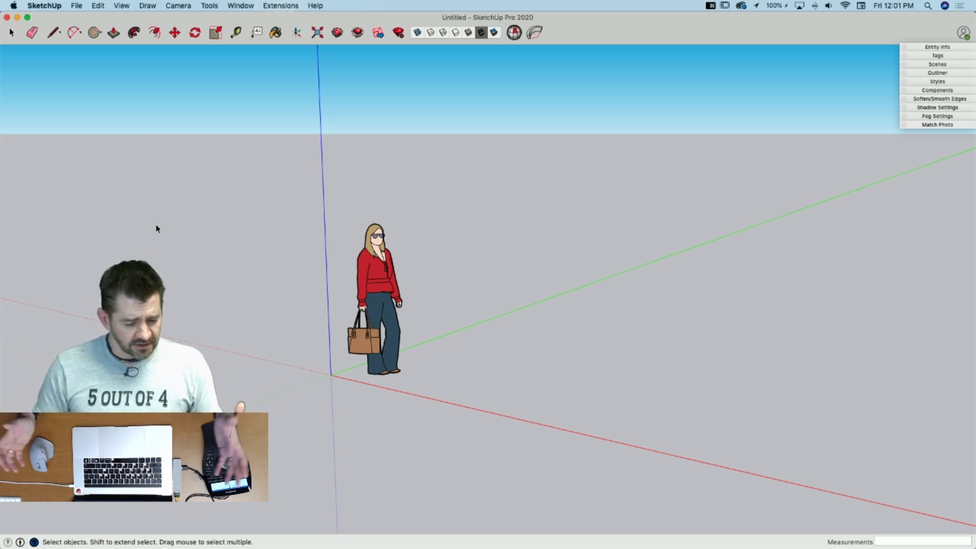
Step: Switch to Chrome and look over the Da Vinci air screw sketches in the SketchUp forum thread
key("super+Tab")
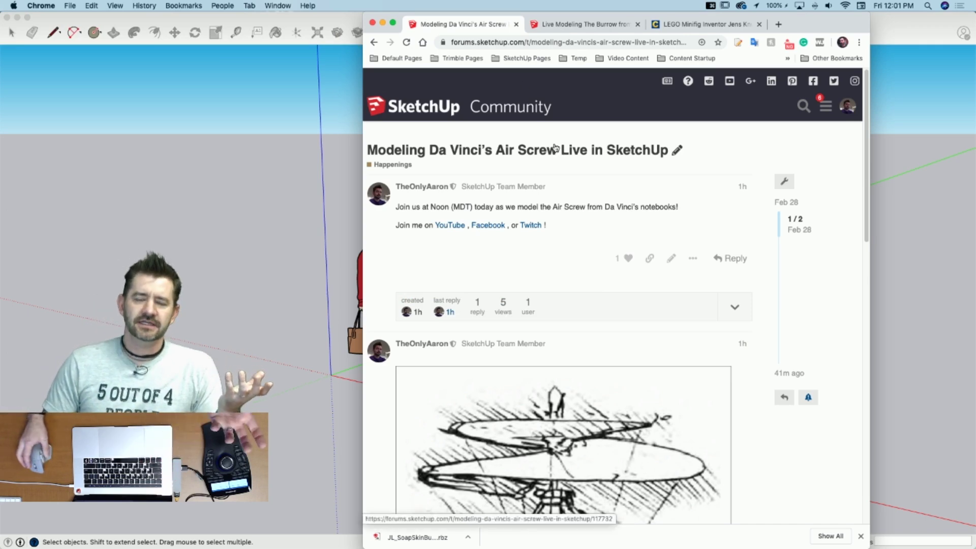
scroll(525, 281, "down", 3)
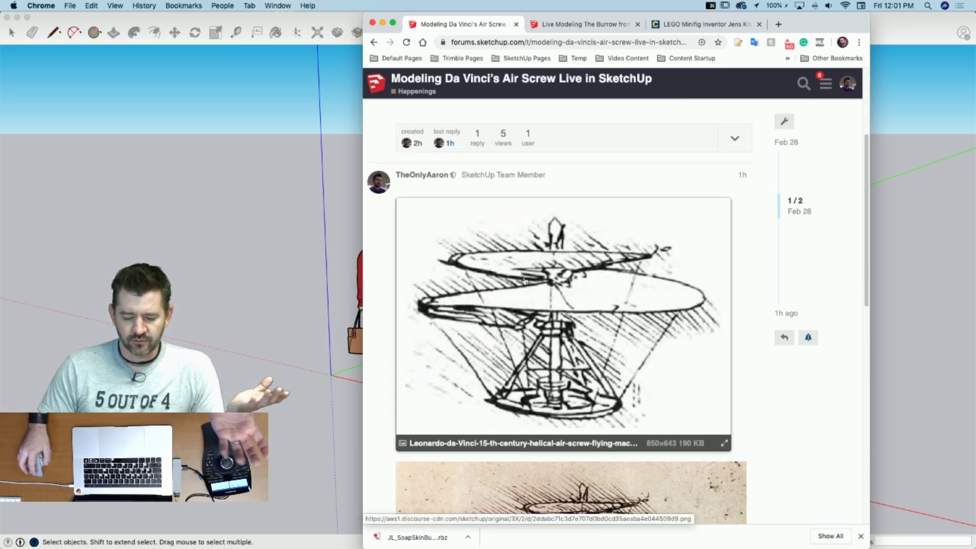
scroll(525, 281, "down", 3)
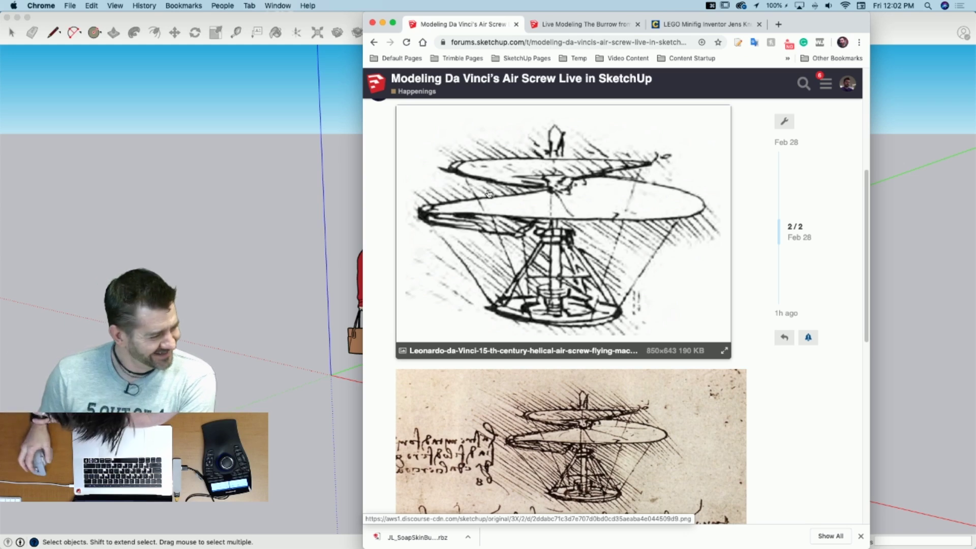
scroll(489, 194, "down", 6)
scroll(505, 205, "up", 4)
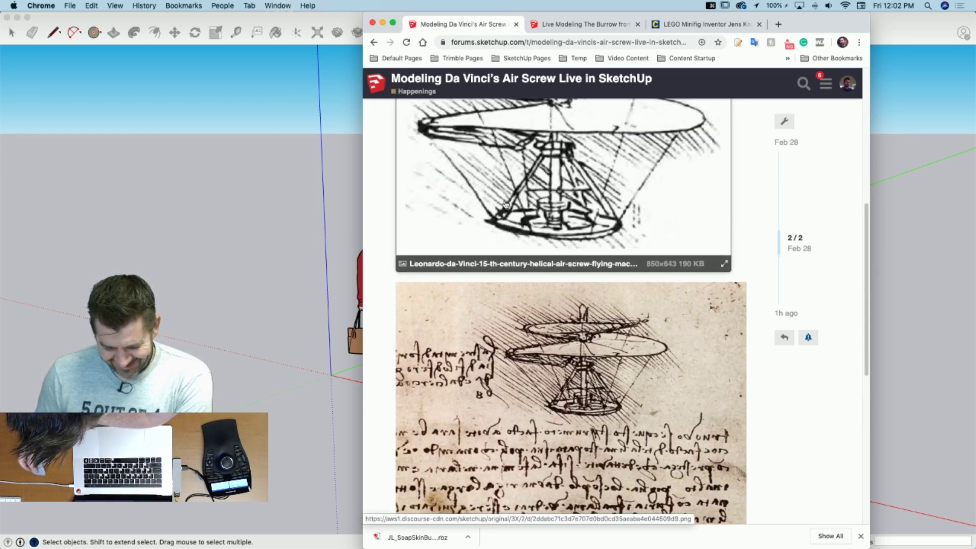
scroll(504, 205, "up", 2)
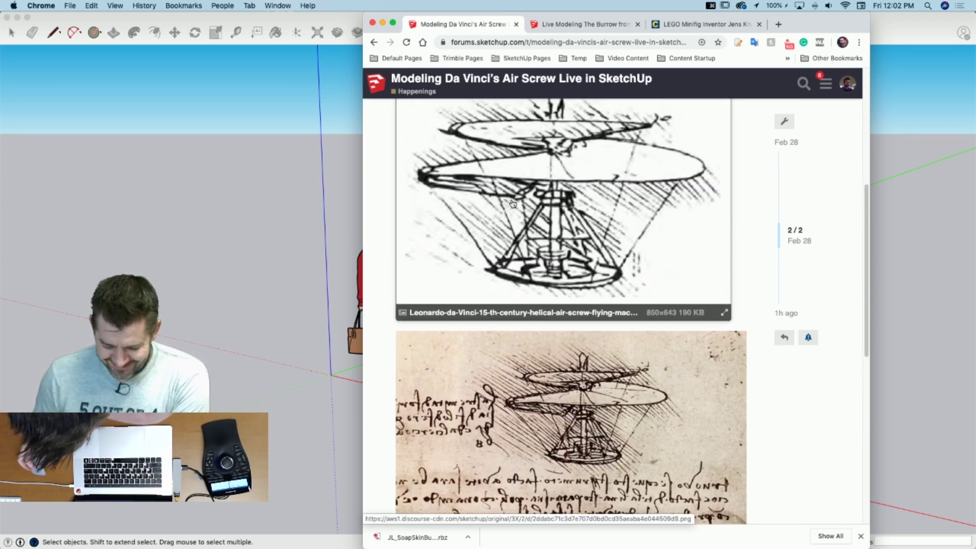
scroll(513, 203, "up", 1)
scroll(514, 210, "up", 3)
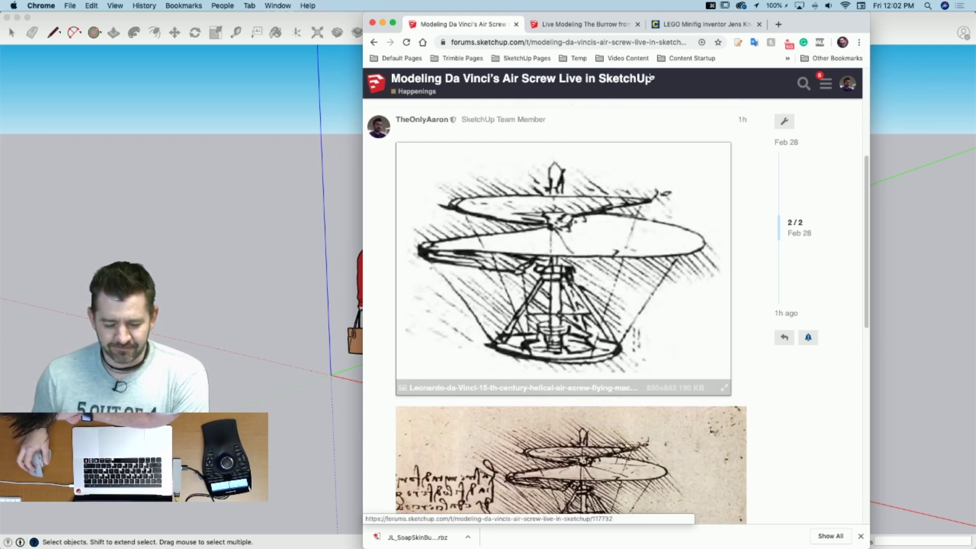
Step: Open the forum thread on live modeling The Burrow and examine the photos of the 3D-printed house from all sides
left_click(570, 28)
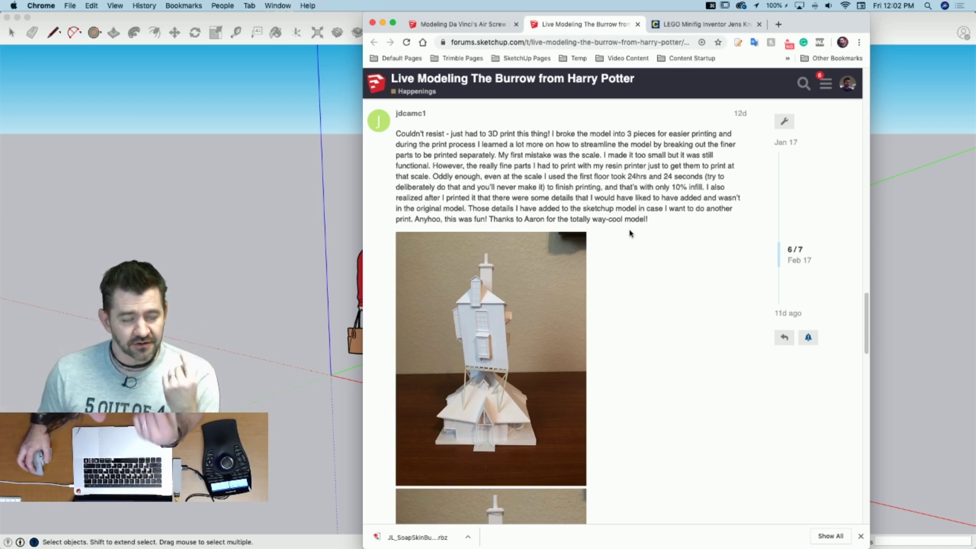
scroll(628, 240, "down", 1)
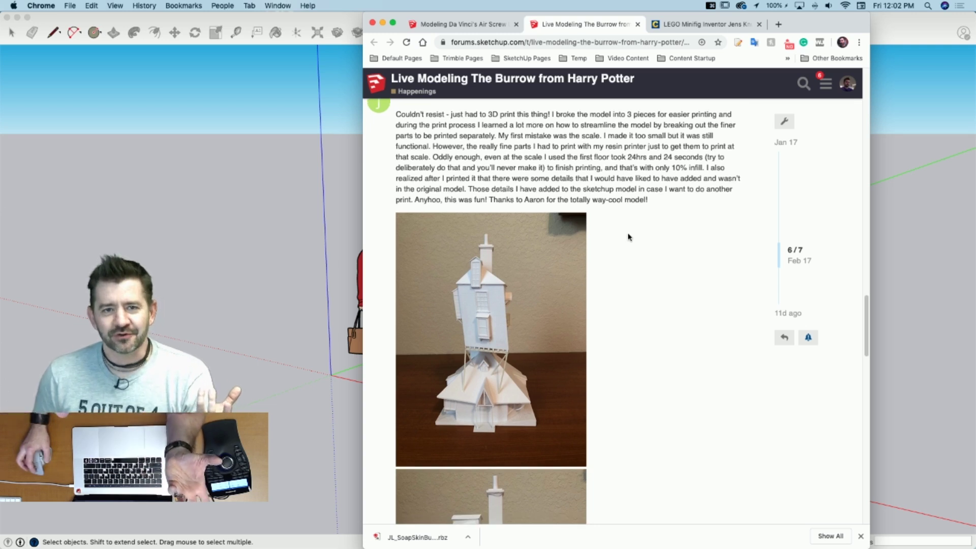
scroll(629, 236, "down", 2)
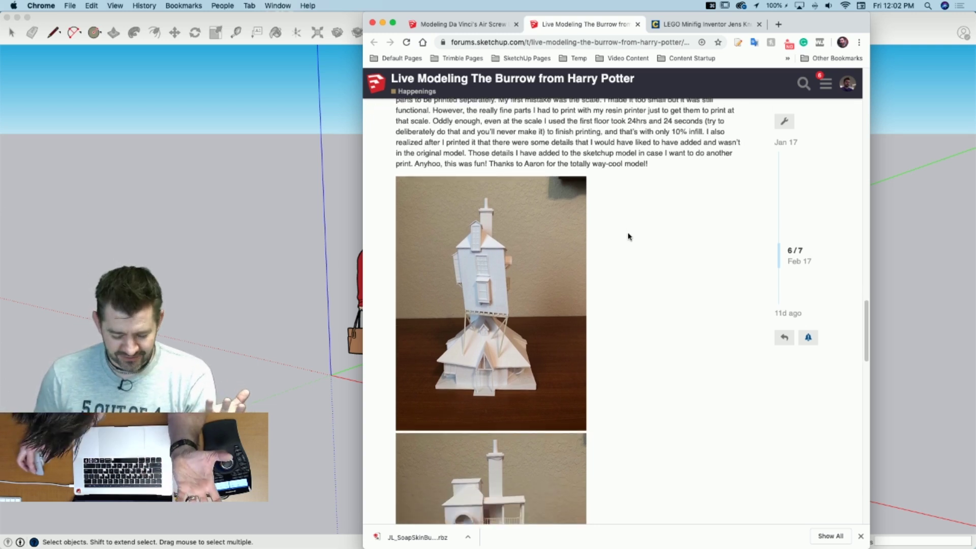
scroll(628, 237, "down", 10)
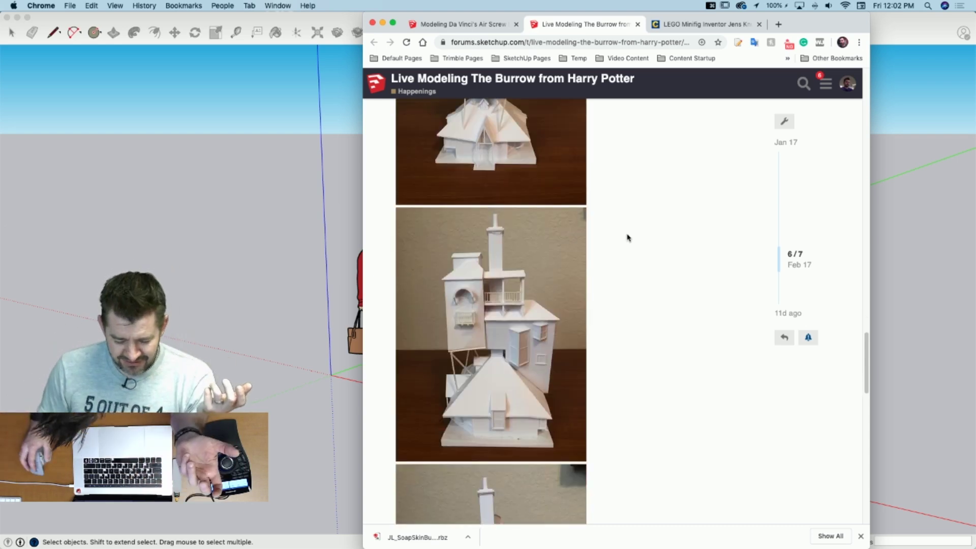
scroll(628, 238, "down", 12)
scroll(629, 237, "down", 16)
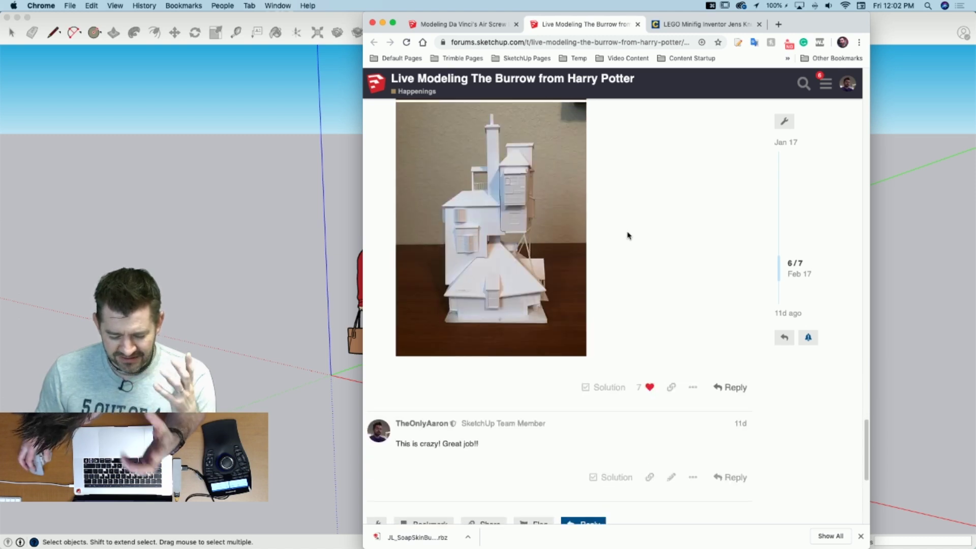
scroll(628, 237, "up", 8)
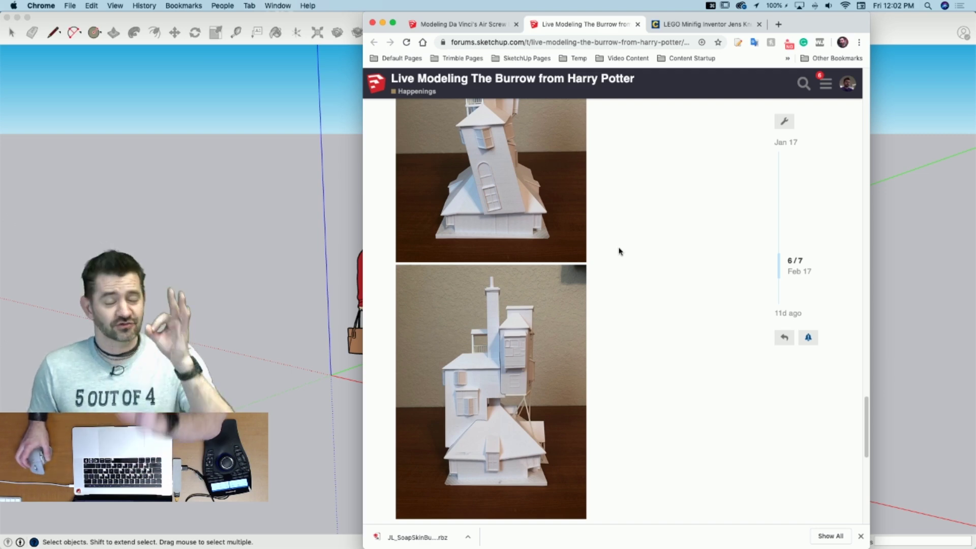
scroll(622, 254, "up", 15)
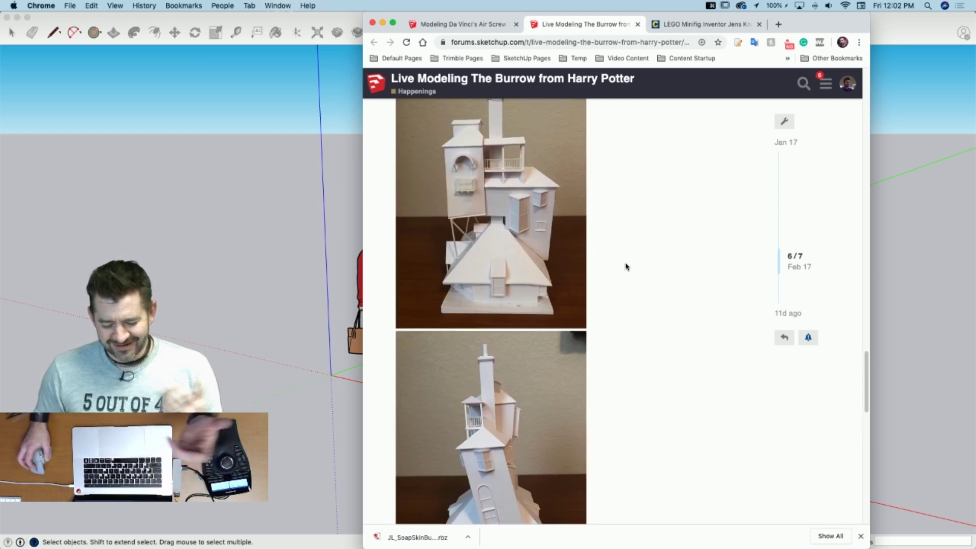
scroll(626, 267, "up", 10)
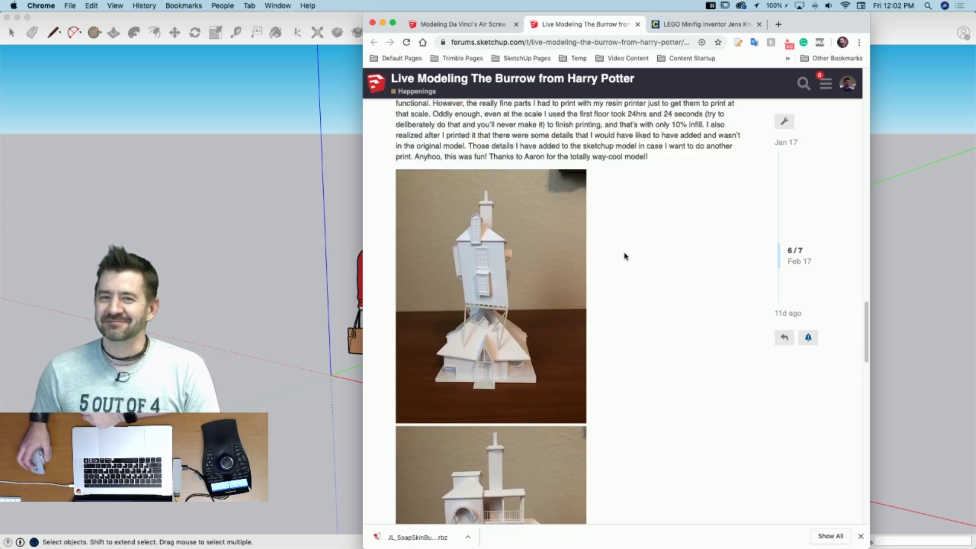
scroll(623, 260, "up", 4)
scroll(624, 258, "down", 11)
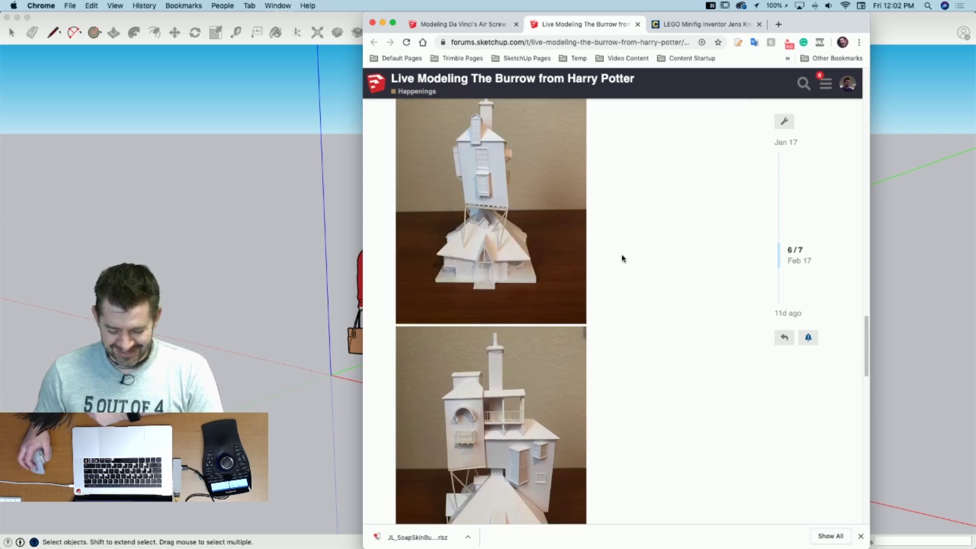
scroll(616, 244, "down", 2)
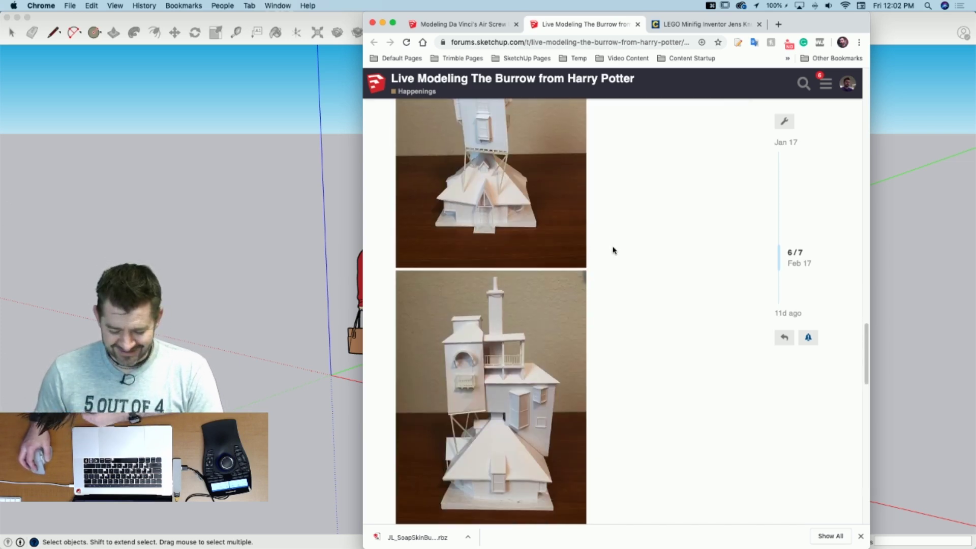
scroll(614, 248, "down", 5)
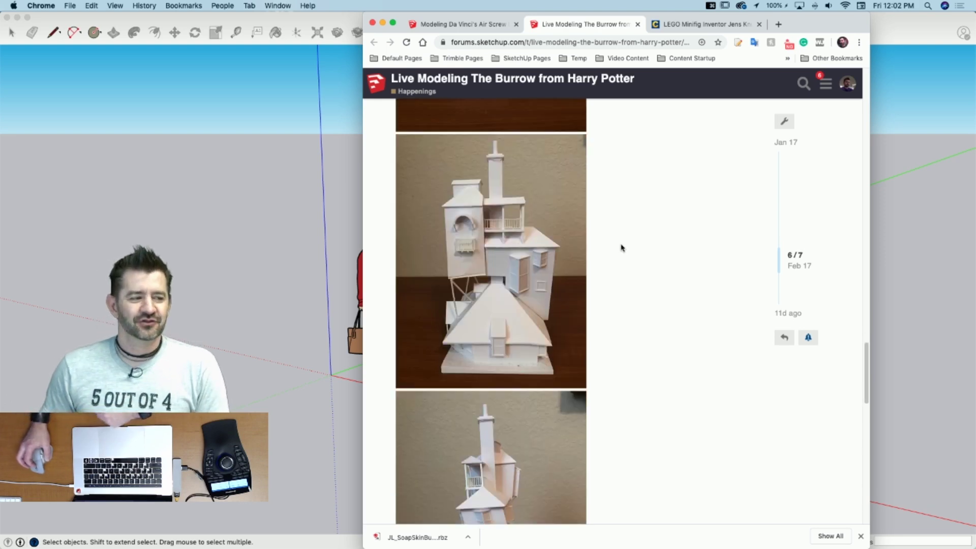
scroll(623, 232, "down", 5)
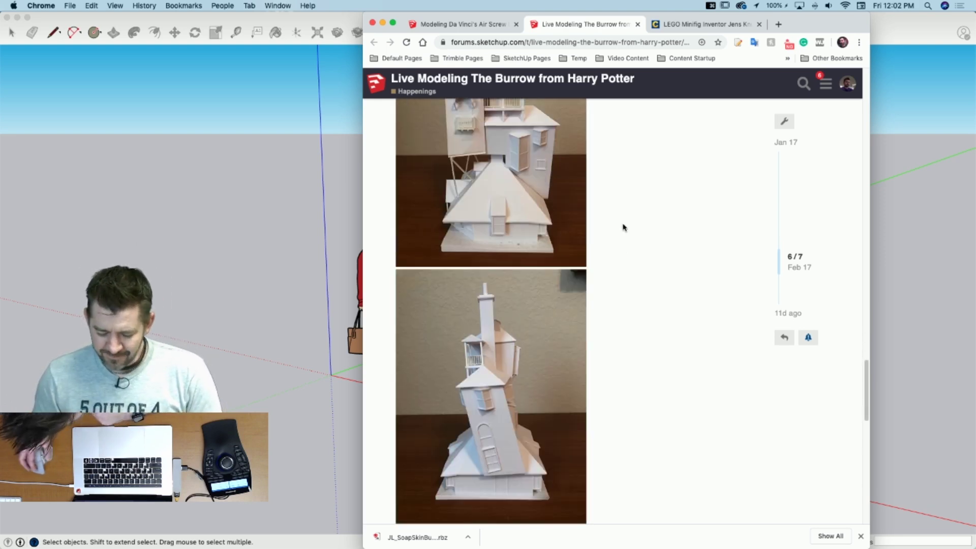
scroll(625, 227, "down", 5)
scroll(624, 227, "down", 10)
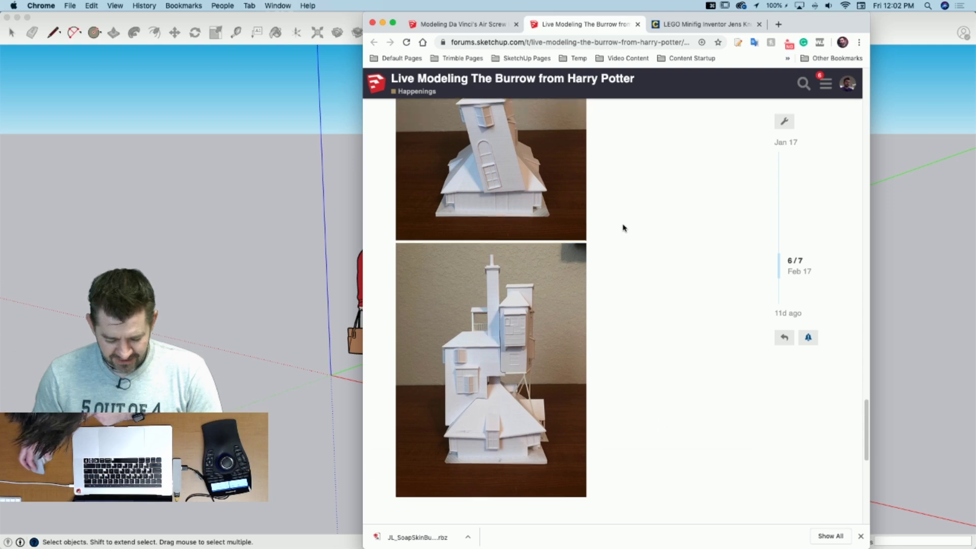
scroll(625, 227, "down", 3)
scroll(625, 228, "up", 5)
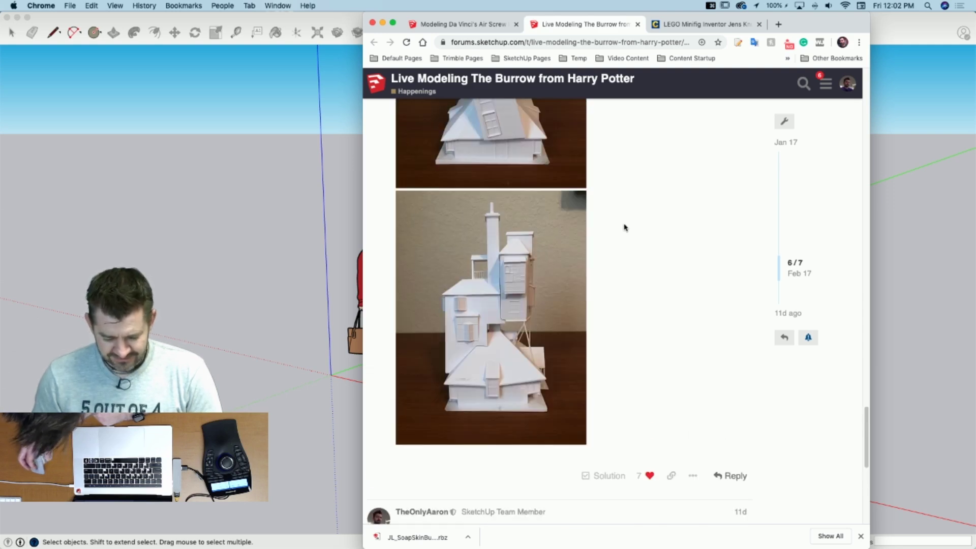
scroll(626, 230, "up", 7)
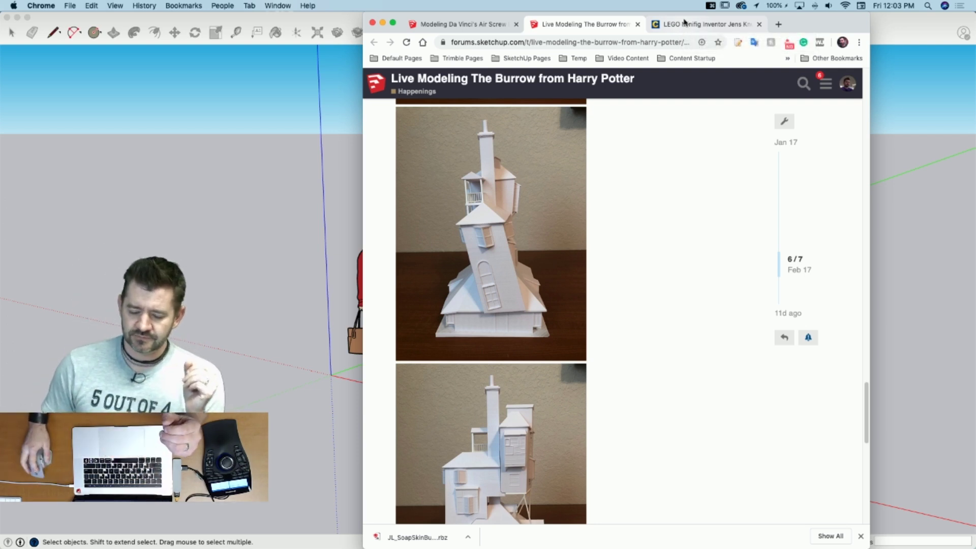
Step: View the CBR article about the LEGO minifig inventor and close the browser window to return to SketchUp
left_click(686, 26)
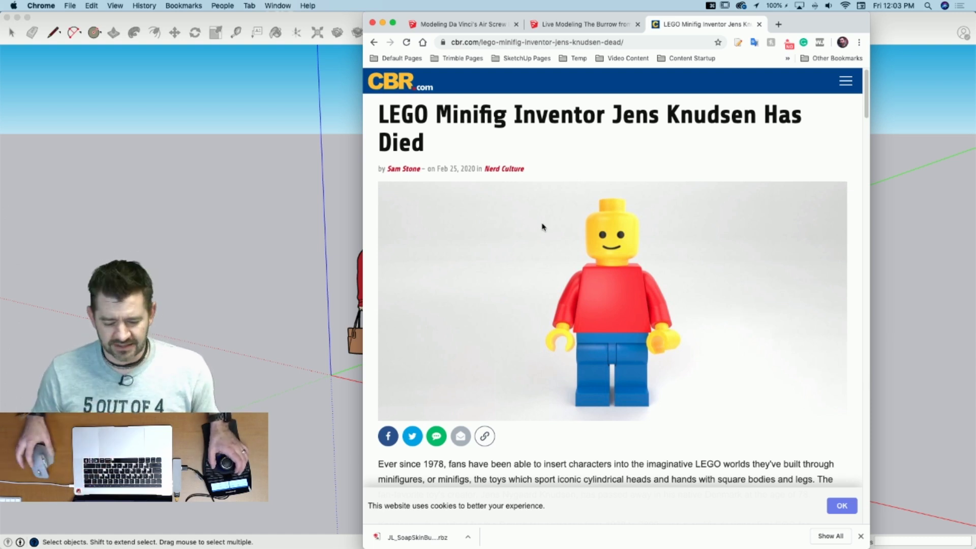
left_click(374, 23)
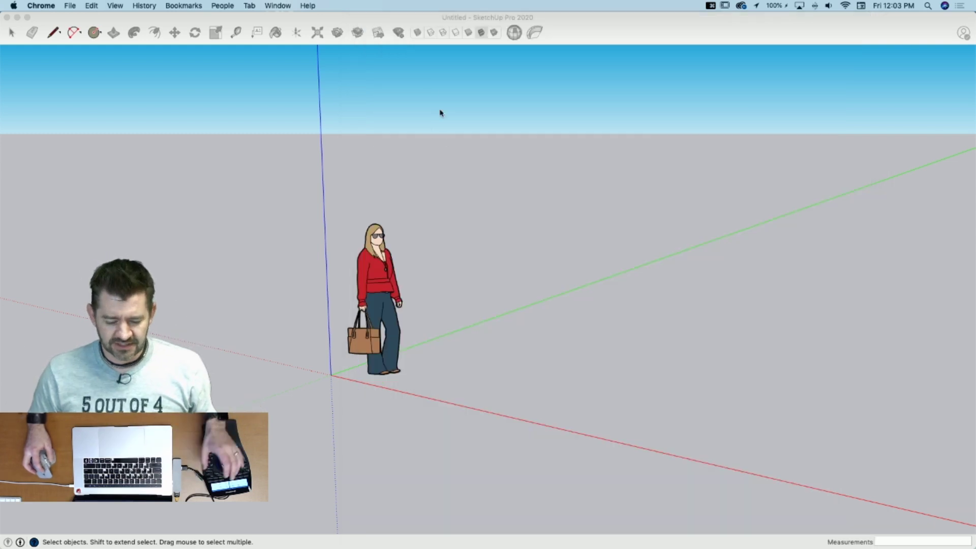
Step: Import lego-man-patent.jpeg from the Desktop and place it flat on the ground, with one corner at the origin and scaled well beyond the scale figure
middle_click_drag(429, 166, 460, 190)
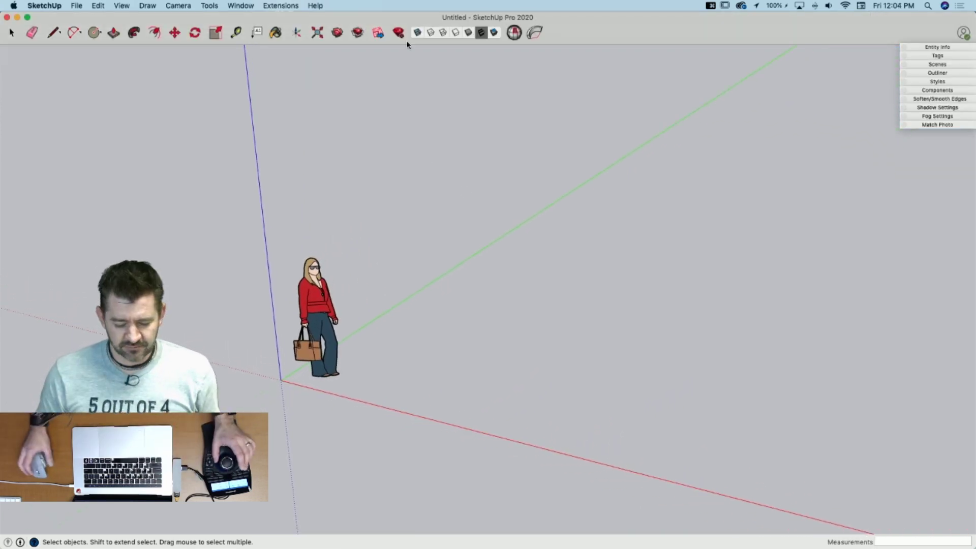
left_click(77, 6)
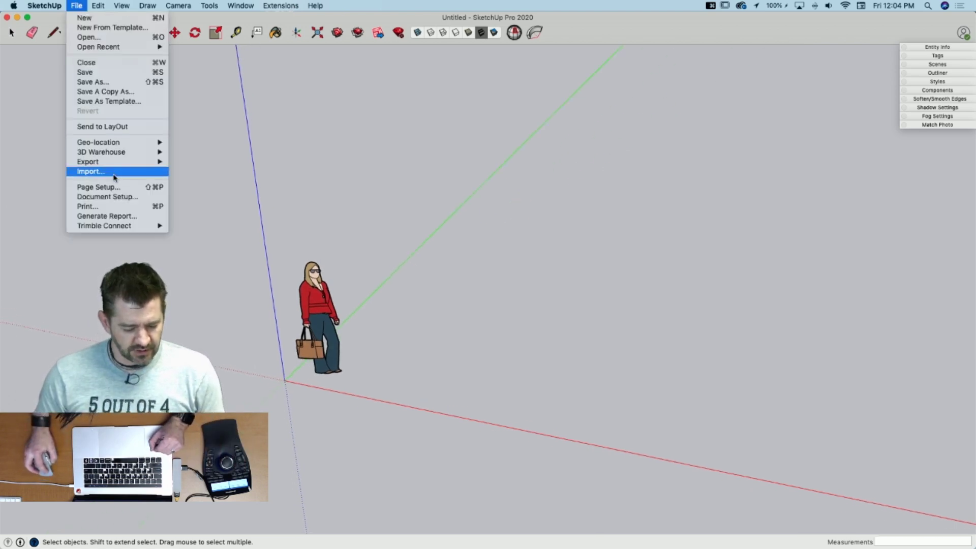
left_click(90, 172)
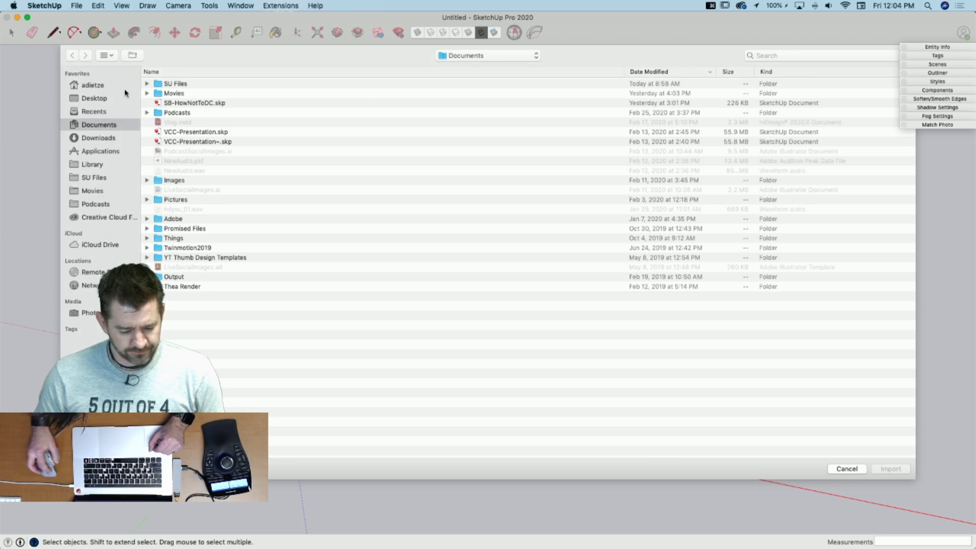
left_click(103, 99)
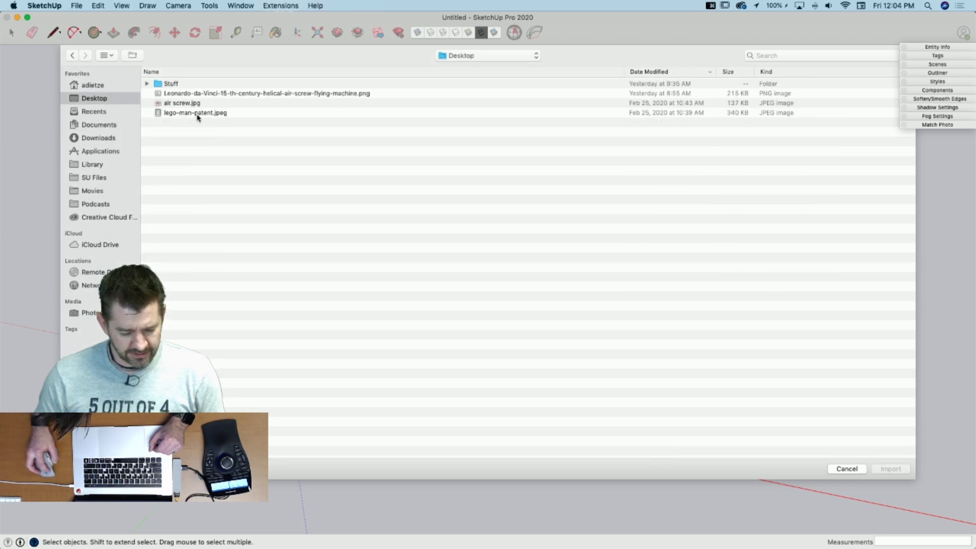
double_click(197, 113)
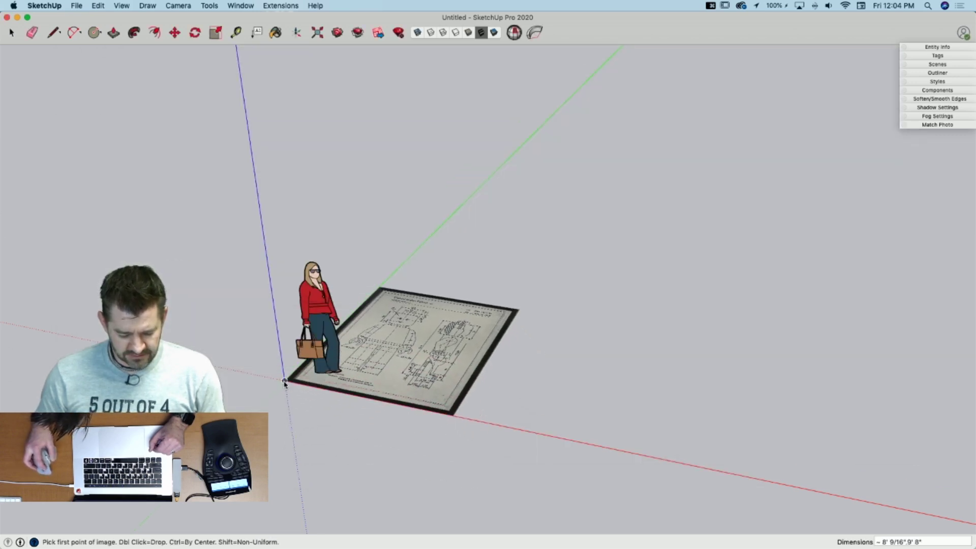
left_click(285, 382)
left_click(799, 177)
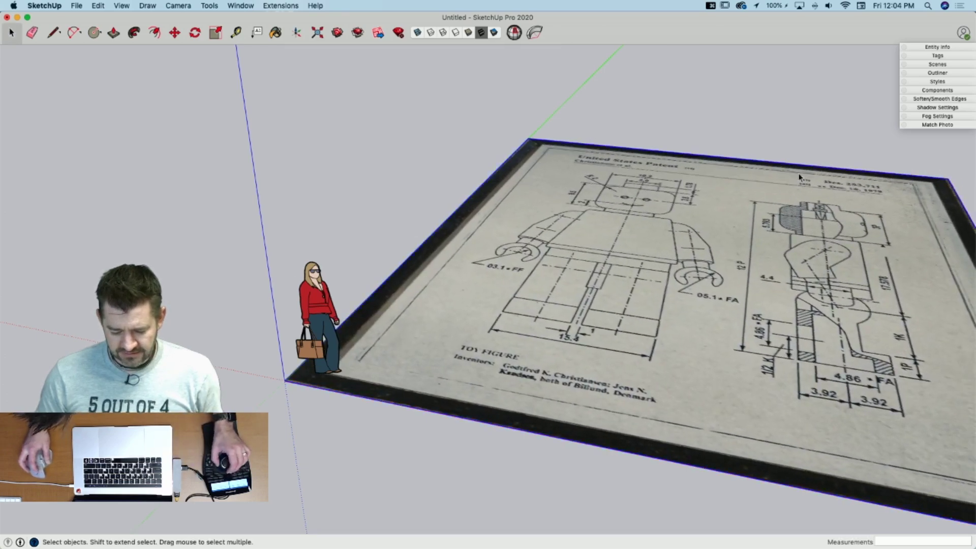
Step: Draw a vertical centerline about 25' 7" long through the patent's front view, from between the feet to above the head
key("super+2")
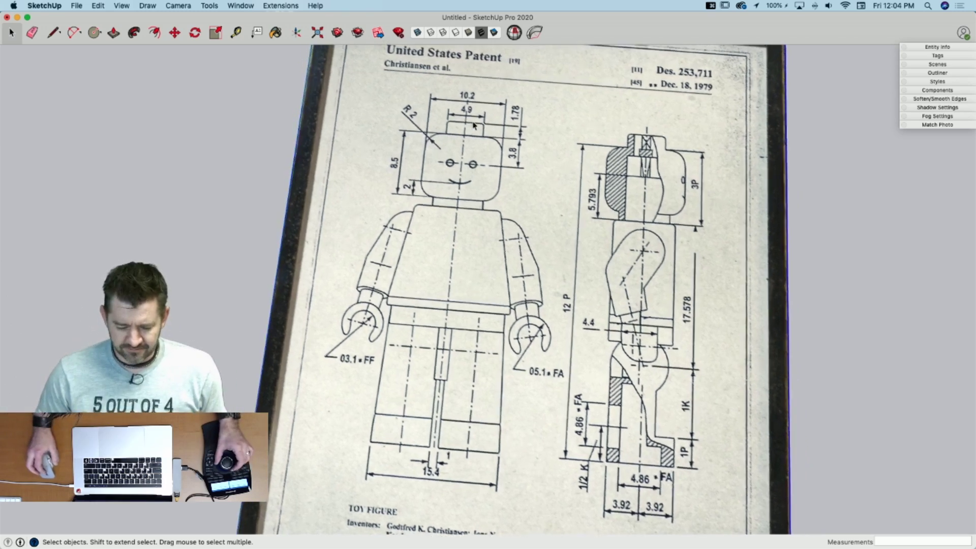
key("l")
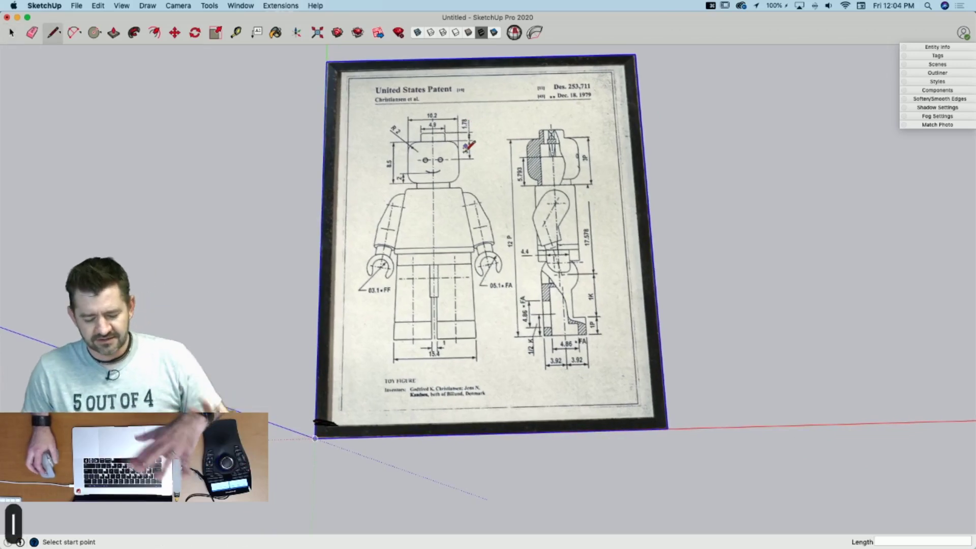
scroll(438, 283, "up", 3)
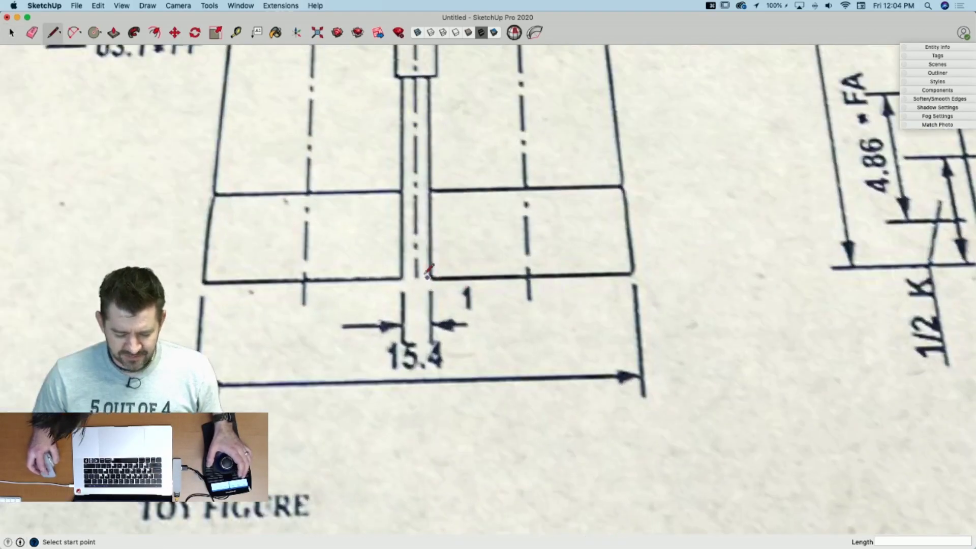
left_click(418, 275)
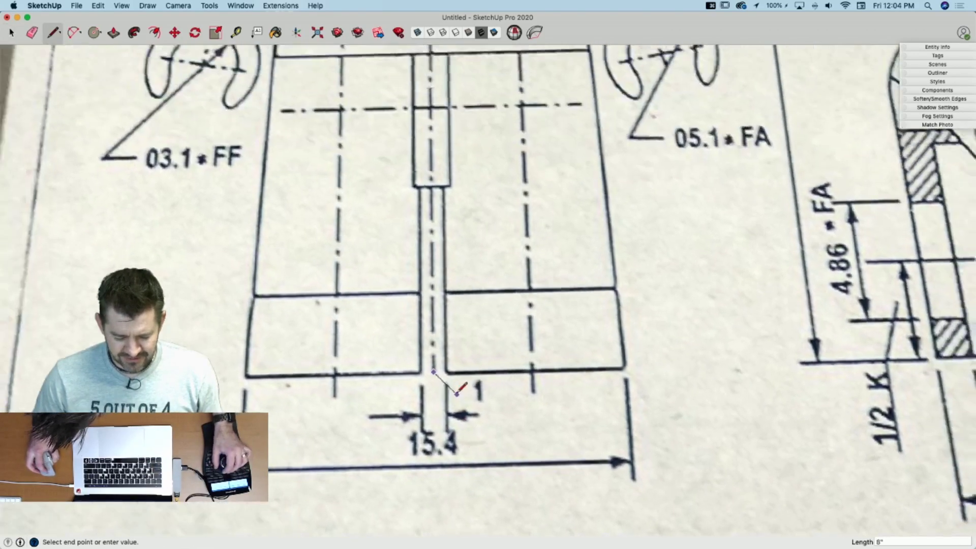
scroll(483, 250, "up", 4)
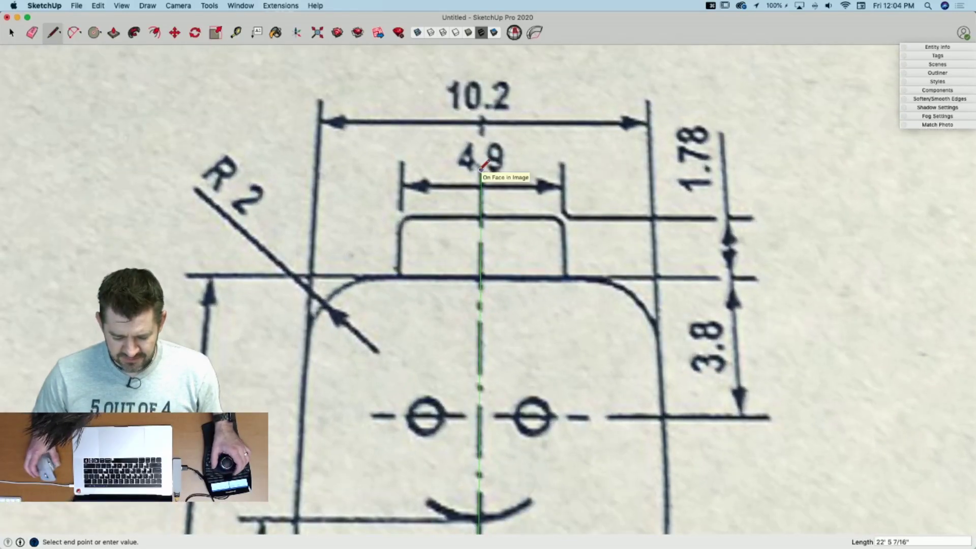
scroll(481, 168, "down", 5)
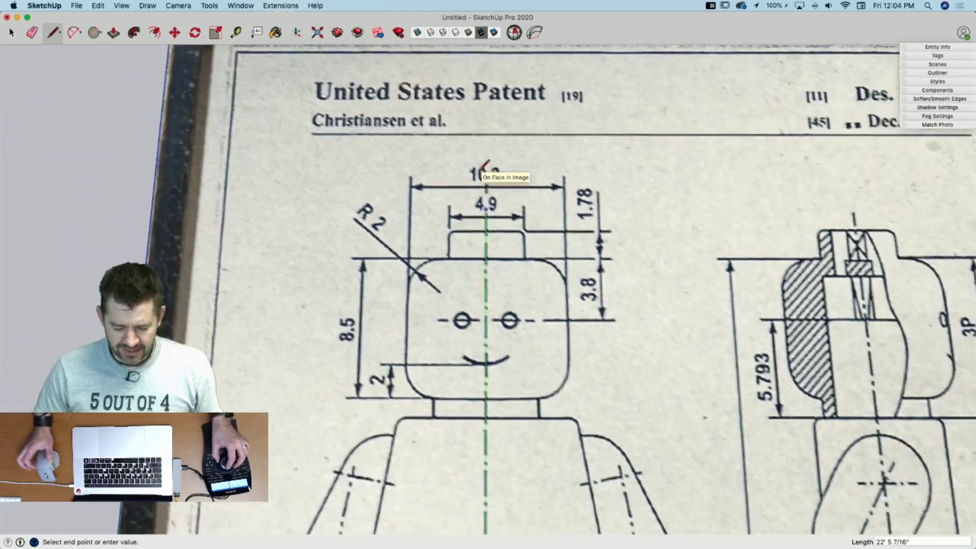
scroll(480, 169, "down", 3)
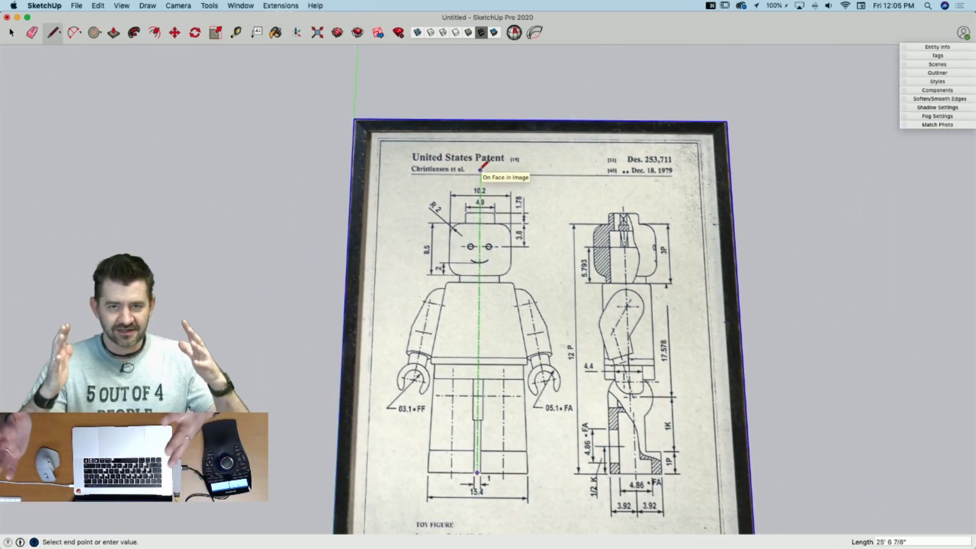
left_click(481, 167)
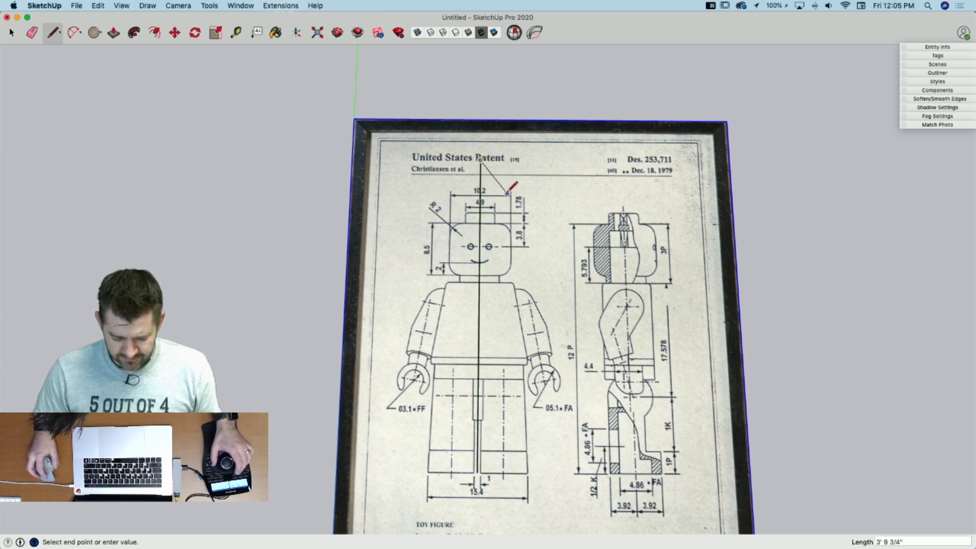
key("space")
Step: Extend the centerline straight down from between the feet, past the 15.4 dimension
key("l")
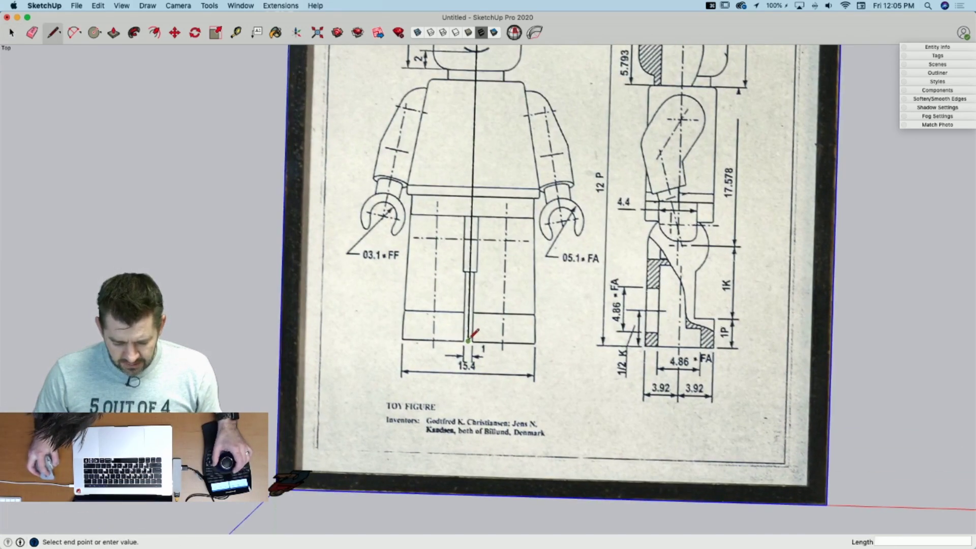
left_click(466, 406)
key("space")
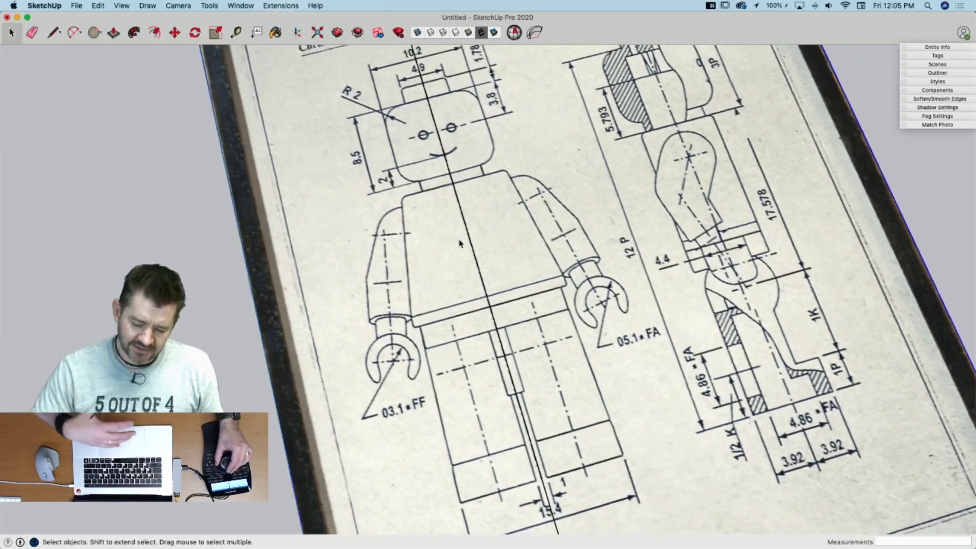
Step: Trace the left half of the torso up to the centerline, with the waistband, a 3' 7 3/8" shoulder line and the slanted side
key("l")
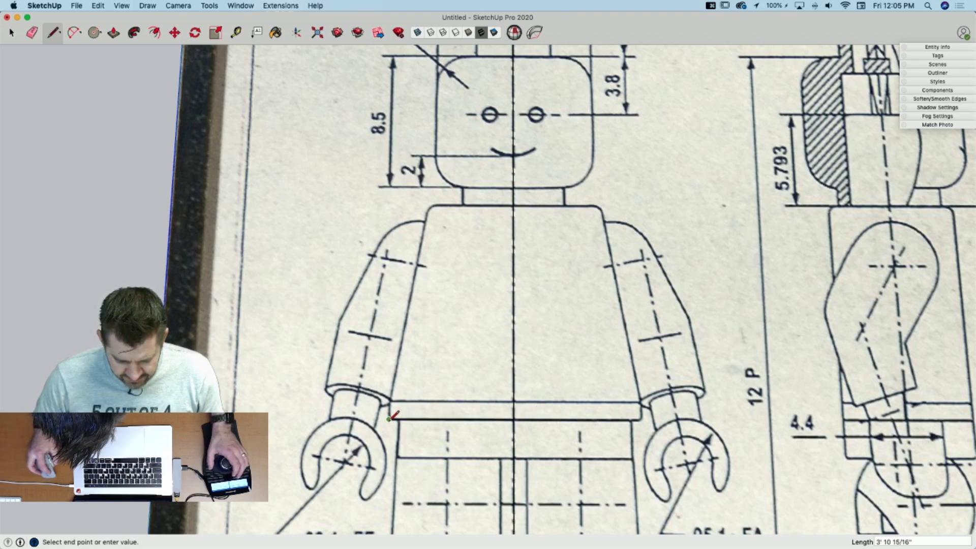
left_click(513, 400)
scroll(515, 202, "up", 3)
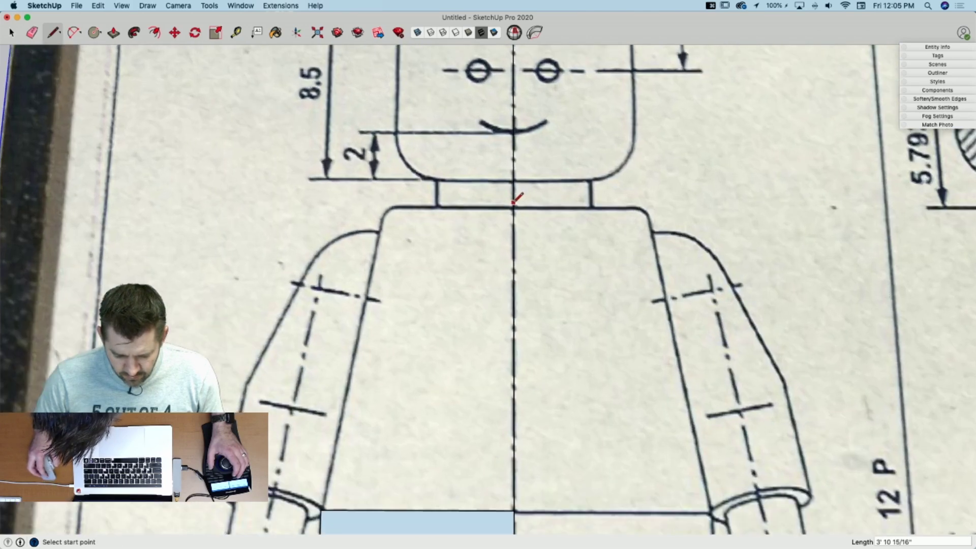
left_click(514, 207)
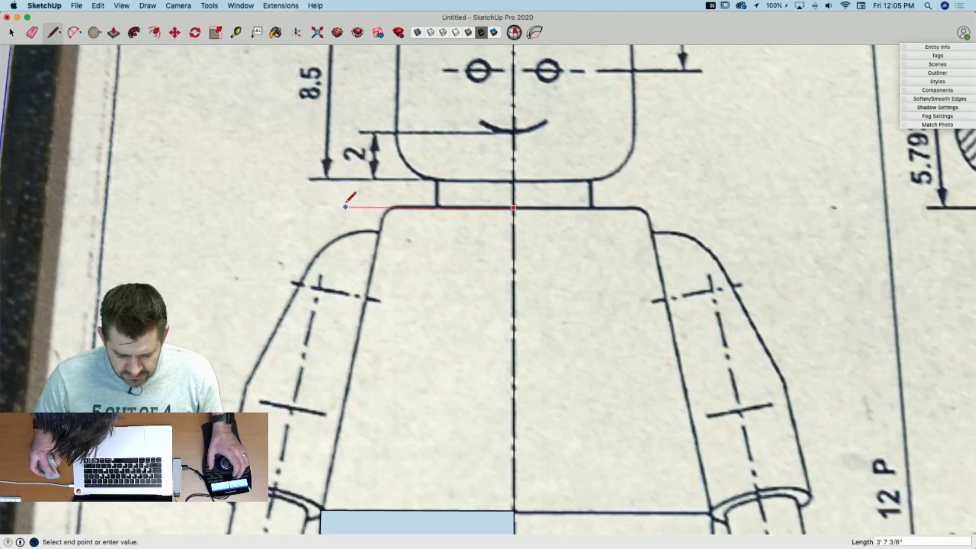
left_click(346, 207)
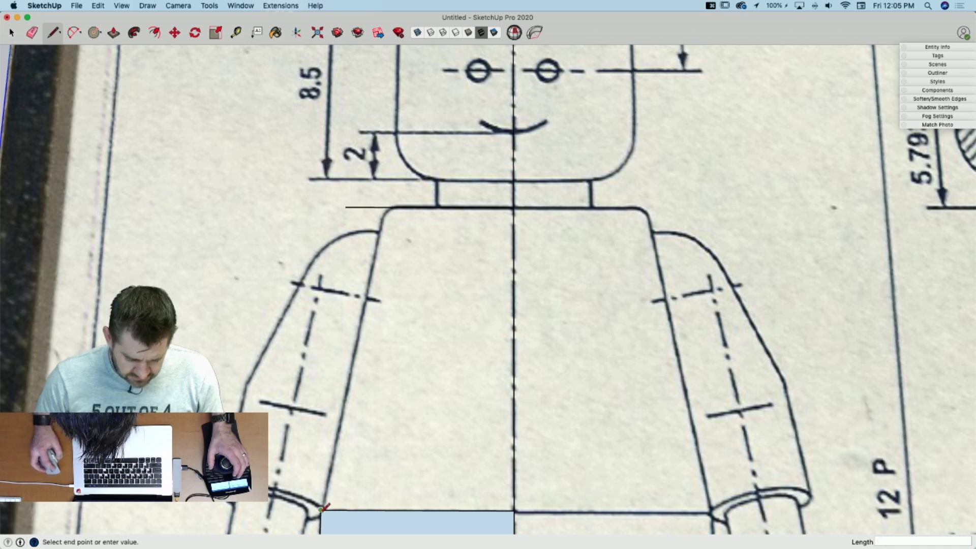
left_click(385, 207)
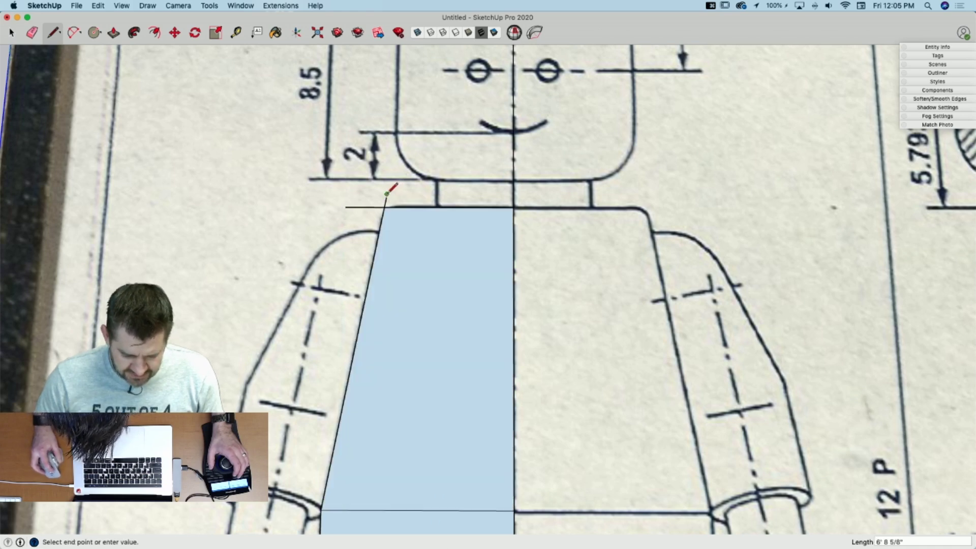
scroll(388, 193, "up", 5)
key("a")
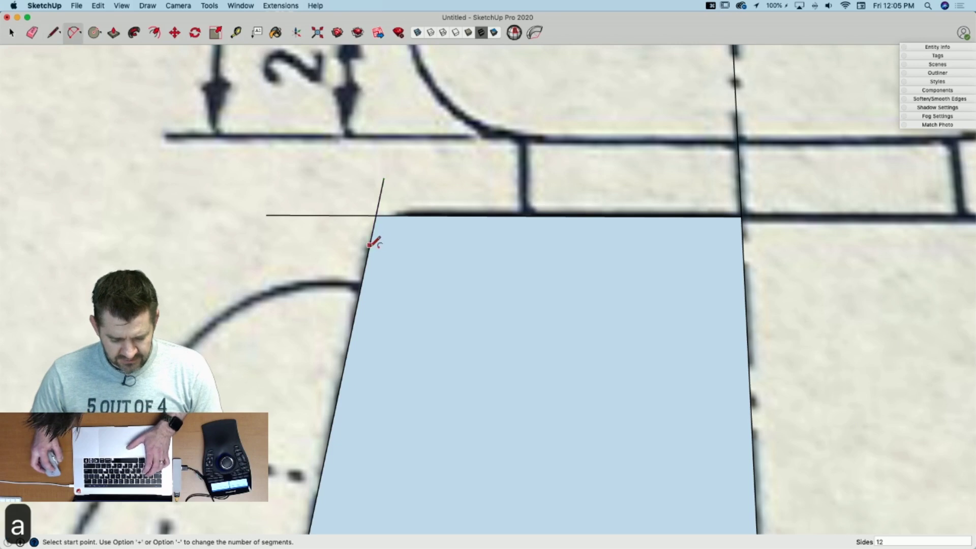
left_click(368, 249)
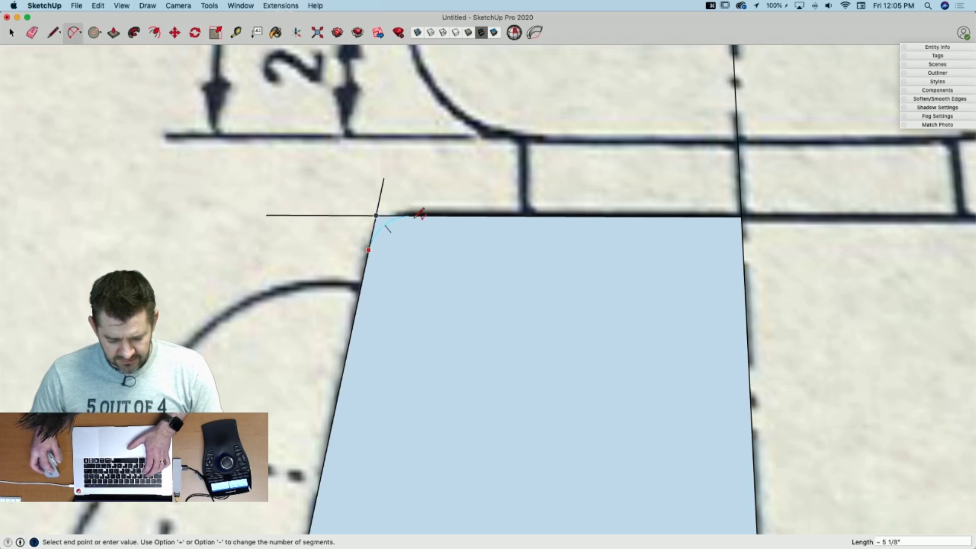
left_click(420, 214)
left_click(382, 233)
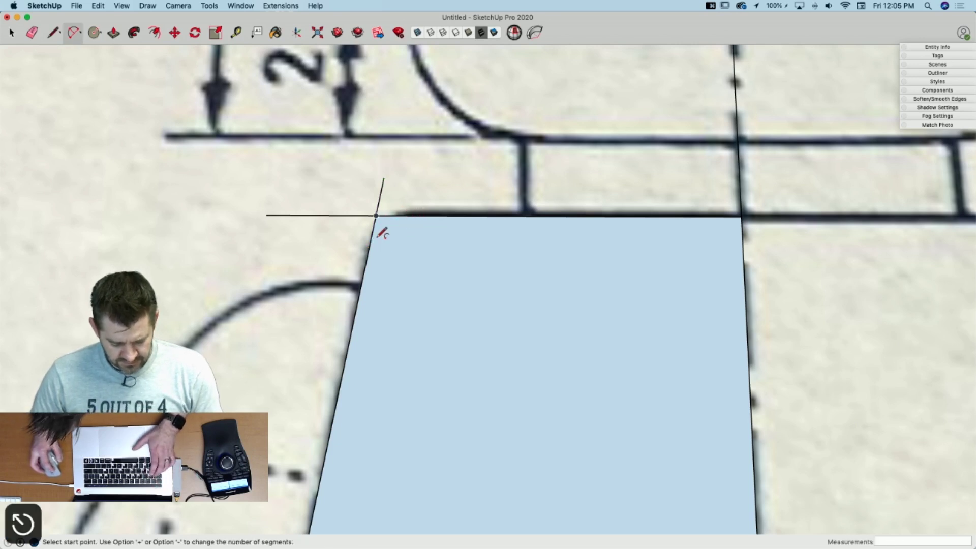
Step: Round the half torso's shoulder corner with a tangent arc matching the drawing and erase the leftover corner and overshooting edges
key("a")
left_click(367, 254)
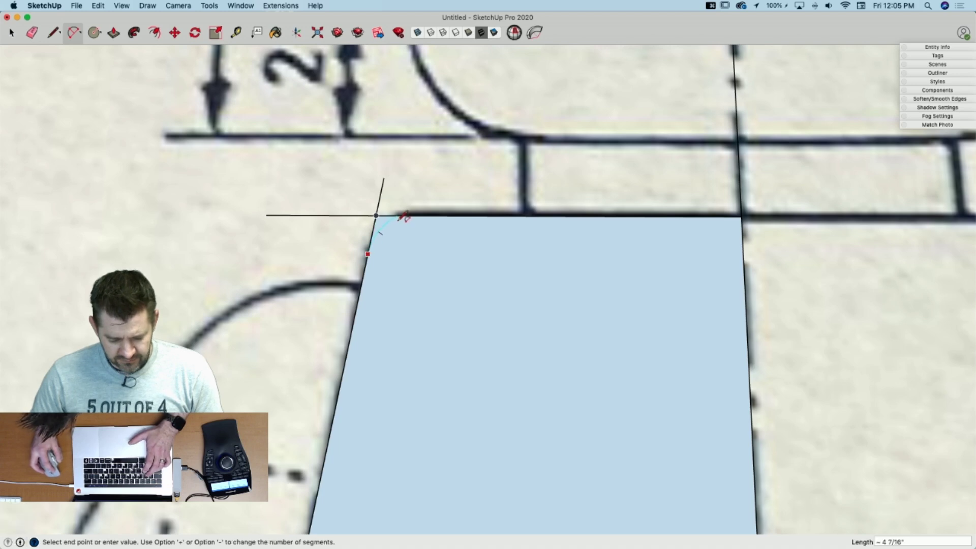
double_click(417, 215)
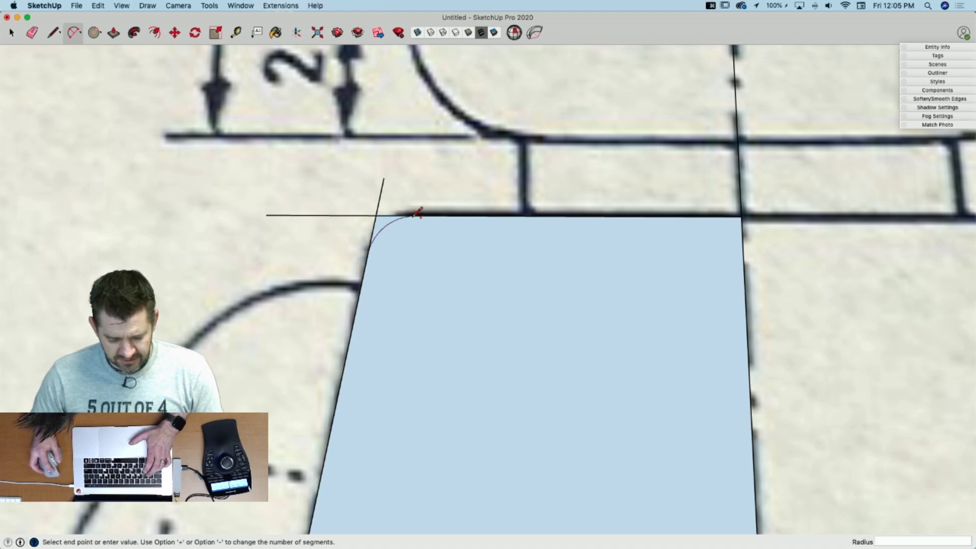
key("e")
left_click_drag(377, 216, 375, 209)
key("space")
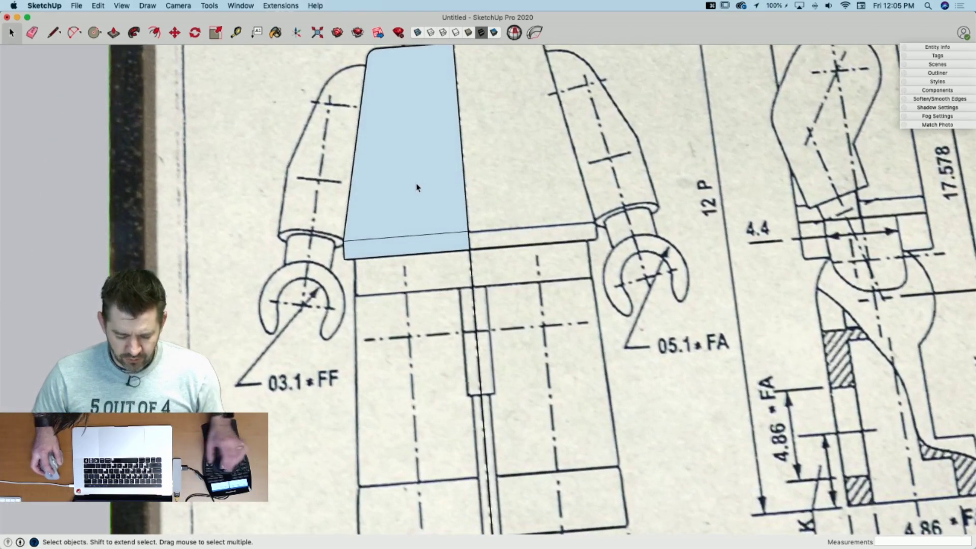
left_click(418, 185)
left_click(407, 250, "shift")
right_click(385, 242)
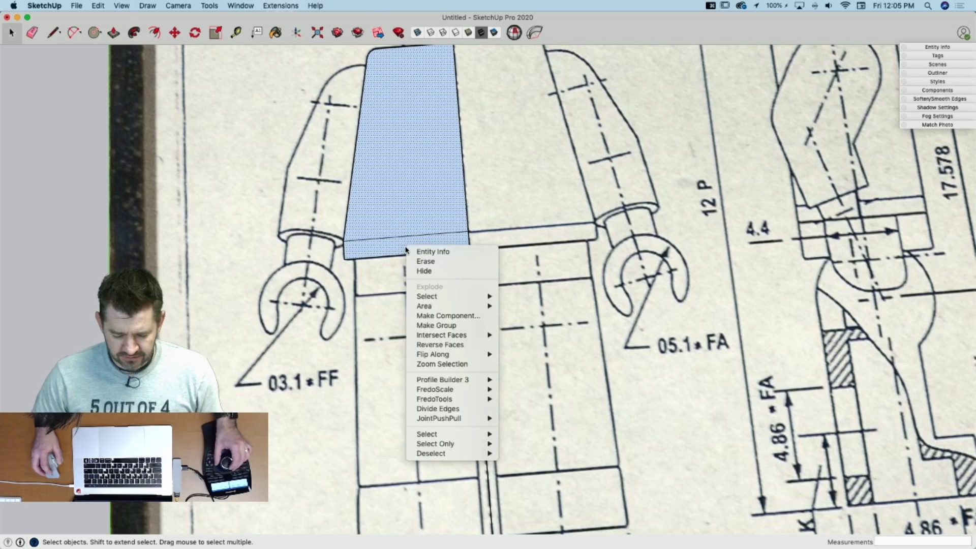
Step: Erase the line dividing the waistband from the half torso and group the merged face with its edges
key("e")
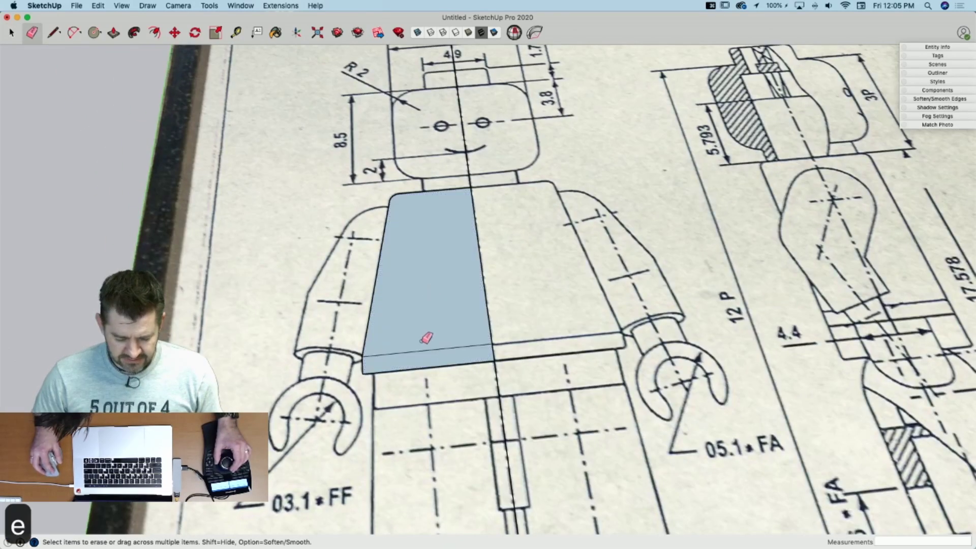
left_click(427, 350)
key("space")
double_click(421, 334)
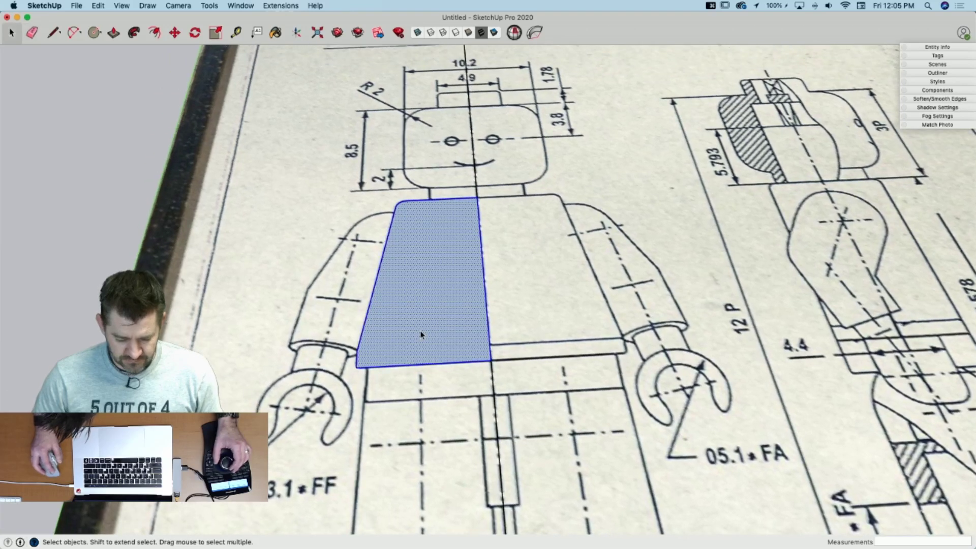
right_click(421, 334)
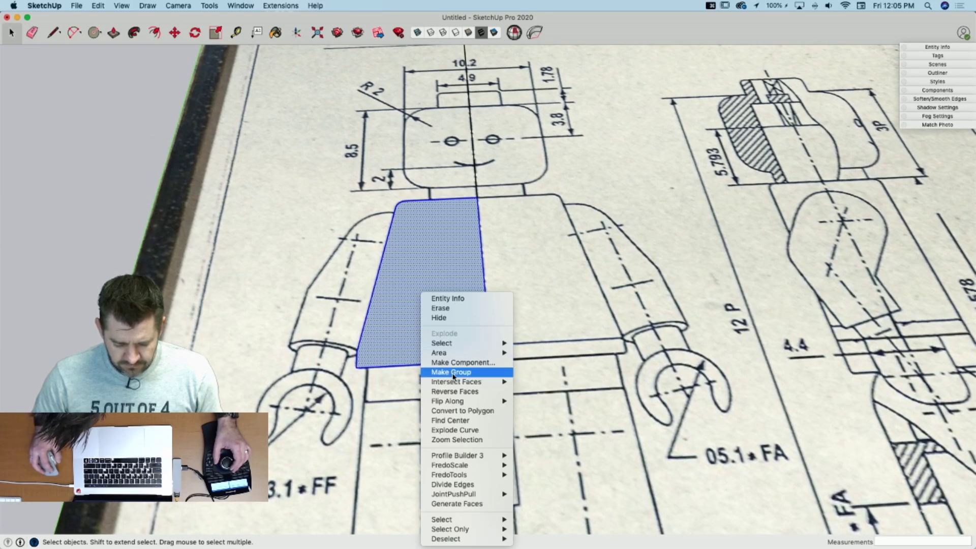
left_click(429, 371)
Step: Trace the left half of the hip piece under the torso, including the narrow strip along the centerline, and close its outline
key("l")
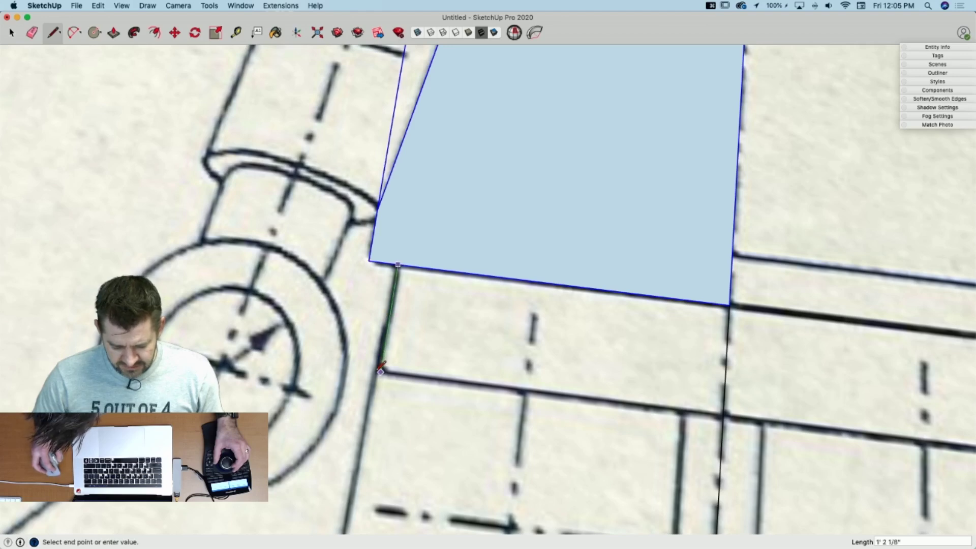
left_click(724, 415)
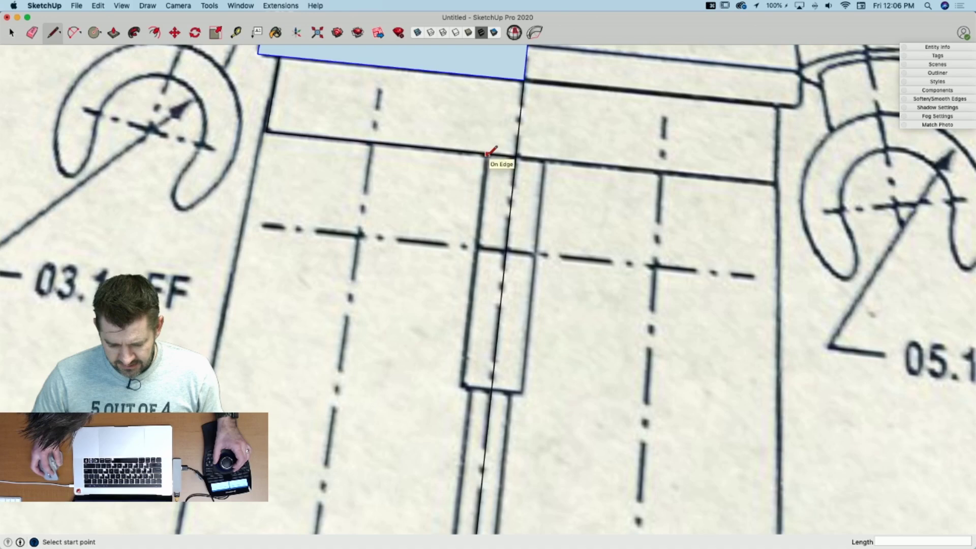
left_click(486, 154)
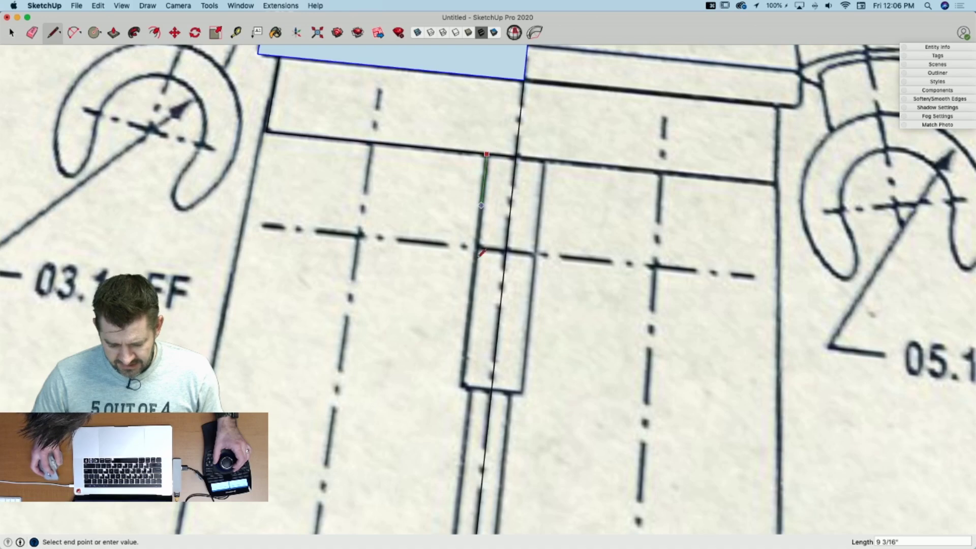
left_click(461, 387)
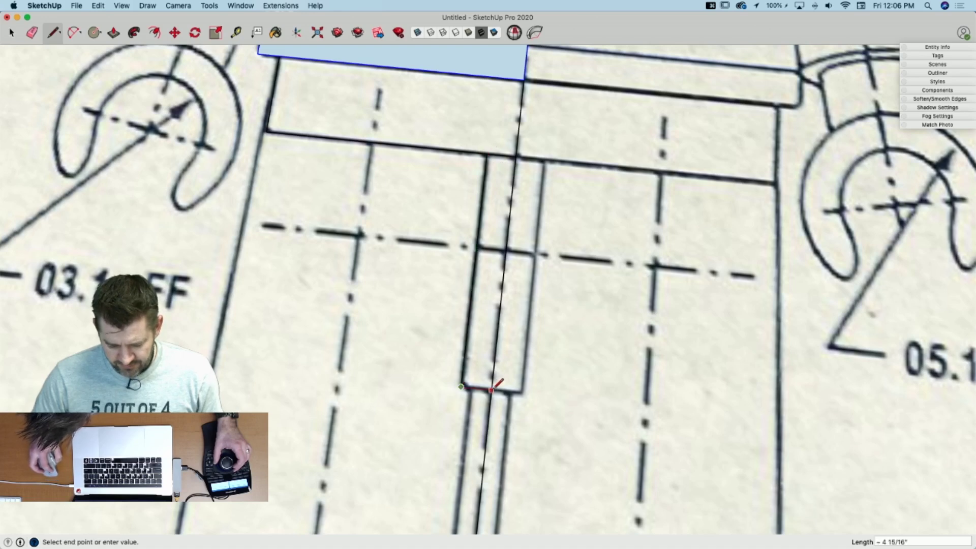
left_click(491, 390)
key("space")
key("l")
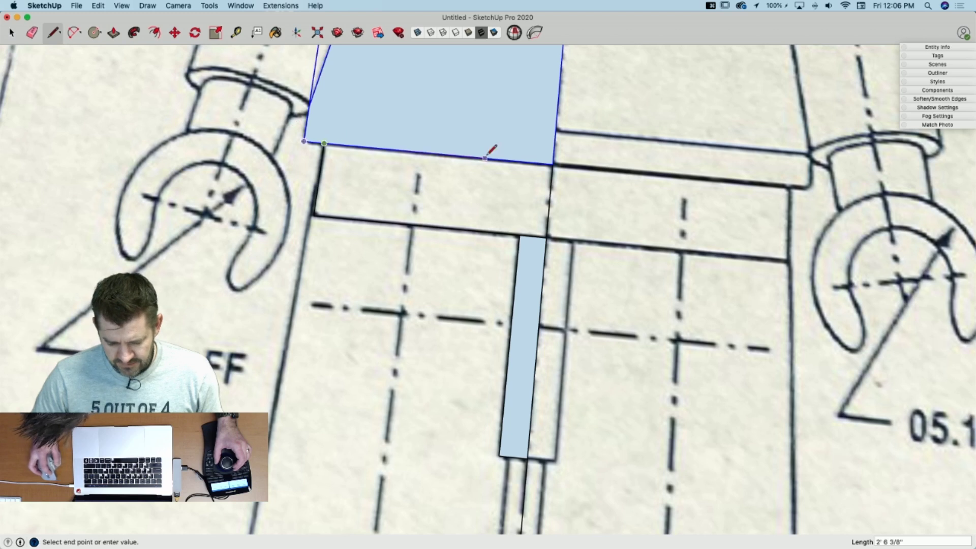
left_click(552, 164)
Step: Select the half hip face and the narrow strip face below it and make them a group
key("space")
left_click(505, 224)
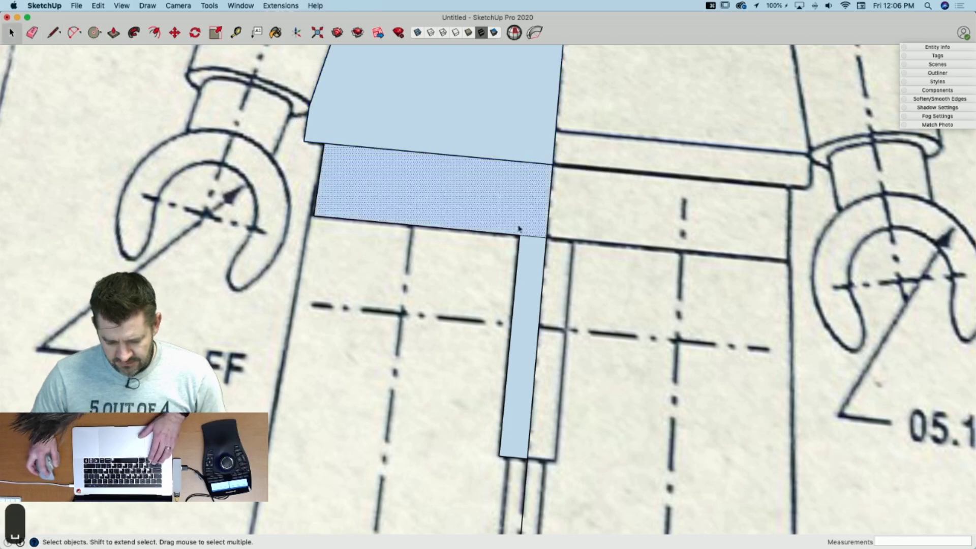
right_click(534, 271)
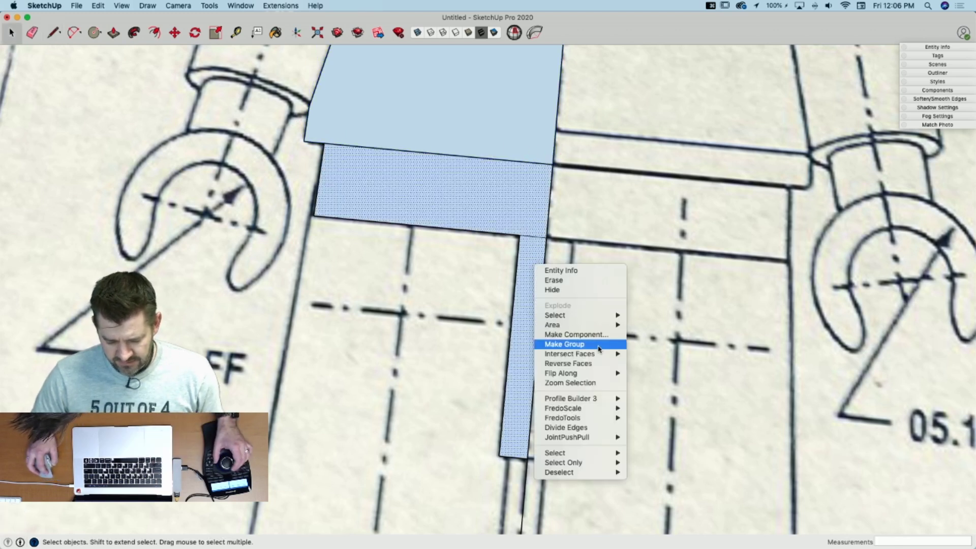
left_click(584, 342)
Step: Trace the left leg's outline from the hip piece down to the foot's base and draw the horizontal line that separates the foot
key("l")
left_click(315, 217)
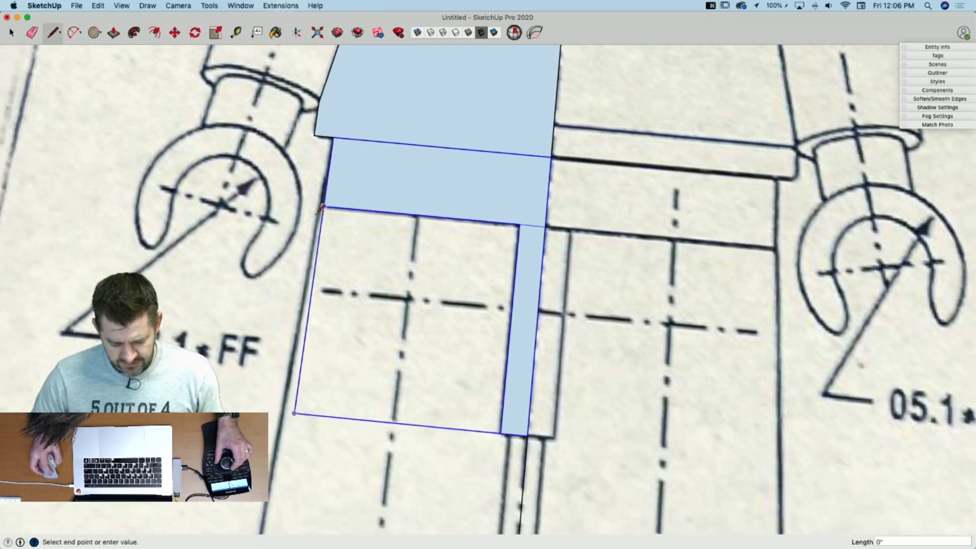
key("l")
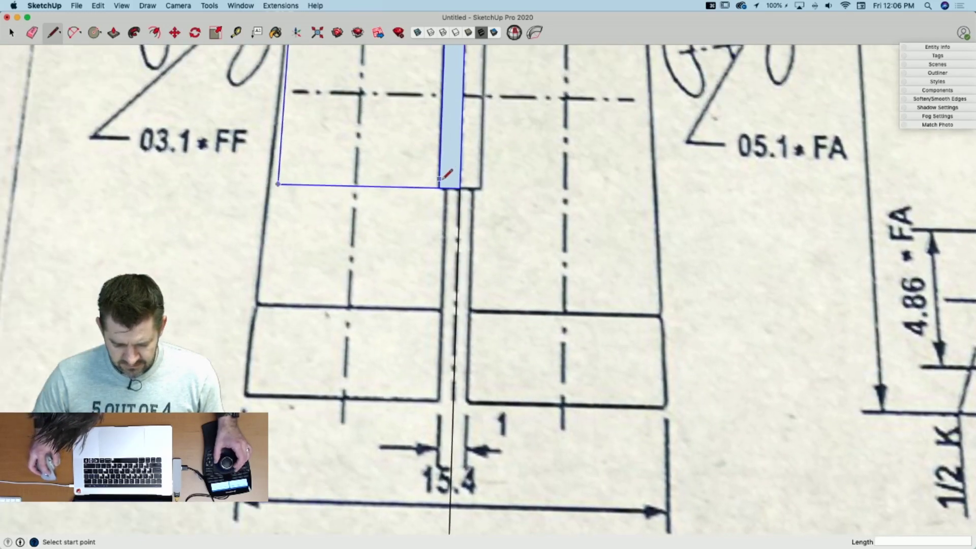
left_click(439, 188)
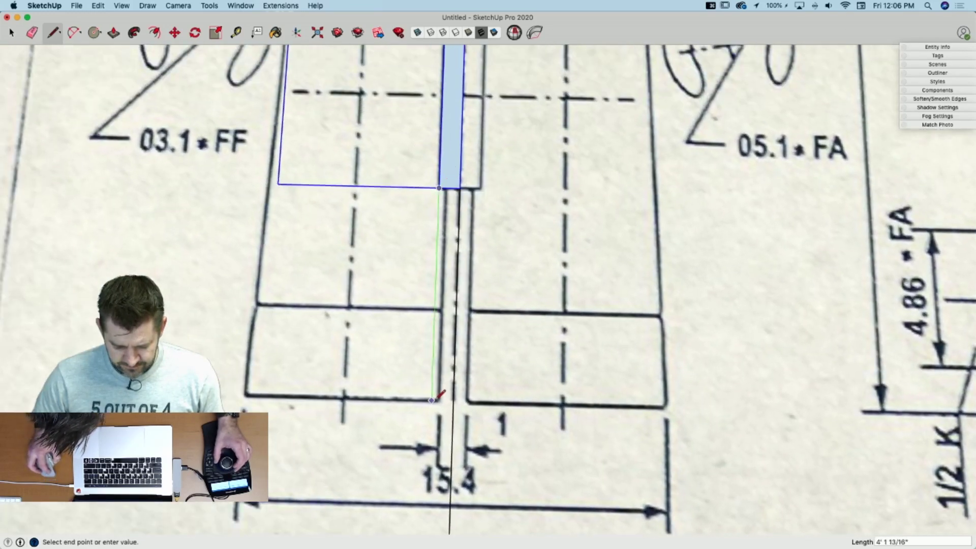
left_click(432, 400)
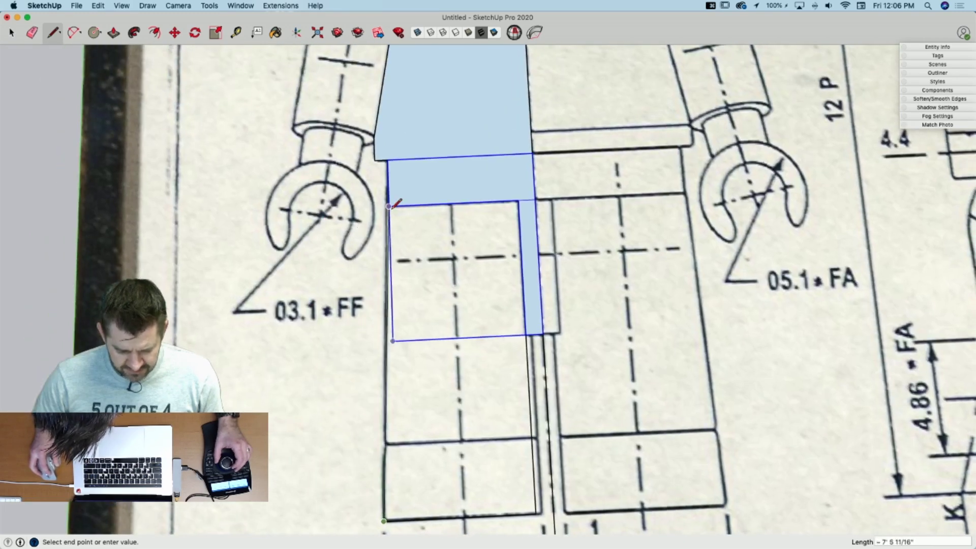
left_click(389, 206)
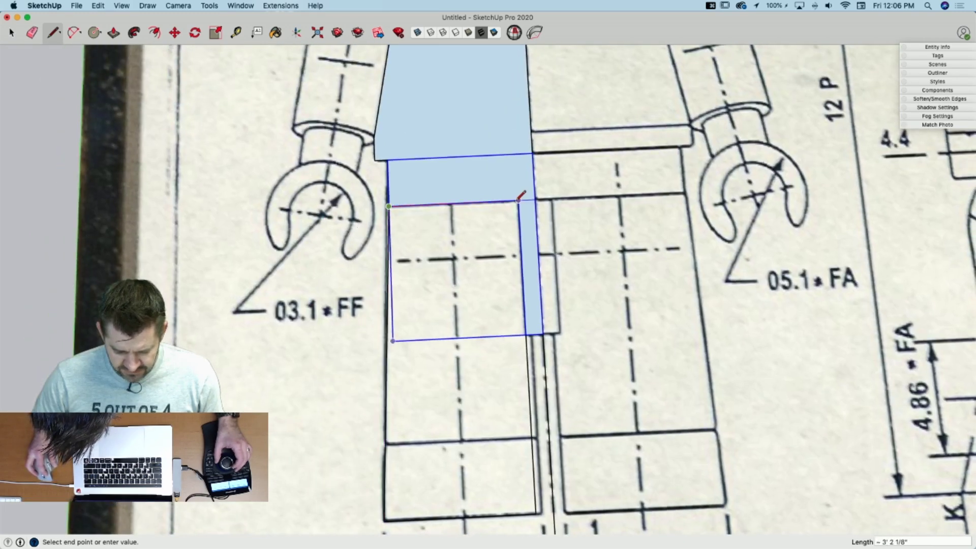
left_click(532, 436)
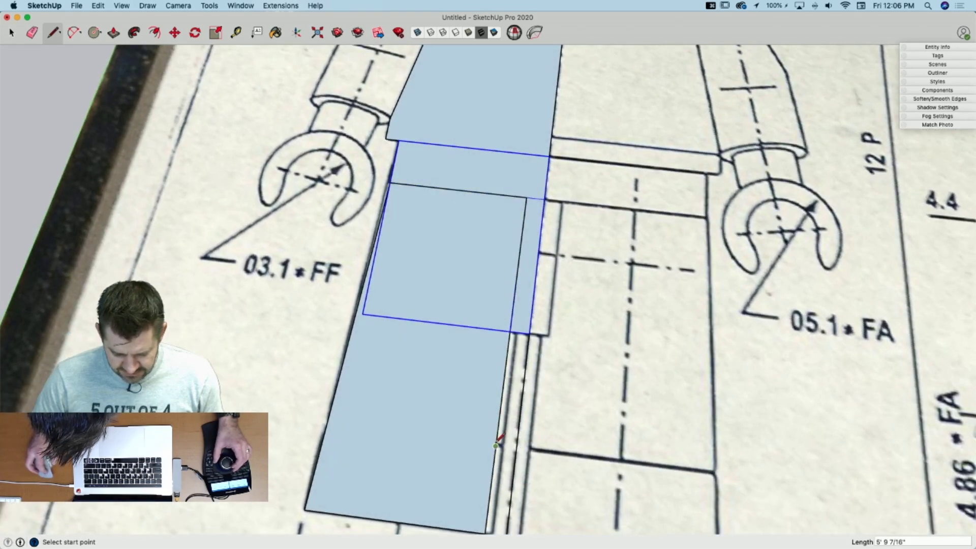
left_click(496, 446)
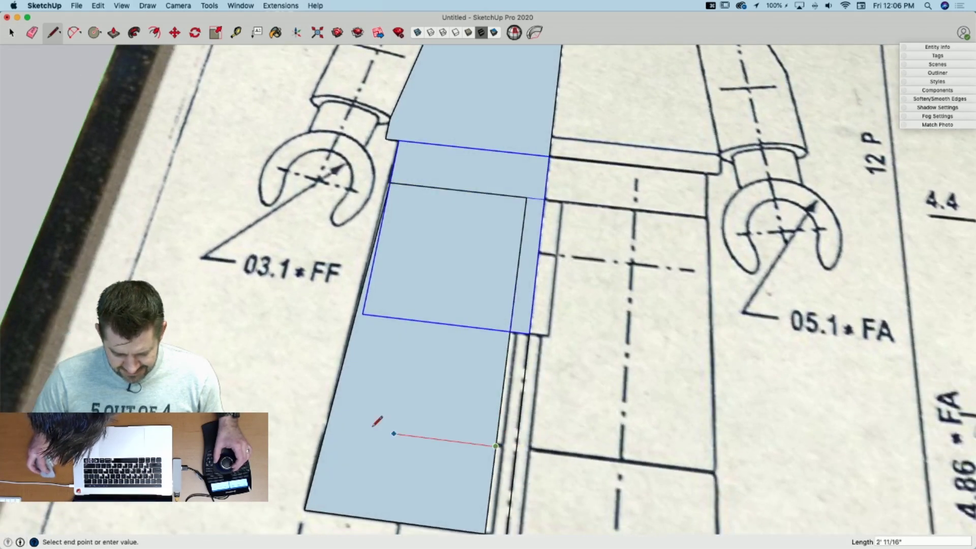
left_click(328, 424)
Step: Select the leg face and the foot face with their edges and make them a group
key("space")
left_click(397, 384)
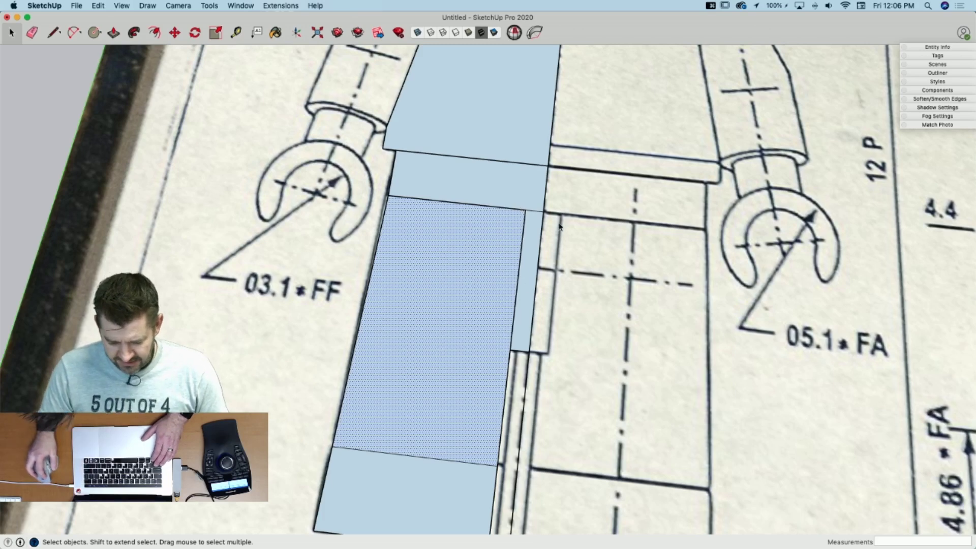
left_click(452, 481, "shift")
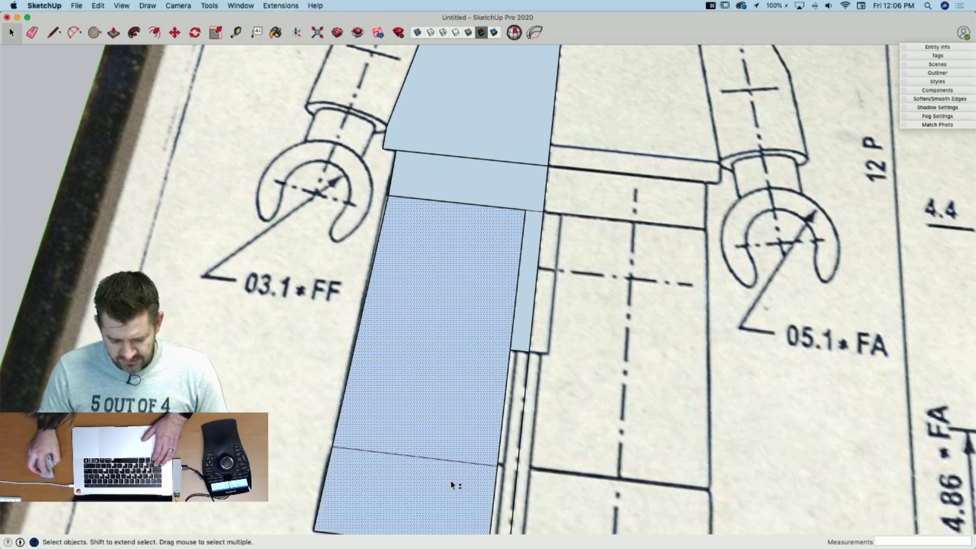
left_click(405, 295)
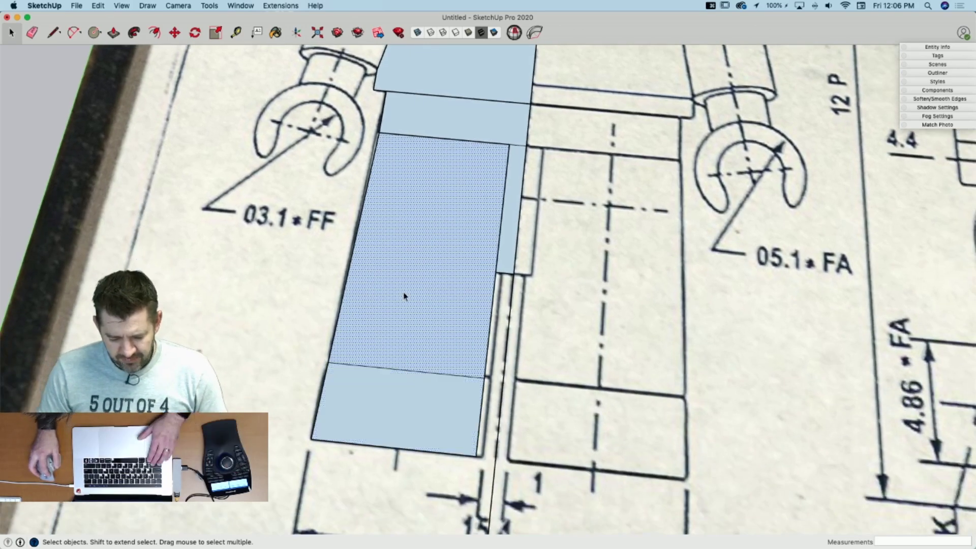
left_click(427, 415, "shift")
right_click(425, 412)
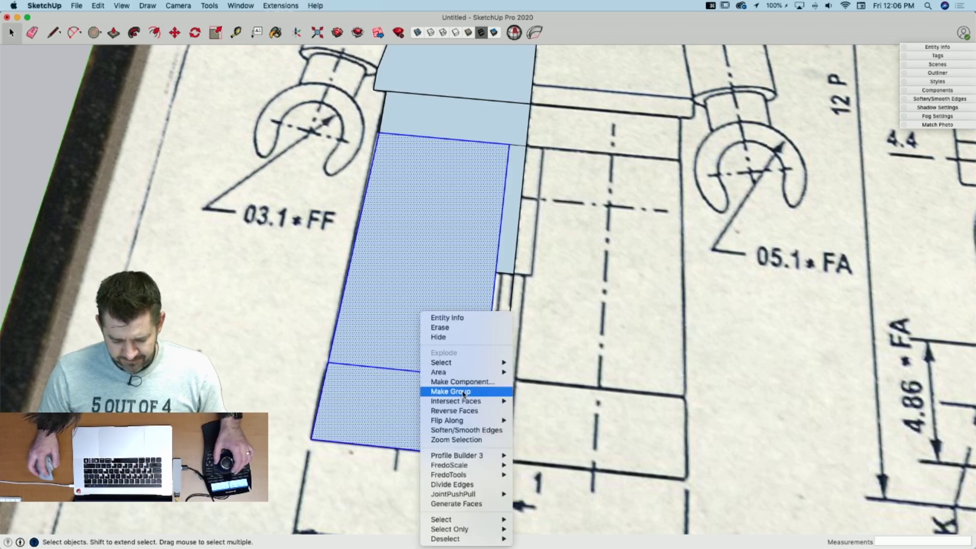
left_click(458, 392)
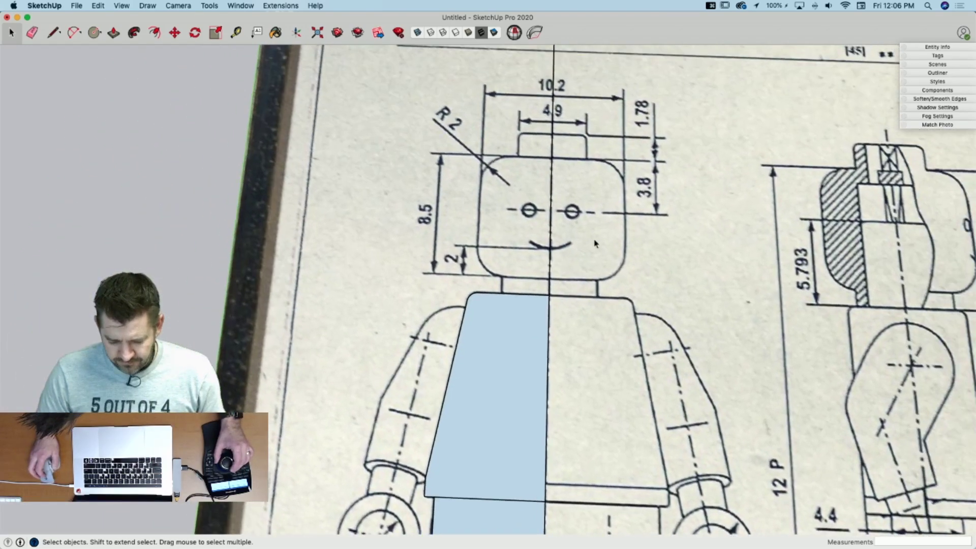
Step: Trace the left half of the neck, head and top stud up to the centerline, leaving the corners square
key("l")
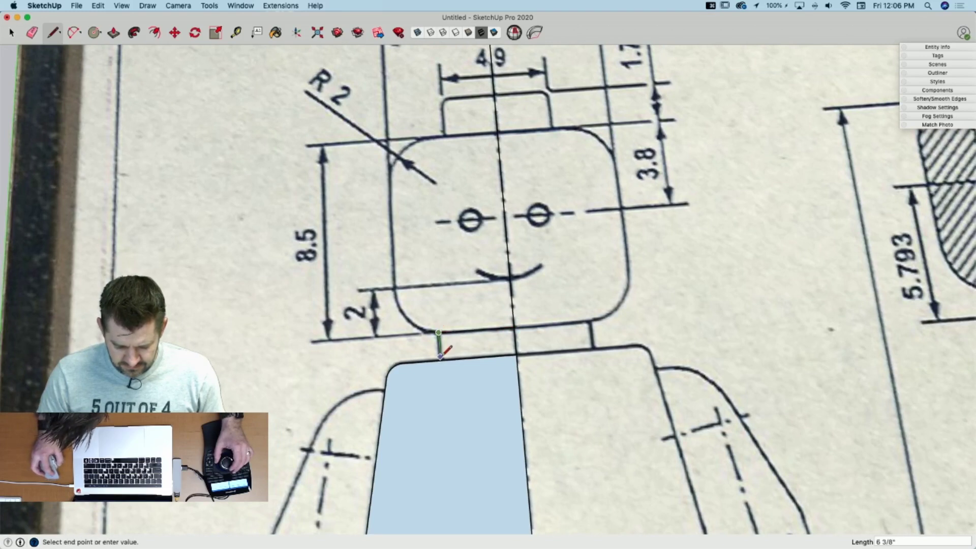
left_click(516, 354)
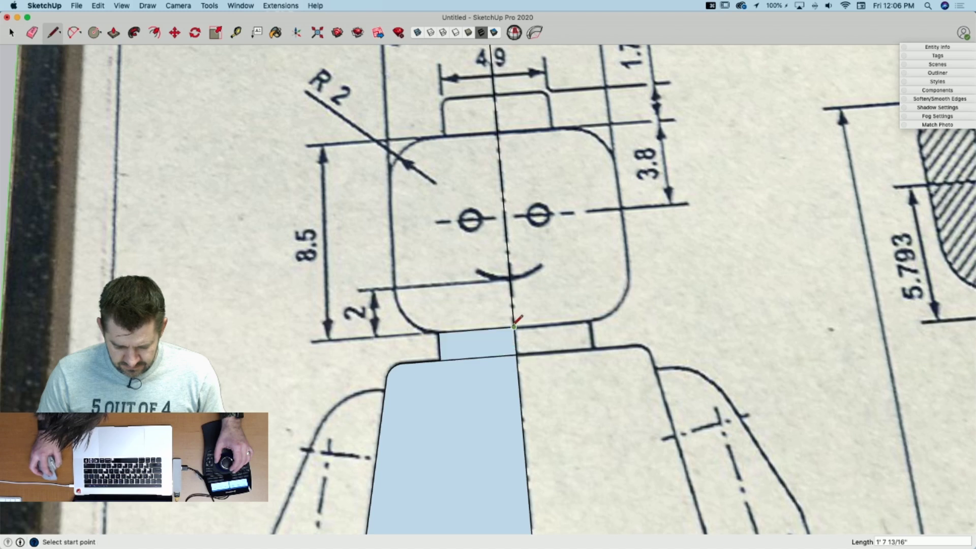
left_click(514, 327)
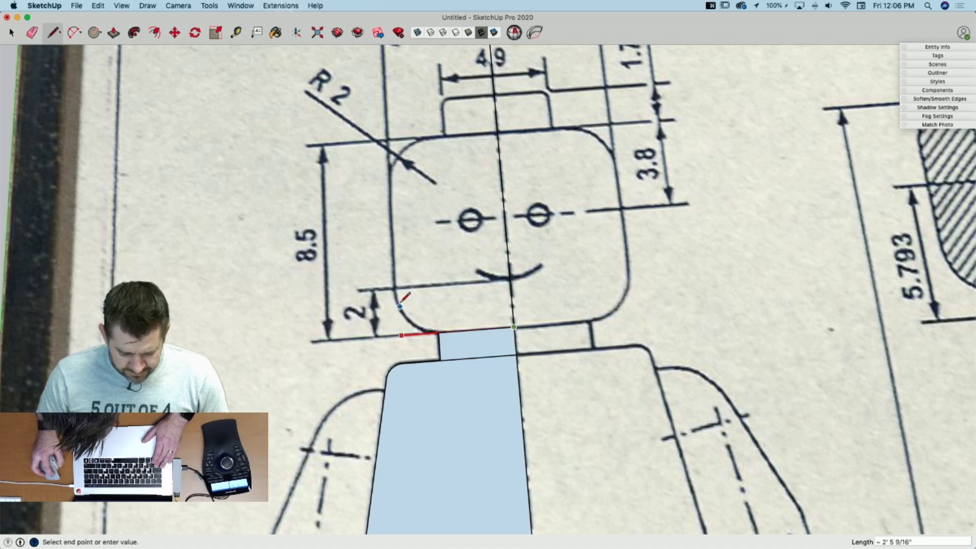
left_click(396, 285)
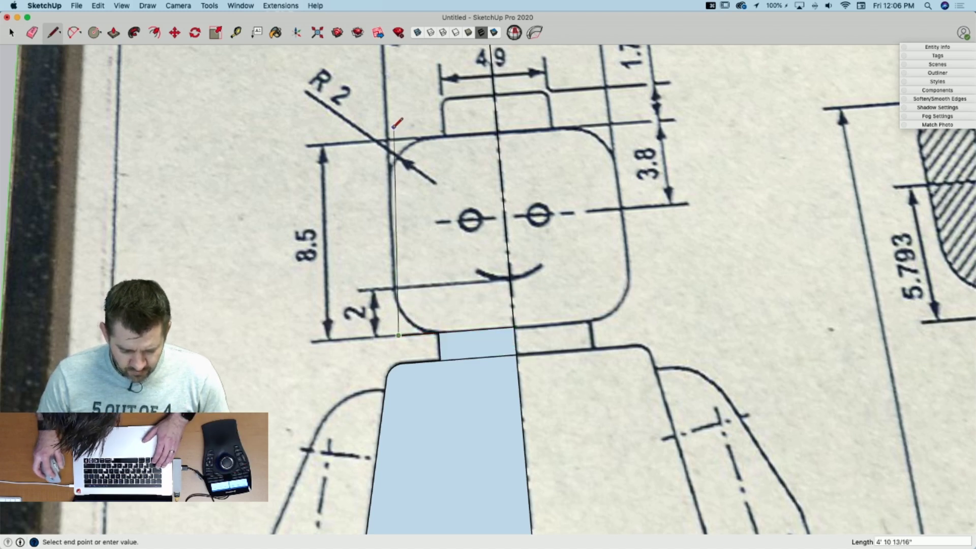
left_click(388, 137)
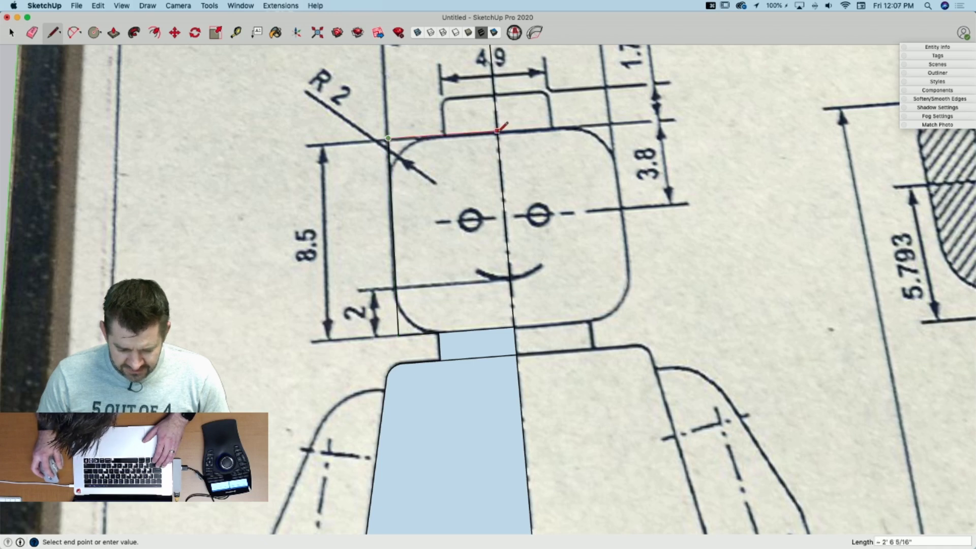
left_click(498, 132)
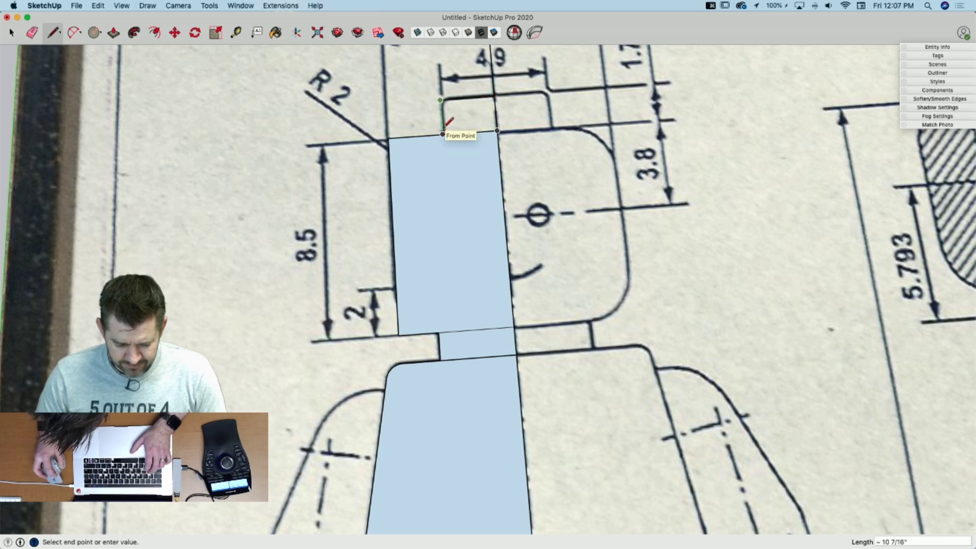
Step: Round the half head's two outer corners with arcs and group the neck, head and stud faces
key("a")
scroll(399, 159, "up", 3)
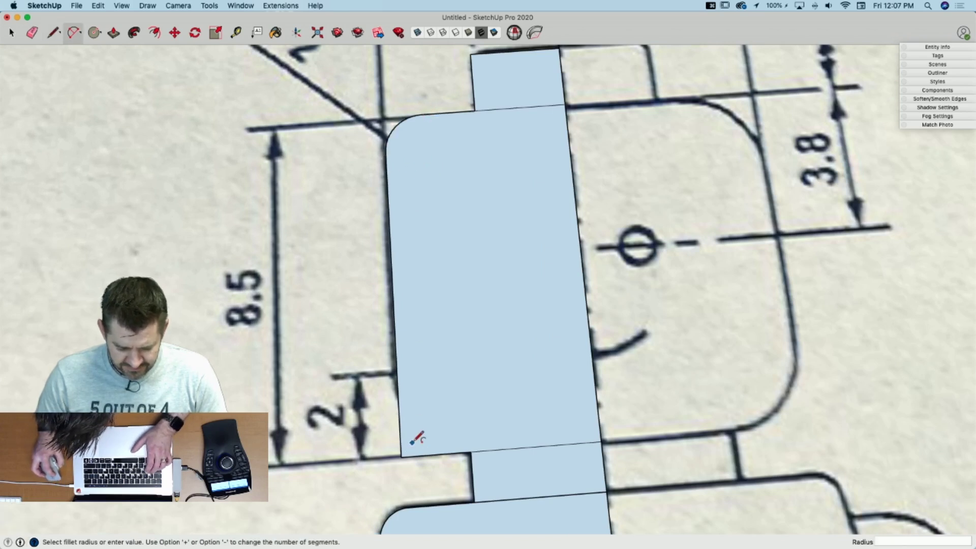
key("space")
scroll(524, 275, "down", 4)
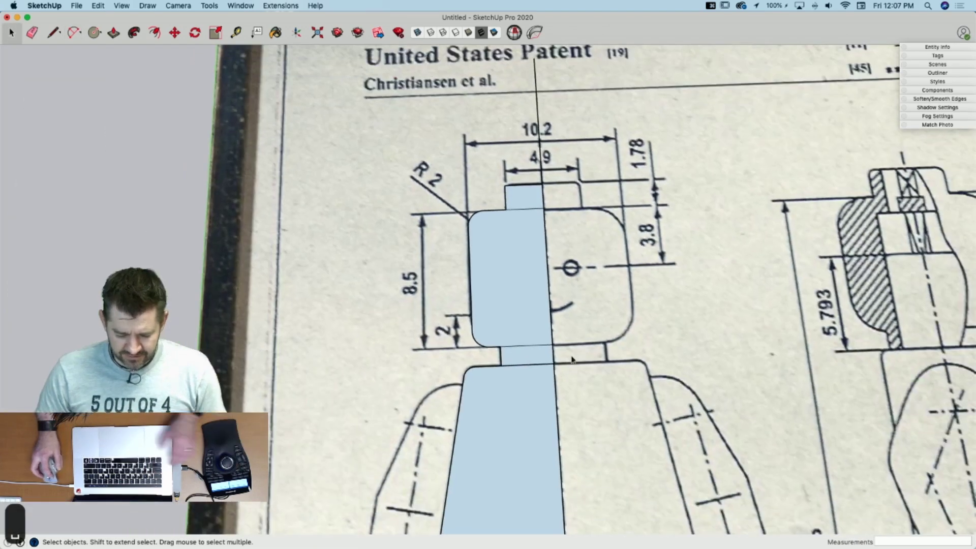
right_click(519, 199)
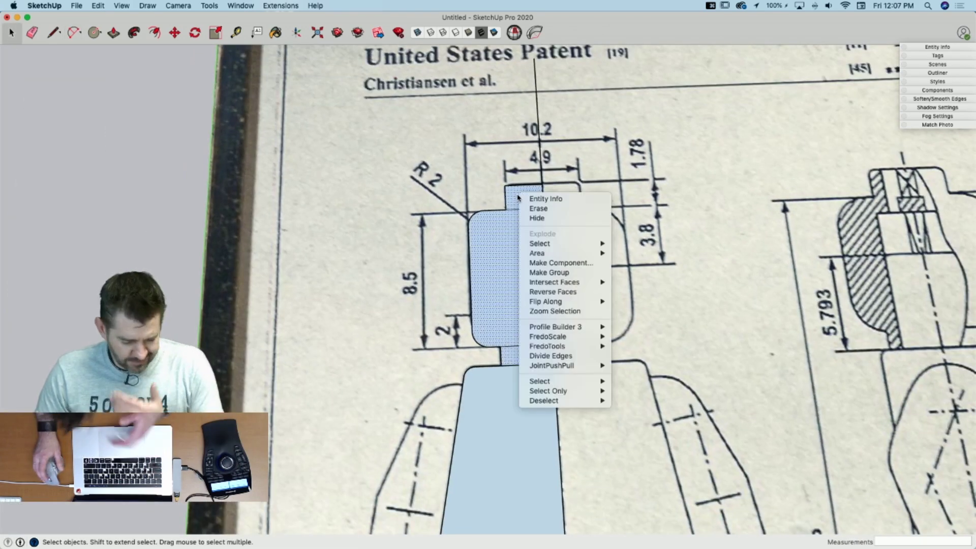
left_click(563, 273)
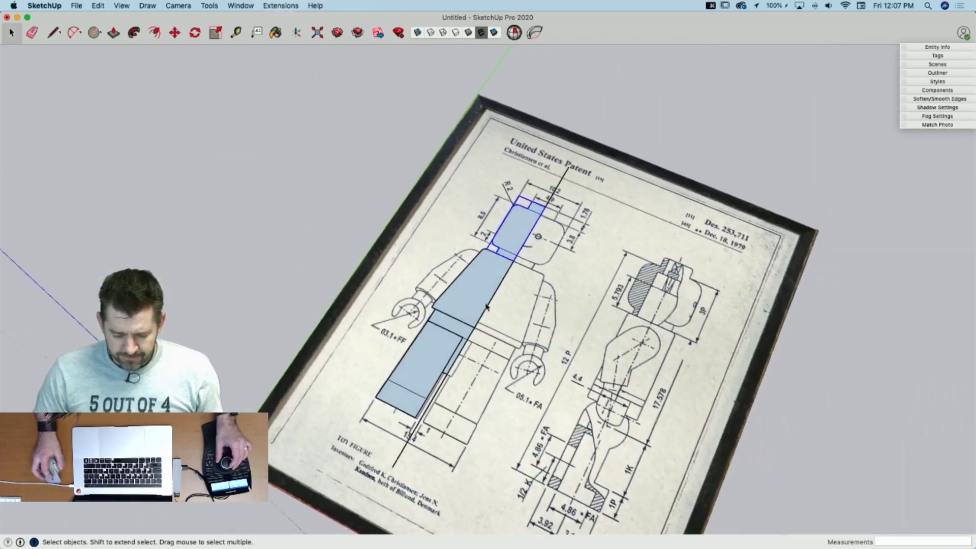
Step: Copy the torso, hip and leg groups onto the side view's centerline and rotate the copies upright, perpendicular to the drawing
mouse_move(486, 306)
middle_mouse_down()
mouse_move(537, 278)
mouse_move(510, 307)
mouse_move(472, 286)
middle_mouse_up()
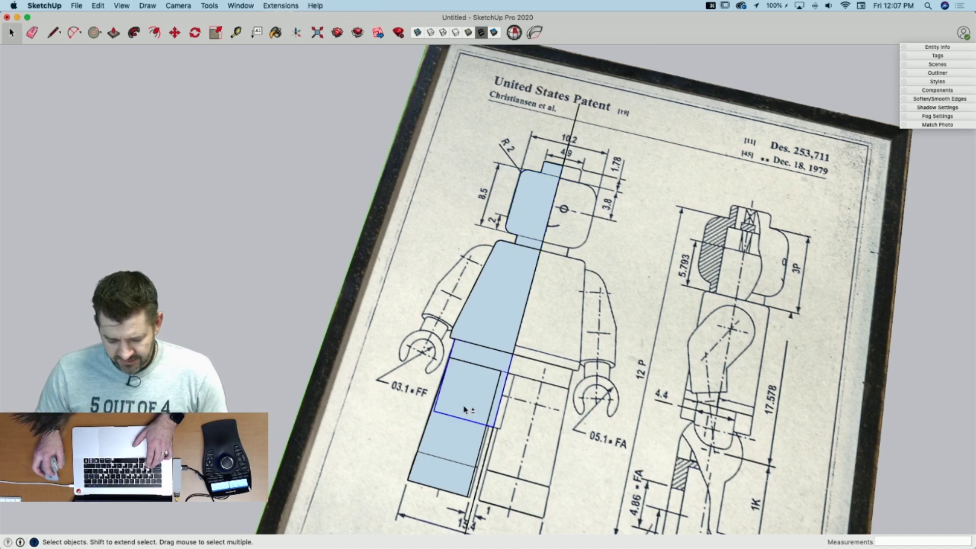
key("m")
middle_click_drag(547, 441, 504, 418)
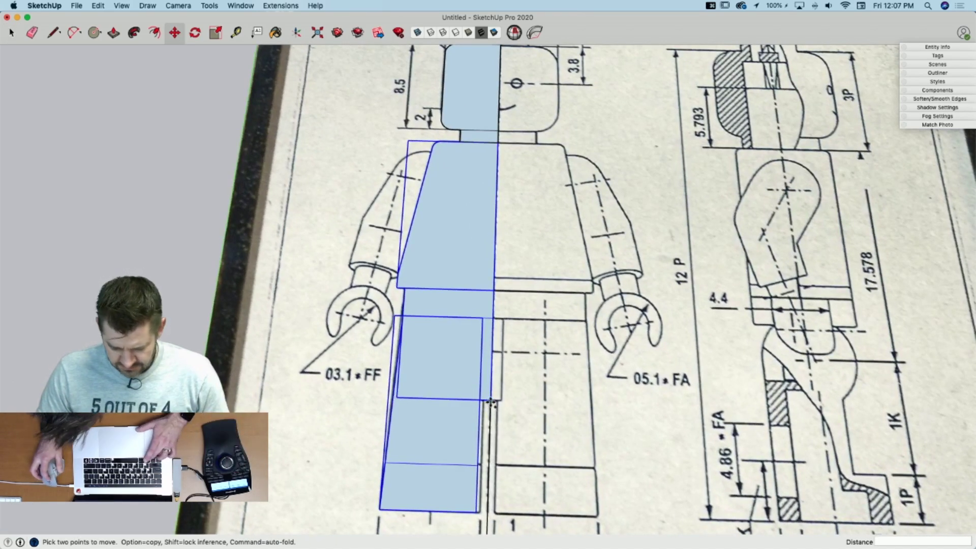
left_click(491, 401)
key("alt")
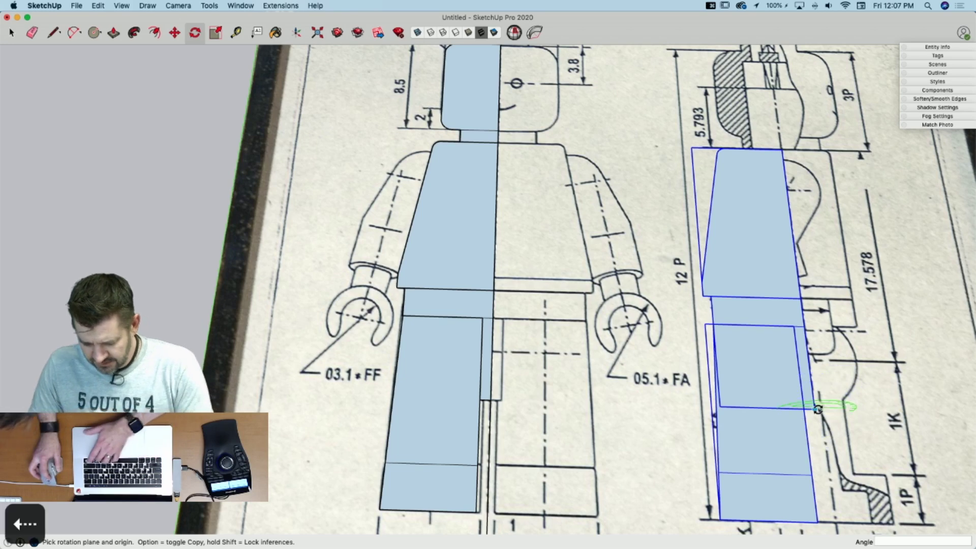
left_click(653, 405)
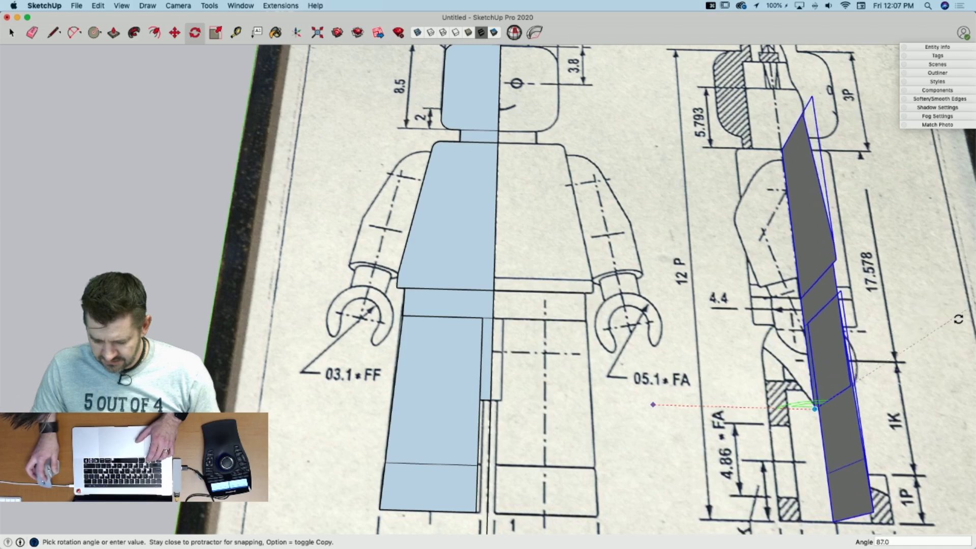
Step: Extrude the upright torso and the hip's upper block to both sides to match their depths in the side view
key("space")
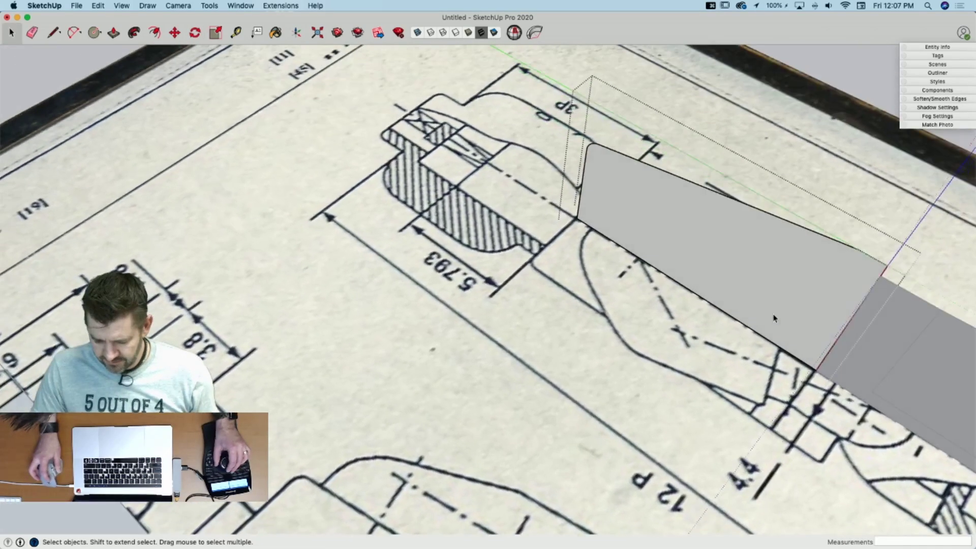
key("p")
left_click(793, 330)
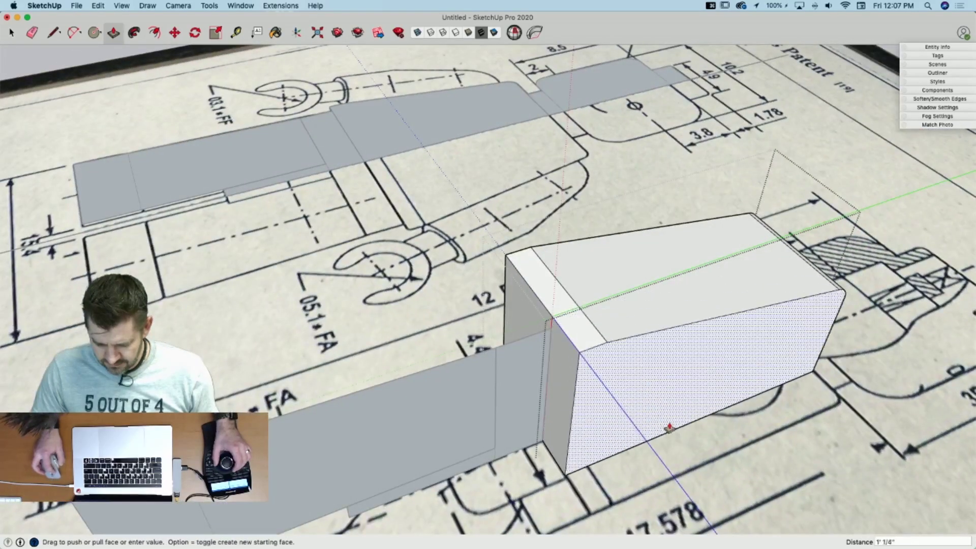
left_click(684, 462)
key("space")
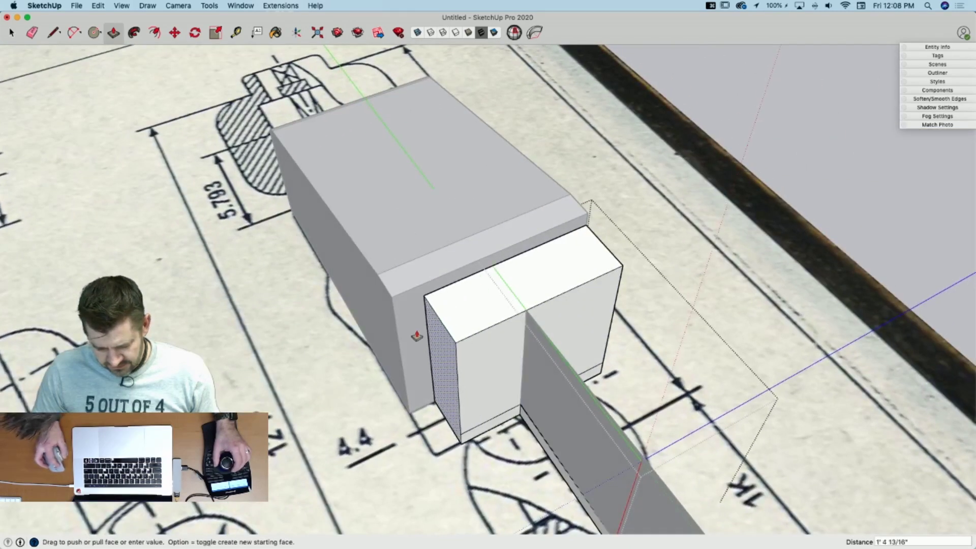
left_click(417, 336)
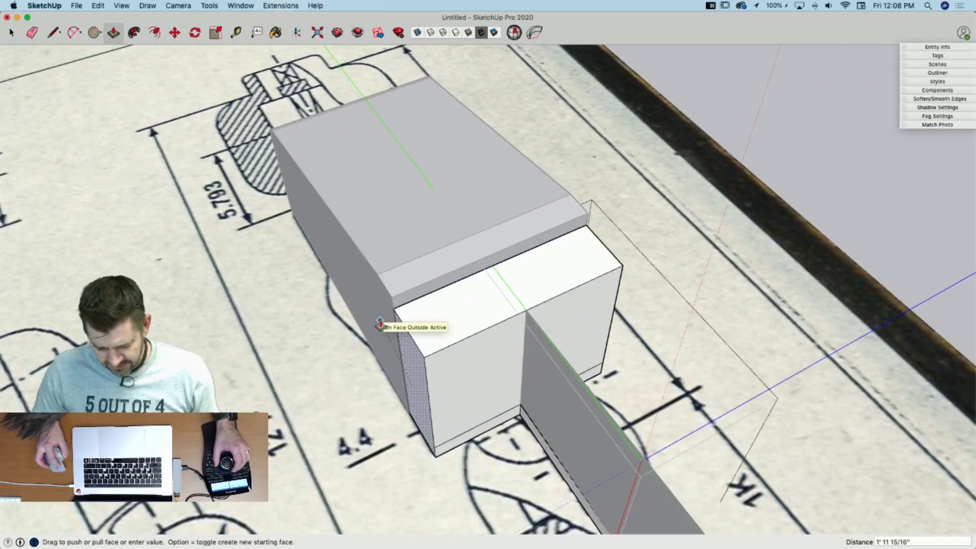
Step: Trace the rounded lower hip profile on the side view with a circle and a straight edge to the block's corner, erasing the leftover arc
key("space")
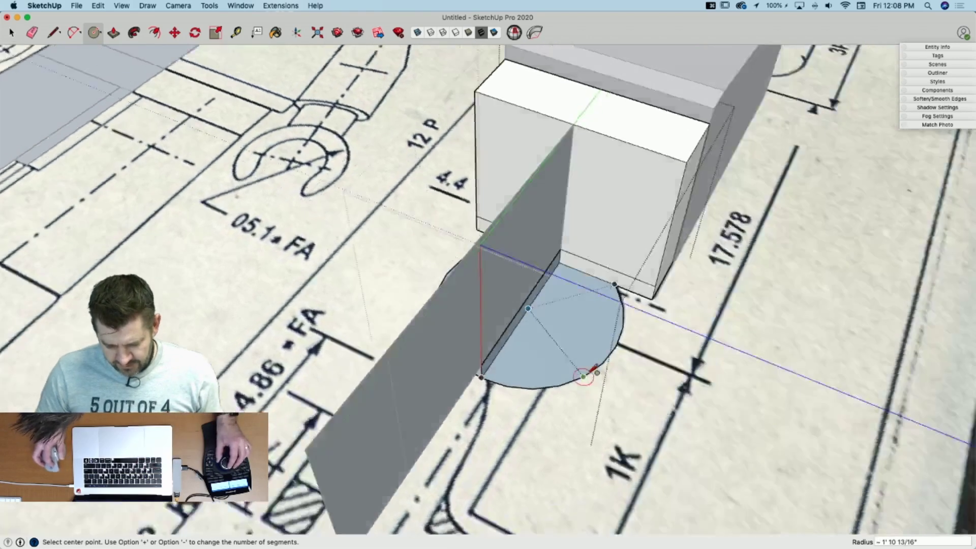
key("l")
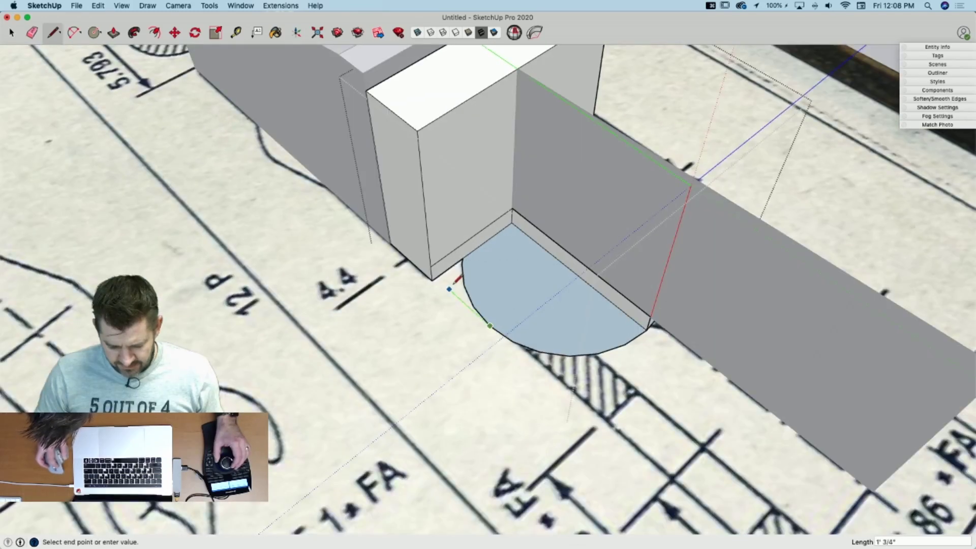
key("e")
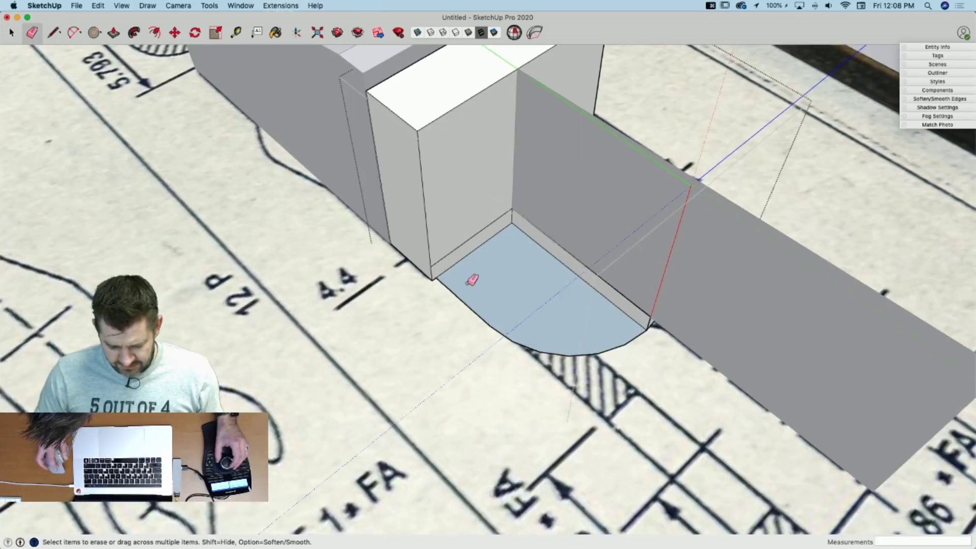
Step: Extrude the rounded hip profile up to the edge of the hip's narrow center strip
key("p")
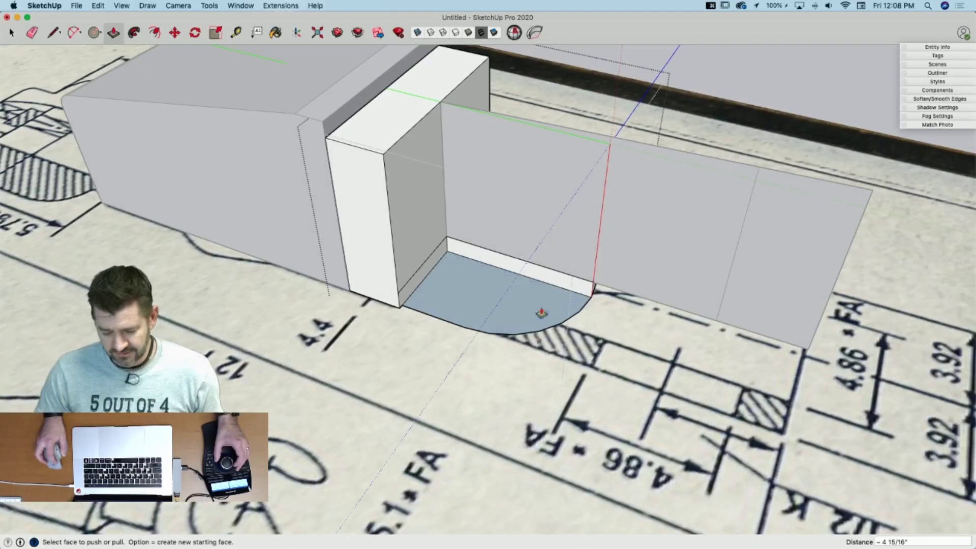
left_click(576, 283)
left_click(585, 280)
key("space")
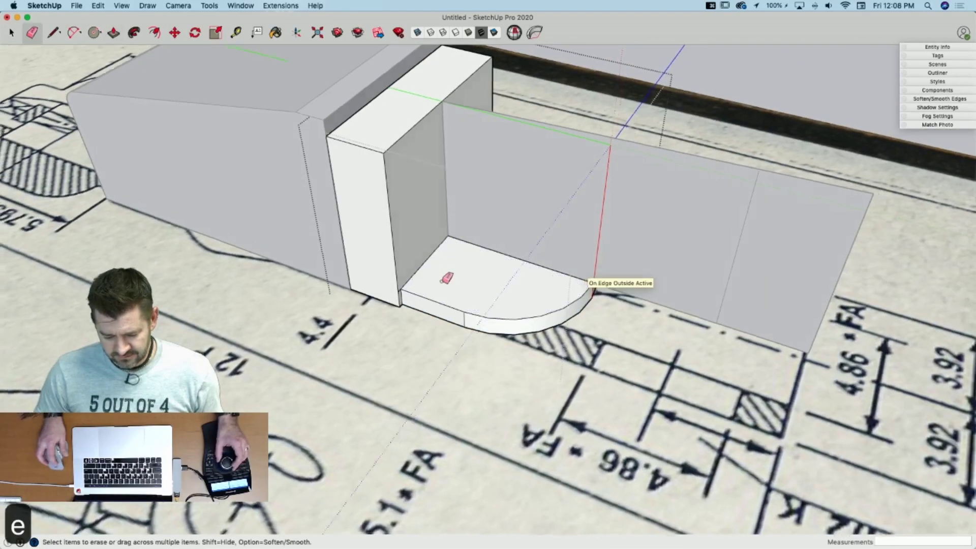
Step: Open the upright leg group and extrude the foot section to both sides to match its depth in the side view
key("e")
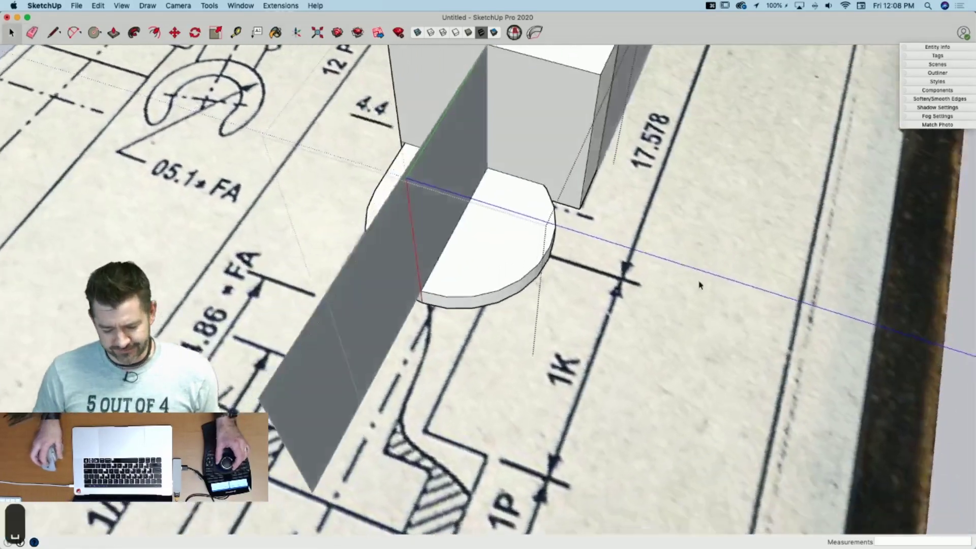
key("space")
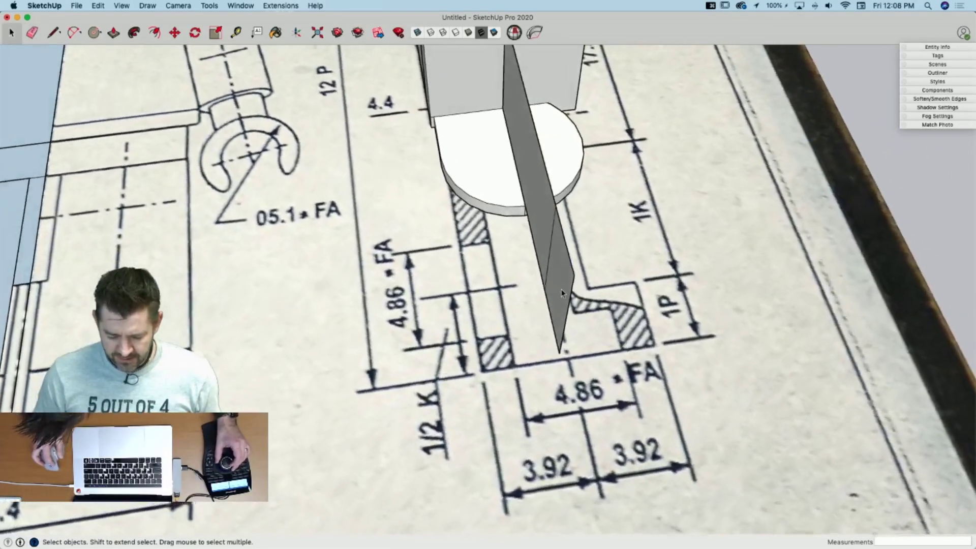
left_click(559, 289)
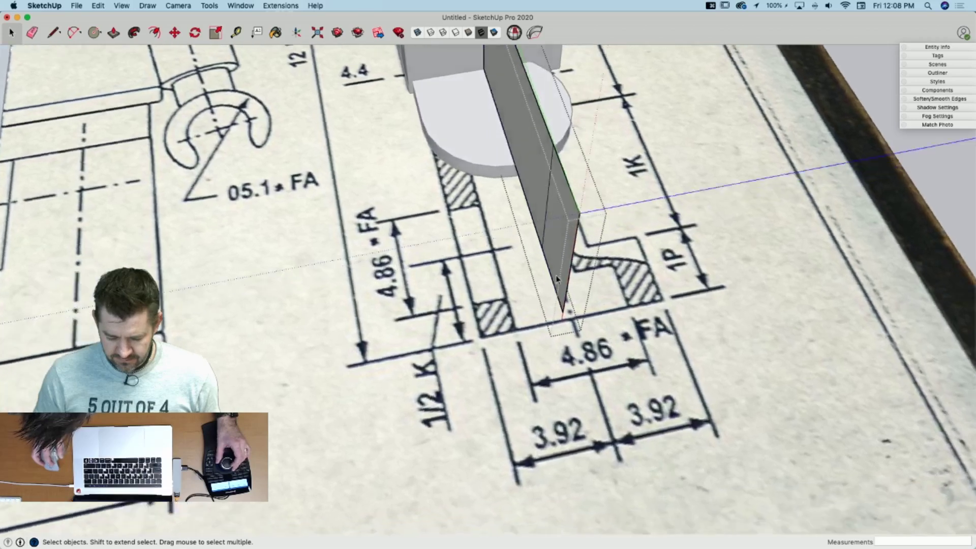
key("p")
left_click_drag(560, 241, 494, 308)
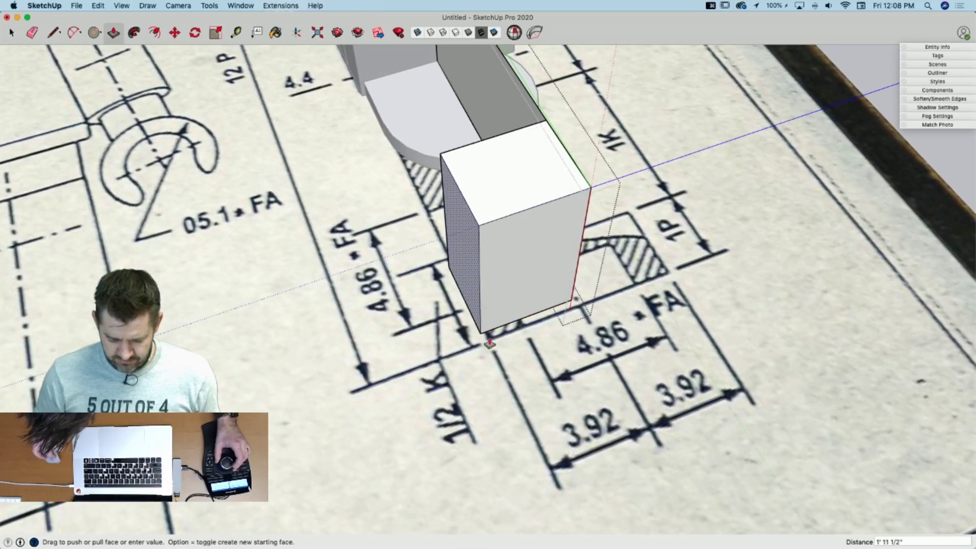
left_click_drag(489, 344, 551, 232)
left_click(545, 118)
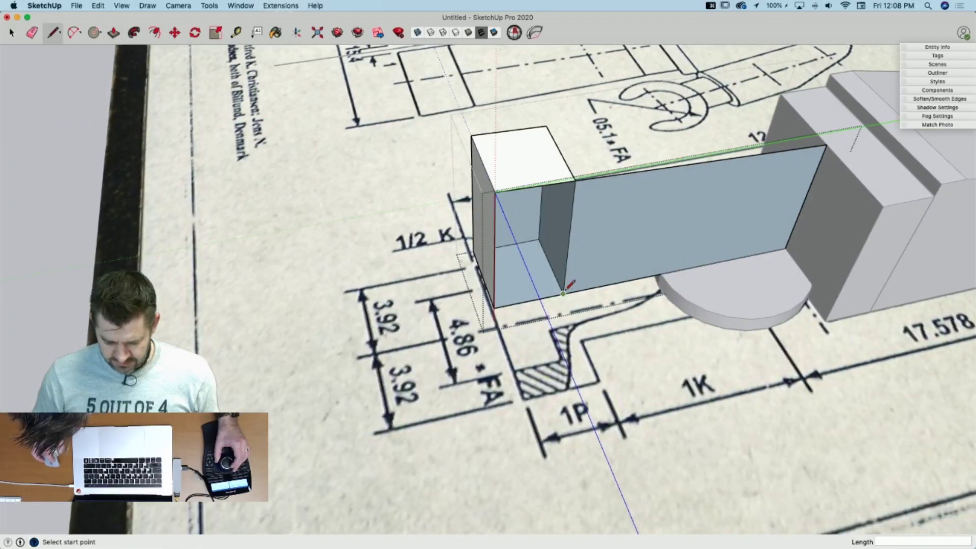
left_click(490, 305)
left_click(509, 283)
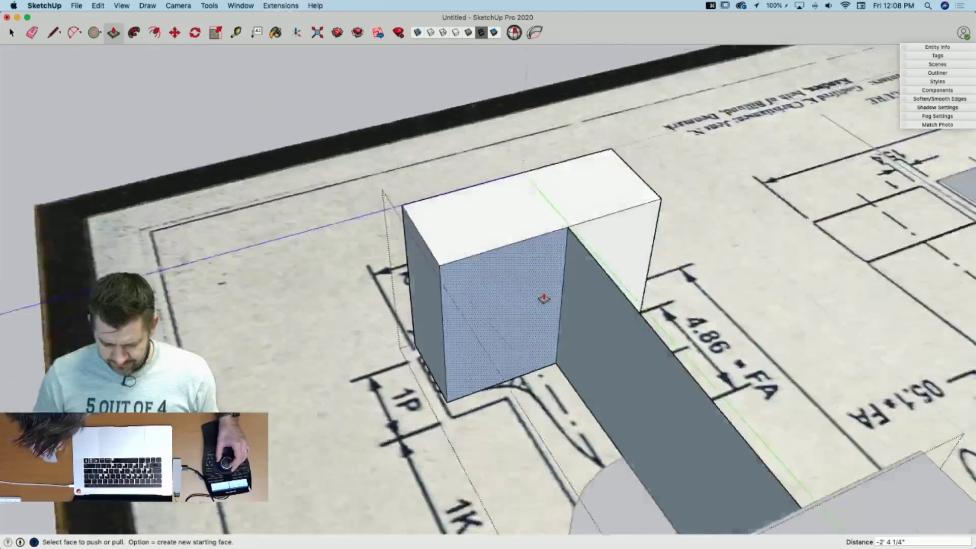
Step: Draw a vertical dividing line on the foot block's upper face and extrude the leg 1' 2 1/8" forward to it
key("l")
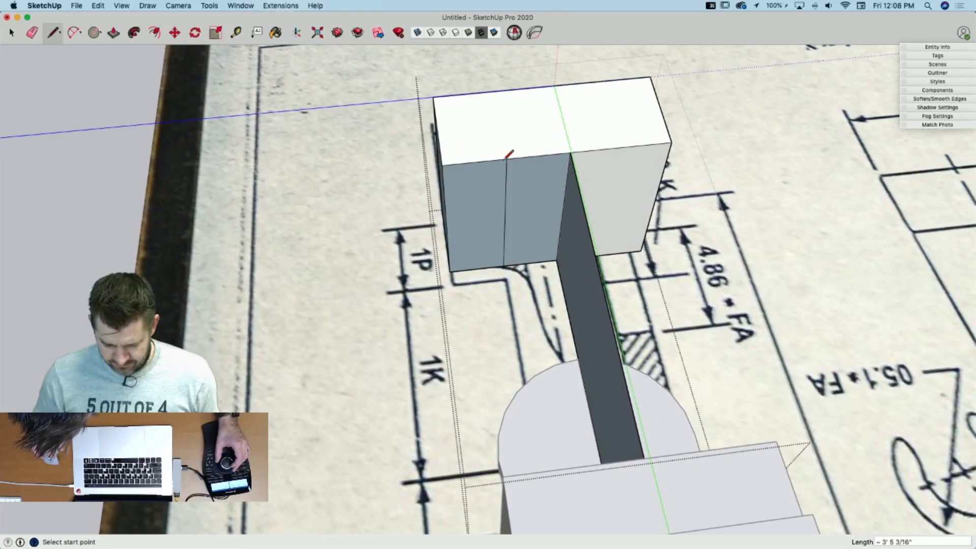
key("p")
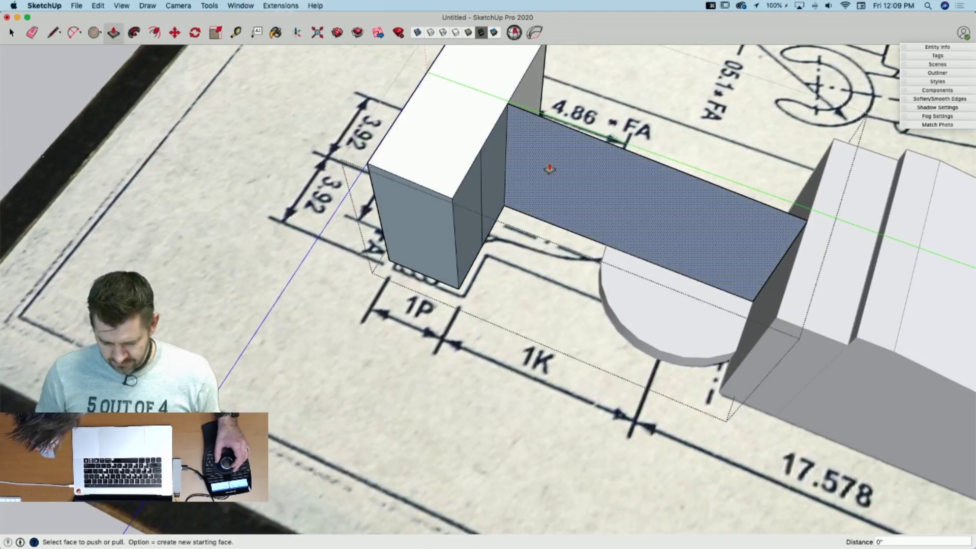
left_click(549, 169)
left_click(482, 152)
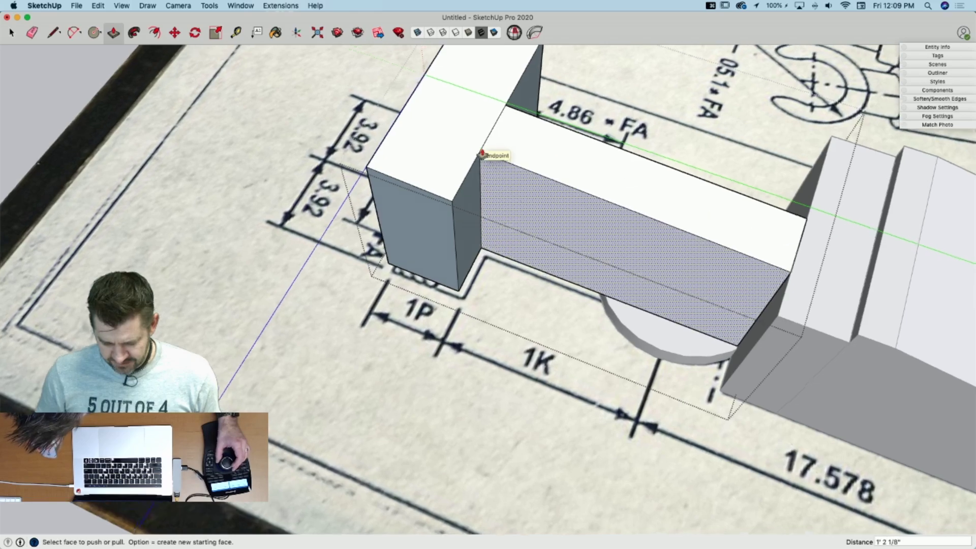
Step: Draw a circle of about 1' 10 13/16" radius over the rounded hip inside the leg group, and turn on X-ray display
key("l")
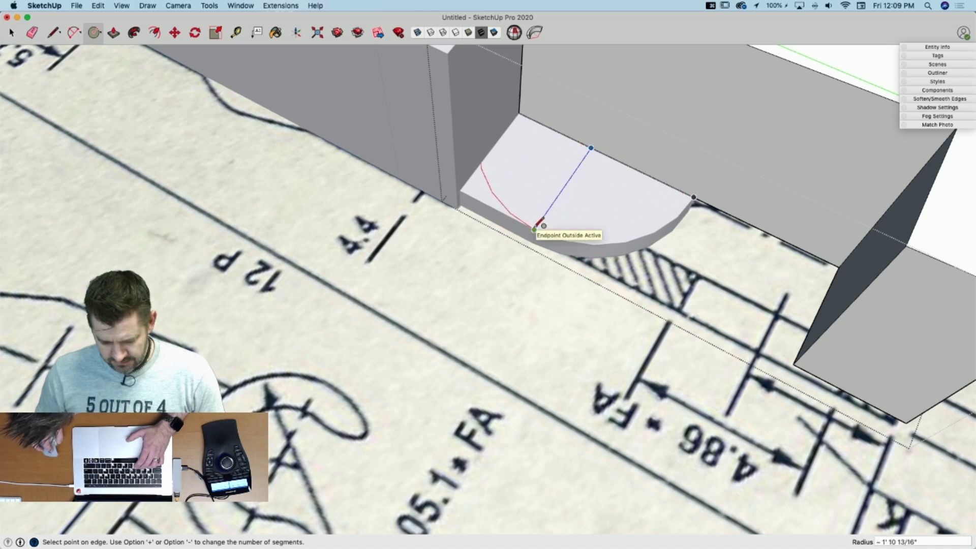
key("l")
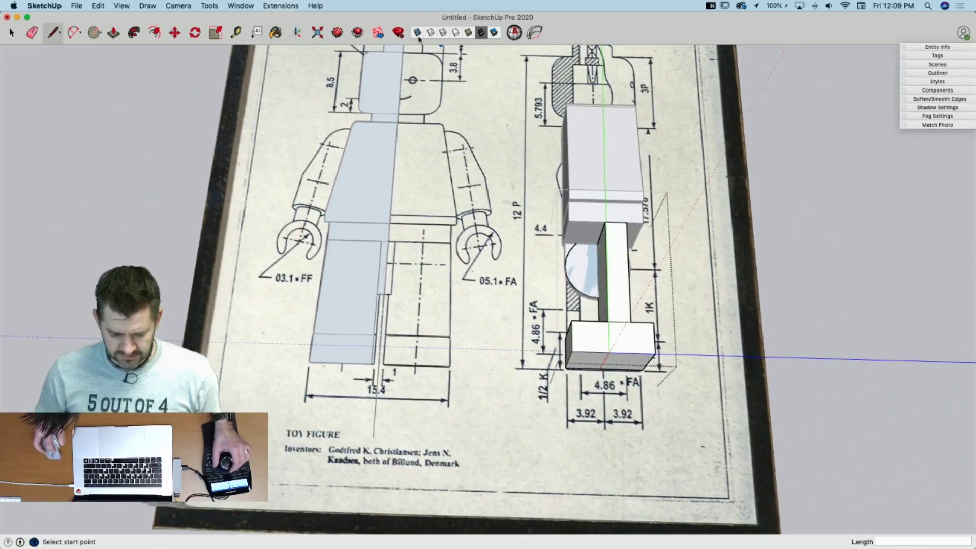
left_click(418, 35)
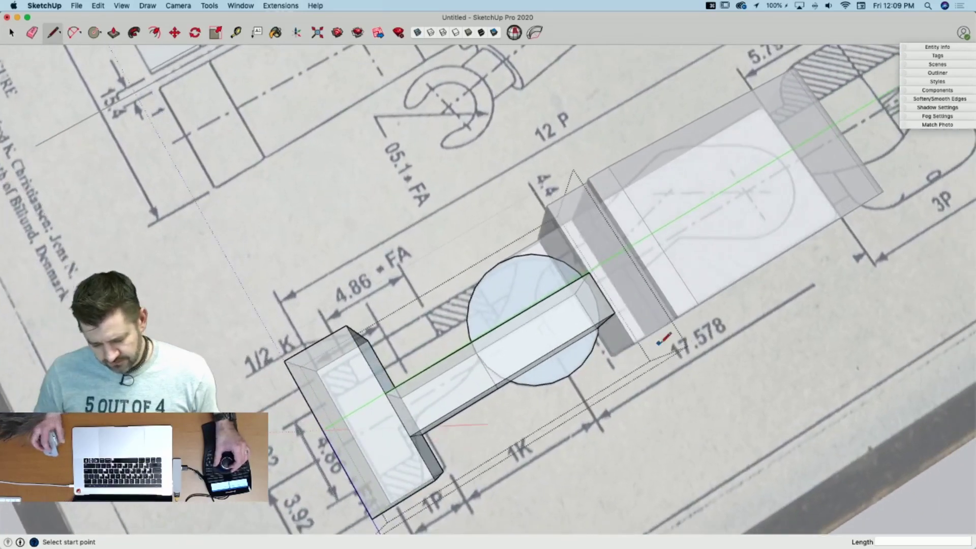
key("space")
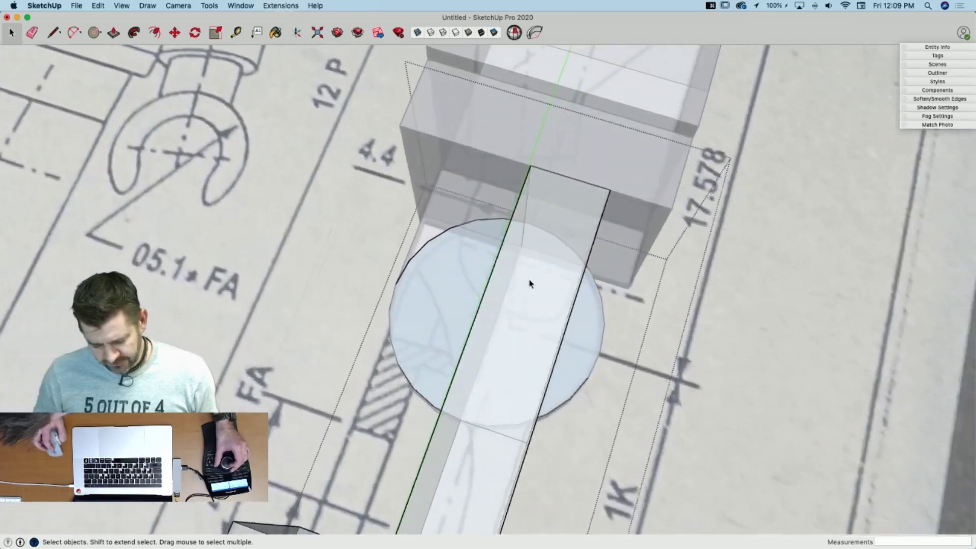
key("l")
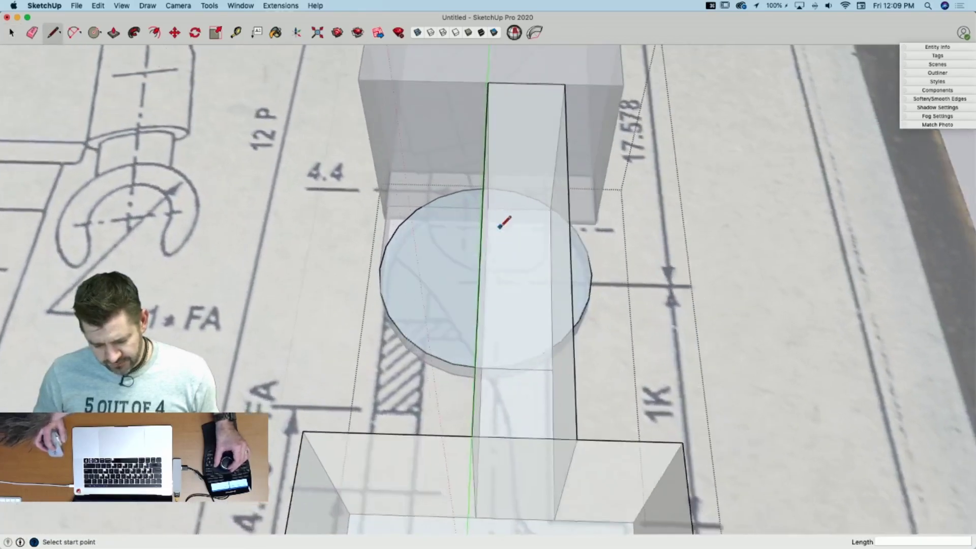
key("space")
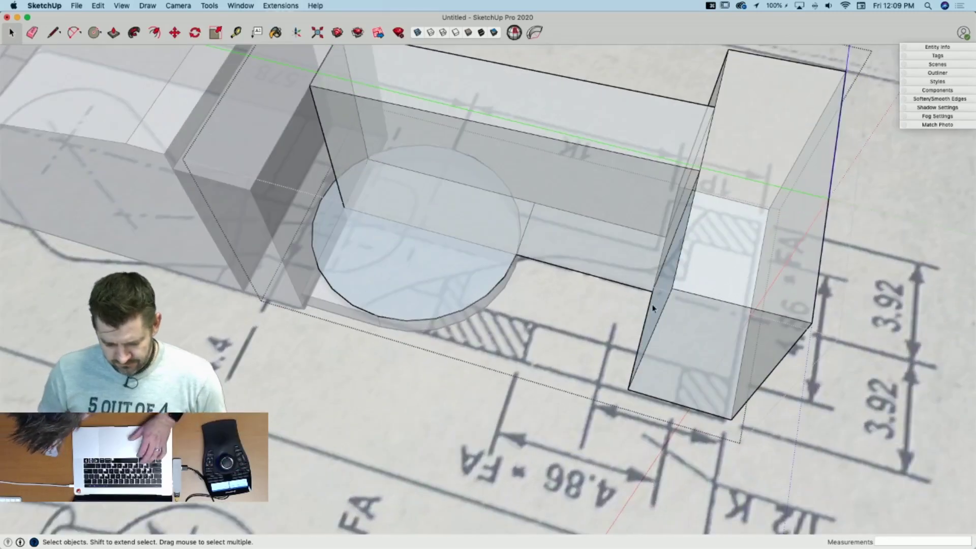
Step: Extrude the foot's rear part 5' 9 7/16" to the leg's upper end and erase the leftover edges dividing the leg
left_click_drag(661, 284, 337, 67)
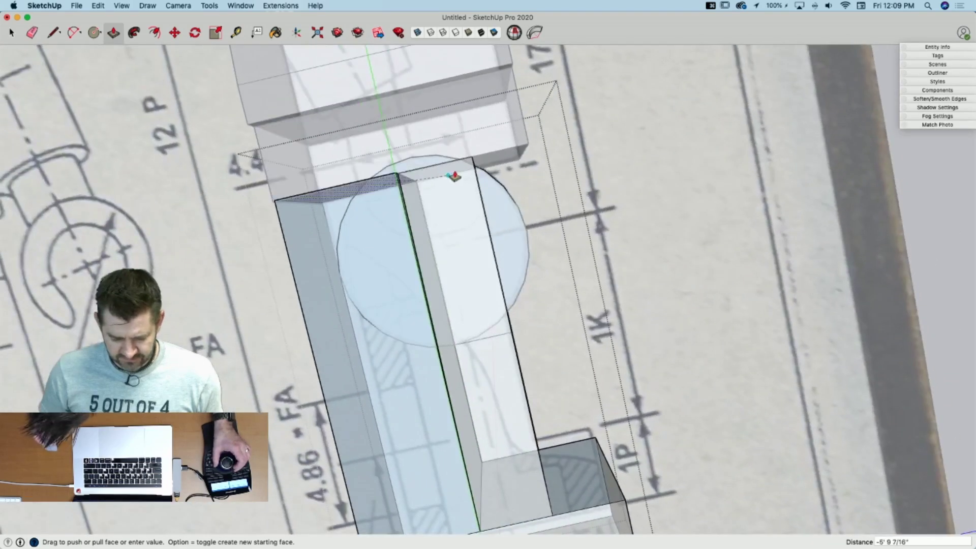
left_click(473, 162)
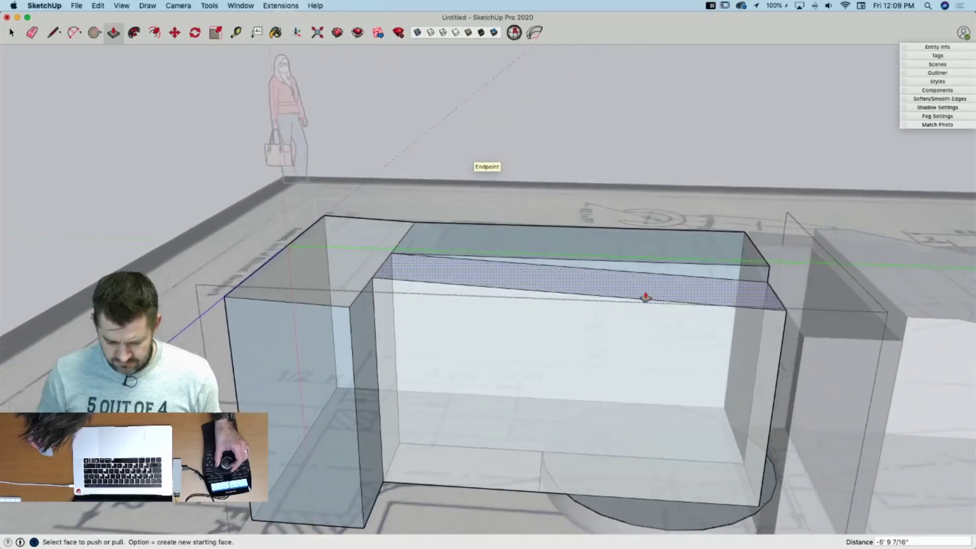
left_click(719, 270)
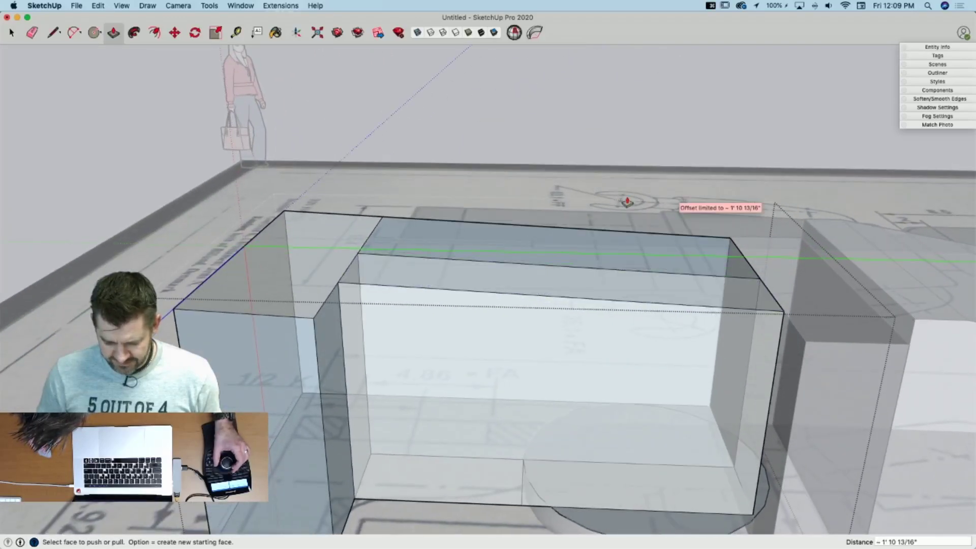
key("e")
left_click(675, 284)
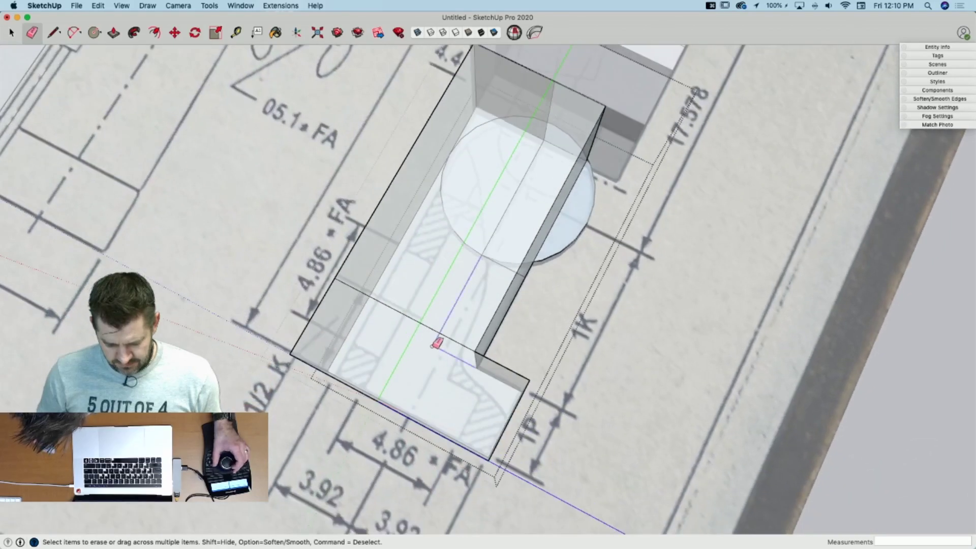
left_click_drag(434, 346, 471, 345)
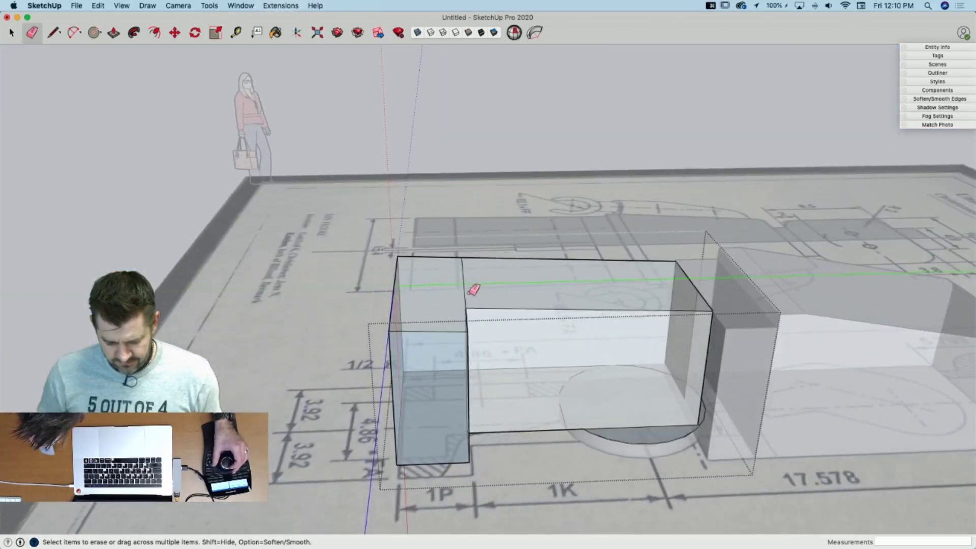
Step: Turn off X-ray display and erase the circle drawn over the rounded hip from the leg group
left_click(417, 32)
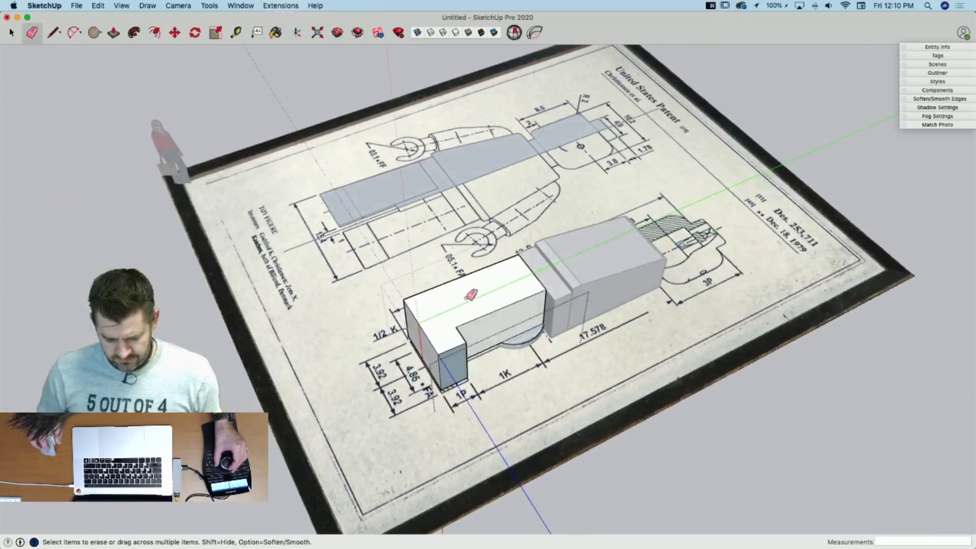
key("space")
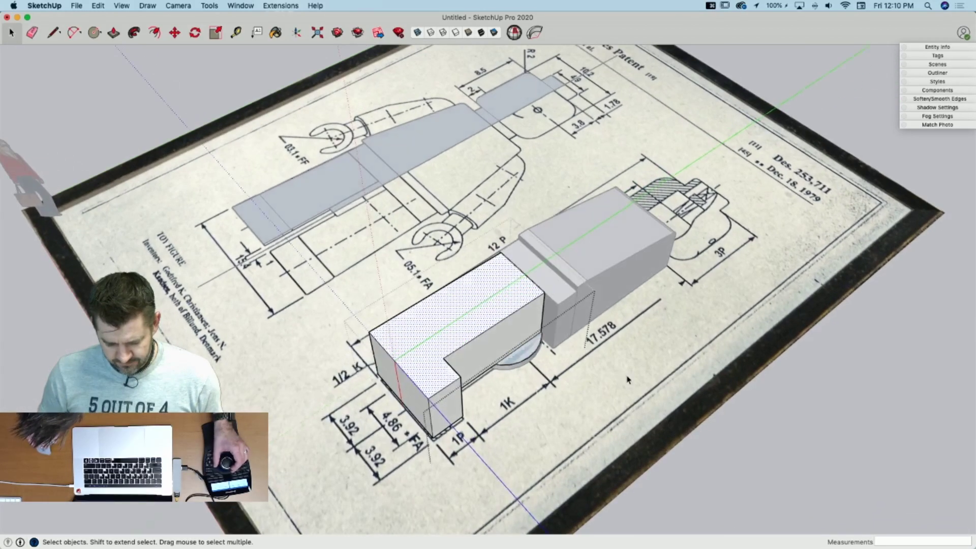
left_click(629, 379)
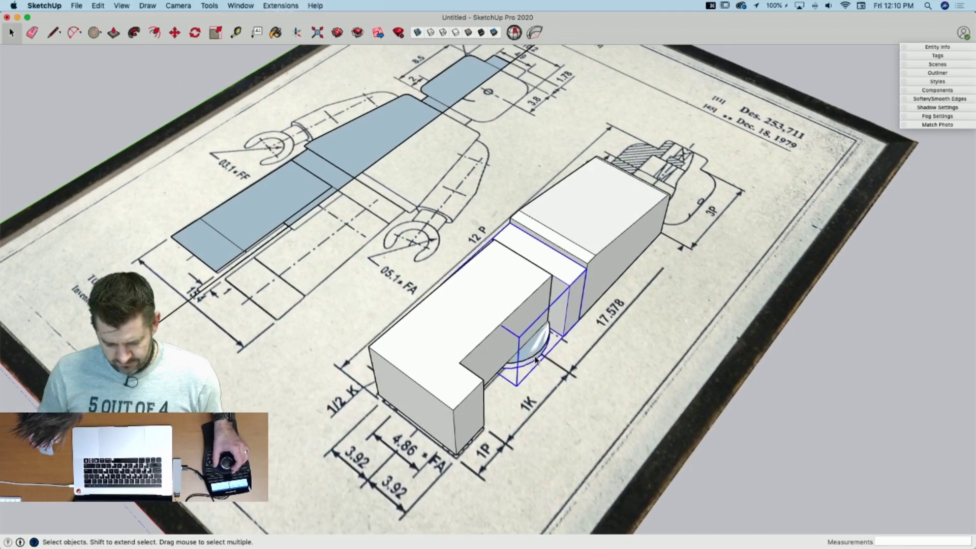
double_click(536, 356)
key("e")
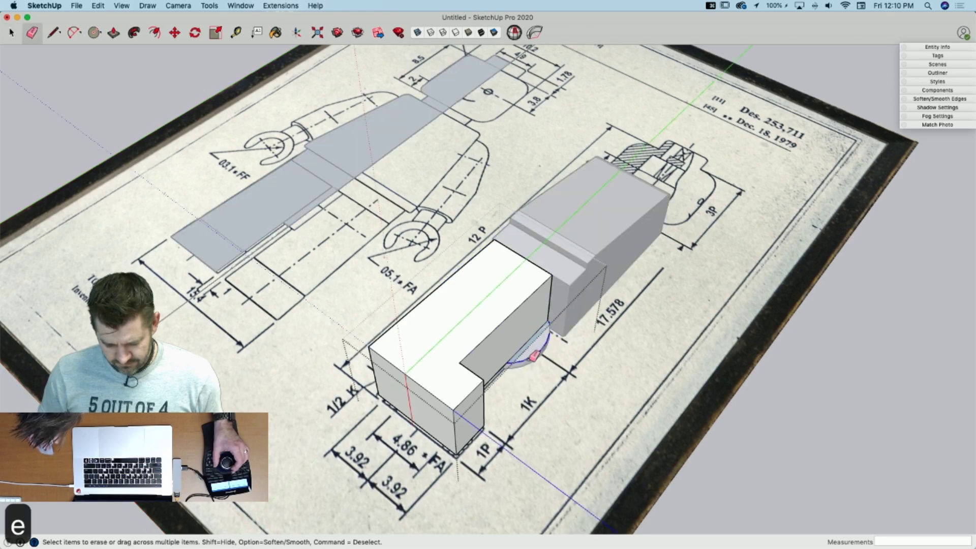
Step: Move the half head group from the front view off the patent drawing into empty space, about 22' 7 5/8" away
mouse_move(484, 286)
middle_mouse_down()
mouse_move(521, 263)
mouse_move(526, 310)
middle_mouse_up()
left_click(524, 285)
key("m")
left_click(588, 321)
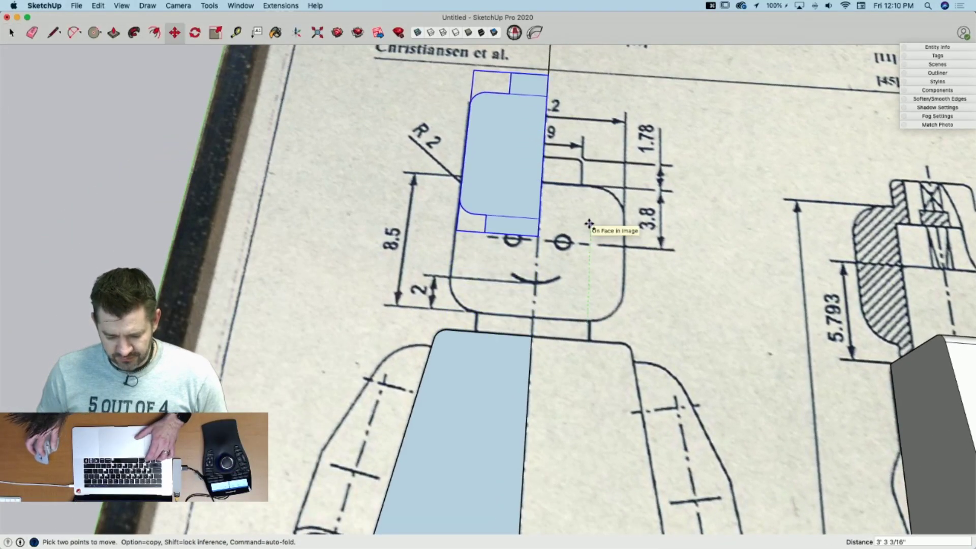
key("alt")
scroll(588, 223, "down", 10)
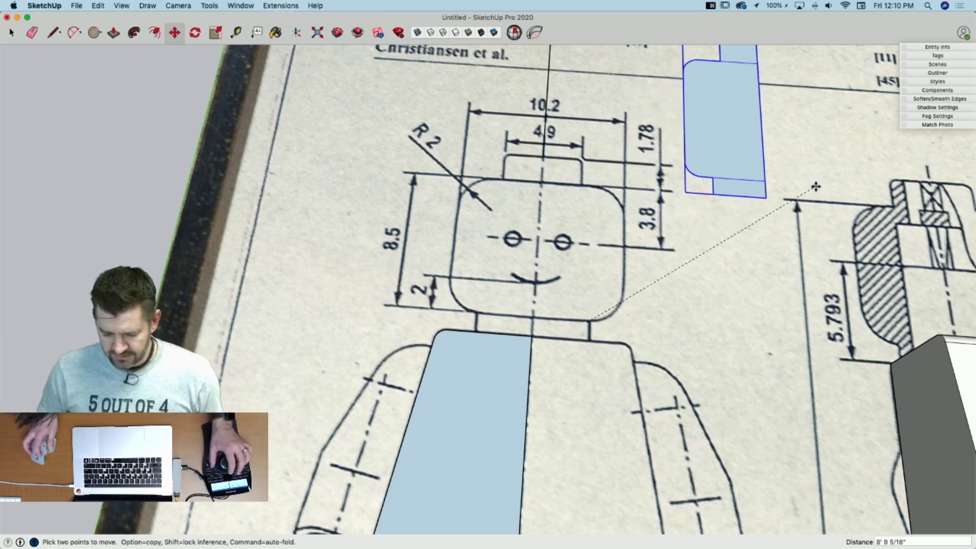
scroll(585, 304, "up", 10)
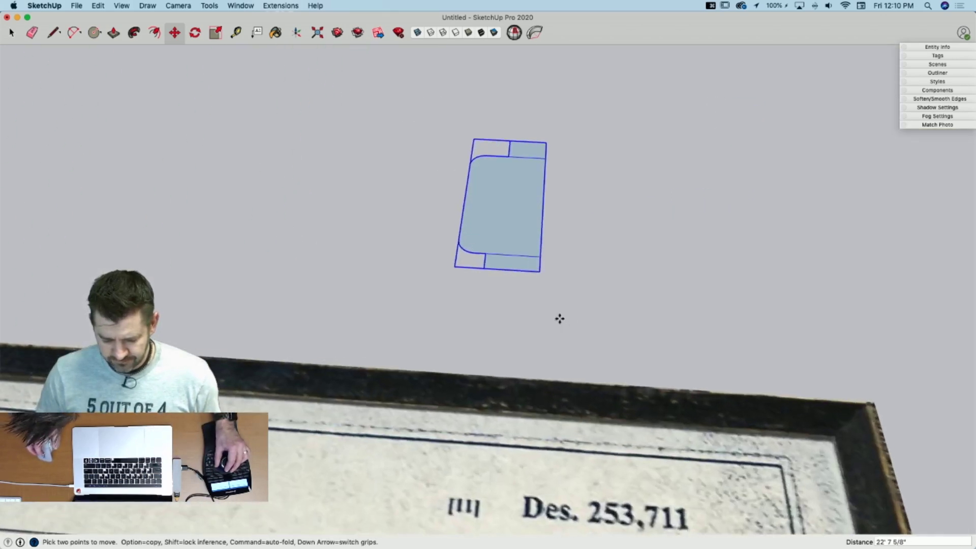
Step: Open the head group and erase the edges separating the neck and stud from the head, leaving one profile face
key("l")
key("space")
double_click(550, 283)
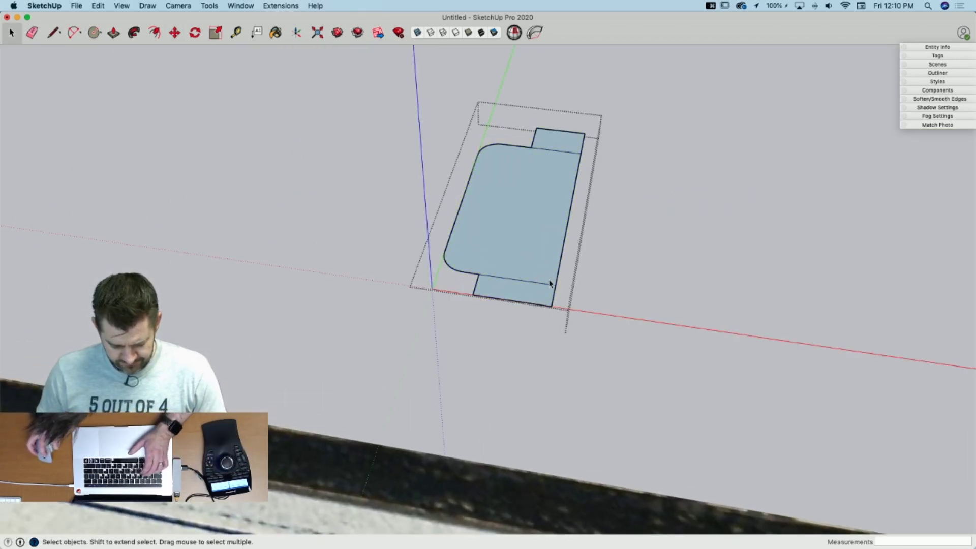
key("e")
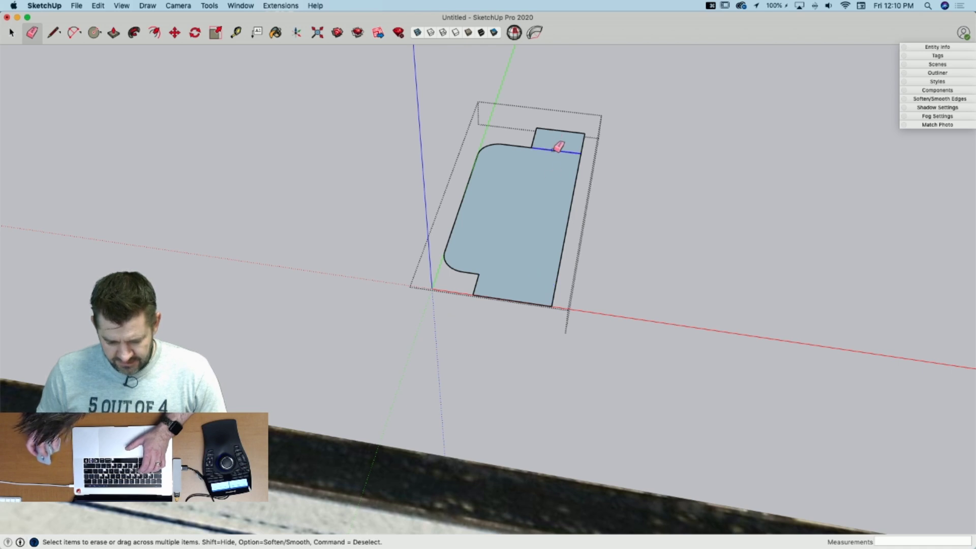
Step: Draw a circle perpendicular to the head's center axis below the neck and revolve the profile around it with Follow Me
key("c")
key("Left")
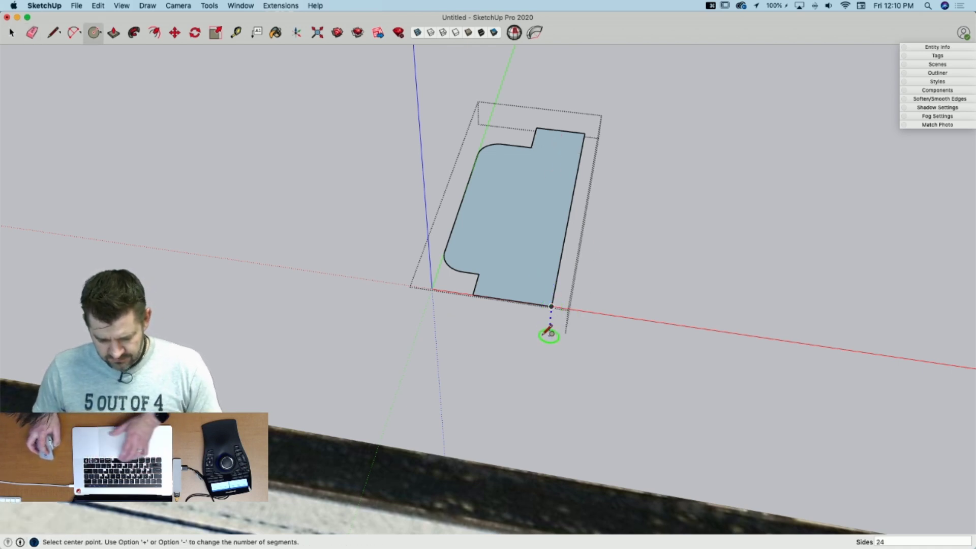
mouse_move(530, 333)
middle_mouse_down()
mouse_move(519, 323)
mouse_move(544, 340)
middle_mouse_up()
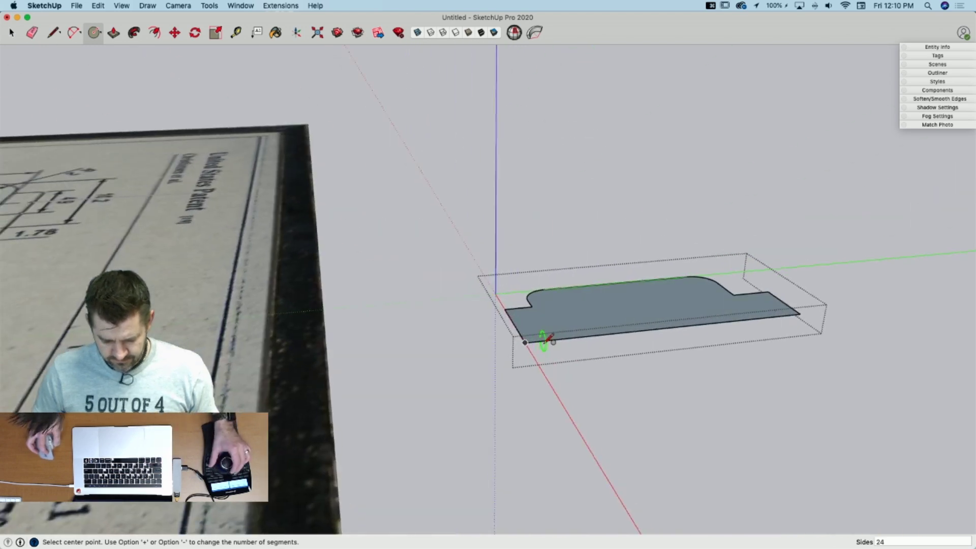
left_click(498, 364)
key("space")
middle_click_drag(497, 364, 506, 321)
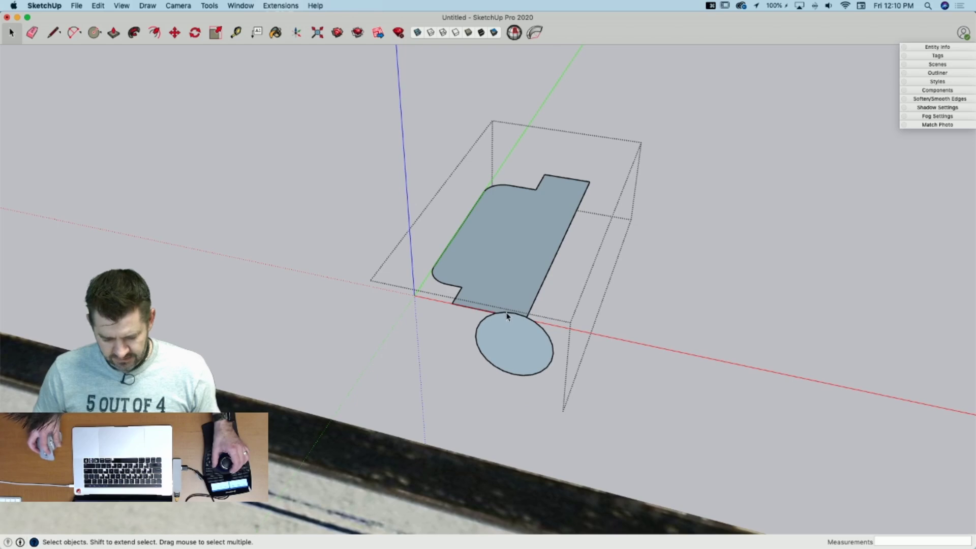
left_click(518, 335)
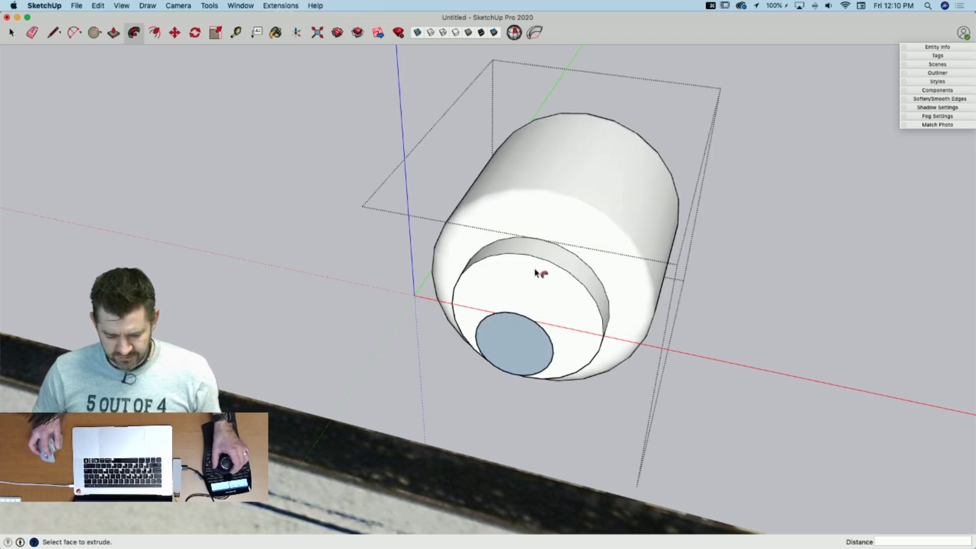
Step: Erase the Follow Me path circle at the base of the neck and return to the front view on the patent drawing
key("e")
middle_click_drag(540, 274, 453, 353)
left_click(477, 334)
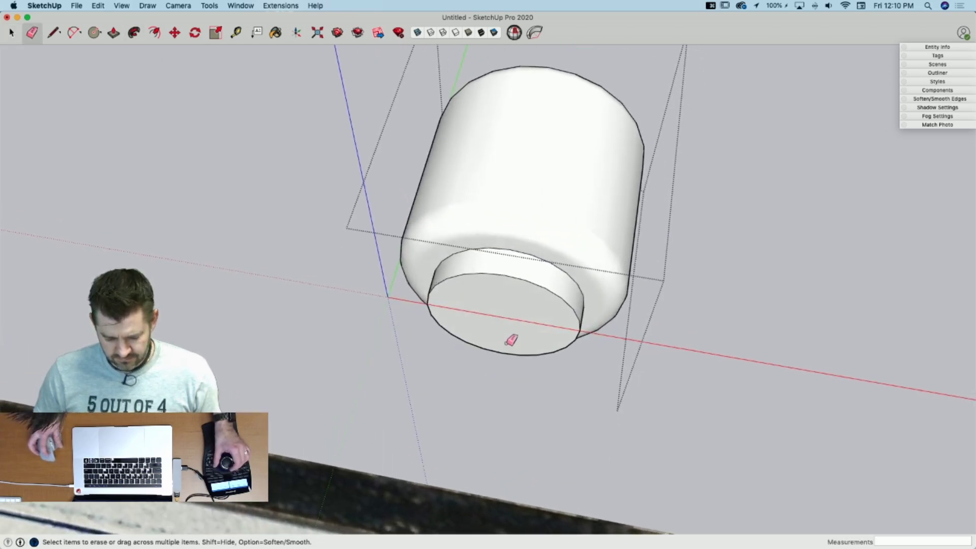
key("space")
scroll(346, 306, "down", 5)
scroll(347, 306, "up", 8)
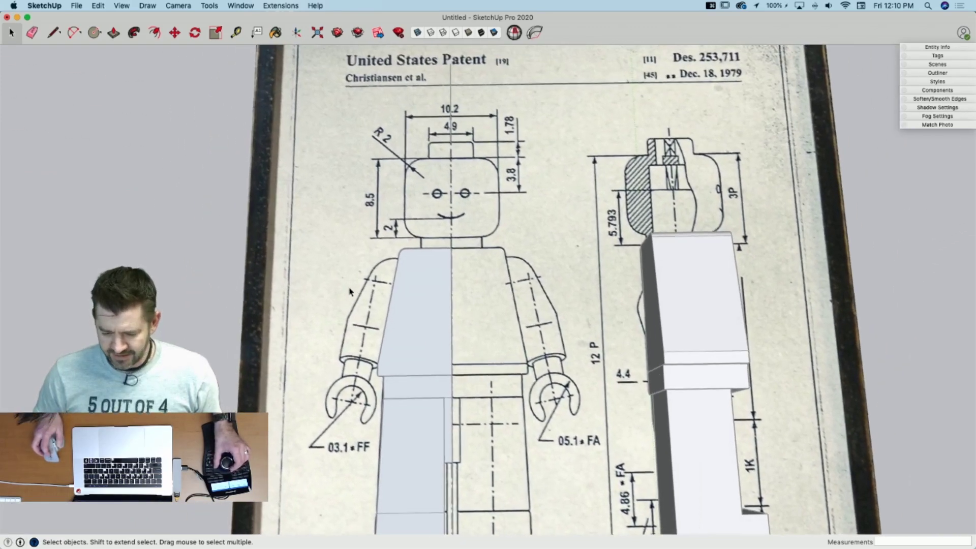
Step: Trace the arm's construction lines beside the torso half: across the shoulder mark and along the arm's axis to the hand's center
key("l")
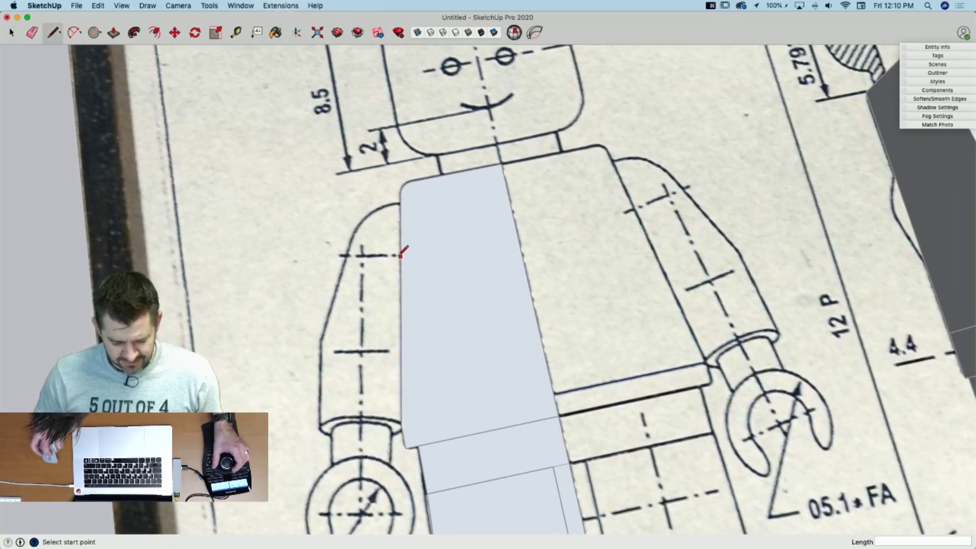
left_click(320, 258)
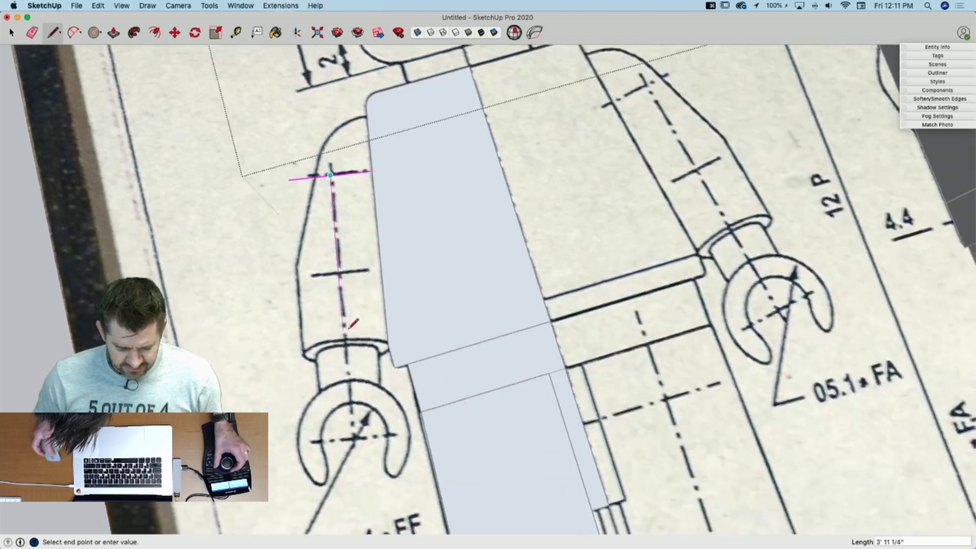
left_click(334, 257)
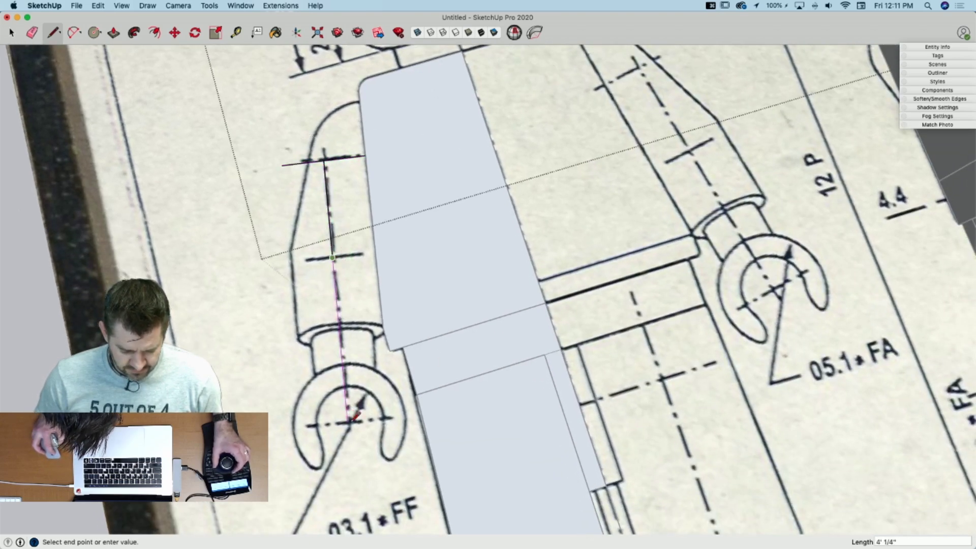
key("space")
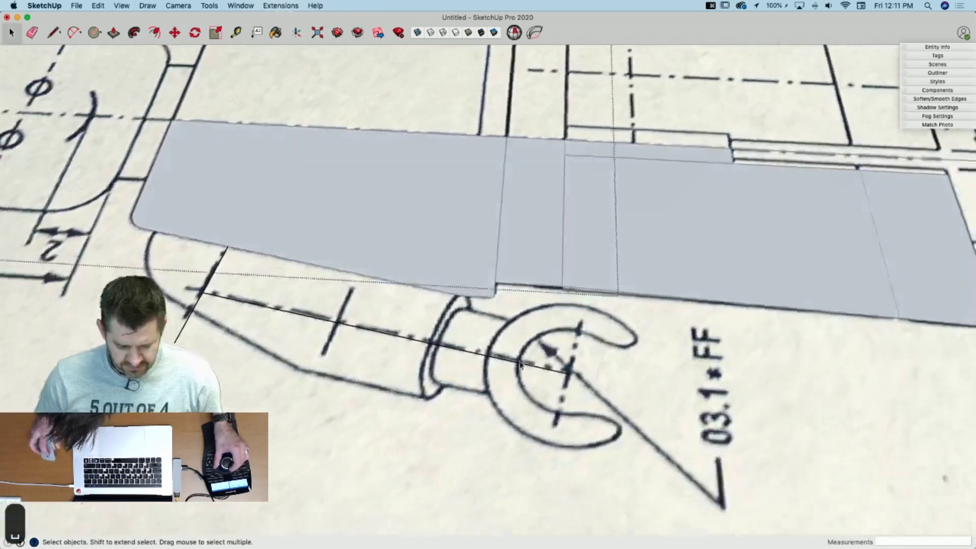
key("space")
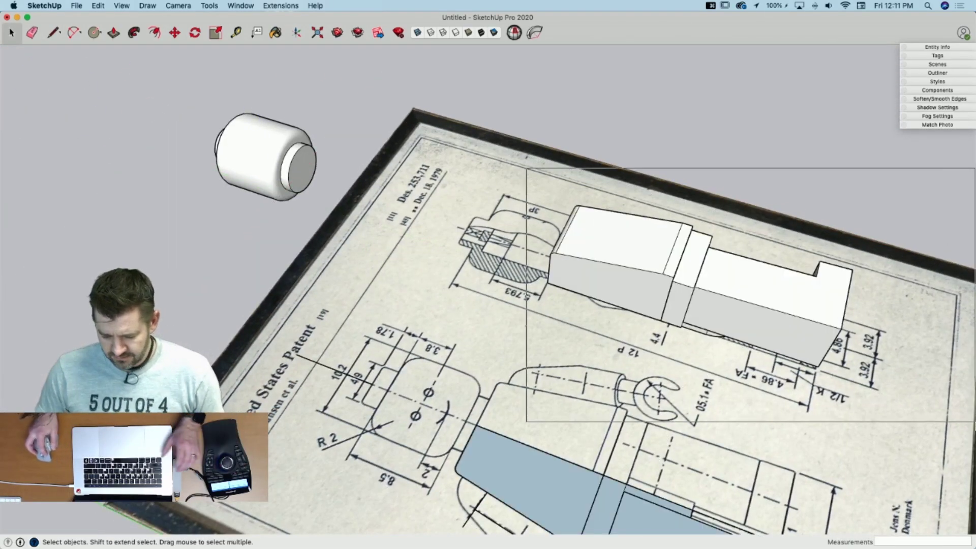
Step: Move the extruded side-view torso, hip and leg groups about 25' 3 1/16" off the patent drawing and open the leg group
left_click_drag(526, 168, 974, 421)
key("m")
left_click(896, 407)
key("alt")
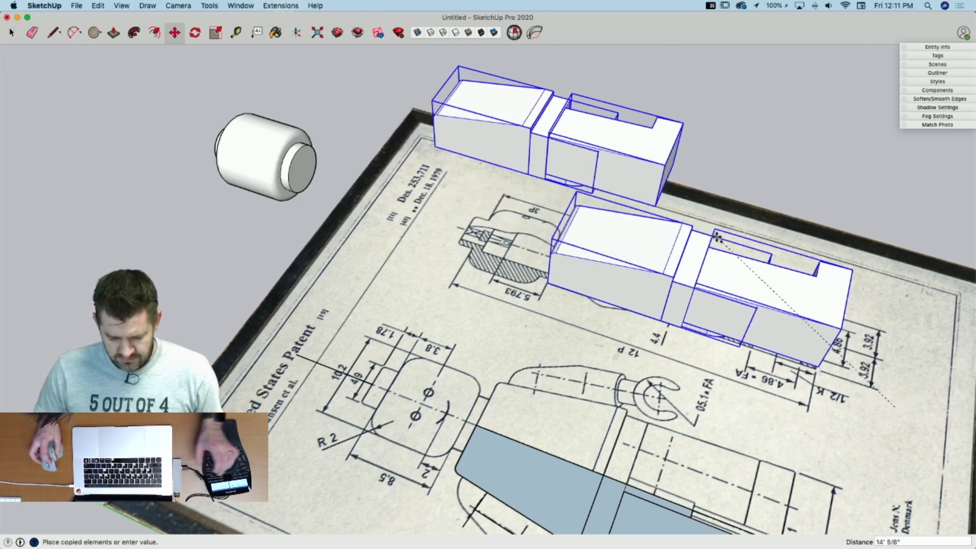
key("Escape")
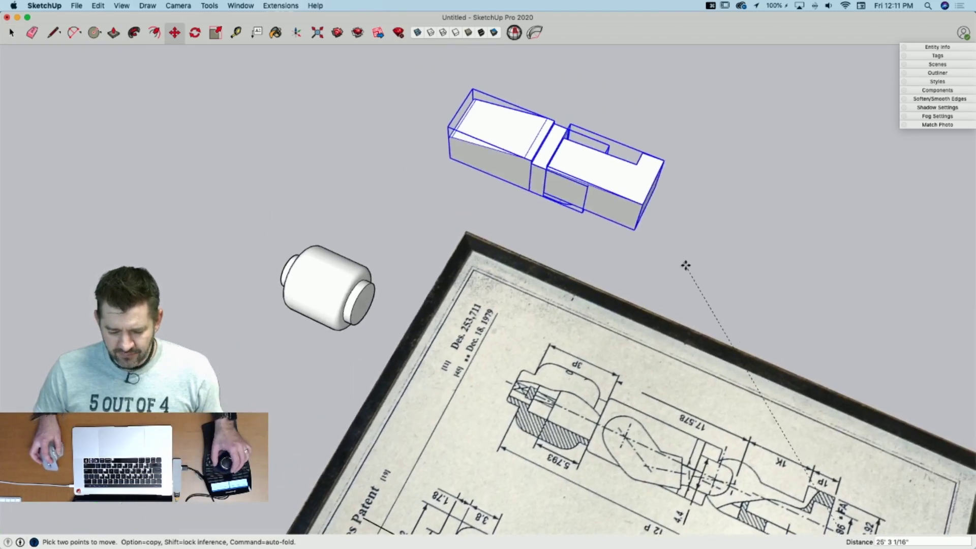
key("space")
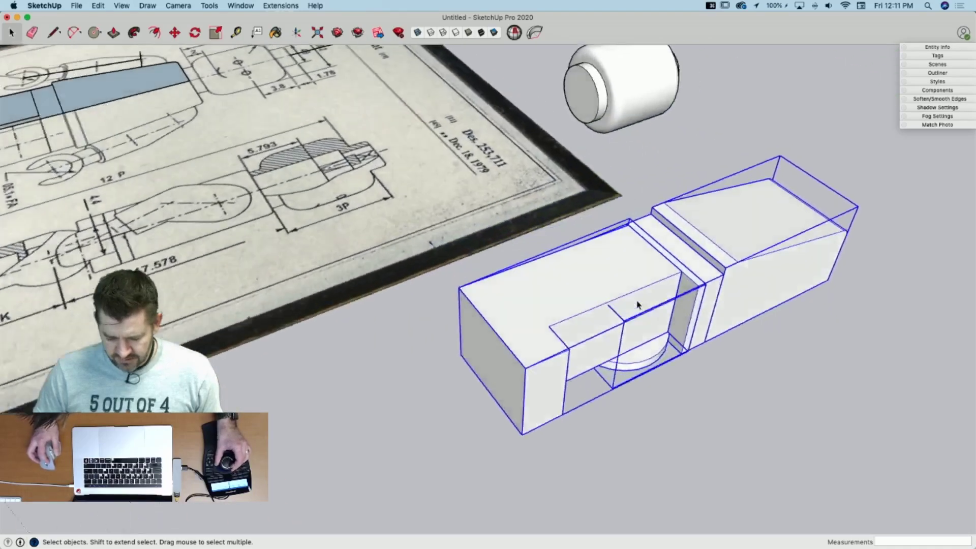
double_click(604, 305)
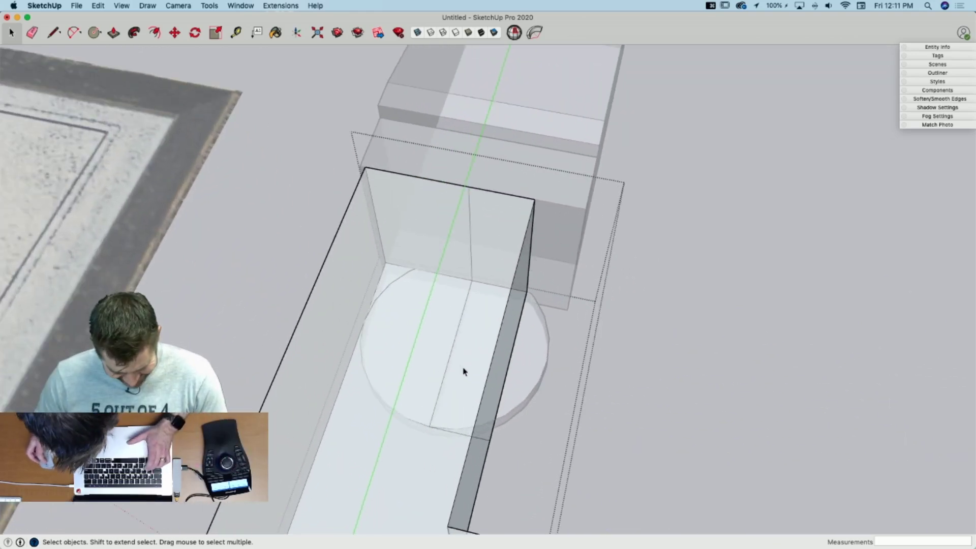
Step: Draw a circle with a radius of about 1' 11 5/16" inside the leg, matching the outline of the round hip disc
key("c")
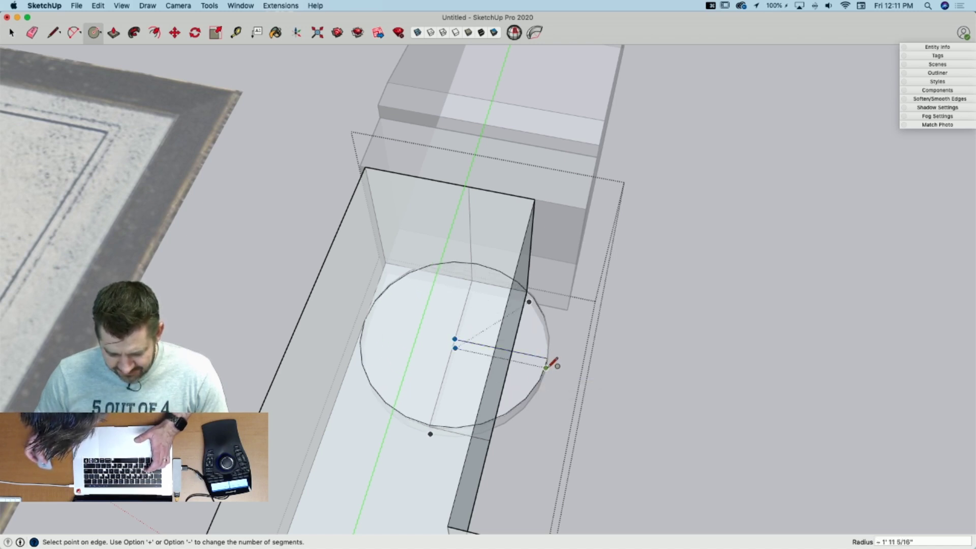
left_click(548, 359)
key("space")
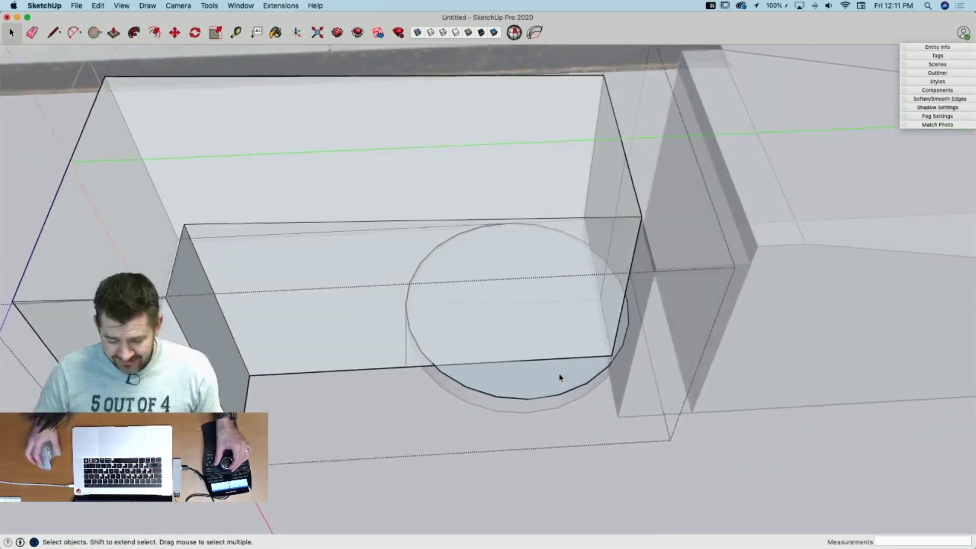
Step: Push/Pull the protruding circle segment about 3' 2 13/16" up the leg and the leftover upper corner about 3' 2 3/16"
middle_click_drag(559, 378, 511, 377)
key("p")
left_click_drag(506, 359, 394, 201)
middle_click_drag(395, 200, 344, 192)
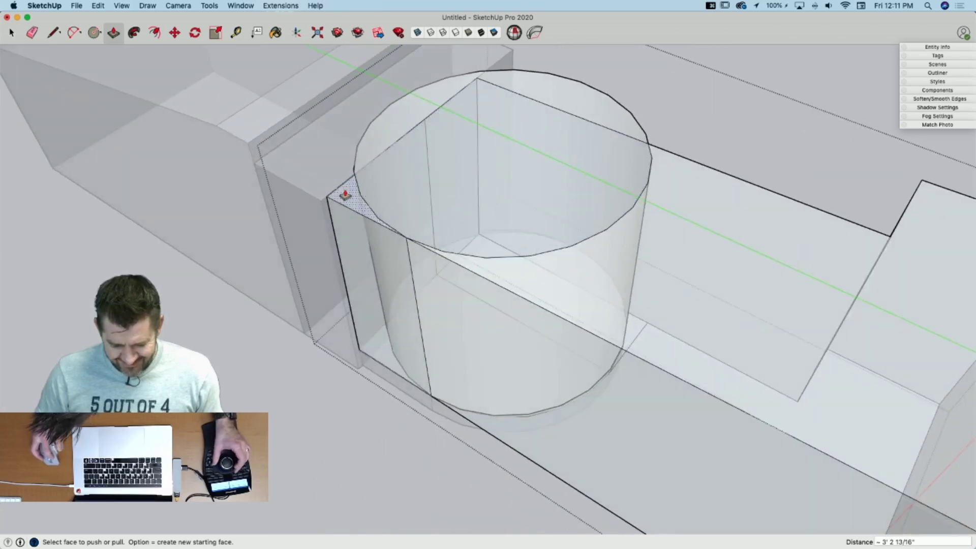
left_click_drag(345, 192, 385, 387)
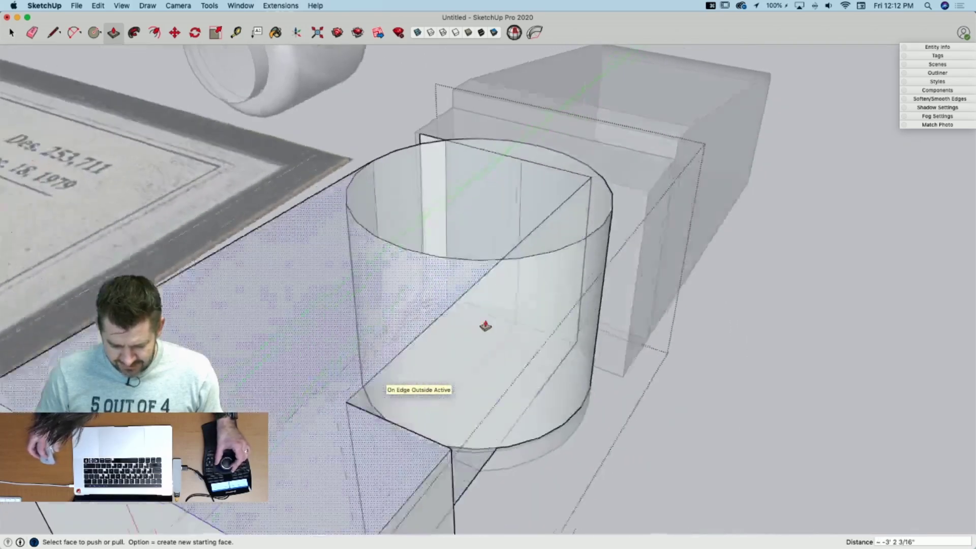
Step: Draw vertical edges down the hip cylinder where its rim meets the leg's inner face, with X-ray mode turned off
key("l")
middle_click_drag(485, 326, 447, 236)
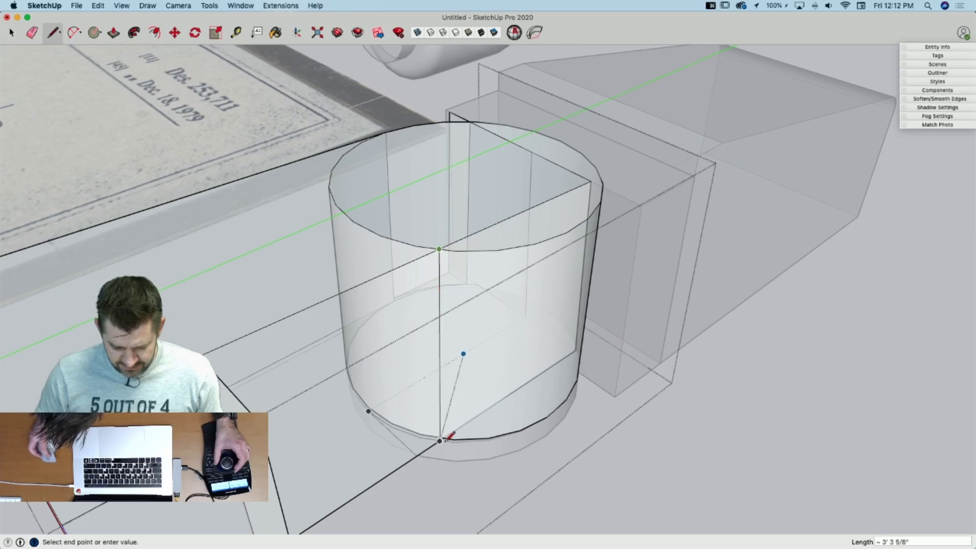
scroll(442, 437, "up", 5)
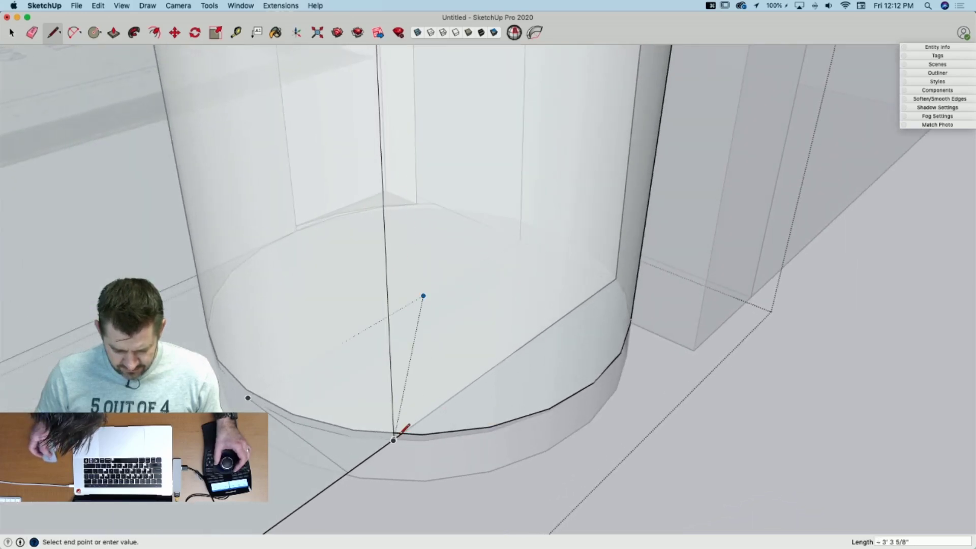
left_click(394, 438)
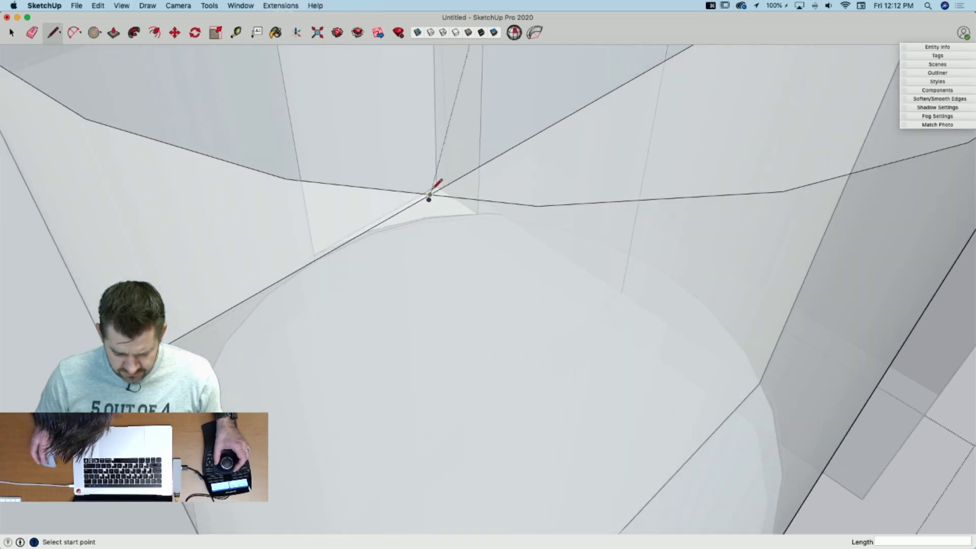
left_click(417, 33)
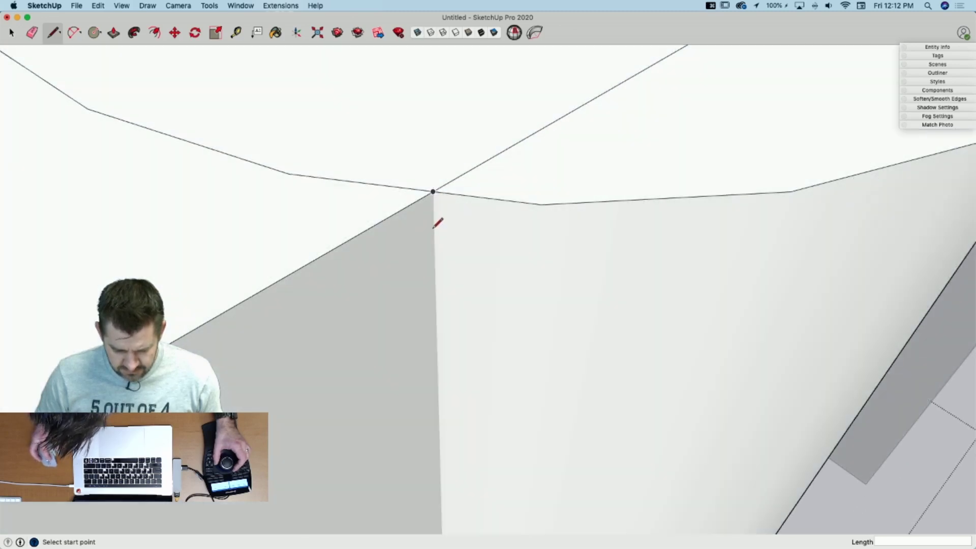
left_click(432, 192)
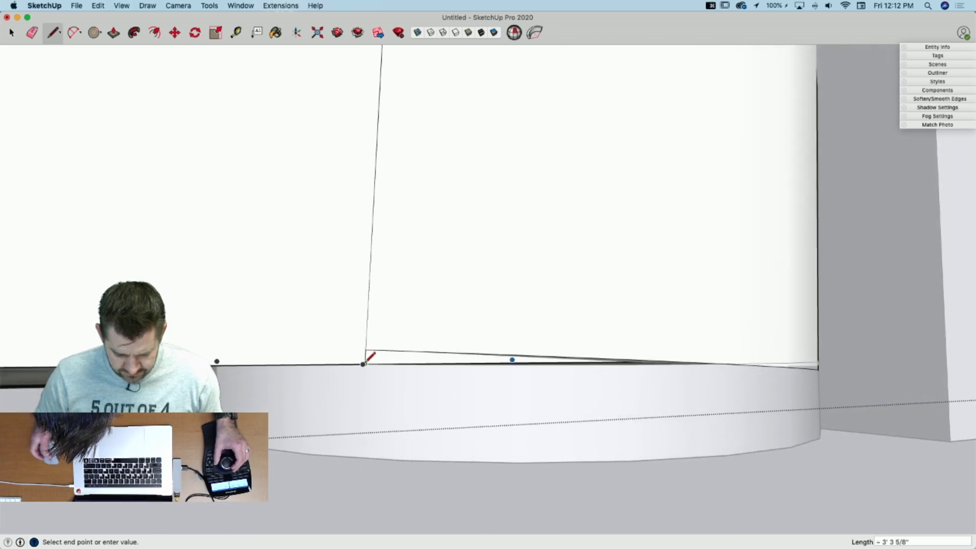
left_click(395, 355)
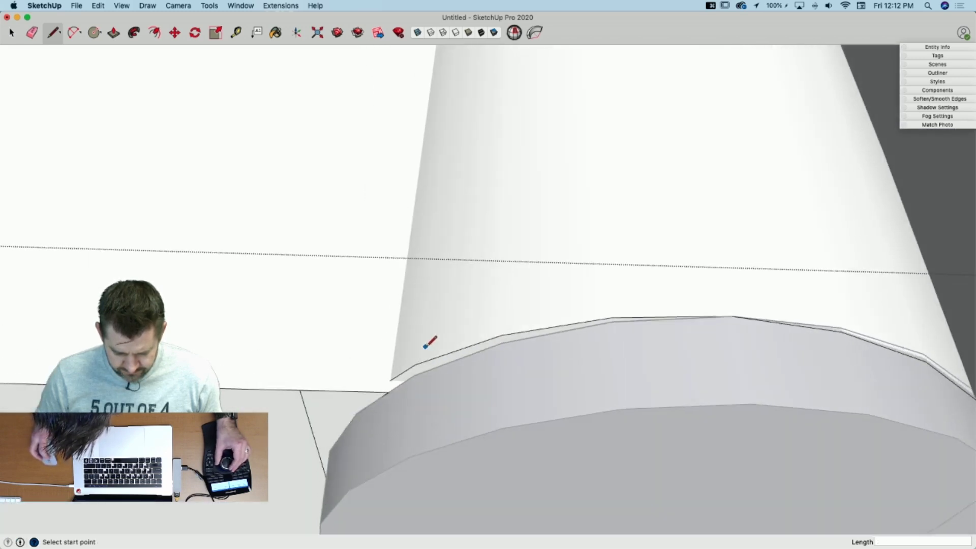
Step: Push/Pull the thin sliver face at the base of the hip cylinder by 1"
key("p")
left_click_drag(420, 379, 301, 399)
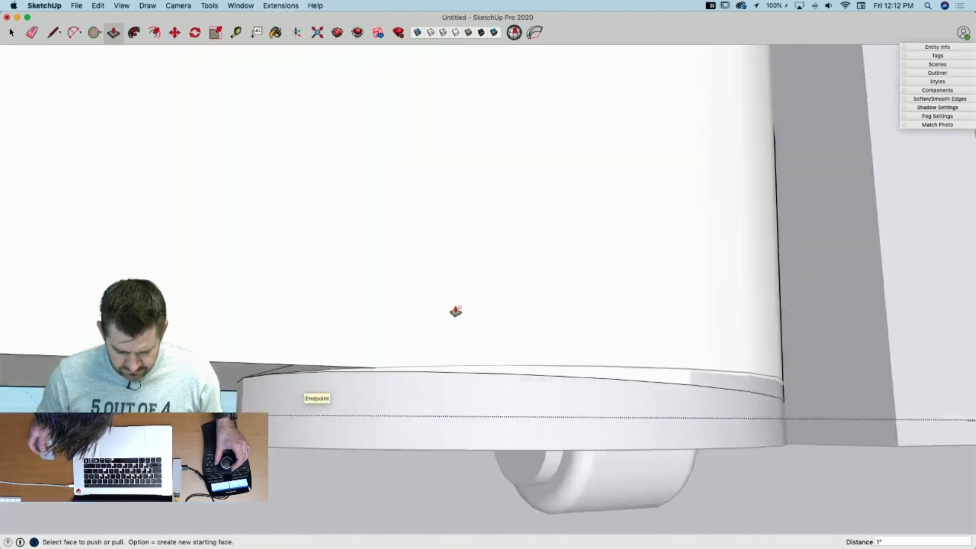
key("space")
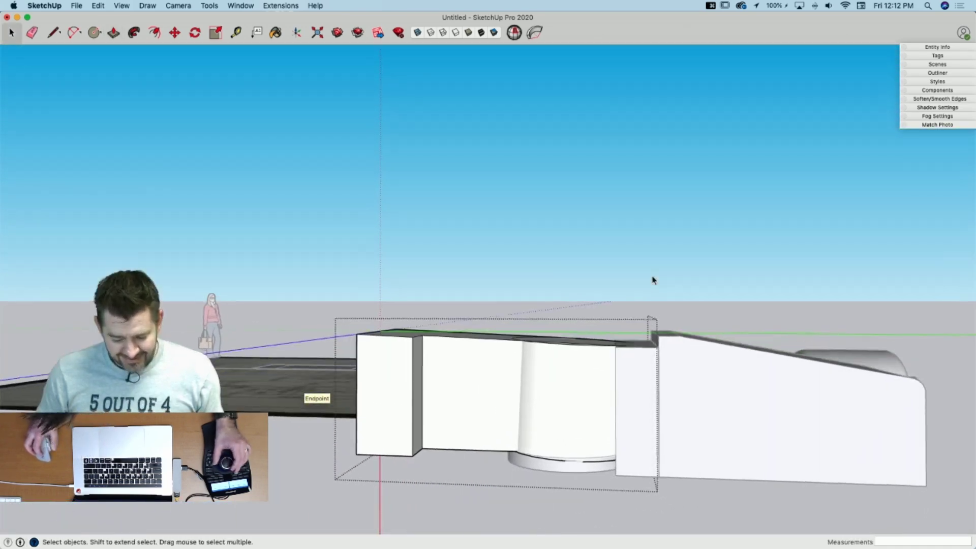
Step: Undo the hip cylinder's edges, extrusions and circle back to the plain leg block
key("super+z")
key("super+z")
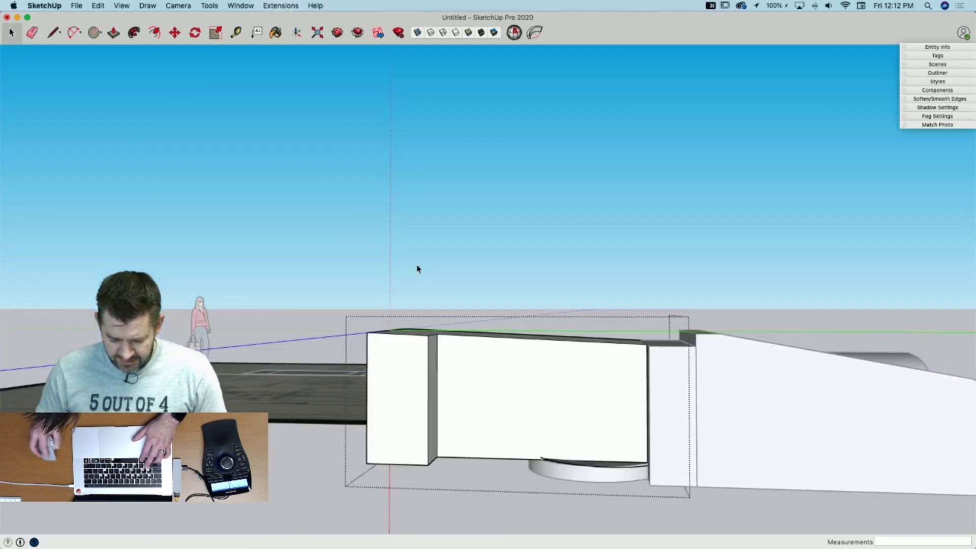
key("super+z")
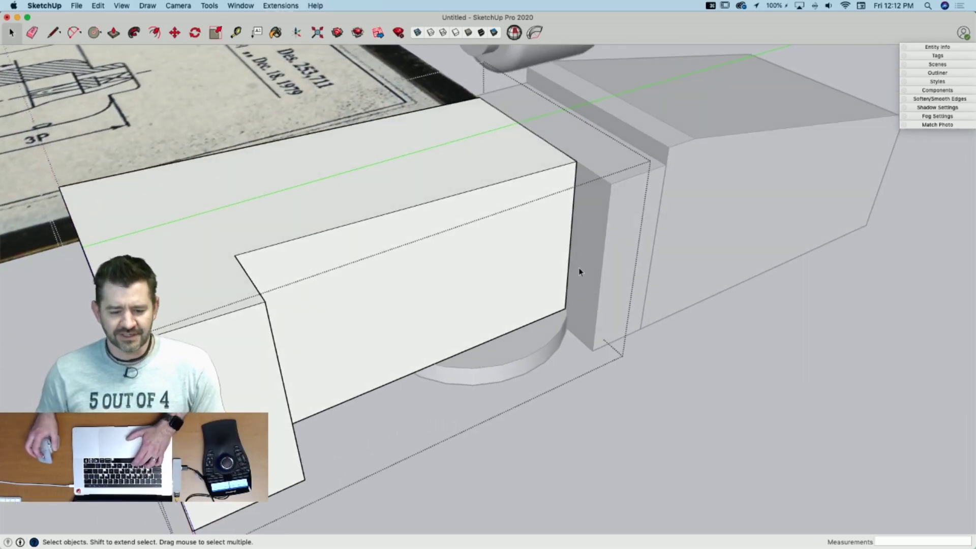
Step: Redraw the hip circle in X-ray mode with a radius of about 1' 10 13/16" and extrude its protruding segment 4' 2 7/16"
middle_click_drag(494, 220, 447, 228)
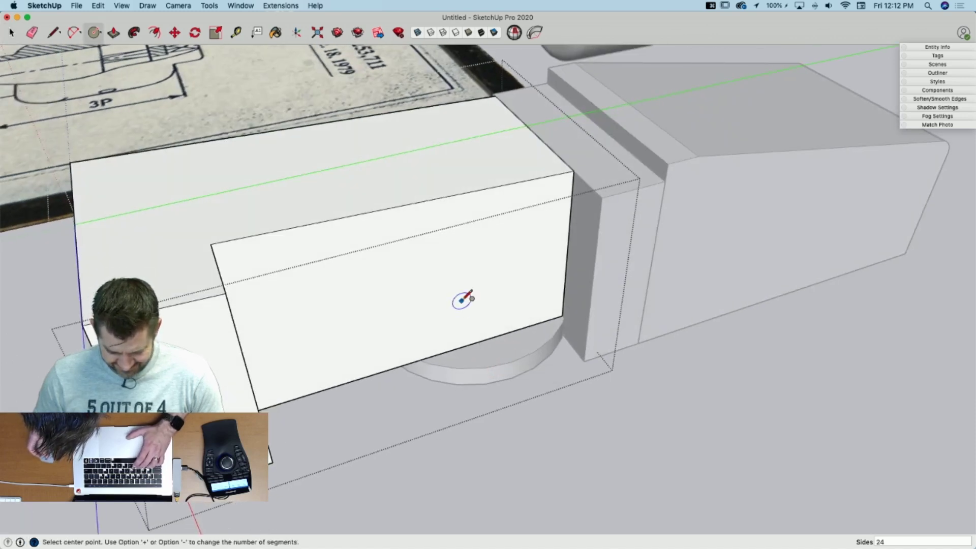
left_click(418, 33)
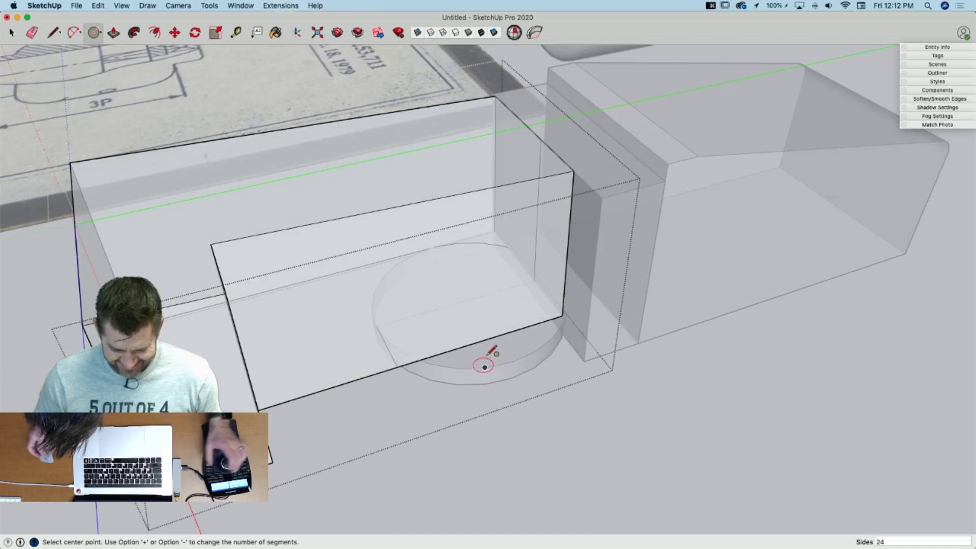
left_click(469, 299)
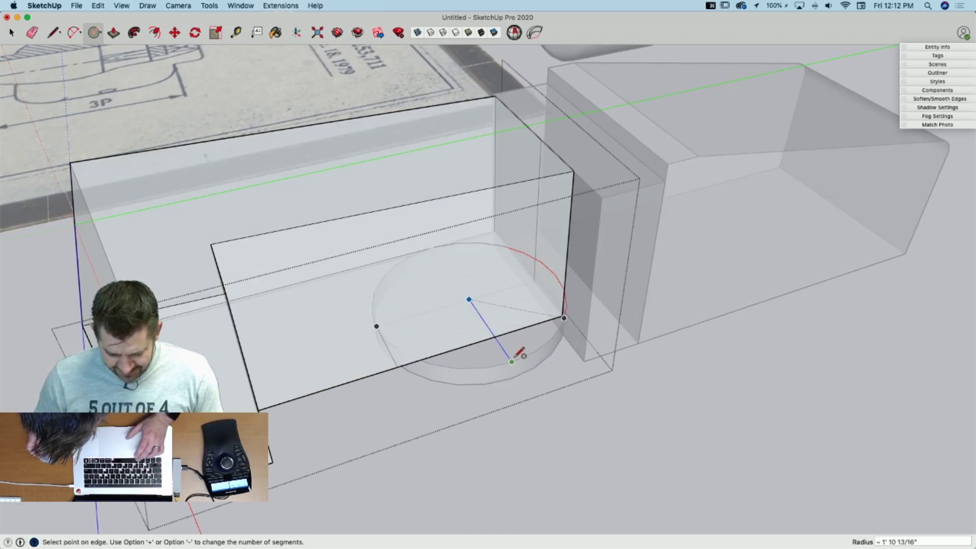
left_click(511, 362)
key("p")
left_click(500, 343)
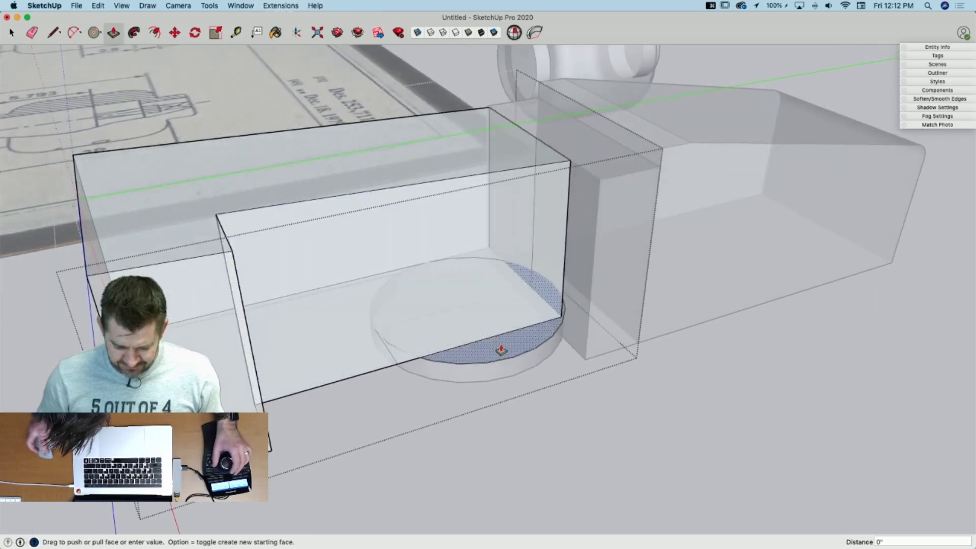
left_click(446, 126)
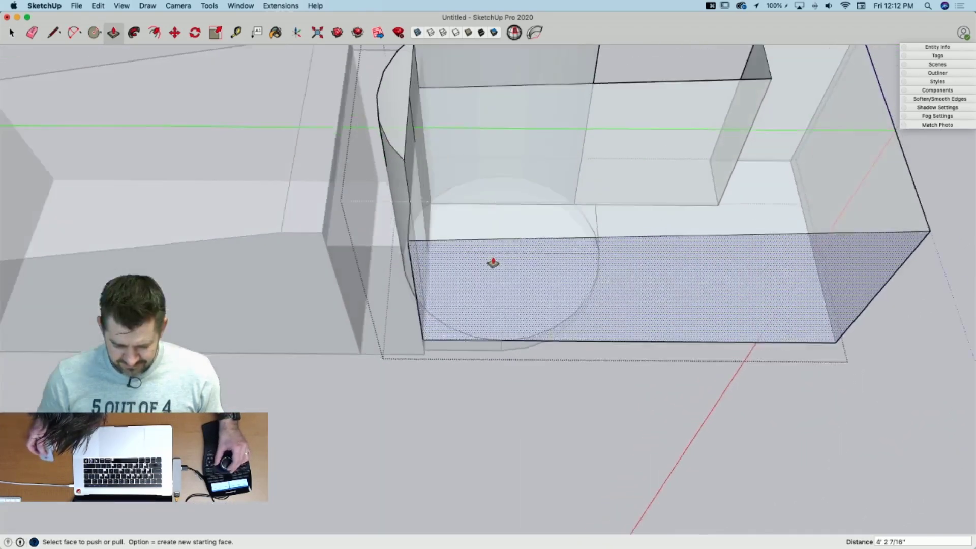
Step: Push/Pull the half-circle face inside the leg's base upward to extend the hip cylinder through the leg block
key("l")
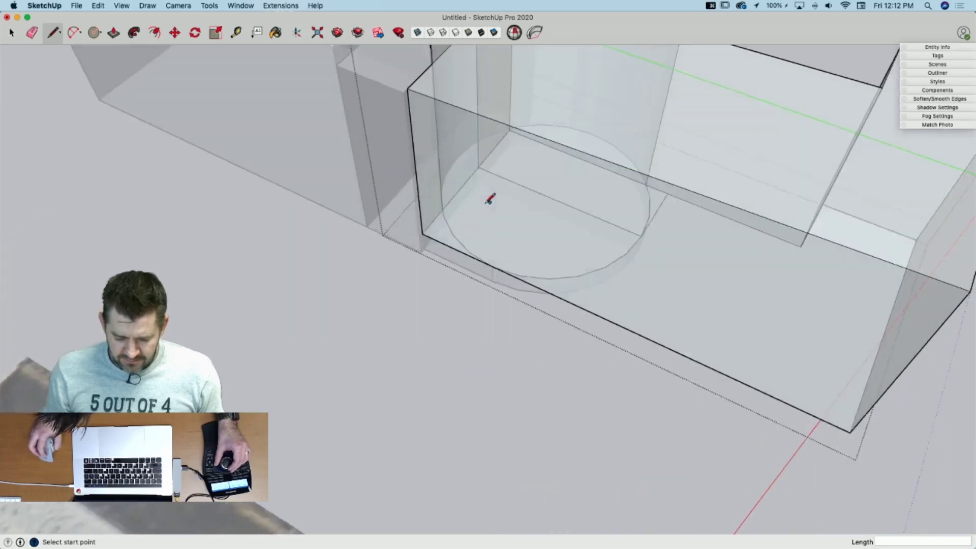
key("space")
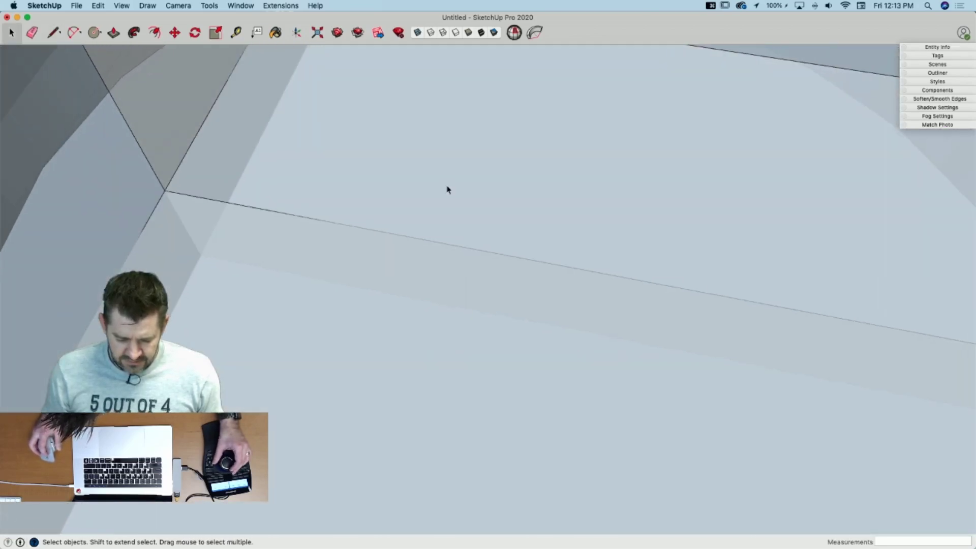
key("p")
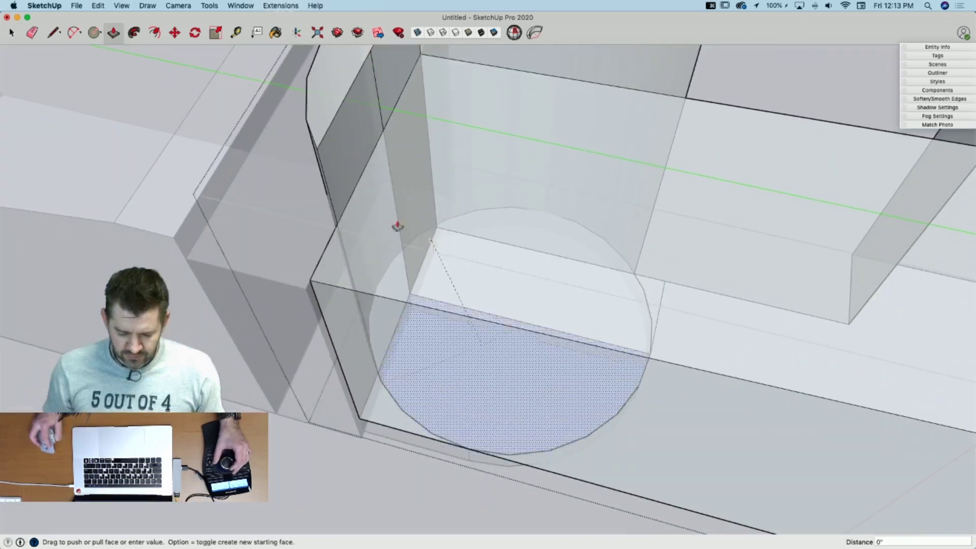
left_click_drag(398, 225, 317, 152)
key("space")
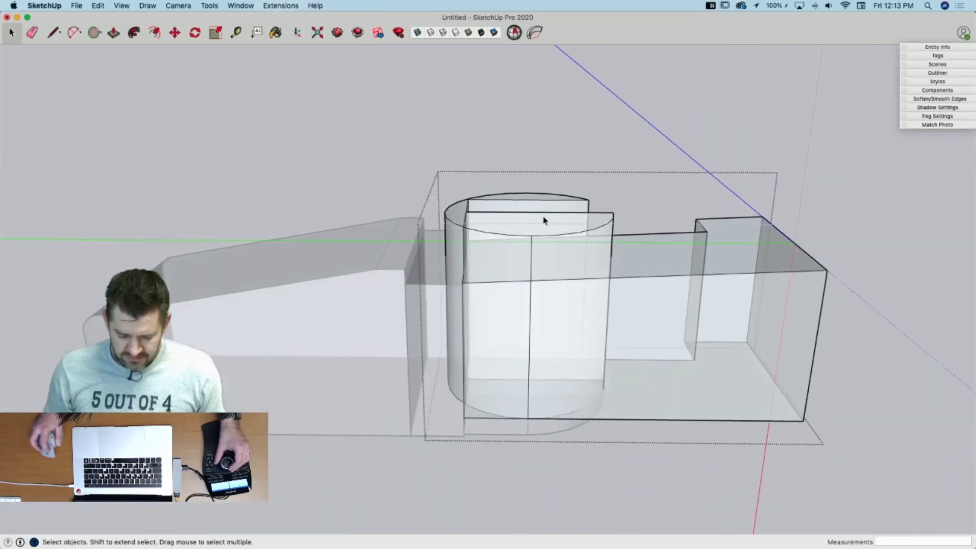
Step: Hide the rest of the model while editing the leg group
left_click(110, 6)
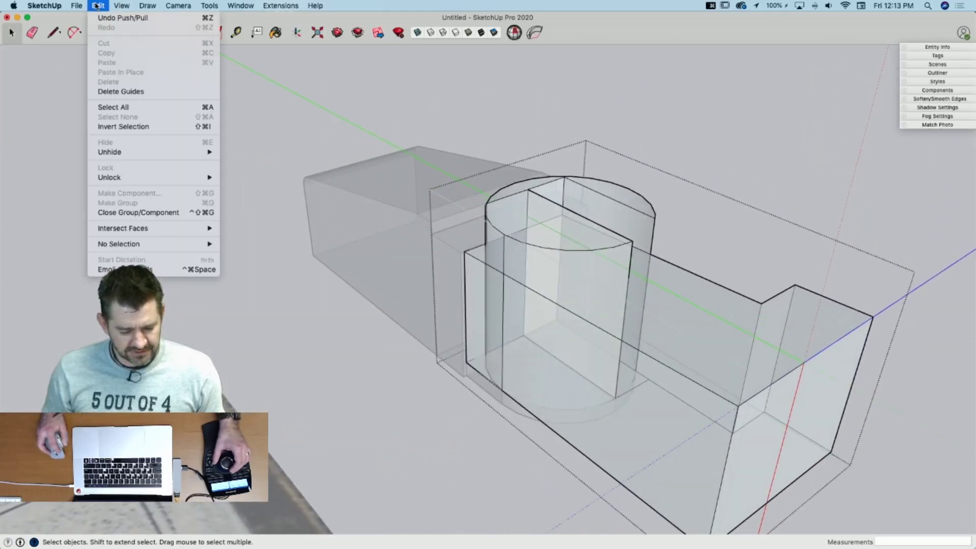
mouse_move(144, 189)
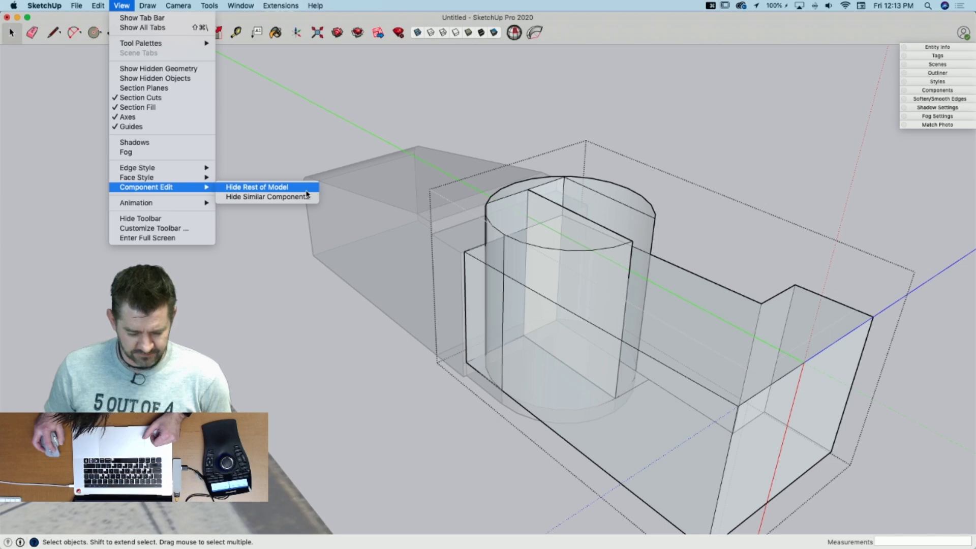
left_click(306, 191)
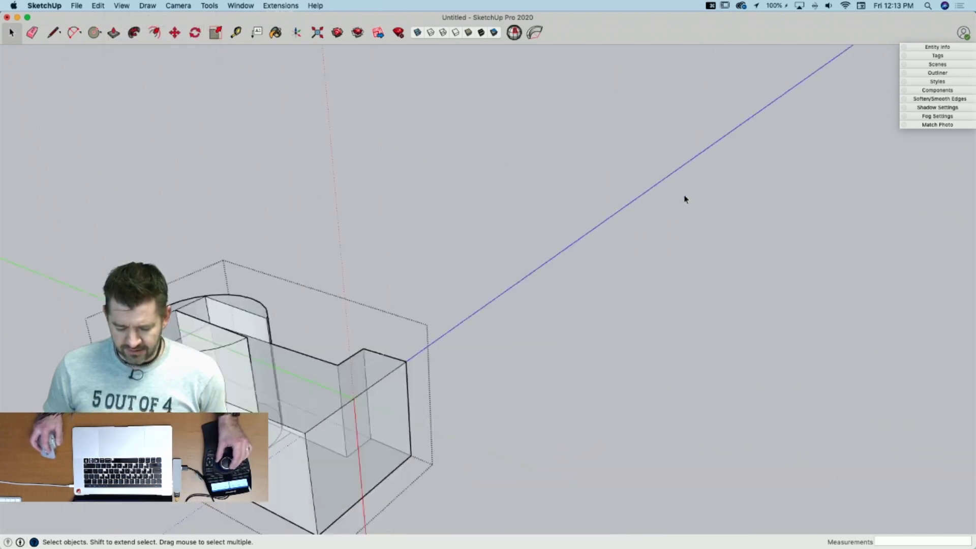
Step: Turn off X-ray mode and intersect all of the leg's faces with the selection
middle_click_drag(499, 141, 432, 23)
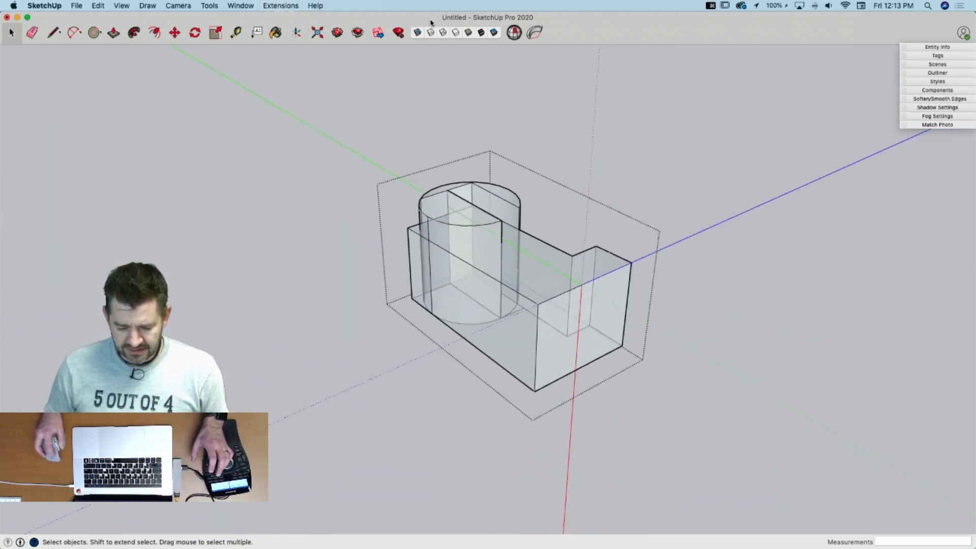
left_click(418, 32)
middle_click_drag(559, 223, 194, 208)
middle_click_drag(554, 296, 358, 217)
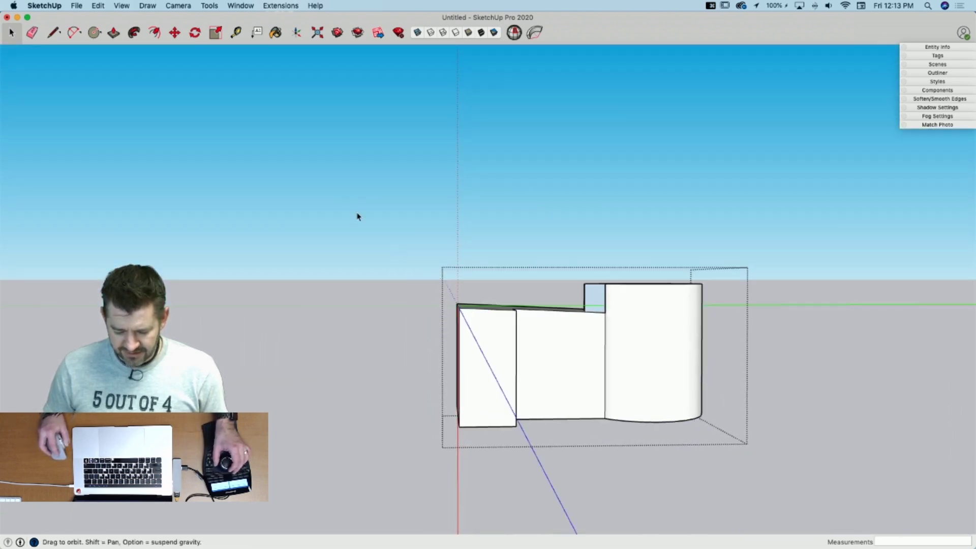
middle_click_drag(585, 321, 671, 361)
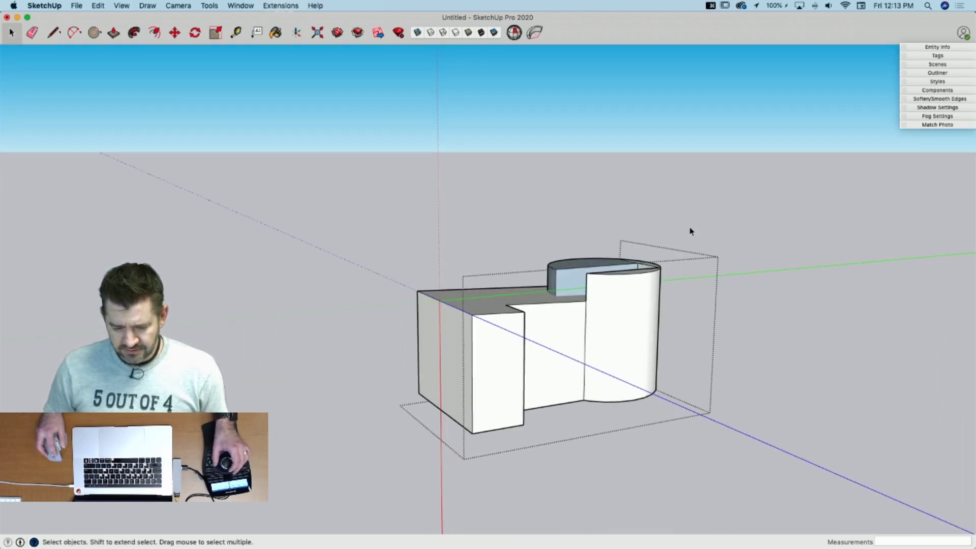
left_click_drag(418, 458, 418, 457)
right_click(497, 362)
mouse_move(554, 373)
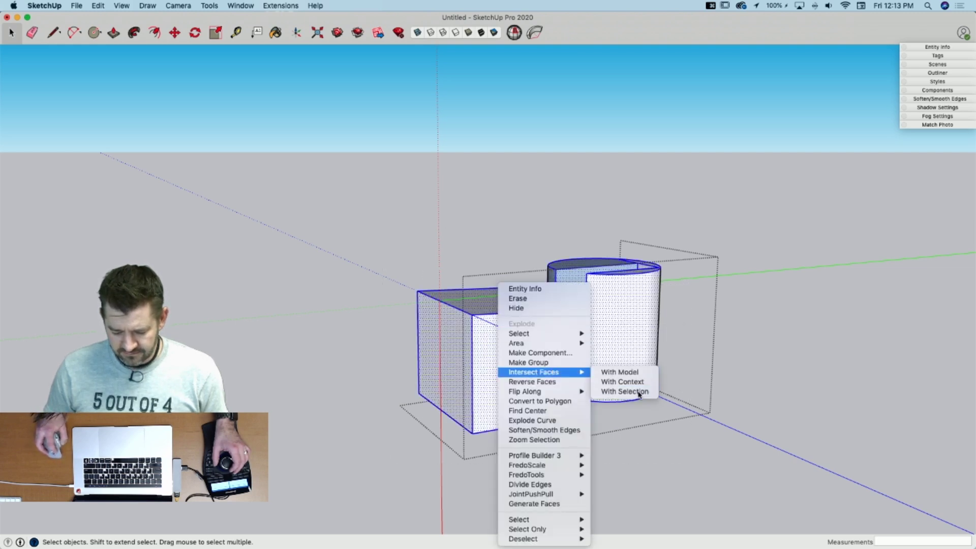
left_click(639, 393)
Step: Try to draw a centred rectangle about 5' by 8' 1 1/16" on the leg block's notched face
mouse_move(442, 191)
middle_mouse_down()
mouse_move(475, 277)
mouse_move(523, 273)
mouse_move(700, 321)
mouse_move(660, 403)
mouse_move(669, 421)
mouse_move(643, 322)
mouse_move(709, 297)
mouse_move(712, 342)
mouse_move(632, 376)
mouse_move(607, 374)
middle_mouse_up()
scroll(538, 269, "up", 5)
key("l")
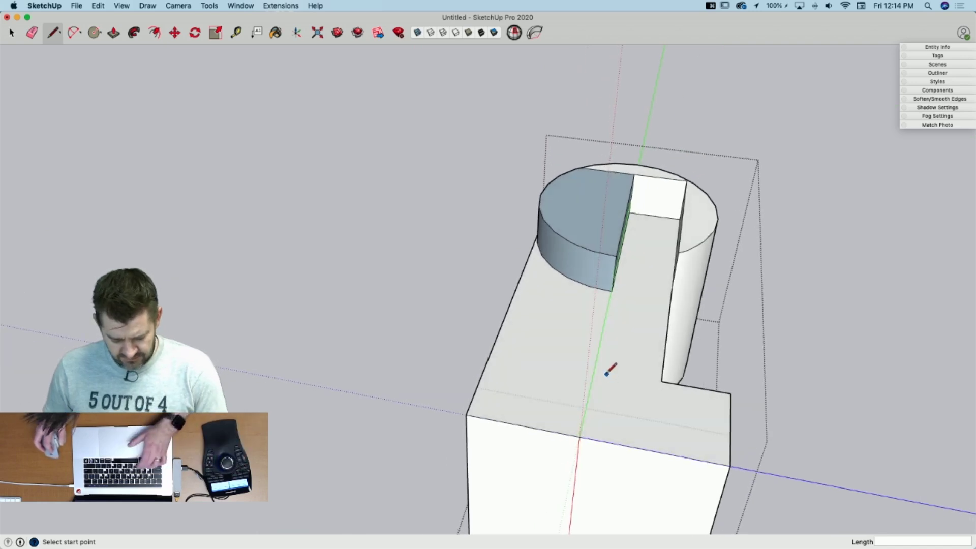
key("r")
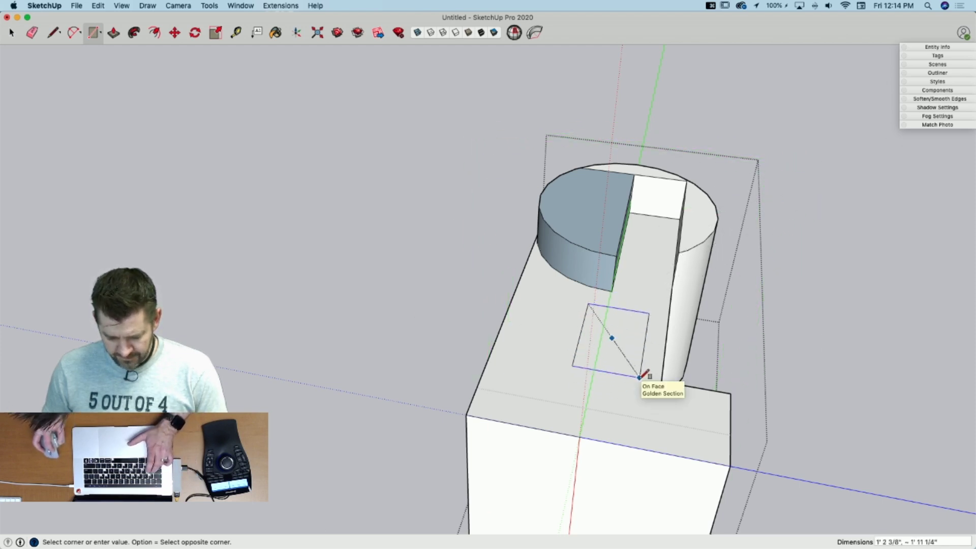
key("shift")
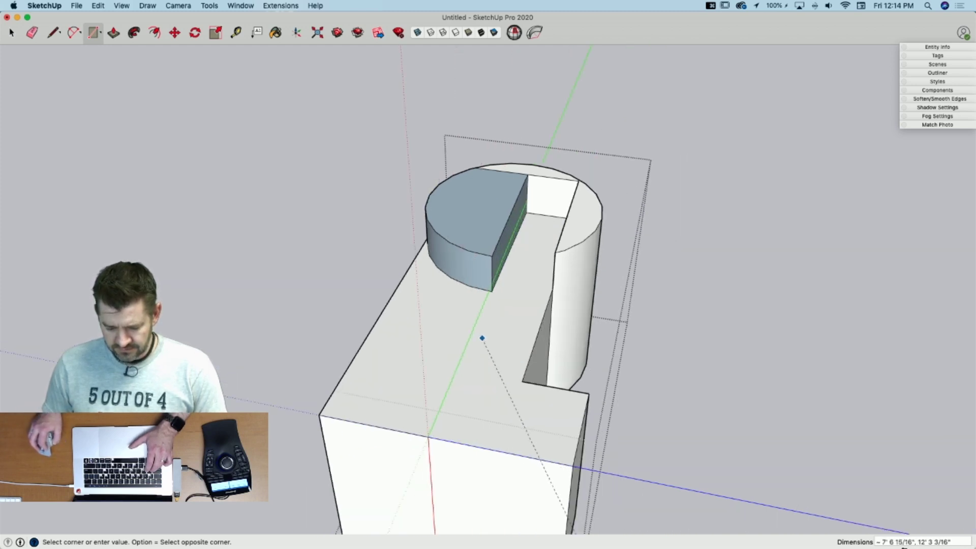
left_click(666, 502)
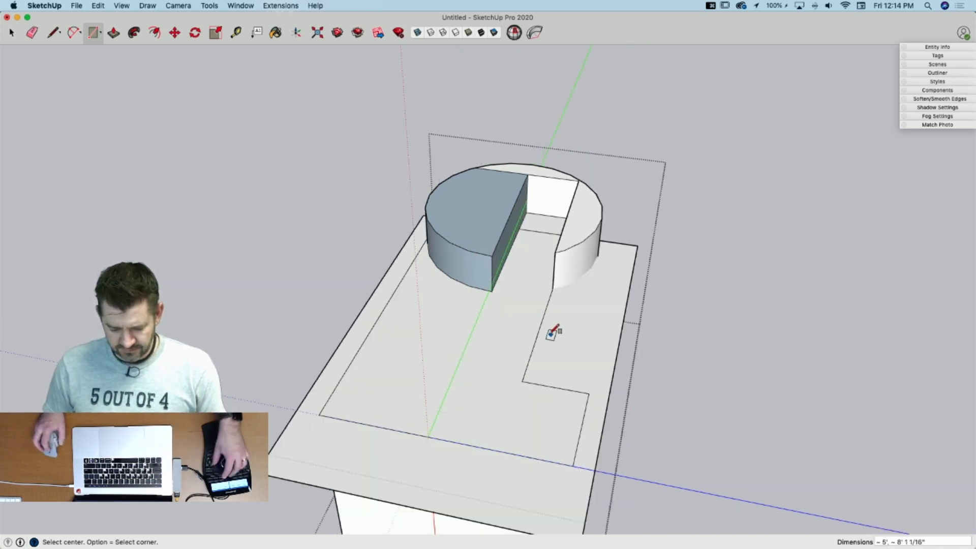
key("super+z")
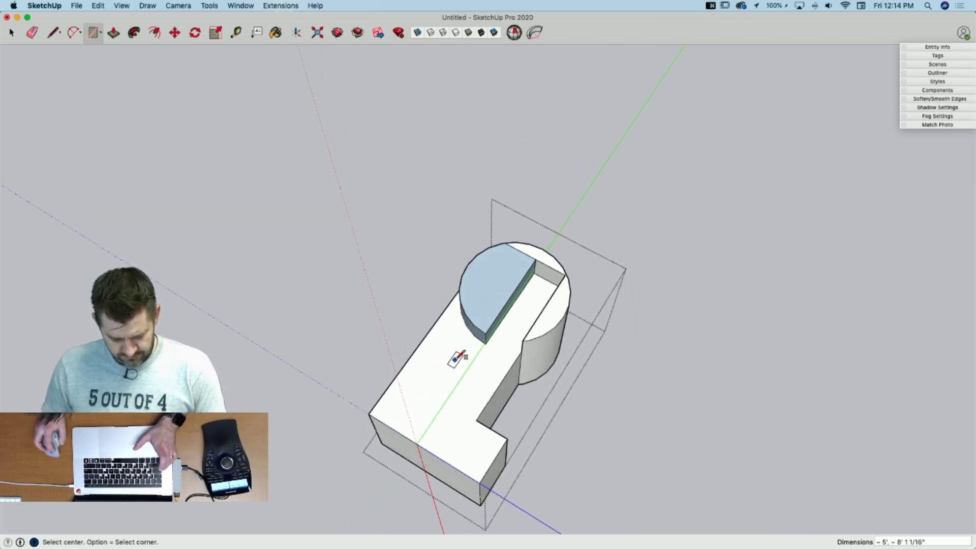
Step: Draw a centred rectangle about 8' 9" by 14' 1 7/8" on the leg's notched face and intersect all geometry with the selection
left_click(455, 358)
left_click(663, 266)
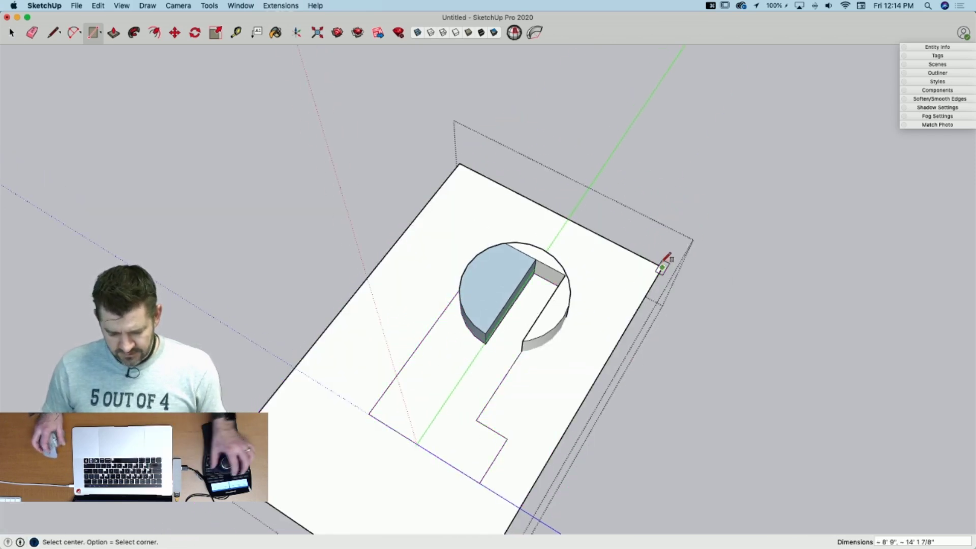
key("space")
left_click_drag(265, 383, 266, 383)
right_click(443, 307)
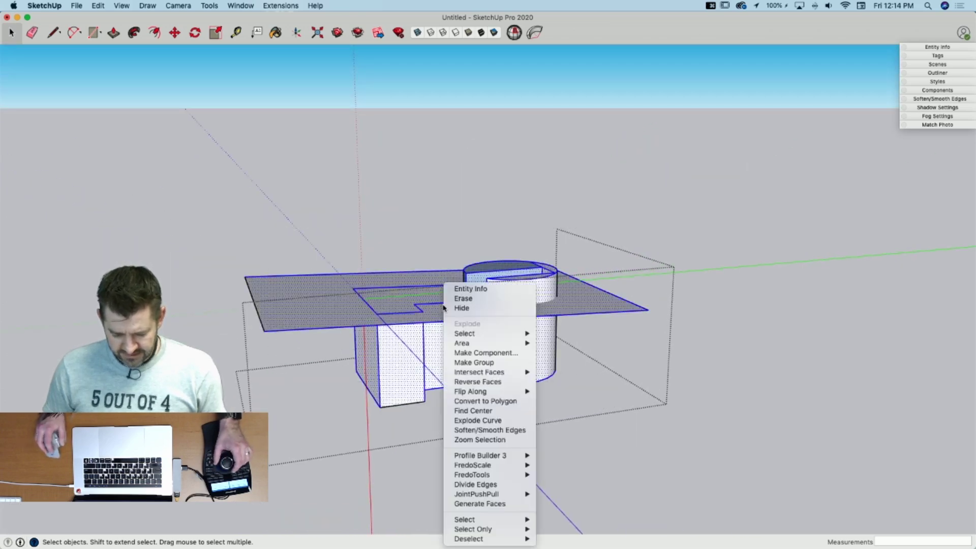
mouse_move(501, 374)
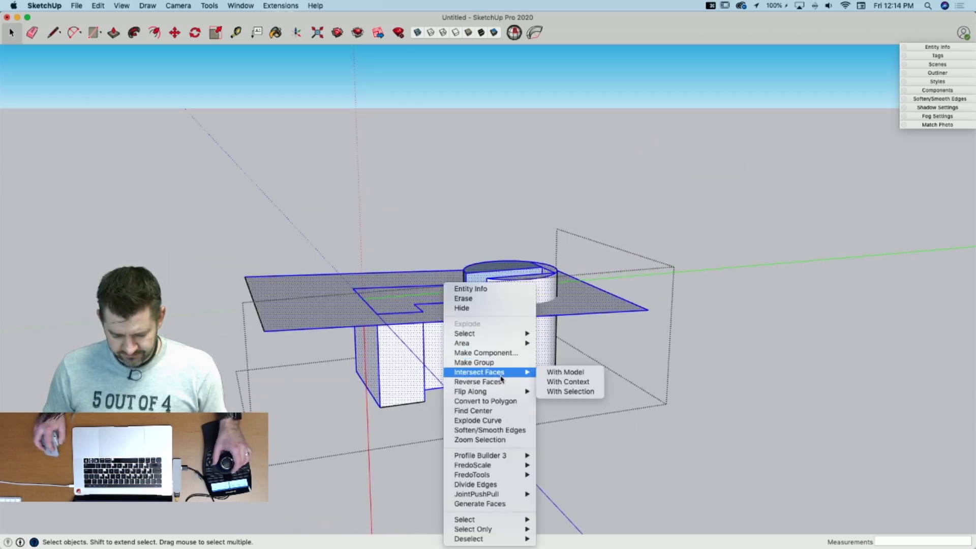
left_click(571, 391)
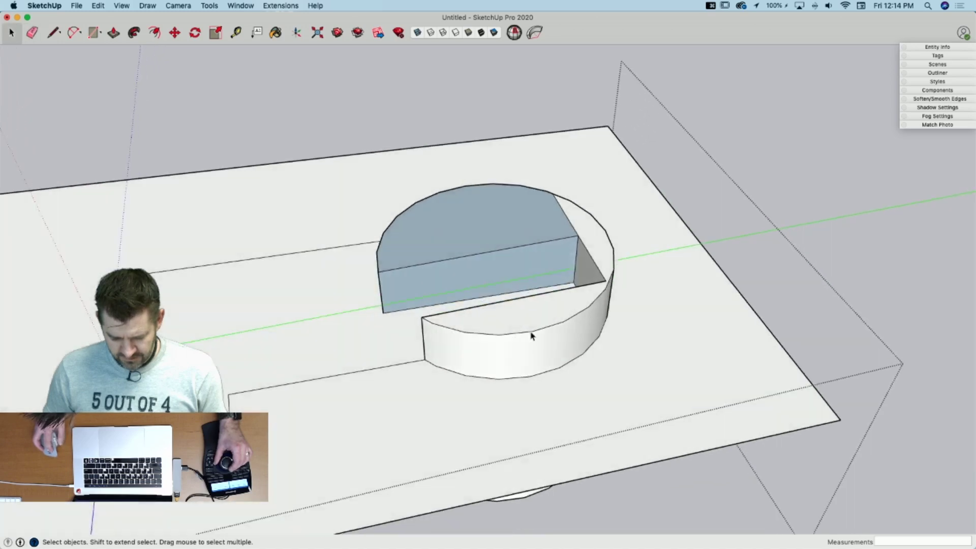
Step: Erase the hip cylinder's faces and vertical edges that protrude above the large rectangle
left_click(530, 333)
key("BackSpace")
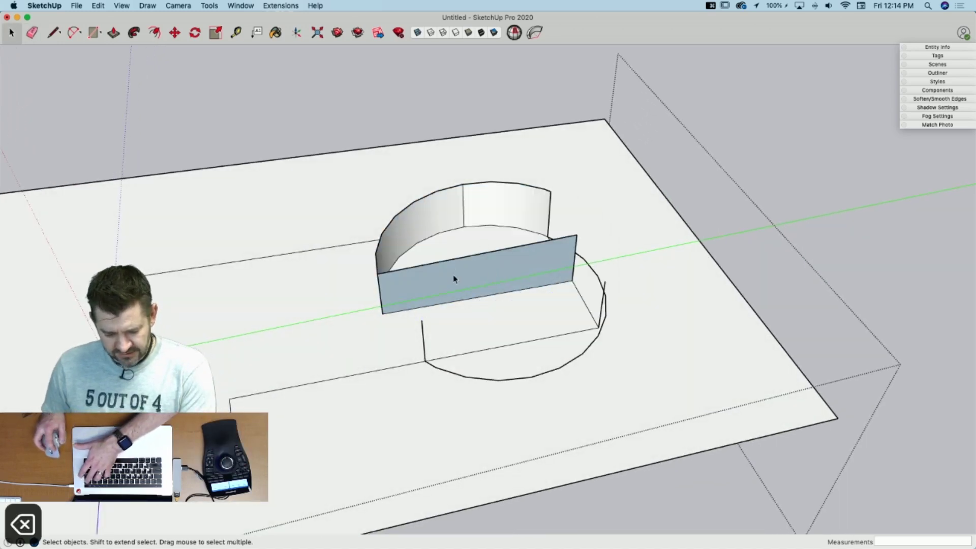
key("e")
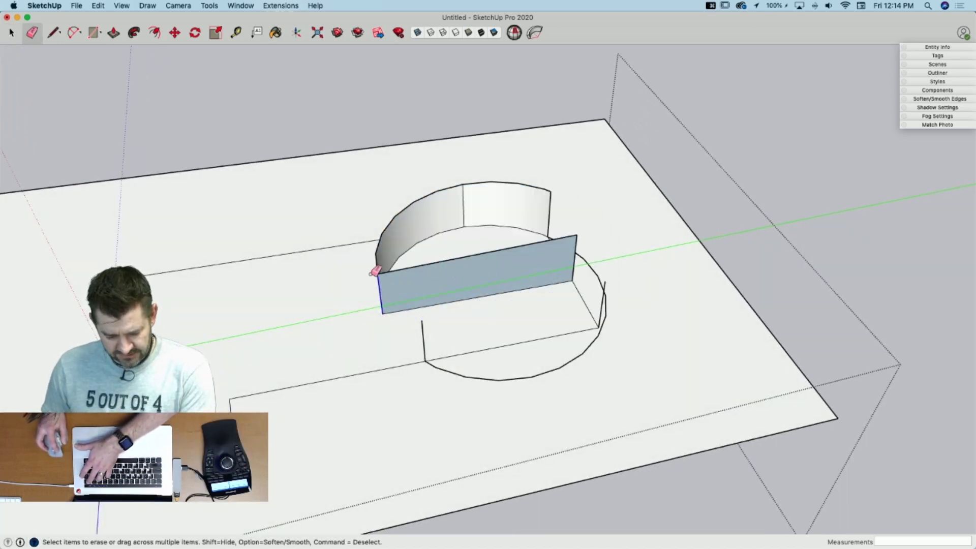
left_click_drag(371, 274, 378, 275)
left_click_drag(481, 190, 467, 185)
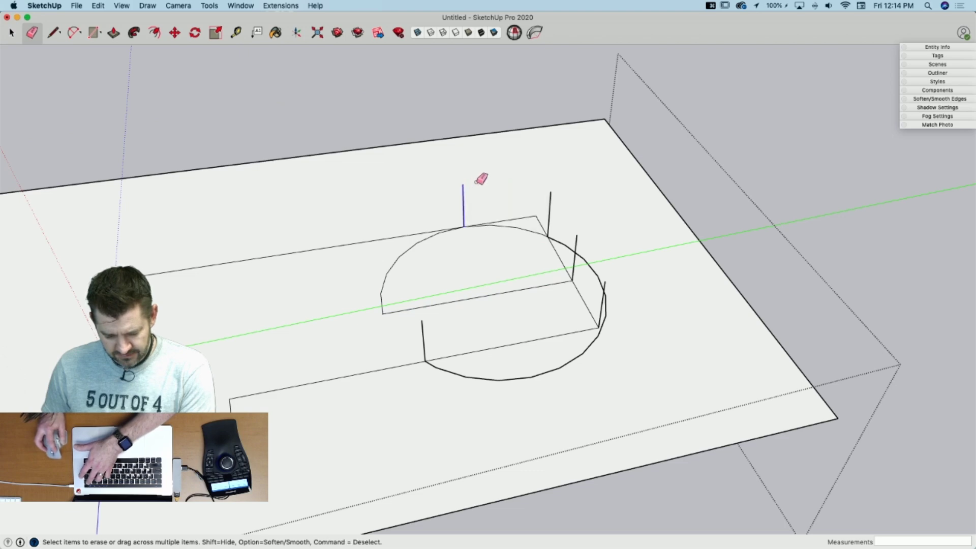
left_click(576, 236)
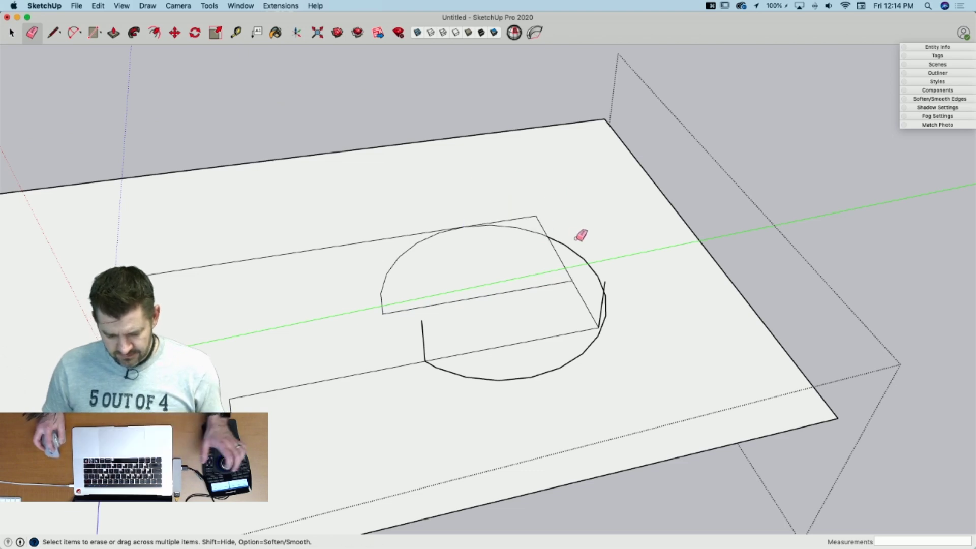
left_click(604, 295)
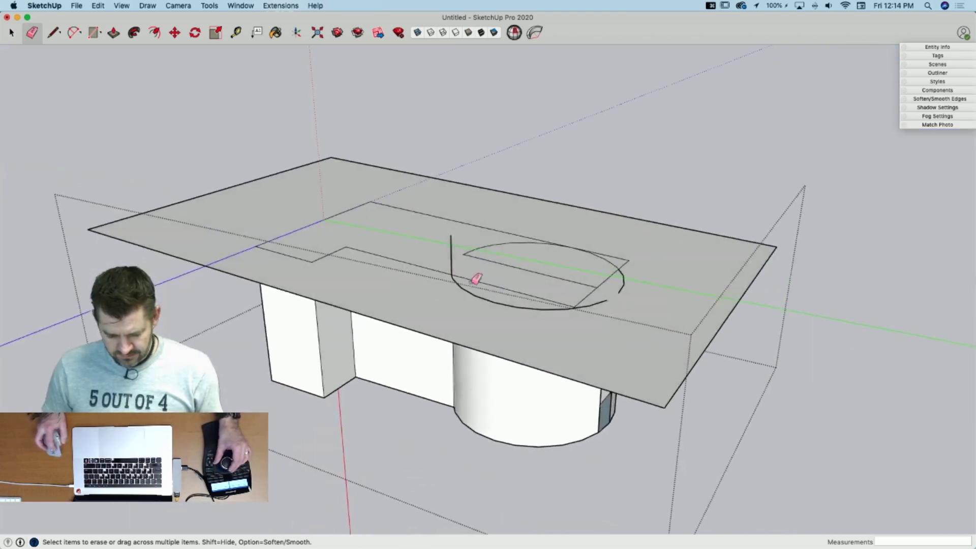
Step: Try to bridge the gap in the hip circle's outline with a line about 6" long
key("l")
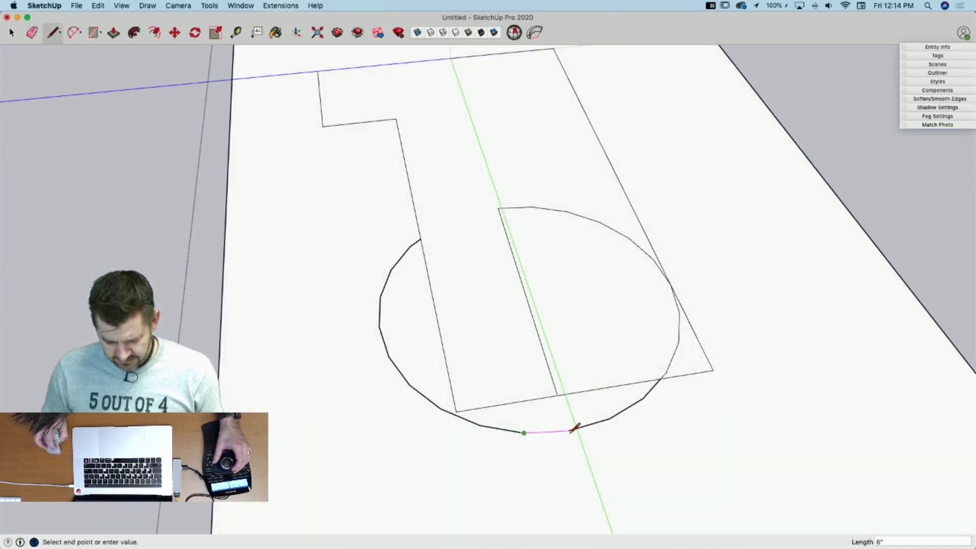
key("super+z")
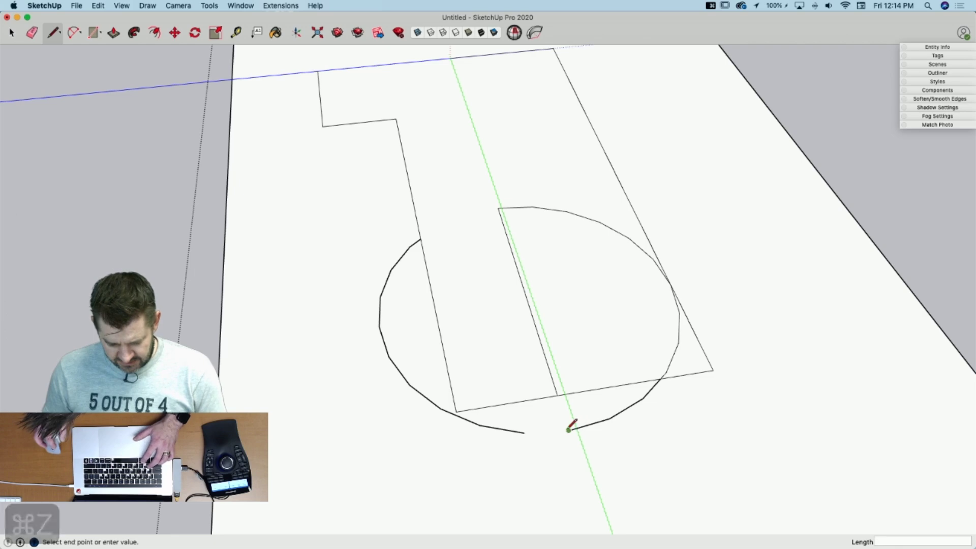
key("space")
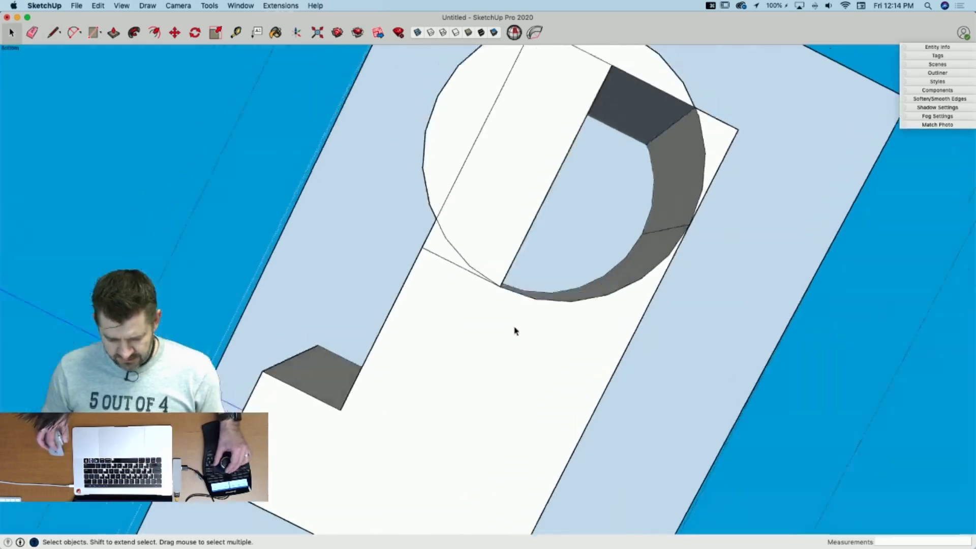
Step: Fill the half-circle opening on the leg's opposite face with a line and push the corner outside the circle inward
key("l")
left_click(630, 139)
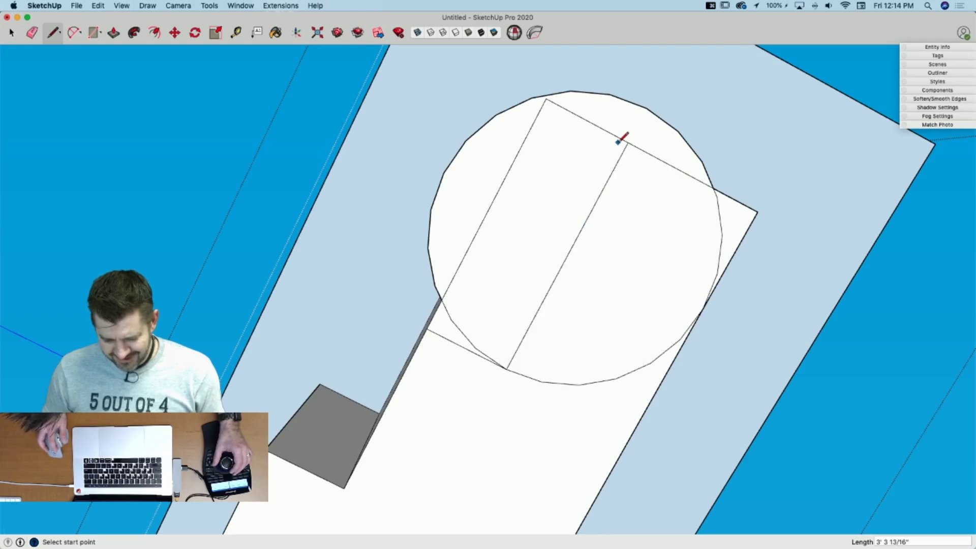
key("e")
key("p")
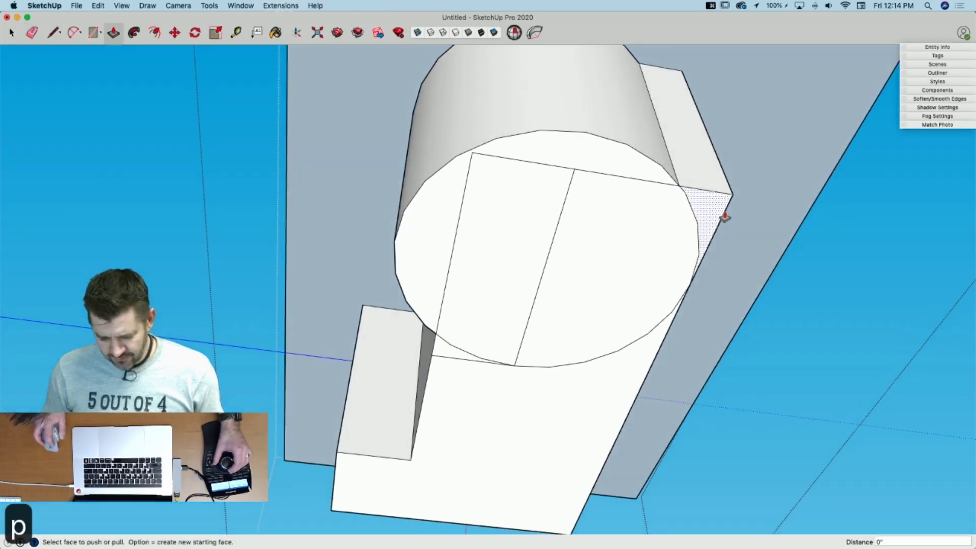
left_click(720, 210)
Step: Erase the block's corner edge beyond the hip cylinder and trace lines across the cylinder's open end to fill its faces
key("e")
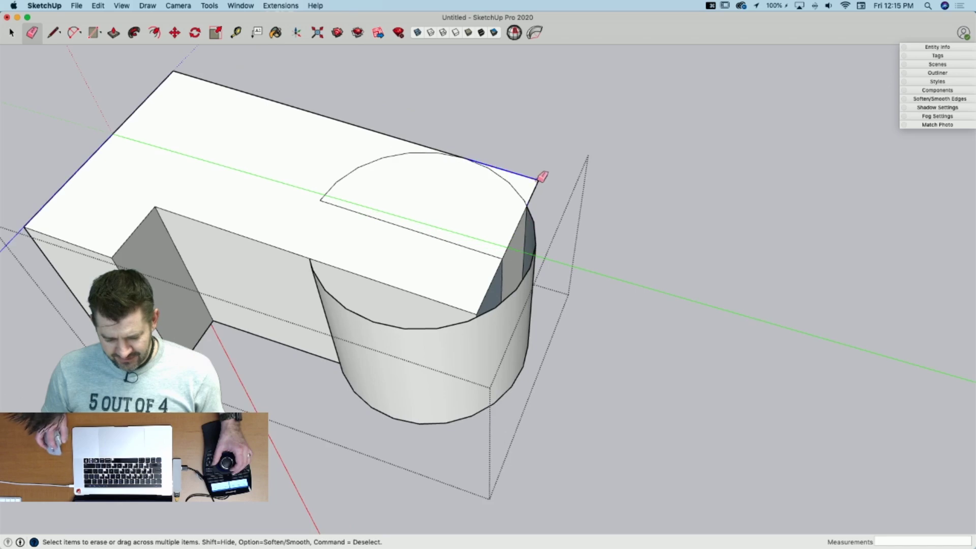
left_click(539, 178)
key("l")
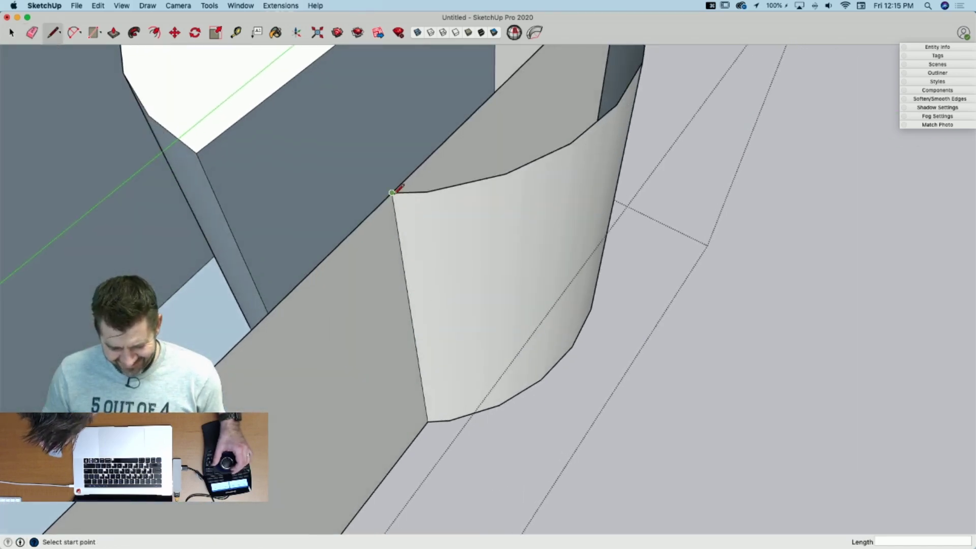
left_click(392, 193)
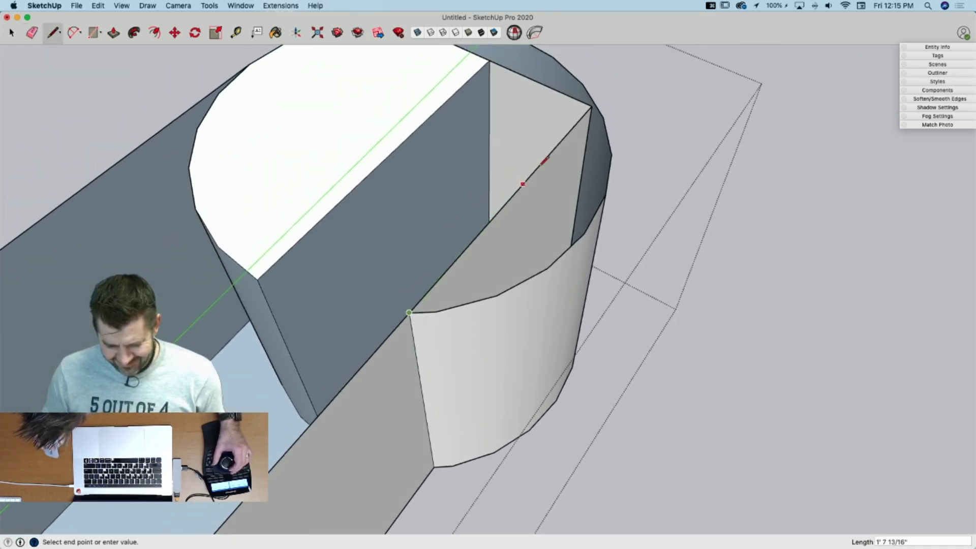
key("e")
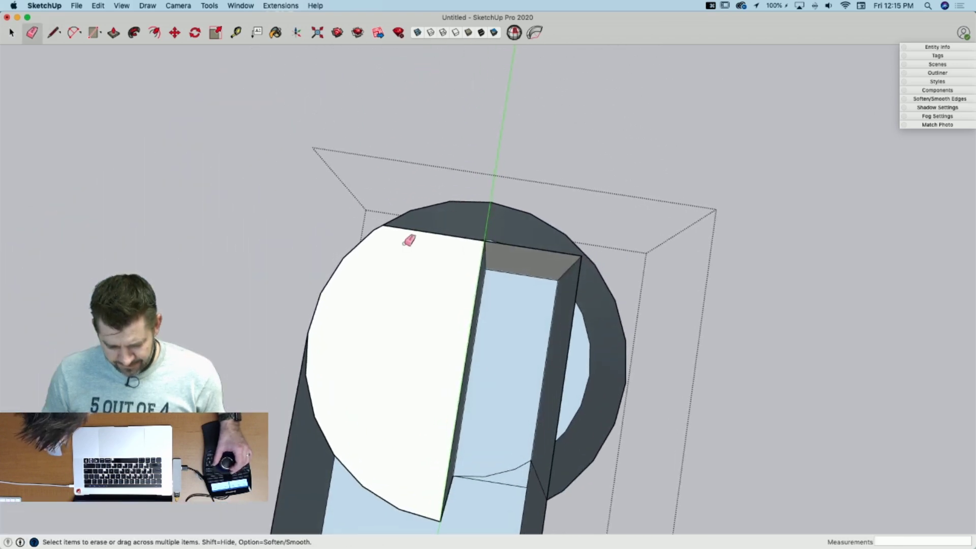
key("l")
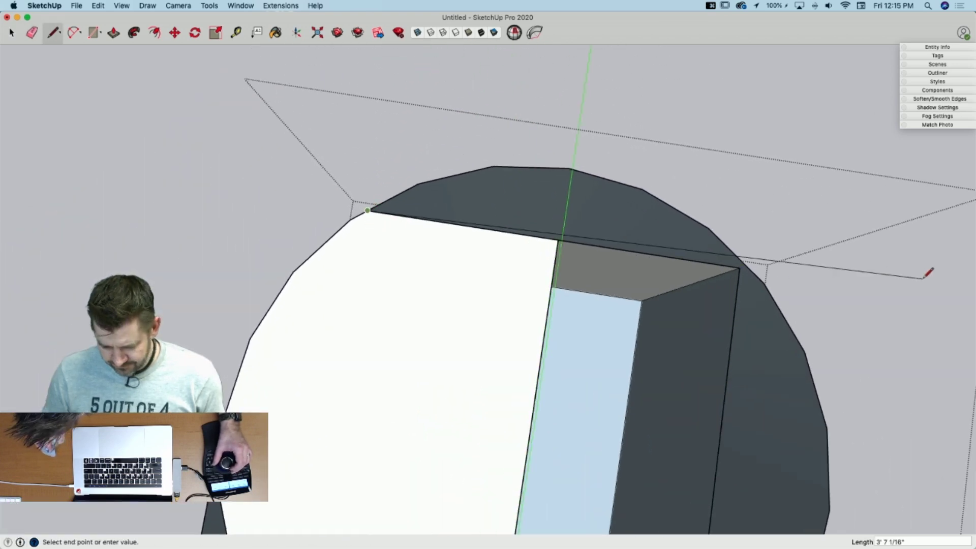
Step: Erase the leftover lines and arcs inside both end faces of the leg so each becomes one clean surface
key("e")
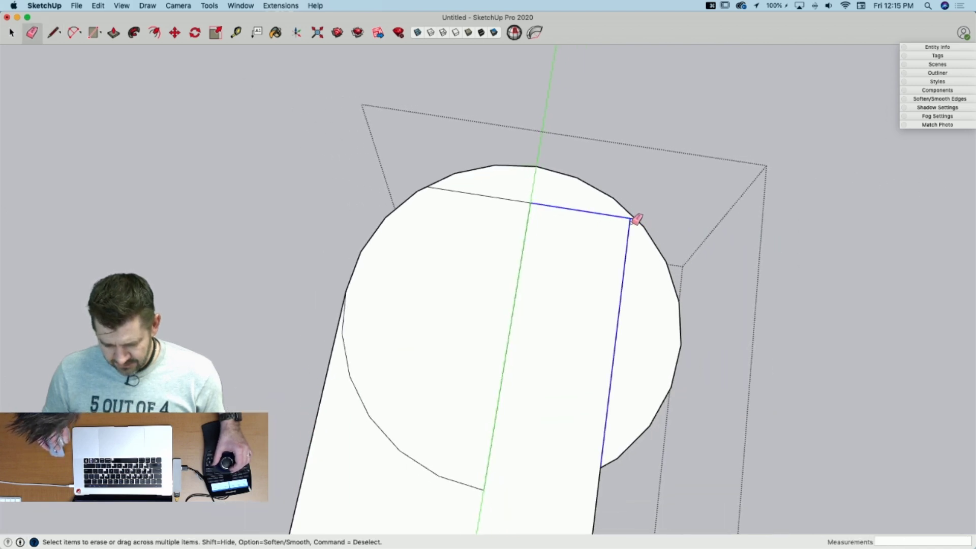
left_click_drag(636, 220, 629, 222)
left_click(525, 196)
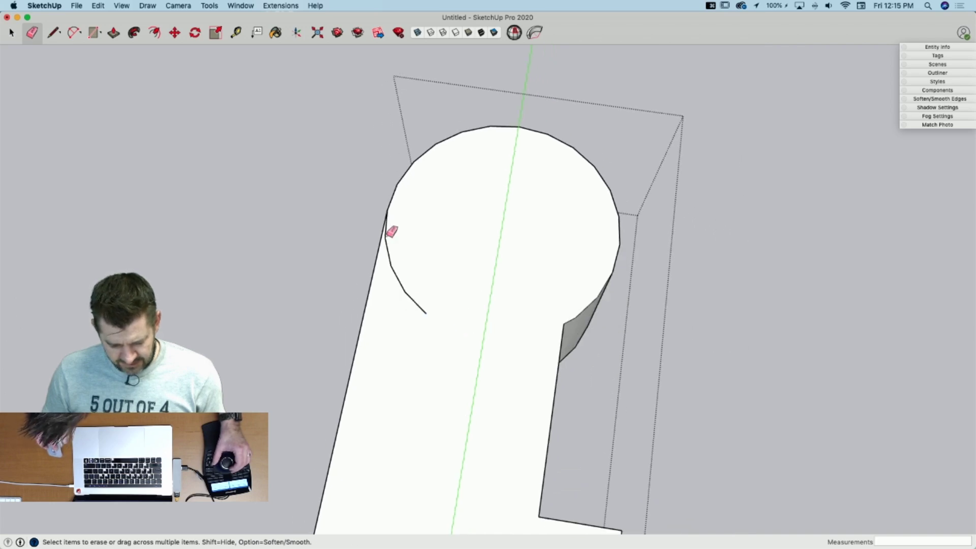
left_click_drag(423, 304, 426, 310)
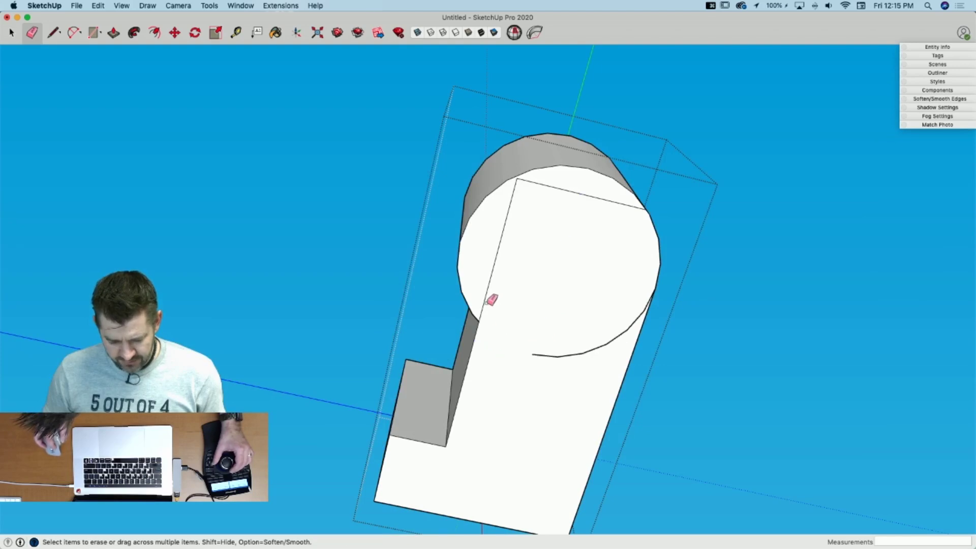
left_click(487, 304)
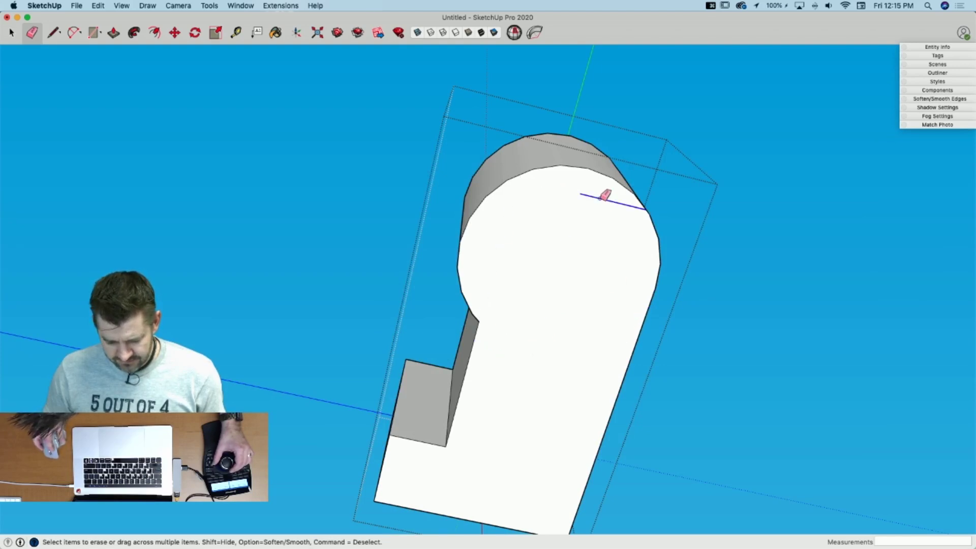
Step: Leave the leg group, open the hip group, and erase the line across the hip disc's flat face
key("space")
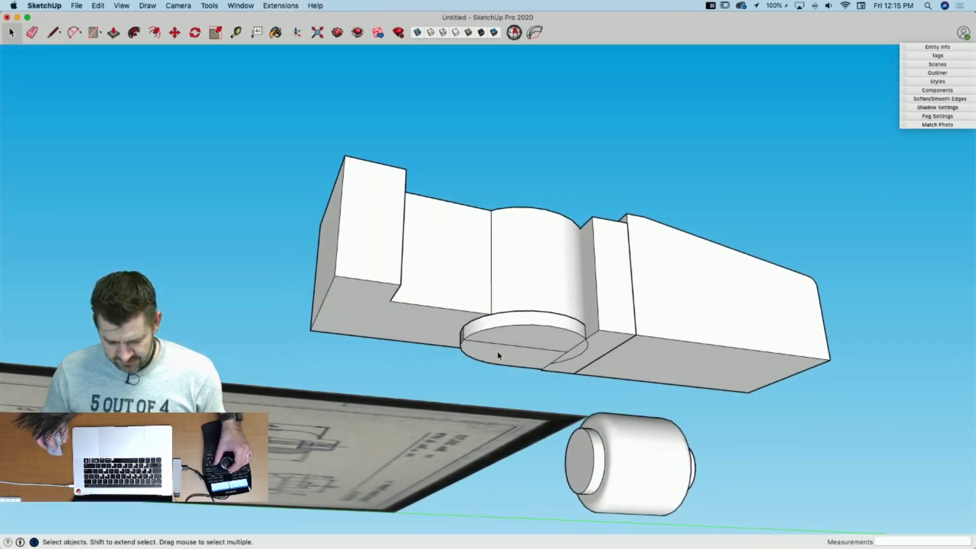
left_click(513, 349)
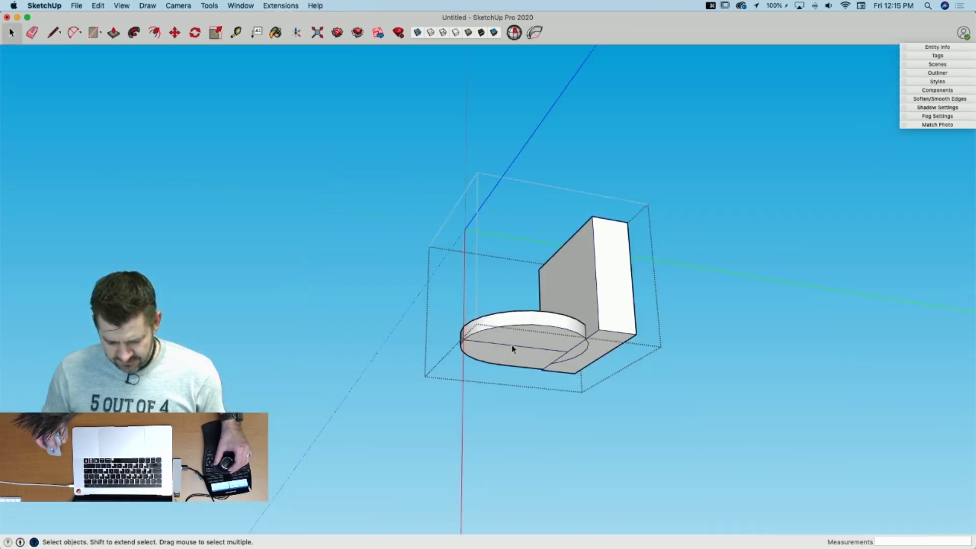
key("e")
left_click(467, 351)
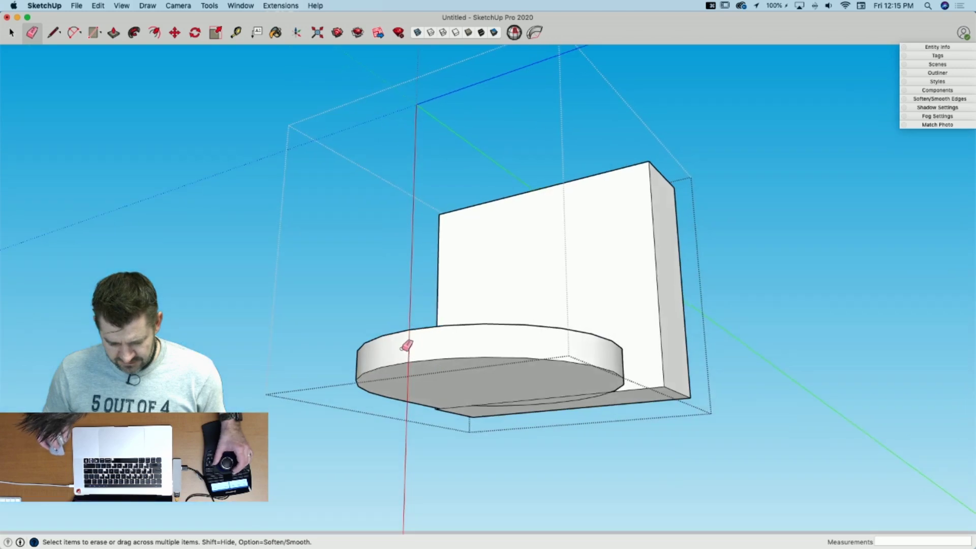
Step: Erase the line across the hip disc's opposite flat face so it becomes one clean surface
left_click(407, 346)
key("super+z")
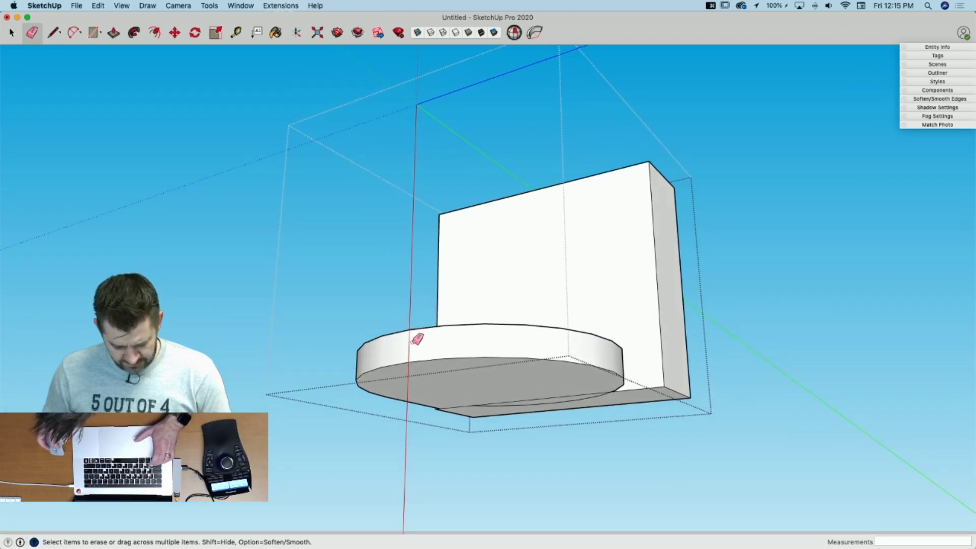
middle_click_drag(408, 346, 514, 335)
left_click_drag(603, 389, 612, 400)
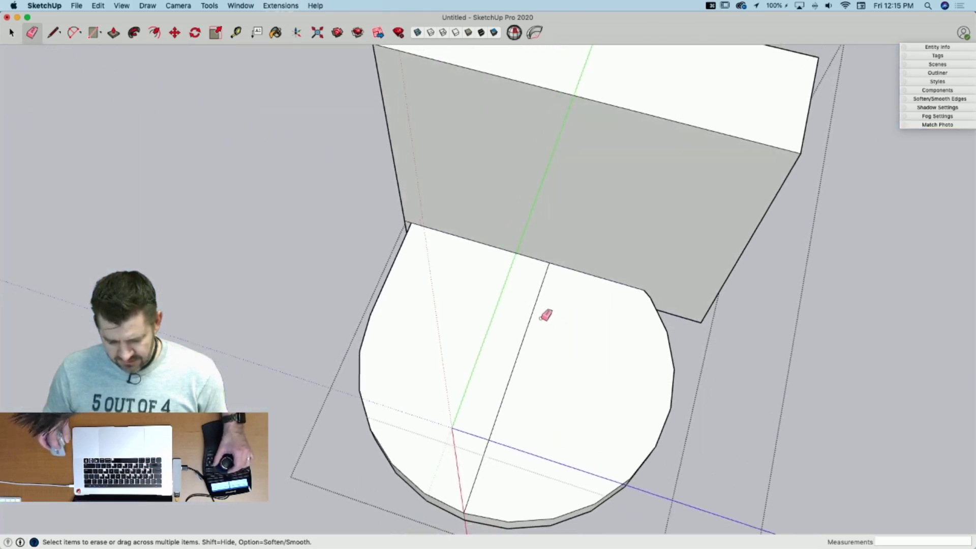
left_click(523, 333)
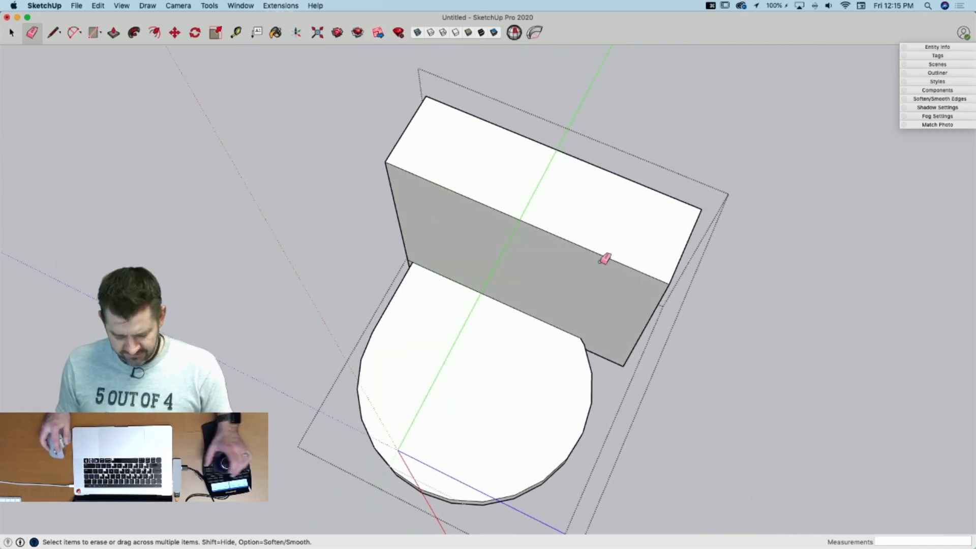
Step: Draw a circle on the disc's flat face from its centre out to the rim
key("c")
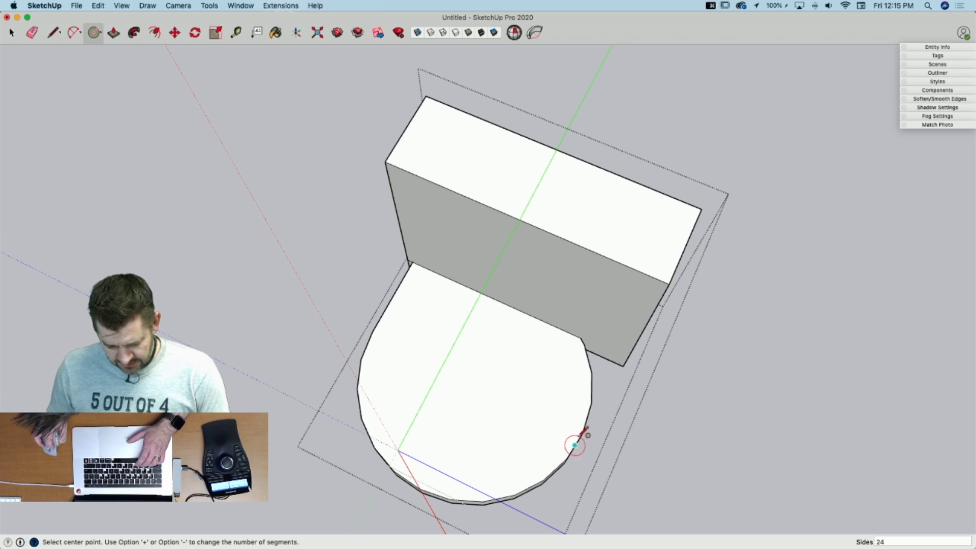
left_click(474, 380)
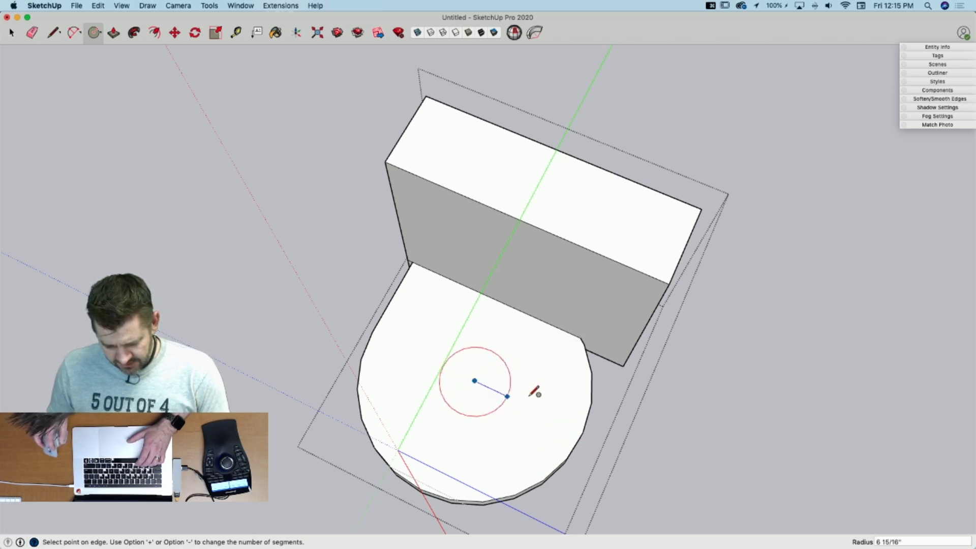
left_click(583, 430)
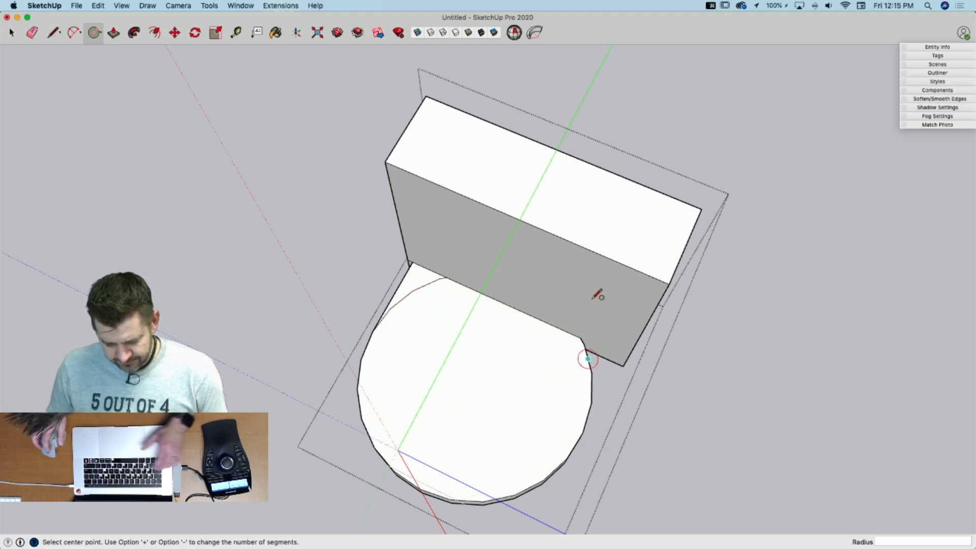
Step: Turn on X-ray display and push the circle segment under the hip block through to the block's far end
left_click(416, 36)
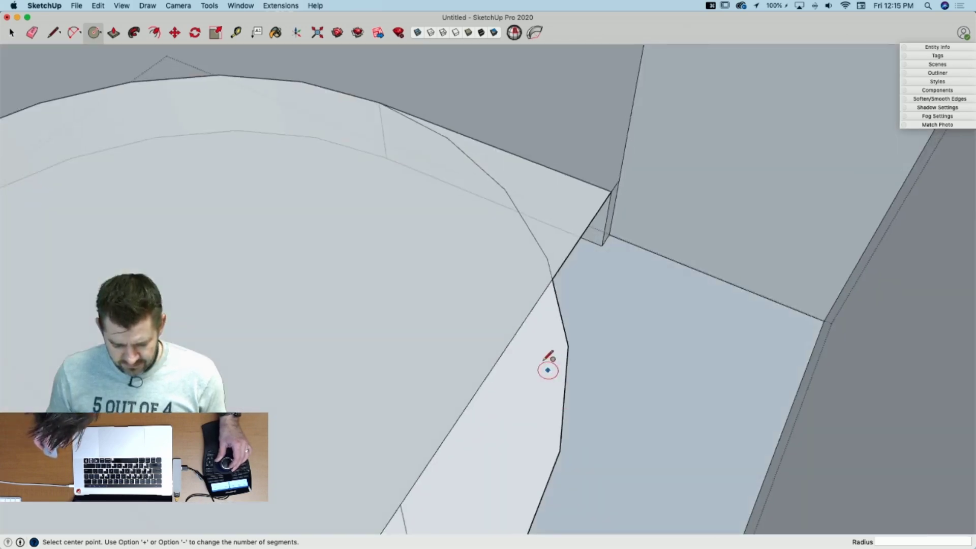
key("p")
left_click(543, 366)
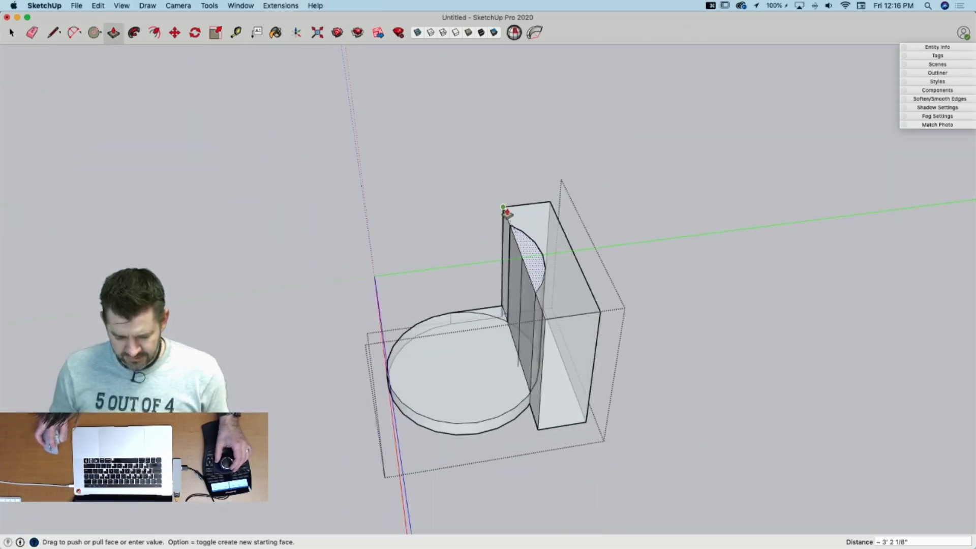
left_click(507, 213)
Step: Erase the leftover edges in the block's rounded recess and the stray line on the disc, with X-ray display turned off
key("e")
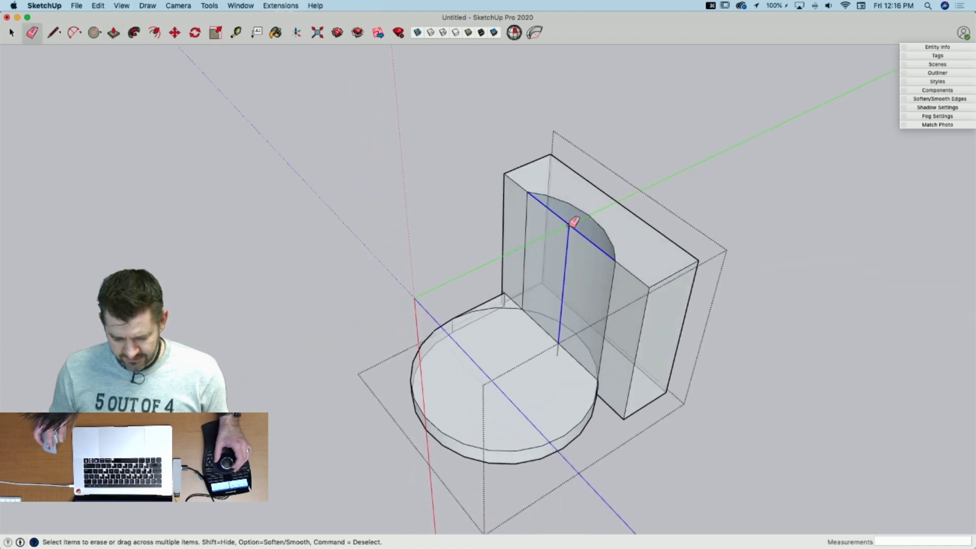
left_click_drag(570, 223, 570, 223)
left_click(420, 33)
key("e")
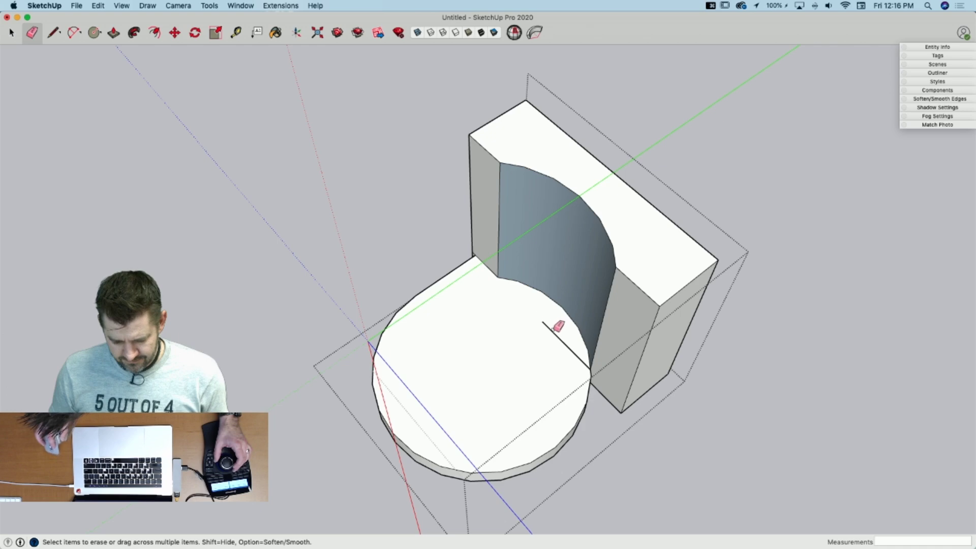
left_click(554, 330)
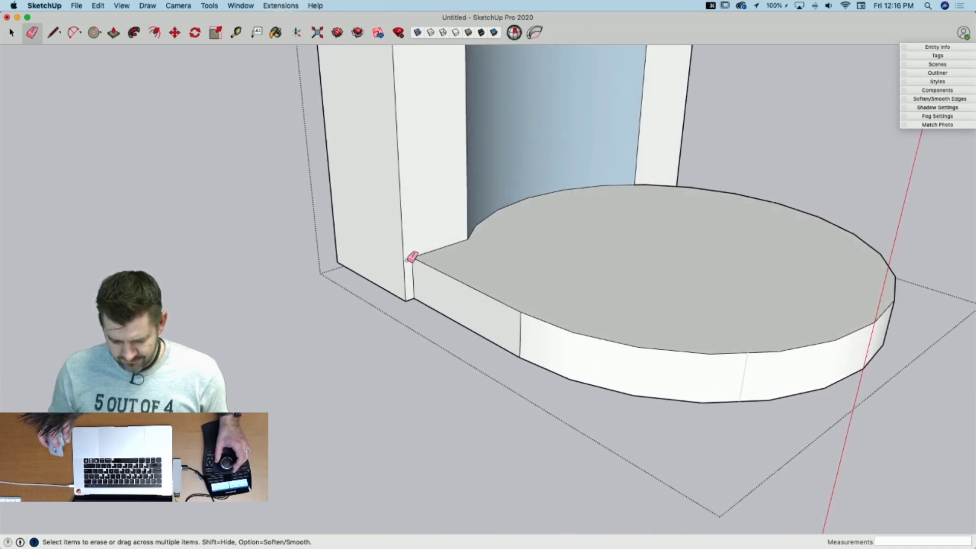
Step: Reverse the curved face of the hip block's recess and leave the hip group
right_click(602, 224)
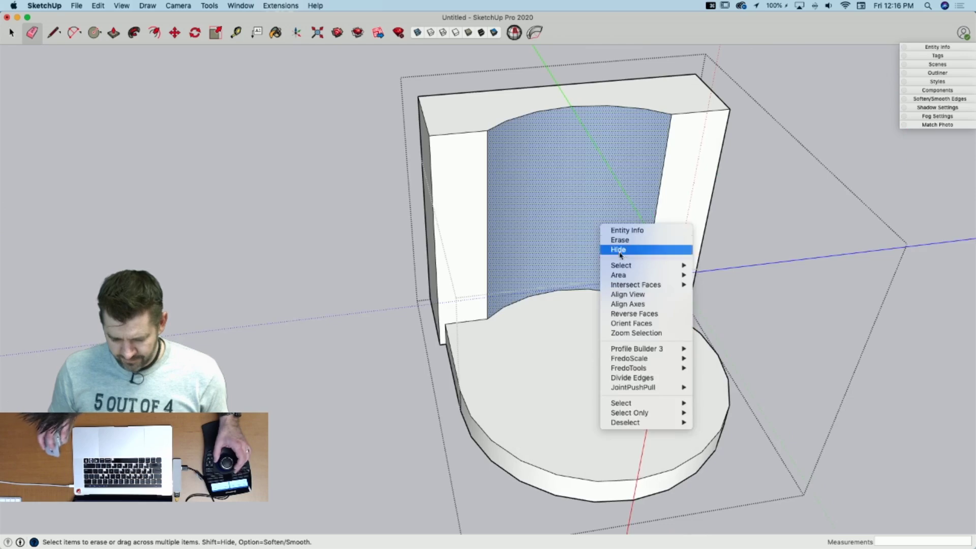
left_click(655, 315)
key("space")
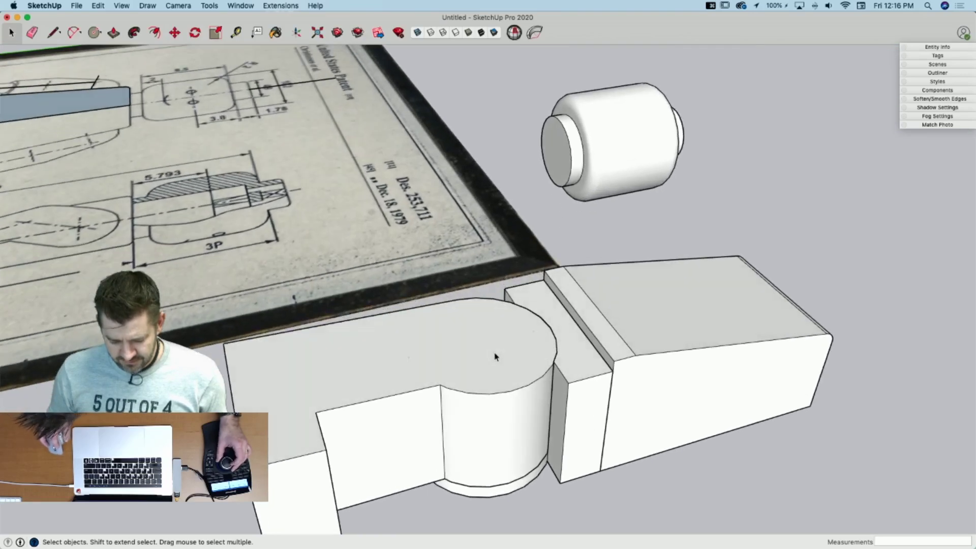
double_click(528, 340)
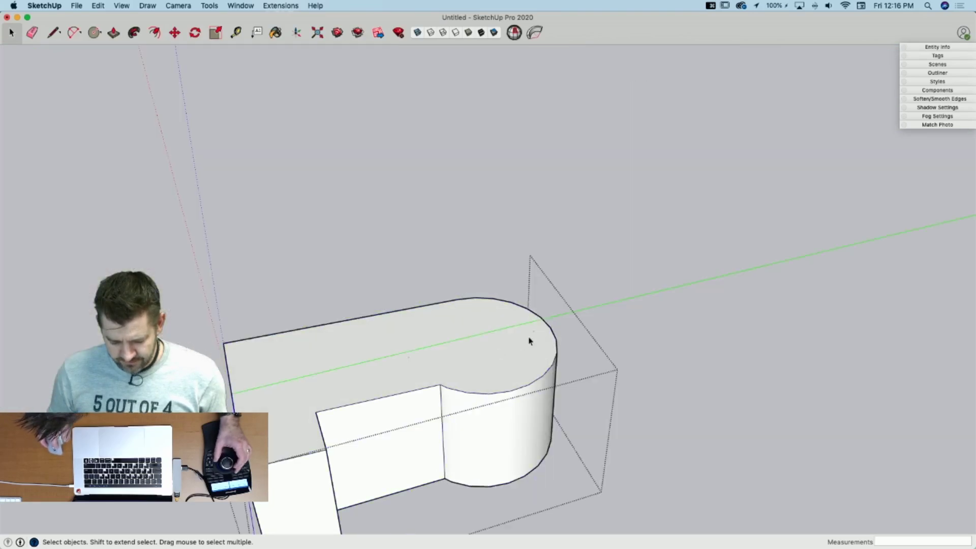
key("e")
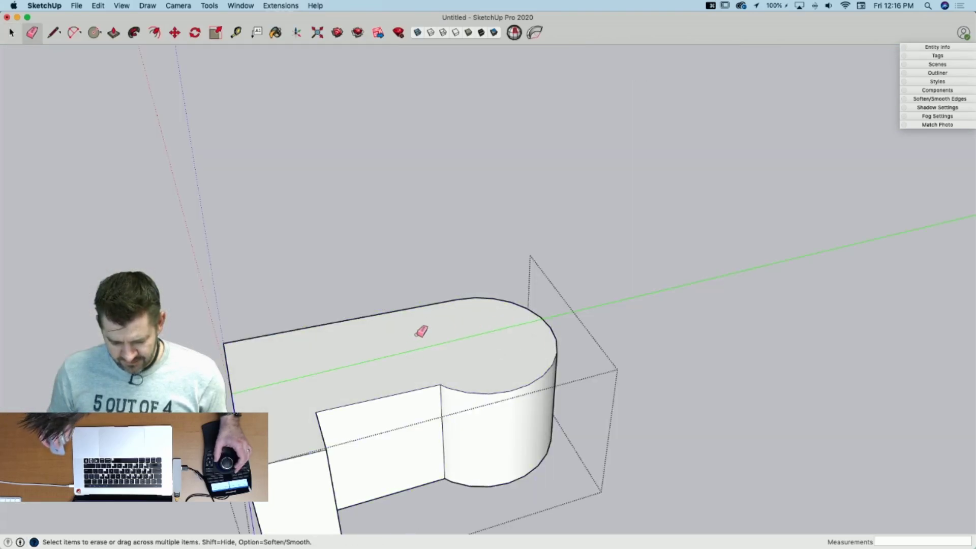
key("space")
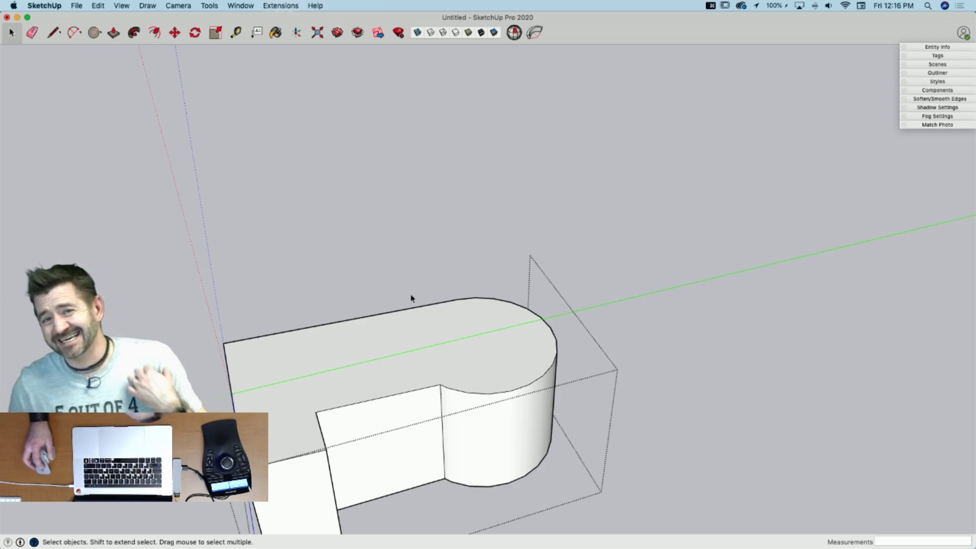
left_click(397, 243)
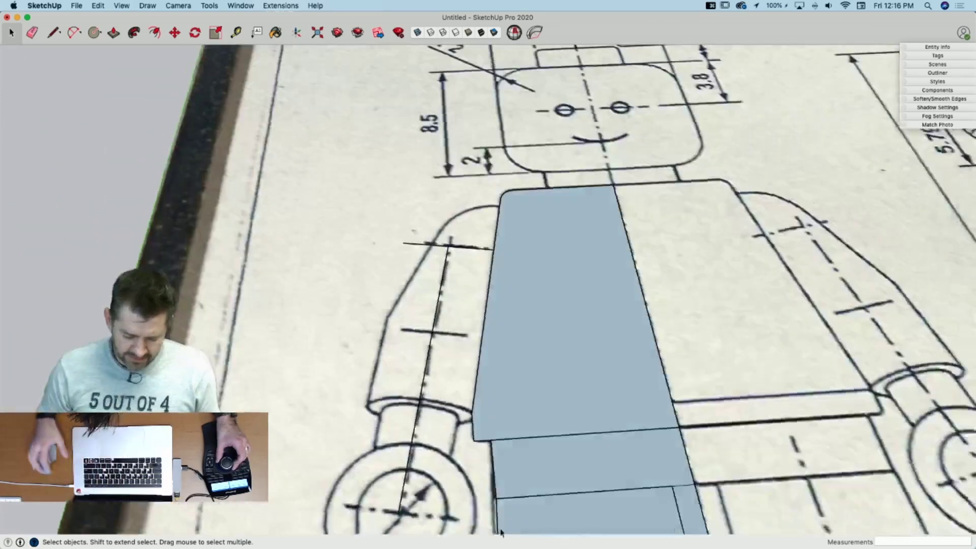
Step: Trace the arm's sloped outer edge on the patent front view and draw a parallel line from the elbow mark toward the shoulder
key("l")
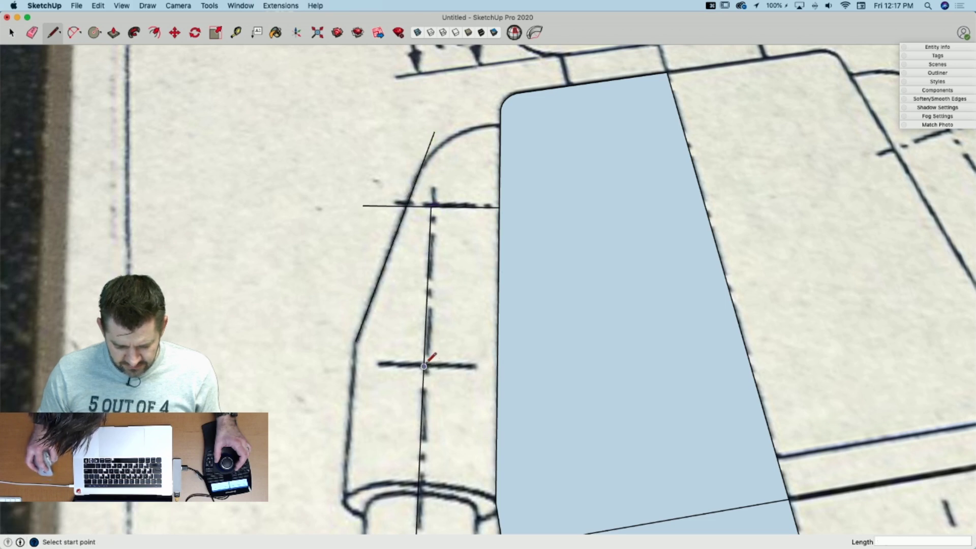
left_click(492, 165)
Step: Try to trim the new sloped line where it crosses the arm's shoulder line
key("e")
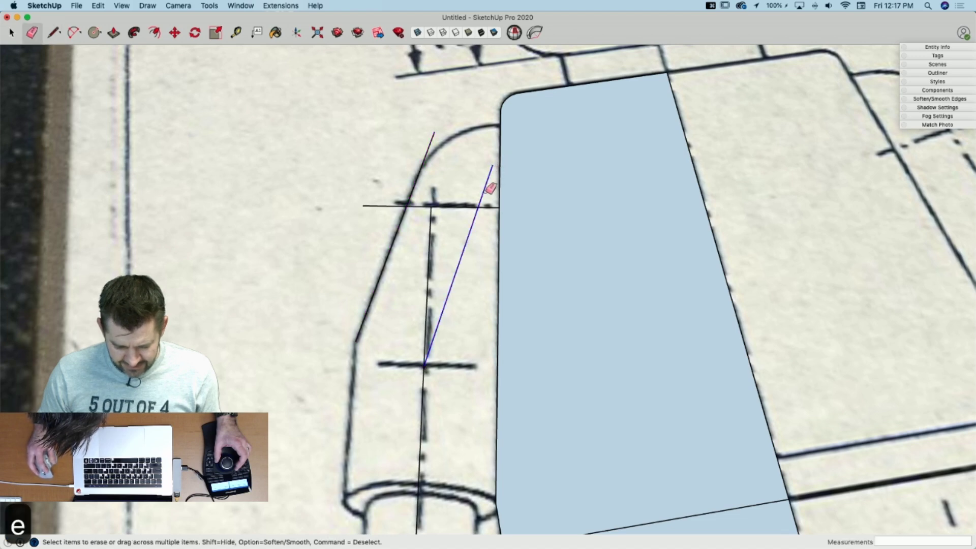
left_click(488, 191)
key("super+z")
key("l")
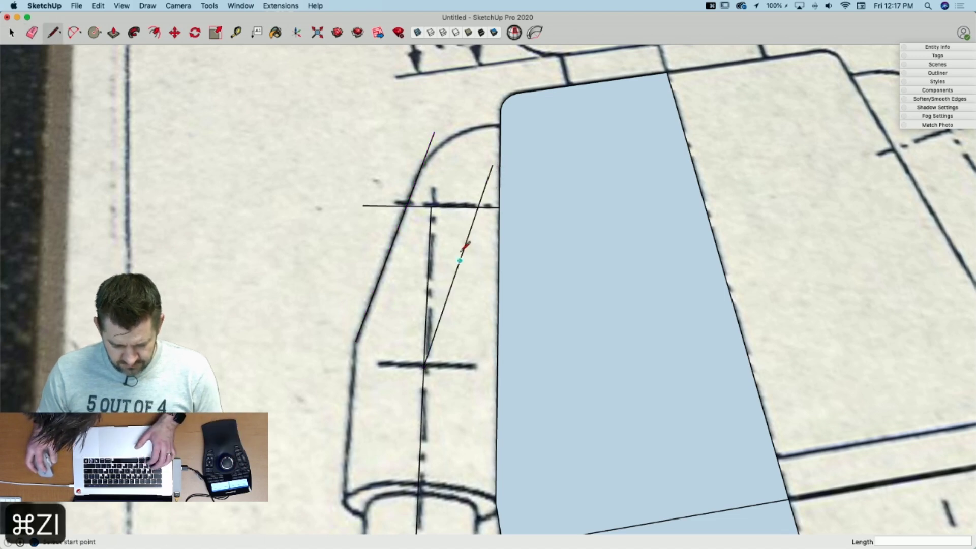
mouse_move(463, 250)
middle_mouse_down()
mouse_move(440, 331)
mouse_move(488, 92)
middle_mouse_up()
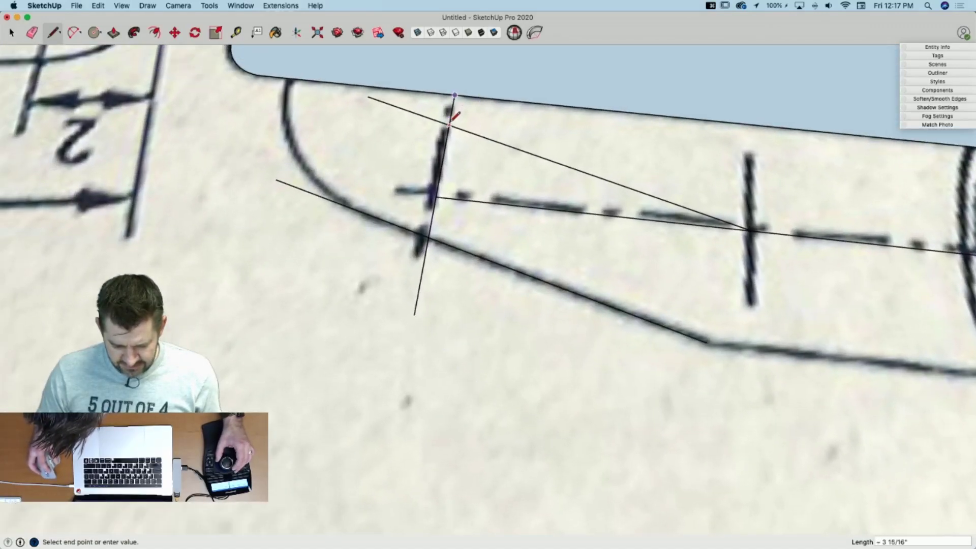
key("e")
left_click_drag(443, 135, 480, 164)
key("space")
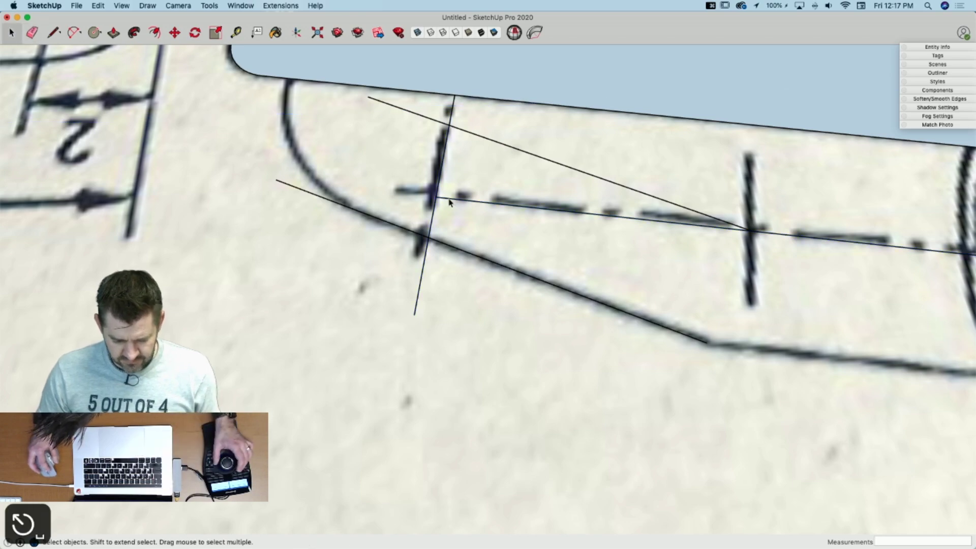
Step: Cut the arm's centre line and shoulder line out of their group and paste them in place outside it
scroll(449, 202, "down", 10)
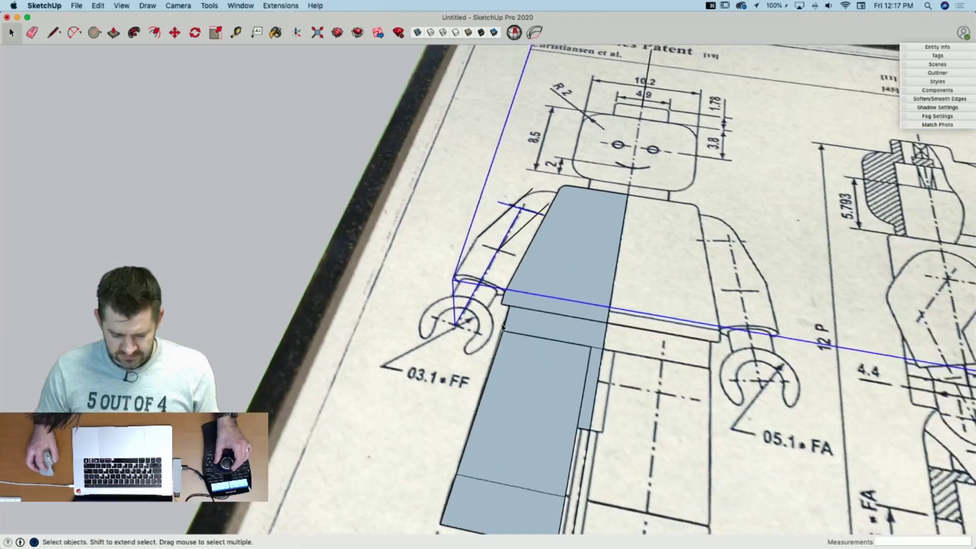
scroll(458, 254, "up", 10)
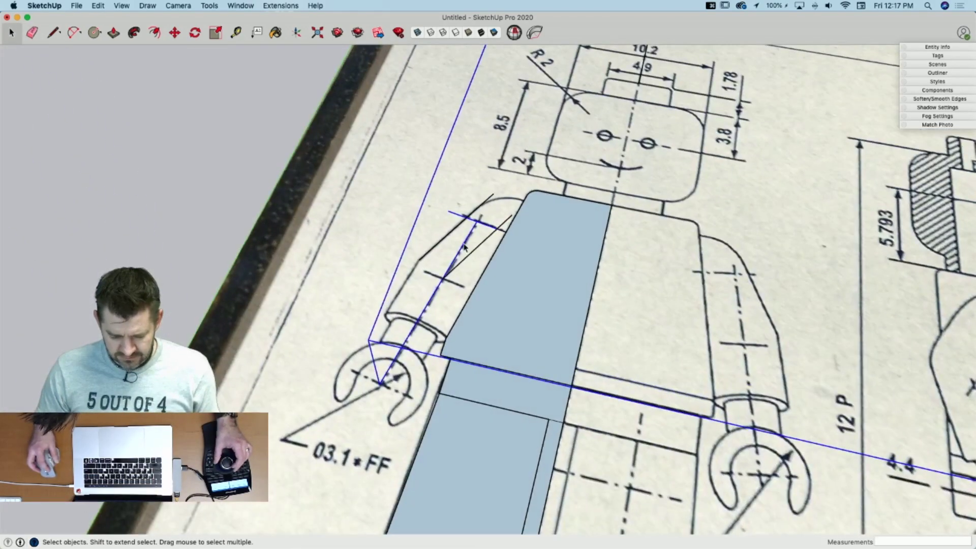
double_click(464, 246)
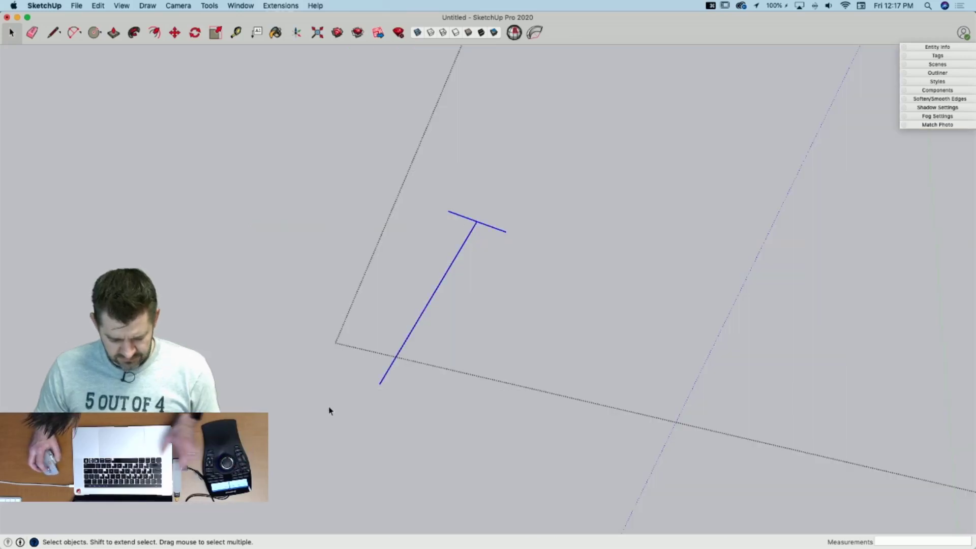
key("super+c")
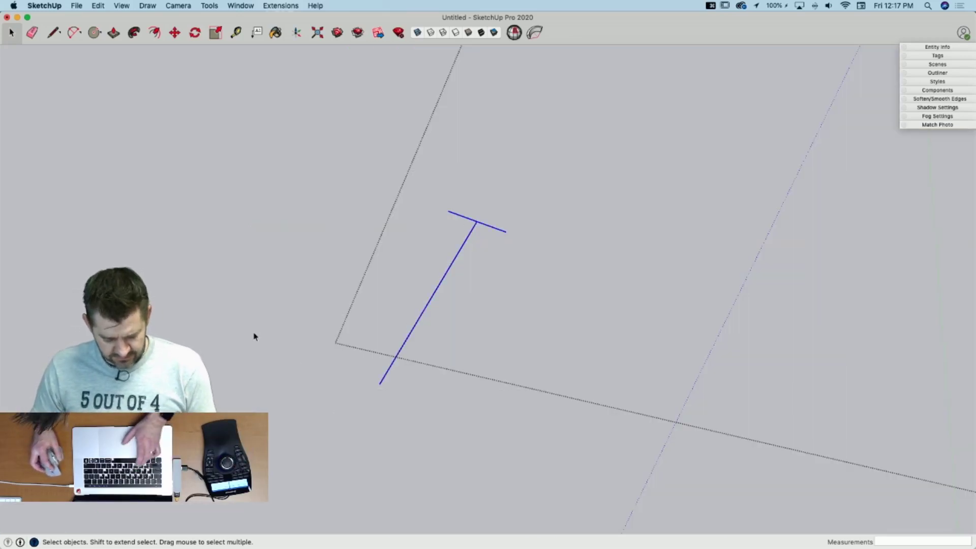
key("super+x")
left_click(122, 59)
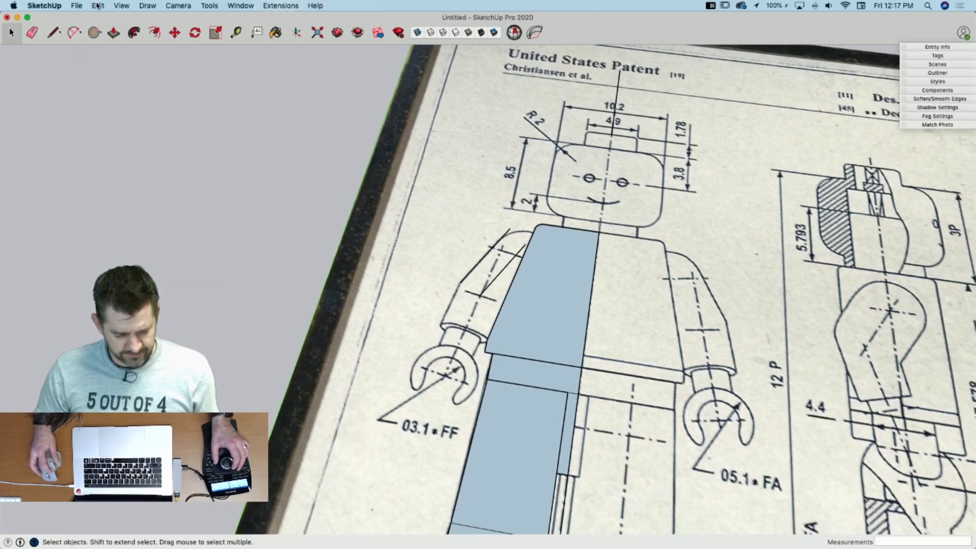
left_click(97, 6)
left_click(131, 70)
Step: Erase the excess arm lines, keeping only the path from the hand centre through the elbow and shoulder line to the torso
key("e")
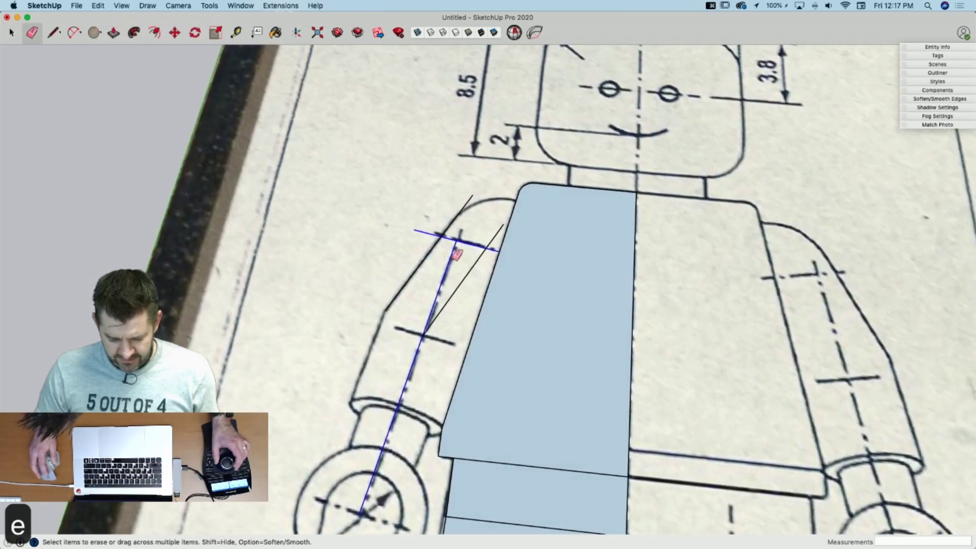
left_click_drag(468, 233, 456, 243)
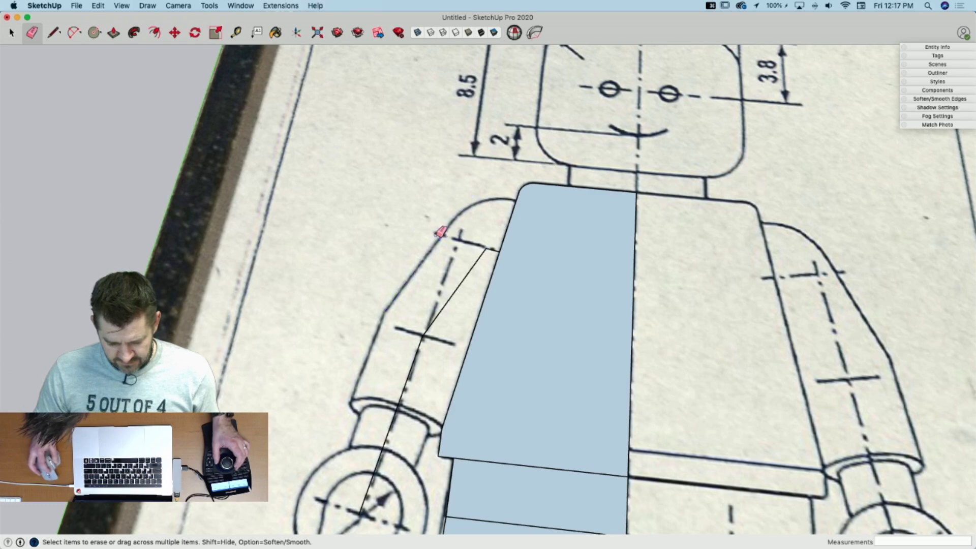
Step: Erase the half-torso profile that covers the patent drawing beside the arm
scroll(441, 233, "up", 5)
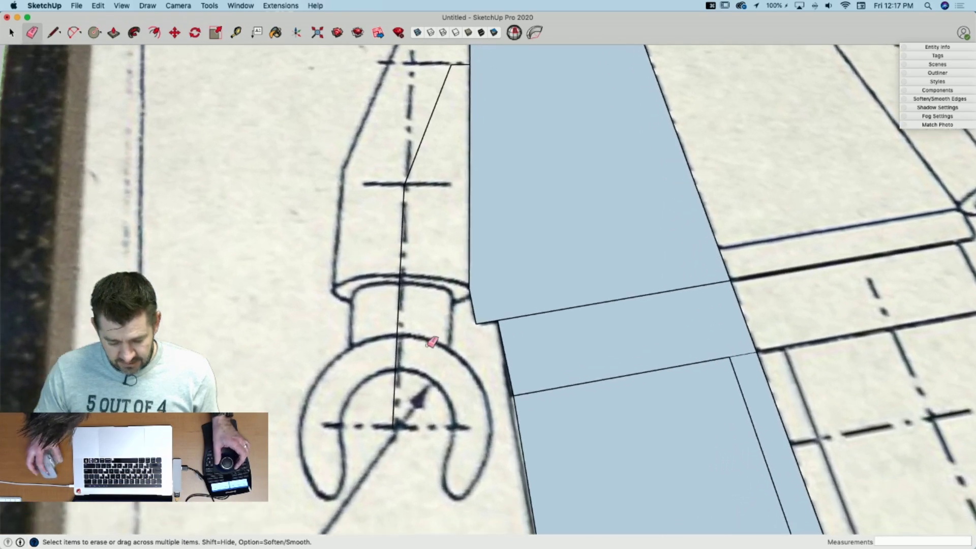
mouse_move(432, 342)
middle_mouse_down()
mouse_move(360, 297)
mouse_move(444, 355)
middle_mouse_up()
key("l")
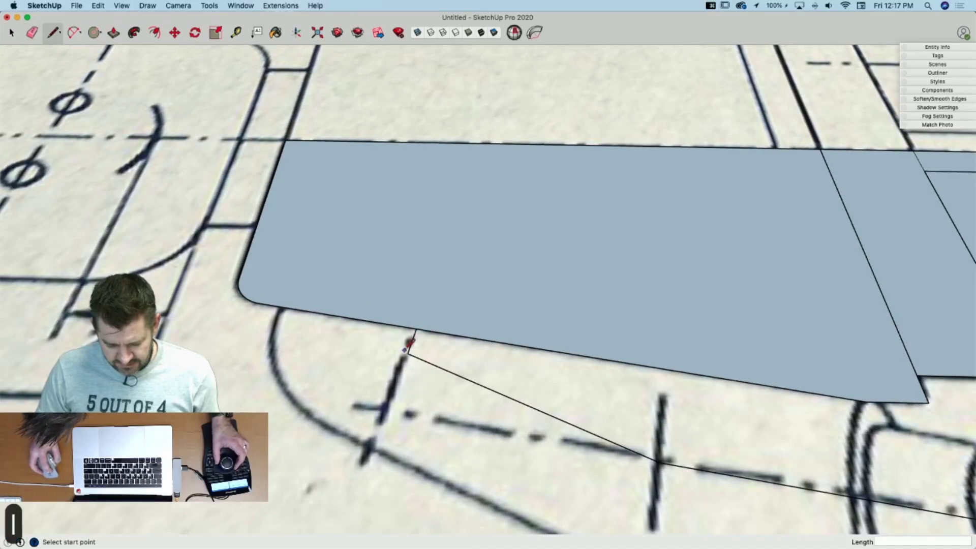
key("e")
left_click(355, 314)
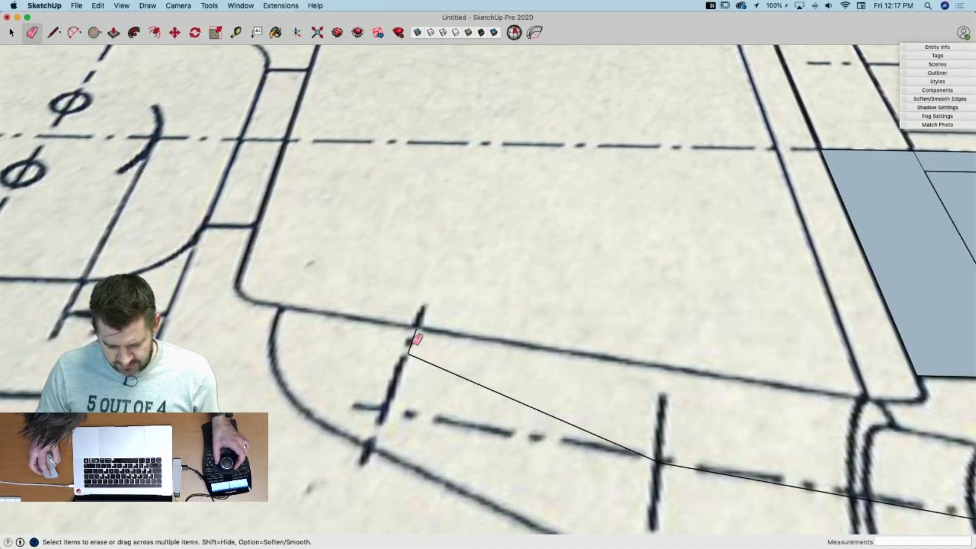
Step: Extend the arm path's shoulder segment with a straight line into the torso and end the line there
key("l")
left_click(464, 212)
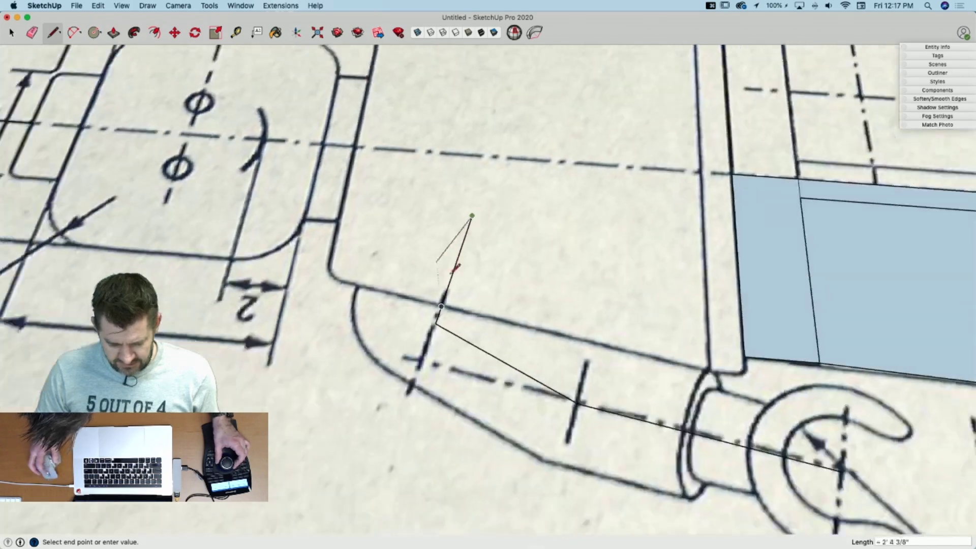
key("Escape")
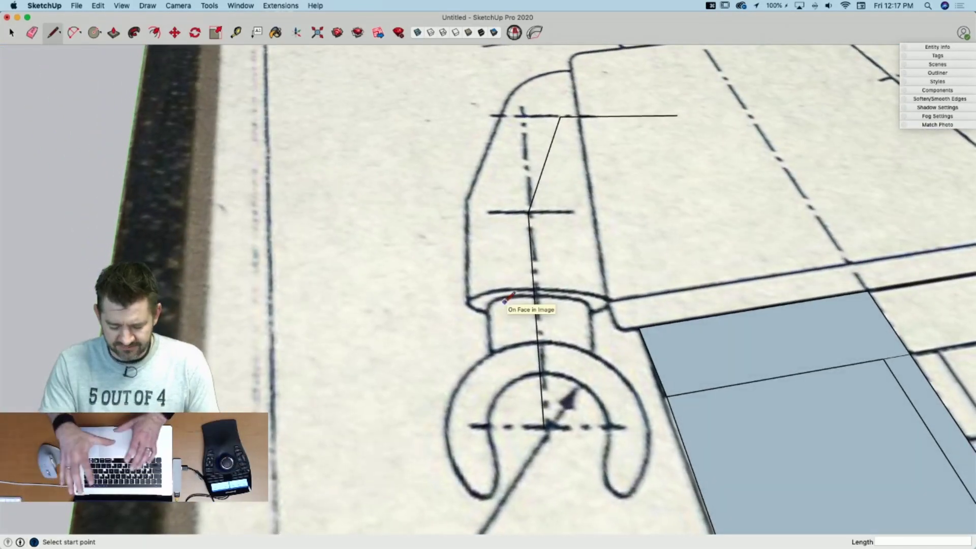
scroll(510, 300, "up", 5)
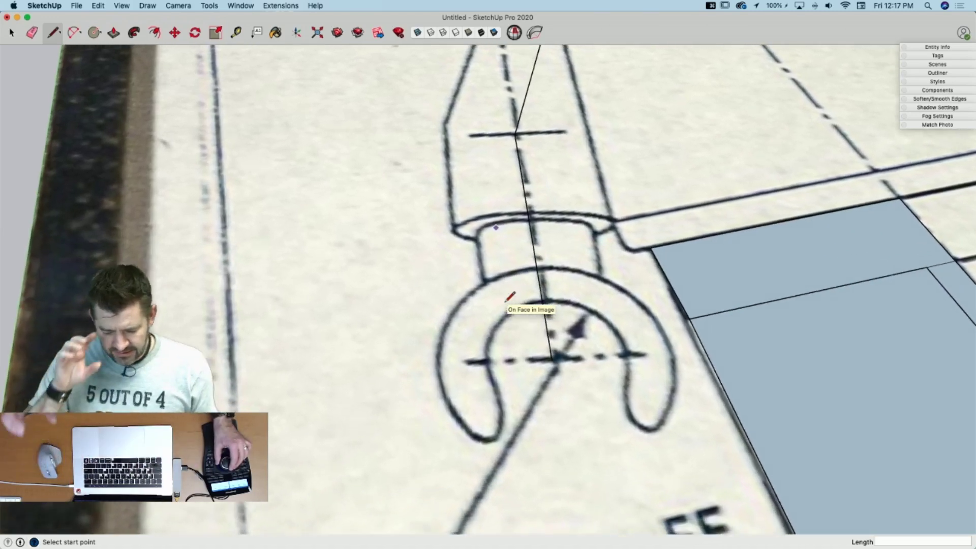
scroll(587, 216, "up", 3)
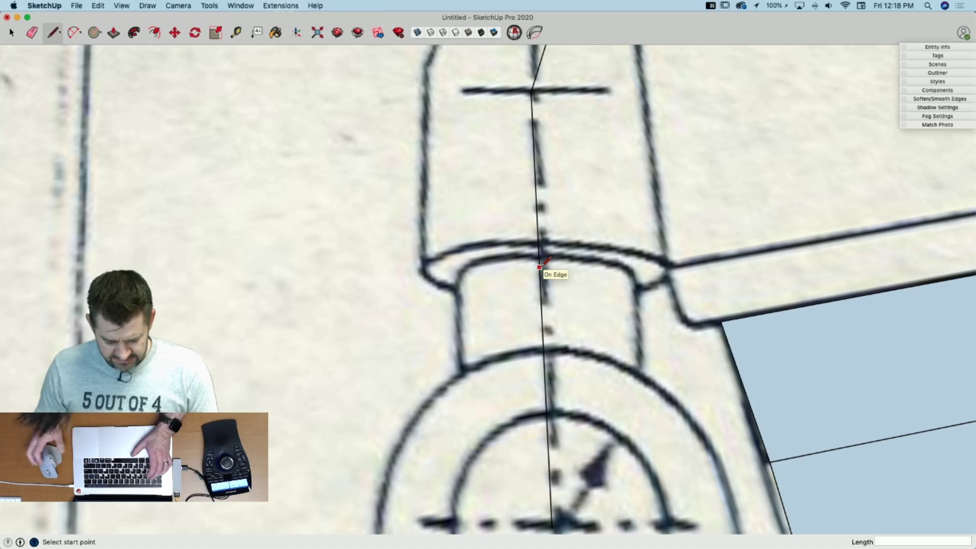
key("c")
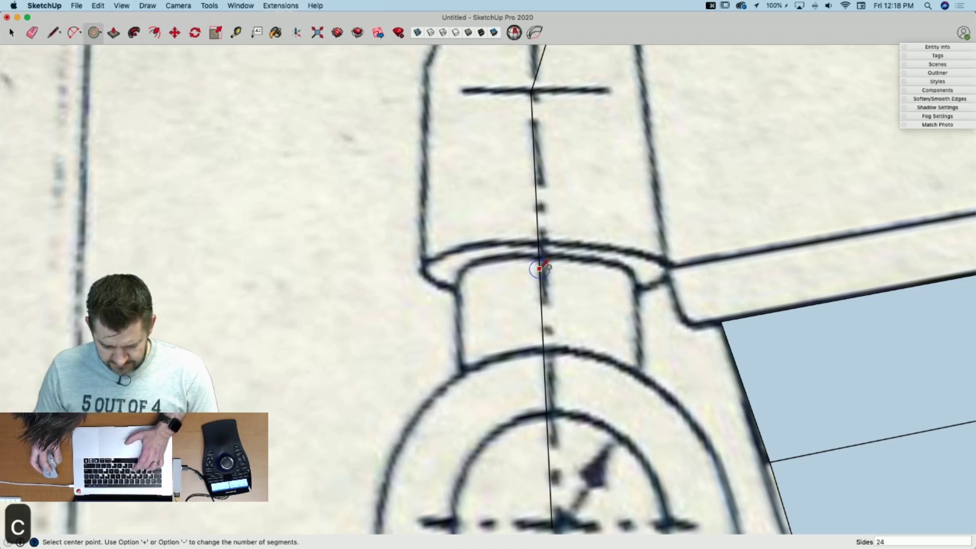
key("Left")
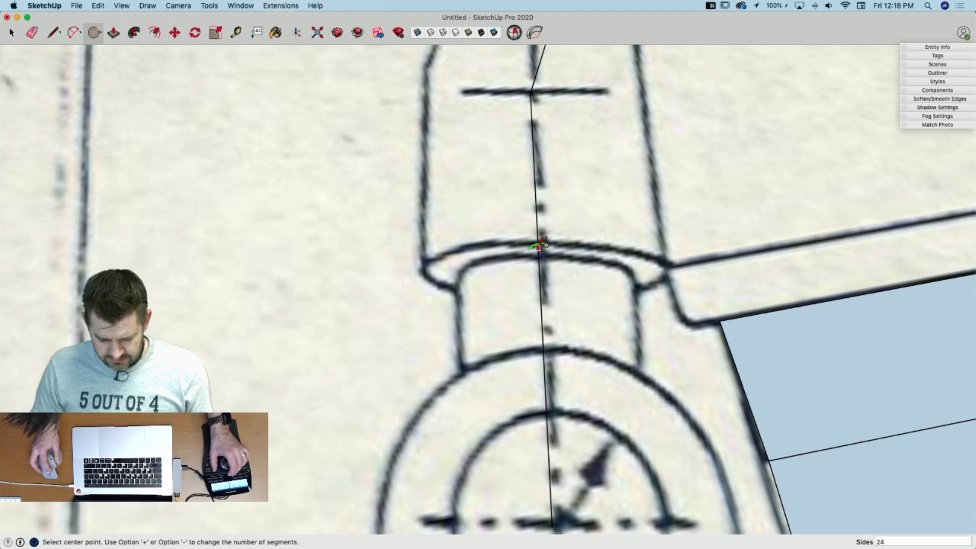
key("Escape")
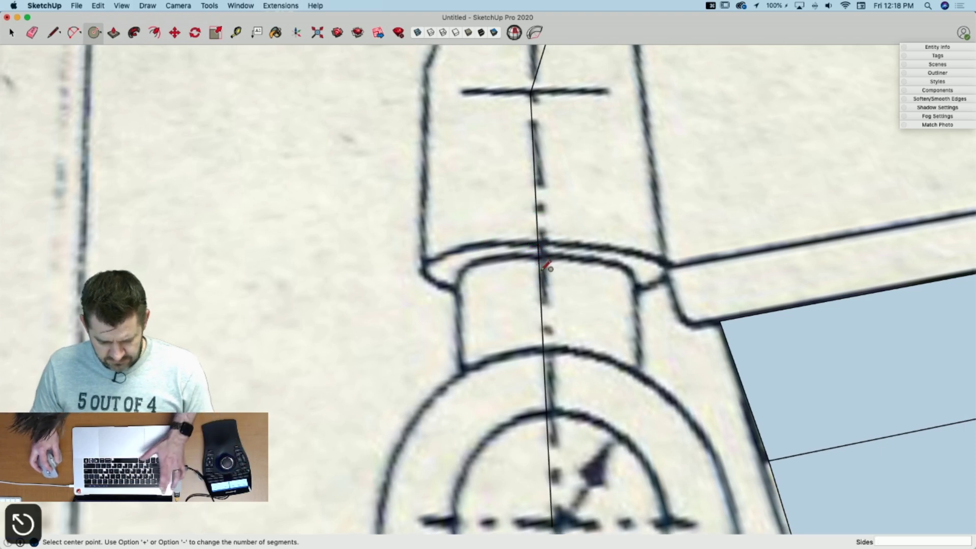
Step: Draw a line about 1' 1 7/16" long across the wrist, perpendicular to the arm's centre line
key("l")
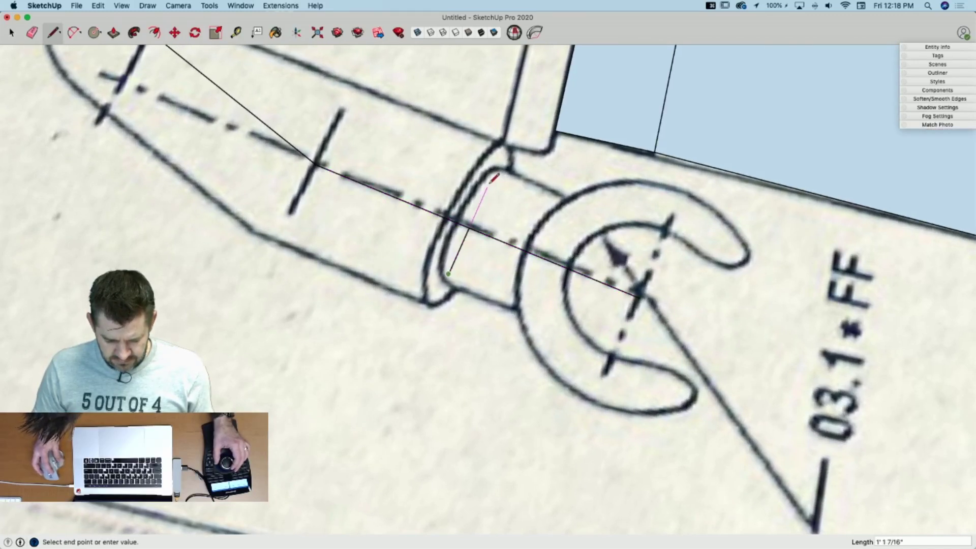
key("space")
key("l")
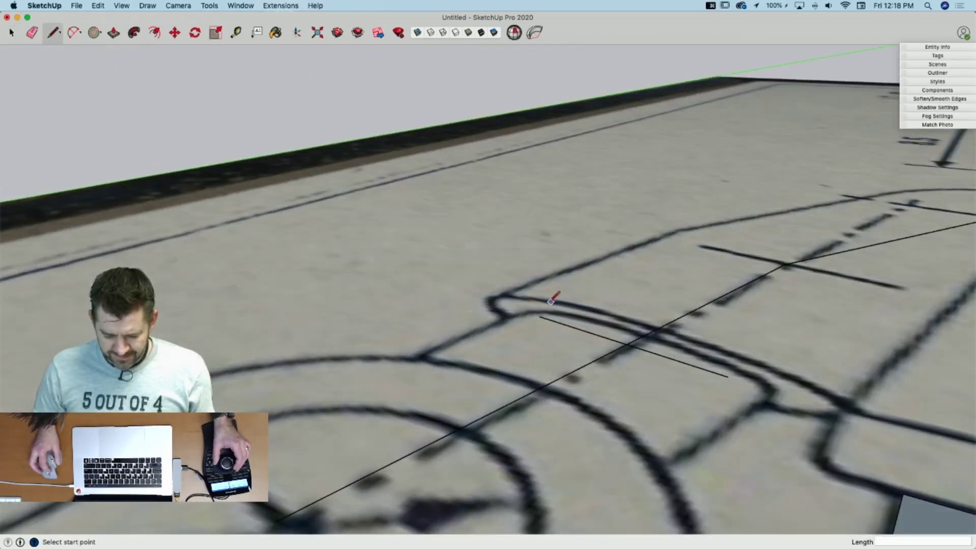
key("Escape")
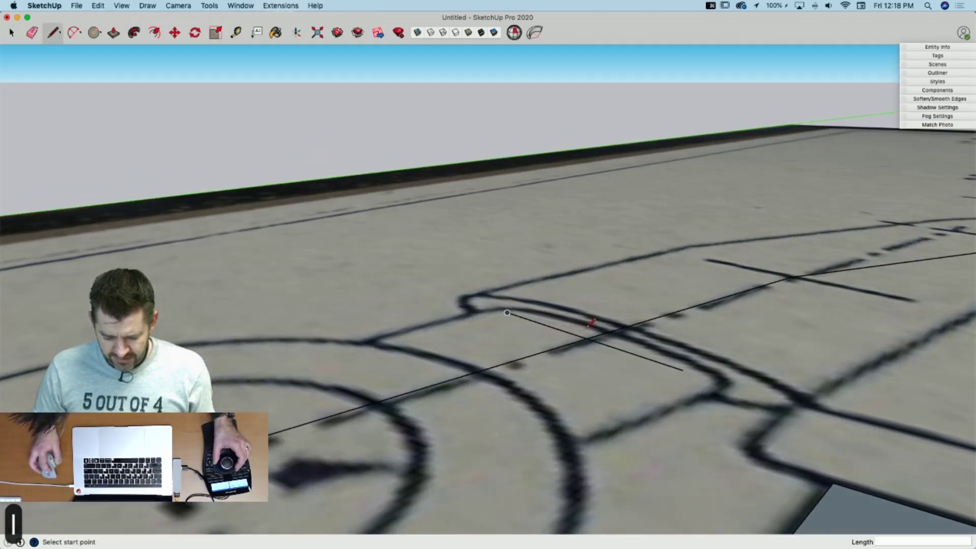
Step: Draw a small upright reference rectangle on the wrist line, about 5 3/4" wide and 4 3/16" high
left_click(589, 269)
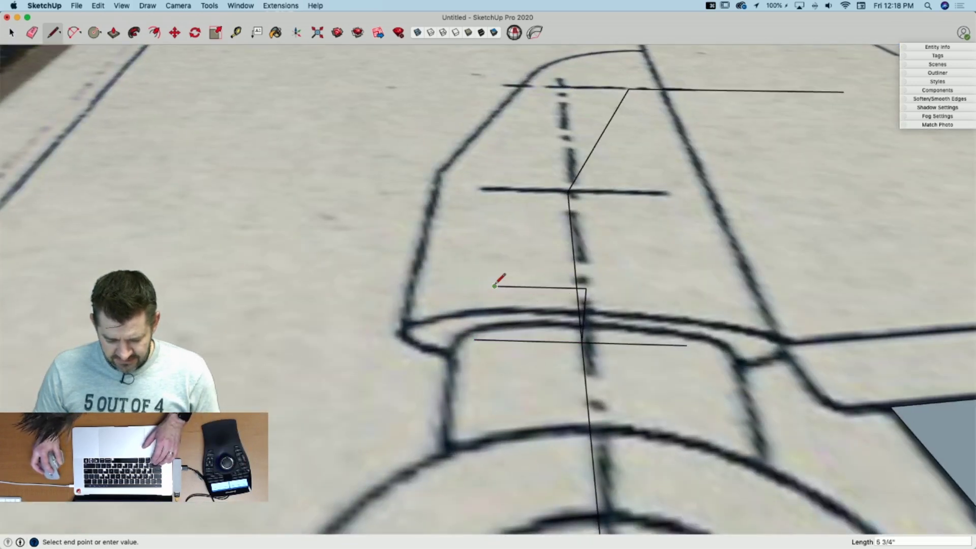
left_click(493, 338)
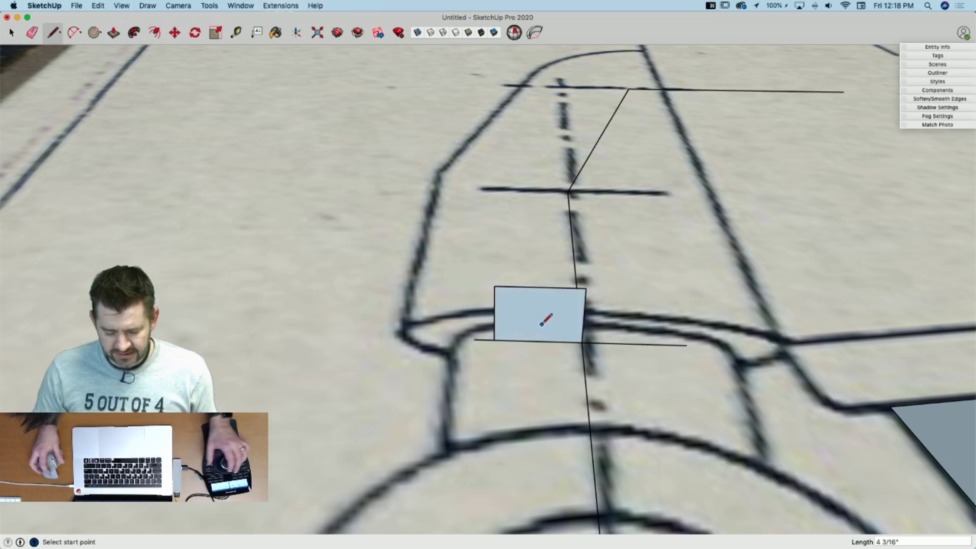
key("space")
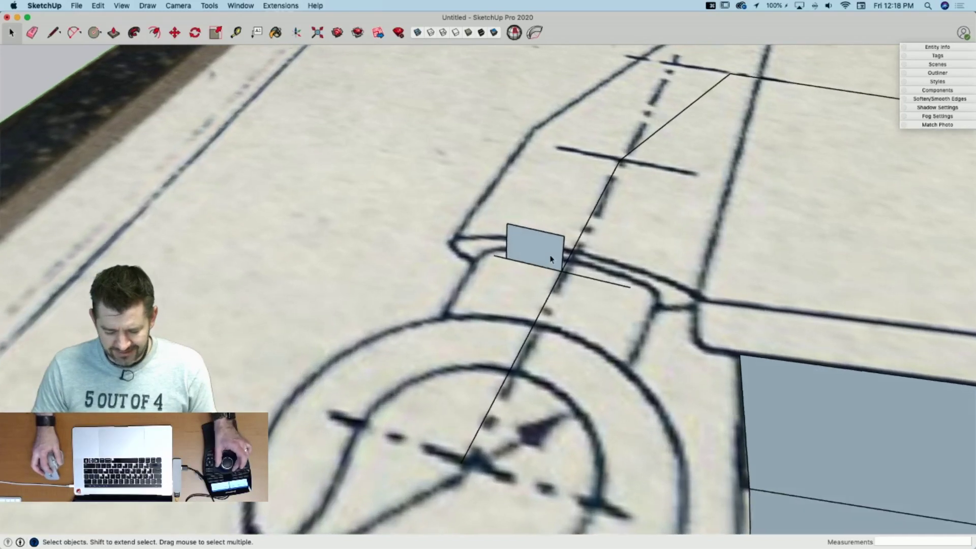
Step: Draw a circle of about 9" radius around the wrist centre in the upright rectangle's plane and erase the rectangle's leftover edges
key("c")
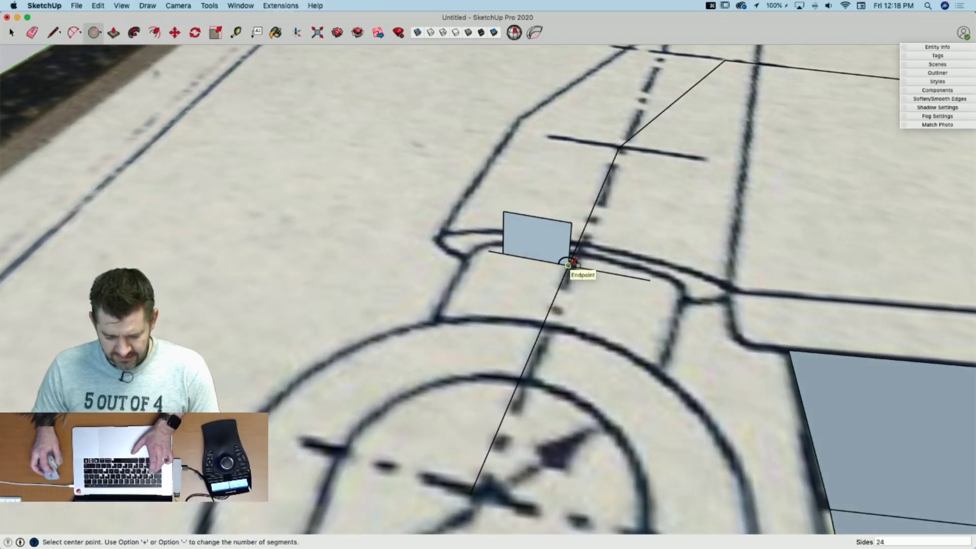
left_click(568, 265)
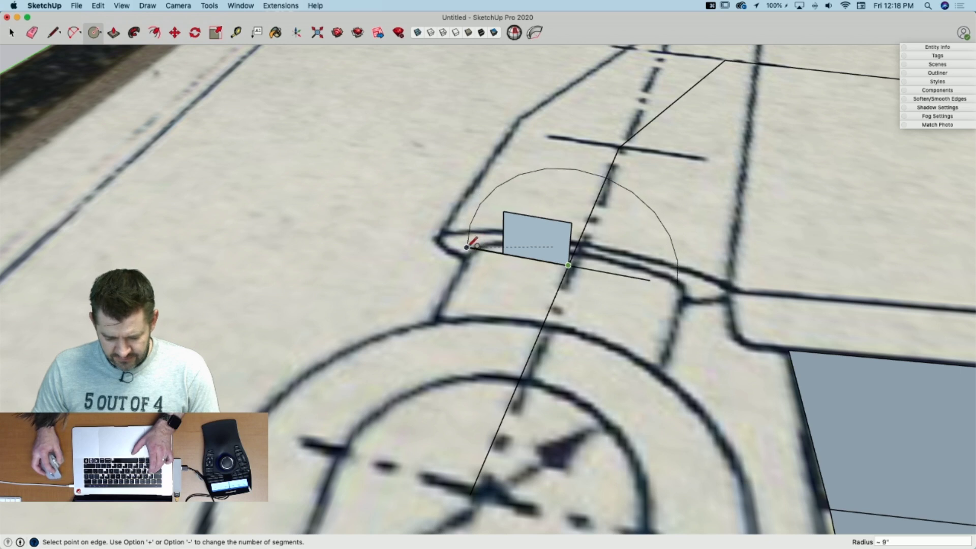
left_click(469, 248)
key("e")
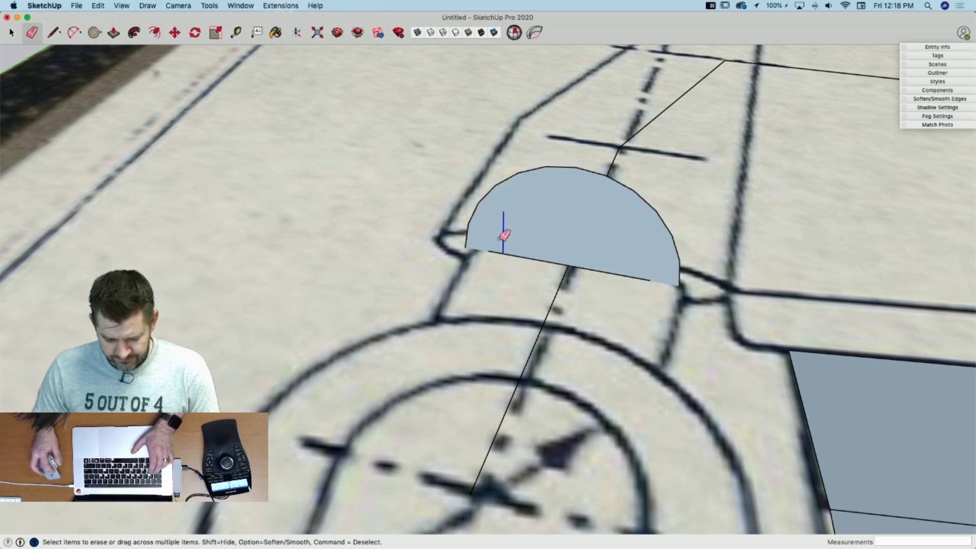
Step: Extrude the wrist circle about 7 5/16" towards the hand with Push/Pull
key("p")
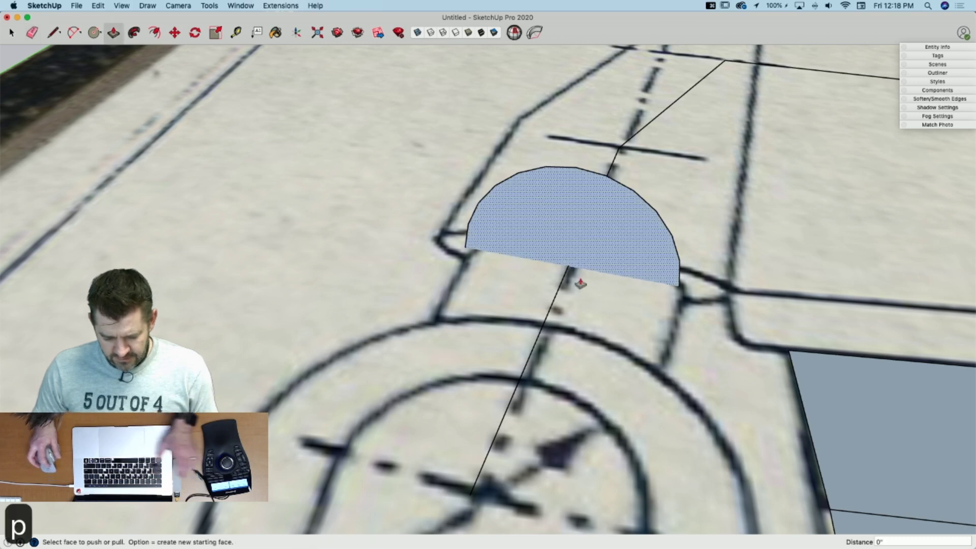
left_click(582, 214)
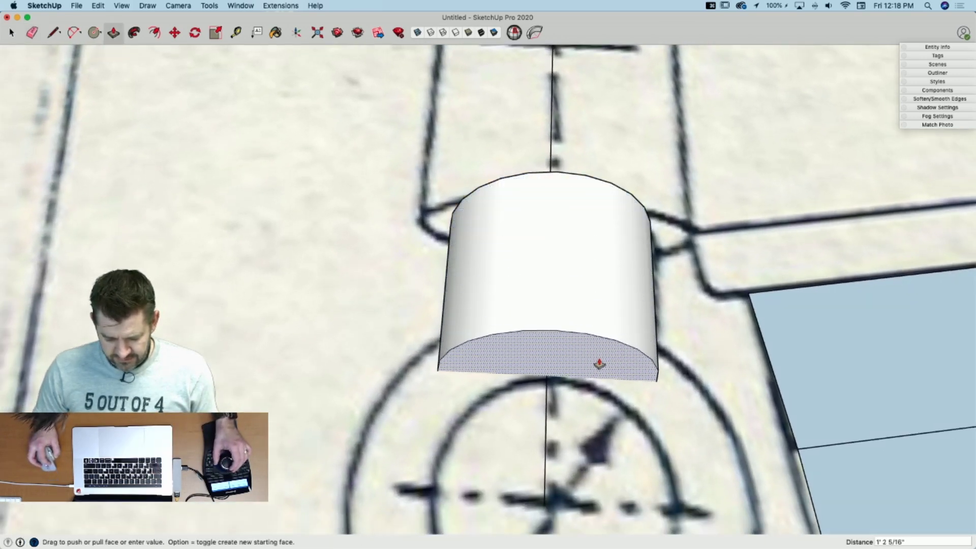
left_click(595, 283)
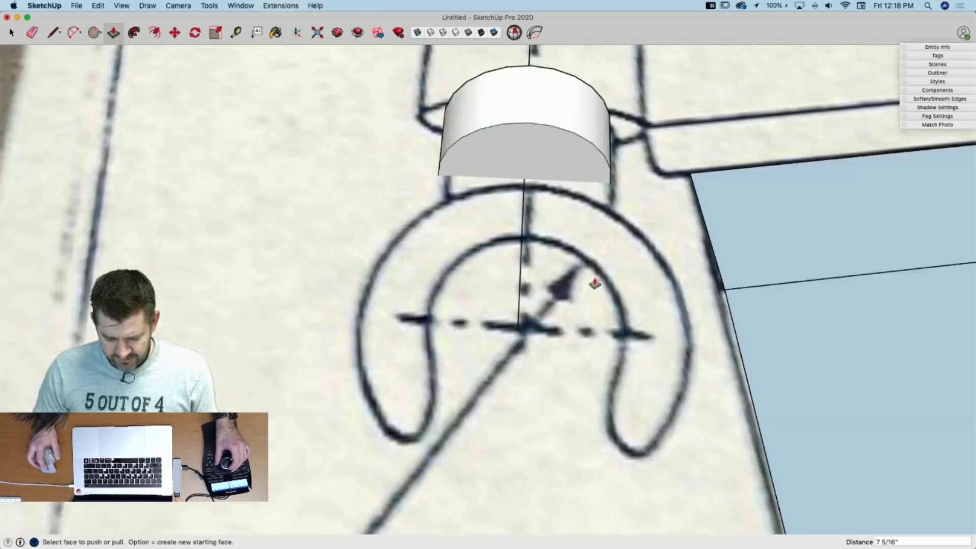
Step: Draw concentric circles on the hand centre with radii of about 1' 4 13/16" and 10 7/16", turning on X-ray to trace the inner one
key("c")
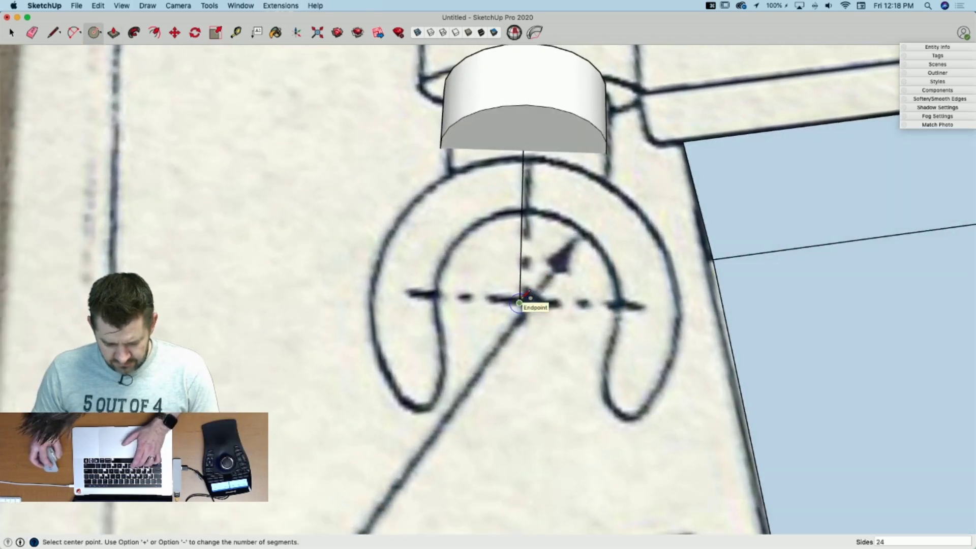
left_click(519, 303)
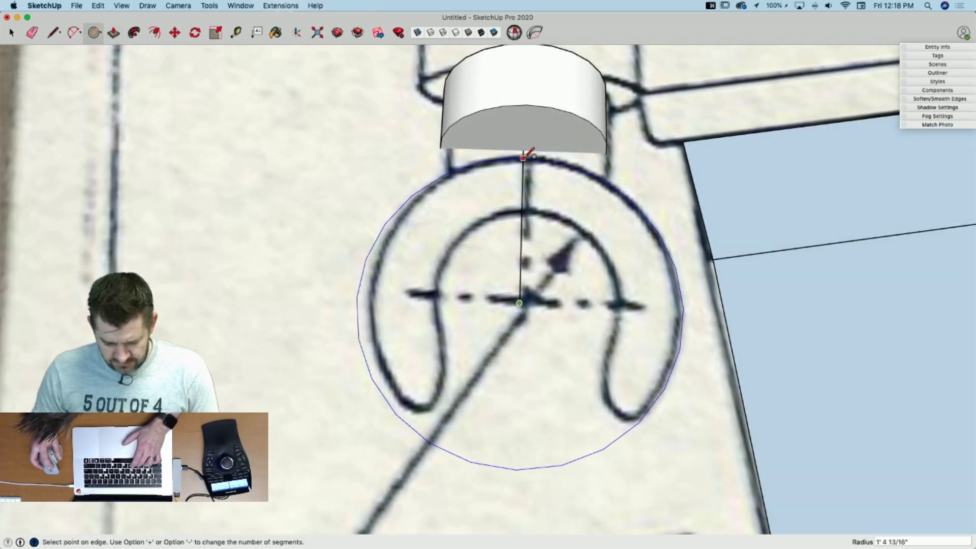
left_click(523, 158)
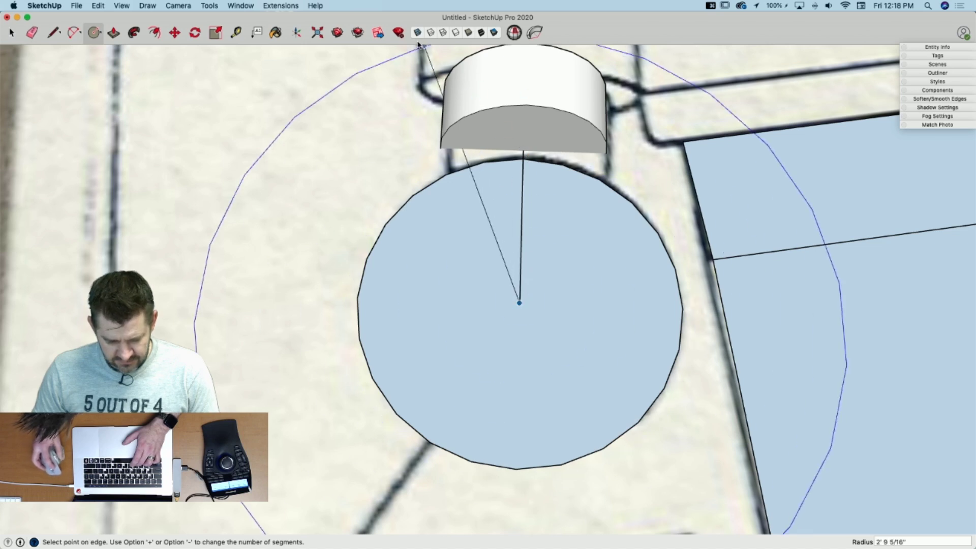
key("alt+x")
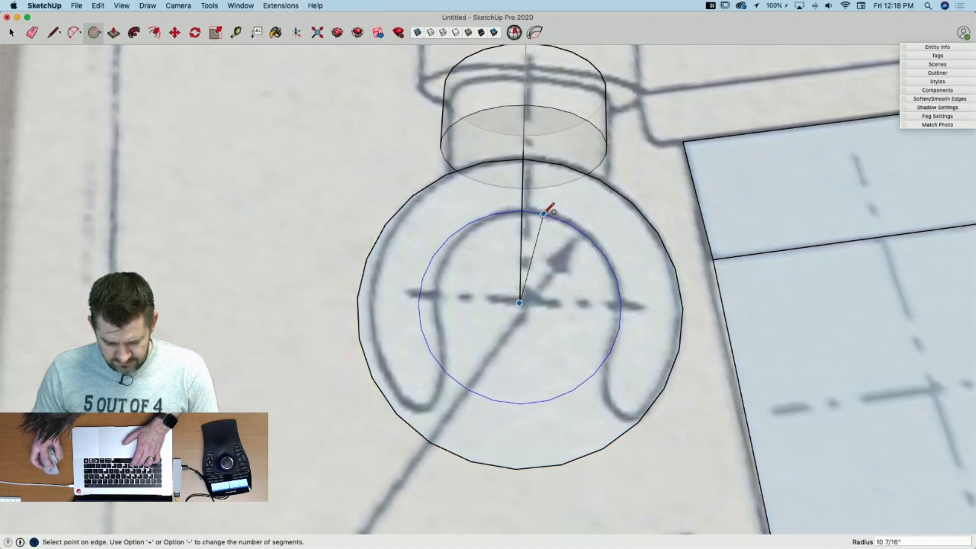
left_click(543, 213)
Step: Draw an arc of about 3 1/8" radius between the inner and outer circles to round the tip of the hand's outer prong
key("a")
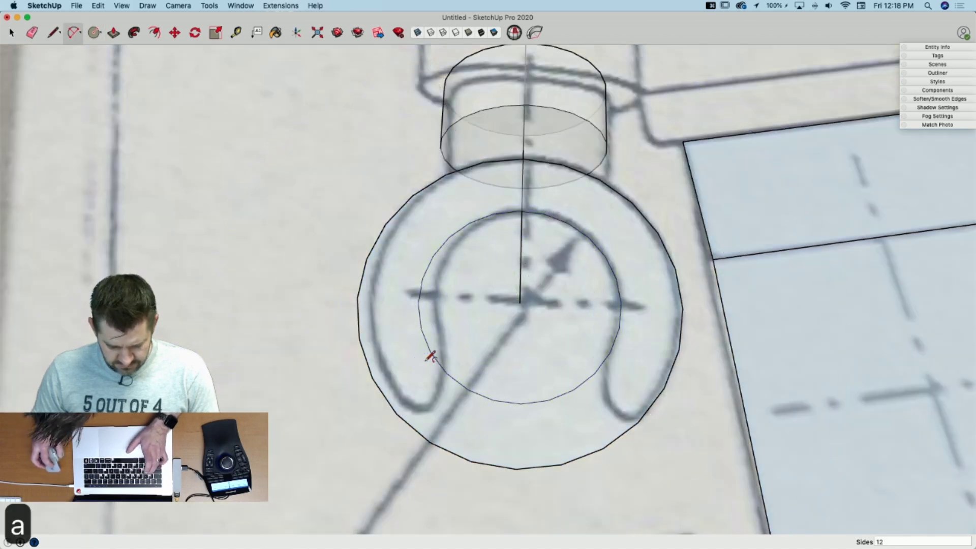
left_click(438, 363)
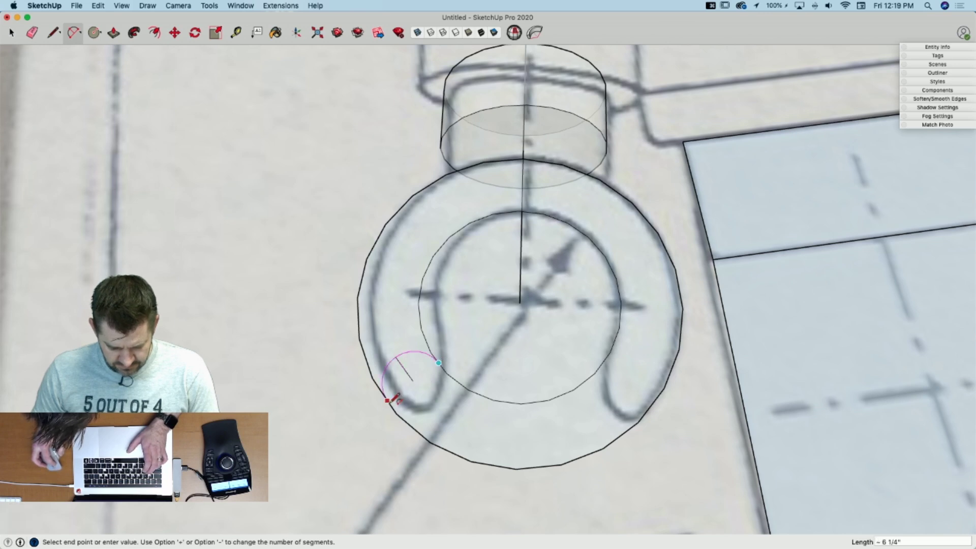
left_click(387, 398)
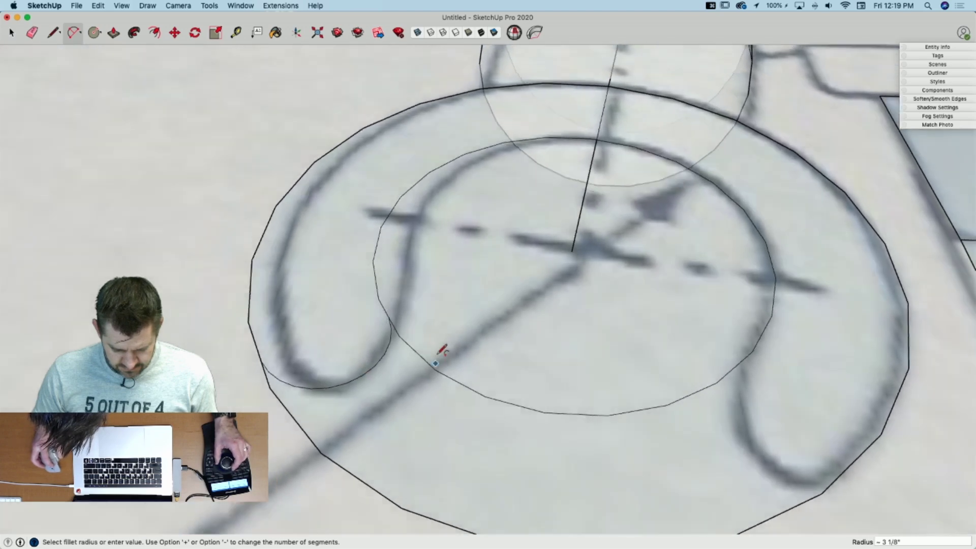
left_click(432, 347)
key("l")
left_click(402, 358)
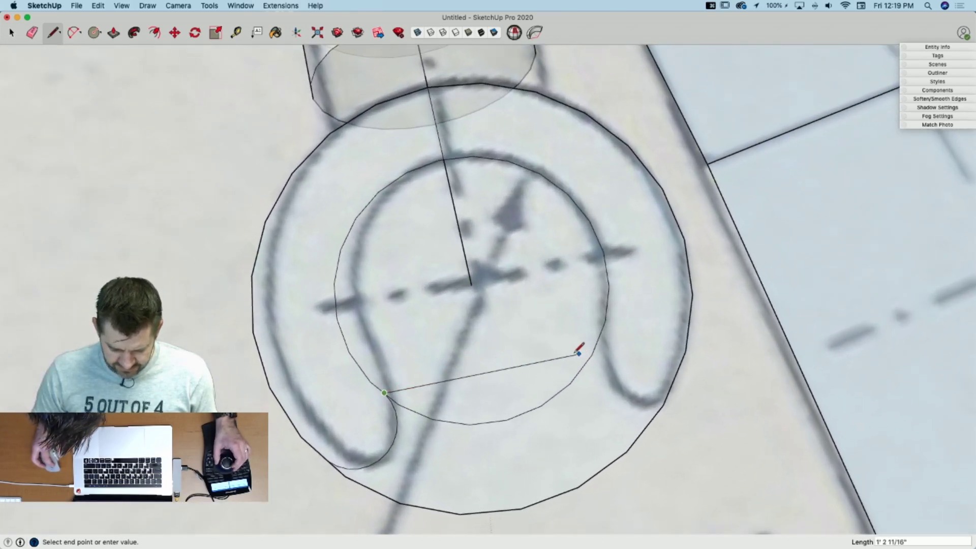
key("Escape")
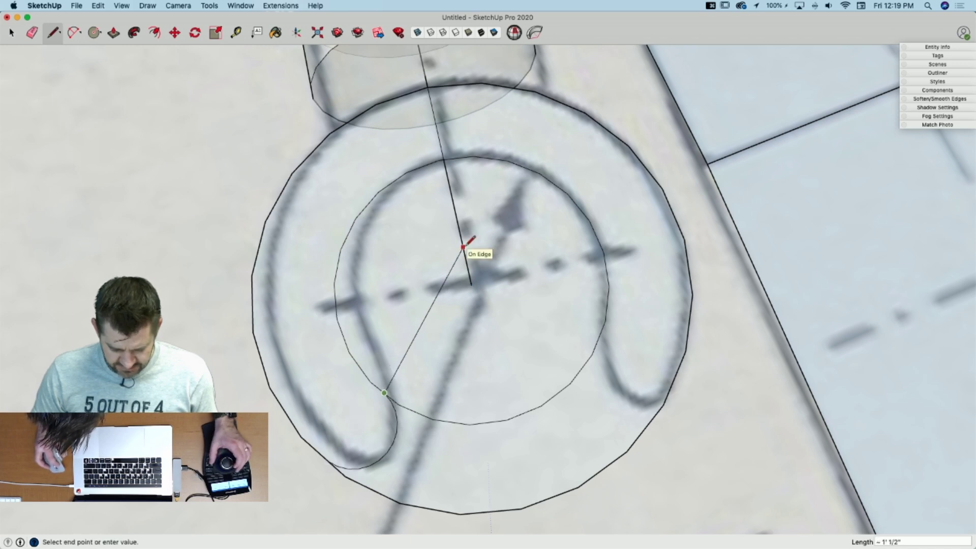
key("Down")
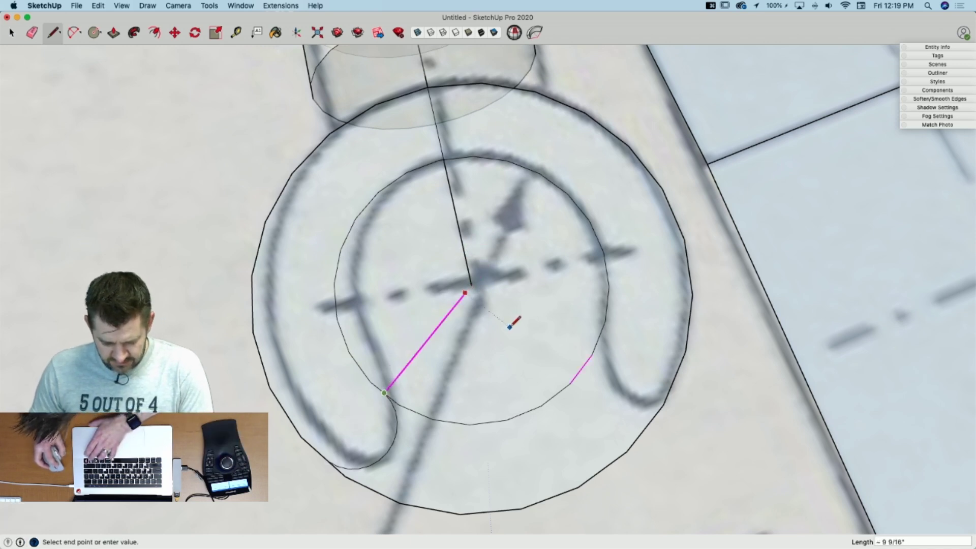
key("Down")
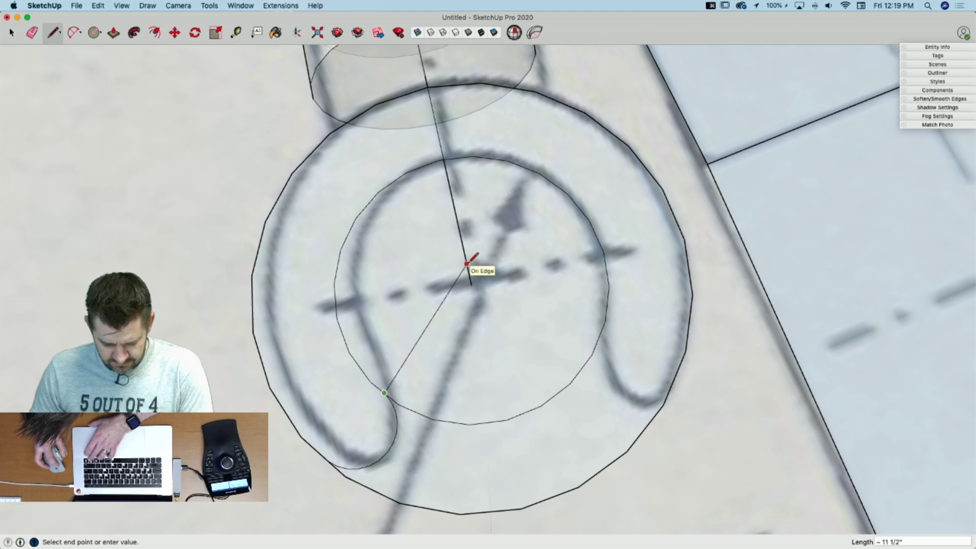
key("Escape")
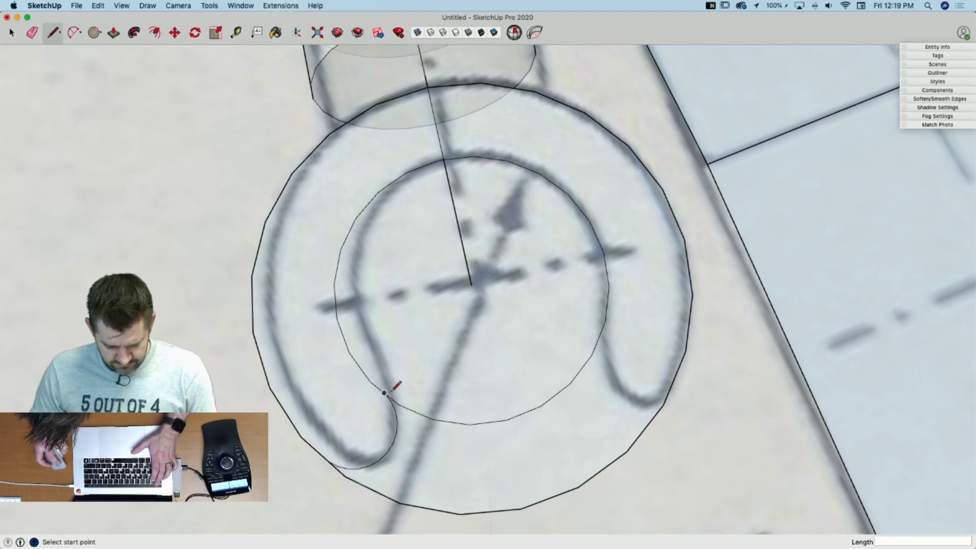
Step: Draw a line perpendicular to the arm's centre line from the finished arc's inner end to just past the opposite side of the inner circle
scroll(384, 393, "up", 5)
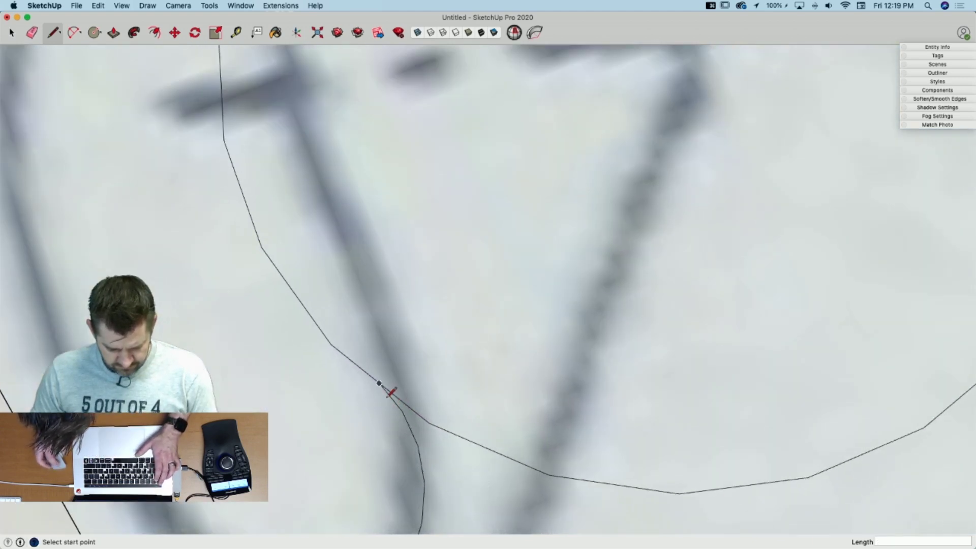
left_click(379, 383)
scroll(357, 491, "down", 3)
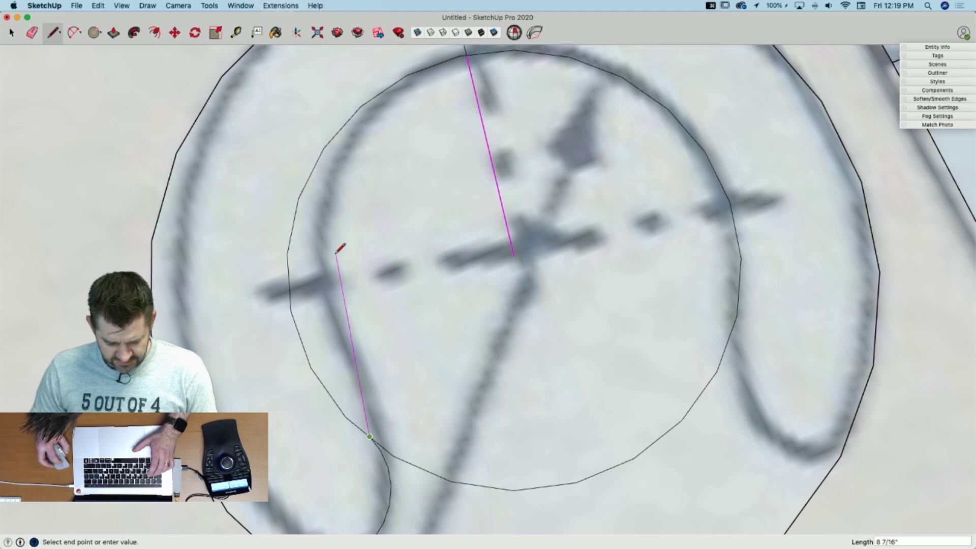
key("shift")
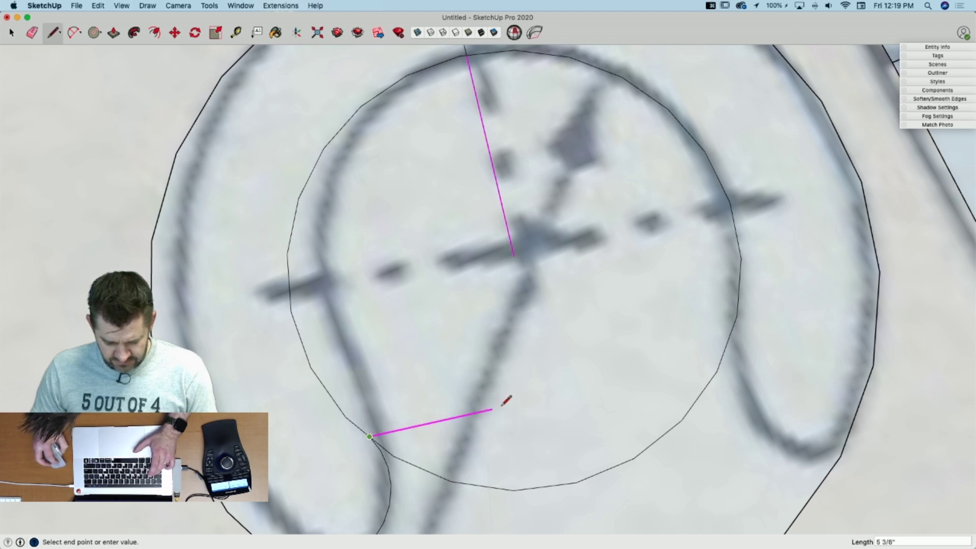
left_click(767, 349)
Step: Draw a half-circle arc with a bulge of about 3 1/8" from the line's inner-circle crossing to the outer circle, rounding the other prong tip
key("a")
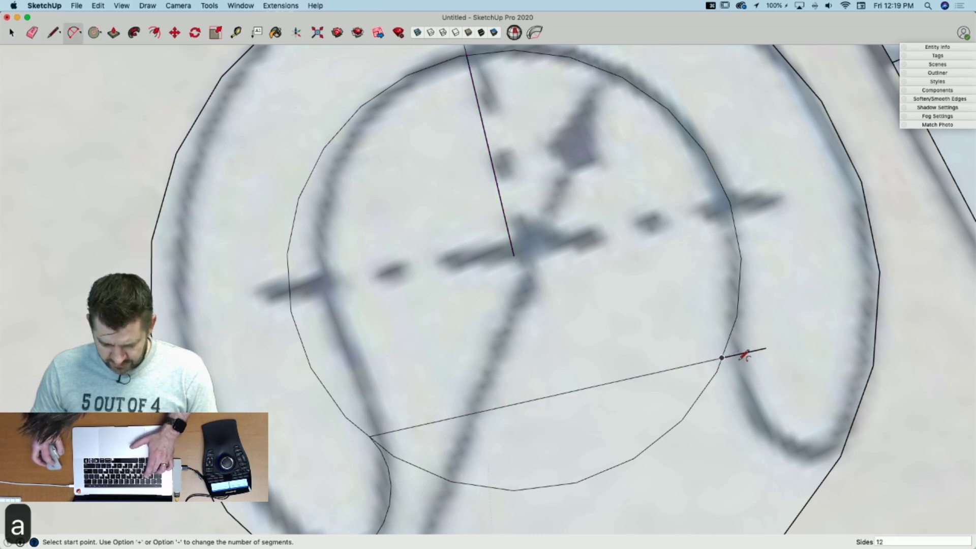
left_click(723, 358)
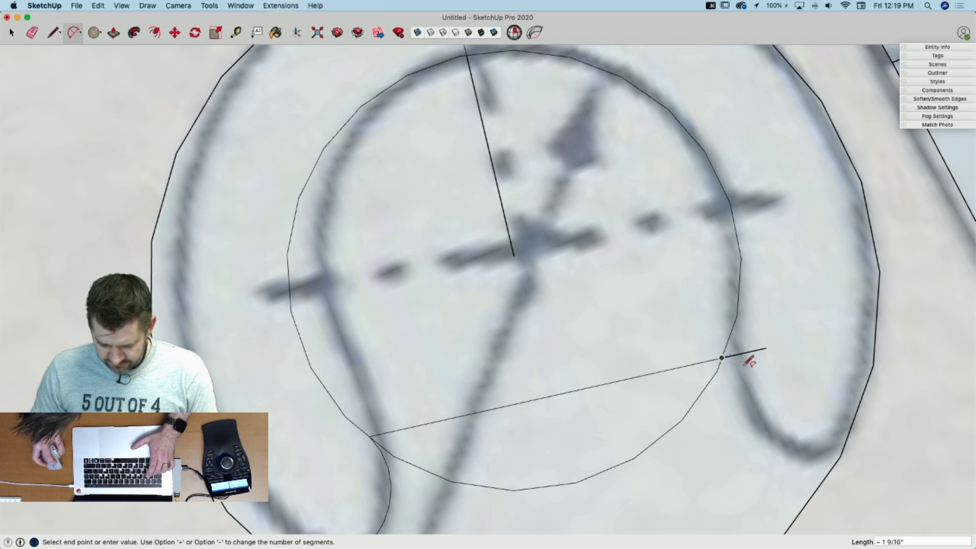
left_click(854, 419)
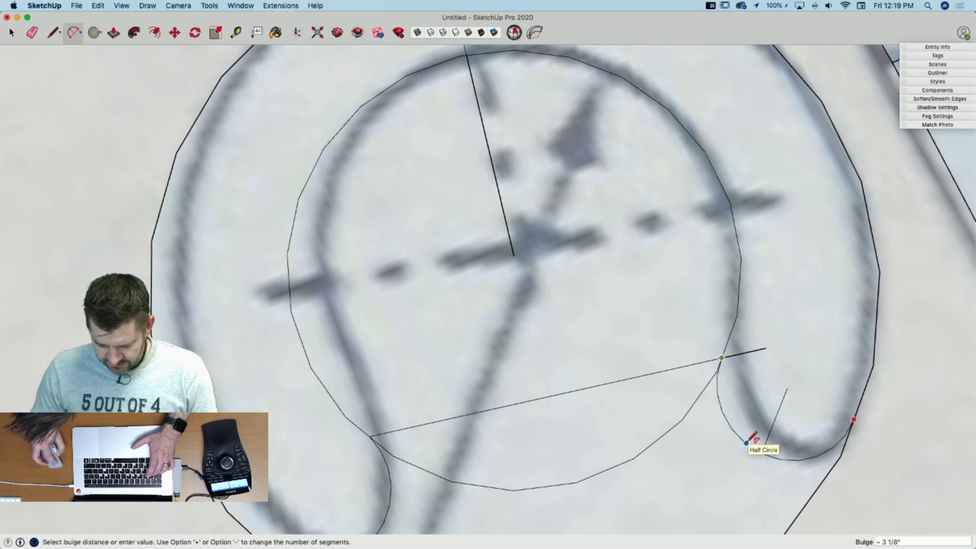
left_click(753, 438)
key("e")
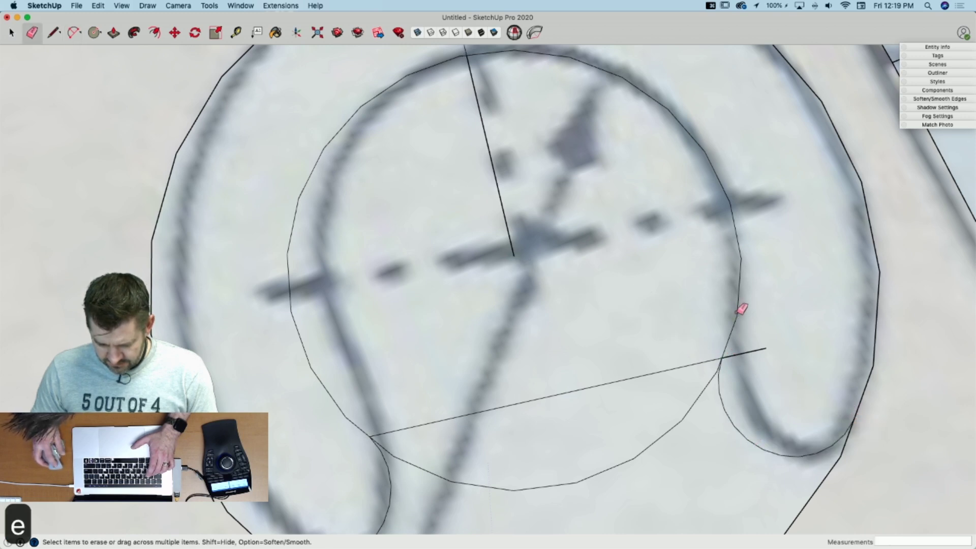
Step: Erase the leftover construction lines and circle segments around the hand, leaving only the clean C-shaped face
mouse_move(746, 352)
left_mouse_down()
mouse_move(693, 362)
mouse_move(688, 406)
mouse_move(693, 392)
left_mouse_up()
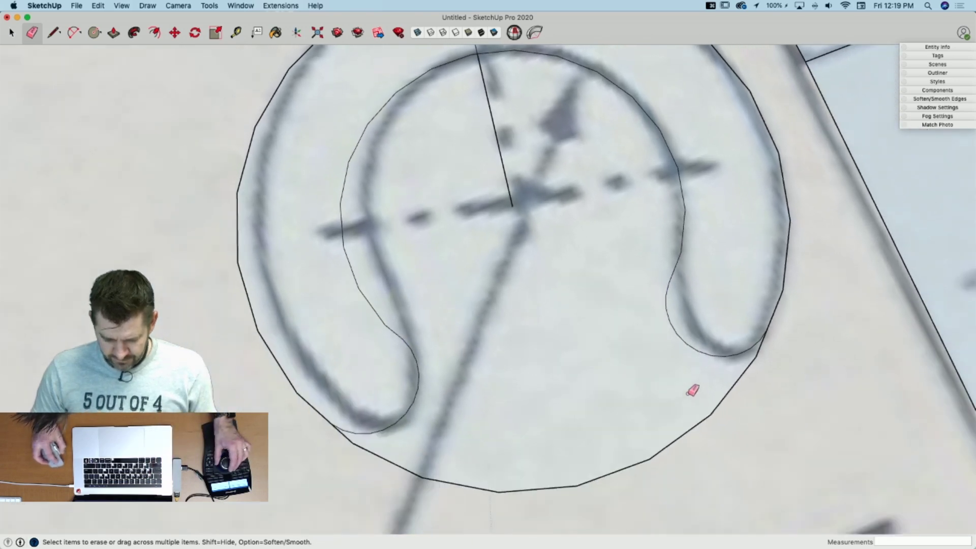
left_click(534, 478)
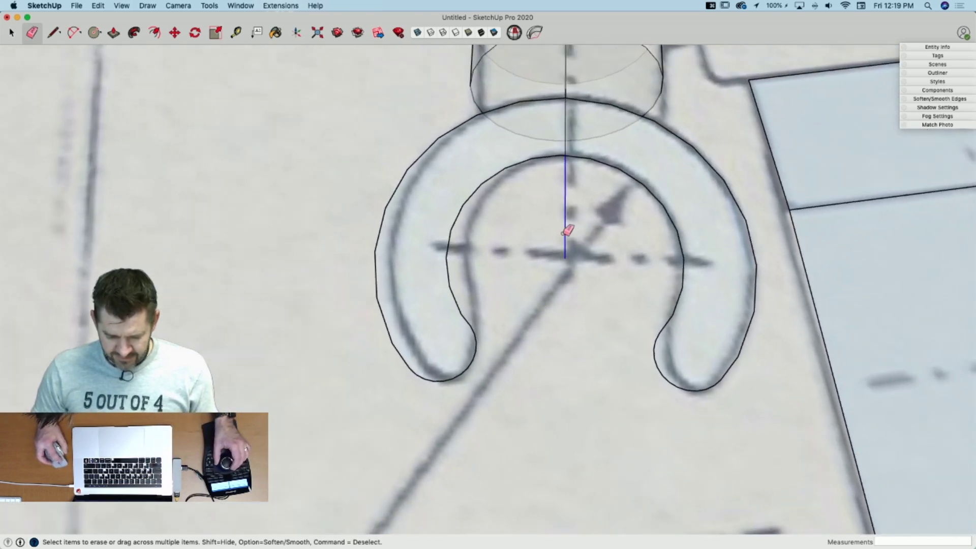
key("p")
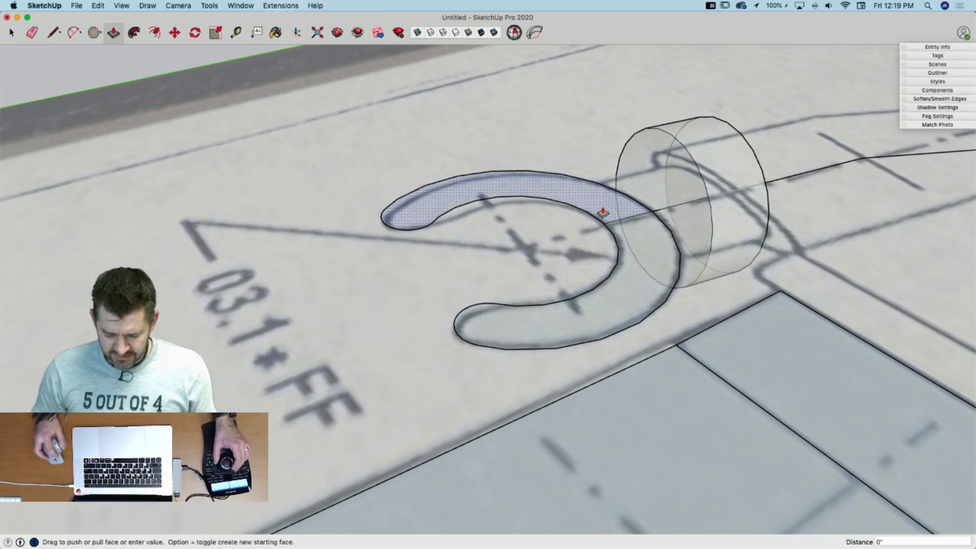
key("Escape")
key("e")
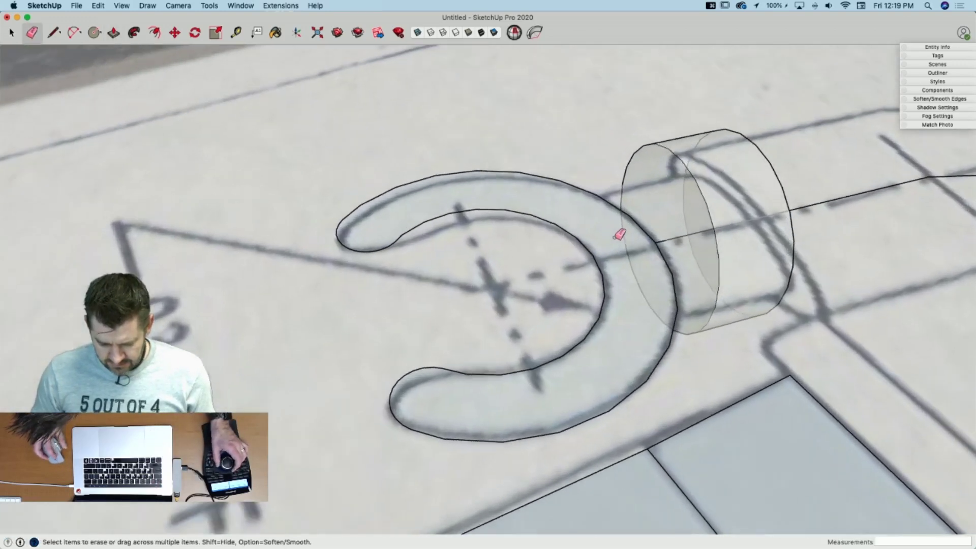
Step: Extrude the C-shaped hand about 9 3/16" to match the wrist cylinder, and push the wrist's end face about 4" into the hand
key("p")
left_click(615, 239)
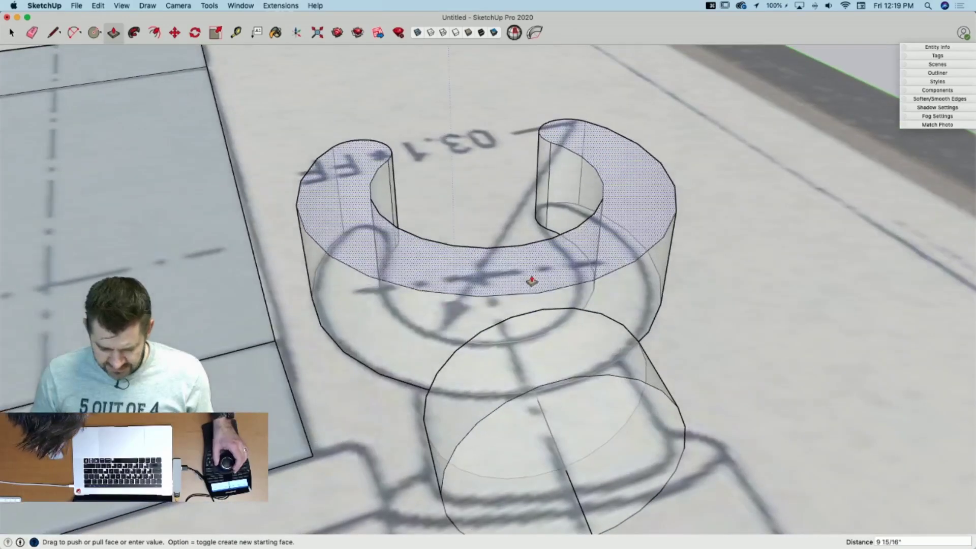
left_click(543, 311)
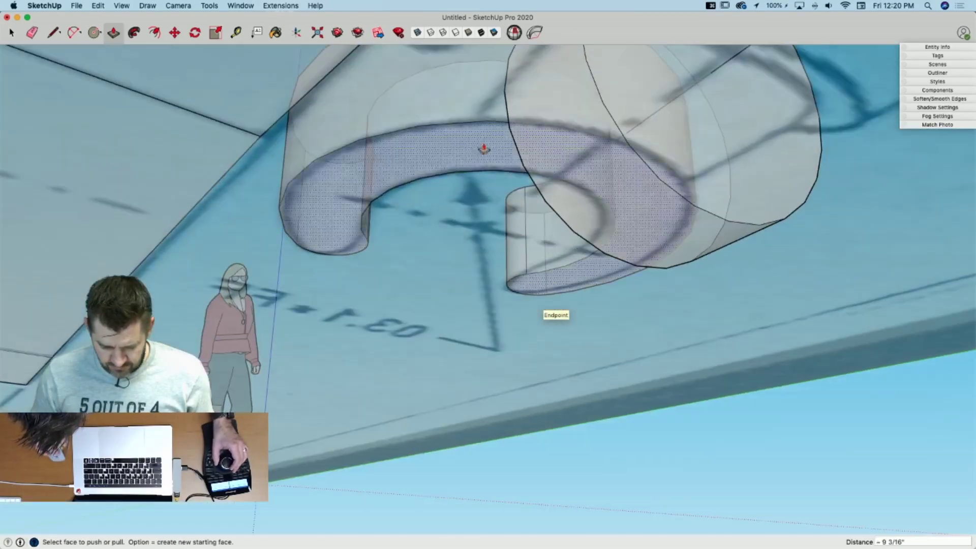
left_click(484, 148)
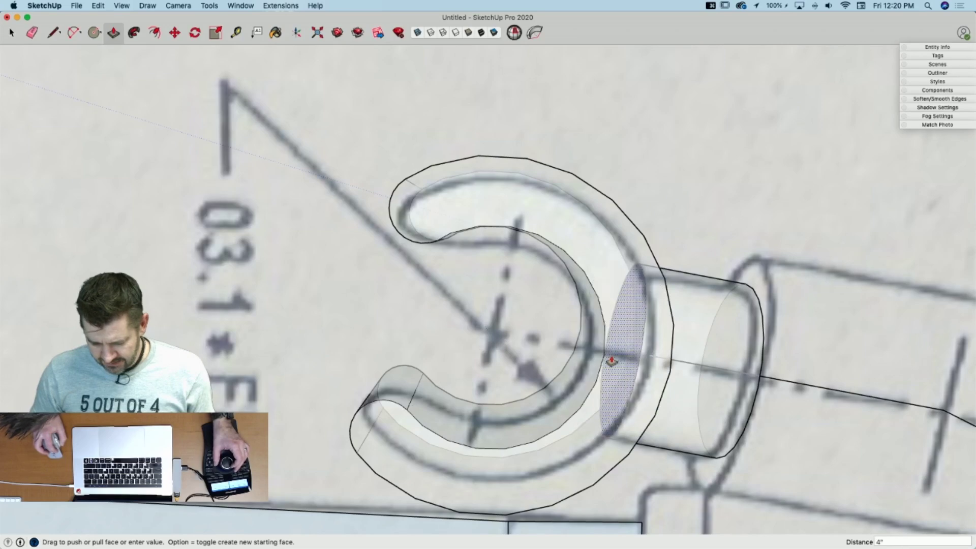
left_click(609, 361)
Step: Offset the curved edge of the wrist's arm-side end face outward by about 3 3/16" to match the sleeve opening
key("space")
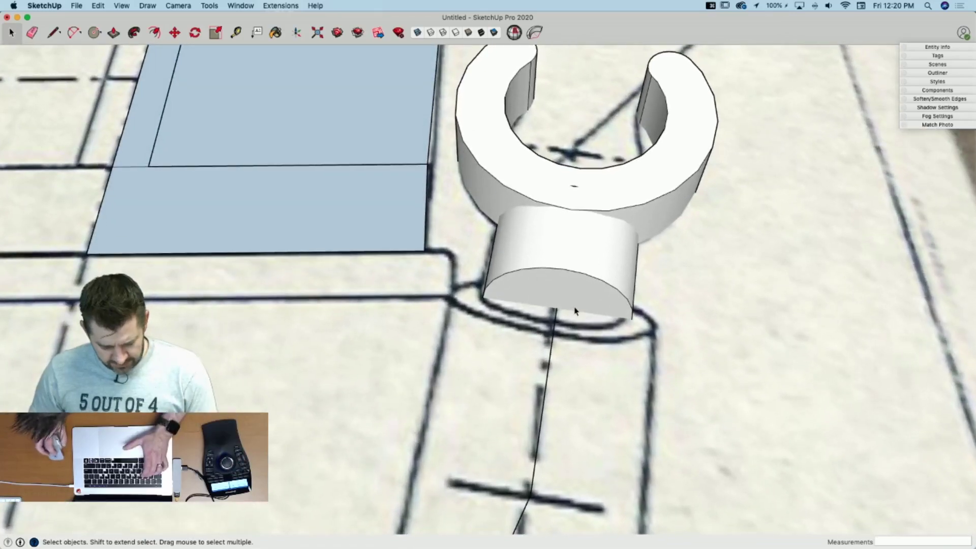
key("f")
left_click(588, 275)
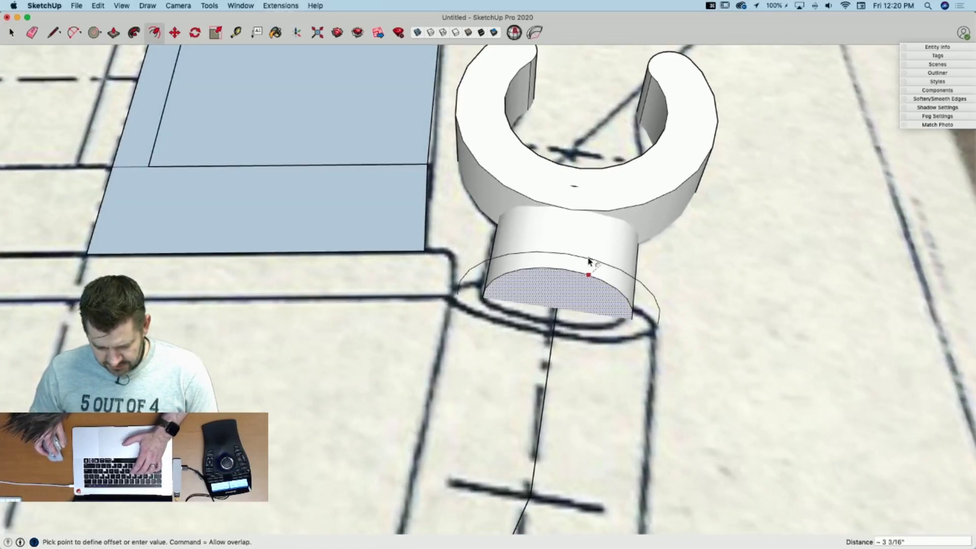
left_click(588, 261)
key("space")
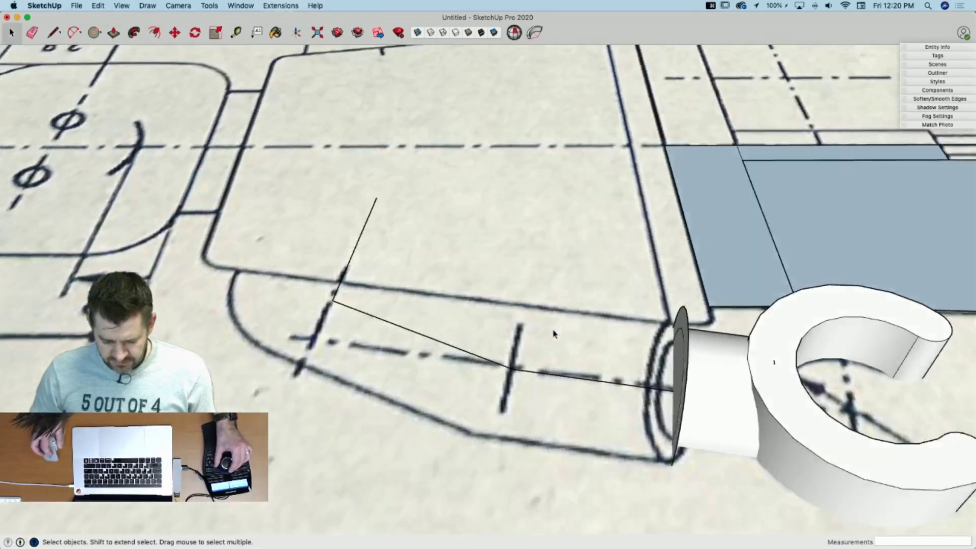
Step: Trace the arm's centre path in the side view with two line segments from the shoulder centre through the elbow to past the wrist
scroll(534, 320, "down", 5)
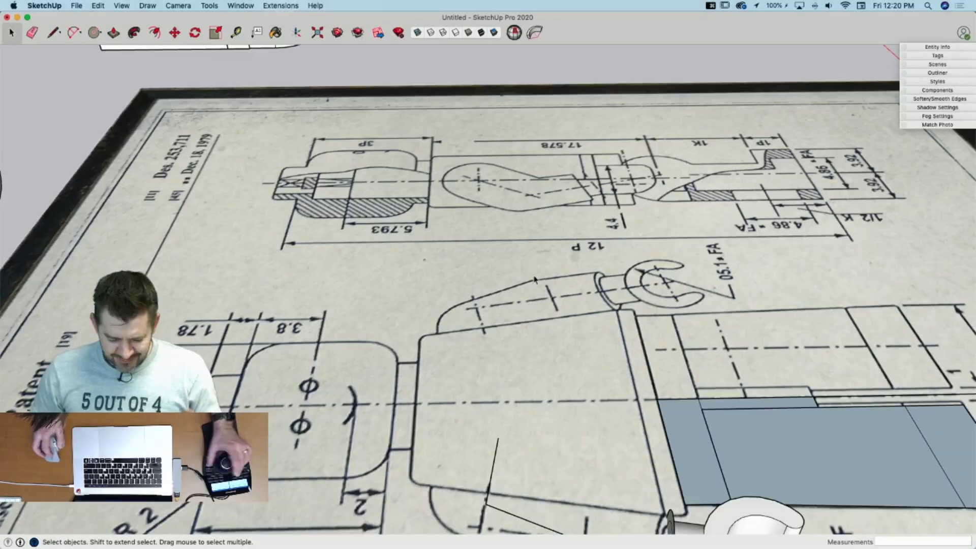
key("l")
scroll(497, 218, "up", 10)
scroll(487, 184, "up", 5)
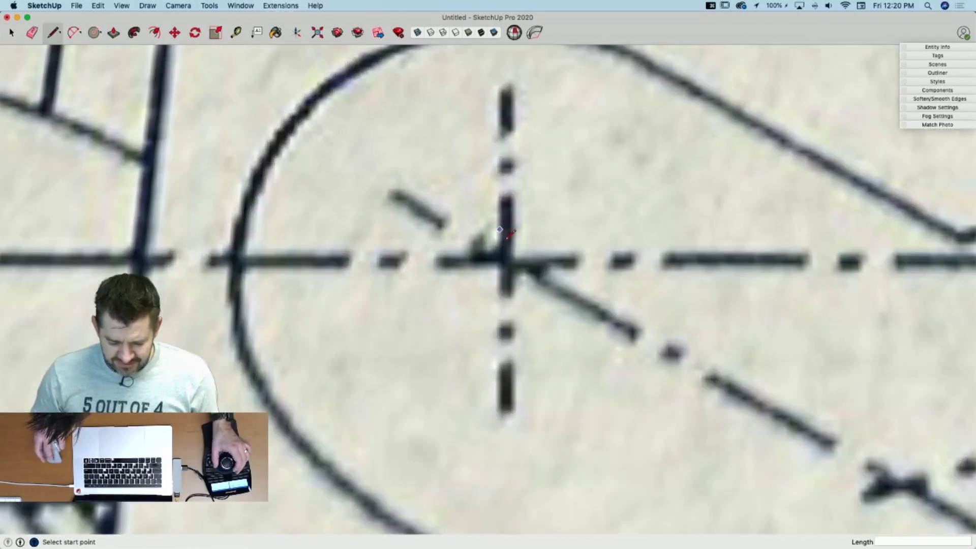
left_click(507, 261)
scroll(507, 260, "down", 4)
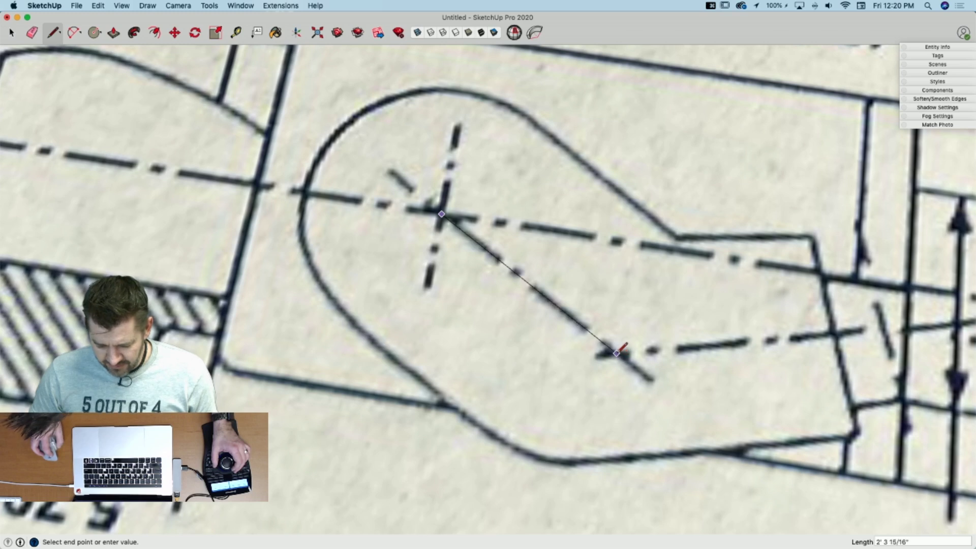
left_click(921, 323)
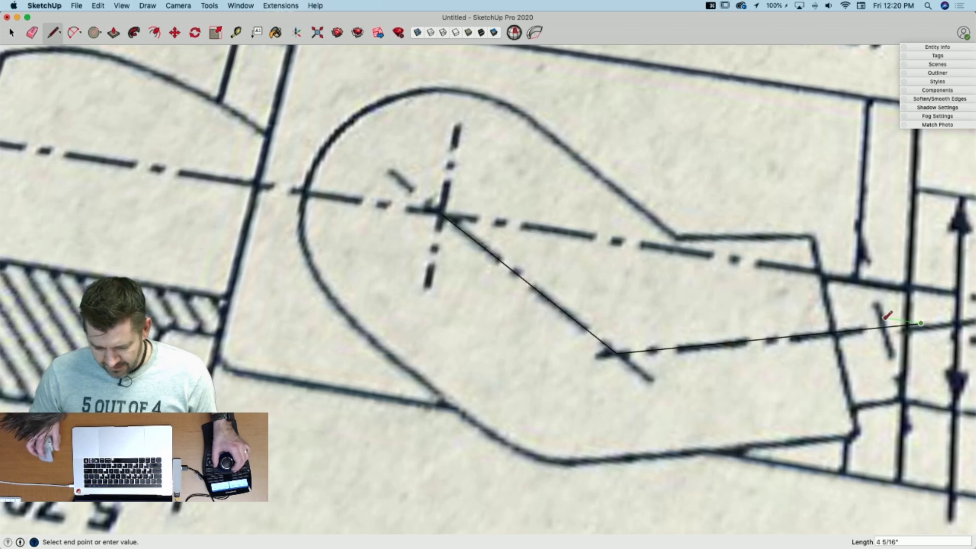
key("space")
Step: Group the two side-view centre-path lines
scroll(587, 304, "down", 5)
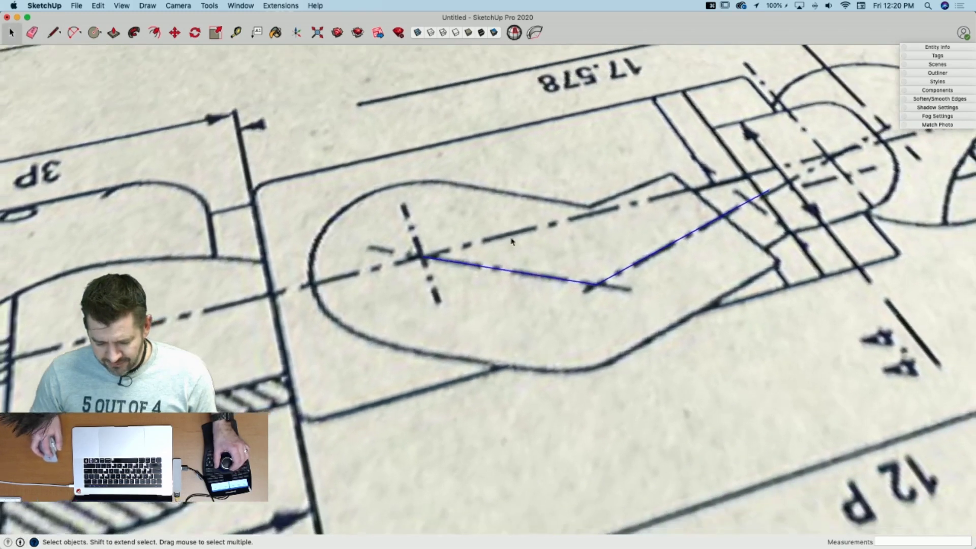
mouse_move(654, 268)
middle_mouse_down()
mouse_move(651, 248)
mouse_move(627, 229)
middle_mouse_up()
scroll(406, 197, "up", 3)
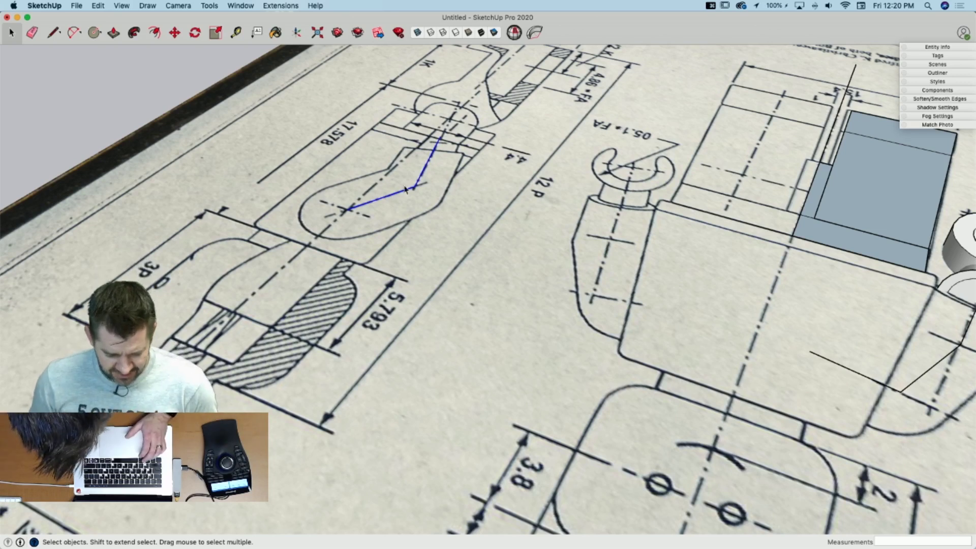
right_click(416, 186)
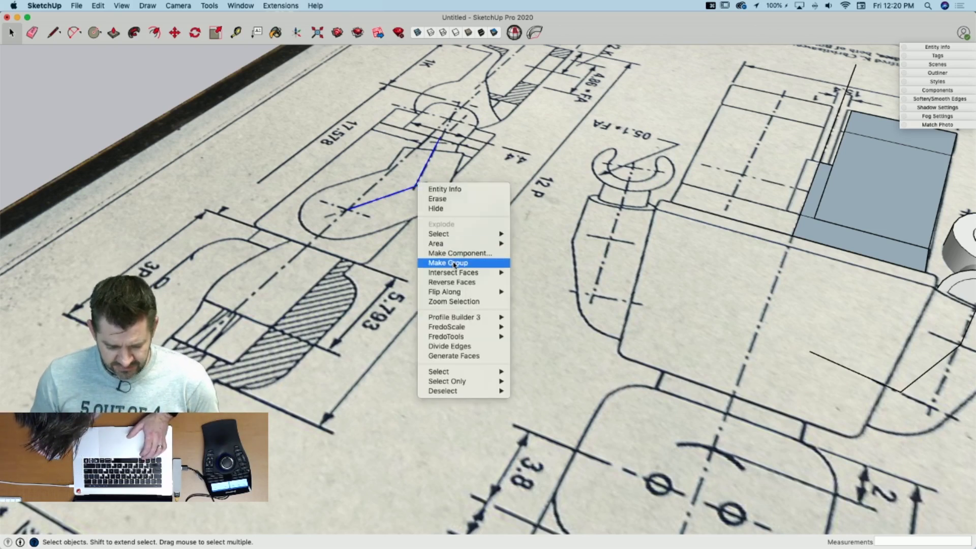
left_click(450, 262)
Step: Move the grouped side-view path onto the front-view arm, placing its elbow point on the elbow of the existing centre path
key("m")
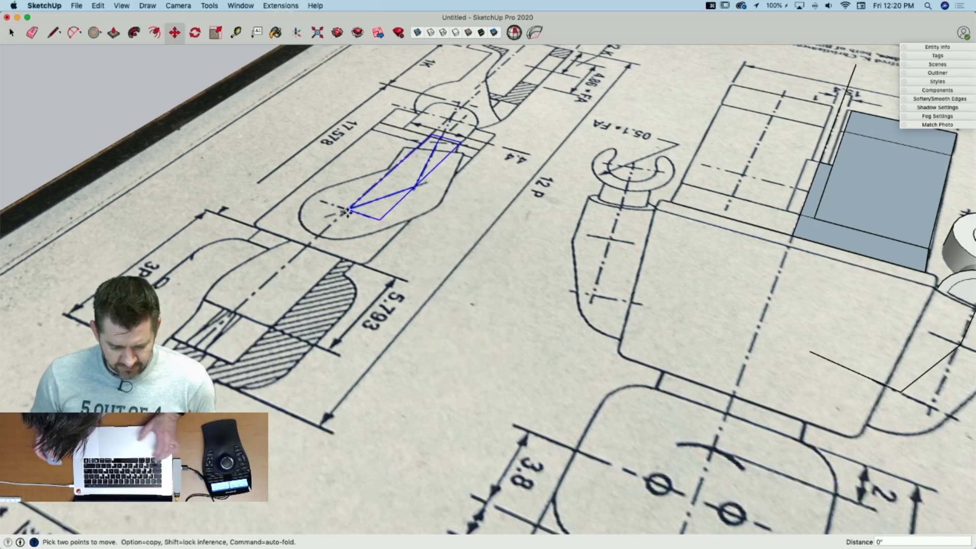
left_click(348, 210)
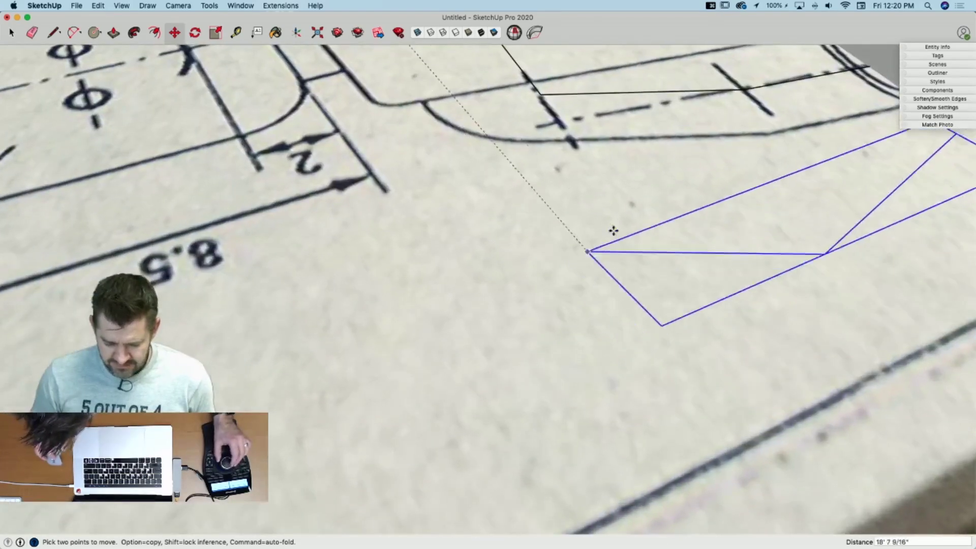
middle_click_drag(613, 231, 585, 359)
middle_click_drag(543, 325, 772, 382)
left_click(772, 382)
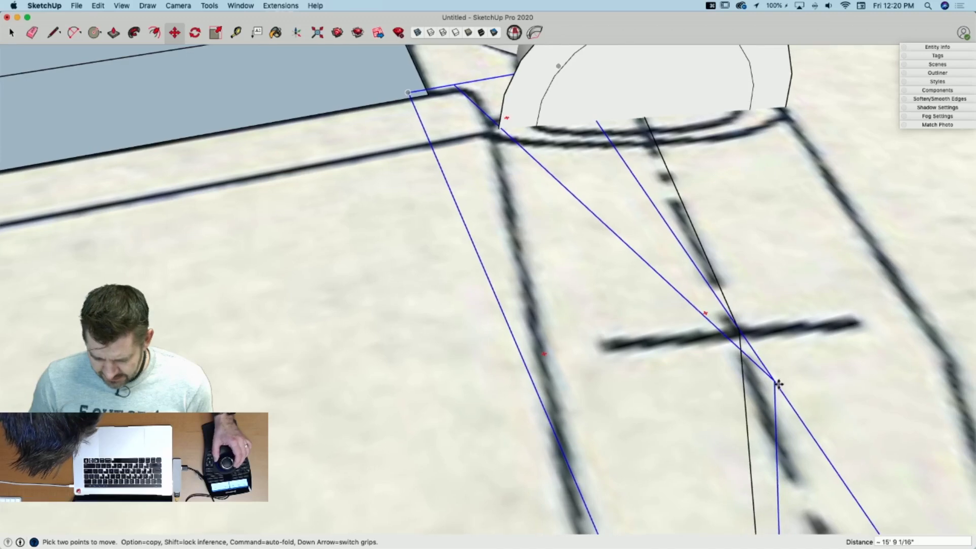
left_click(776, 381)
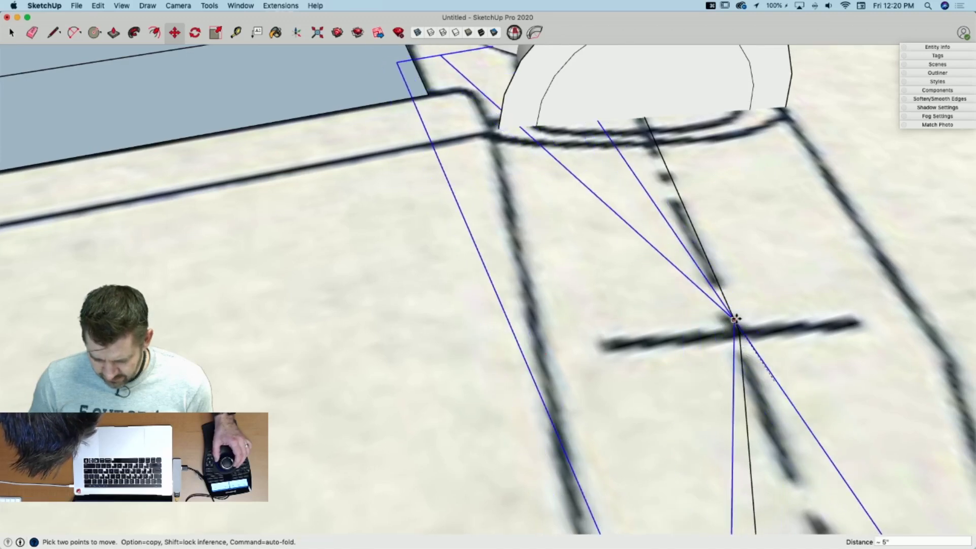
left_click(739, 331)
middle_click_drag(743, 322, 730, 287)
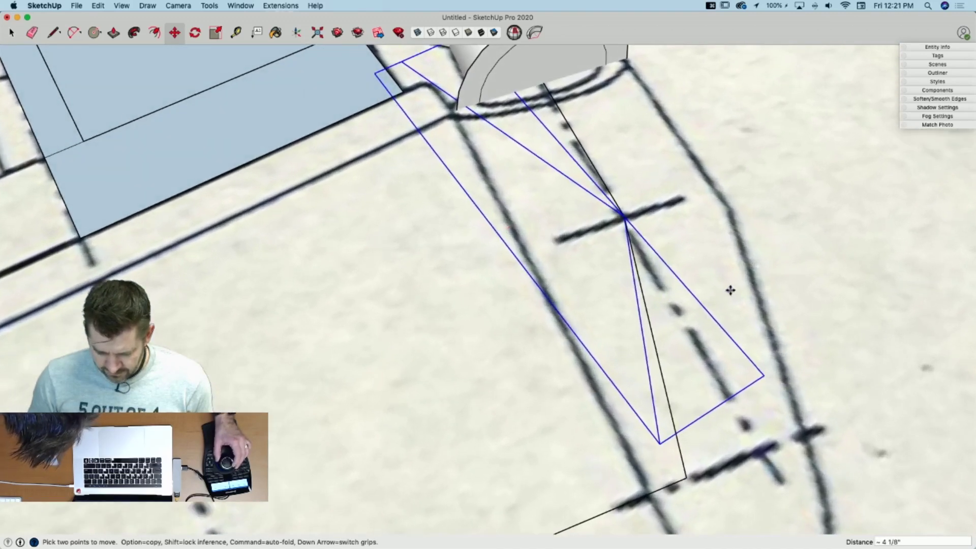
Step: Rotate the grouped path about 3.8 degrees around the elbow to align its upper-arm segment with the front-view path
key("q")
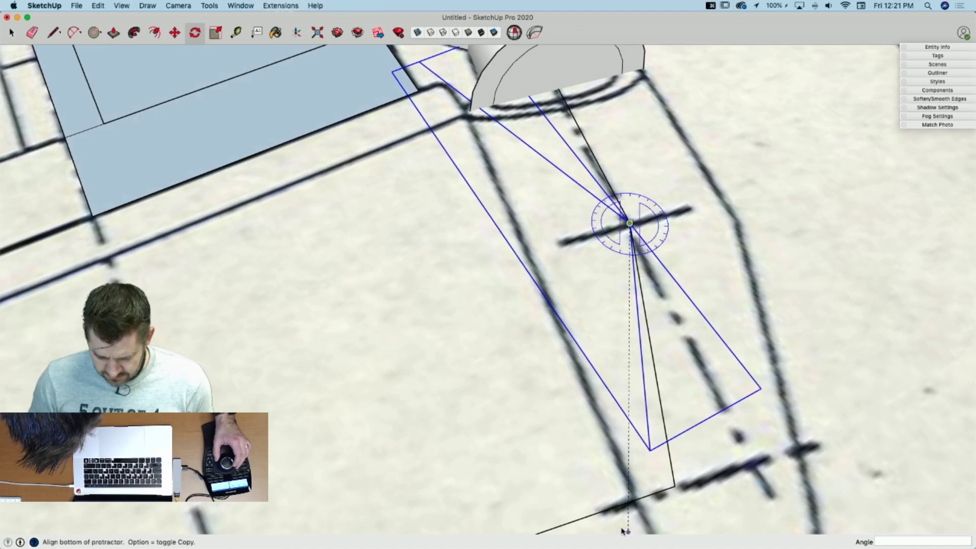
left_click(650, 447)
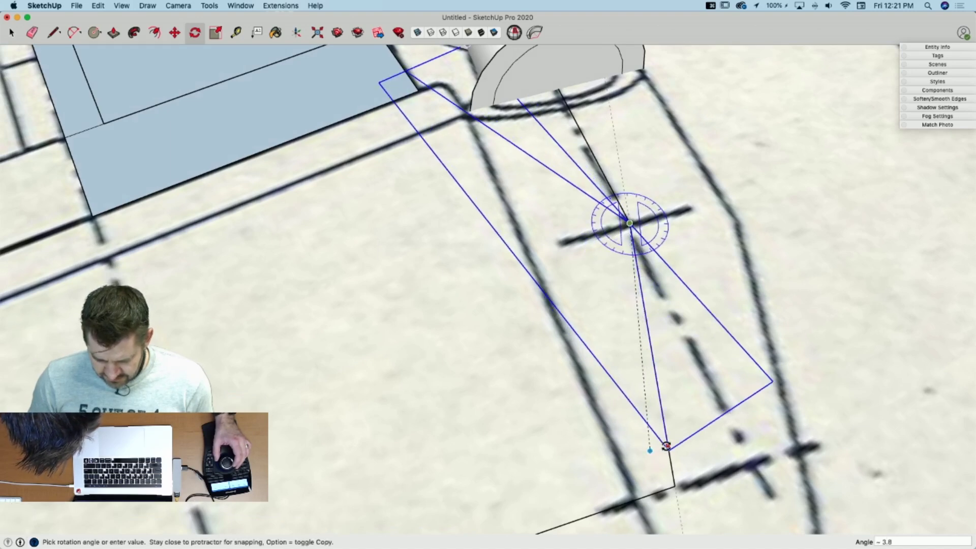
left_click(665, 448)
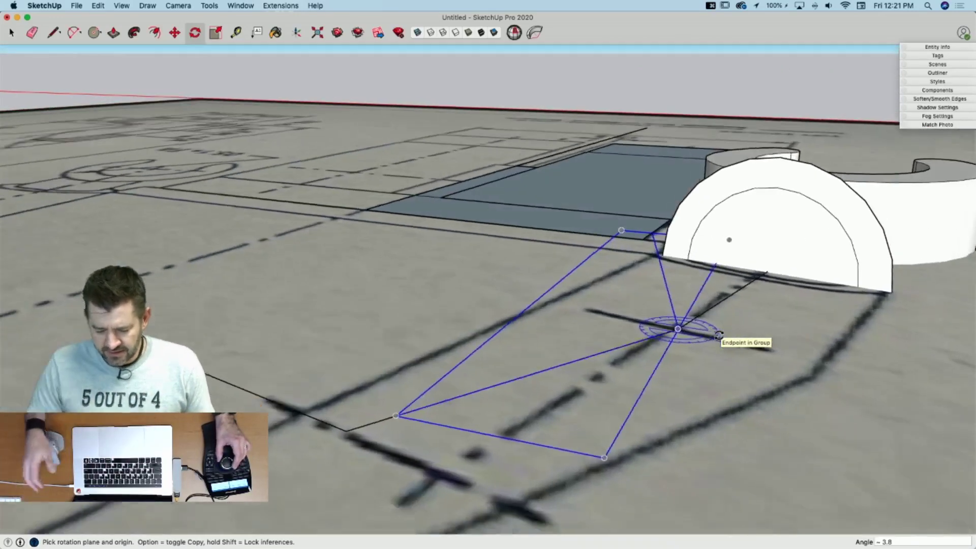
Step: Draw a vertical guide line up from the wrist end of the front-view centre path
key("l")
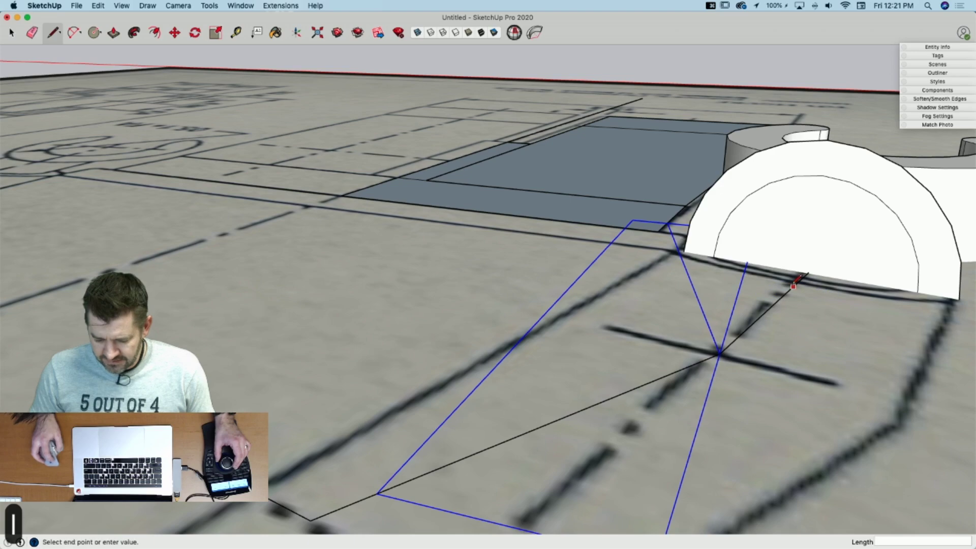
left_click(786, 53)
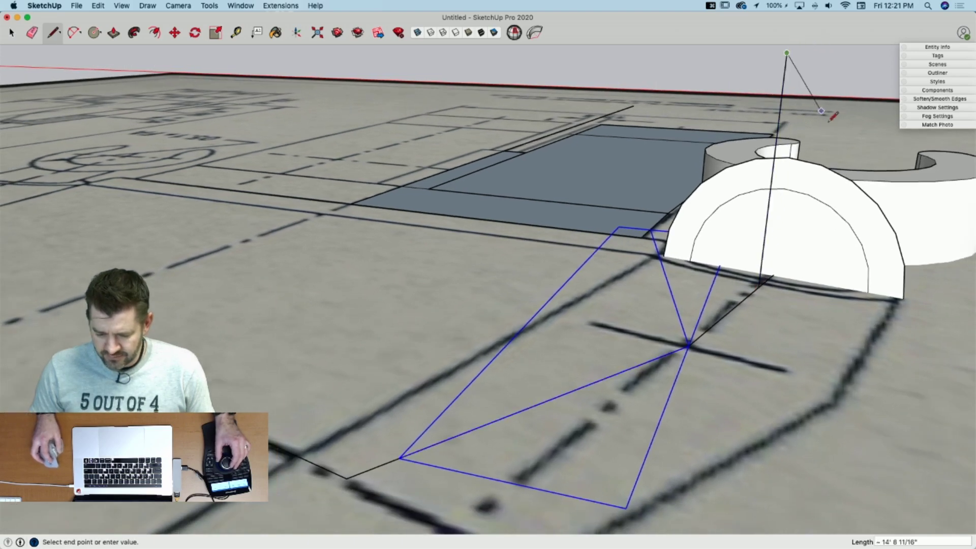
key("space")
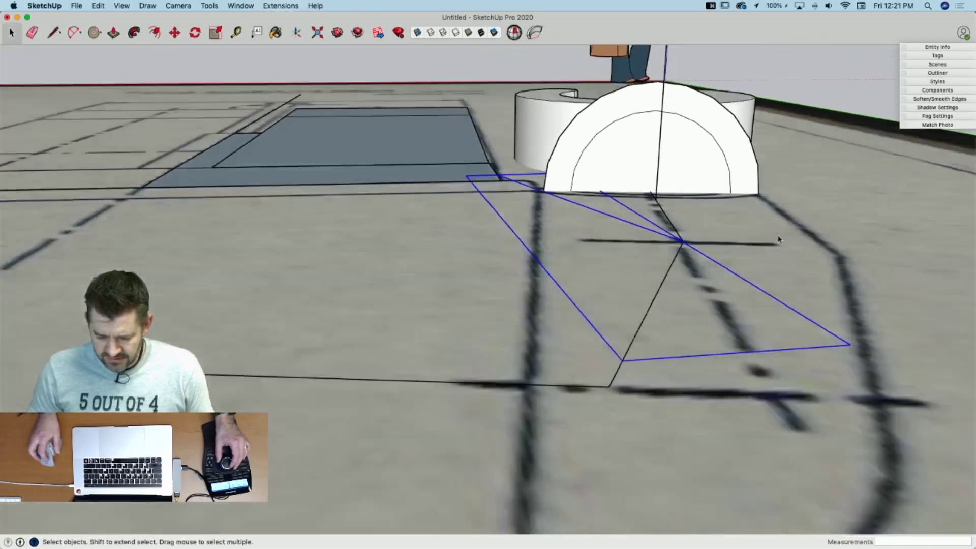
Step: Rotate the grouped path about 77.4 degrees around its upper-arm segment, swinging the forearm up to the vertical guide line
key("q")
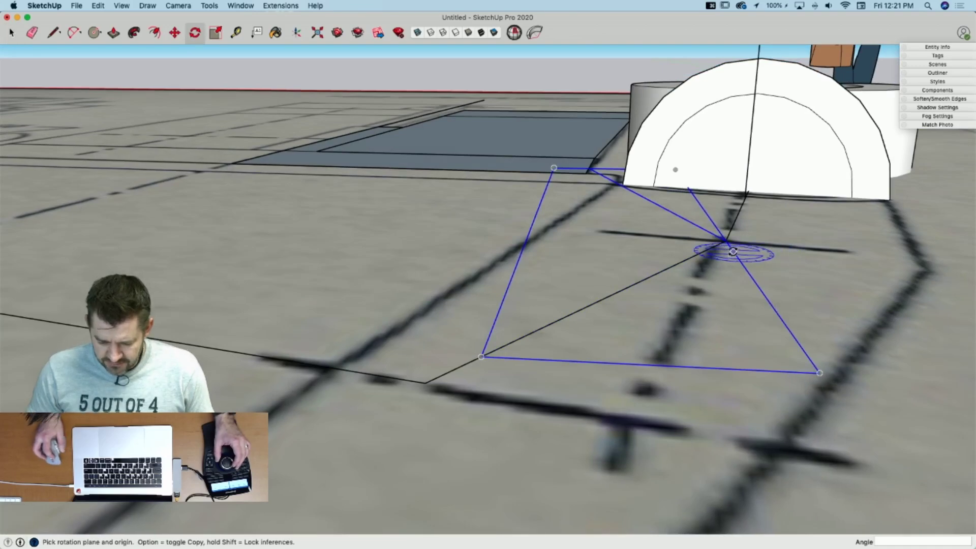
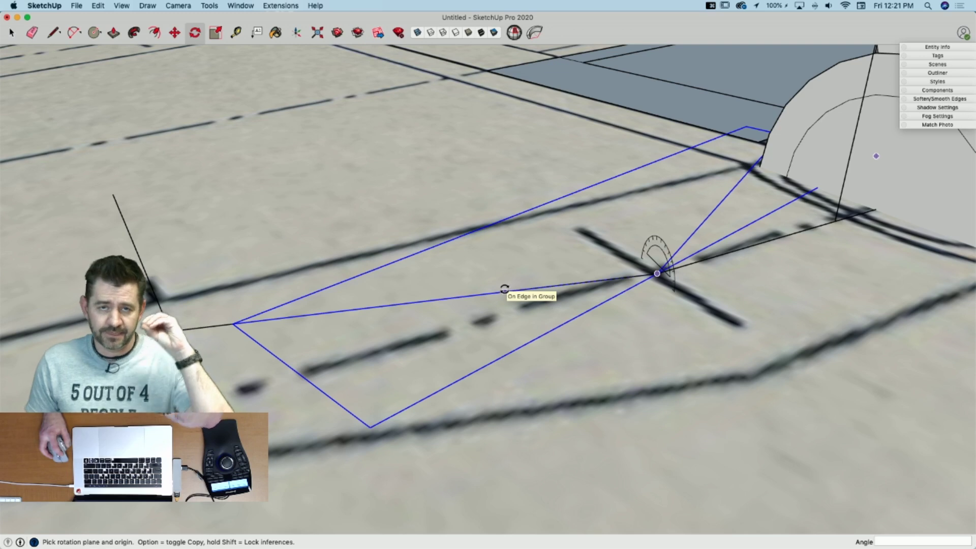
left_click_drag(504, 289, 504, 288)
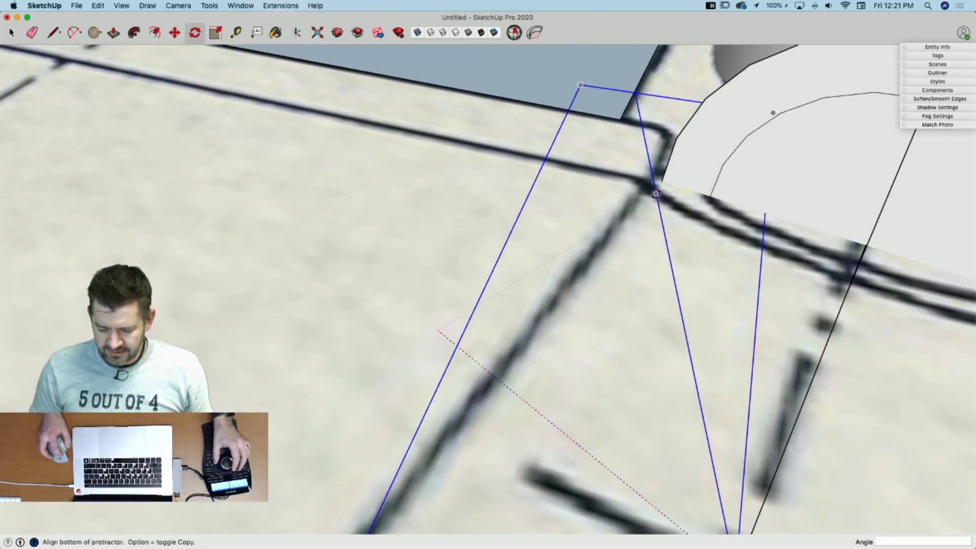
left_click(656, 194)
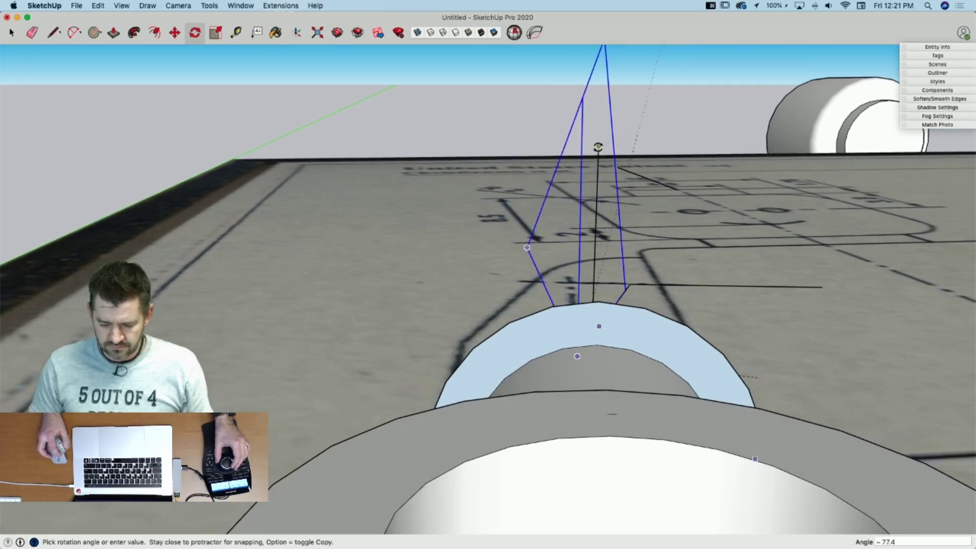
left_click(598, 147)
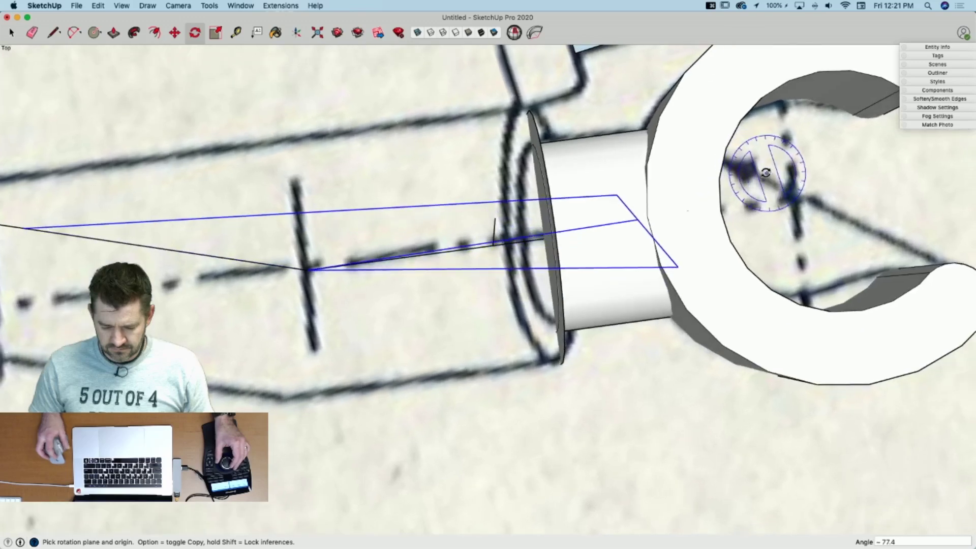
Step: Erase the vertical guide line at the wrist end of the centre path
key("e")
left_click_drag(464, 249, 462, 276)
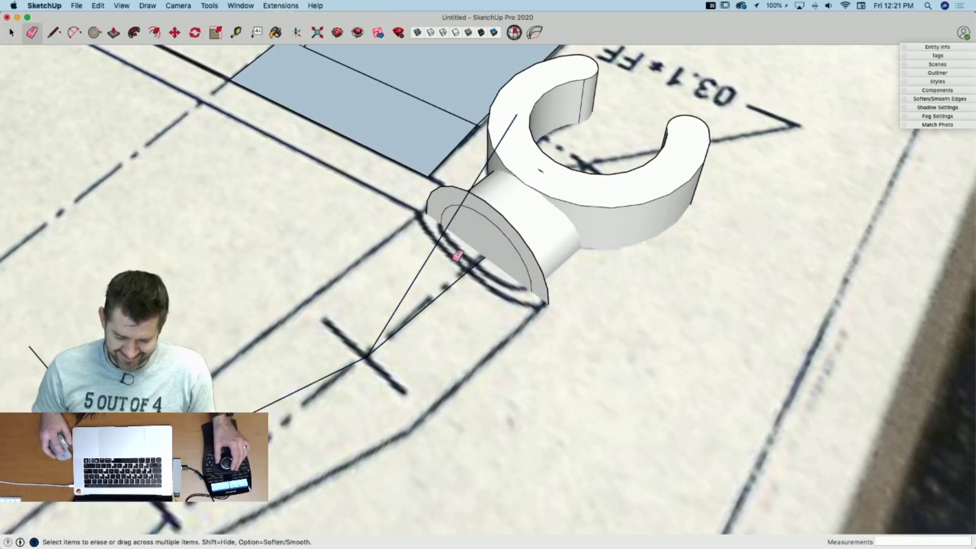
key("space")
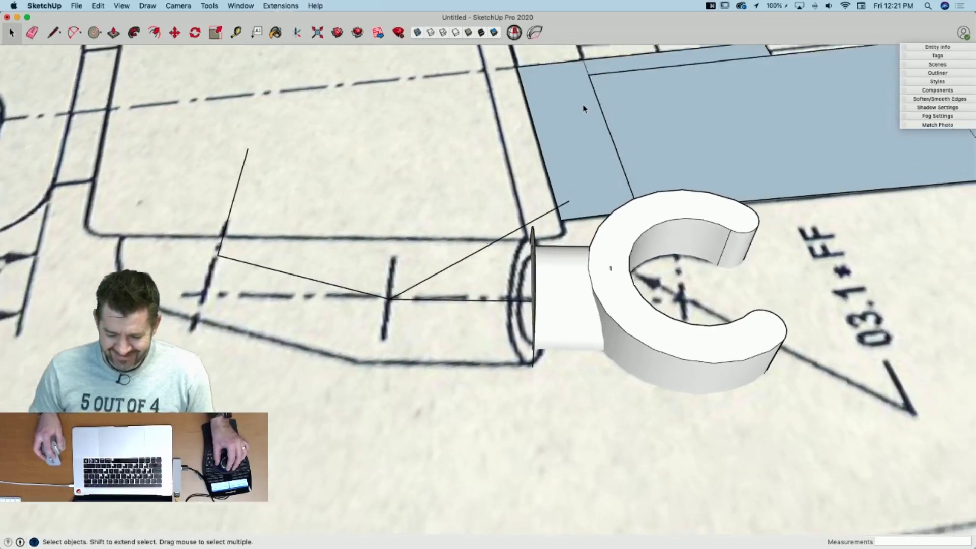
Step: Delete the blue reference faces lying over the drawing beside the hand
left_click(585, 103)
key("BackSpace")
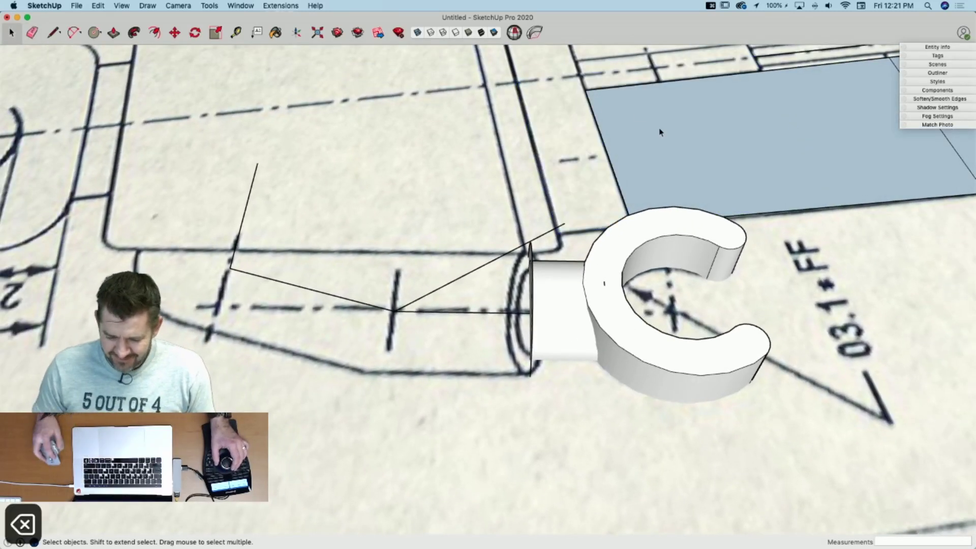
key("BackSpace")
Step: Try to draw a short line near the elbow connecting the grouped path with the front-view centre path
left_click_drag(510, 182, 889, 445)
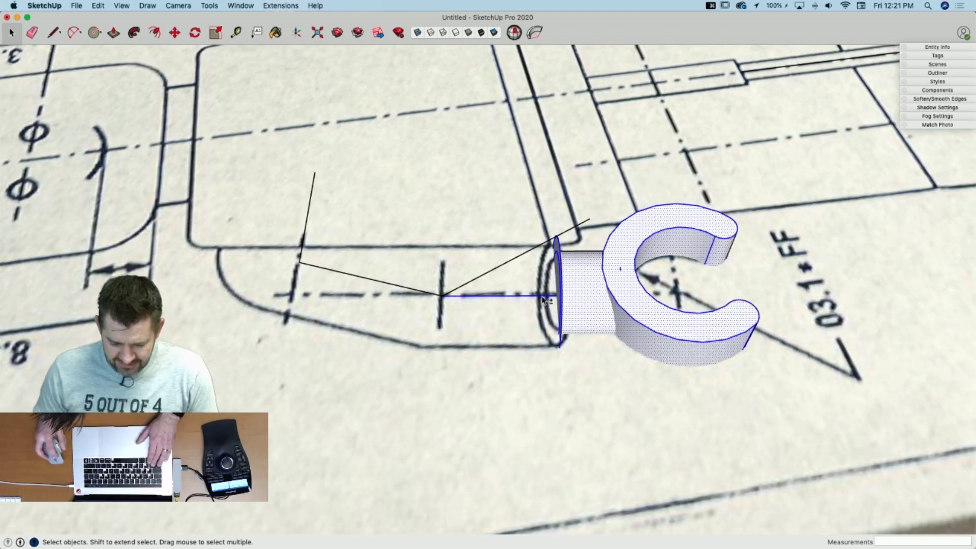
key("q")
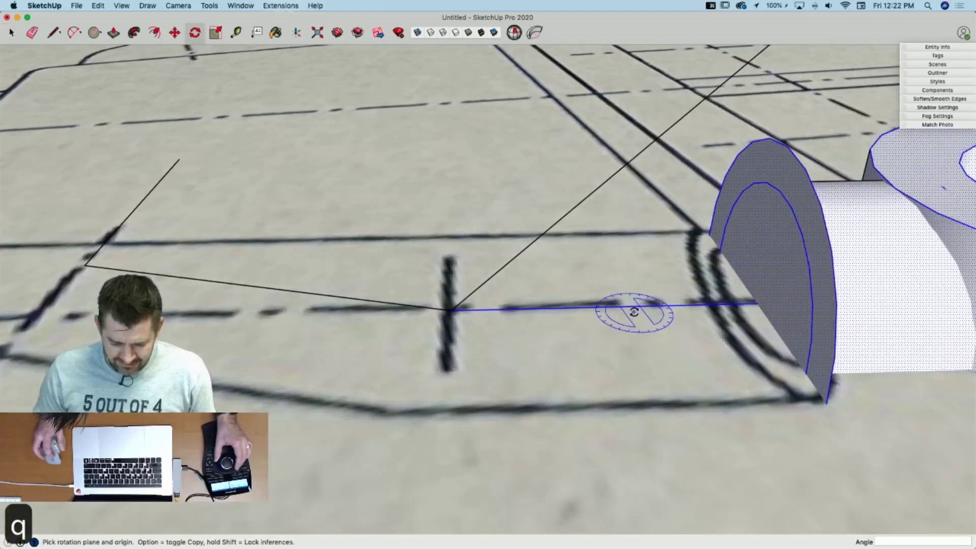
key("l")
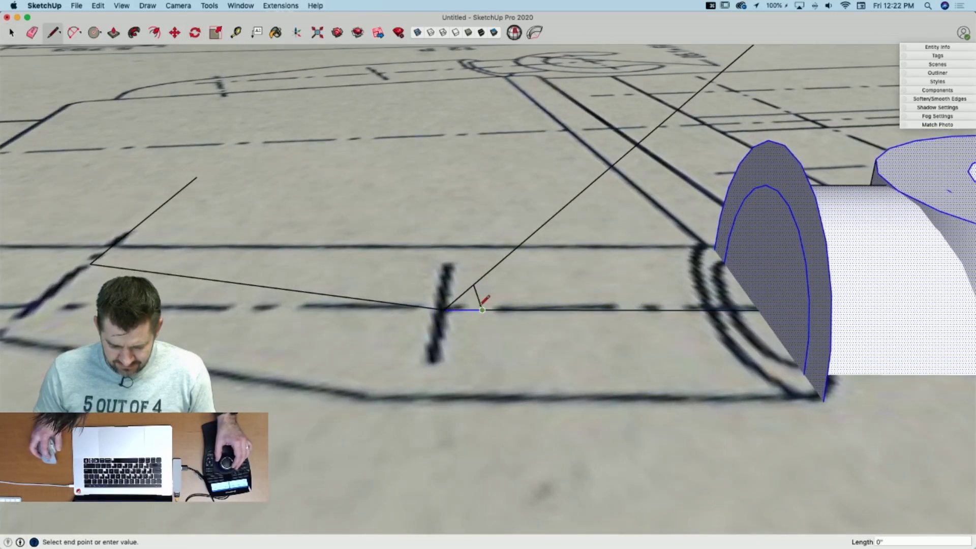
key("space")
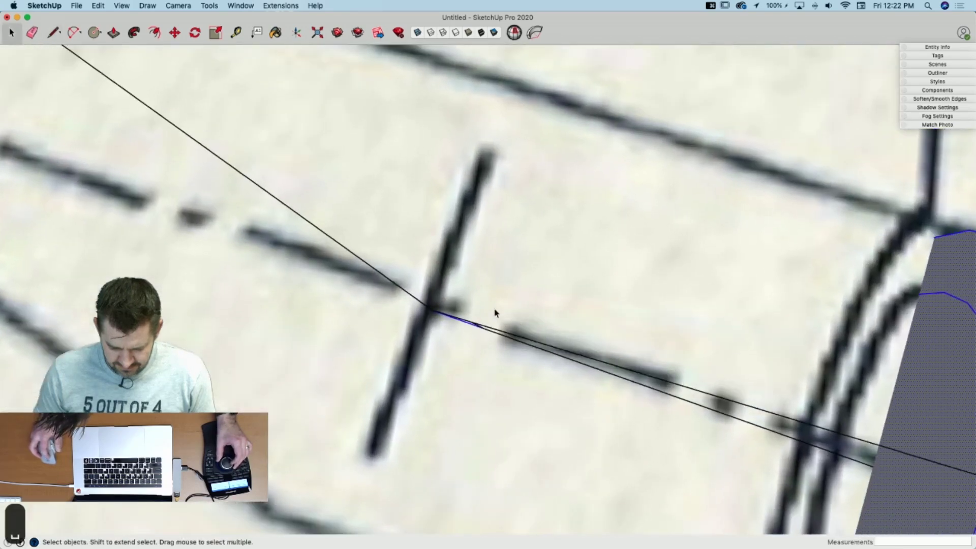
key("e")
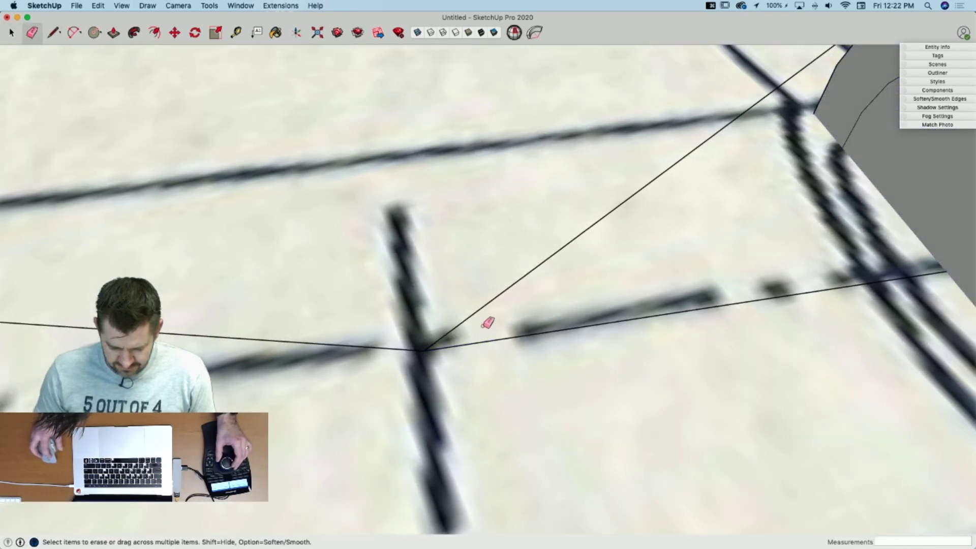
Step: Explode the grouped centre path into separate edges
key("space")
right_click(477, 315)
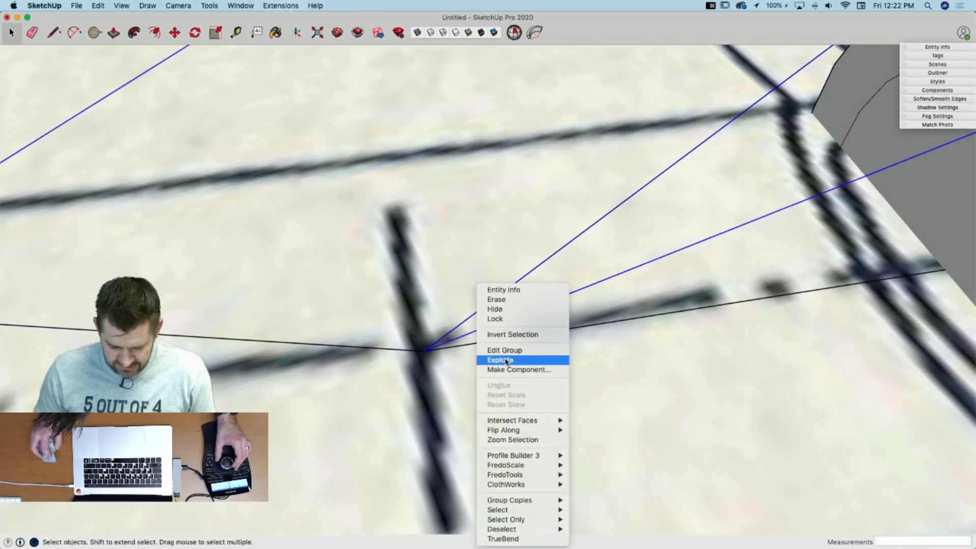
left_click(501, 359)
Step: Draw a test line straight down from the raised forearm segment near the elbow, and erase it
key("l")
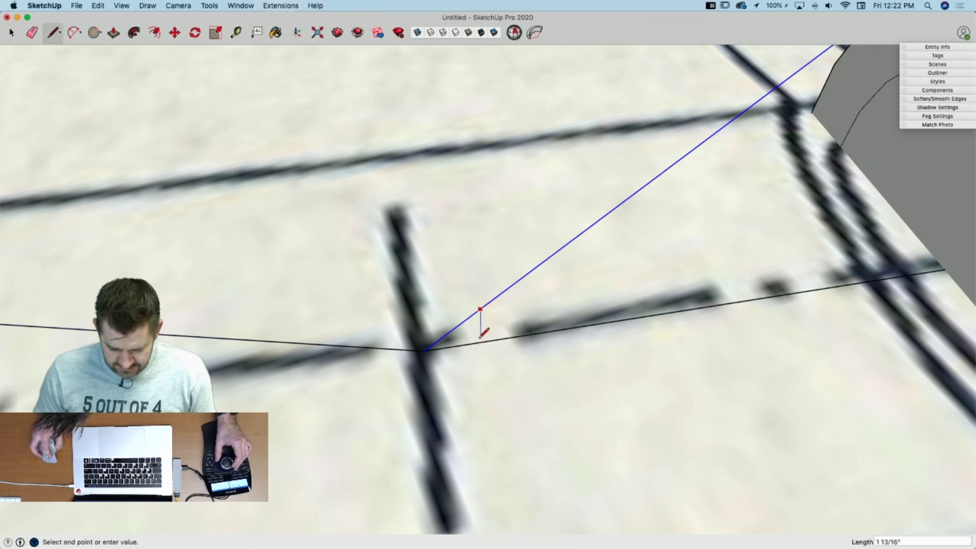
key("e")
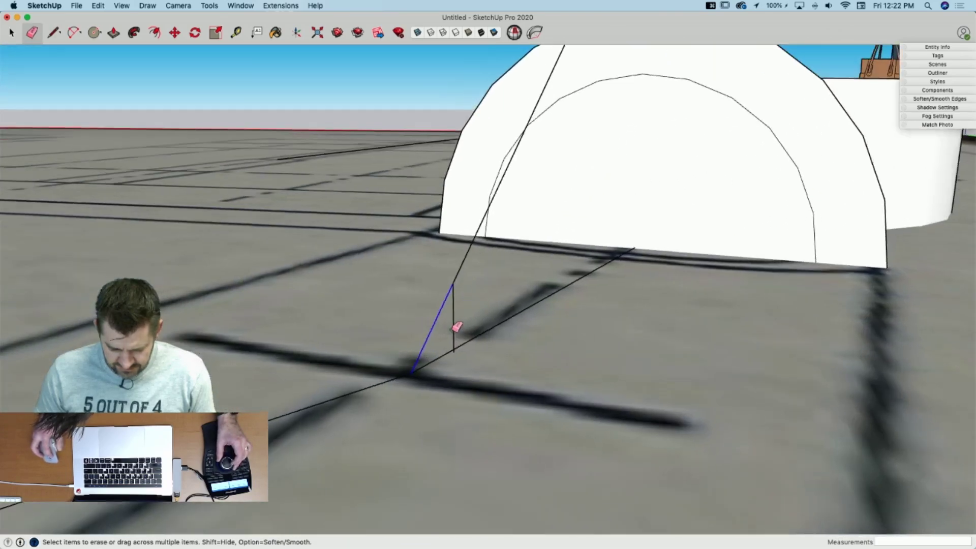
left_click(456, 330)
key("space")
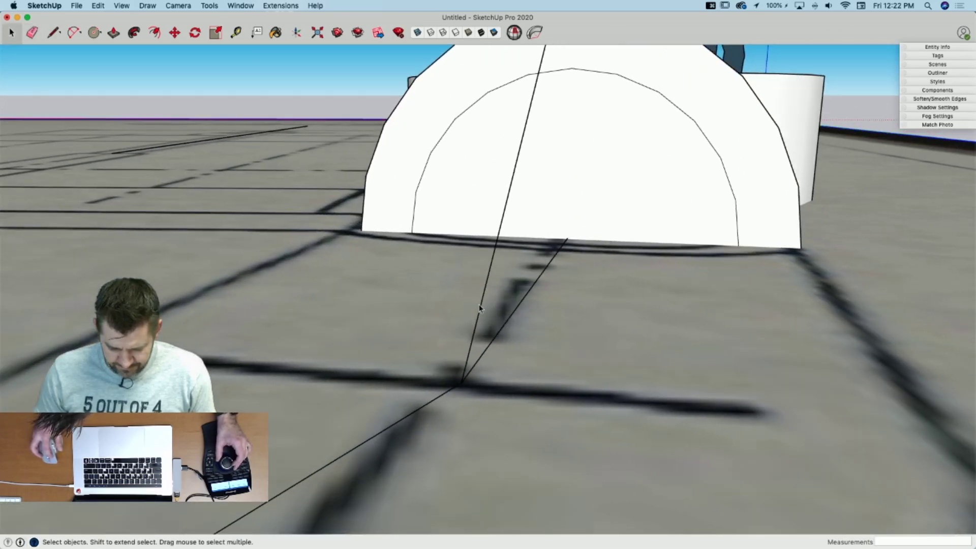
Step: Rotate the raised forearm segment about 2.1 degrees around the elbow so it lies directly above the front-view centre line
key("q")
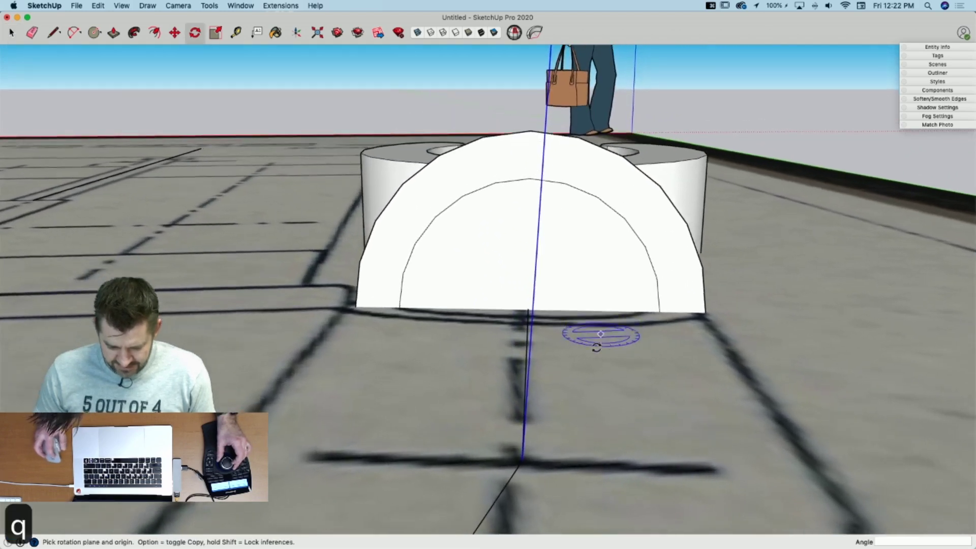
left_click_drag(522, 447, 574, 221)
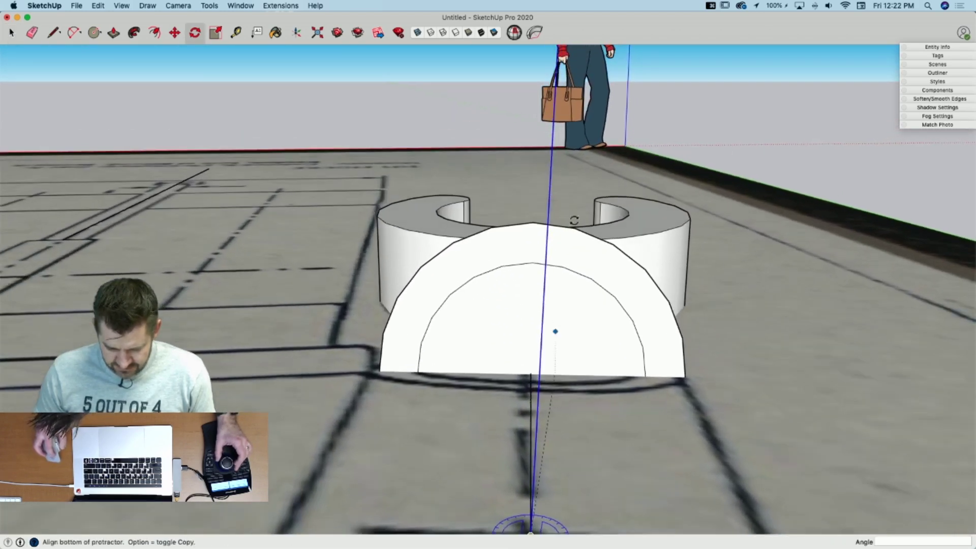
left_click_drag(558, 73, 557, 73)
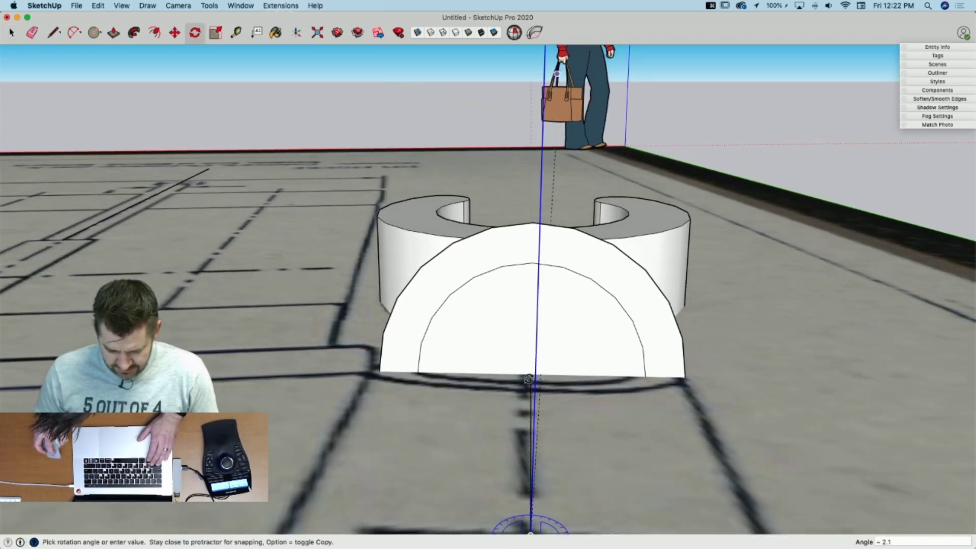
Step: Draw a vertical line about 1 3/4" long from the front-view path to the raised forearm segment near the elbow, closing a small triangular face
key("l")
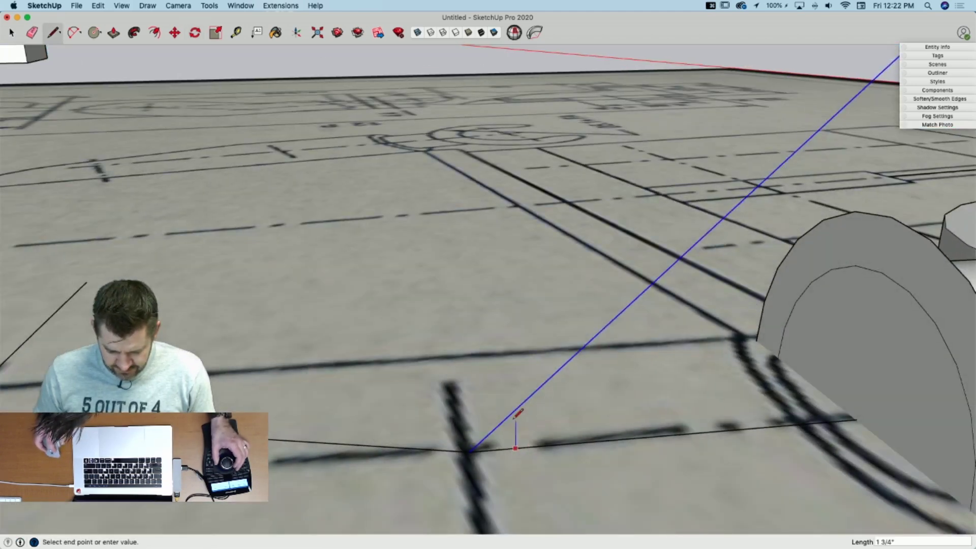
left_click(510, 413)
key("space")
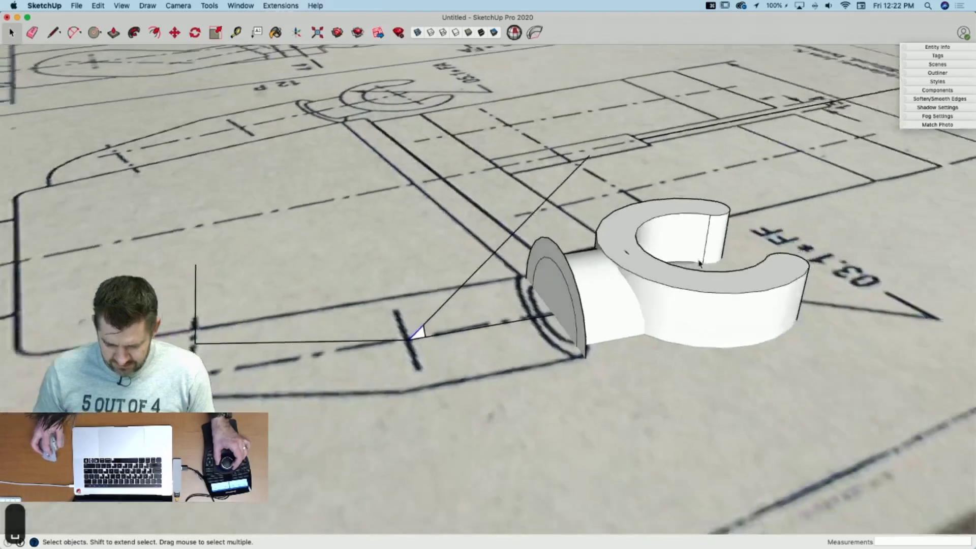
Step: Rotate the hand, wrist and attached centre line around the elbow in the triangle's plane, up onto the raised forearm segment
left_click_drag(508, 200, 780, 465)
scroll(411, 378, "up", 5)
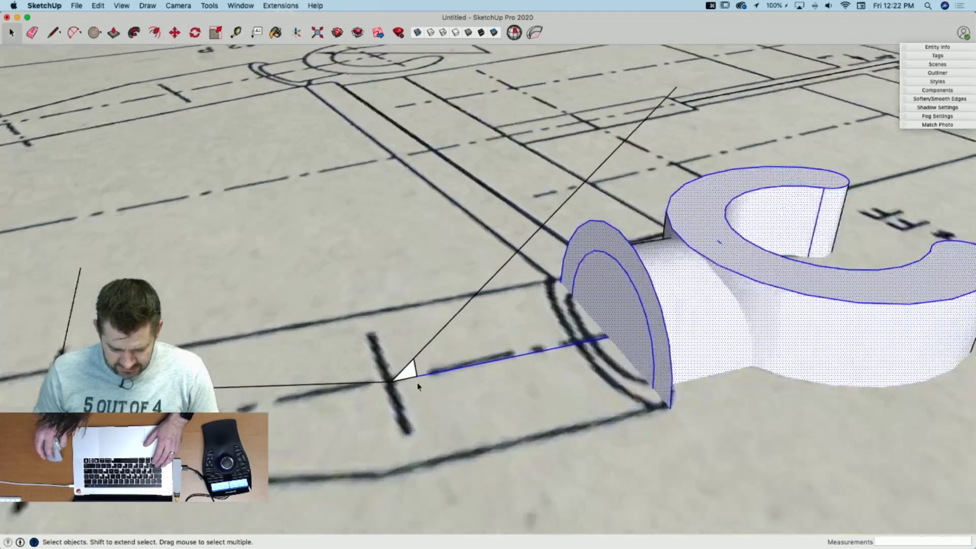
key("q")
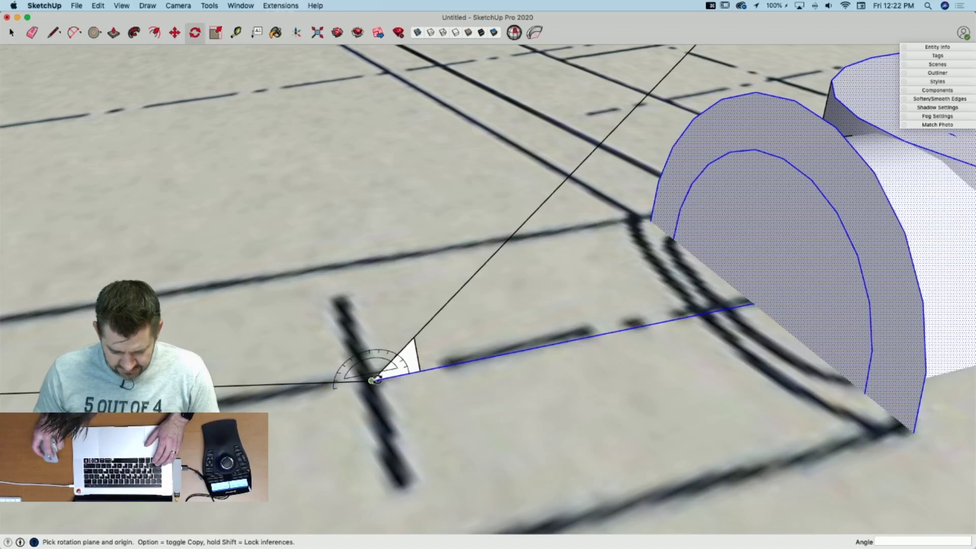
left_click(440, 367)
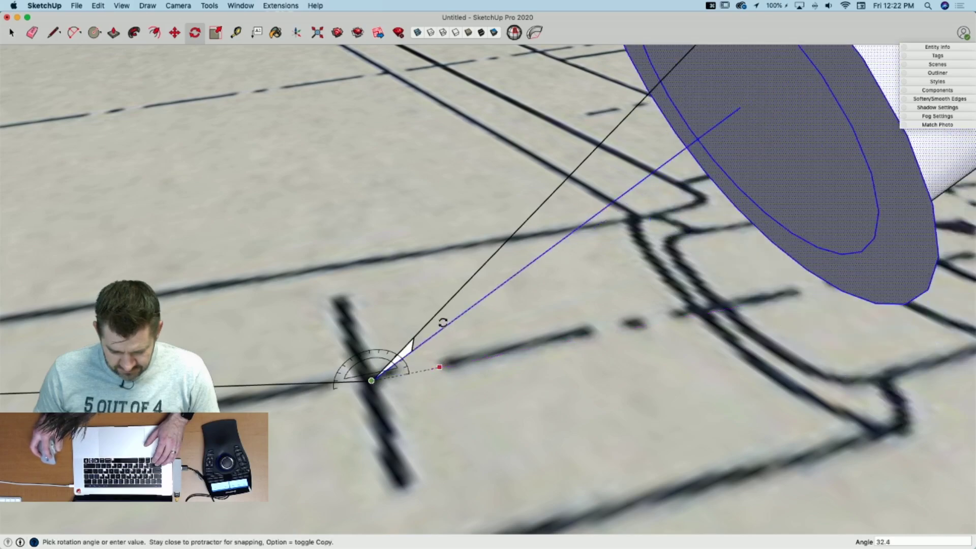
left_click(437, 314)
key("space")
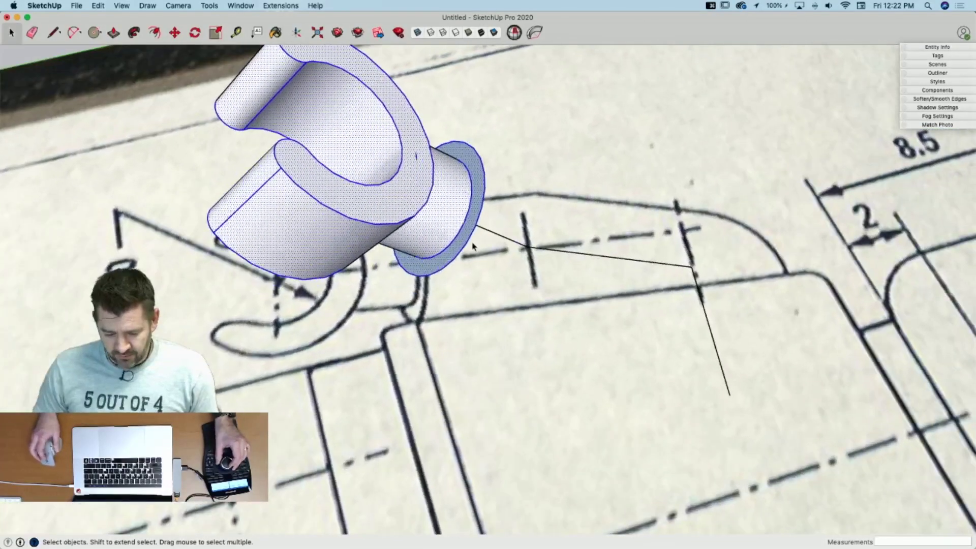
Step: Intersect the faces of the hand and wrist with the selection and erase the stray edge at the wrist
right_click(407, 157)
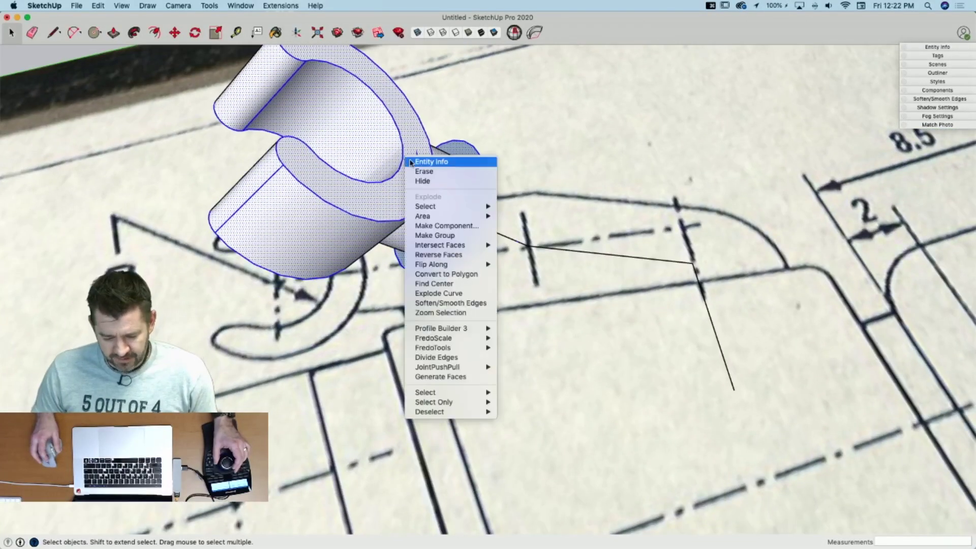
mouse_move(450, 246)
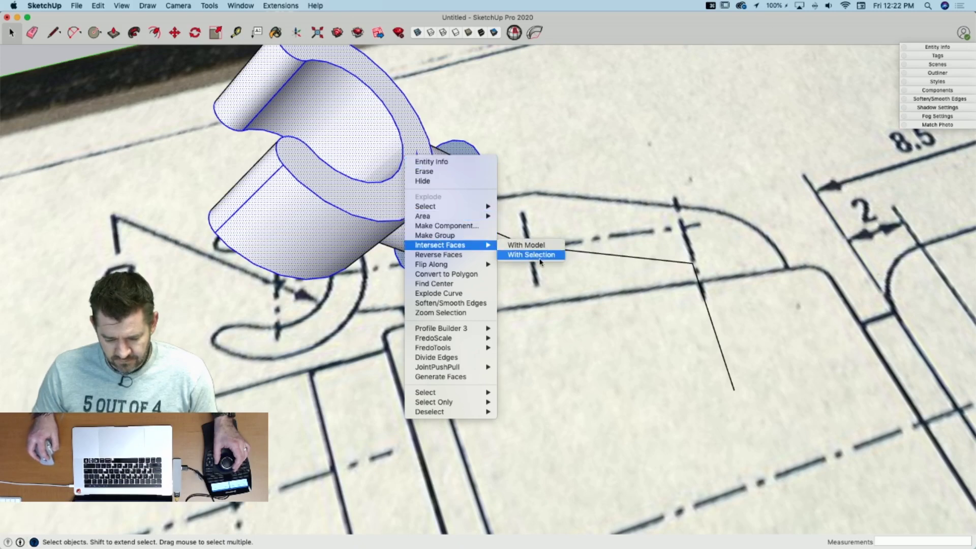
left_click(531, 254)
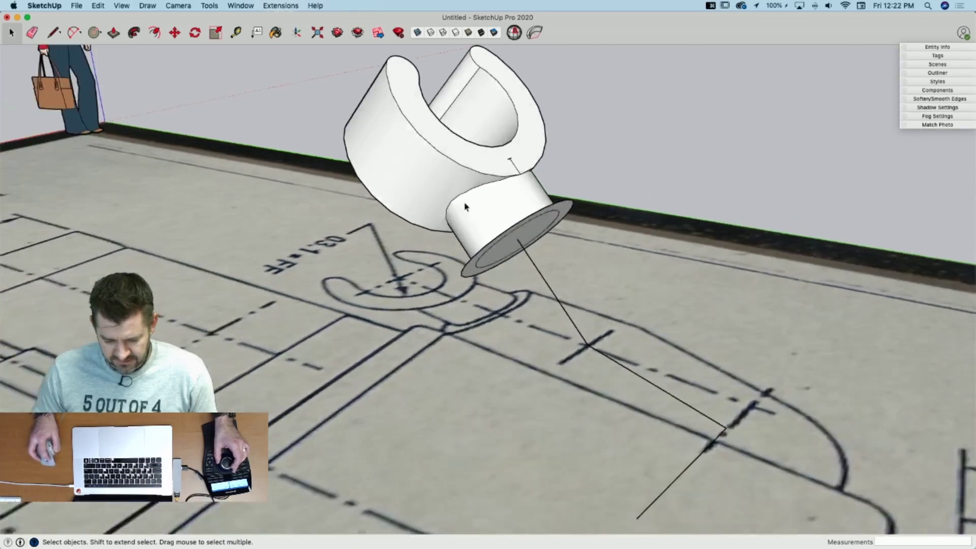
key("e")
left_click(524, 193)
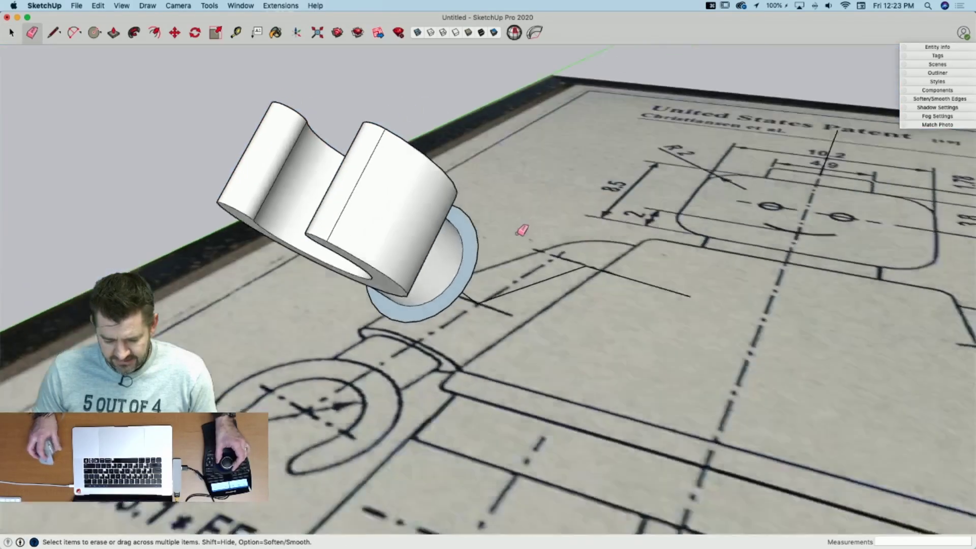
Step: Round the shoulder corner of the centre path with an arc spanning about 11 5/16" and erase the sharp corner edges
key("l")
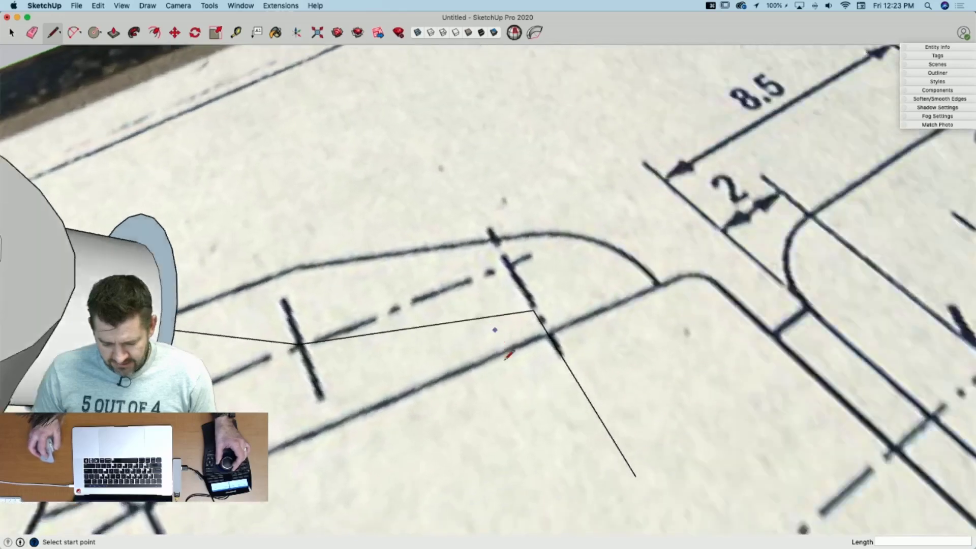
key("a")
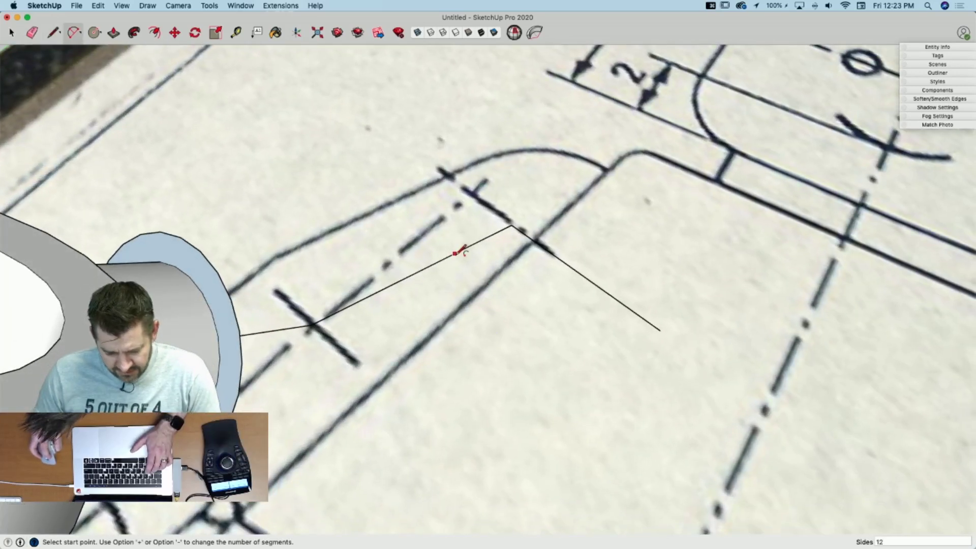
left_click(471, 246)
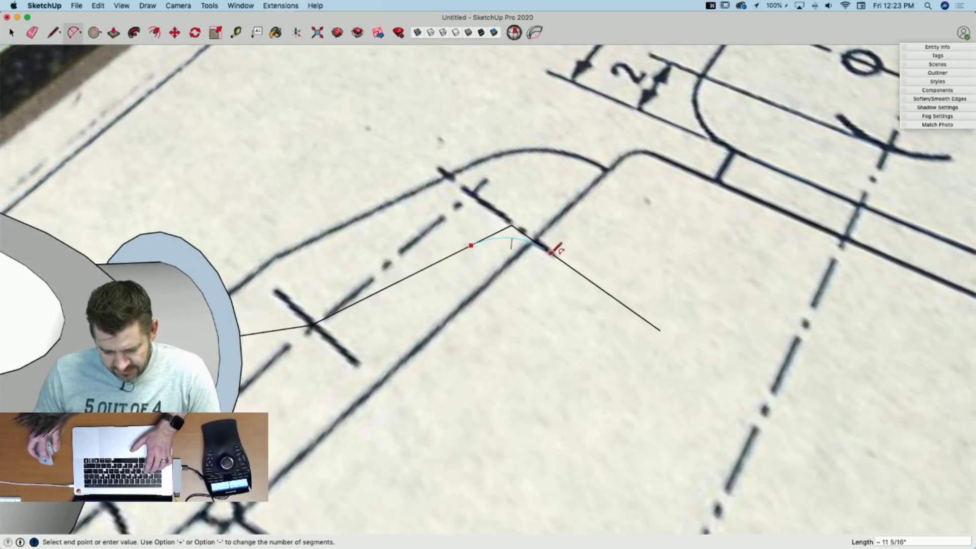
left_click(547, 250)
key("e")
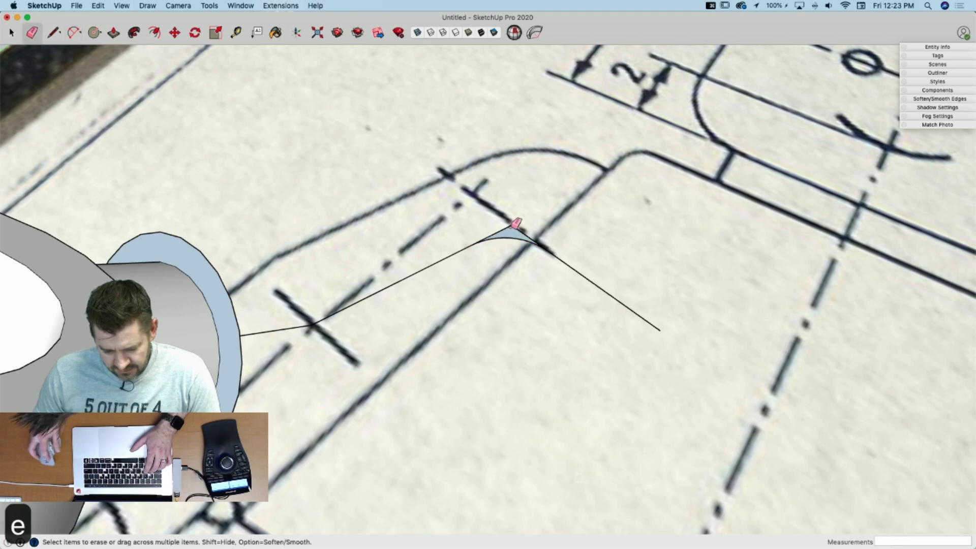
left_click_drag(513, 228, 507, 226)
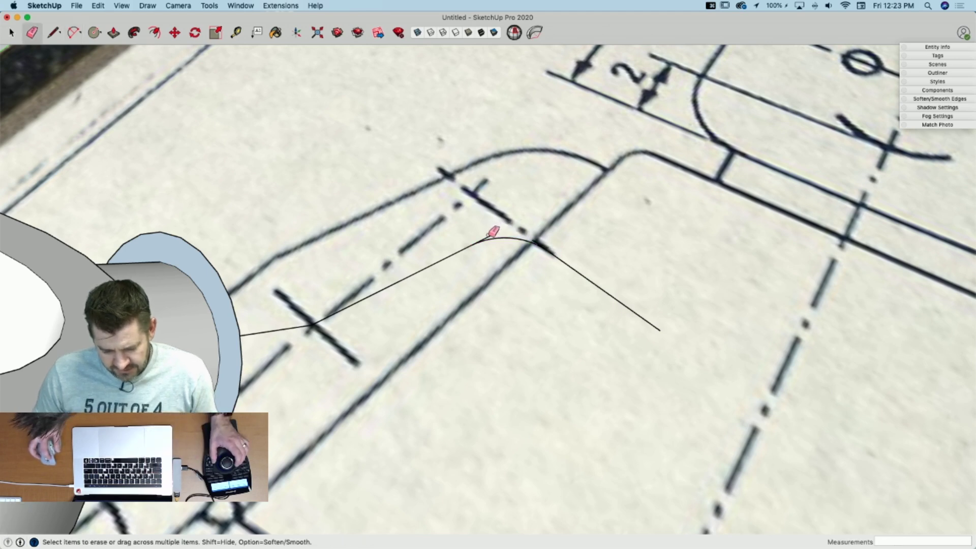
Step: Delete the leftover triangle pieces at the elbow and redraw about 3 1/4" of the forearm path down to the elbow point
key("space")
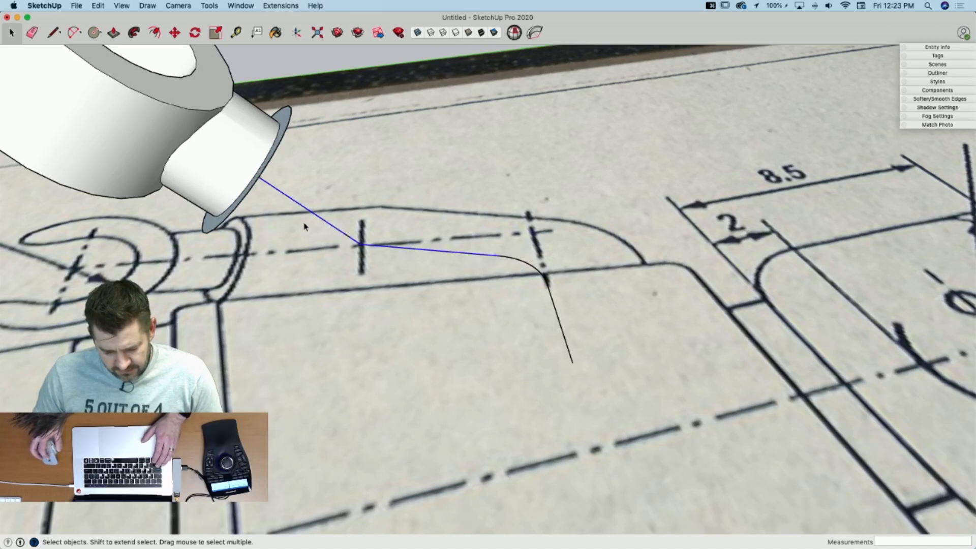
scroll(384, 249, "up", 5)
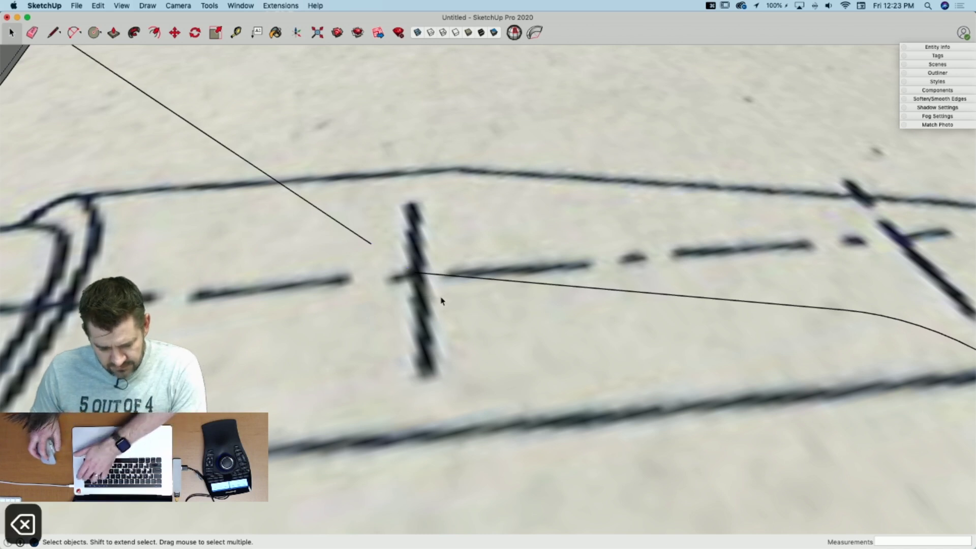
key("l")
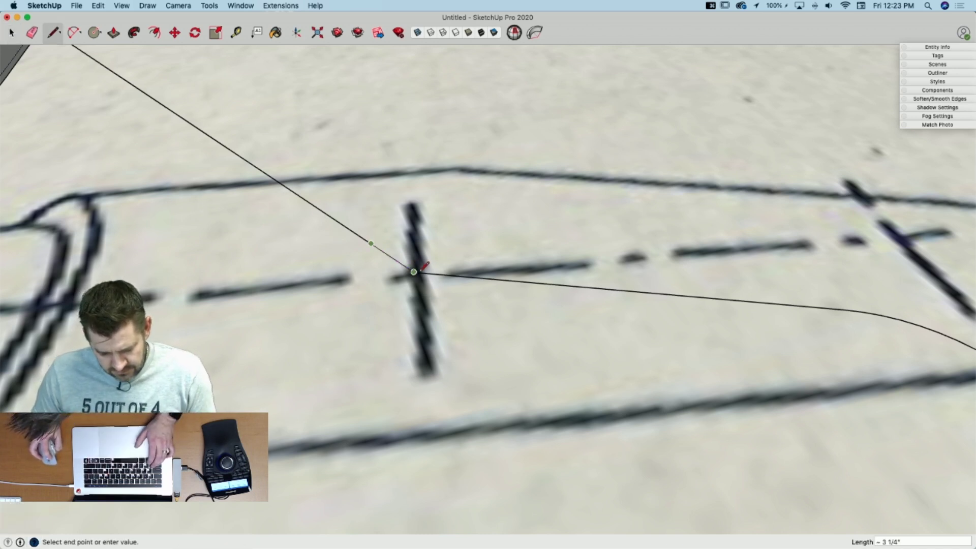
Step: Sweep the circular face at the wrist along the complete centre path with Follow Me to form the arm
key("space")
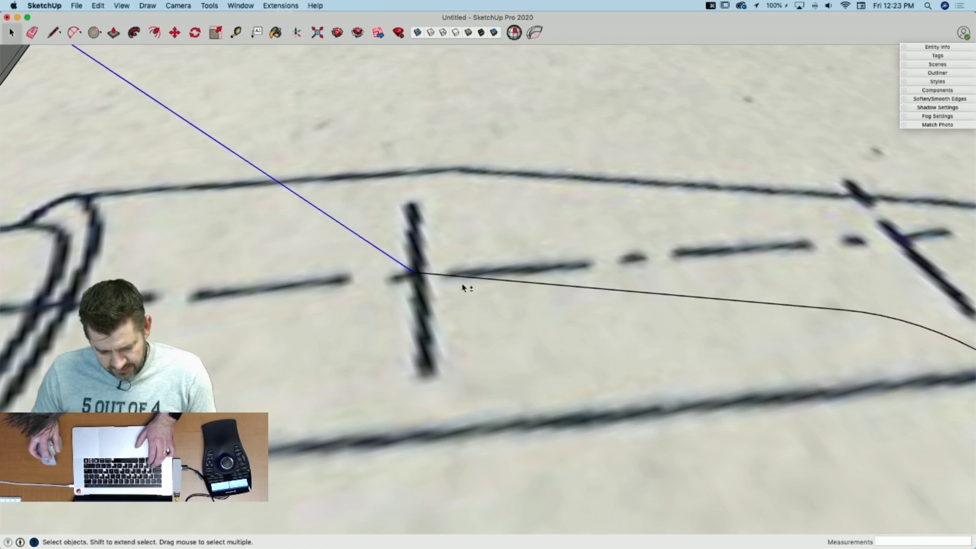
scroll(248, 309, "down", 4)
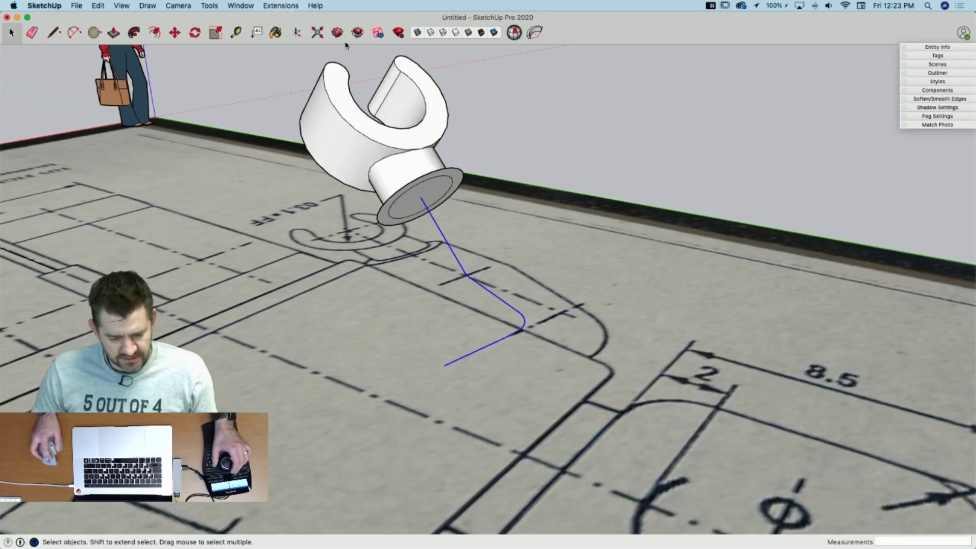
left_click(134, 32)
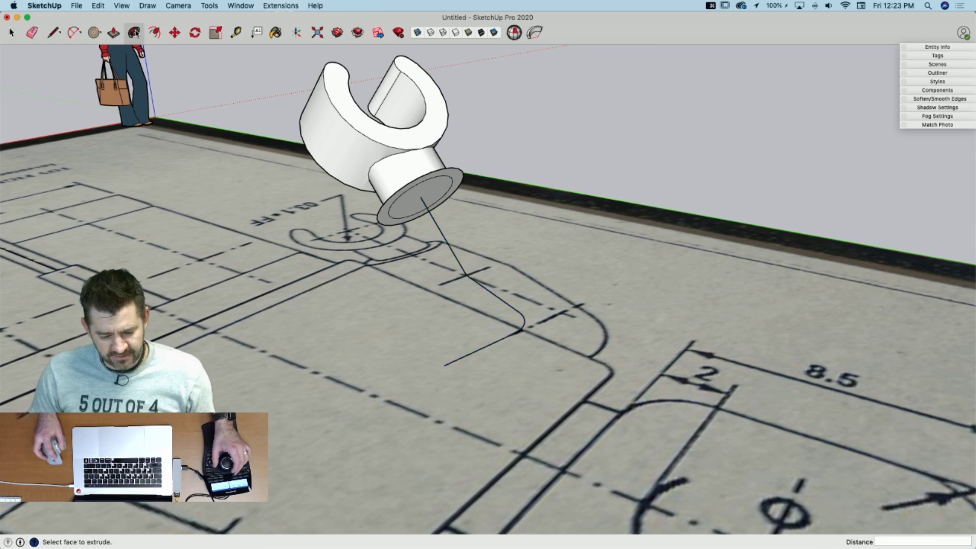
left_click(447, 159)
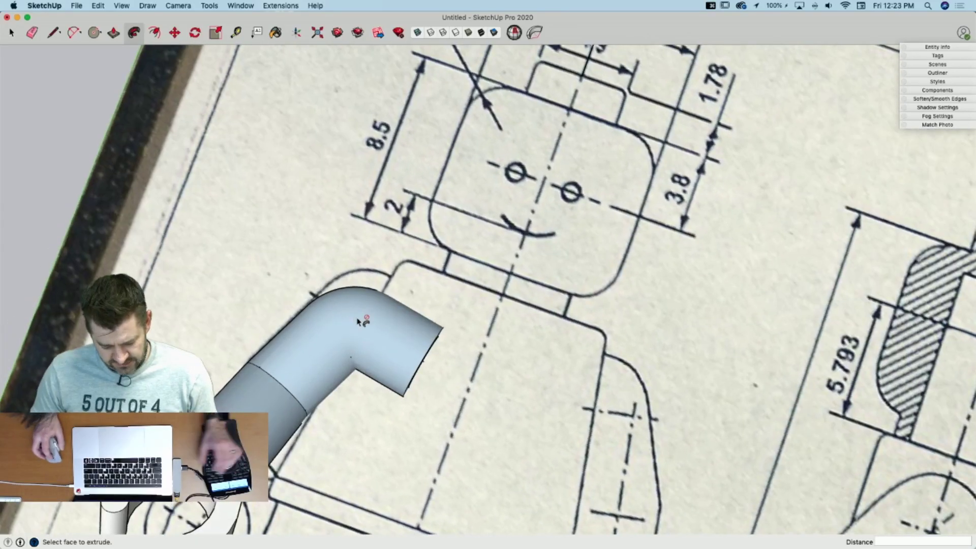
Step: Undo the arm sweep and move the shoulder arc with its straight end line farther up along the upper-arm path
key("super+z")
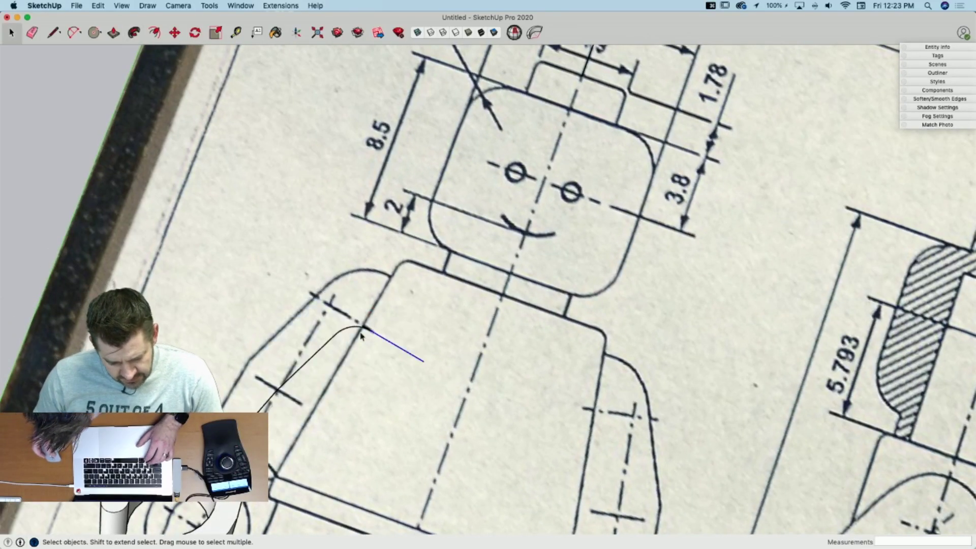
right_click(355, 331)
key("Escape")
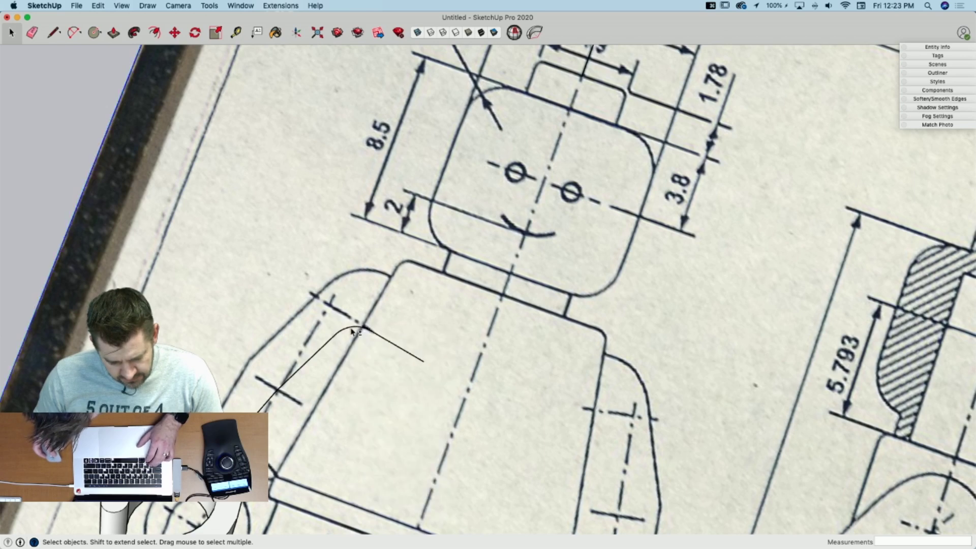
left_click(364, 329)
key("m")
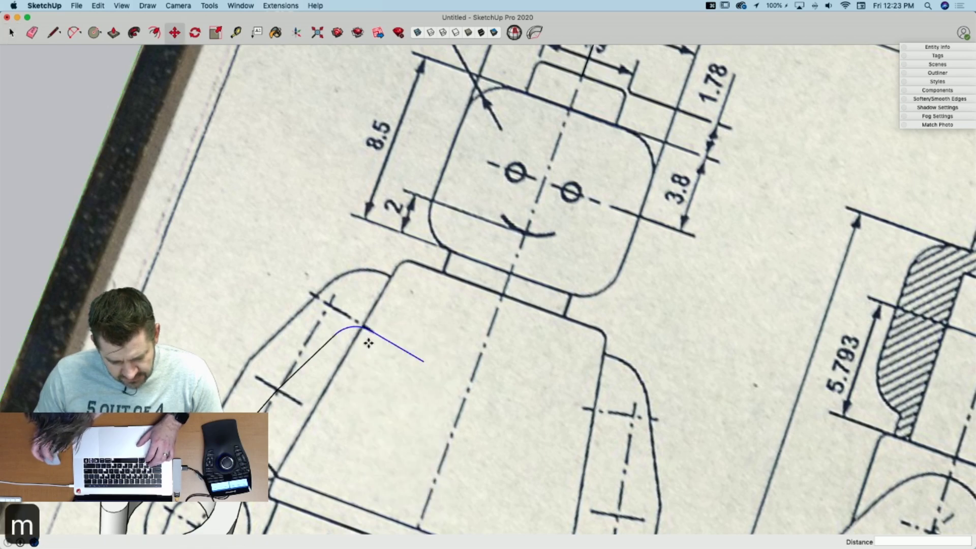
scroll(366, 340, "up", 3)
left_click(250, 385)
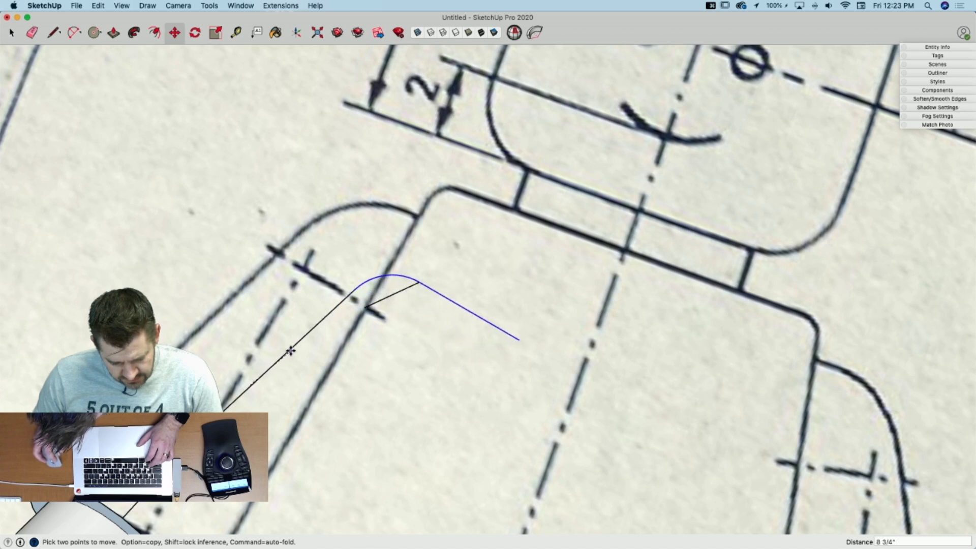
left_click(295, 345)
Step: Erase the stray edge left beneath the shoulder arc of the centre path
key("e")
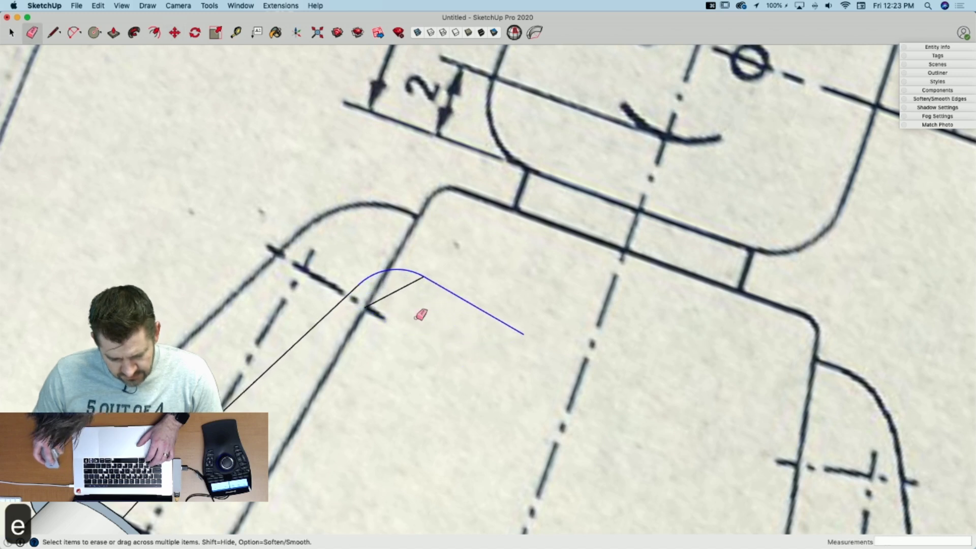
left_click(370, 304)
key("space")
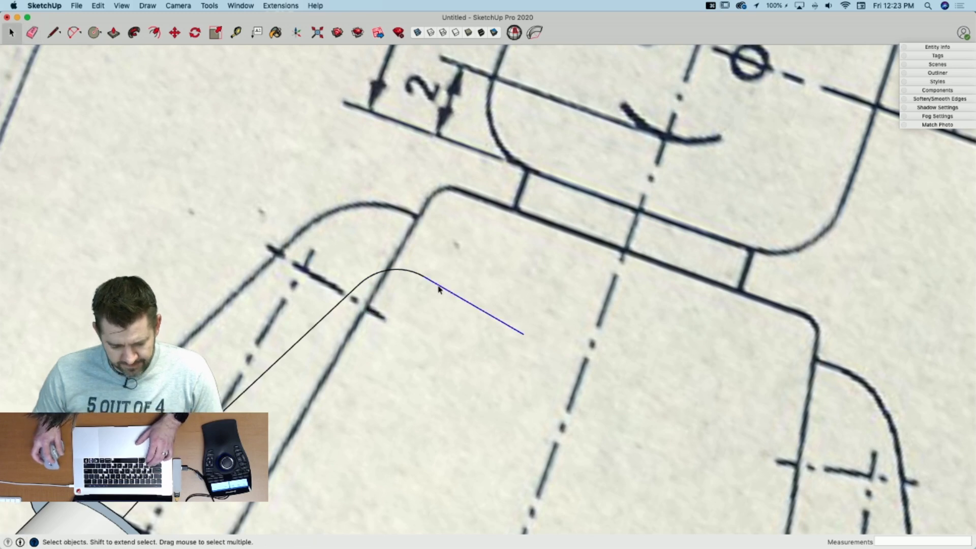
Step: Sweep the circular wrist face along the complete adjusted centre path with Follow Me to rebuild the arm
mouse_move(337, 311)
middle_mouse_down()
mouse_move(202, 290)
mouse_move(115, 152)
middle_mouse_up()
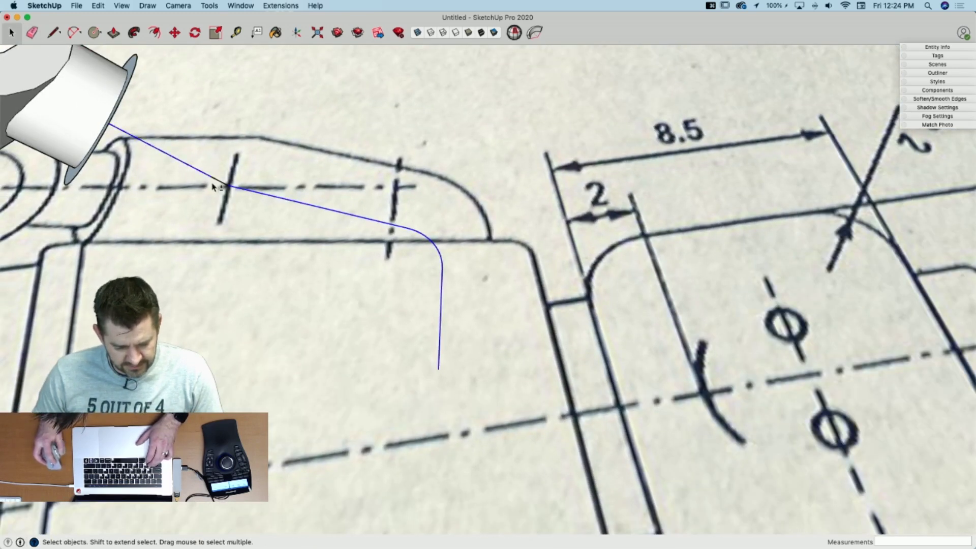
left_click(135, 33)
middle_click_drag(171, 126, 254, 199)
left_click(261, 195)
key("space")
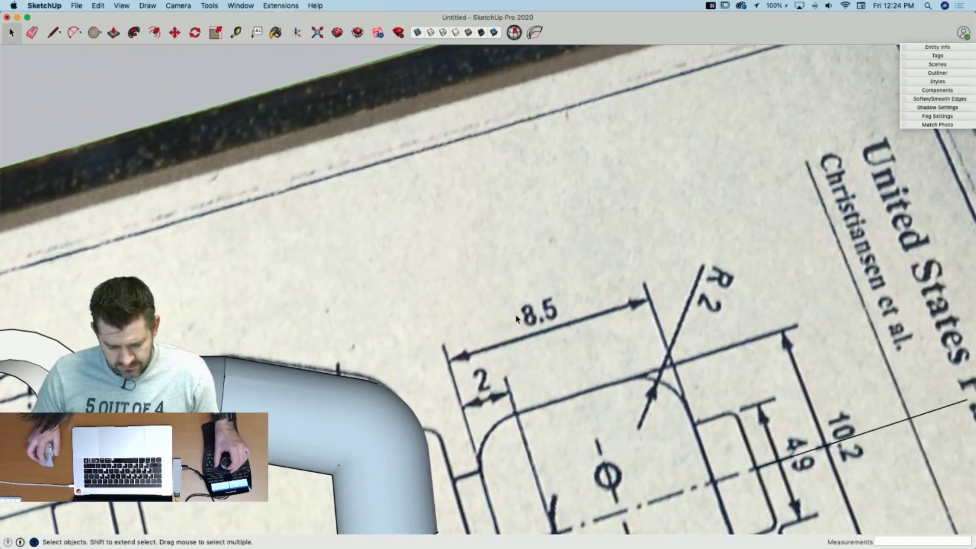
Step: Delete the ring-shaped end face and the inner tube surface at the arm's shoulder end
middle_click_drag(517, 319, 383, 241)
left_click(384, 240)
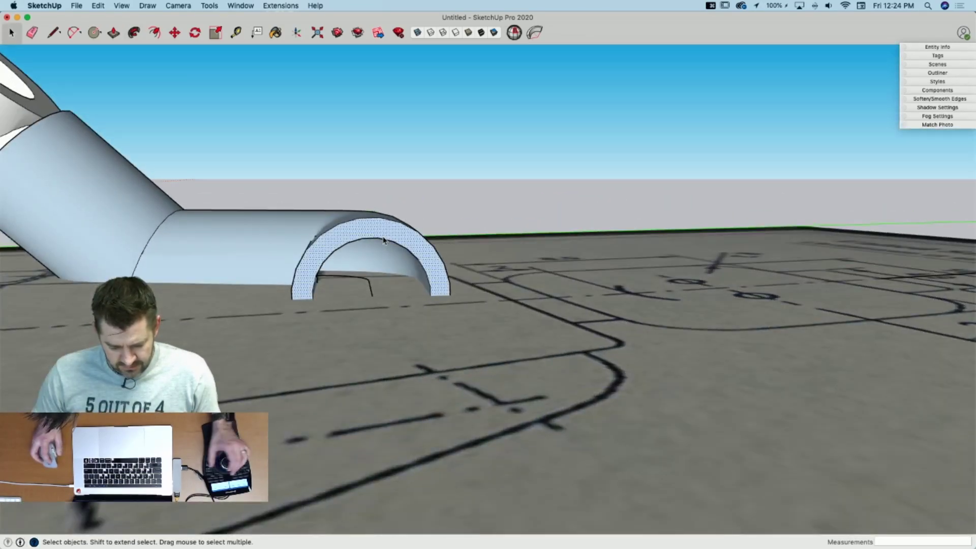
key("Delete")
key("e")
key("space")
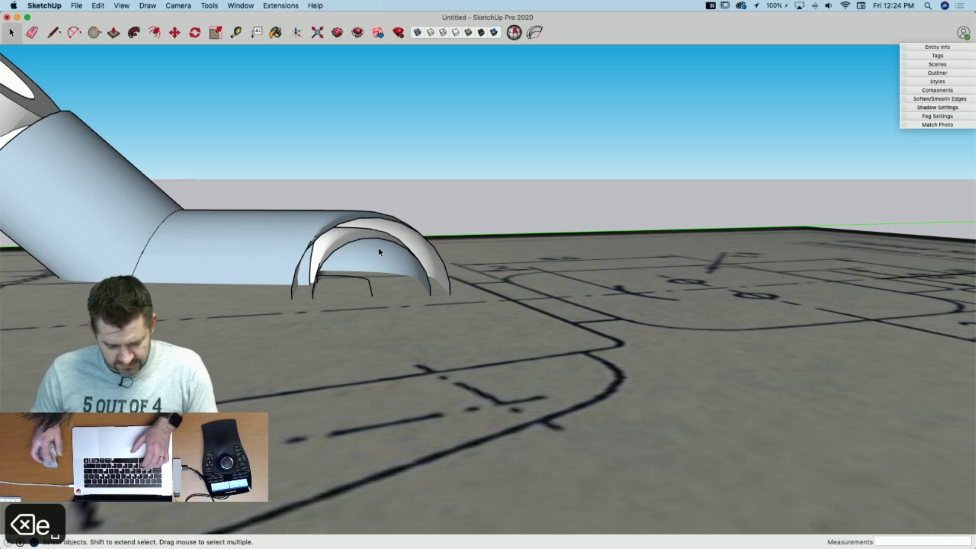
left_click(379, 250)
key("Delete")
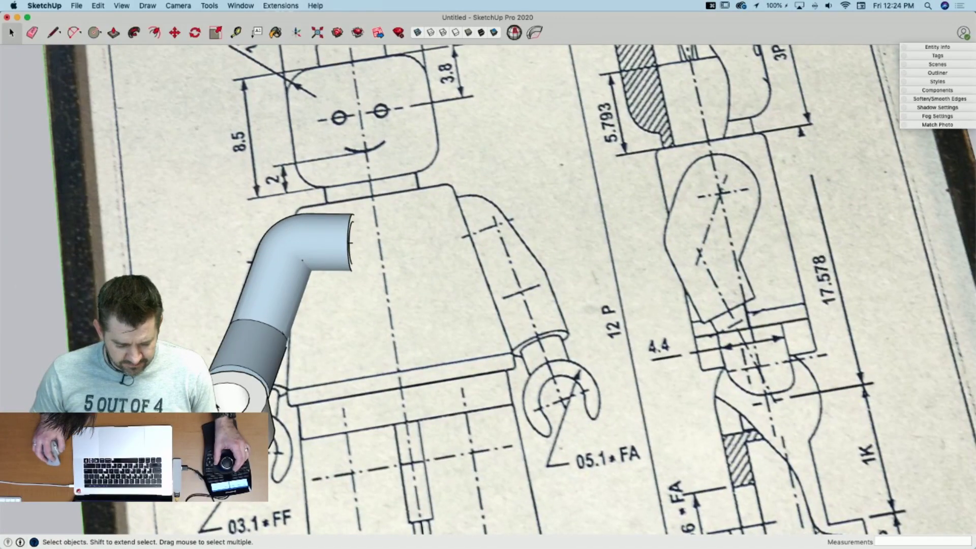
Step: Orient the arm's faces to match the hand's end face so the white front sides point outward
right_click(217, 407)
left_click(246, 440)
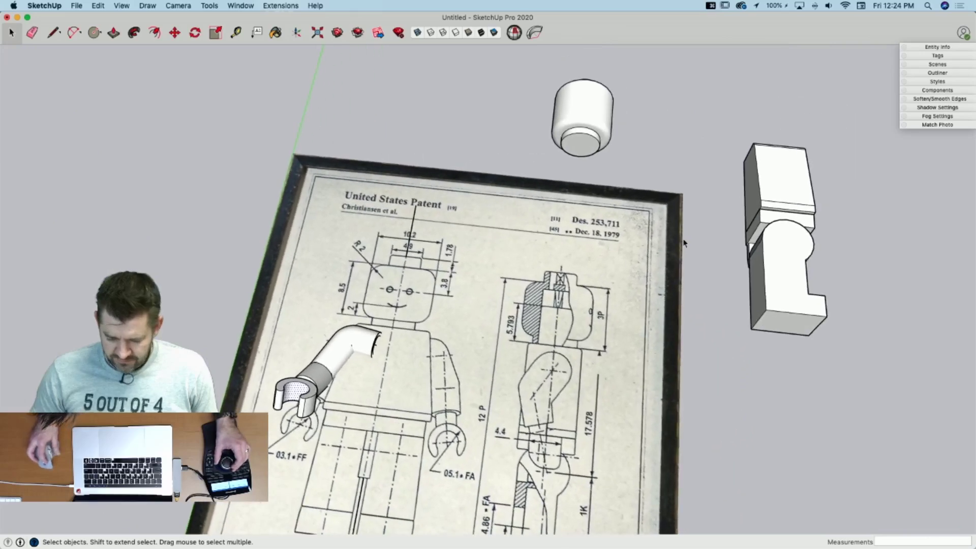
Step: Select the half torso, hip and leg pieces together and rotate them 90 degrees
left_click_drag(643, 71, 844, 475)
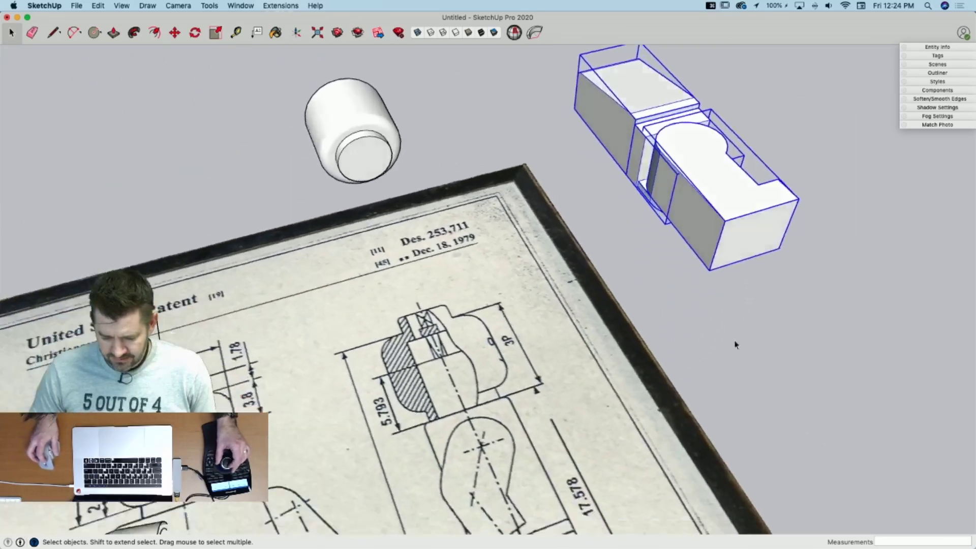
key("q")
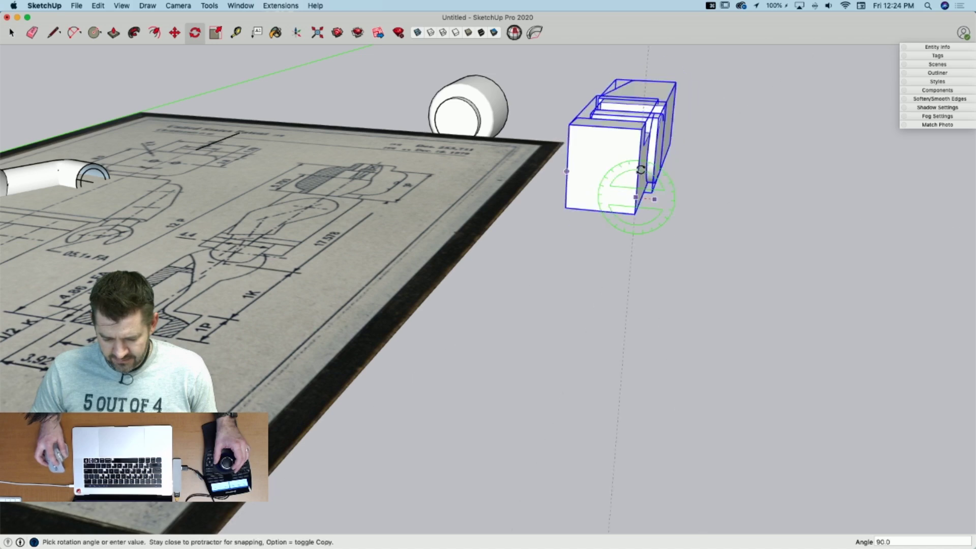
left_click(644, 169)
key("space")
Step: Move the torso and leg pieces by the torso's top corner onto the centreline at the neck of the patent's front view
key("m")
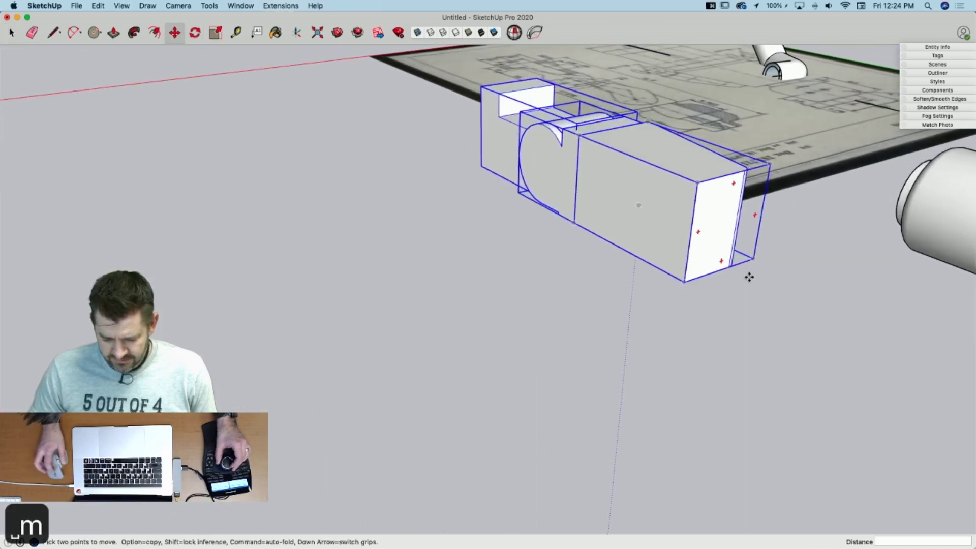
left_click(680, 233)
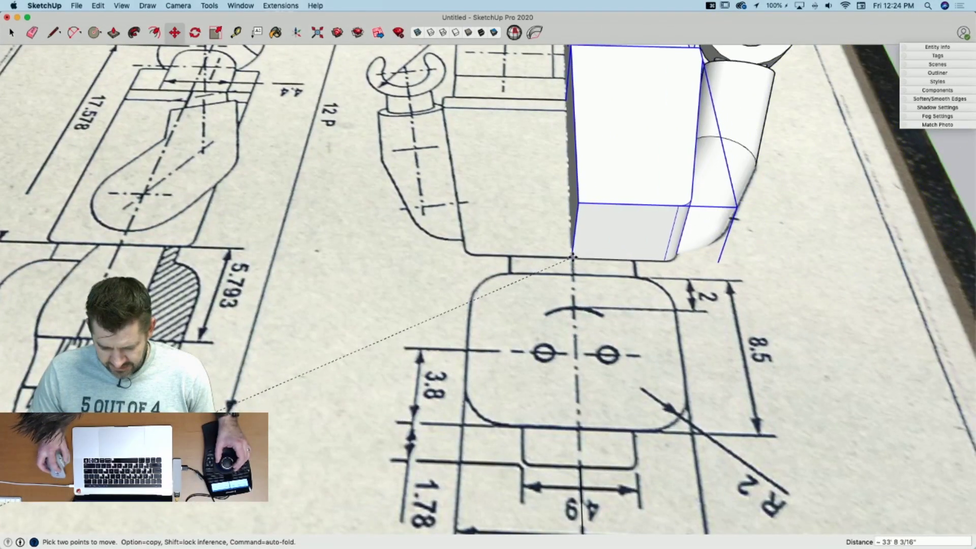
left_click(572, 259)
key("space")
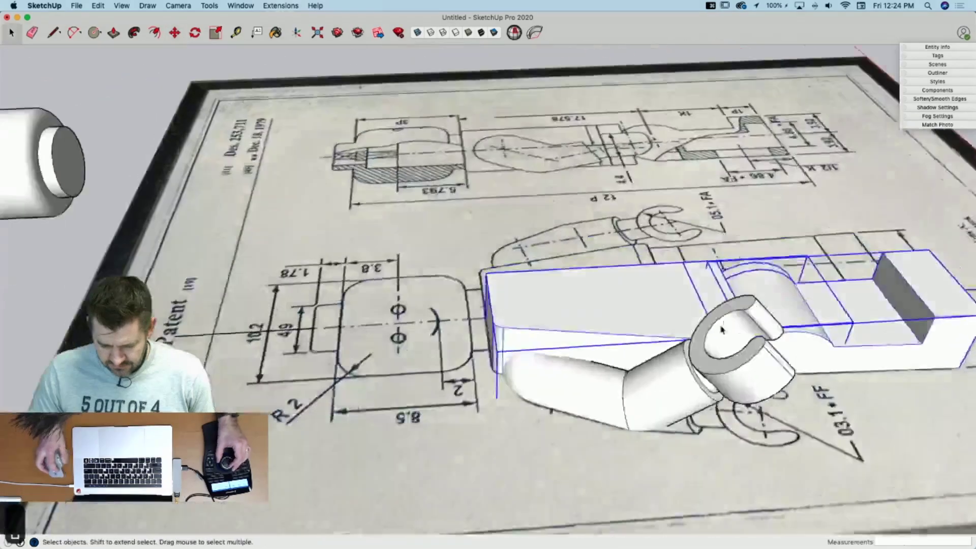
Step: Select all connected geometry of the arm and hand and make it a group
triple_click(621, 444)
right_click(622, 443)
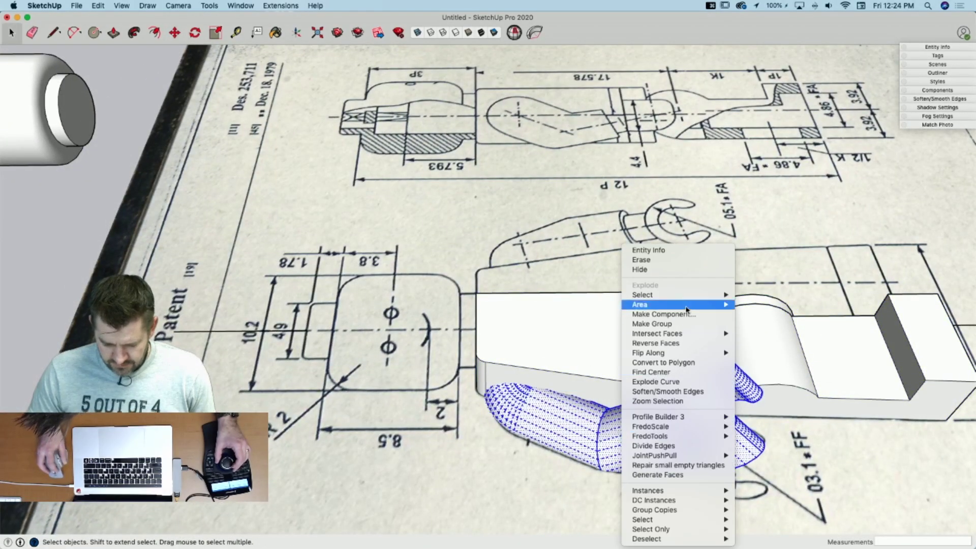
left_click(676, 327)
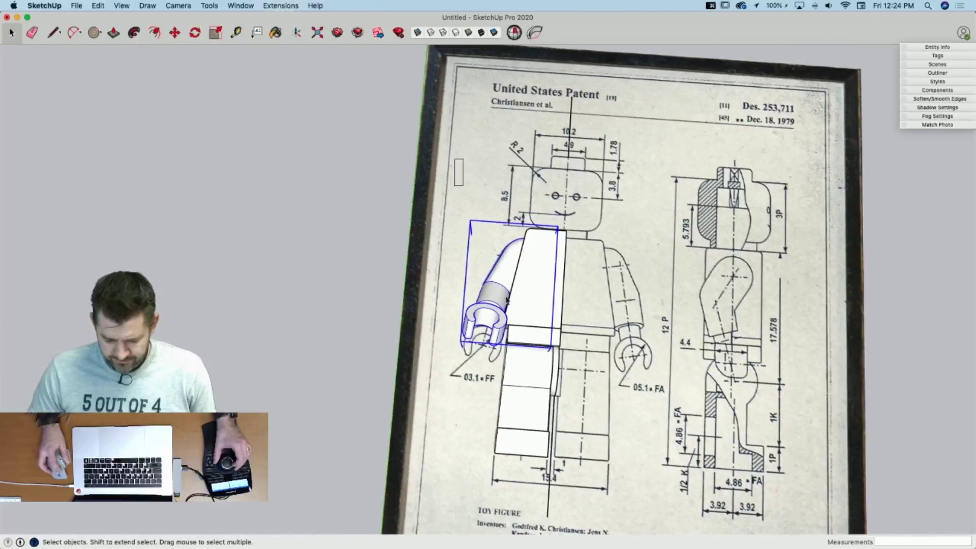
Step: Select the arm, half torso, hip and leg together and combine them into one group
left_click_drag(507, 301, 616, 515)
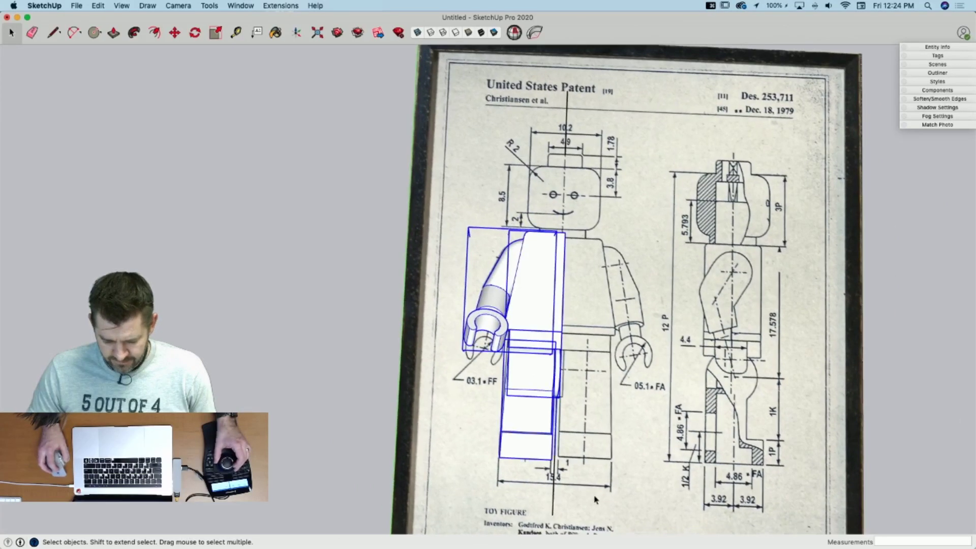
right_click(543, 392)
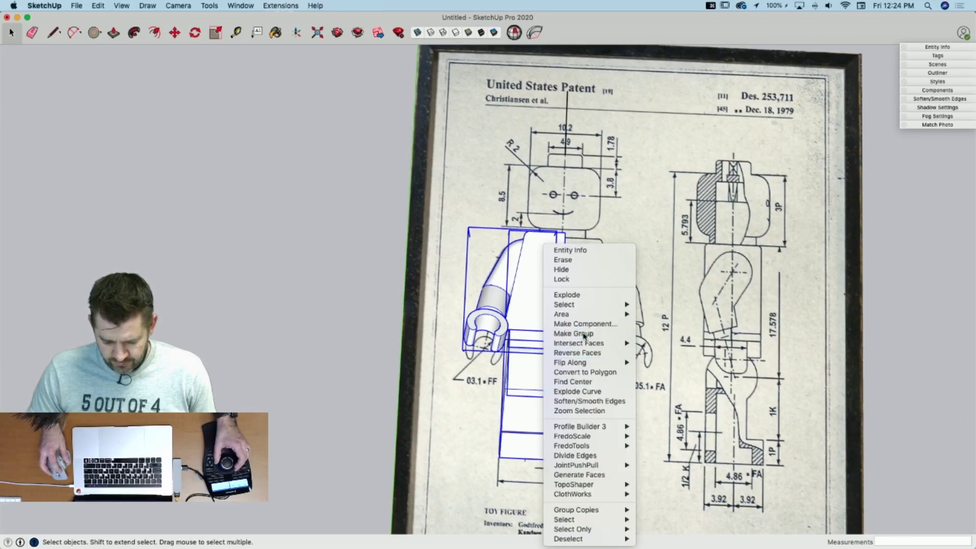
left_click(584, 335)
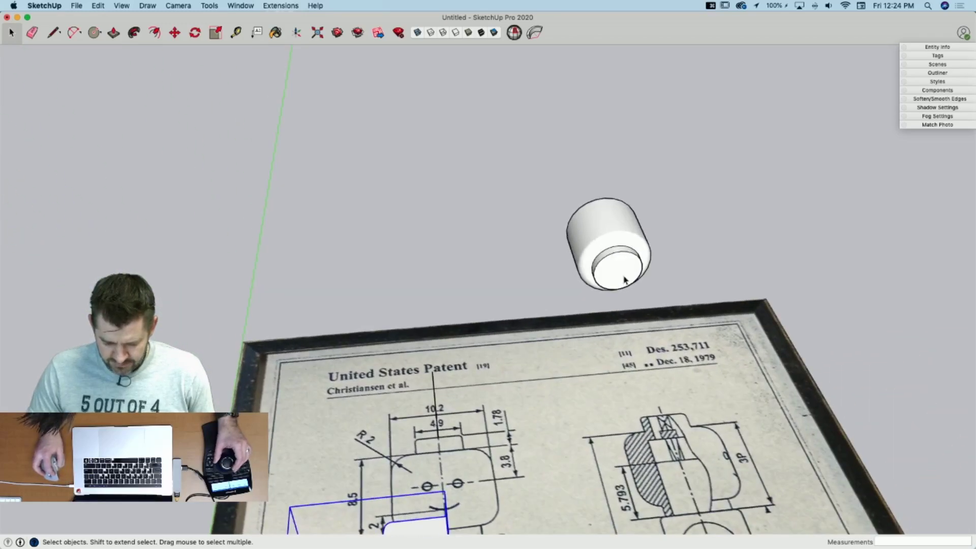
Step: Draw a helper line across the neck's underside and move the head by that line's midpoint onto the torso's centre corner
left_click(624, 280)
key("m")
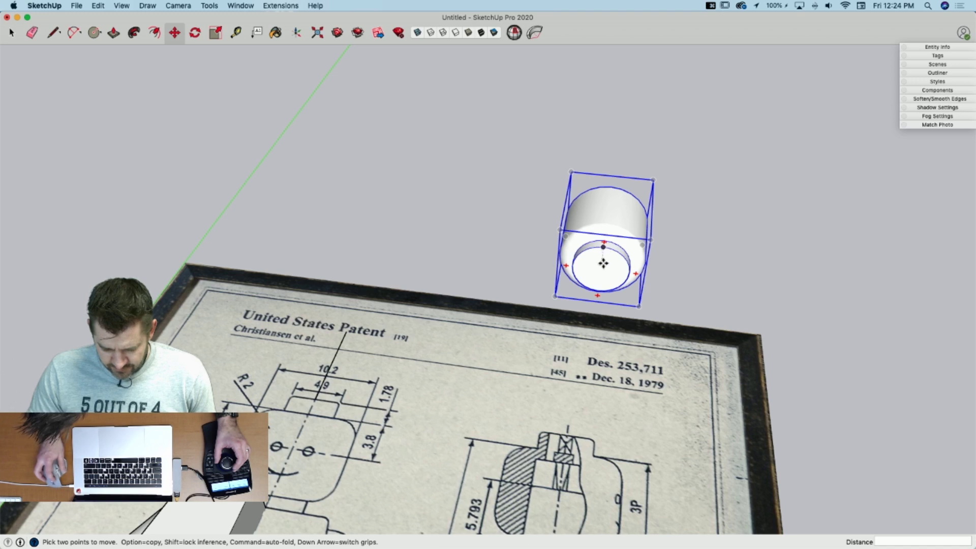
key("l")
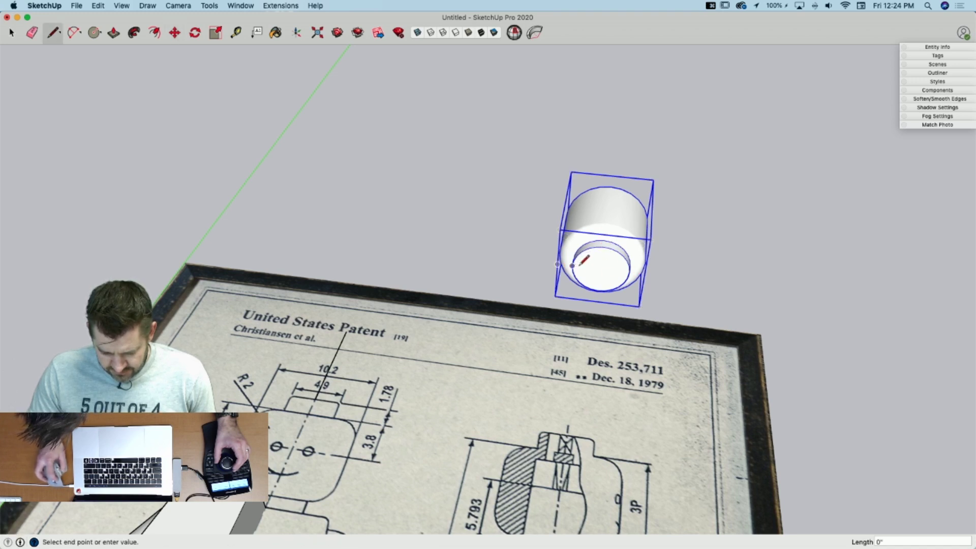
key("m")
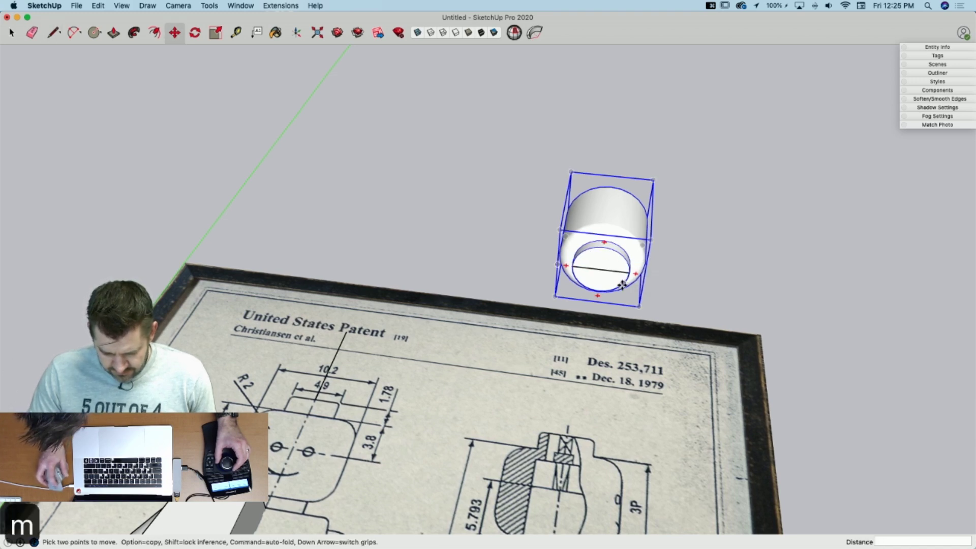
left_click(600, 269)
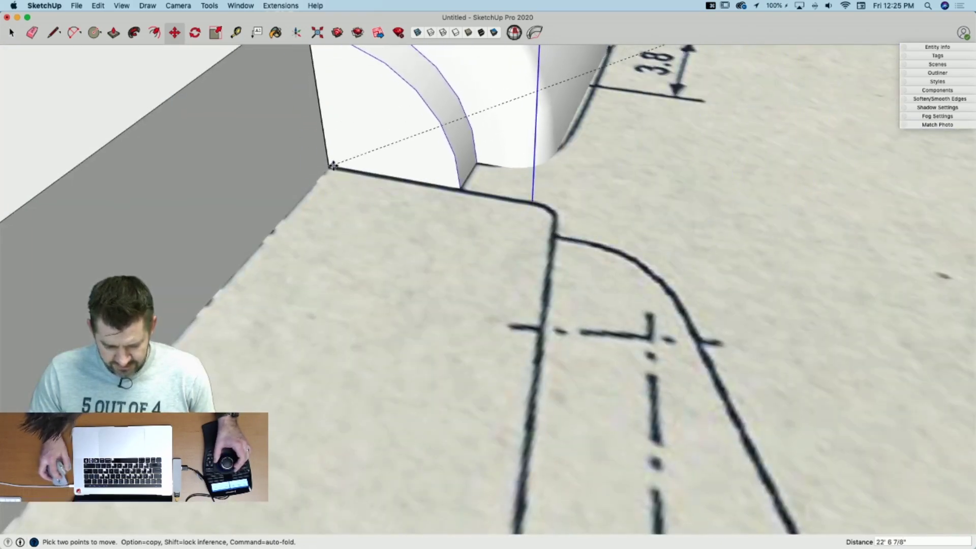
left_click(330, 168)
key("space")
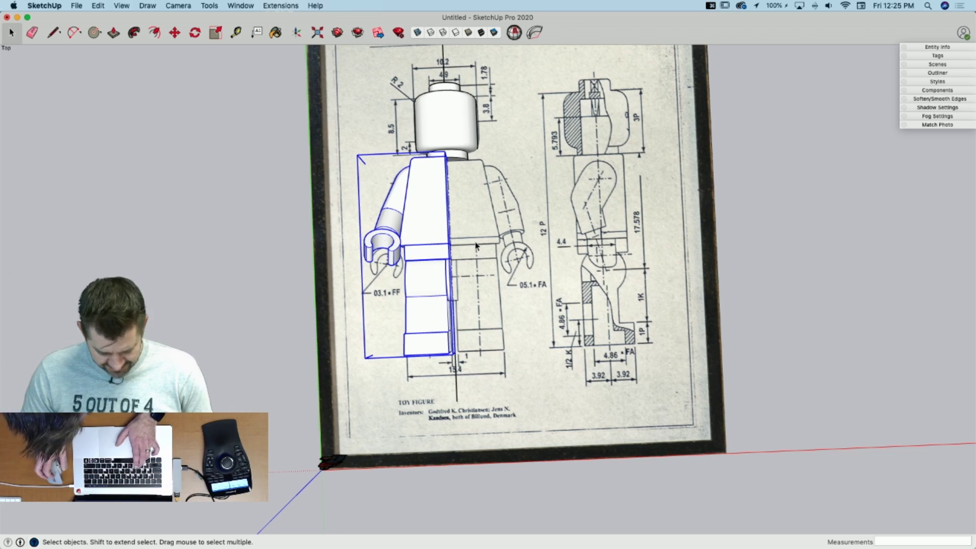
Step: Duplicate the half body beside the original and flip the copy horizontally by scaling it through to the opposite side
key("ctrl+c")
key("ctrl+v")
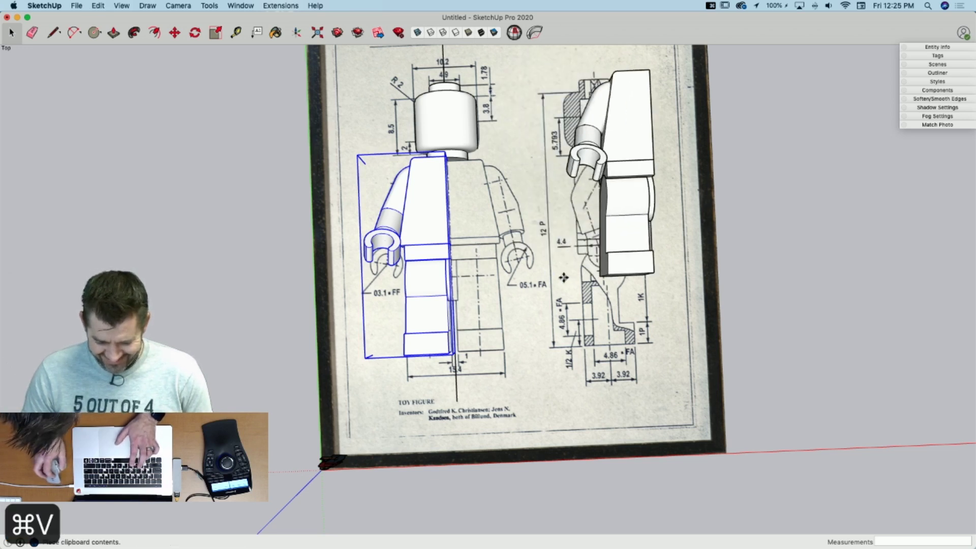
left_click(544, 350)
key("s")
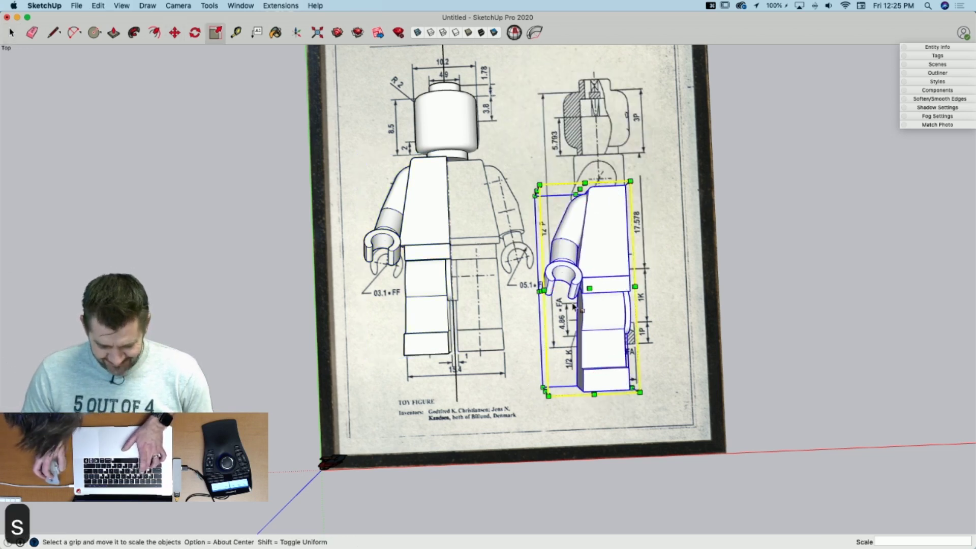
left_click_drag(540, 291, 718, 283)
Step: Move the mirrored half body by its upper inner corner onto the original's matching corner to complete the figure
key("m")
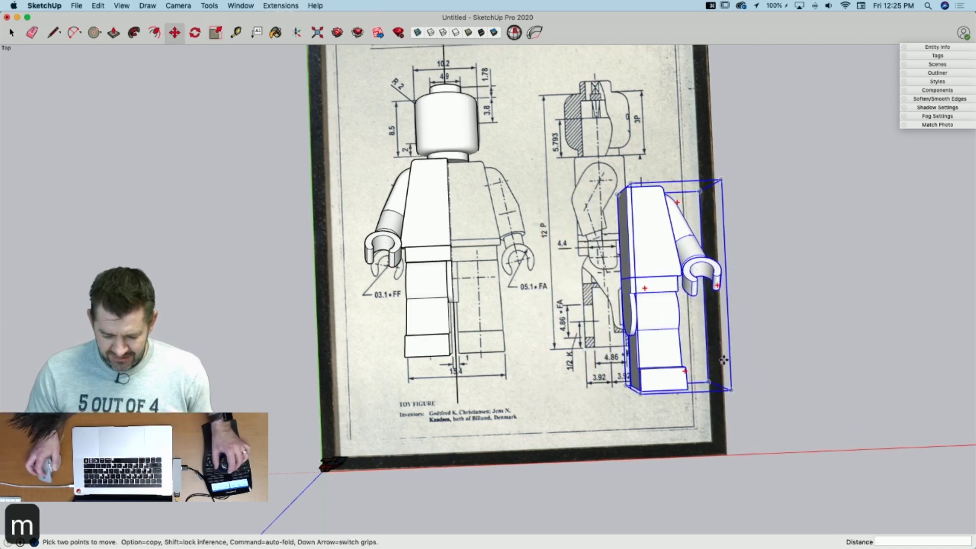
left_click(630, 193)
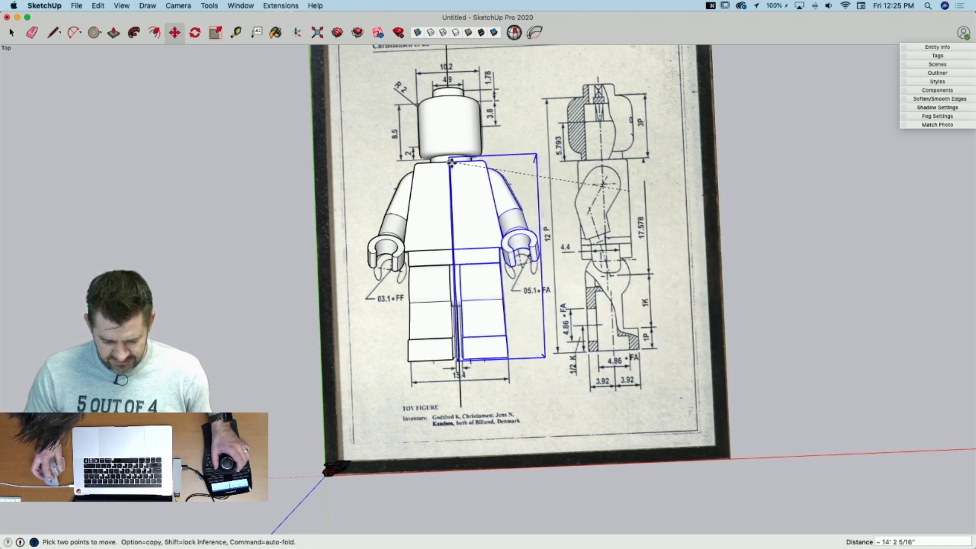
left_click(450, 164)
key("space")
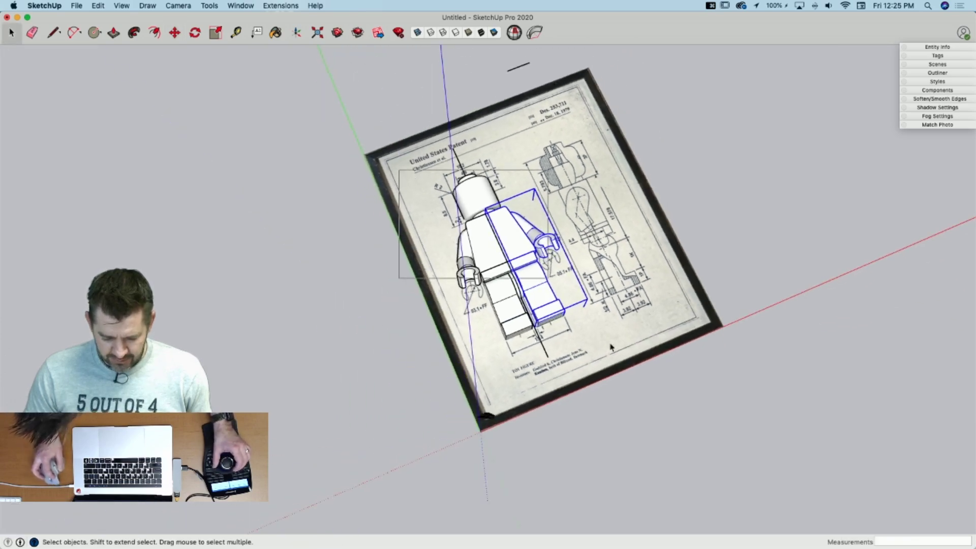
Step: Select the whole figure and rotate it about its feet so it stands upright on the patent image
left_click_drag(399, 171, 621, 374)
key("q")
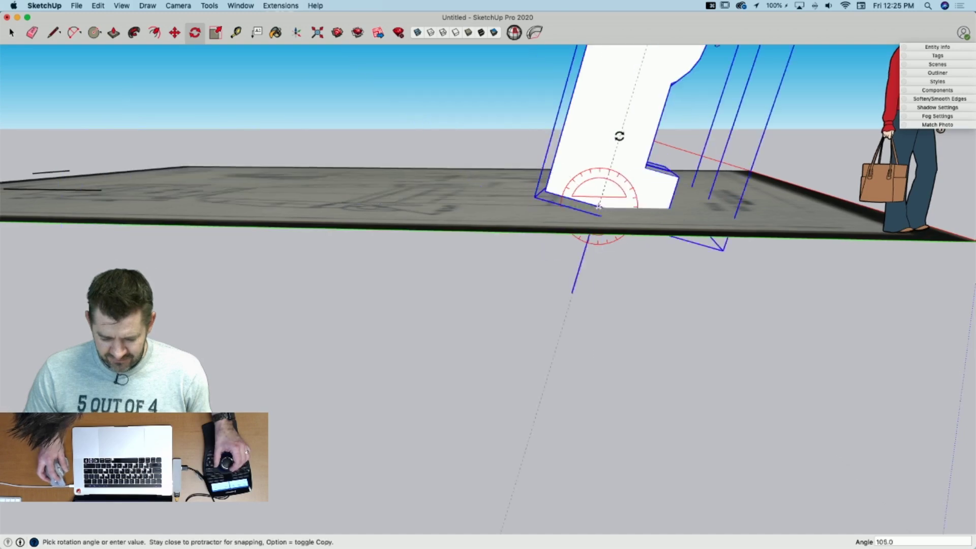
key("space")
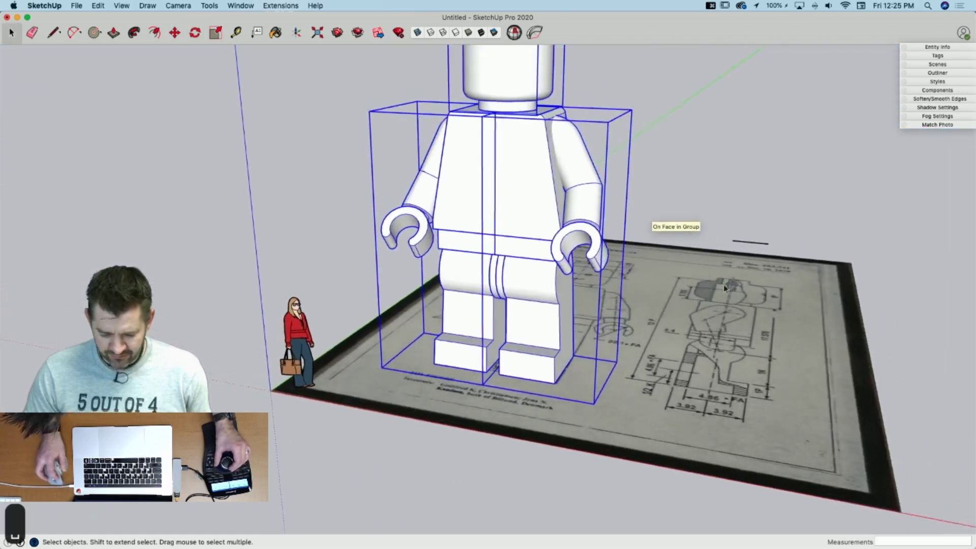
left_click(717, 251)
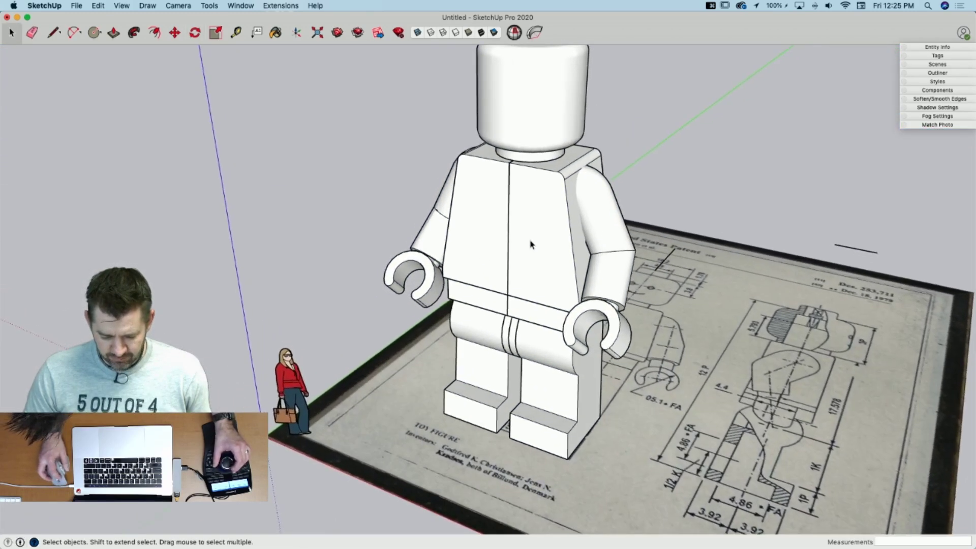
Step: Open the torso inside the half-body component and hide its seam edges along the figure's centre line
double_click(530, 245)
double_click(526, 240)
key("e")
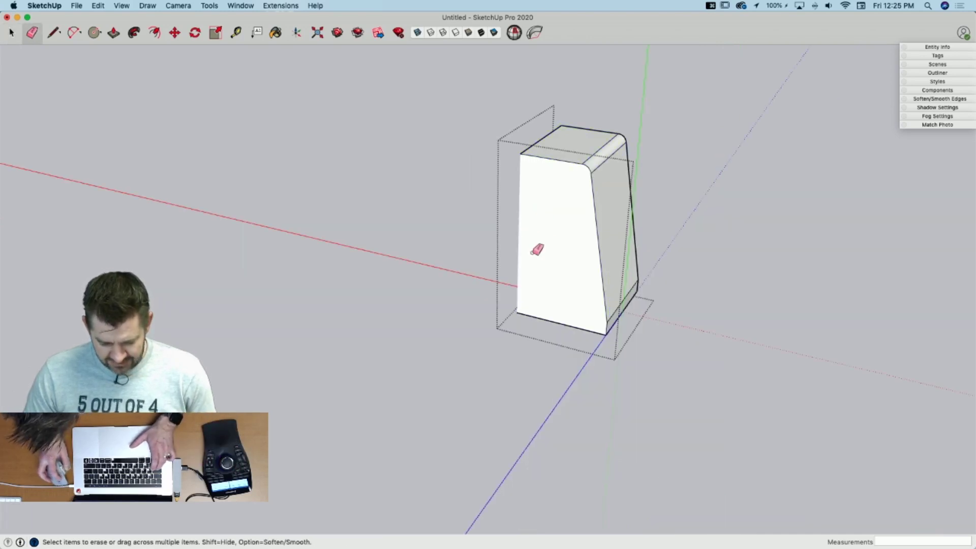
middle_click_drag(700, 152, 642, 338)
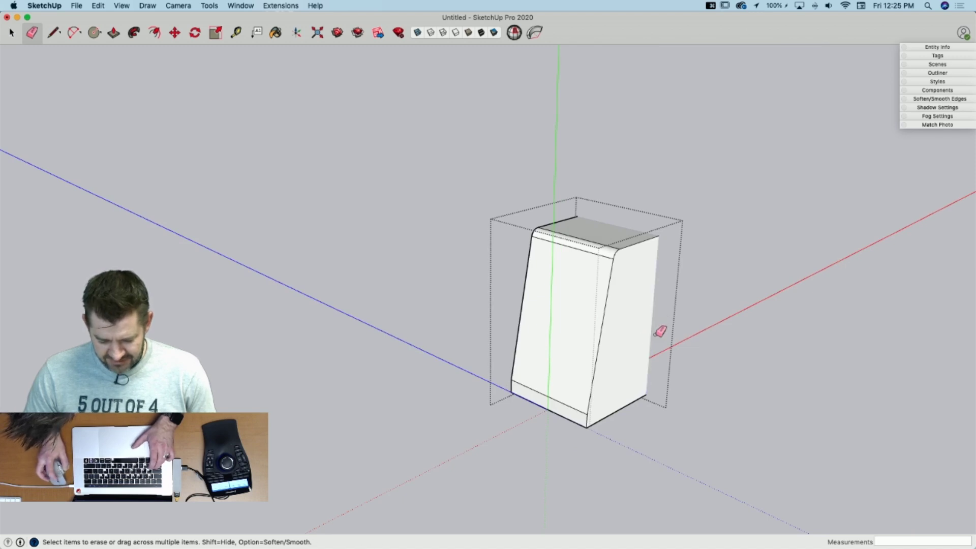
key("space")
left_click(740, 378)
Step: Open the hip piece and hide its edges along the centre seam between the two halves
mouse_move(506, 392)
middle_mouse_down()
mouse_move(971, 424)
mouse_move(667, 434)
mouse_move(452, 420)
middle_mouse_up()
scroll(445, 411, "up", 4)
double_click(420, 397)
key("e")
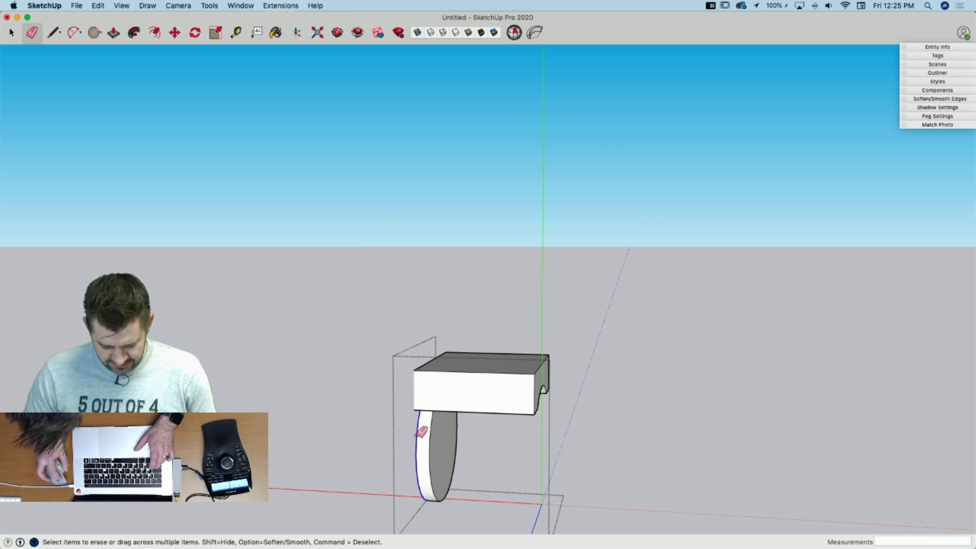
middle_click_drag(518, 435, 490, 446)
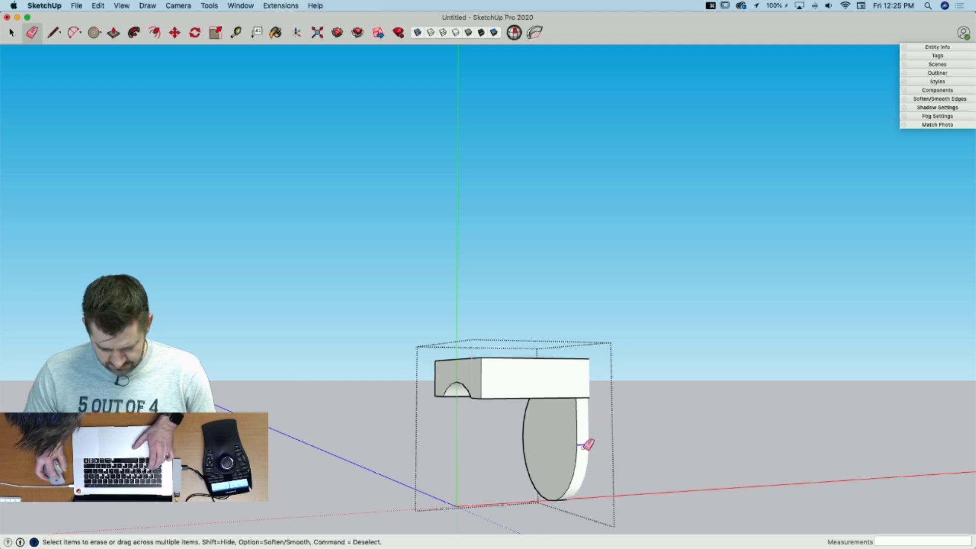
key("space")
left_click(727, 476)
Step: Open the leg, orient its faces consistently, and smooth away the edge between the curved hip section and the flat back
double_click(540, 444)
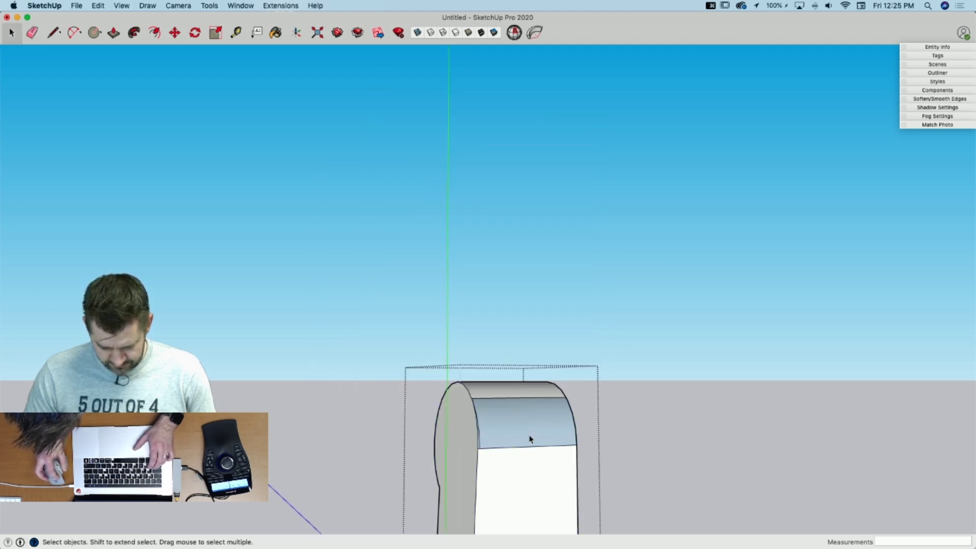
key("e")
right_click(517, 436)
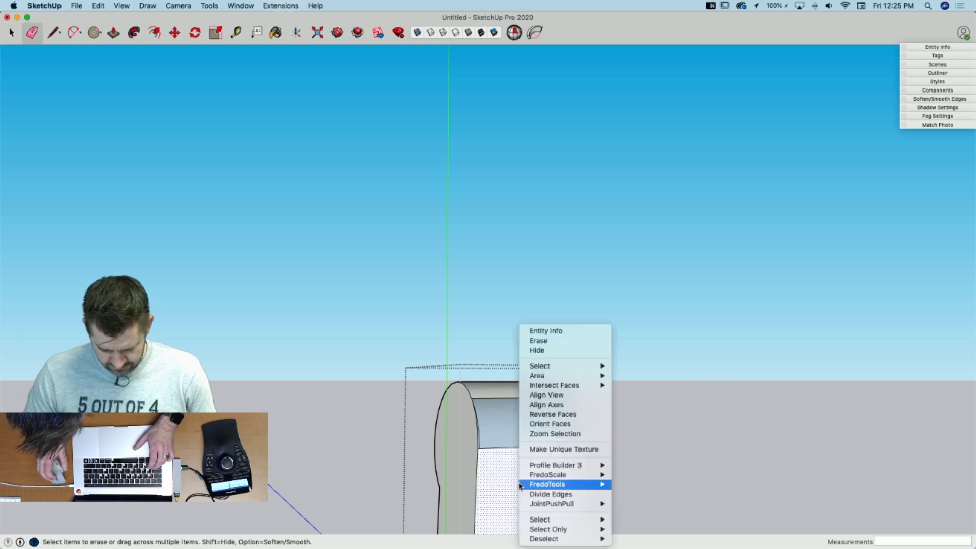
left_click(565, 426)
key("e")
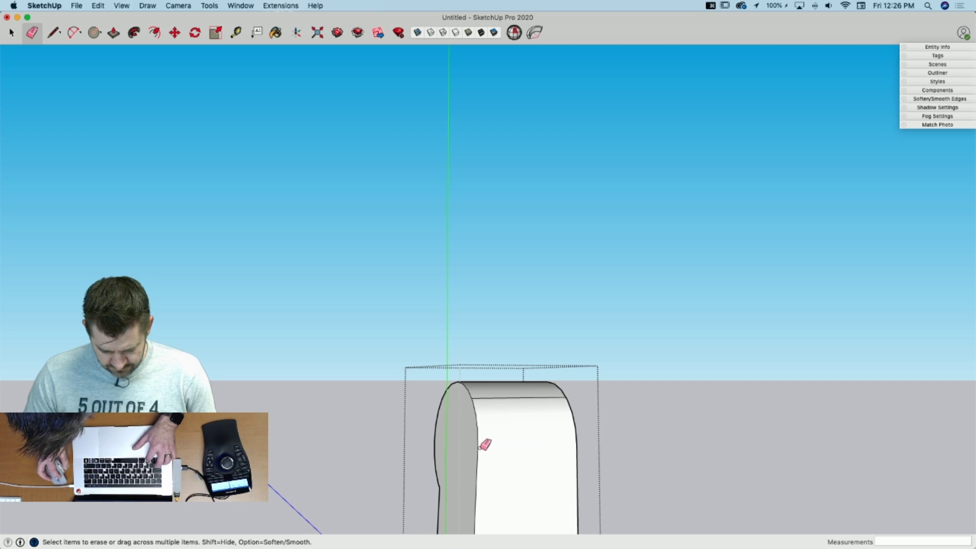
key("space")
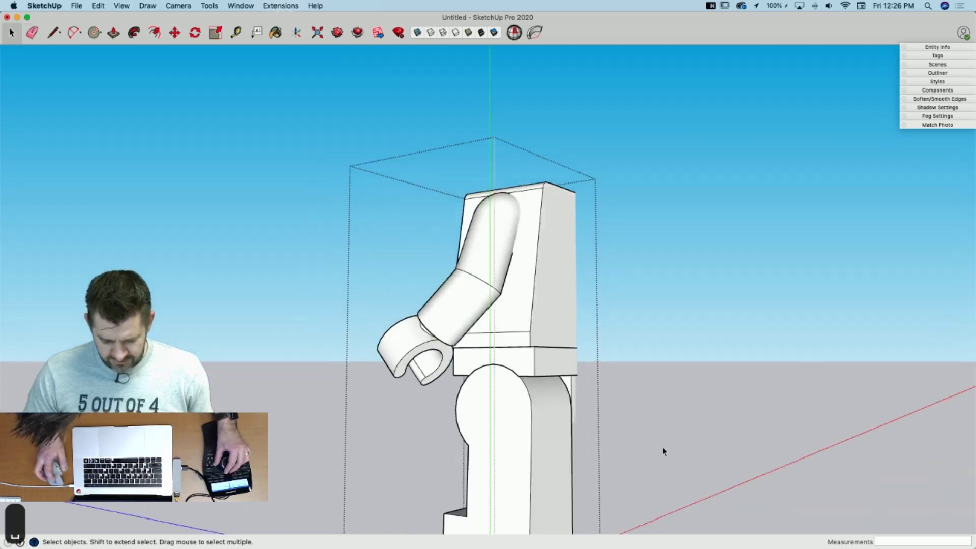
left_click(663, 447)
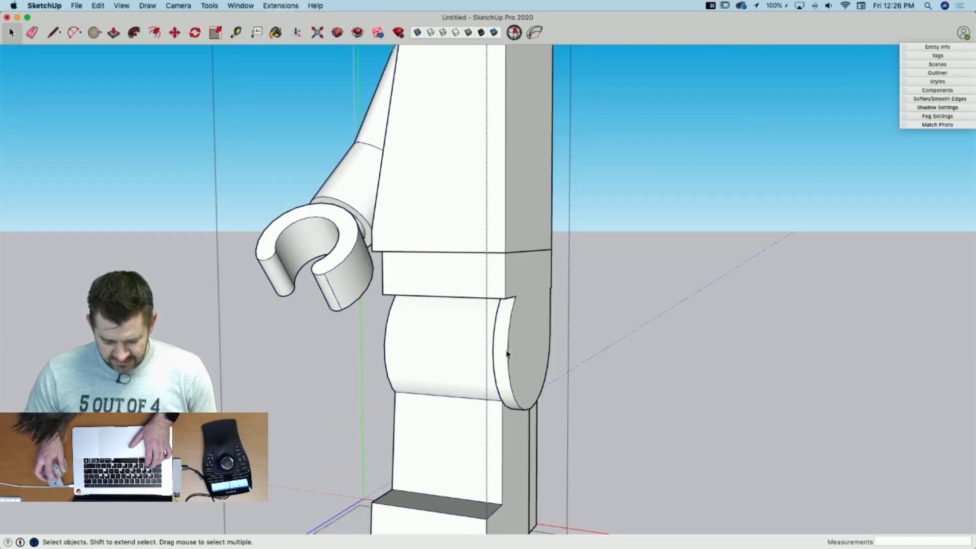
Step: Reopen the hip piece and hide the remaining outline edges on the central disc's inner face
key("e")
key("space")
double_click(536, 357)
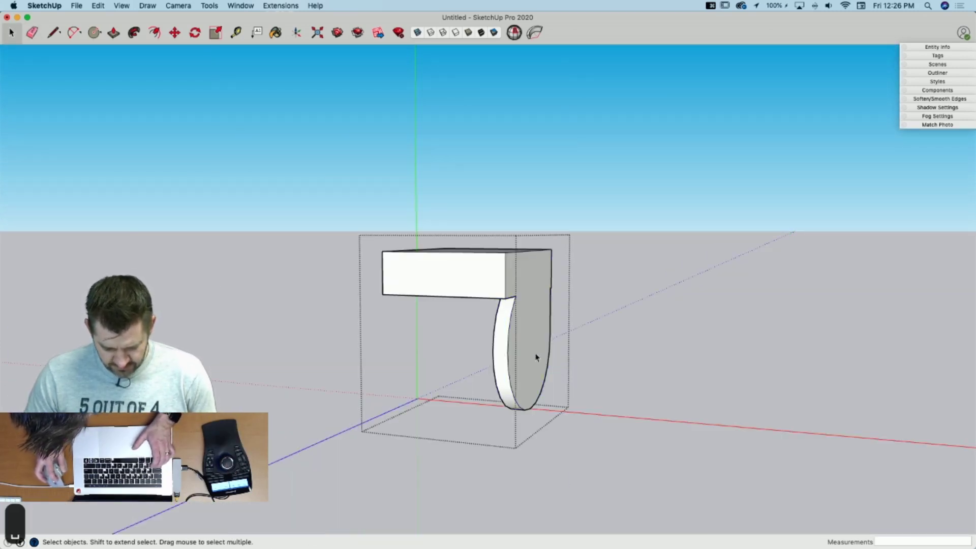
key("e")
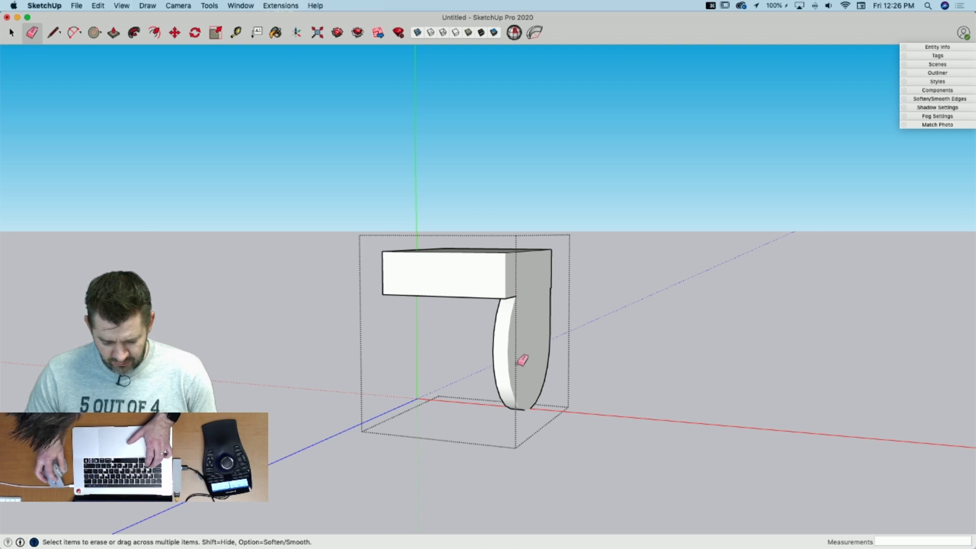
key("space")
left_click(648, 474)
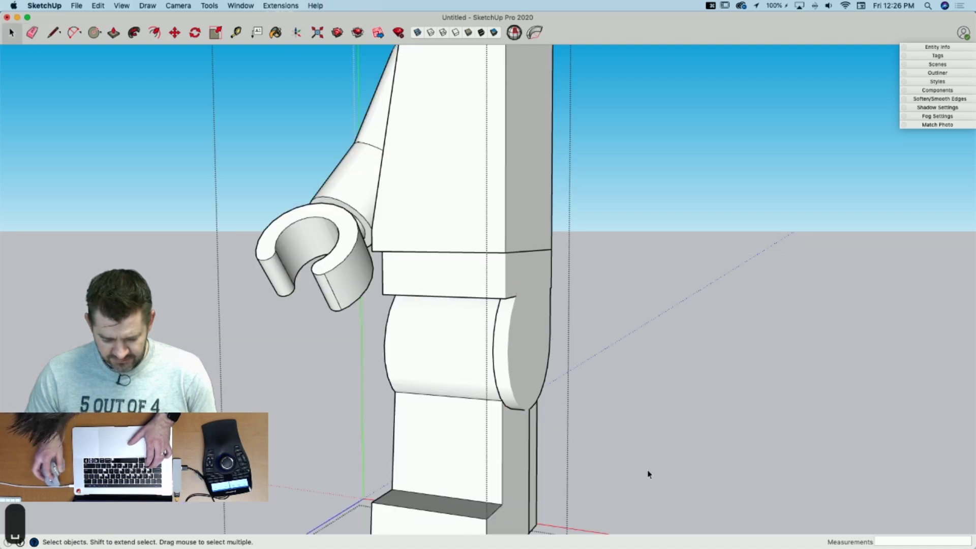
Step: Reopen the torso, hide the remaining lower edge at the centre seam, and exit the half-body component
double_click(491, 181)
key("e")
left_click(506, 193)
key("space")
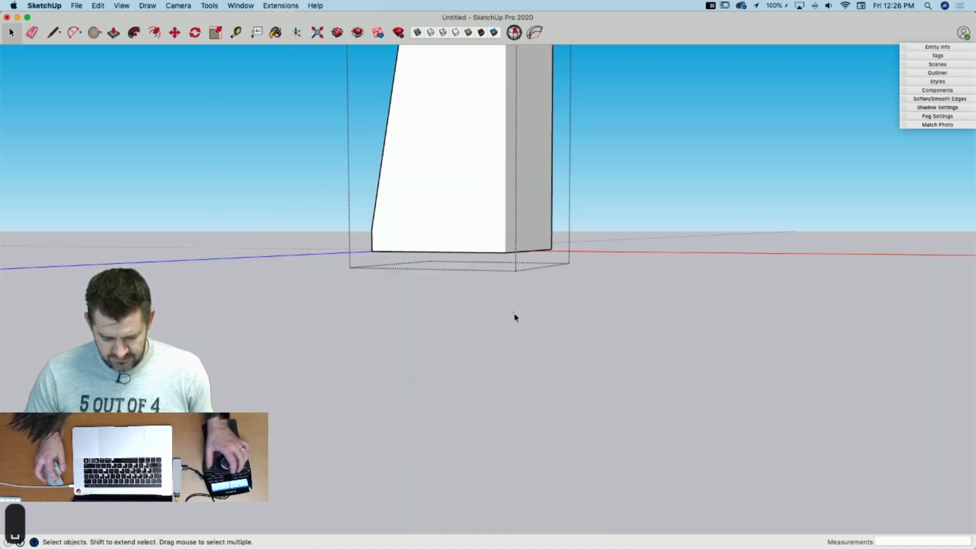
left_click(634, 364)
left_click(635, 363)
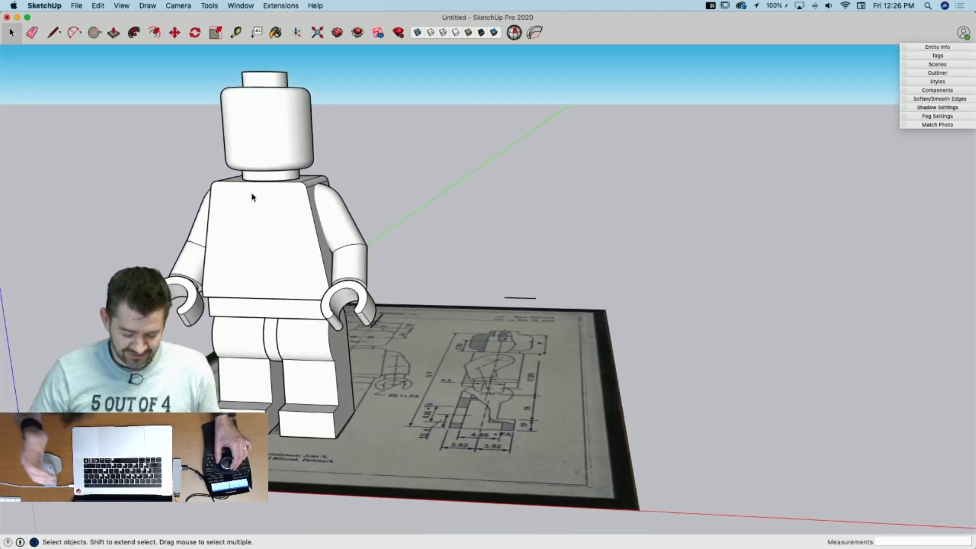
Step: Turn X-ray display on to inspect the figure's interior, and turn it off again
left_click(416, 33)
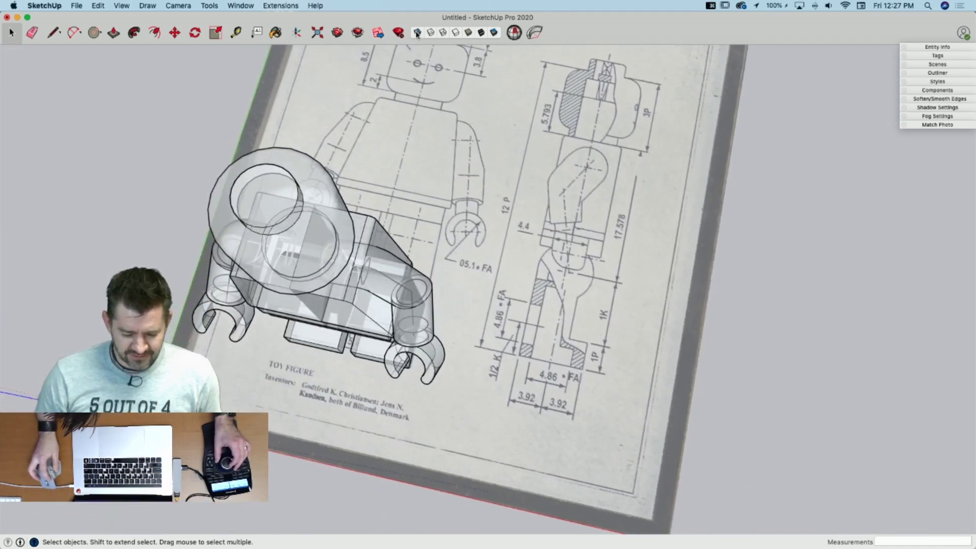
left_click(417, 34)
scroll(263, 325, "up", 3)
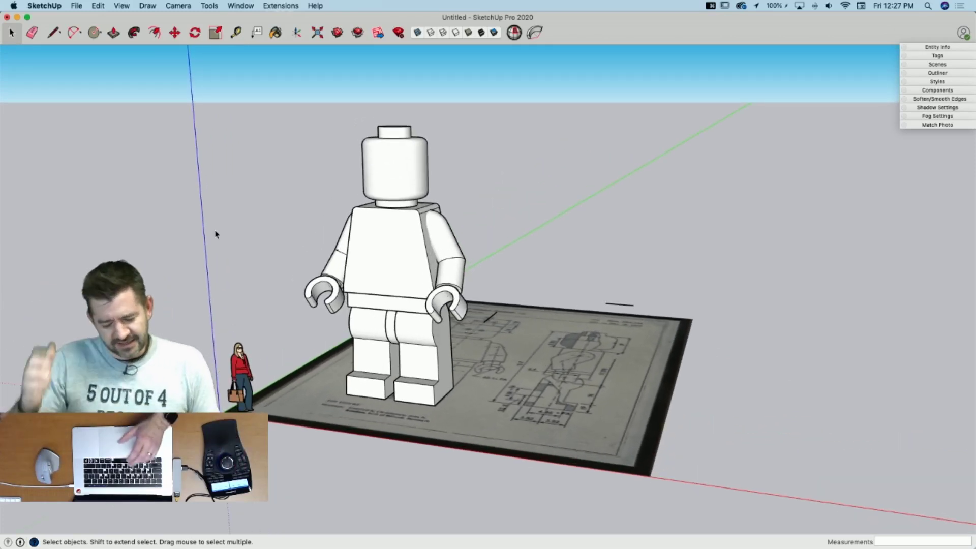
Step: Save the model to the Desktop as MiniFig in SketchUp Models (*.skp) format
left_click(77, 6)
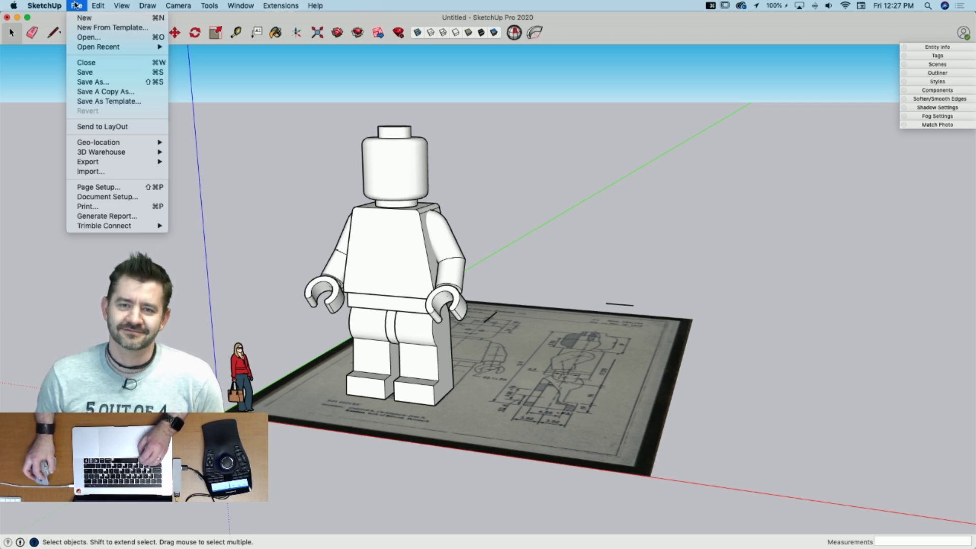
mouse_move(85, 48)
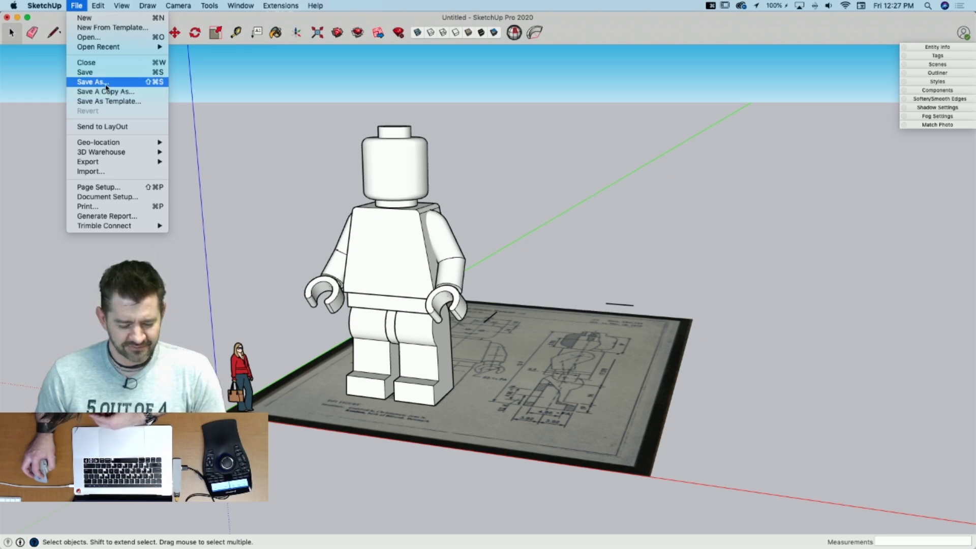
left_click(104, 84)
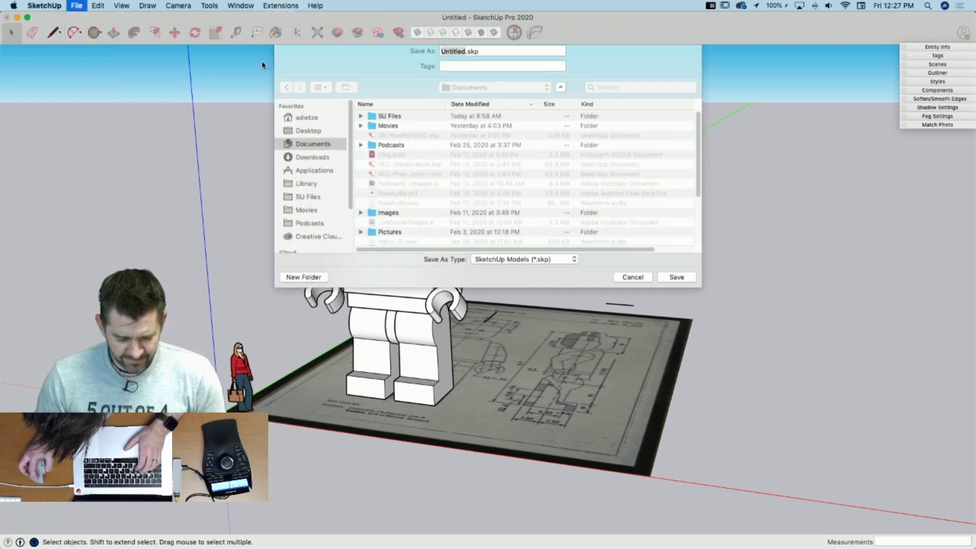
left_click(308, 139)
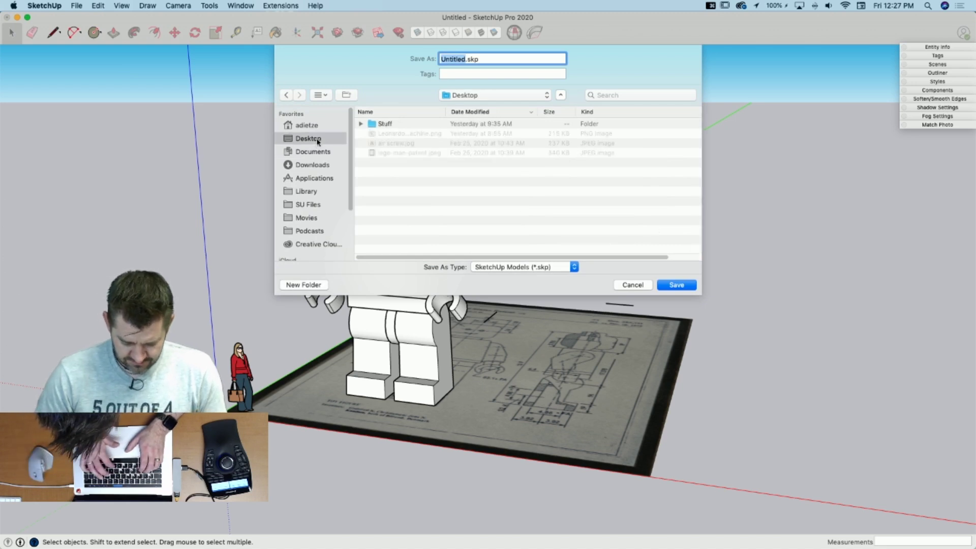
type("MiniFig")
key("Return")
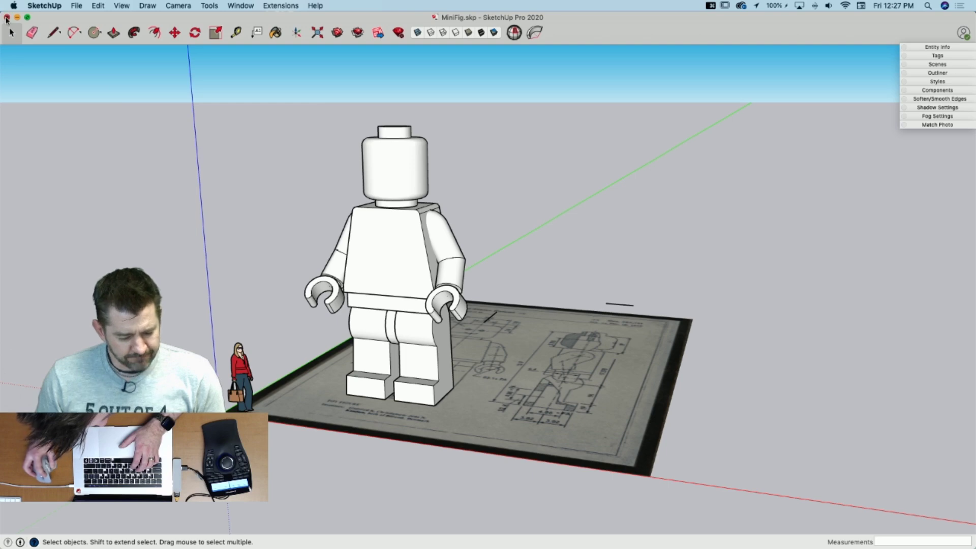
Step: Close the MiniFig model, create a new empty model, and enlarge its window to fill the screen
left_click(6, 18)
left_click(76, 6)
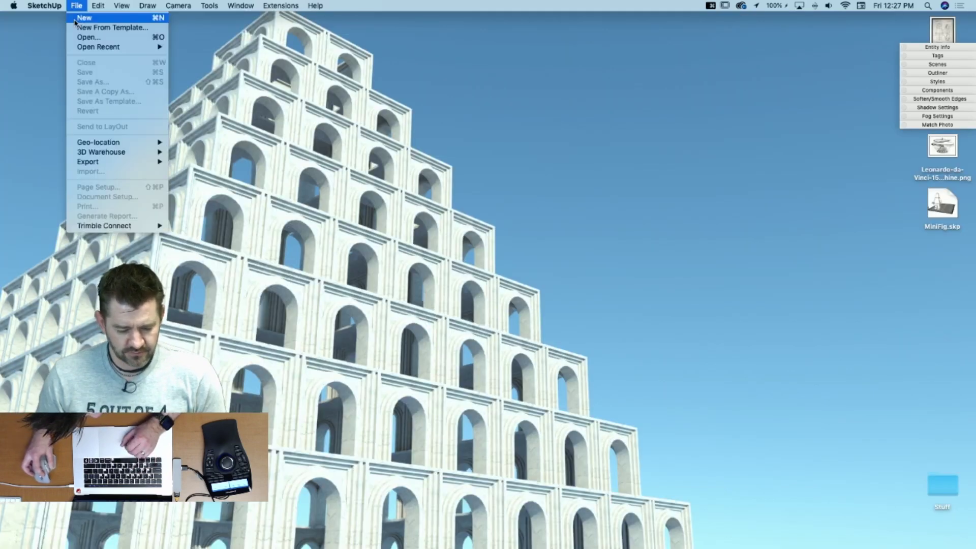
left_click(82, 18)
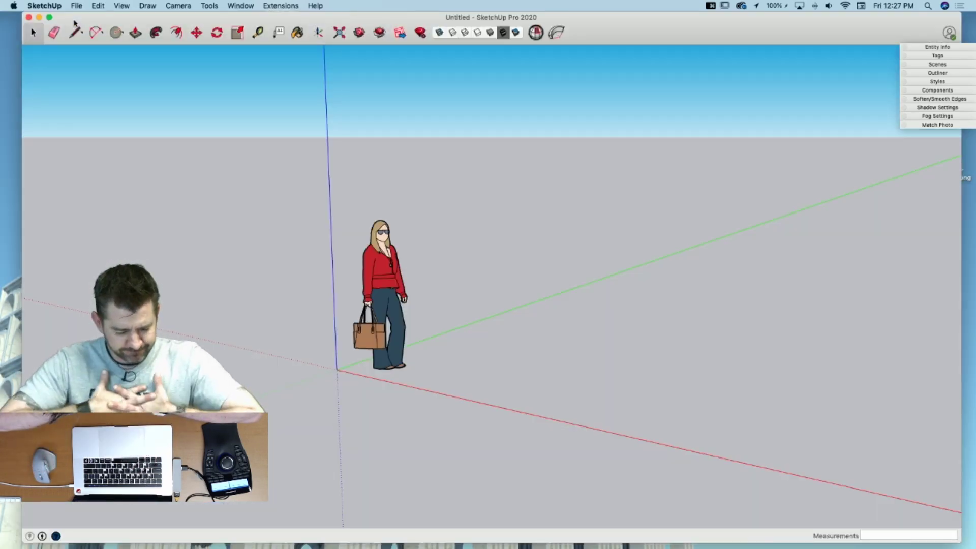
double_click(59, 20)
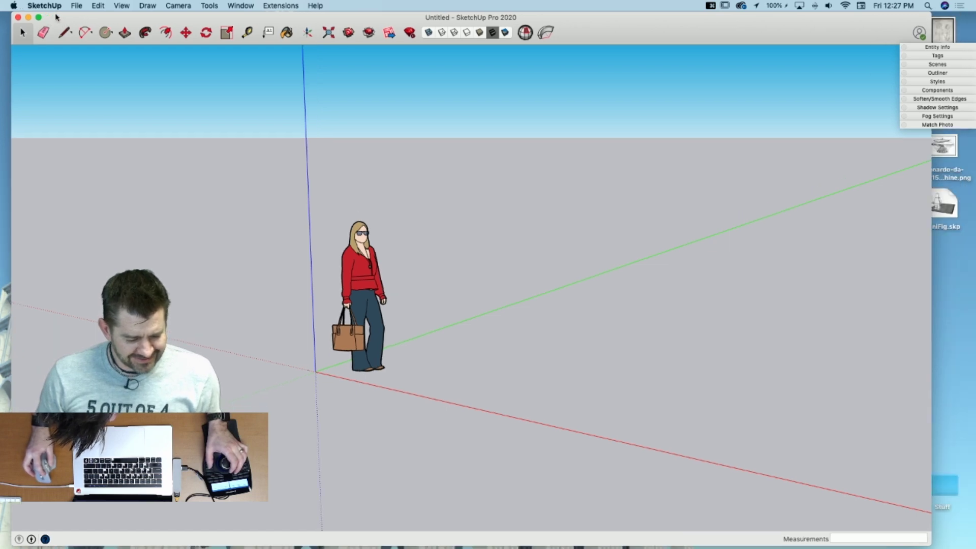
double_click(901, 329)
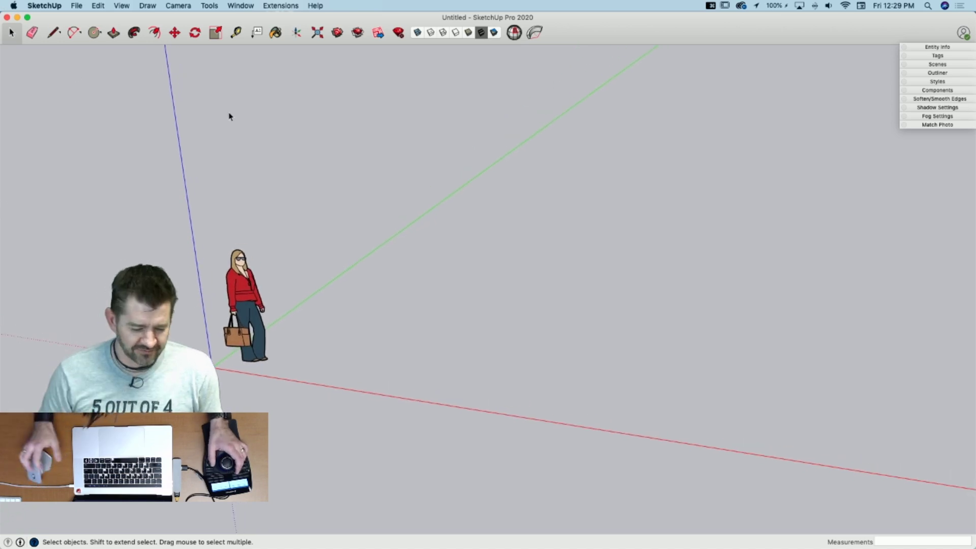
Step: Import air screw.jpg from the Desktop and place it flat on the ground from the origin, about 42' 5" high
left_click(77, 5)
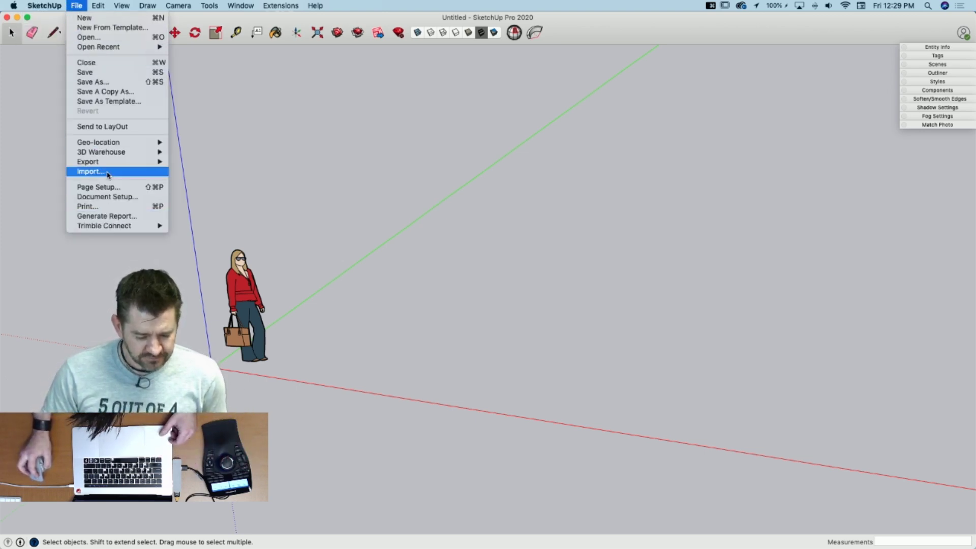
left_click(108, 174)
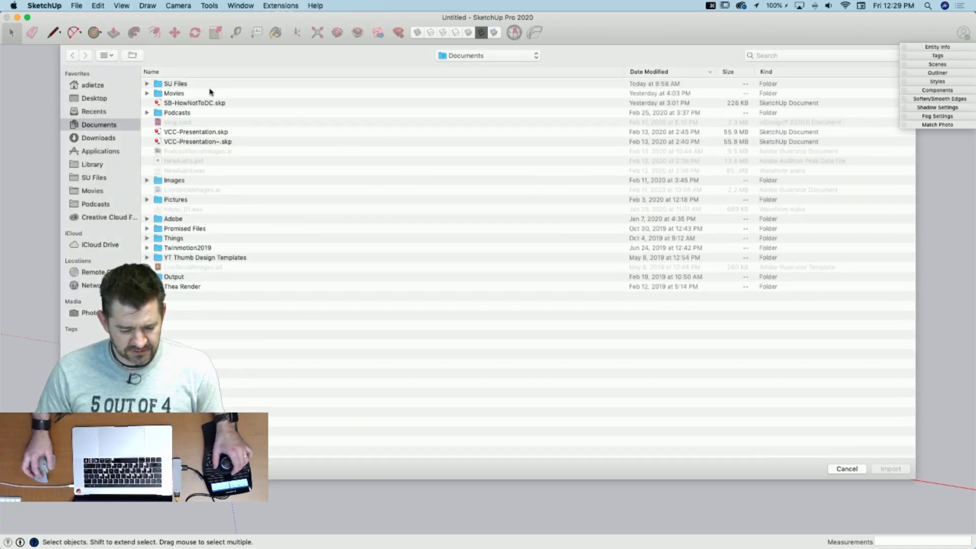
left_click(115, 99)
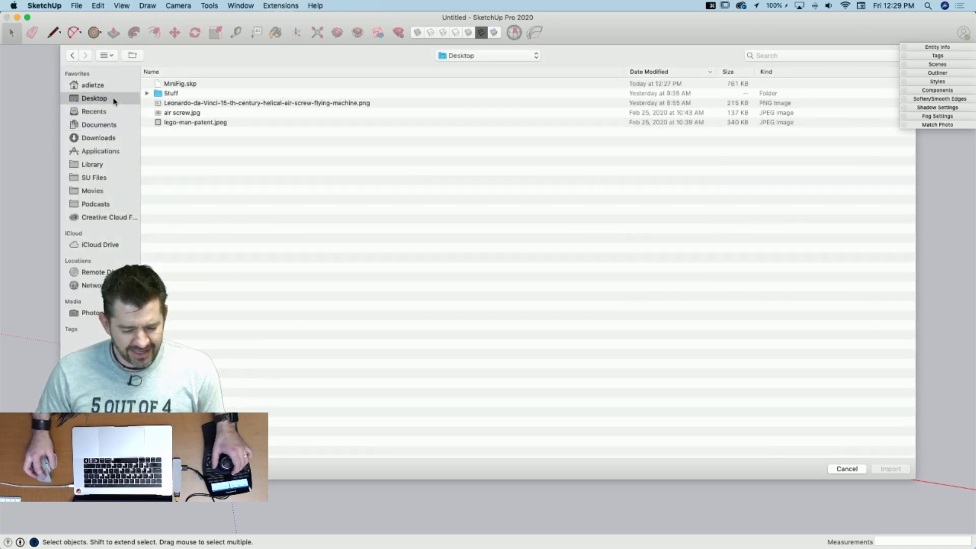
left_click(200, 113)
left_click(895, 466)
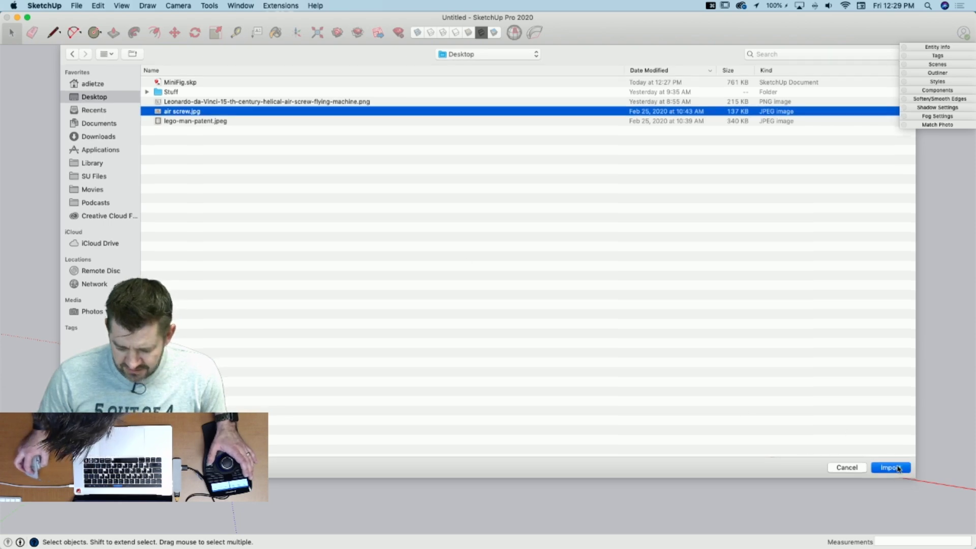
left_click(218, 365)
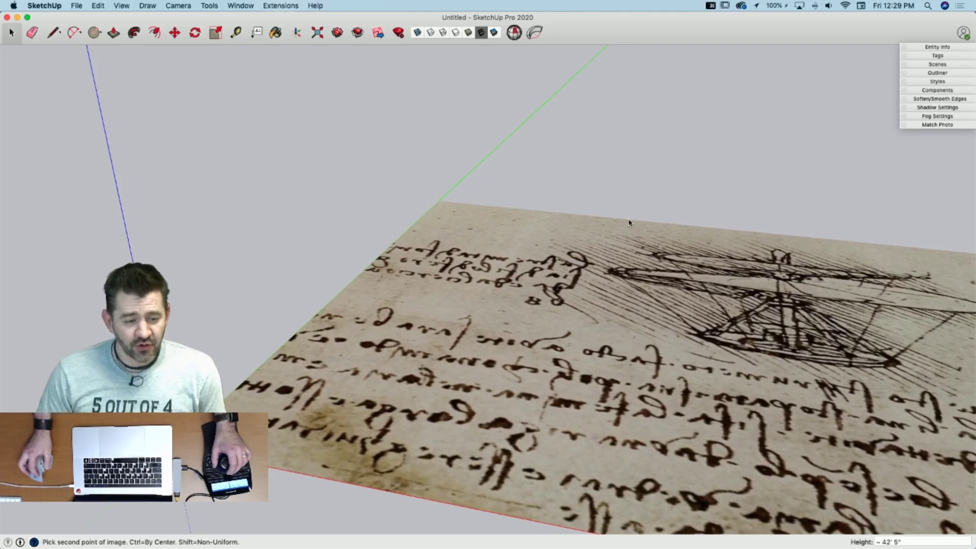
left_click(629, 222)
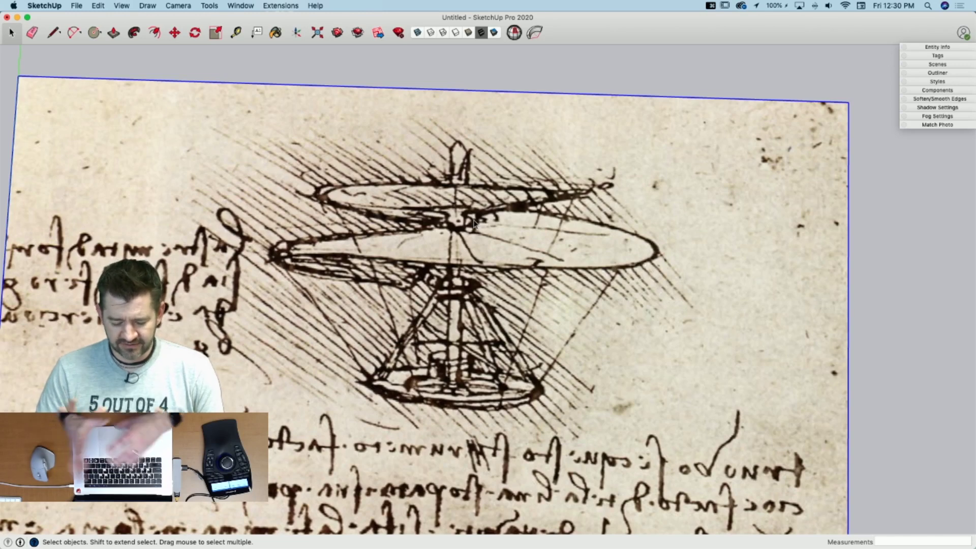
Step: Examine the imported air screw drawing from above, both up close and as a whole sheet
mouse_move(474, 224)
middle_mouse_down()
mouse_move(471, 273)
mouse_move(611, 511)
mouse_move(694, 313)
middle_mouse_up()
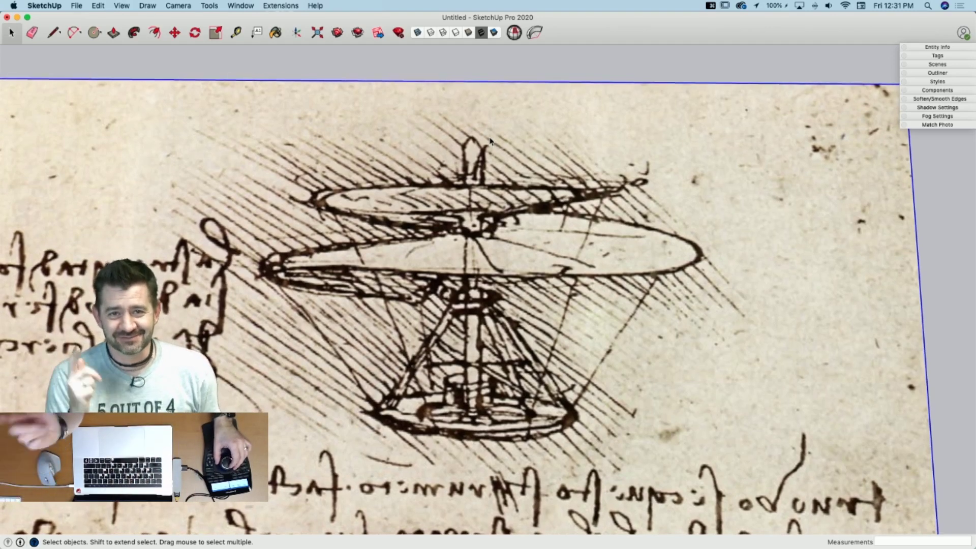
scroll(491, 142, "down", 2)
scroll(491, 140, "down", 5)
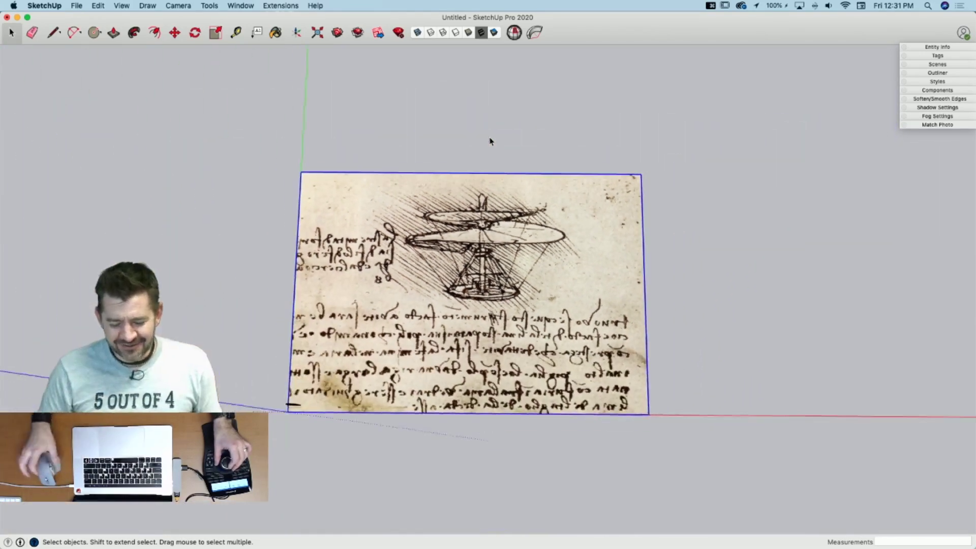
scroll(488, 145, "up", 3)
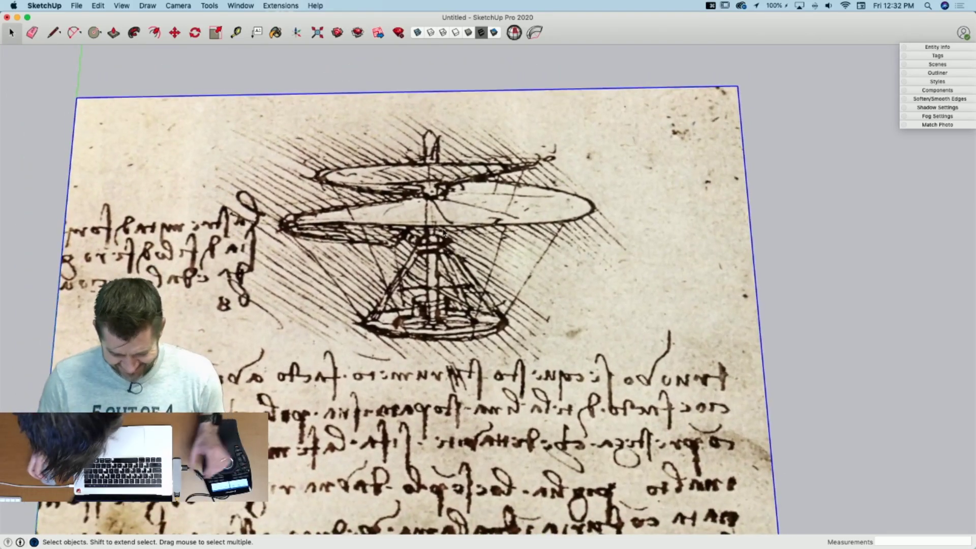
middle_click_drag(591, 357, 471, 304)
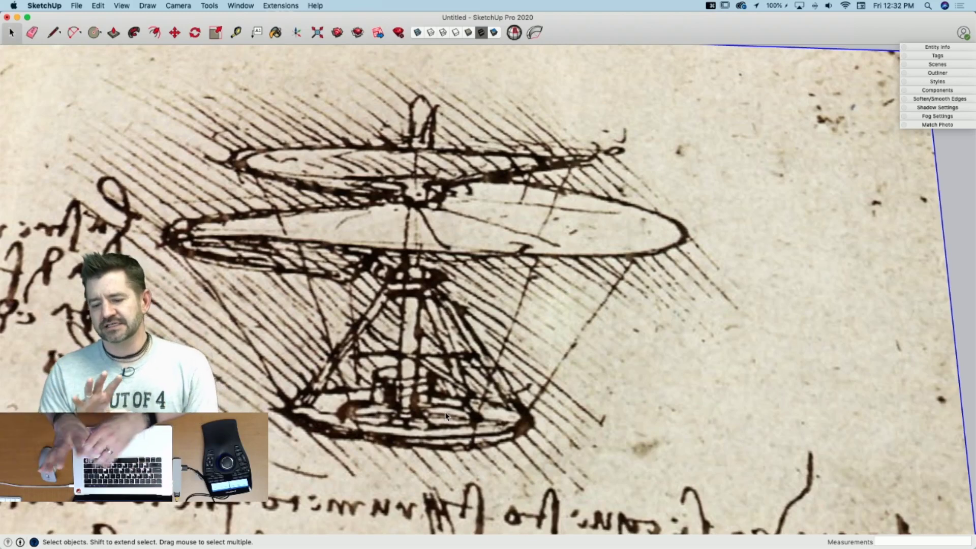
key("super+Tab")
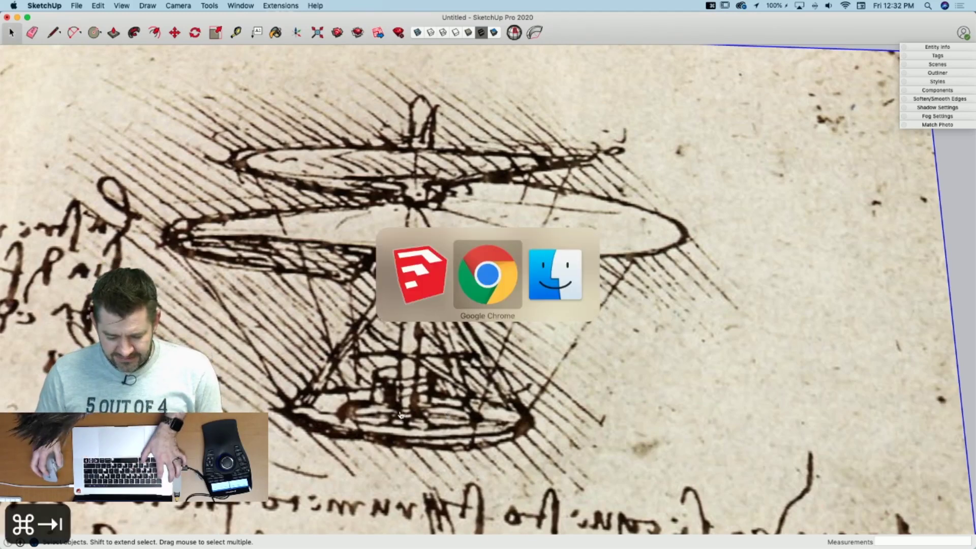
mouse_move(1, 270)
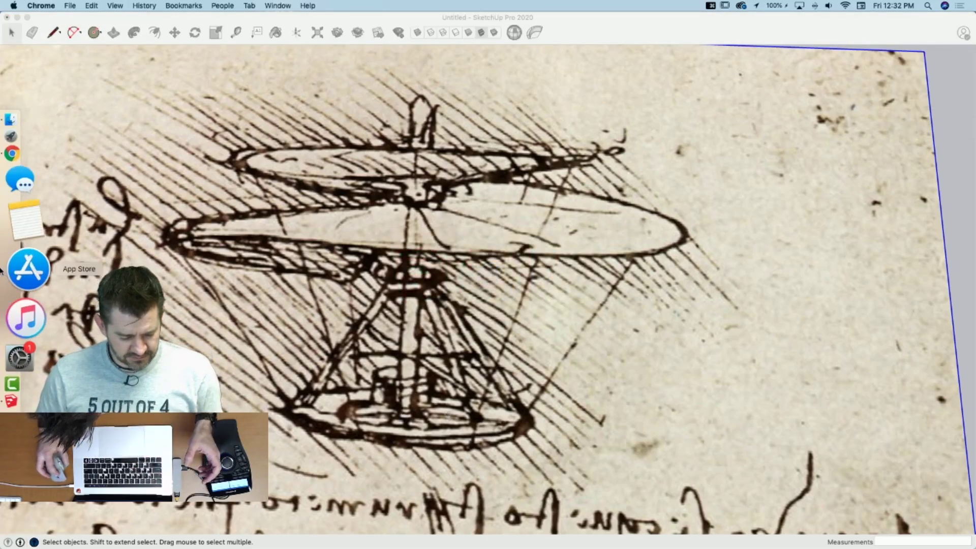
left_click(15, 221)
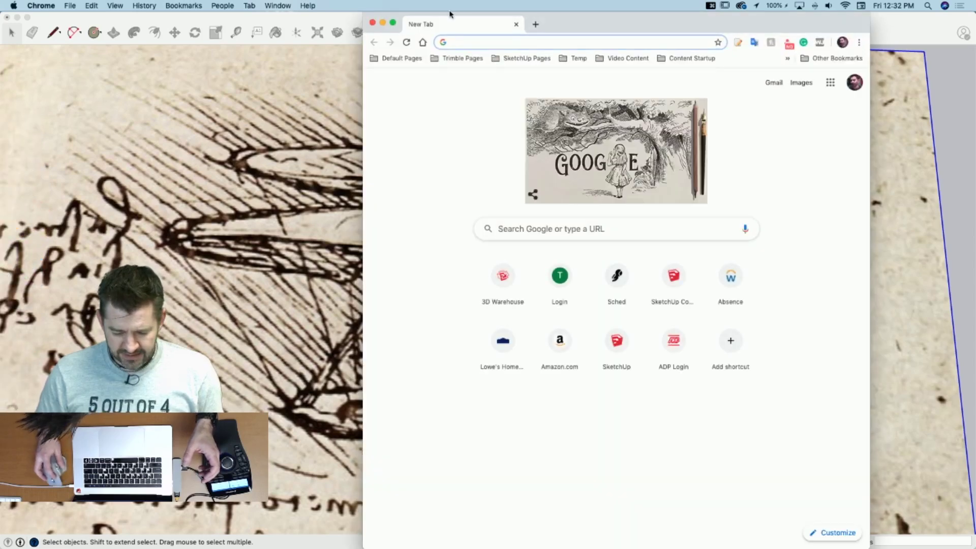
left_click(373, 23)
mouse_move(2, 218)
right_click(38, 226)
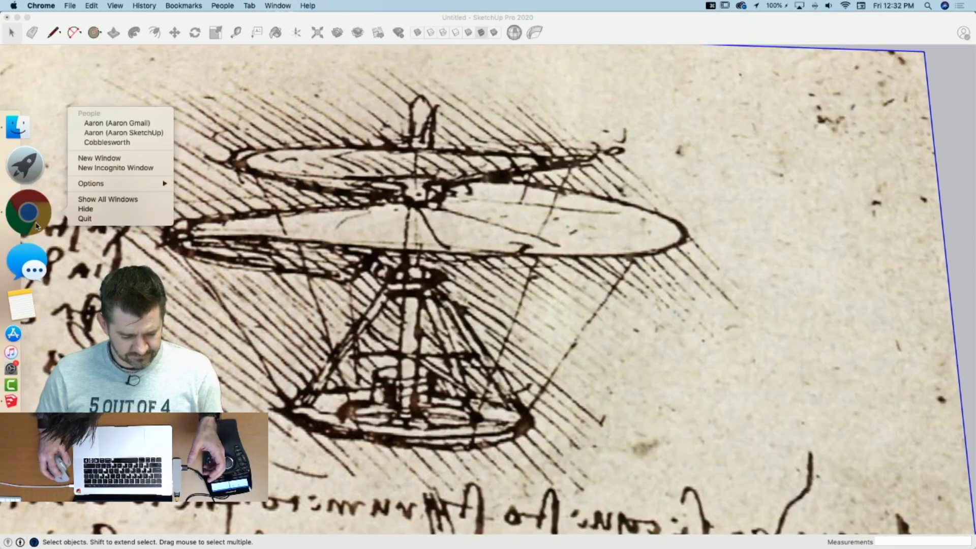
left_click(282, 141)
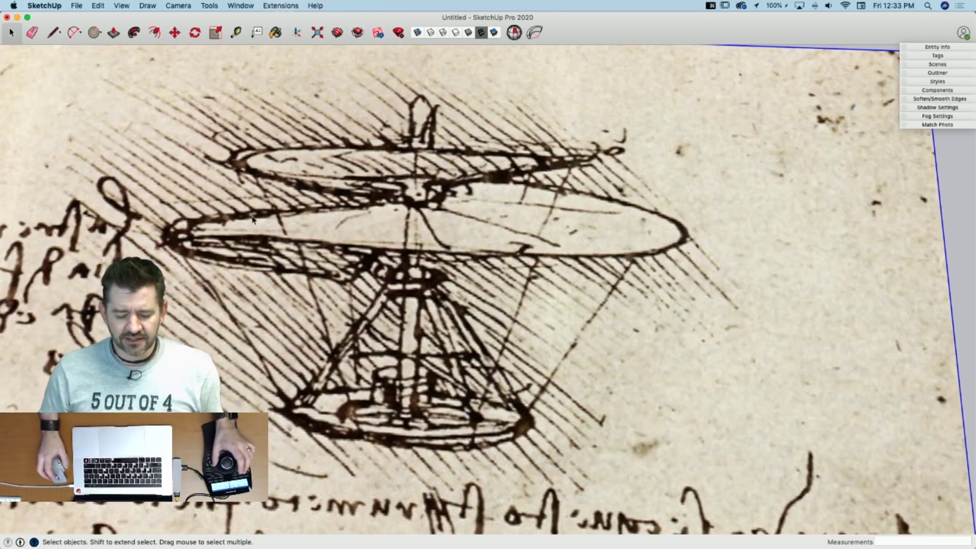
Step: Compare the size of the imported air screw drawing with the scale figure standing at the origin
scroll(253, 220, "down", 3)
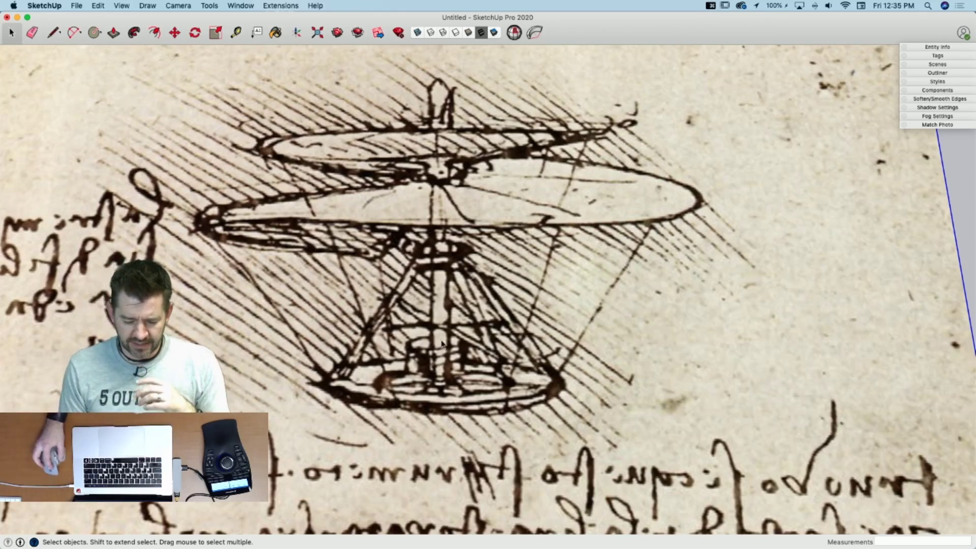
scroll(433, 331, "down", 8)
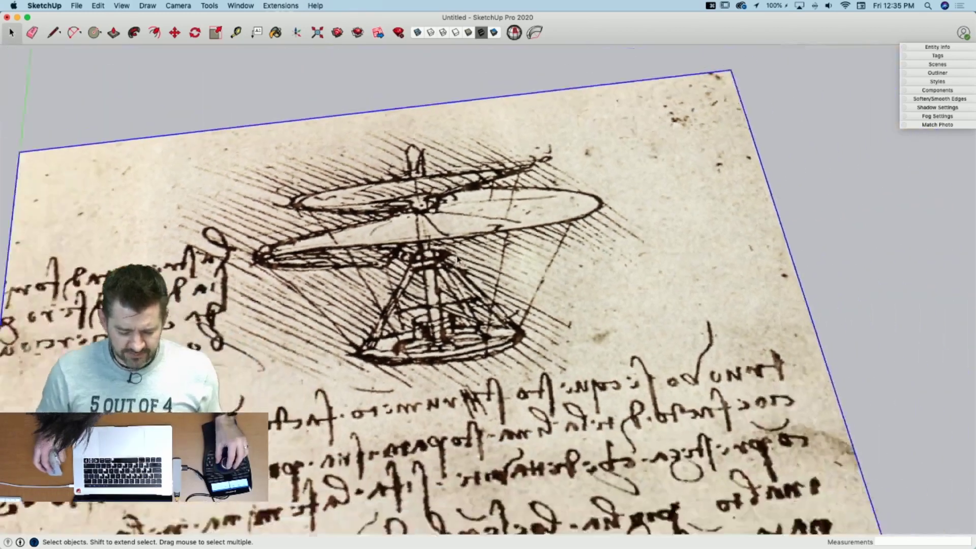
middle_click_drag(447, 273, 315, 269)
scroll(87, 263, "up", 4)
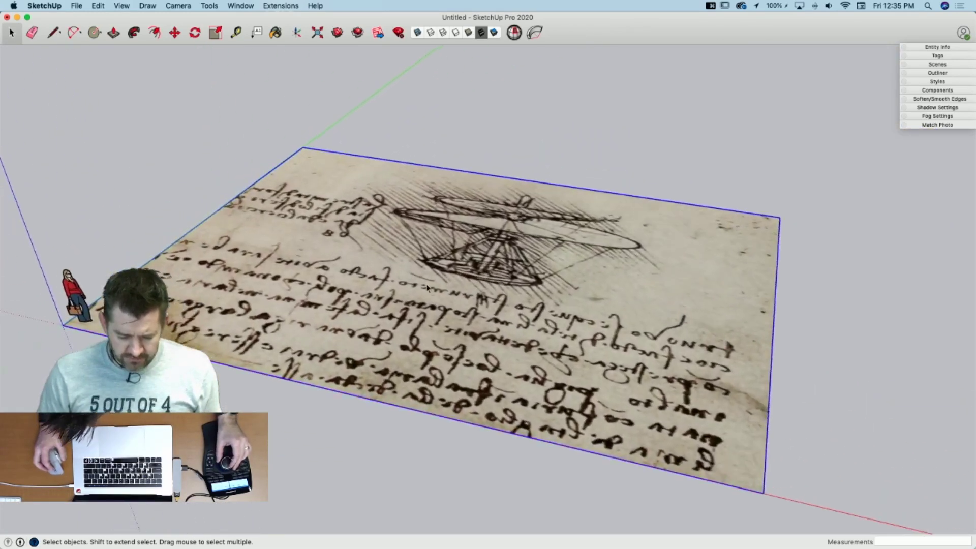
mouse_move(86, 262)
middle_mouse_down()
mouse_move(95, 257)
mouse_move(73, 248)
middle_mouse_up()
scroll(74, 249, "up", 2)
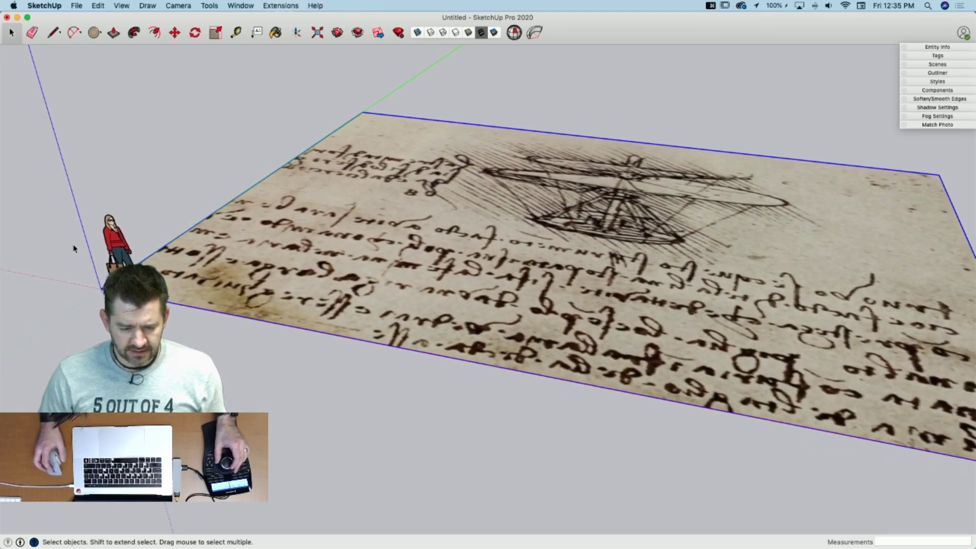
scroll(74, 248, "up", 1)
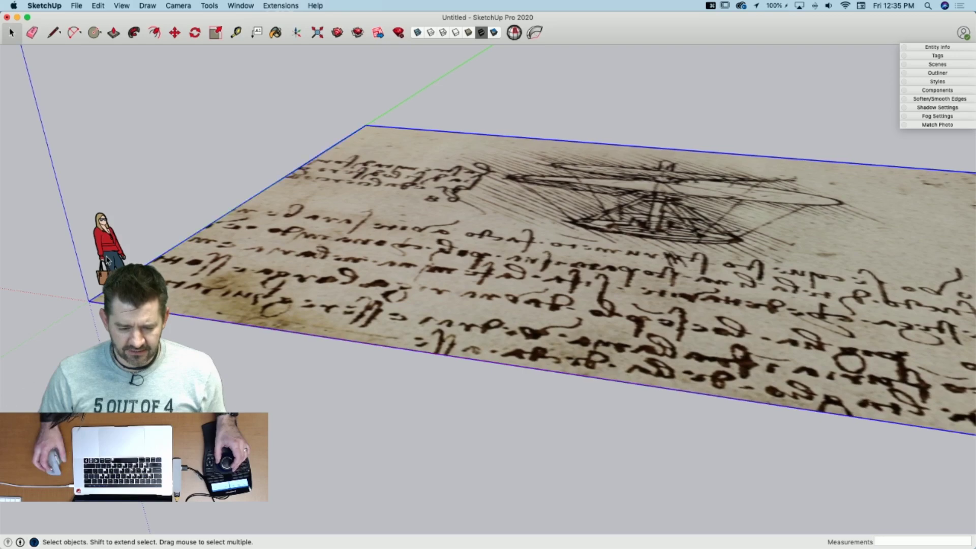
scroll(74, 248, "up", 1)
scroll(712, 305, "up", 3)
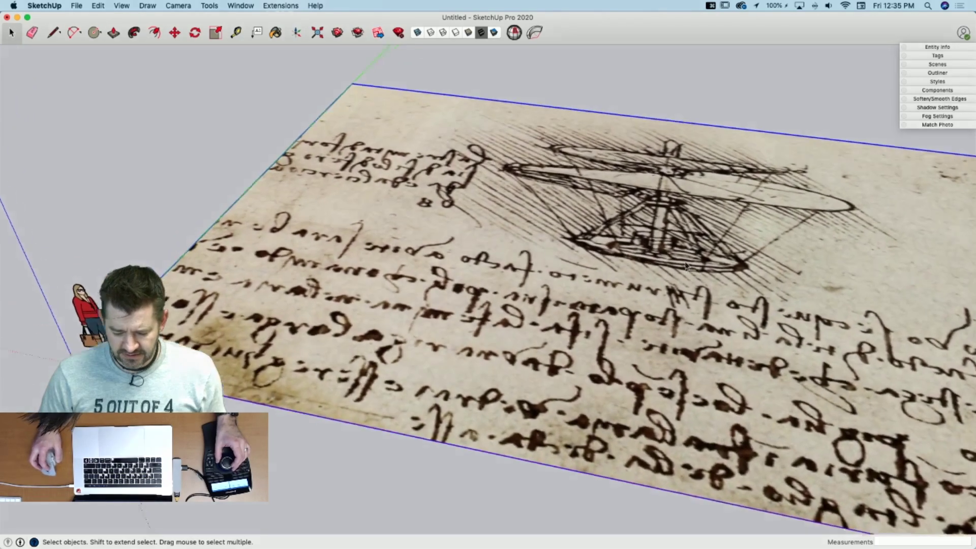
Step: Examine the air screw's round base and central mast up close, and the scale figure at the sheet's corner
scroll(663, 331, "up", 4)
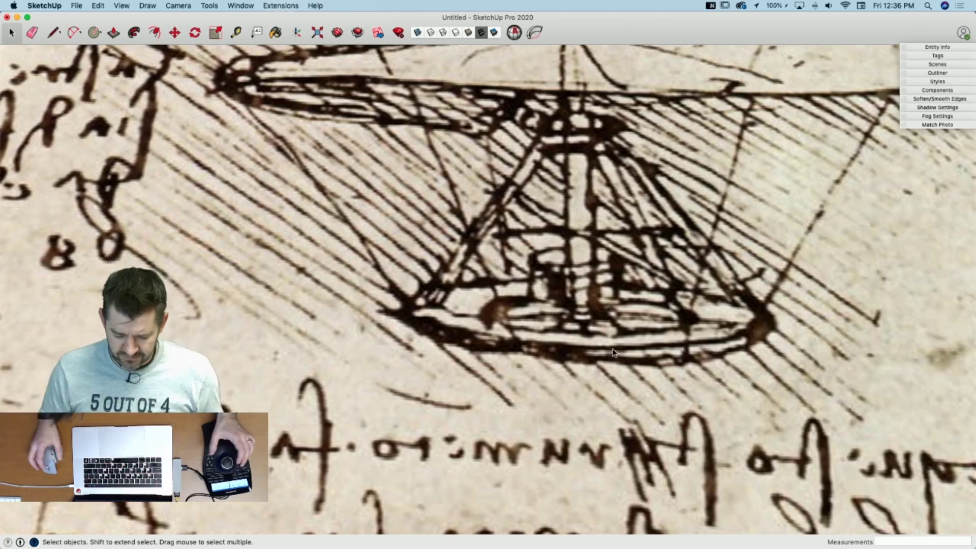
middle_click_drag(614, 352, 733, 358)
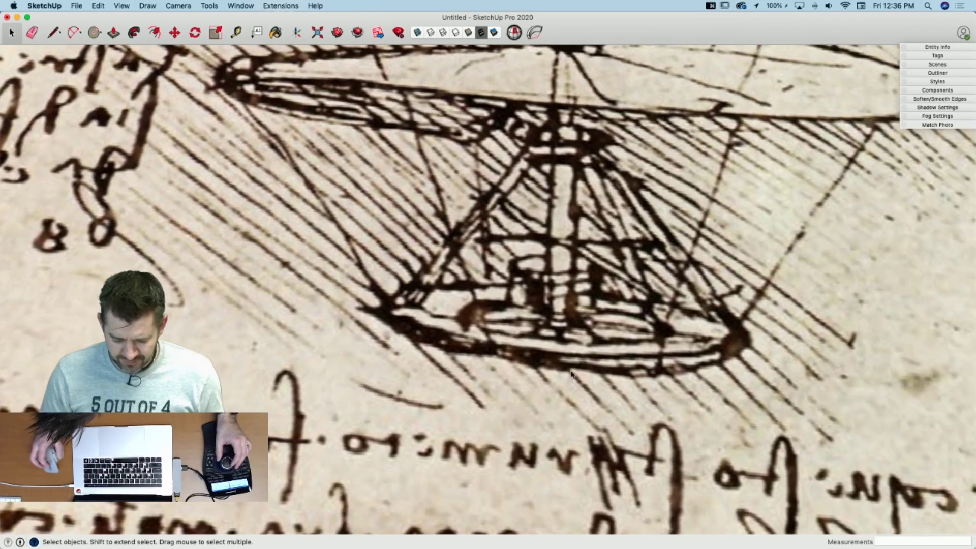
middle_click_drag(446, 352, 549, 360)
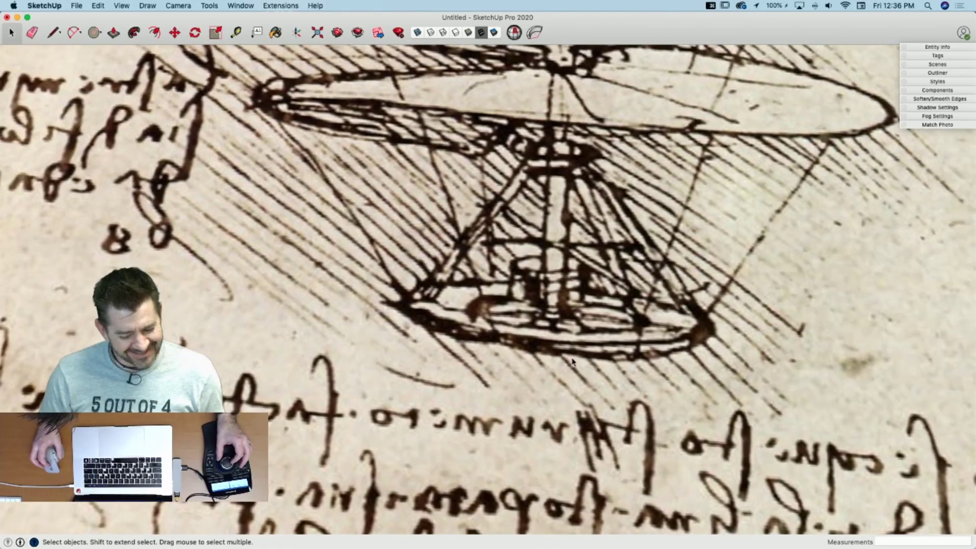
scroll(575, 360, "down", 5)
middle_click_drag(585, 315, 593, 262)
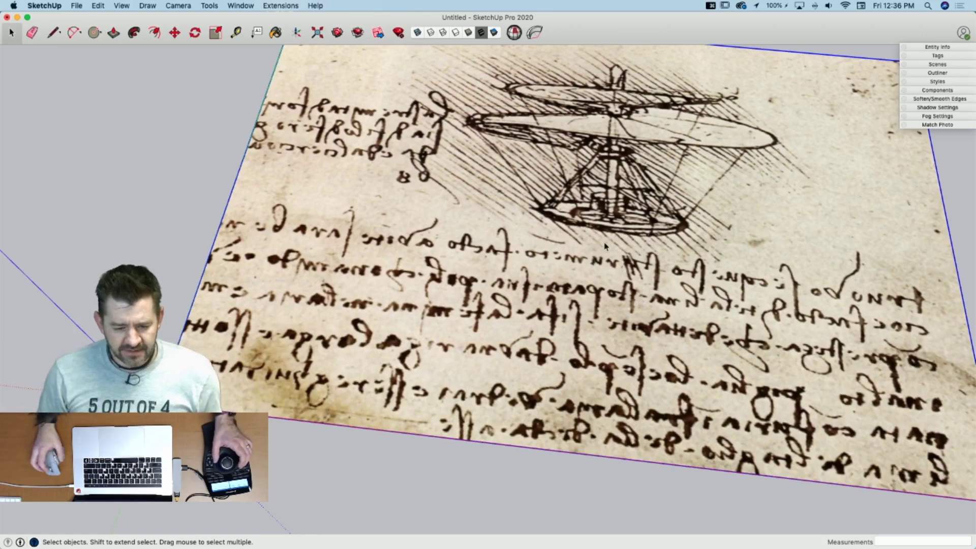
scroll(672, 201, "up", 4)
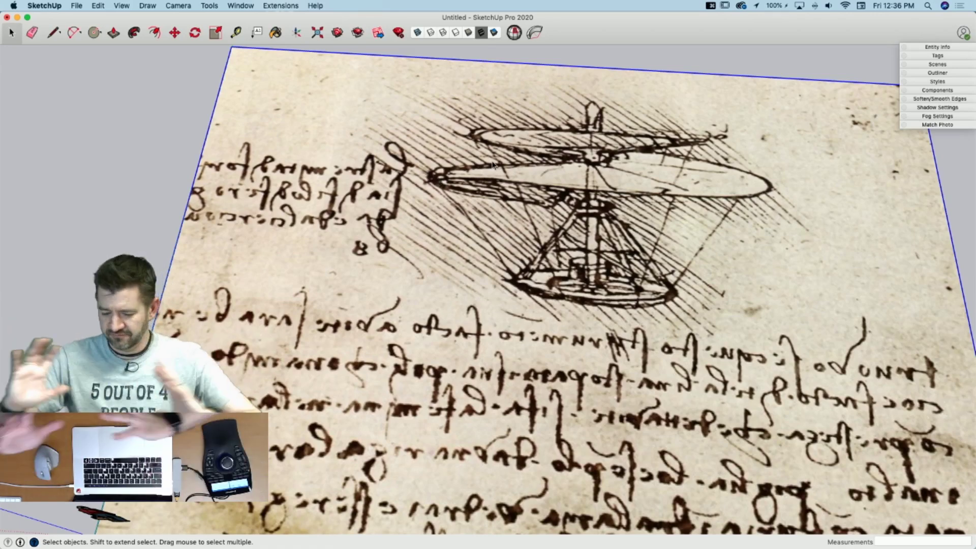
scroll(492, 164, "down", 6)
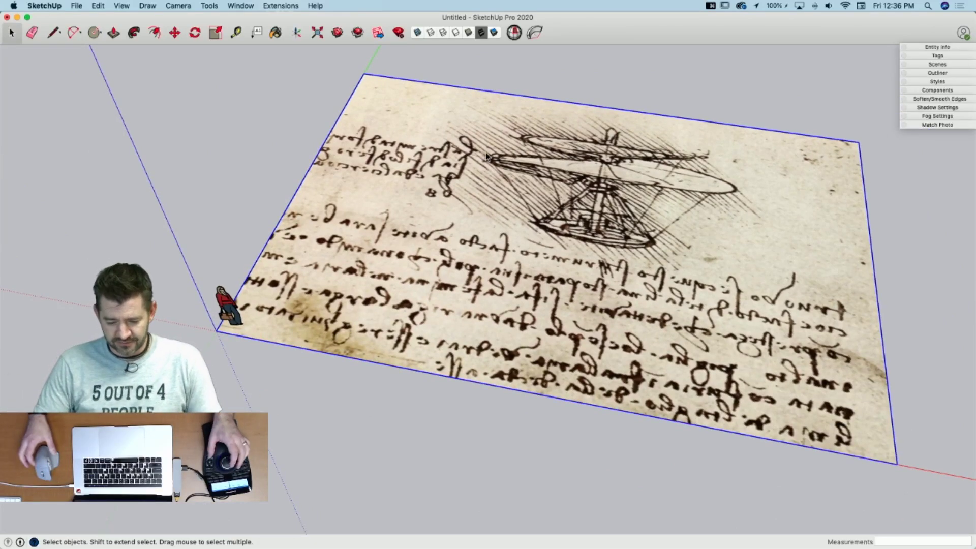
scroll(486, 156, "up", 7)
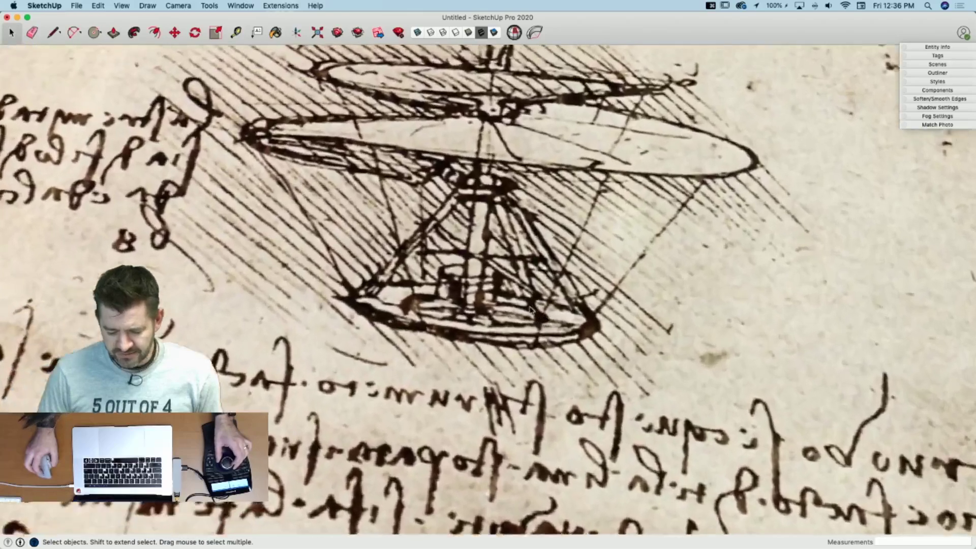
scroll(531, 309, "down", 6)
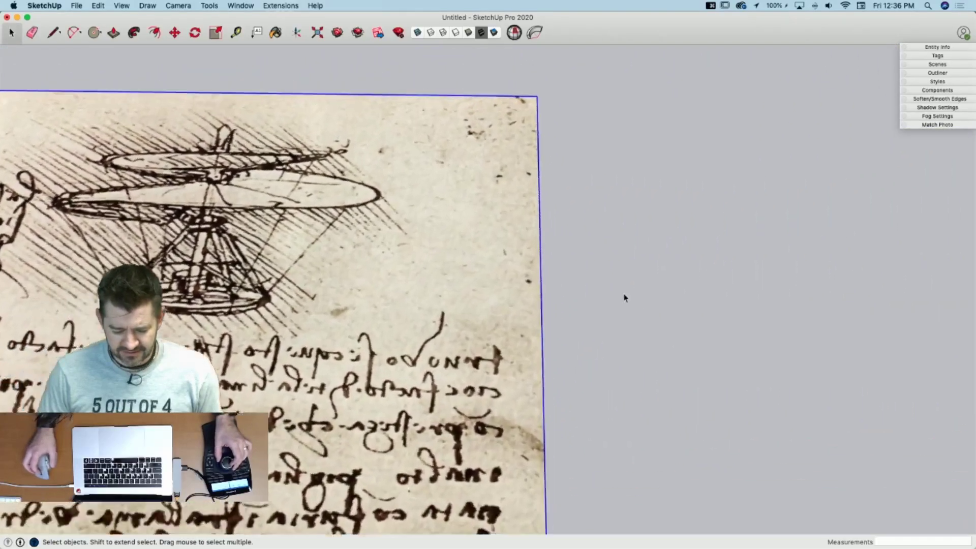
scroll(651, 295, "down", 4)
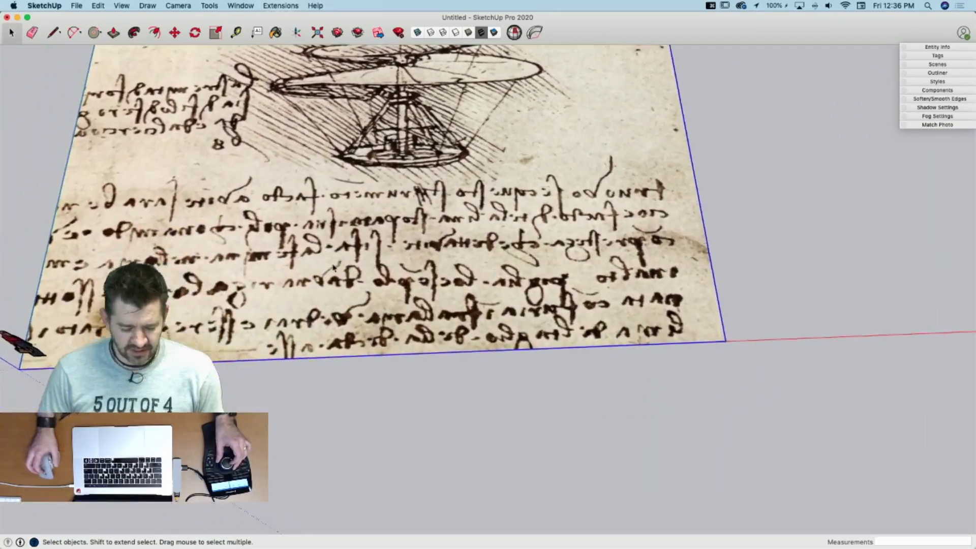
scroll(333, 267, "up", 5)
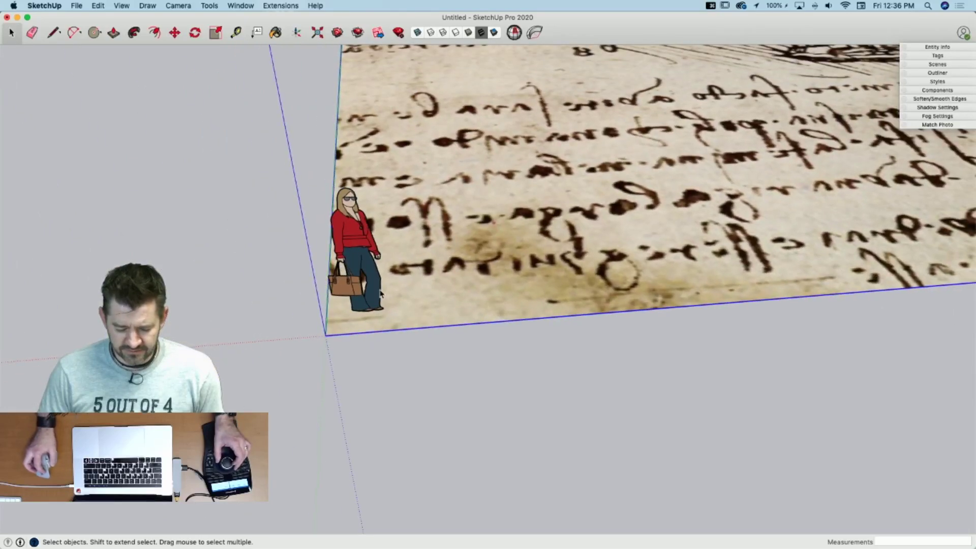
Step: Move the scale figure off the drawing onto open ground beside the sheet, about 73' 4" from the origin
left_click(378, 292)
key("m")
left_click(326, 336)
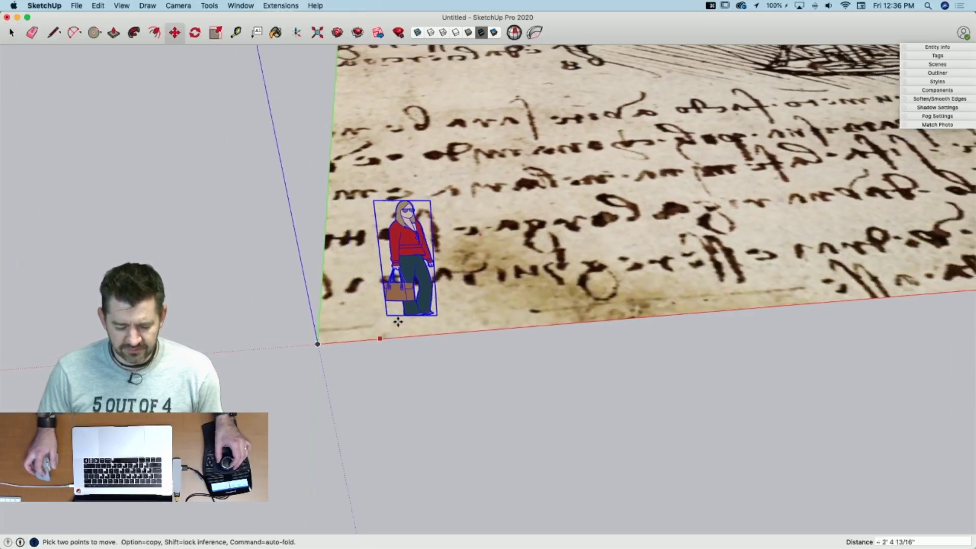
scroll(398, 322, "down", 5)
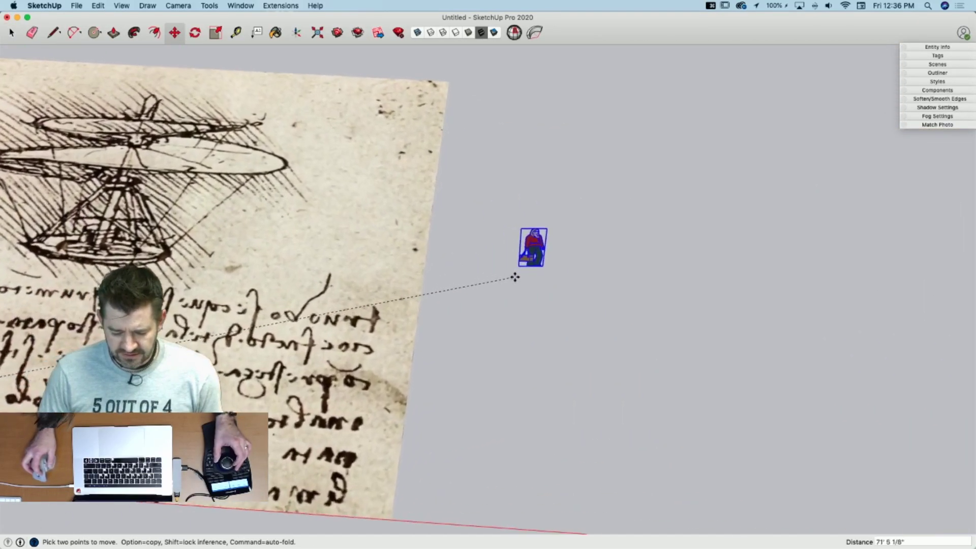
scroll(529, 305, "up", 3)
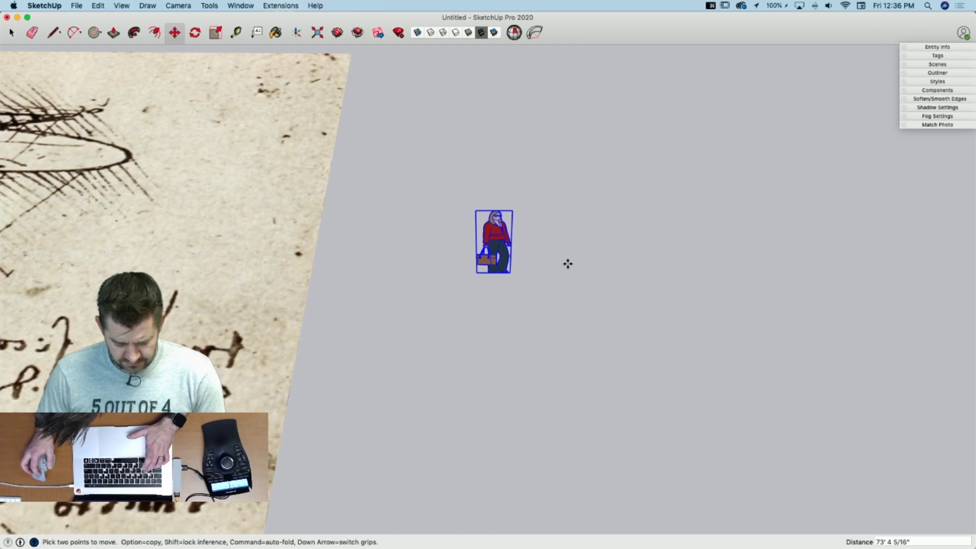
Step: Draw a 24-sided circle on the ground next to the scale figure's feet, with a radius of about 5' 4"
key("c")
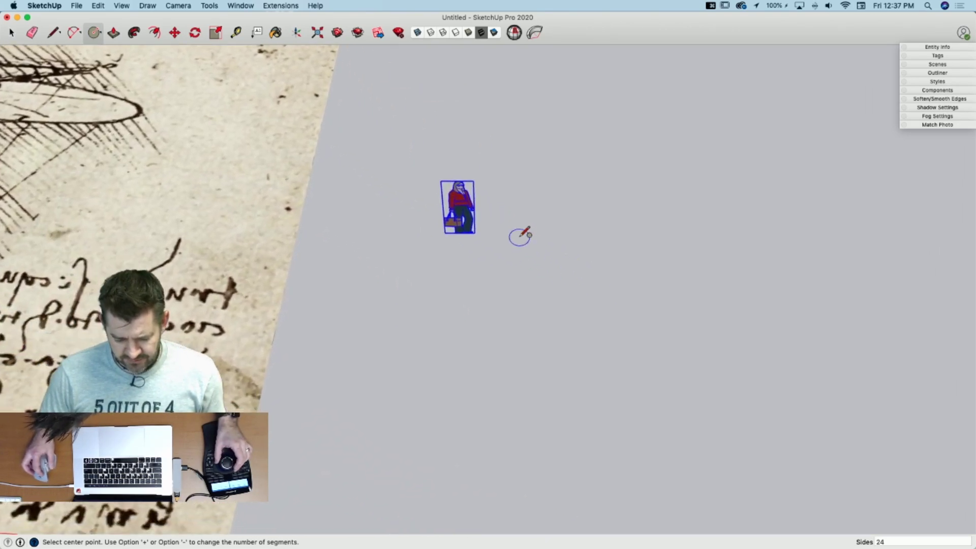
middle_click_drag(524, 231, 316, 272)
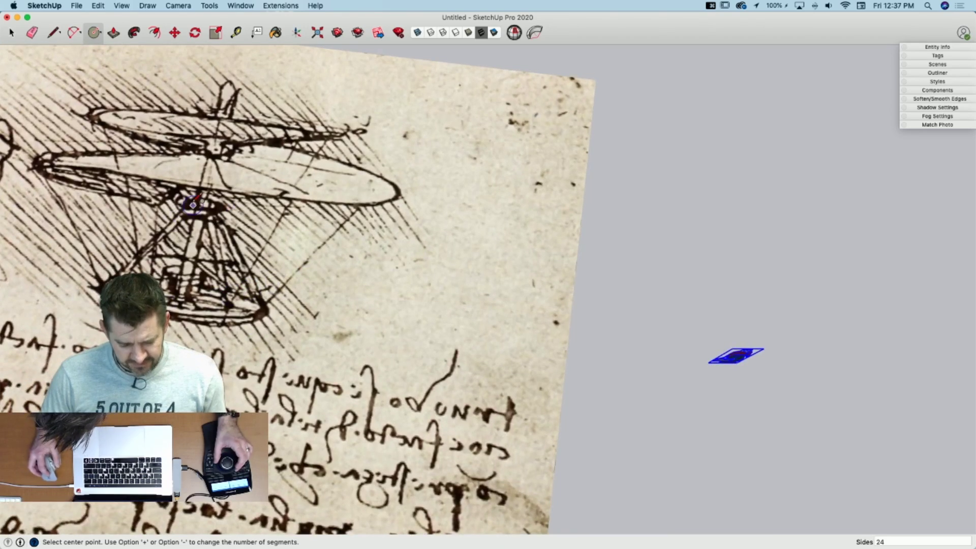
mouse_move(193, 205)
middle_mouse_down()
mouse_move(493, 307)
mouse_move(481, 325)
middle_mouse_up()
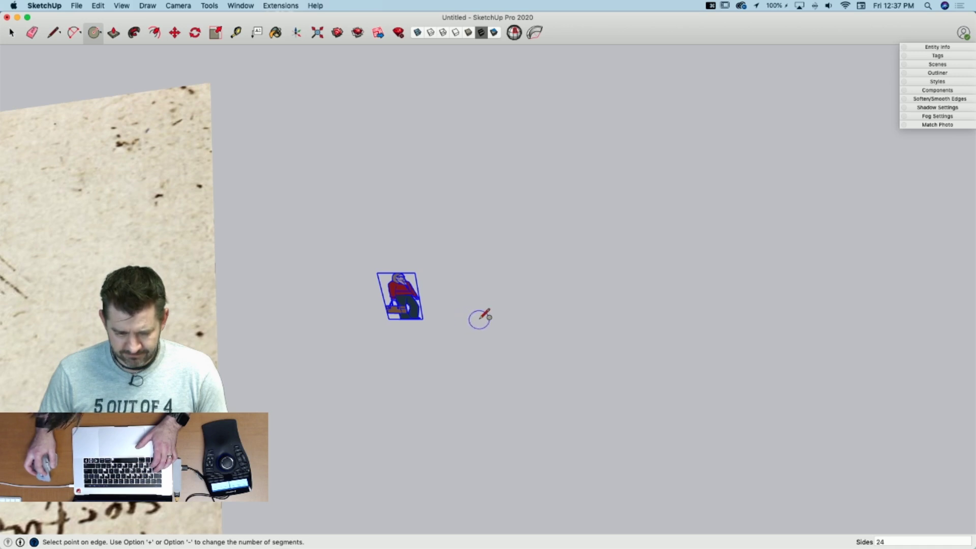
left_click(479, 319)
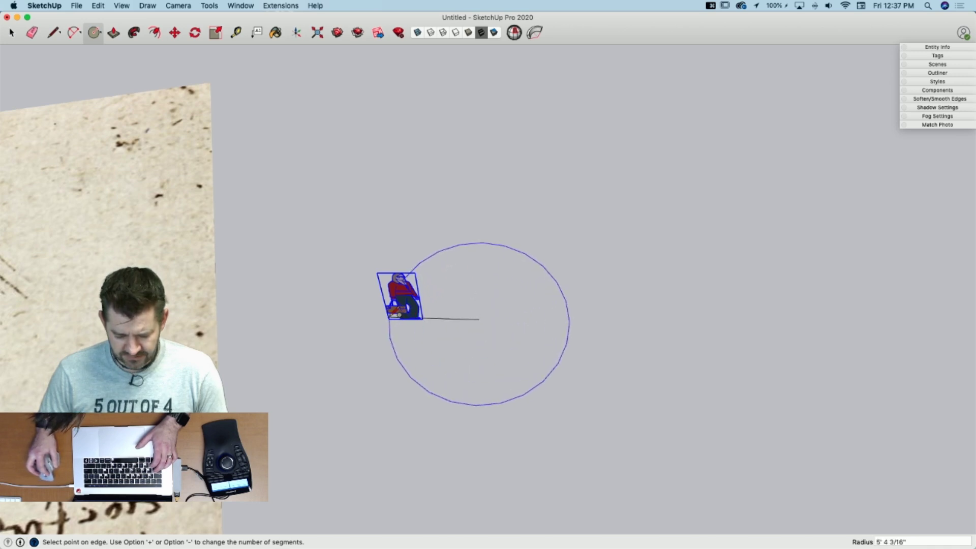
left_click(389, 319)
key("space")
mouse_move(389, 320)
middle_mouse_down()
mouse_move(376, 383)
mouse_move(292, 416)
middle_mouse_up()
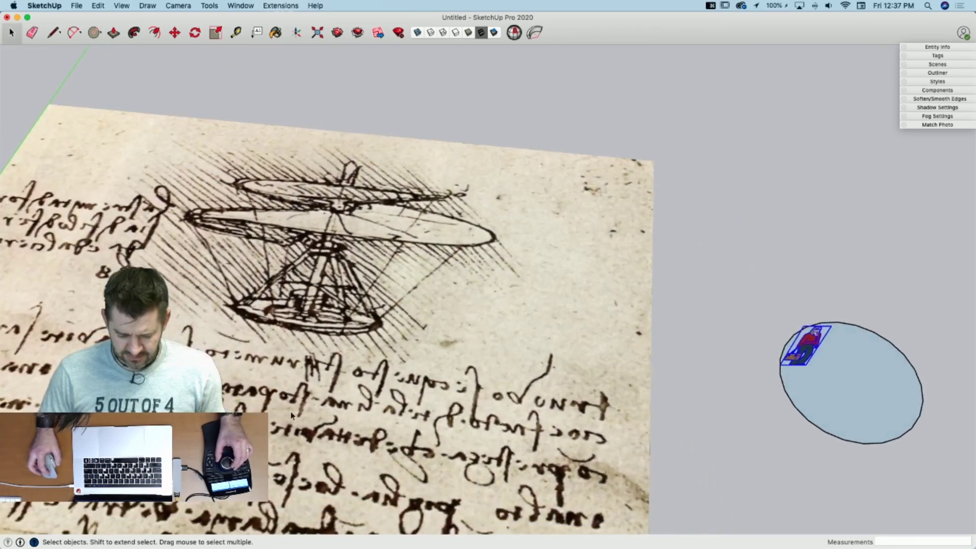
middle_click_drag(289, 299, 534, 334)
Step: Offset the circle's edge inward about 1' 11" and delete the inner face to leave a flat ring
key("c")
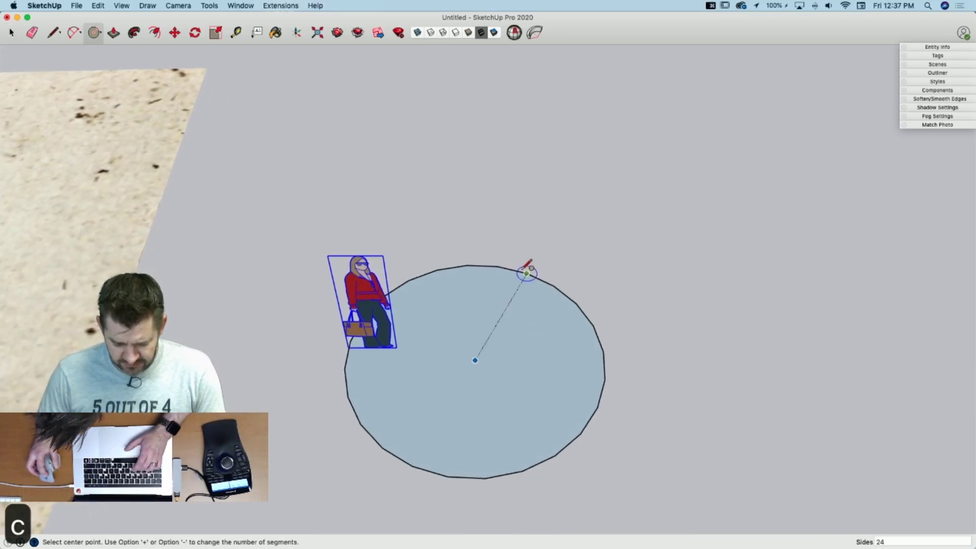
key("f")
left_click(517, 278)
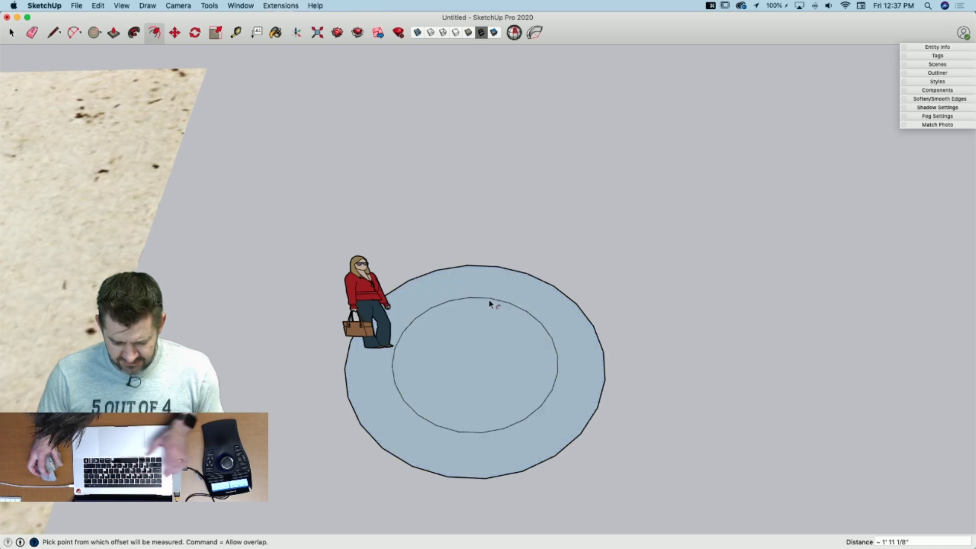
left_click(489, 304)
key("space")
left_click(467, 343)
key("Delete")
Step: Push/pull the flat ring's face to give it a thickness of about 2 1/2"
key("p")
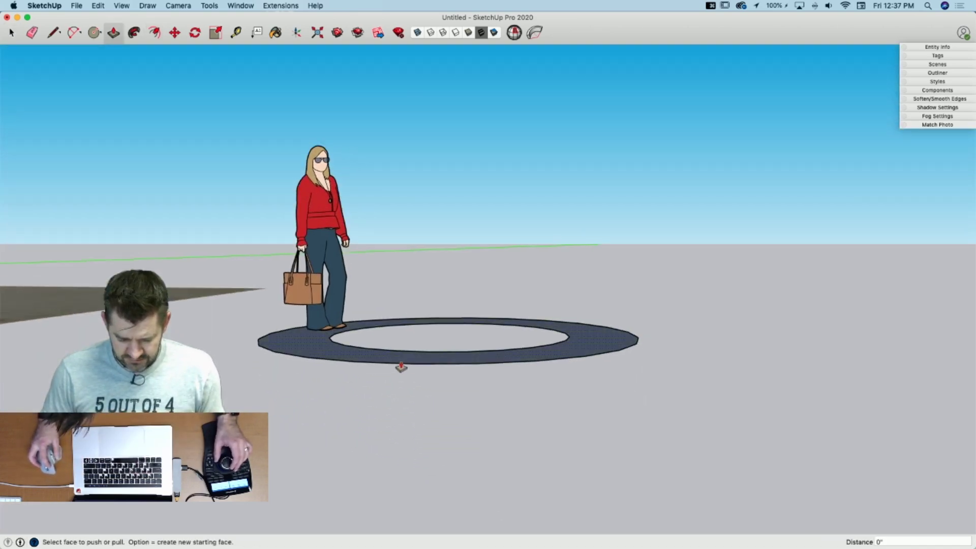
left_click(401, 367)
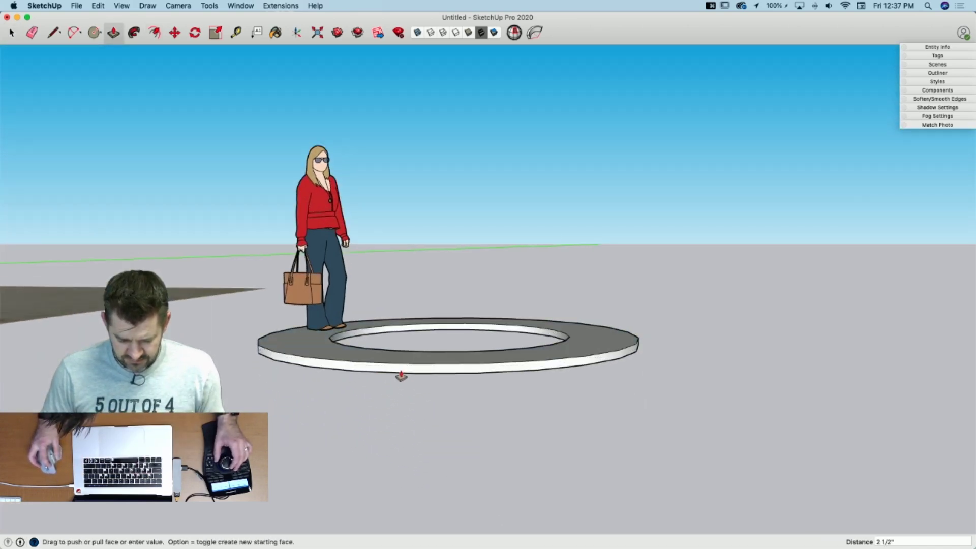
left_click(399, 375)
Step: Make the whole ring a component named Bottom Ring
key("space")
triple_click(401, 434)
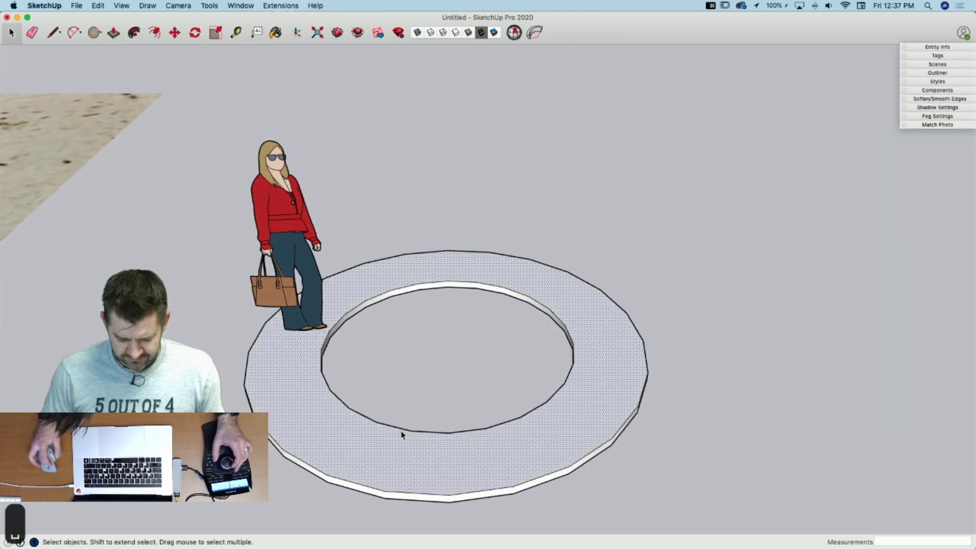
right_click(401, 433)
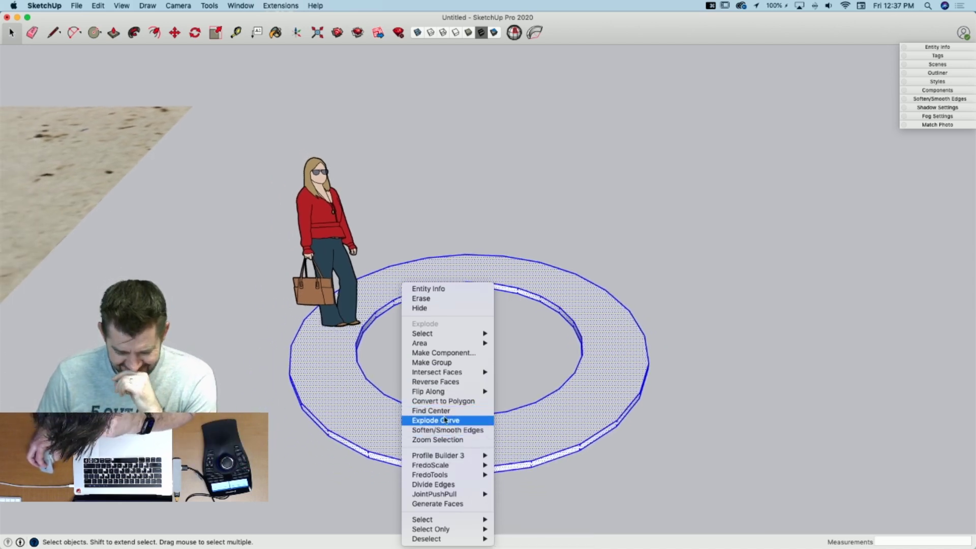
left_click(436, 353)
type("Bo")
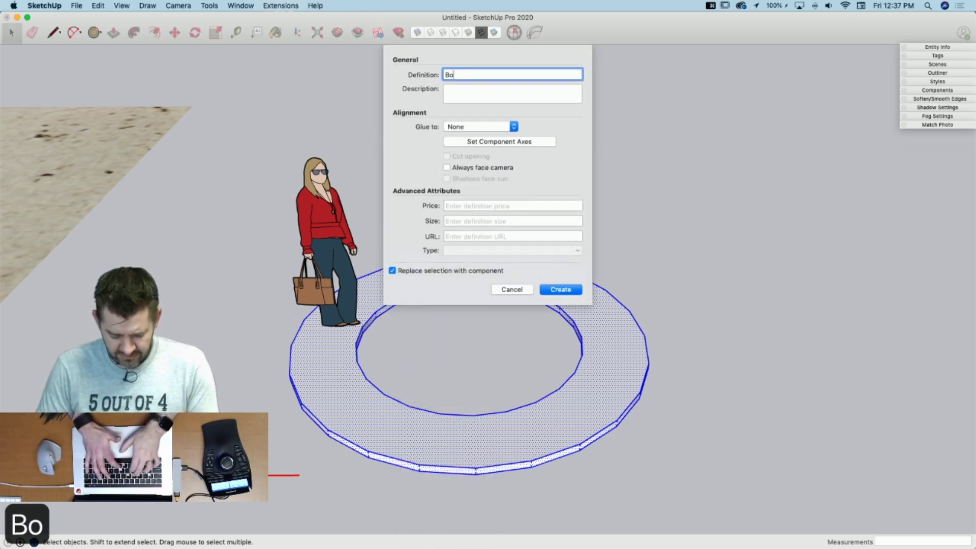
type("ttom Ring")
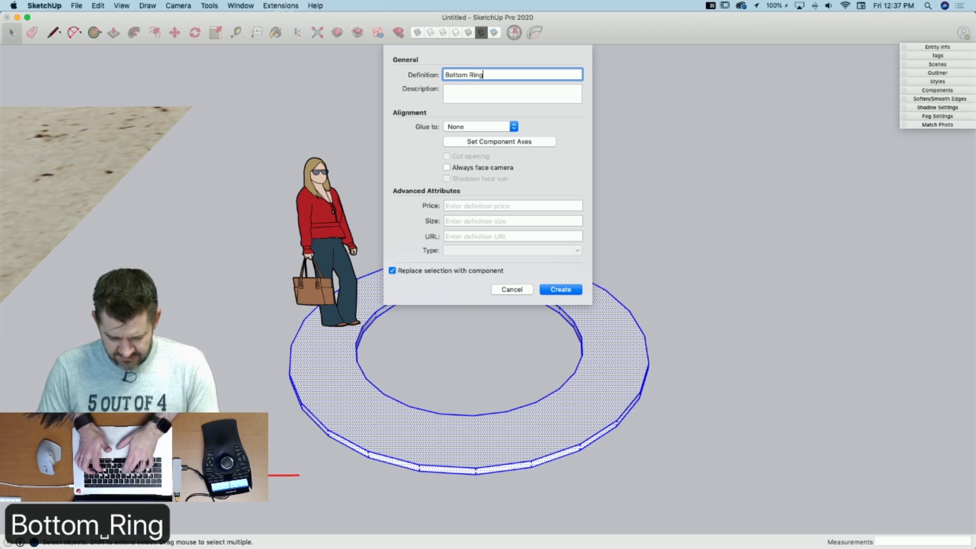
key("Return")
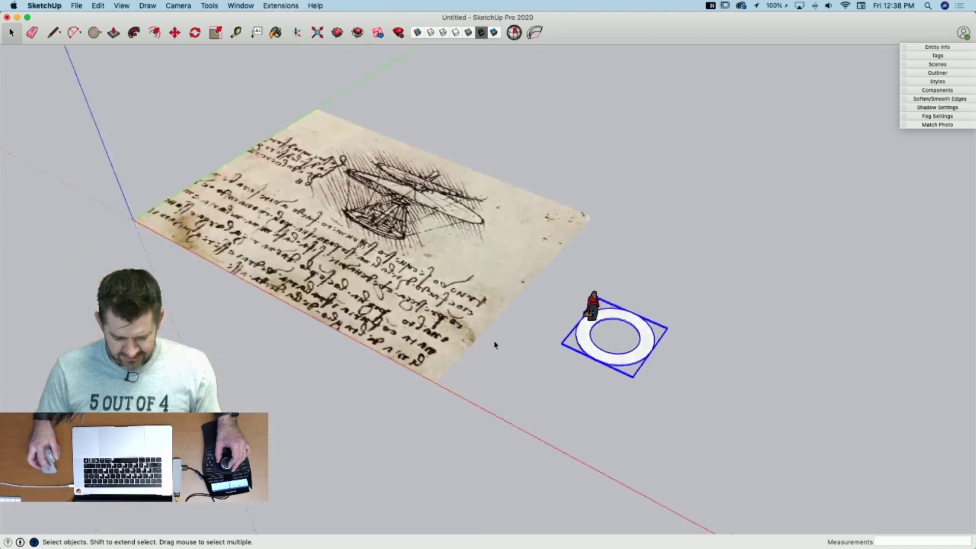
Step: Erase the imported air screw drawing from the ground
key("q")
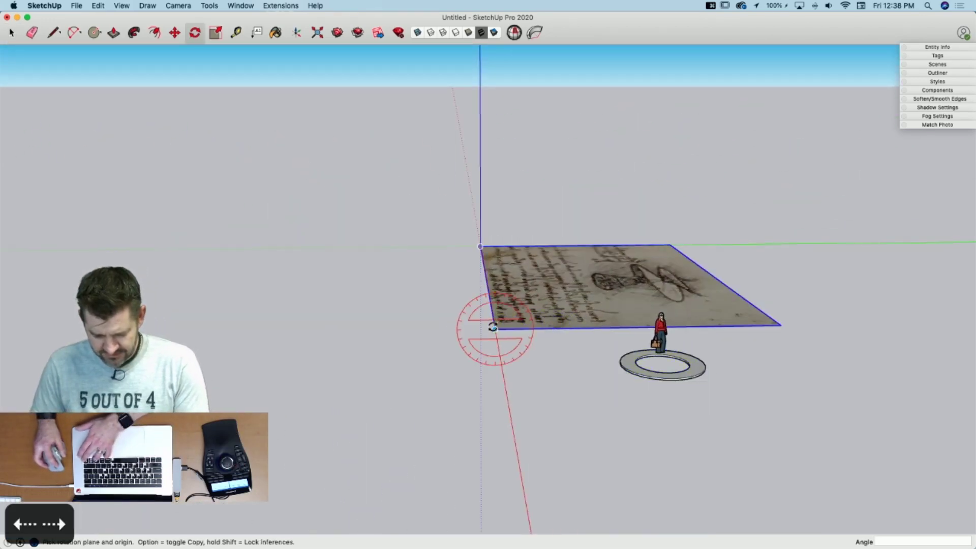
key("e")
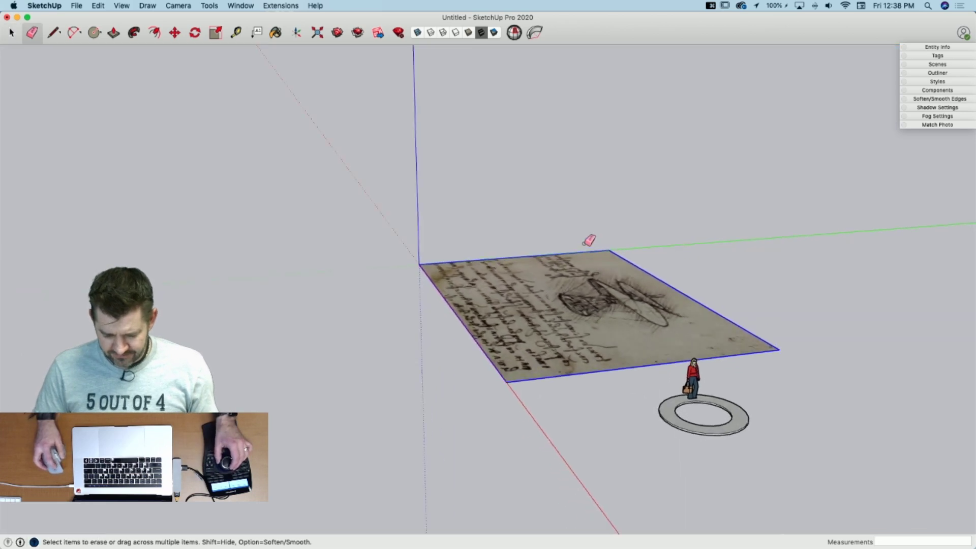
left_click(605, 257)
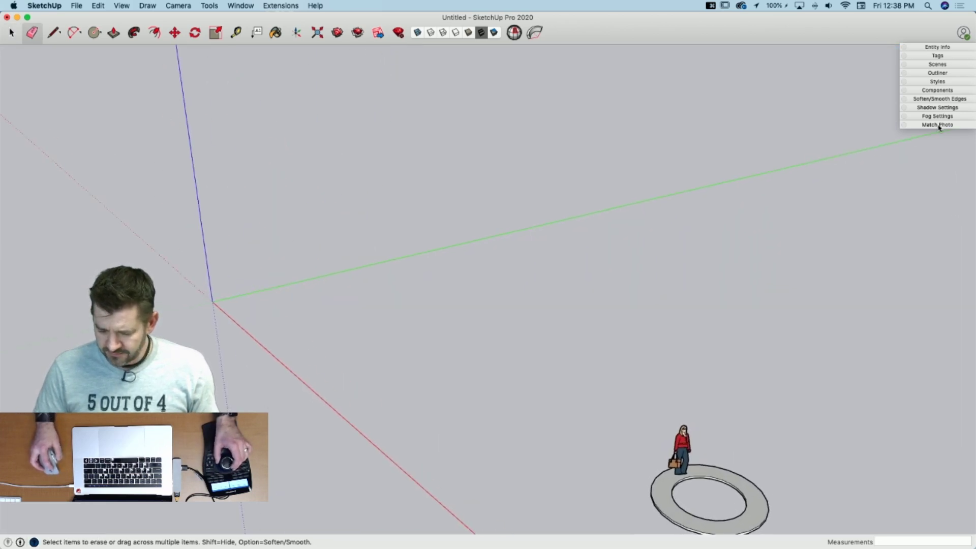
Step: Add Leonardo-da-Vinci-15-th-century-helical-air-screw-flying-machine.png from the Desktop as a watermark in the current style
left_click(938, 84)
left_click(912, 136)
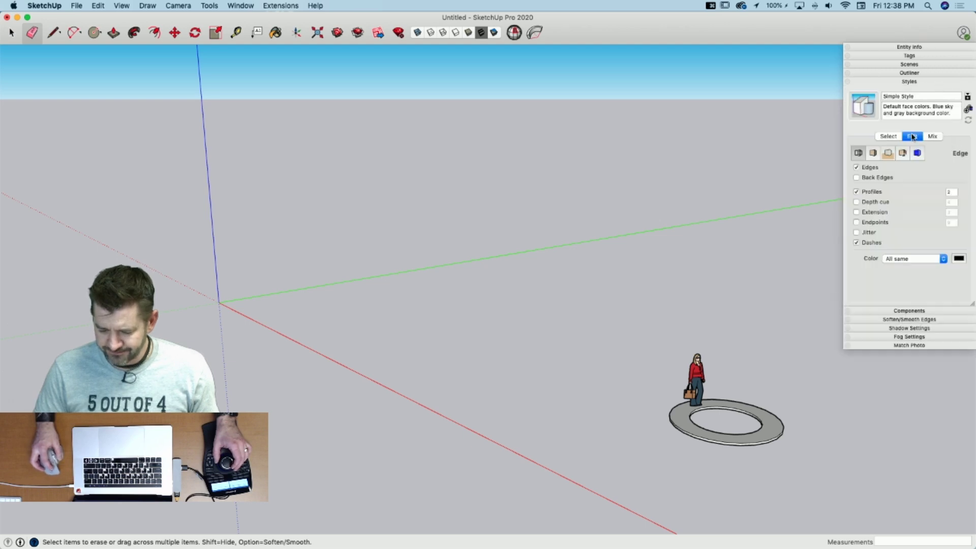
left_click(917, 154)
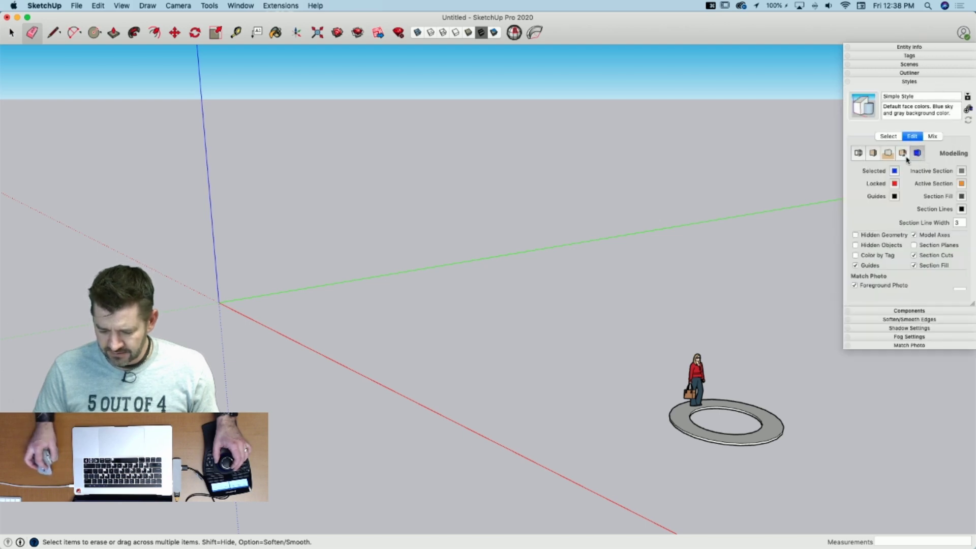
left_click(903, 154)
left_click(858, 187)
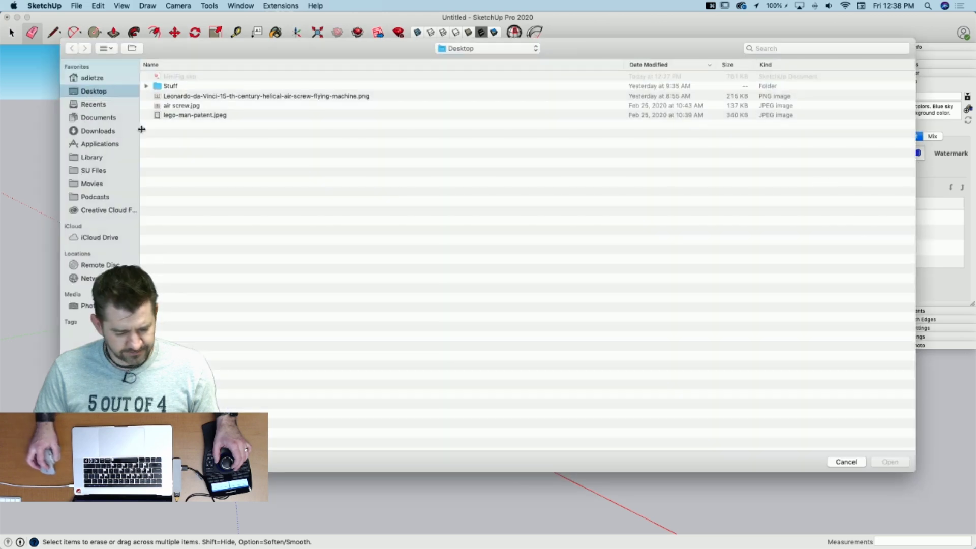
left_click(173, 96)
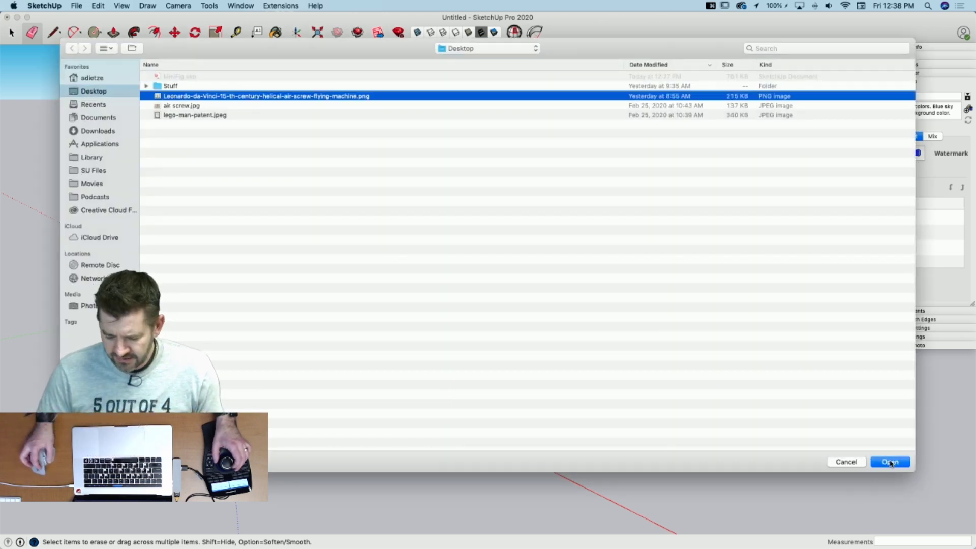
key("Return")
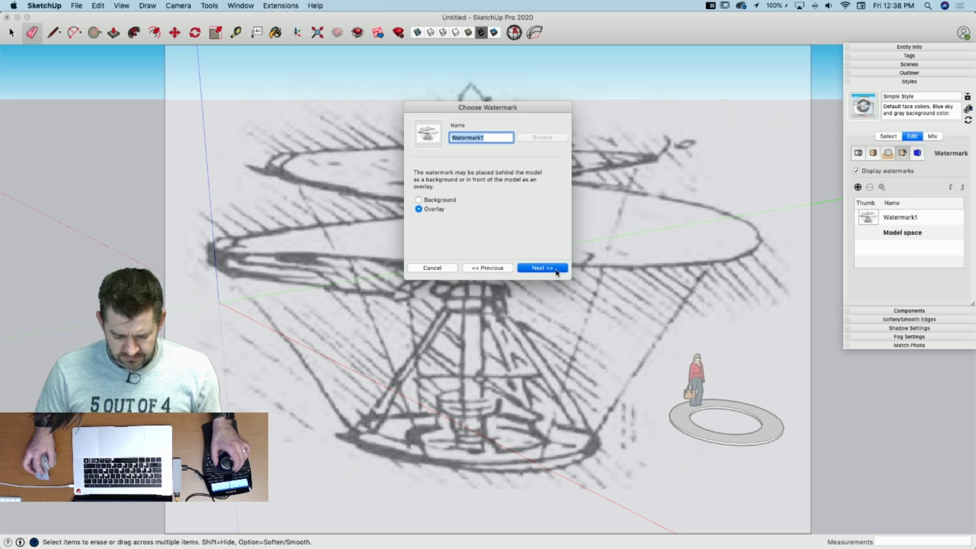
Step: Make the watermark a background positioned in the window's upper-left corner and reduce its scale to a small reference picture
left_click(424, 202)
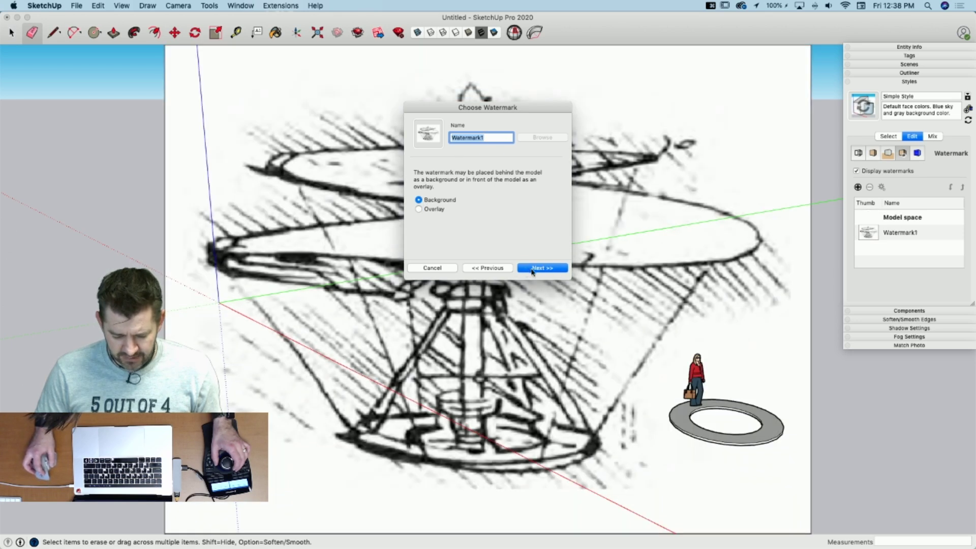
left_click(537, 270)
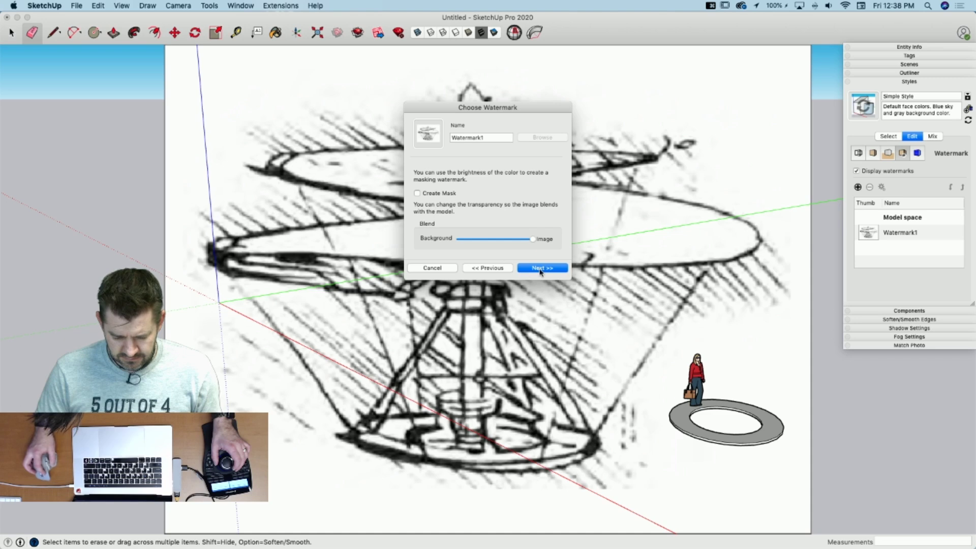
left_click(540, 270)
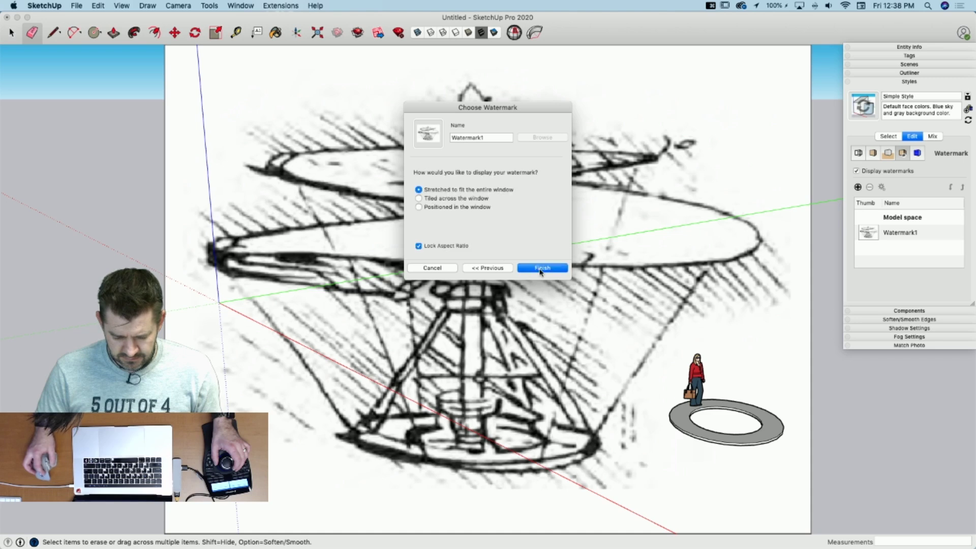
left_click(419, 207)
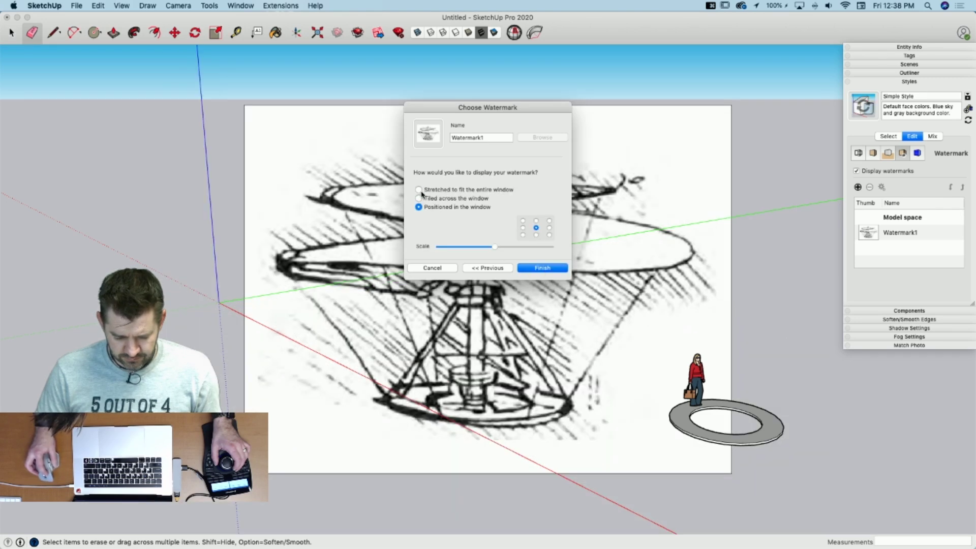
left_click(524, 221)
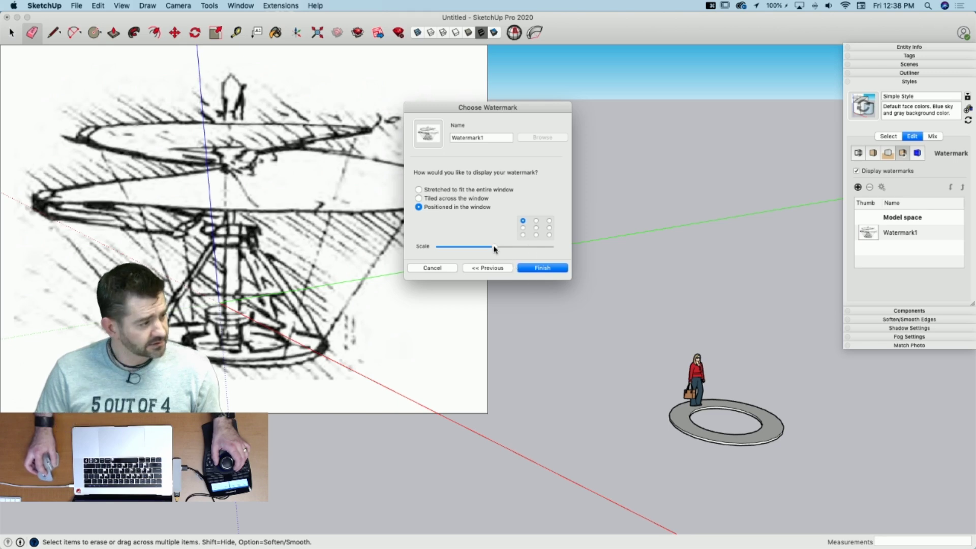
mouse_move(494, 248)
left_mouse_down()
mouse_move(457, 249)
mouse_move(481, 251)
left_mouse_up()
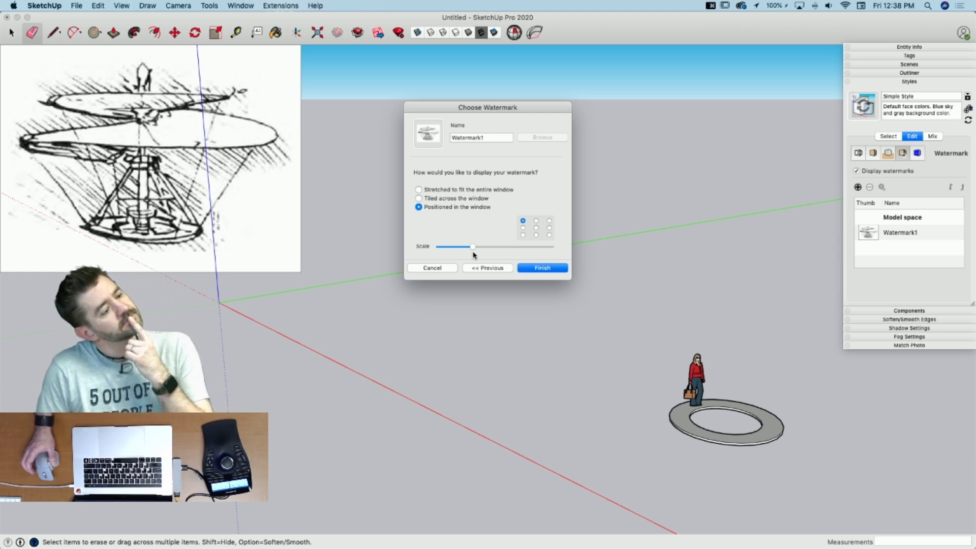
left_click(538, 267)
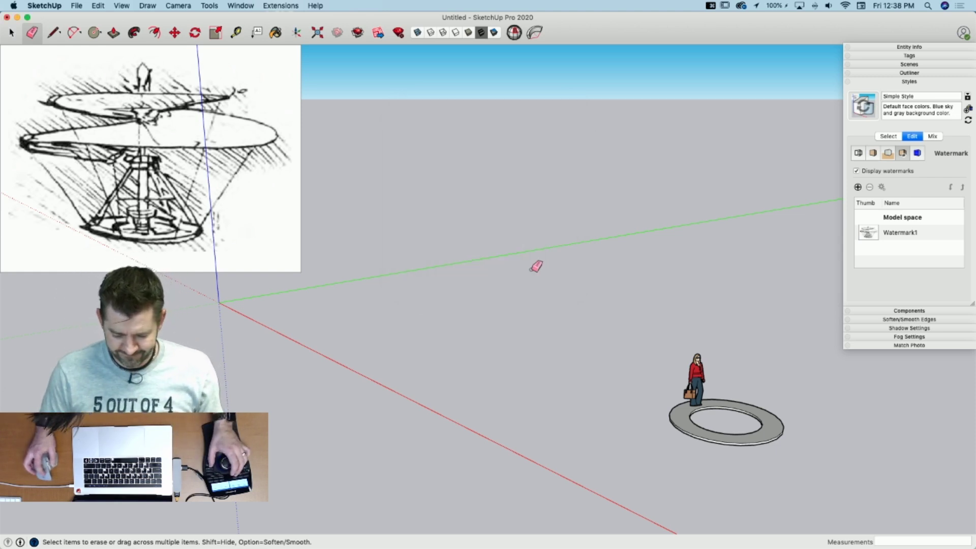
Step: Scale up the ring's geometry inside the Bottom Ring component about its centre, enlarging the whole ring
scroll(715, 379, "up", 8)
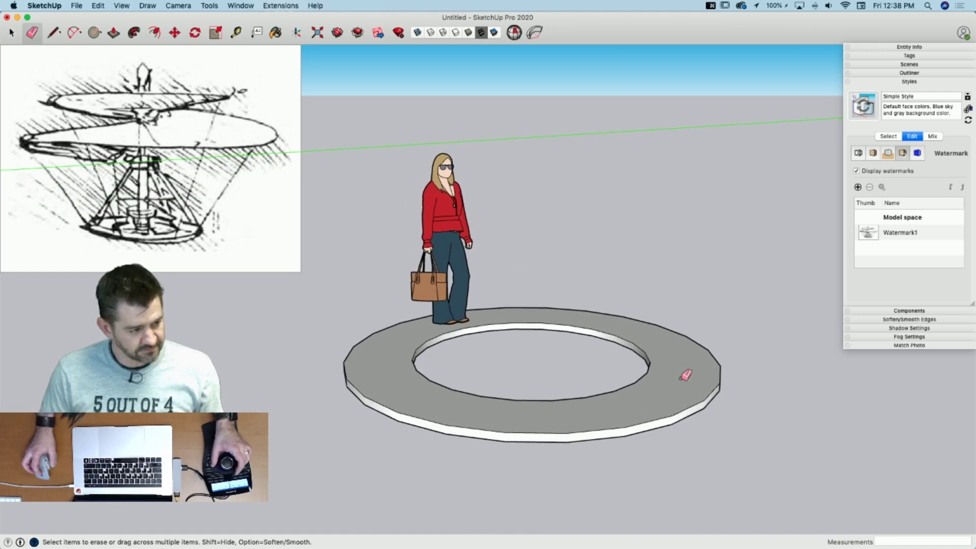
scroll(614, 343, "up", 3)
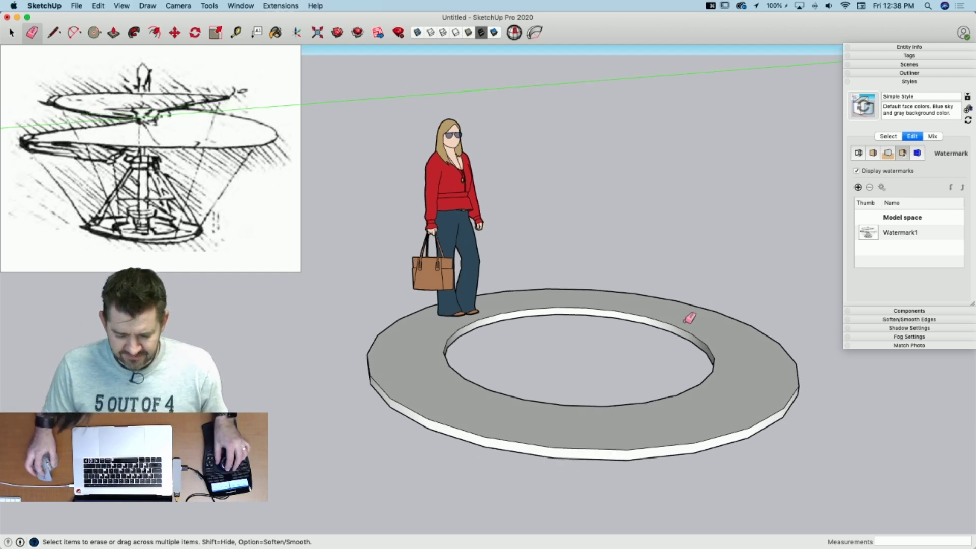
key("space")
left_click(681, 388)
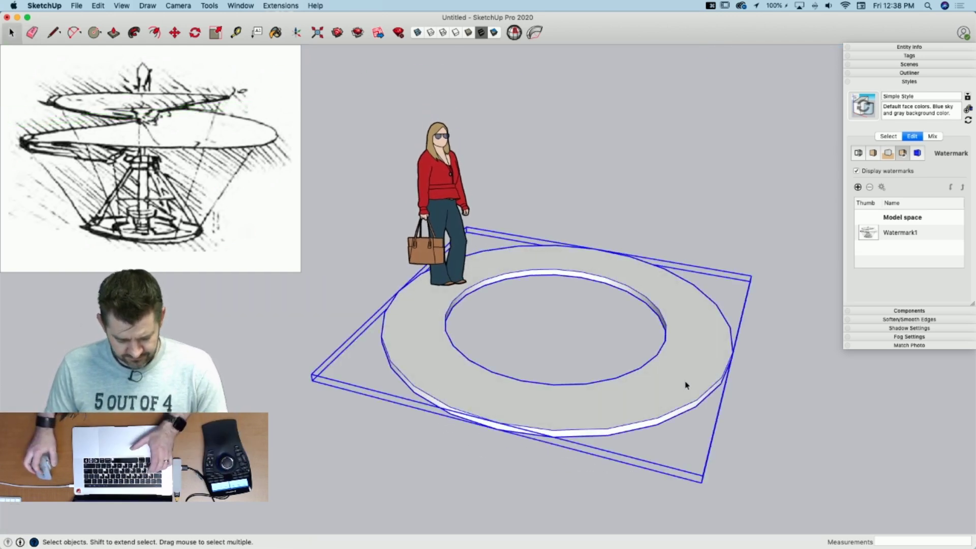
double_click(690, 362)
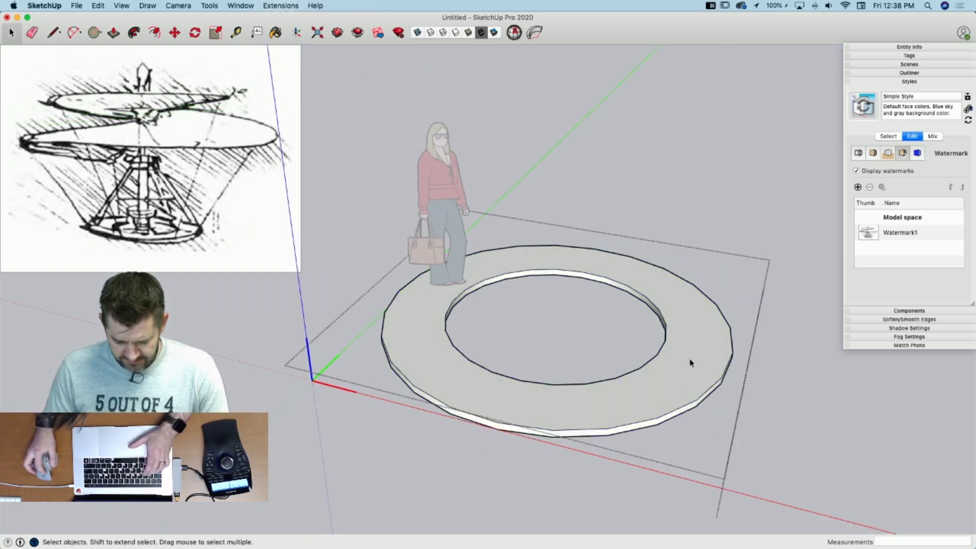
triple_click(691, 362)
key("s")
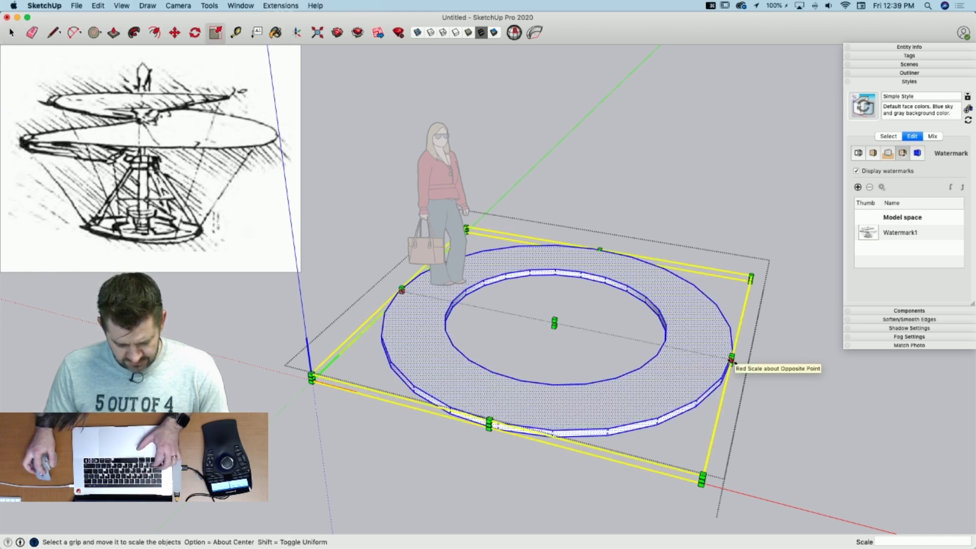
left_click_drag(733, 360, 811, 382)
key("space")
left_click(514, 294)
left_click(464, 263)
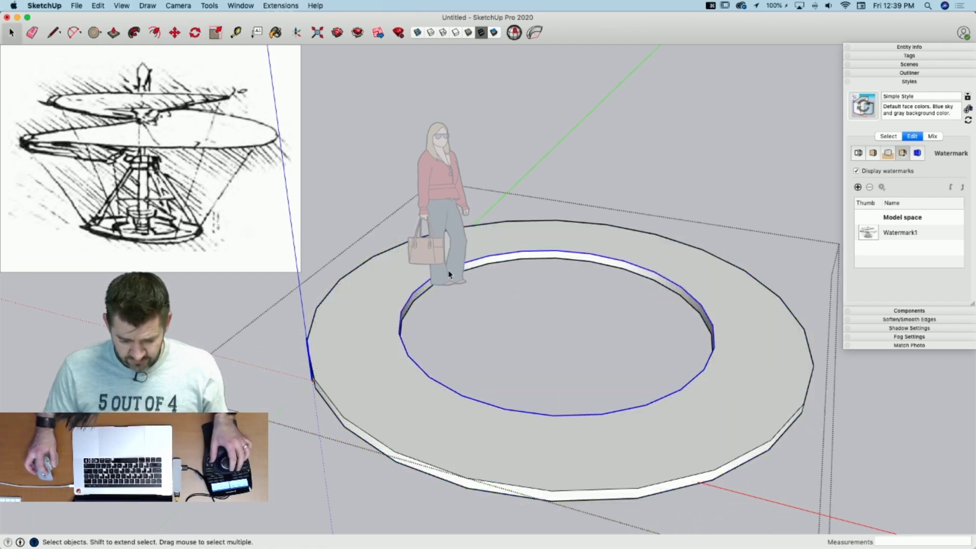
left_click(463, 263)
left_click(547, 176)
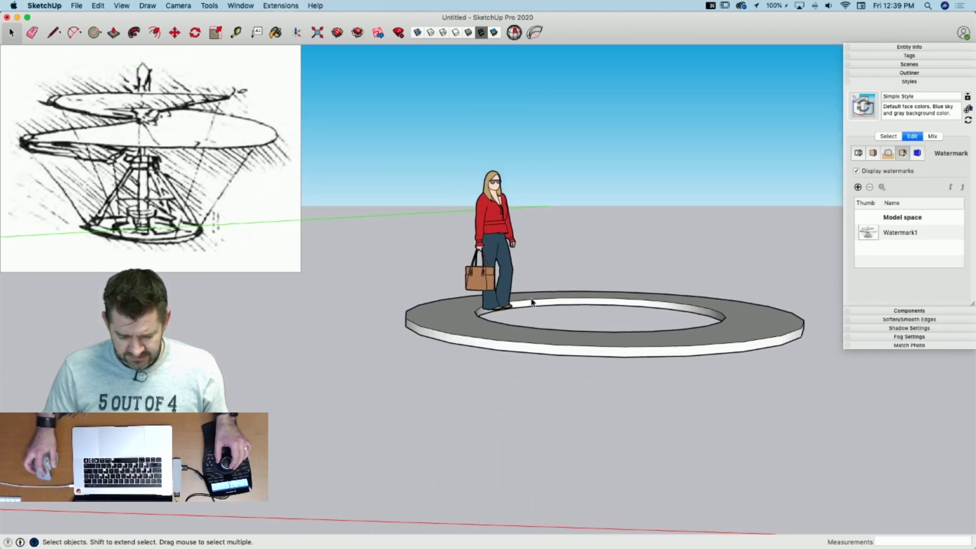
Step: Move the scale figure off the ring so that it stands just outside the ring's outer edge
key("m")
left_click(756, 429)
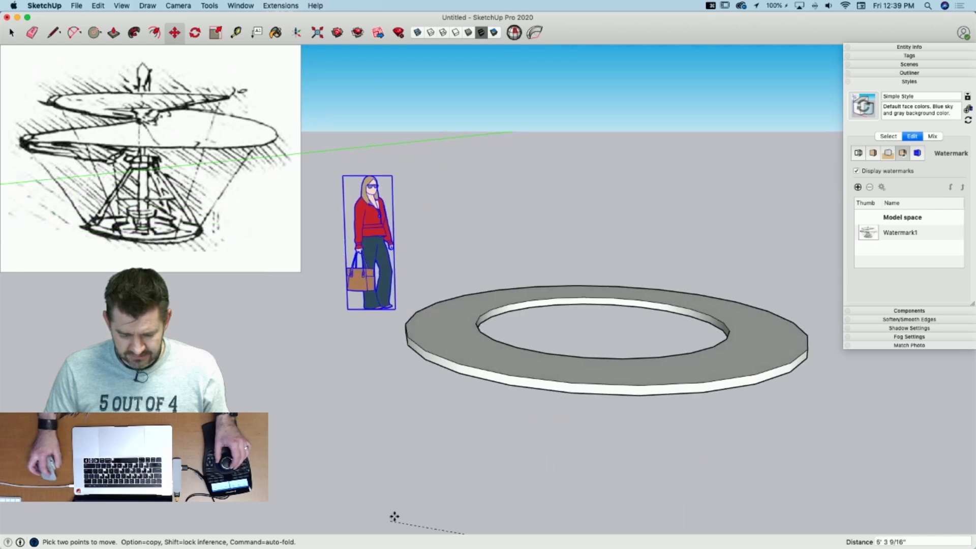
scroll(394, 517, "down", 5)
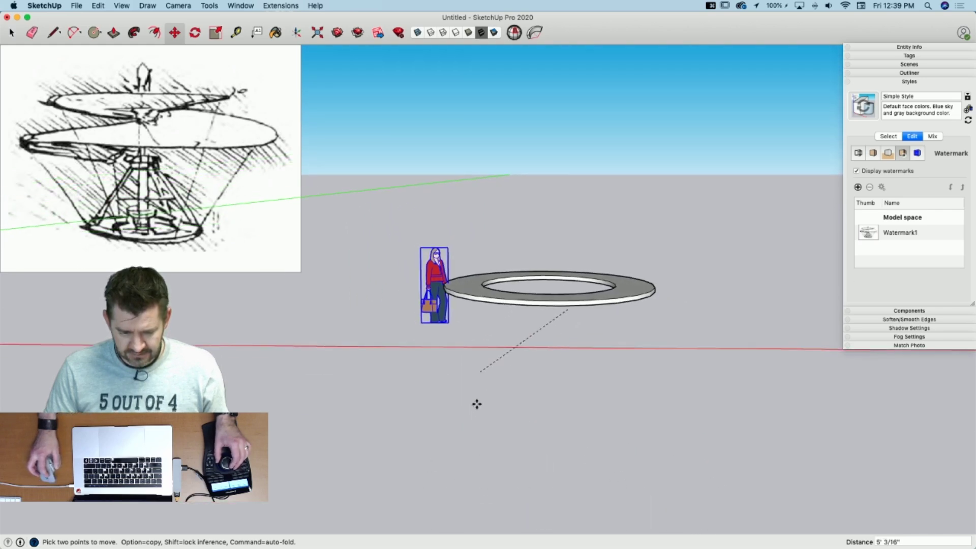
left_click(468, 310)
key("space")
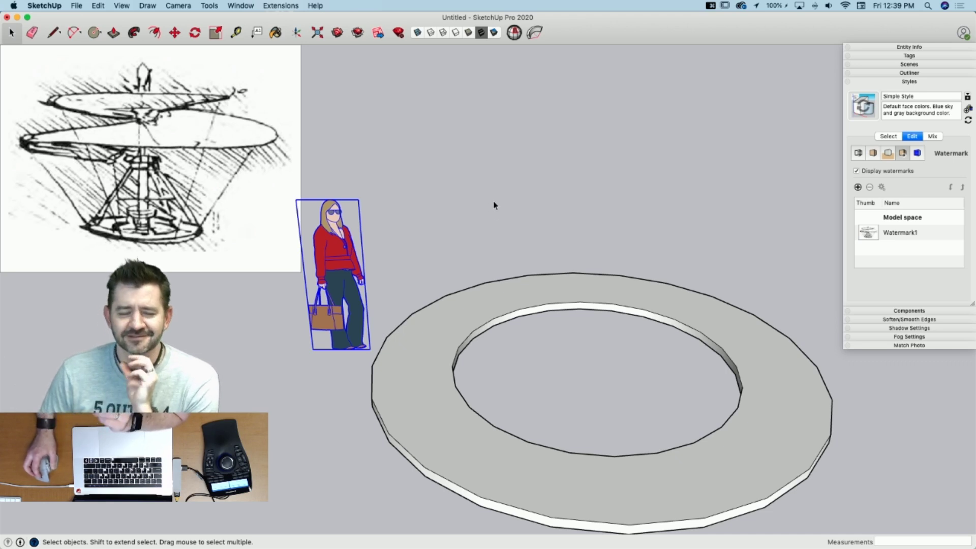
Step: Draw a vertical line more than 9 ft tall straight up from the centre of the ring
mouse_move(486, 202)
middle_mouse_down()
mouse_move(503, 161)
mouse_move(492, 251)
mouse_move(500, 311)
mouse_move(480, 279)
mouse_move(457, 270)
mouse_move(466, 277)
middle_mouse_up()
key("l")
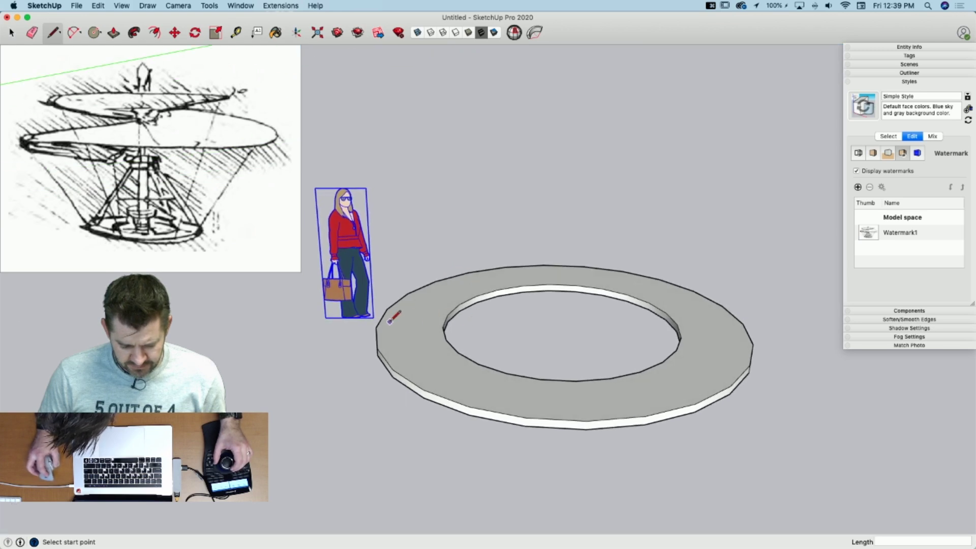
key("Escape")
left_click(560, 325)
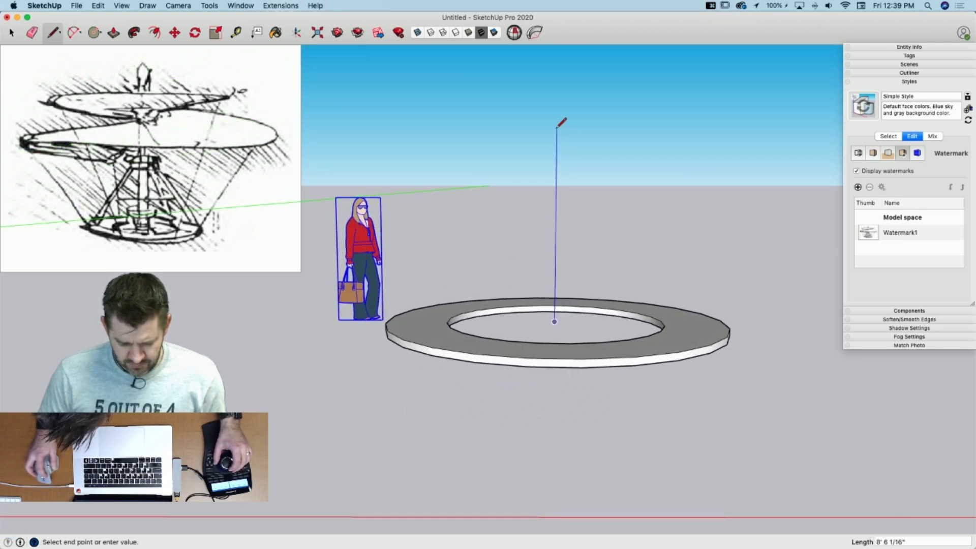
middle_click_drag(561, 122, 561, 122)
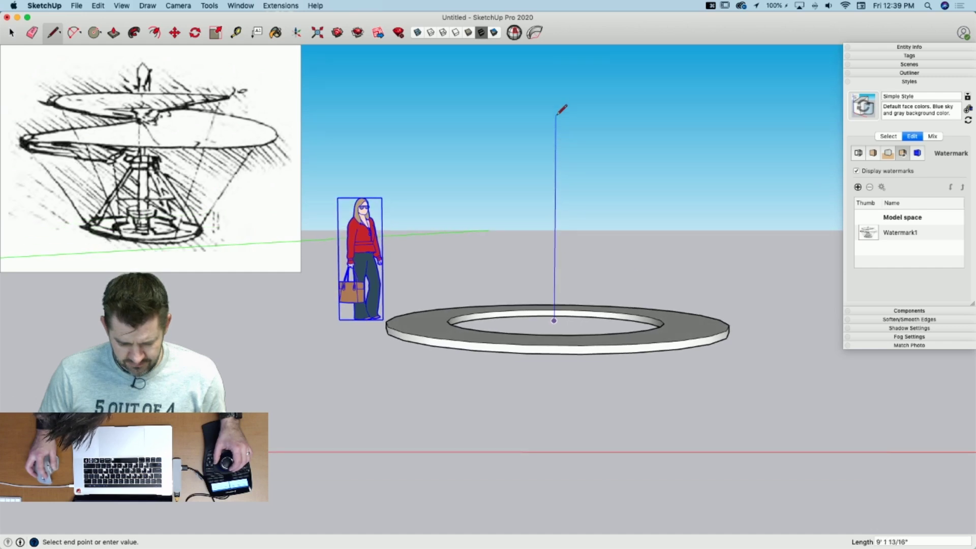
left_click(560, 87)
key("Escape")
middle_click_drag(559, 88, 564, 185)
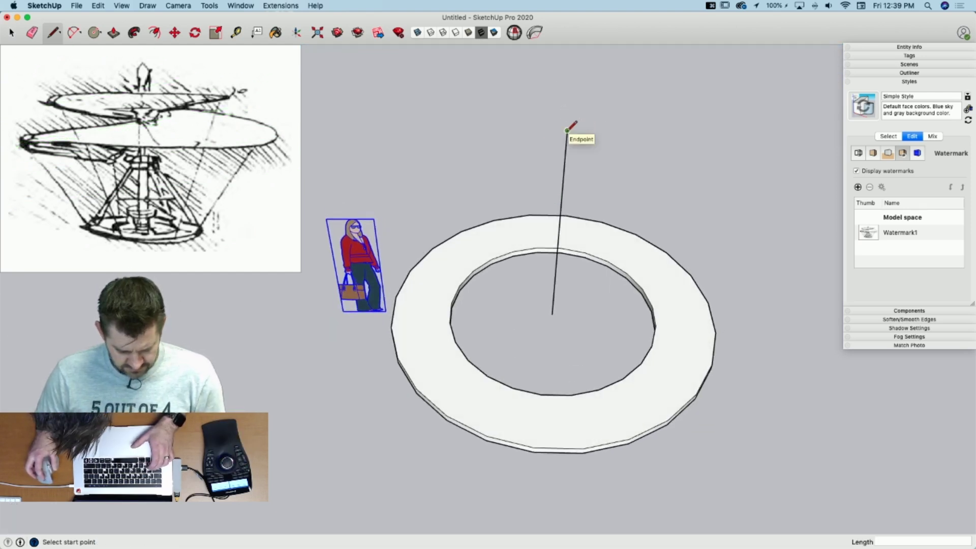
Step: Draw a circle of about 1' 11" radius centred on the vertical line's upper end and extrude it about 5 1/2" into a disc
key("c")
left_click(568, 130)
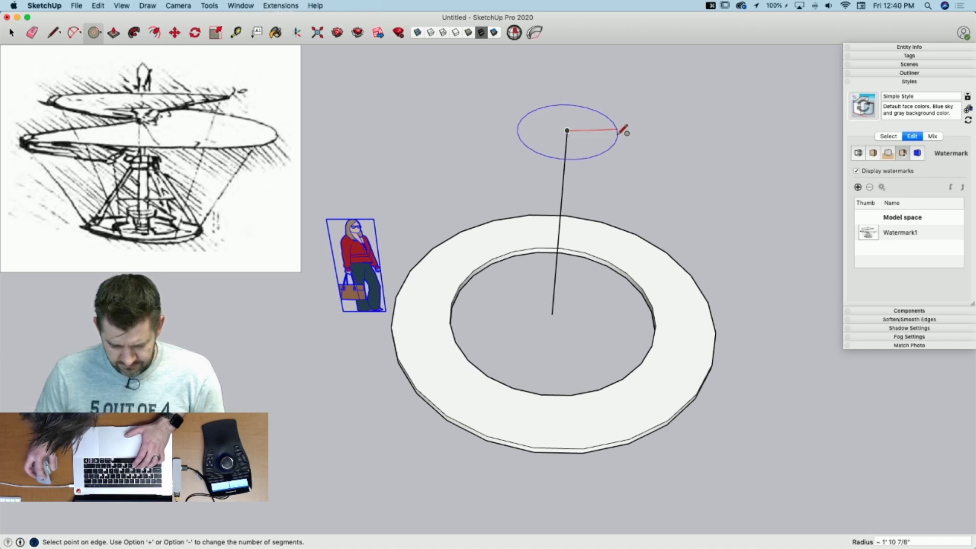
left_click(618, 131)
key("p")
left_click(586, 146)
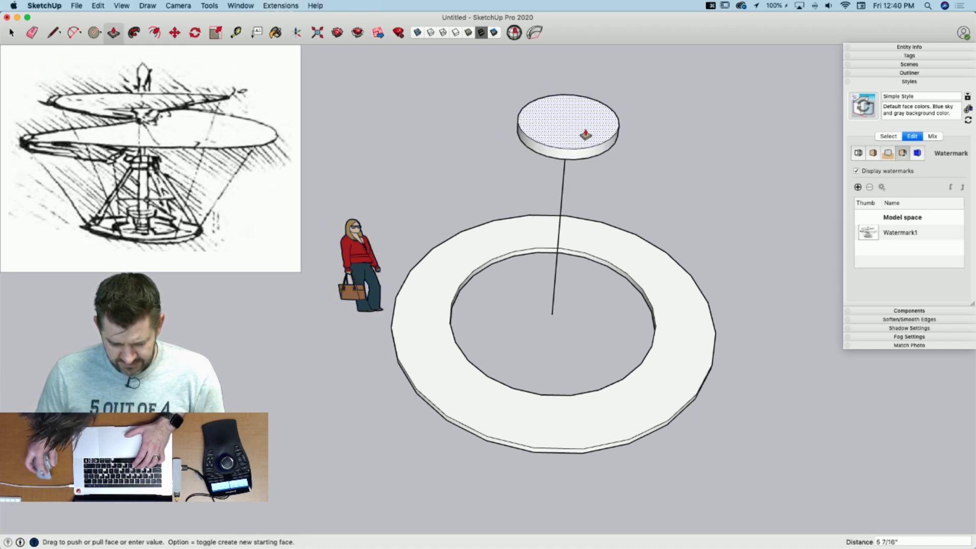
left_click(586, 136)
key("space")
Step: Make the whole disc above the ring a component named Bearing
key("e")
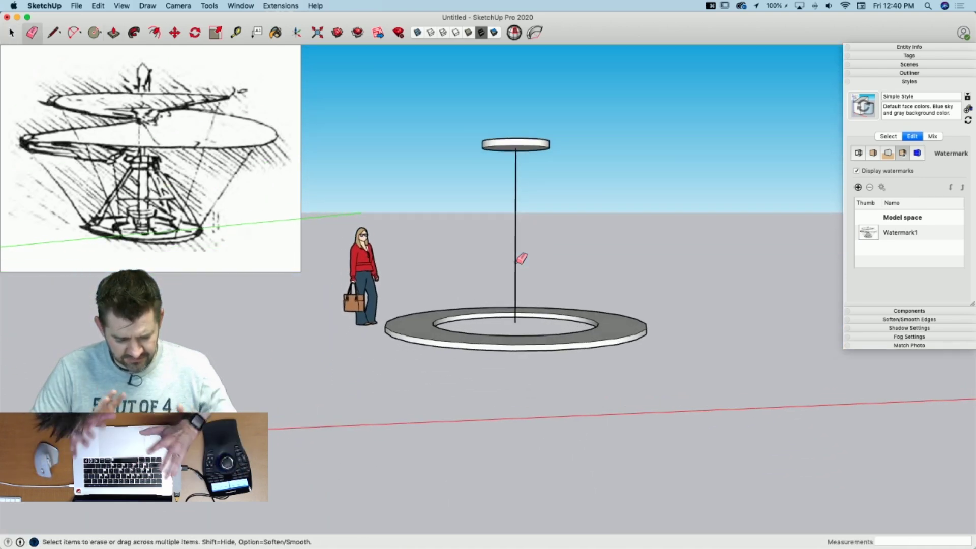
key("space")
left_click(491, 179)
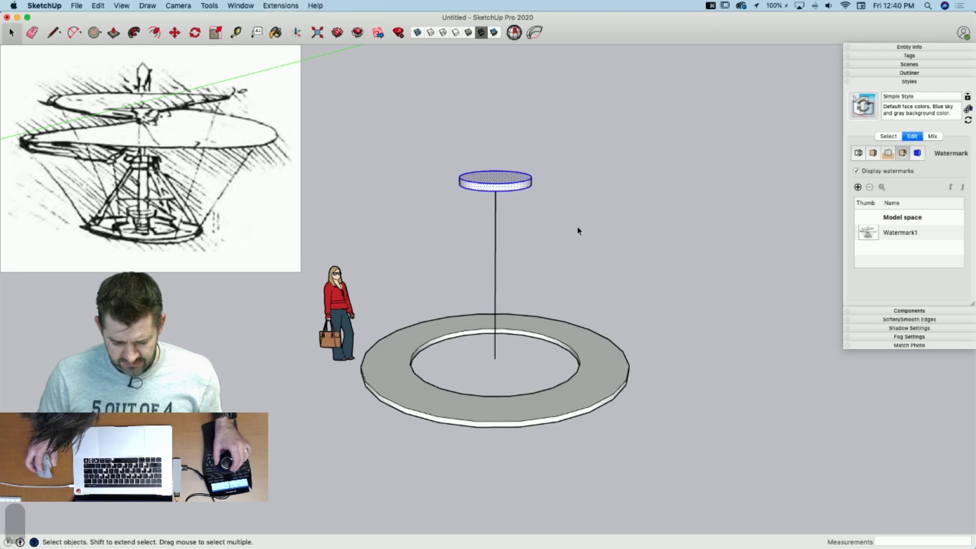
right_click(484, 189)
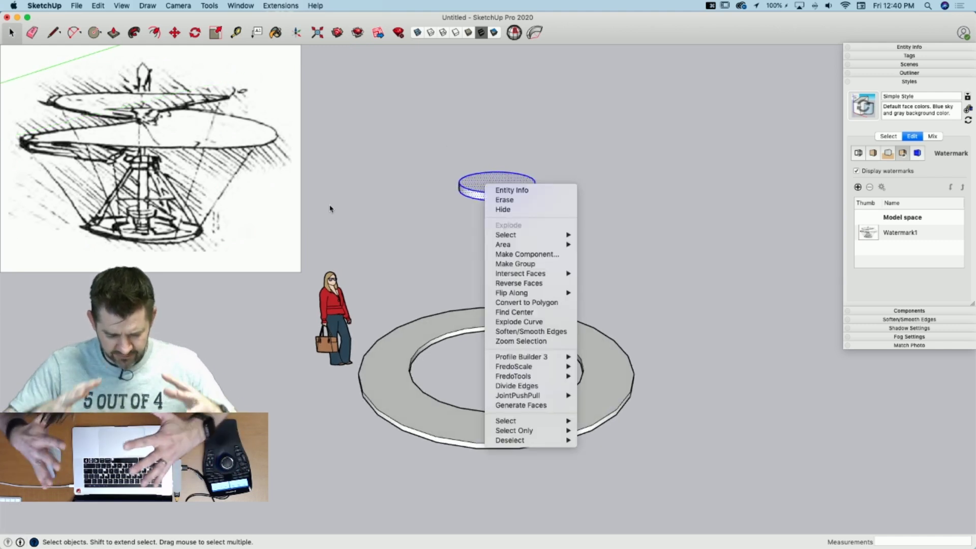
left_click(534, 254)
type("B")
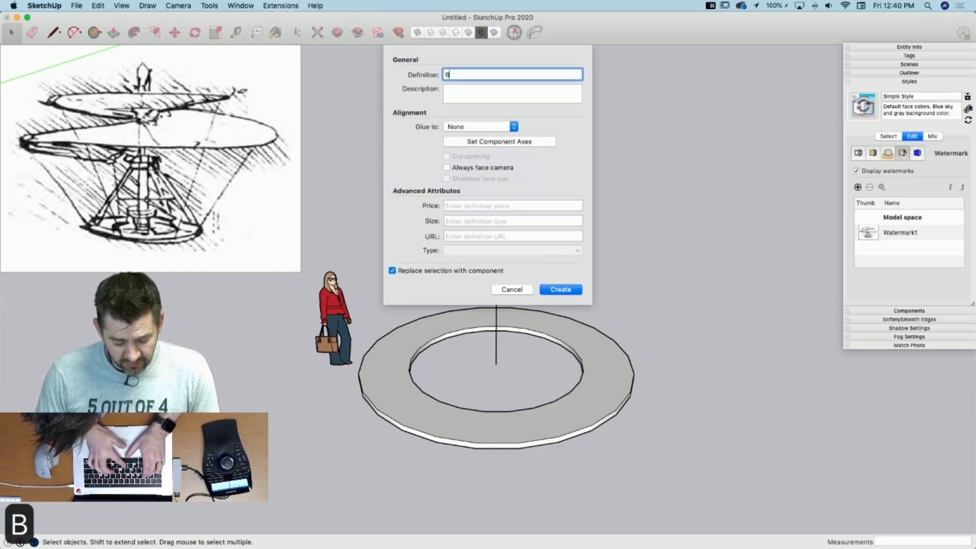
type("earling")
key("BackSpace")
key("BackSpace")
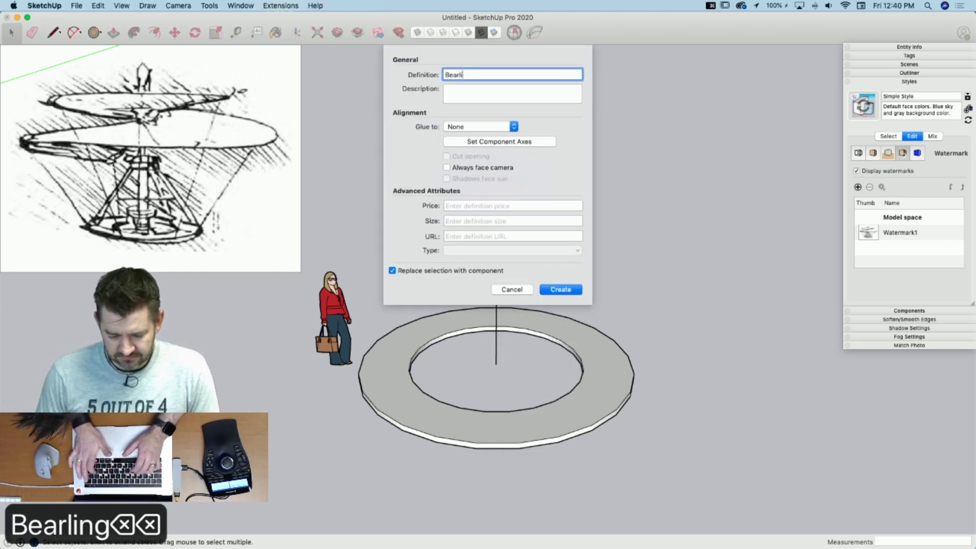
key("BackSpace")
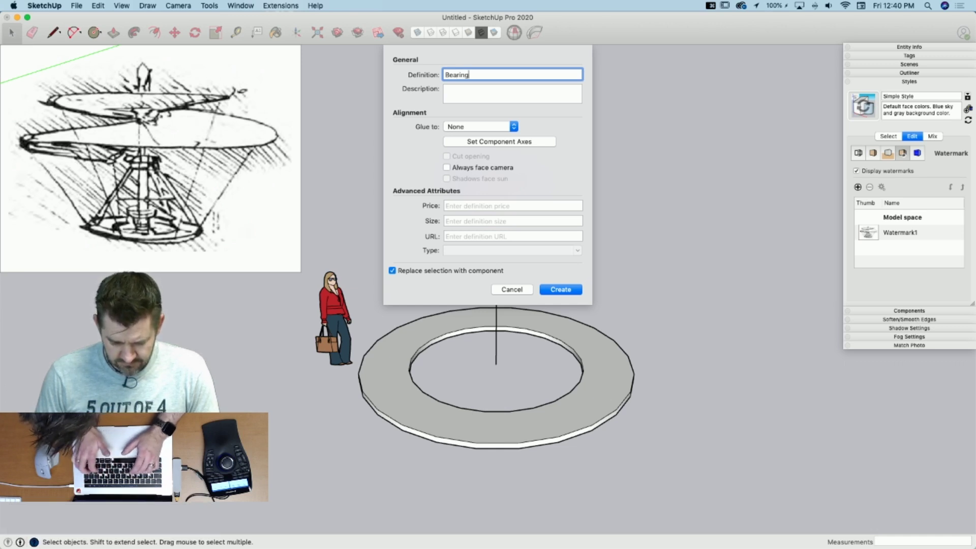
type("ing")
key("Return")
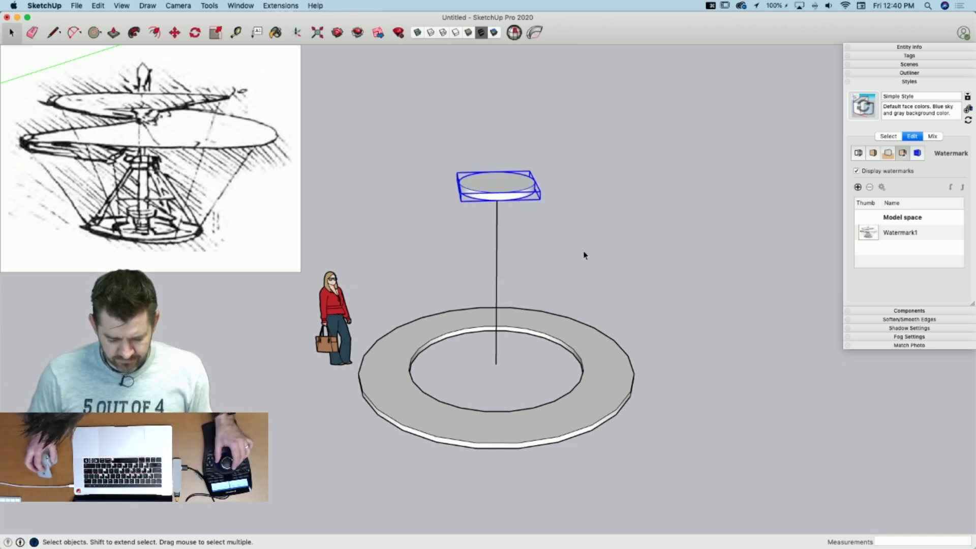
key("l")
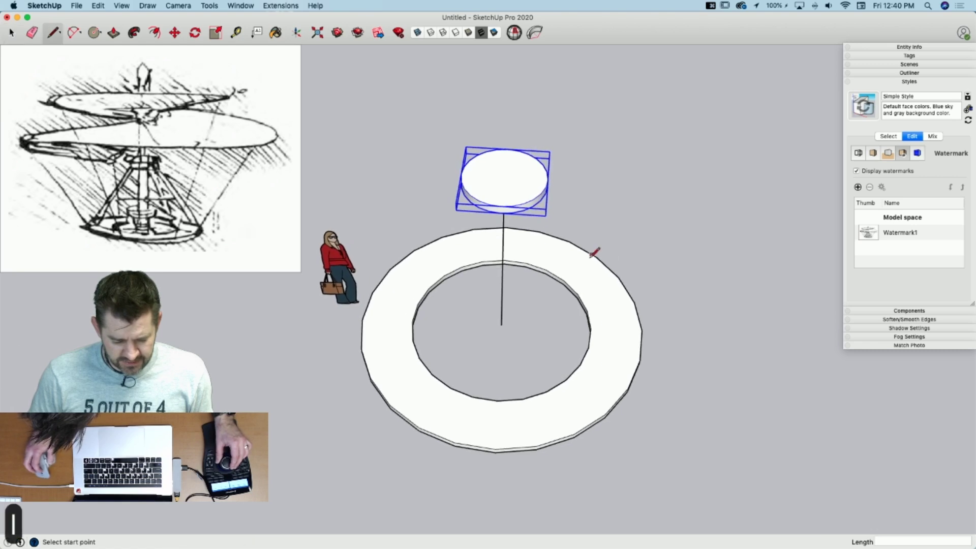
scroll(752, 359, "down", 10)
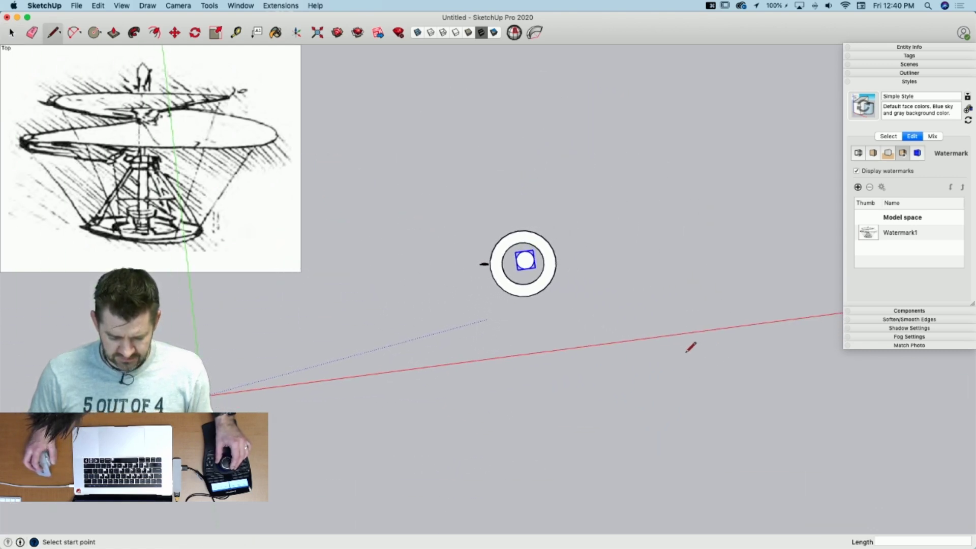
scroll(517, 284, "up", 5)
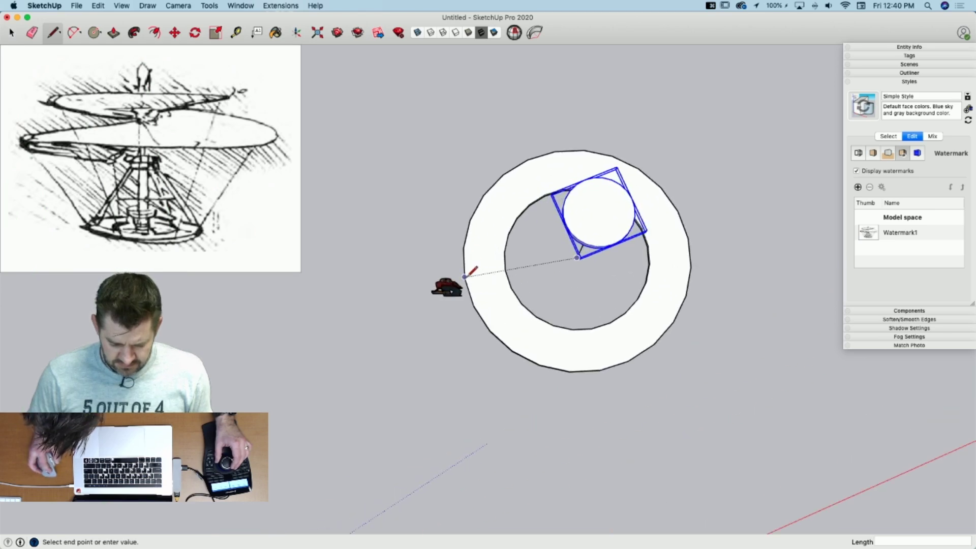
middle_click_drag(472, 269, 563, 250)
scroll(572, 191, "down", 5)
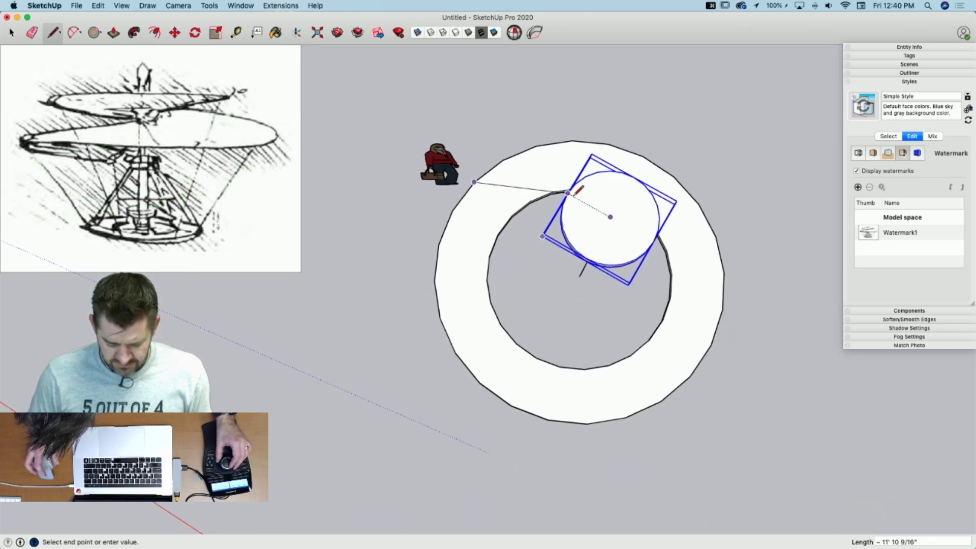
key("space")
Step: Move the ring, disc, vertical line and scale figure together so the ring's centre sits on the origin
left_click_drag(567, 211, 748, 363)
key("m")
left_click(714, 388)
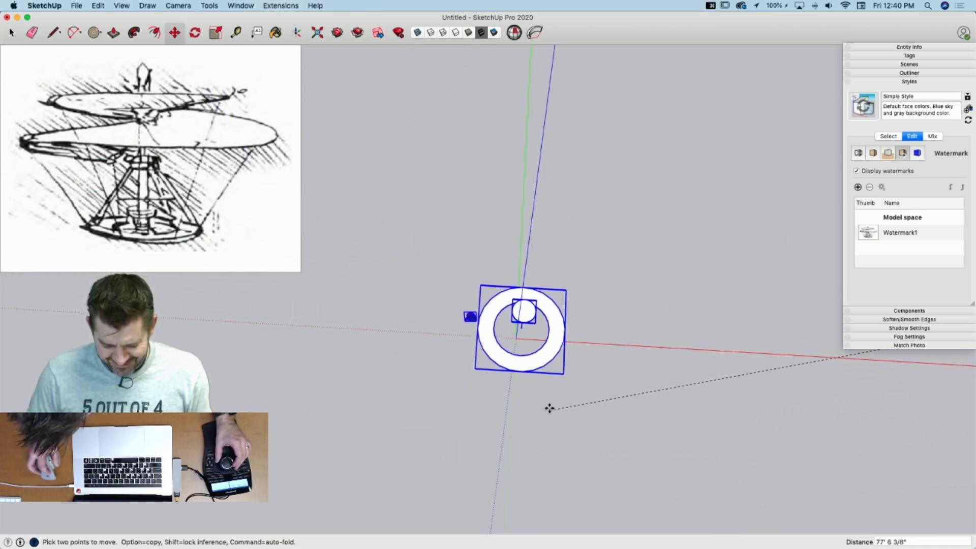
middle_click_drag(550, 408, 530, 336)
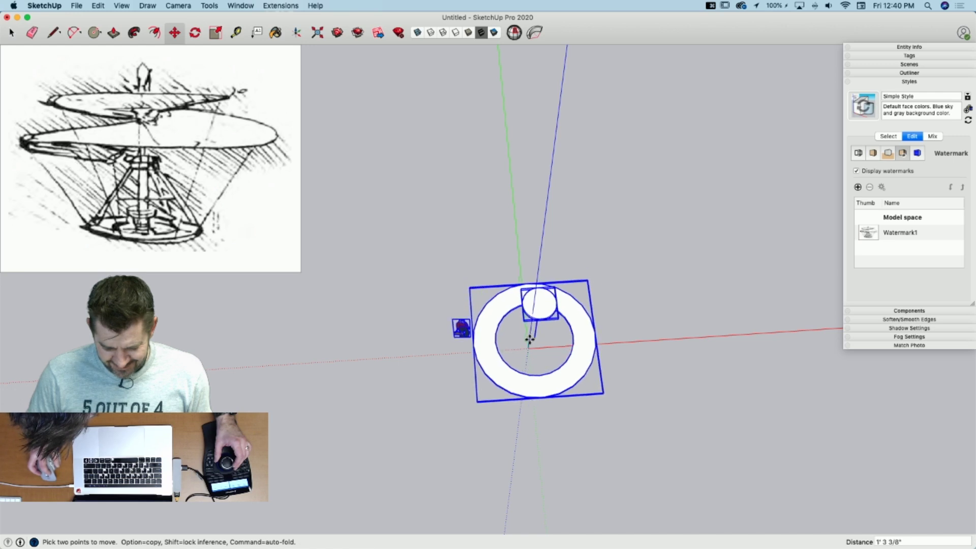
Step: Draw three slanted leg lines between the Bearing disc and the ring's outer edge, two along the red axis and one along negative green
key("l")
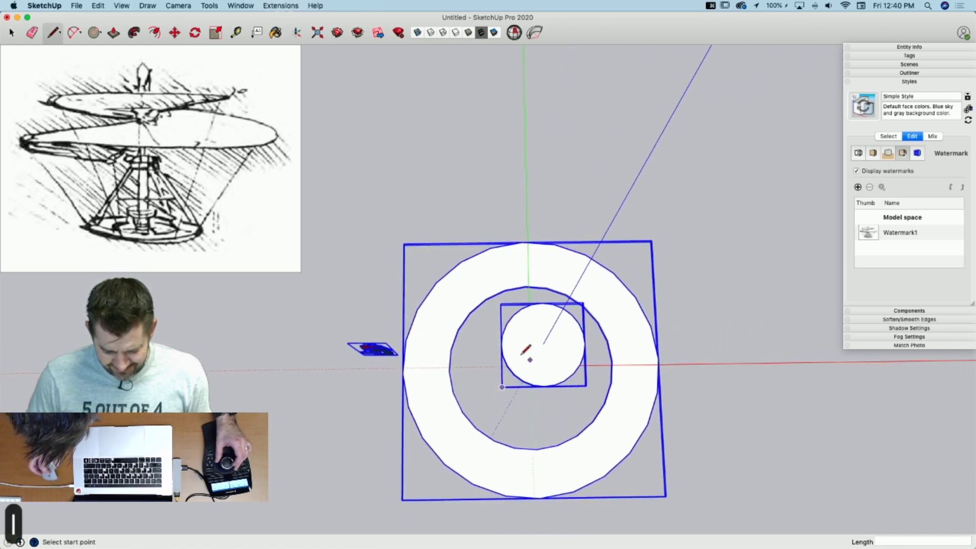
left_click(404, 367)
key("space")
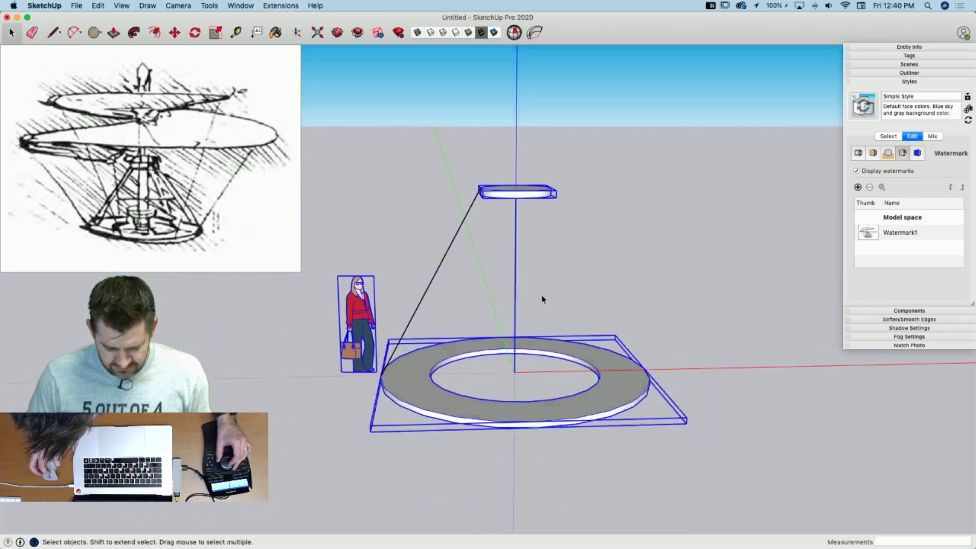
key("l")
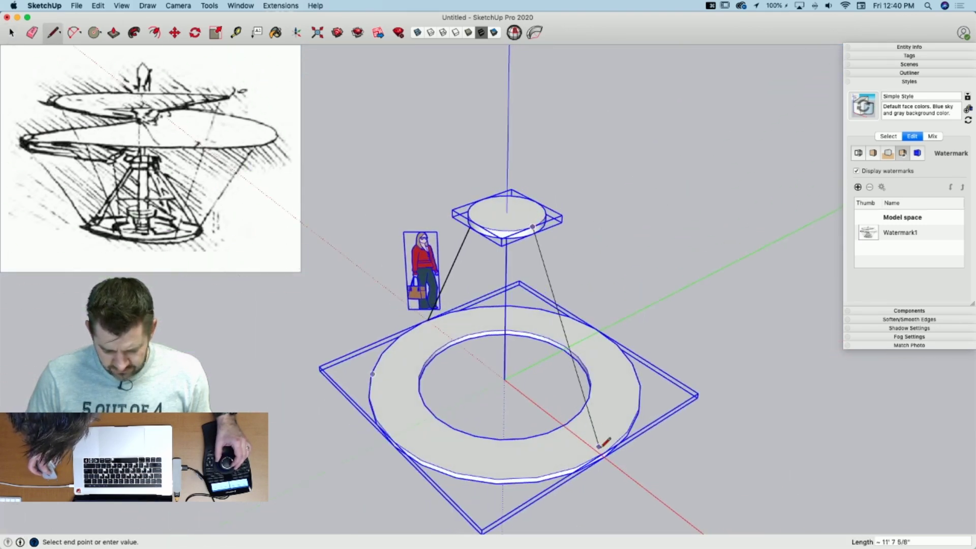
key("Escape")
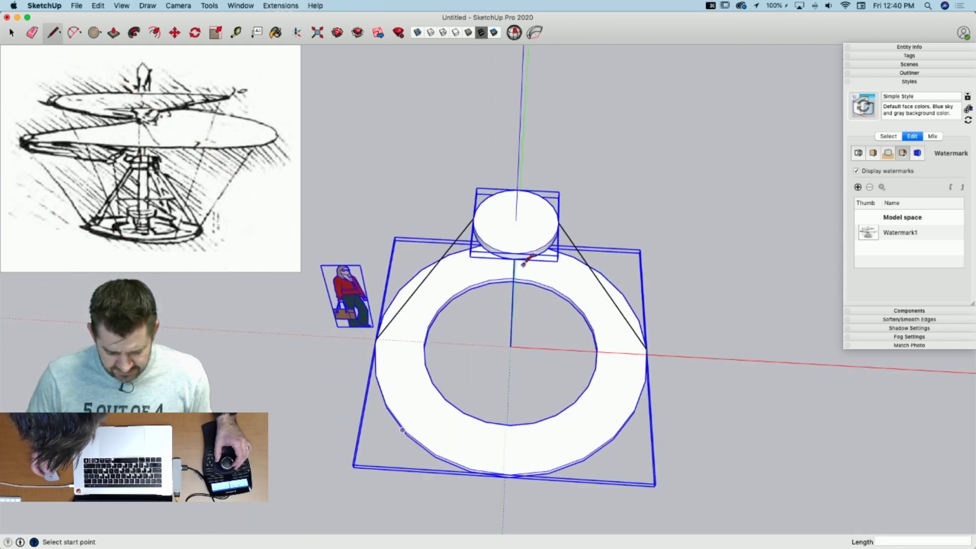
left_click(512, 474)
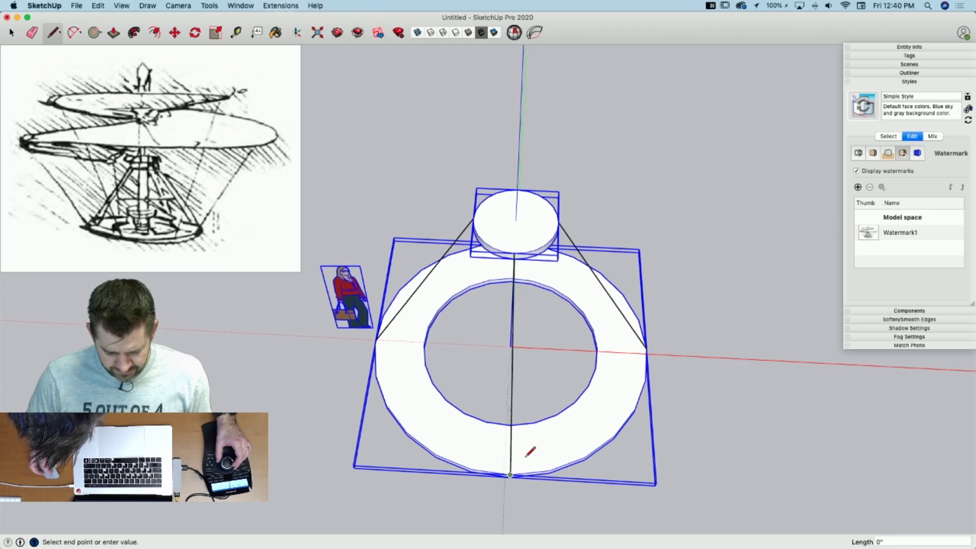
key("Escape")
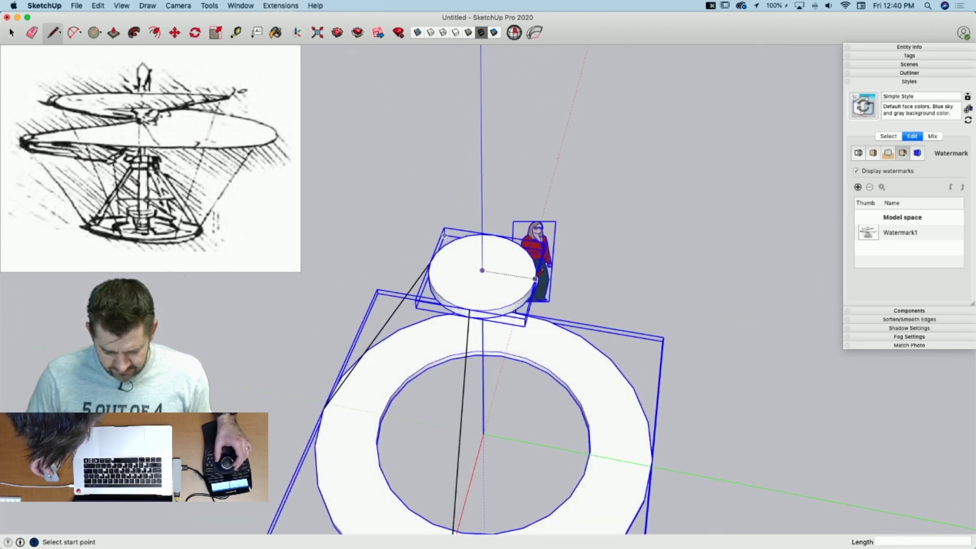
key("space")
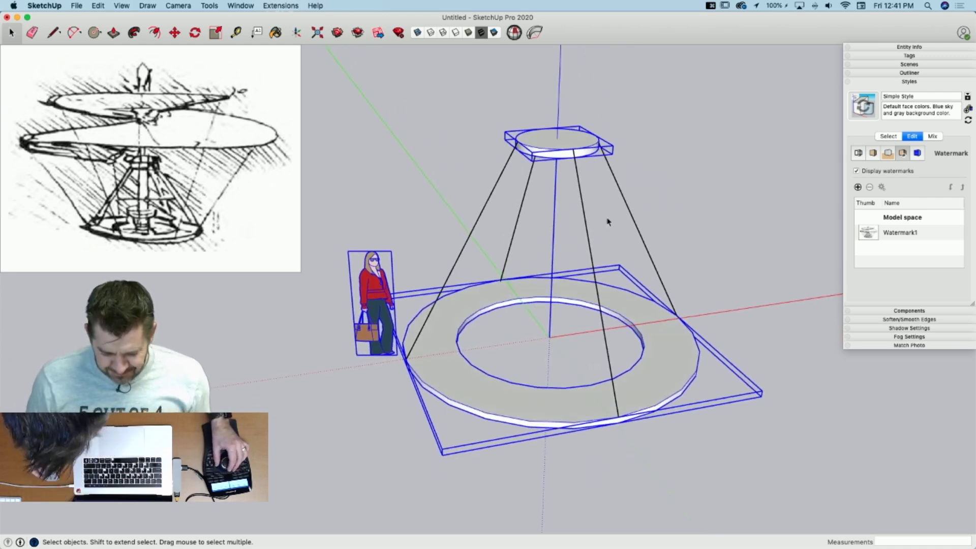
middle_click_drag(608, 252, 685, 345)
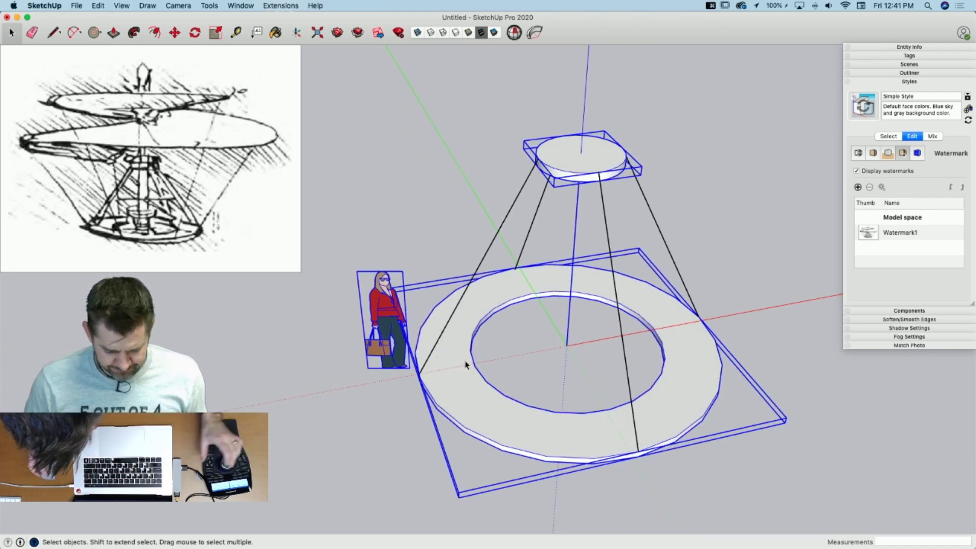
key("l")
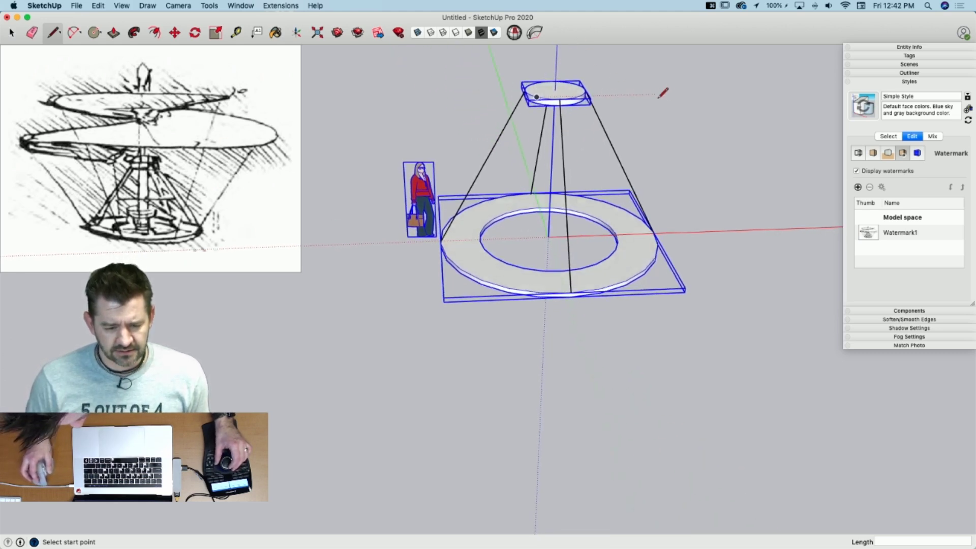
Step: Open the bottom ring and rotate its geometry about 2.5 degrees around its centre so a corner lies on the red axis
key("space")
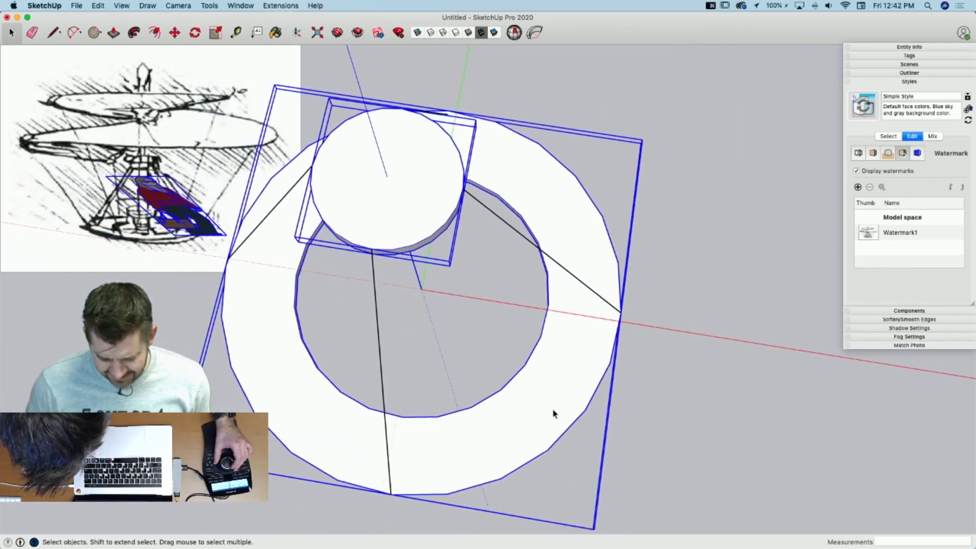
double_click(552, 406)
left_click(551, 406)
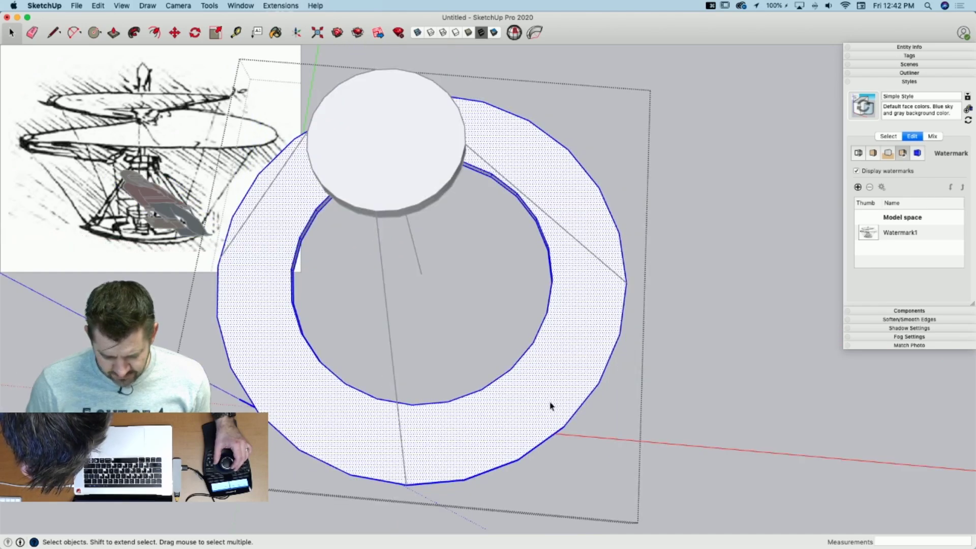
key("q")
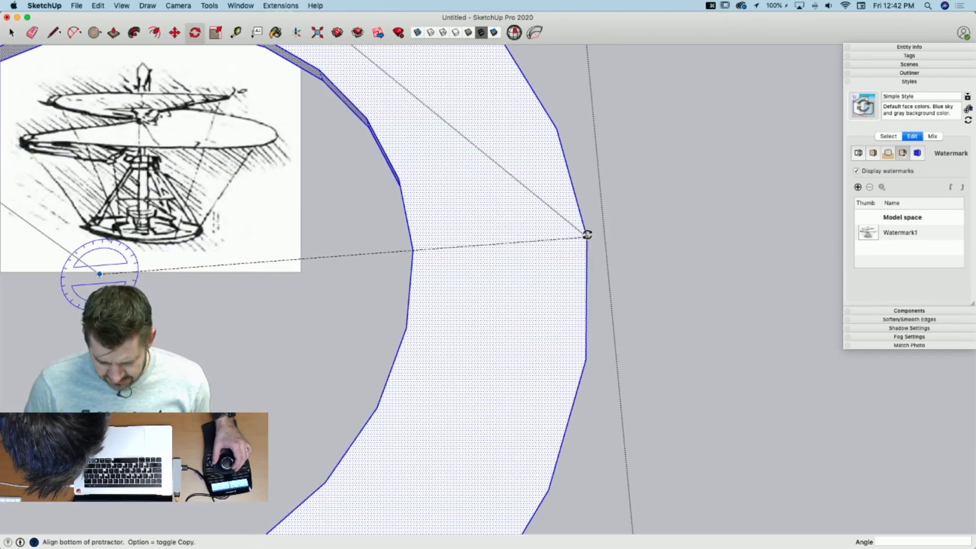
key("Escape")
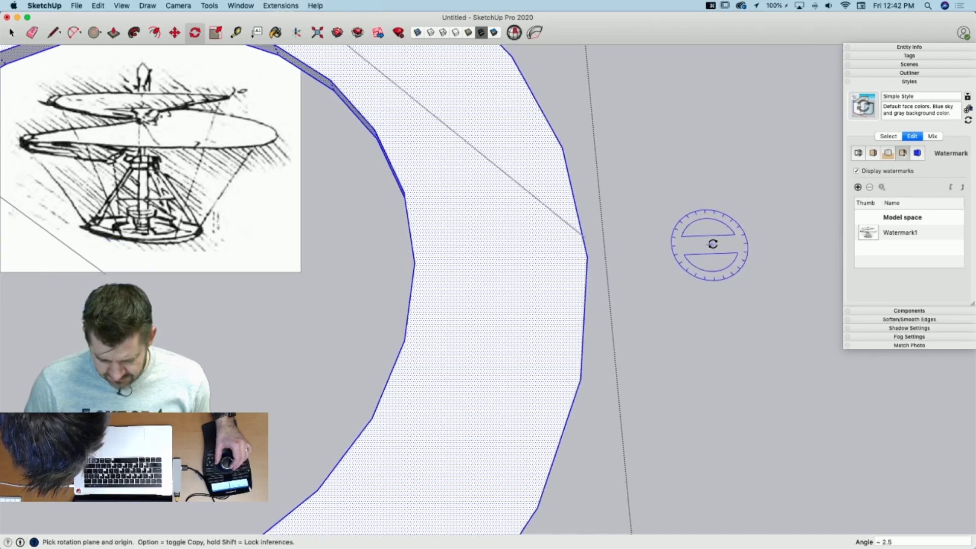
key("space")
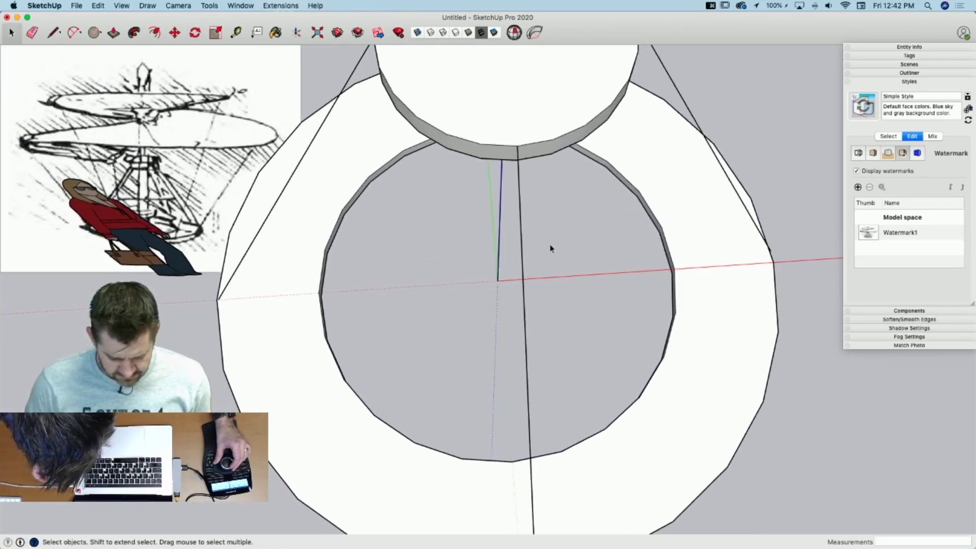
Step: Erase all the slanted leg lines between the Bearing disc and the ring
key("e")
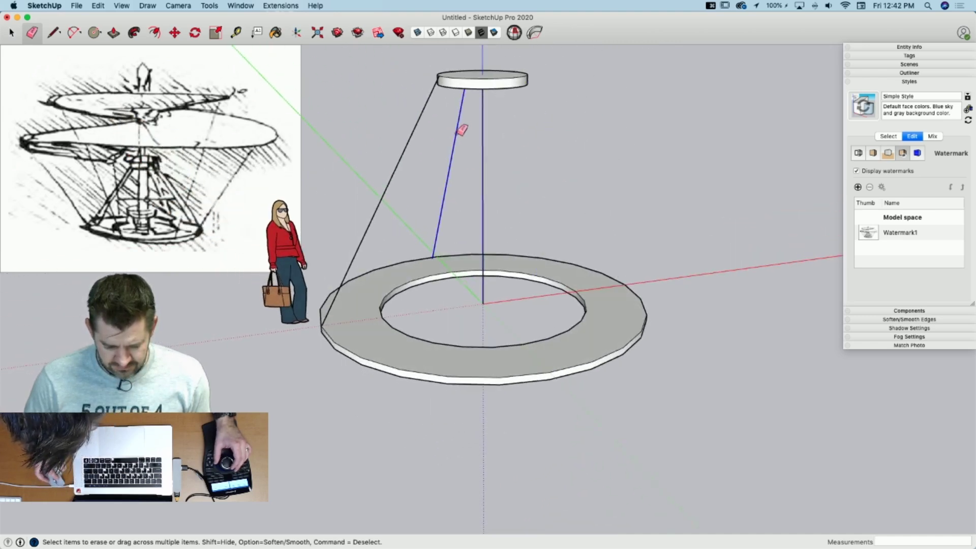
left_click(418, 124)
key("l")
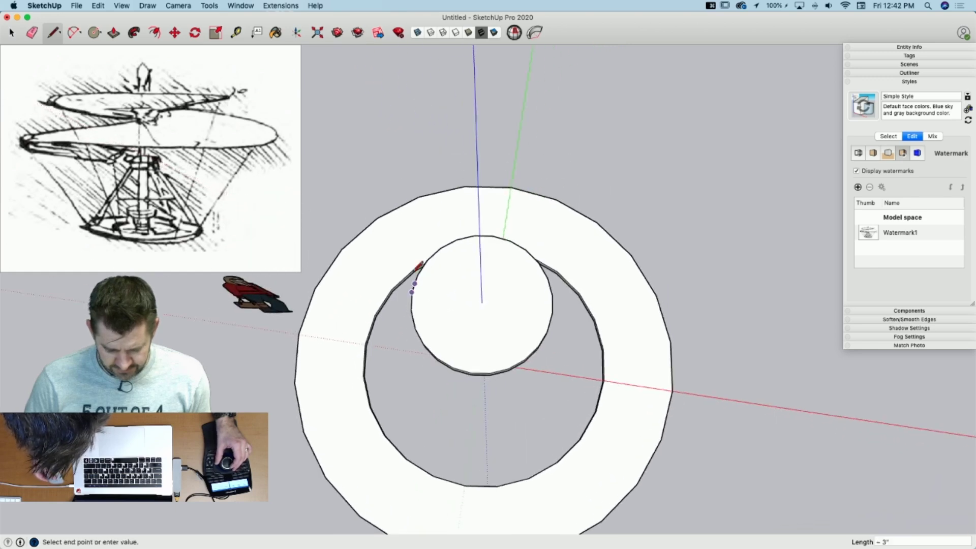
key("space")
key("l")
key("space")
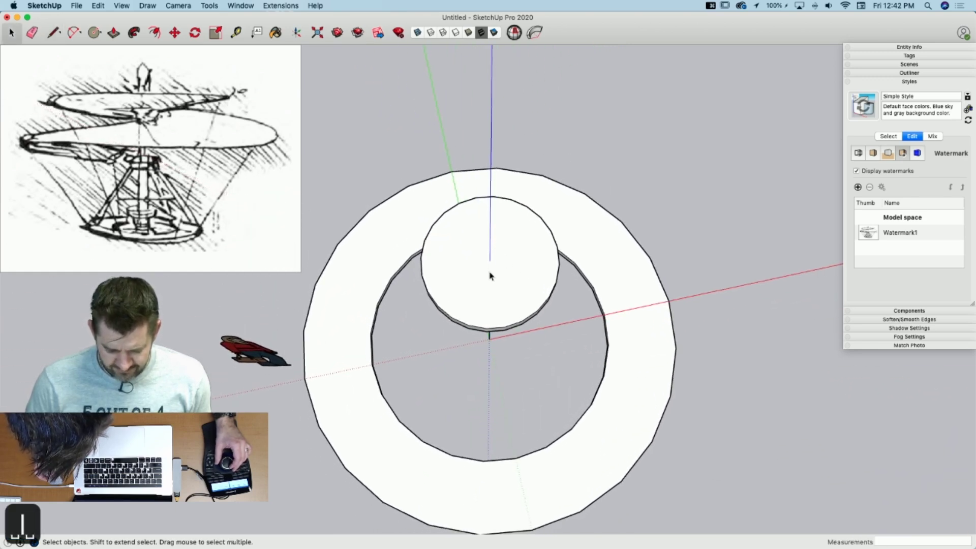
Step: Open the Bearing component and rotate its whole disc around its centre so a corner lines up with the red axis
double_click(489, 274)
triple_click(502, 250)
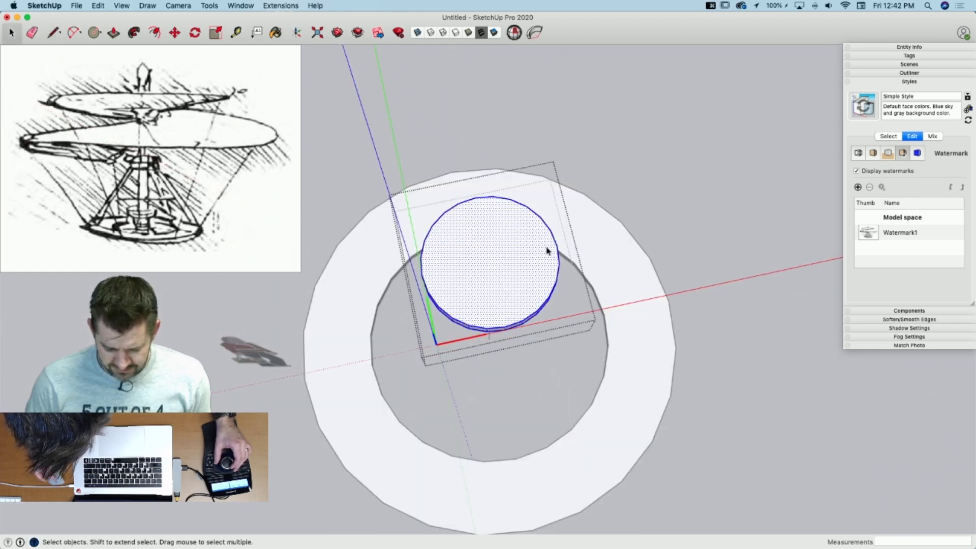
key("q")
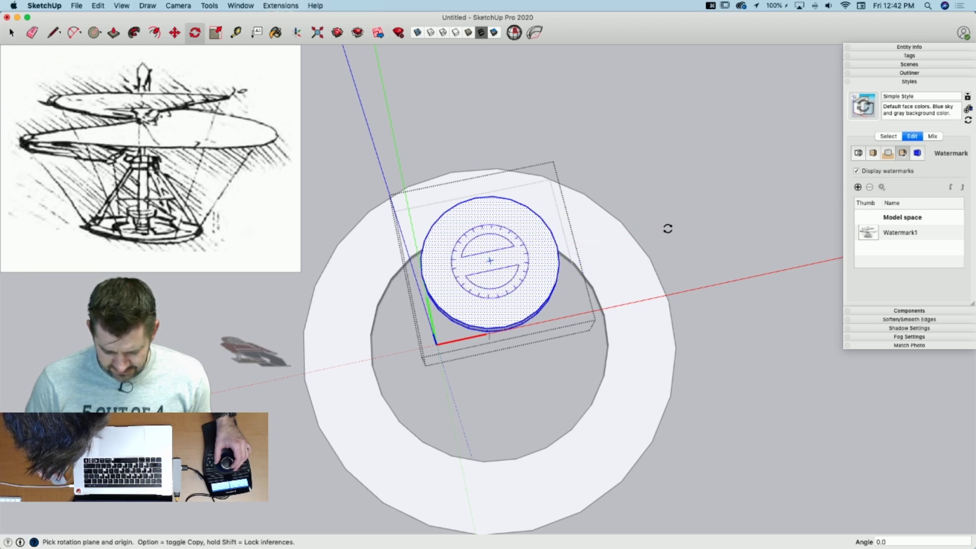
left_click(705, 252)
Step: Draw two slanted leg lines from the ring's outer corners to the Bearing, one on negative red and one on negative green
key("l")
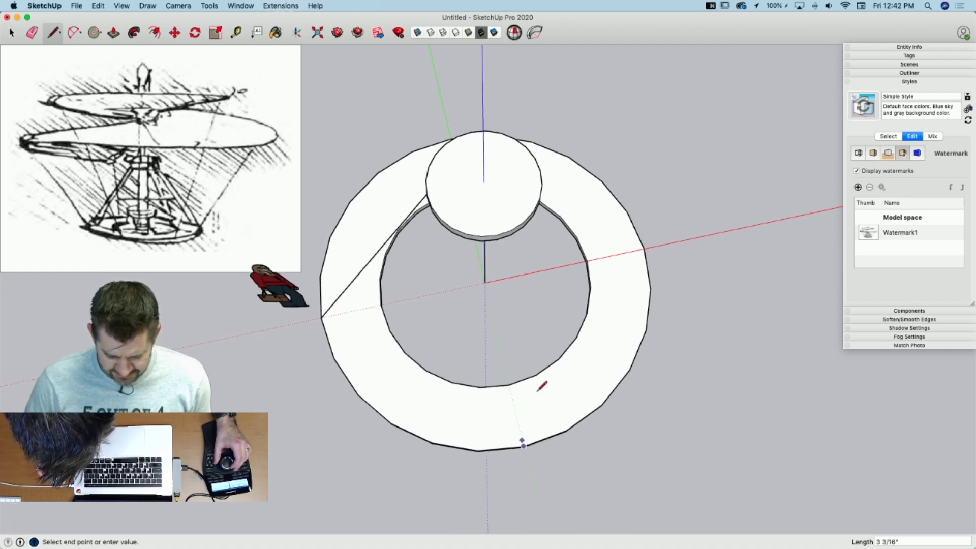
left_click(497, 235)
key("space")
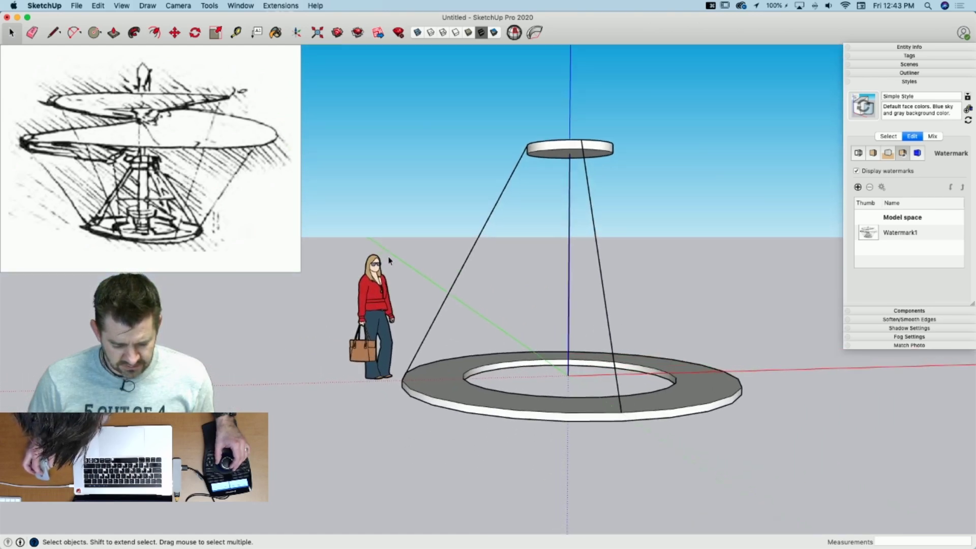
Step: Try to move the scale figure about 3' 3" along the red axis onto the ring
left_click(371, 311)
key("m")
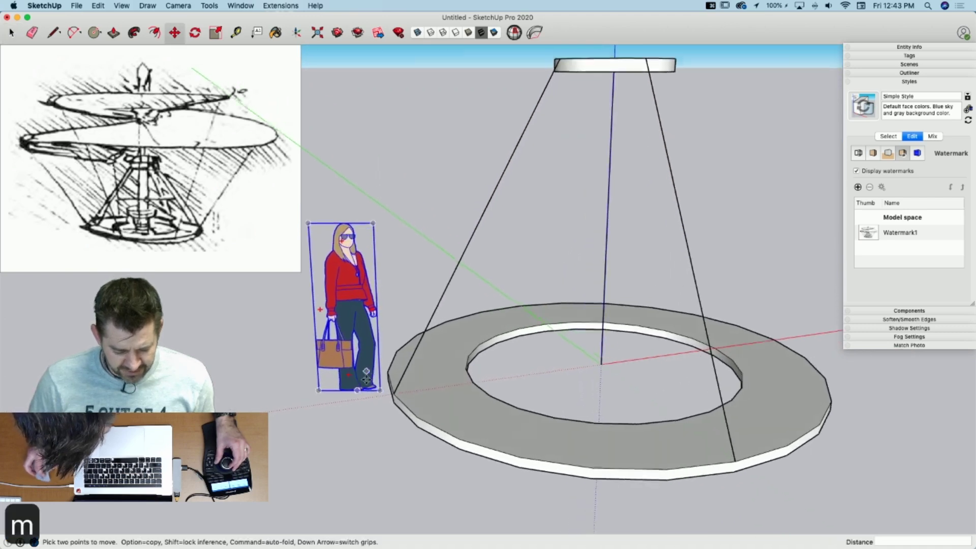
left_click(355, 390)
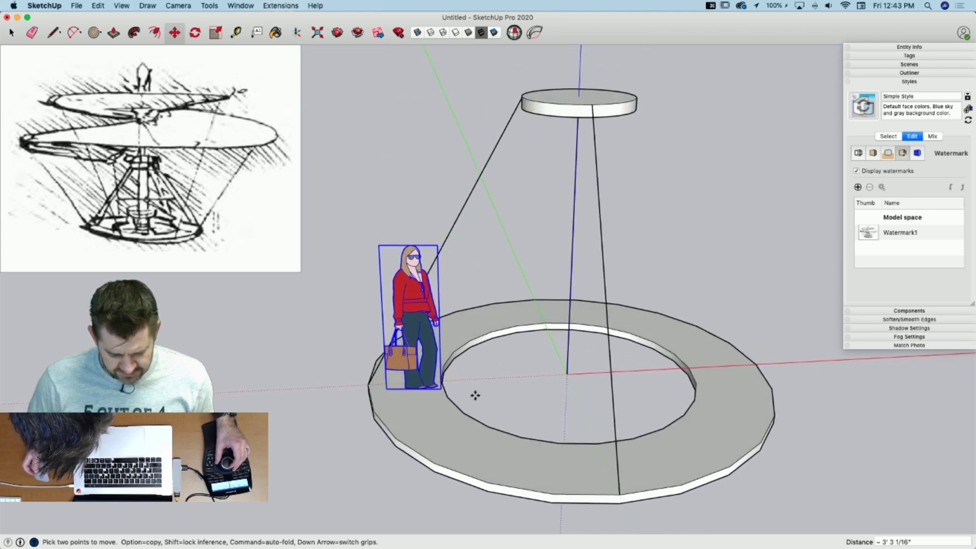
key("space")
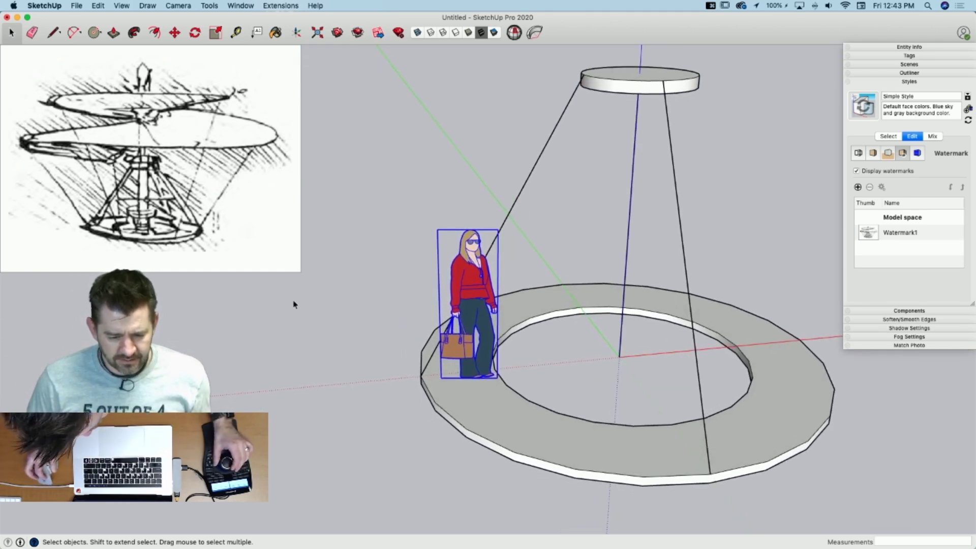
key("super+z")
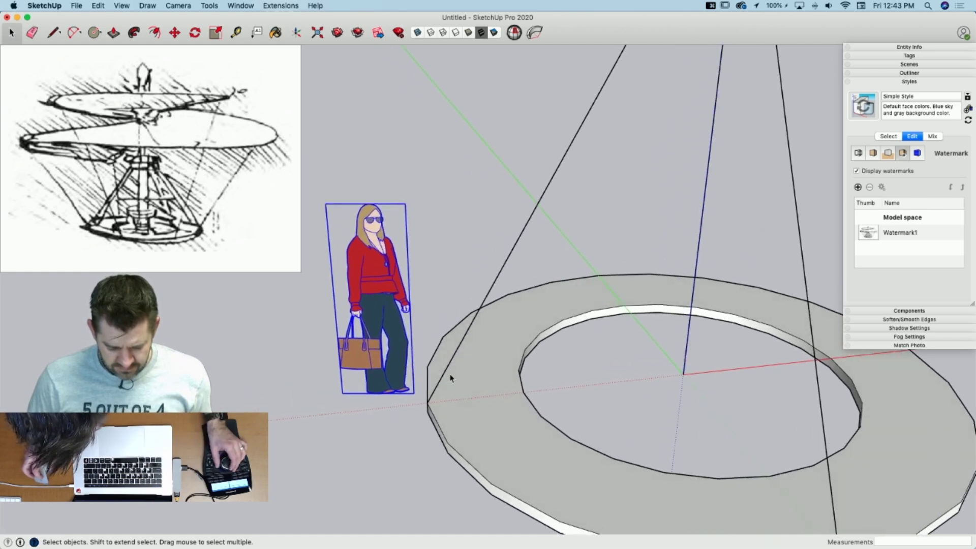
key("l")
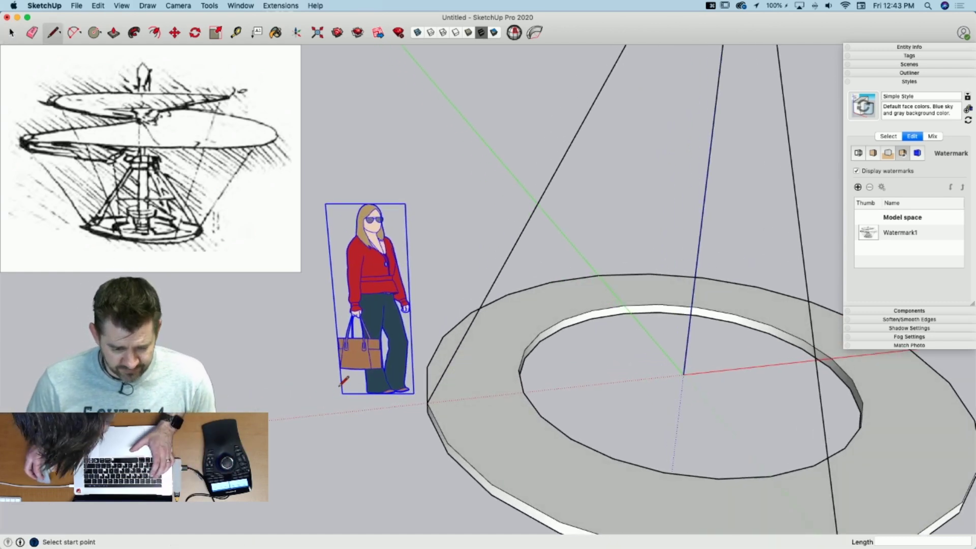
middle_click_drag(437, 422, 447, 407)
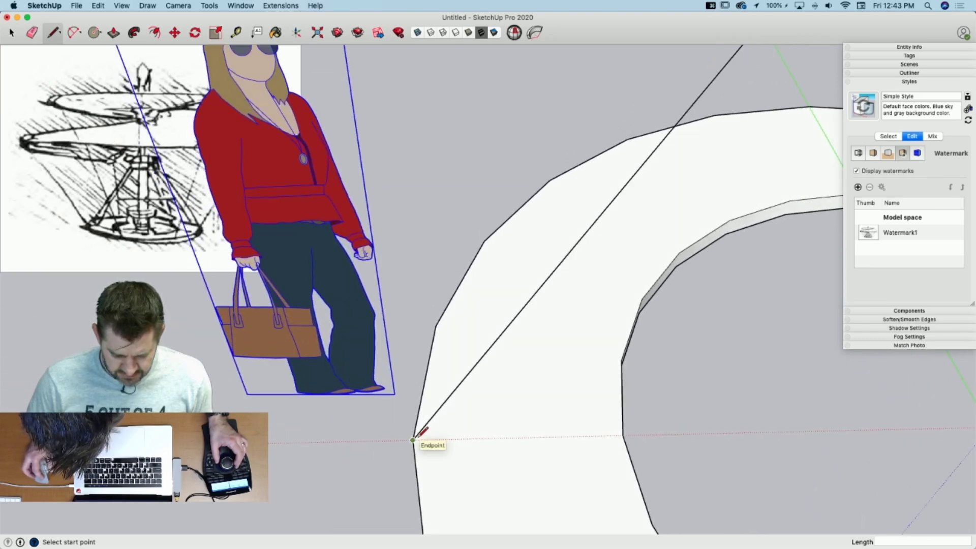
key("shift+z")
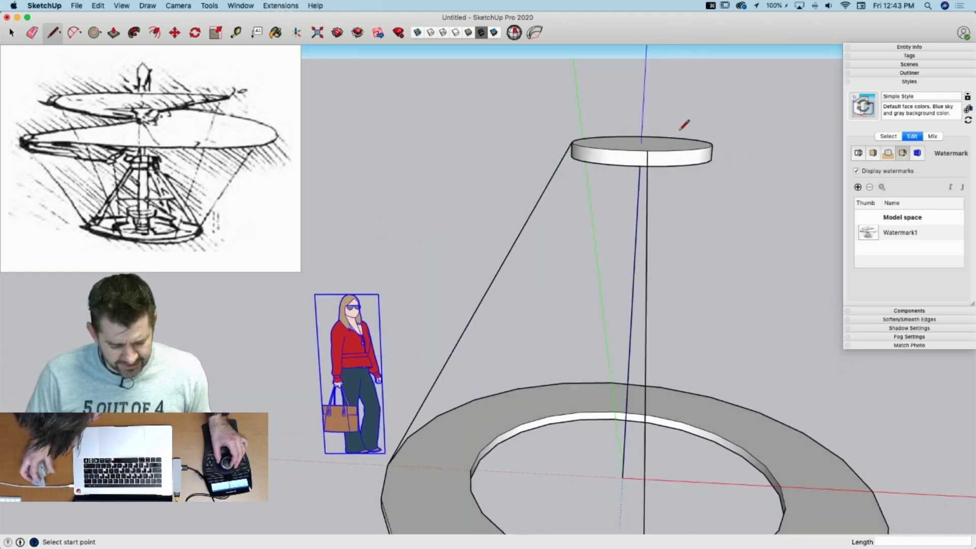
Step: Open the Bearing component and extrude the disc's underside downward about 2 3/4"
key("space")
left_click(585, 149)
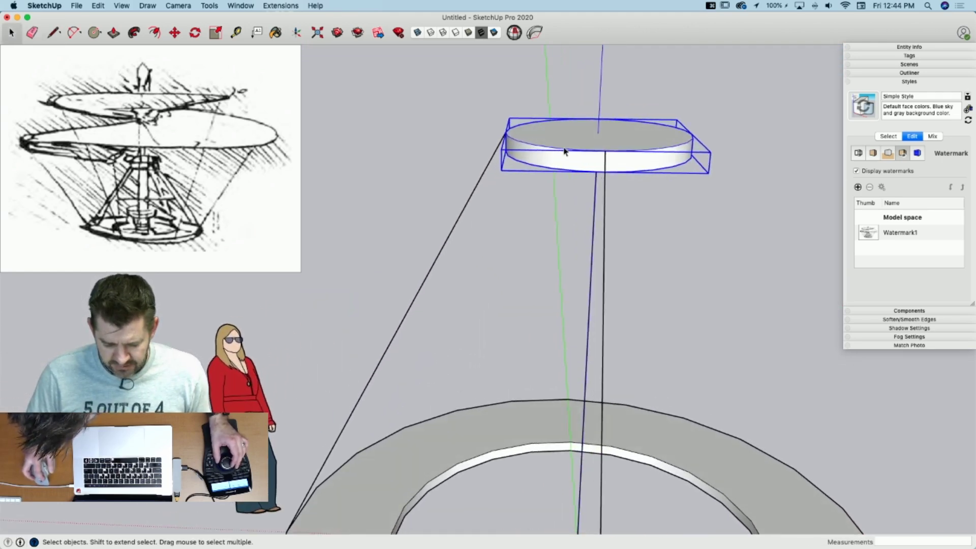
key("p")
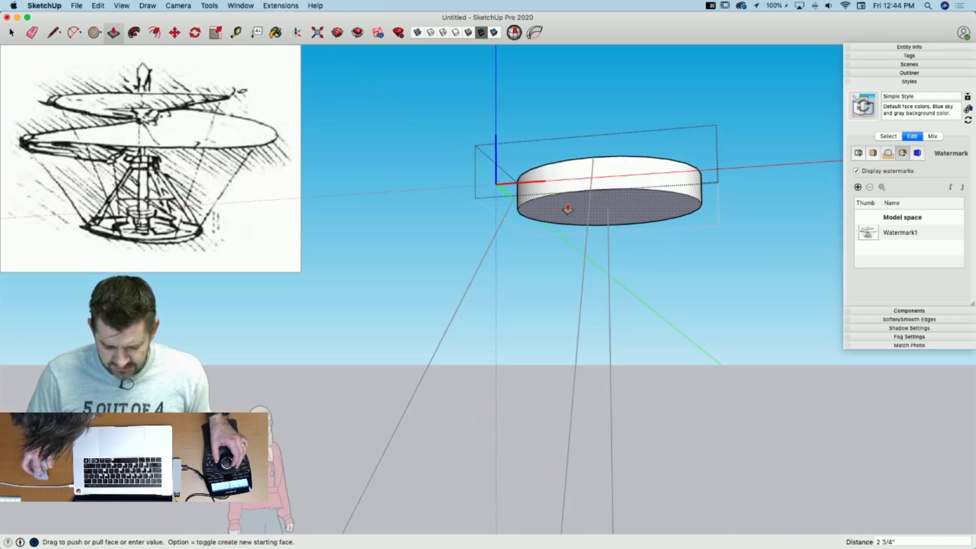
key("space")
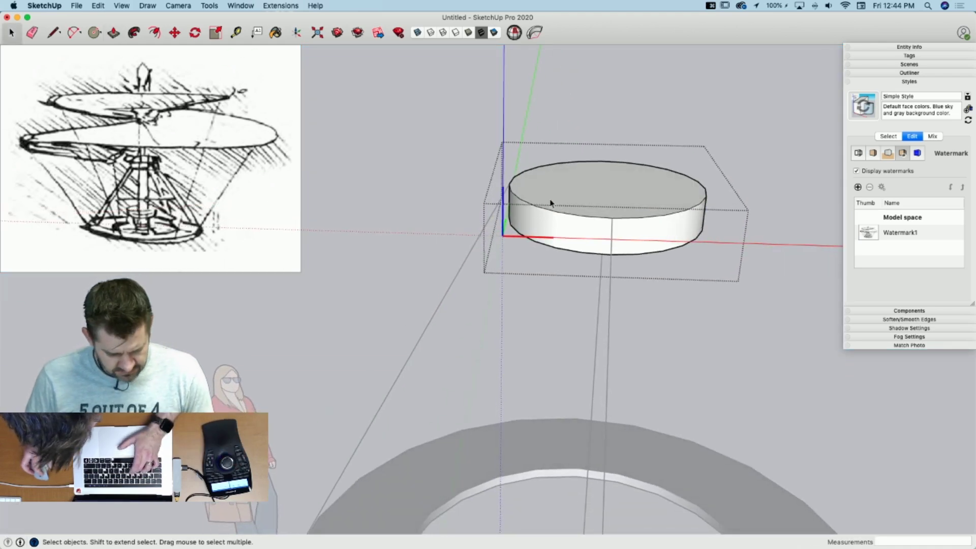
Step: Offset the Bearing disc's top outline outward about 6 11/16" and raise both the new band and the centre face about 7 1/2"
key("f")
left_click(551, 206)
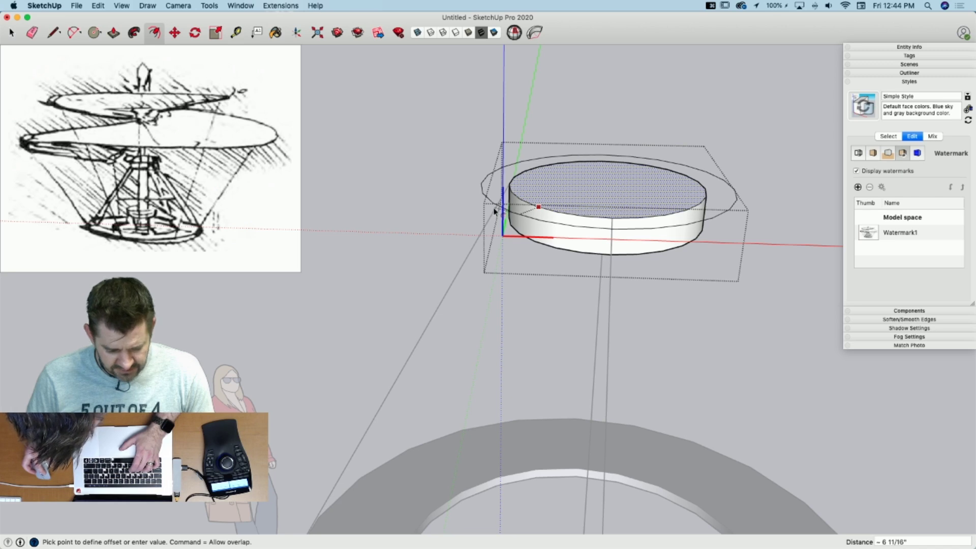
left_click(494, 211)
key("p")
left_click(496, 209)
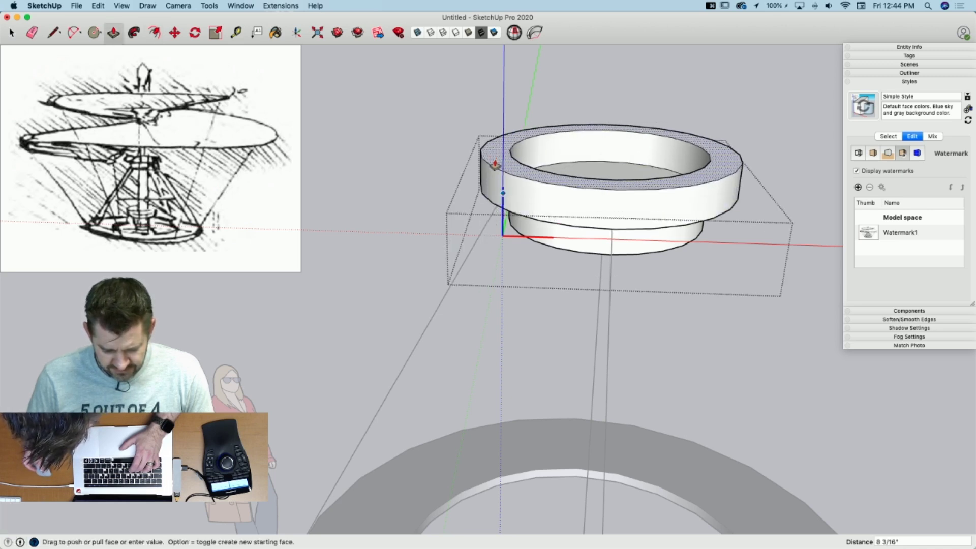
left_click(495, 164)
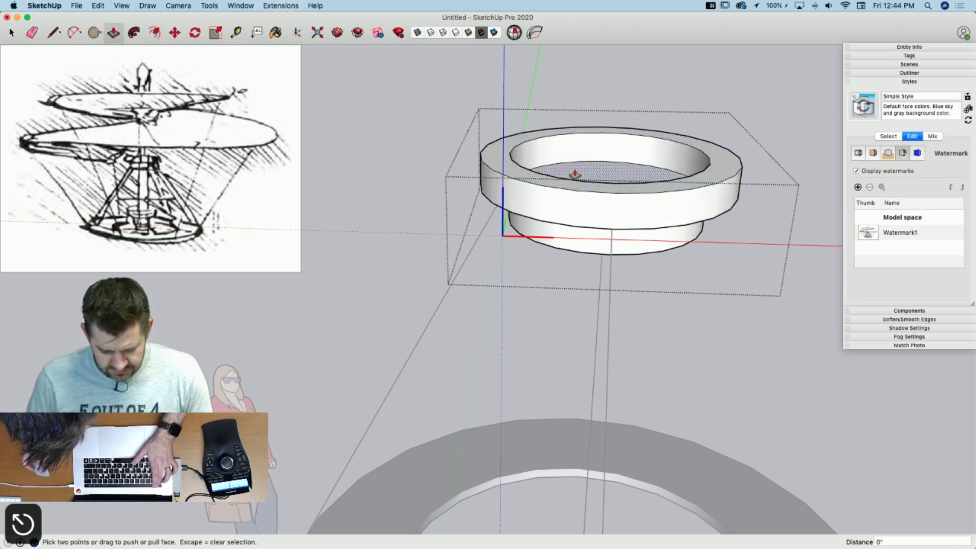
left_click(509, 164)
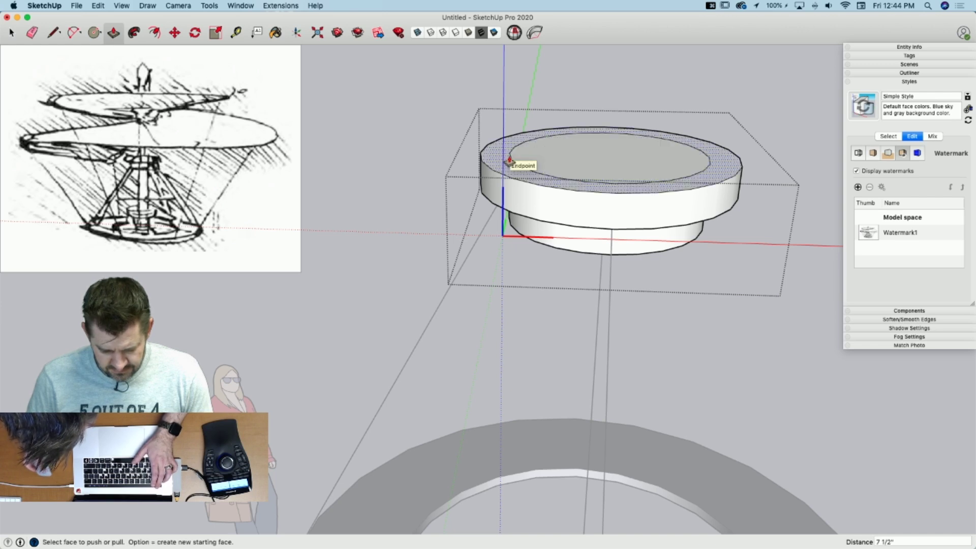
Step: Scale the inner circle on the Bearing's top face uniformly about its centre to about 0.7
key("space")
left_click(511, 158)
key("s")
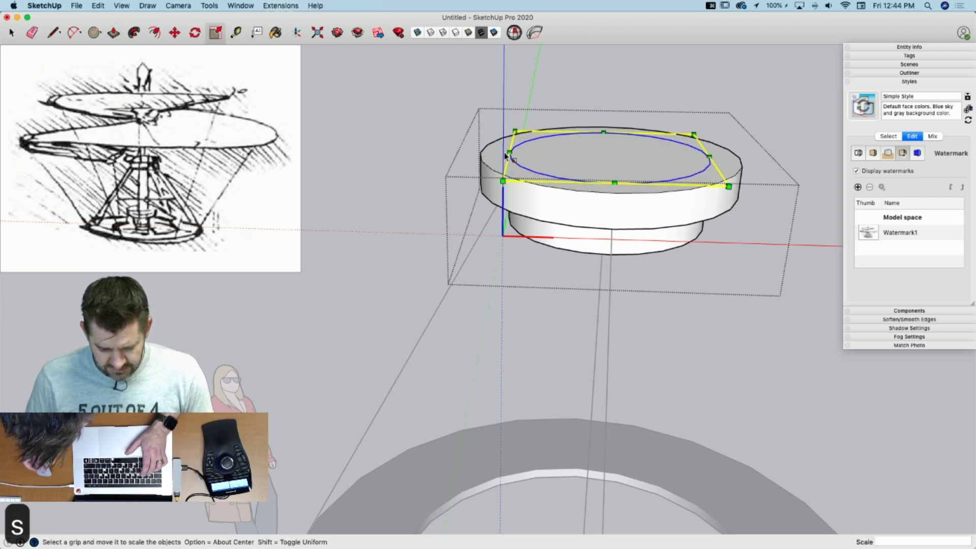
left_click(514, 181)
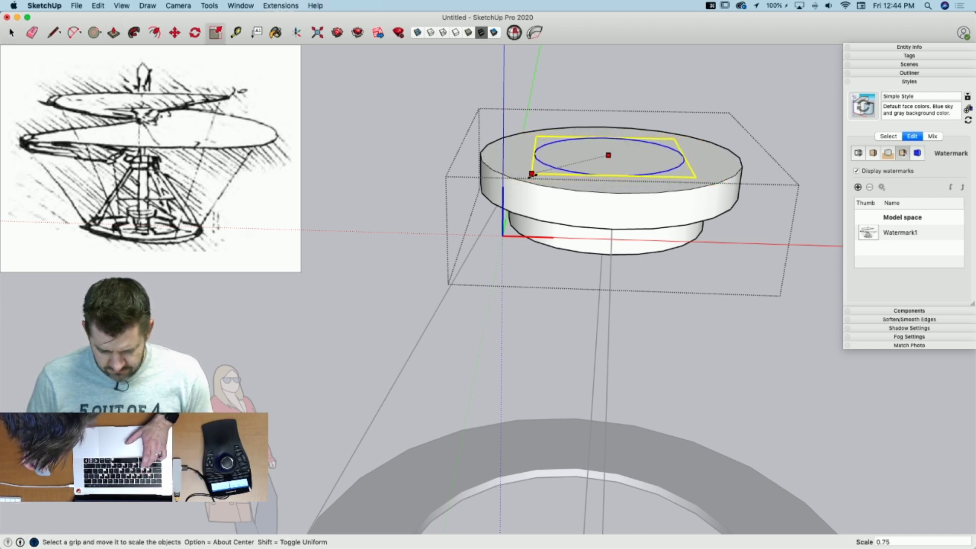
left_click(535, 175)
Step: Push the inner circle down through the Bearing and level off the protruding plug to cut a through hole, and leave the component
key("p")
left_click(595, 155)
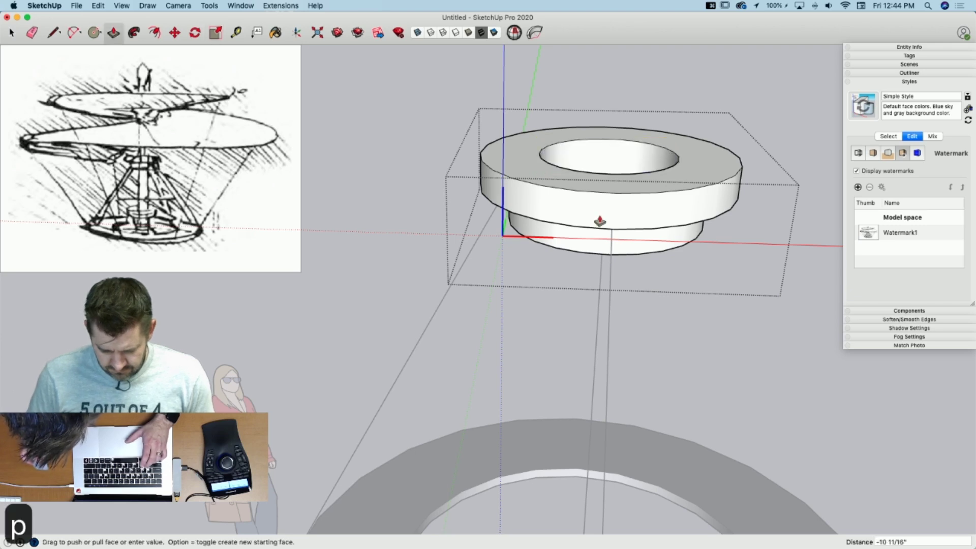
left_click(586, 257)
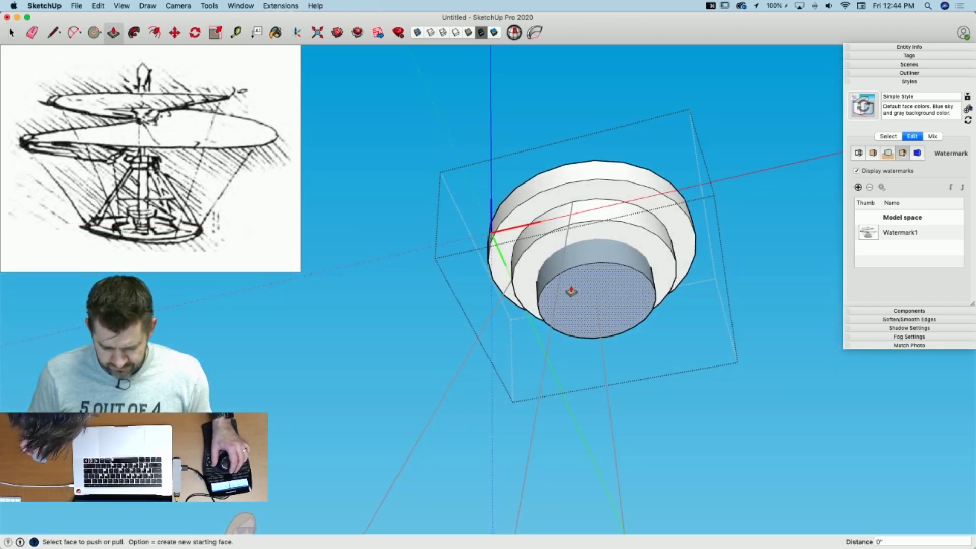
left_click(571, 292)
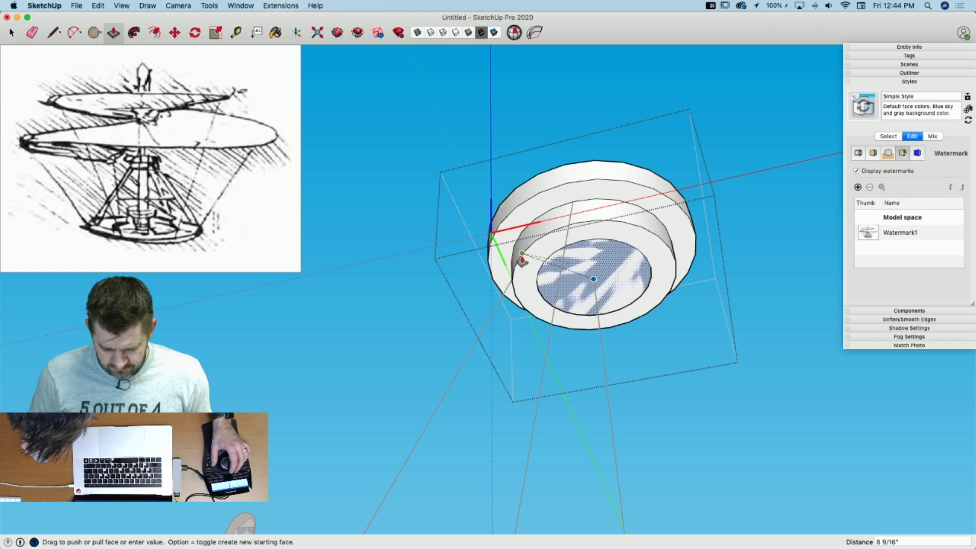
left_click(532, 259)
key("space")
left_click(636, 297)
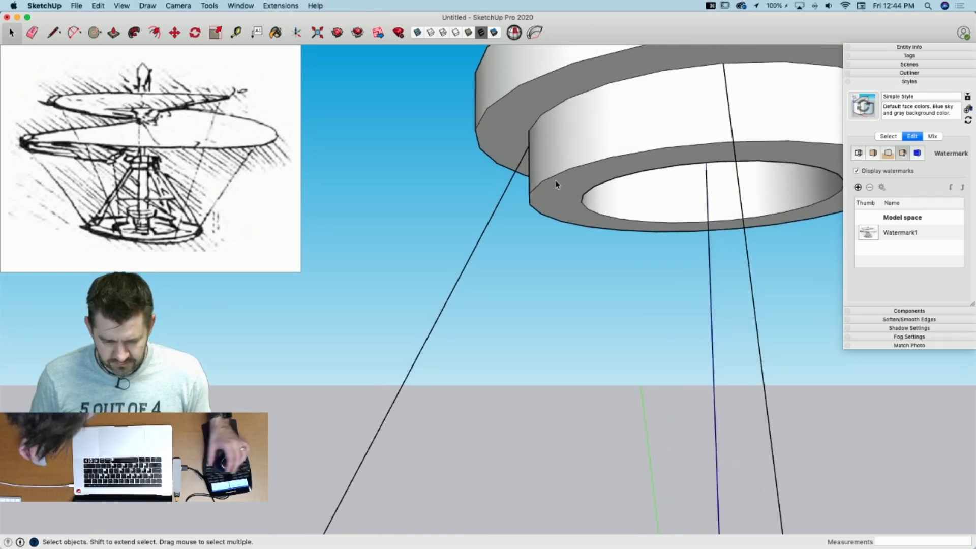
Step: Open the Bearing component and select the outer edge of its underside
middle_click_drag(583, 188, 569, 118)
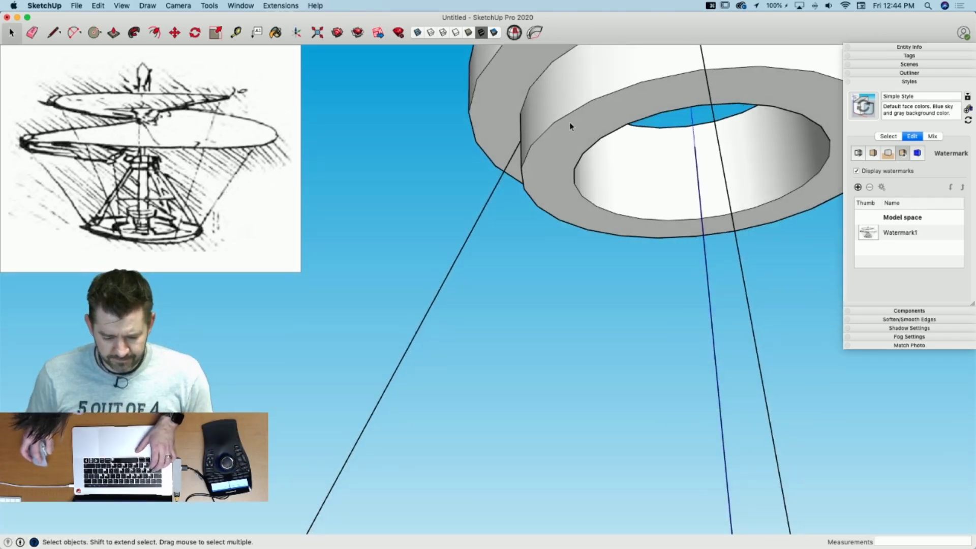
left_click(569, 118)
double_click(570, 118)
left_click(569, 118)
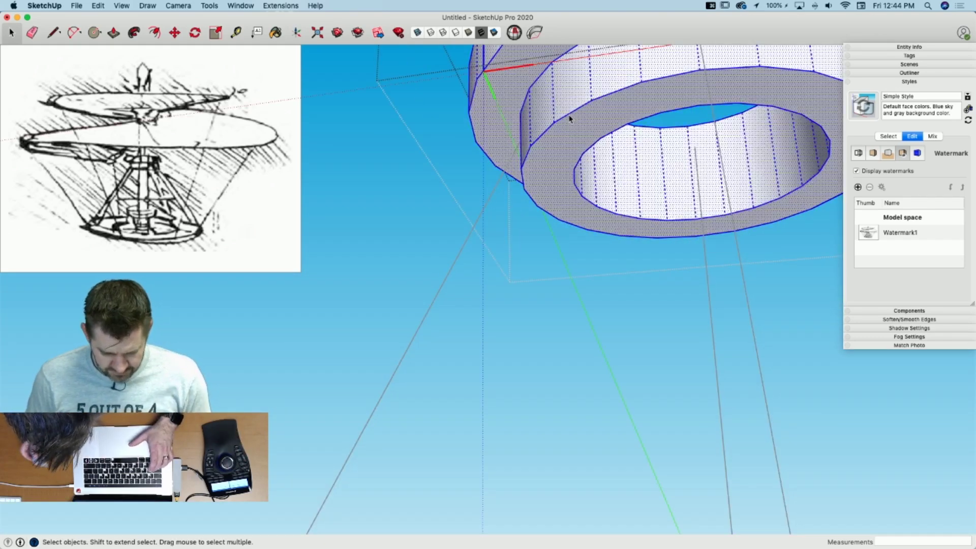
left_click(570, 119)
key("s")
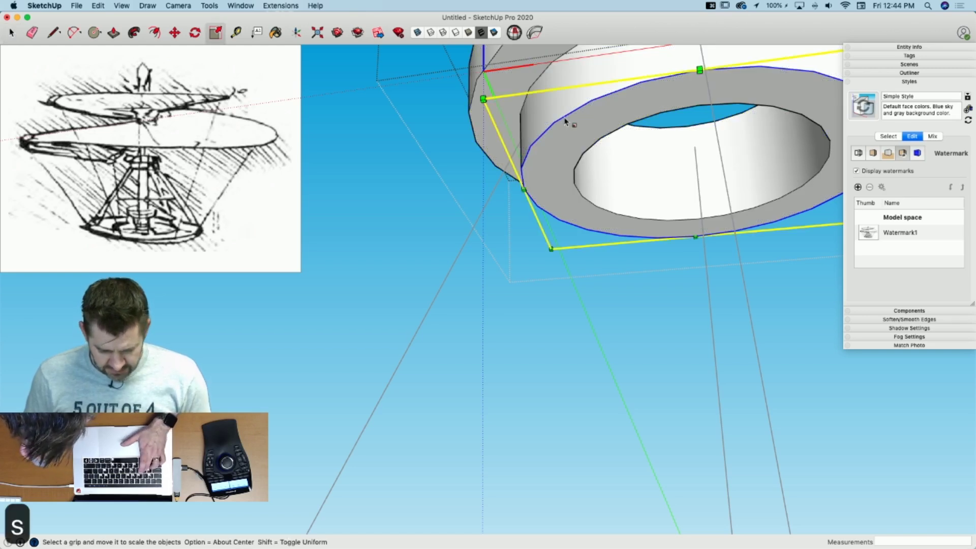
left_click(484, 100)
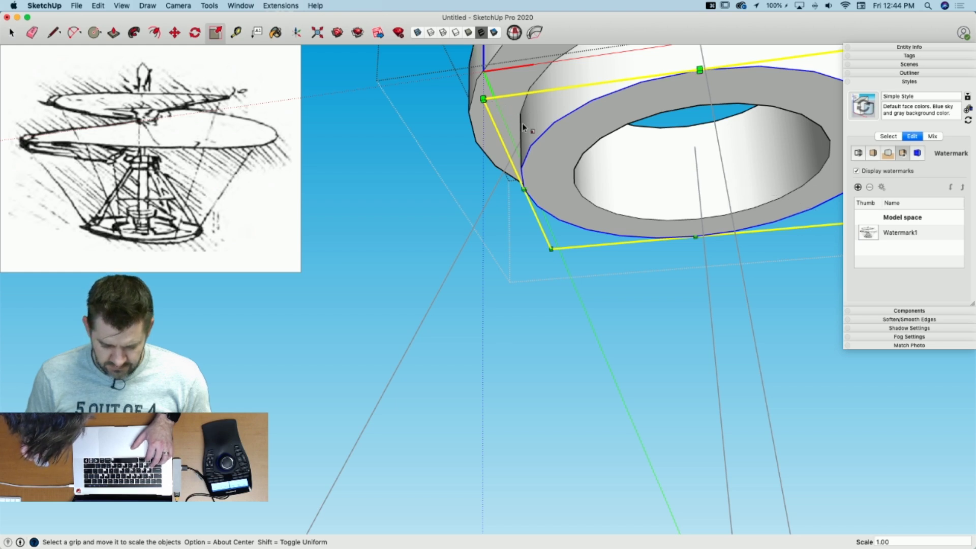
key("space")
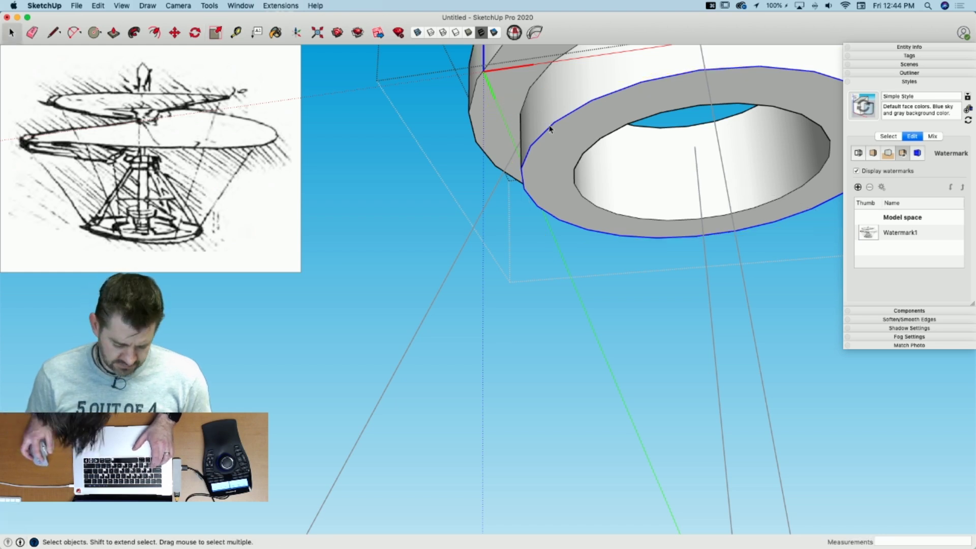
Step: Offset the outer edge of the Bearing's underside inward about 4 3/16"
key("f")
left_click(550, 126)
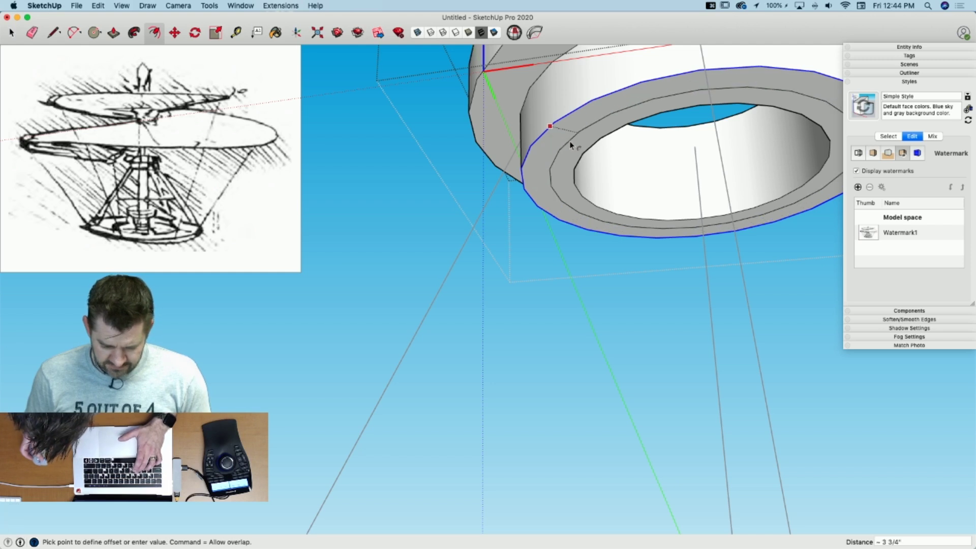
left_click(572, 142)
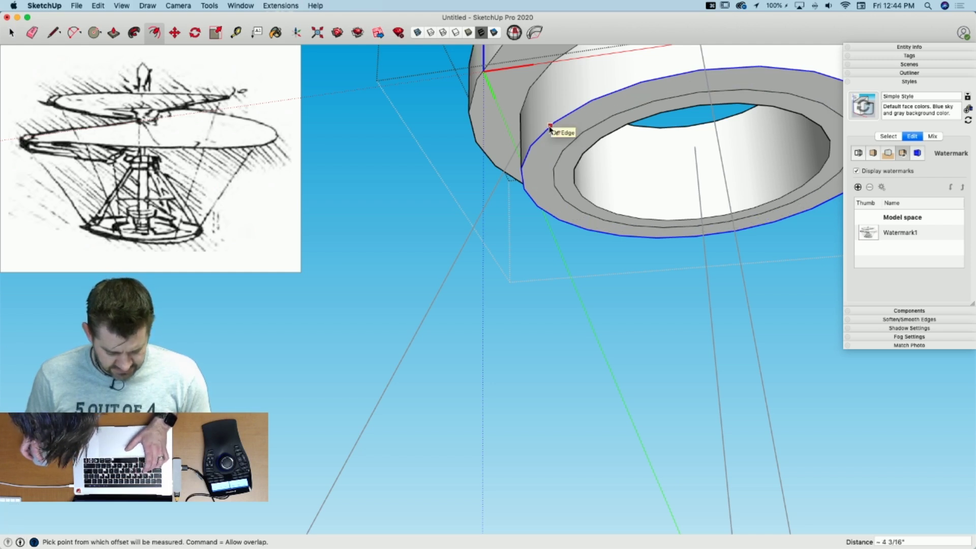
left_click(550, 127)
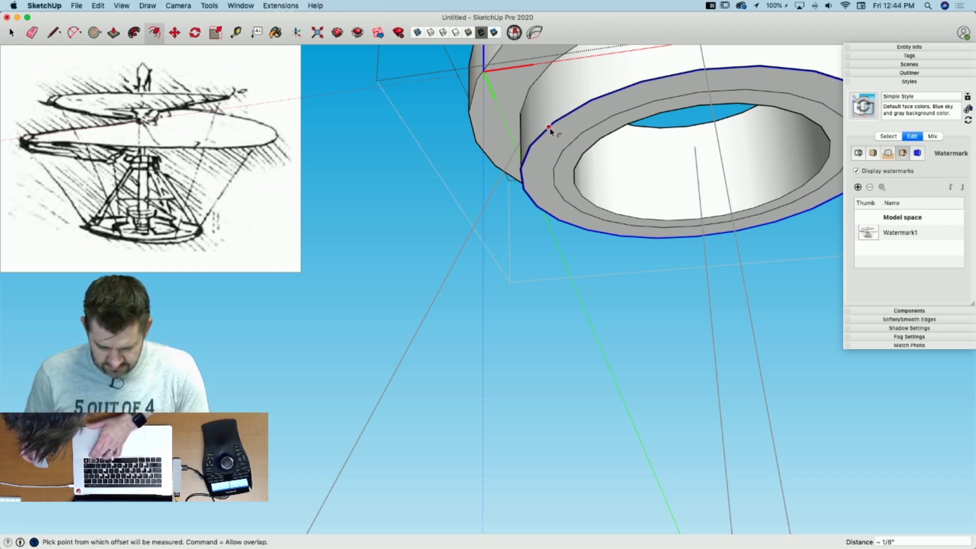
key("m")
key("super+z")
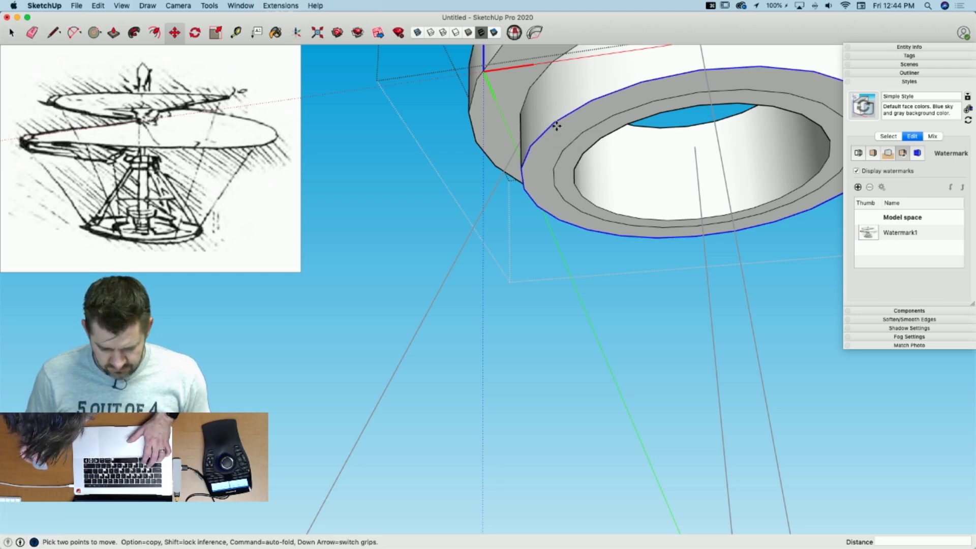
Step: Move the outer edge of the Bearing's underside straight up about 3 13/16" to form a bevel, and leave the component
left_click(548, 127)
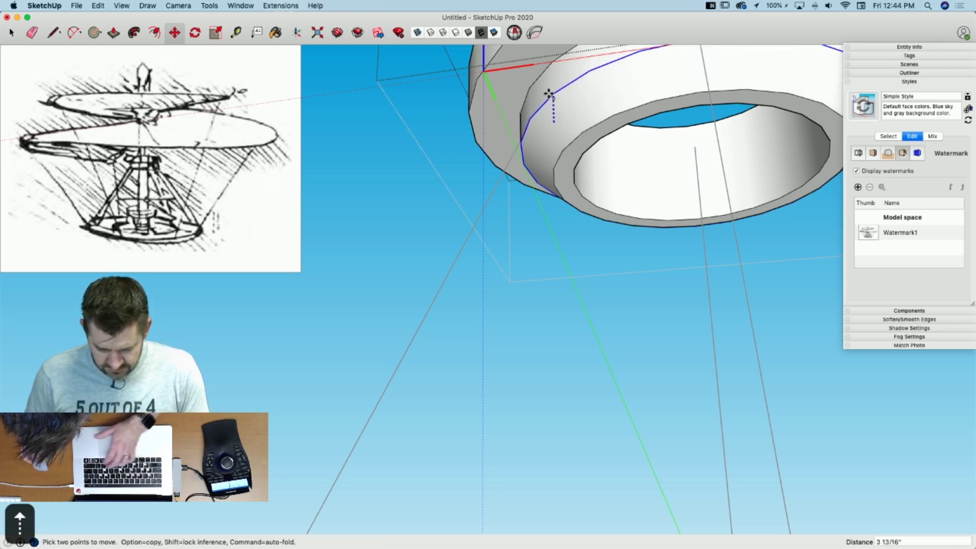
key("space")
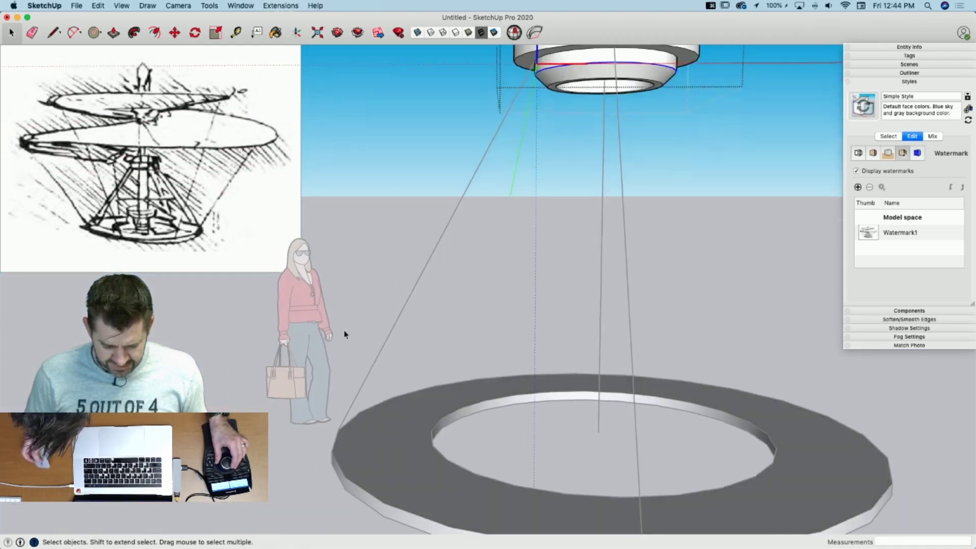
left_click(370, 443)
Step: Show hidden geometry, draw a new leg line from the bottom ring to the Bearing's bevelled face, and erase the old leg lines
key("l")
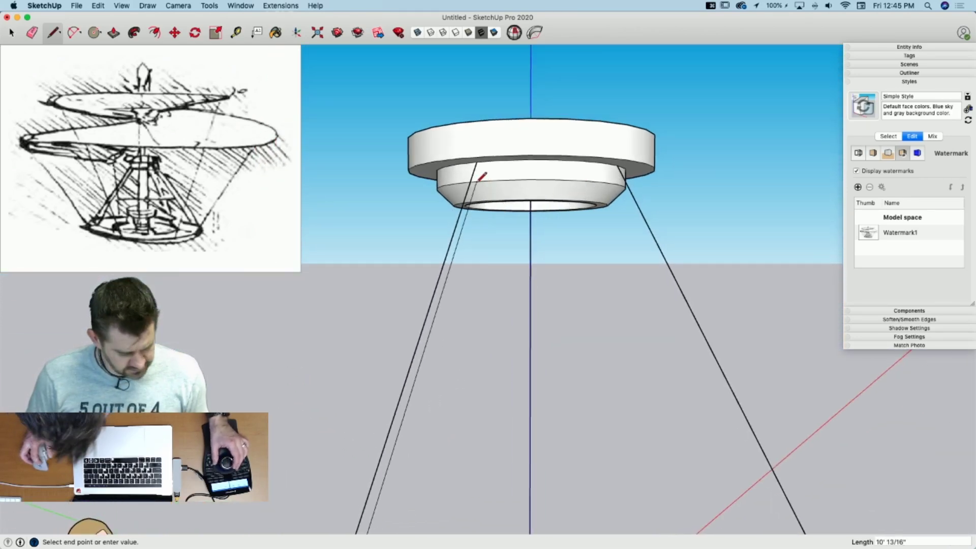
key("alt+h")
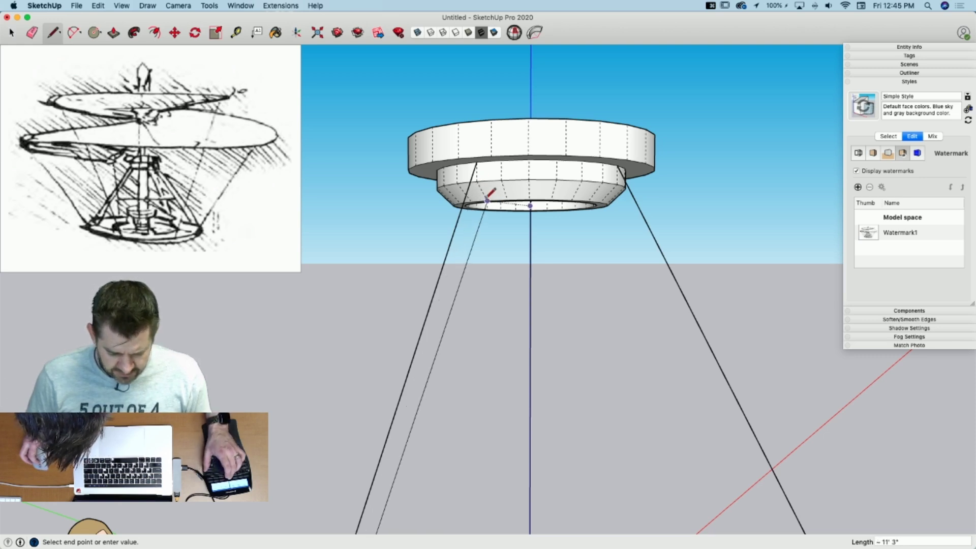
key("e")
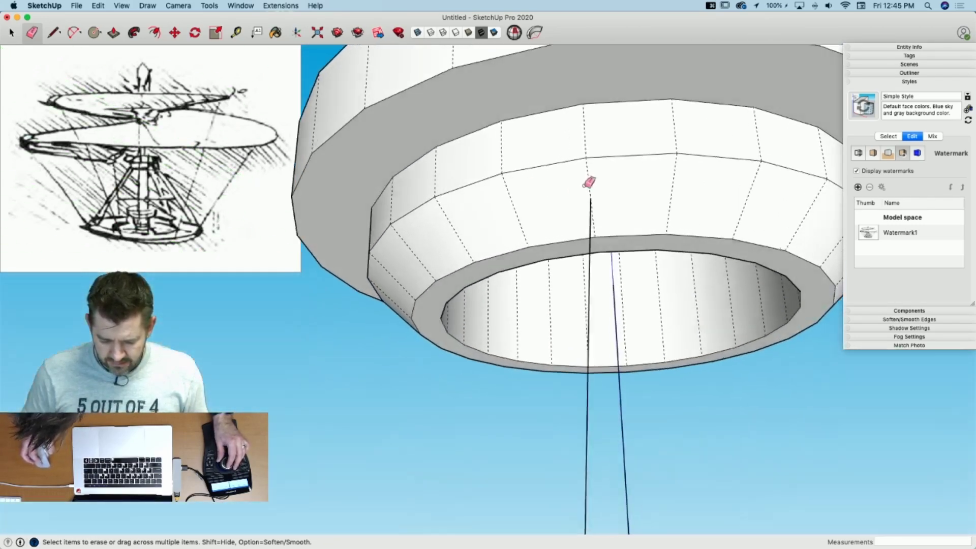
Step: Sketch short edges forming a partial rectangle at the upper end of the leg line on the Bearing's bevel
key("l")
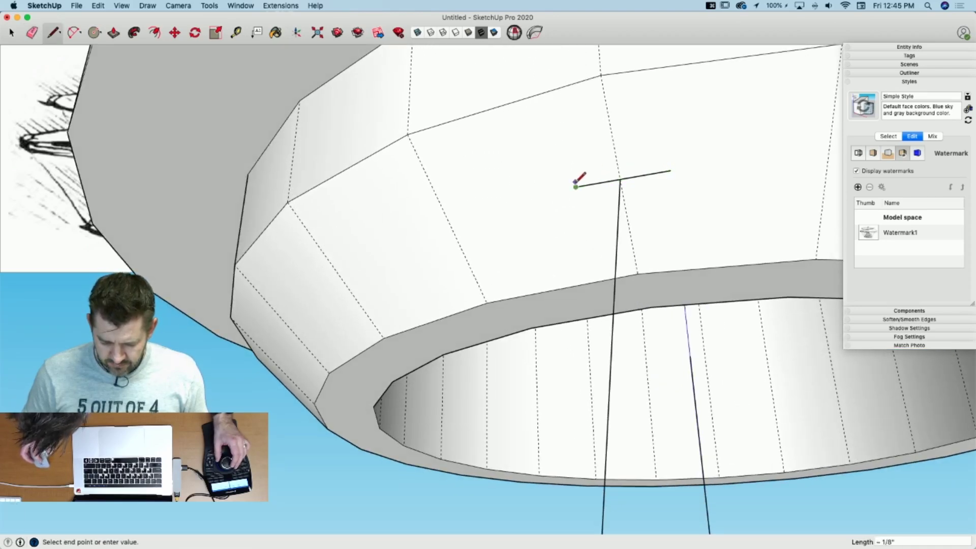
key("Escape")
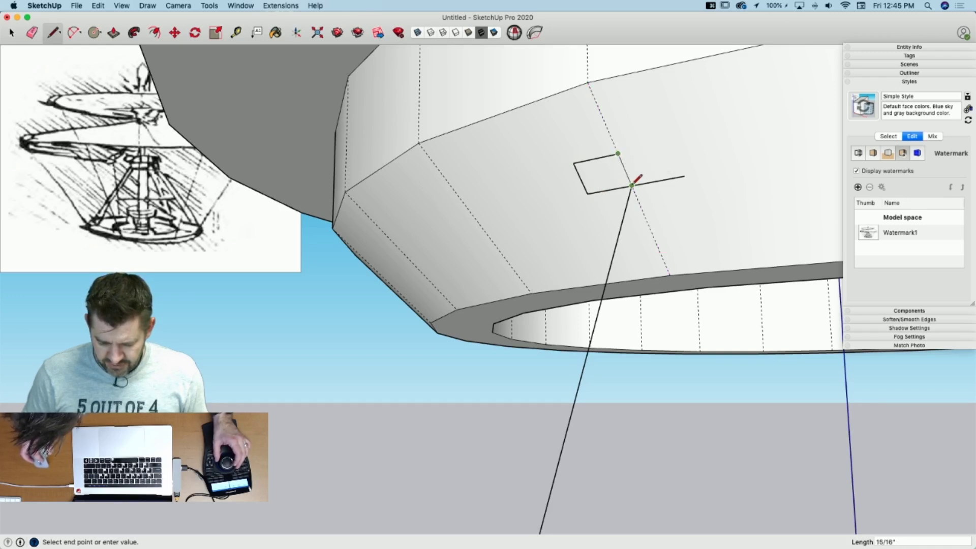
key("Escape")
key("space")
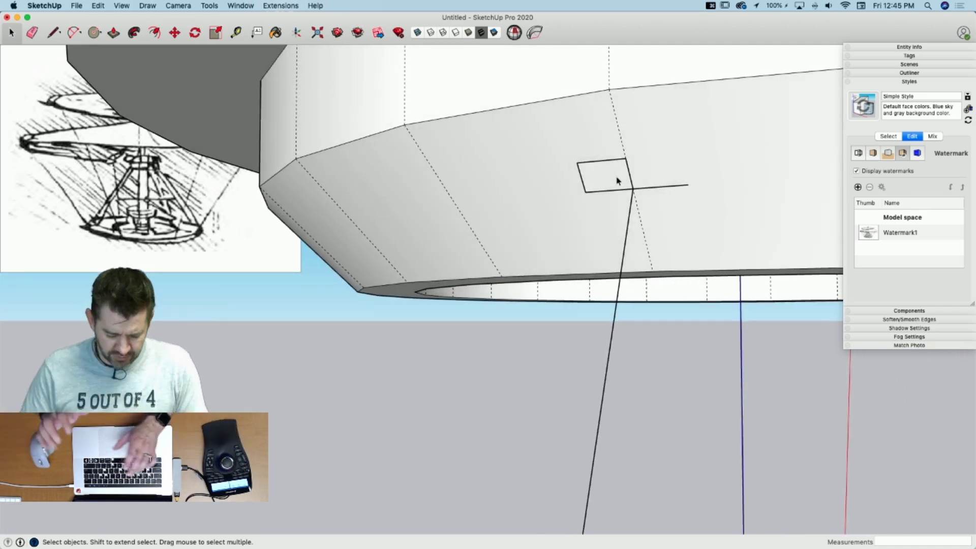
Step: Draw a 3" by 3" square centred on the leg line's upper end and delete the leftover sketch edges inside it
key("r")
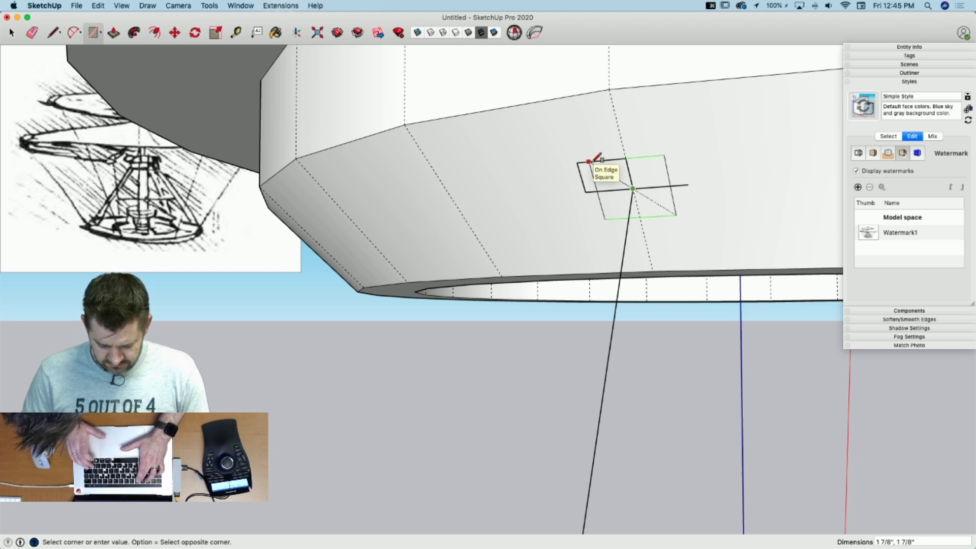
type("3,3")
key("Return")
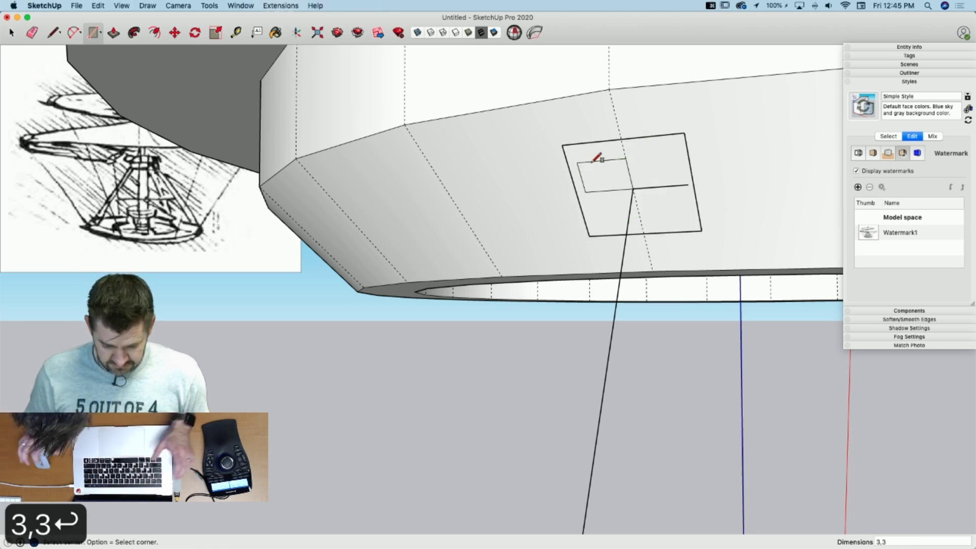
key("e")
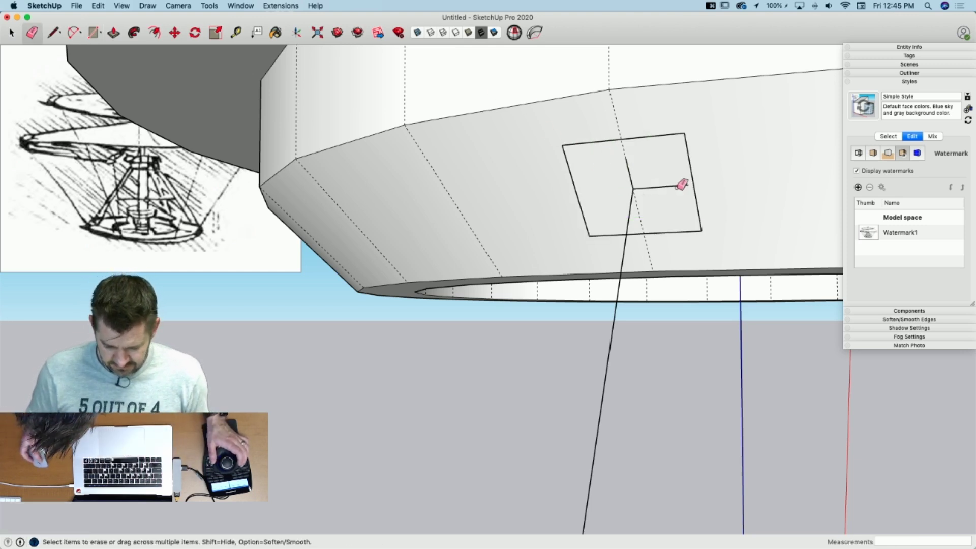
left_click(674, 186)
key("space")
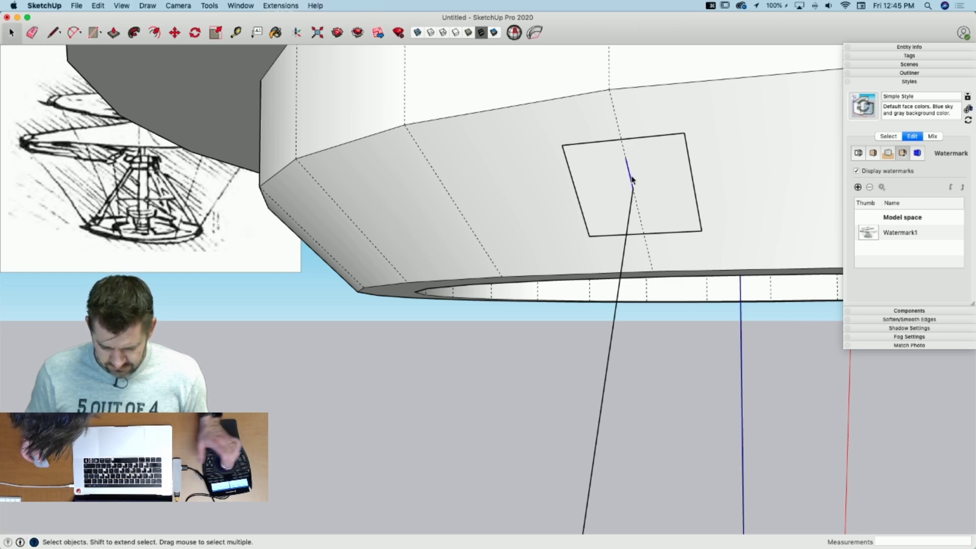
key("BackSpace")
Step: Sweep the square profile along the slanted leg line with Follow Me to form a solid leg
middle_click_drag(647, 157, 598, 134)
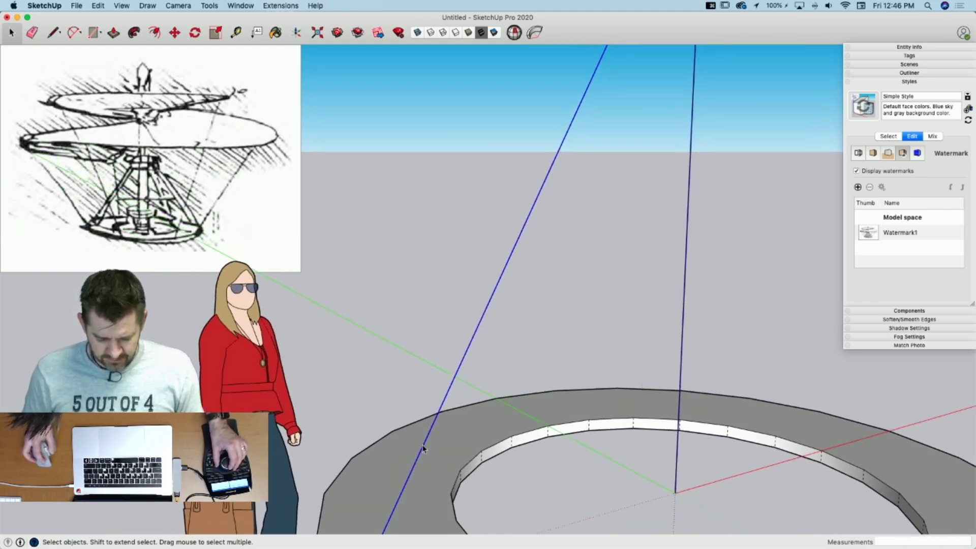
key("p")
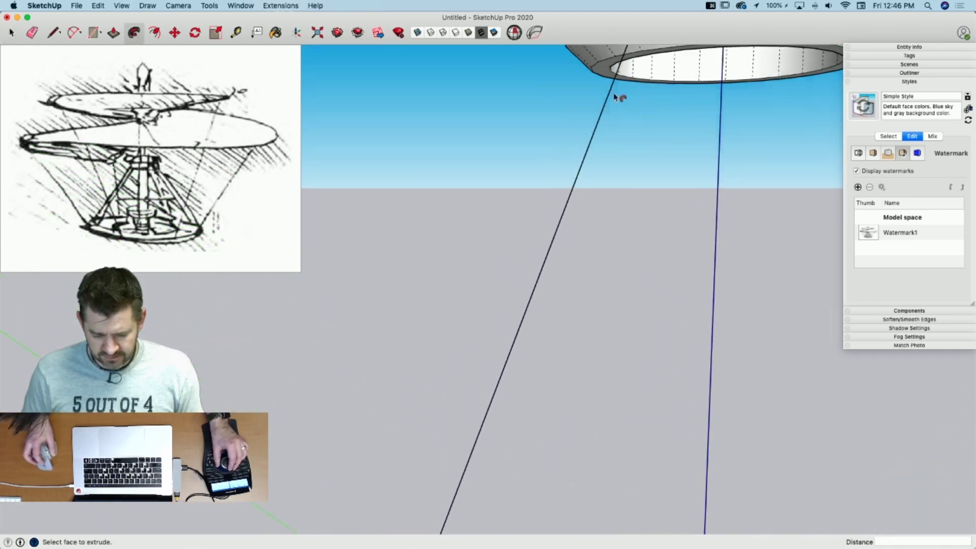
left_click(635, 81)
key("space")
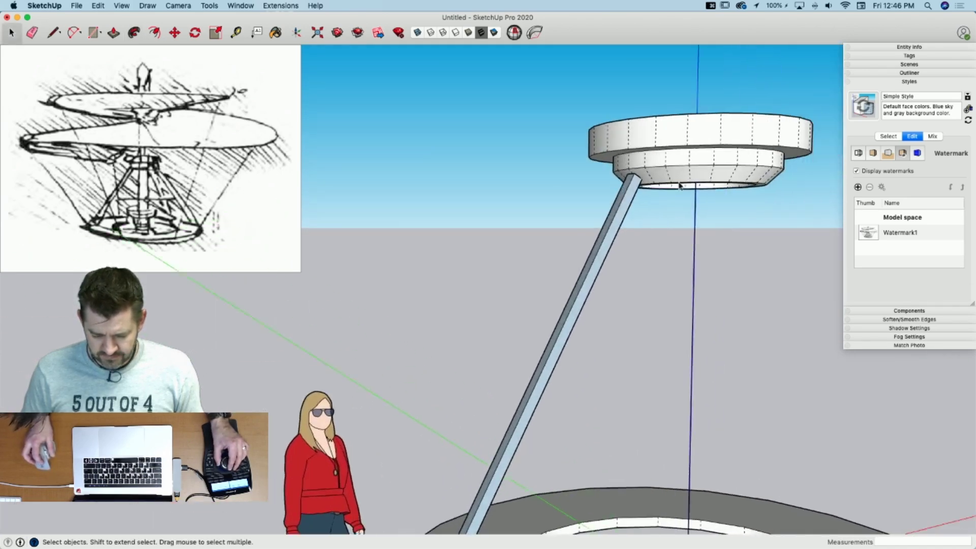
Step: Extend the leg's ends with Push/Pull so they run into the Bearing and the bottom ring
key("p")
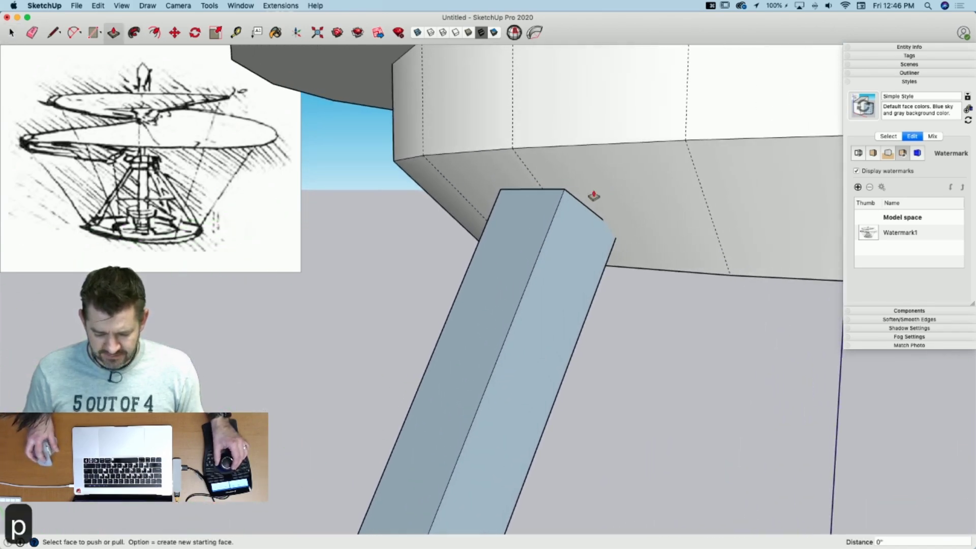
left_click_drag(602, 241, 656, 216)
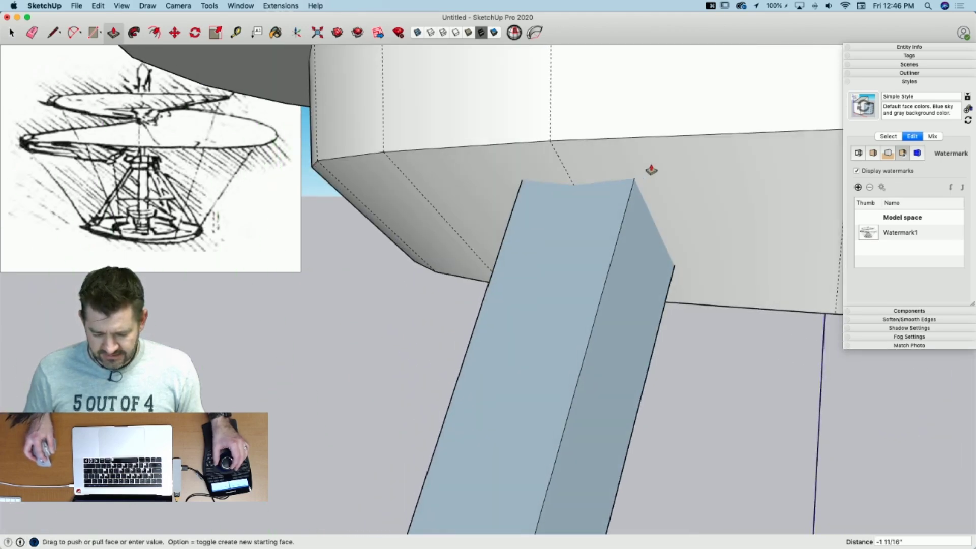
left_click(650, 167)
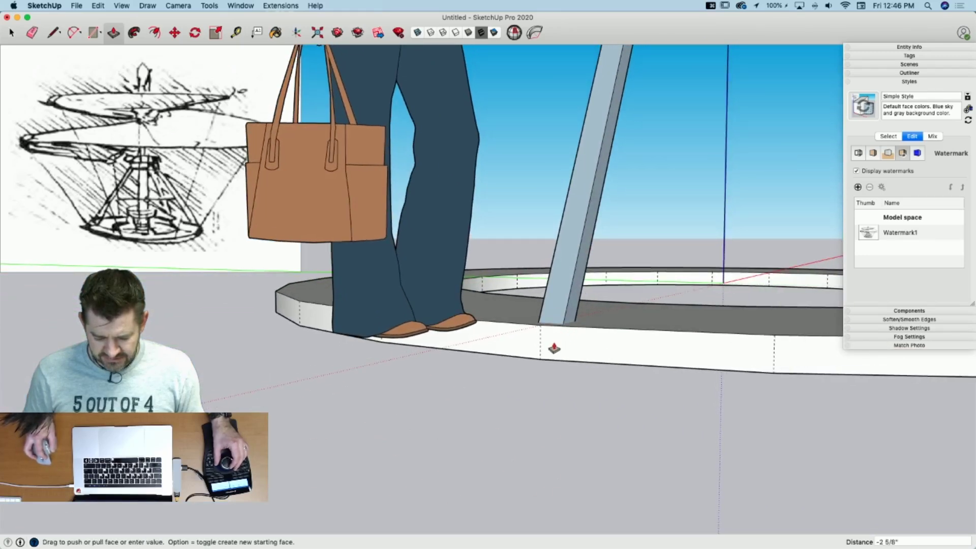
key("space")
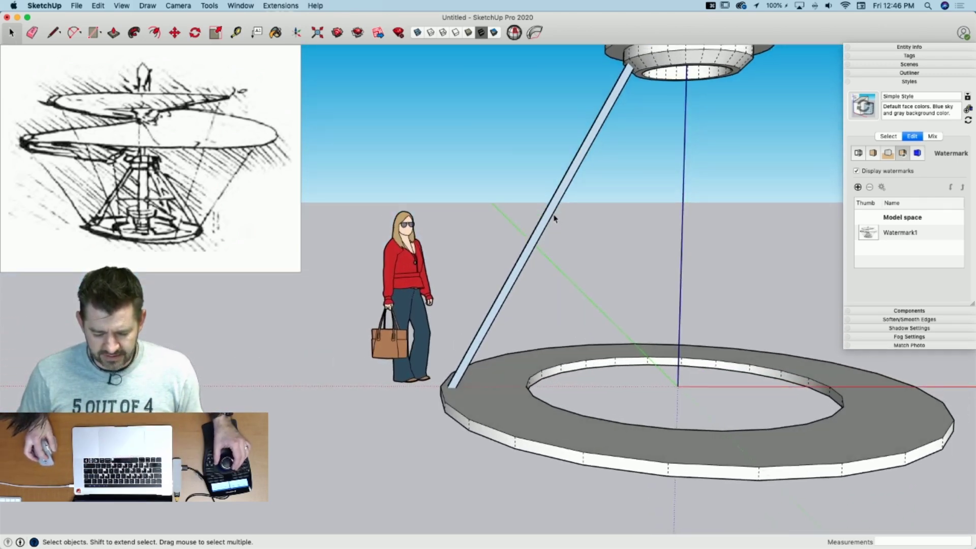
Step: Reverse the faces of the whole leg and make it a component named Brace
right_click(552, 216)
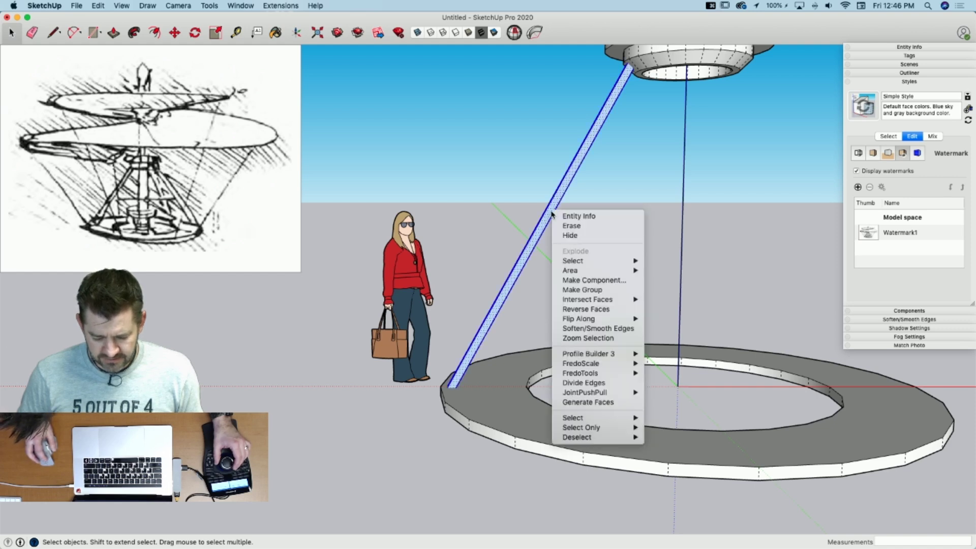
left_click(587, 307)
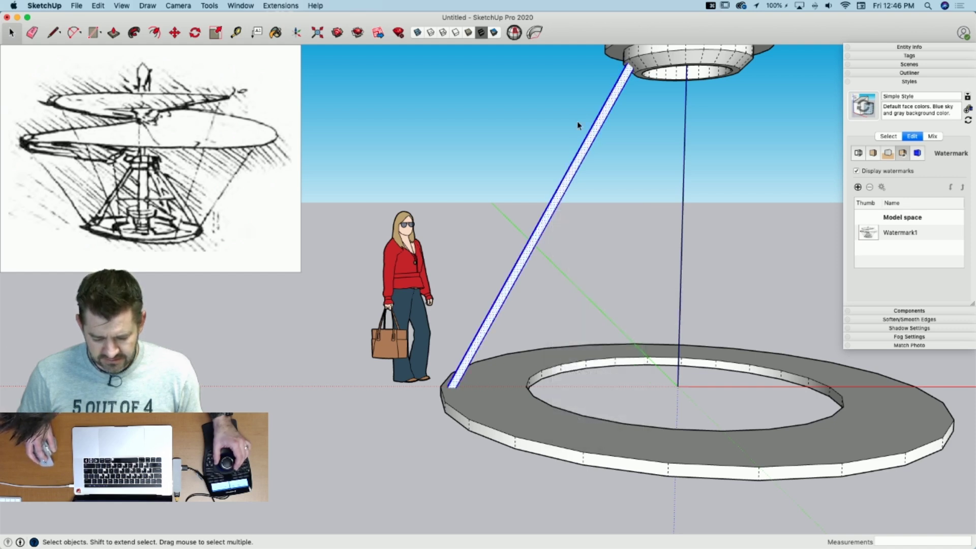
right_click(586, 152)
left_click(634, 220)
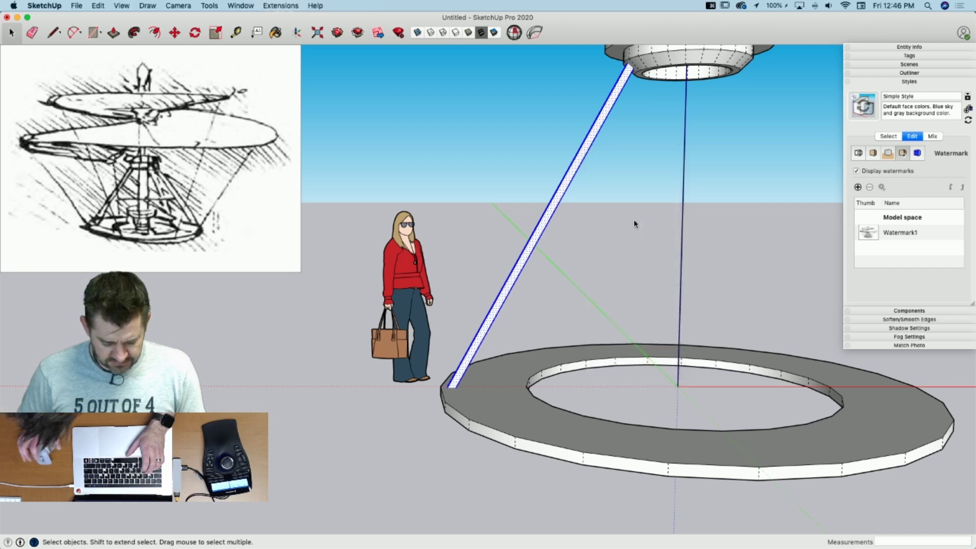
type("Br")
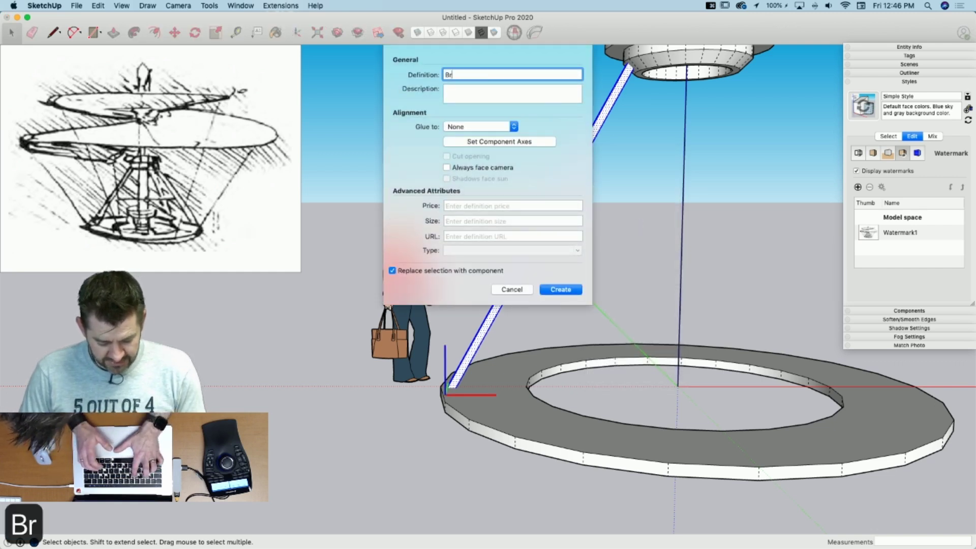
type("cae")
key("BackSpace")
key("BackSpace")
key("BackSpace")
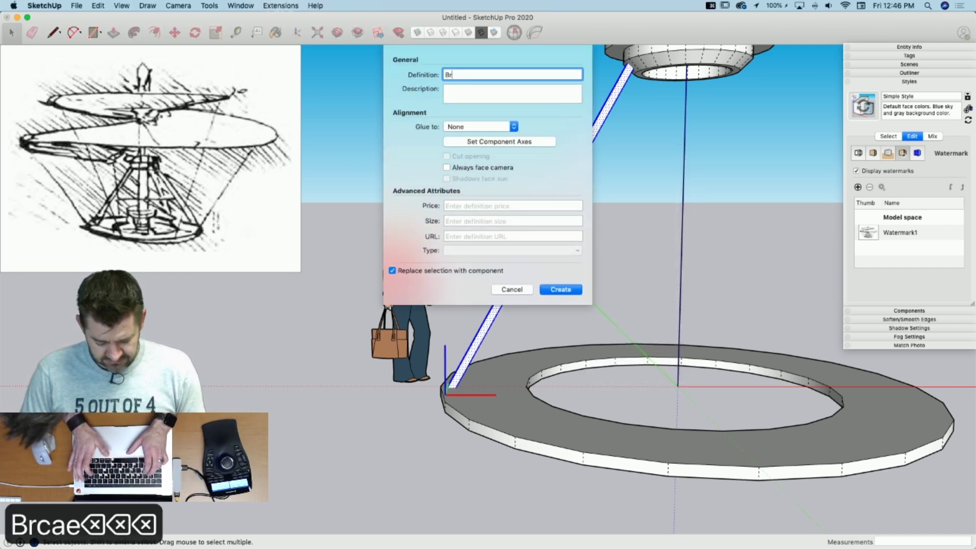
type("ace")
key("Return")
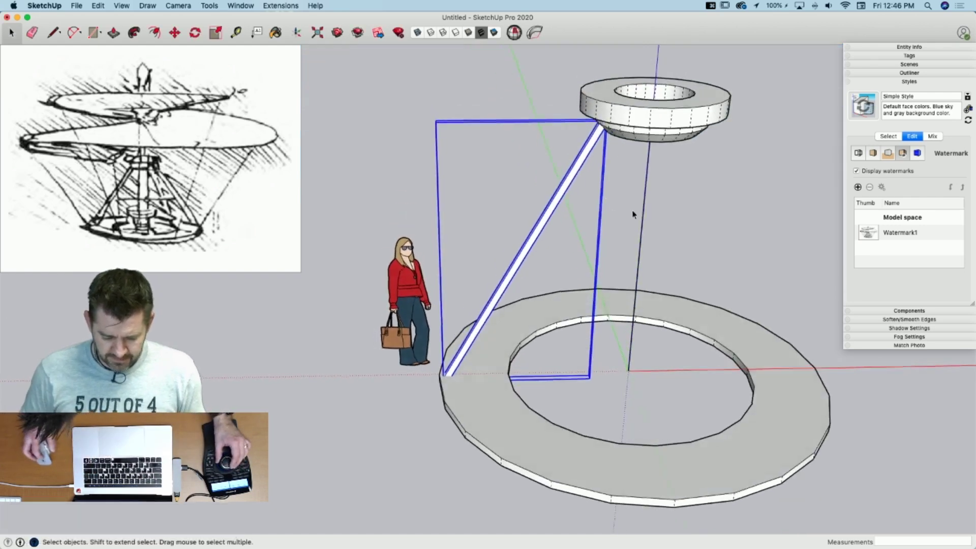
Step: Rotate a copy of the Brace 90° about the bottom ring's centre and multiply it 3x around the ring
key("q")
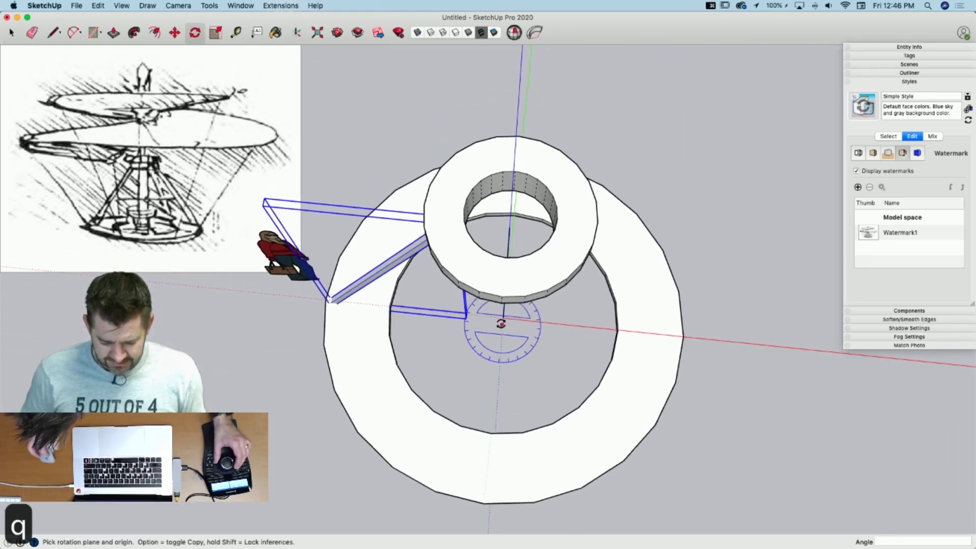
left_click(446, 312)
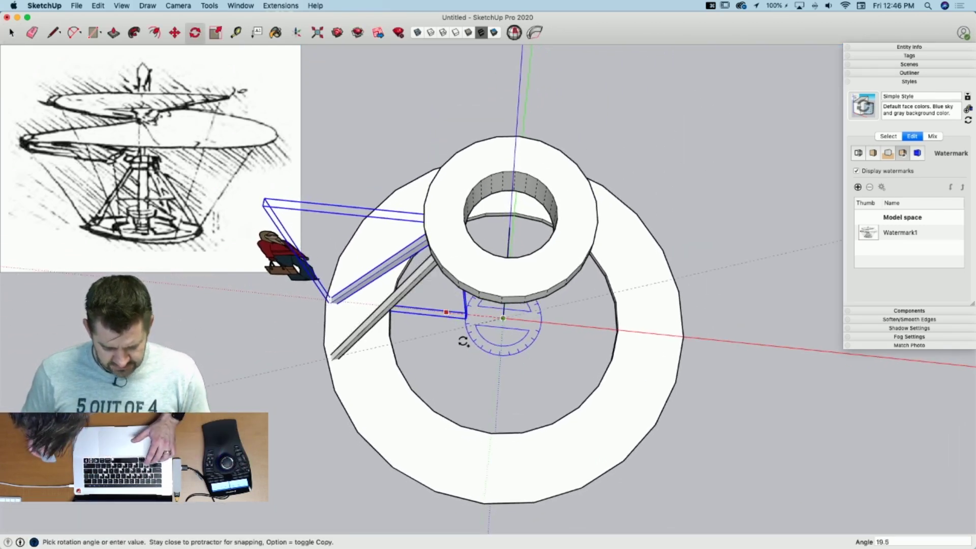
left_click(501, 365)
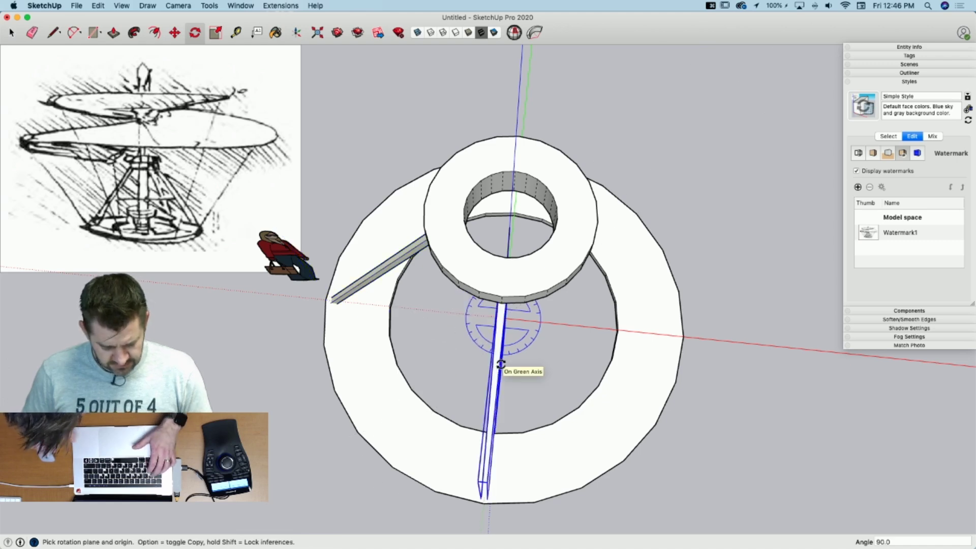
type("3x")
key("Return")
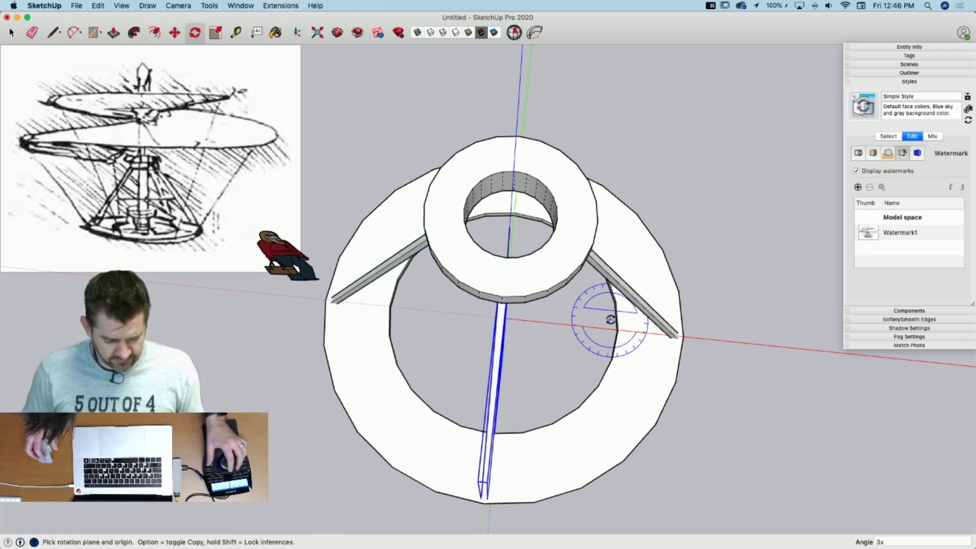
key("space")
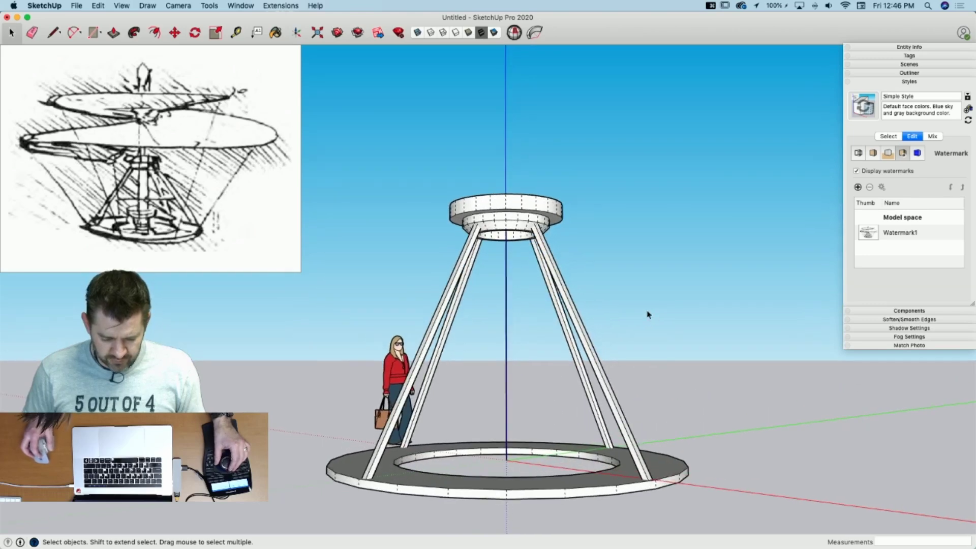
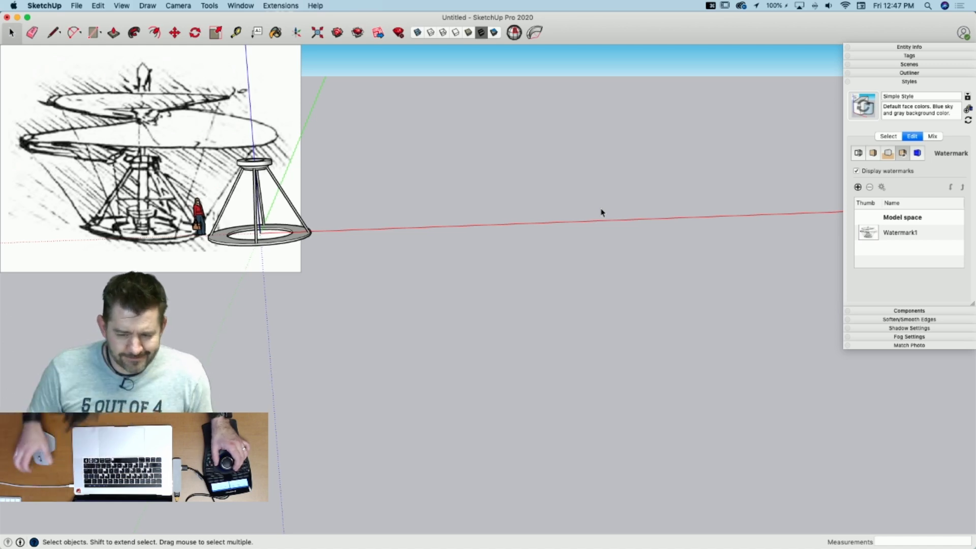
Step: Open the Brace component for editing and draw a line across its foot where it meets the ring's upper surface
middle_click_drag(465, 178, 549, 5)
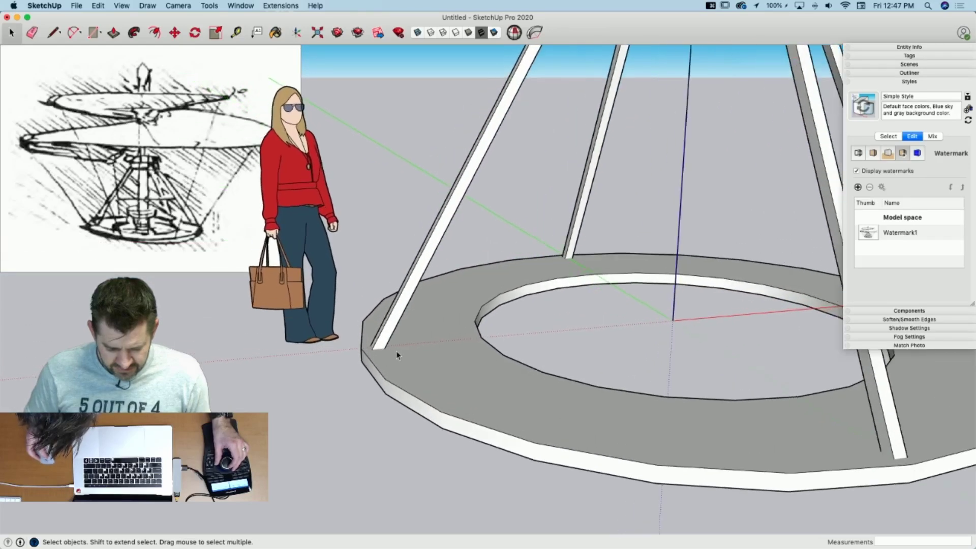
left_click(406, 380)
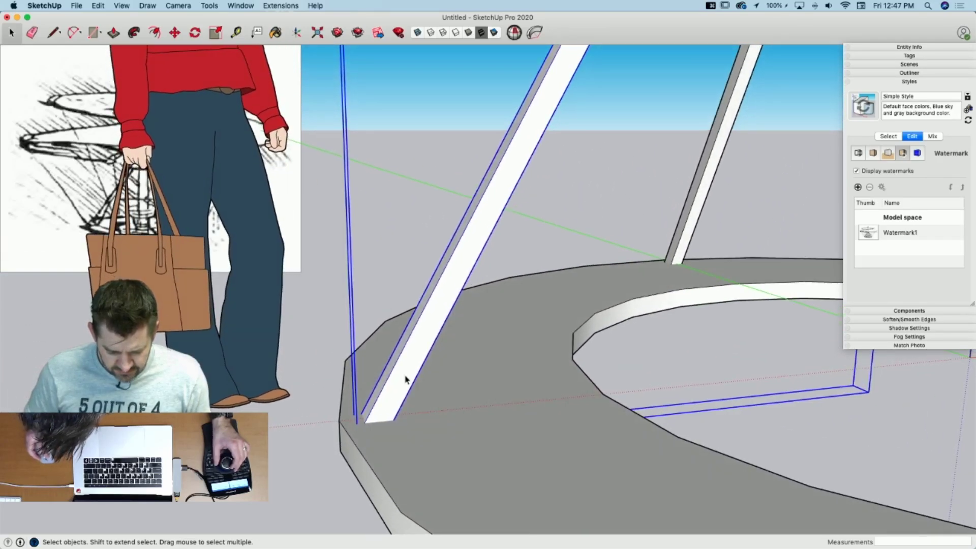
double_click(406, 380)
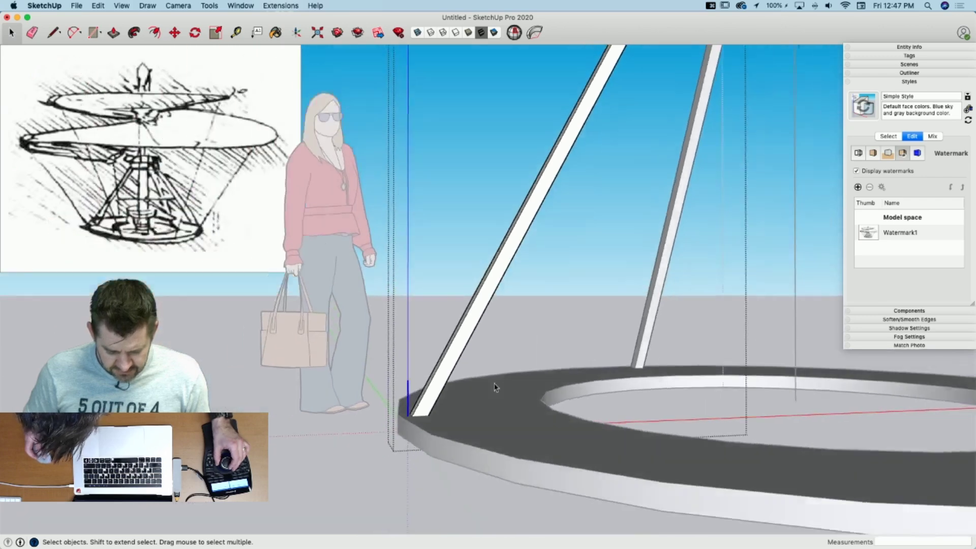
left_click(341, 259)
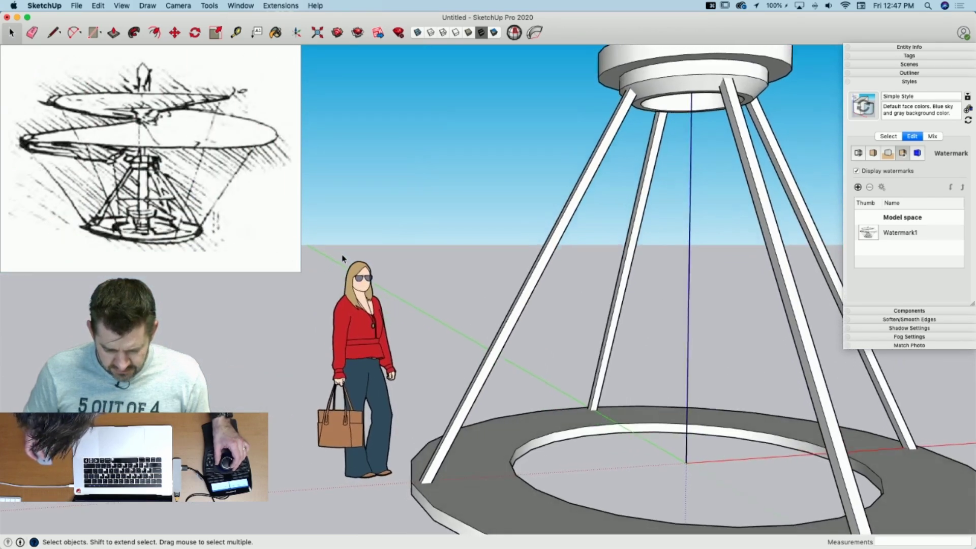
double_click(456, 394)
key("l")
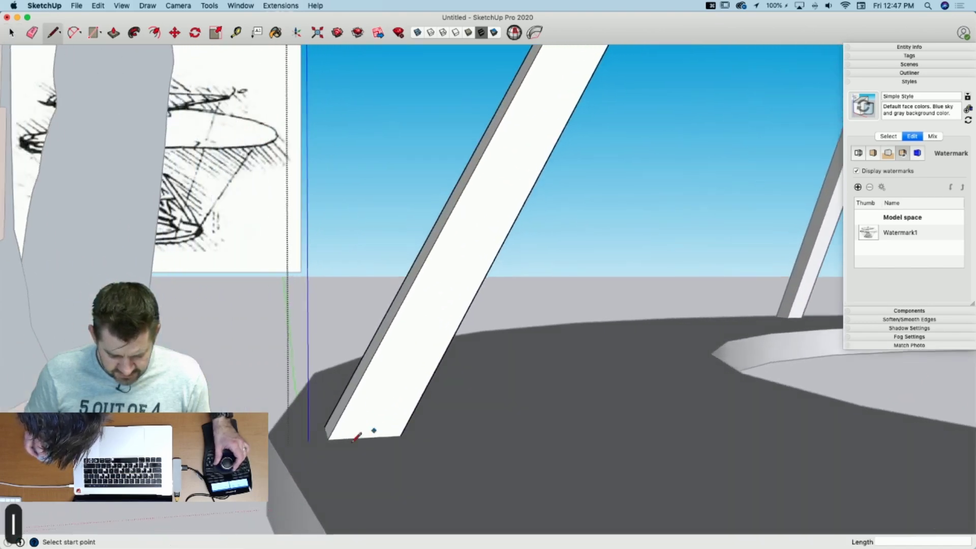
left_click(331, 425)
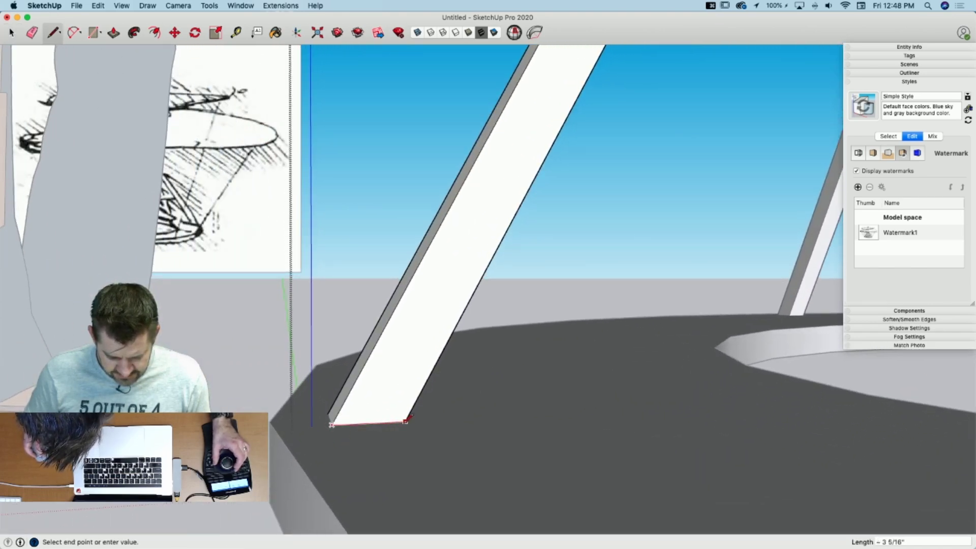
left_click(405, 421)
Step: Turn on X-ray display and use Push/Pull to remove the part of the brace's foot below the line
left_click(417, 34)
key("p")
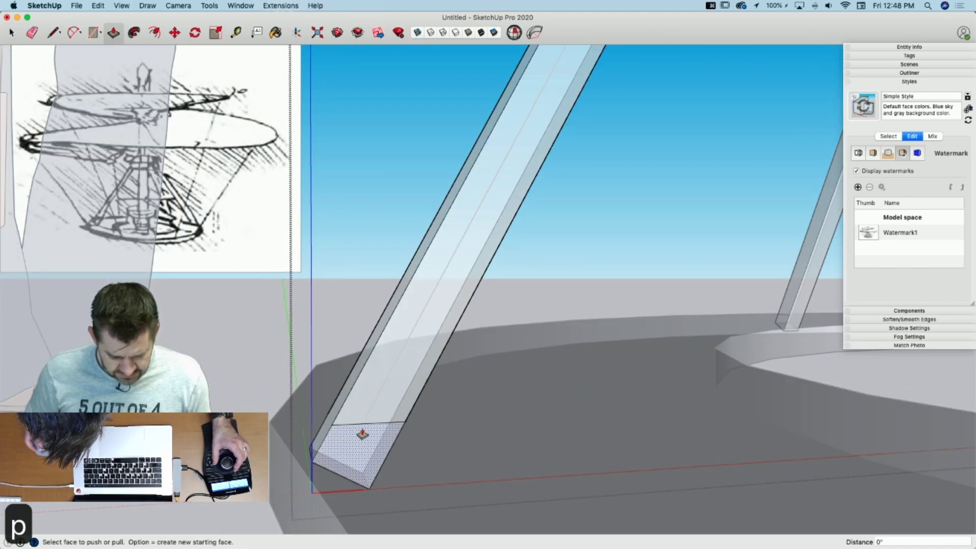
key("space")
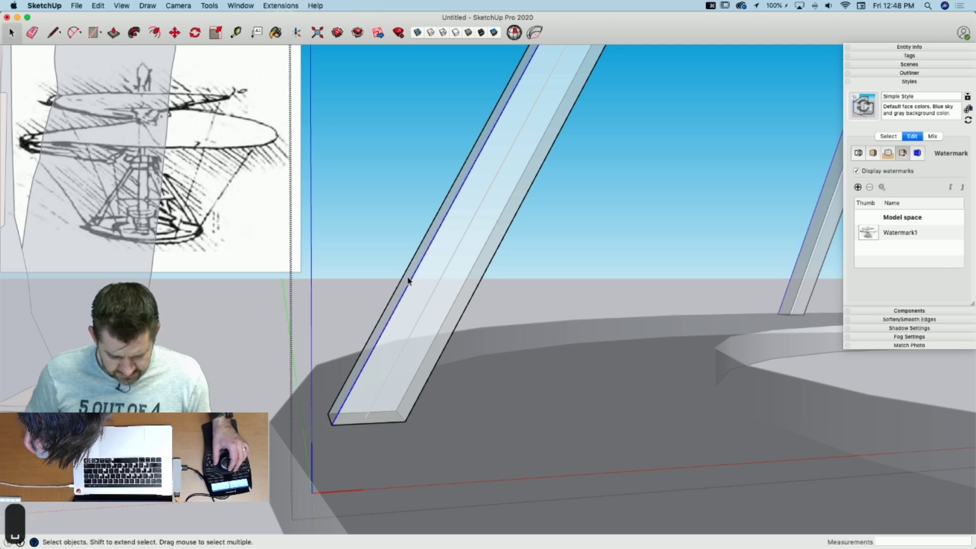
Step: Close the Brace component and erase the leftover leg path line running through the middle of the brace
left_click(436, 293)
scroll(436, 293, "up", 10)
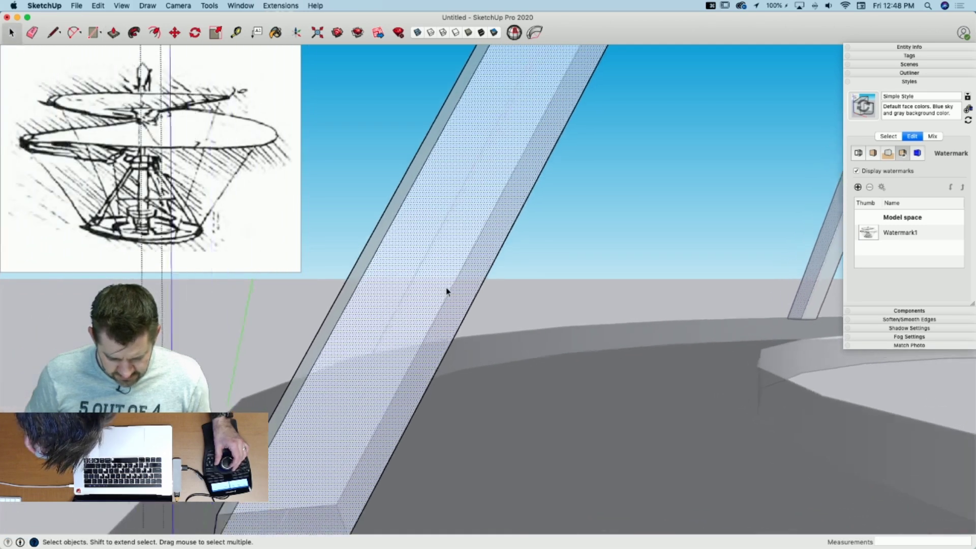
scroll(433, 278, "up", 2)
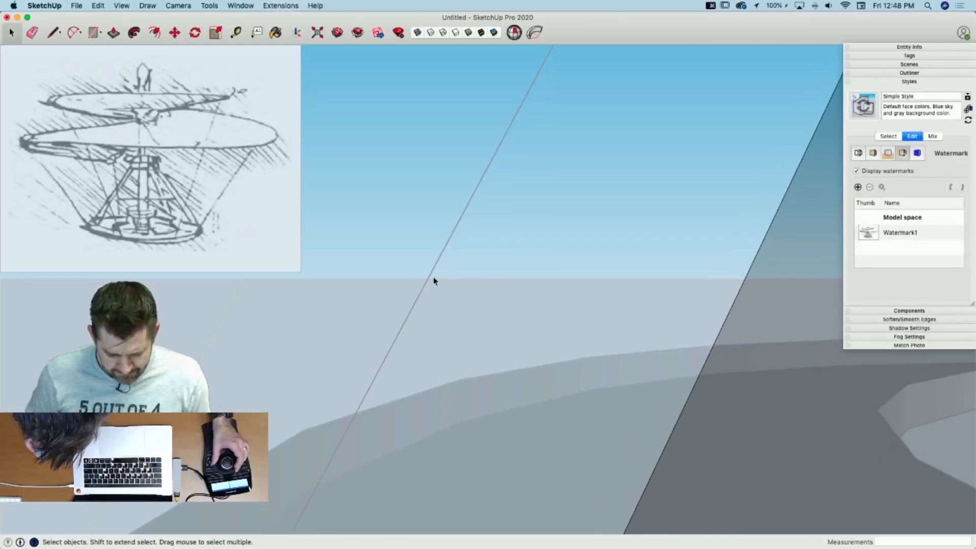
scroll(430, 279, "down", 6)
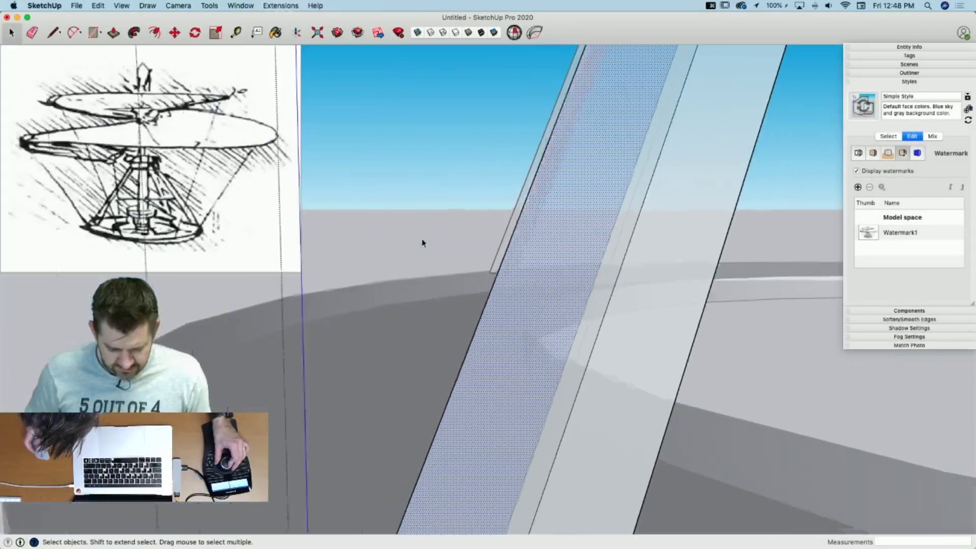
left_click(422, 243)
scroll(448, 250, "down", 8)
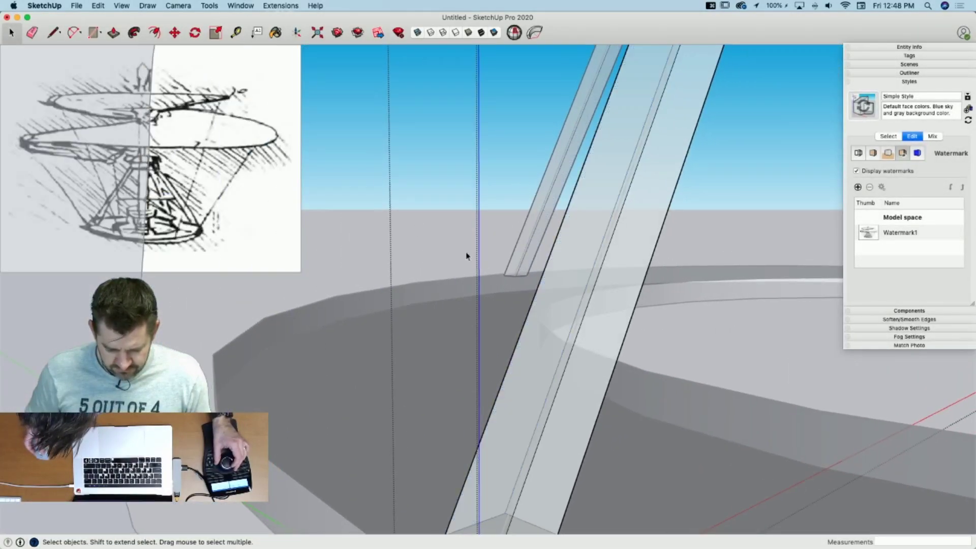
key("Escape")
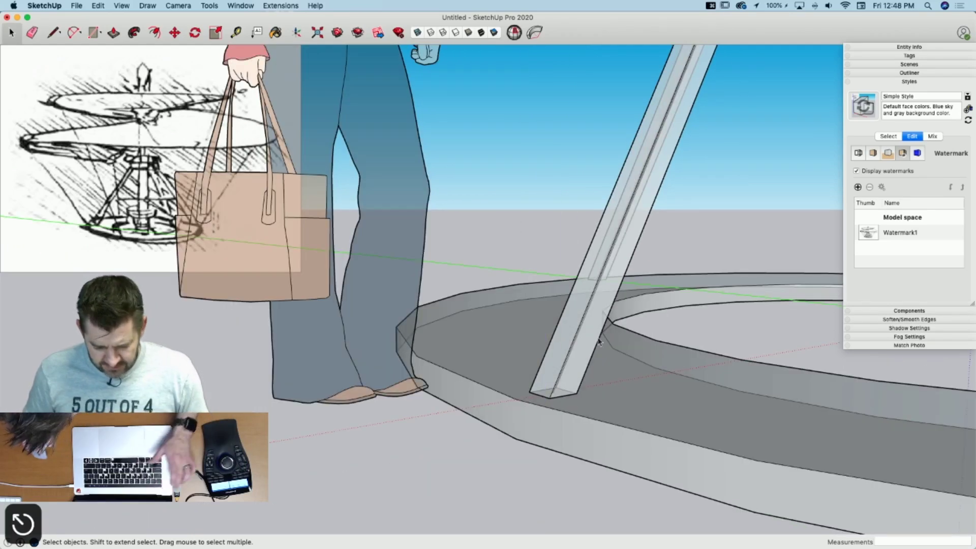
key("e")
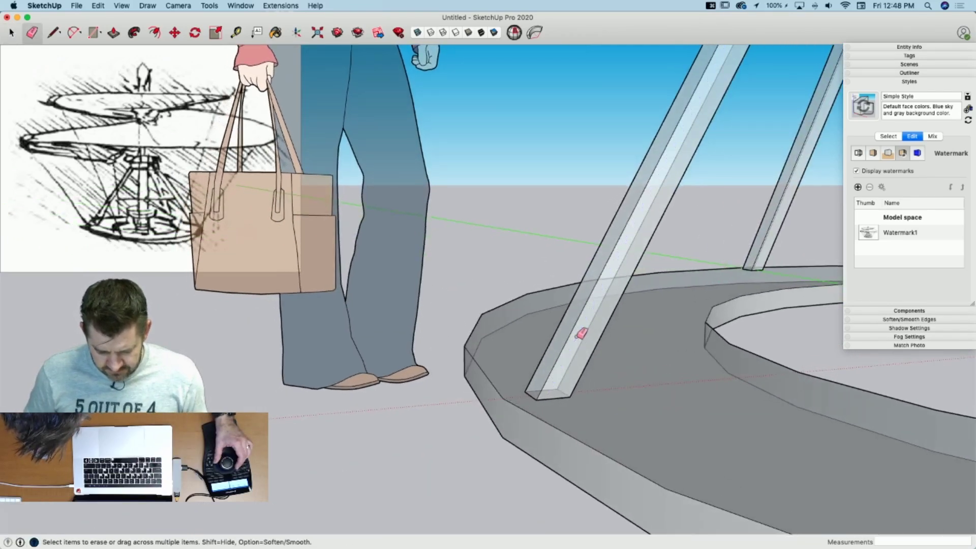
key("space")
Step: Extend the Brace component's upper end further into the Bearing with Push/Pull, and close the component
scroll(580, 333, "down", 10)
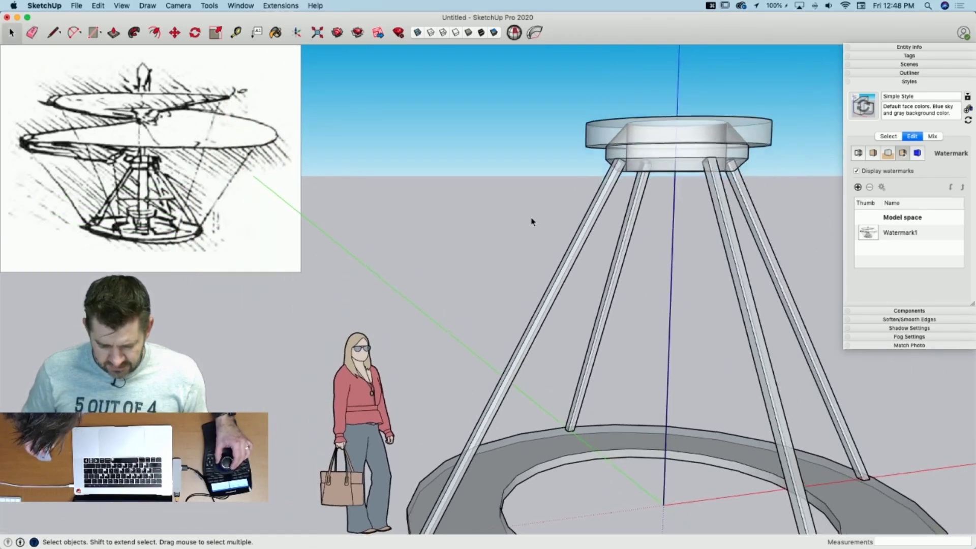
scroll(532, 222, "up", 10)
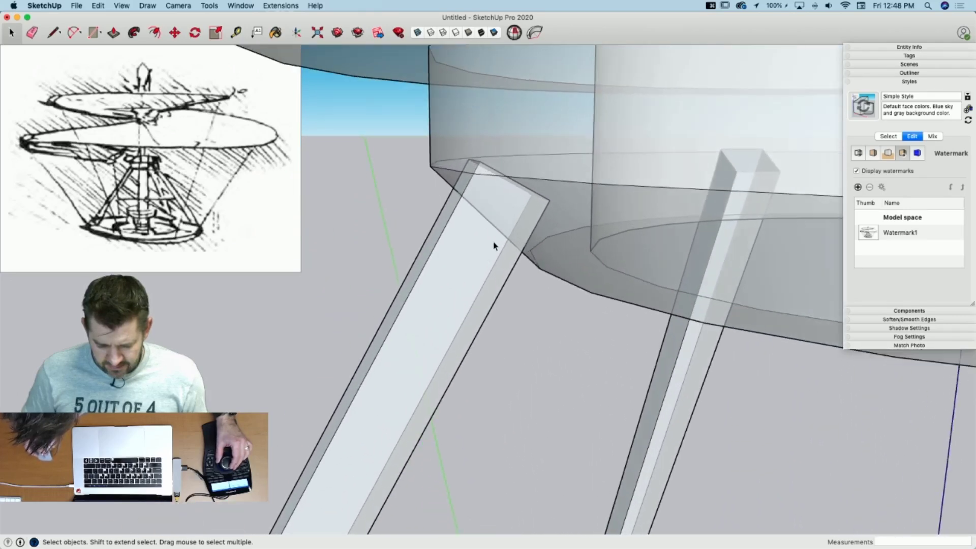
middle_click_drag(494, 246, 521, 310)
key("p")
middle_click_drag(556, 246, 575, 199)
left_click_drag(575, 199, 591, 161)
key("space")
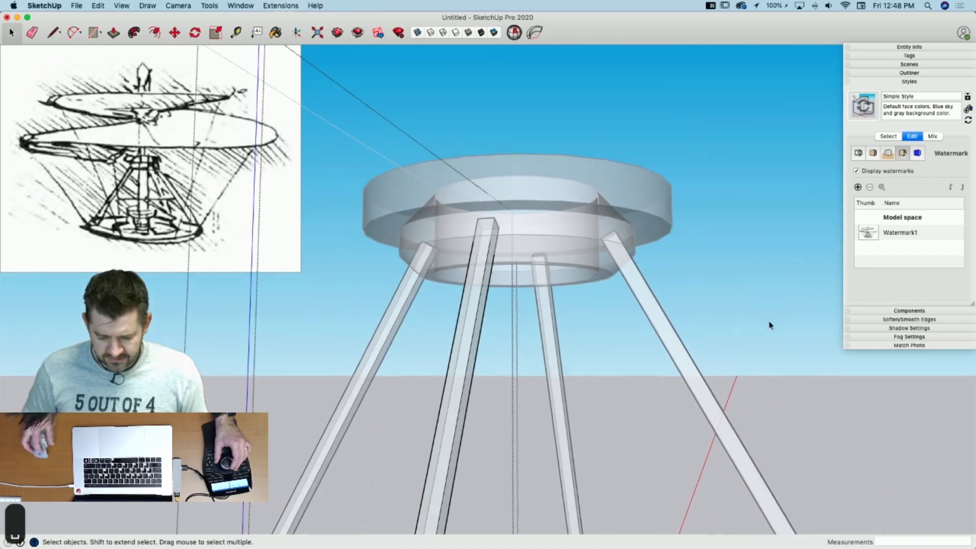
middle_click_drag(770, 325, 558, 331)
left_click(557, 330)
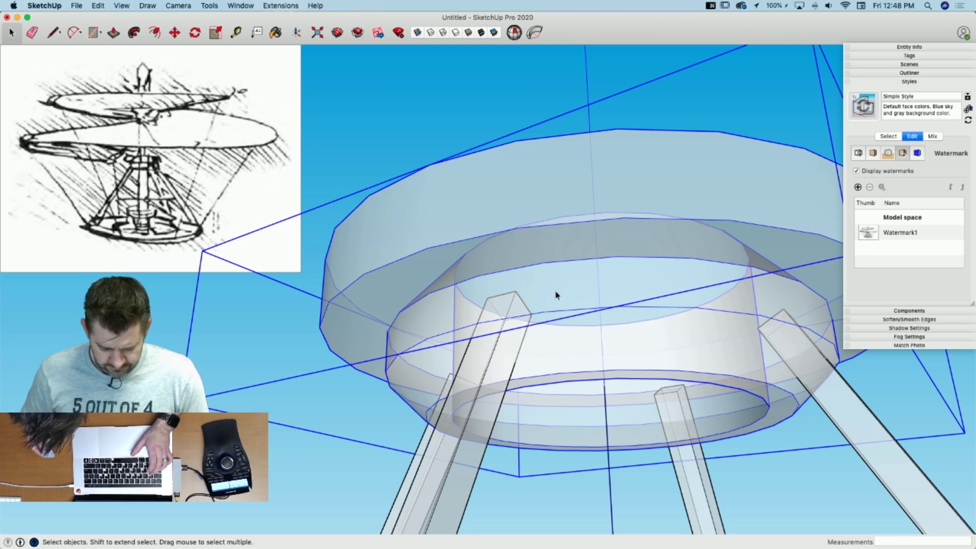
left_click(361, 135)
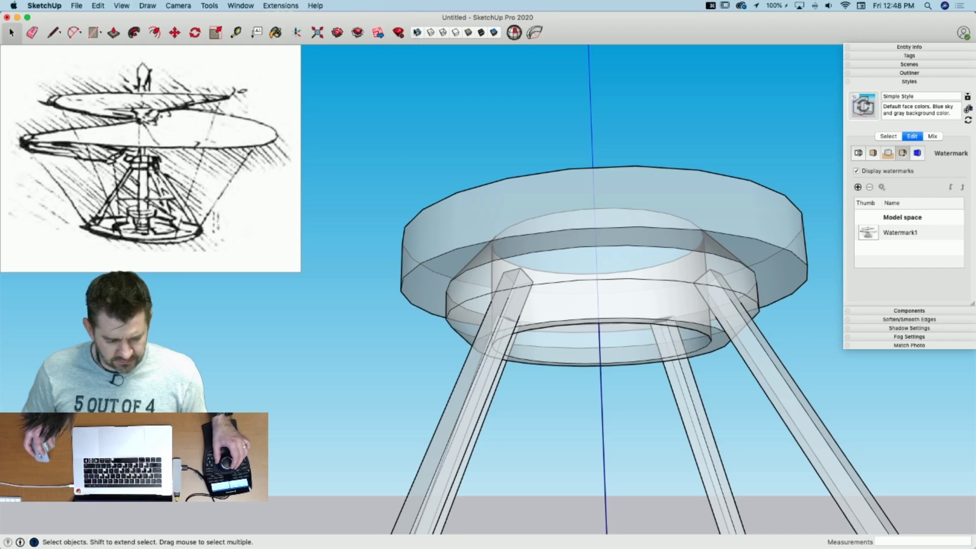
Step: Show the Solid Tools palette and select one brace for a solid operation
left_click(122, 6)
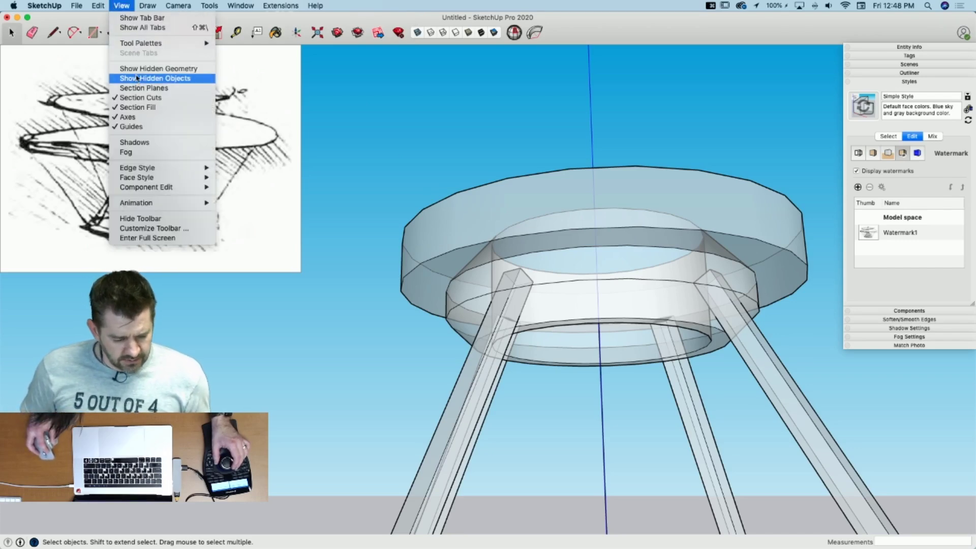
left_click(244, 53)
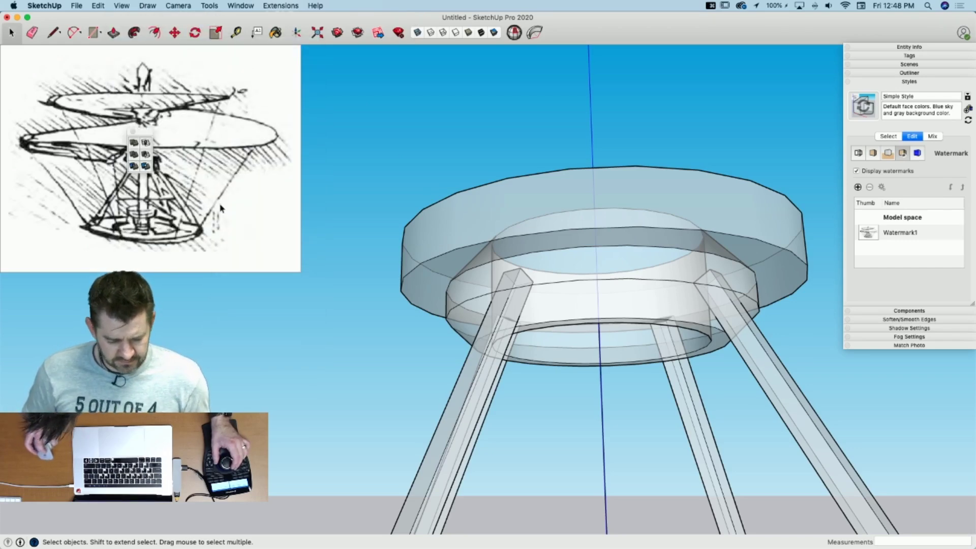
left_click(485, 366)
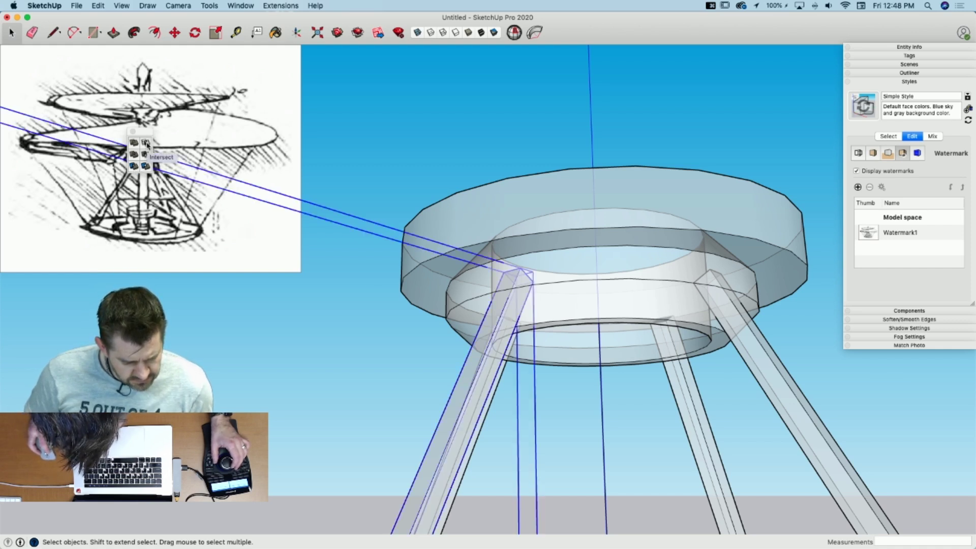
left_click(146, 144)
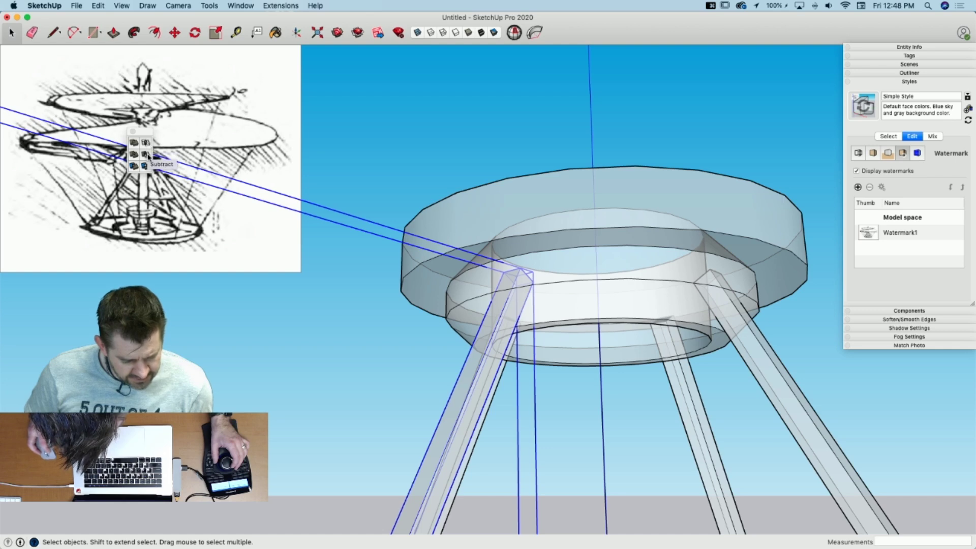
Step: Inspect the Bearing with Solid Inspector² and fix its internal faces
left_click(586, 218)
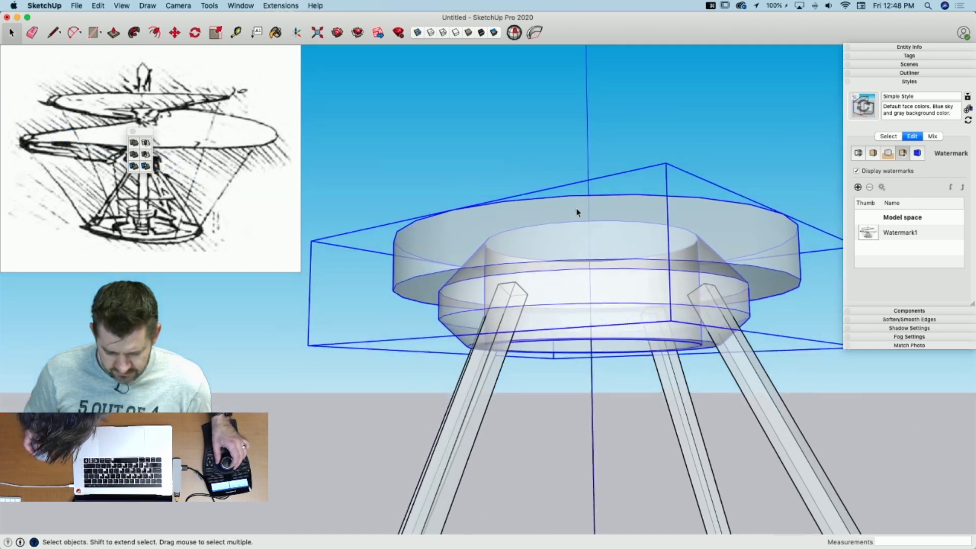
left_click(514, 33)
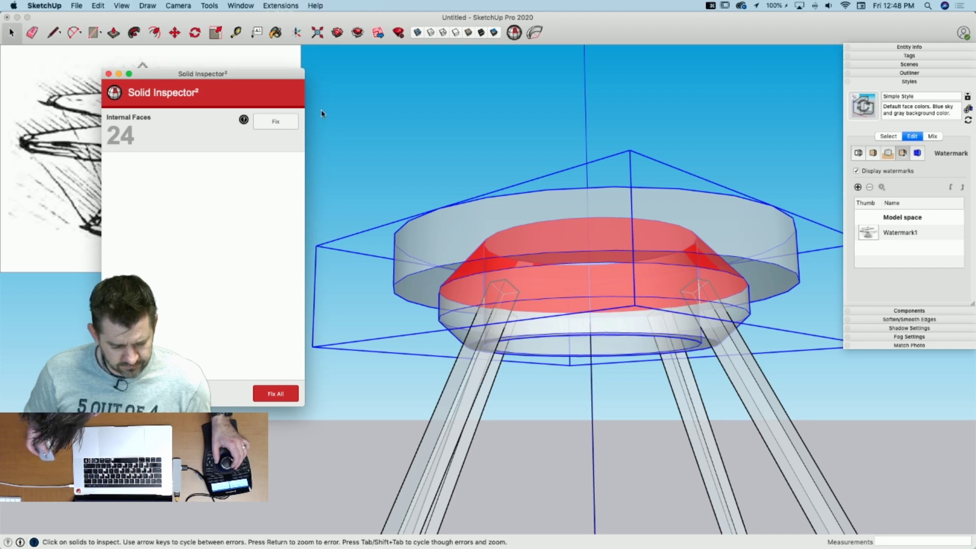
left_click(286, 127)
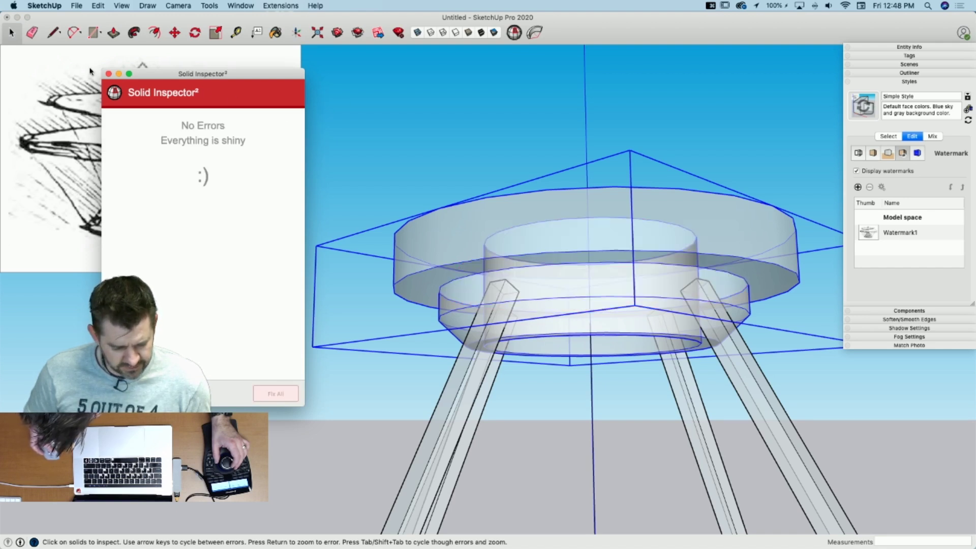
left_click(108, 74)
Step: Try the Intersect solid operation on one brace and the Bearing, and undo it
left_click(476, 349)
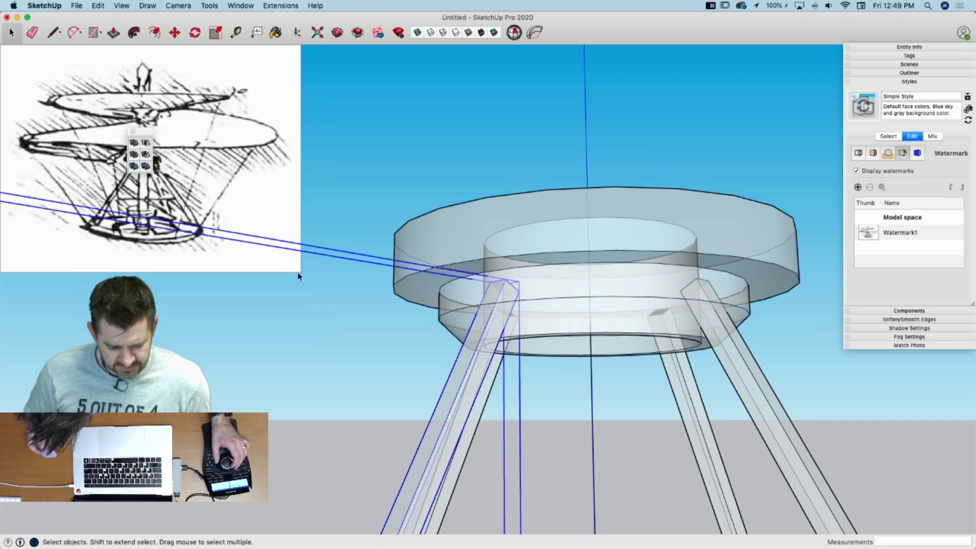
left_click(146, 153)
left_click(529, 224)
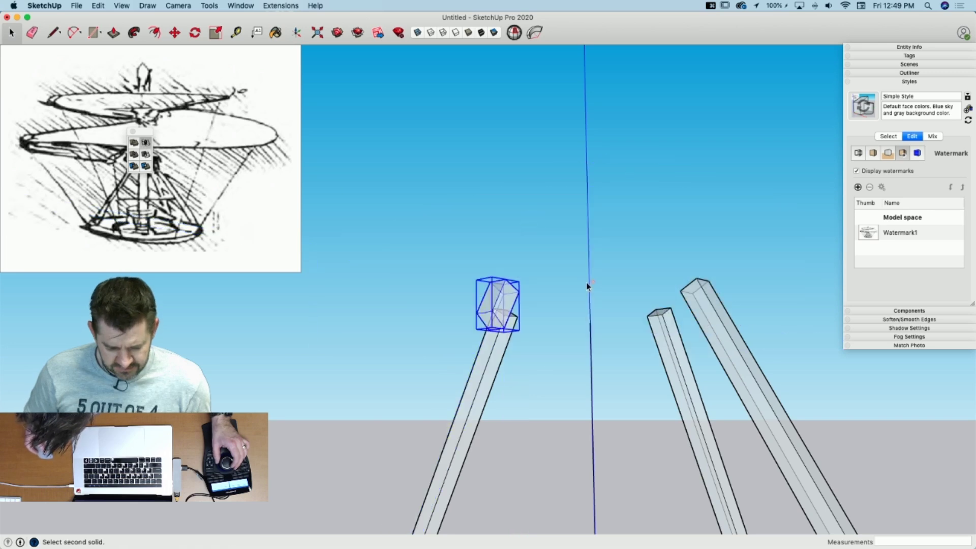
key("super+z")
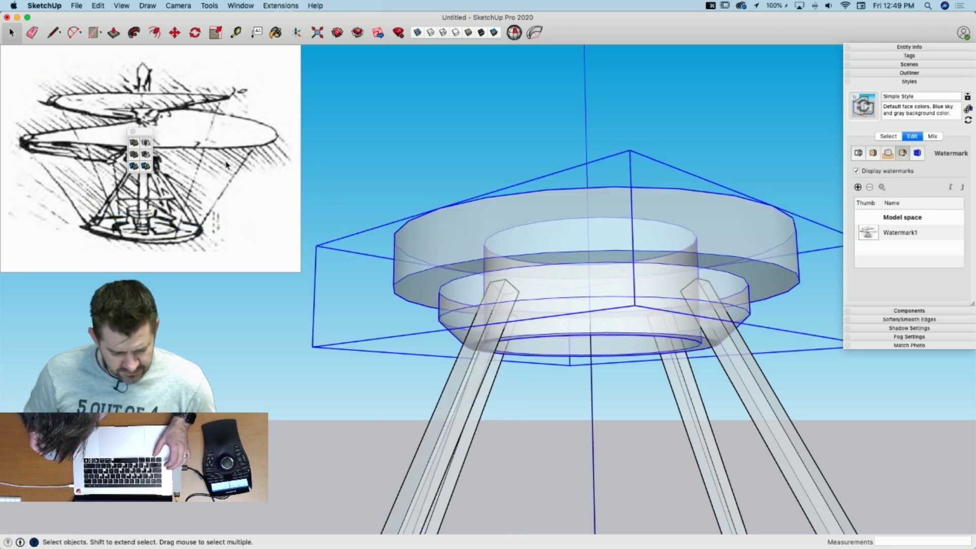
Step: Retry the Intersect solid operation between a slanted brace and the Bearing twice, and undo both results
left_click(149, 143)
left_click(459, 388)
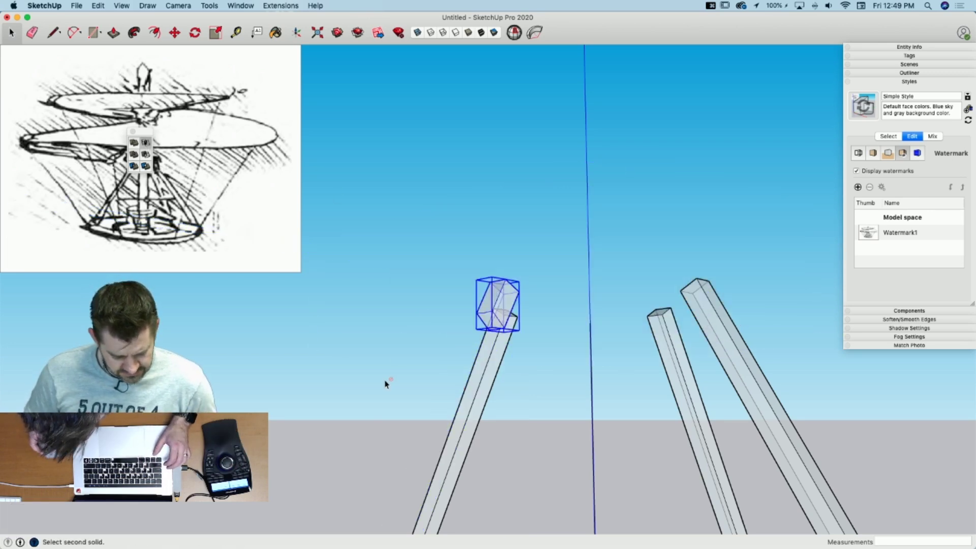
key("super+z")
key("space")
left_click(471, 385)
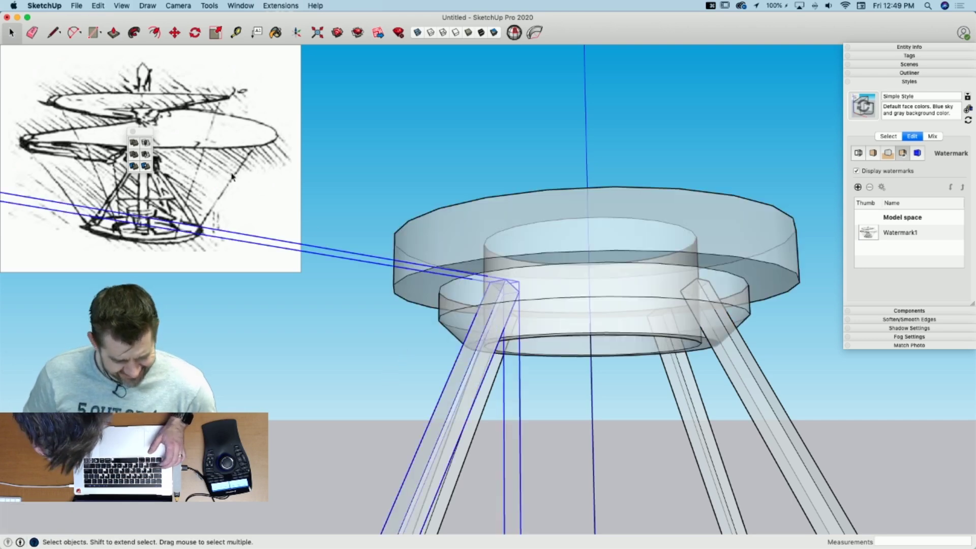
left_click(145, 144)
left_click(667, 215)
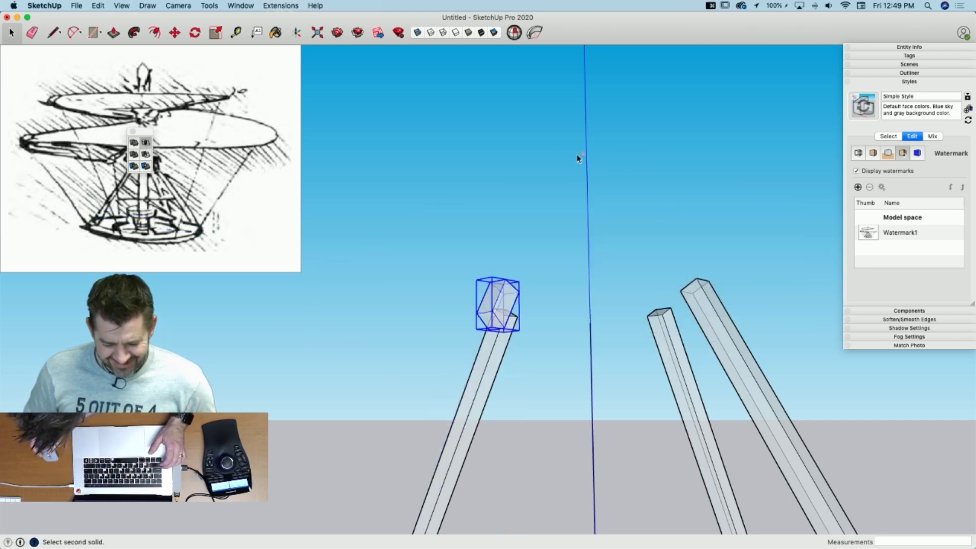
key("super+z")
key("space")
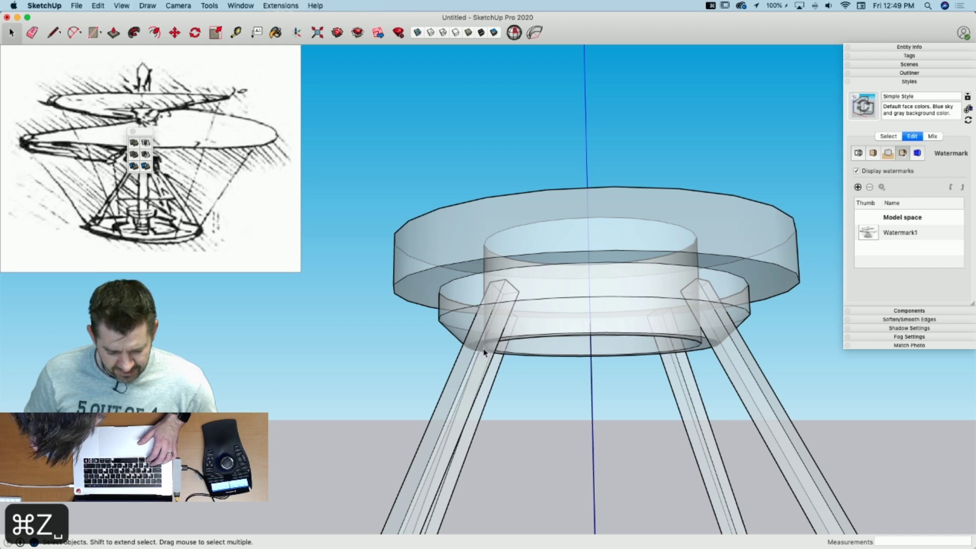
Step: Try the Subtract solid operation with one brace against the Bearing, and undo it
left_click(484, 351)
left_click(145, 155)
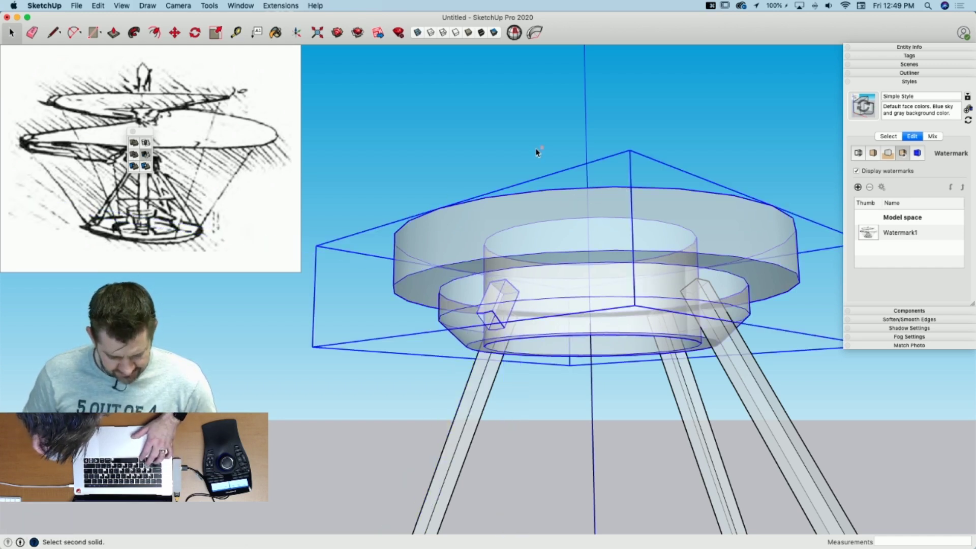
key("super+z")
key("space")
key("space")
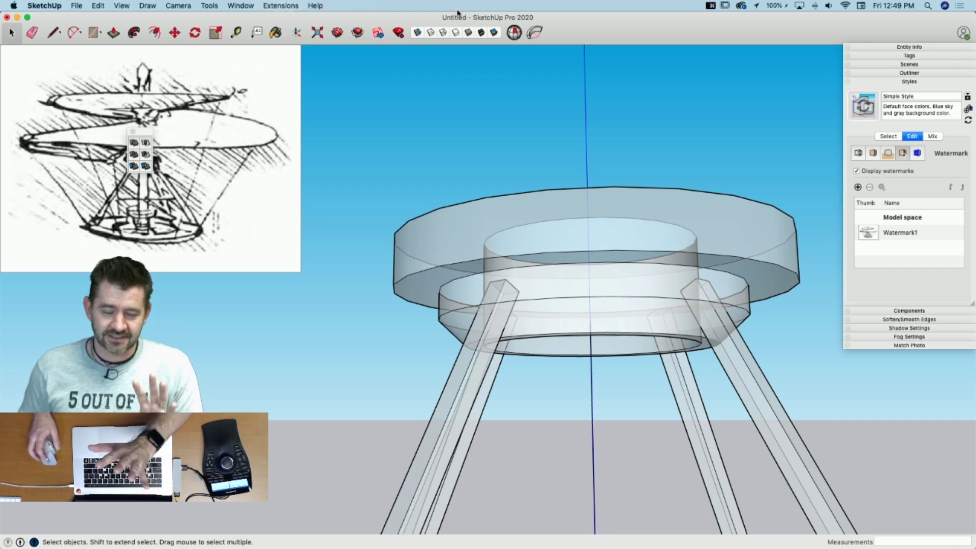
Step: Cut sockets into the Bearing by trimming it with each of the four slanted braces using the Trim solid operation
left_click(469, 352)
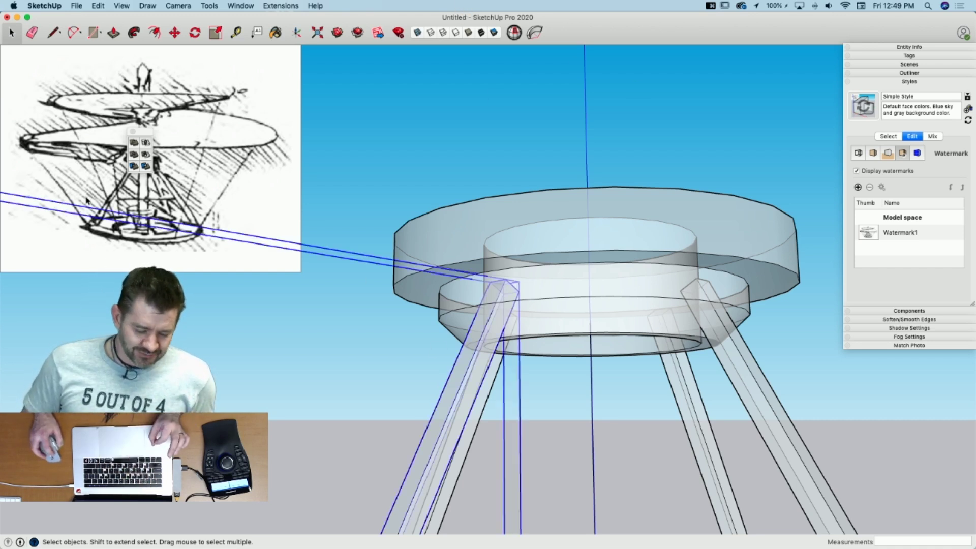
left_click(133, 167)
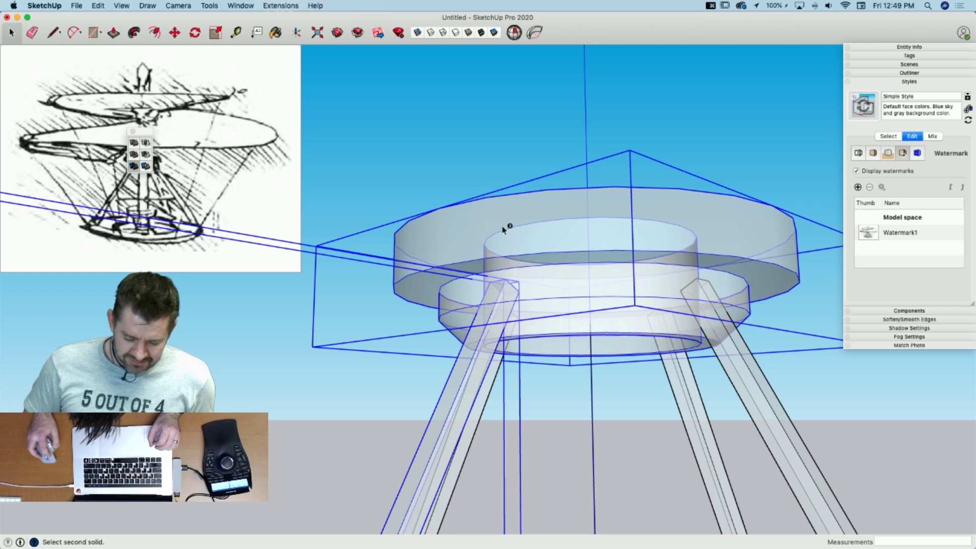
left_click(556, 226)
key("space")
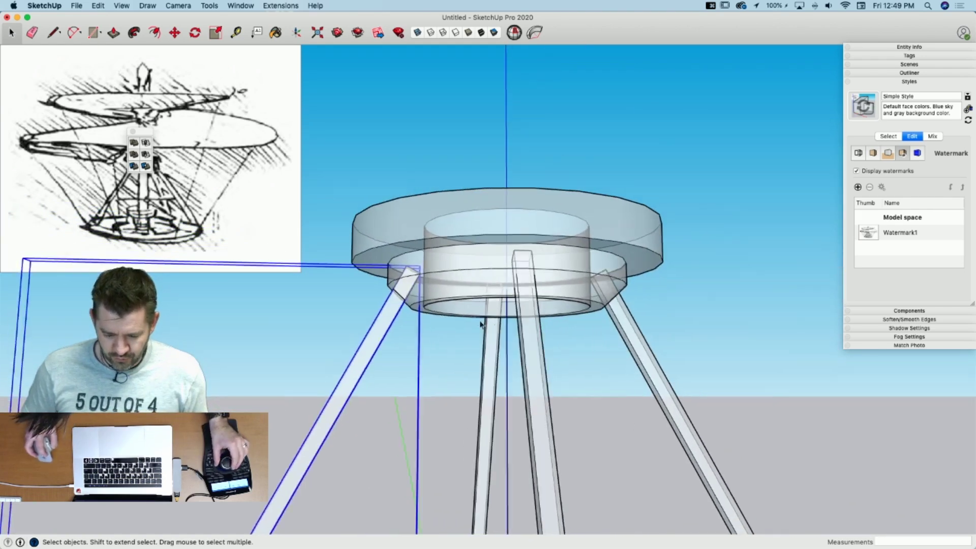
left_click(526, 327)
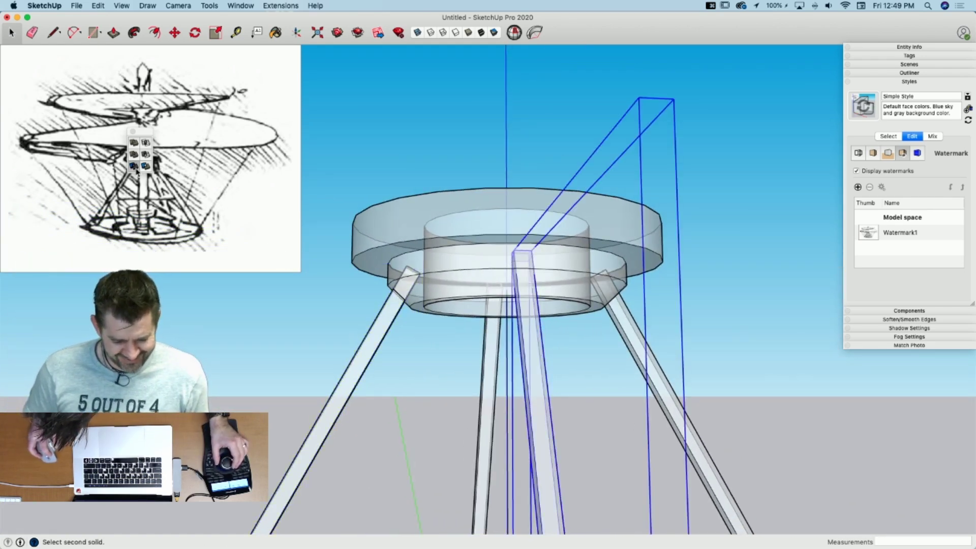
left_click(525, 227)
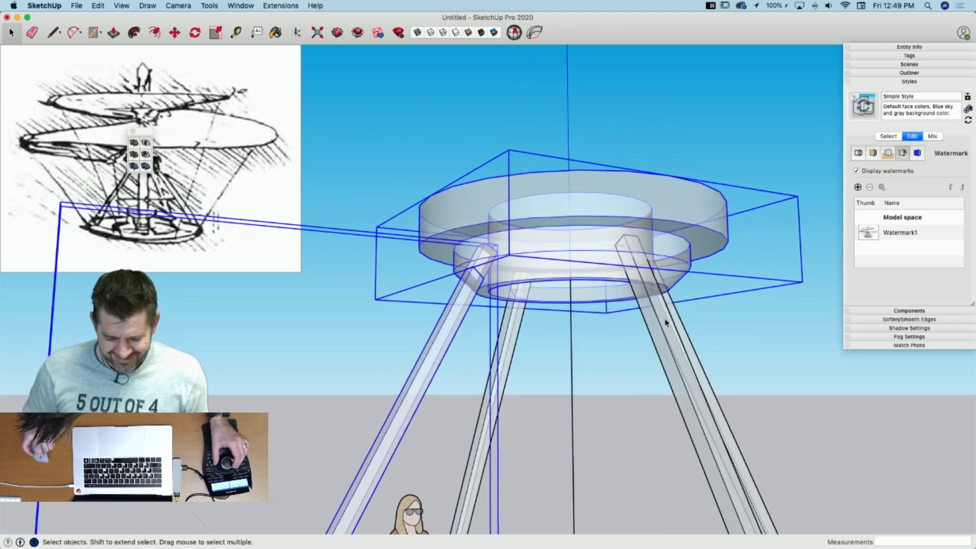
left_click(684, 333)
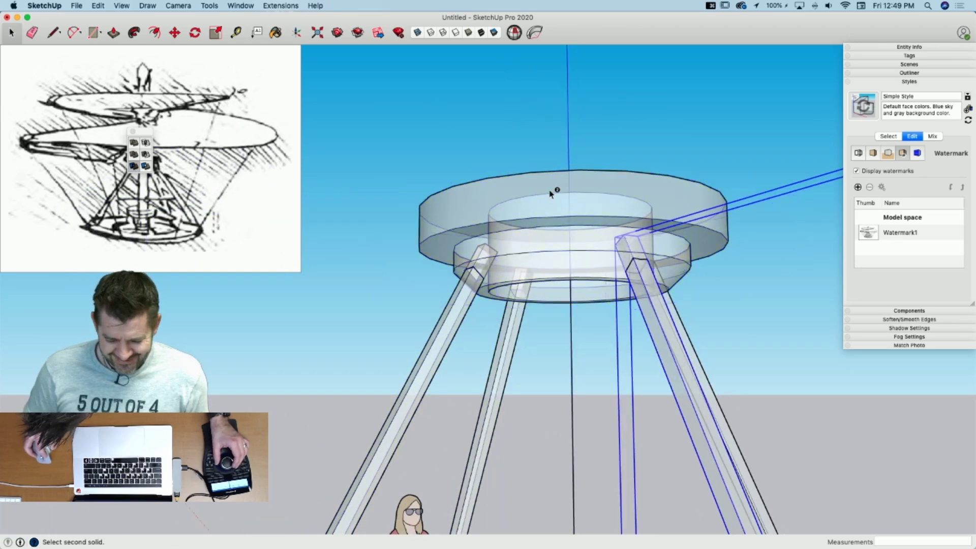
left_click(632, 297)
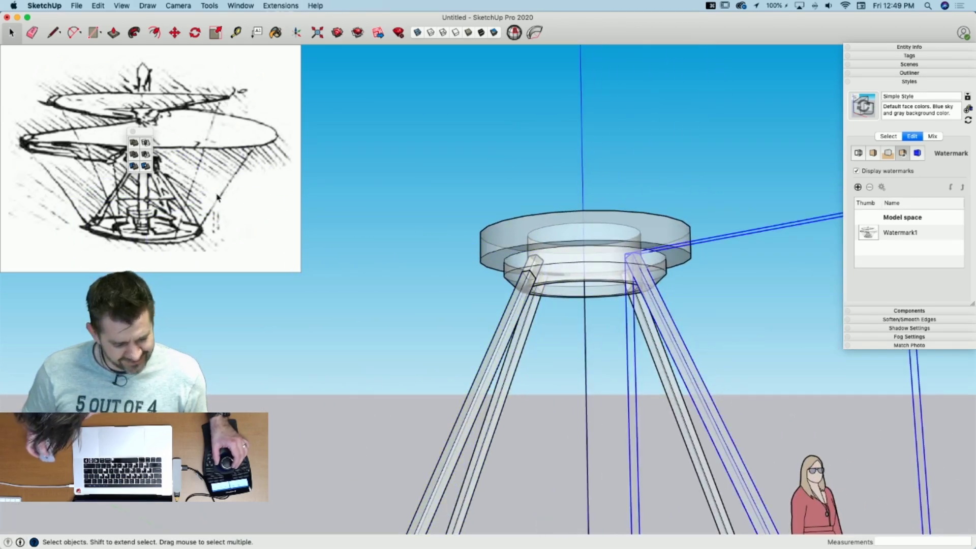
left_click(561, 246)
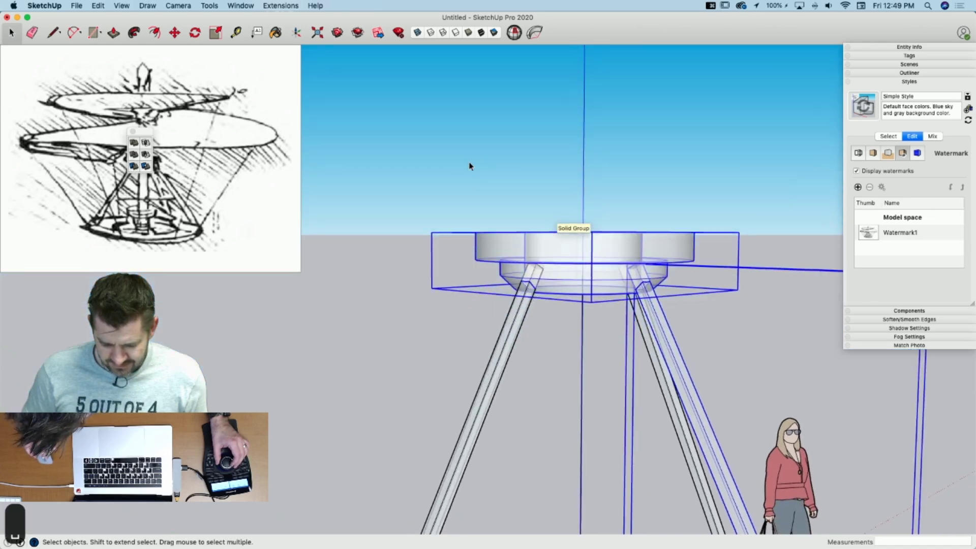
left_click(470, 163)
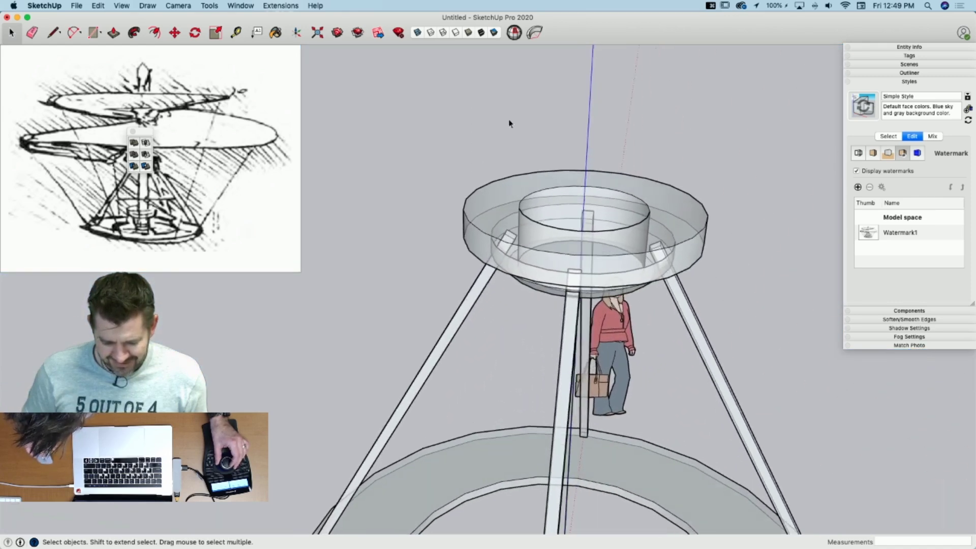
Step: Examine the brace sockets inside the isolated Bearing with X-ray display turned off, and close the Bearing
double_click(548, 216)
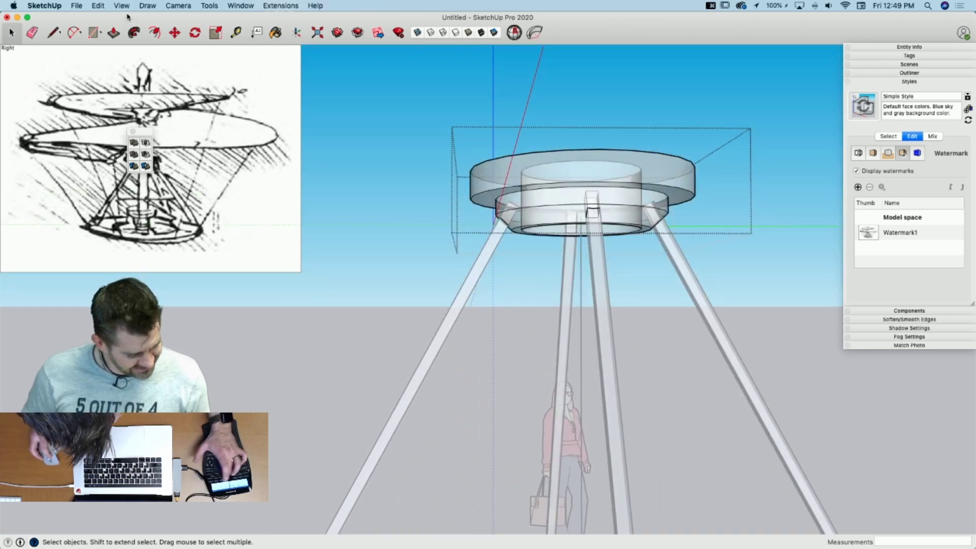
key("q")
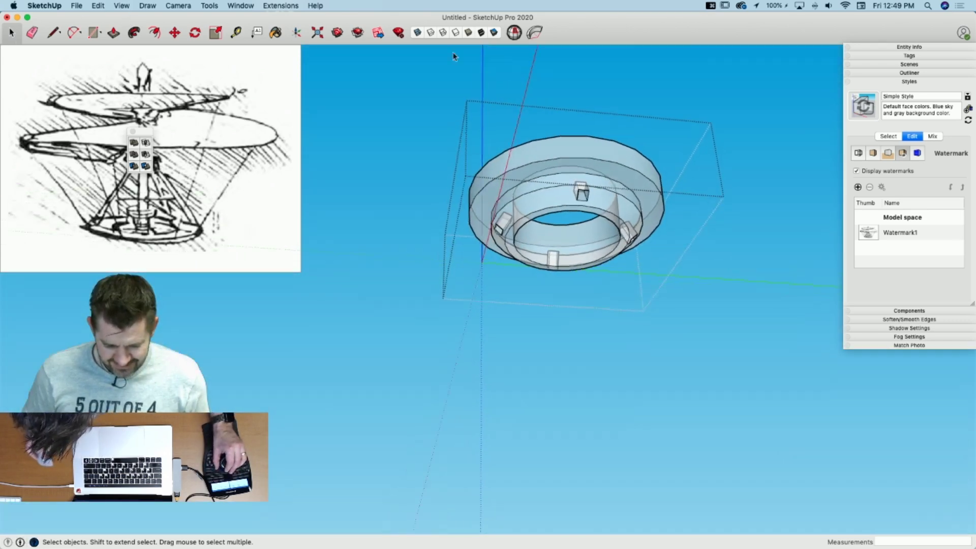
left_click(417, 32)
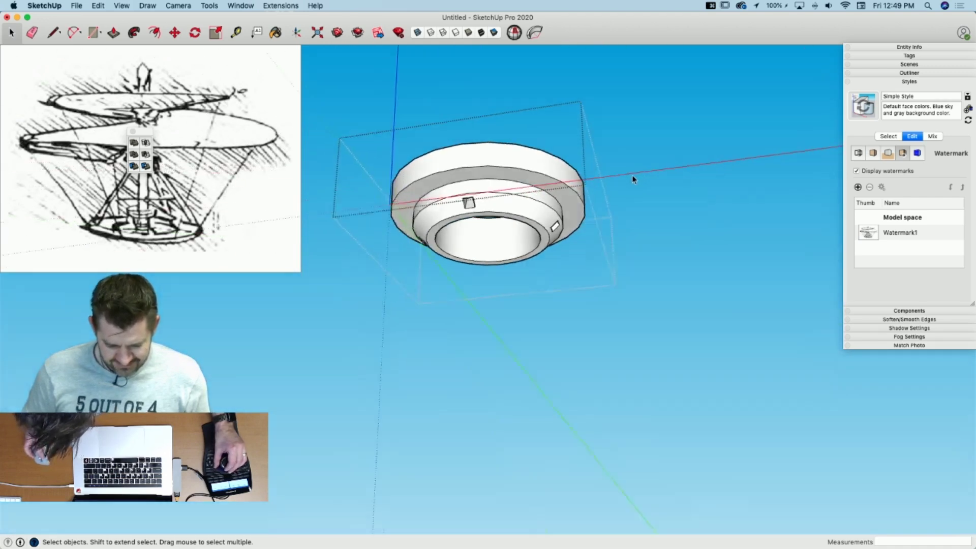
left_click(631, 175)
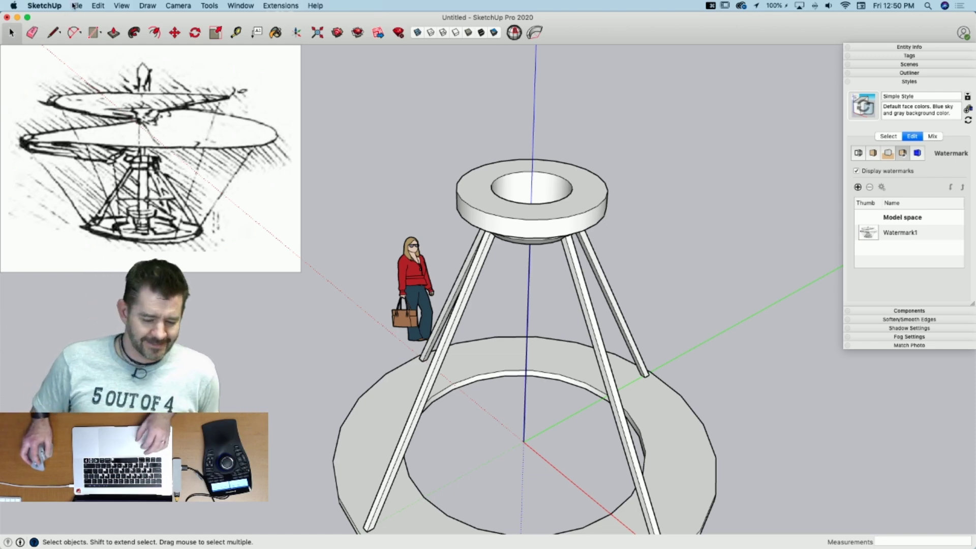
Step: Save the model to the Desktop as AirScrew
left_click(74, 7)
left_click(91, 74)
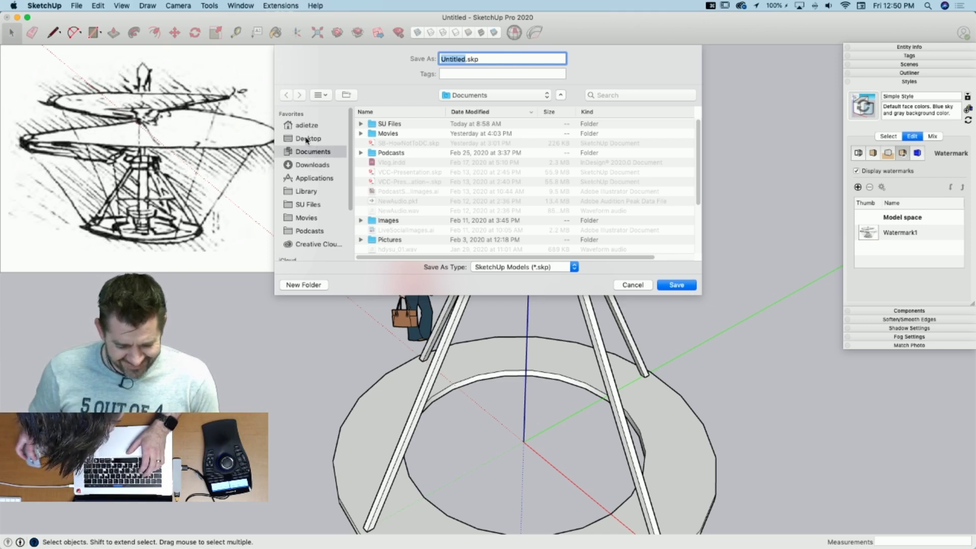
left_click(307, 139)
type("Air")
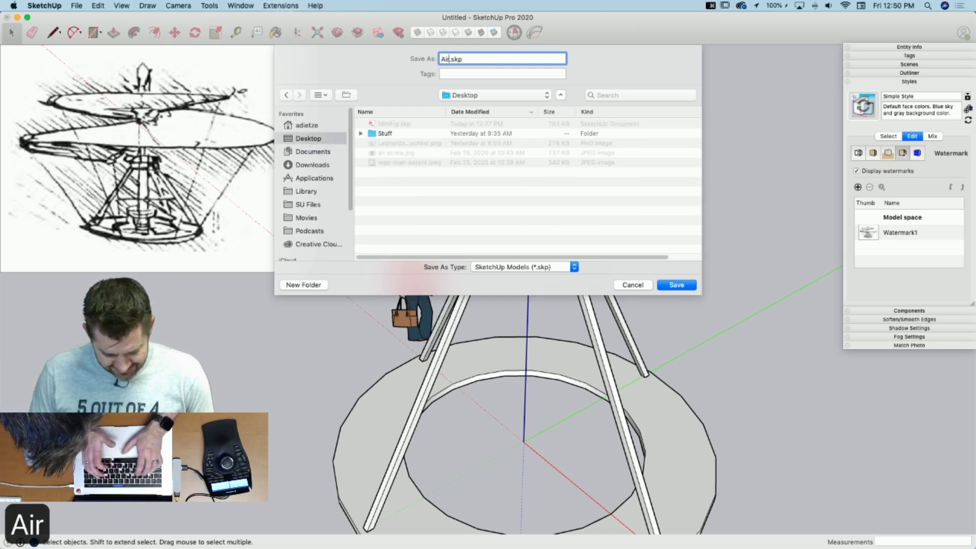
type("Screw")
key("Return")
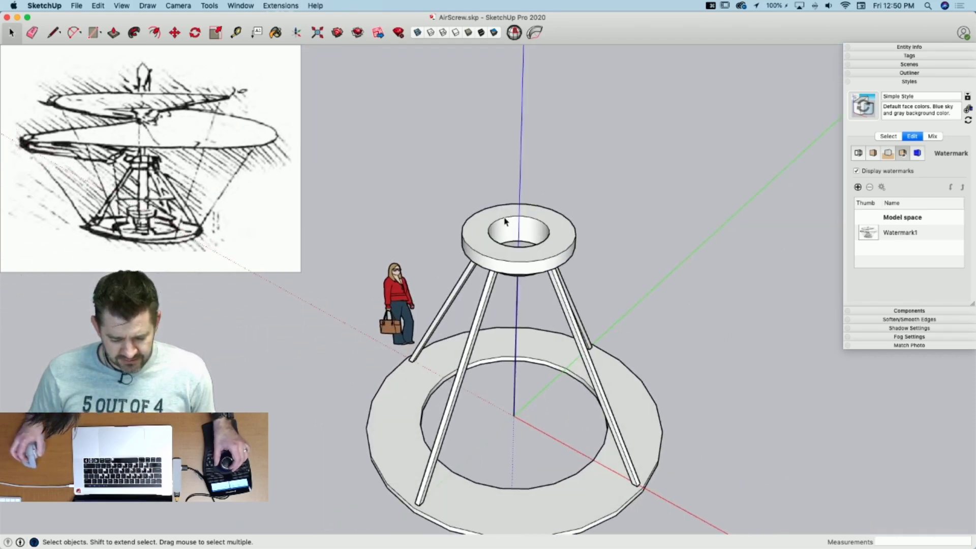
Step: Draw a circle of about 9 3/16" radius at the origin and extrude it upward about 27' 5 5/16" as the central mast
key("c")
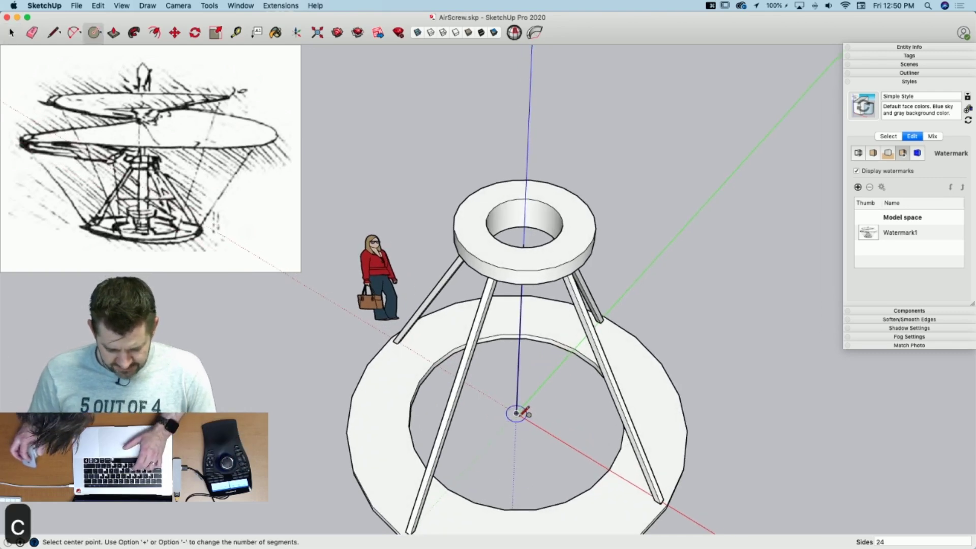
left_click(516, 413)
left_click(533, 420)
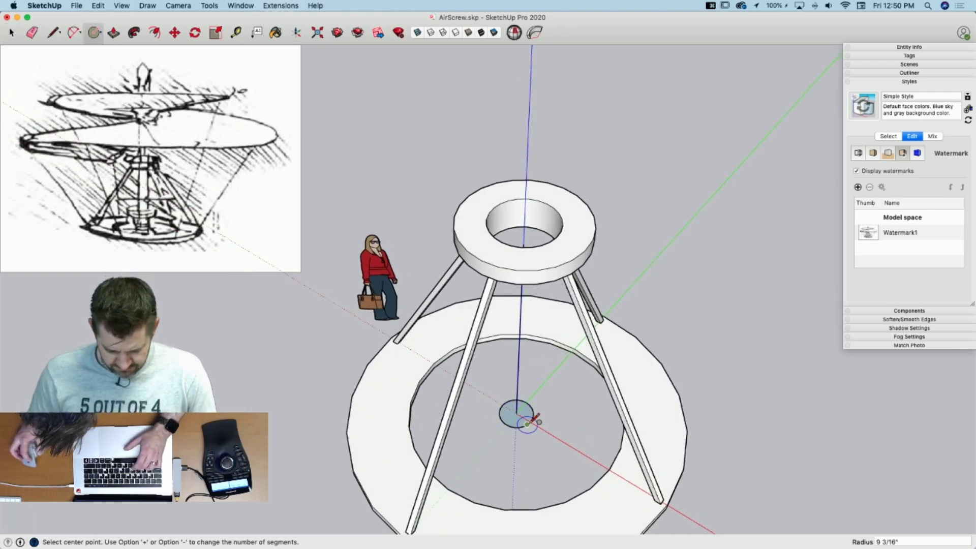
key("p")
left_click(517, 413)
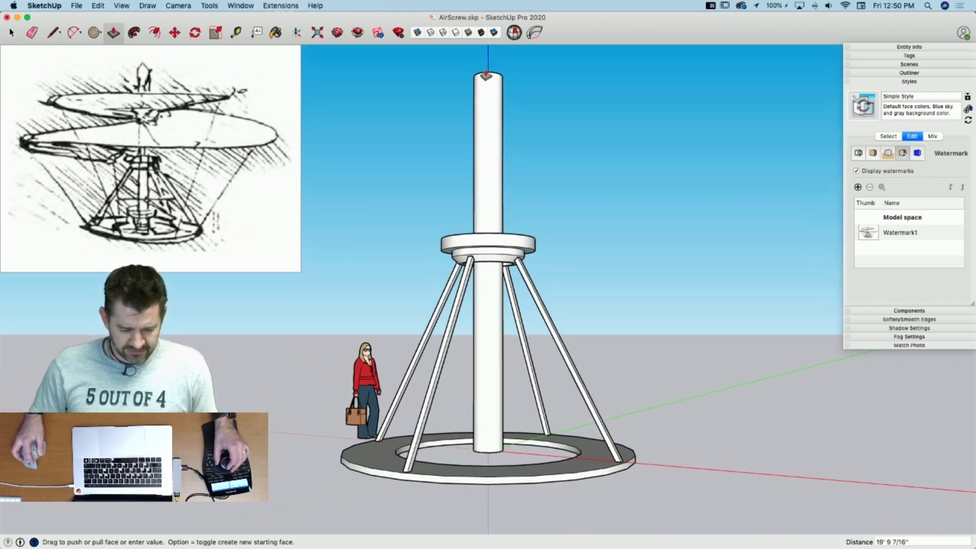
left_click(485, 76)
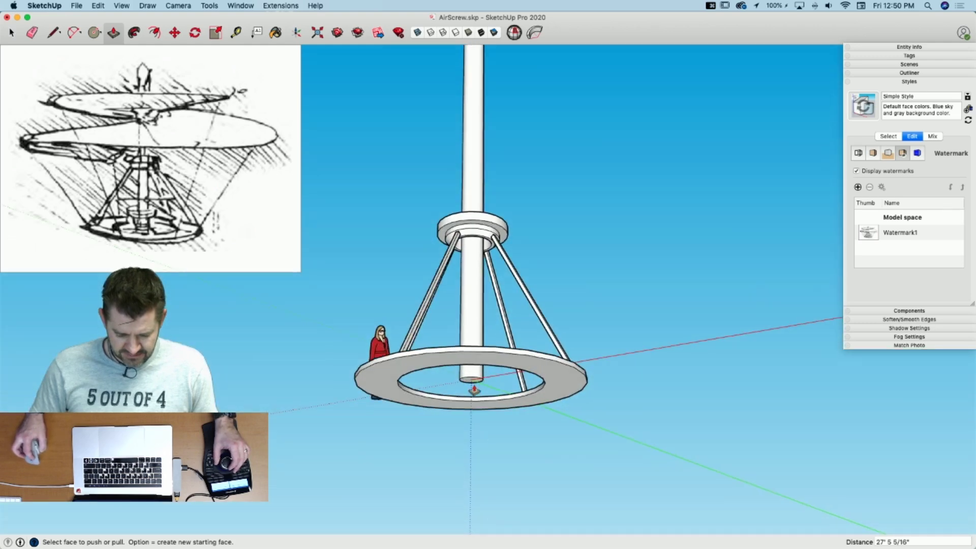
Step: Push the mast's bottom face upward about 3 11/16" with Push/Pull
left_click(472, 385)
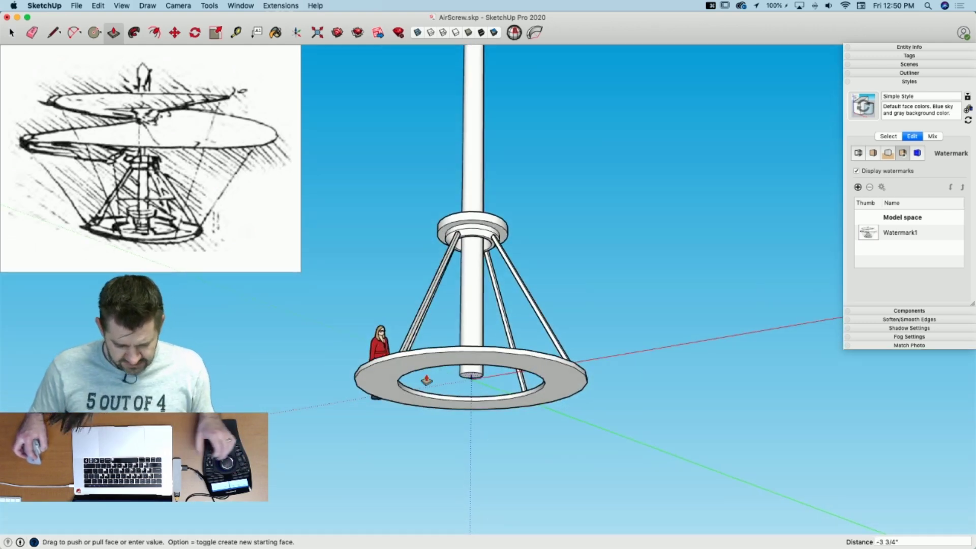
left_click(466, 403)
middle_click_drag(466, 403, 519, 378)
scroll(518, 379, "up", 2)
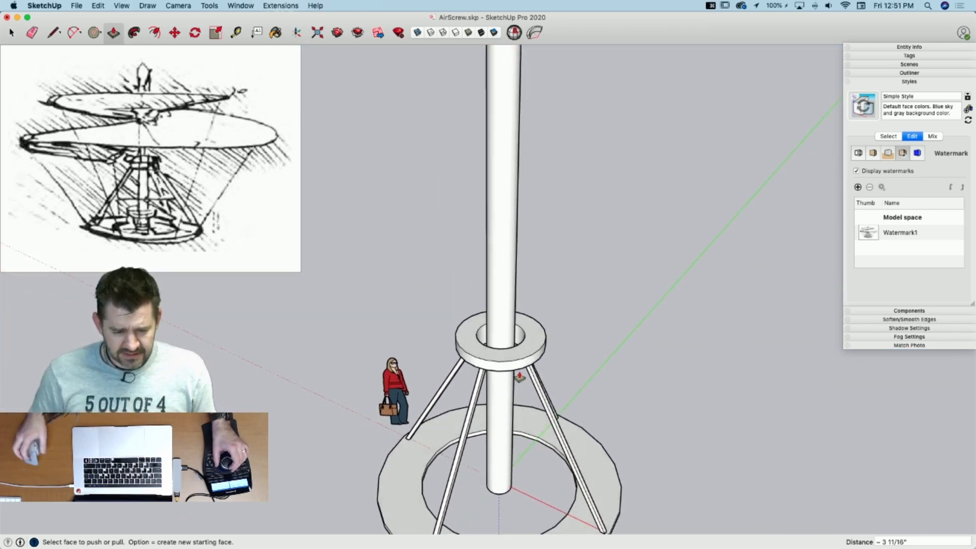
middle_click_drag(519, 378, 544, 289)
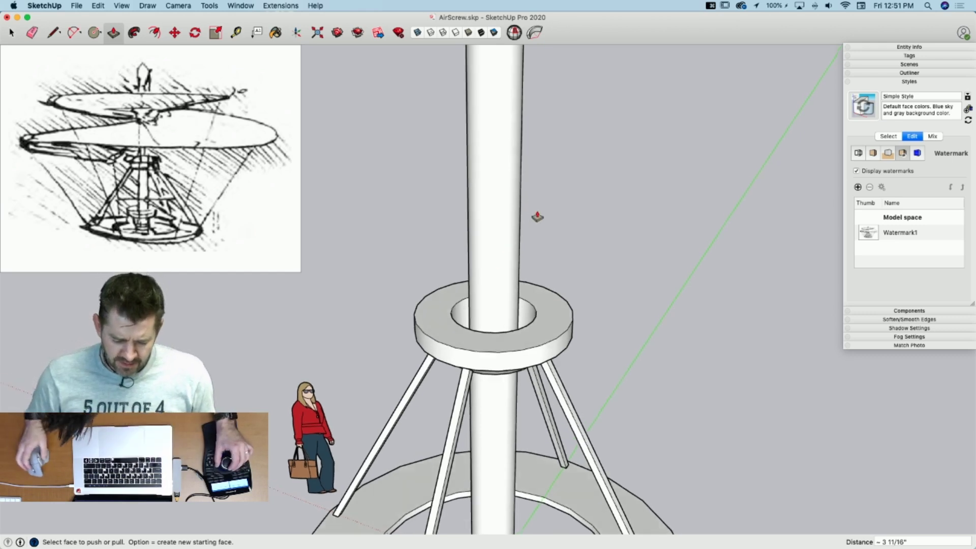
key("space")
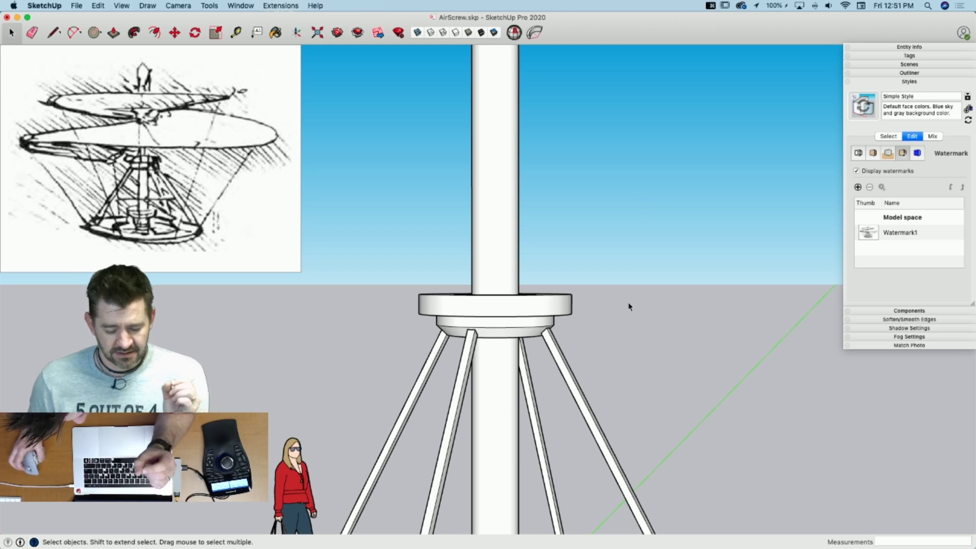
Step: Open the Bearing and offset two concentric rings inward on its top face, the second about 4 9/16" inside the first
middle_click_drag(523, 276, 470, 336)
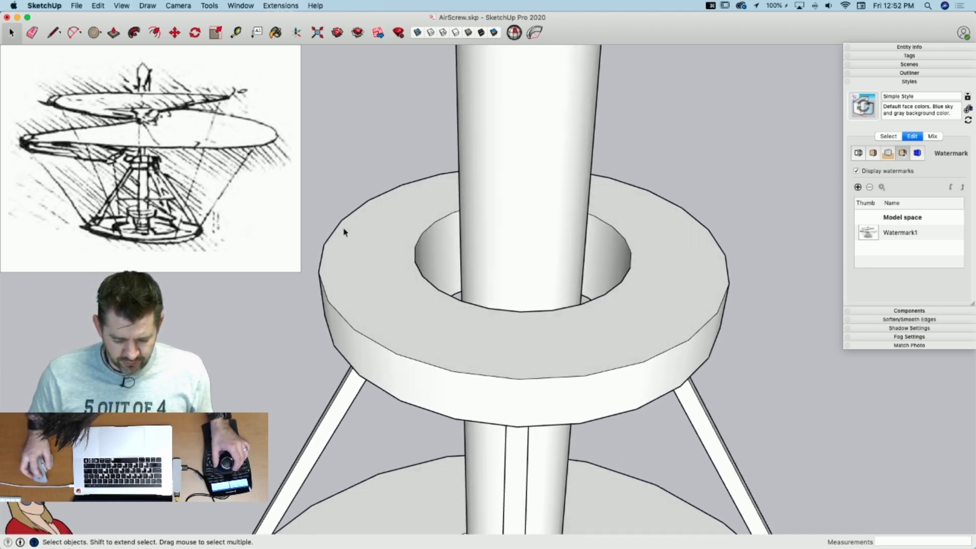
left_click(366, 229)
double_click(366, 229)
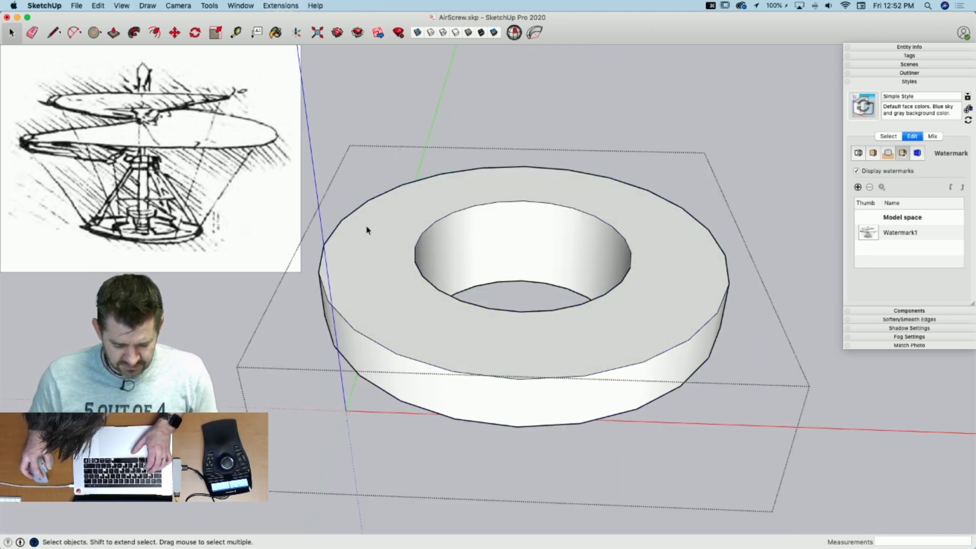
key("super+a")
key("f")
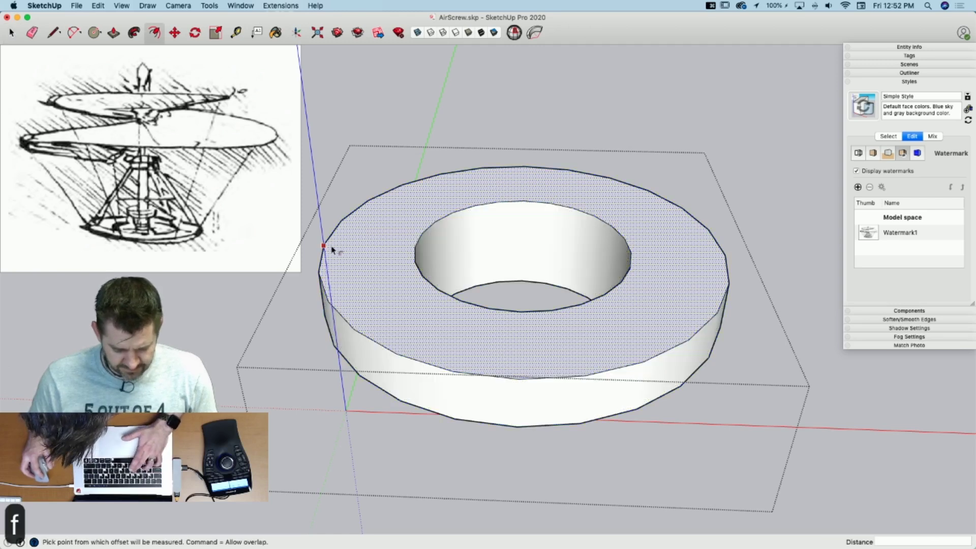
left_click(324, 246)
left_click(351, 252)
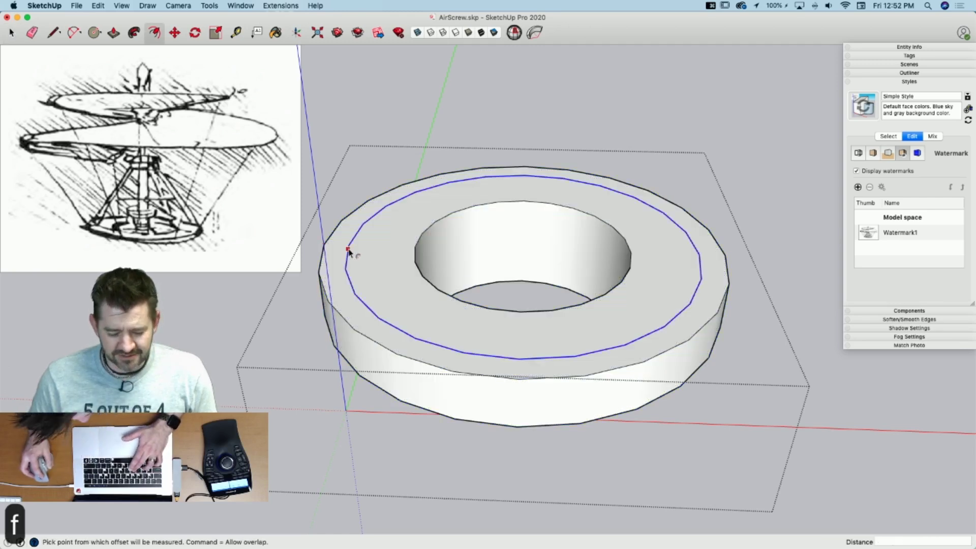
left_click(347, 248)
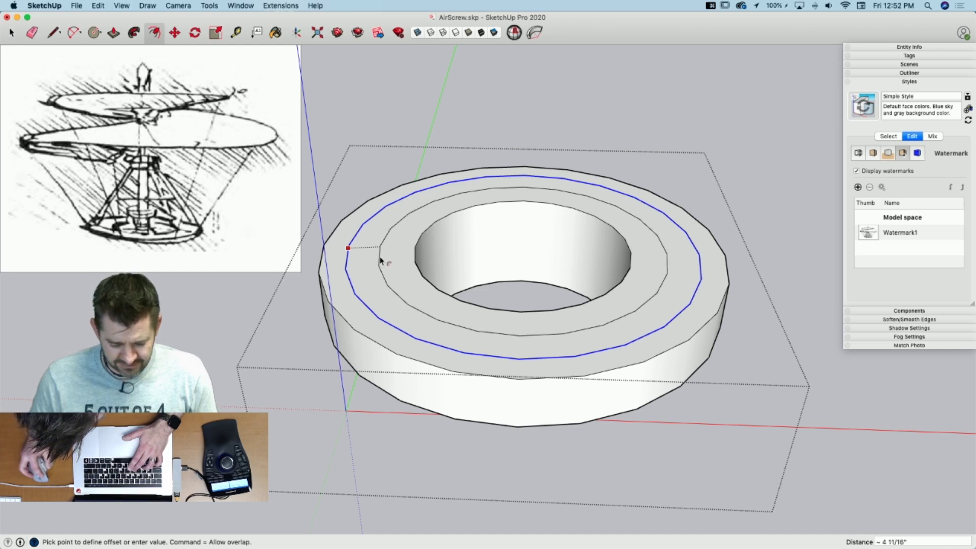
left_click(376, 260)
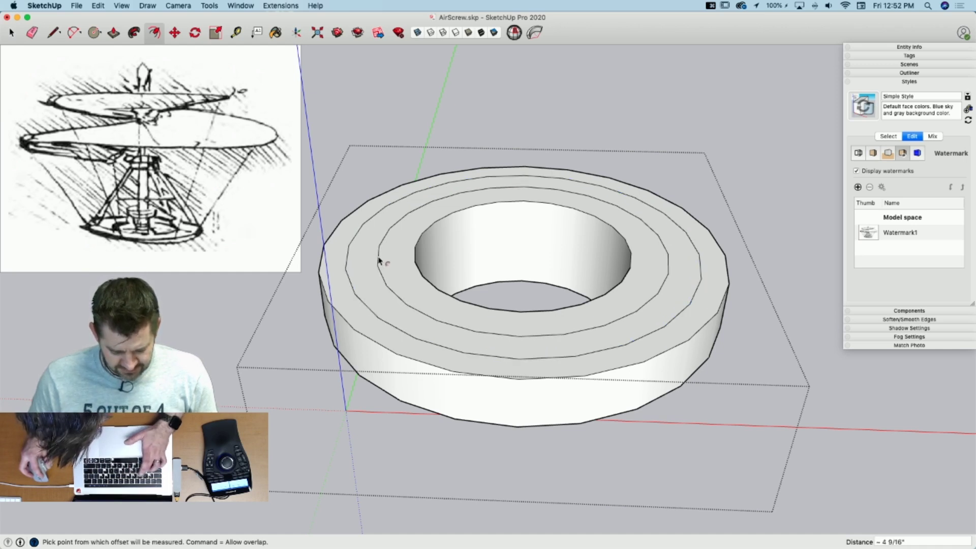
Step: Offset the inner ring about 1 1/16" outward and the outer ring about 1 7/16" inward on the Bearing's top face
left_click(378, 257)
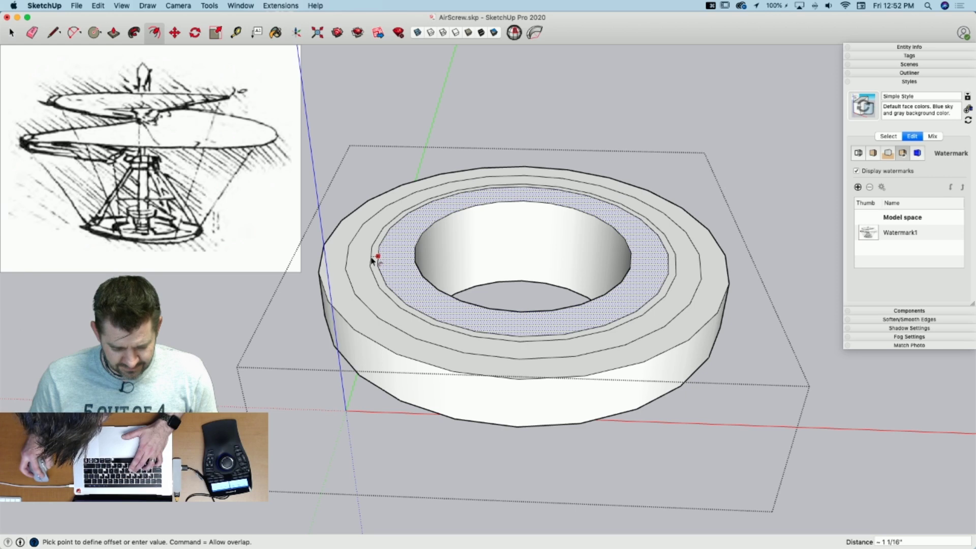
left_click(374, 258)
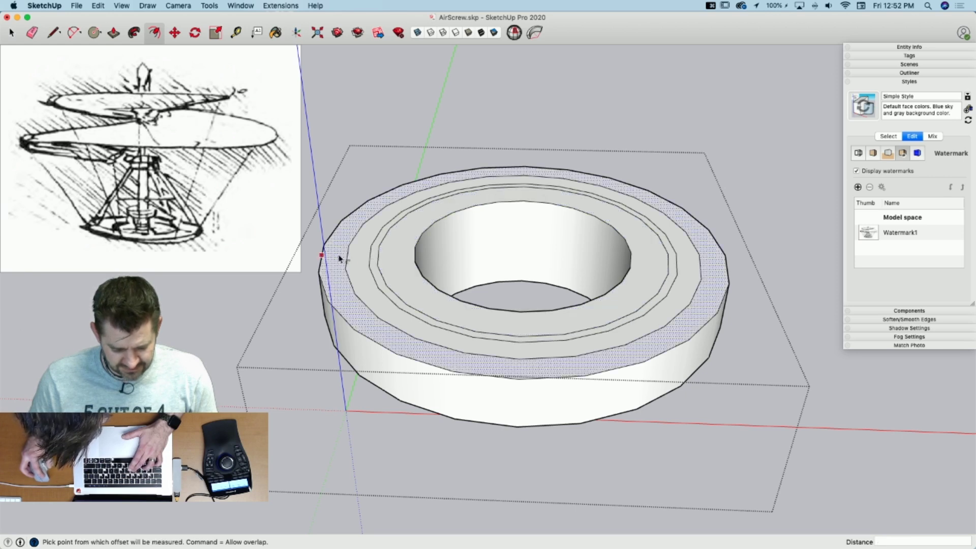
left_click(348, 254)
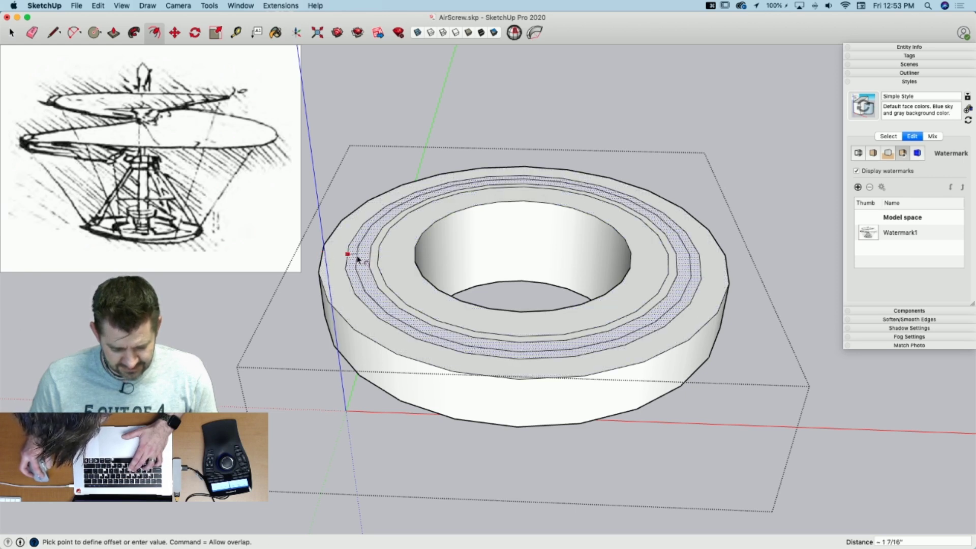
left_click(362, 262)
Step: Lower the narrow middle band of the Bearing's top face about 1 13/16" to form a sloped-sided groove, and close the Bearing
key("space")
left_click(365, 266)
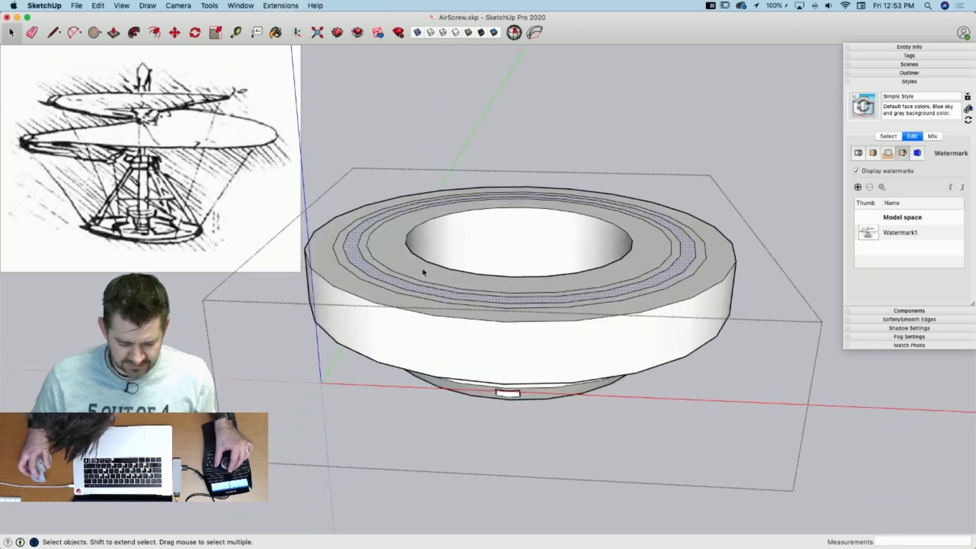
key("m")
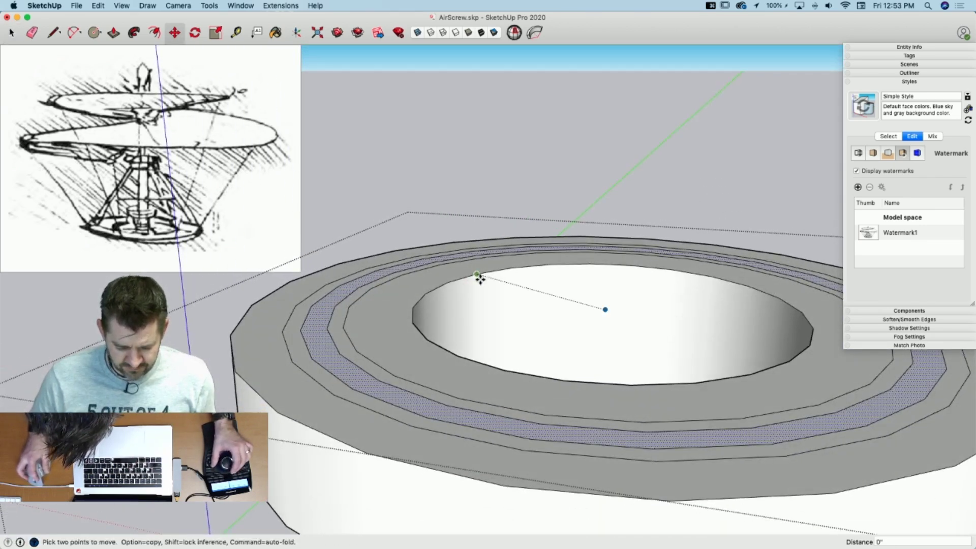
left_click(479, 278)
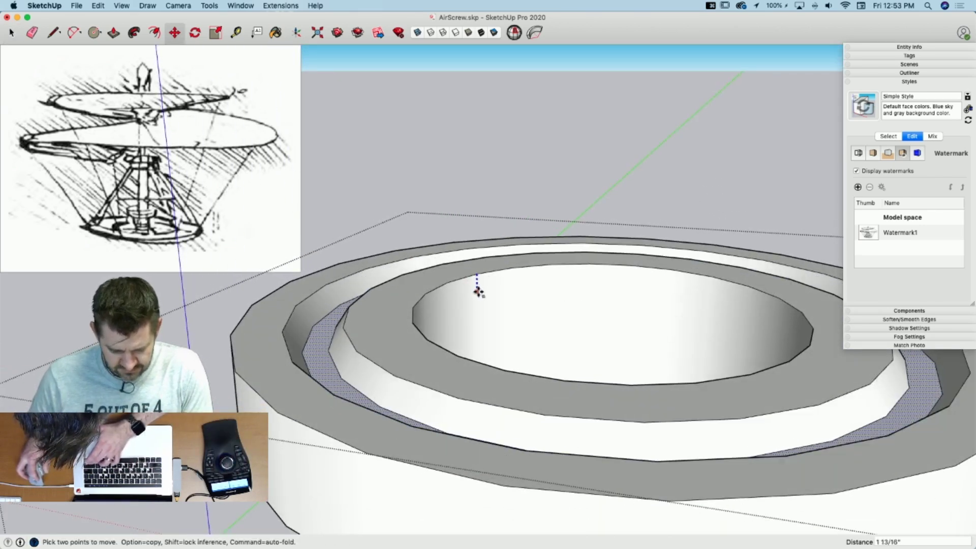
left_click(477, 292)
key("space")
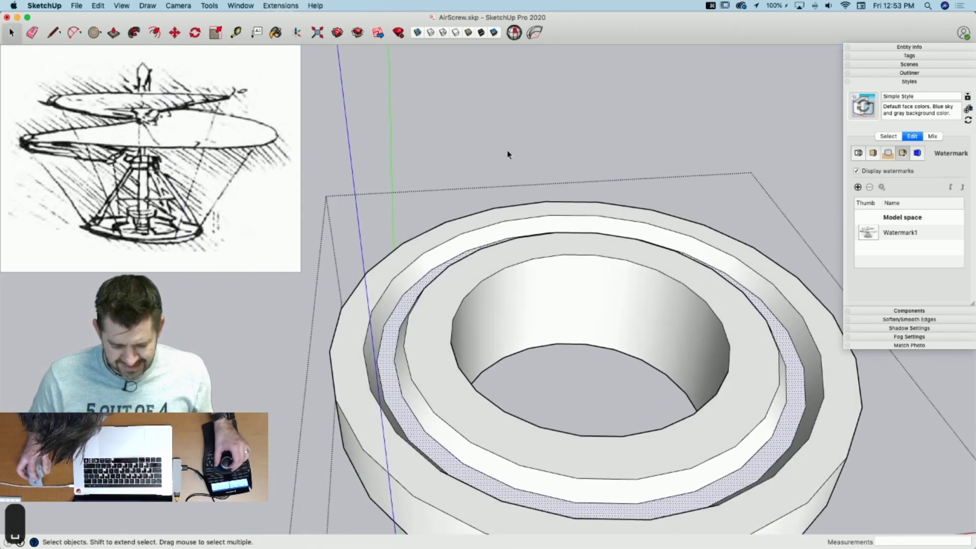
left_click(512, 138)
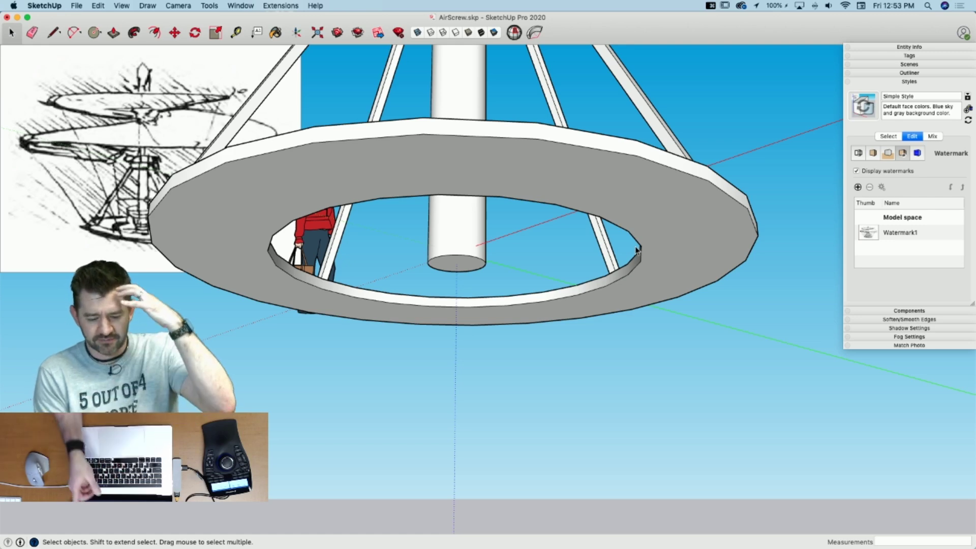
Step: Undo the groove and the offset rings on the Bearing's top face
middle_click_drag(637, 250, 456, 159)
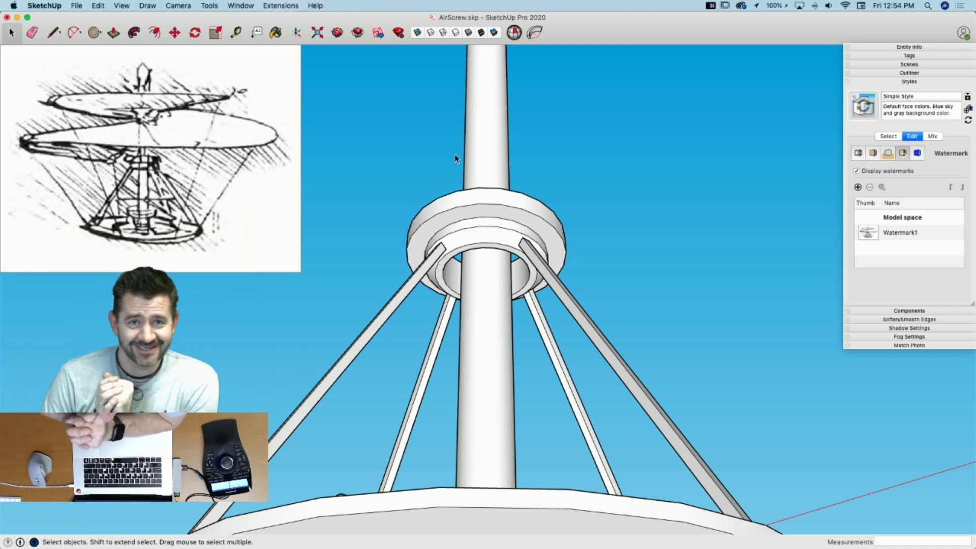
middle_click_drag(455, 157, 370, 337)
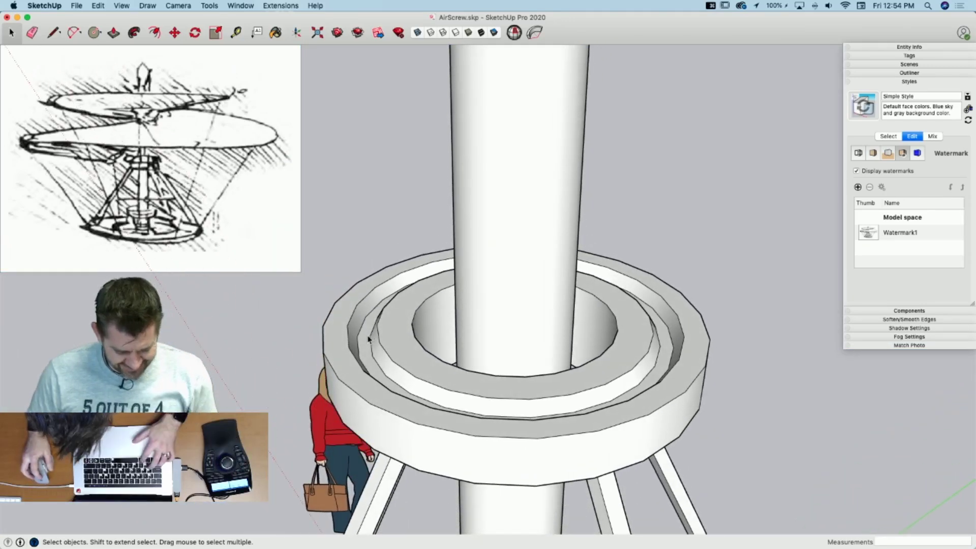
key("super+z")
key("super+z")
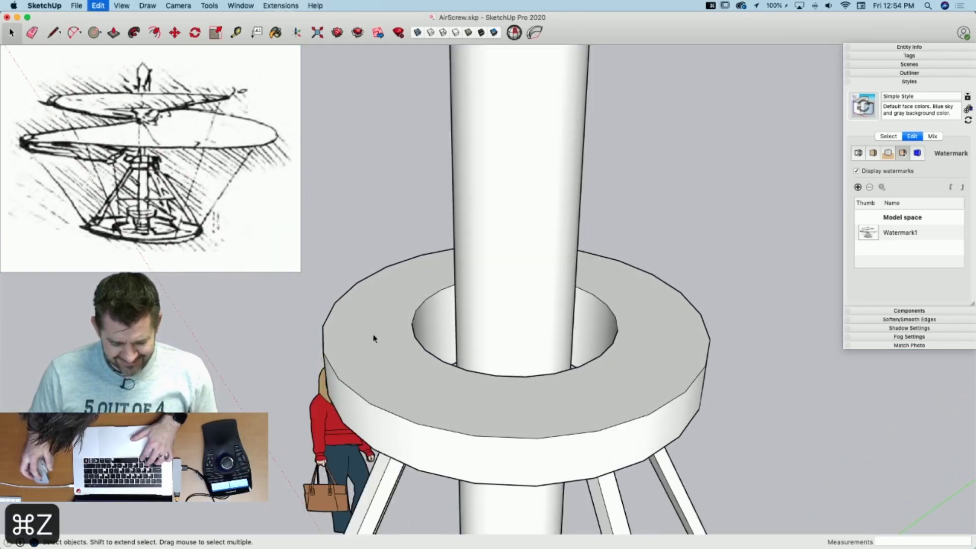
Step: Reopen the Bearing and remove its upper flange so that only the tapered lower ring with the brace sockets is left
middle_click_drag(384, 311, 388, 168)
double_click(381, 205)
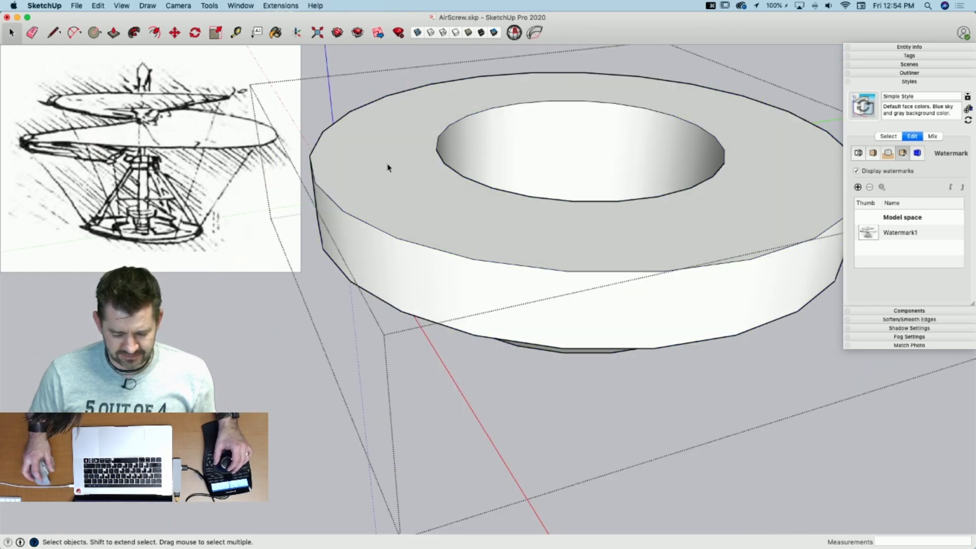
key("p")
left_click_drag(393, 225, 389, 284)
key("e")
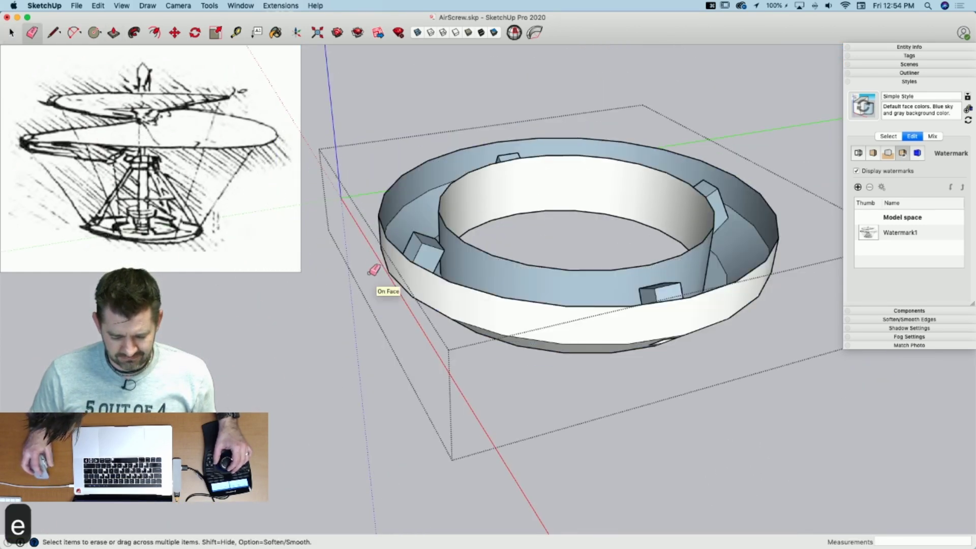
Step: Close the ring's open top by drawing lines between its outer and inner rims, and erase the helper lines across the face
key("l")
middle_click_drag(383, 285, 461, 228)
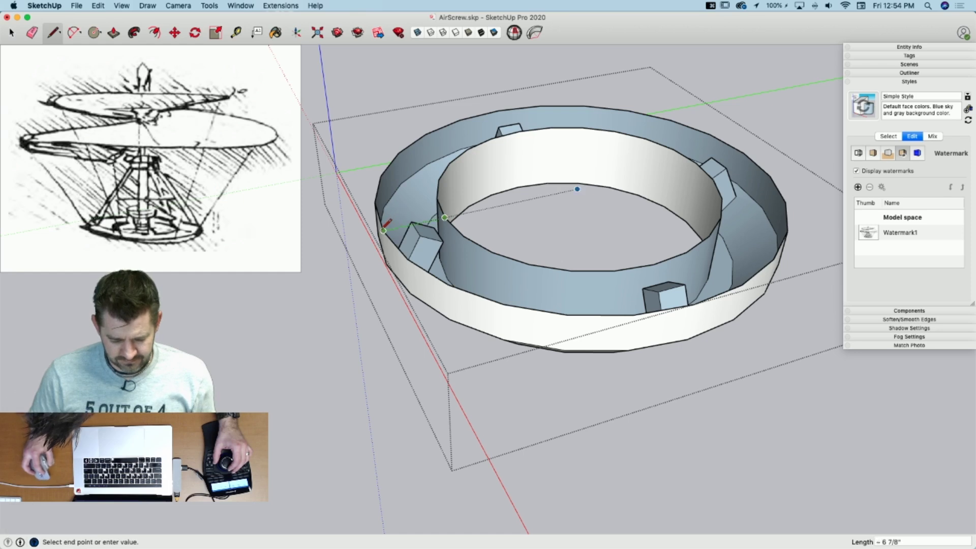
left_click(408, 258)
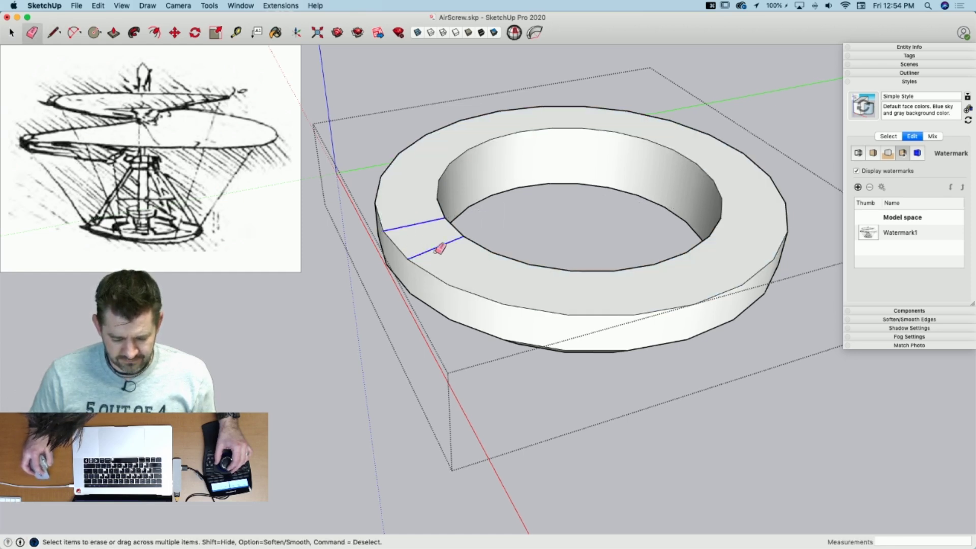
Step: Scale the Bearing's inner hole wall down about its center in X-ray display to narrow the opening around the mast, and close the Bearing
middle_click_drag(440, 249, 413, 284)
key("space")
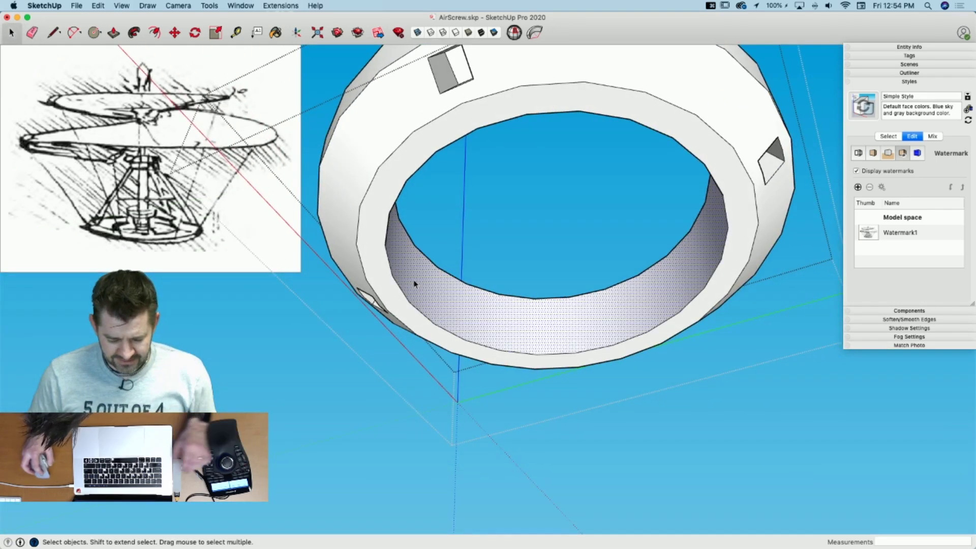
key("s")
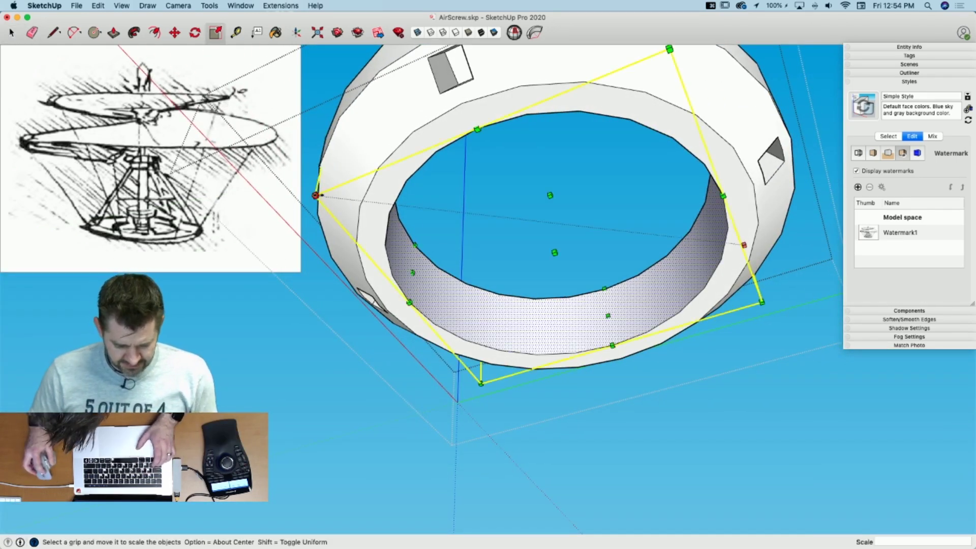
middle_click_drag(662, 173, 475, 12)
left_click(419, 33)
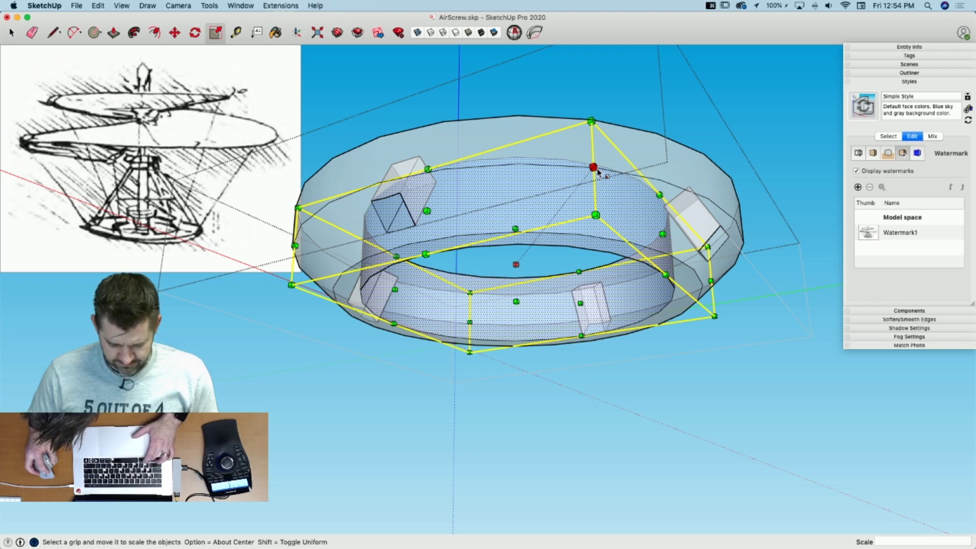
left_click_drag(598, 171, 539, 216)
key("space")
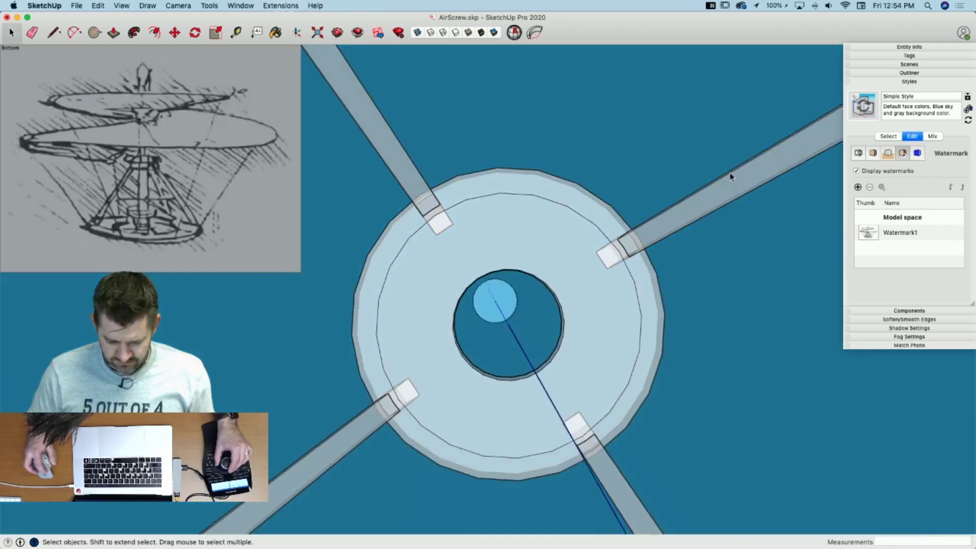
Step: Reopen the Bearing, select the center hole's wall and rims, scale them slightly larger to suit the mast, and close the Bearing
middle_click_drag(730, 176, 420, 157)
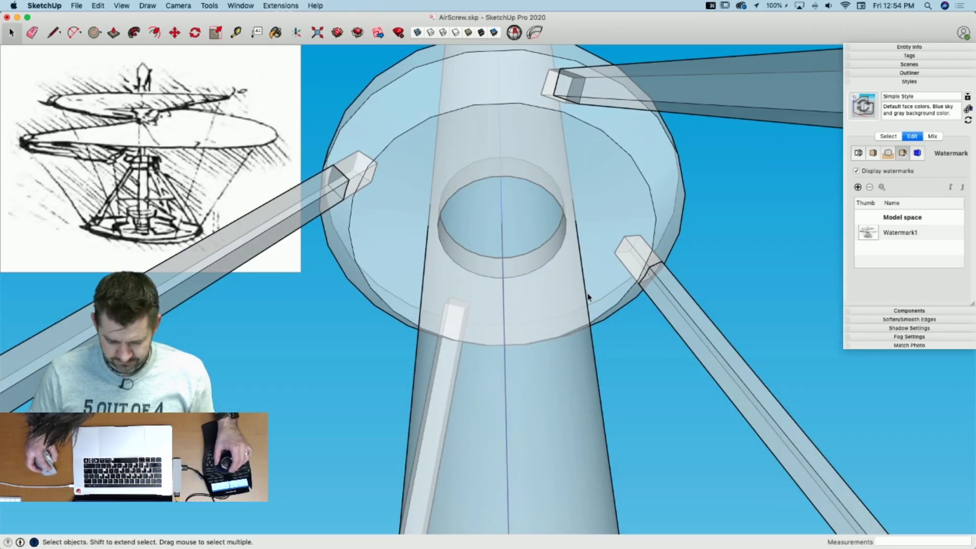
scroll(589, 298, "up", 3)
double_click(656, 134)
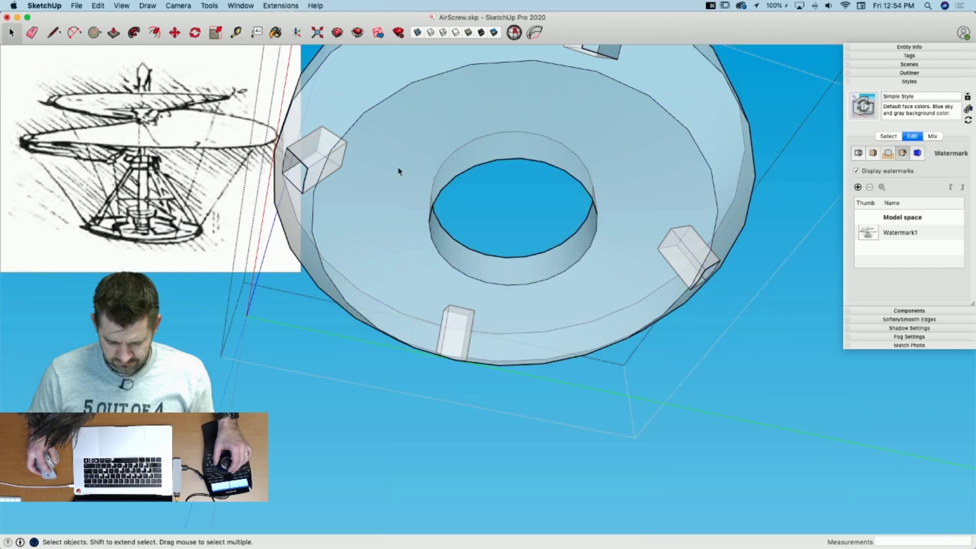
left_click_drag(384, 134, 571, 301)
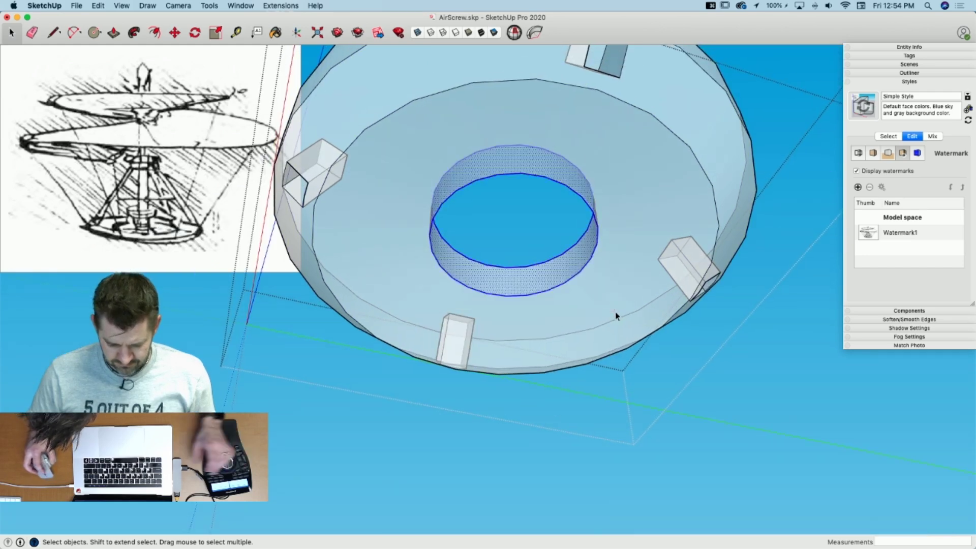
key("s")
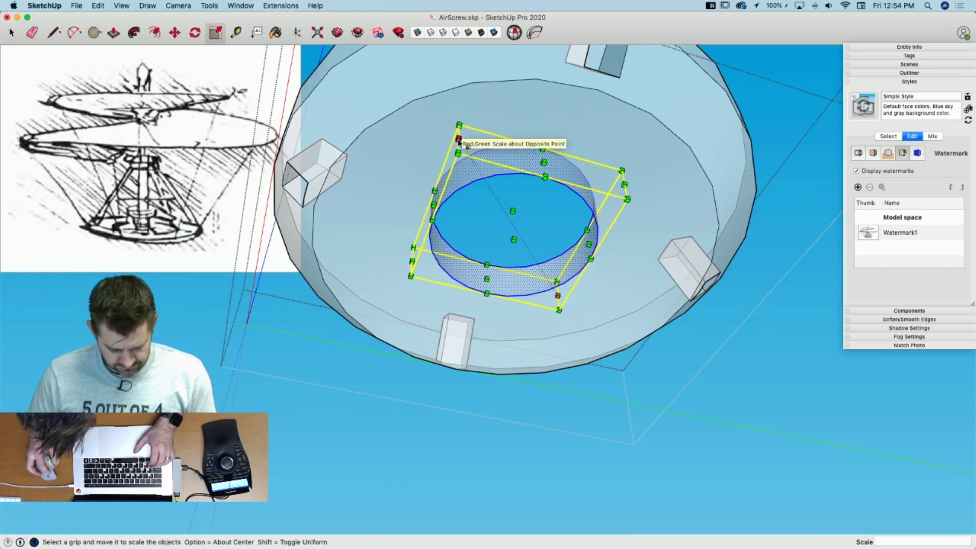
left_click_drag(458, 138, 443, 122)
key("space")
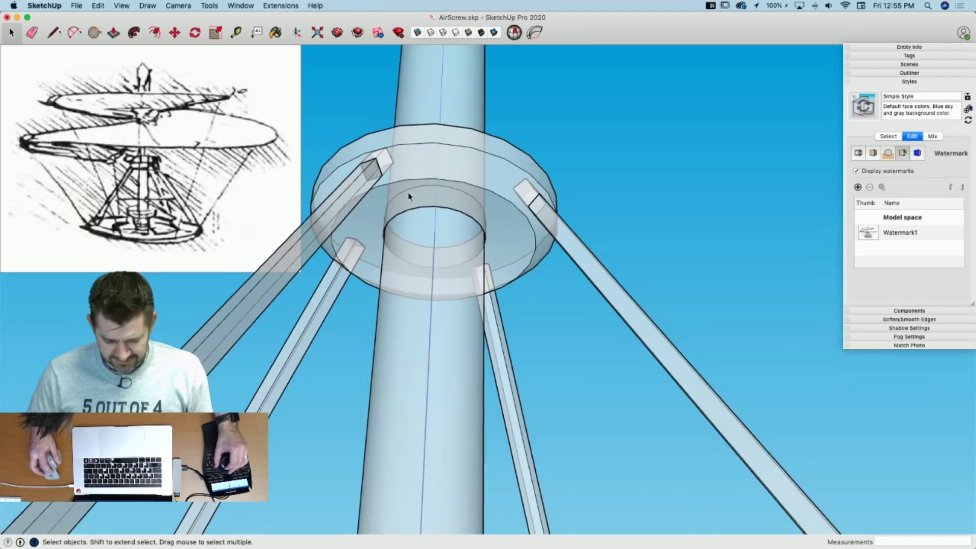
Step: Open the Bearing again and scale the wall of its center hole about the center by 1.08
double_click(438, 215)
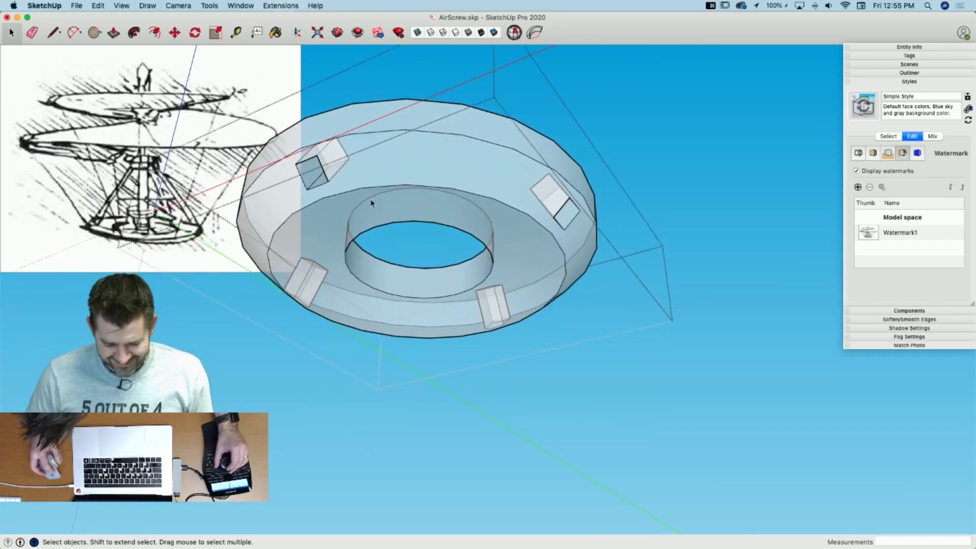
left_click_drag(503, 315, 575, 360)
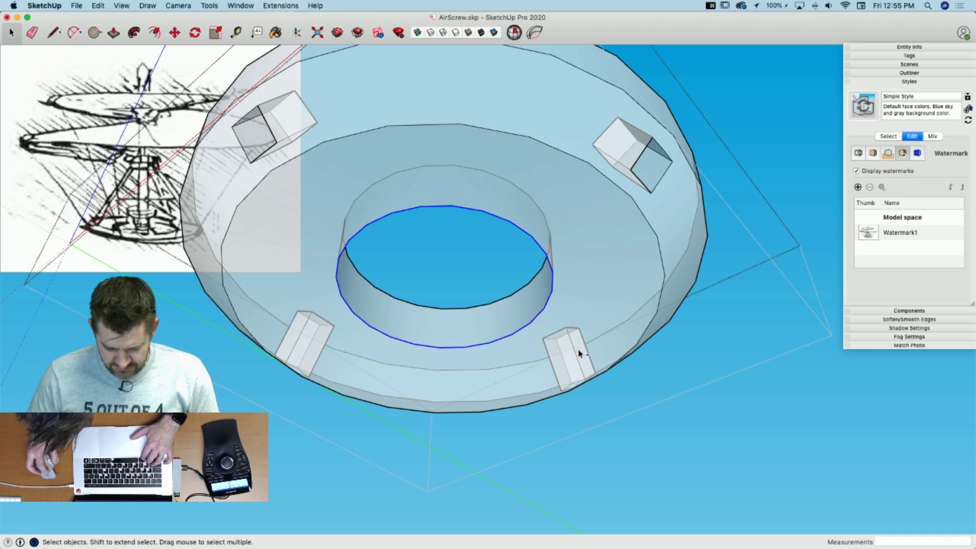
left_click(373, 311)
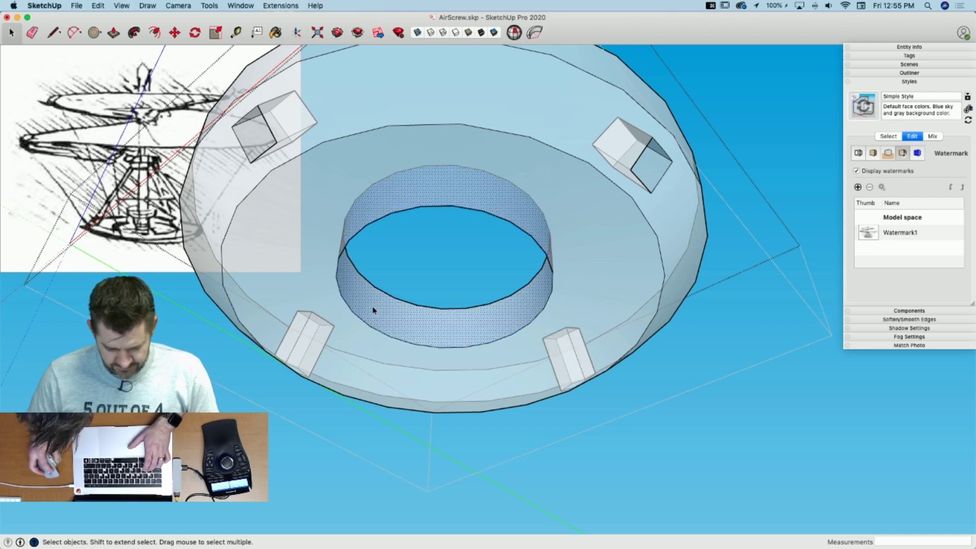
key("s")
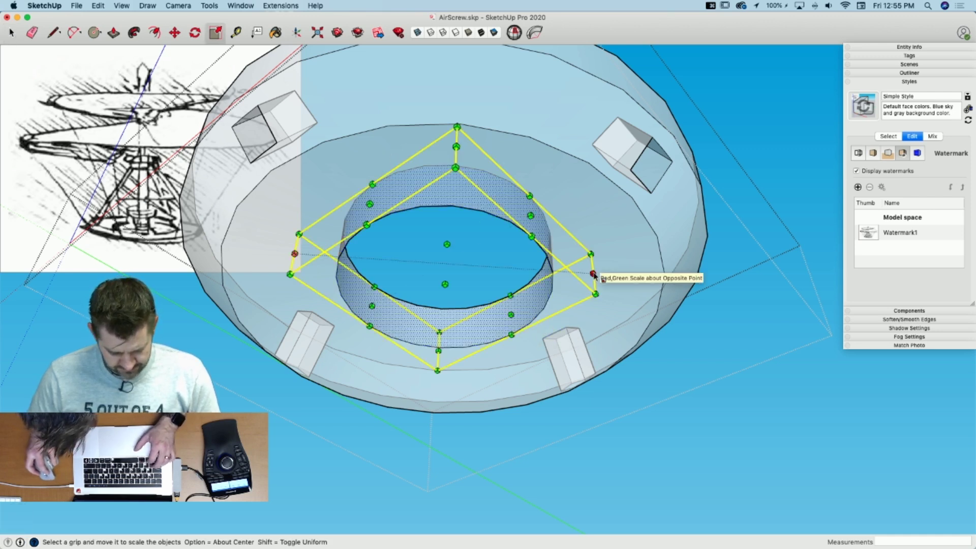
left_click_drag(593, 273, 604, 274, "alt")
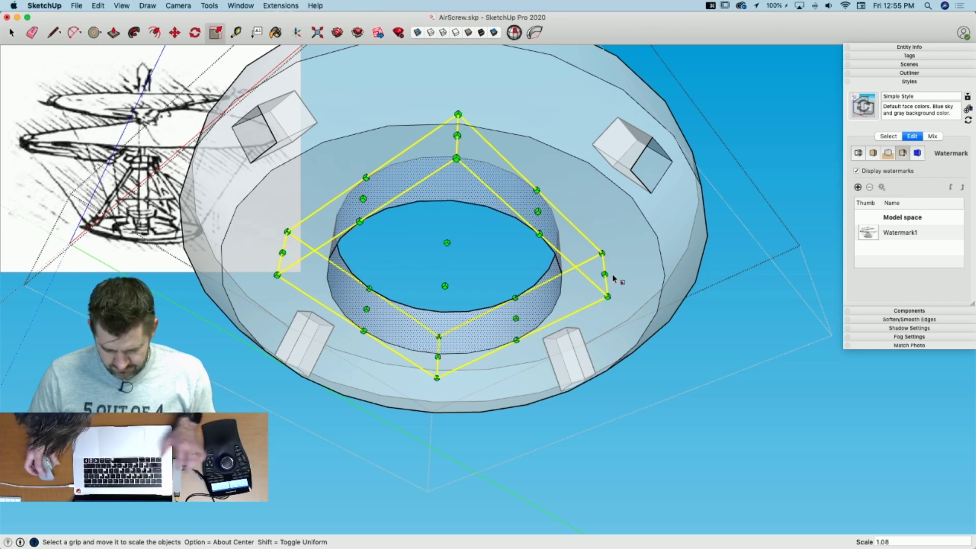
Step: Close the Bearing, turn off X-ray display, and reopen it with its flat underside face selected
key("space")
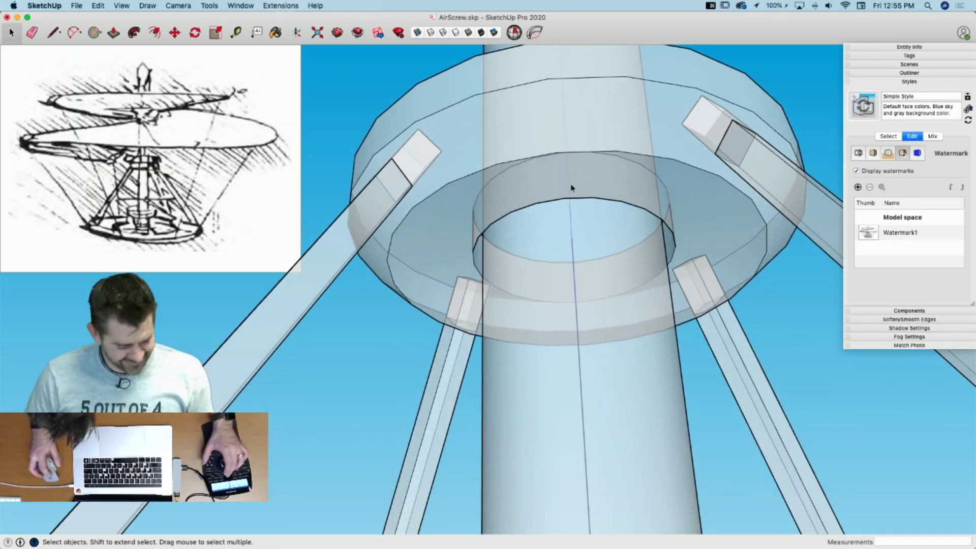
left_click(417, 33)
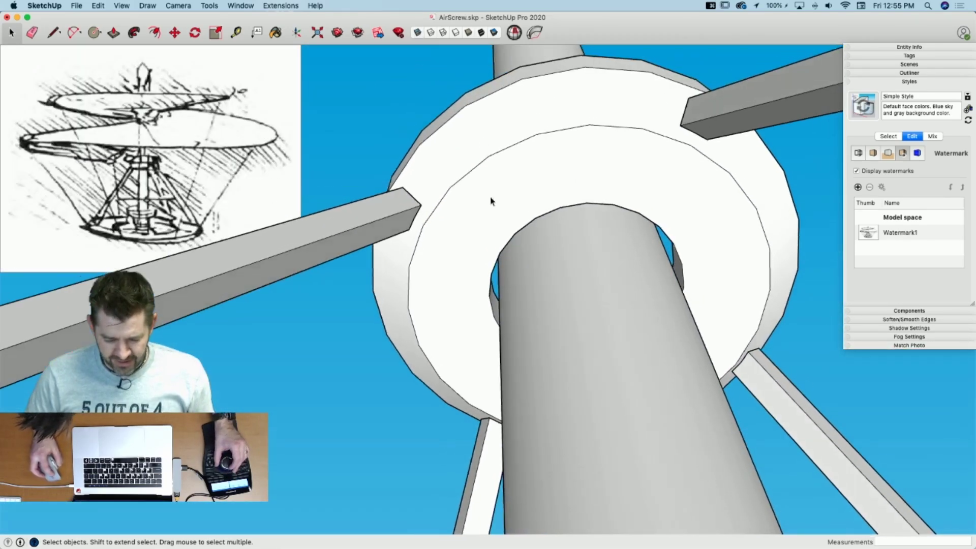
left_click(488, 181)
double_click(488, 180)
left_click(489, 180)
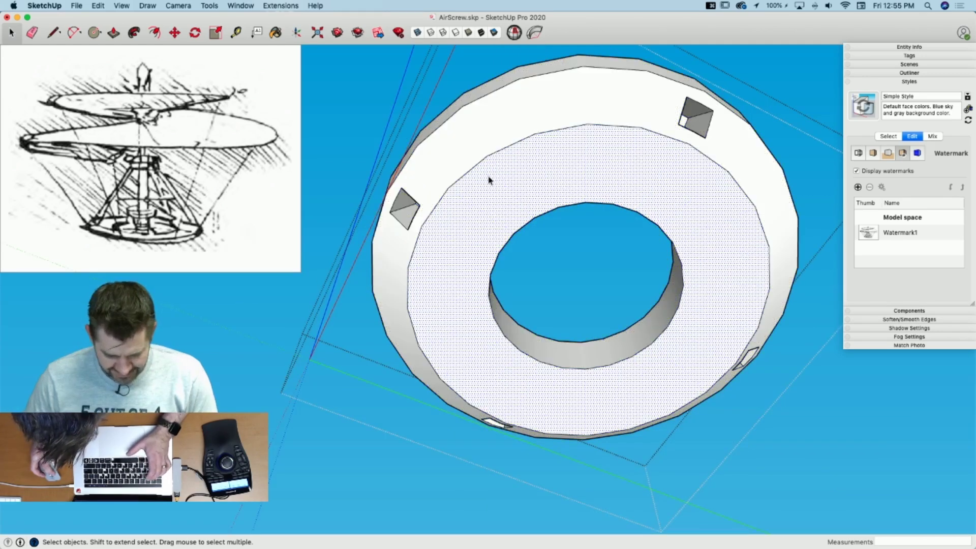
Step: Try to offset the outer rim of the Bearing's underside inward by about 1 9/16"
key("f")
left_click(478, 163)
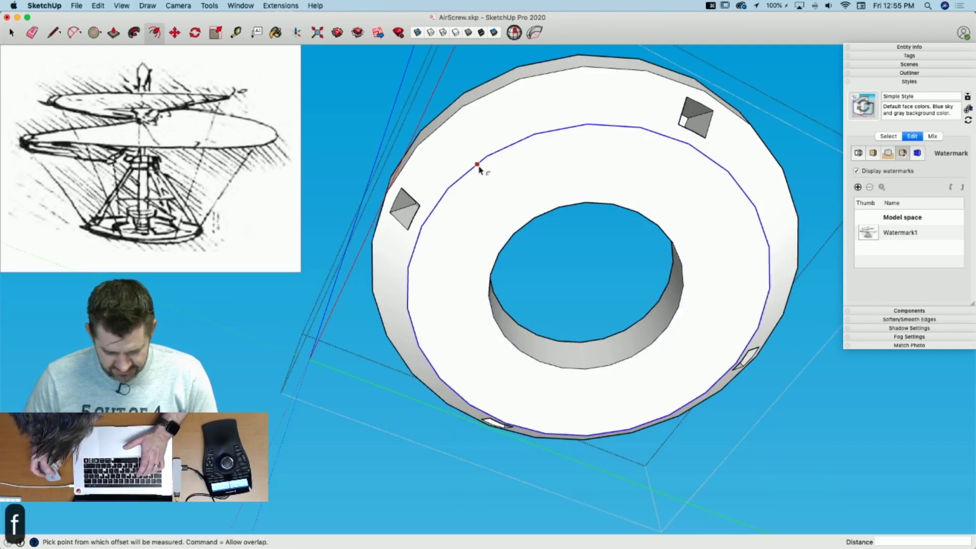
left_click(488, 178)
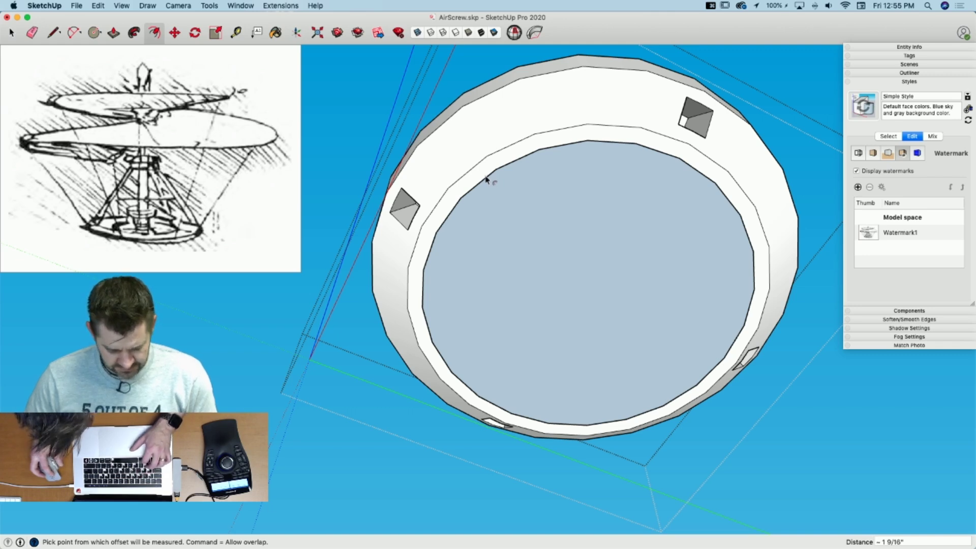
key("super+z")
key("space")
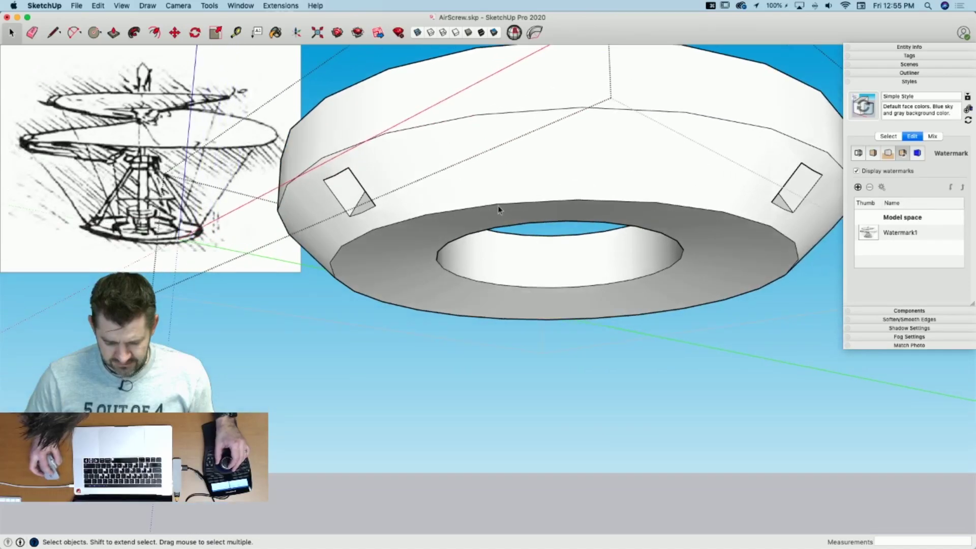
Step: Move the center hole's lower and upper rims vertically to align them with the Bearing's bottom and top faces
key("m")
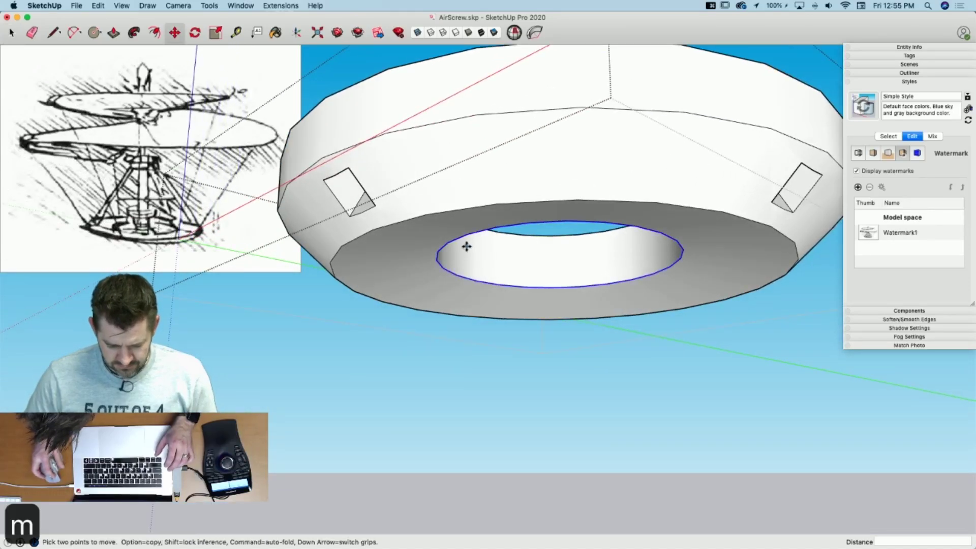
left_click(467, 238)
key("Up")
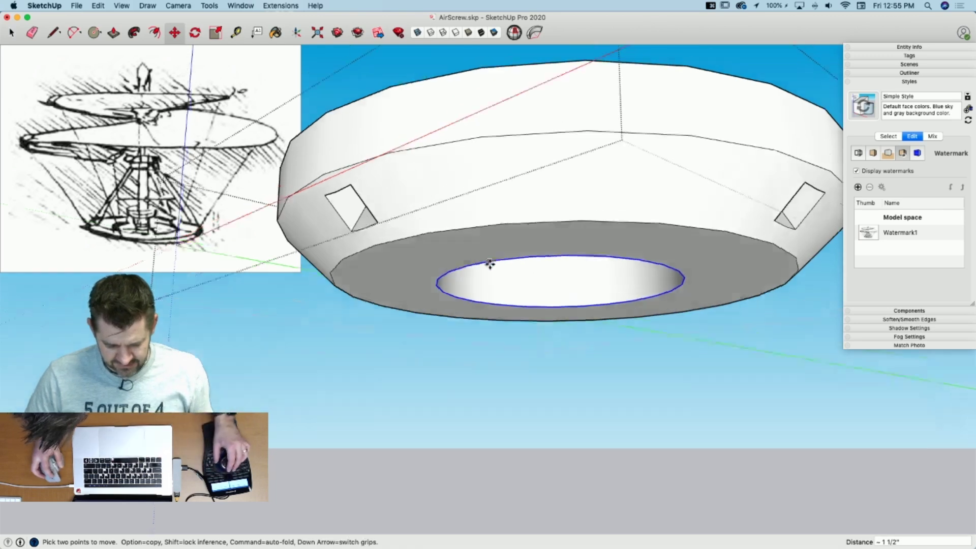
key("space")
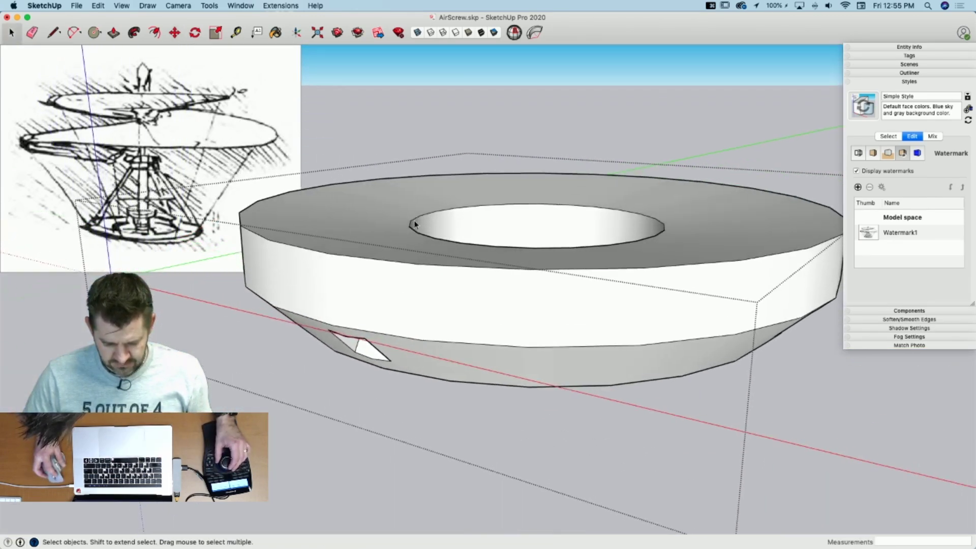
key("m")
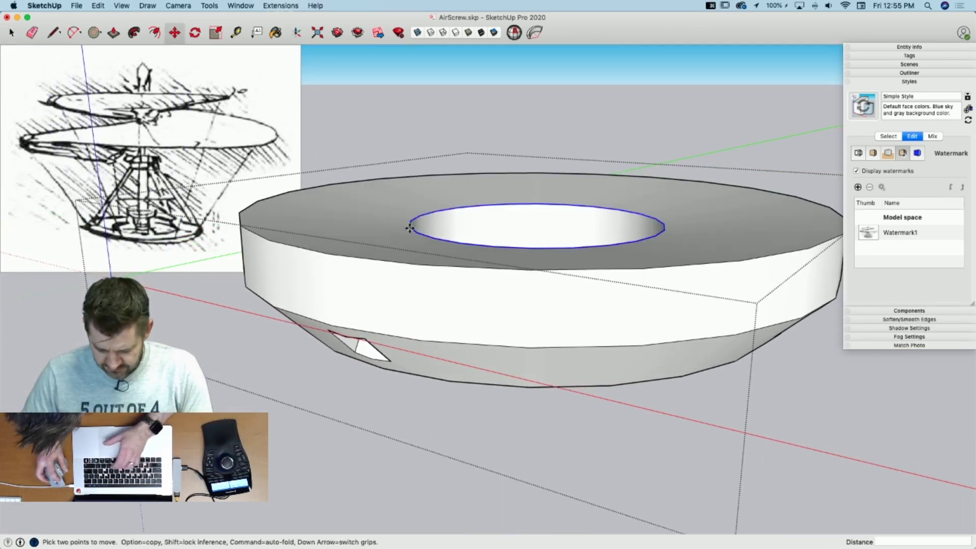
left_click(410, 228)
key("Up")
key("space")
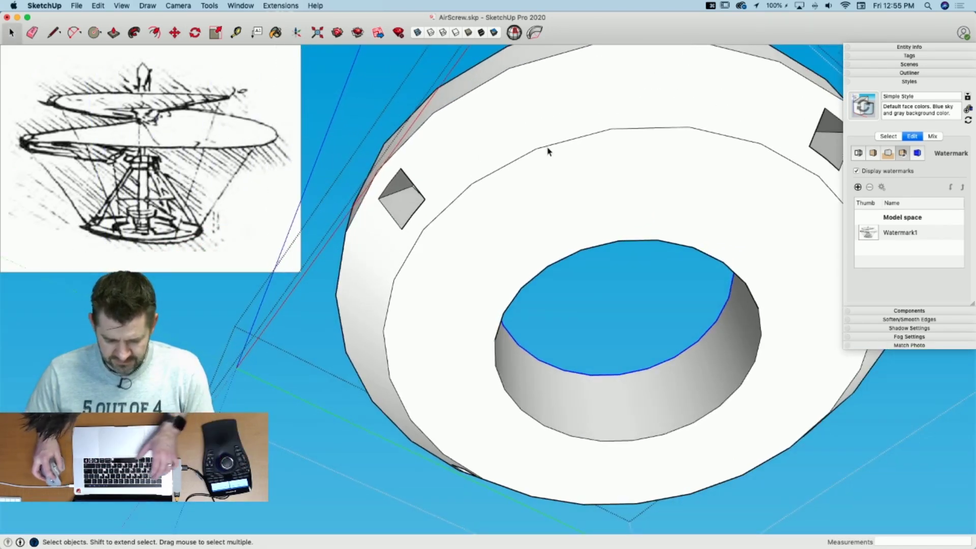
Step: Offset the underside's outer rim inward four times to outline concentric rings, the innermost about 5 5/16" in
key("f")
left_click(547, 146)
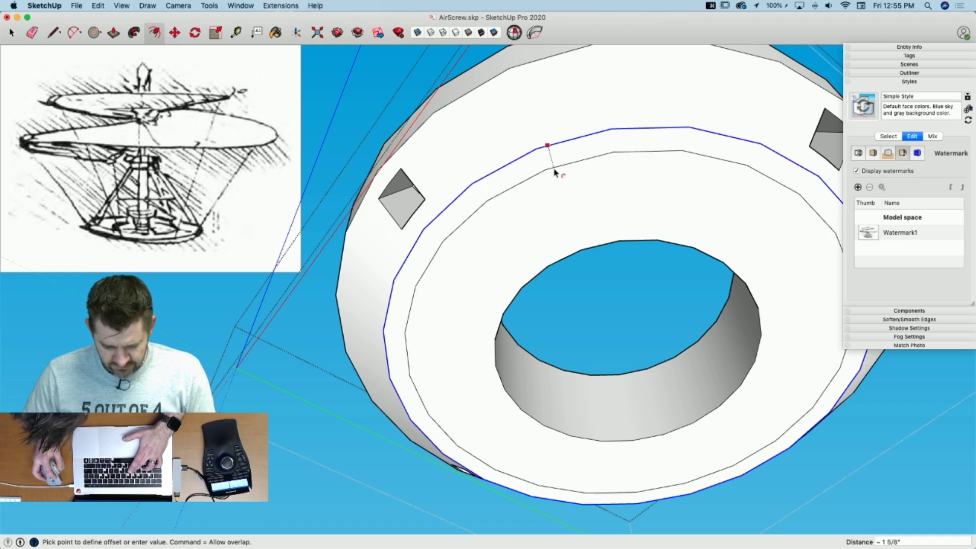
left_click(554, 176)
left_click(556, 177)
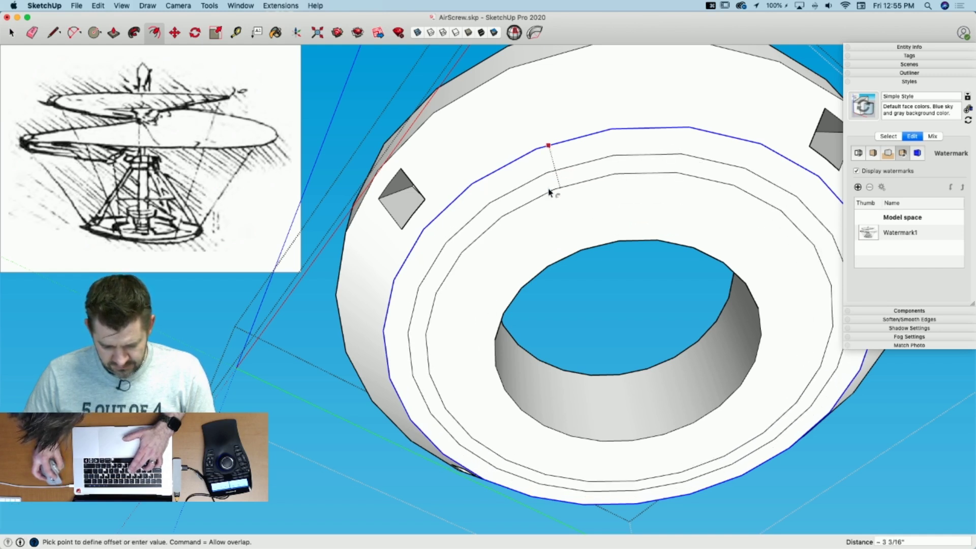
left_click(559, 185)
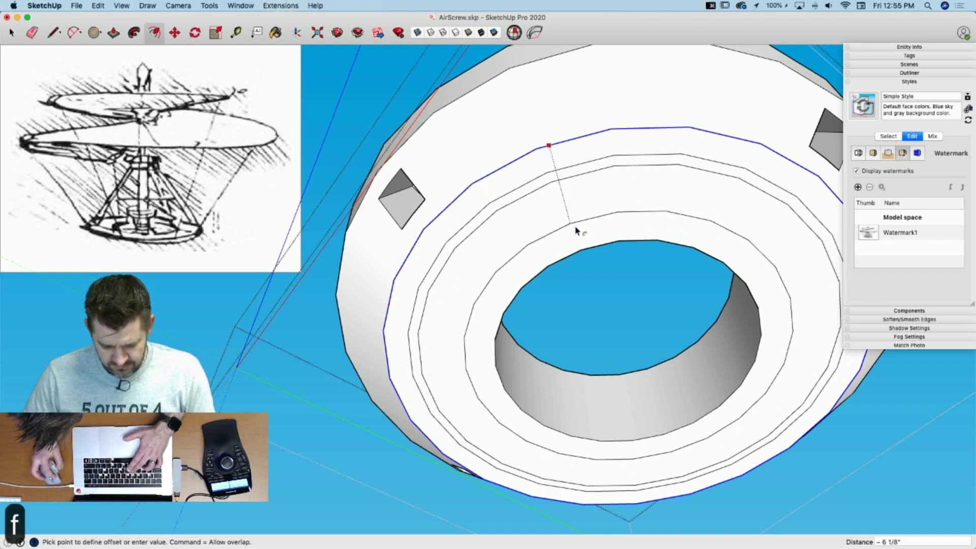
left_click(566, 204)
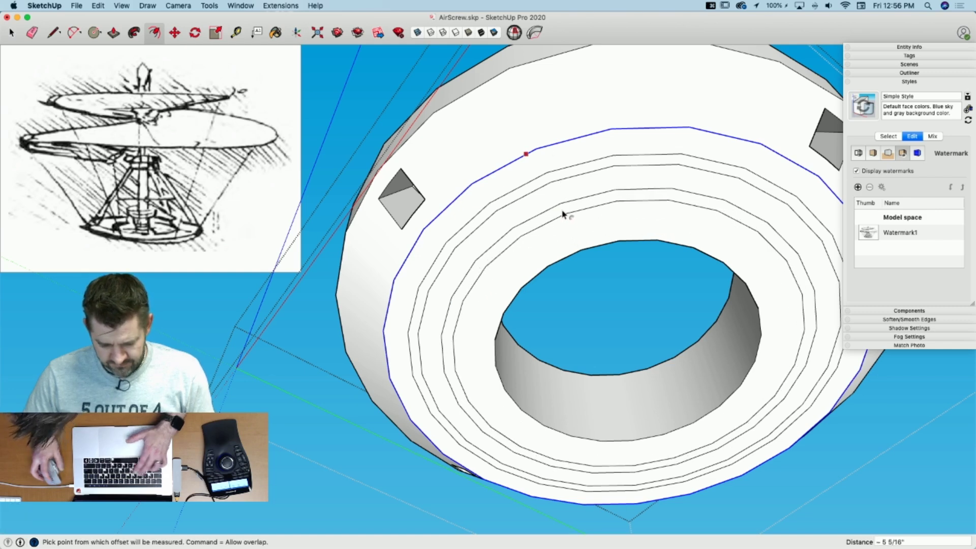
Step: Move the middle ring face up about 1 3/8" to cut a groove into the underside, and close the Bearing
key("space")
left_click(546, 204)
middle_click_drag(546, 203, 551, 446)
key("m")
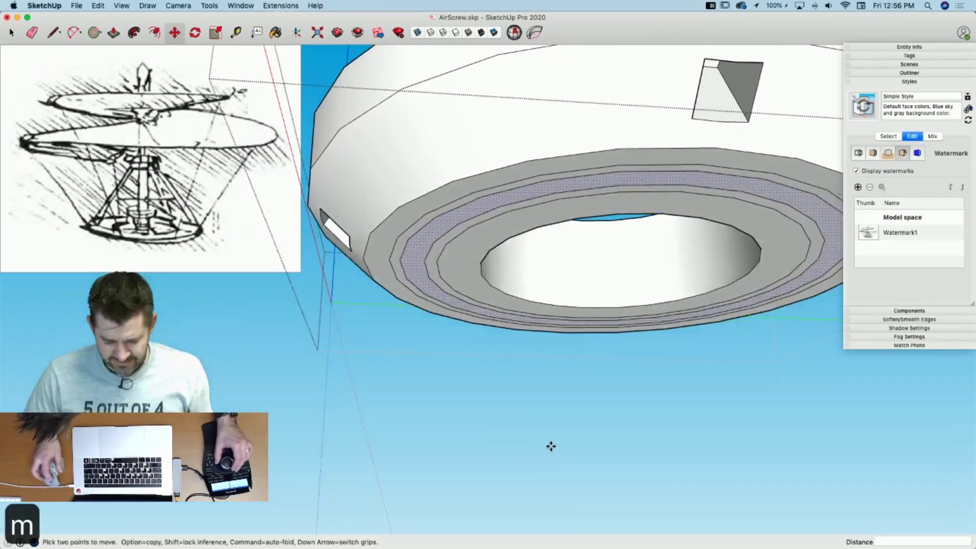
left_click(422, 386)
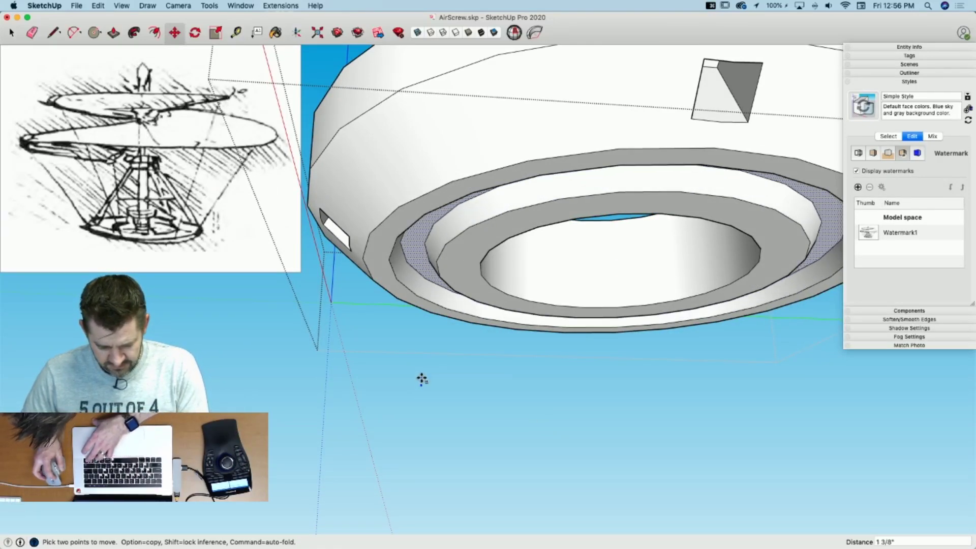
left_click(422, 380)
key("space")
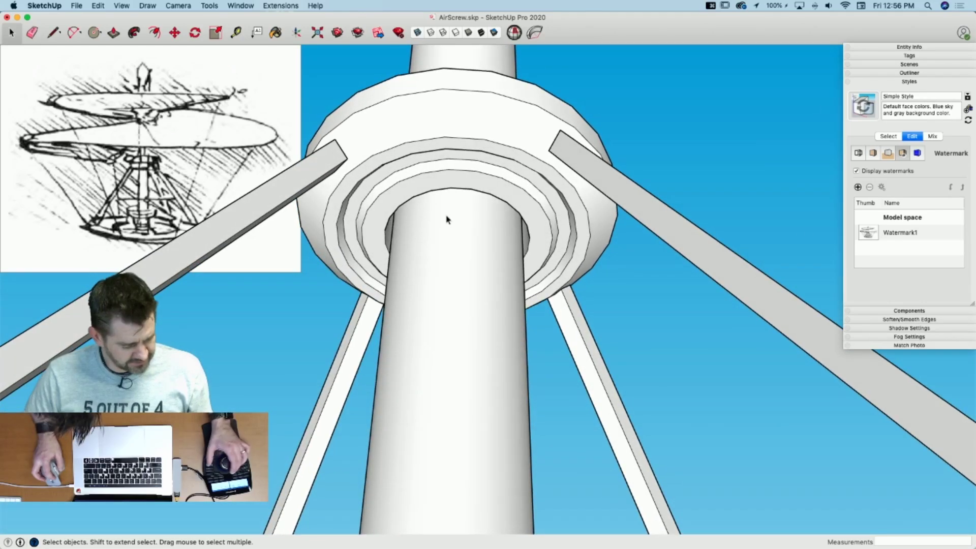
Step: Select all of the central mast's geometry and make it a group, trying to name it Shaft
left_click(447, 219)
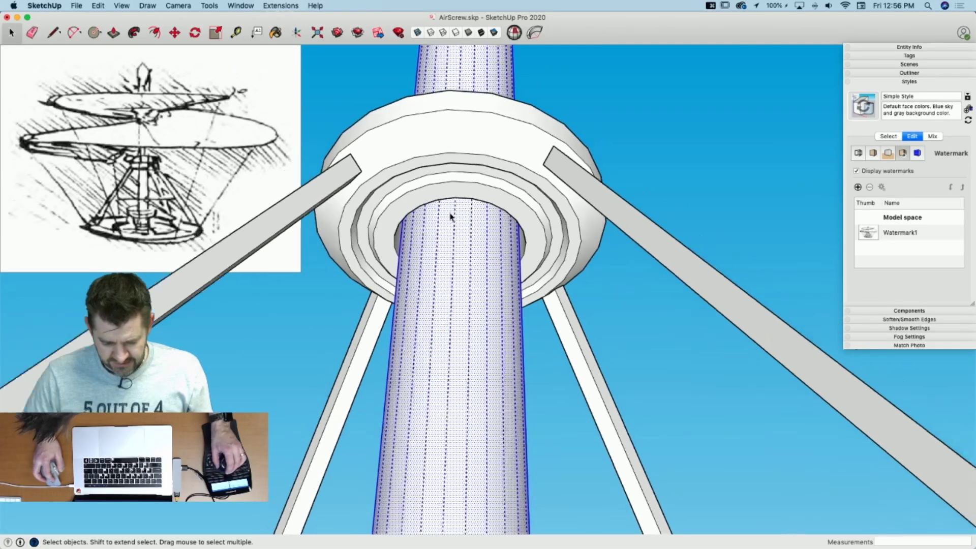
right_click(468, 275)
left_click(492, 350)
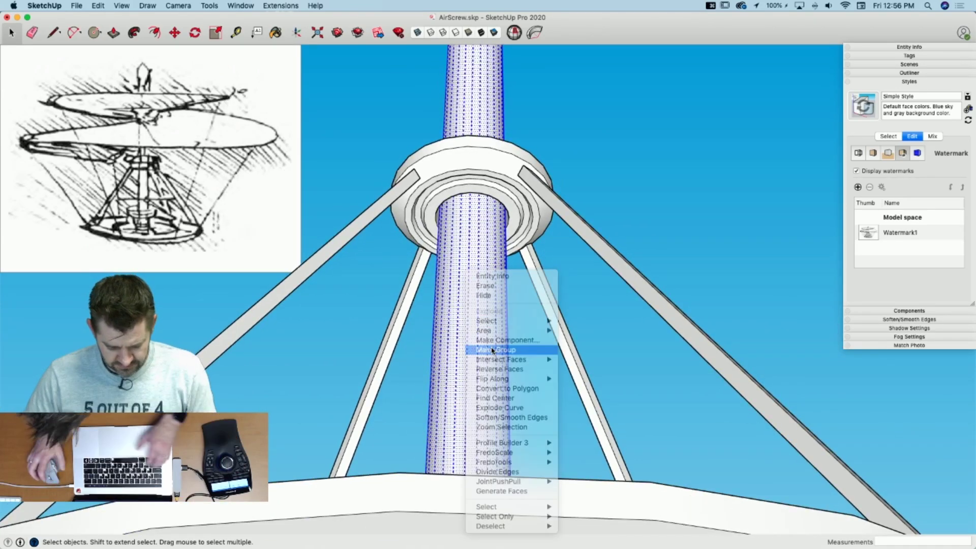
key("shift+s")
key("h")
key("a")
key("f")
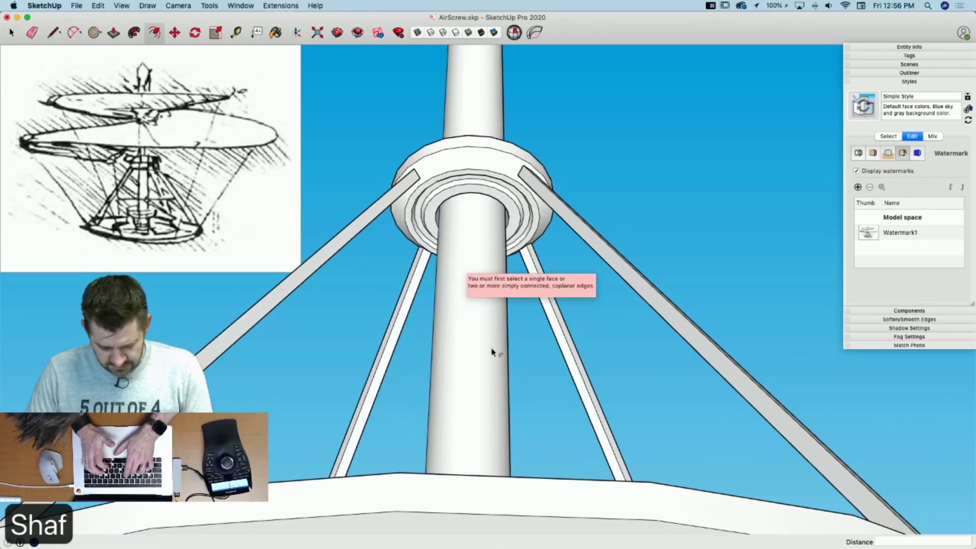
key("t")
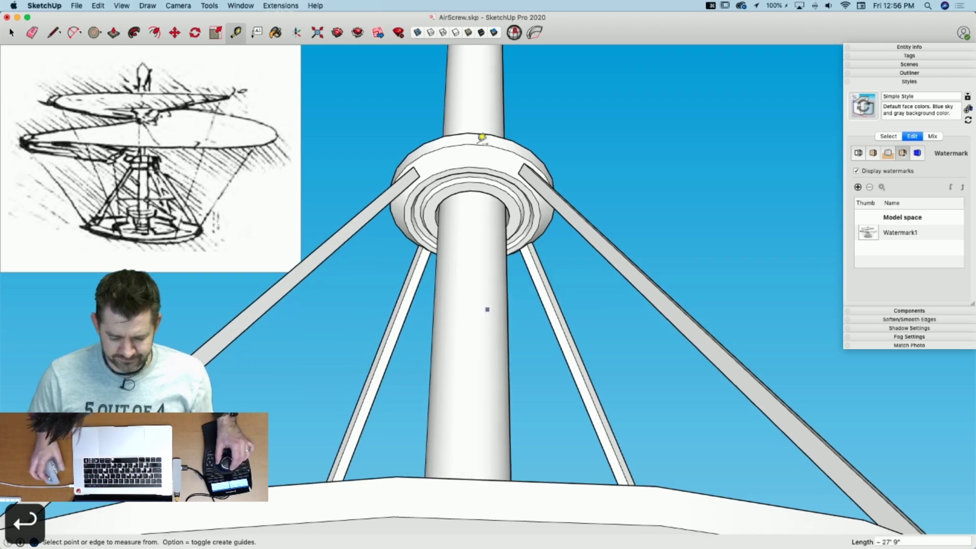
key("space")
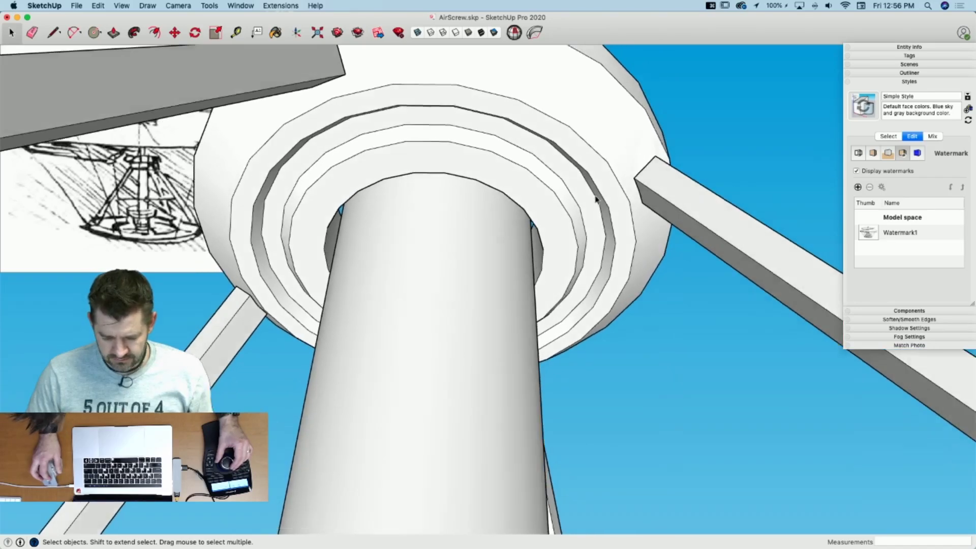
Step: Draw helper lines across the bearing's groove, straight down from its midpoint, and horizontally between the vertical line and the mast
key("l")
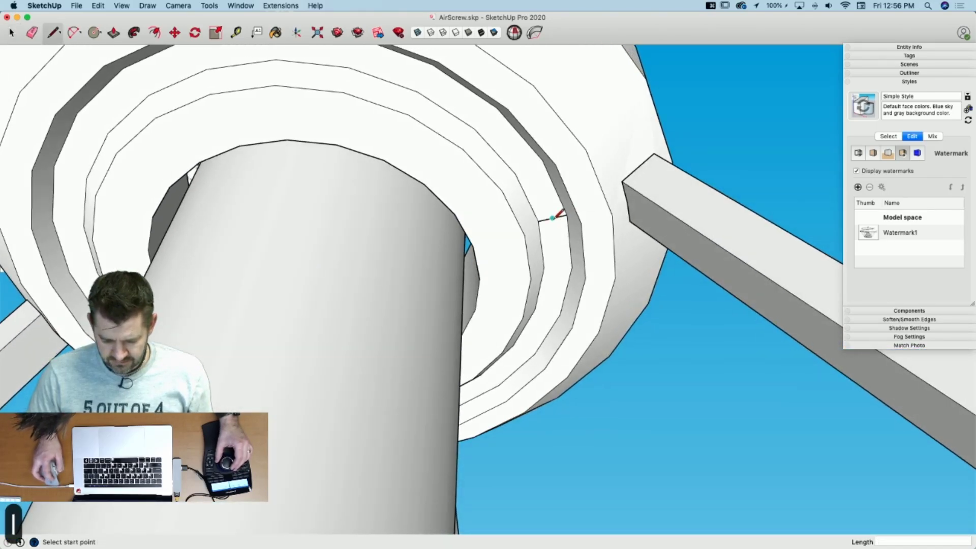
left_click(553, 217)
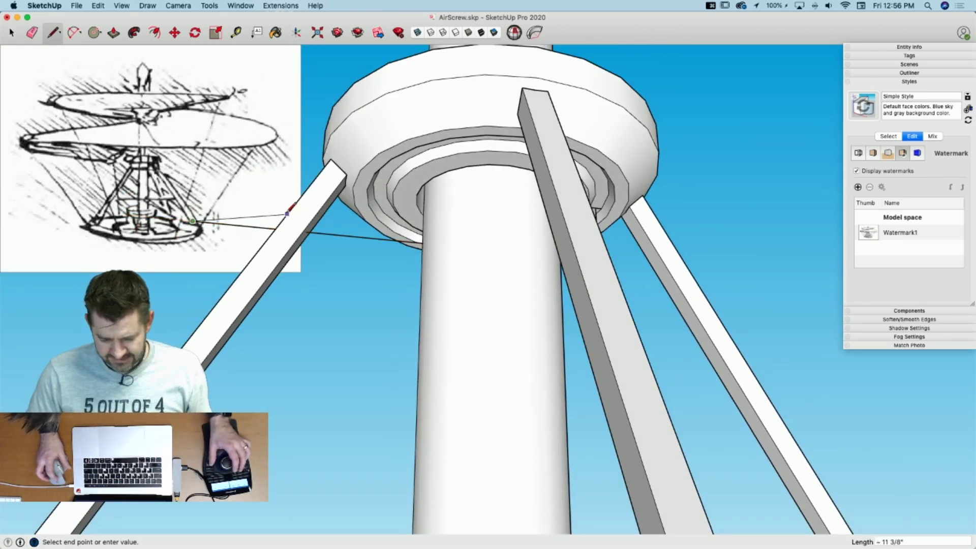
key("space")
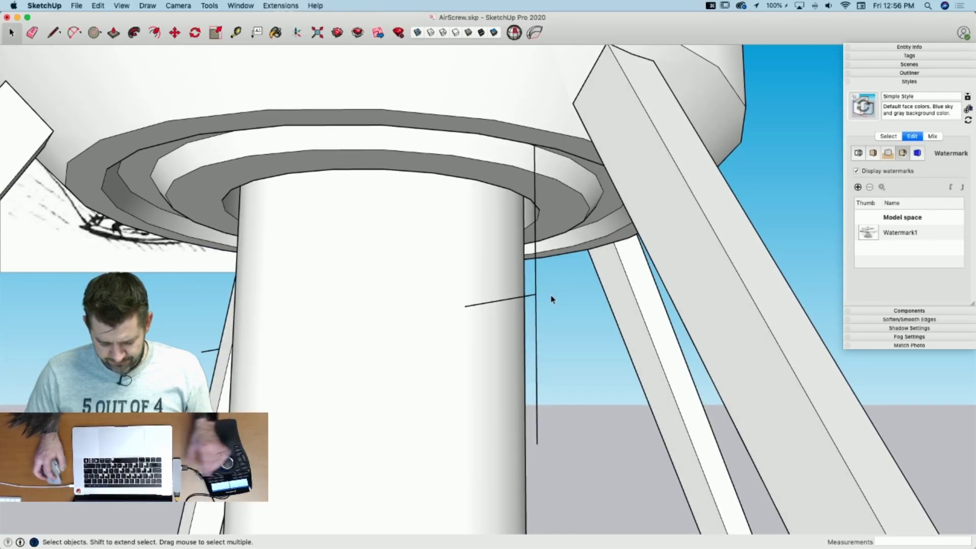
Step: Draw an upright circle of 4 5/8" radius centered where the helper lines meet, and erase the line segments crossing it
key("c")
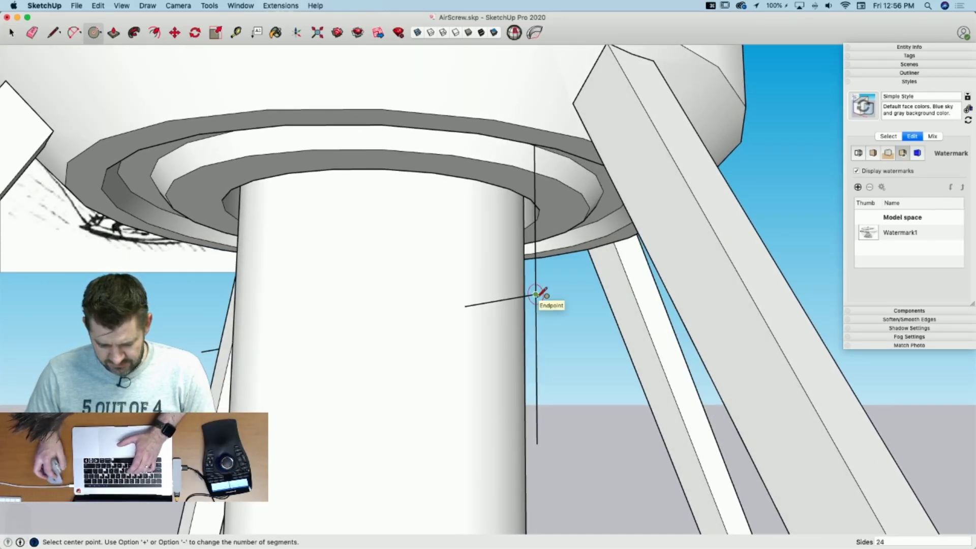
left_click(540, 386)
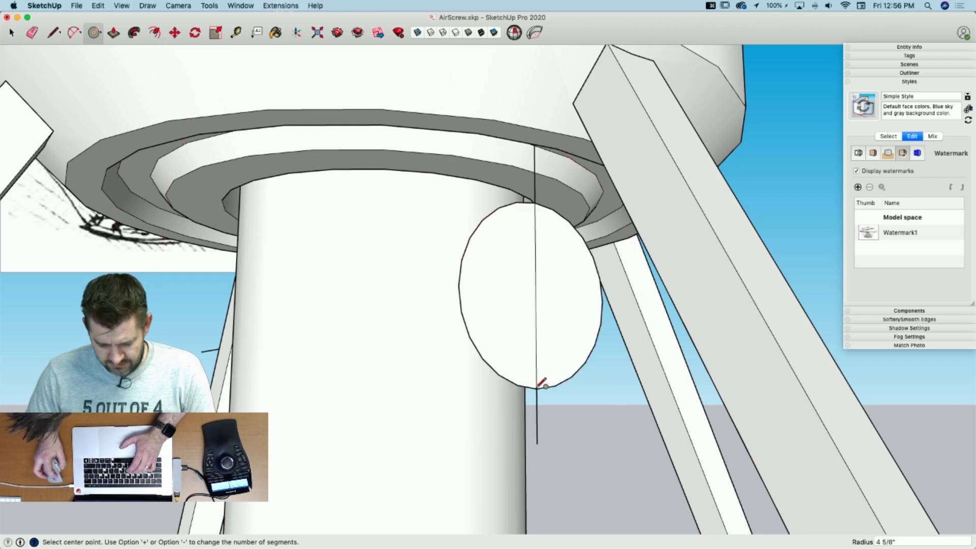
key("e")
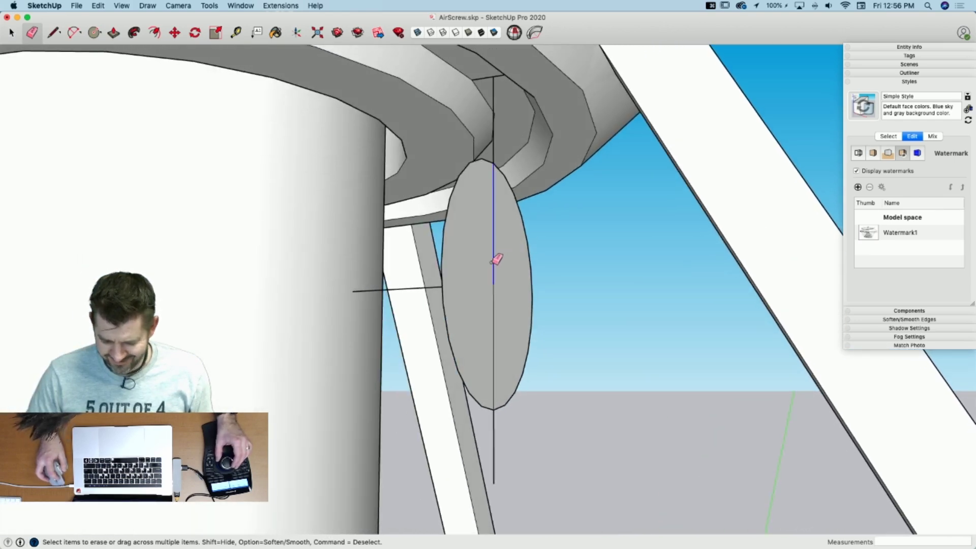
left_click_drag(493, 261, 500, 283)
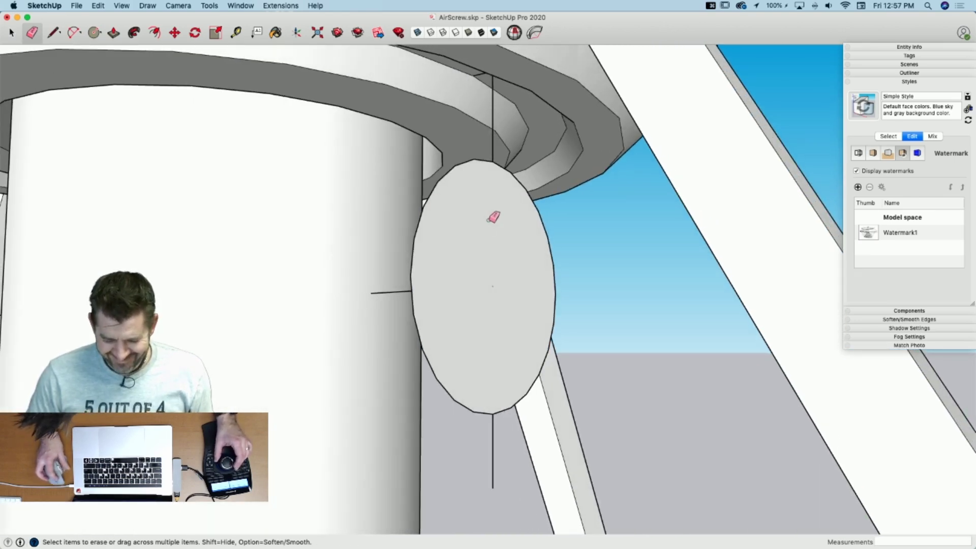
Step: Push/Pull the circle's faces about 11/16" to both sides to give the wheel its thickness
key("p")
left_click(488, 220)
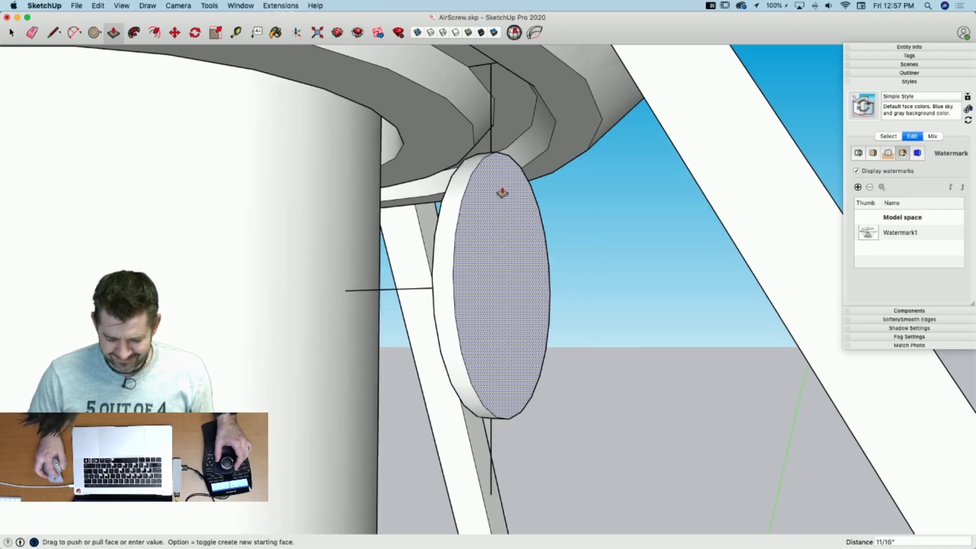
left_click(500, 192)
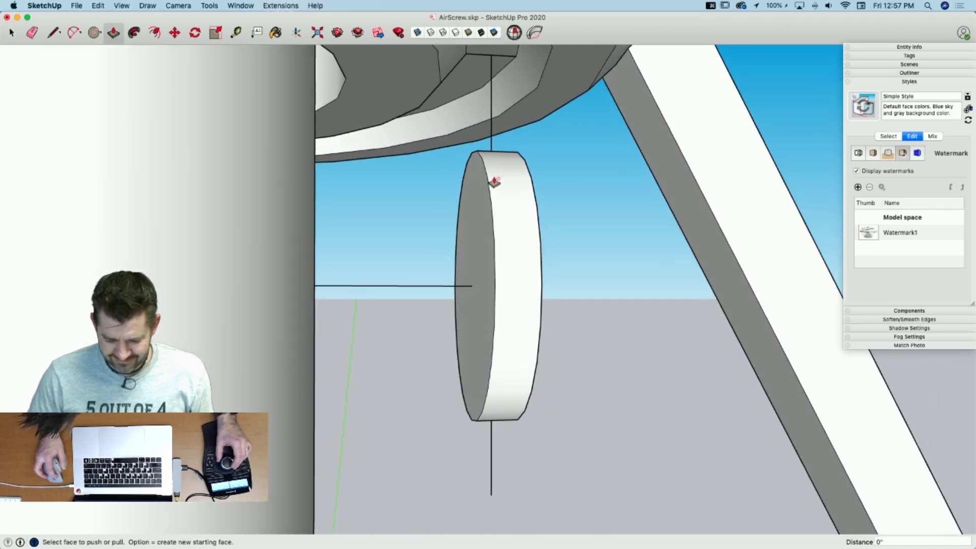
key("space")
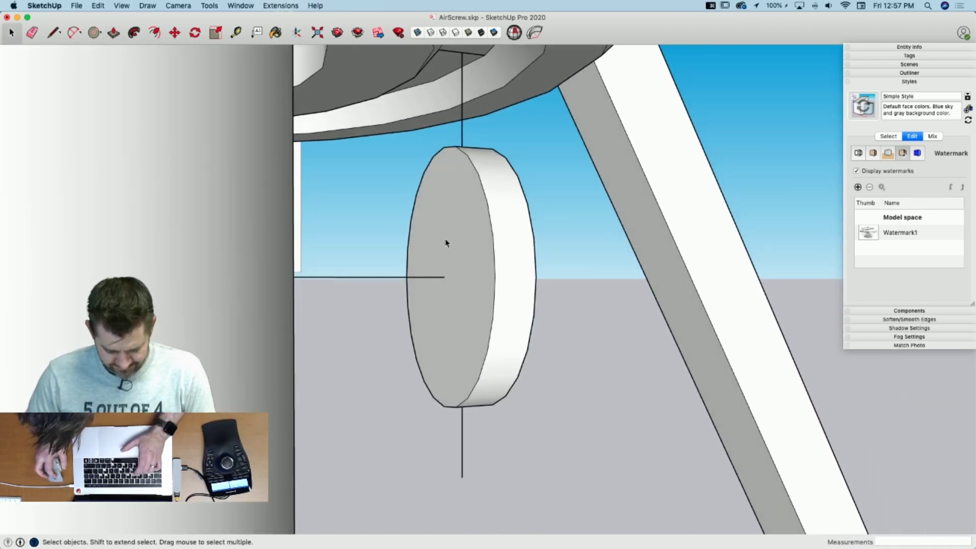
Step: Draw a small circle at the wheel's center and push it about 2 1/4" through the wheel to form an axle
key("c")
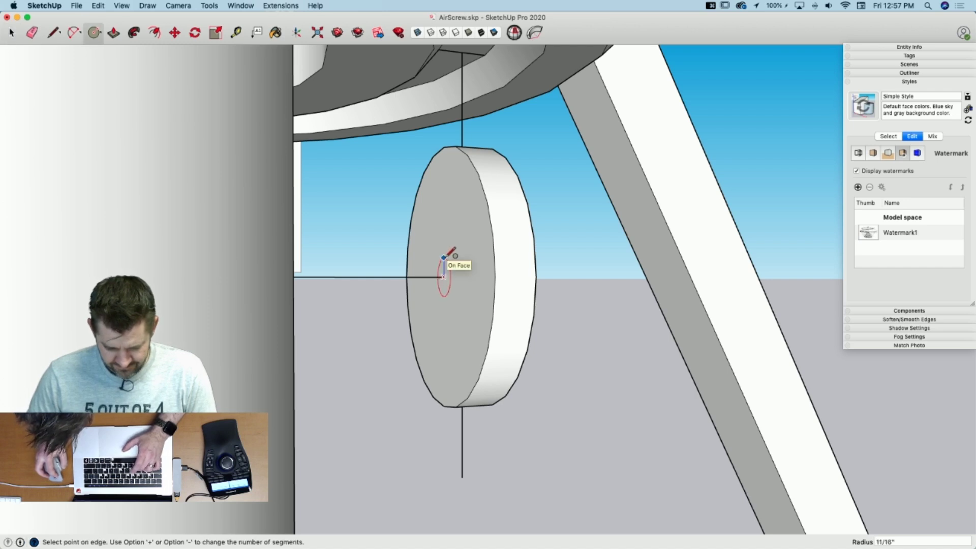
key("p")
left_click(444, 275)
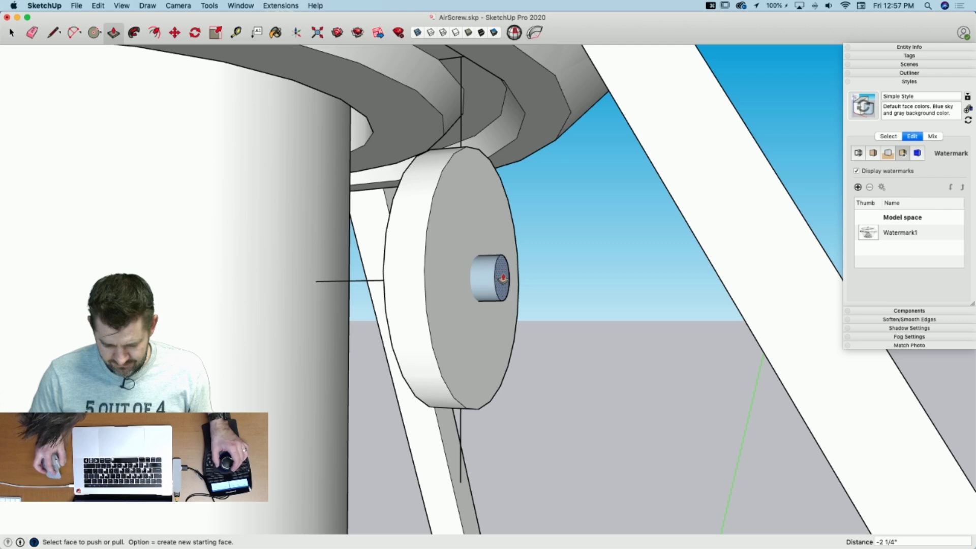
Step: Push/Pull the wheel's axle about 4' 3 1/2" through the mast so it extends past the opposite side
left_click(503, 279)
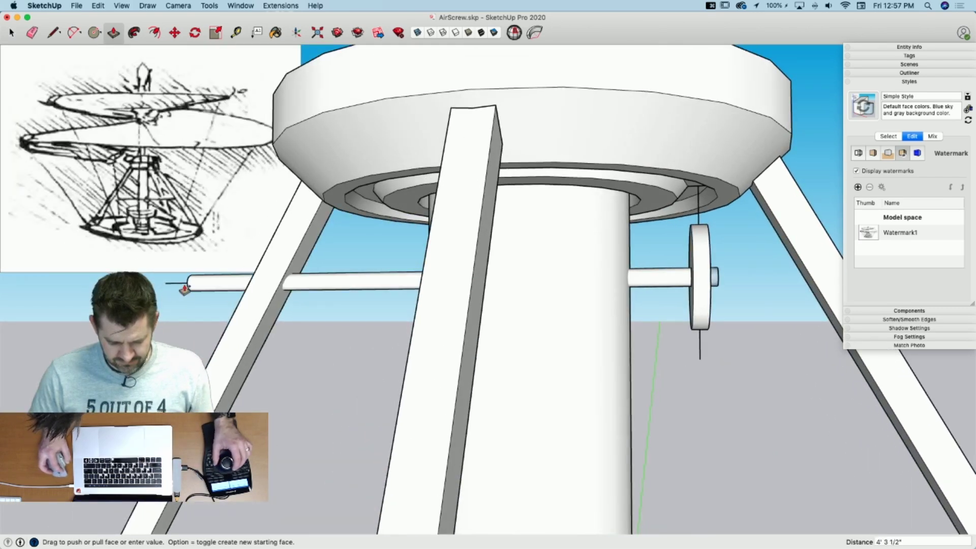
key("space")
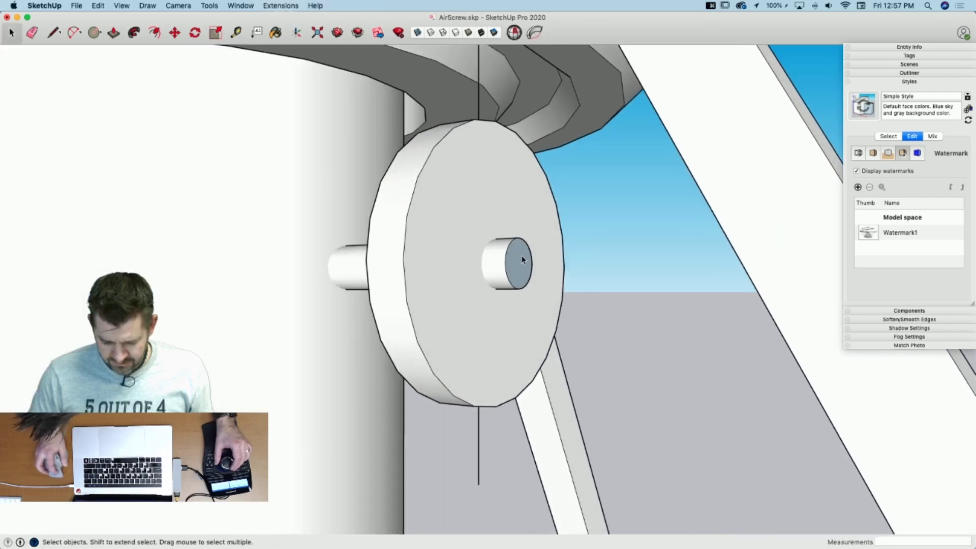
left_click(478, 240)
right_click(477, 236)
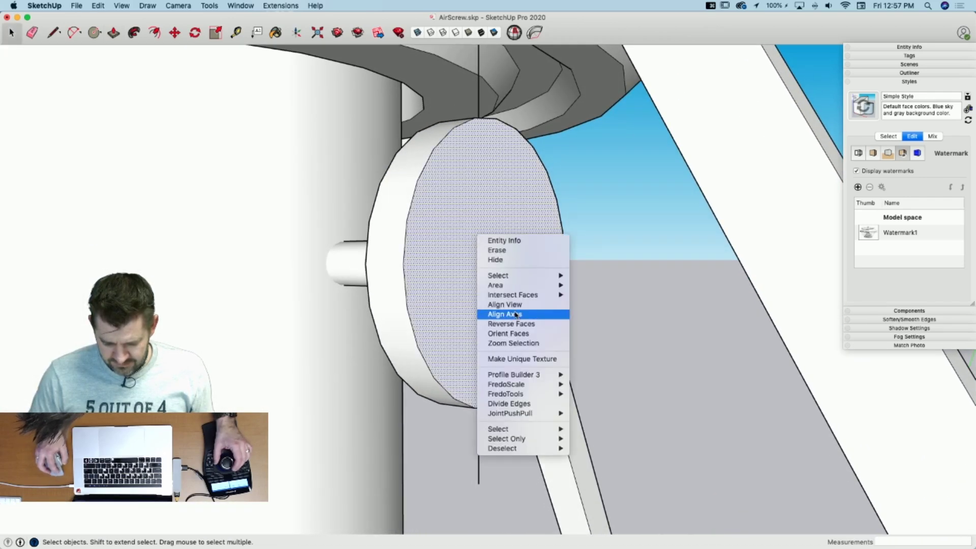
left_click(584, 270)
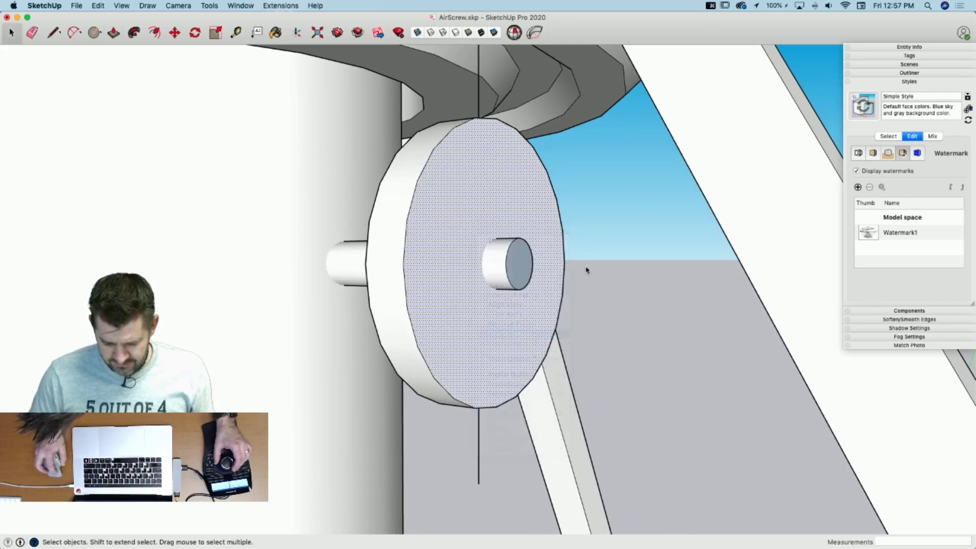
left_click(584, 270)
Step: Select the whole wheel with its axle and move it up into the bearing's groove, using X-ray view to check the fit
middle_click_drag(555, 240, 531, 155)
triple_click(421, 351)
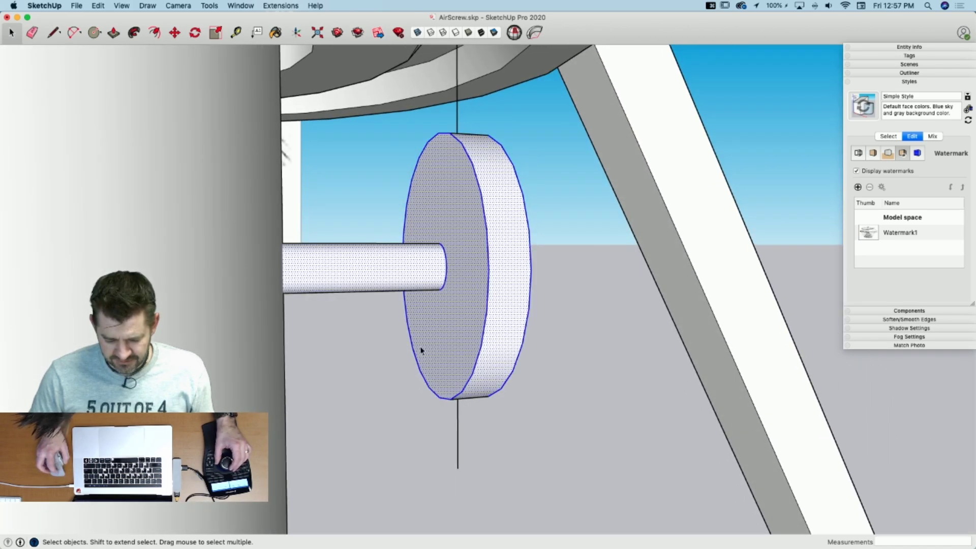
middle_click_drag(420, 351, 451, 129)
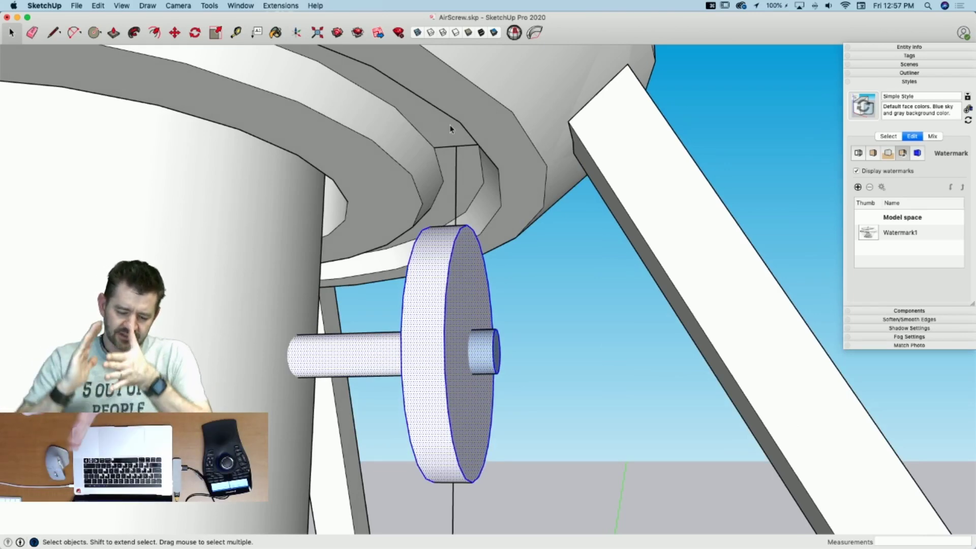
scroll(482, 221, "up", 10)
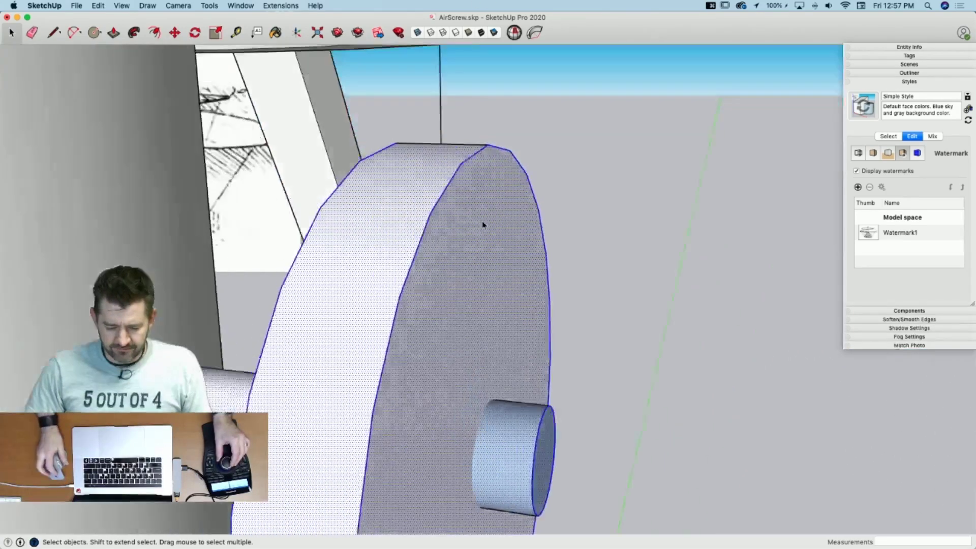
key("m")
middle_click_drag(461, 151, 534, 159)
left_click(533, 159)
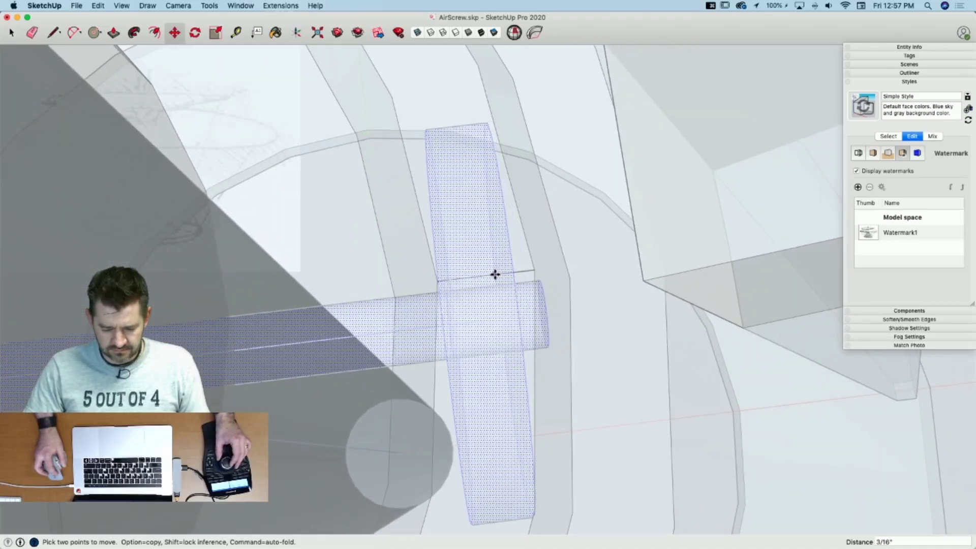
key("space")
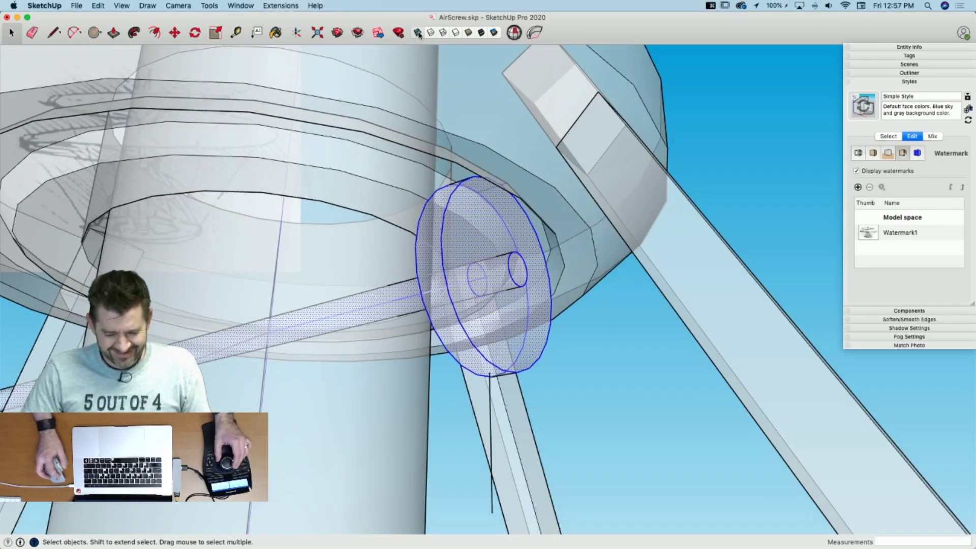
left_click(418, 32)
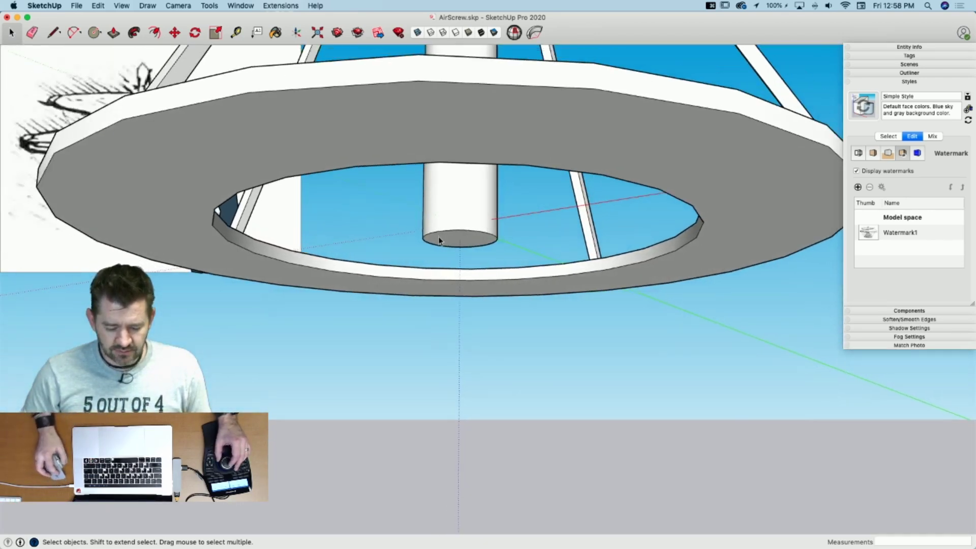
Step: Try to Push/Pull the end of the axle protruding from the wheel's outer face
left_click(450, 232)
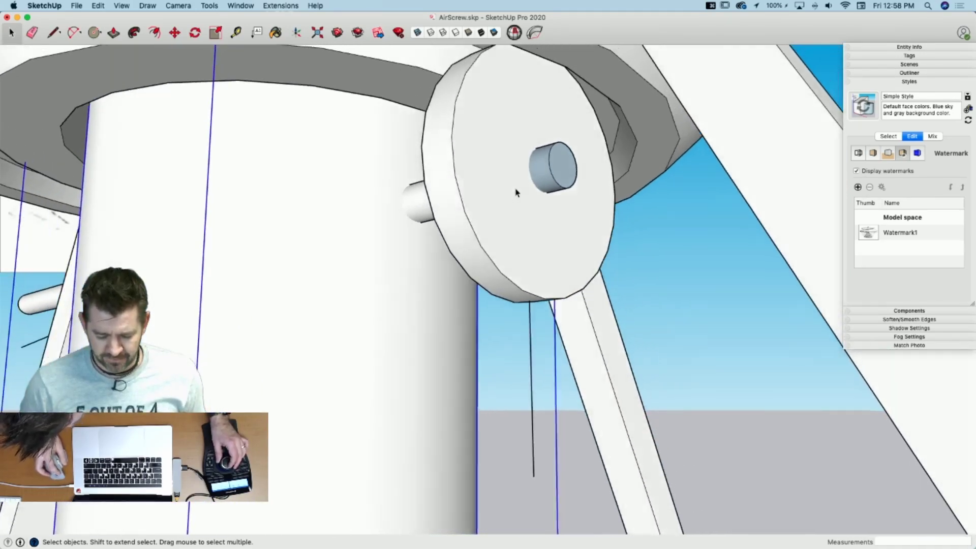
left_click(513, 192)
key("p")
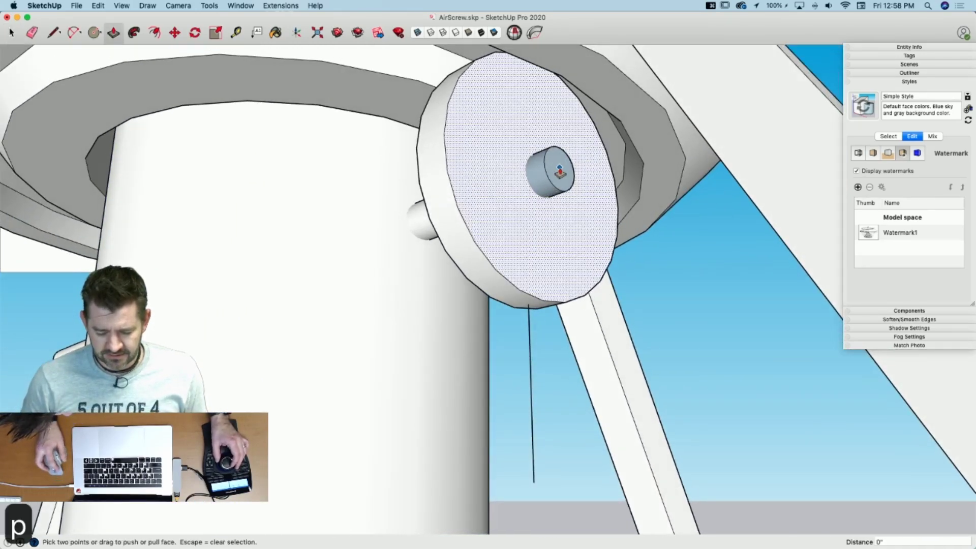
key("Escape")
mouse_move(557, 175)
left_mouse_down()
mouse_move(509, 189)
mouse_move(540, 184)
left_mouse_up()
left_click(562, 174)
key("space")
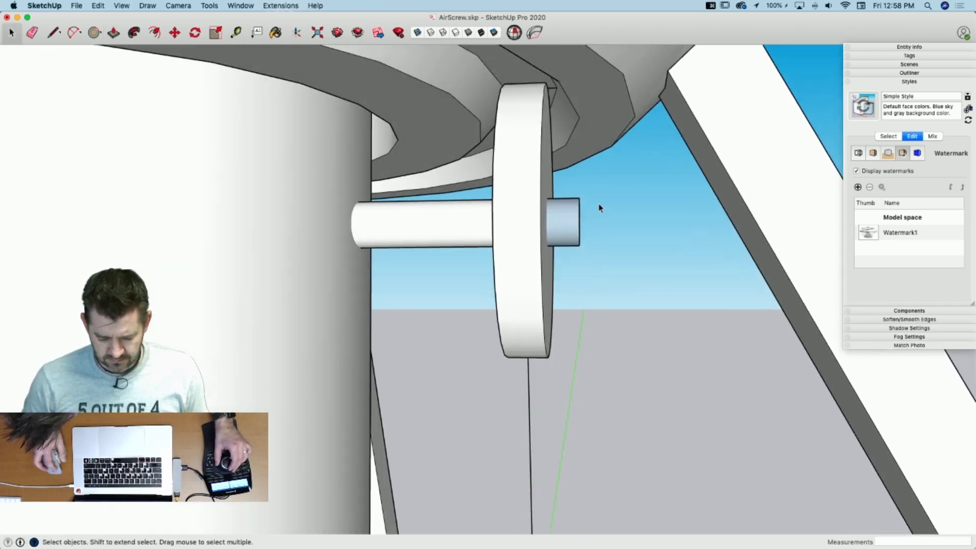
Step: Try to erase the axle's outer end edge, check the wheel's interior in X-ray view, and undo the erasure
key("e")
left_click(583, 219)
key("space")
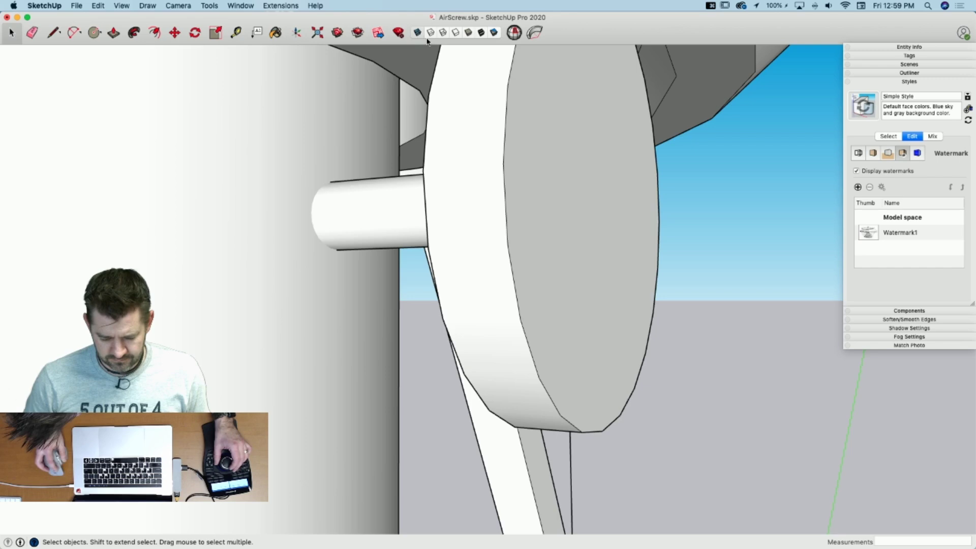
left_click(417, 33)
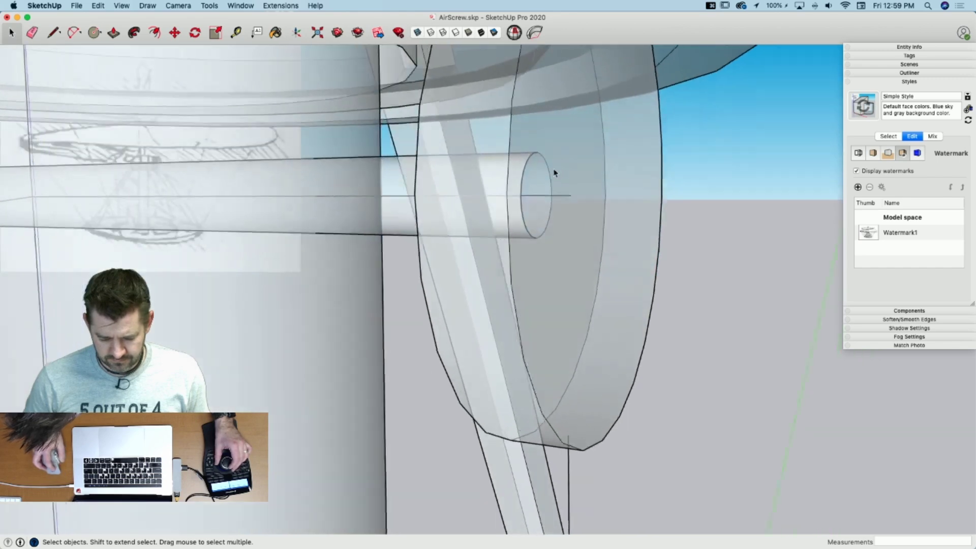
key("super+z")
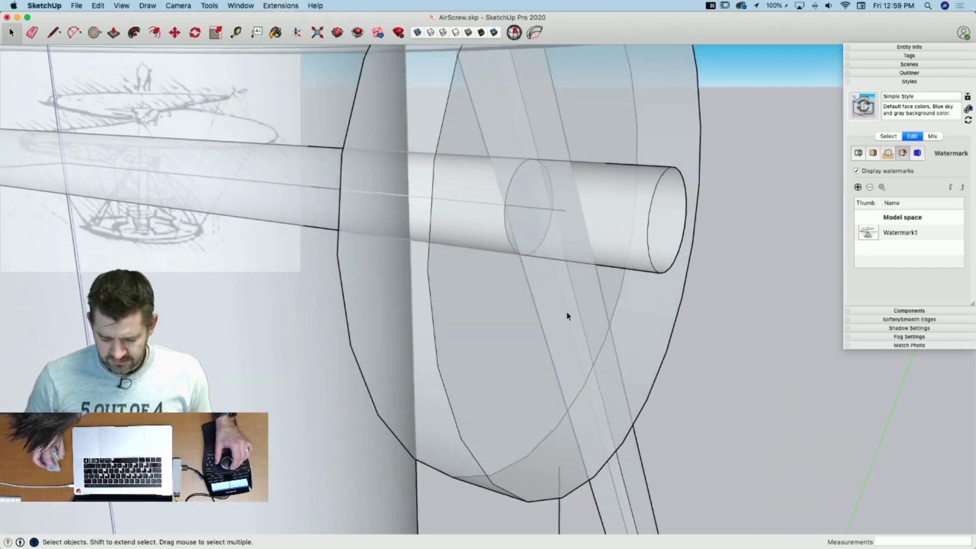
Step: Select the wheel's outer face and the axle's surface, turn off X-ray view, and intersect the selected faces
left_click(600, 281)
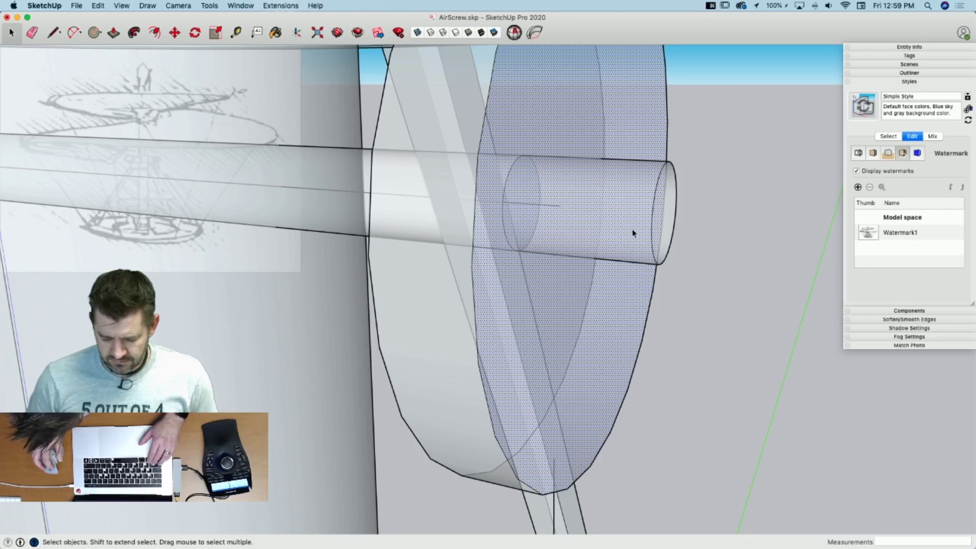
middle_click_drag(634, 231, 627, 211)
left_click(612, 165, "shift")
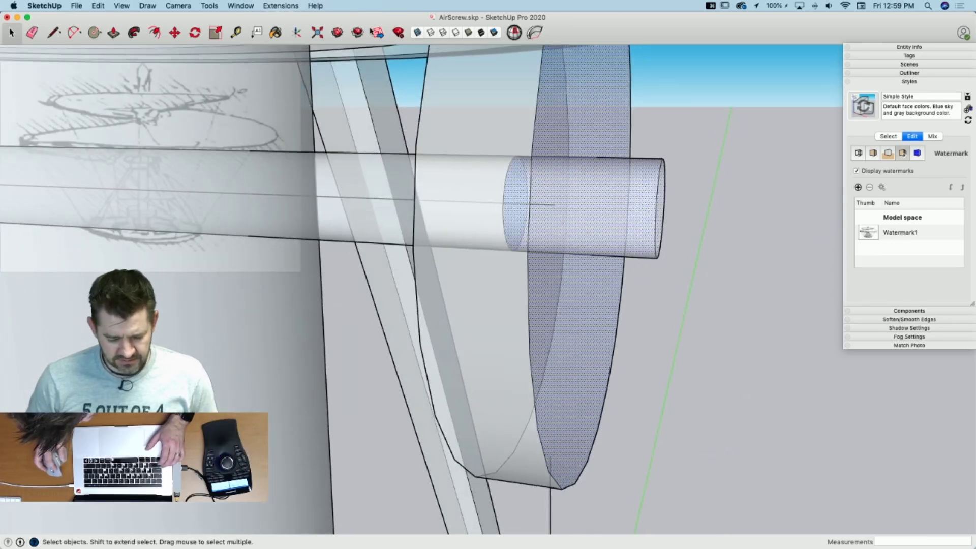
left_click(417, 33)
right_click(617, 234)
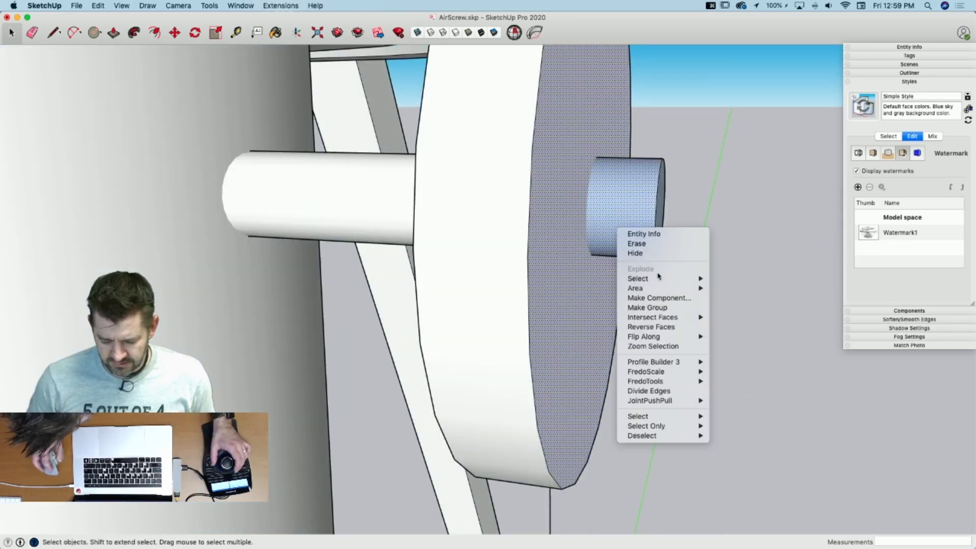
mouse_move(695, 318)
left_click(732, 328)
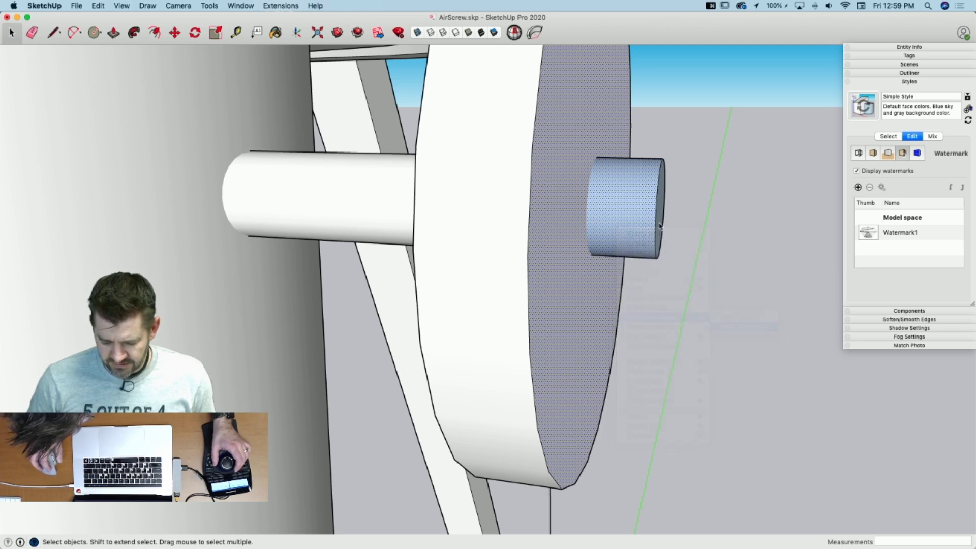
Step: Delete the axle stub outside the wheel and the circular face left on the wheel's outer side
key("Delete")
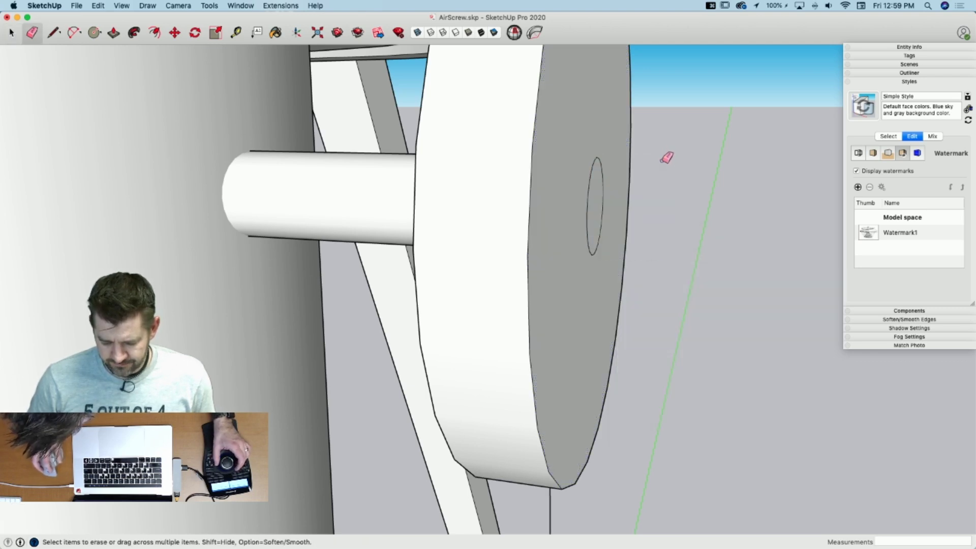
key("Delete")
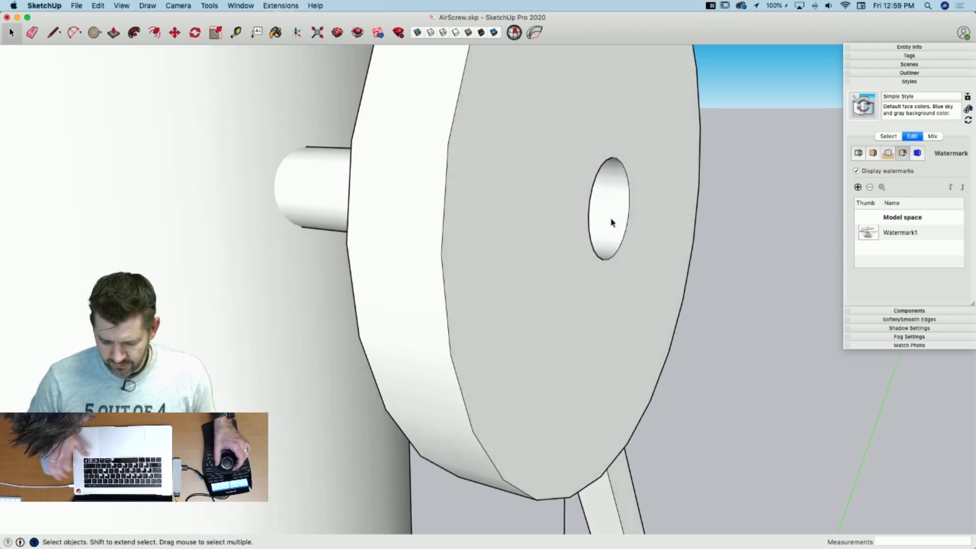
Step: Draw a line starting on the rim of the wheel's axle hole
key("l")
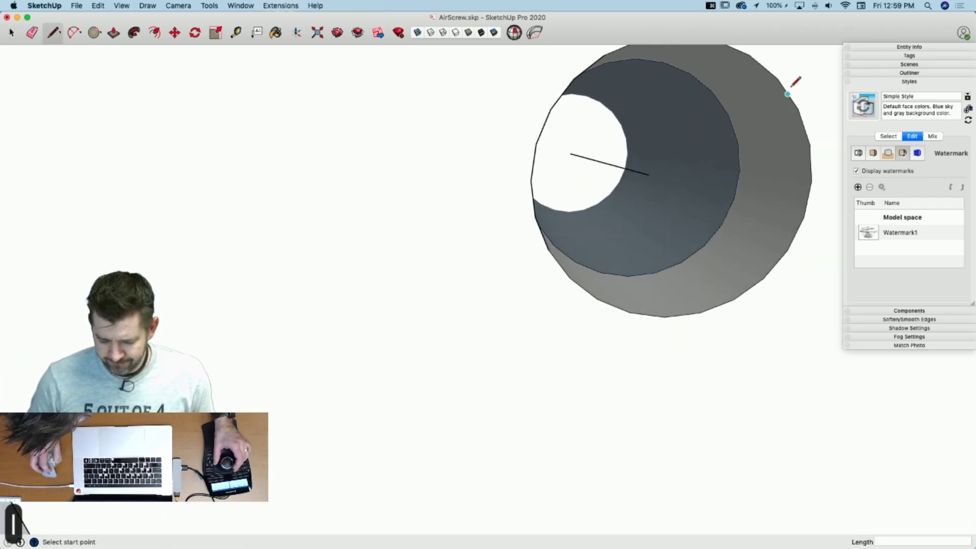
Step: Close the axle's open end with a face by retracing an edge, and make the wheel a component named "Upper Wheel"
left_click(740, 170)
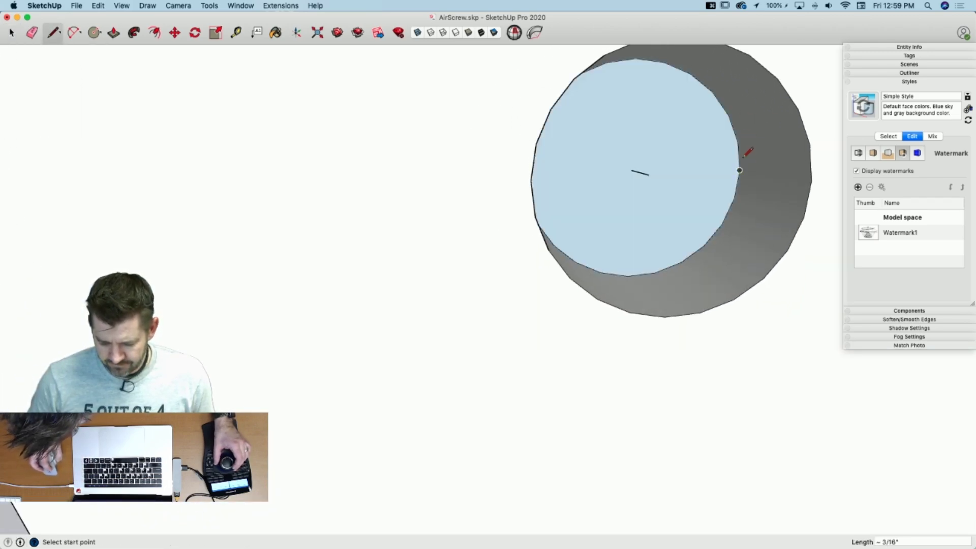
key("space")
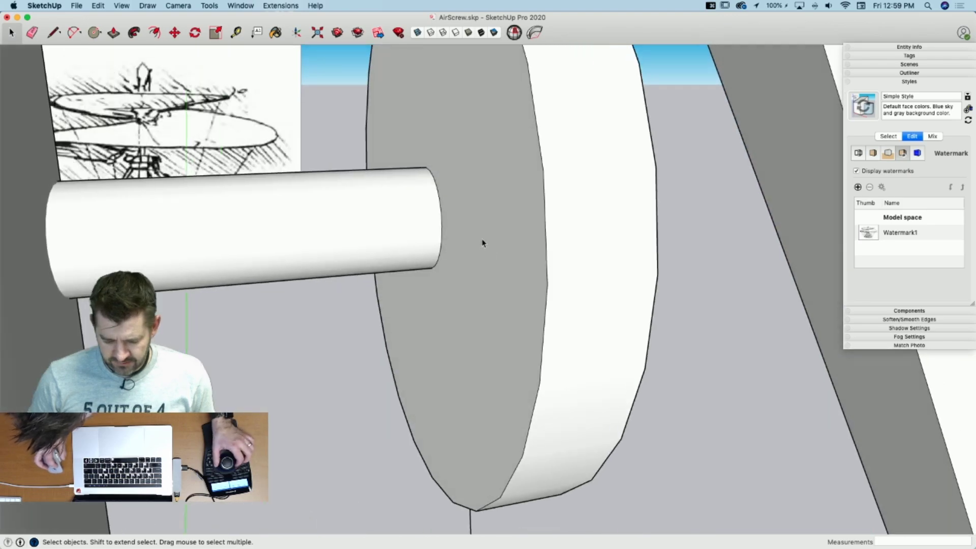
left_click(483, 243)
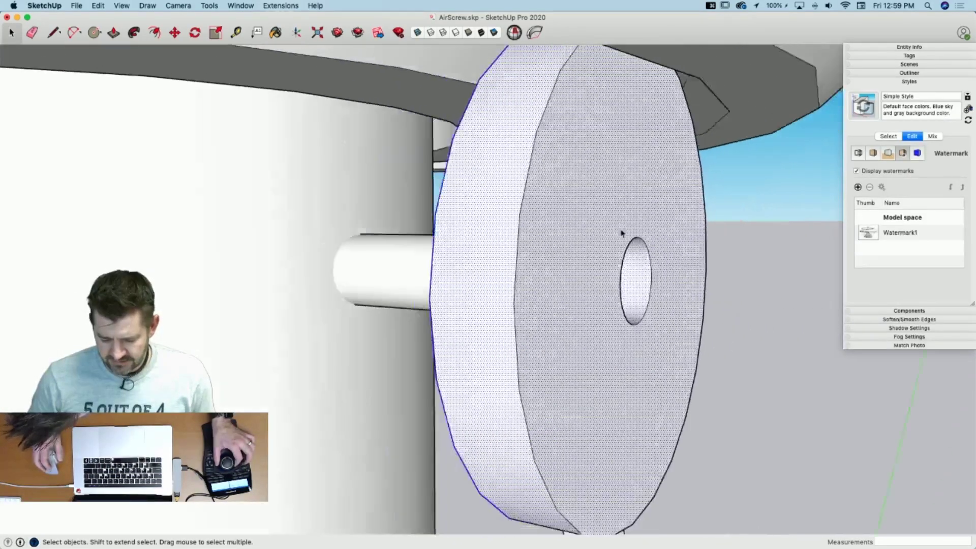
right_click(583, 226)
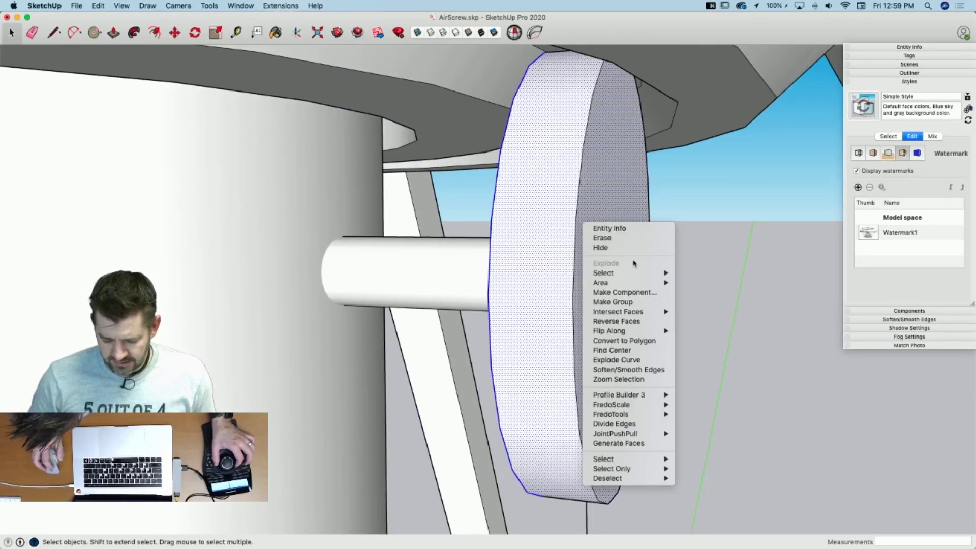
left_click(640, 291)
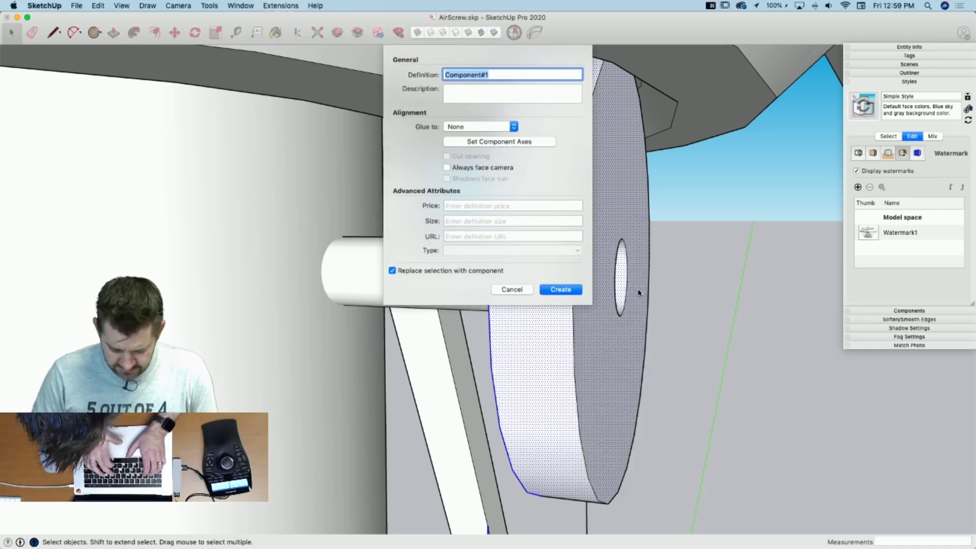
type("Upper Whe")
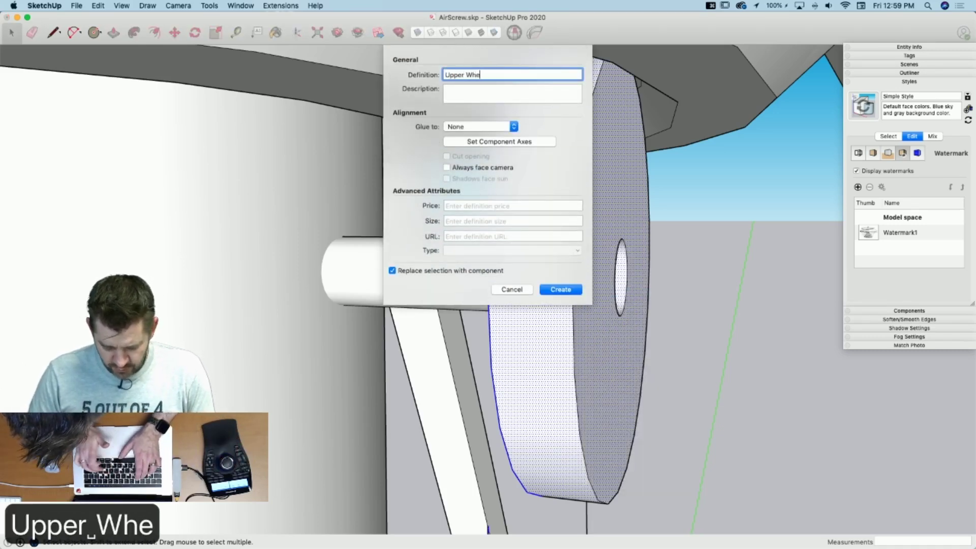
type("el")
key("Return")
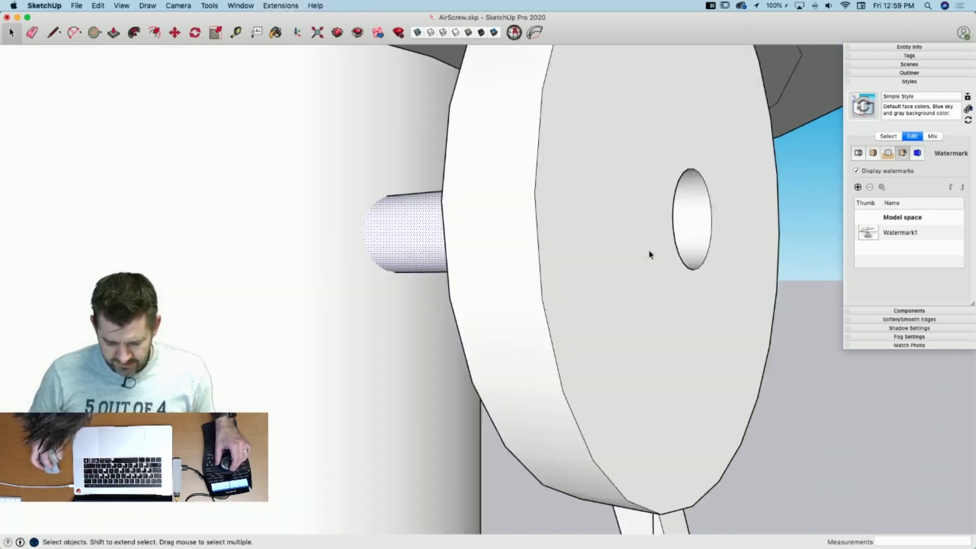
Step: Push/Pull the axle's end face so it sticks out about 2 1/8" beyond the wheel, and reverse that end face
key("p")
left_click(584, 223)
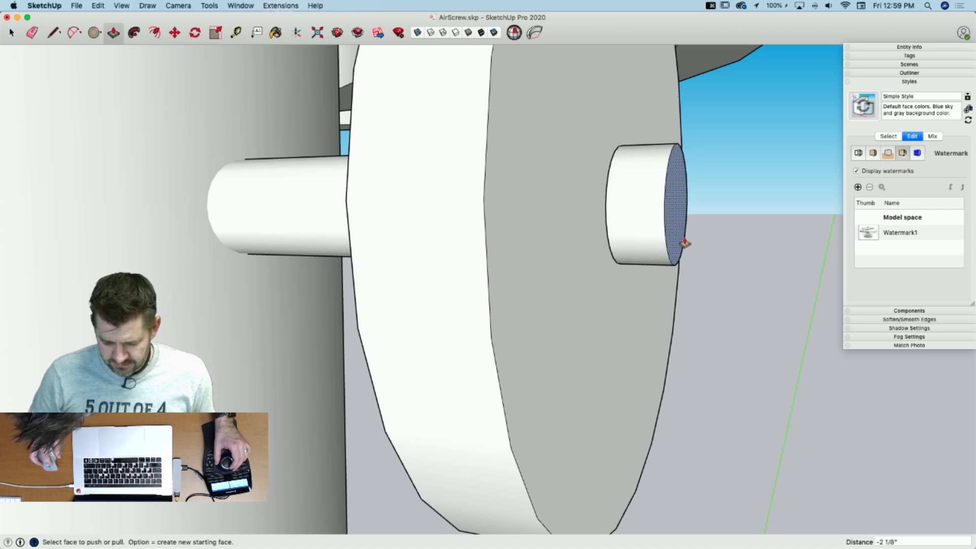
key("space")
right_click(717, 229)
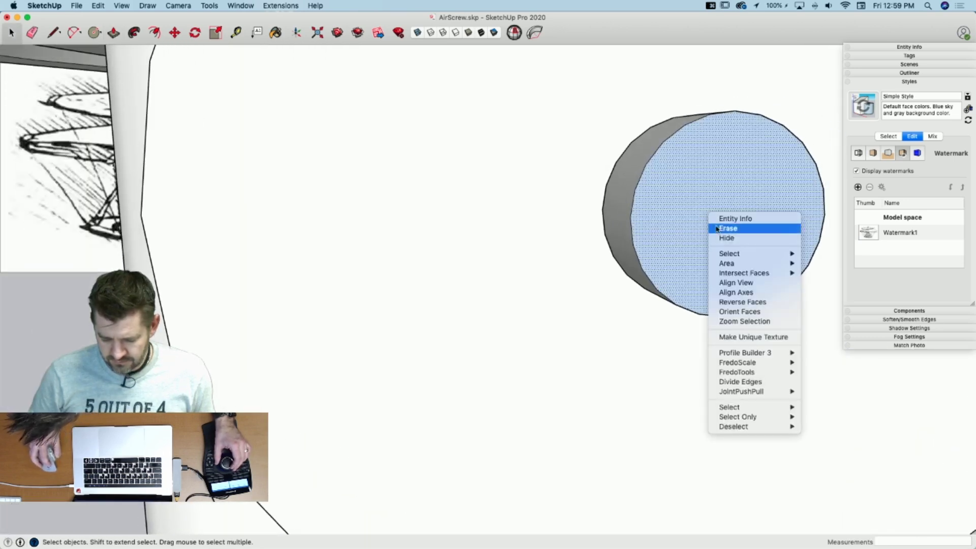
left_click(742, 301)
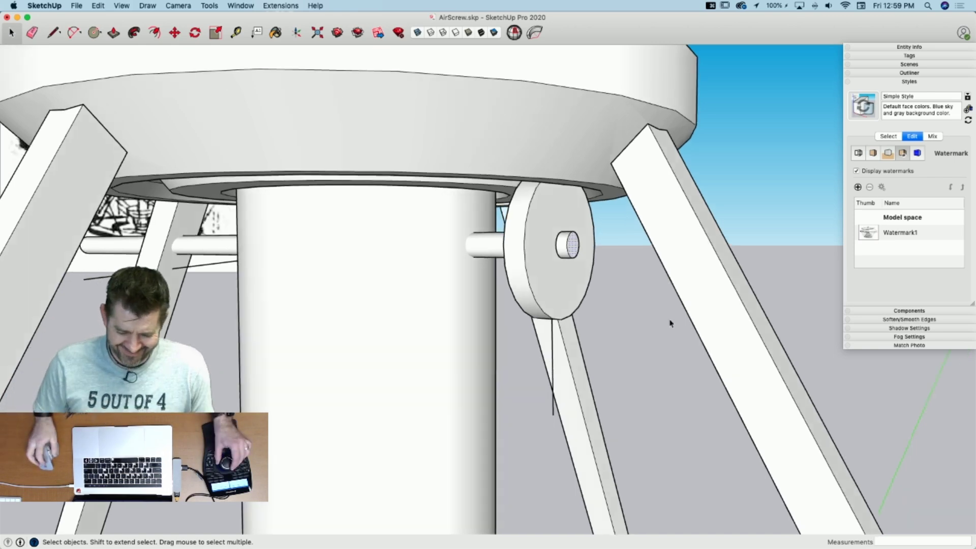
Step: Erase the stray lines left below the wheel and around the axle
key("e")
left_click(578, 294)
key("space")
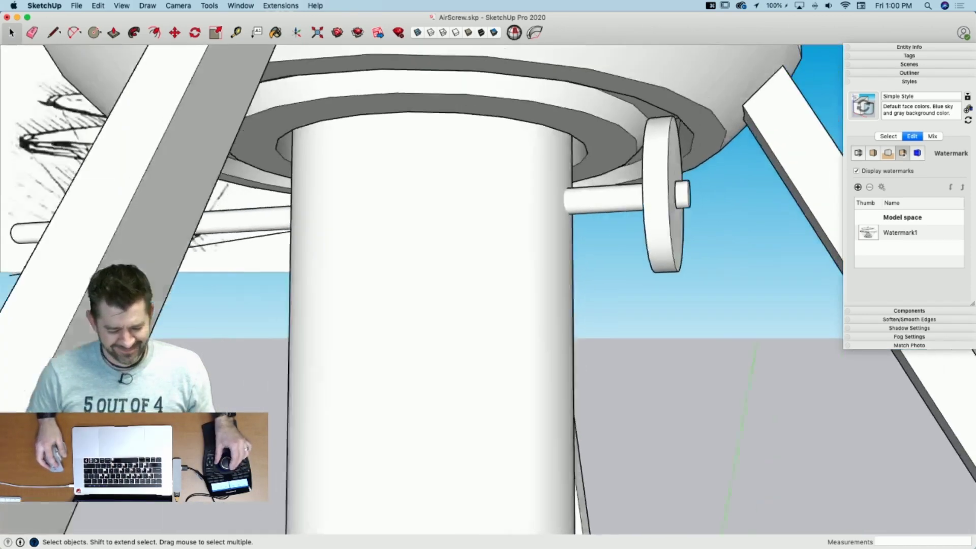
key("e")
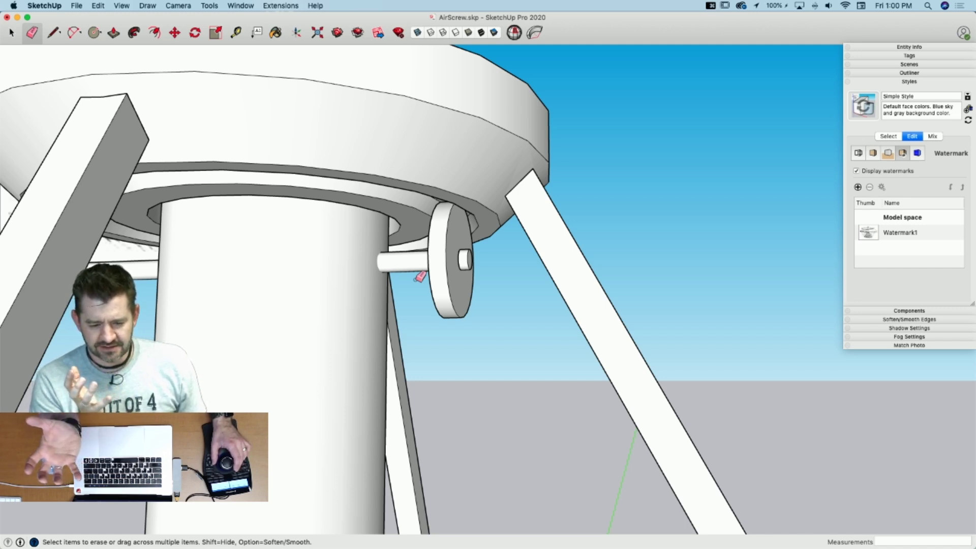
mouse_move(421, 276)
middle_mouse_down()
mouse_move(412, 233)
mouse_move(486, 131)
mouse_move(429, 98)
mouse_move(464, 186)
mouse_move(526, 170)
mouse_move(461, 171)
middle_mouse_up()
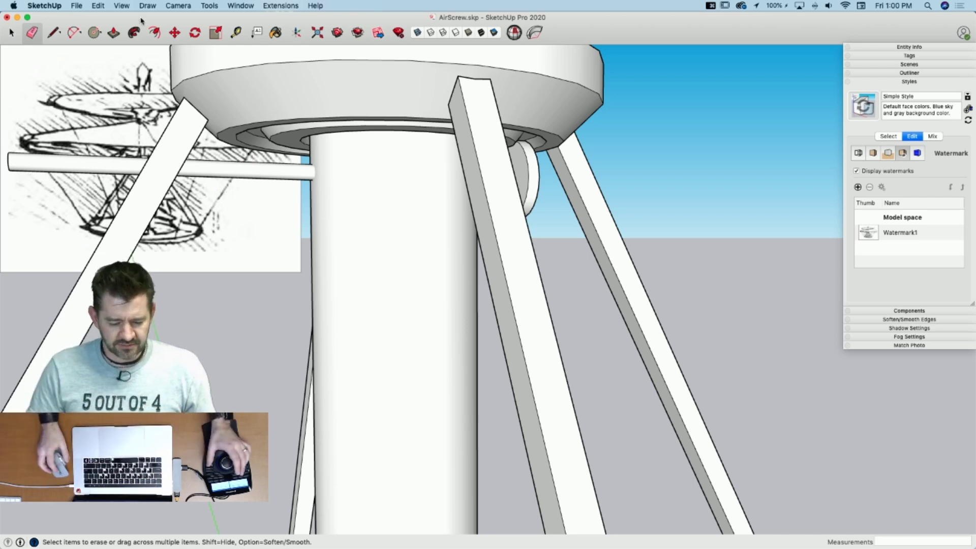
mouse_move(258, 197)
middle_mouse_down()
mouse_move(425, 222)
mouse_move(514, 194)
mouse_move(308, 178)
mouse_move(287, 165)
middle_mouse_up()
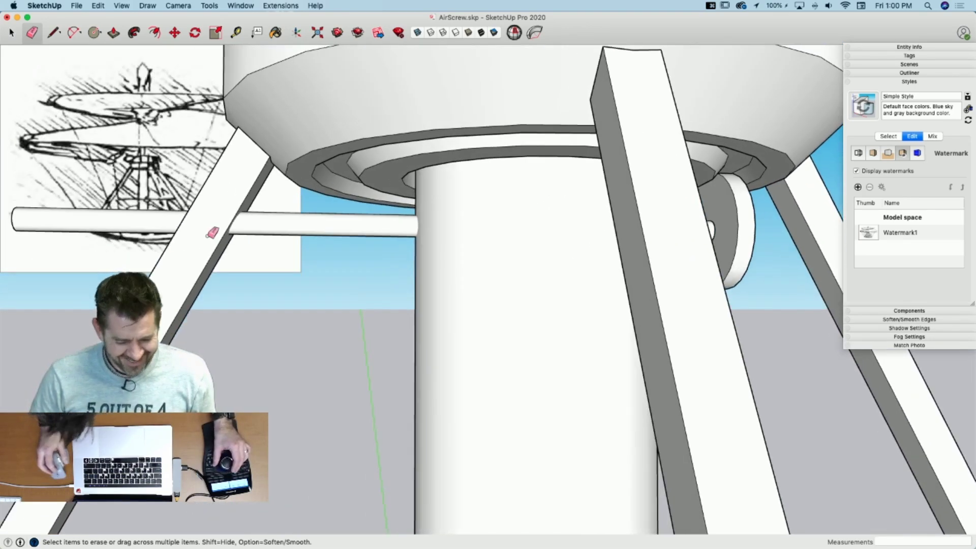
Step: Push the axle's long end back about 2' 3 5/8" to just outside the central shaft, and make the axle a component named "Upper Axle"
key("p")
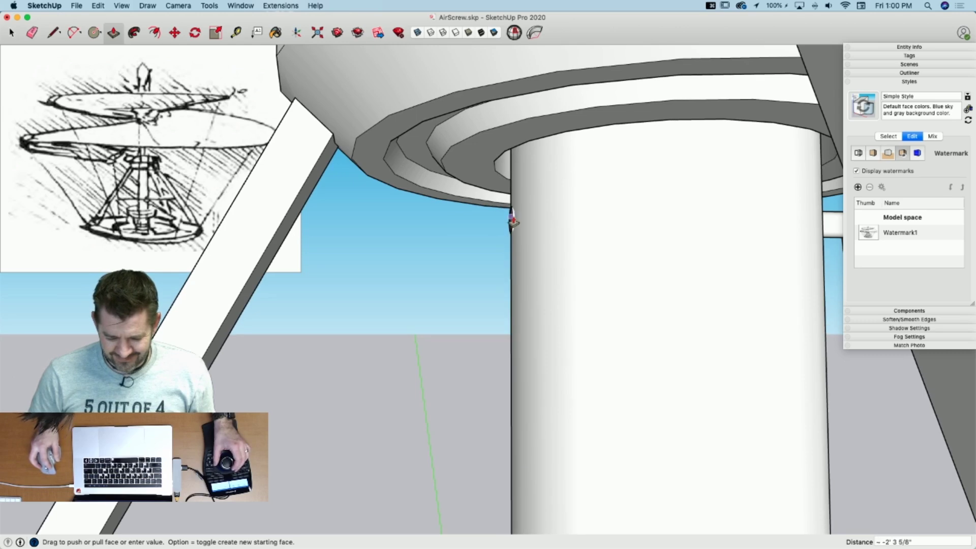
key("space")
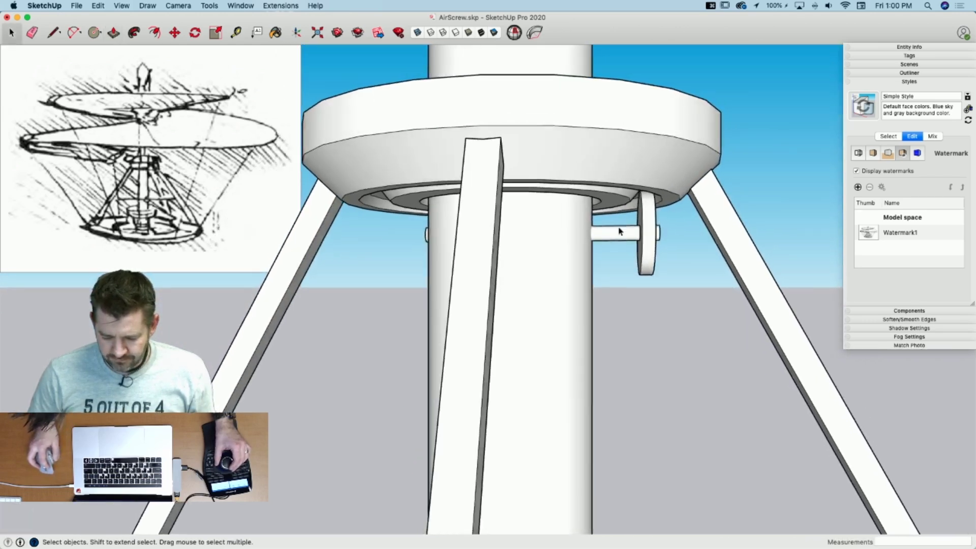
left_click(621, 235)
right_click(620, 236)
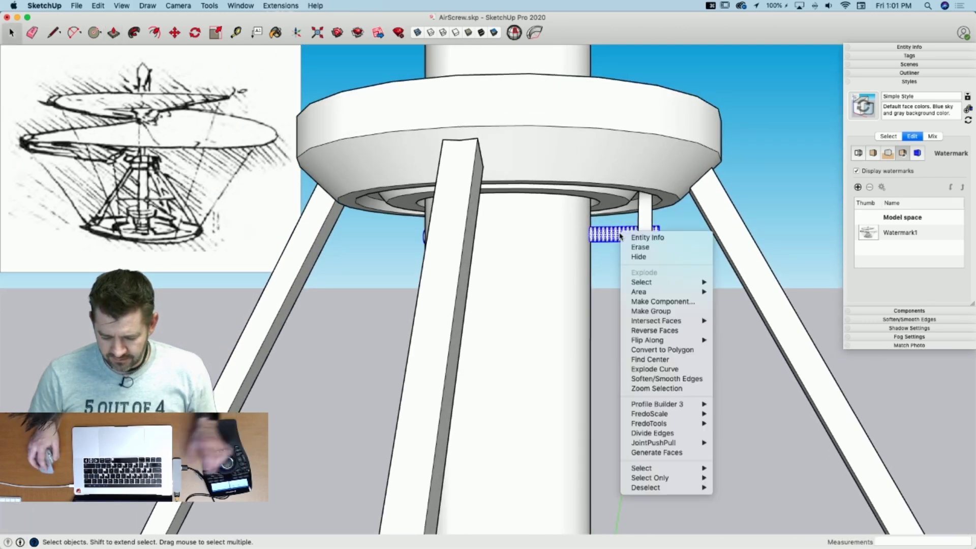
left_click(643, 303)
type("Upper ")
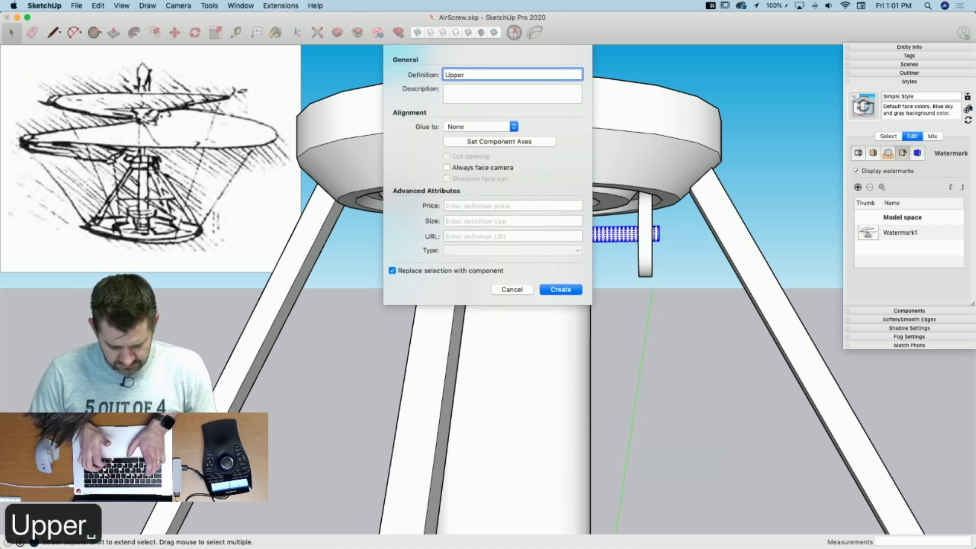
type("Az")
key("BackSpace")
type("xle")
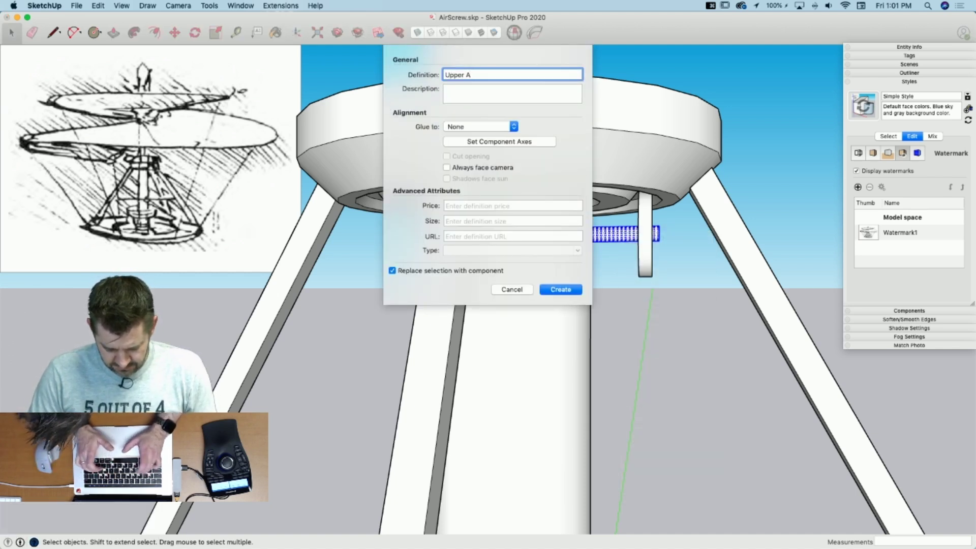
key("Return")
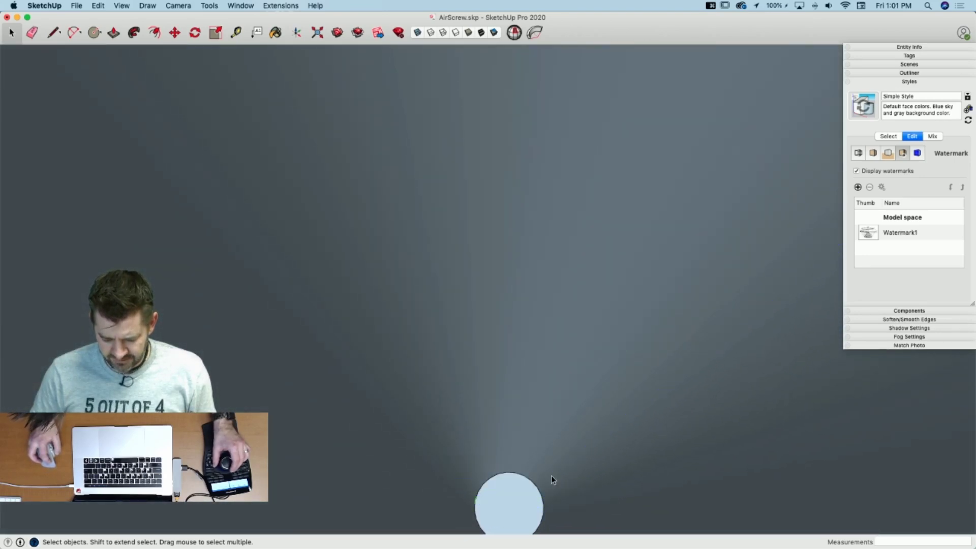
Step: Undo the last two changes and erase the stray line inside the axle component
key("super+z")
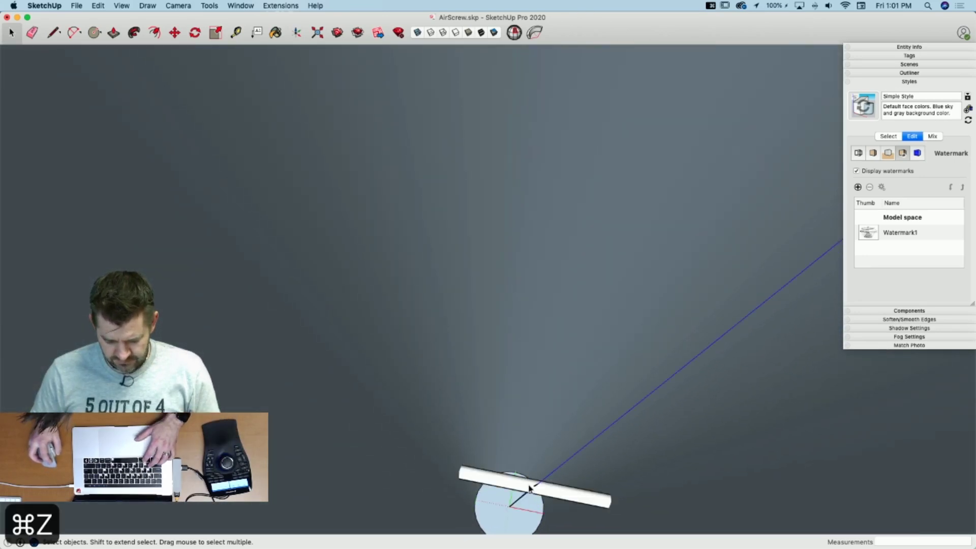
key("super+z")
key("e")
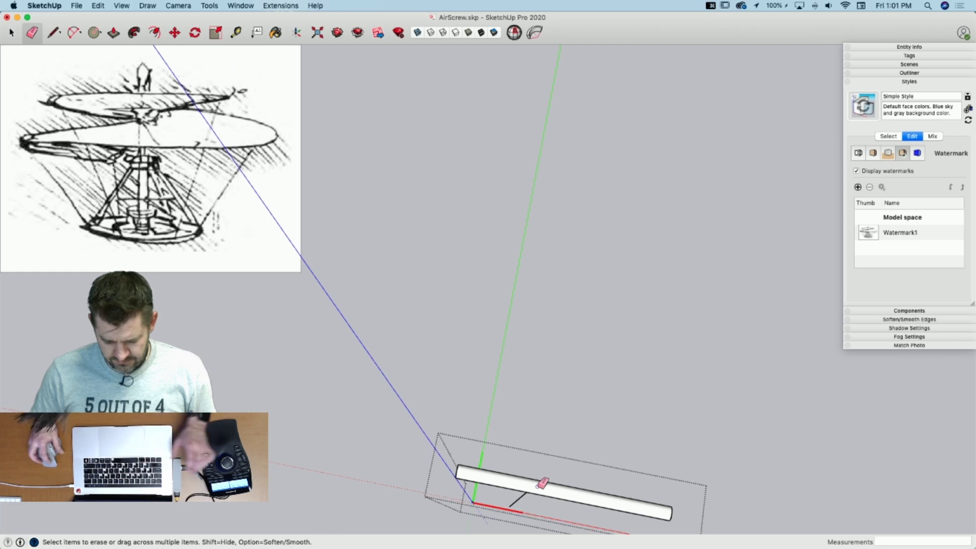
key("space")
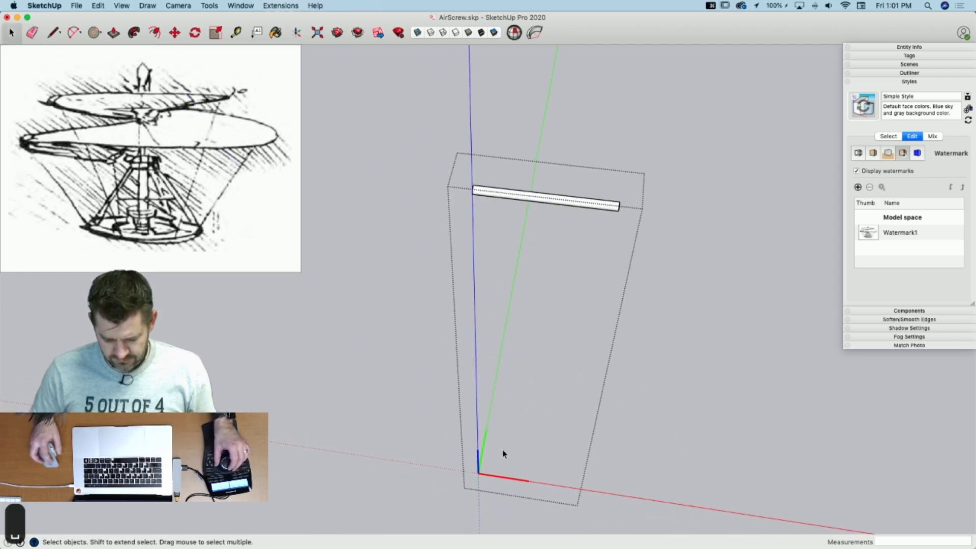
Step: Combine the upper wheel and its axle into one group
middle_click_drag(721, 367, 611, 229)
right_click(596, 218)
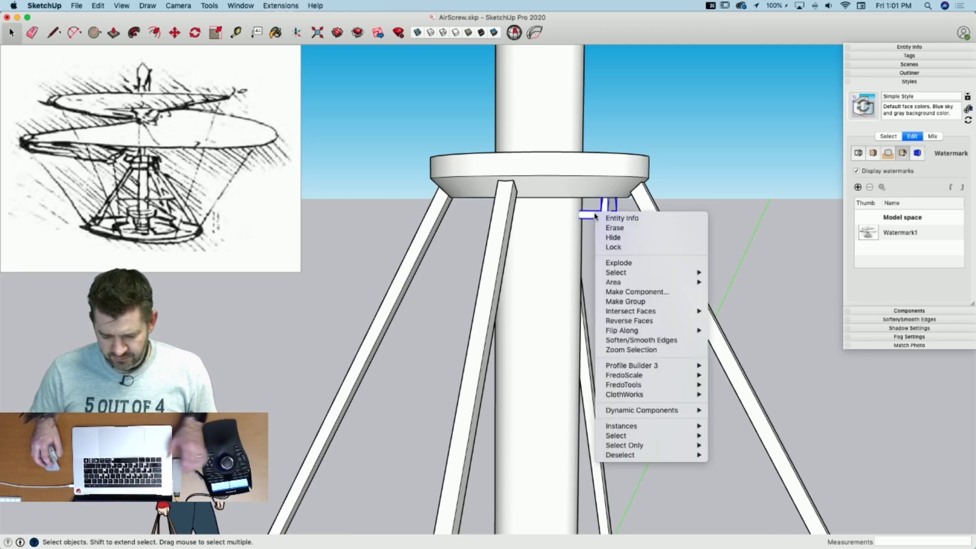
left_click(642, 303)
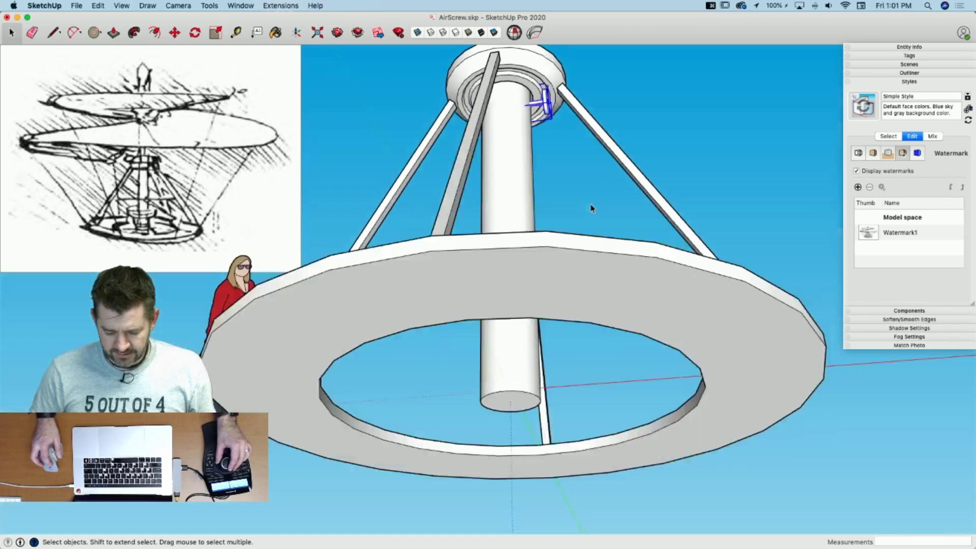
Step: Rotate a copy of the wheel and axle group 180 degrees about the centre of the main shaft
key("q")
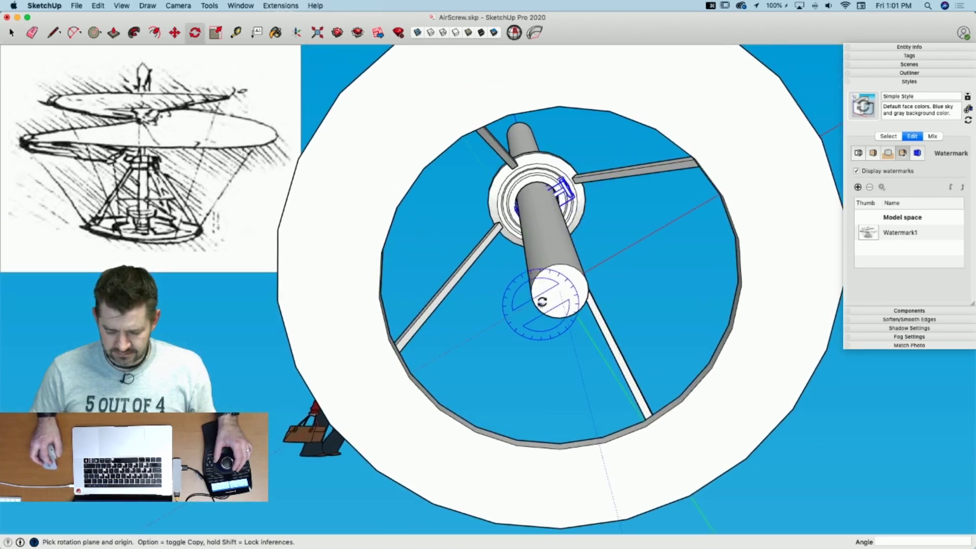
left_click(573, 283)
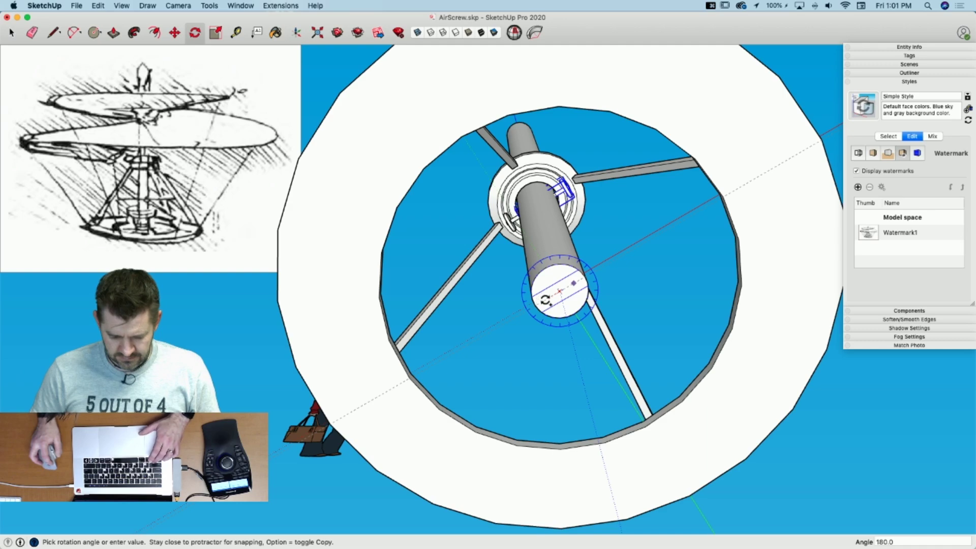
left_click(546, 300)
key("space")
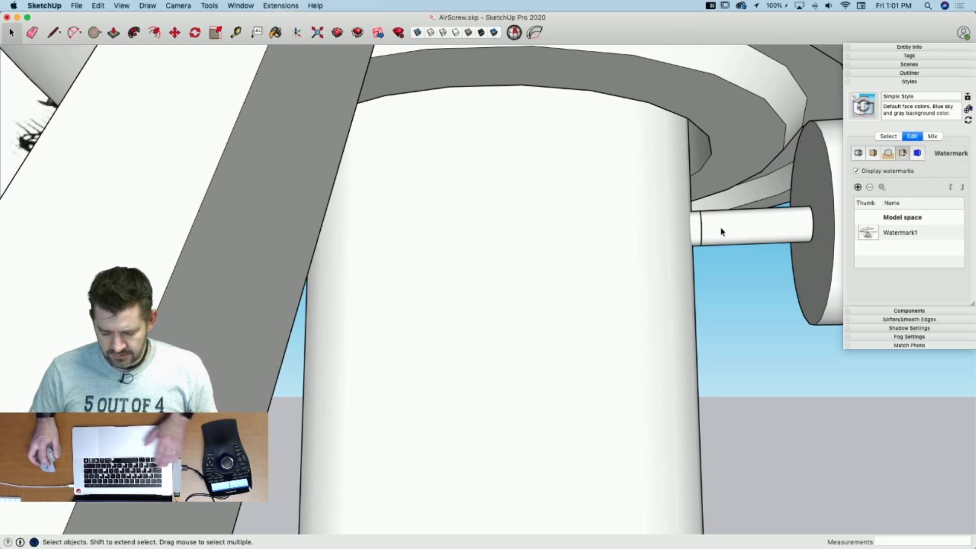
Step: Delete the axle inside one of the two wheel groups, leaving only its wheel
double_click(716, 231)
left_click(712, 232)
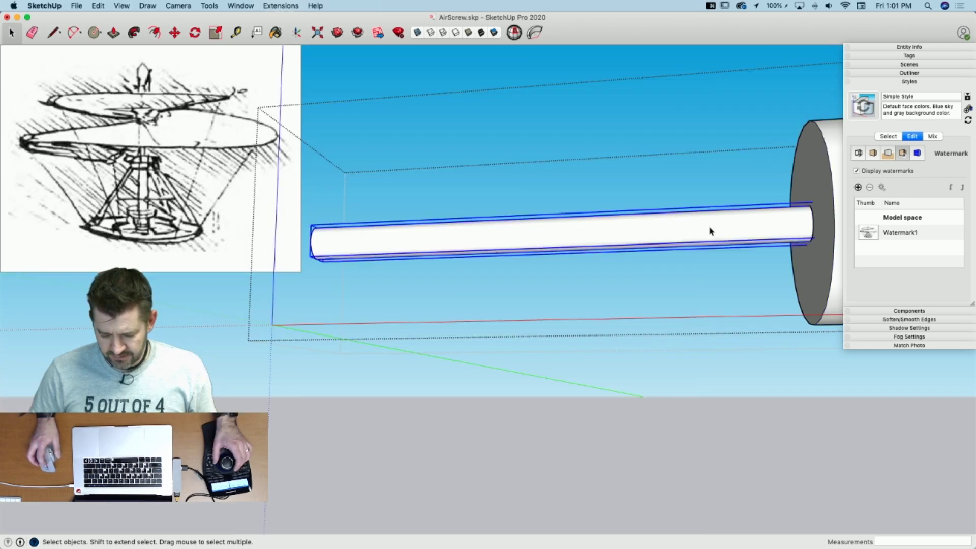
key("Delete")
key("Escape")
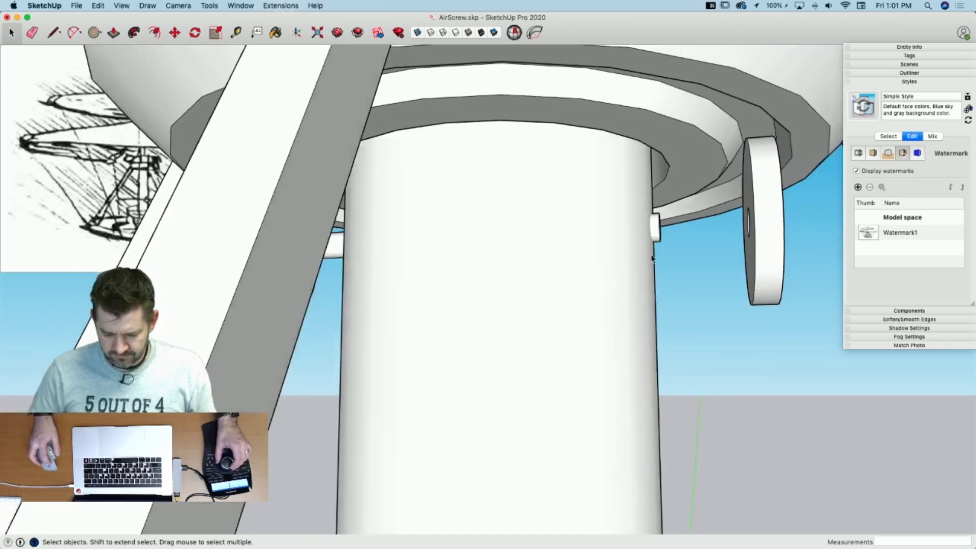
Step: Open the axle for editing and pull its short end face out about 1' 5" through the opposite wheel
key("p")
key("space")
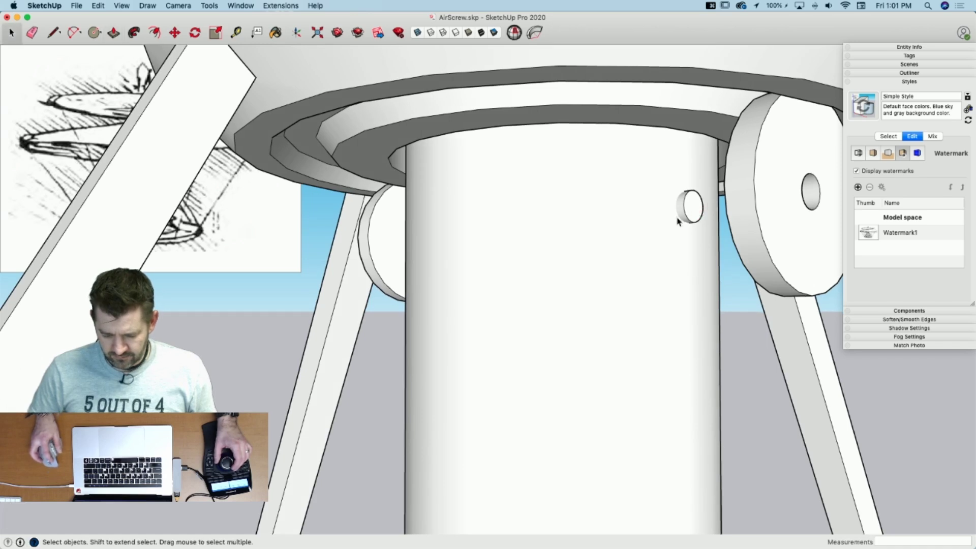
double_click(696, 212)
key("p")
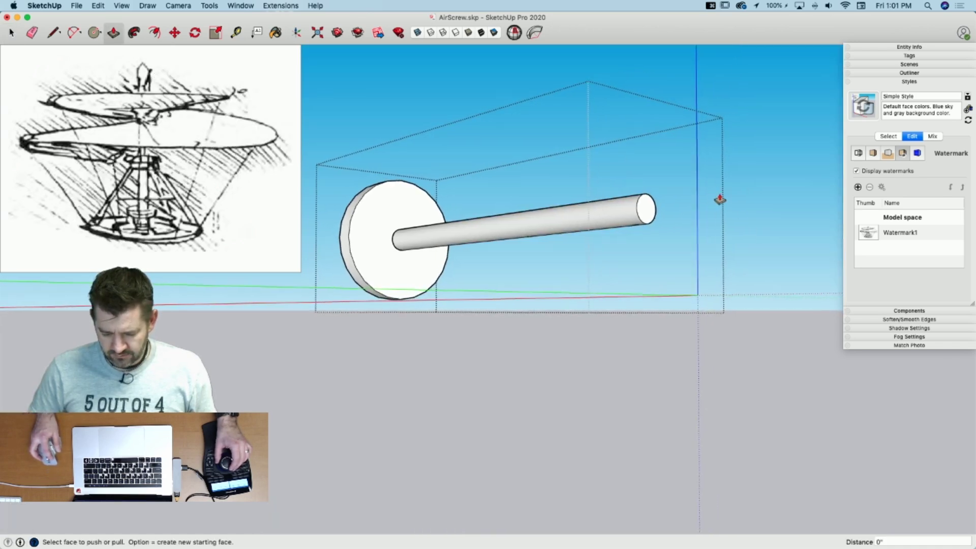
key("space")
key("p")
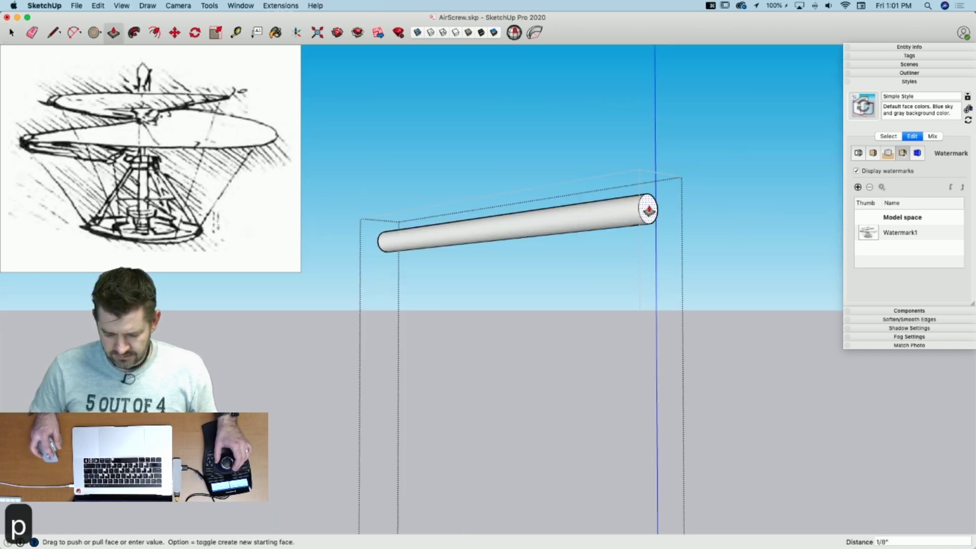
left_click(645, 207)
left_click(761, 163)
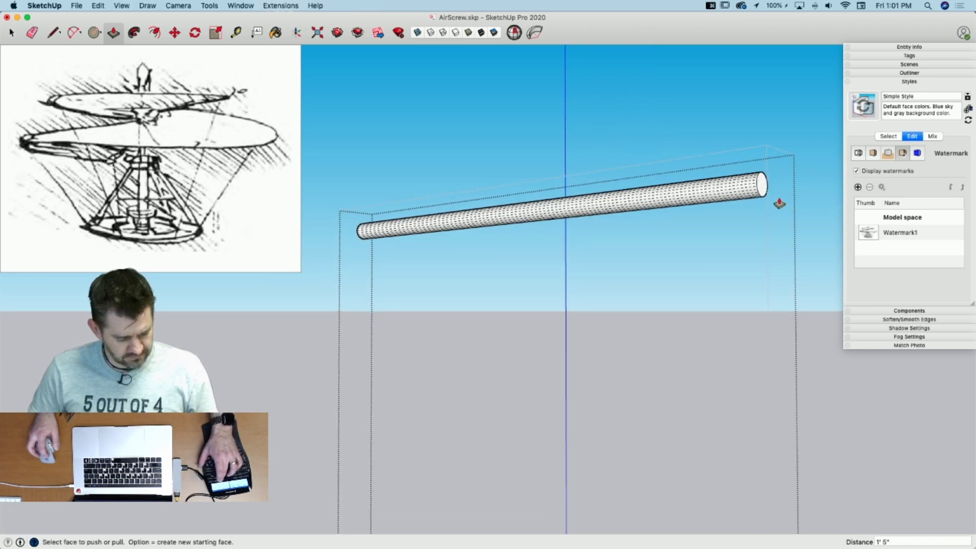
Step: Push the axle's extended end back about 9 11/16" and trim it slightly more, leaving a short stub outside the wheel
key("q")
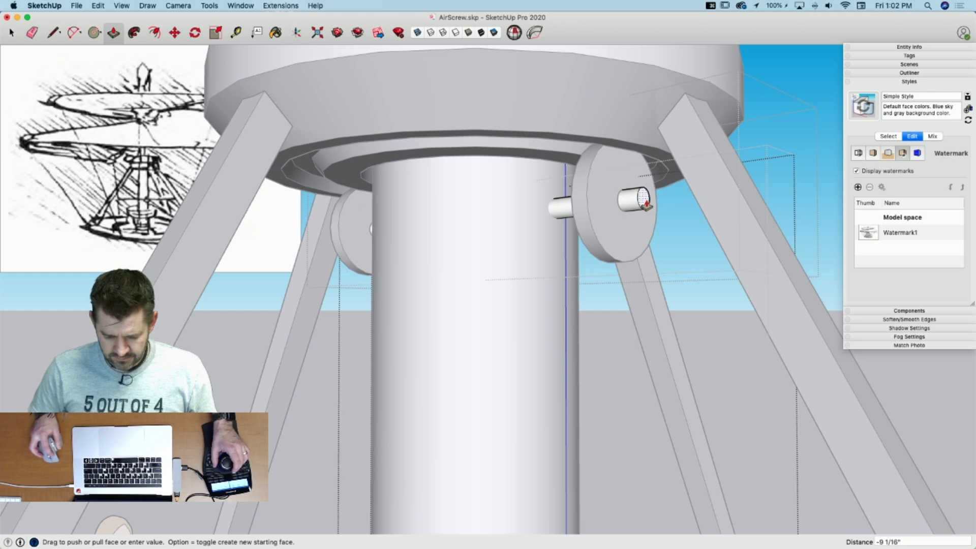
left_click(639, 205)
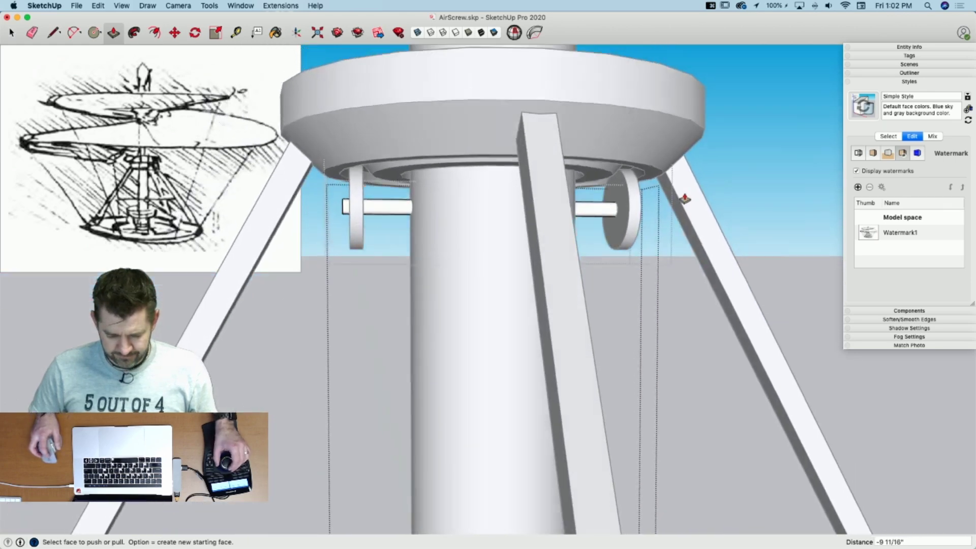
middle_click_drag(666, 219, 613, 217)
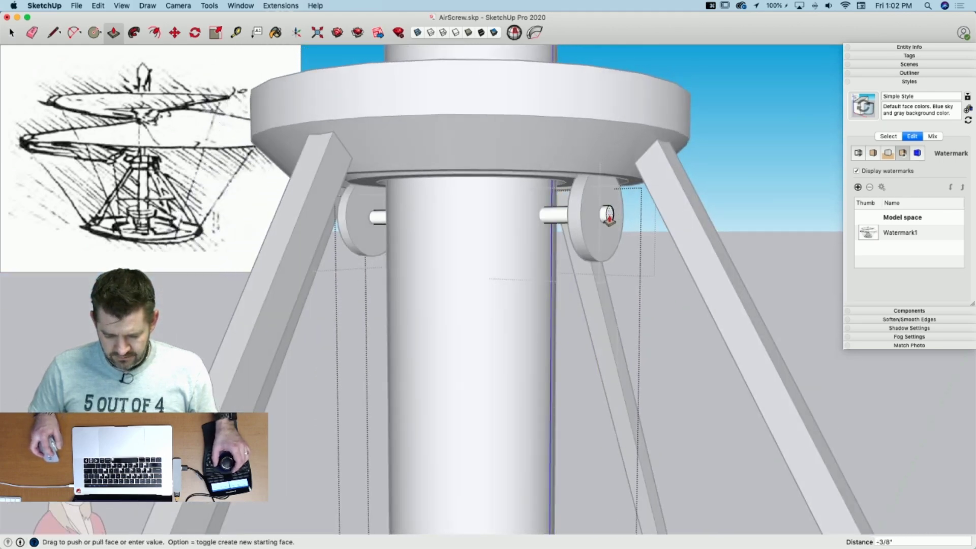
key("space")
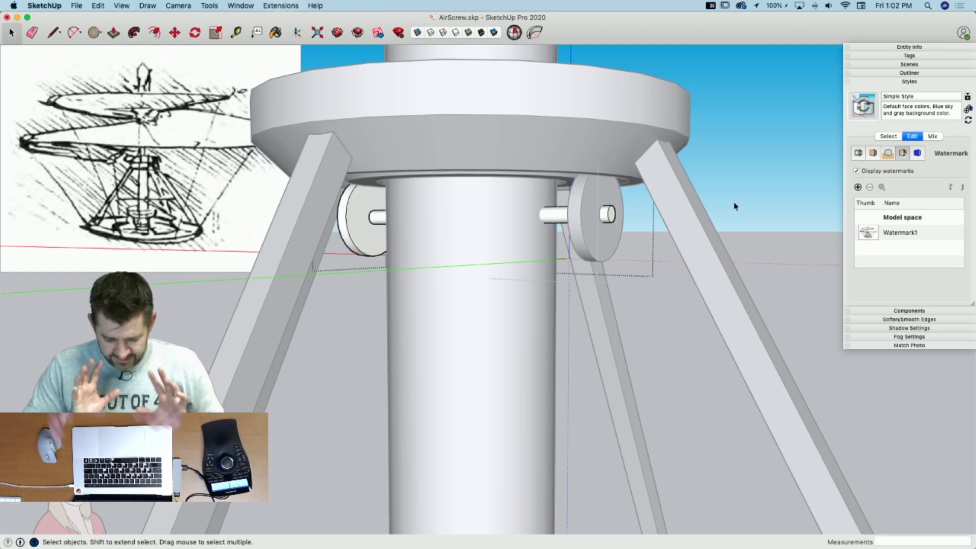
Step: Explode the upper wheel and axle groupings and combine both wheels and the axle into a single group
middle_click_drag(734, 206, 285, 273)
middle_click_drag(172, 263, 299, 260)
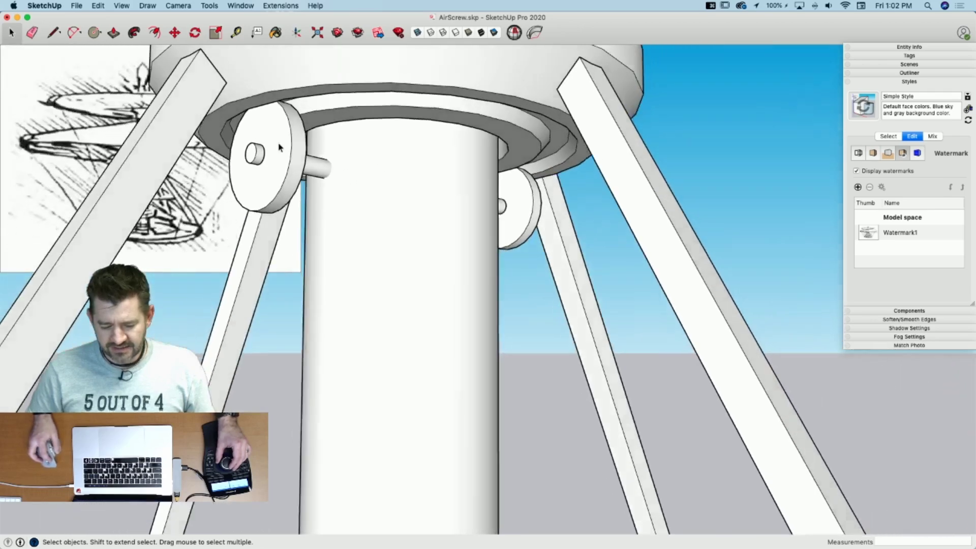
left_click(302, 163)
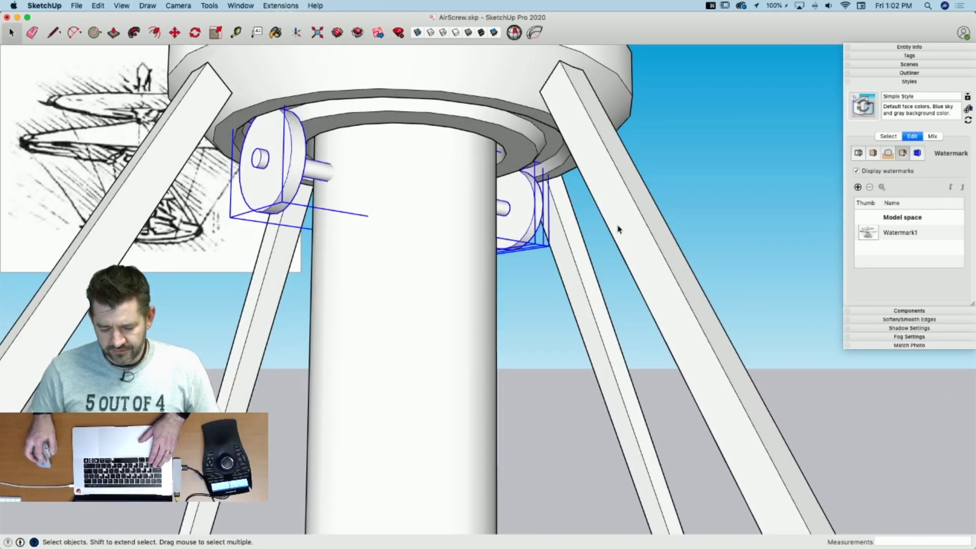
left_click(600, 233)
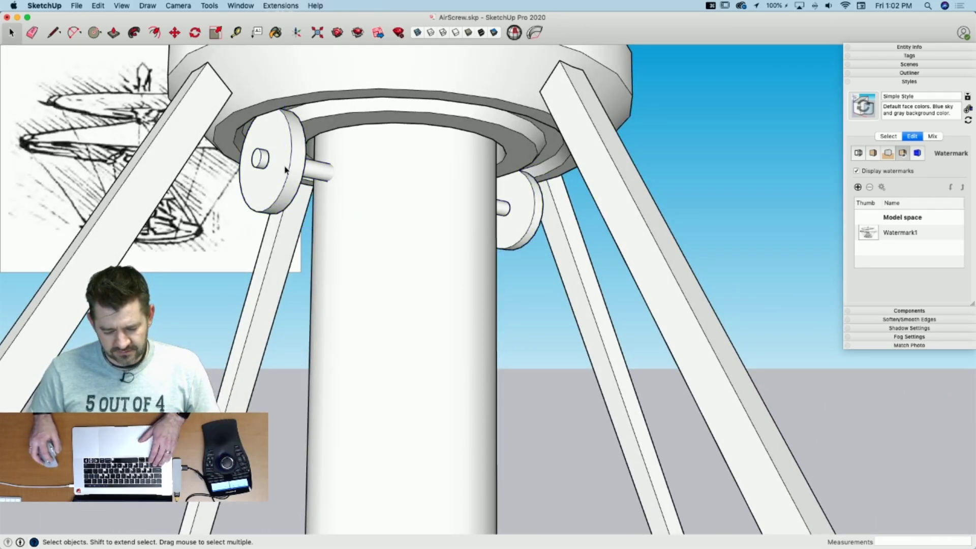
right_click(285, 168)
left_click(342, 238)
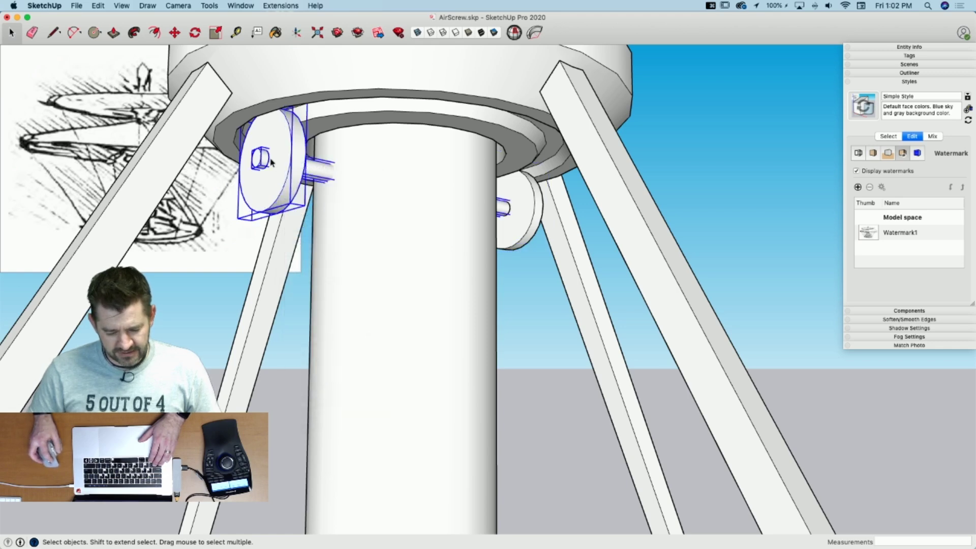
right_click(521, 227)
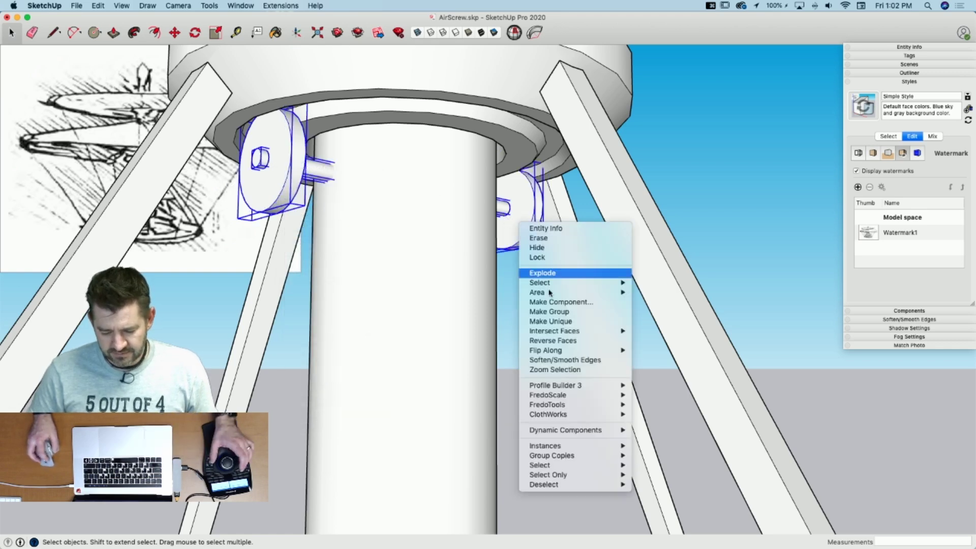
left_click(549, 312)
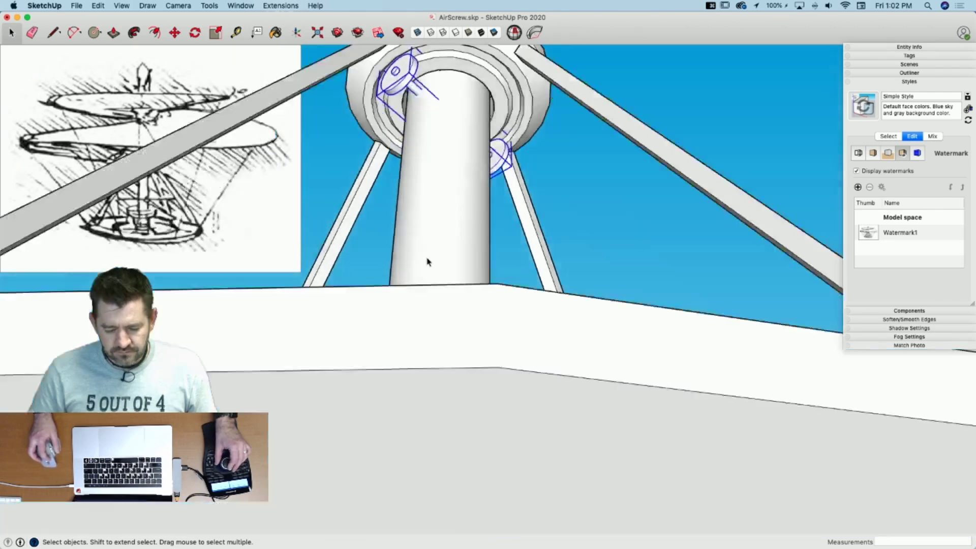
Step: Rotate a copy of the two-wheel axle group 90 degrees about the centre of the main shaft
key("q")
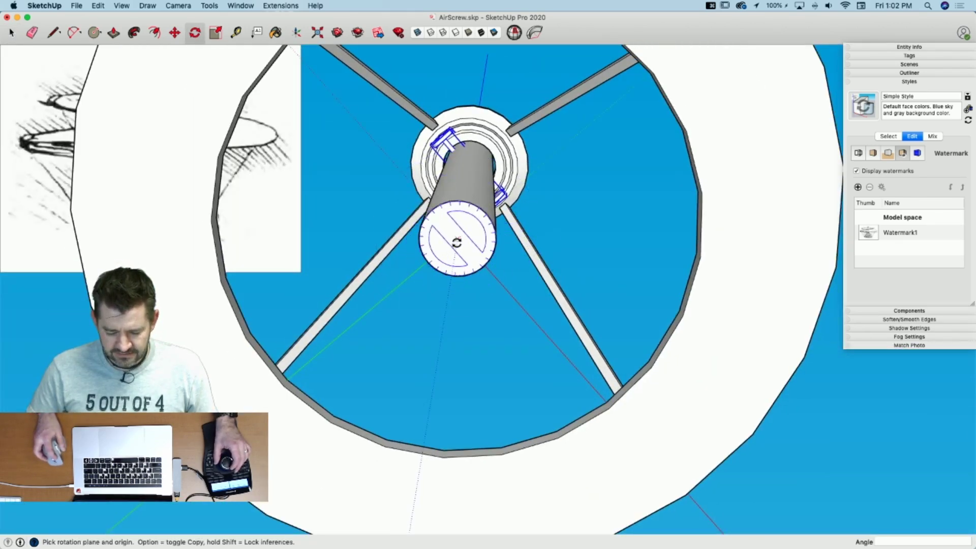
left_click(457, 239)
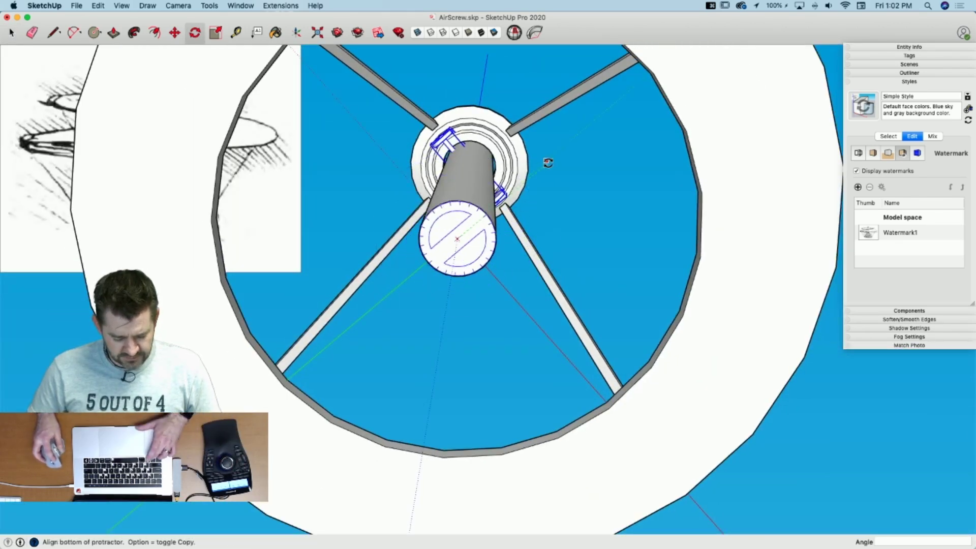
left_click(526, 323)
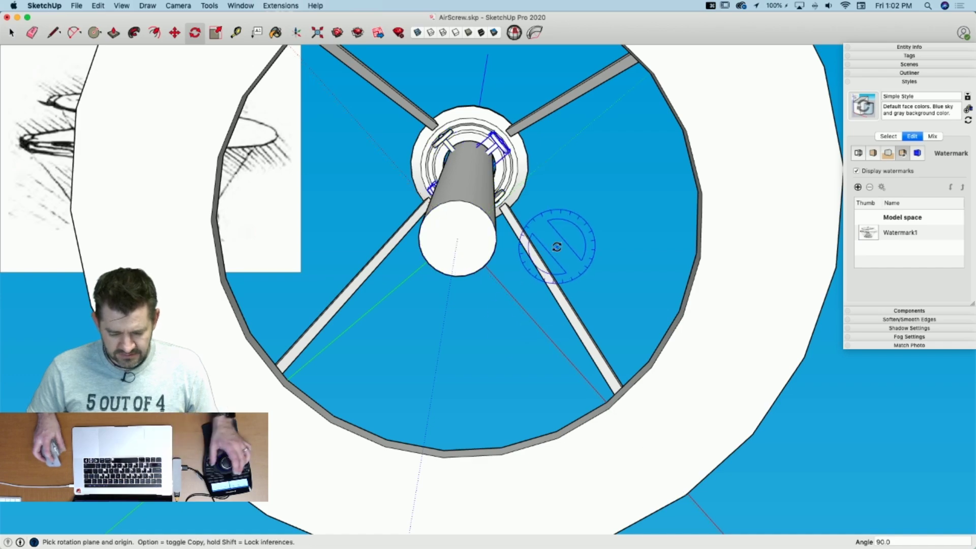
key("space")
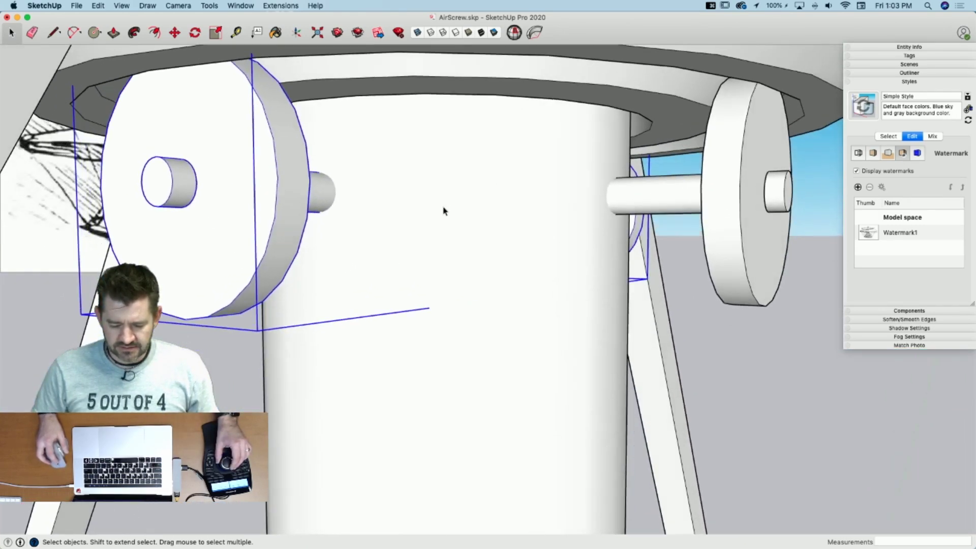
Step: Move the rotated wheel and axle group up the shaft by about 2 3/16", using the other axle's end as reference
key("m")
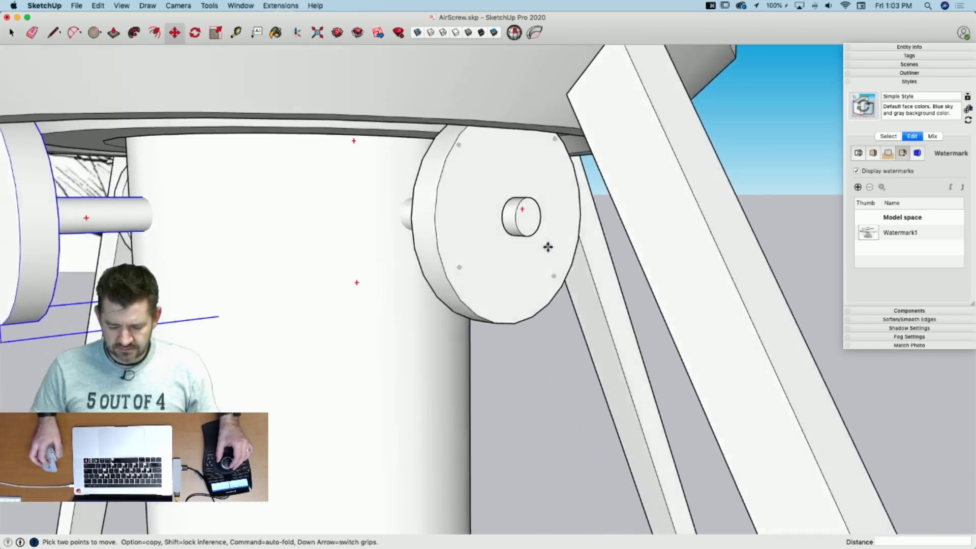
left_click(526, 230)
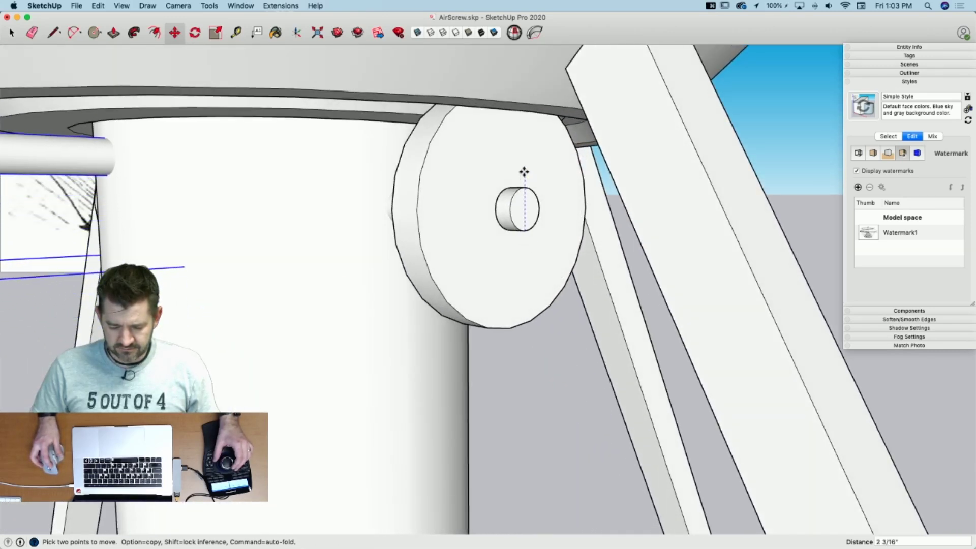
key("space")
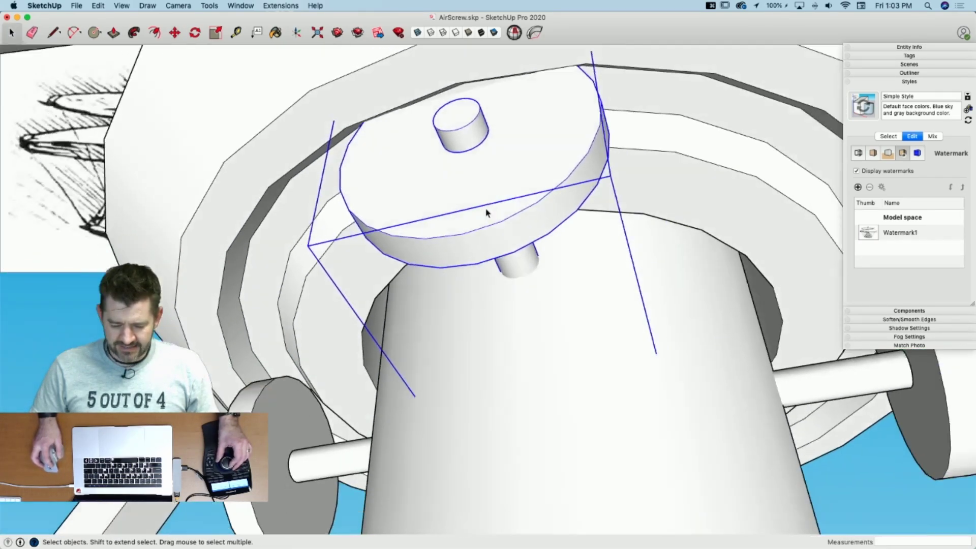
Step: Open the raised wheel and axle group and make its two wheels unique
double_click(486, 212)
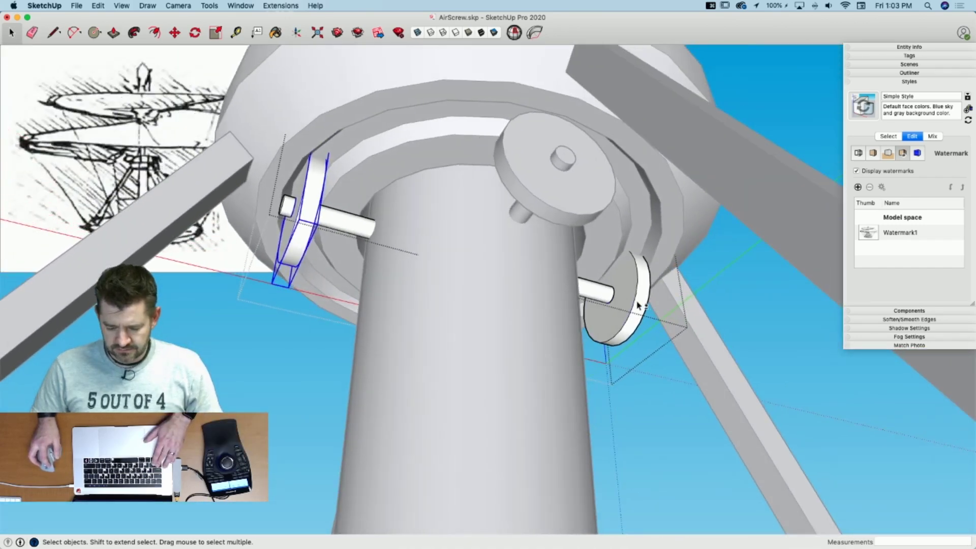
right_click(639, 305)
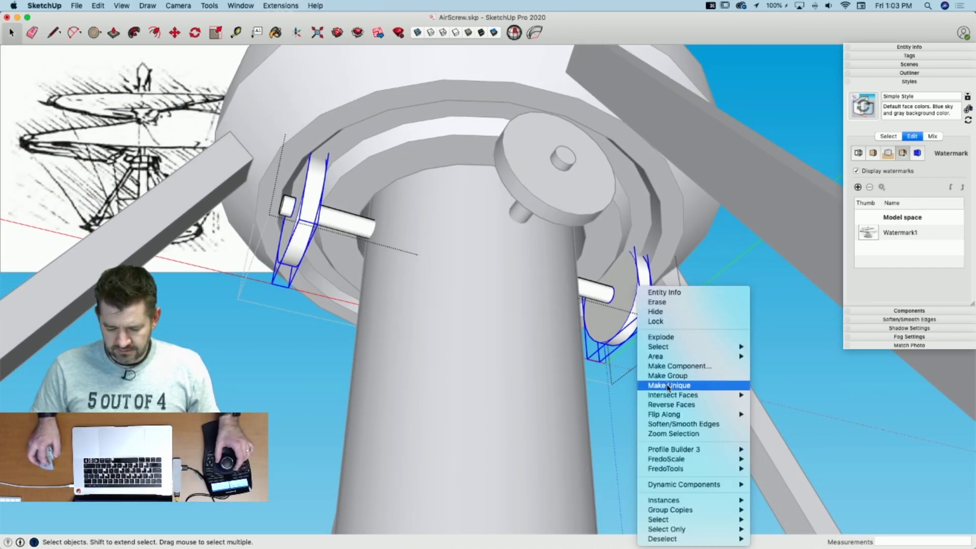
left_click(668, 386)
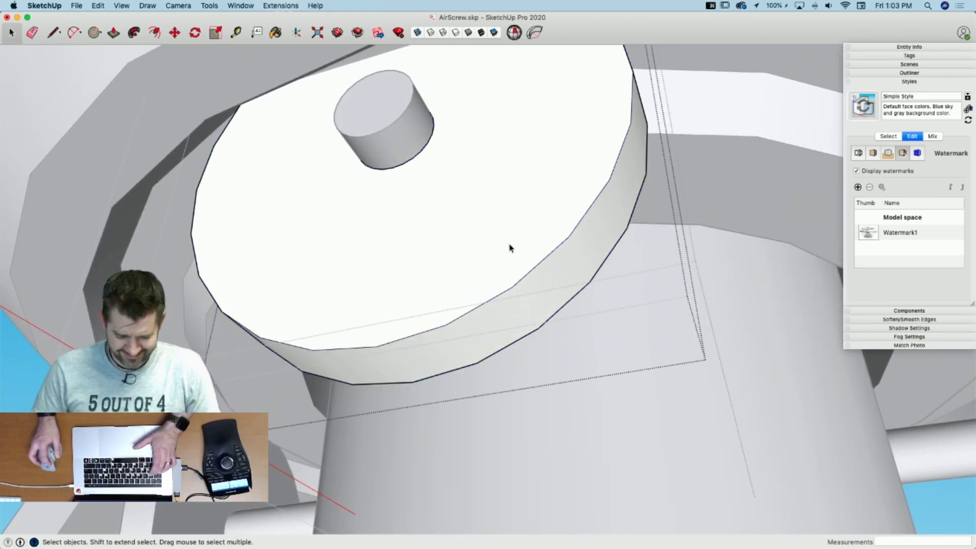
Step: Scale one wheel of the raised group about its centre to 0.55, keeping its thickness
key("s")
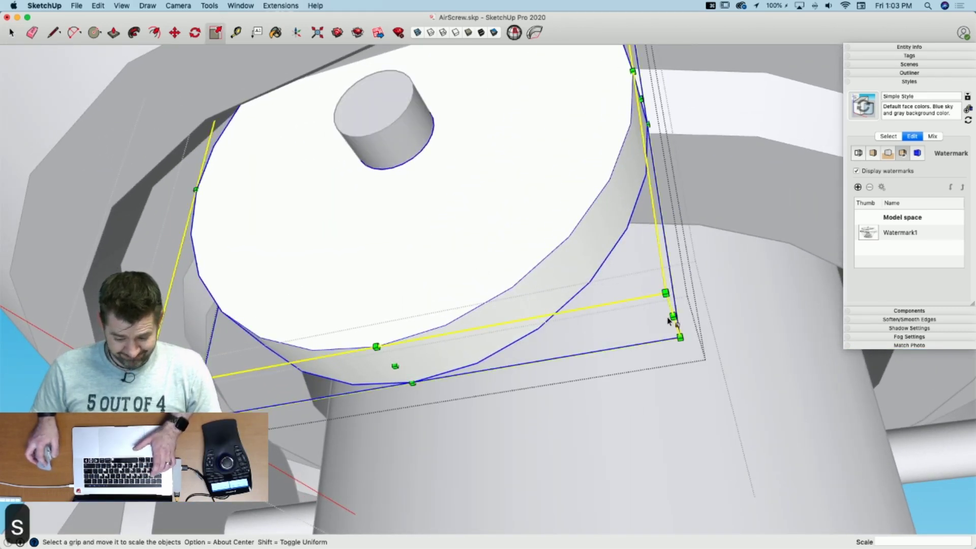
left_click_drag(672, 315, 538, 235)
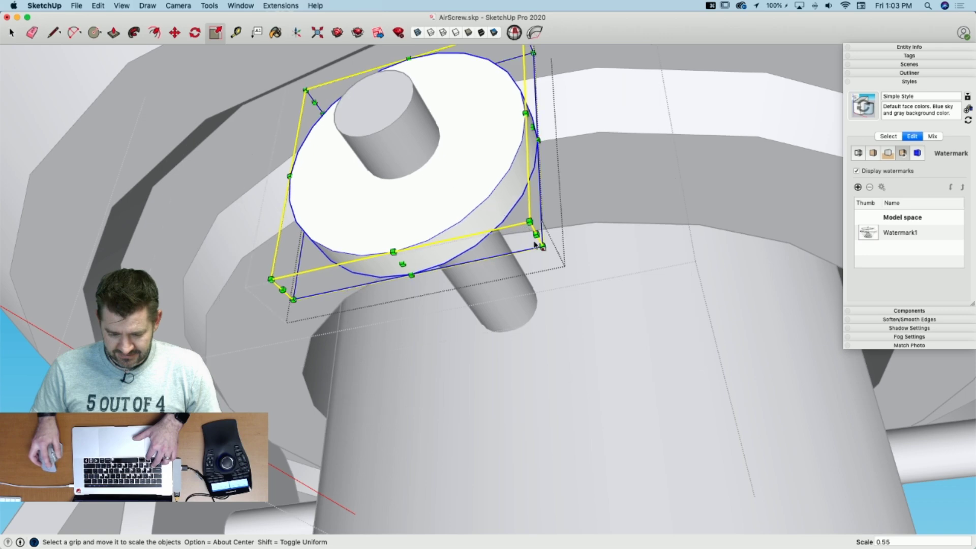
key("space")
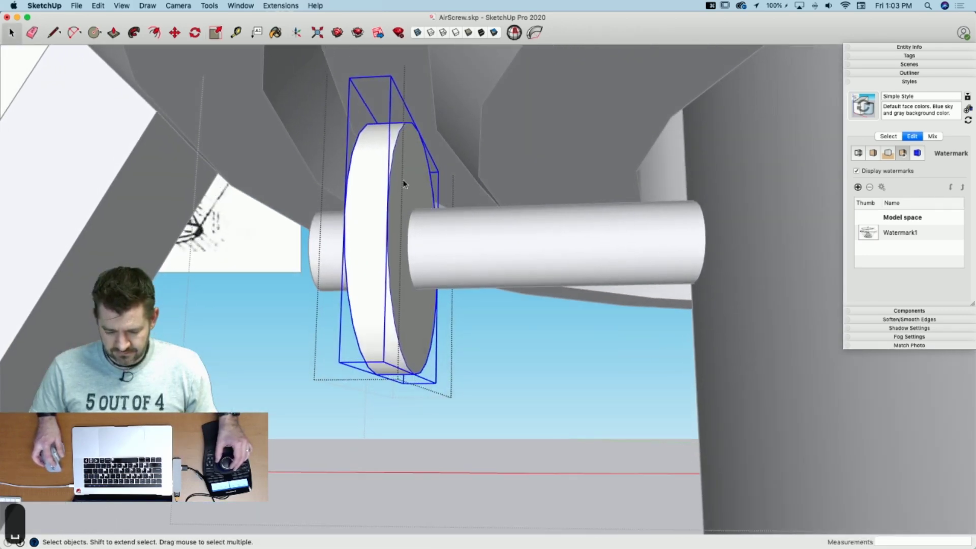
Step: Thicken the reduced wheel by pulling its inner and outer faces outward about 3/8" each
key("p")
left_click(402, 172)
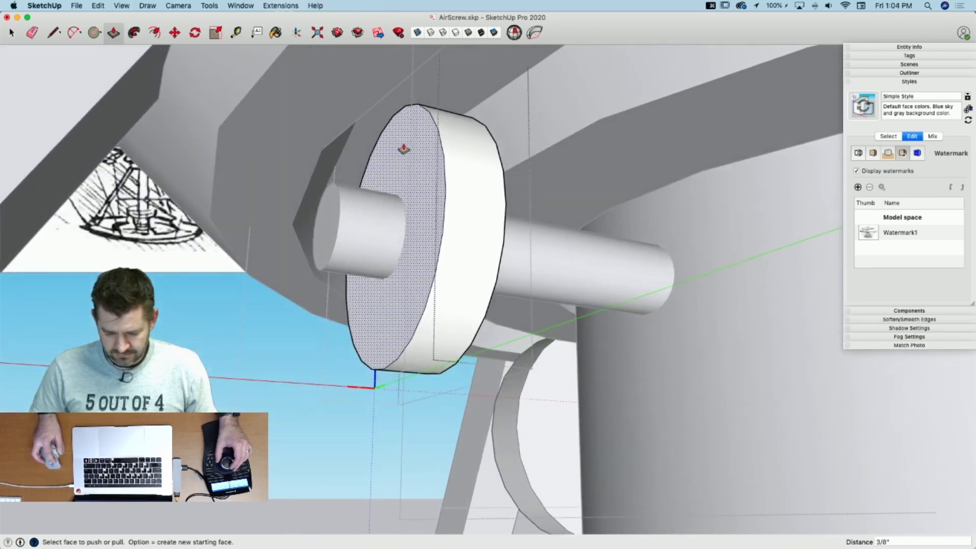
left_click(383, 144)
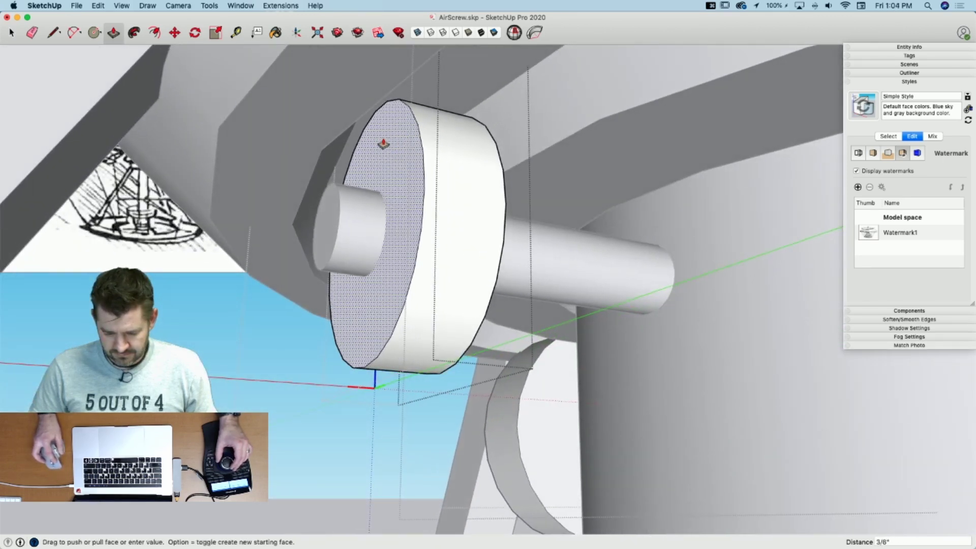
left_click(381, 140)
key("space")
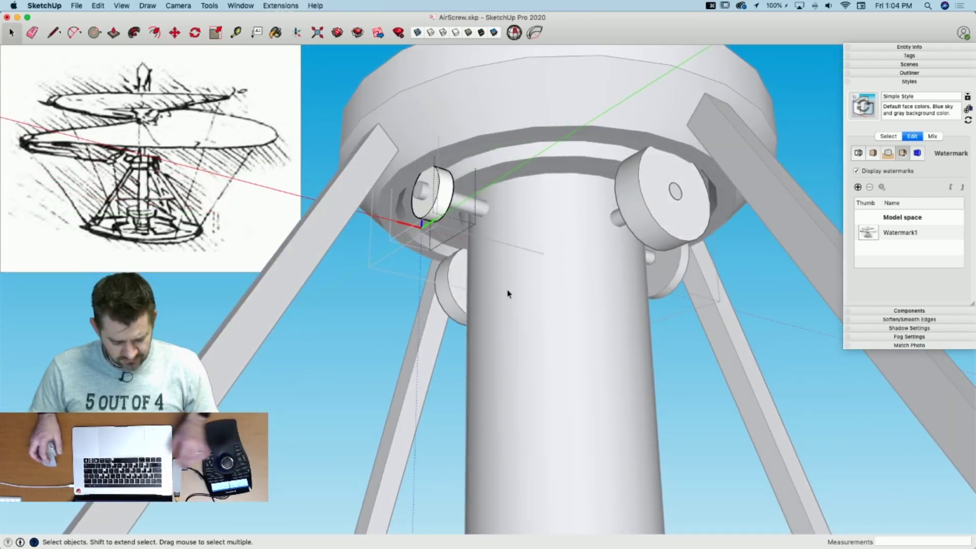
Step: Undo the thickening and the scaling of the raised group's wheel
key("super+z")
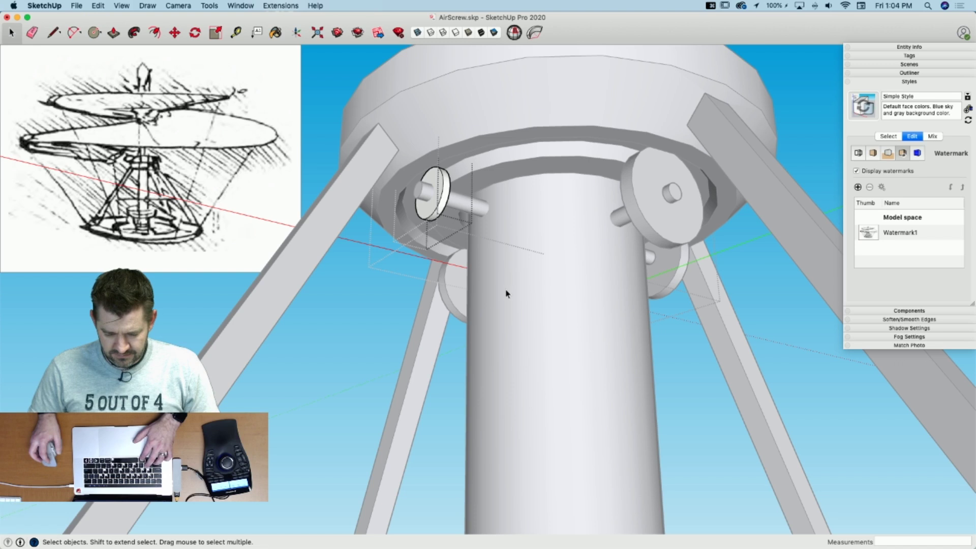
key("super+z")
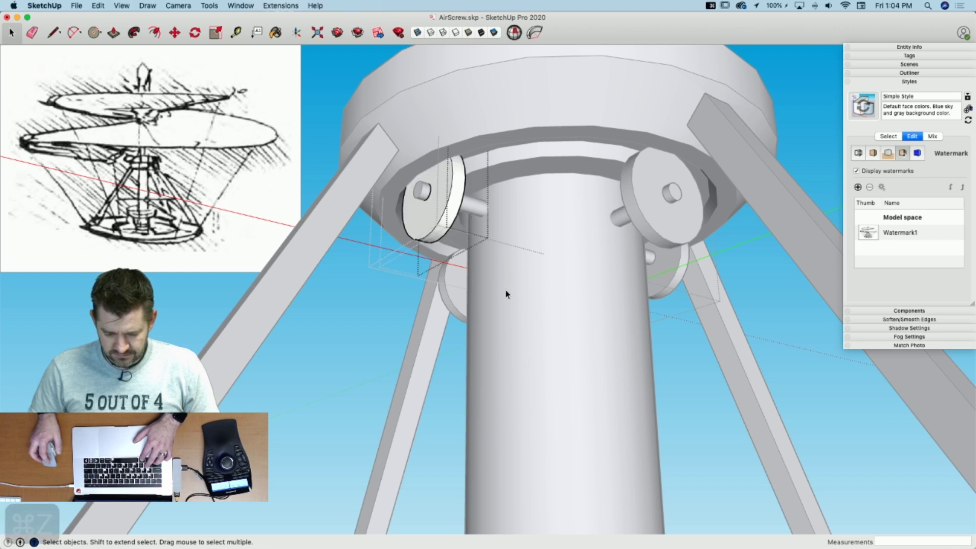
key("super+z")
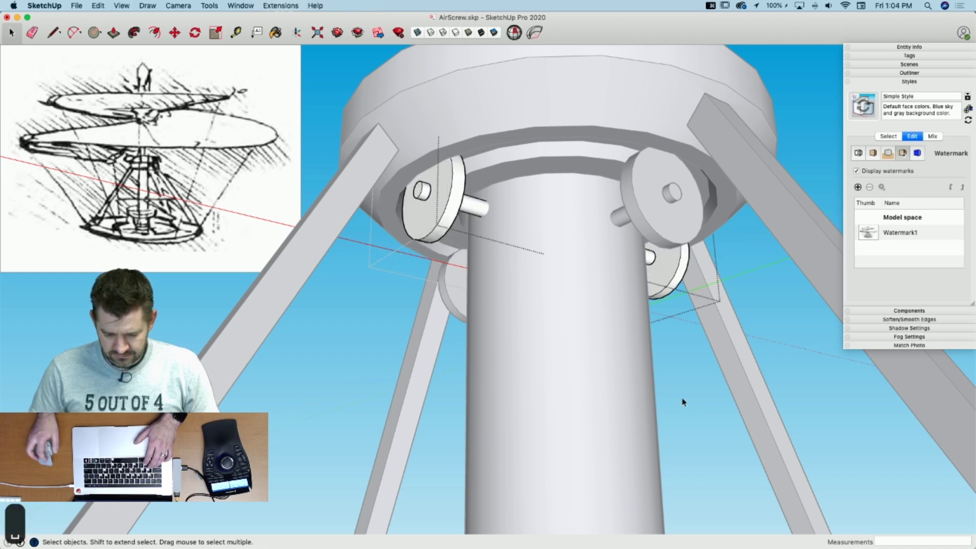
Step: Select one wheel inside the raised group and show its entity information
left_click(440, 220)
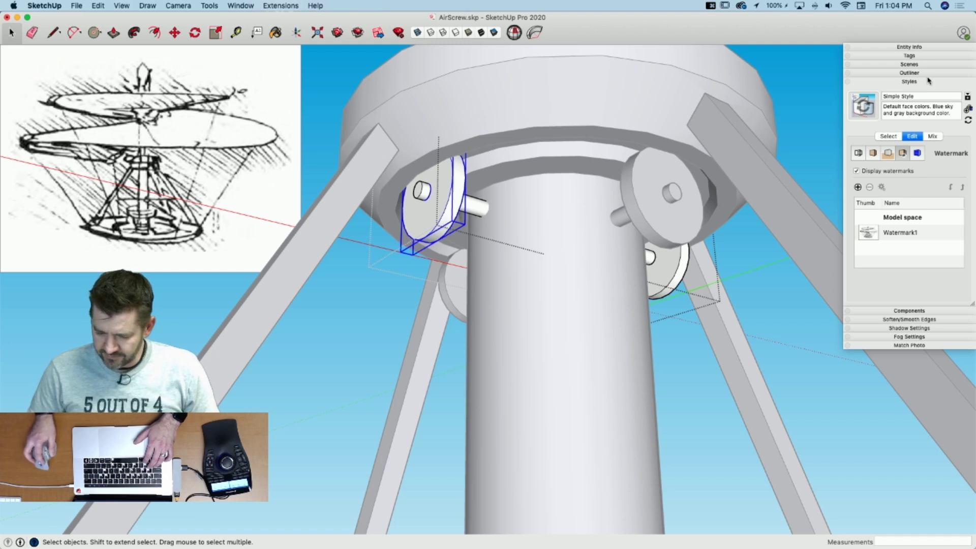
left_click(918, 47)
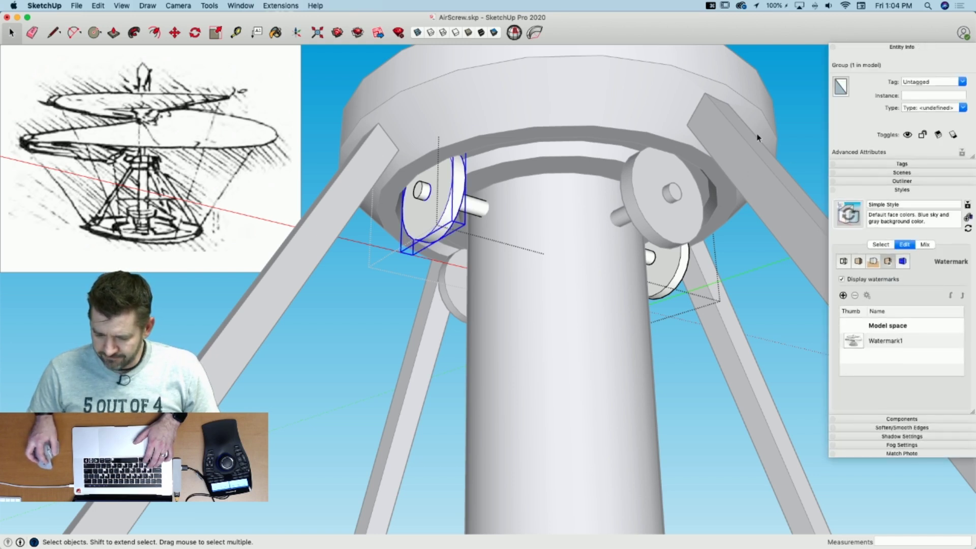
Step: Compare the entity information of the raised group's two wheels and undo the changes that made the axle group and component wheel unique
left_click(671, 283)
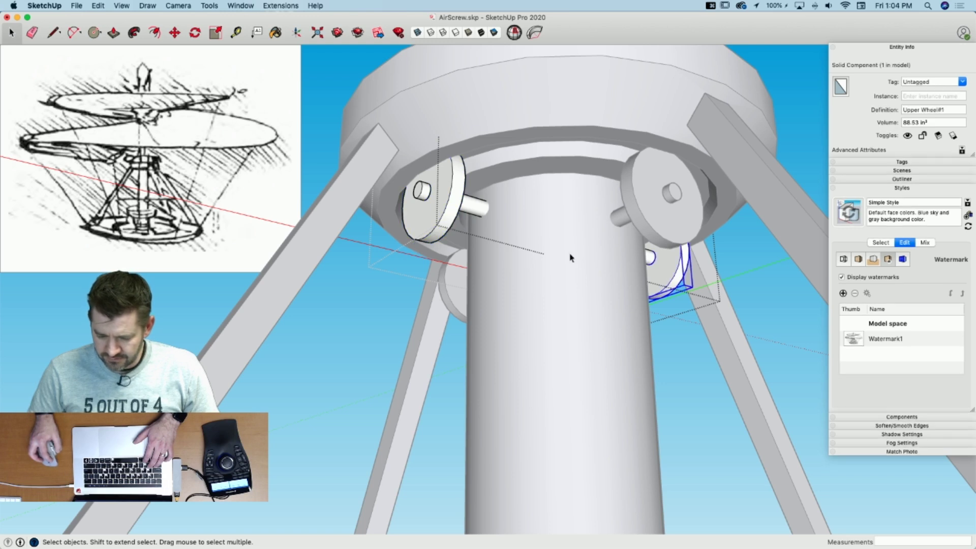
left_click(460, 225)
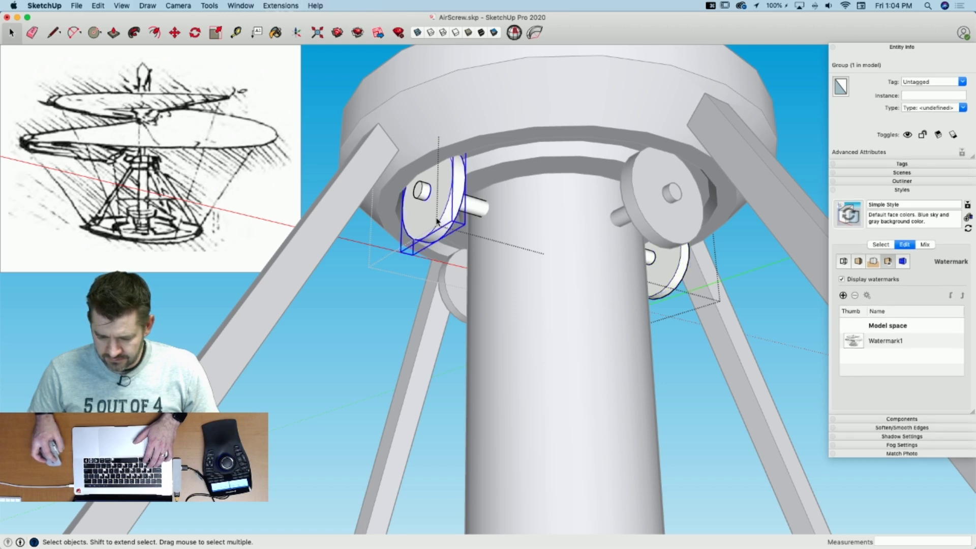
key("super+z")
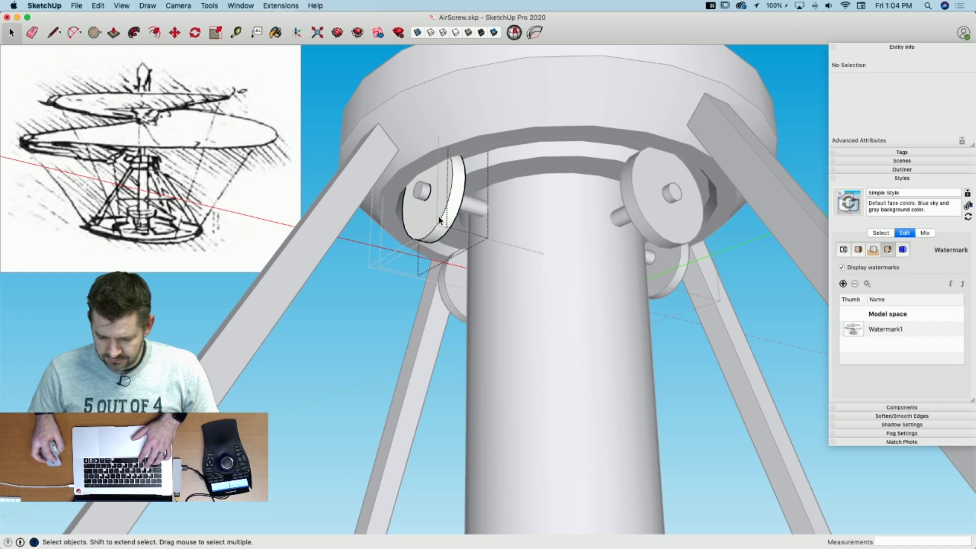
left_click(436, 224)
key("super+z")
left_click(457, 220)
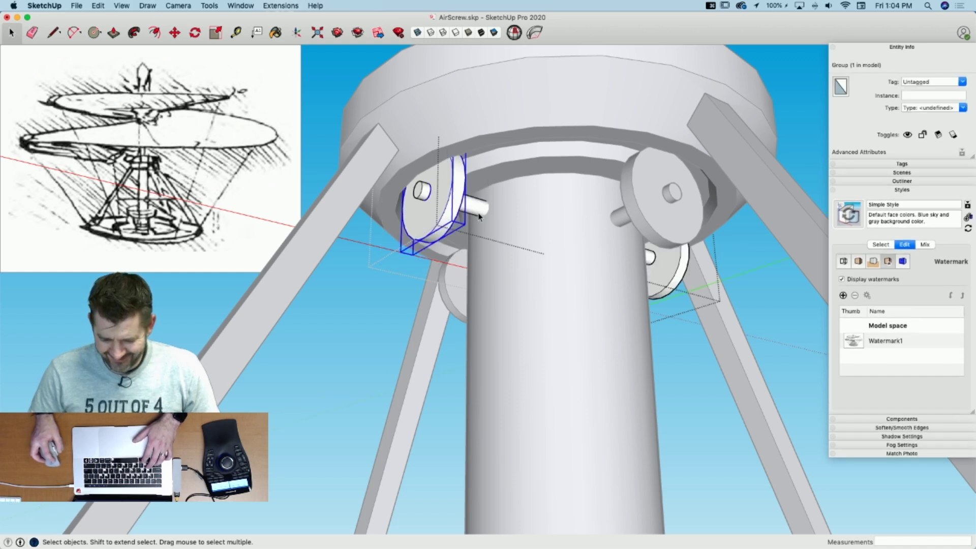
key("super+z")
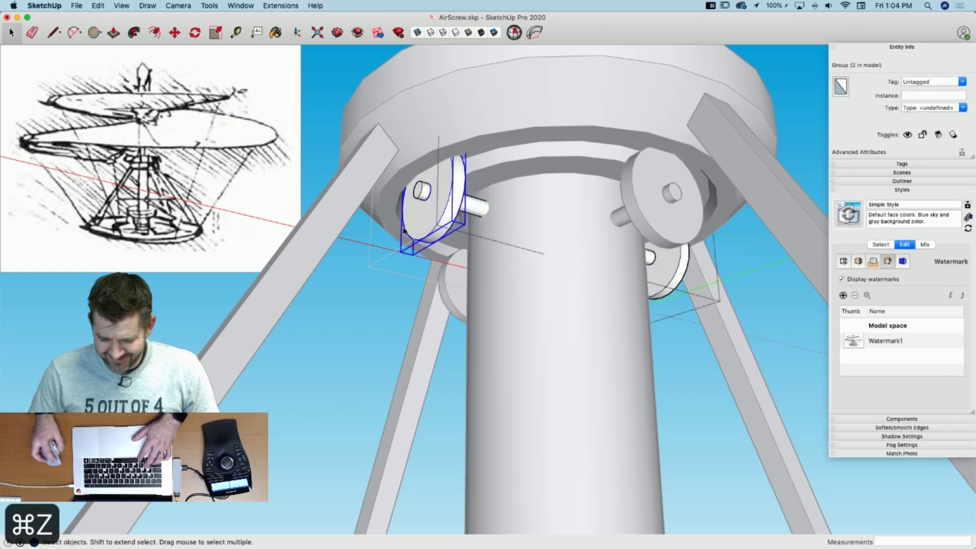
key("super+z")
left_click(441, 224)
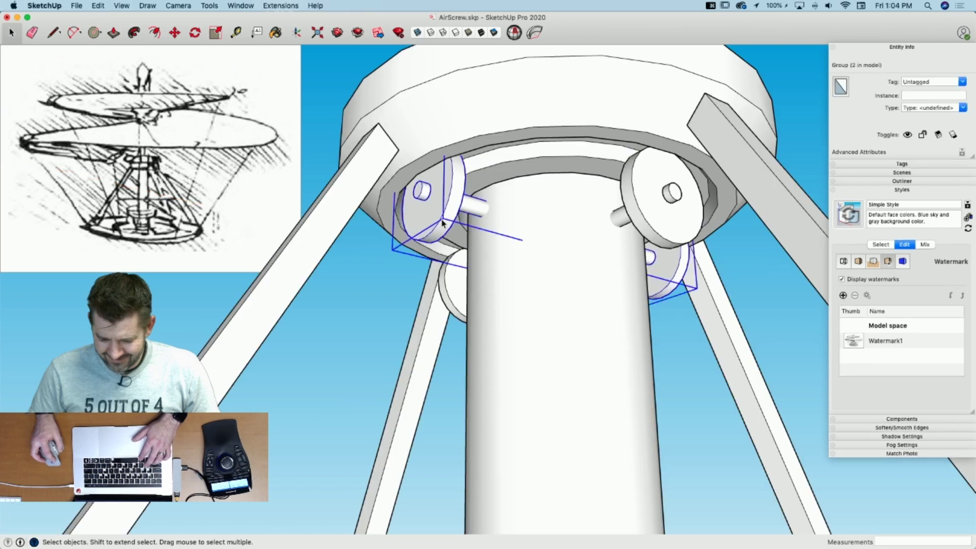
key("super+shift+z")
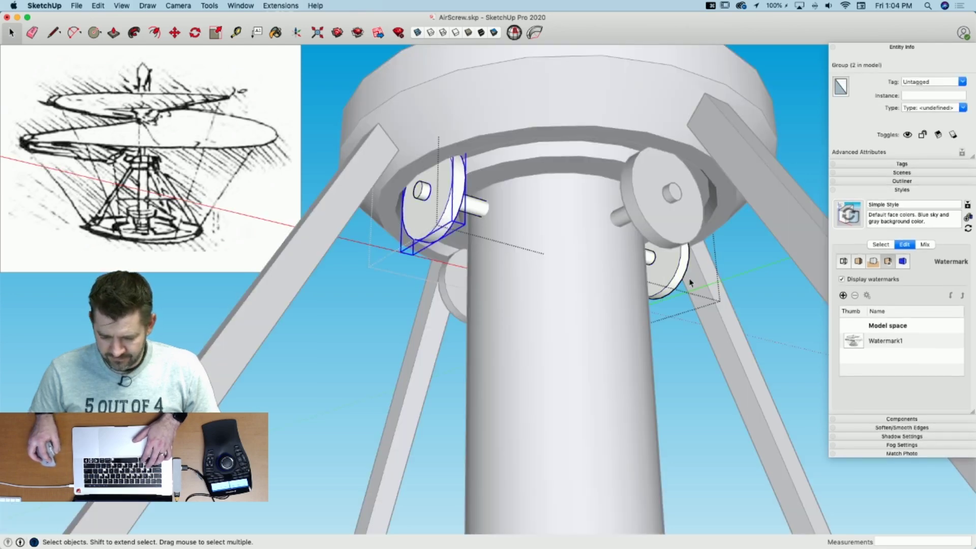
Step: Check the type of the upper wheels on both axles, and delete the wheel that is a group from one axle
left_click(673, 275)
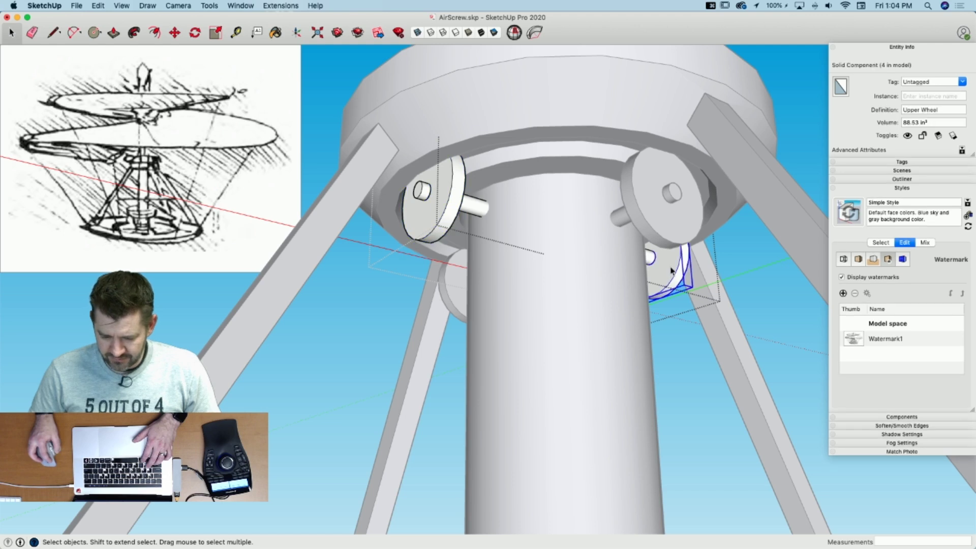
left_click(661, 231)
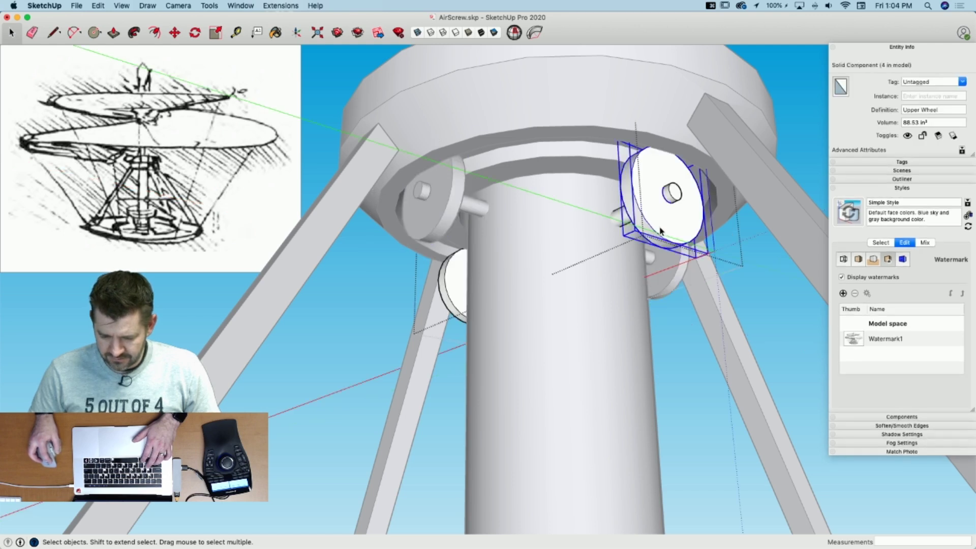
left_click(457, 298)
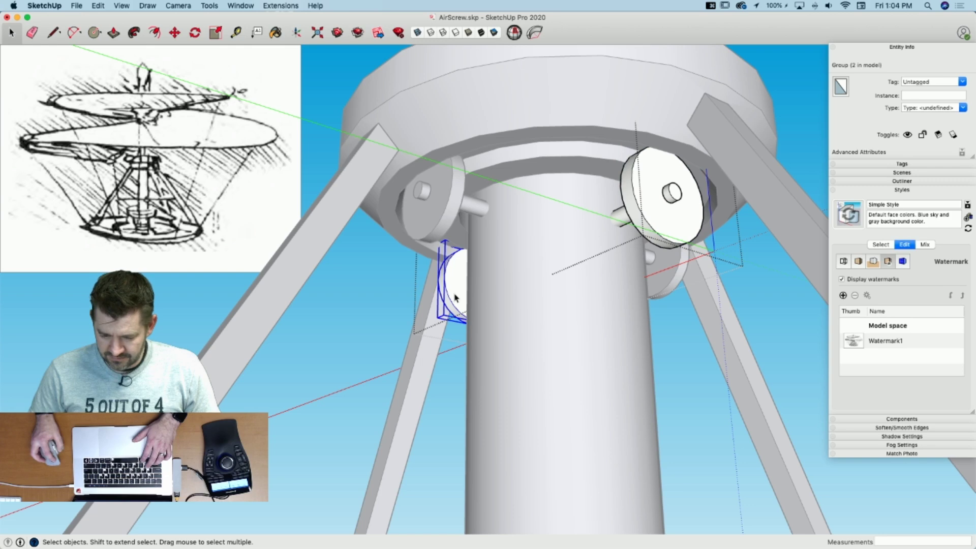
left_click(399, 294)
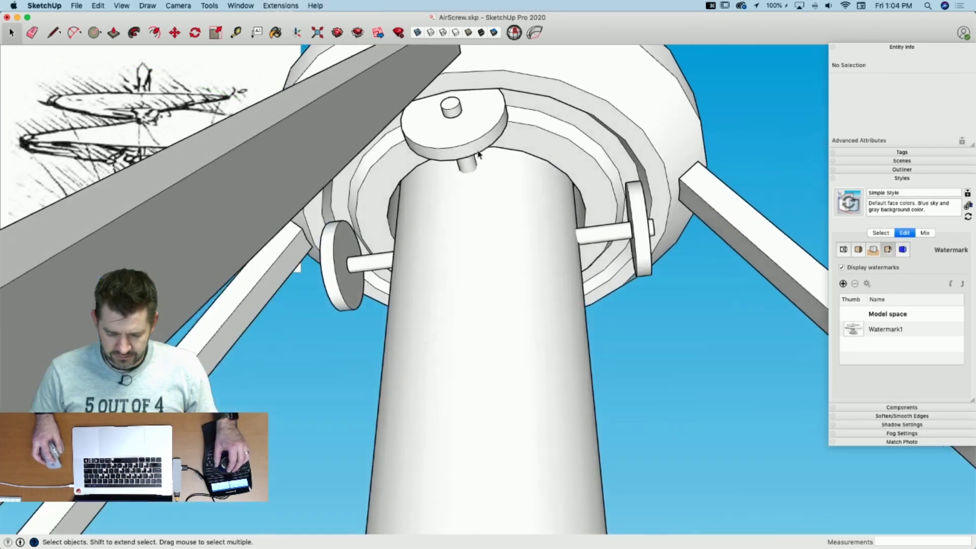
left_click(469, 153)
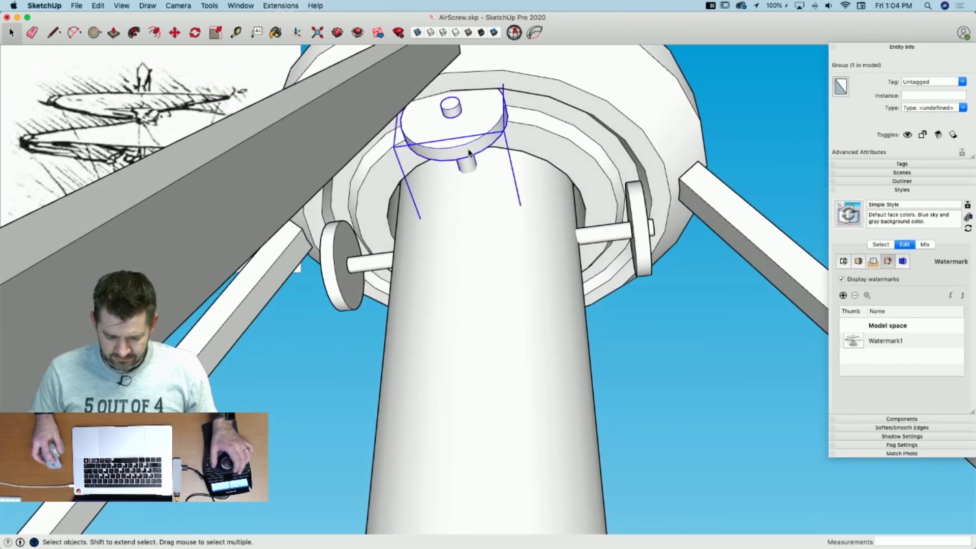
key("BackSpace")
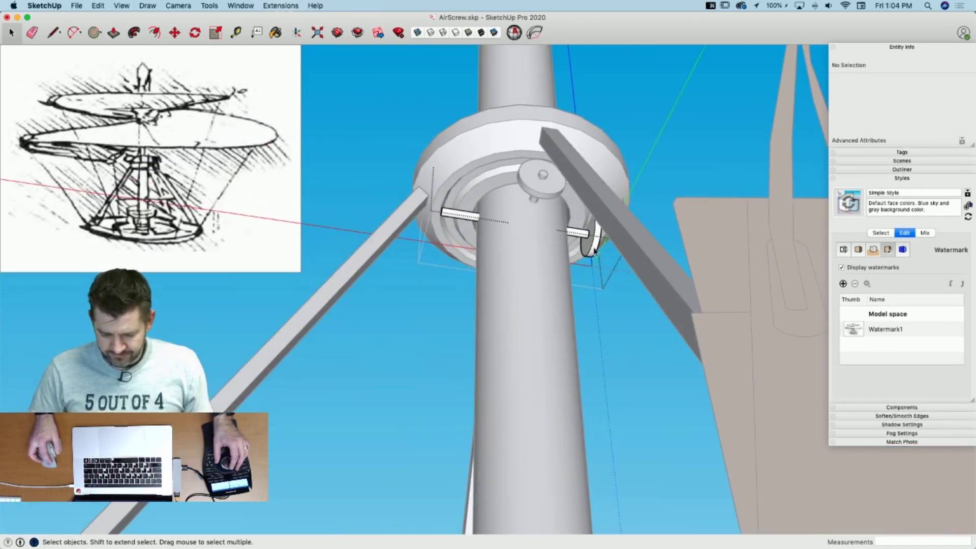
Step: Copy that axle's remaining Upper Wheel component to the opposite end by rotating it 180° about the central shaft's centre
left_click(594, 251)
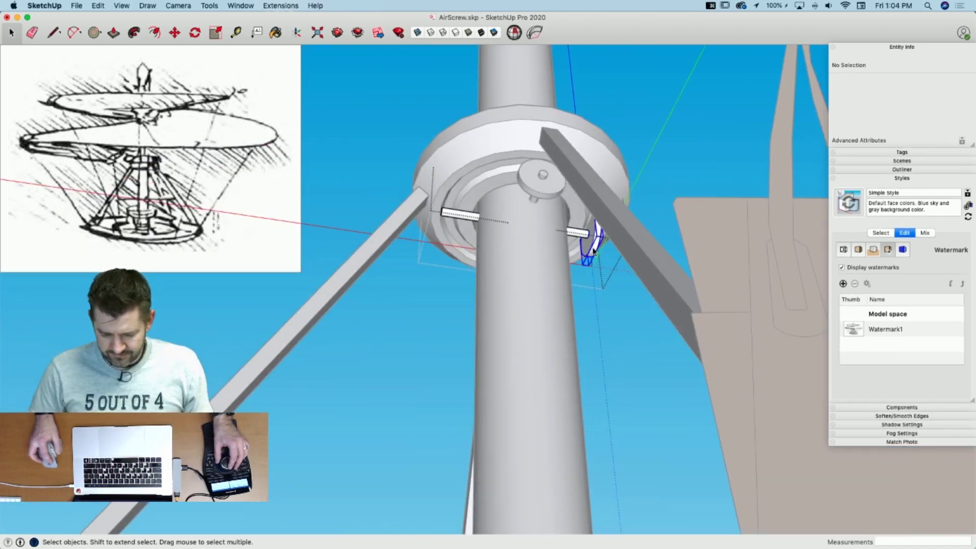
key("q")
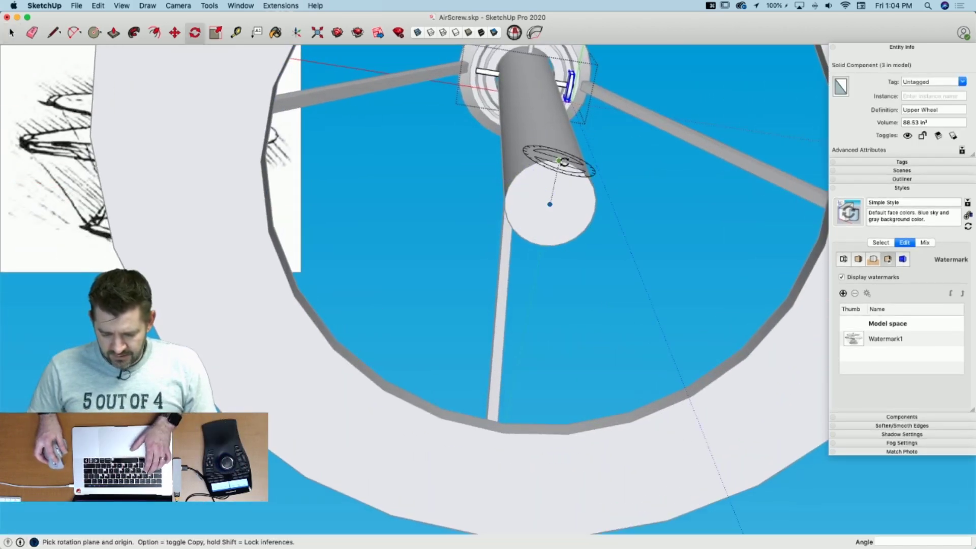
left_click(549, 204)
left_click(577, 208)
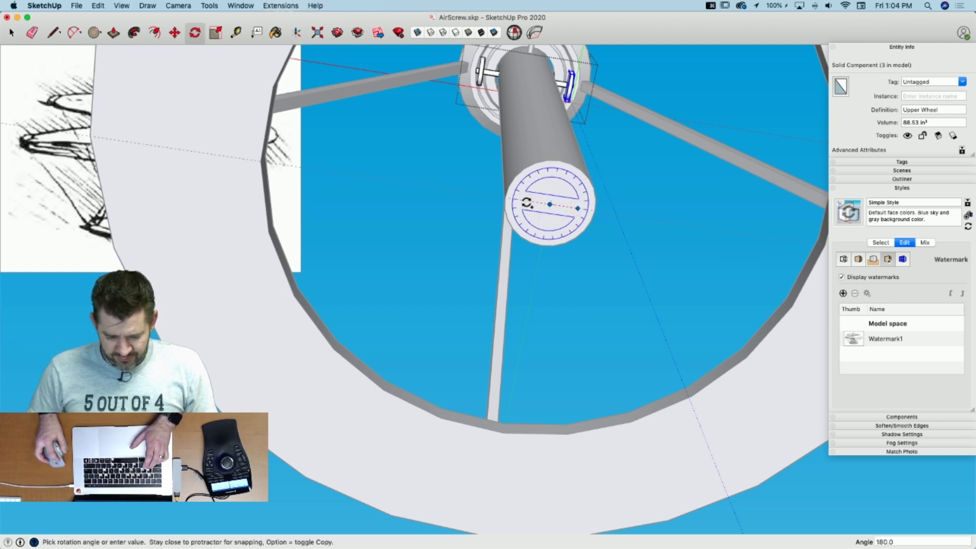
left_click(527, 202)
key("space")
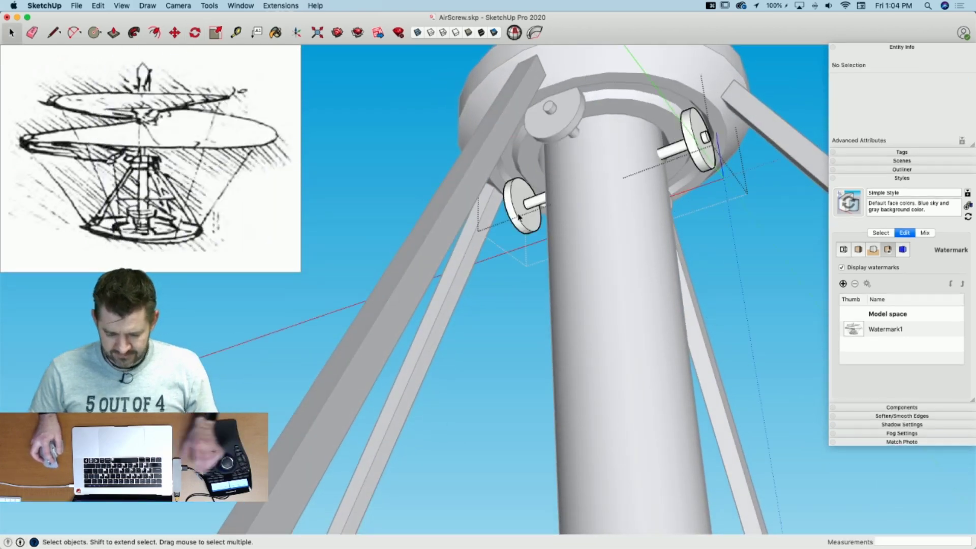
Step: Replace the crossed axle's grouped wheel with a copy of its Upper Wheel component rotated 180° about the shaft's centre
left_click(518, 217)
left_click(696, 139)
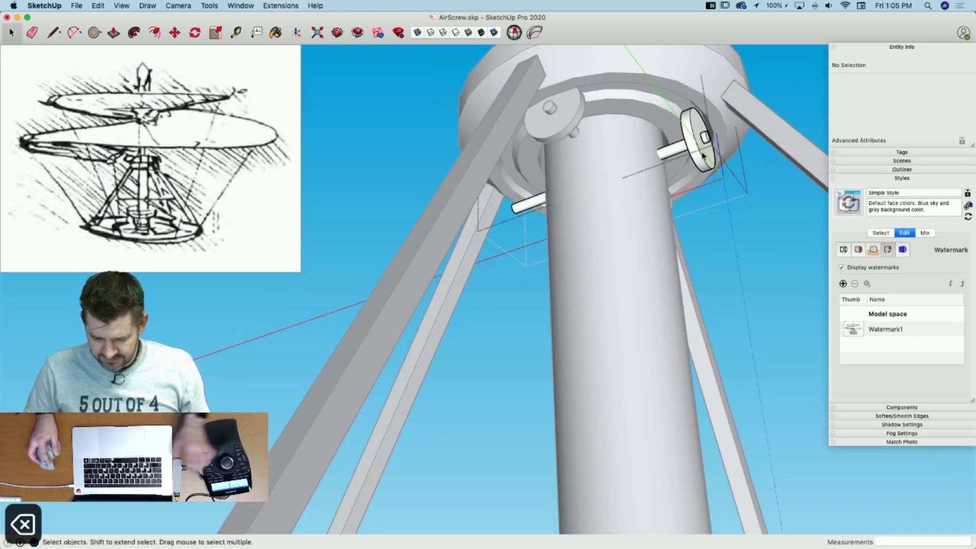
key("q")
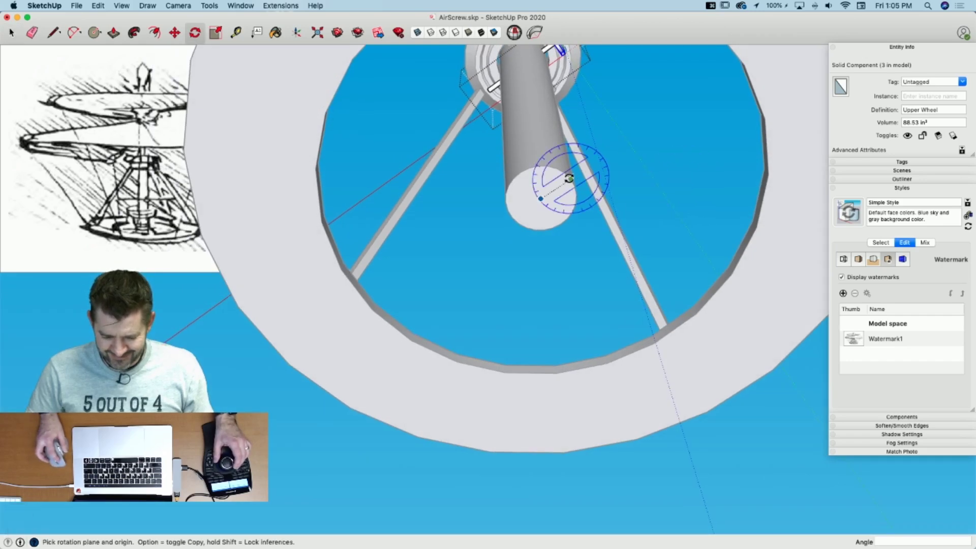
left_click(540, 198)
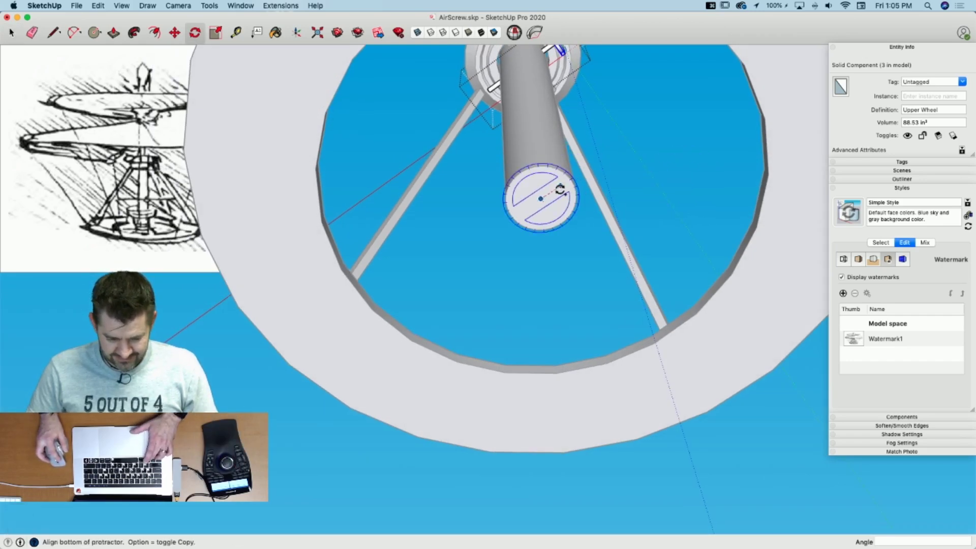
left_click(560, 186)
left_click(529, 208)
key("space")
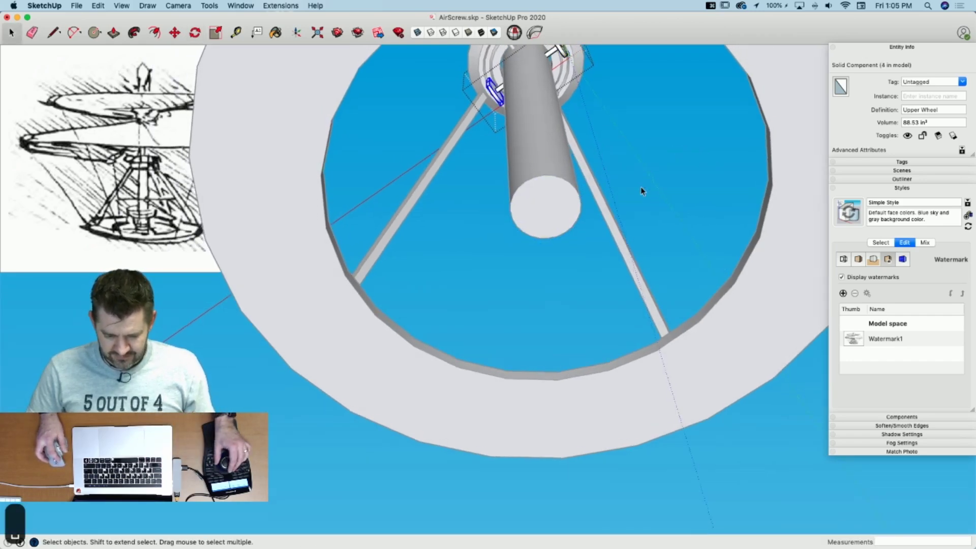
Step: Make both wheels on one axle a unique component, separate from the wheels on the crossed axle
left_click(639, 187)
left_click(609, 265)
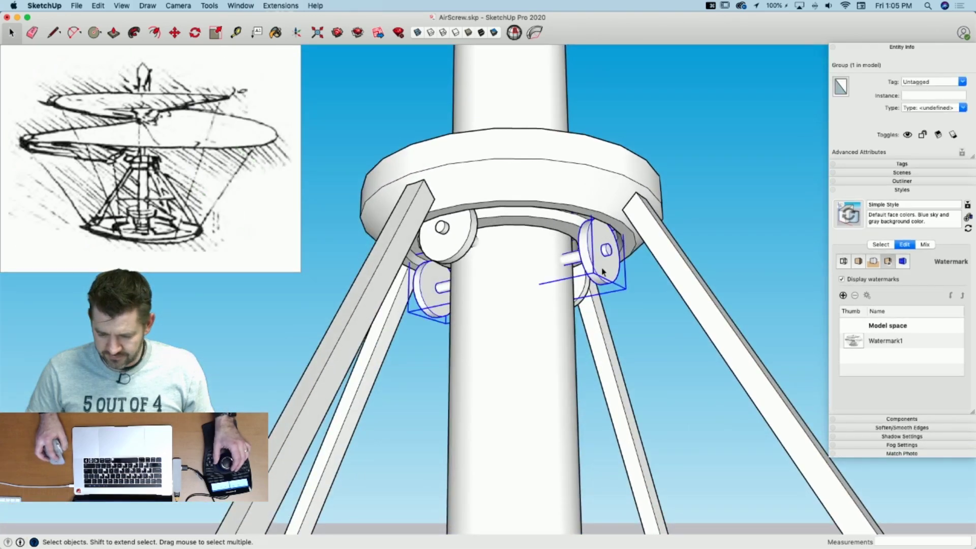
double_click(602, 272)
left_click(604, 269)
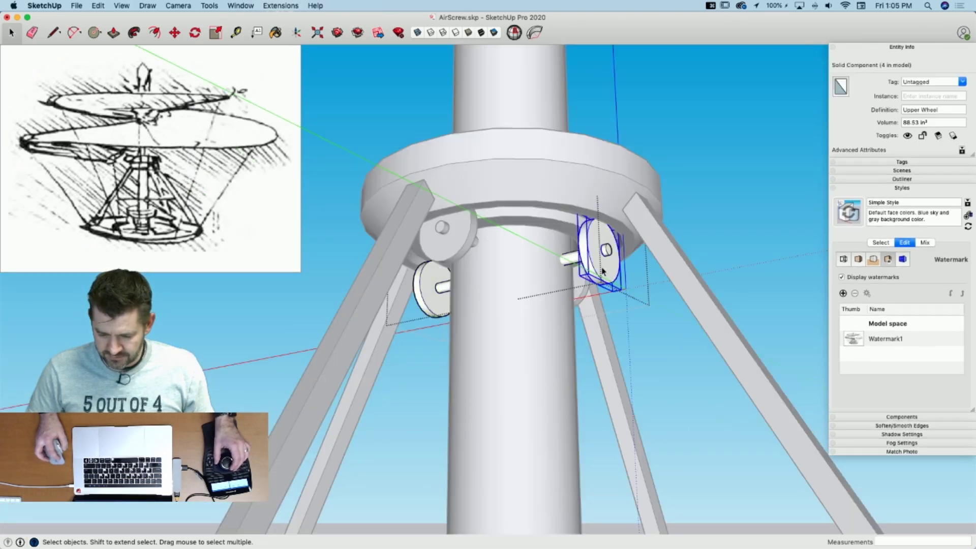
left_click(618, 324)
double_click(400, 220)
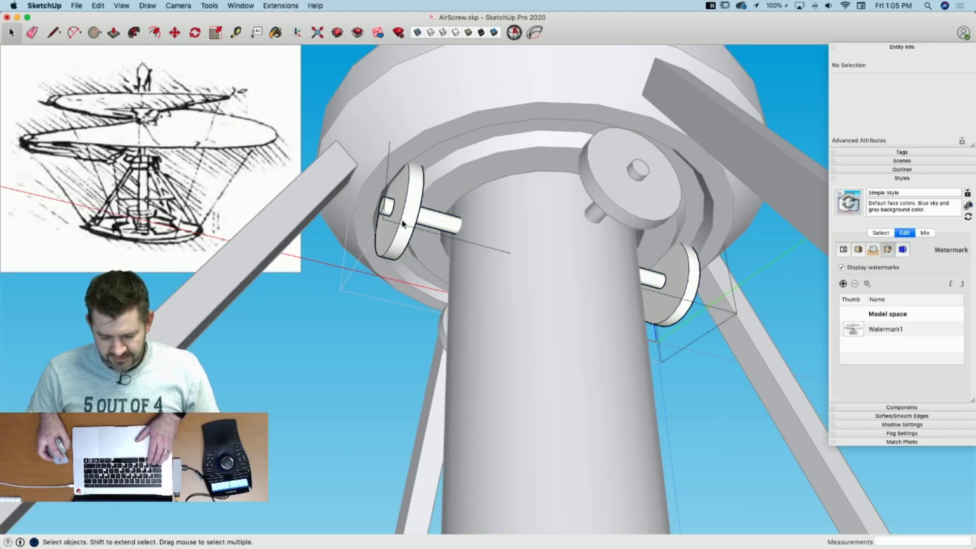
left_click(400, 220)
left_click(694, 295, "shift")
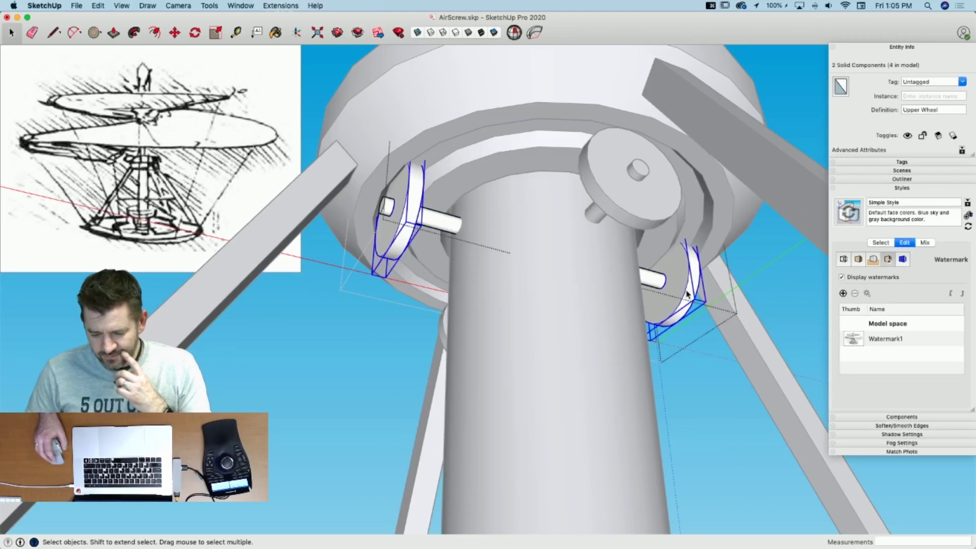
right_click(688, 279)
left_click(735, 377)
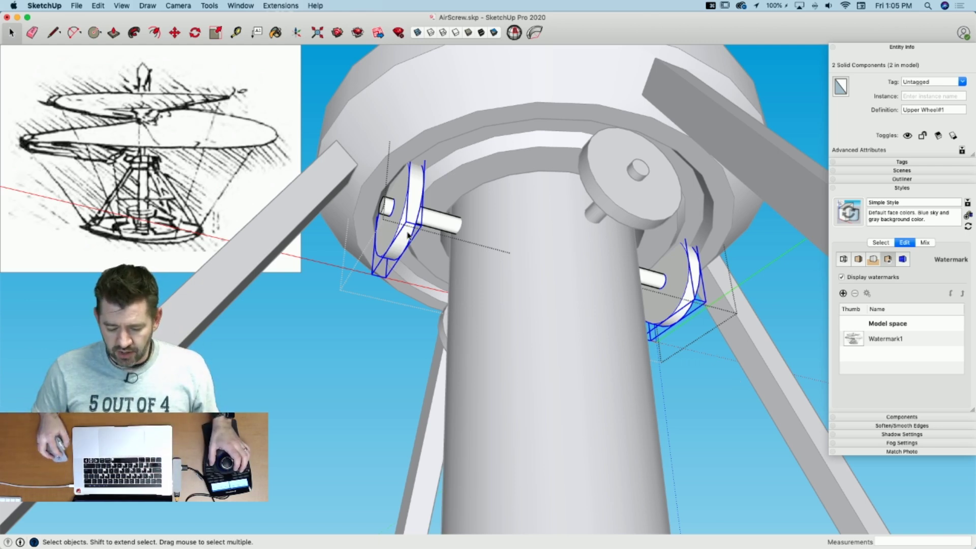
Step: Scale all geometry of the unique wheel component down about its centre, keeping the wheel's thickness
double_click(394, 213)
scroll(399, 214, "up", 3)
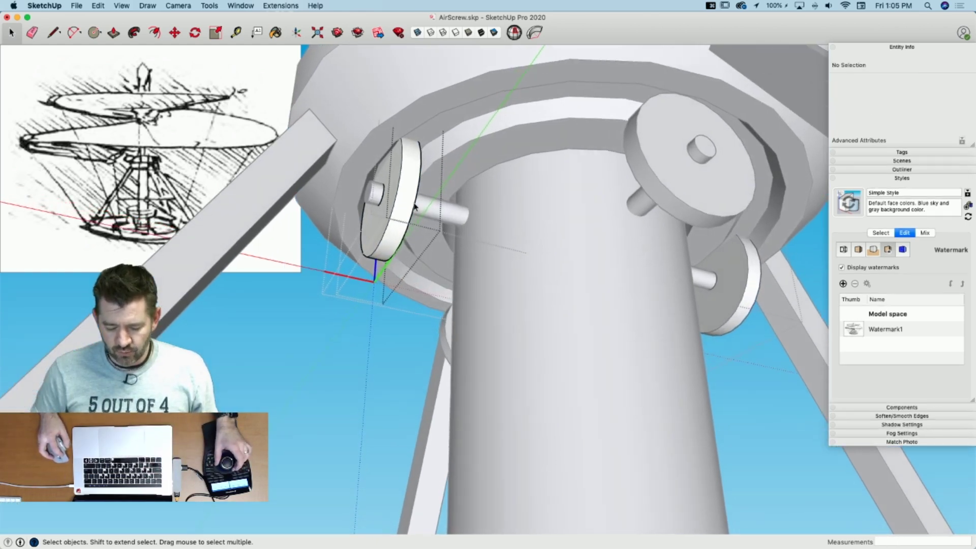
double_click(412, 200)
scroll(415, 198, "up", 3)
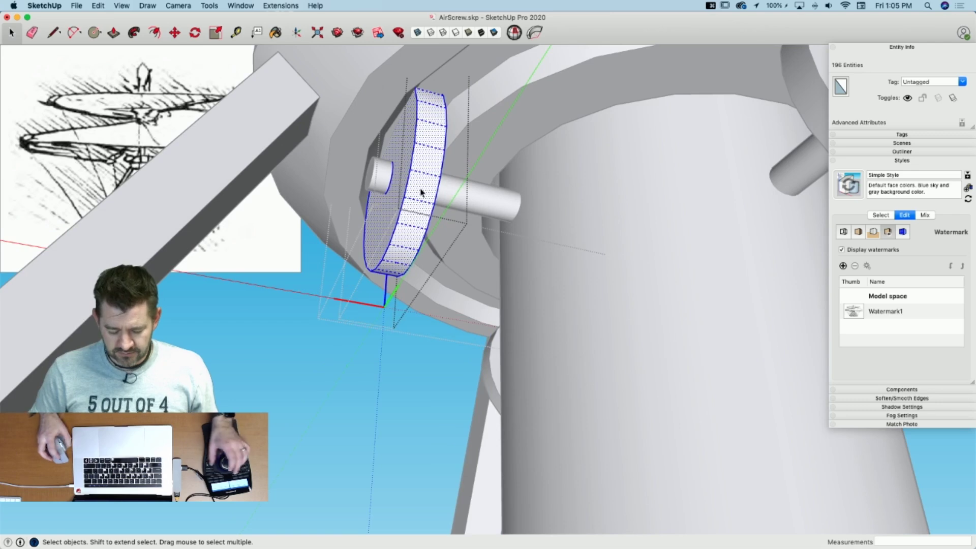
middle_click_drag(536, 205, 581, 191)
key("s")
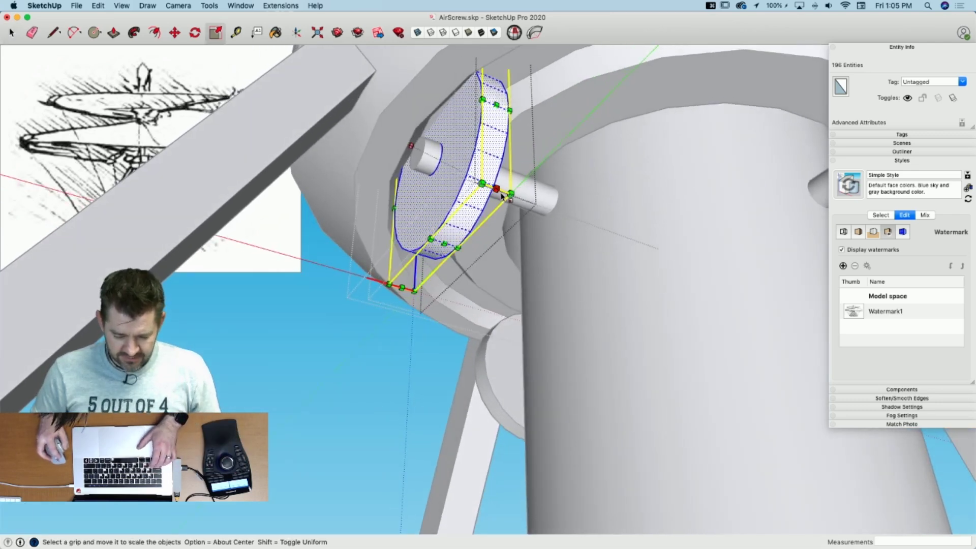
key("alt")
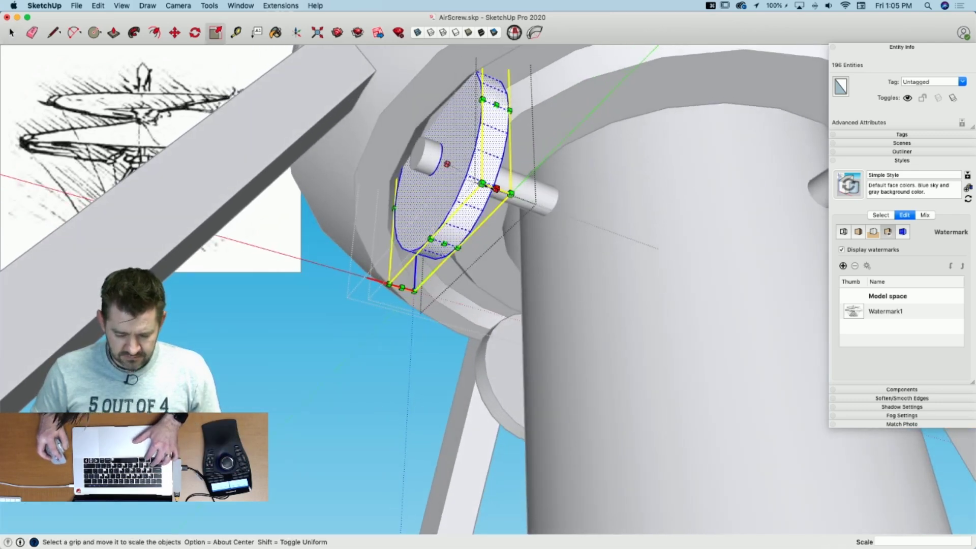
left_click_drag(496, 190, 473, 177)
key("space")
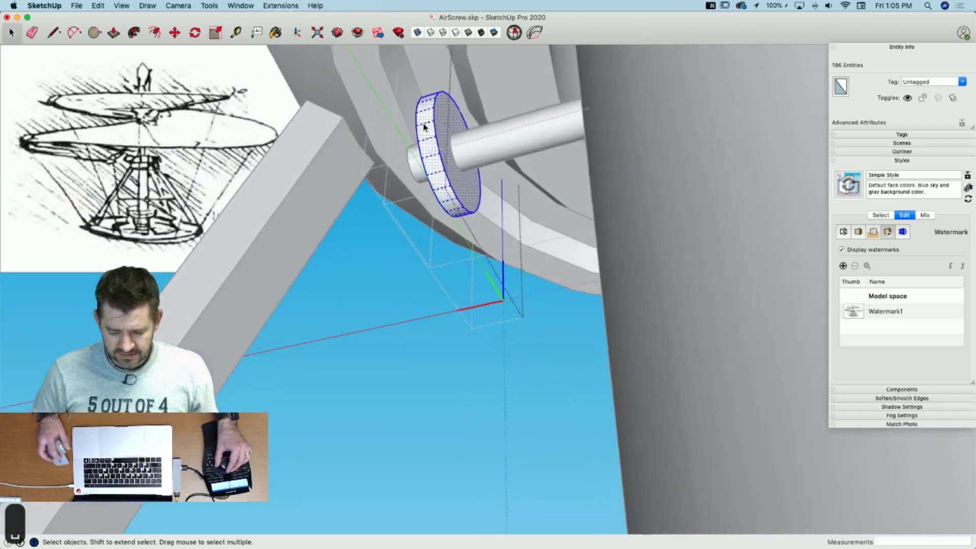
Step: Thicken the reduced wheel by pulling one flat face outward about 5/16" and pulling the opposite face outward as well, and close the groups
key("p")
left_click_drag(430, 123, 430, 121)
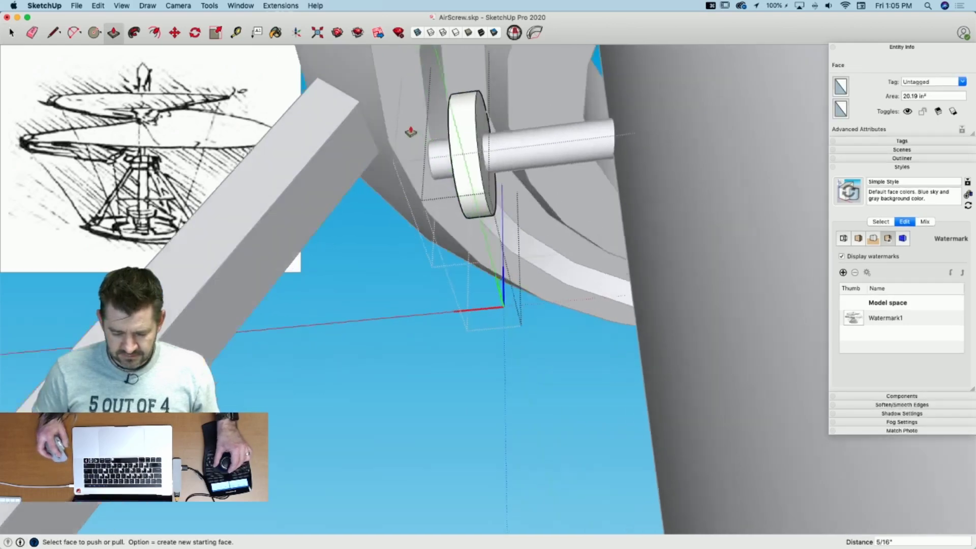
middle_click_drag(429, 121, 483, 128)
left_click_drag(483, 128, 484, 126)
key("space")
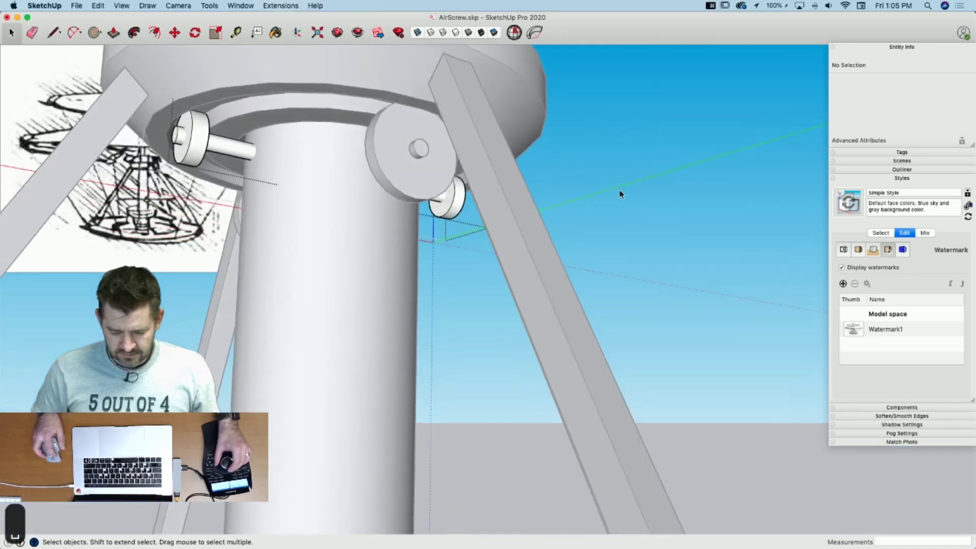
left_click(620, 193)
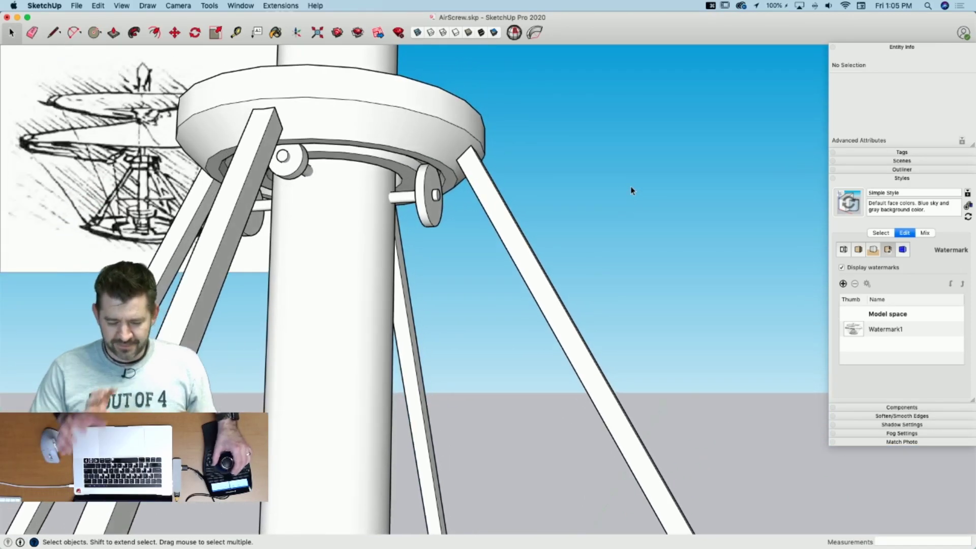
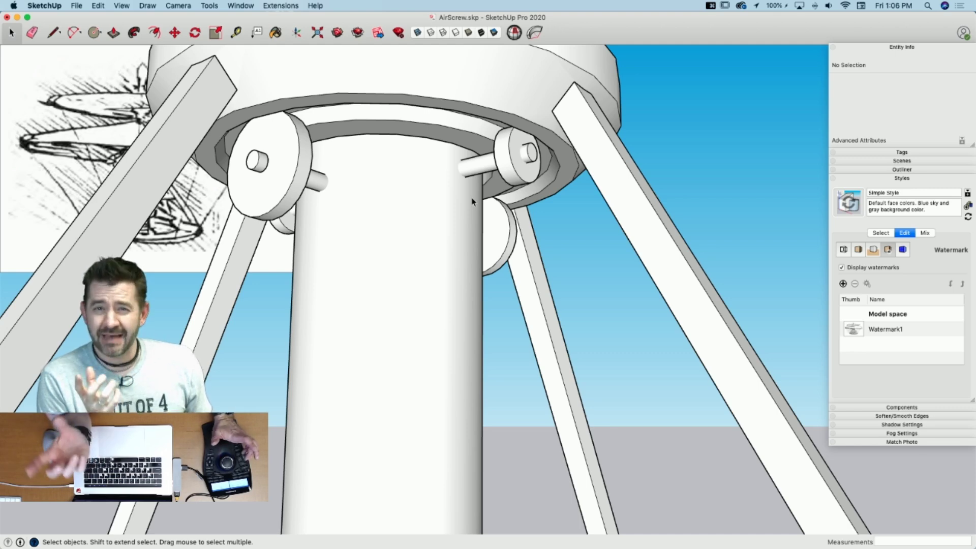
Step: Copy the axle's circular end face with its edges and paste it in place on the small wheel's outer face, inside the wheel component
scroll(472, 202, "up", 4)
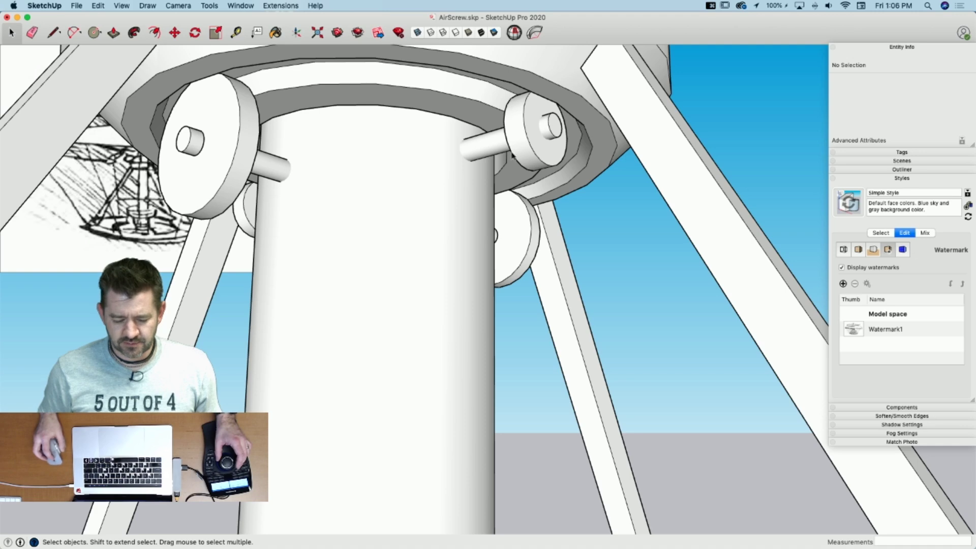
middle_click_drag(547, 131, 486, 149)
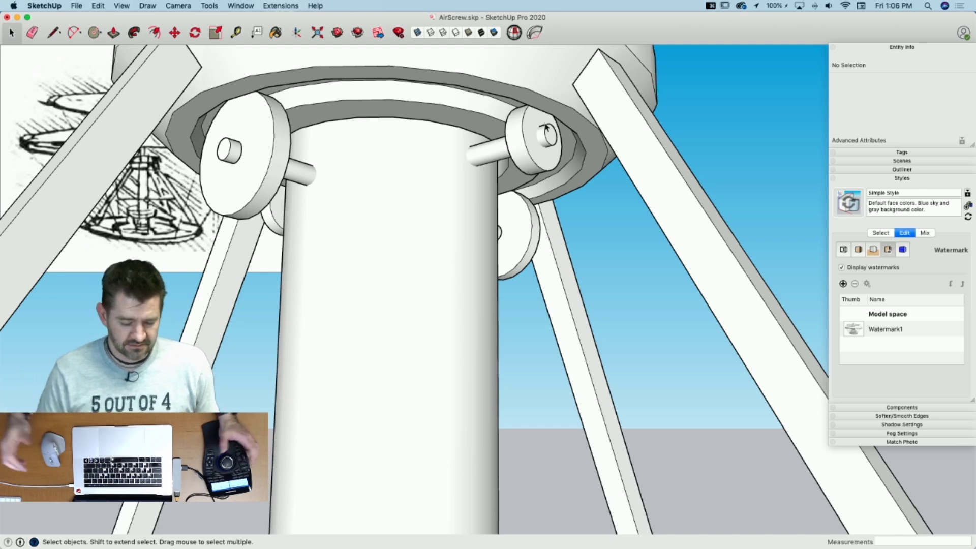
double_click(539, 147)
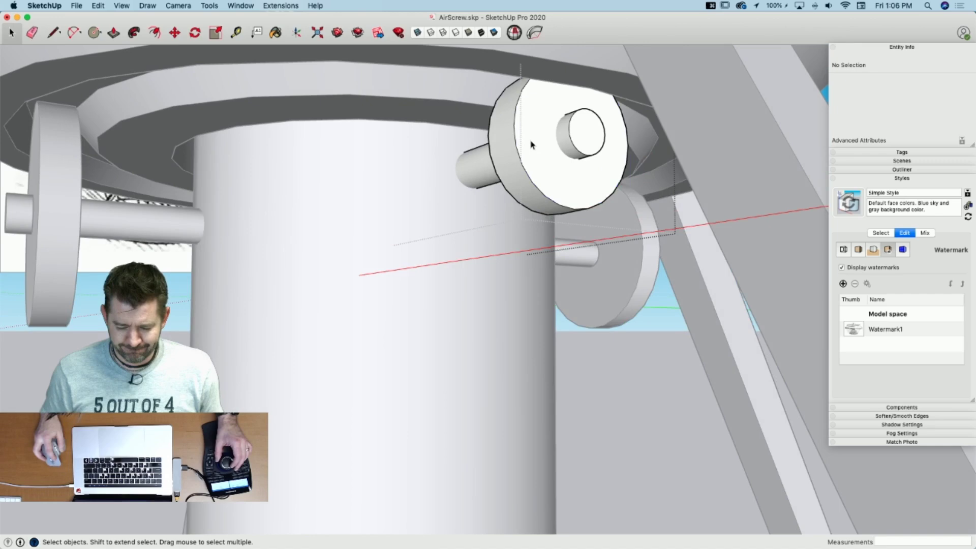
left_click(531, 145)
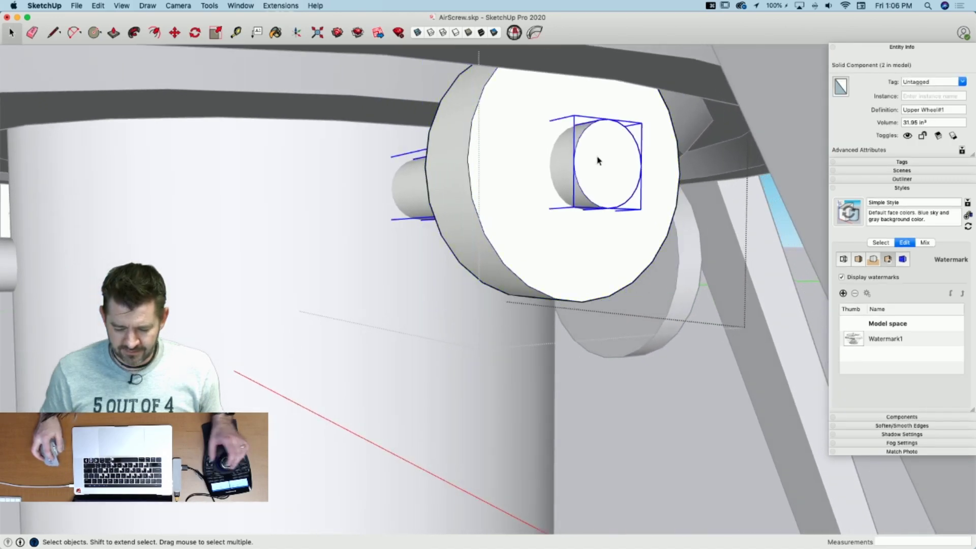
double_click(597, 160)
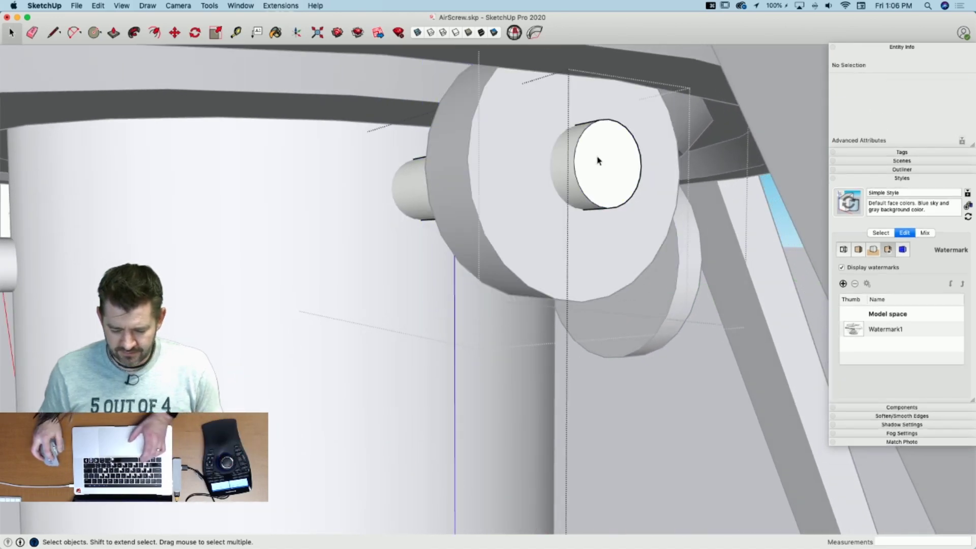
triple_click(597, 161)
left_click(597, 161)
key("super+c")
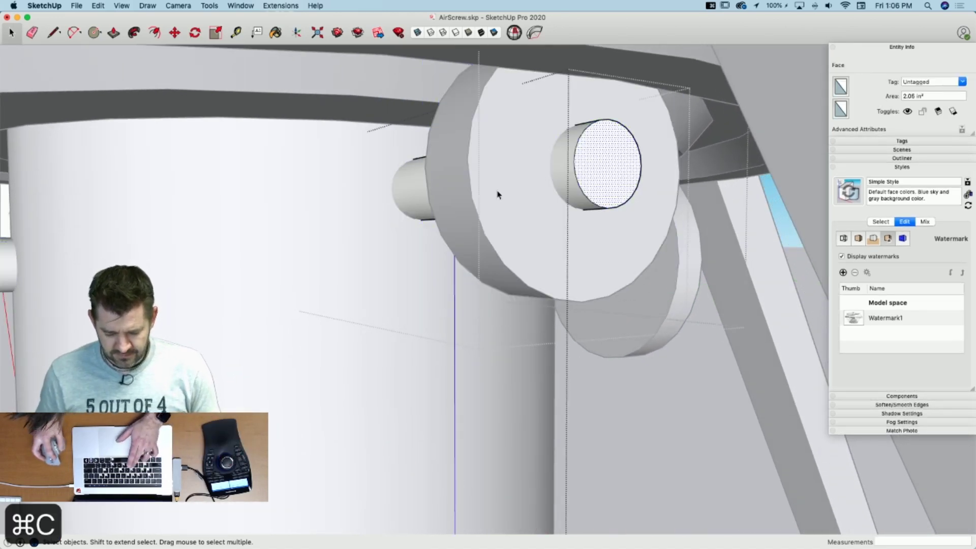
left_click(496, 195)
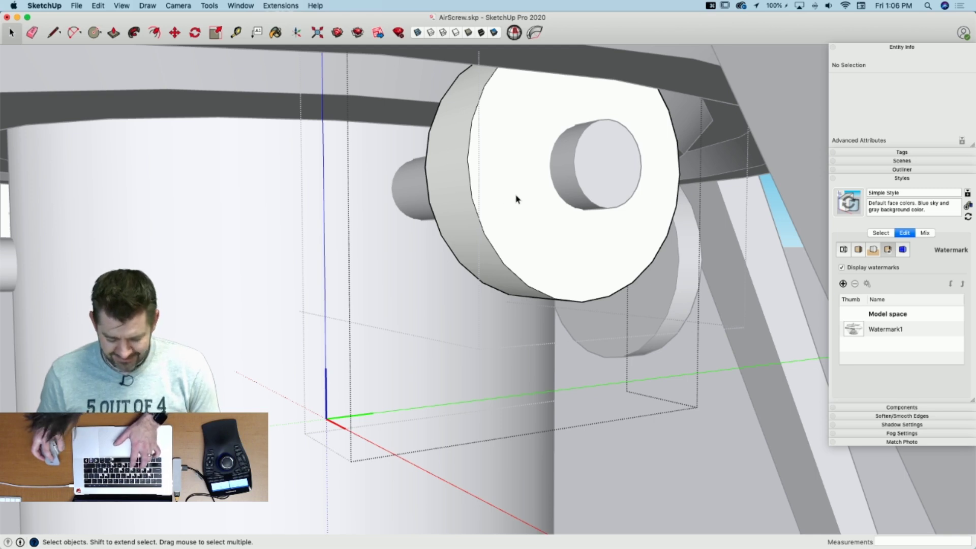
key("super+v")
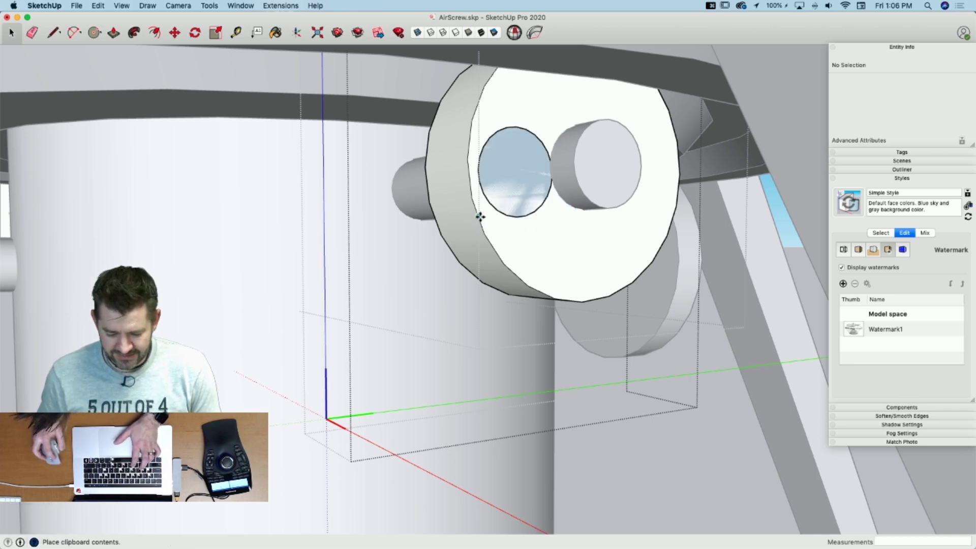
left_click(477, 209)
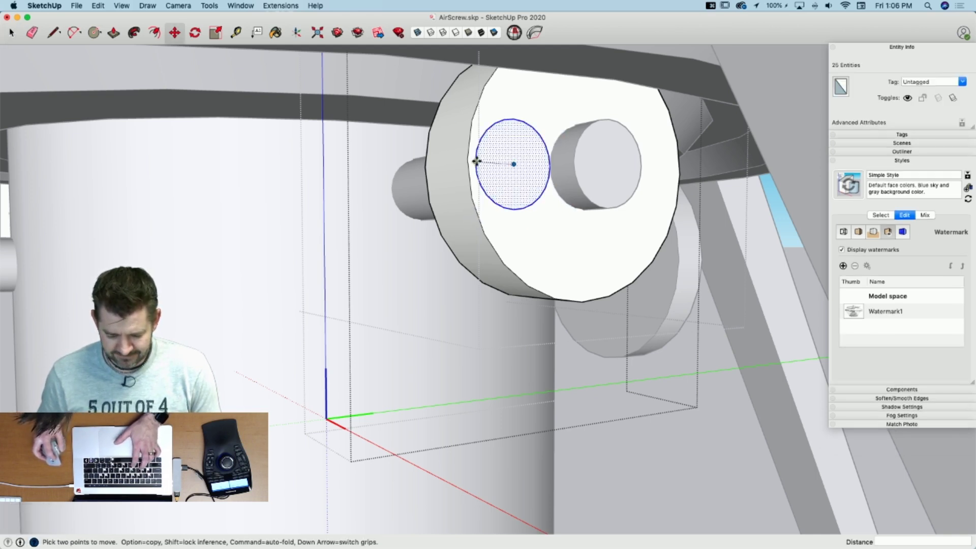
Step: Move the pasted circle across the wheel face to line up with the axle, tracing a short reference edge along the axle's outline
left_click(476, 161)
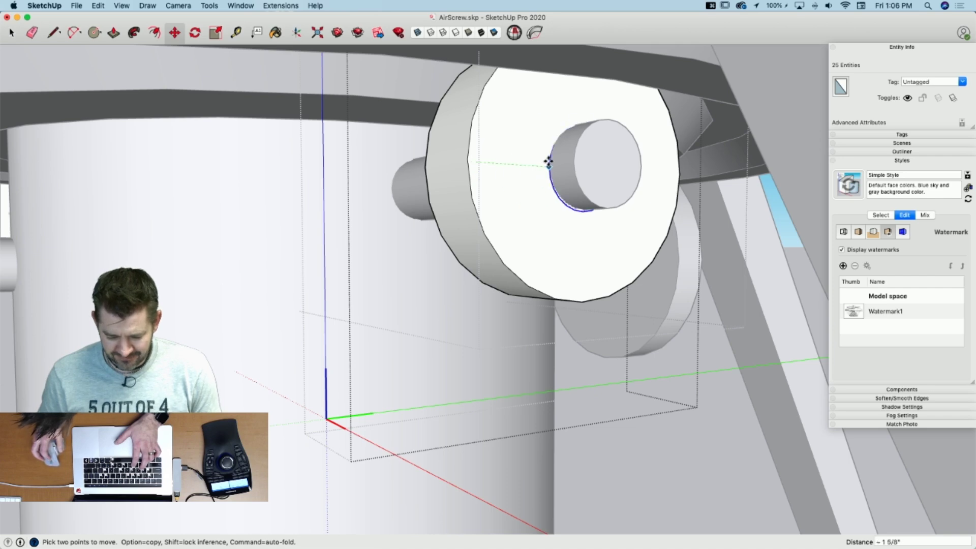
scroll(548, 162, "up", 5)
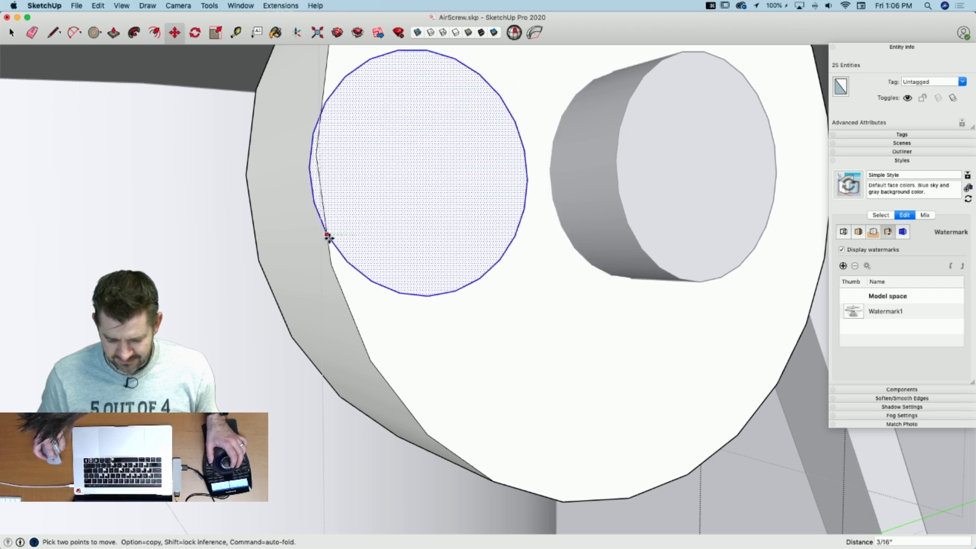
left_click(340, 236)
key("l")
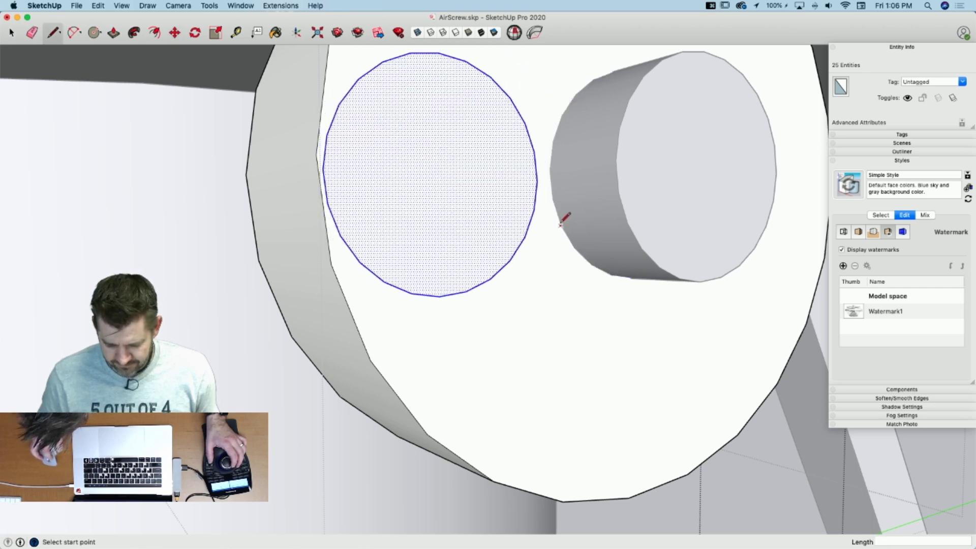
left_click(575, 249)
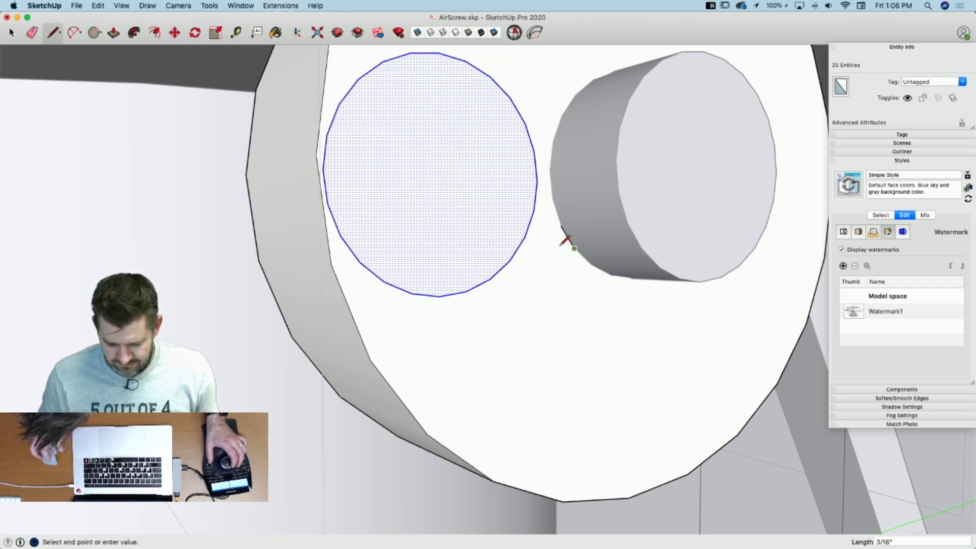
key("m")
left_click(338, 233)
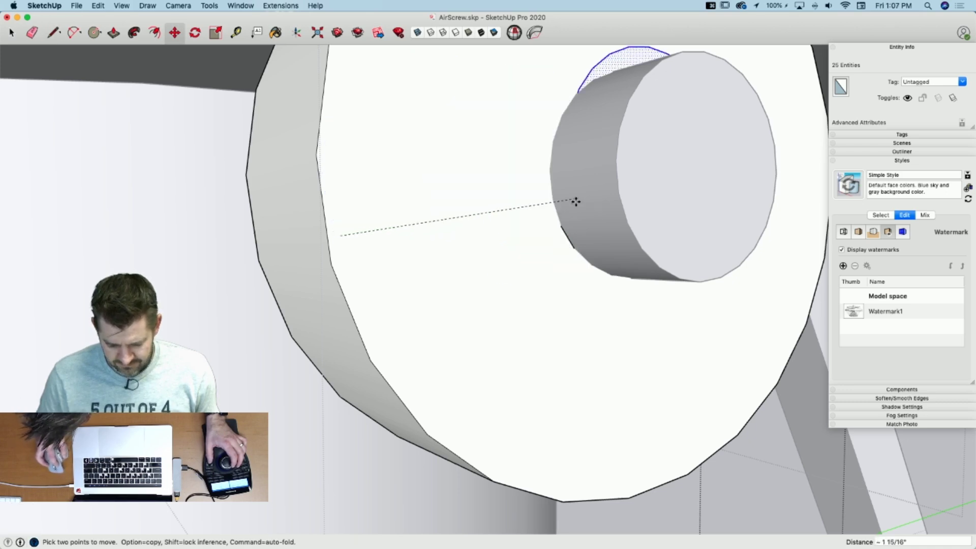
Step: Enlarge the small wheel's axle hole by pushing the ring inside the aligned circle through the wheel, and delete the leftover core
key("space")
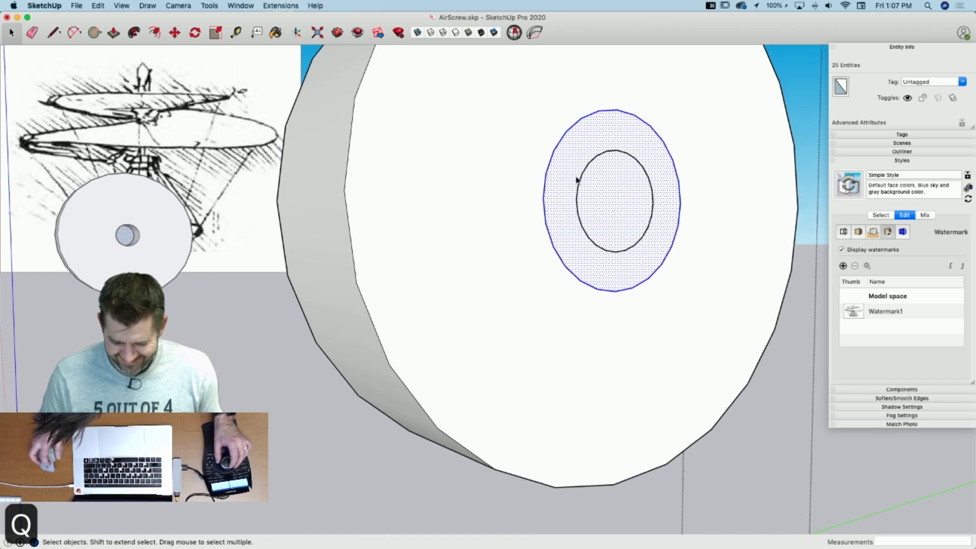
key("p")
left_click(570, 195)
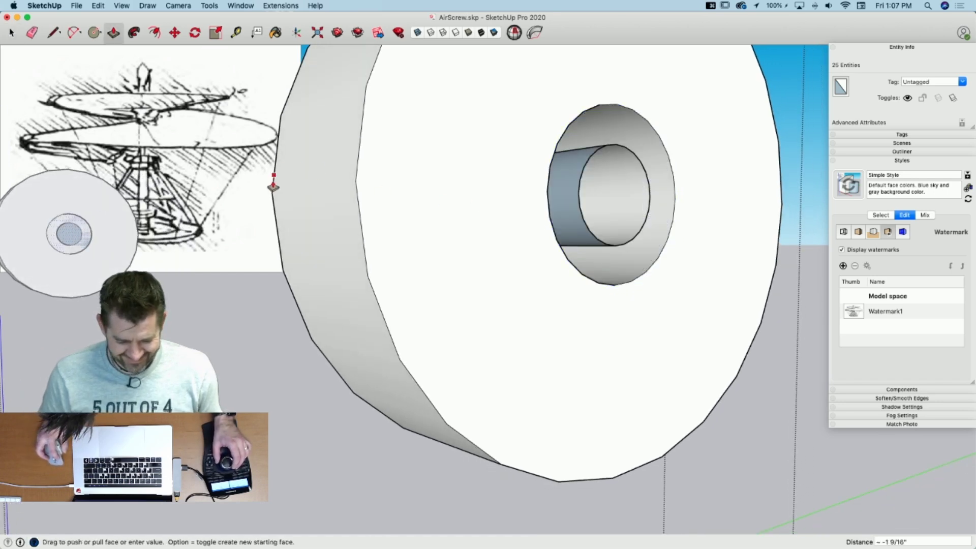
left_click(275, 193)
key("space")
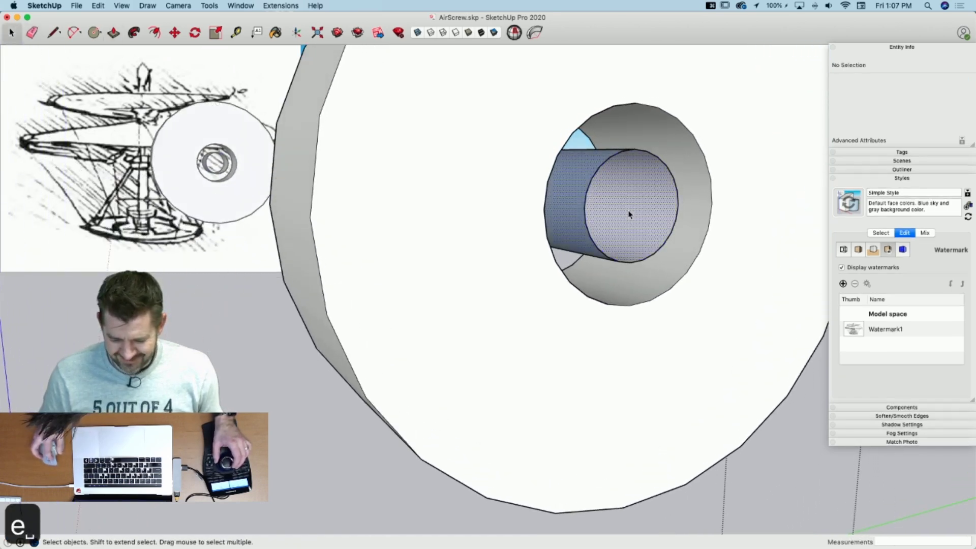
left_click(628, 214)
key("BackSpace")
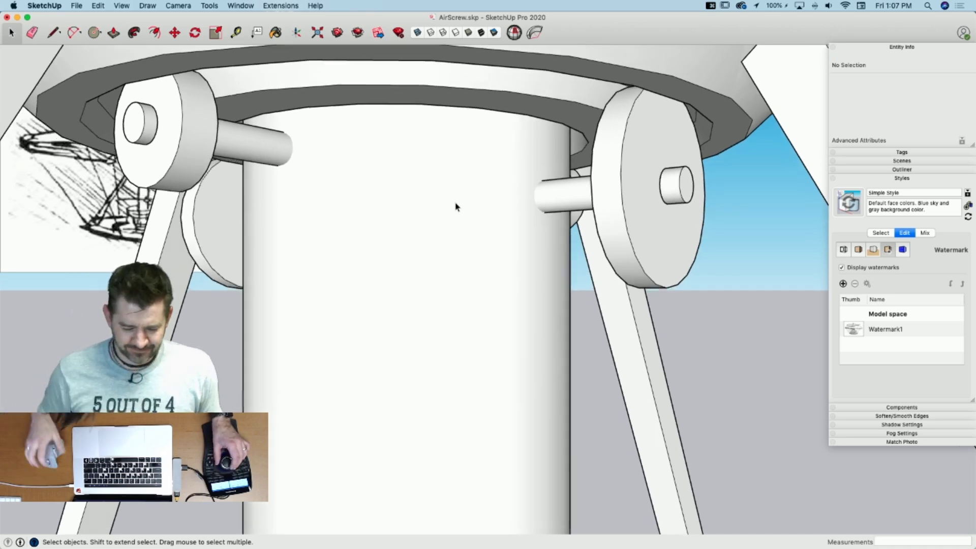
Step: Explode both axle-and-wheel groups into their separate axle and wheel components
left_click(379, 201)
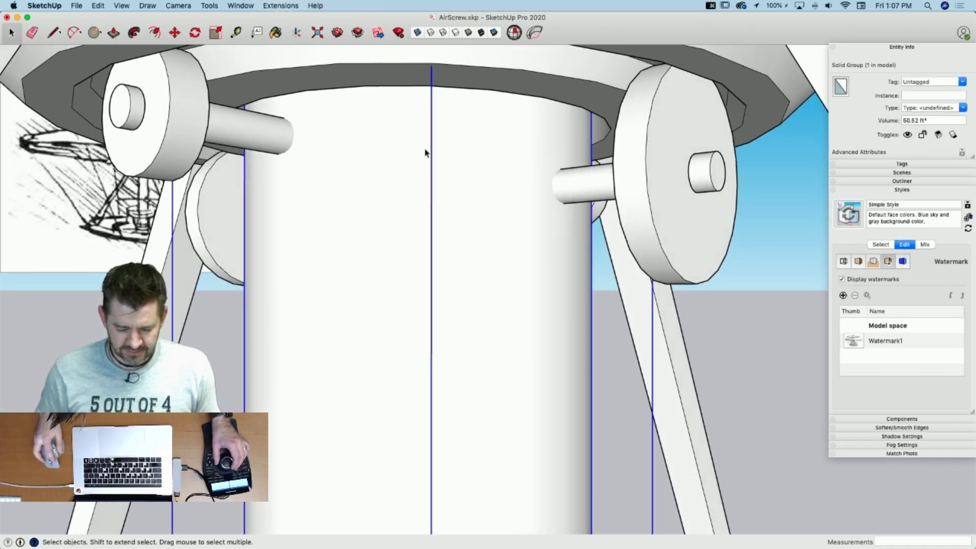
left_click(250, 133)
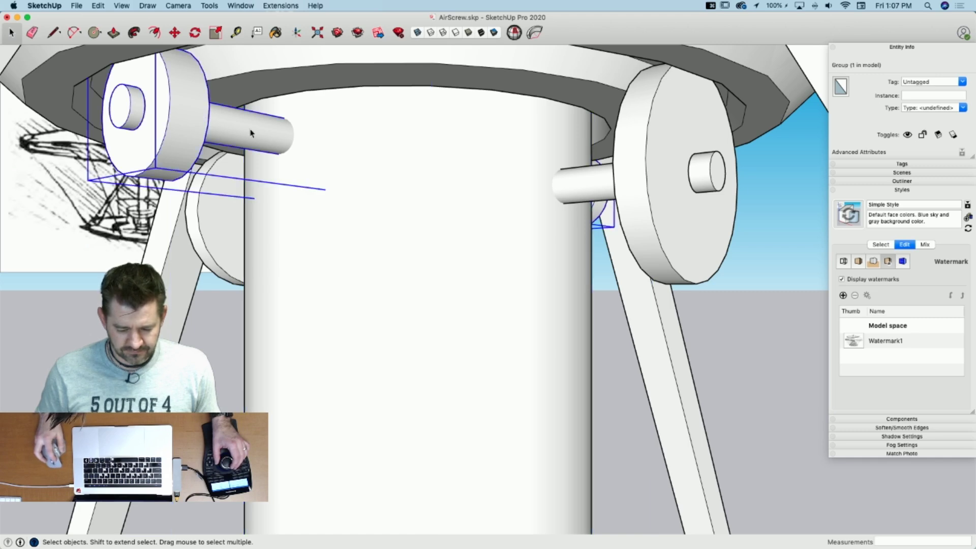
scroll(251, 134, "down", 3)
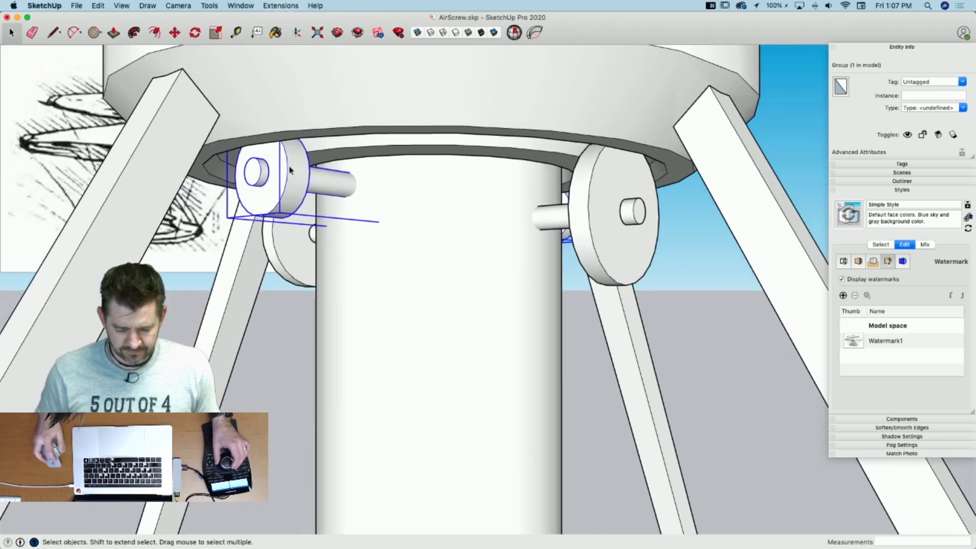
left_click(618, 225, "shift")
right_click(618, 225)
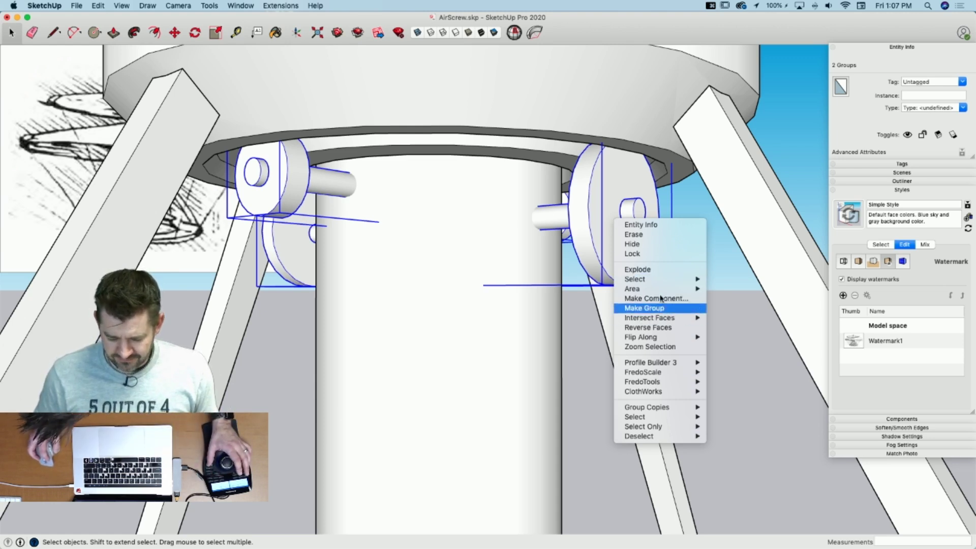
left_click(677, 269)
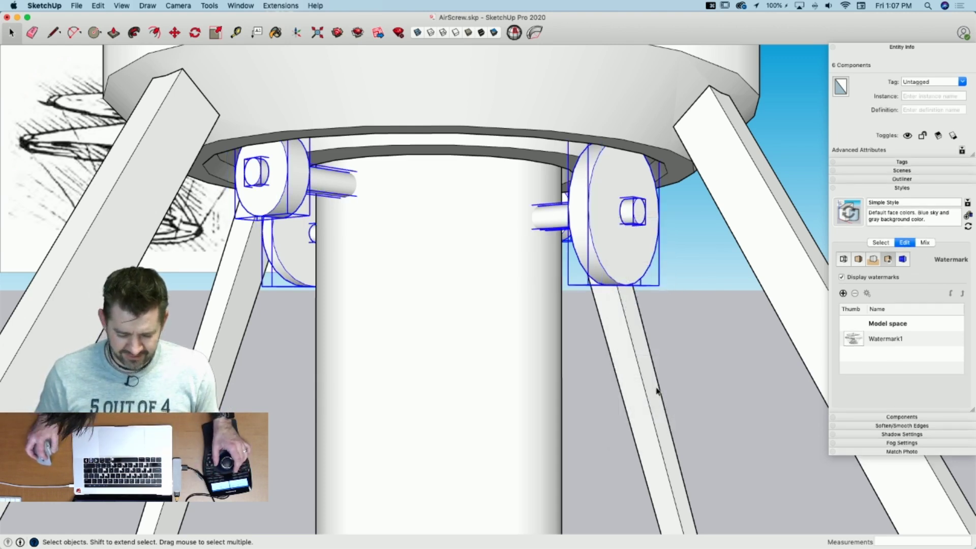
Step: Display the Solid Tools and try to start Trim with the axle that carries the larger wheels
left_click(550, 216)
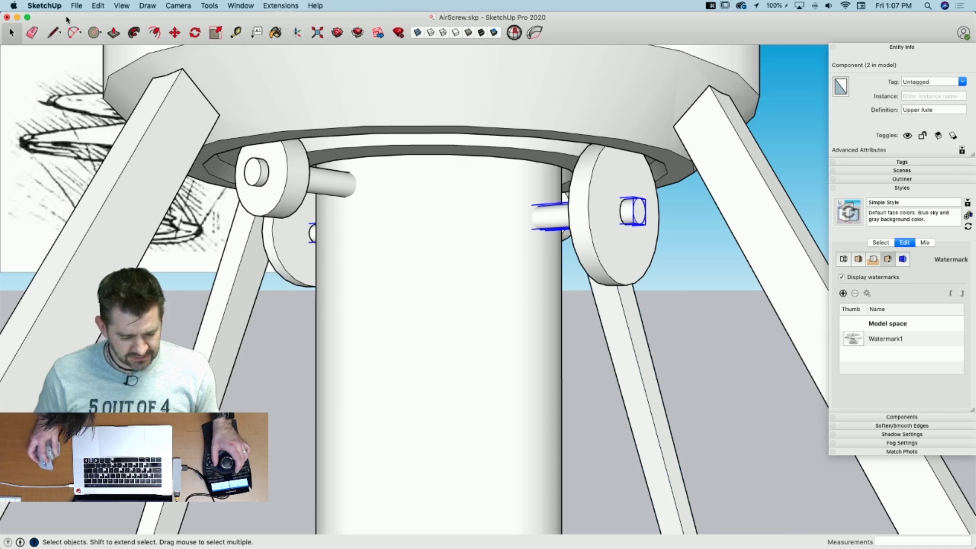
left_click(122, 5)
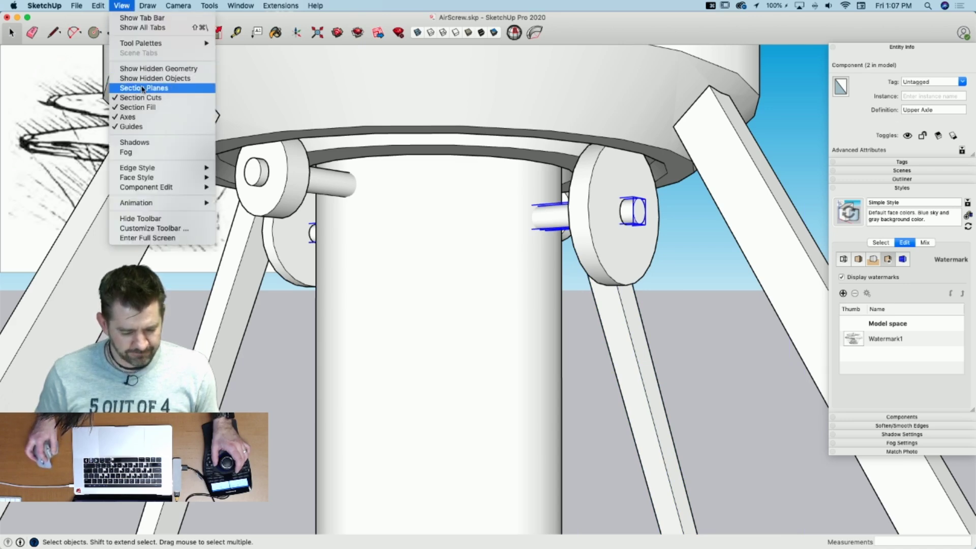
mouse_move(145, 43)
left_click(251, 53)
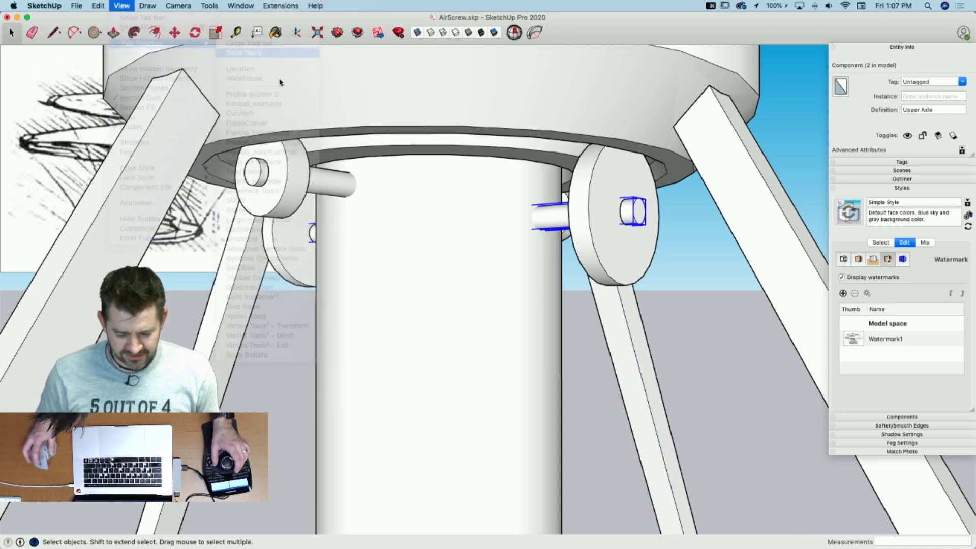
left_click(134, 168)
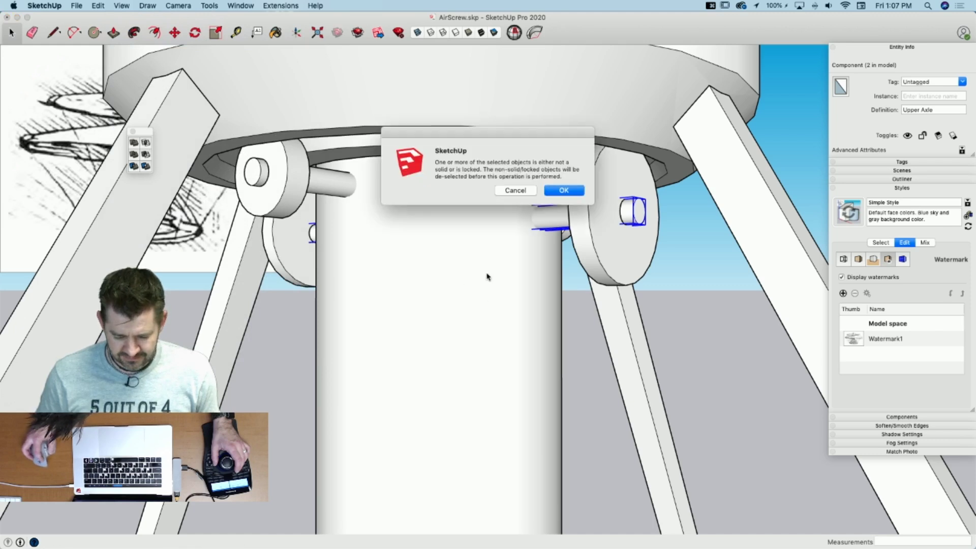
left_click(564, 190)
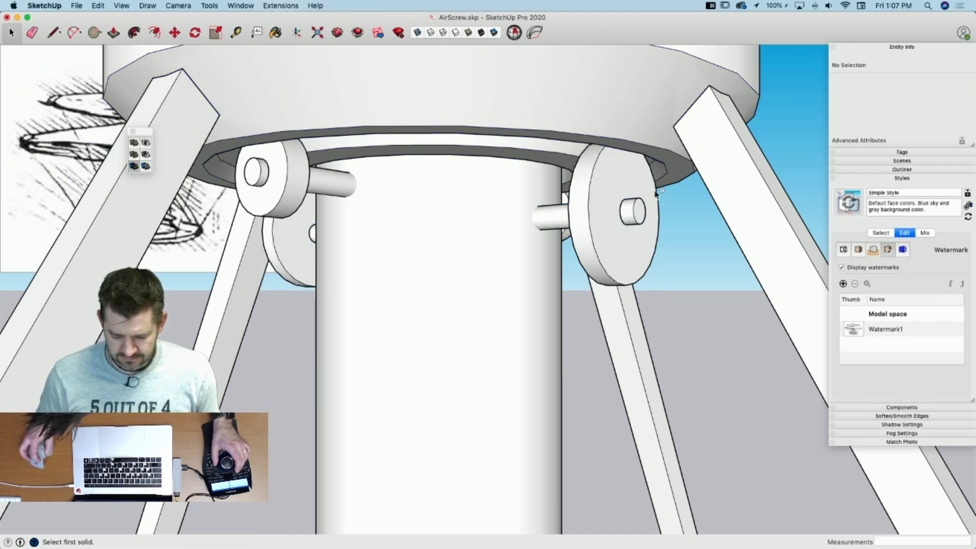
Step: Repair the Upper Axle component's solid errors with Solid Inspector² and close the inspector
left_click(645, 162)
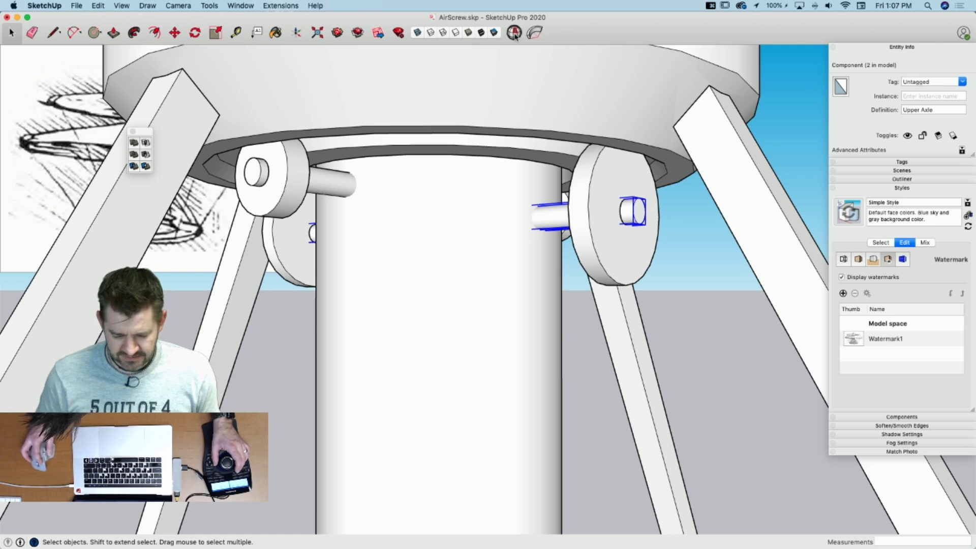
left_click(514, 32)
left_click(276, 122)
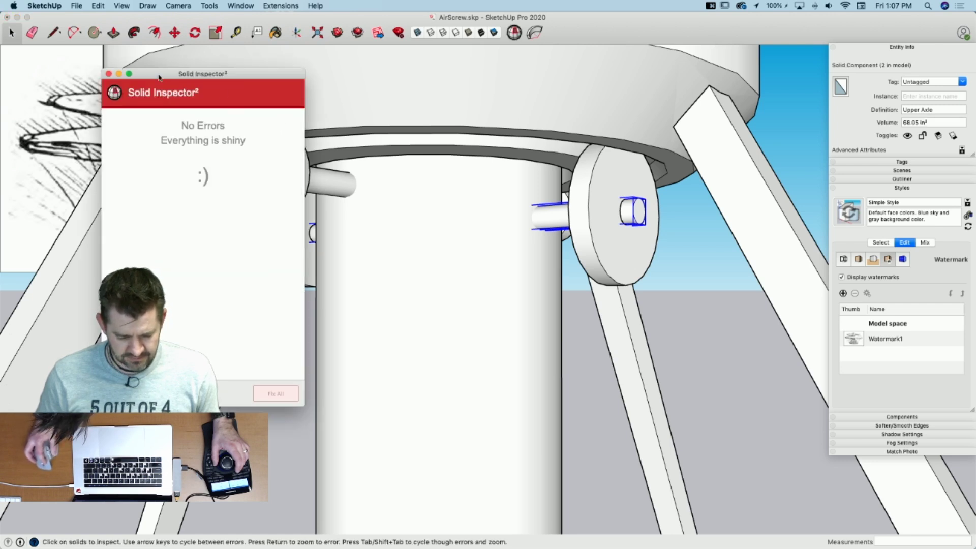
left_click(109, 74)
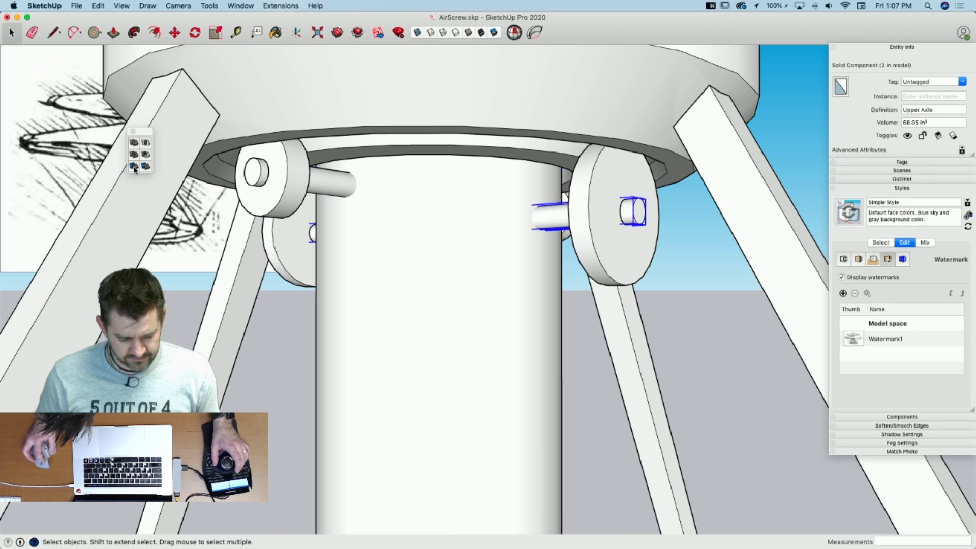
Step: Trim the central shaft with the axle that carries the larger wheels
left_click(134, 167)
left_click(418, 240)
key("space")
Step: Trim the central shaft with the crossing axle that carries the smaller wheels, and clear the selection
left_click(338, 188)
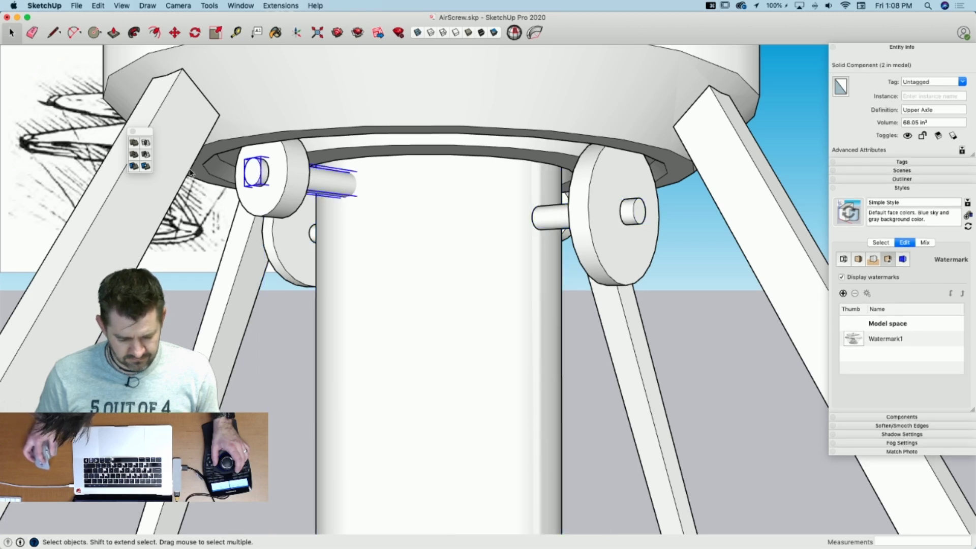
left_click(133, 168)
left_click(438, 236)
key("space")
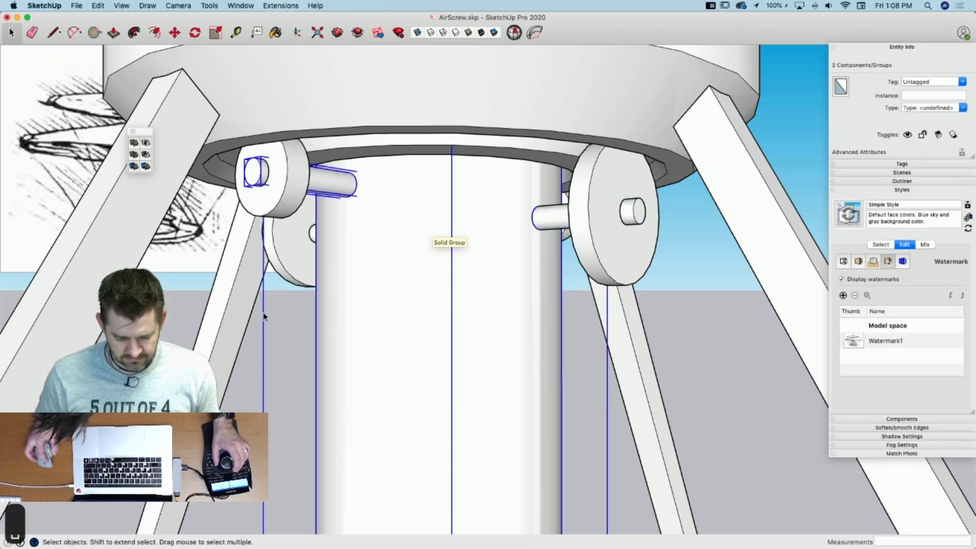
left_click(334, 183)
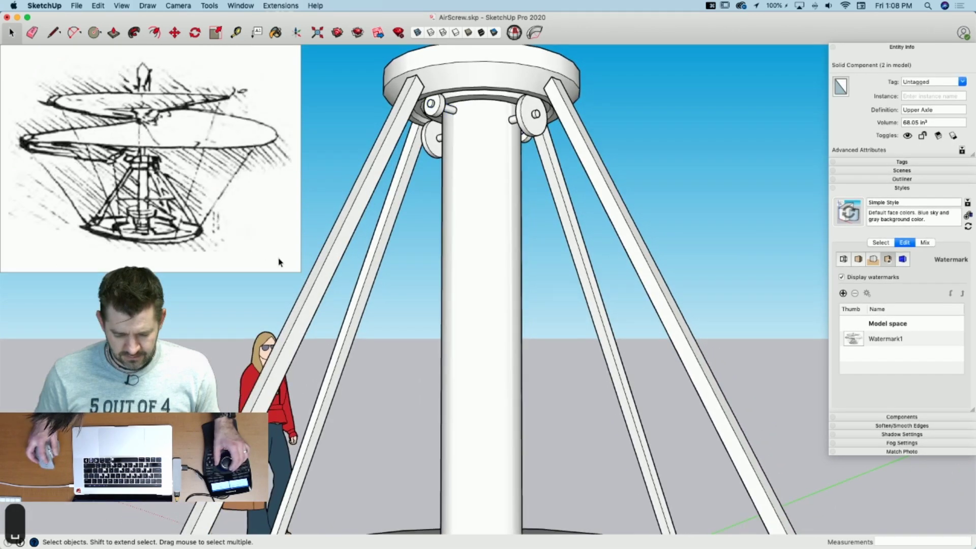
left_click(279, 262)
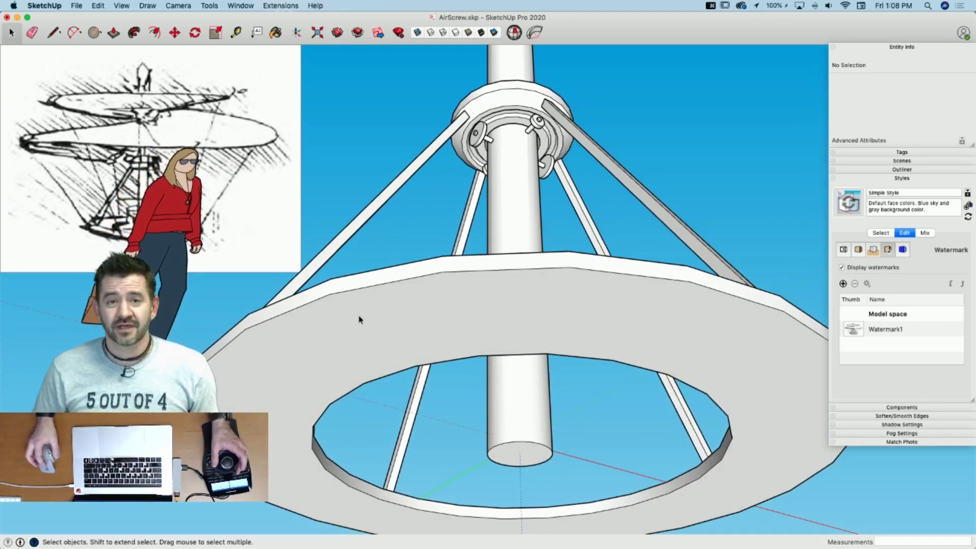
Step: Copy the underside face of the Bottom Ring component and paste it in place outside the component
double_click(358, 318)
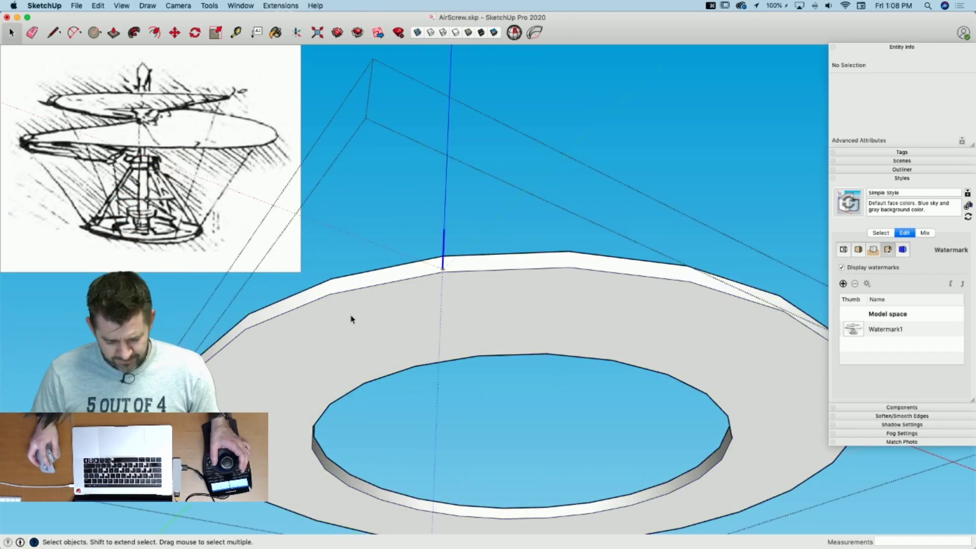
left_click(328, 319)
key("super+c")
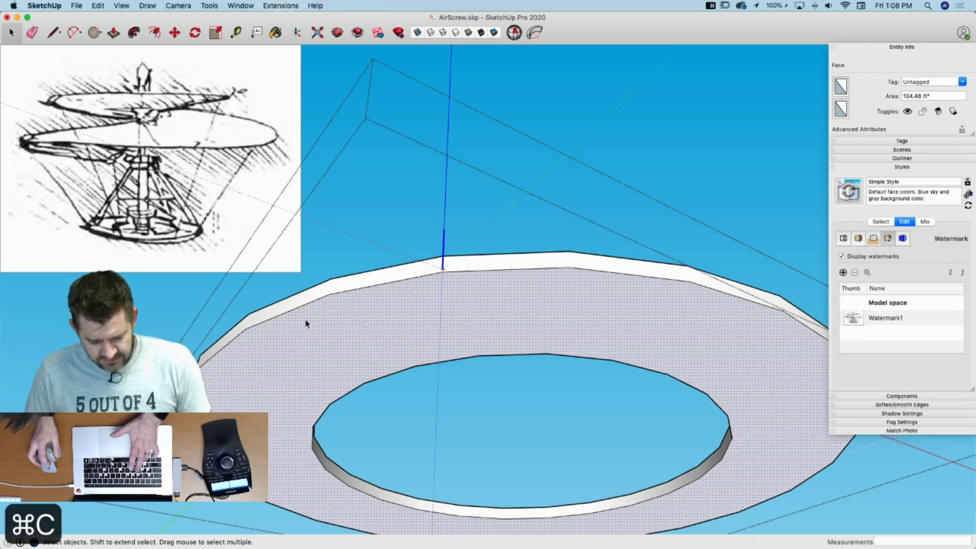
key("Escape")
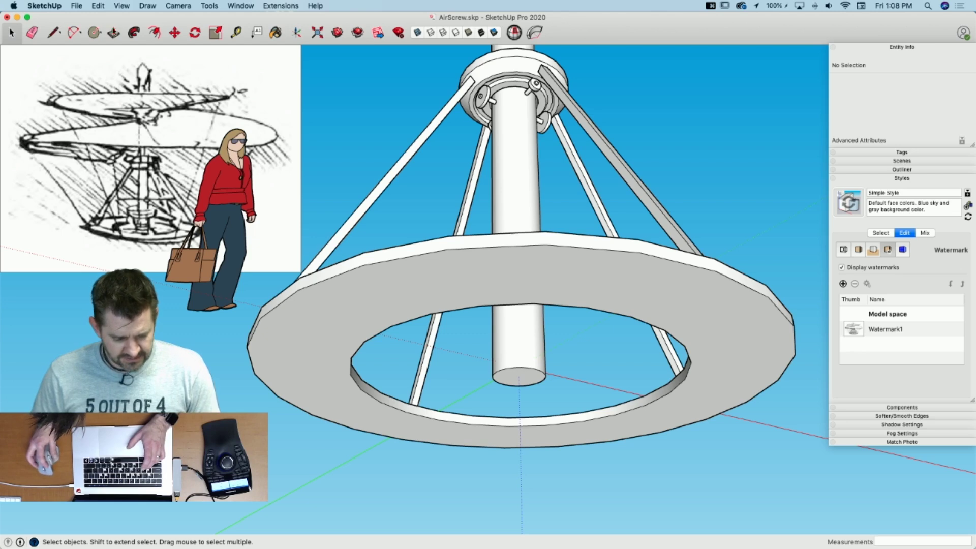
left_click(77, 5)
mouse_move(98, 5)
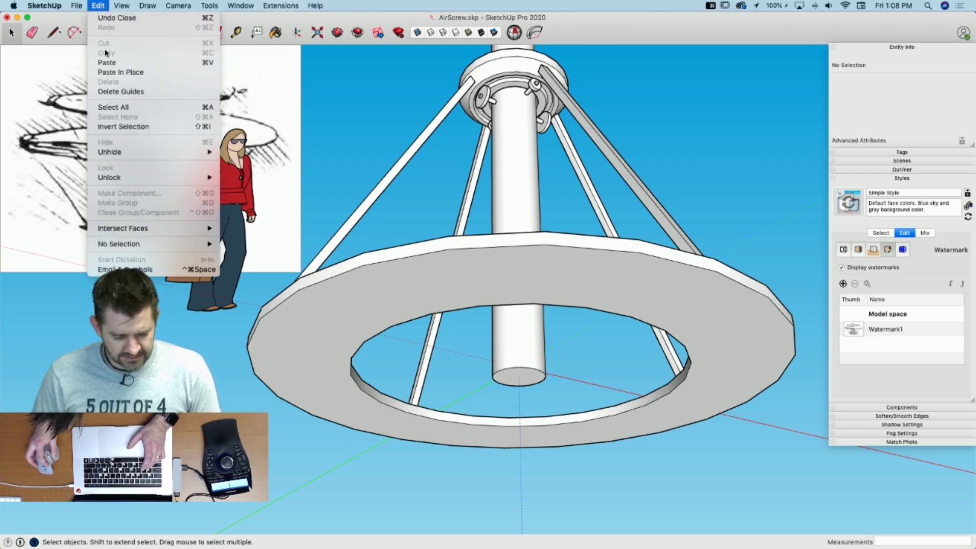
left_click(113, 72)
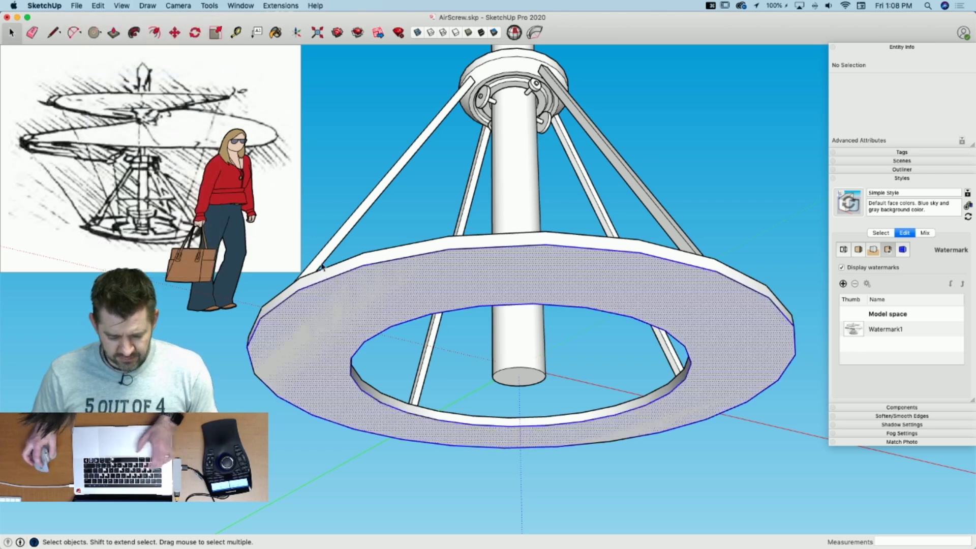
Step: Move the pasted ring face straight down about 3 1/16 inches below the bottom ring
key("m")
left_click(352, 317)
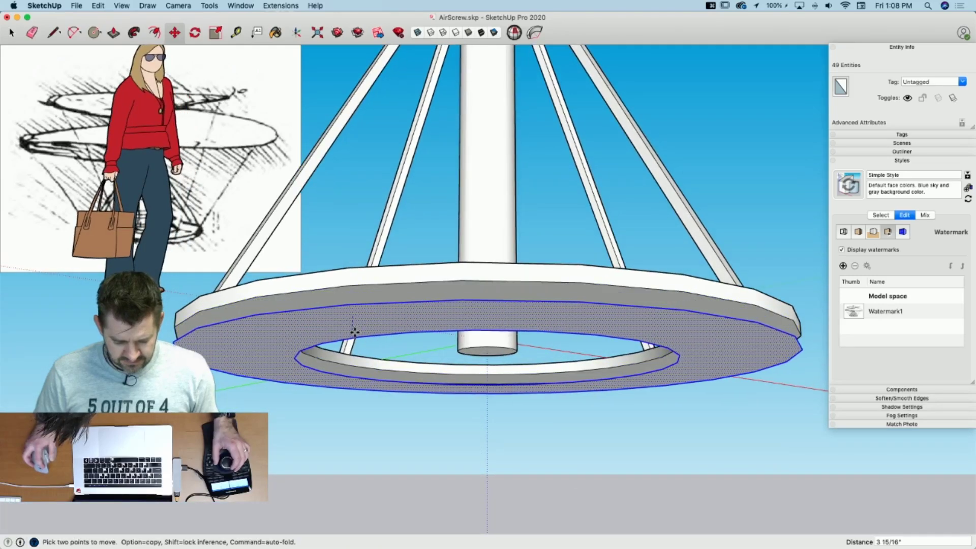
left_click(353, 331)
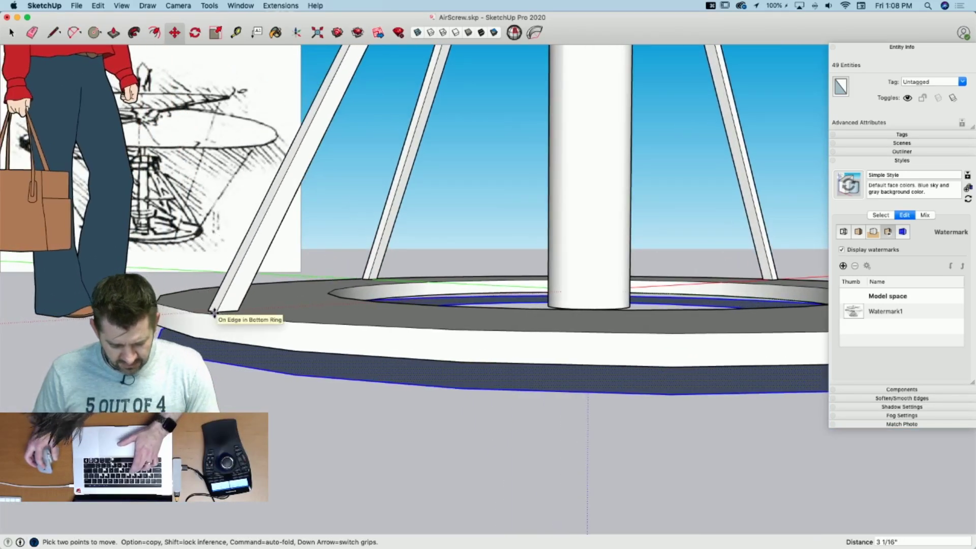
Step: Push/Pull the lowered ring face downward into a second ring about 3 11/16 inches thick
key("f")
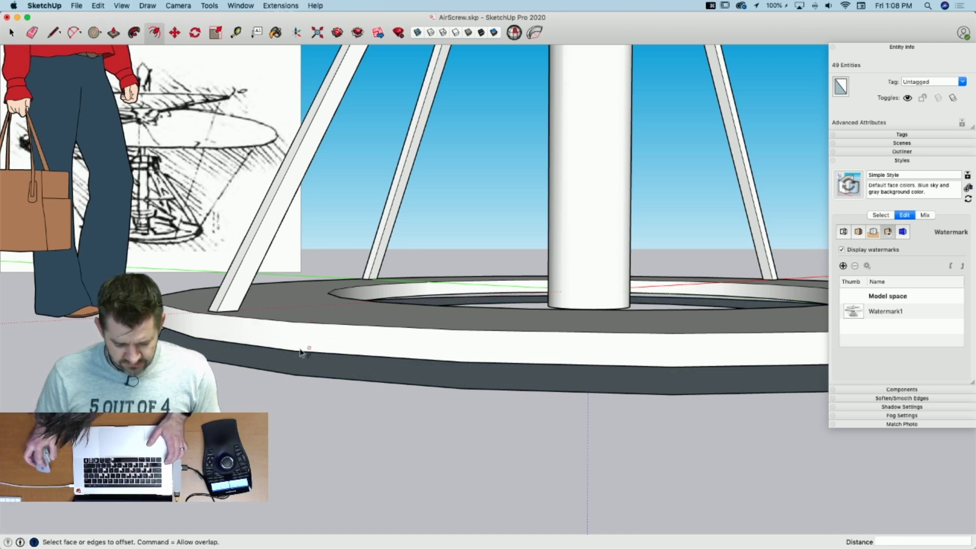
key("space")
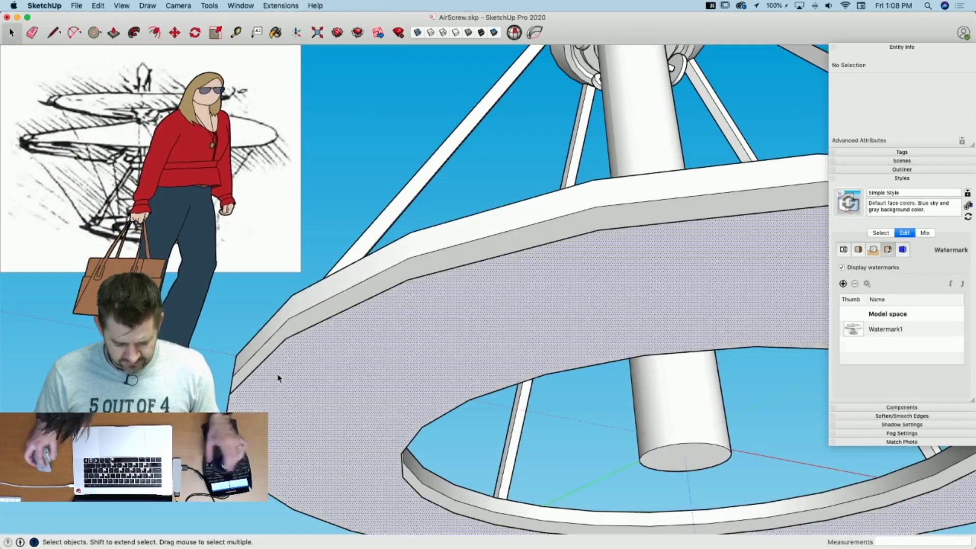
left_click(278, 377)
key("f")
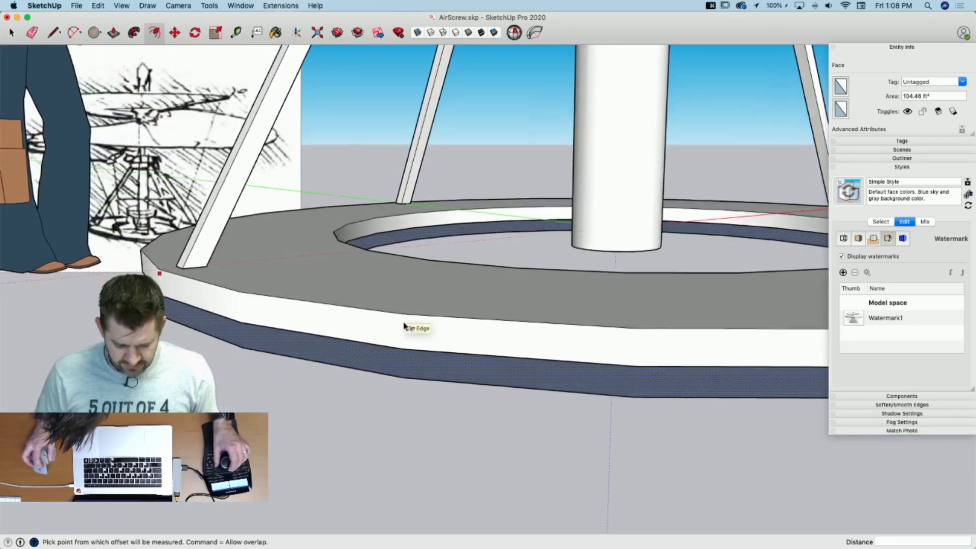
key("space")
key("p")
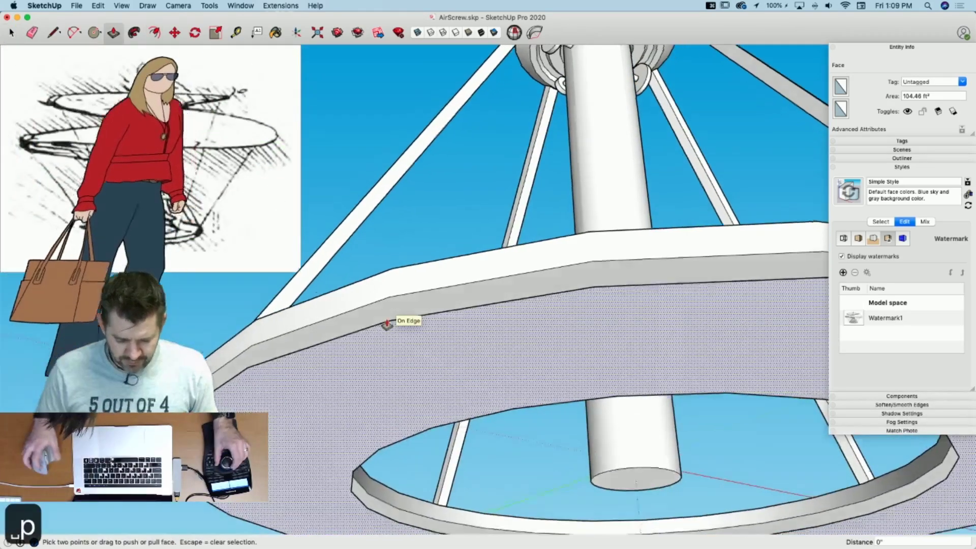
left_click_drag(366, 270, 365, 306)
left_click(365, 305)
key("space")
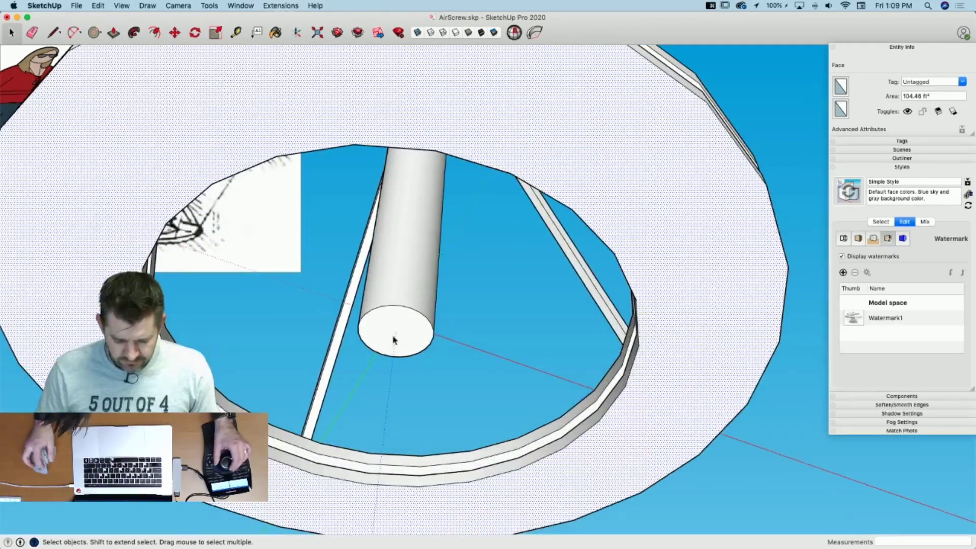
Step: Extend the bottom of the central shaft down about 6 3/4 inches, level with the new lower ring's underside
left_click(396, 340)
key("p")
key("space")
double_click(388, 355)
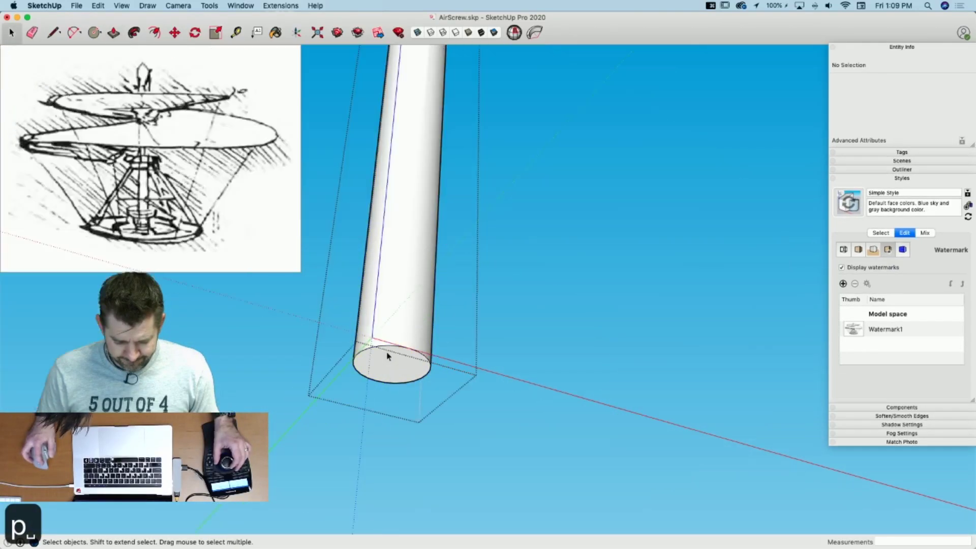
key("p")
left_click(383, 363)
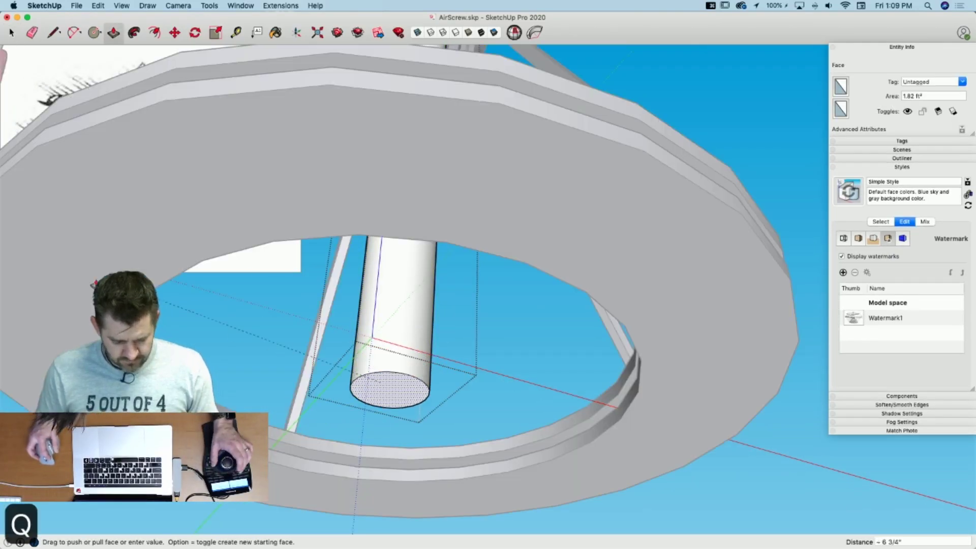
left_click(390, 389)
key("space")
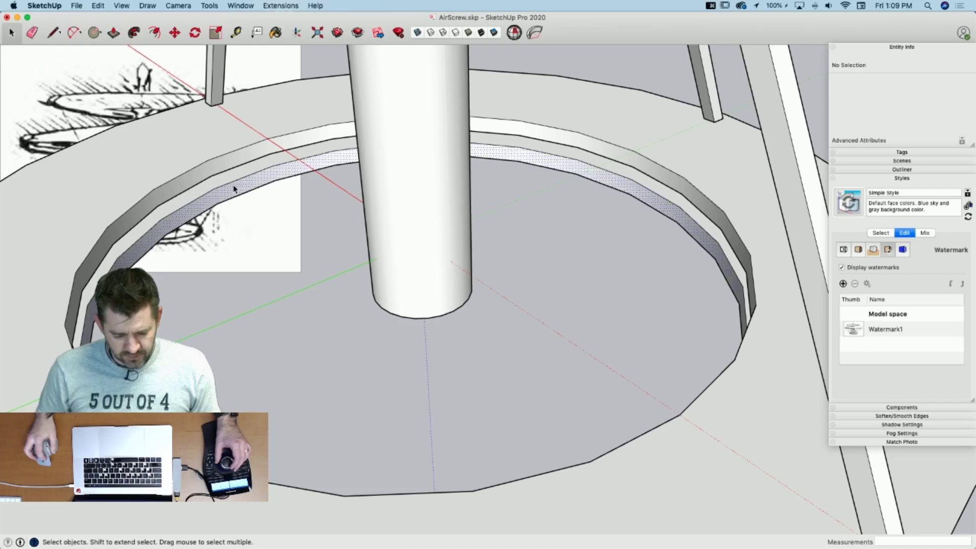
Step: Try scaling the lower ring's inner wall inward to the central shaft, and undo the scaling
left_click(234, 189)
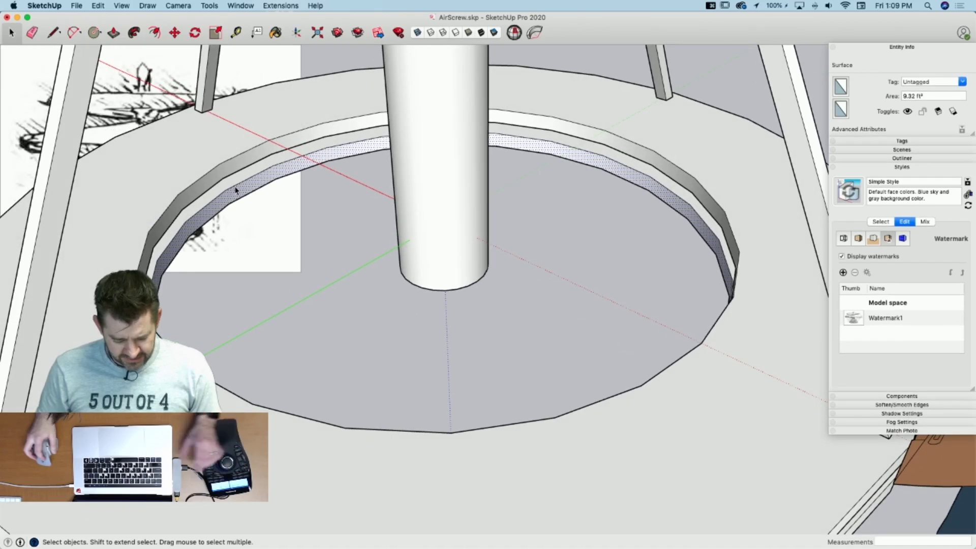
key("s")
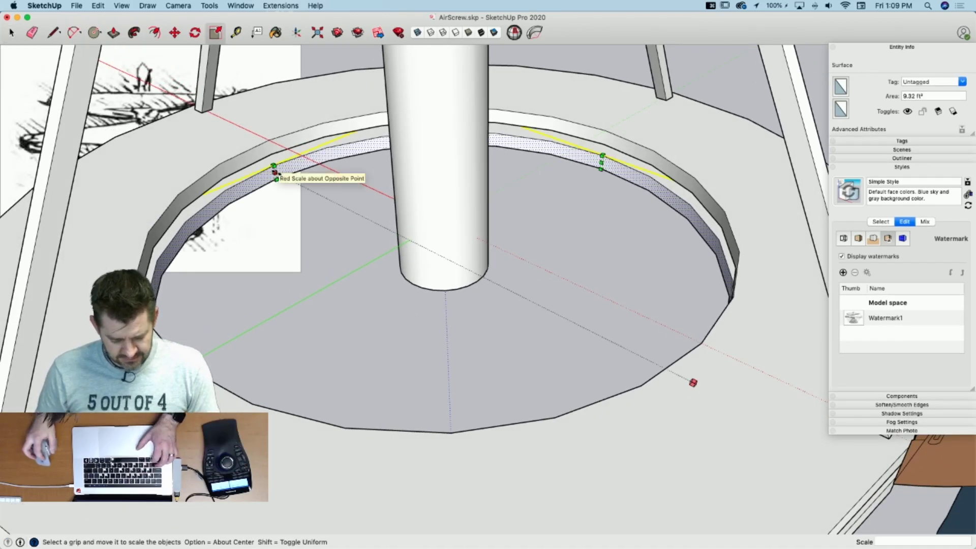
left_click_drag(275, 173, 399, 239)
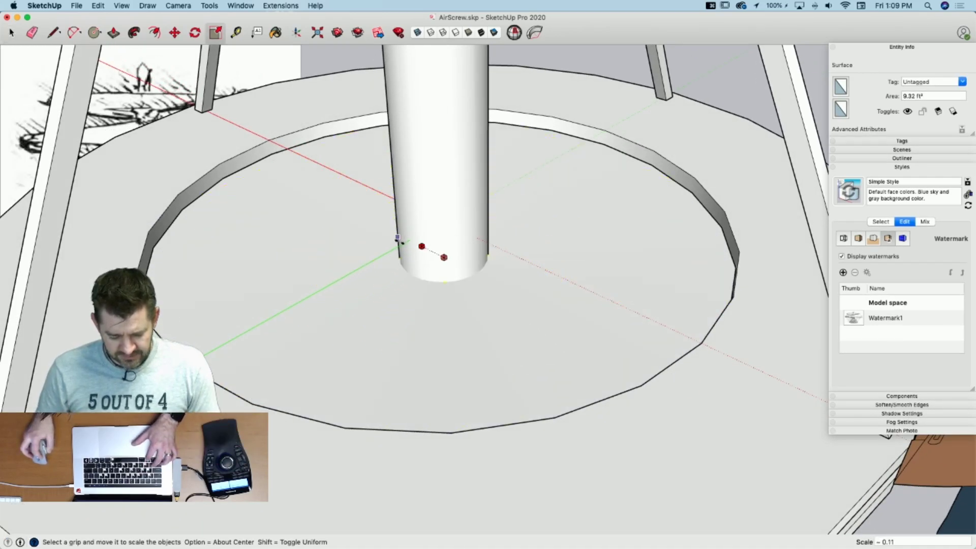
key("space")
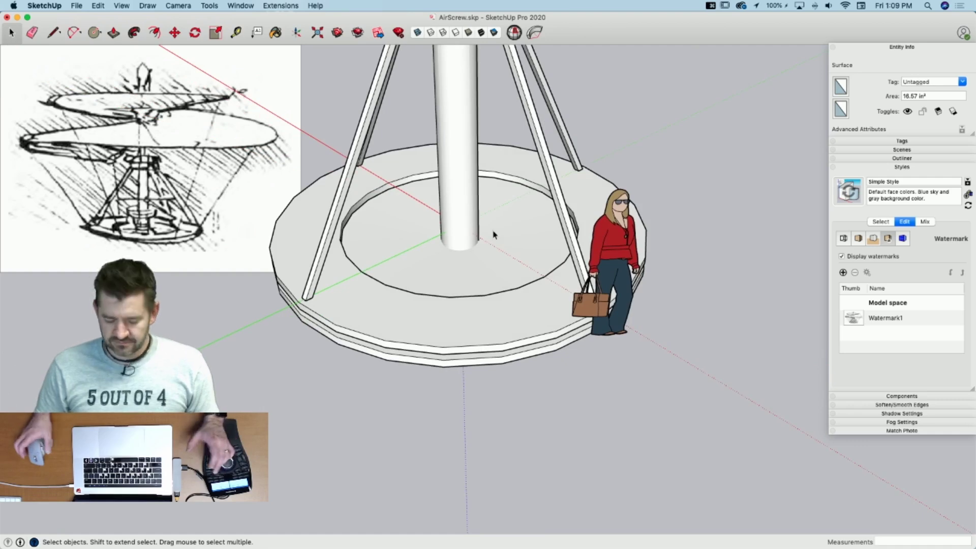
key("super+z")
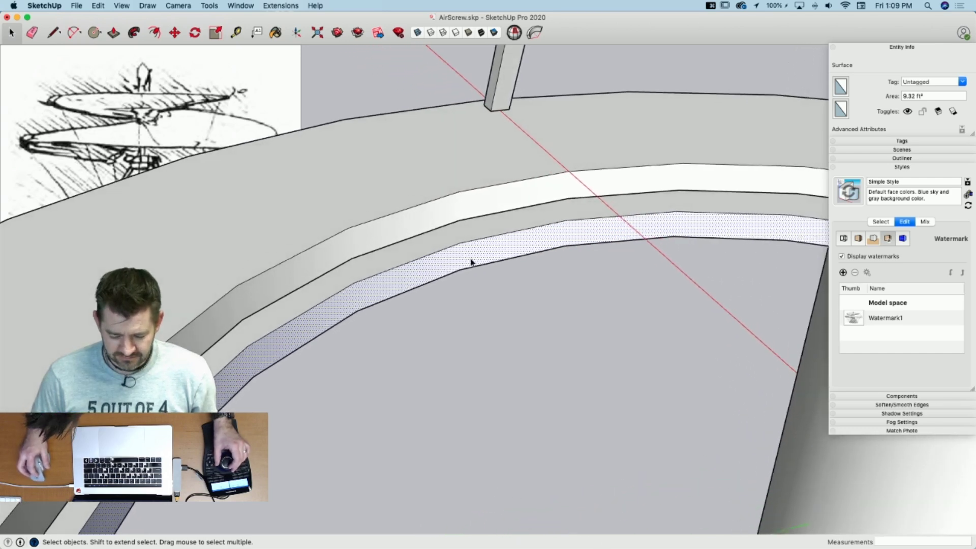
Step: Outline one inner-wall facet of the lower ring with a rectangle about 1' 3 1/8" by 3 11/16", and delete the two faces covering the ring's opening
key("r")
left_click(459, 243)
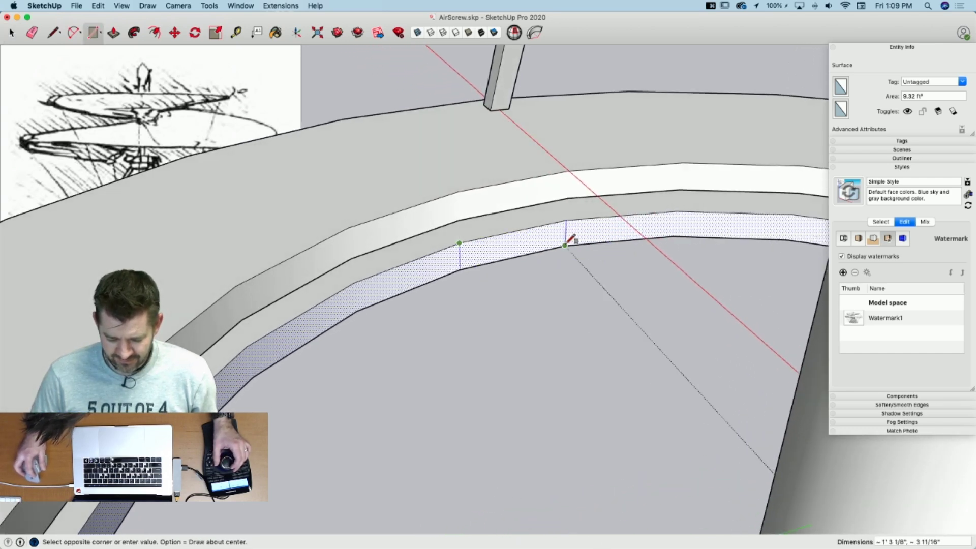
key("Escape")
key("space")
left_click(553, 271)
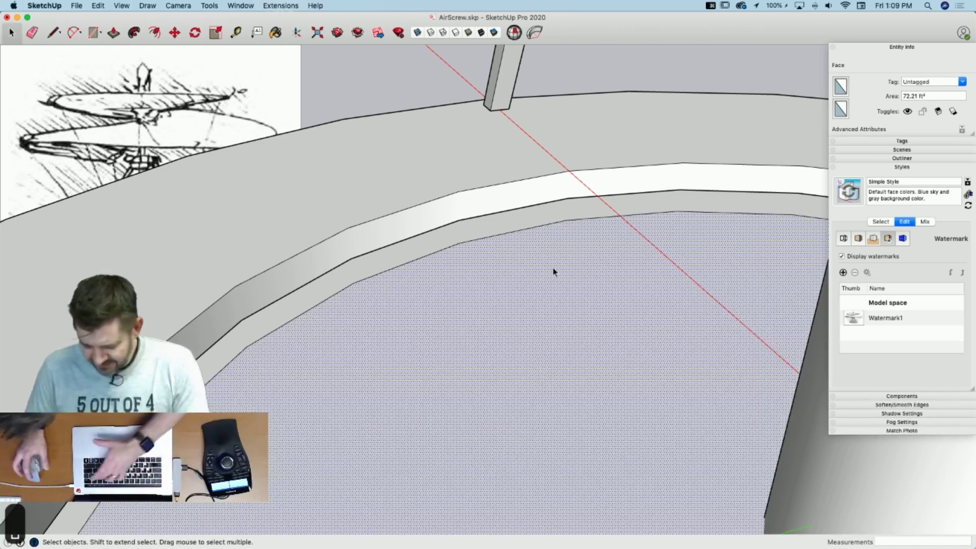
key("Delete")
left_click(544, 344)
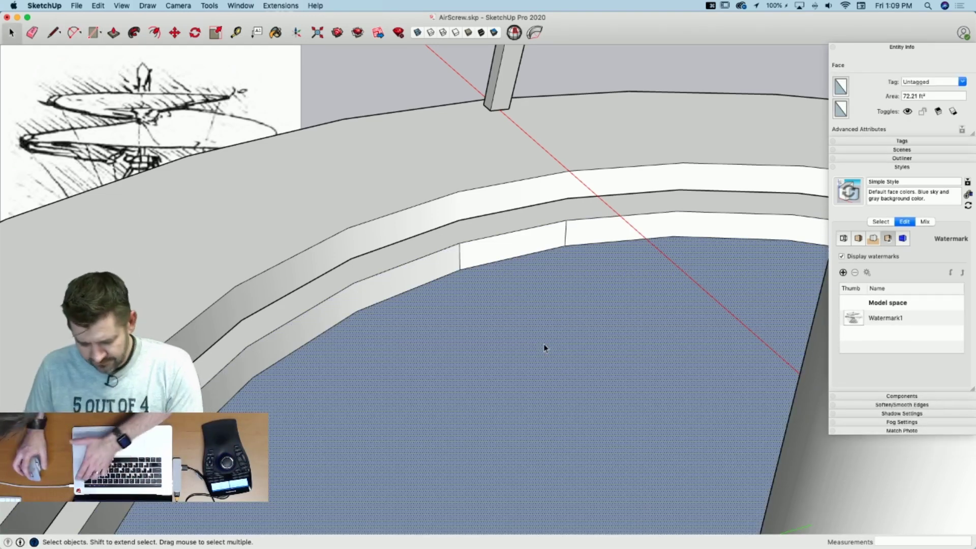
key("Delete")
Step: Draw a vertical line across the middle of the outlined facet and a circle of 1 inch radius centred on that line
key("c")
scroll(514, 270, "up", 4)
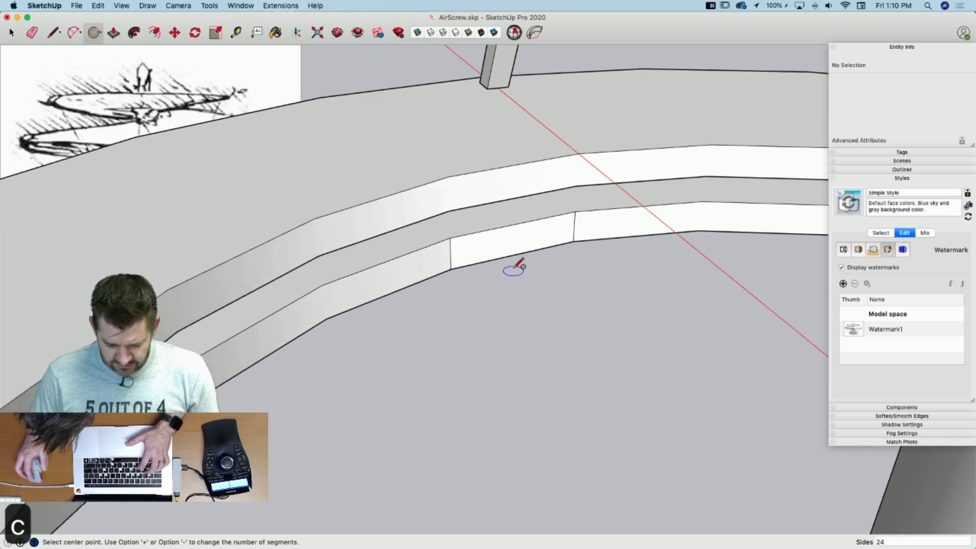
key("l")
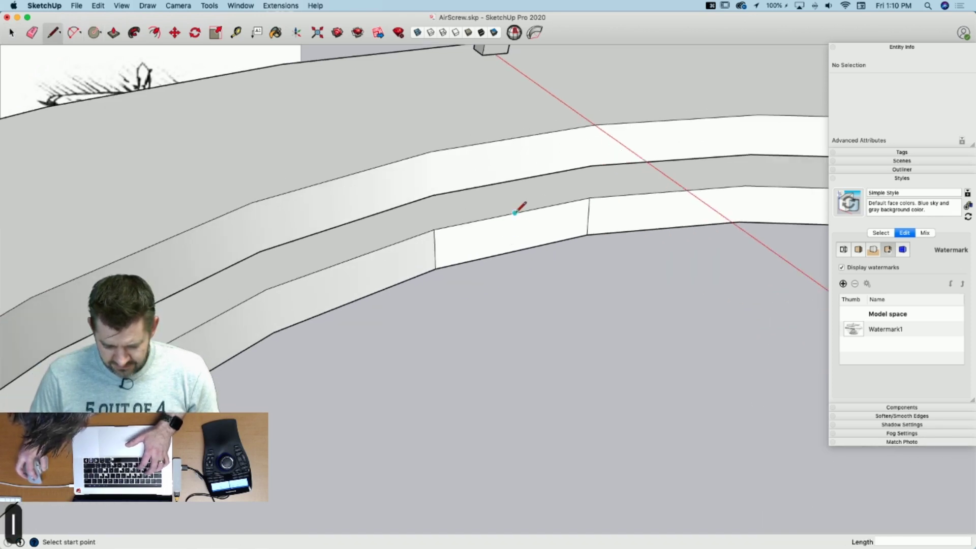
left_click(514, 251)
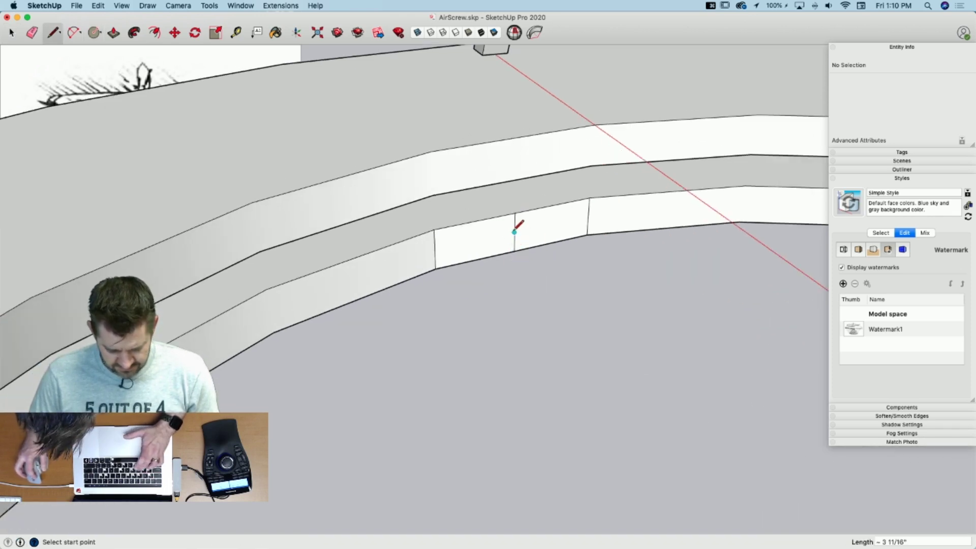
key("c")
left_click(515, 232)
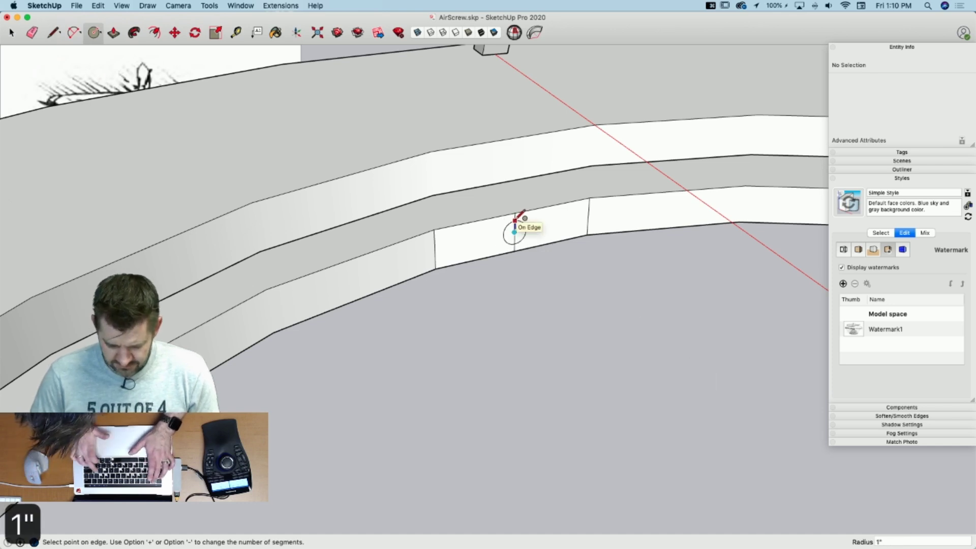
key("Return")
Step: Erase the leftover pieces of the centre line around the circle and copy the circular face
key("e")
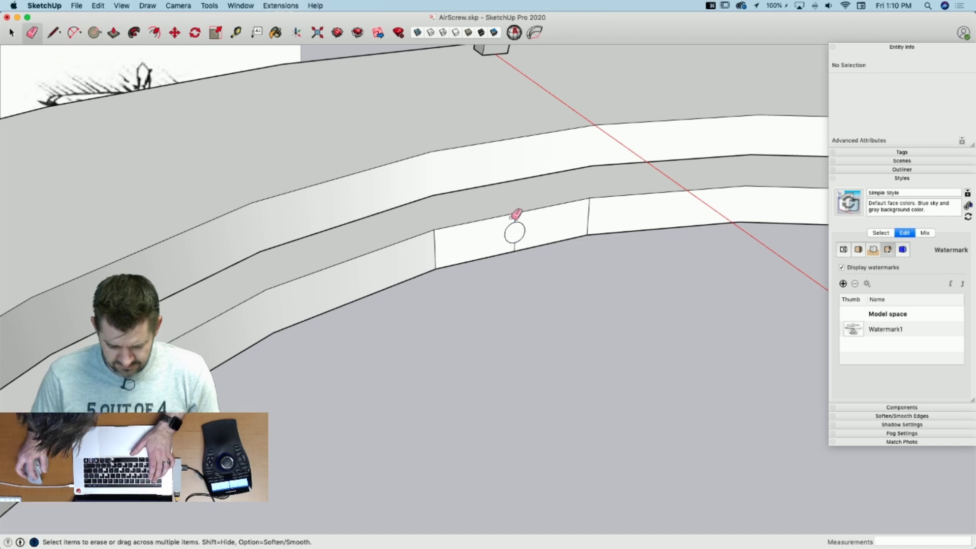
key("space")
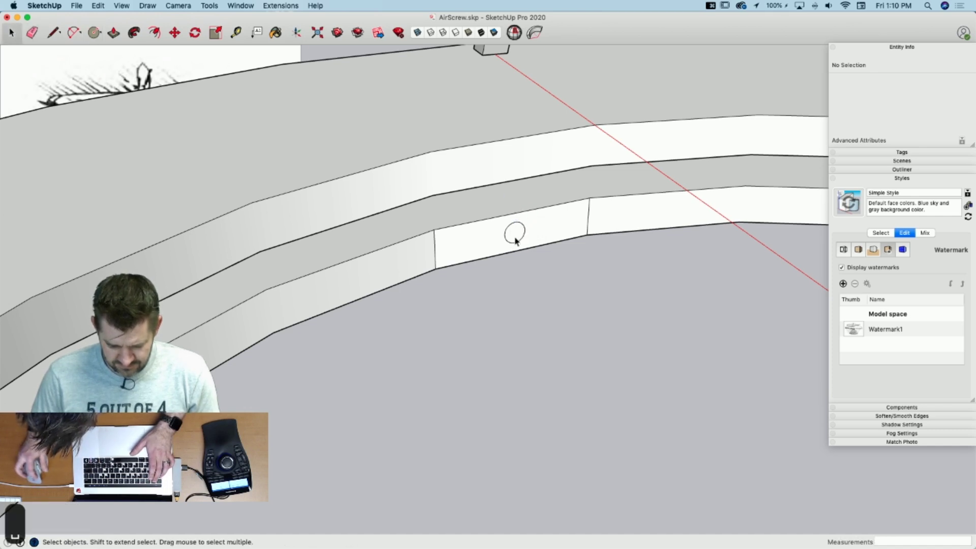
left_click(515, 237)
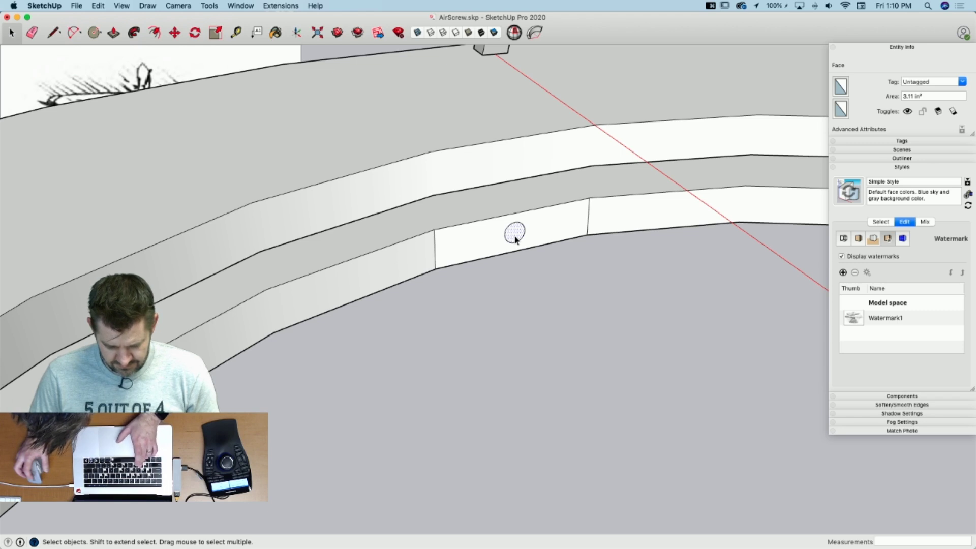
key("super+x")
key("super+z")
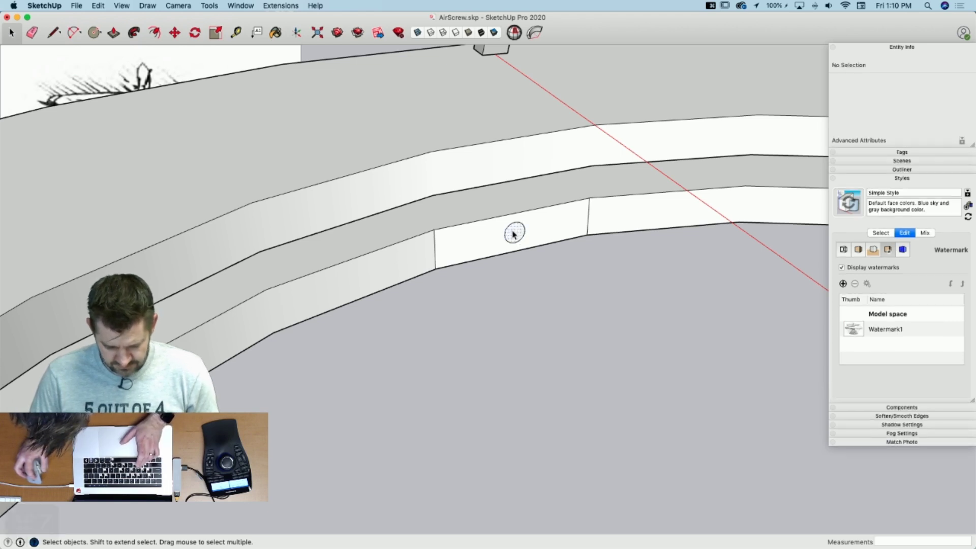
key("super+c")
Step: Erase the circle outline and the two vertical facet edges from the lower ring's inner wall
key("e")
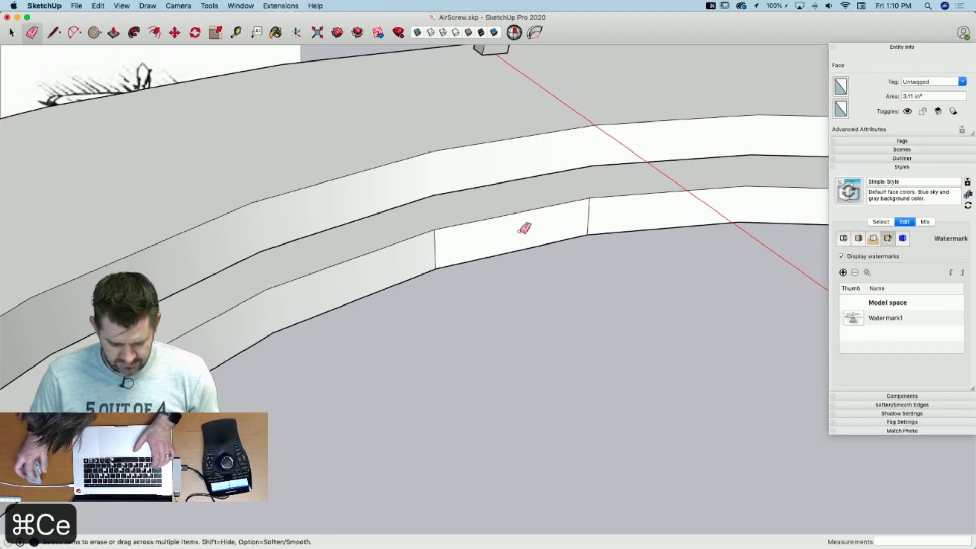
left_click(435, 245)
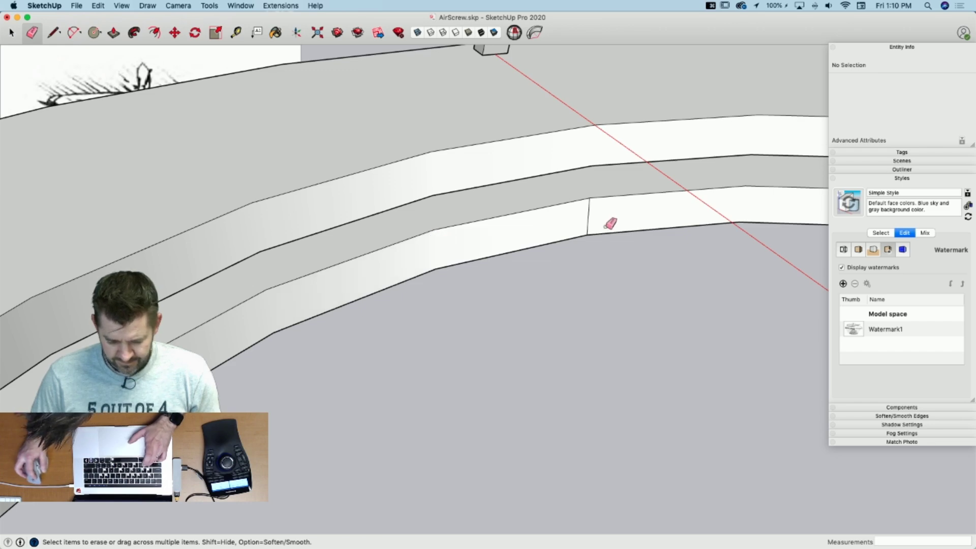
scroll(561, 230, "down", 5)
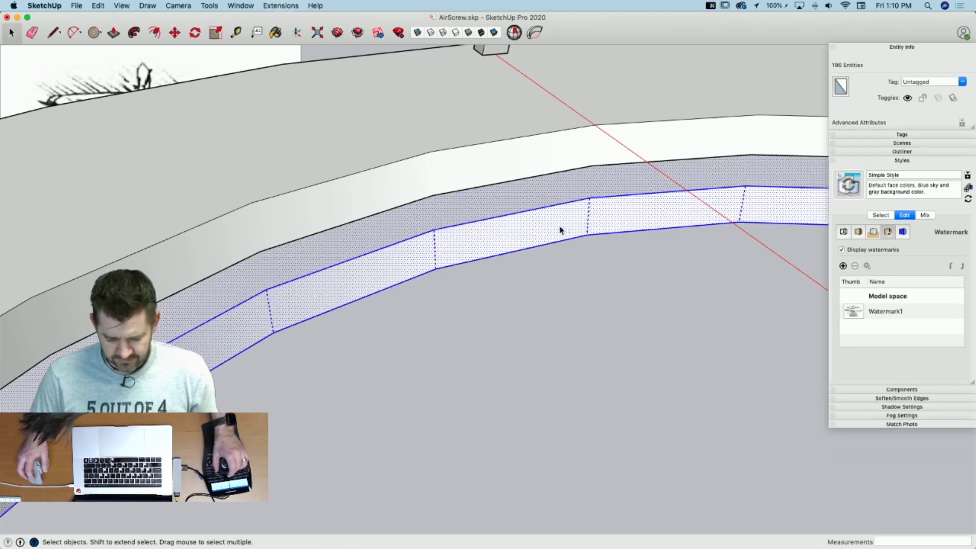
Step: Convert the whole lower ring into a component with the definition name Lower Ring
right_click(501, 222)
left_click(537, 291)
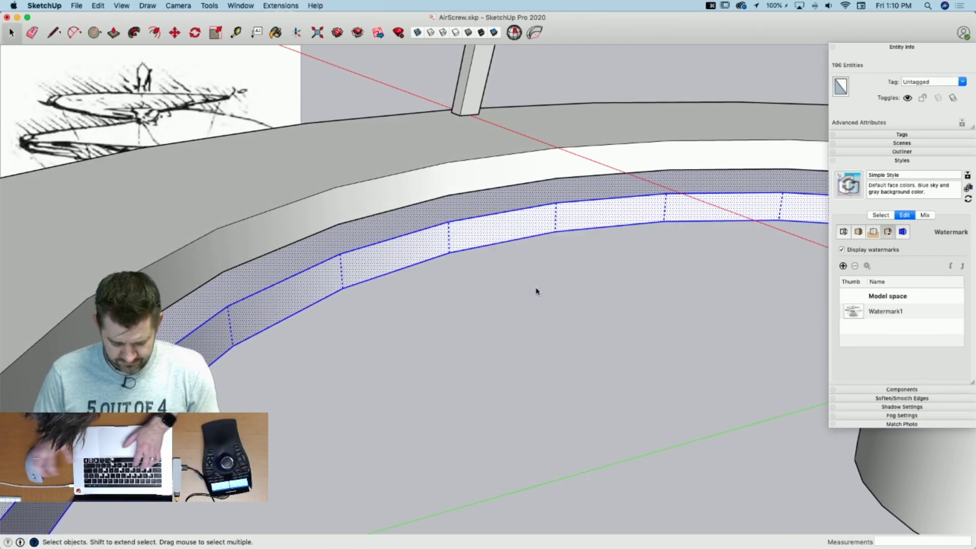
type("BOttom Ring")
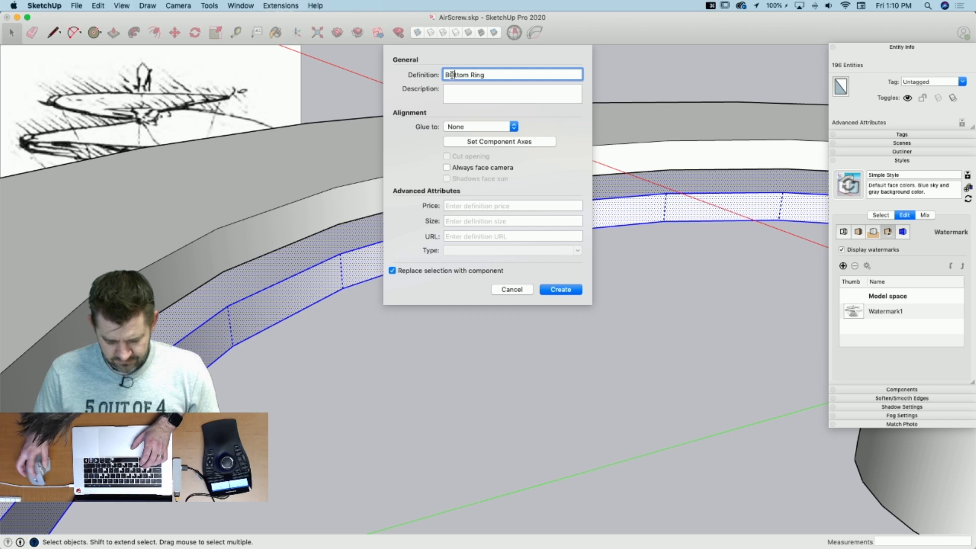
key("Return")
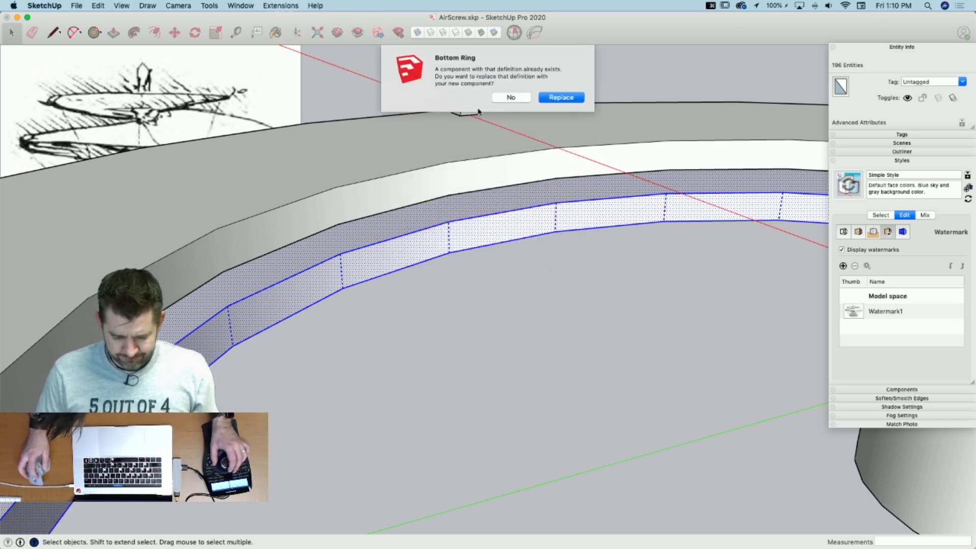
left_click(511, 97)
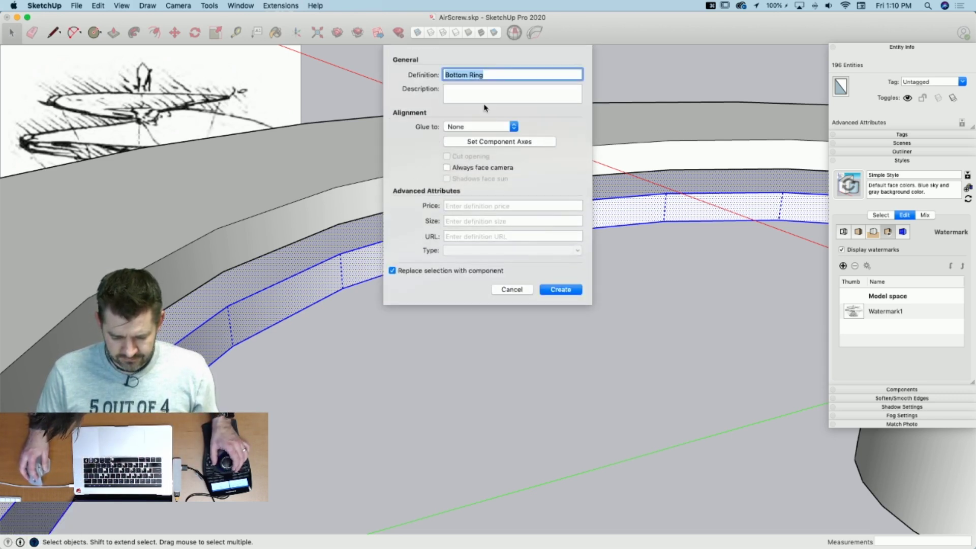
type("Lower")
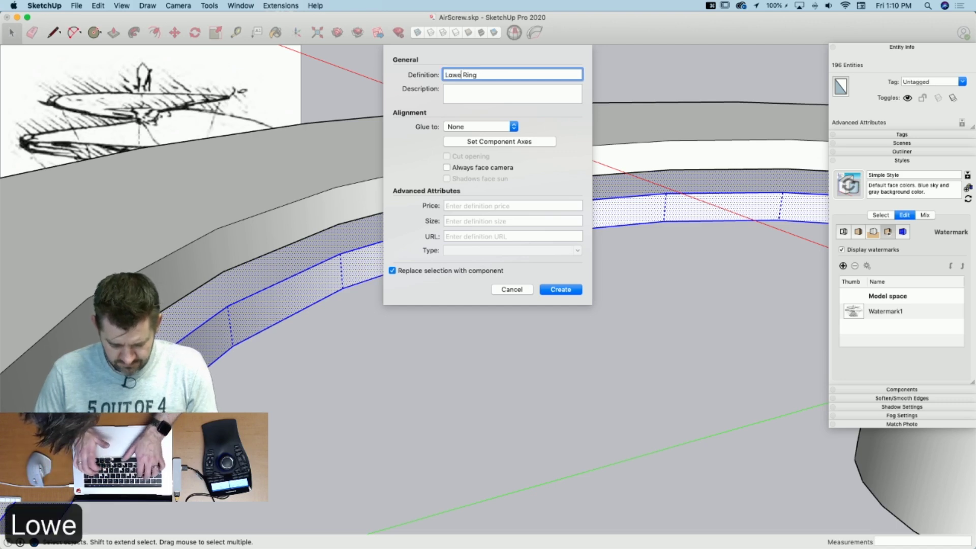
key("Return")
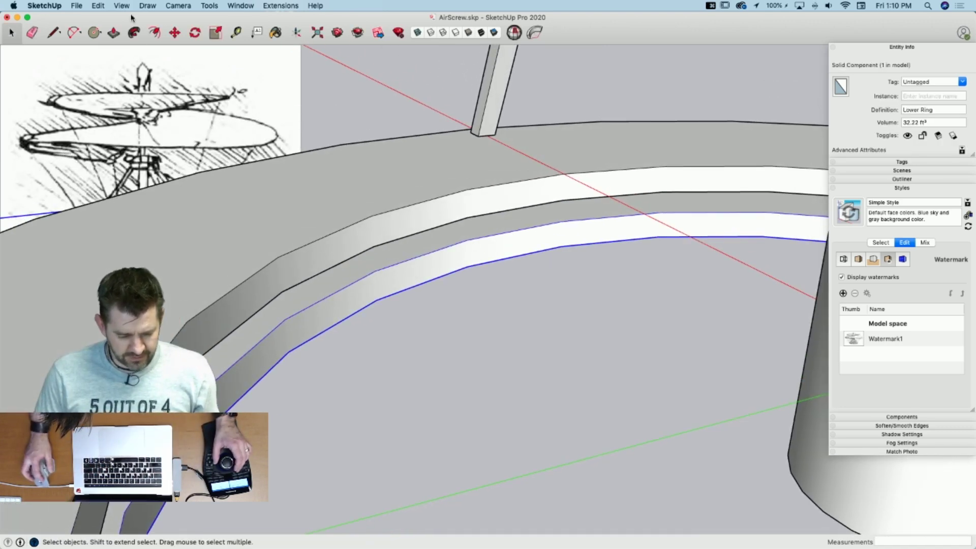
Step: Paste the copied circle in place on the ring's inner wall and extrude it about 4' 1/4" to the central shaft
left_click(95, 5)
left_click(152, 70)
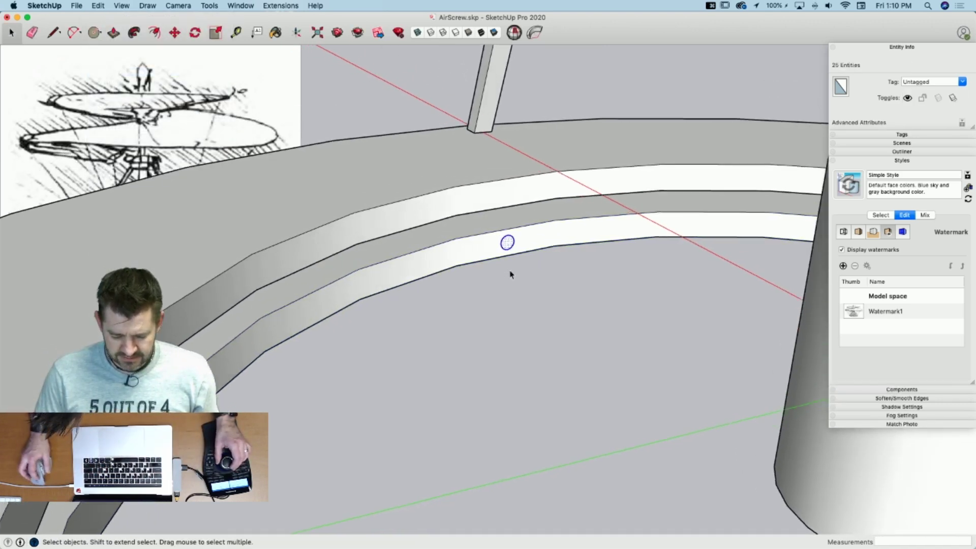
key("p")
left_click(502, 245)
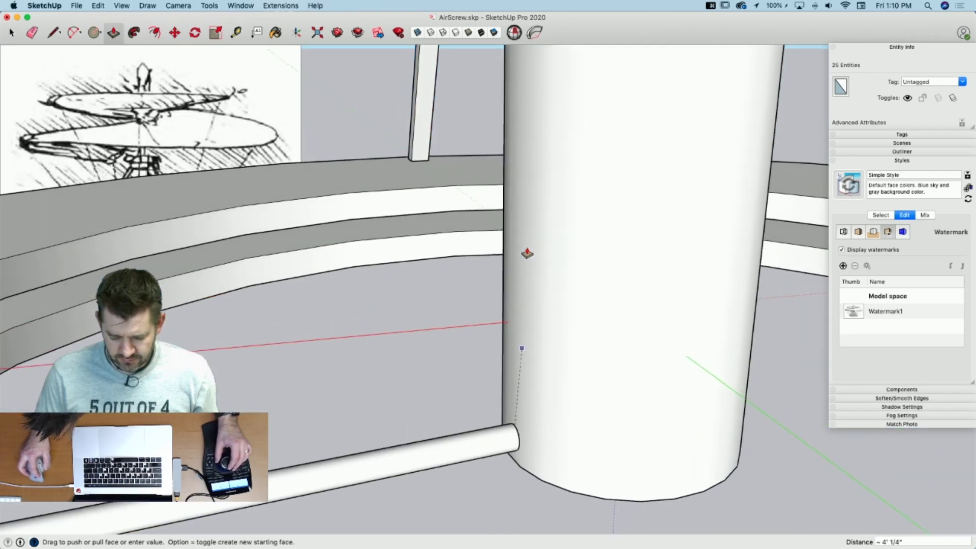
left_click(545, 359)
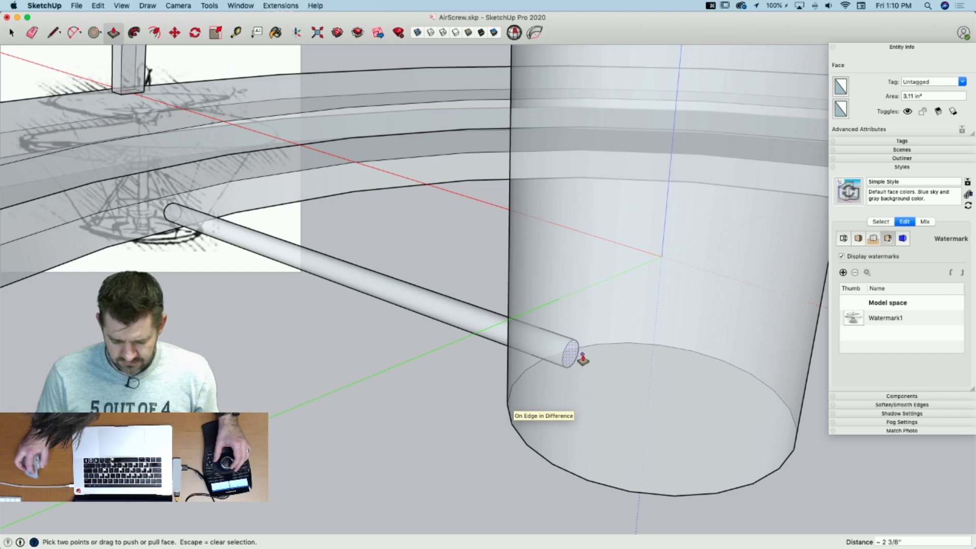
Step: Push the rod's inner end slightly further into the shaft and extend its outer end about 7 1/4" into the lower ring
left_click(575, 358)
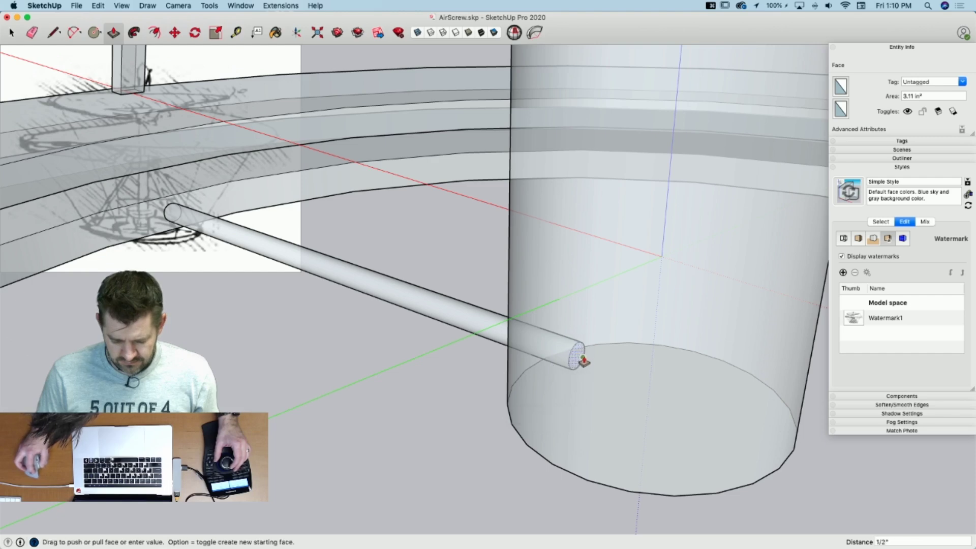
left_click(583, 360)
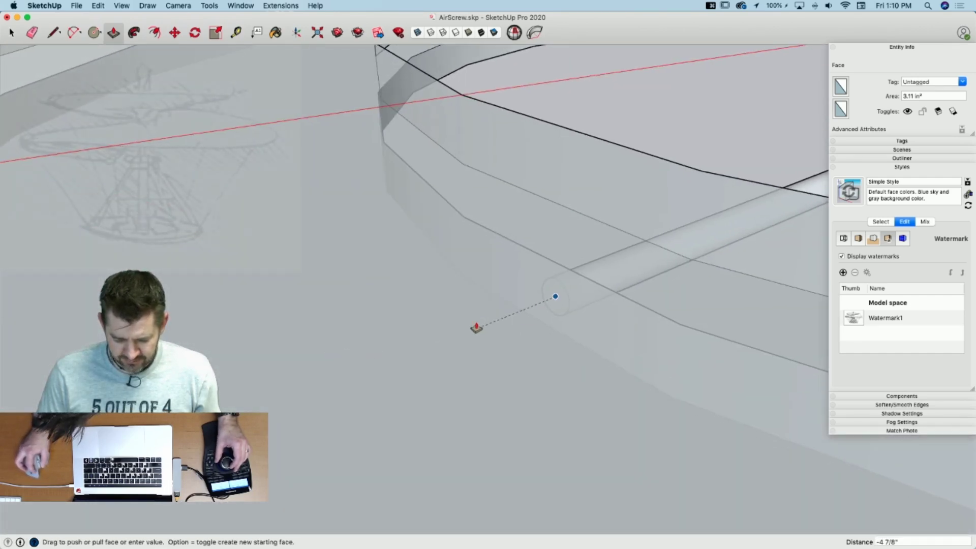
key("Escape")
left_click(555, 297)
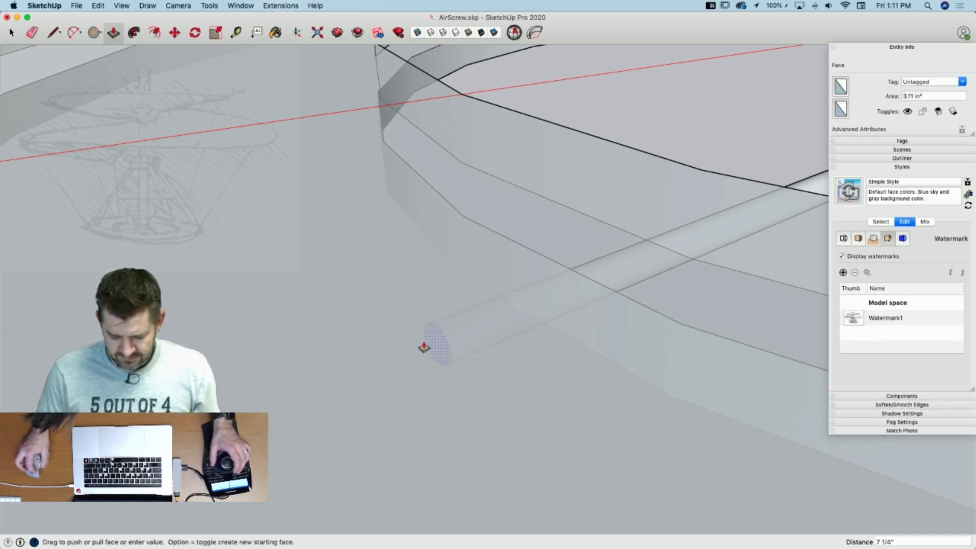
key("space")
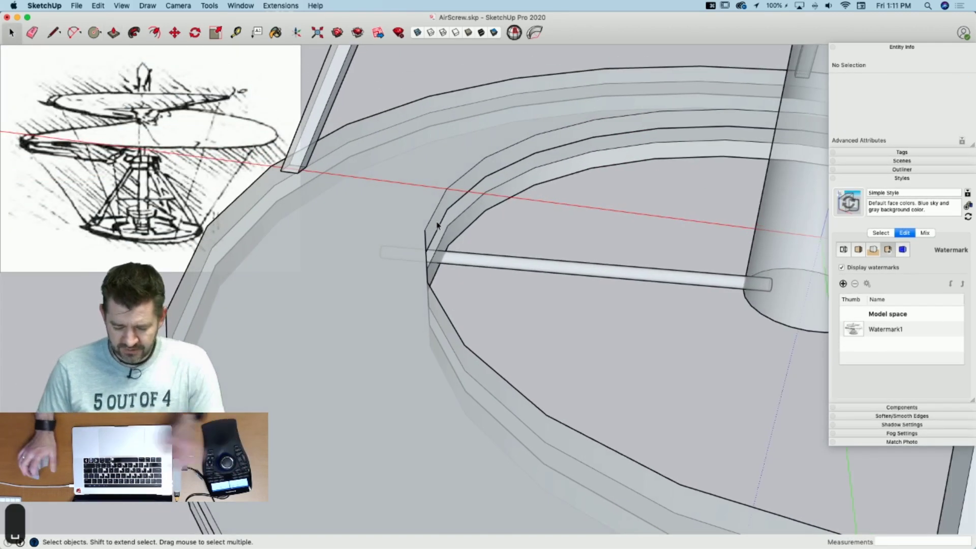
Step: Convert the whole rod into a component with the definition name Lower Spoke
left_click(614, 271)
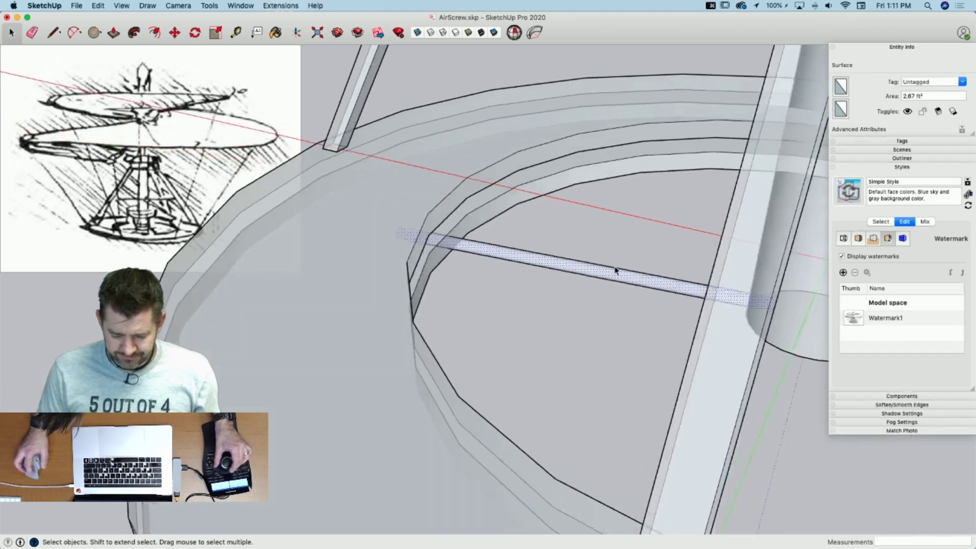
triple_click(569, 266)
right_click(569, 267)
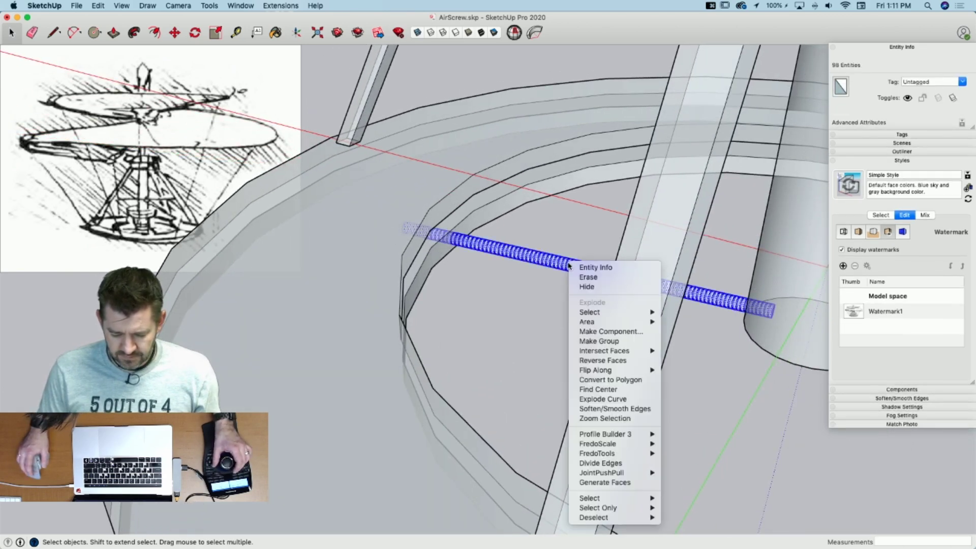
left_click(612, 332)
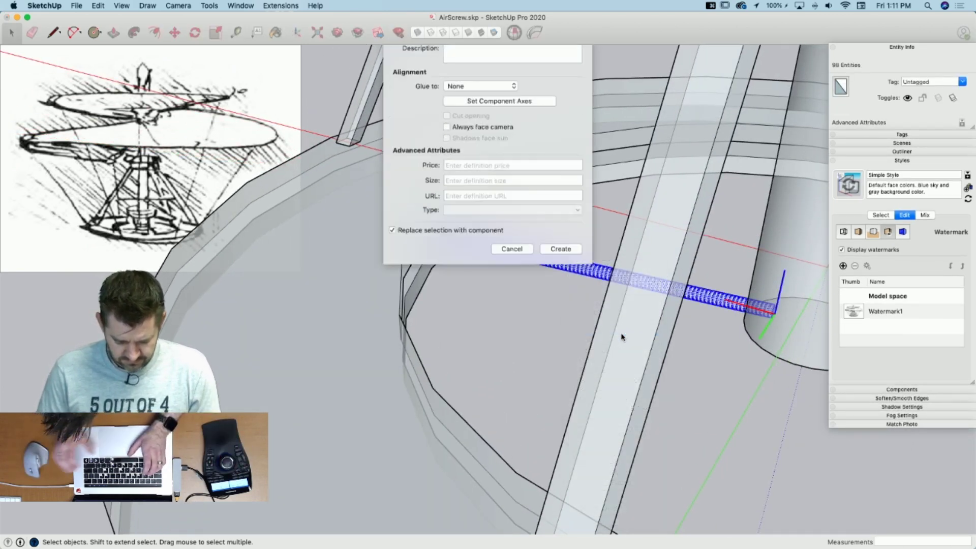
type("Lower")
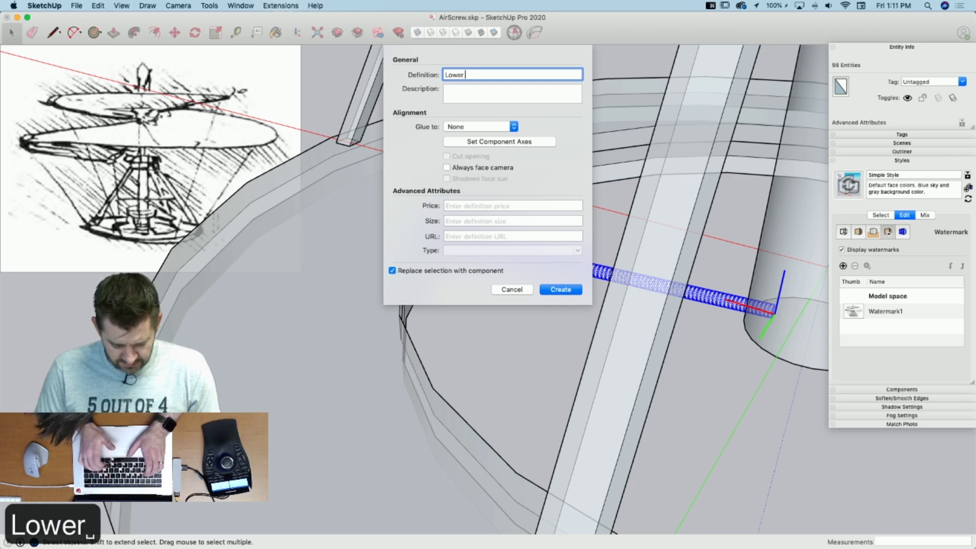
type(" Spoke")
key("Return")
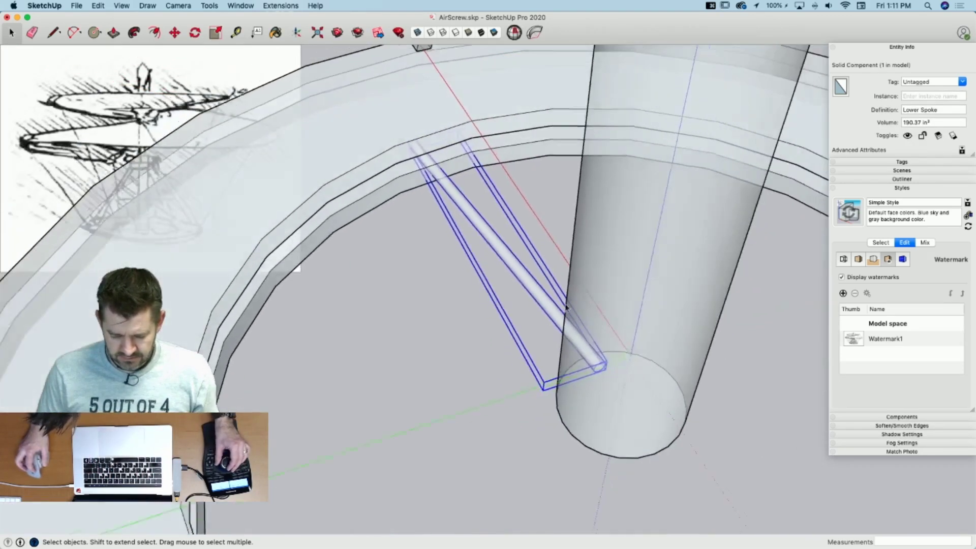
Step: Trim the central shaft and the lower ring with the spoke using the Solid Tools, and turn off the X-ray display
middle_click_drag(566, 308, 534, 262)
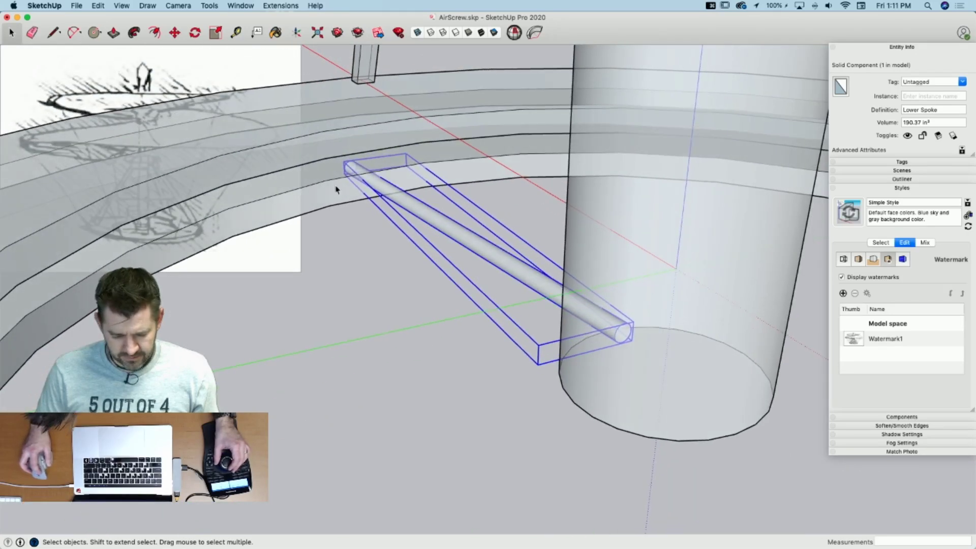
left_click(127, 7)
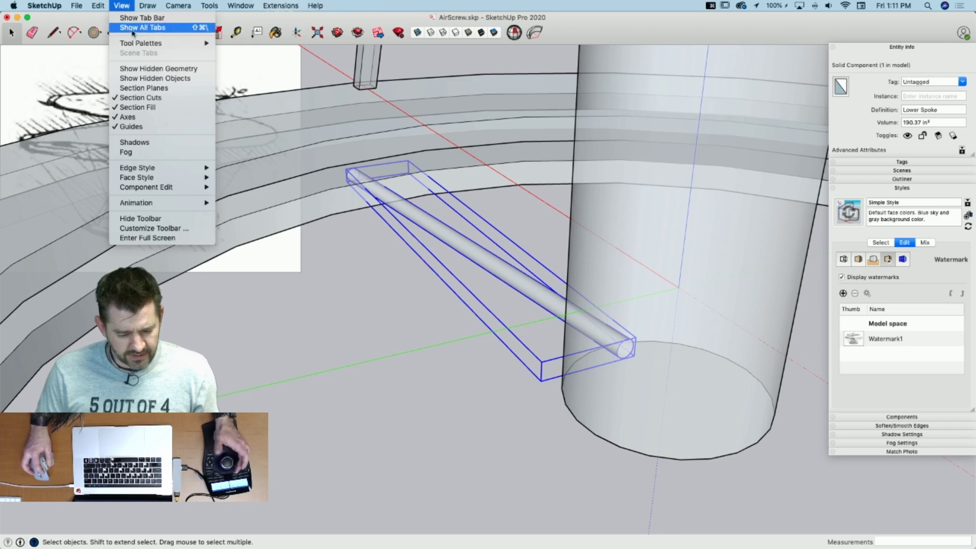
mouse_move(163, 45)
left_click(233, 54)
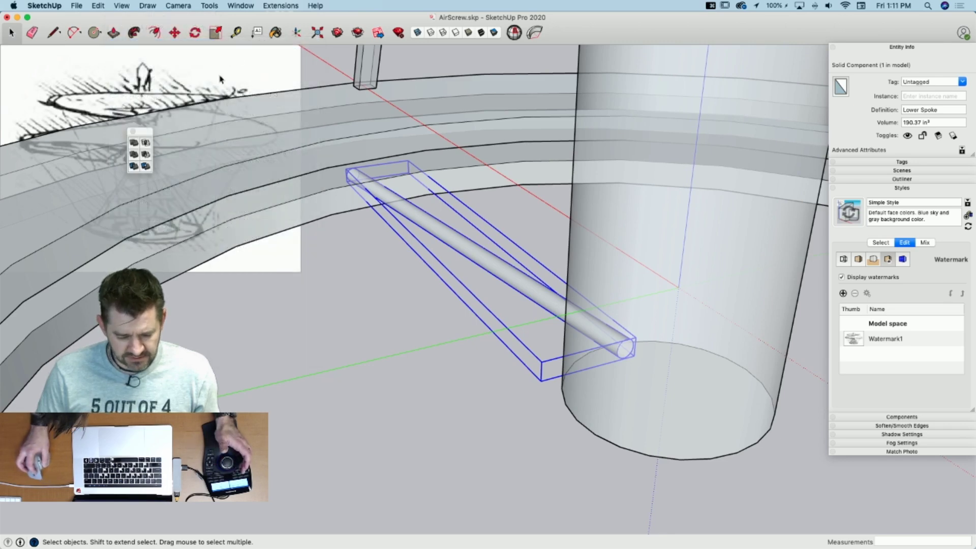
left_click_drag(148, 132, 803, 44)
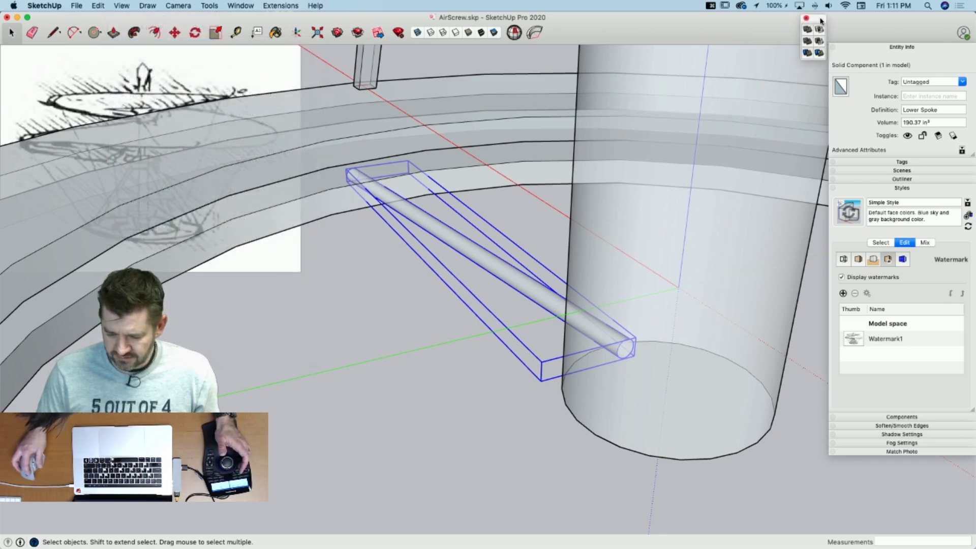
left_click(808, 52)
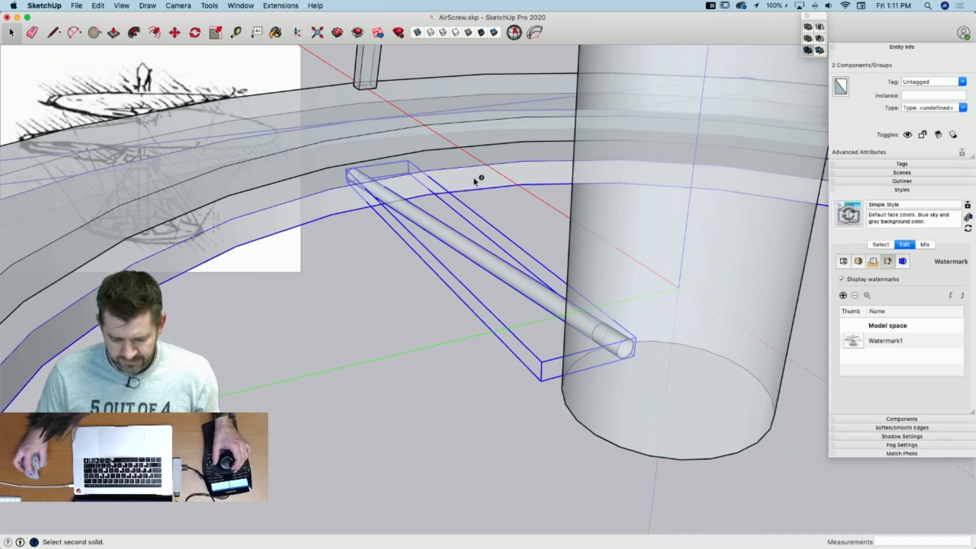
left_click(384, 317)
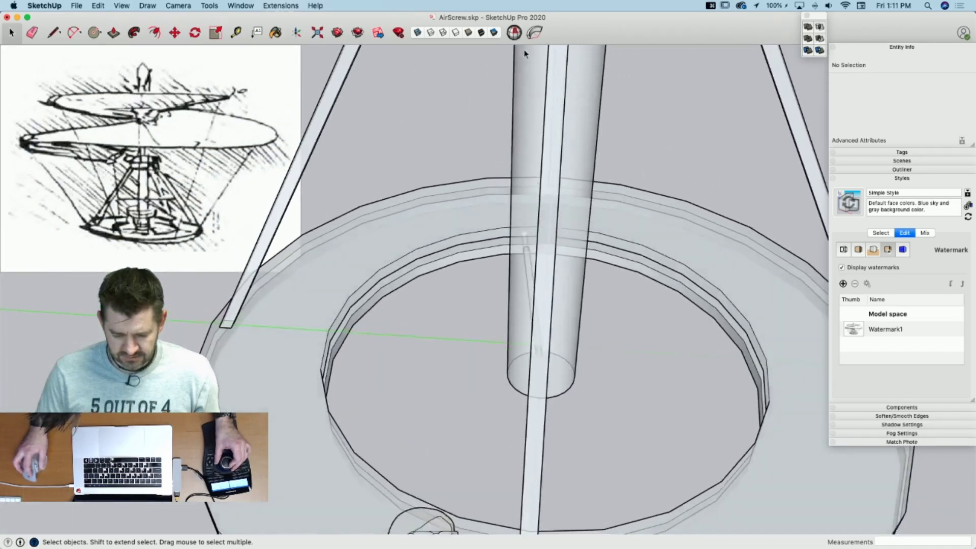
left_click(419, 34)
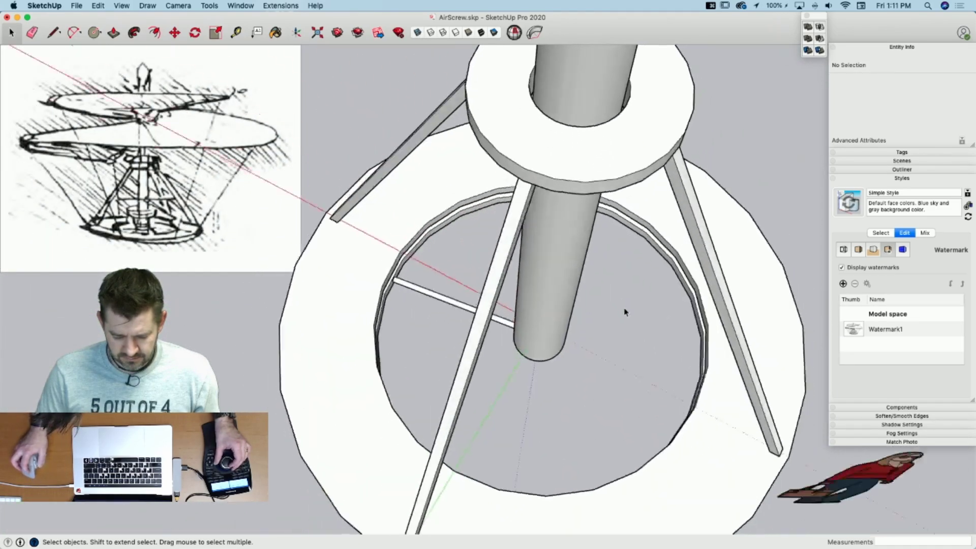
Step: Rotate a copy of the spoke by 30 degrees around the shaft's centre and repeat it as 11 copies around the ring
left_click(471, 334)
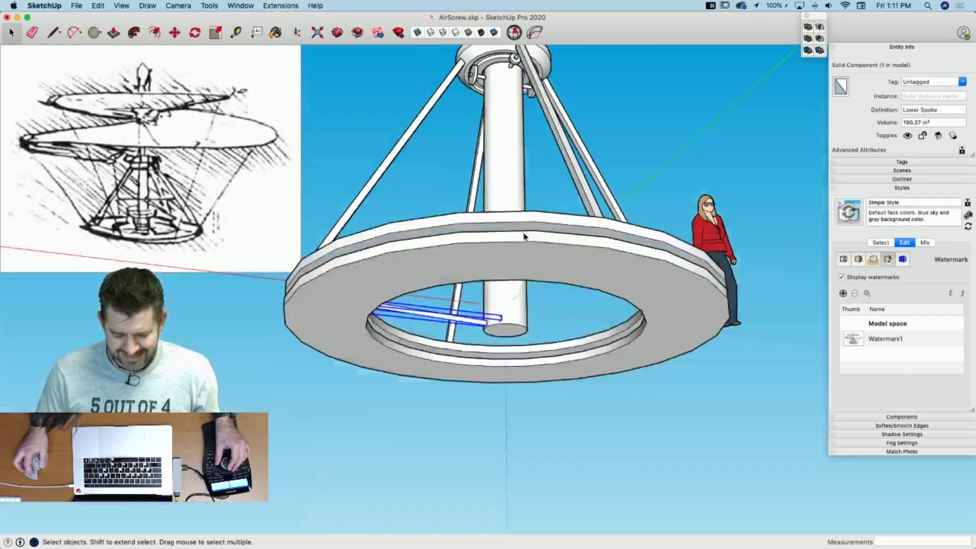
key("q")
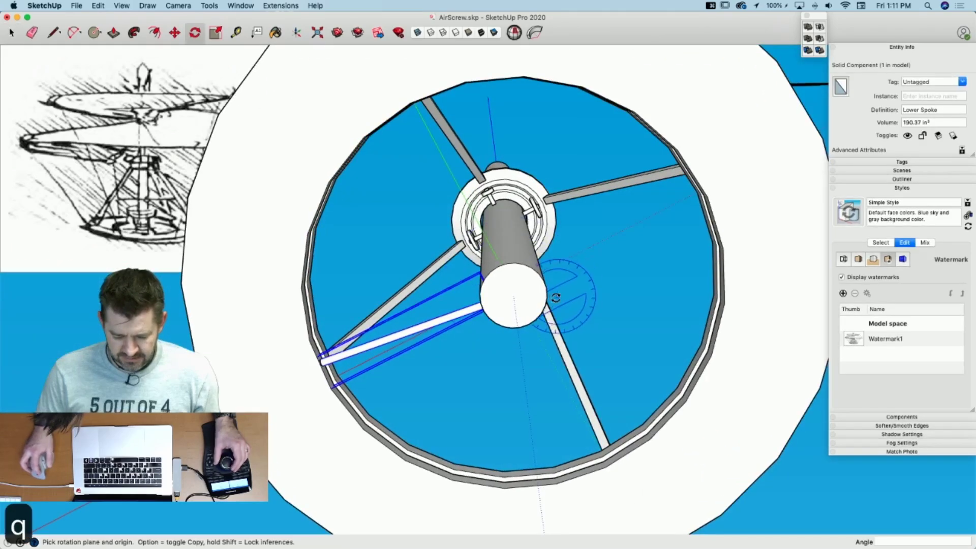
left_click(515, 297)
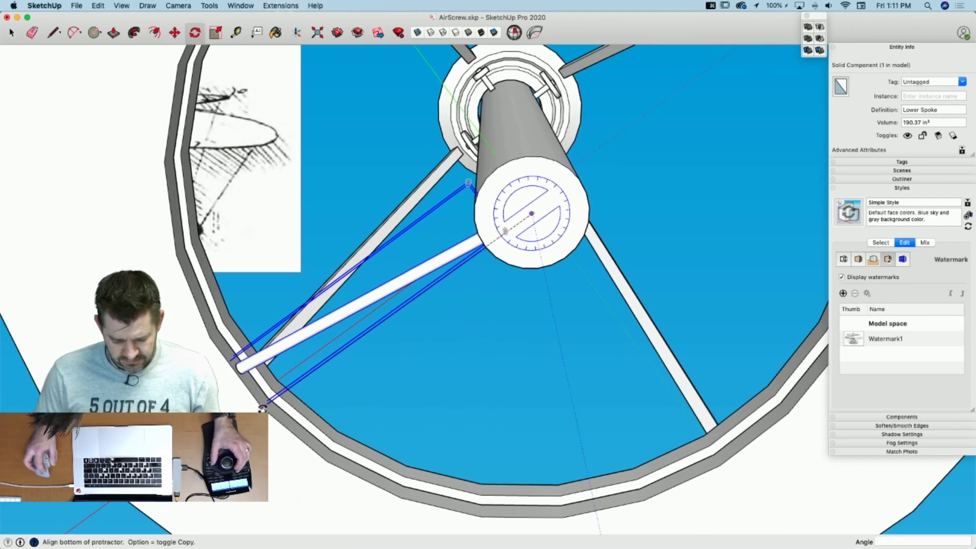
left_click(261, 407)
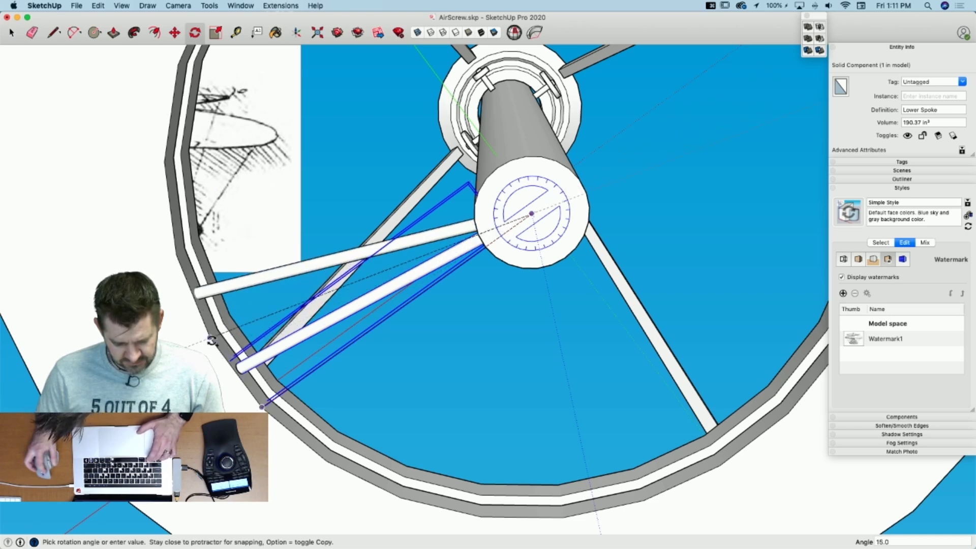
left_click(180, 253)
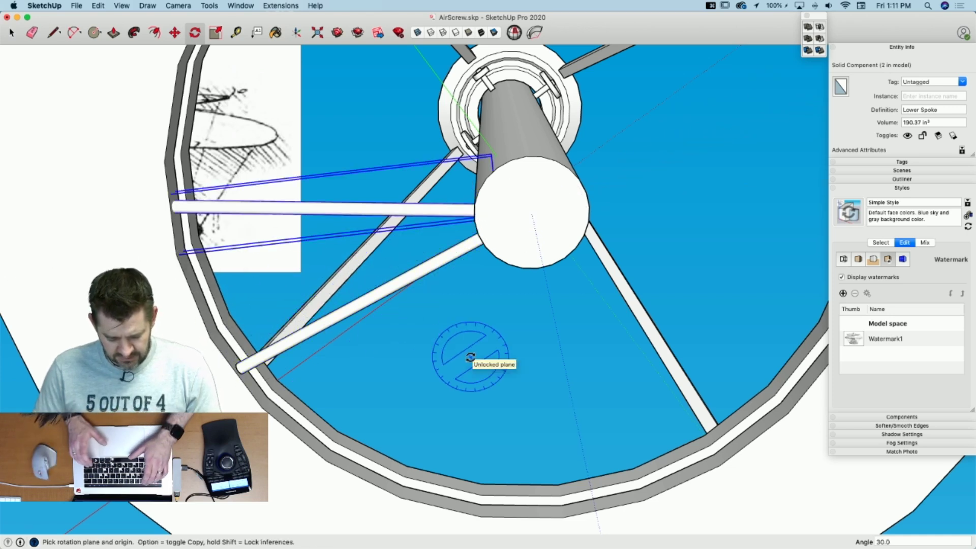
scroll(470, 357, "down", 10)
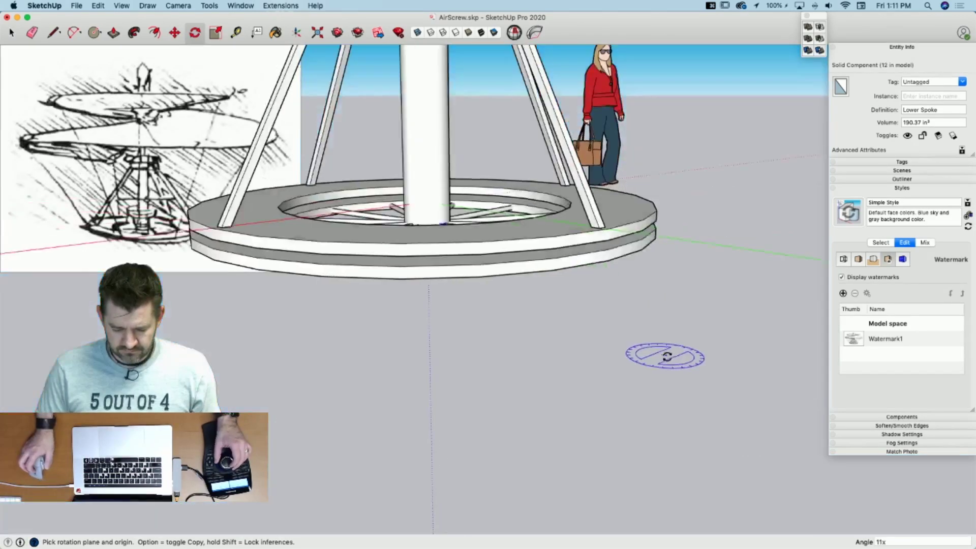
key("space")
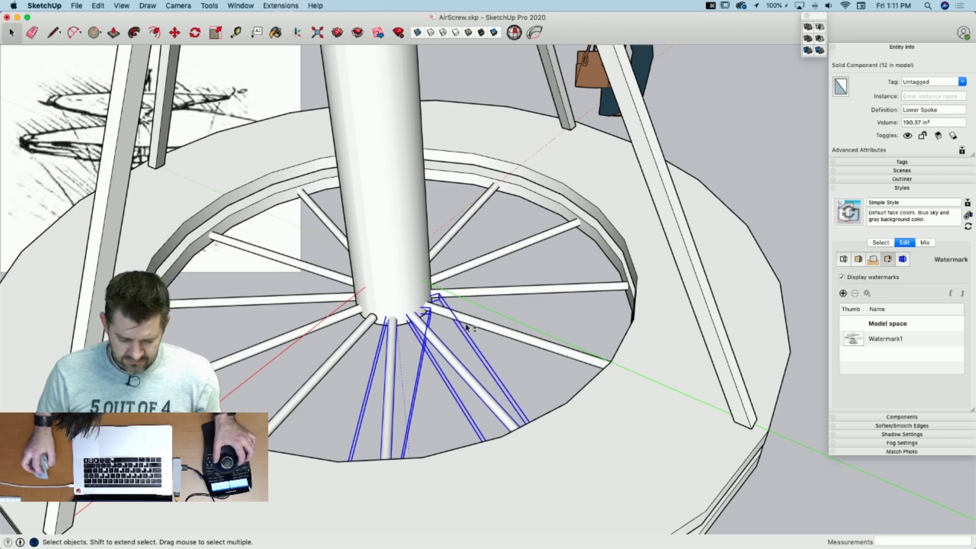
Step: Try to trim the central shaft with all twelve Lower Spoke components selected together
left_click(451, 232, "shift")
left_click(483, 213, "shift")
left_click(496, 193, "shift")
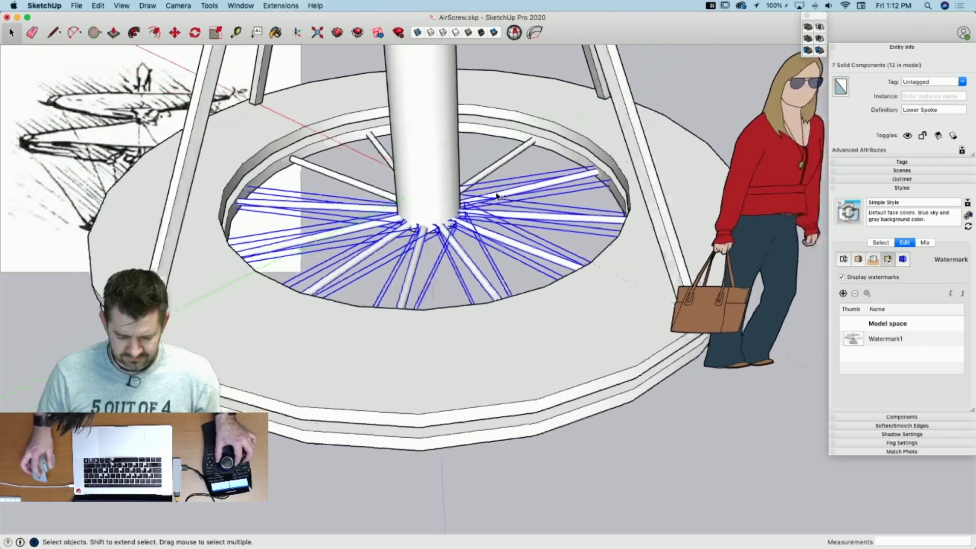
left_click(565, 238, "shift")
left_click(573, 220, "shift")
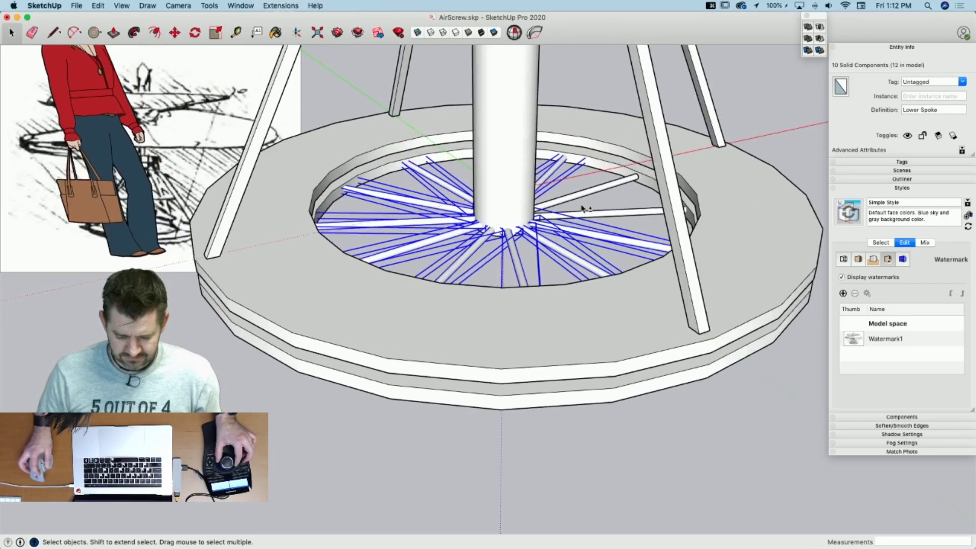
left_click(584, 206, "shift")
left_click(577, 186, "shift")
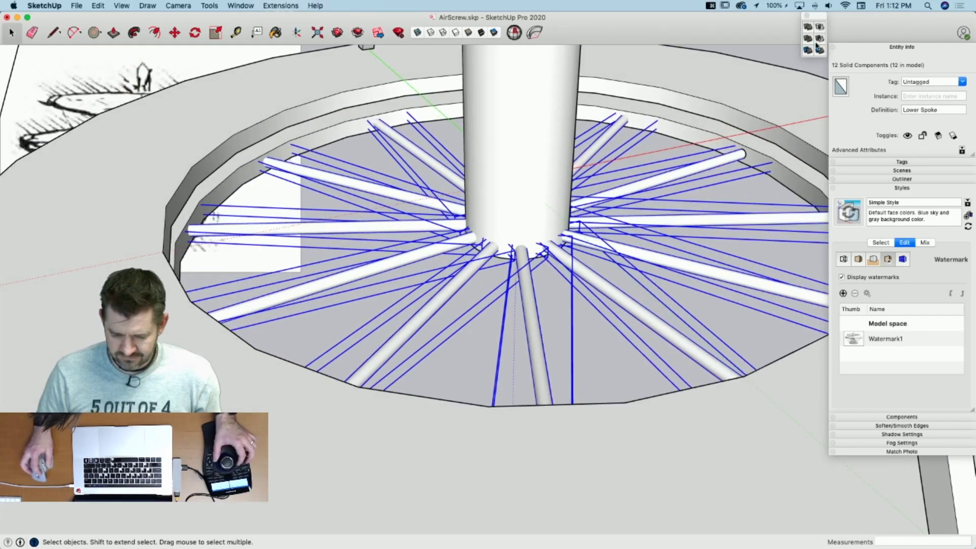
left_click(809, 50)
left_click(560, 188)
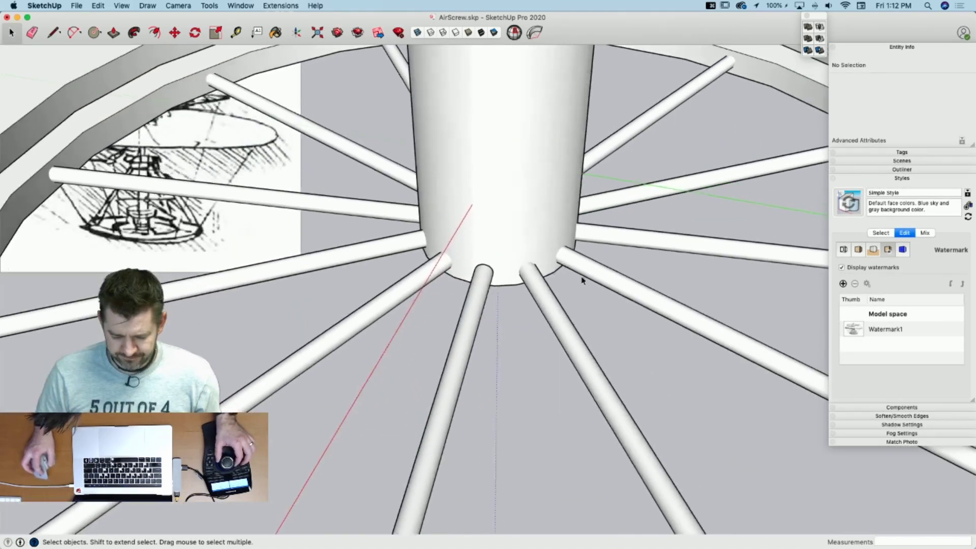
Step: Trim the central shaft with the first few spokes, one spoke at a time, using the Solid Tools
left_click(544, 295)
left_click(808, 50)
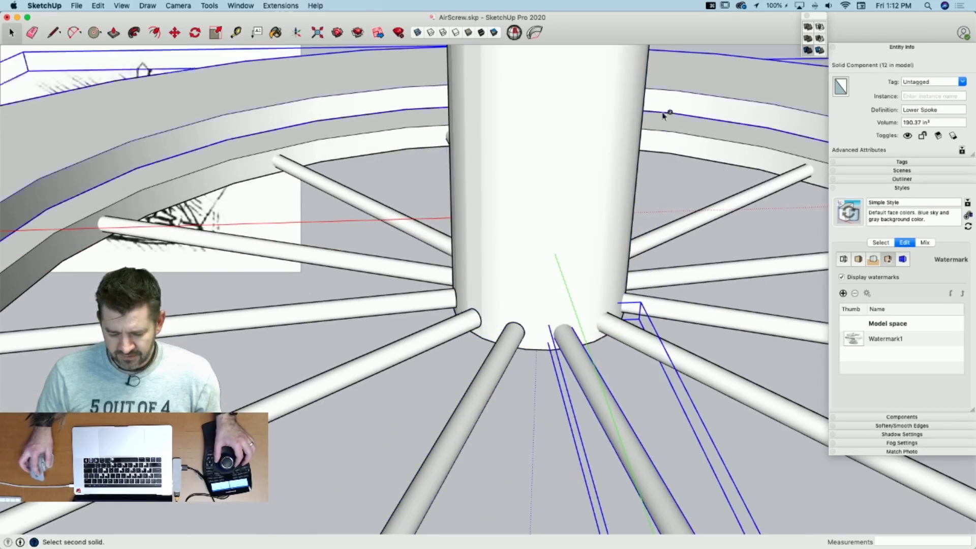
left_click(588, 157, "shift")
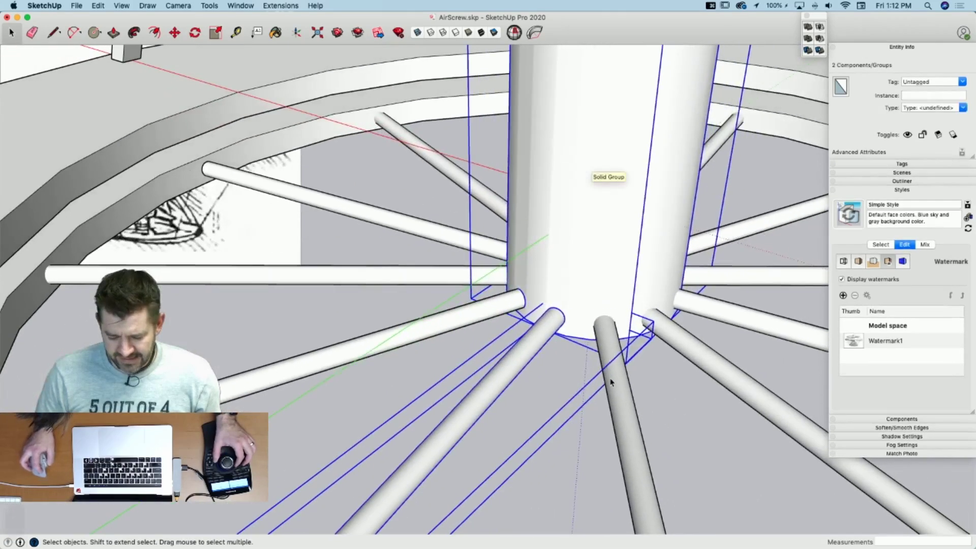
left_click(611, 382)
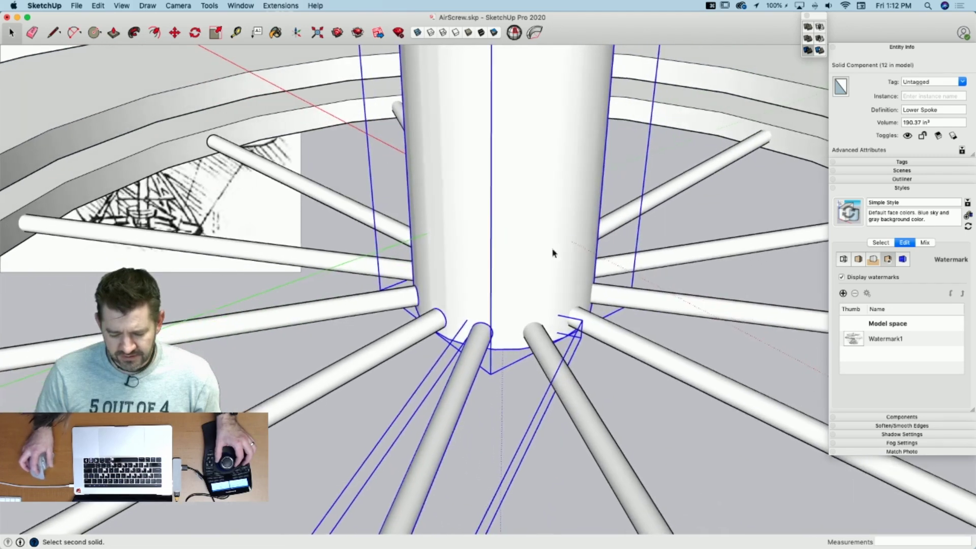
key("space")
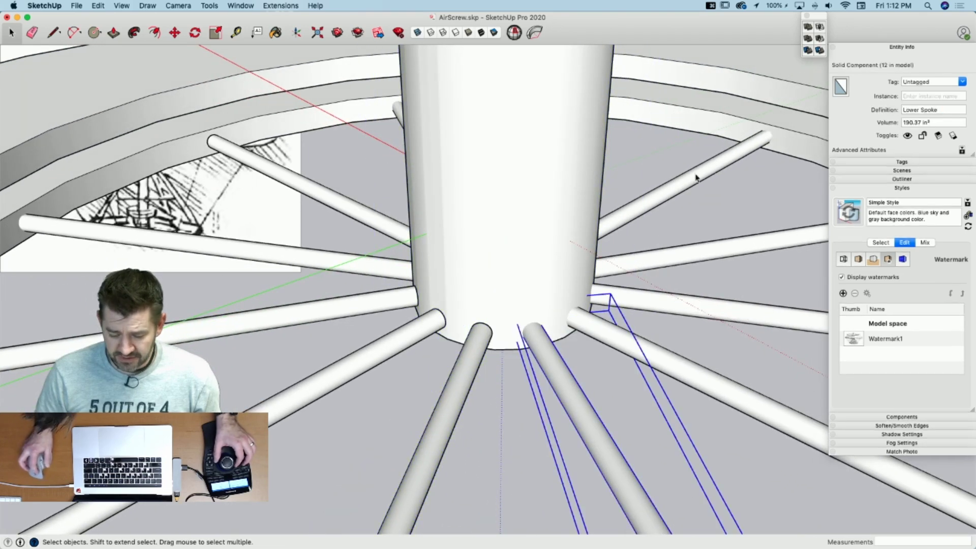
left_click(808, 50)
key("space")
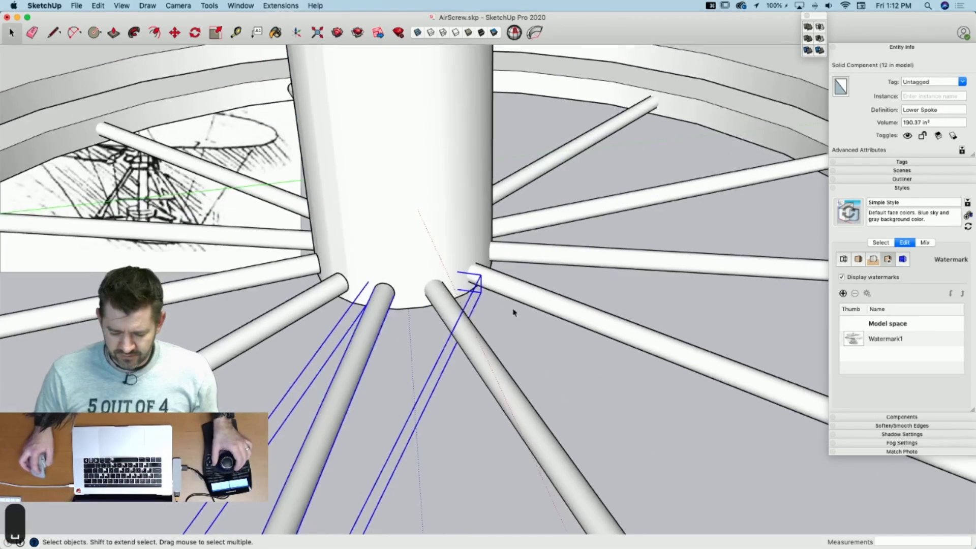
left_click(478, 353)
left_click(805, 51)
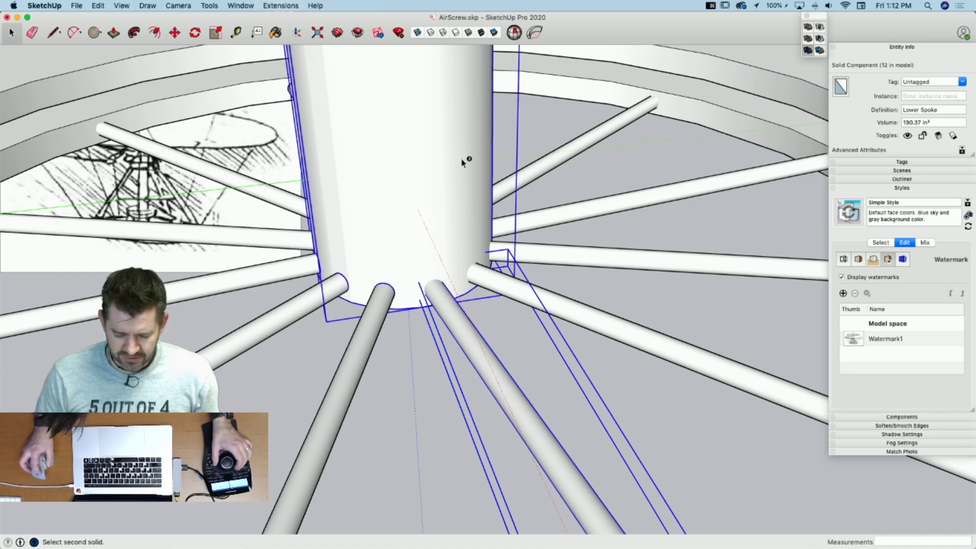
Step: Continue around the shaft, trimming it individually with each of the next three neighbouring spokes
left_click(528, 298)
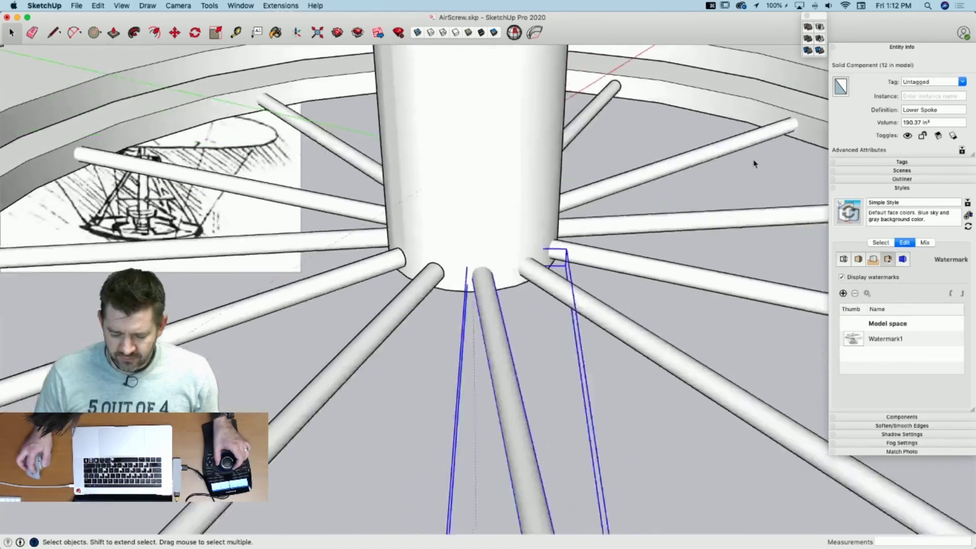
left_click(808, 51)
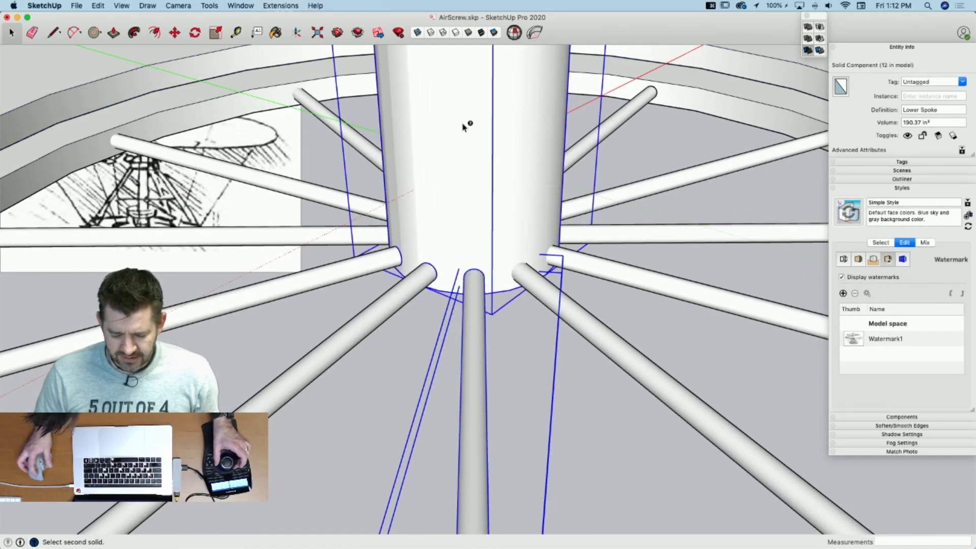
left_click(464, 126)
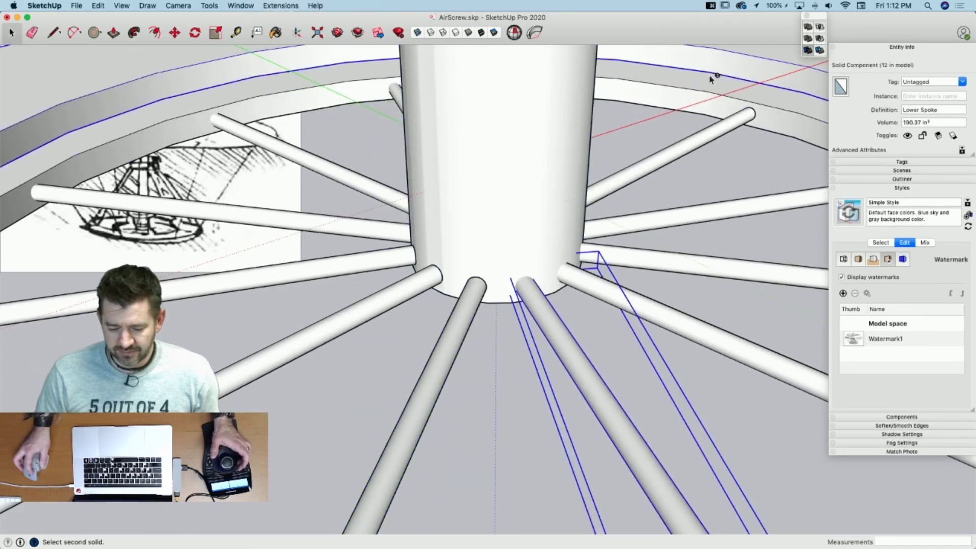
left_click(487, 134)
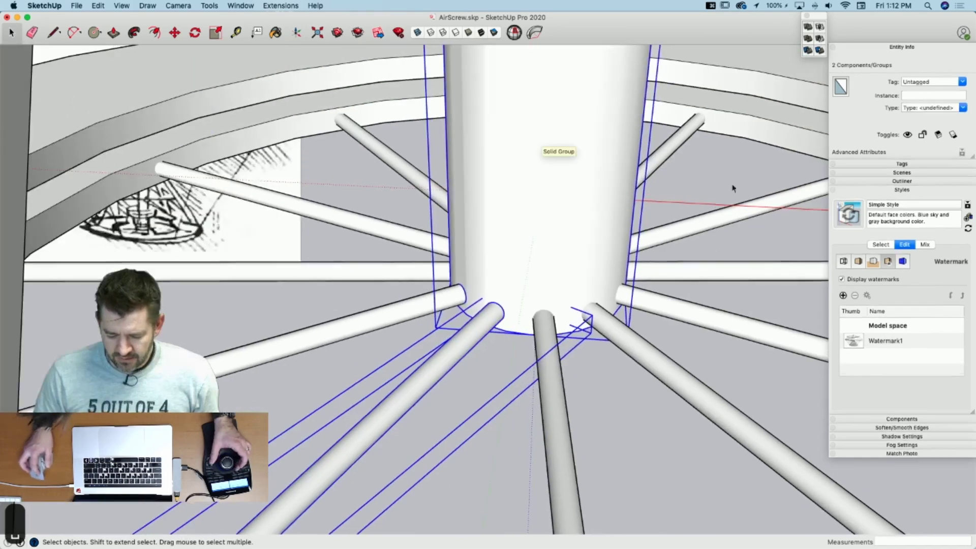
left_click(553, 367)
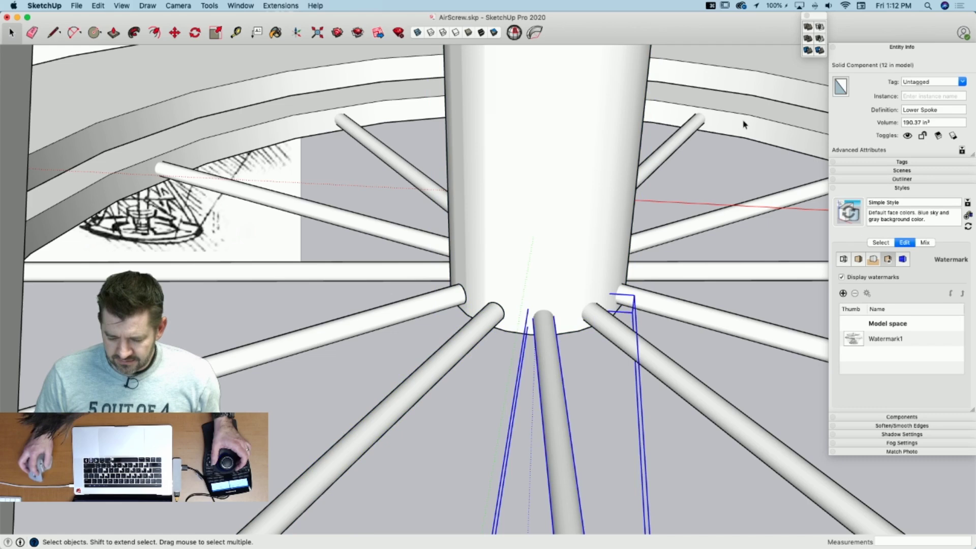
left_click(808, 50)
left_click(614, 155)
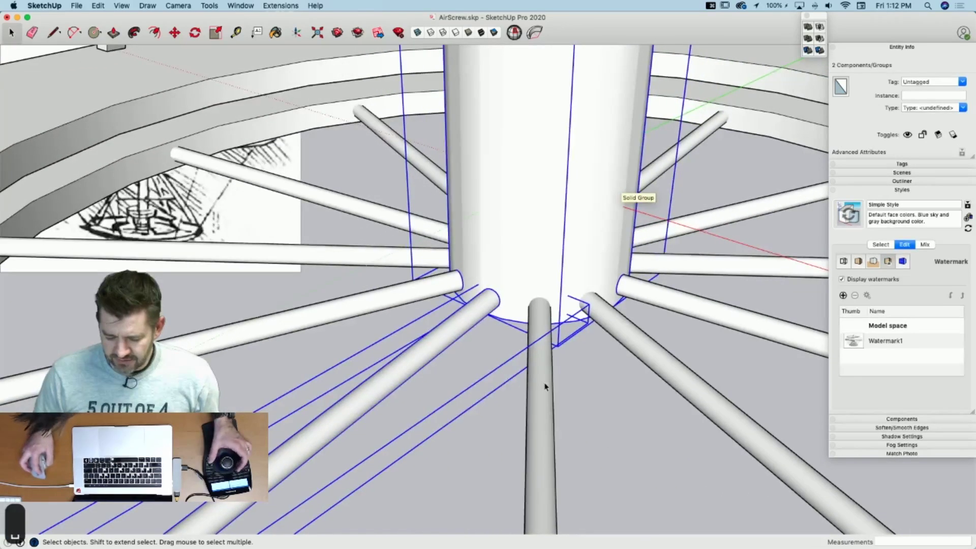
Step: Trim the central shaft with the last spokes that have not yet cut it
left_click(545, 387)
left_click(808, 51)
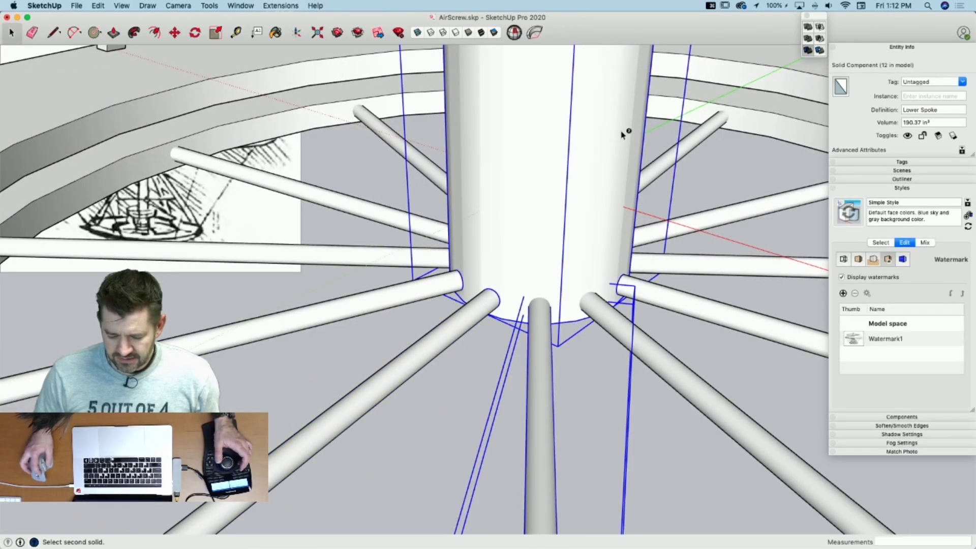
left_click(626, 131)
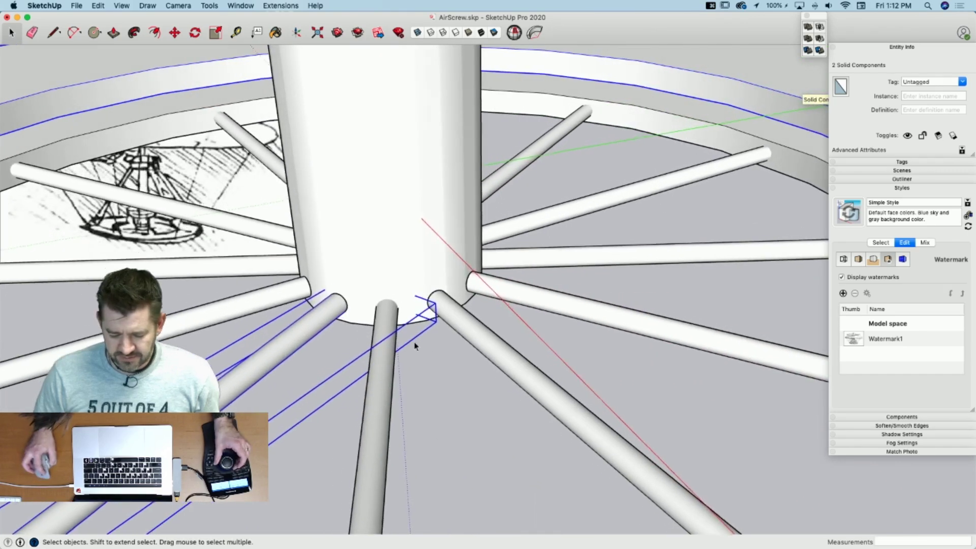
left_click(392, 343)
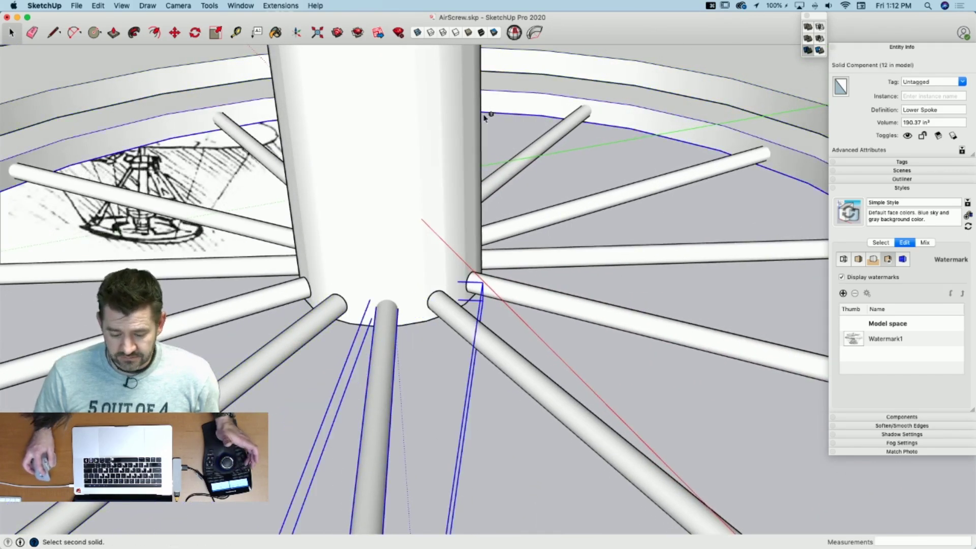
left_click(457, 121)
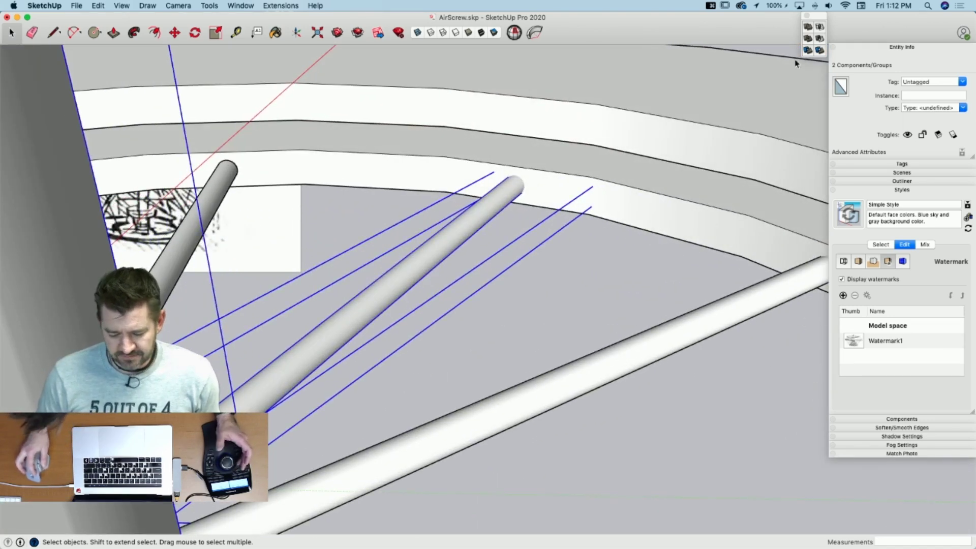
Step: Trim the lower ring with the outer ends of the first two uncut spokes, one at a time
left_click(604, 197)
left_click(568, 177)
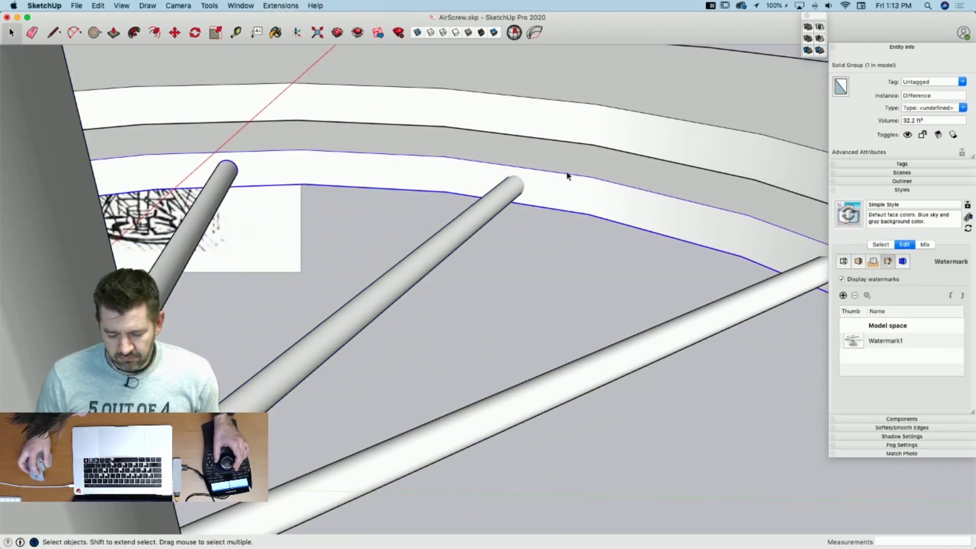
left_click(464, 213)
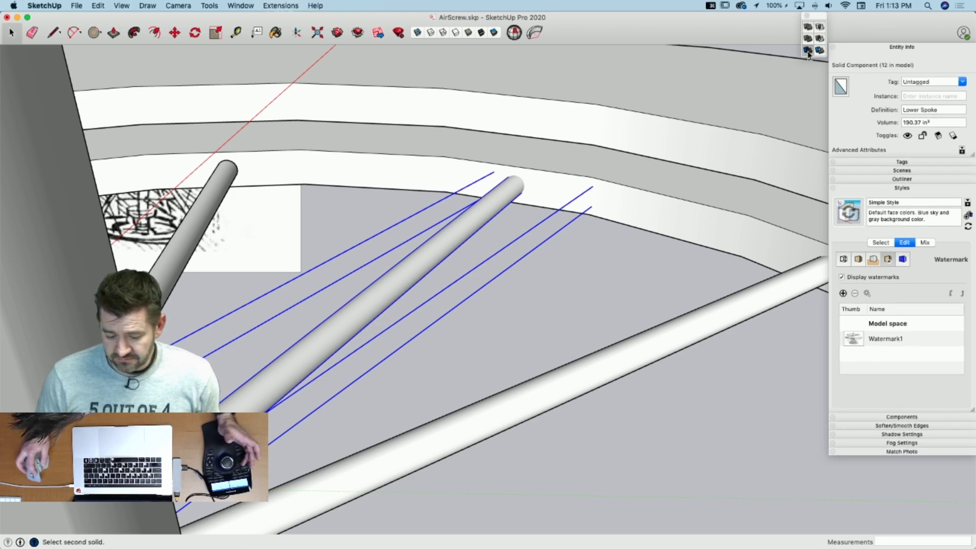
left_click(571, 186)
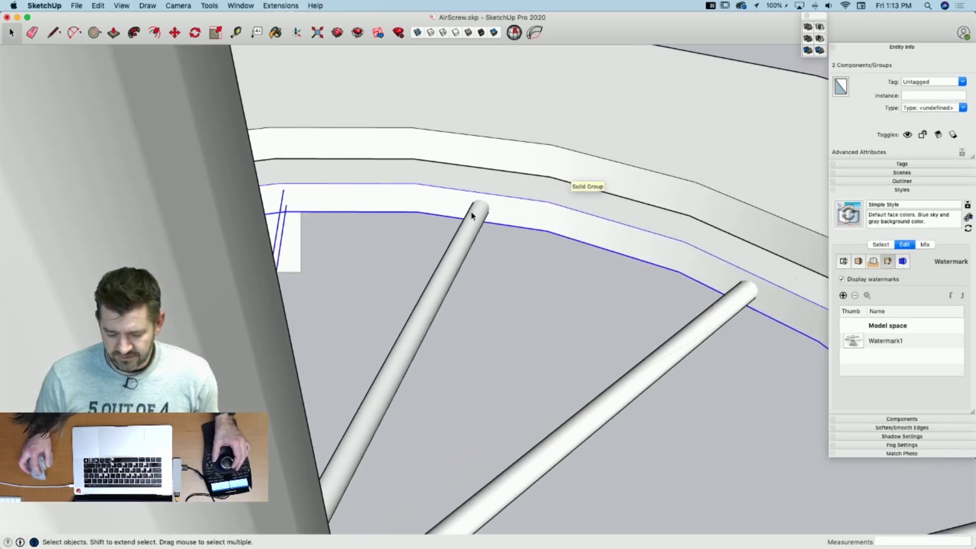
left_click(472, 213)
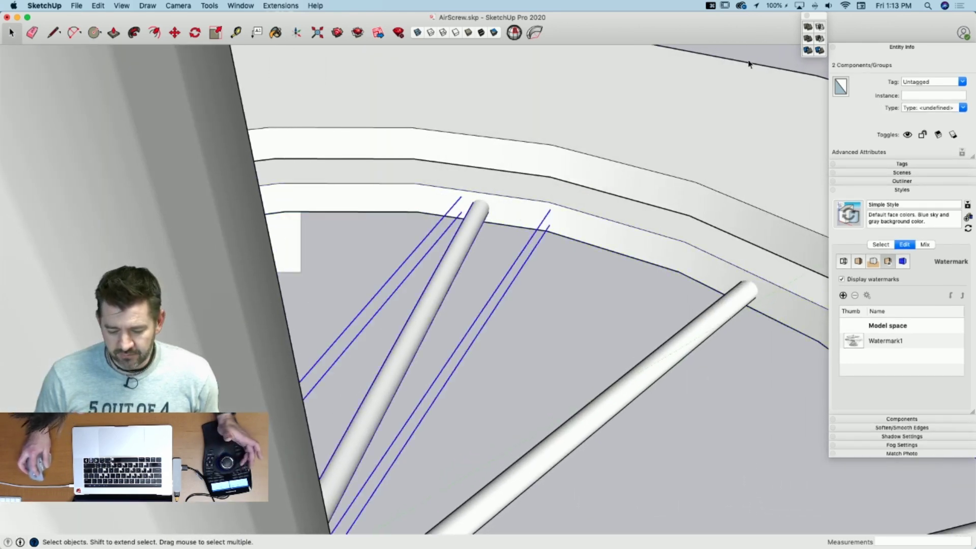
left_click(543, 186)
Step: Trim the lower ring with each of the next two spokes around its inner edge
left_click(576, 273)
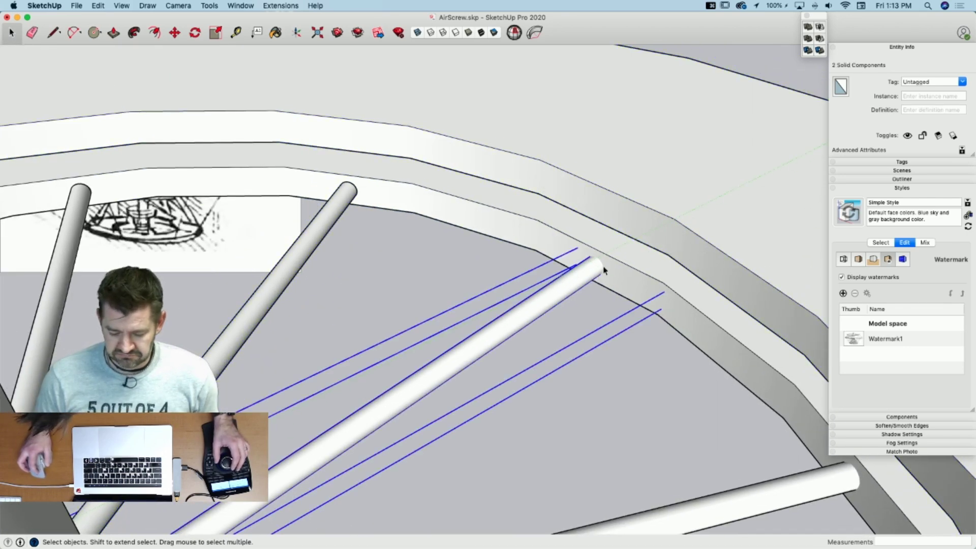
left_click(807, 51)
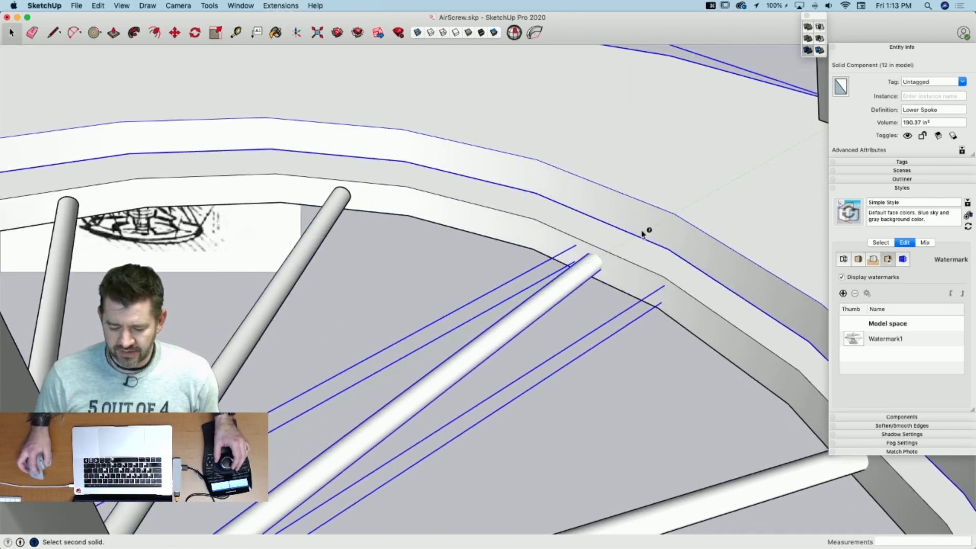
left_click(616, 267)
key("space")
left_click(526, 299)
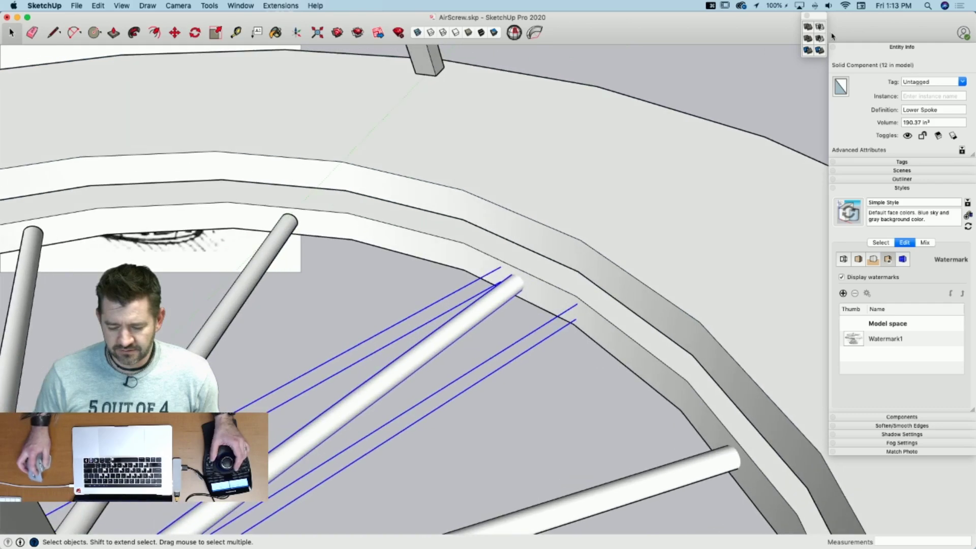
left_click(616, 285, "shift")
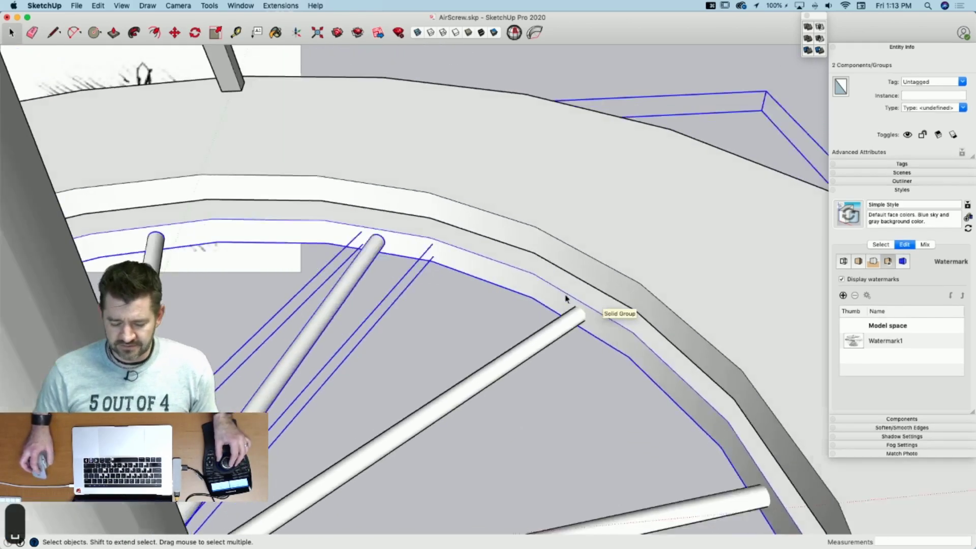
Step: Trim the lower ring with the outer ends of the next two uncut spokes, one at a time
left_click(473, 319)
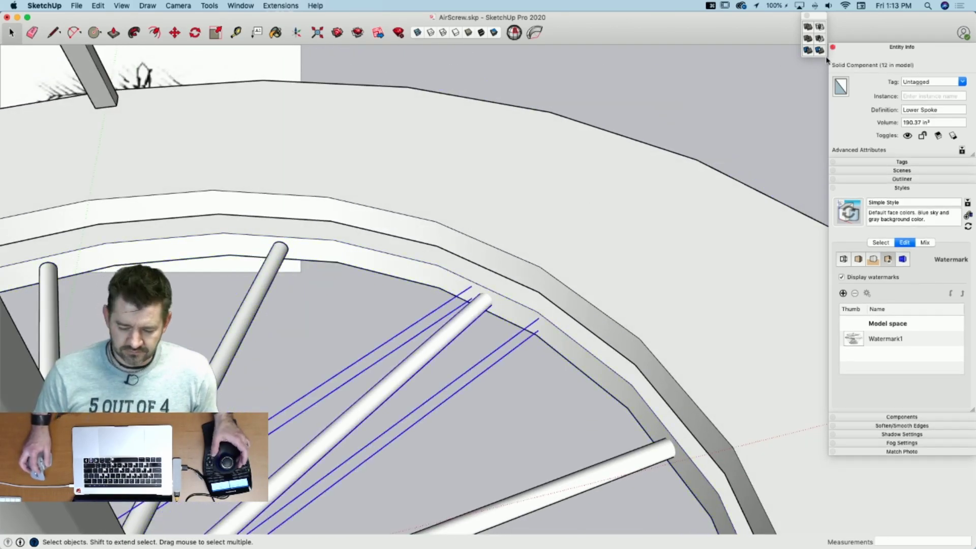
left_click(523, 288, "shift")
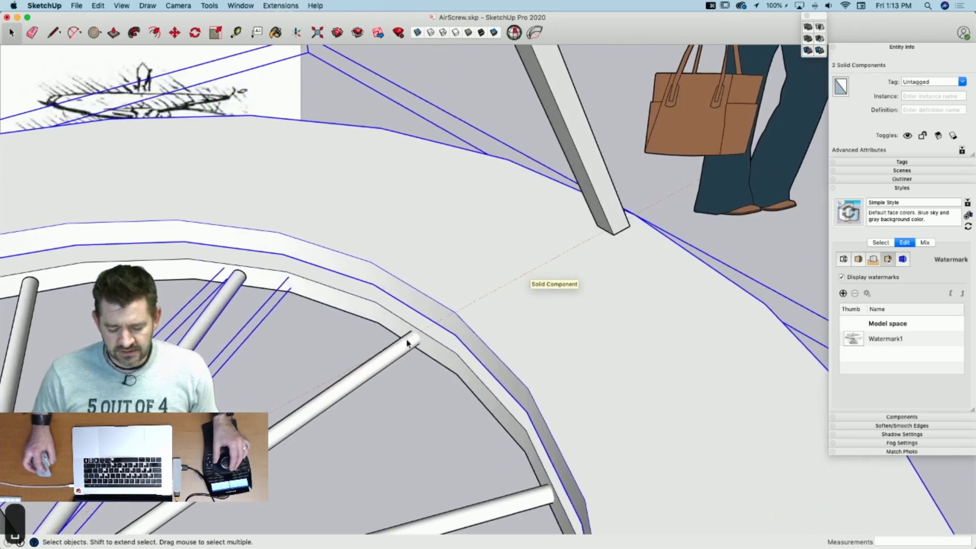
left_click(408, 343)
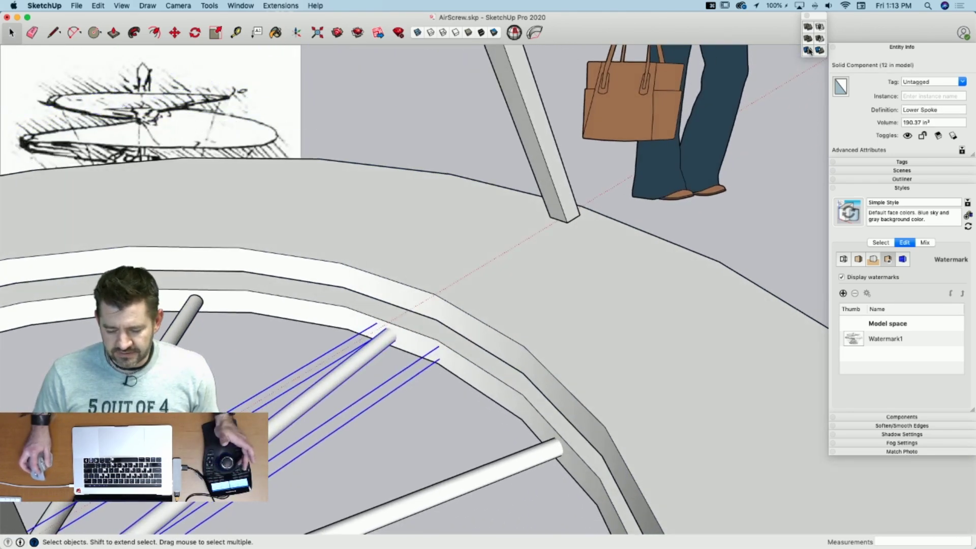
left_click(497, 322, "shift")
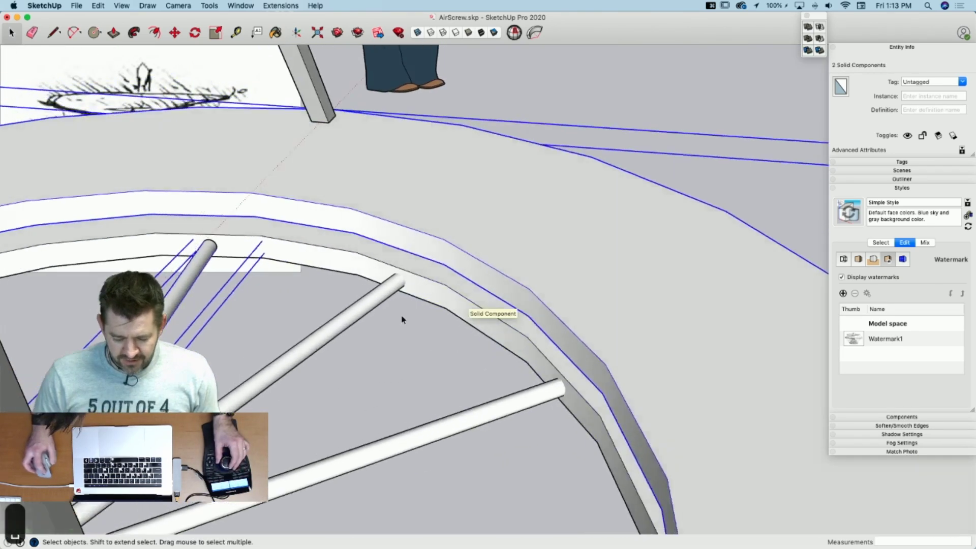
Step: Continue around the lower ring, trimming it individually with each of the following two neighbouring spokes
left_click(378, 296)
left_click(379, 293)
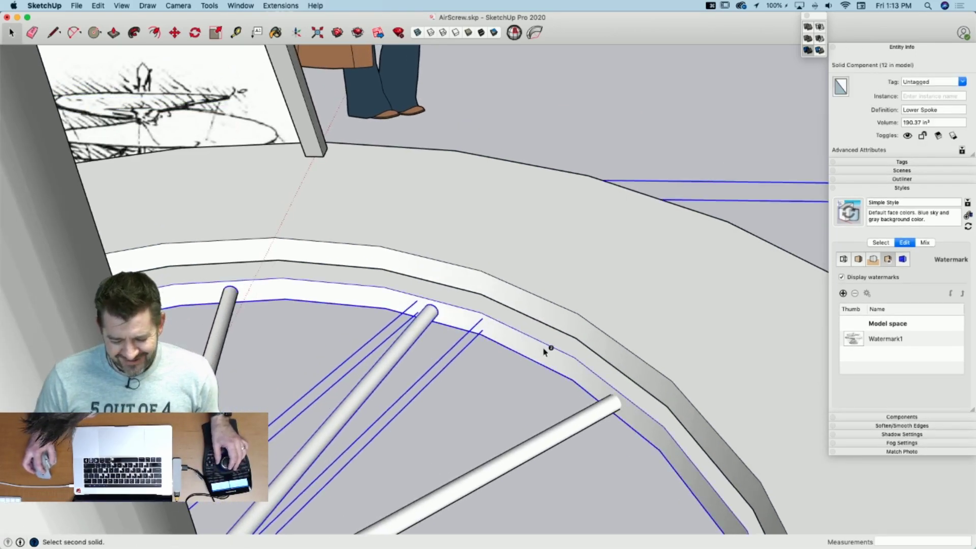
left_click(545, 351)
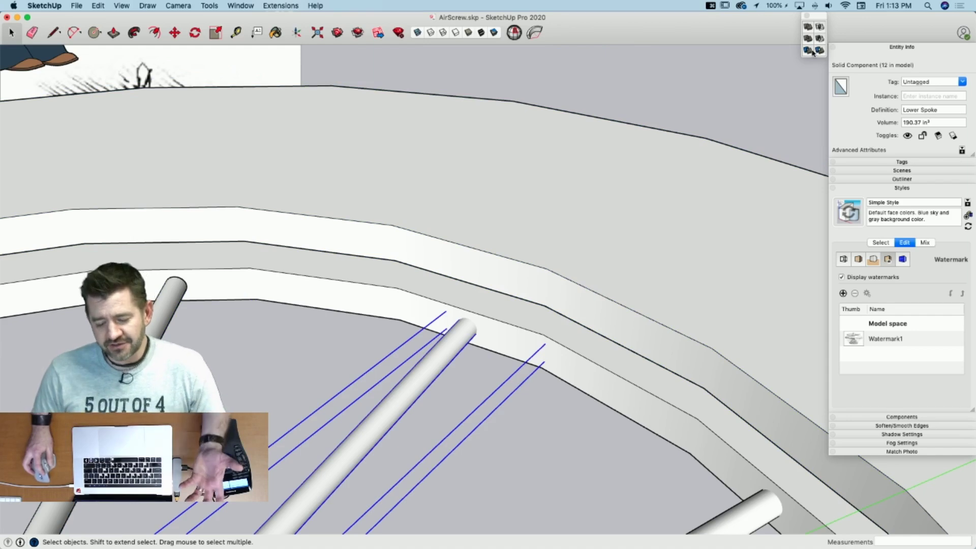
left_click(813, 51)
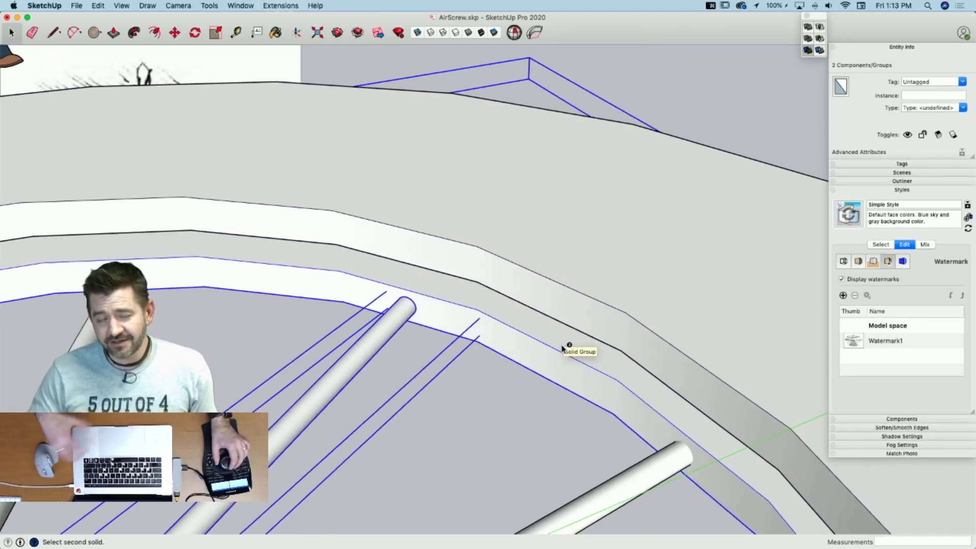
left_click(563, 349)
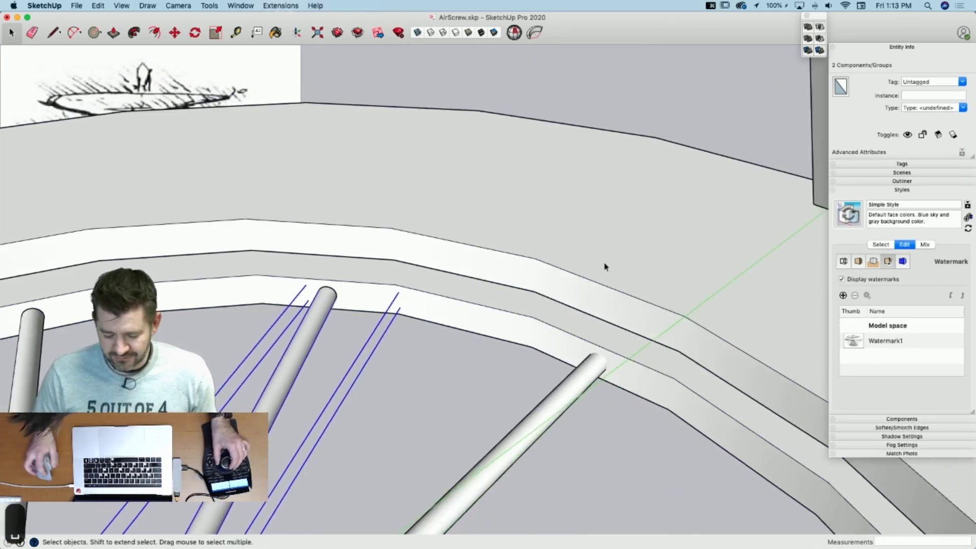
Step: Trim the lower ring with each of the last three spokes that have not yet cut it
left_click(554, 359)
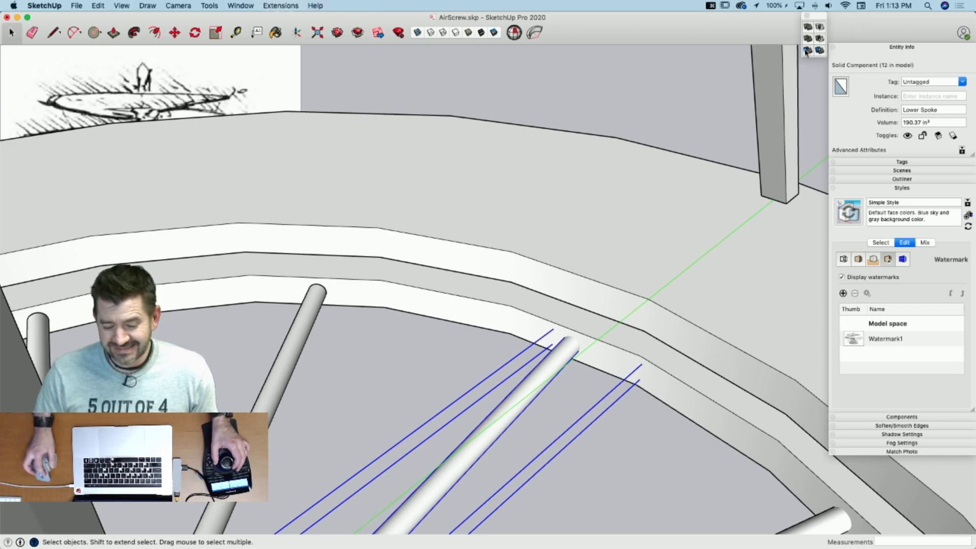
left_click(807, 52)
left_click(525, 307)
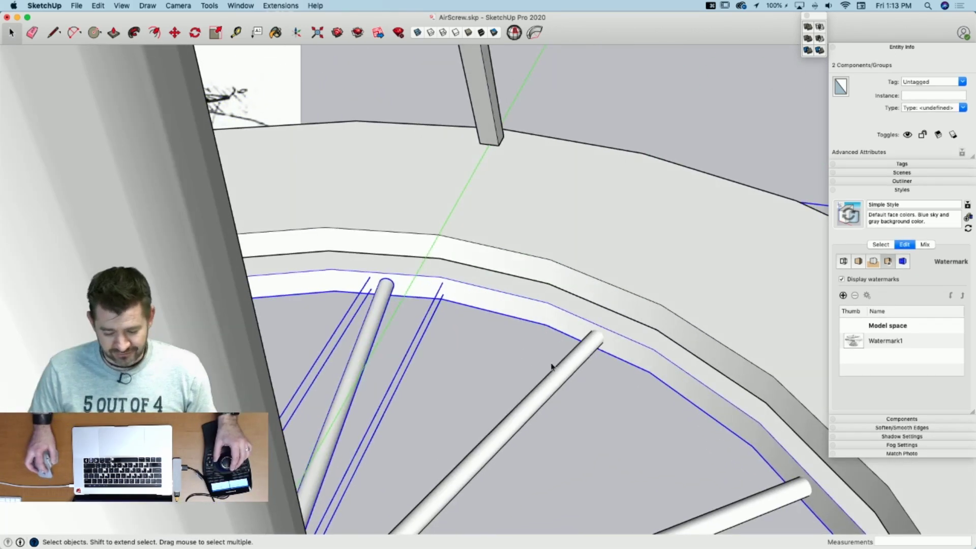
left_click(582, 360)
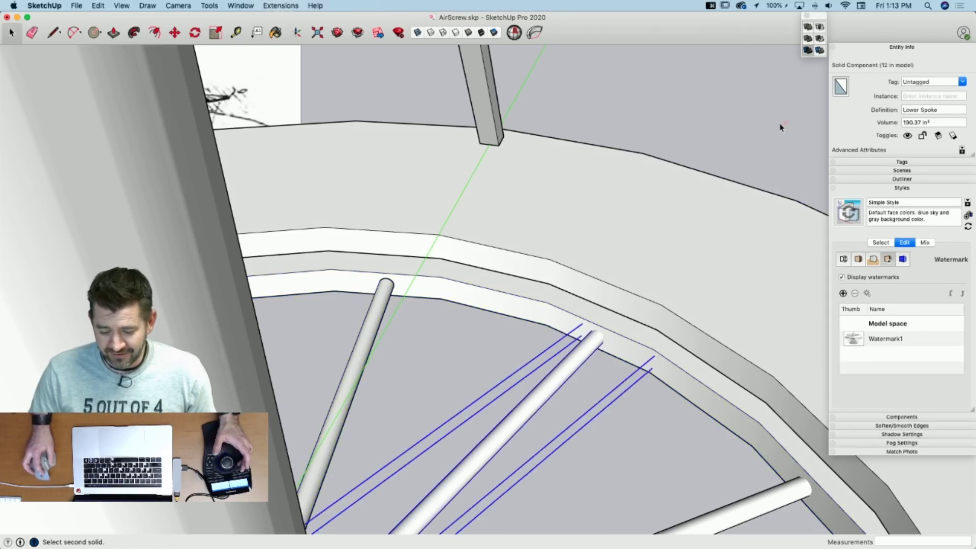
left_click(666, 355)
left_click(525, 285)
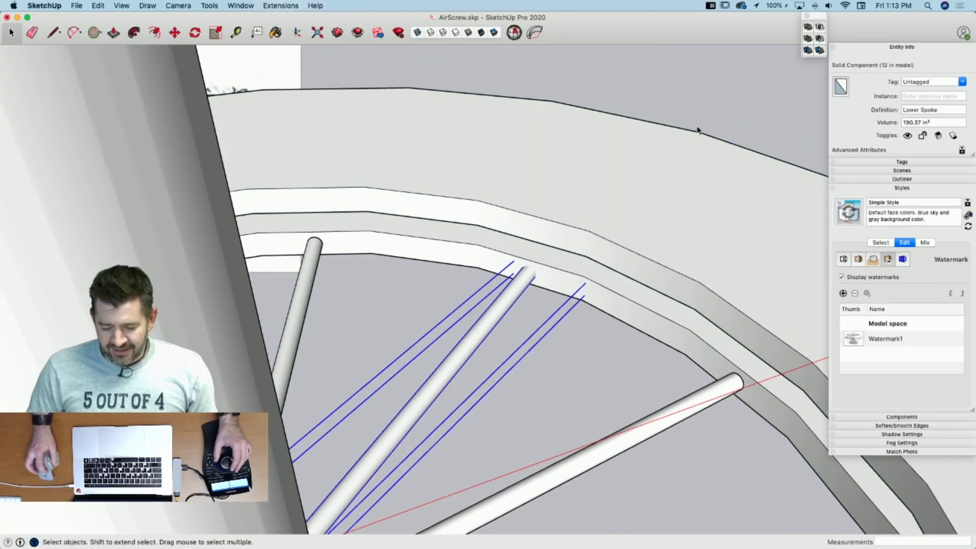
left_click(808, 50)
left_click(583, 287)
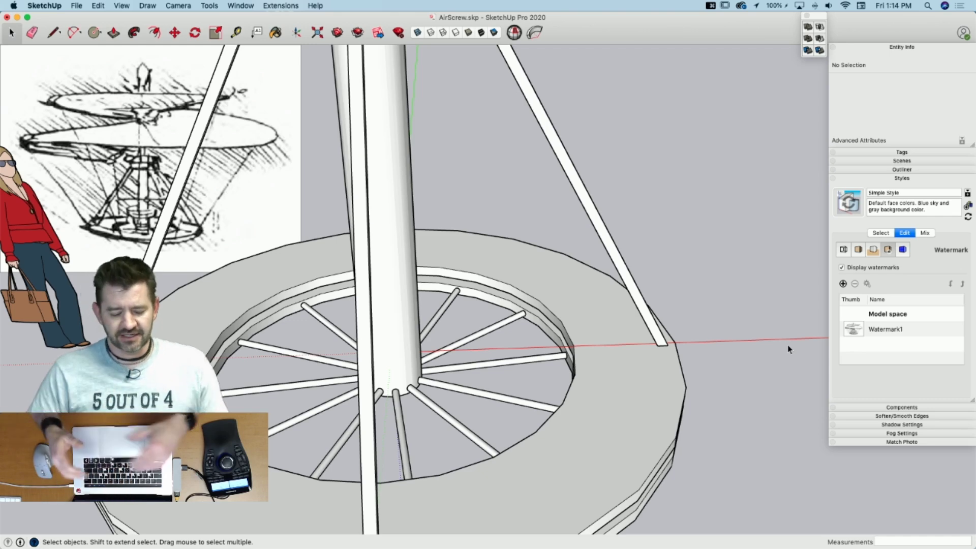
scroll(789, 349, "down", 5)
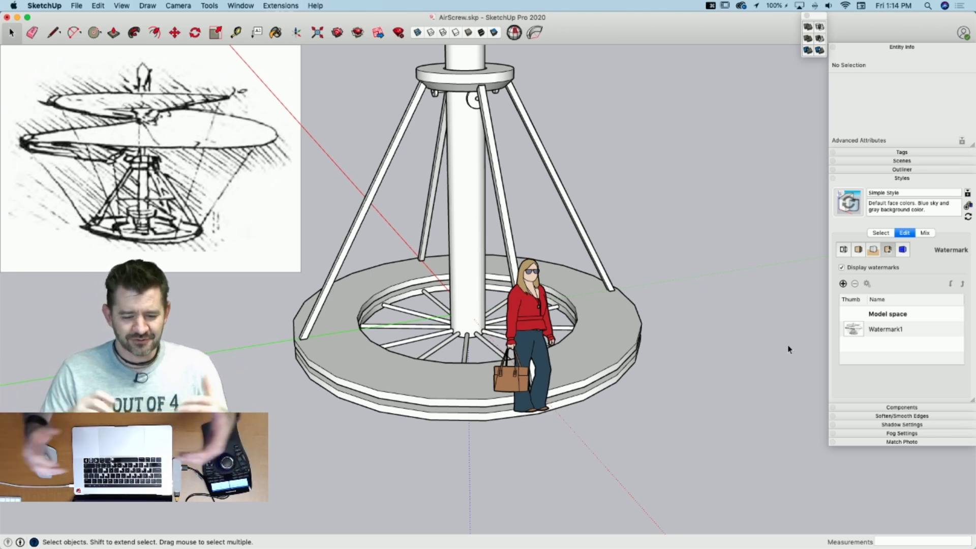
scroll(788, 345, "up", 5)
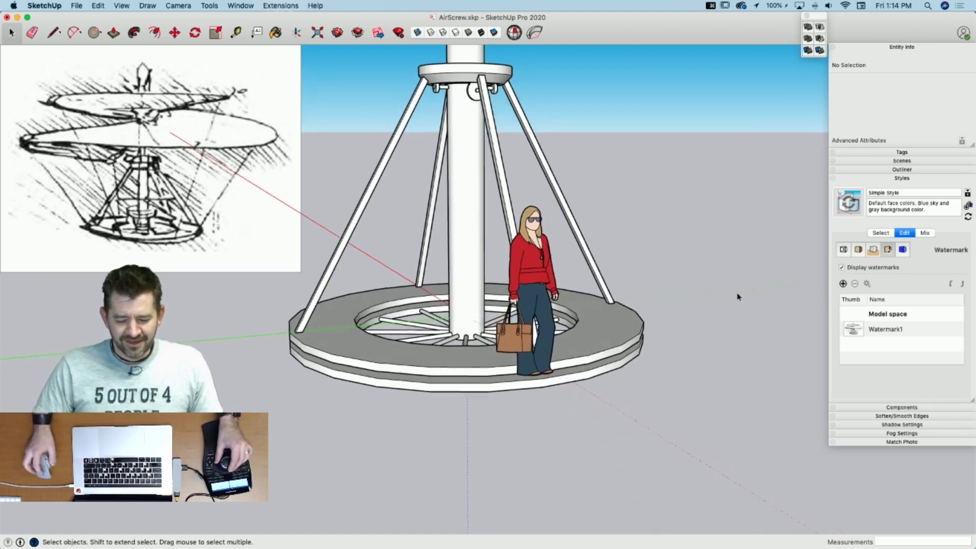
scroll(728, 296, "down", 1)
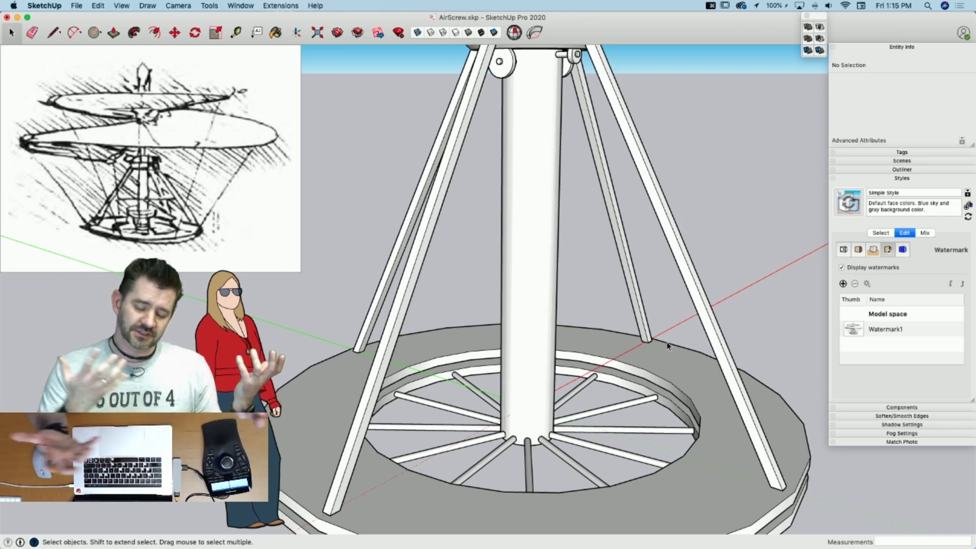
mouse_move(668, 347)
middle_mouse_down()
mouse_move(577, 124)
mouse_move(559, 126)
mouse_move(555, 226)
mouse_move(534, 199)
middle_mouse_up()
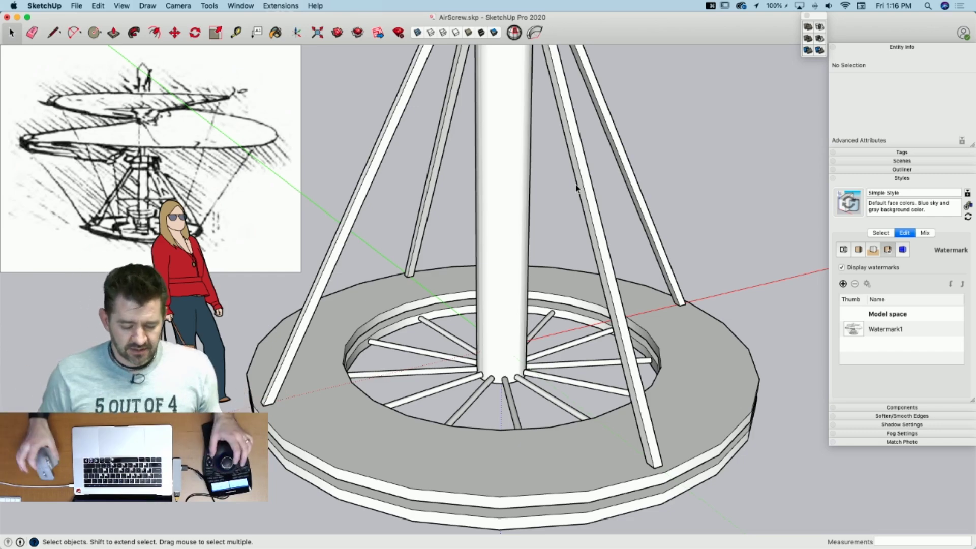
middle_click_drag(576, 188, 576, 217)
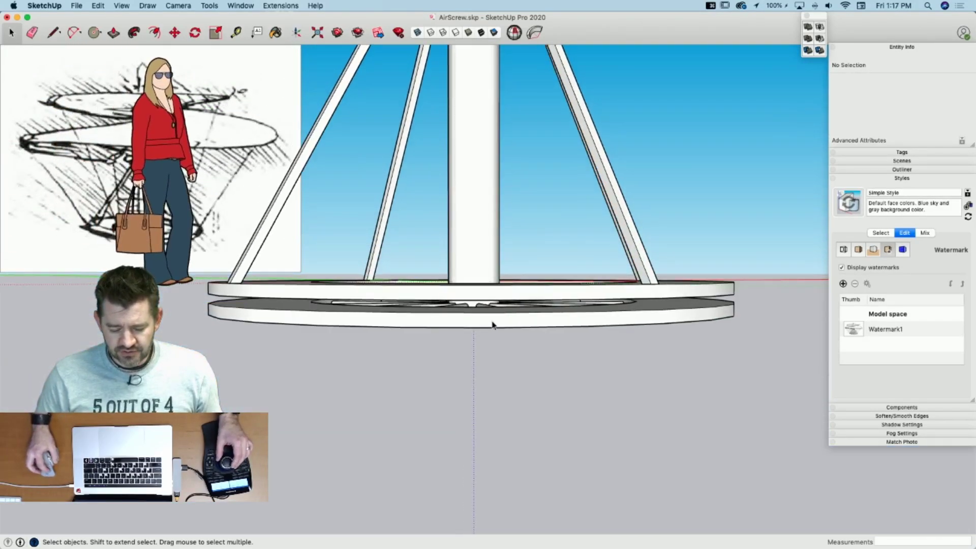
Step: Group the lower ring, central shaft, shaft handles and all twelve lower spokes together as one assembly
left_click(493, 325)
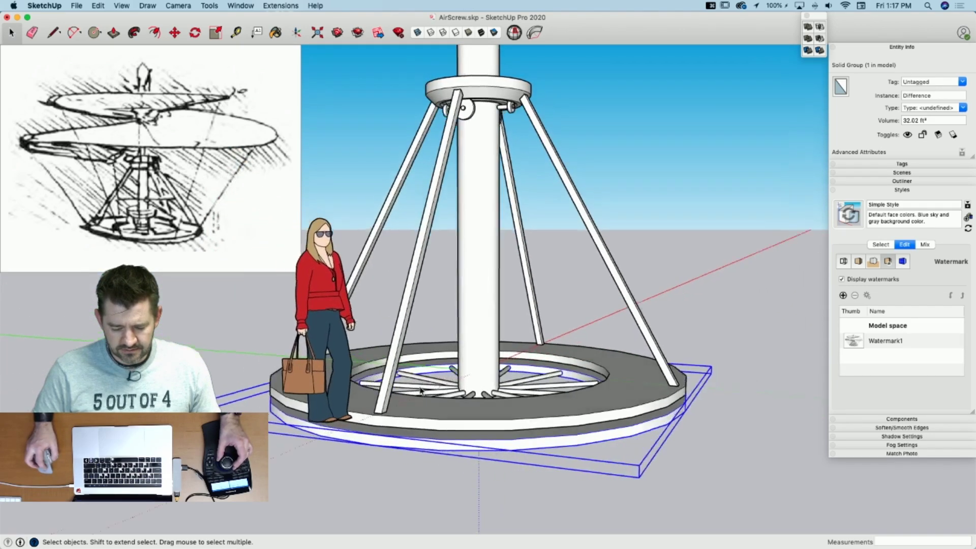
left_click(491, 151)
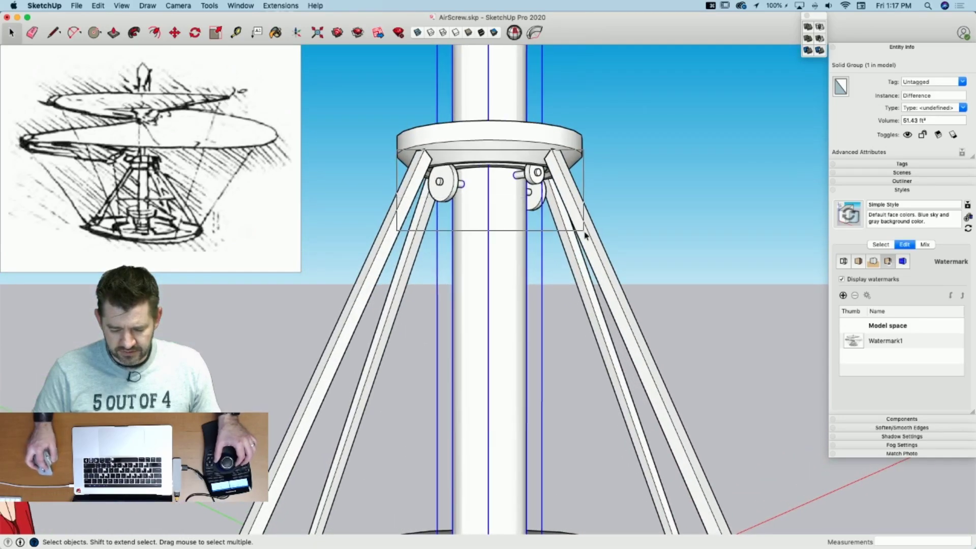
left_click_drag(585, 235, 584, 227)
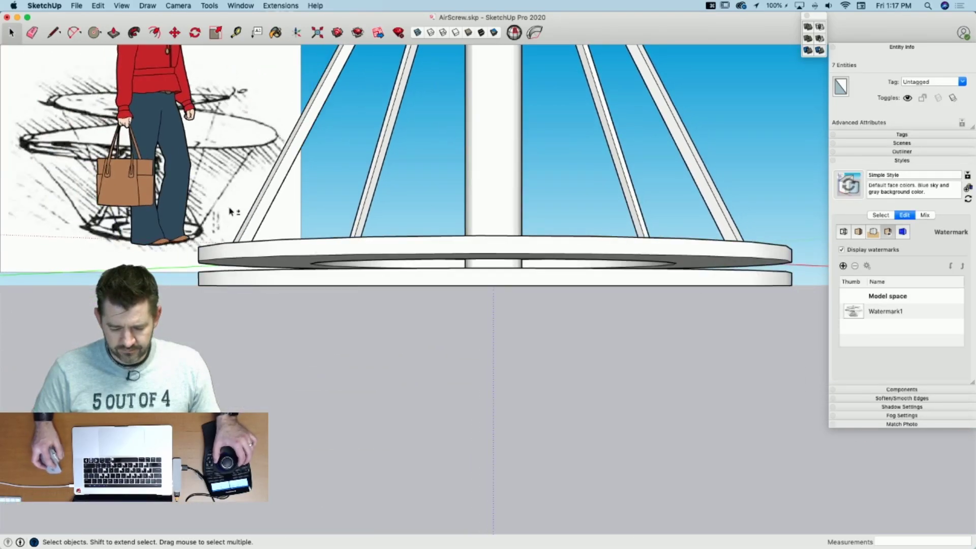
left_click_drag(812, 350, 812, 350, "shift")
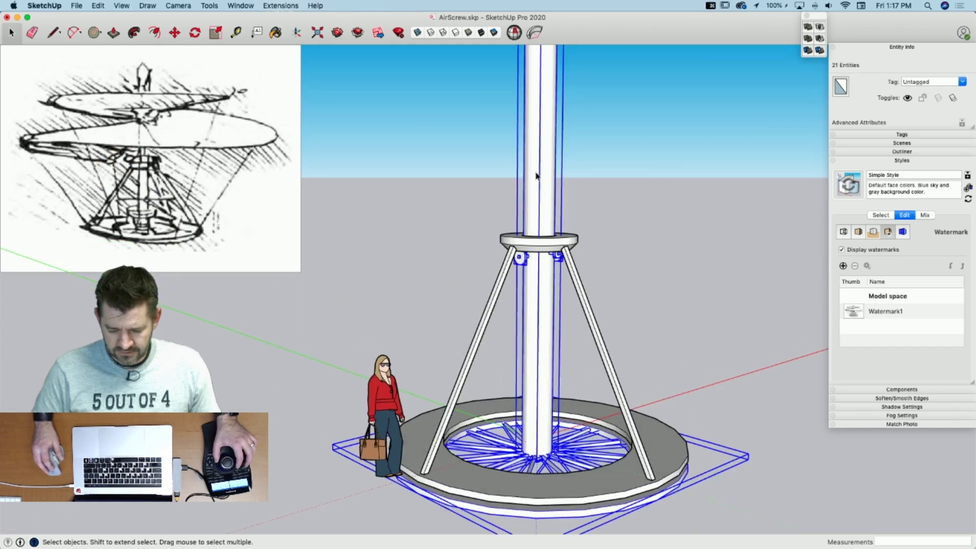
right_click(537, 175)
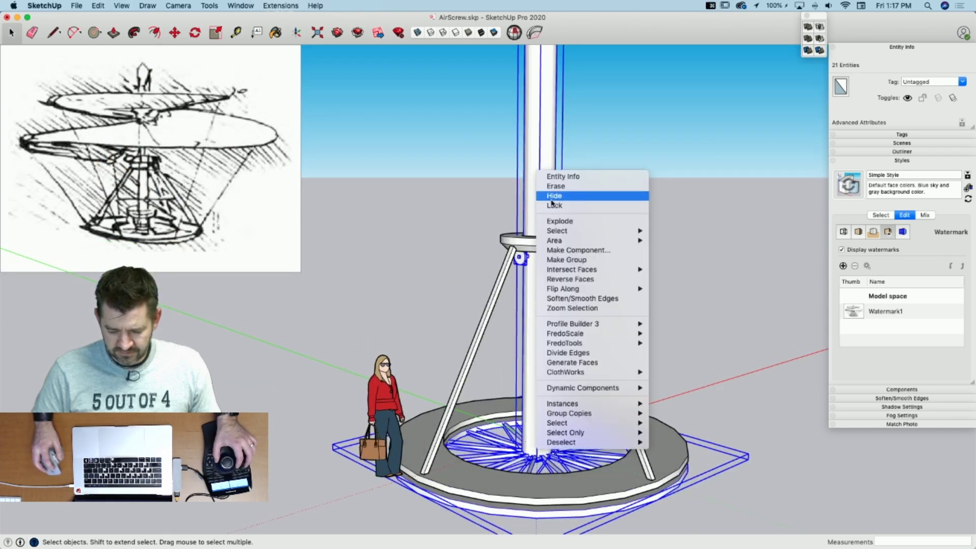
left_click(566, 260)
Step: Try rotating the new group about the shaft's vertical axis, centred on the shaft's top face, to test how the assembly turns
key("q")
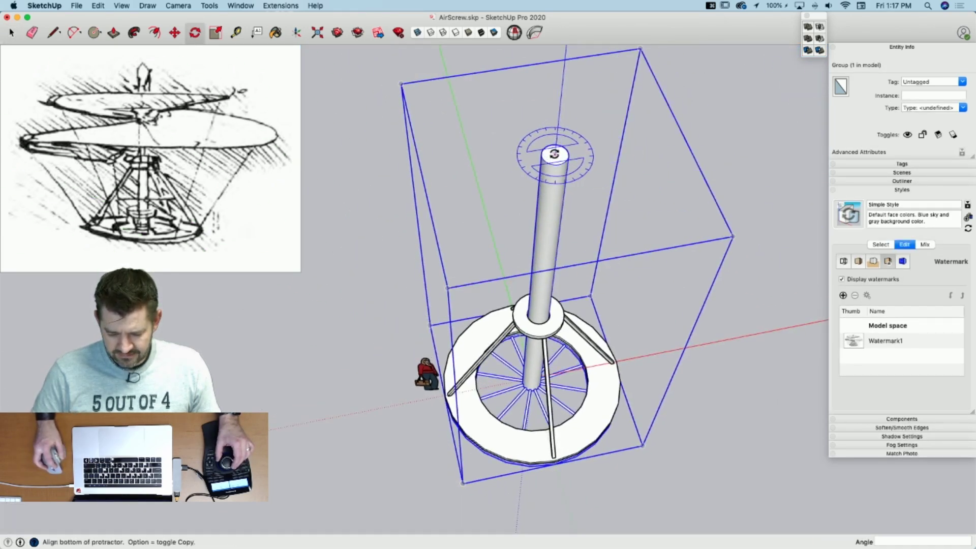
middle_click_drag(554, 153, 668, 356)
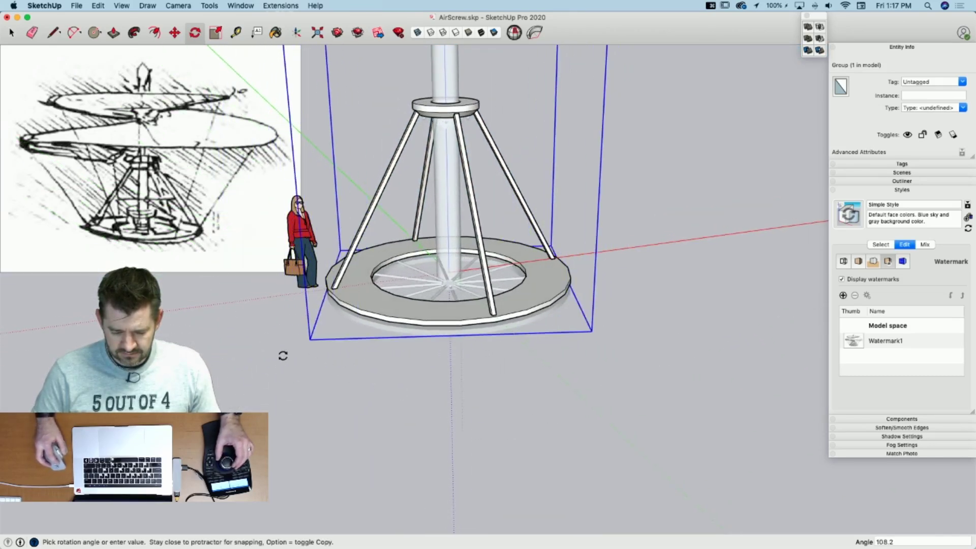
scroll(504, 398, "up", 5)
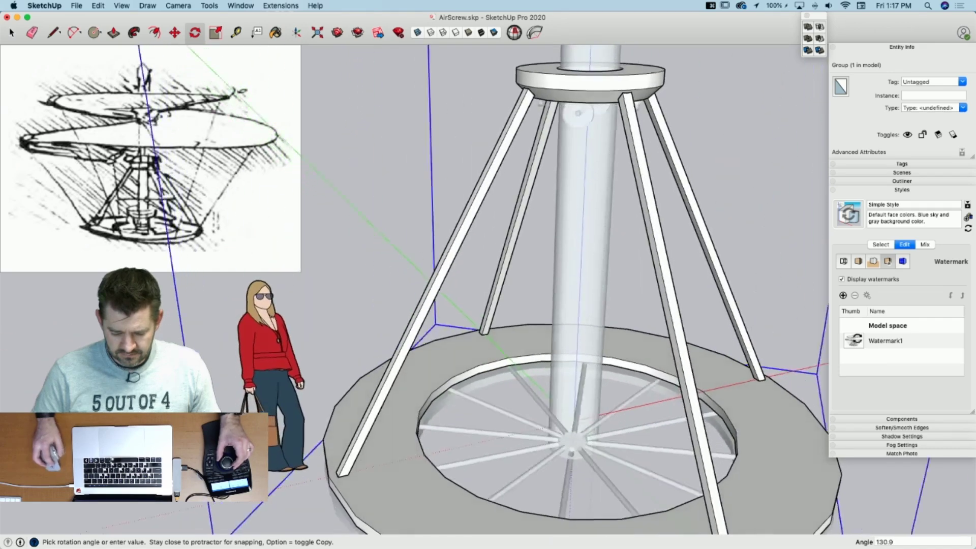
scroll(494, 427, "down", 5)
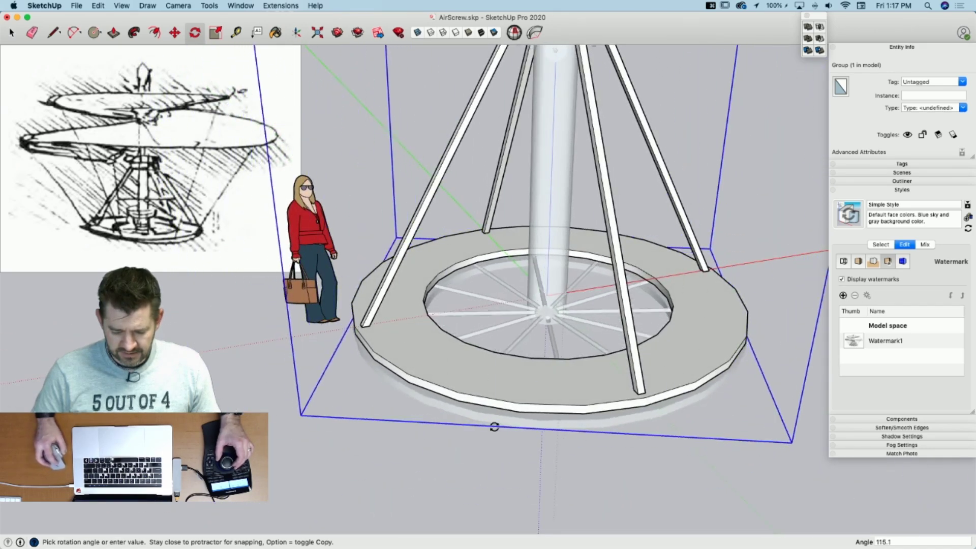
scroll(677, 401, "down", 3)
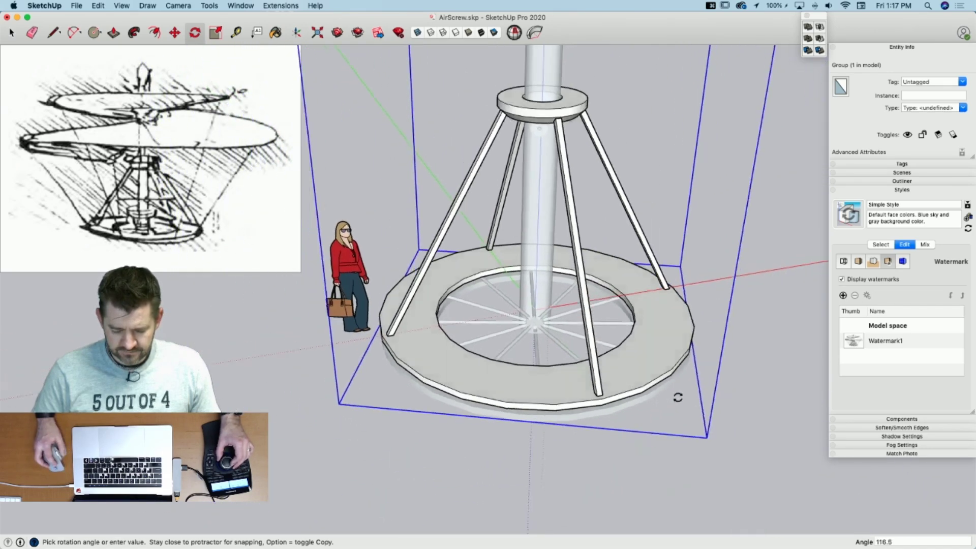
scroll(686, 396, "down", 5)
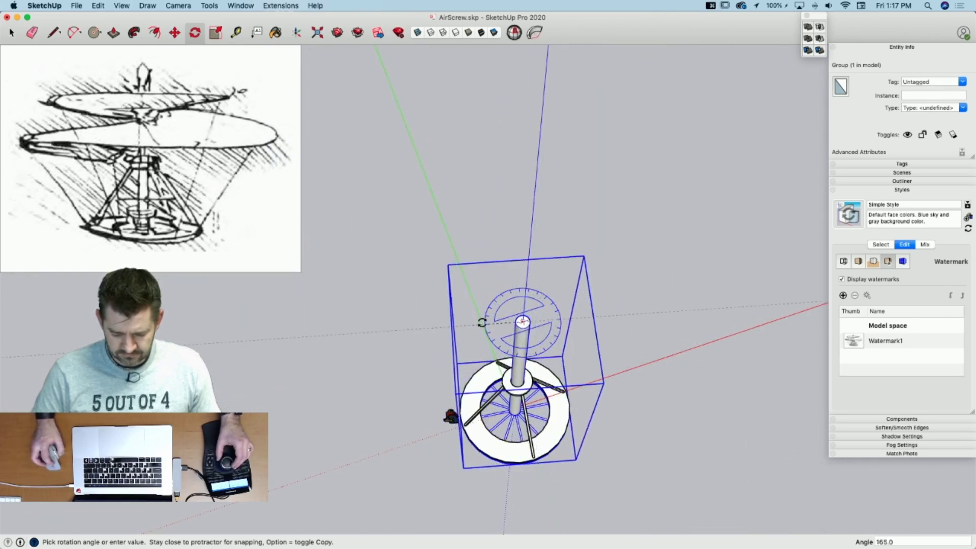
left_click(609, 428)
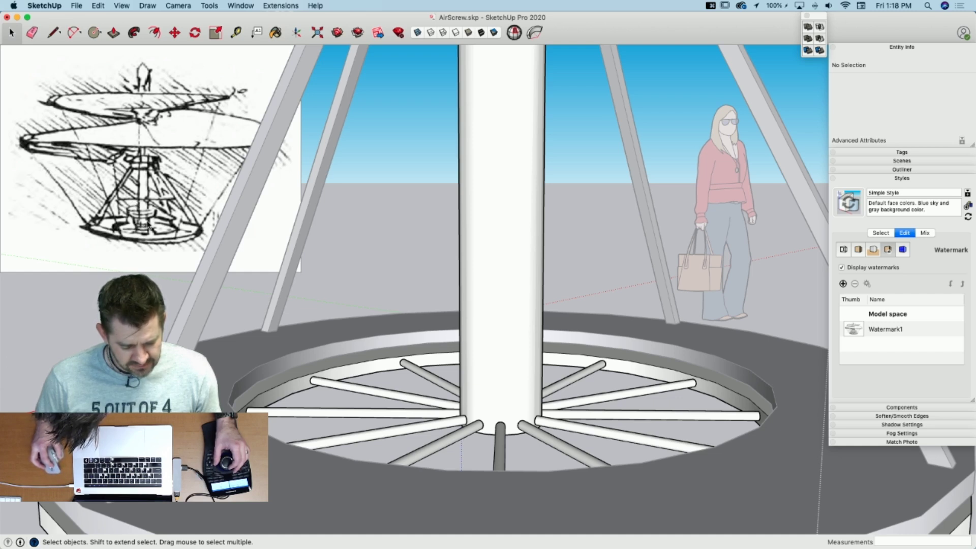
Step: Copy four evenly spaced lower spokes straight up the central shaft by about 3' 8"
left_click(511, 283)
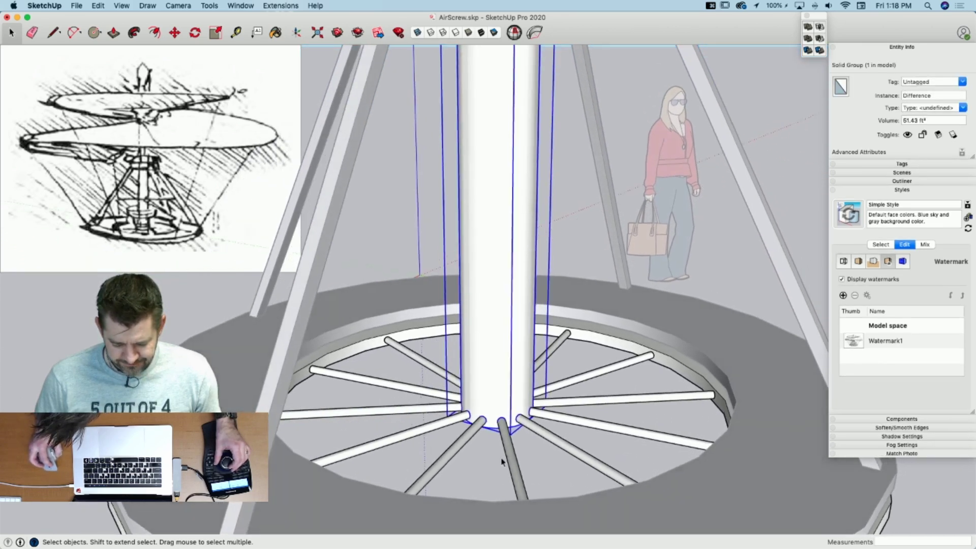
left_click(508, 458)
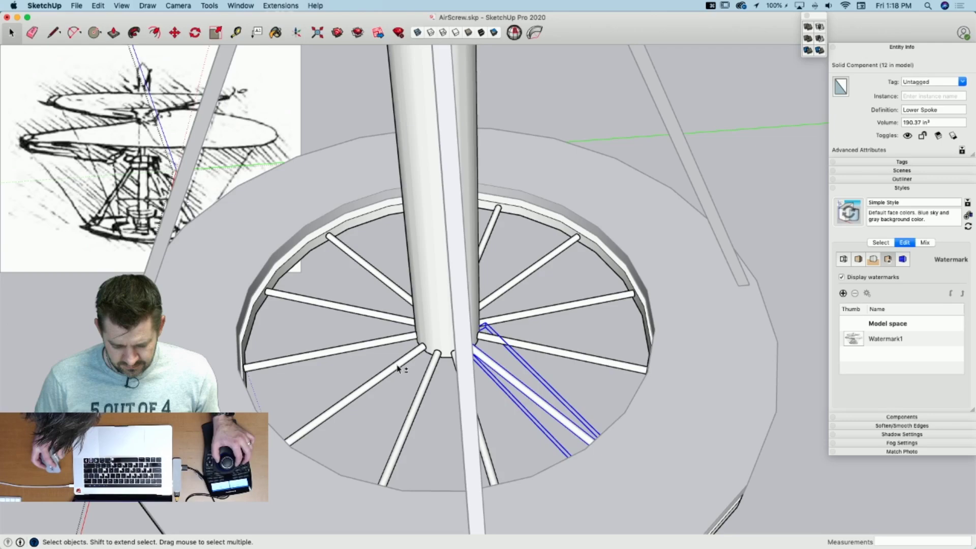
left_click(390, 366, "shift")
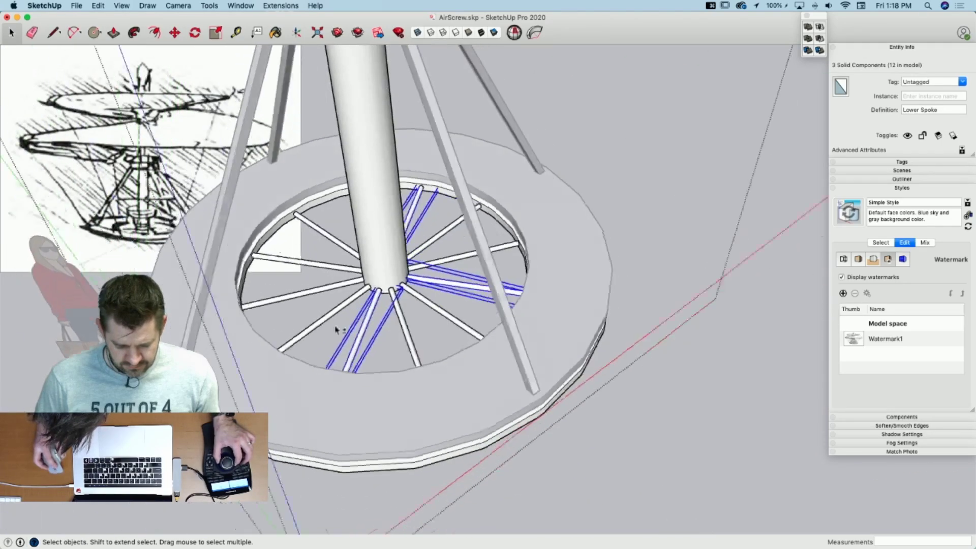
left_click(315, 316, "shift")
key("m")
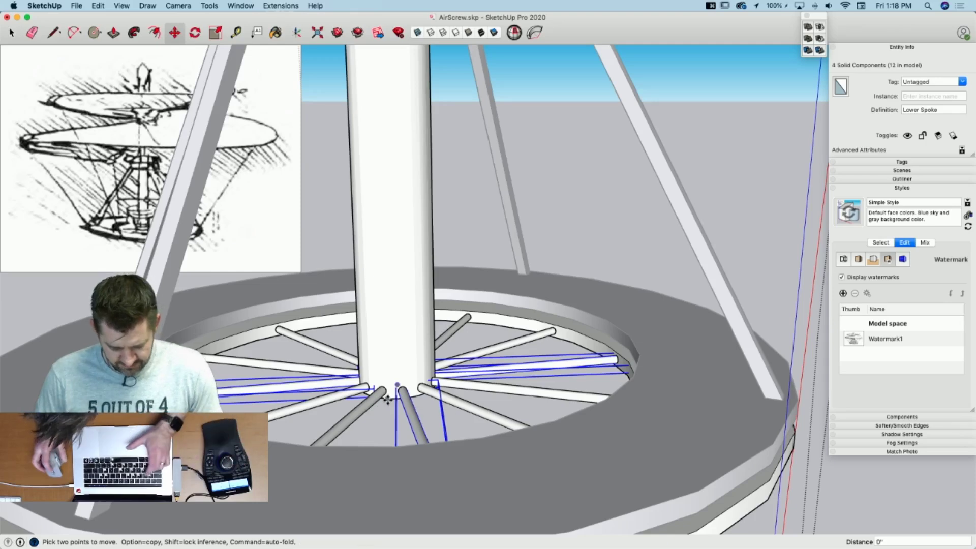
left_click(388, 399)
key("alt")
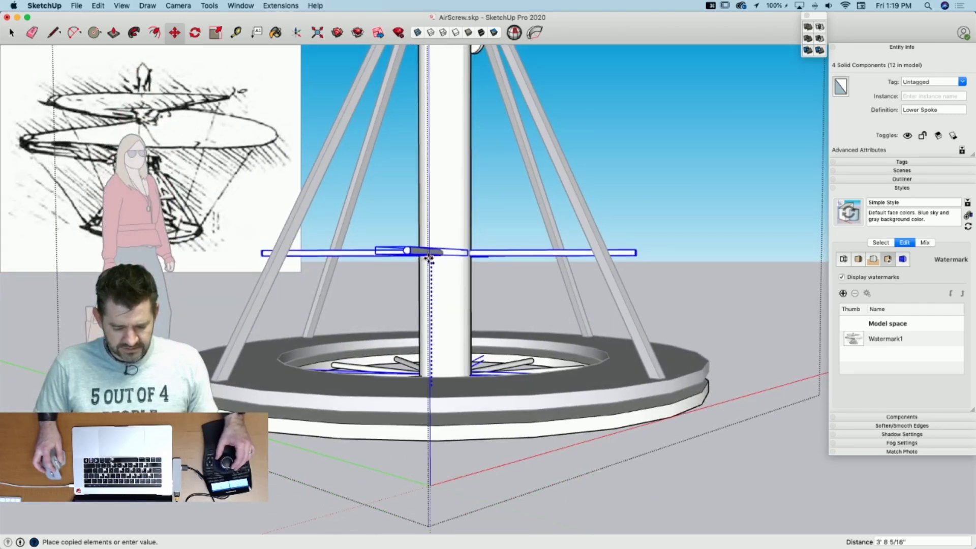
left_click(428, 257)
key("space")
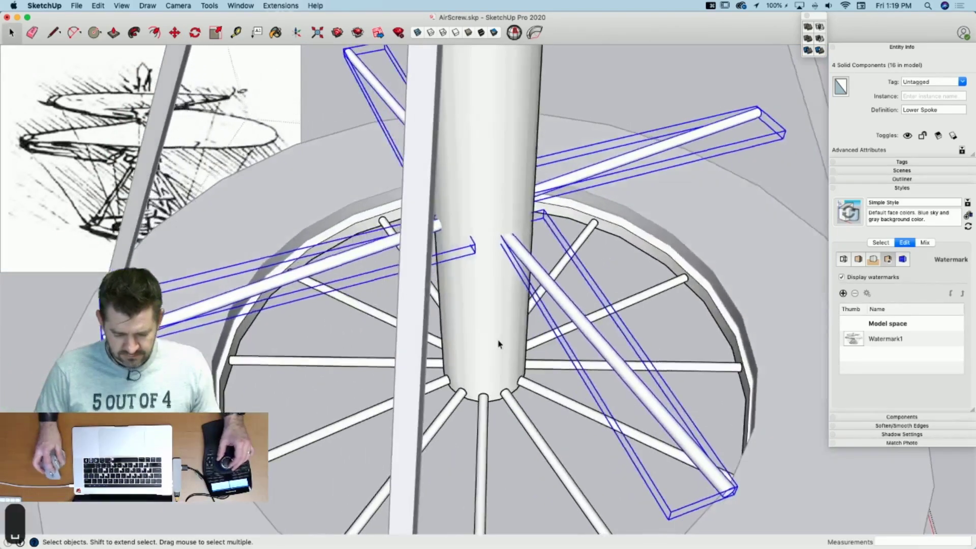
Step: Make the four raised spokes unique so they no longer share the lower spokes' component definition
left_click(501, 342)
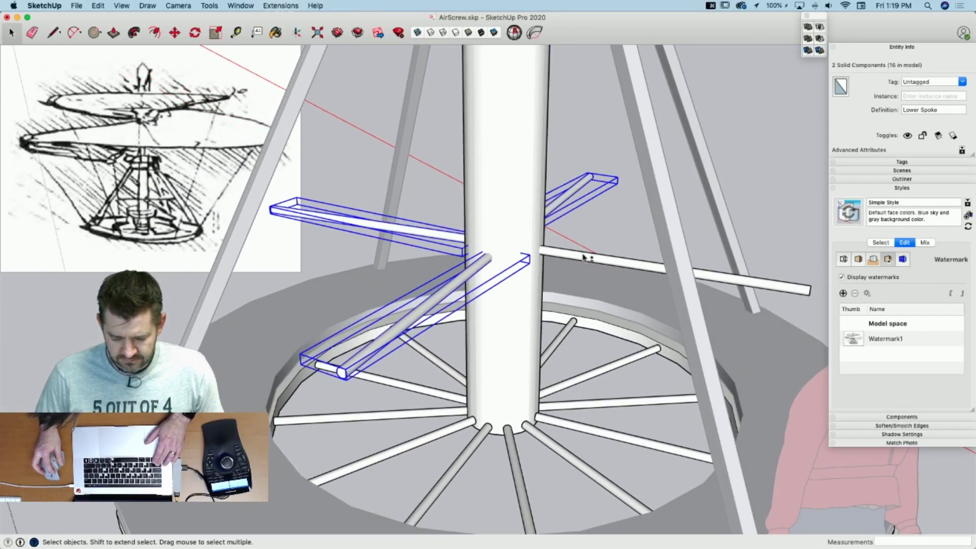
right_click(587, 261)
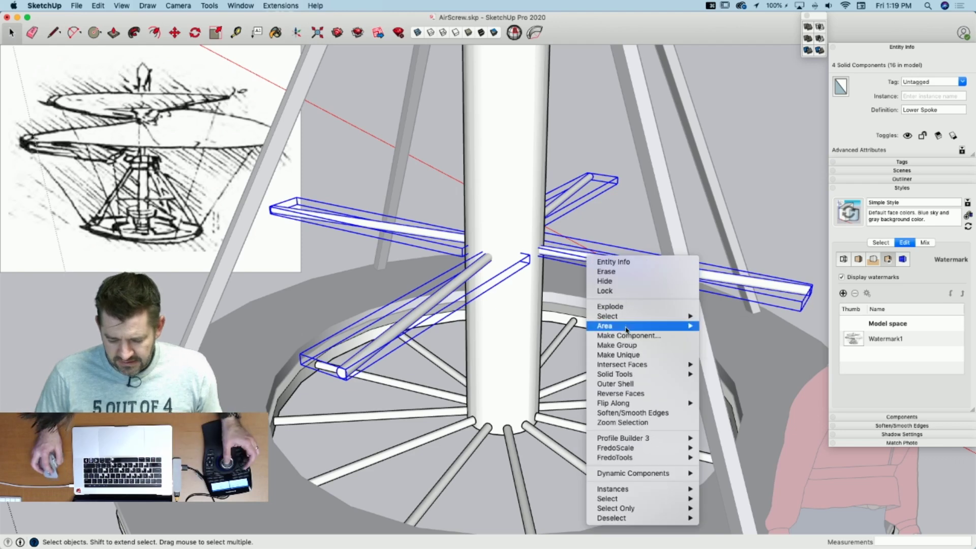
left_click(628, 354)
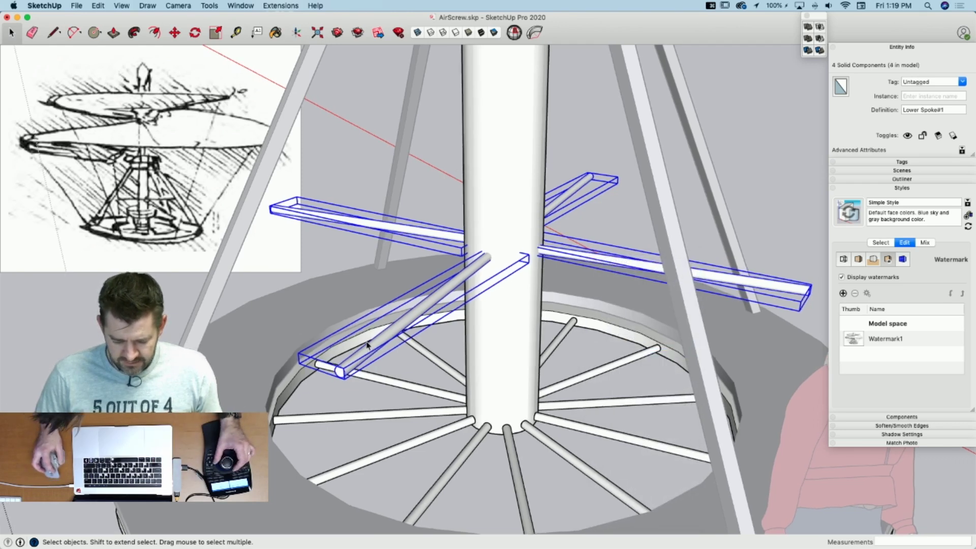
Step: Shorten the raised spoke component by pushing its outer end face inward in three passes of about 8 3/4", 5 3/4" and 3 11/16"
double_click(370, 355)
key("p")
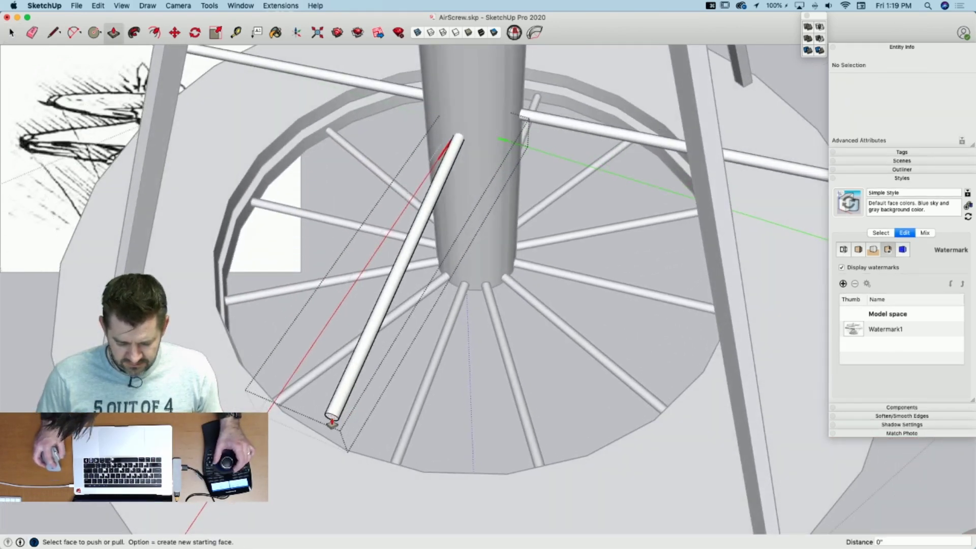
left_click(333, 420)
left_click(355, 374)
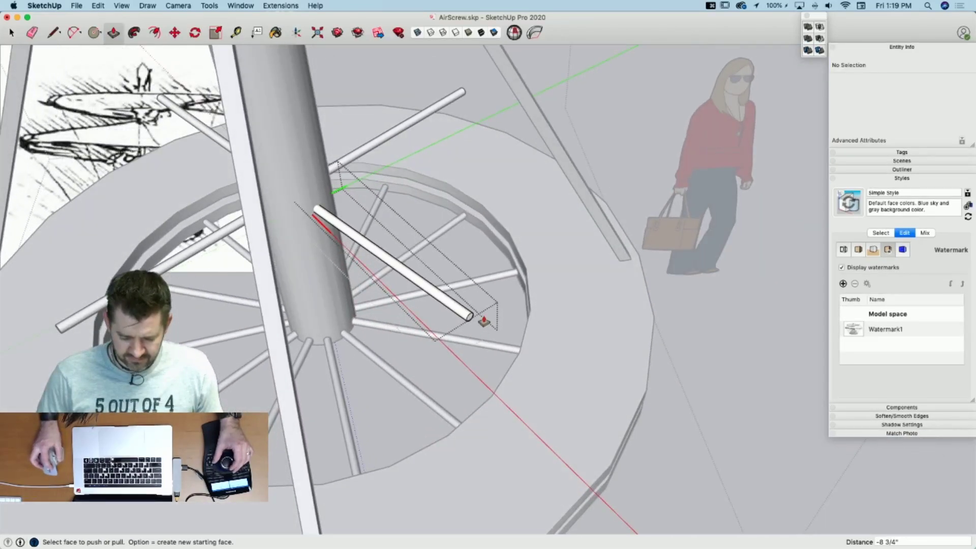
left_click(472, 322)
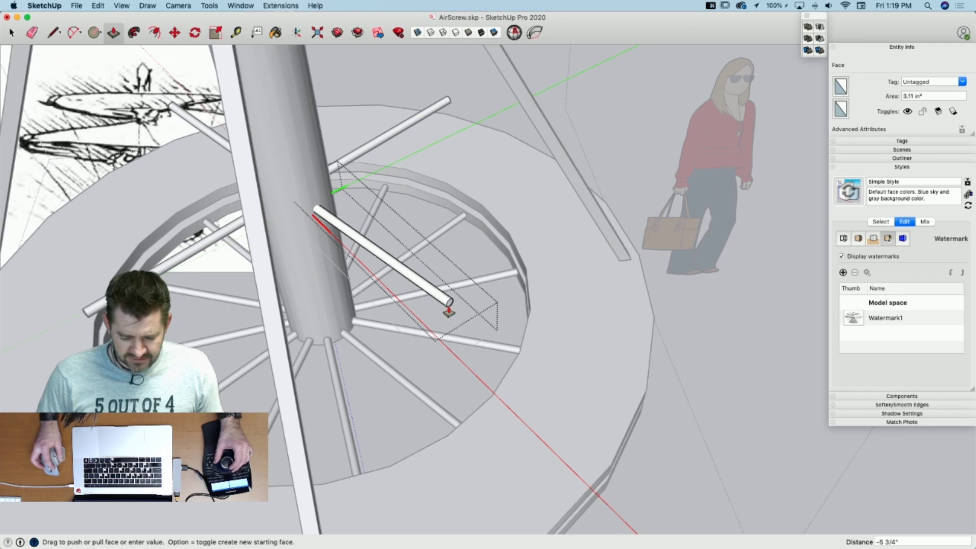
left_click(449, 310)
key("space")
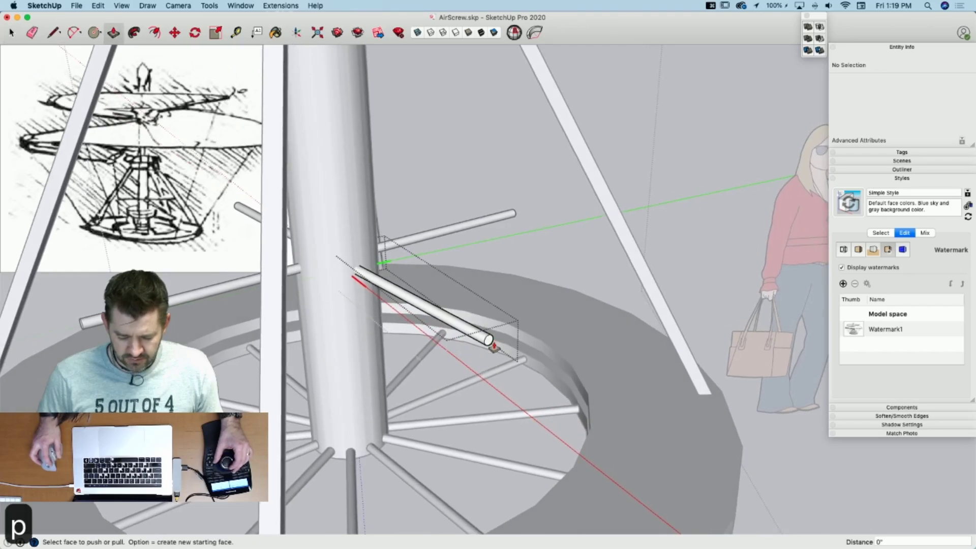
left_click(490, 343)
left_click(474, 336)
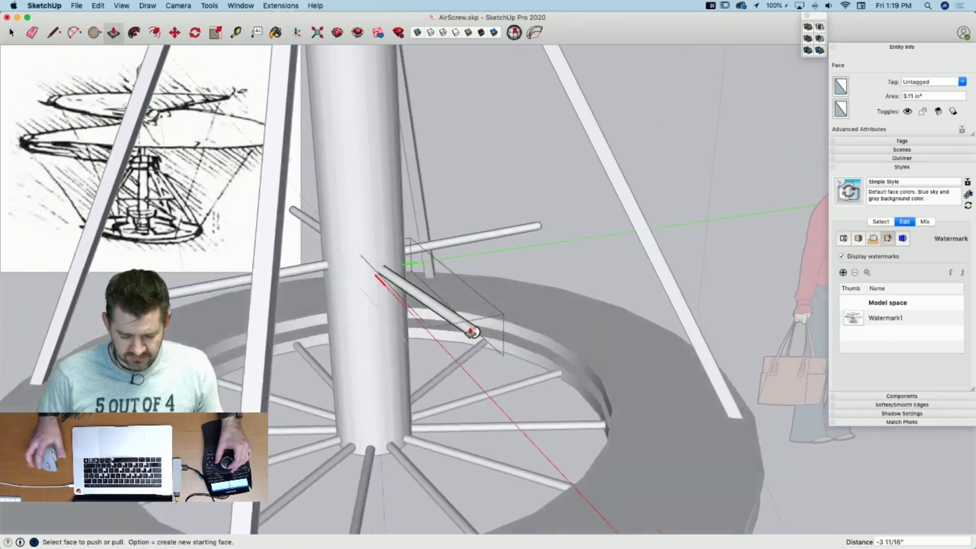
key("space")
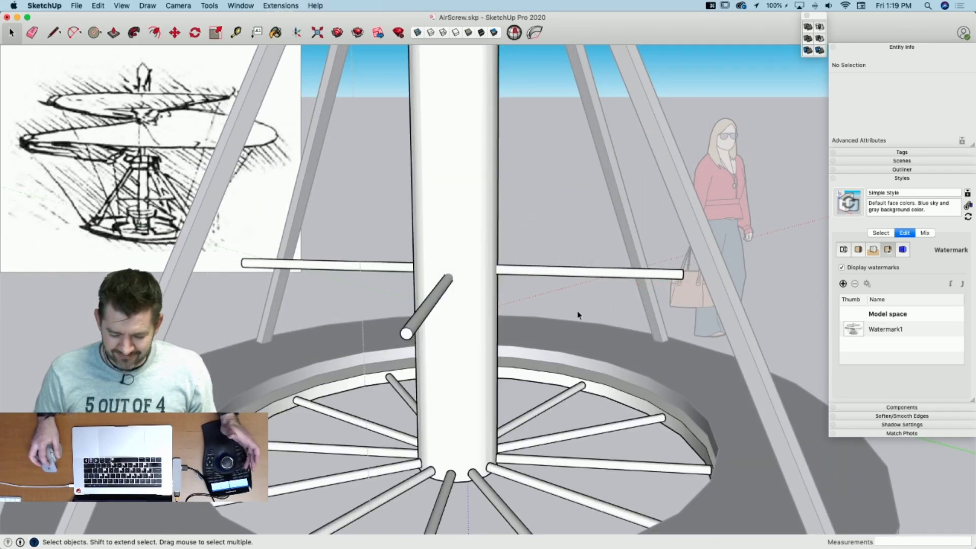
Step: Trim the central shaft with each of the four raised spokes in turn
left_click(427, 305)
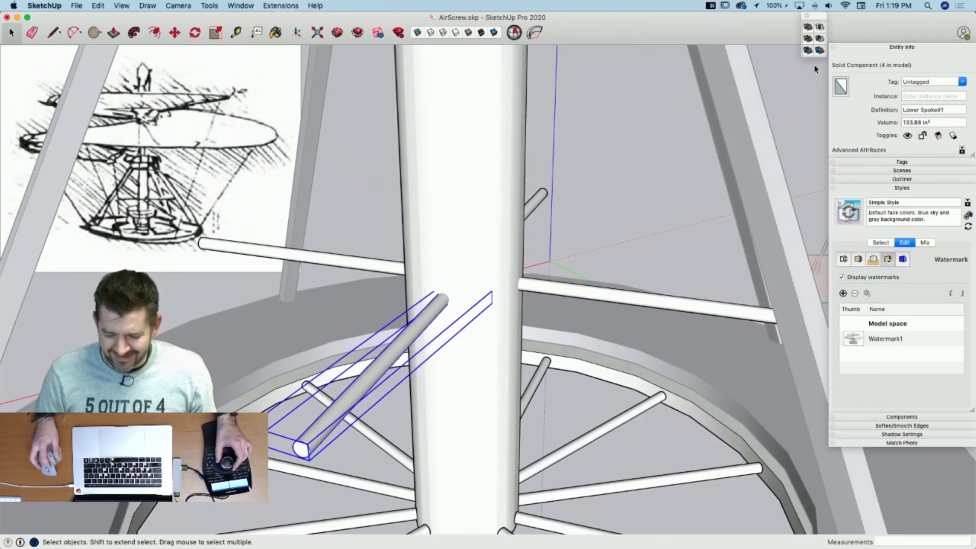
left_click(464, 229)
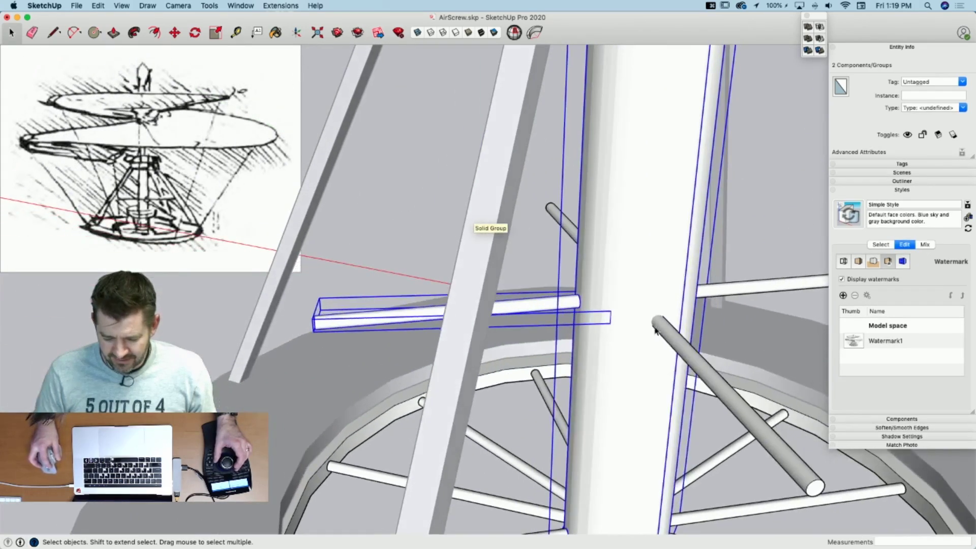
left_click(655, 329)
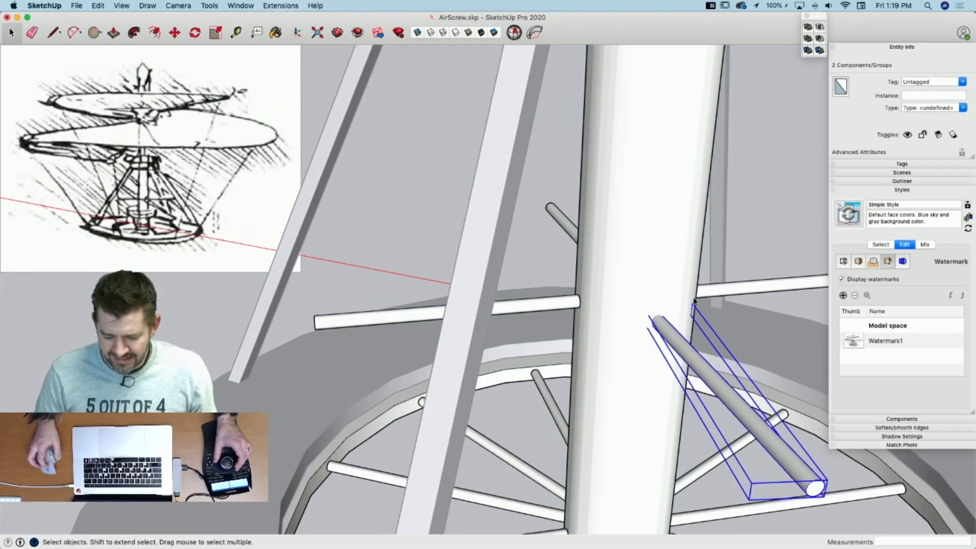
left_click(809, 52)
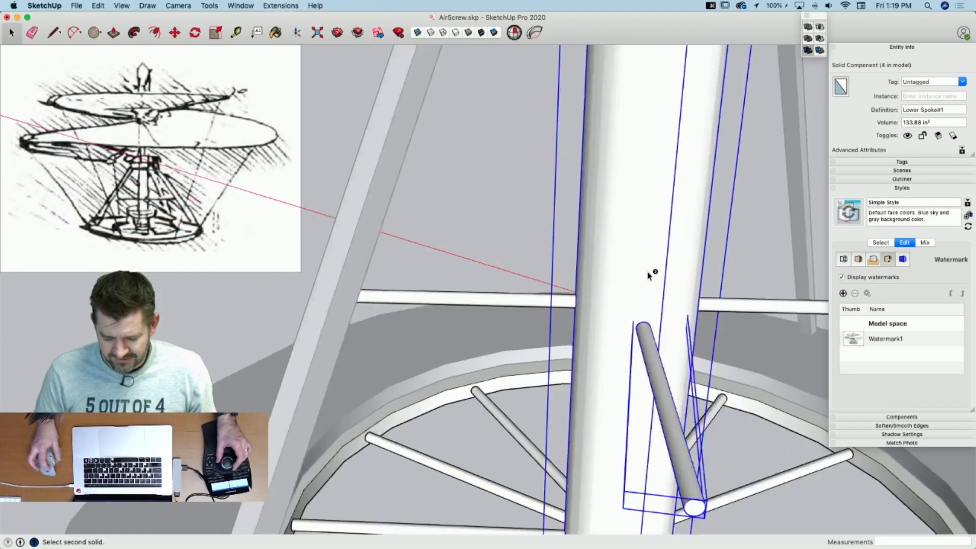
left_click(651, 276)
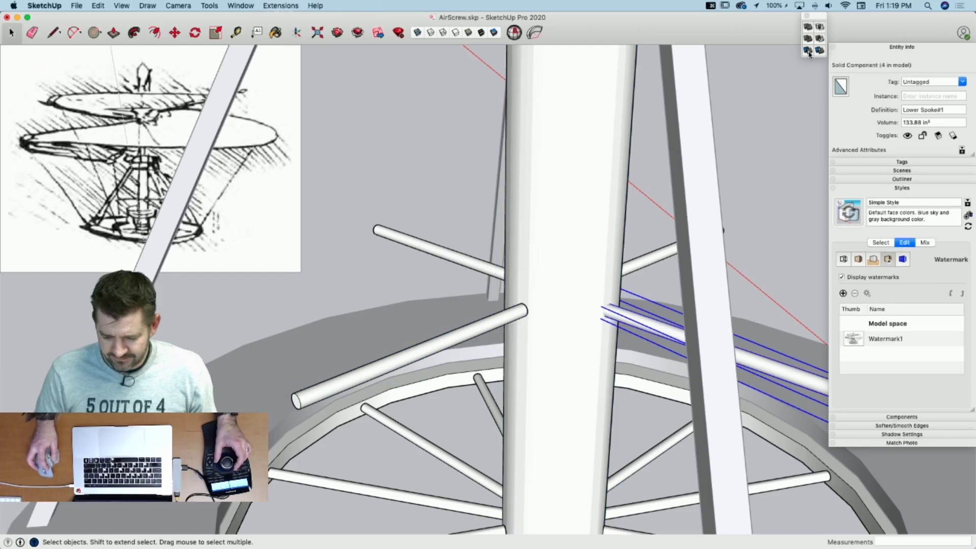
left_click(605, 205)
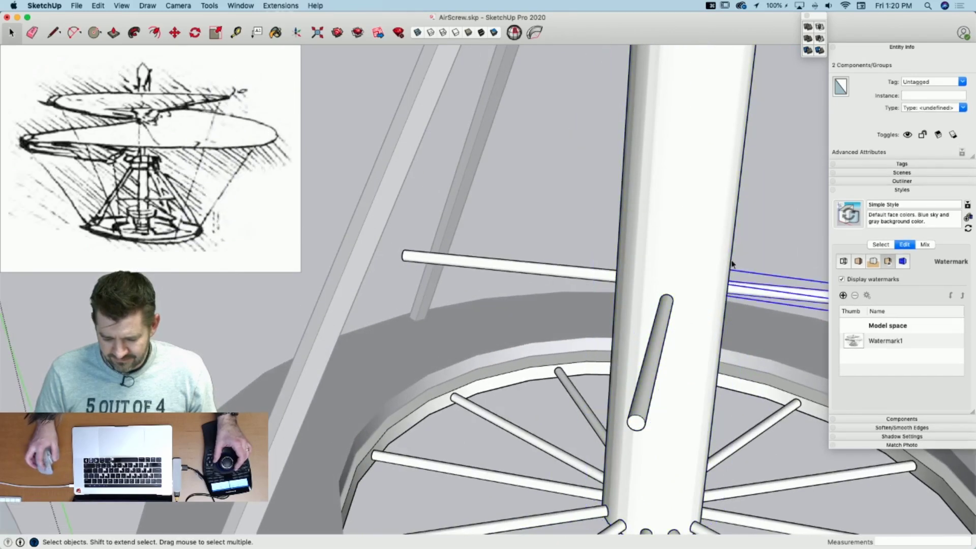
left_click(708, 126)
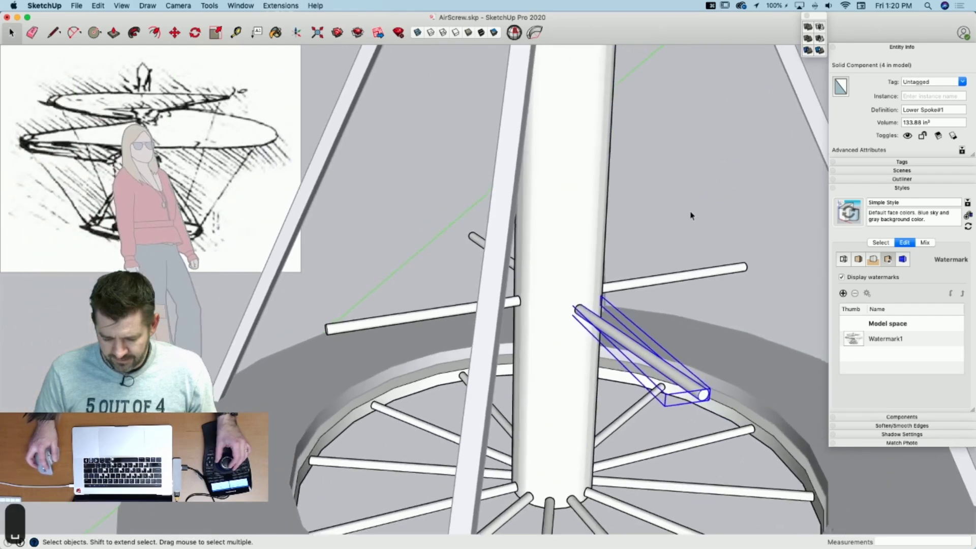
left_click(689, 215)
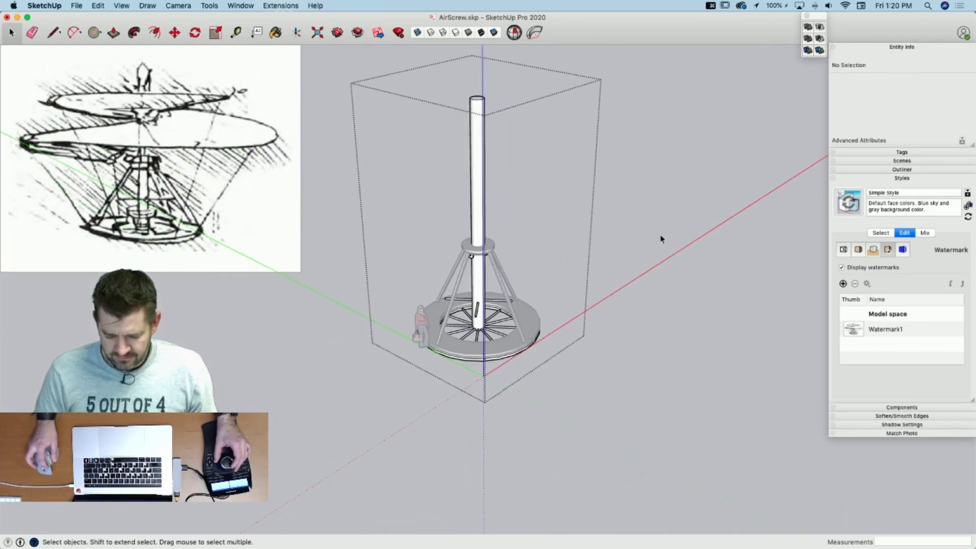
Step: Try turning the complete shaft assembly, including the raised spokes, around the centre of the shaft's top face
left_click(542, 189)
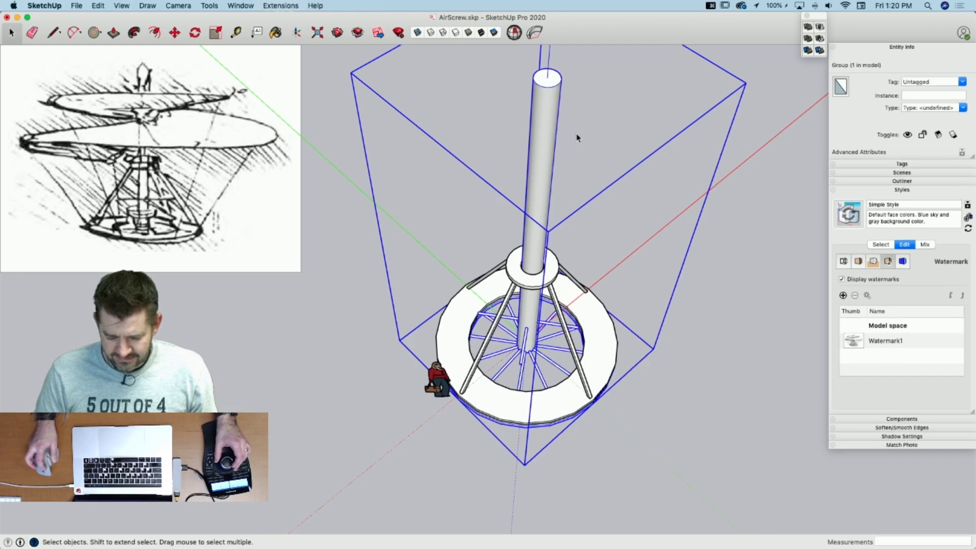
key("q")
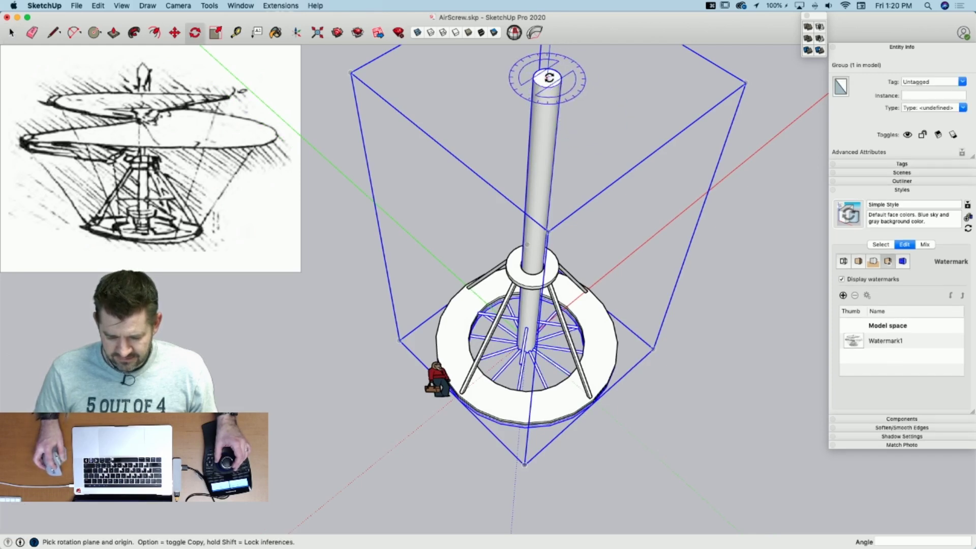
left_click(701, 281)
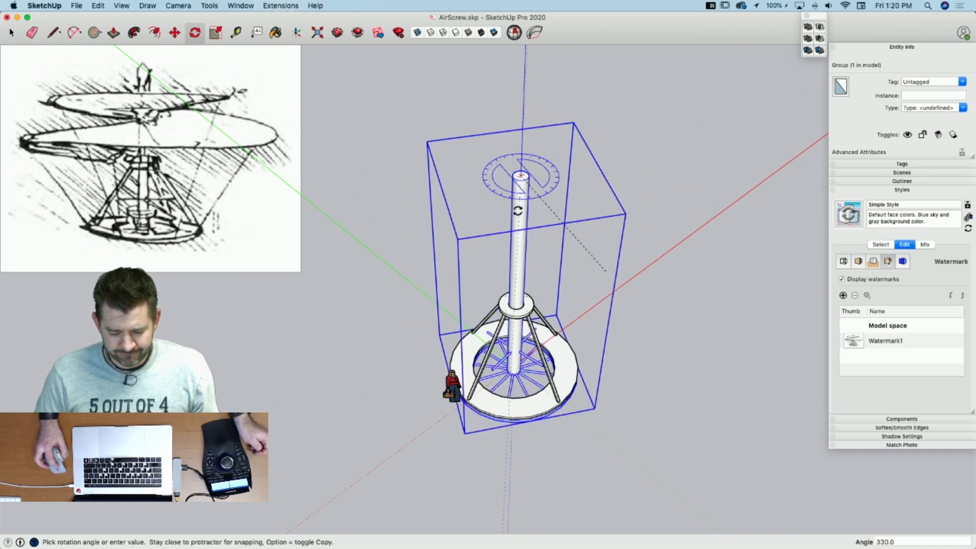
key("space")
left_click(666, 264)
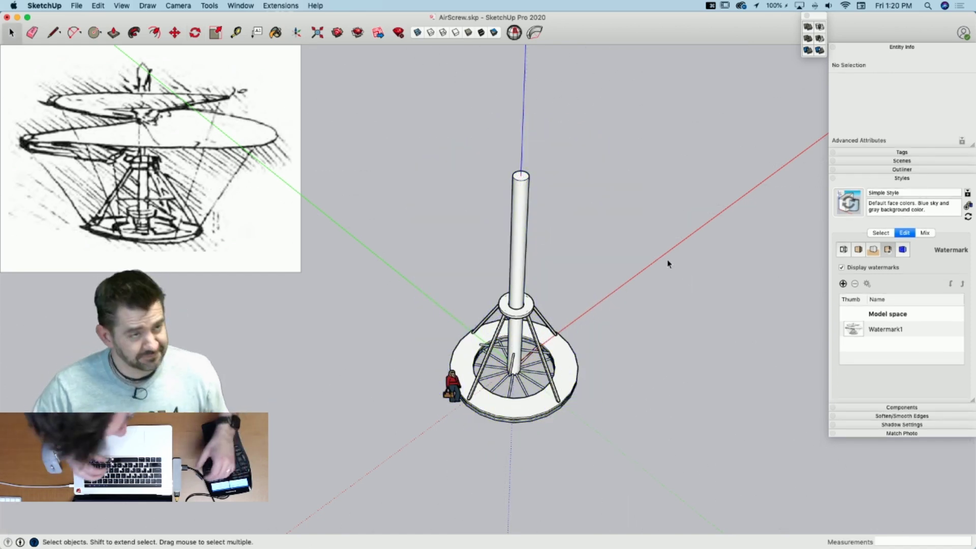
Step: Draw a horizontal line about 10' 2" long from the centre of the shaft's top face outward along the red axis
middle_click_drag(667, 260, 749, 83)
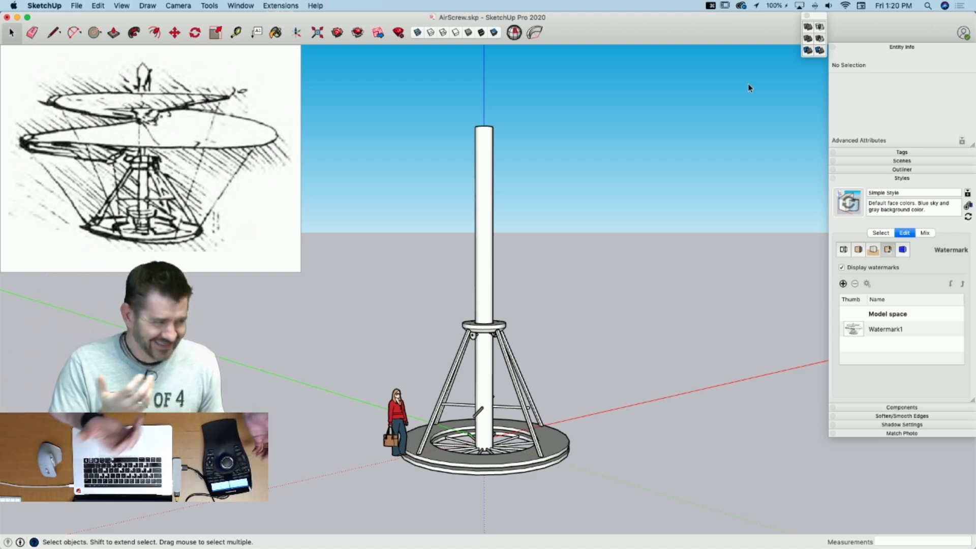
middle_click_drag(748, 83, 150, 137)
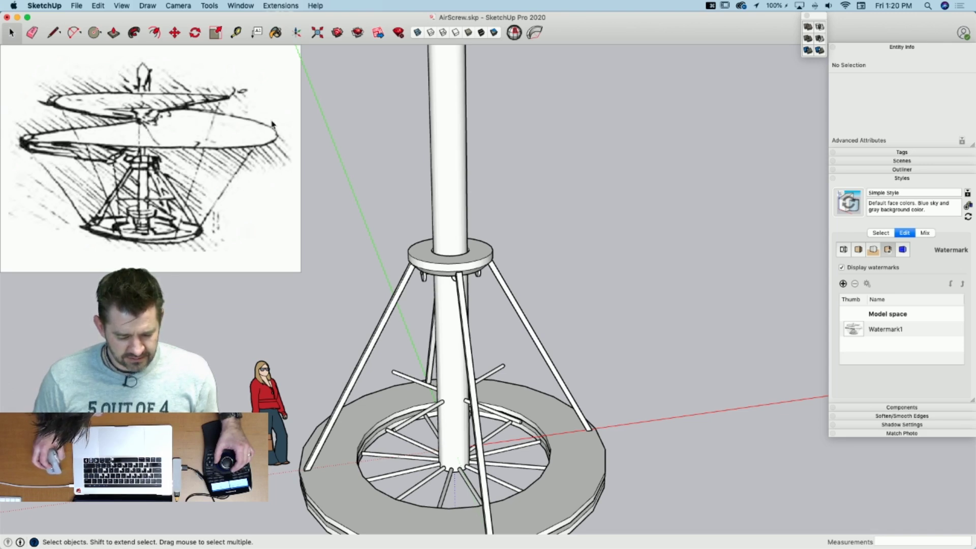
scroll(575, 307, "down", 5)
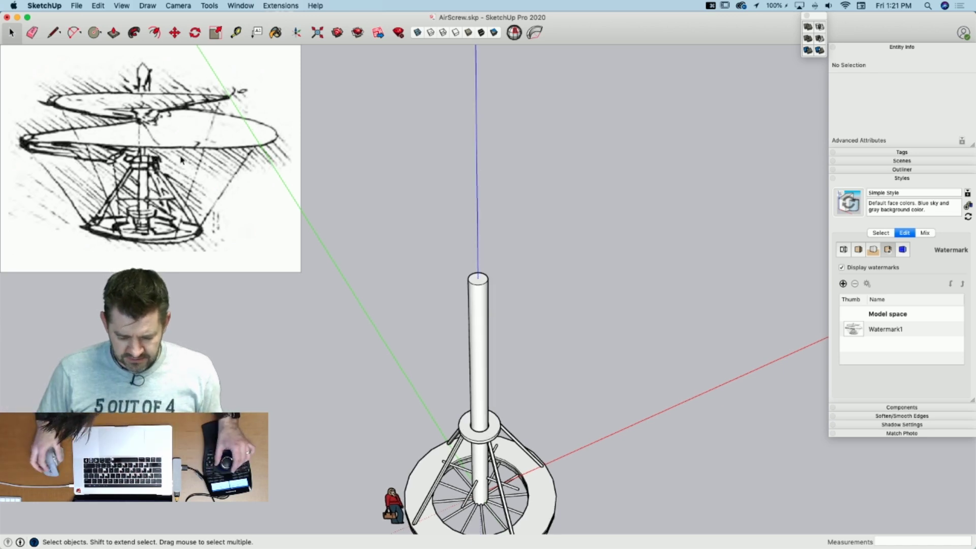
key("l")
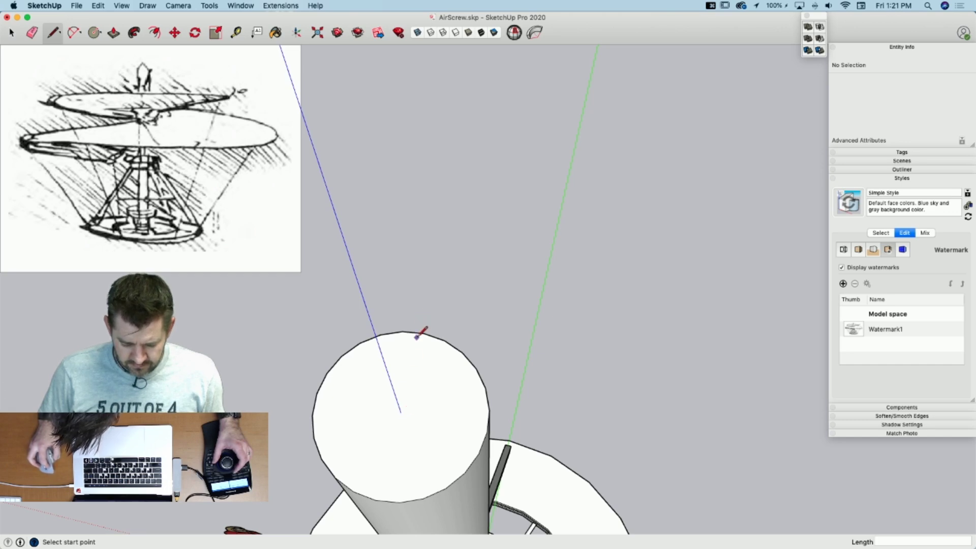
left_click(401, 411)
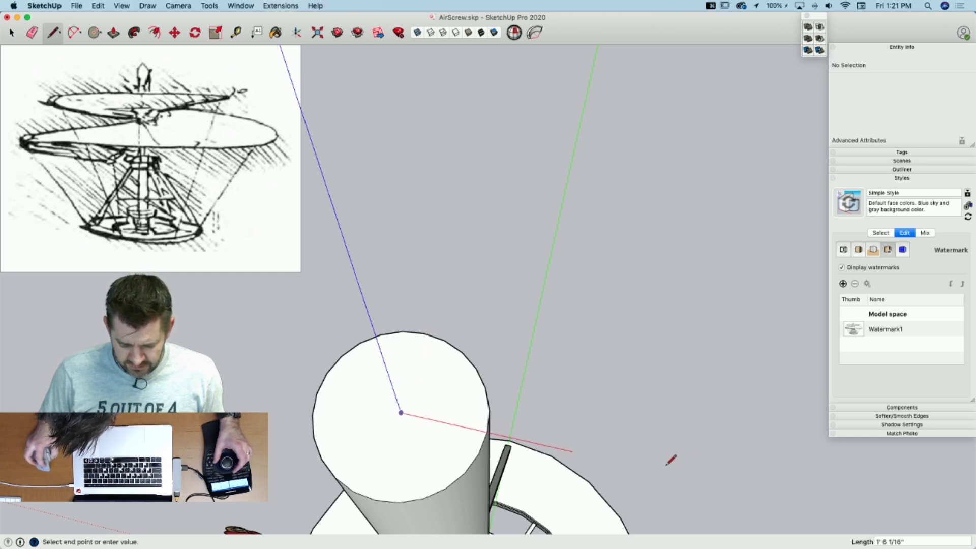
left_click(623, 237)
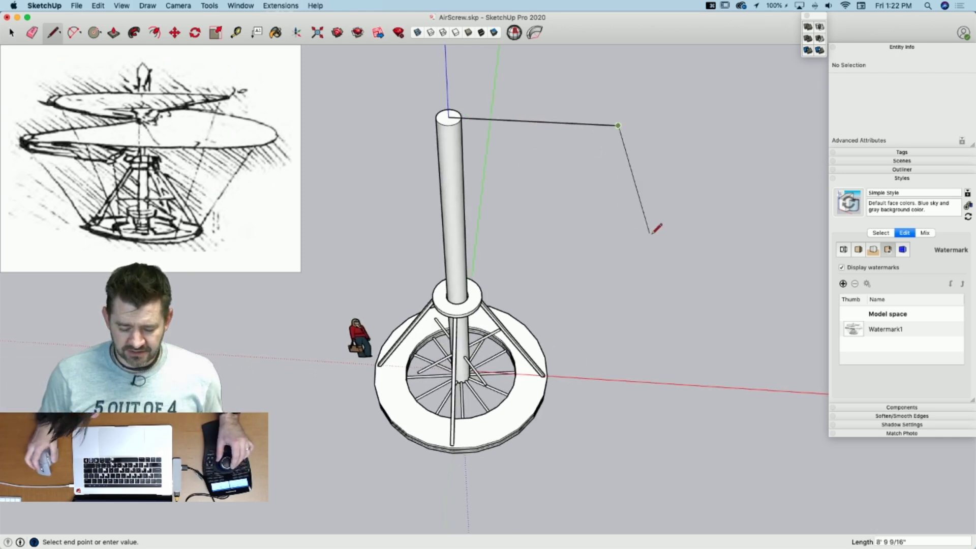
key("space")
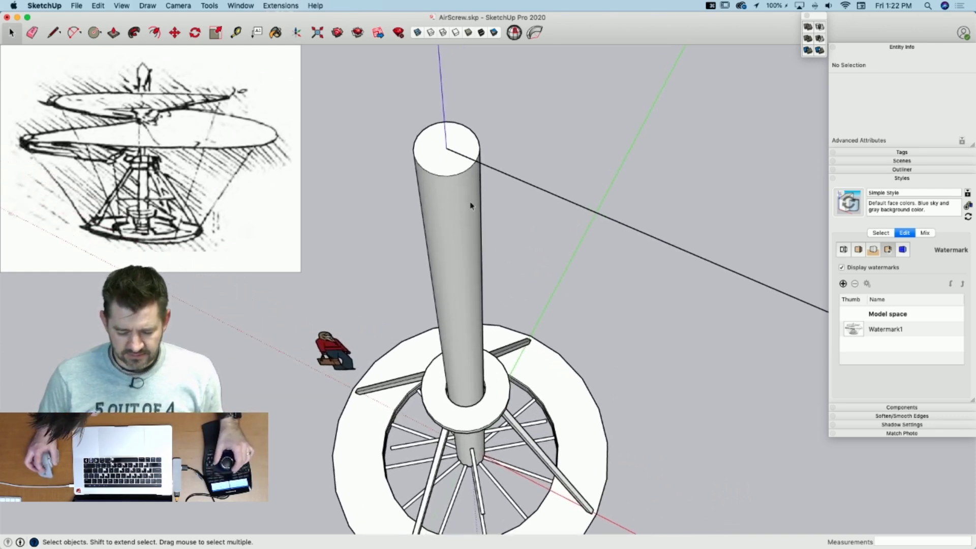
Step: Copy the horizontal line by 30° around the centre of the shaft's top face and repeat it as an 11x polar array
left_click(446, 170)
key("q")
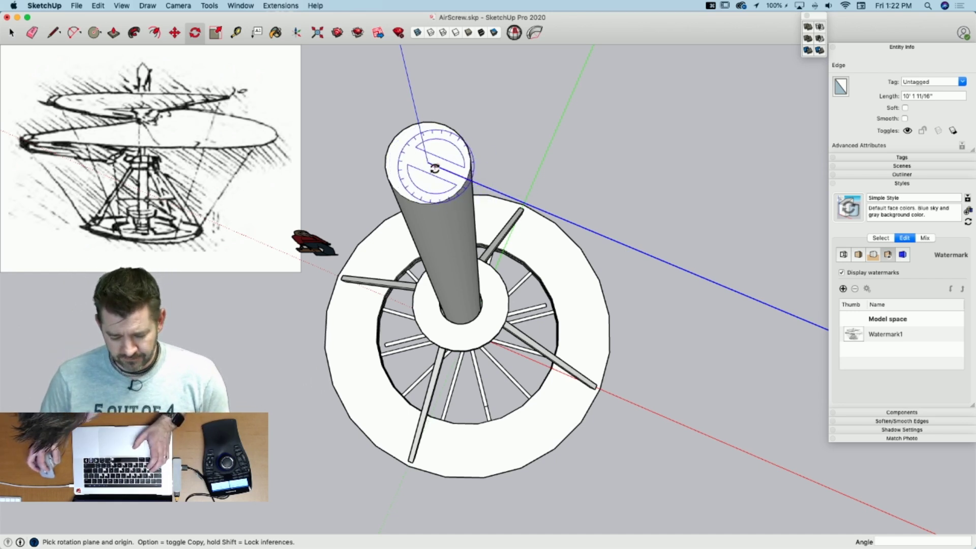
left_click(428, 163)
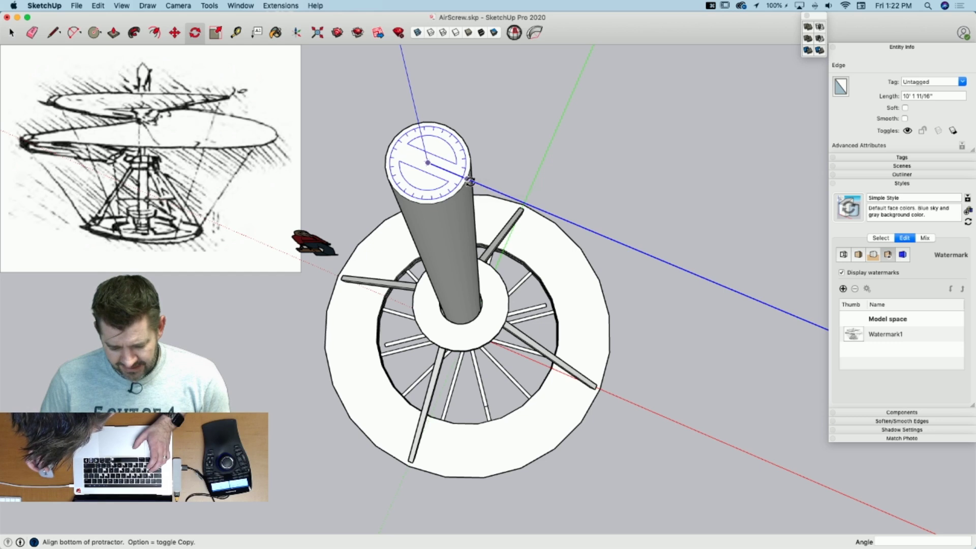
left_click(470, 182)
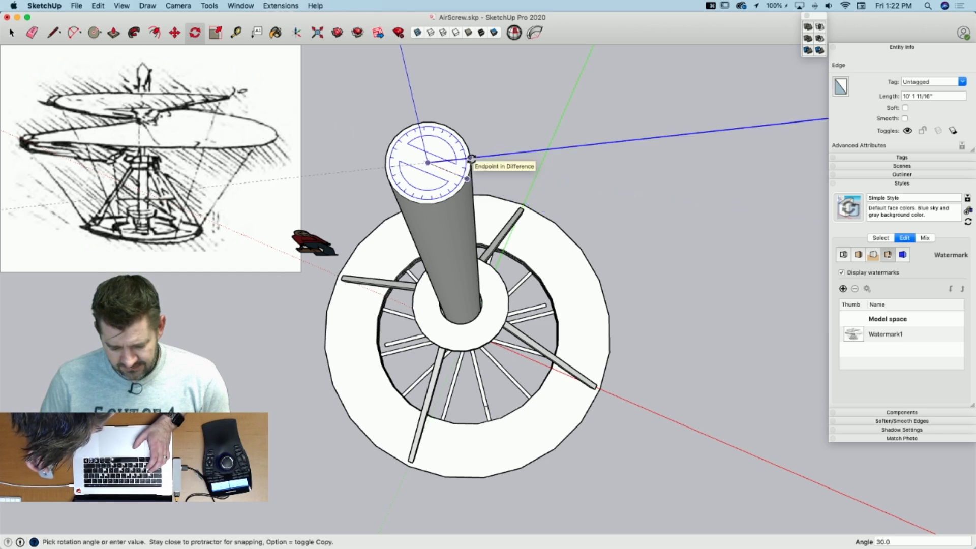
key("alt")
left_click(470, 158)
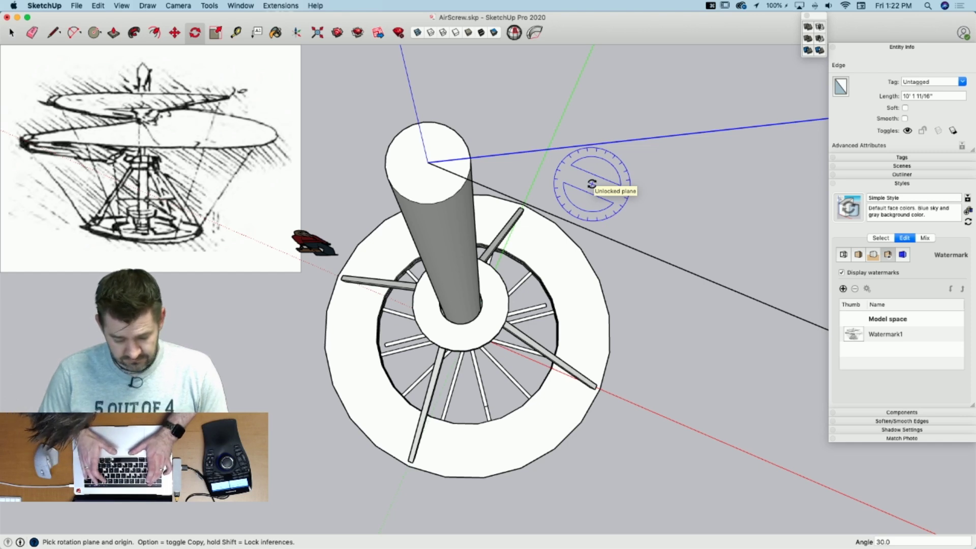
type("11x")
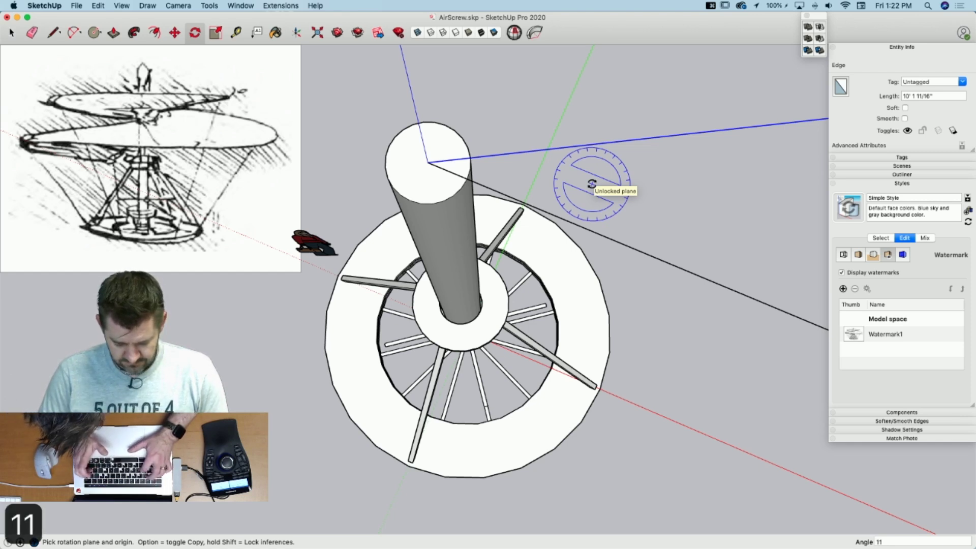
key("Return")
key("space")
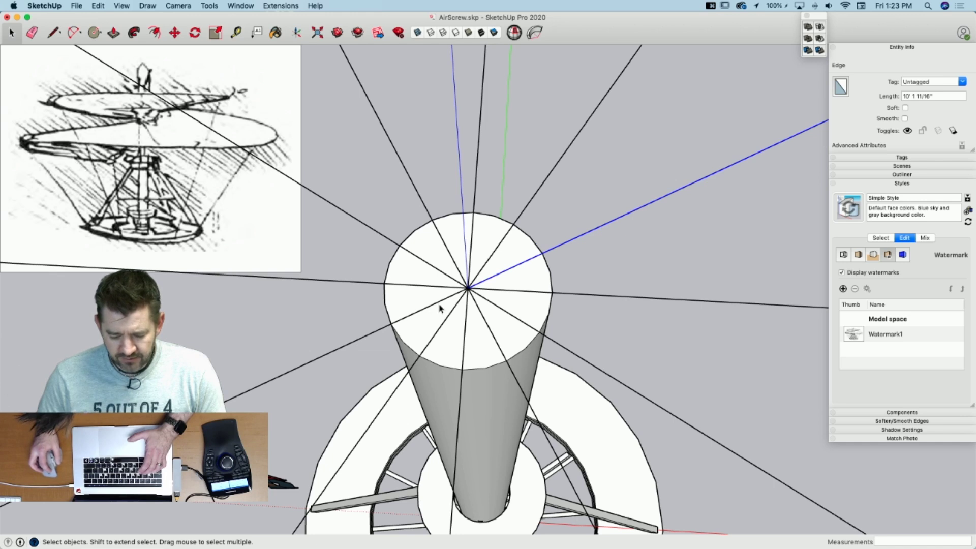
Step: Split the radiating lines with a small circle at the shaft's centre, and erase the circle and the line segments inside it
key("c")
left_click(468, 288)
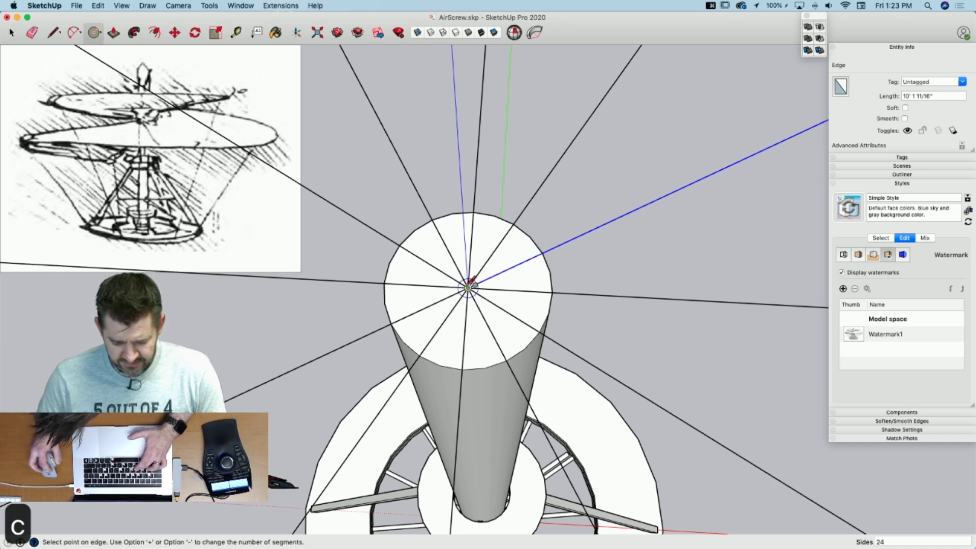
left_click(505, 266)
key("e")
mouse_move(484, 275)
left_mouse_down()
mouse_move(470, 291)
mouse_move(447, 257)
mouse_move(438, 305)
mouse_move(497, 311)
mouse_move(514, 278)
left_mouse_up()
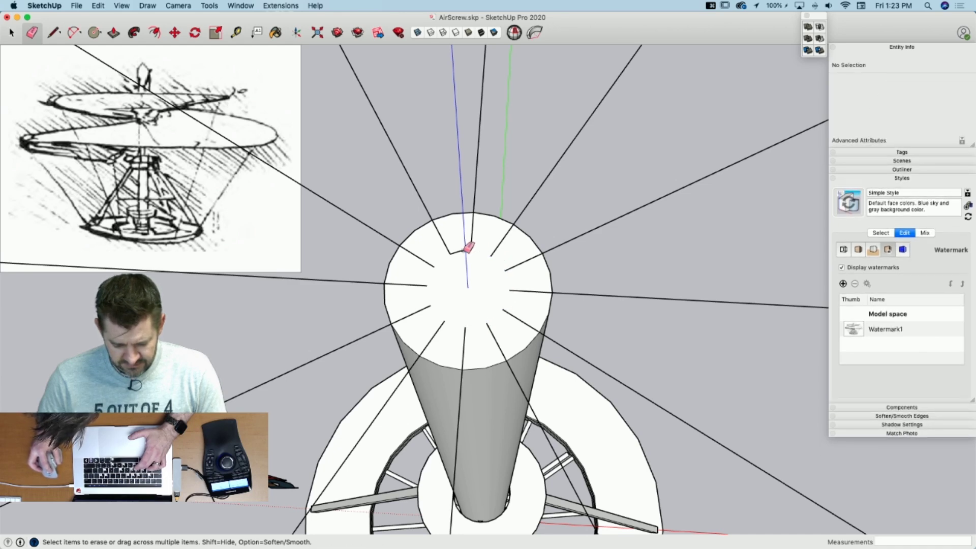
key("space")
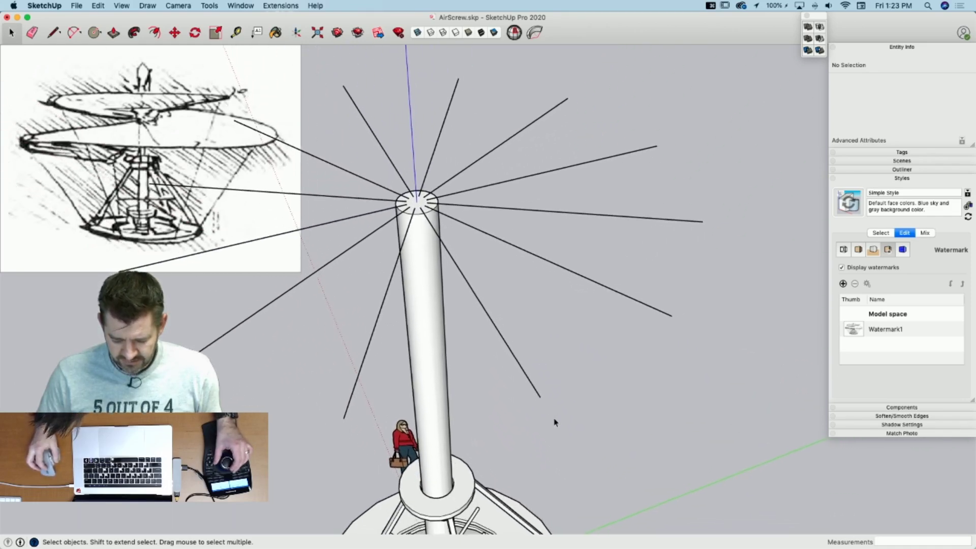
Step: Draw a vertical circle with a 0.5" radius centred on the outer end of one radiating line
key("c")
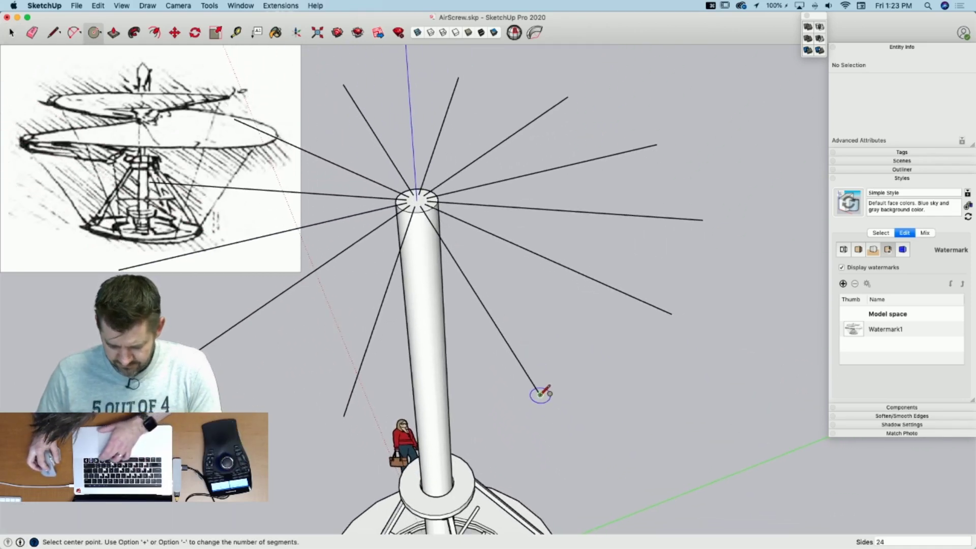
left_click(540, 395)
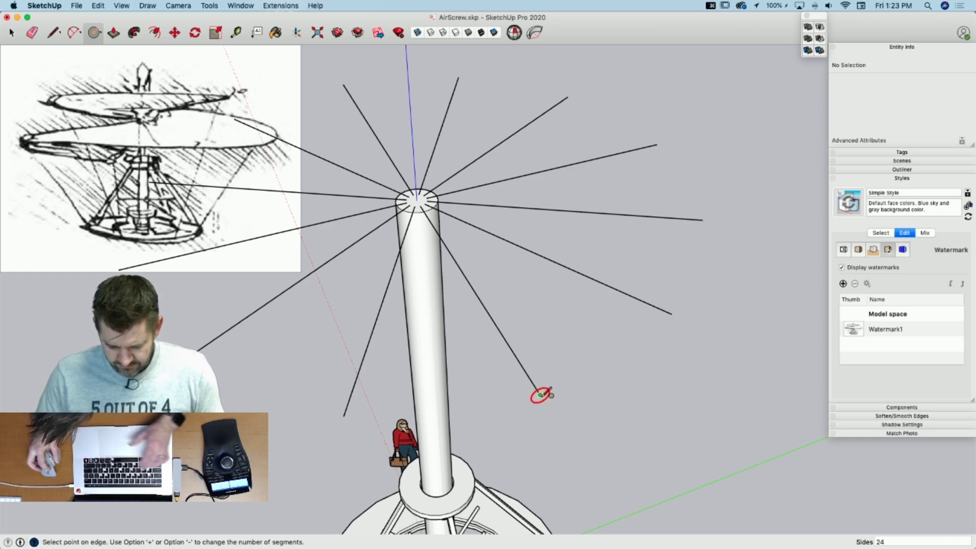
scroll(543, 394, "up", 5)
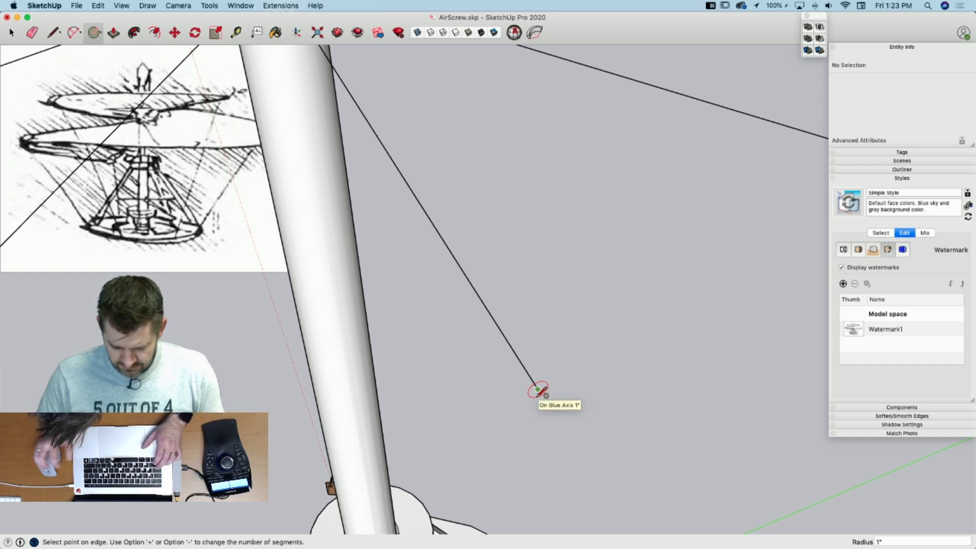
type(".5")
key("Return")
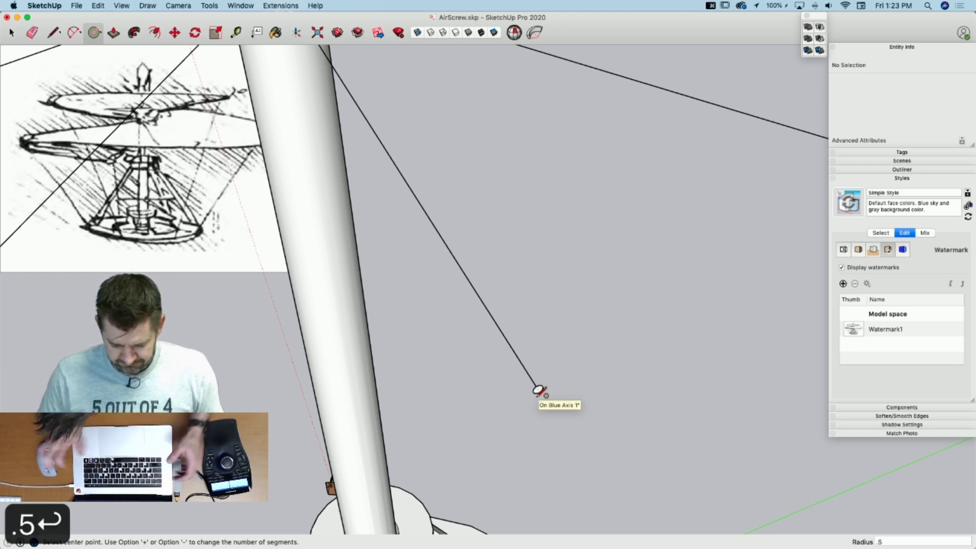
Step: Extrude the circle along its line to the line's inner end and make the resulting rod a group
key("p")
left_click(540, 390)
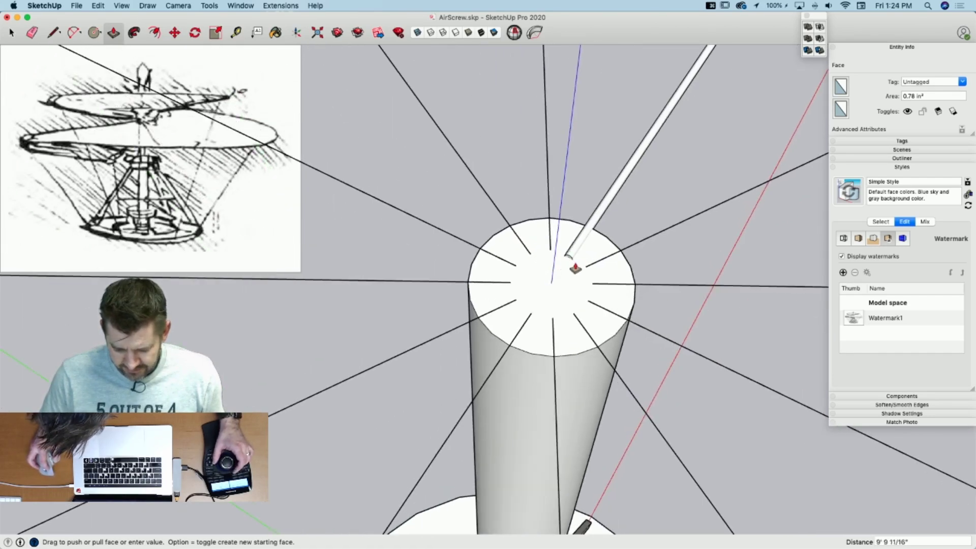
left_click(571, 255)
key("space")
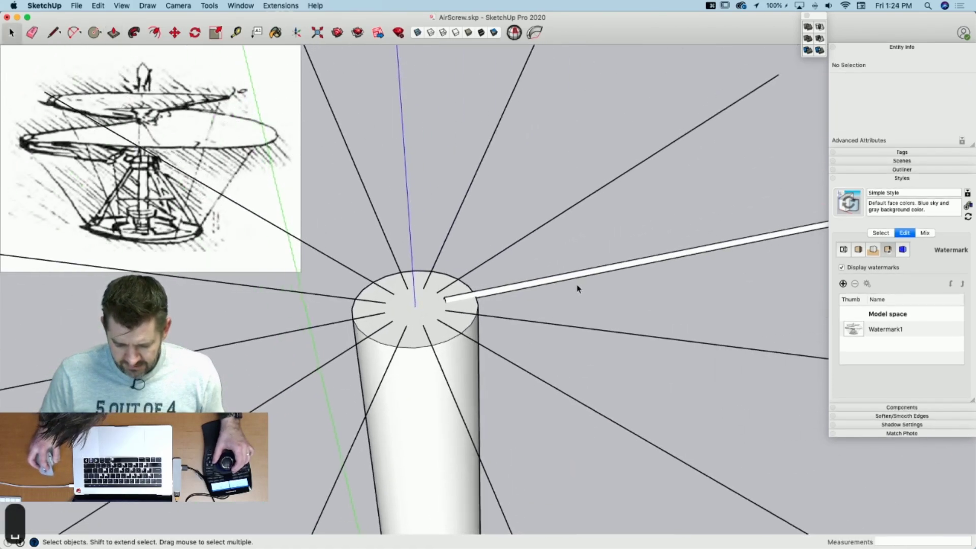
triple_click(566, 277)
right_click(566, 276)
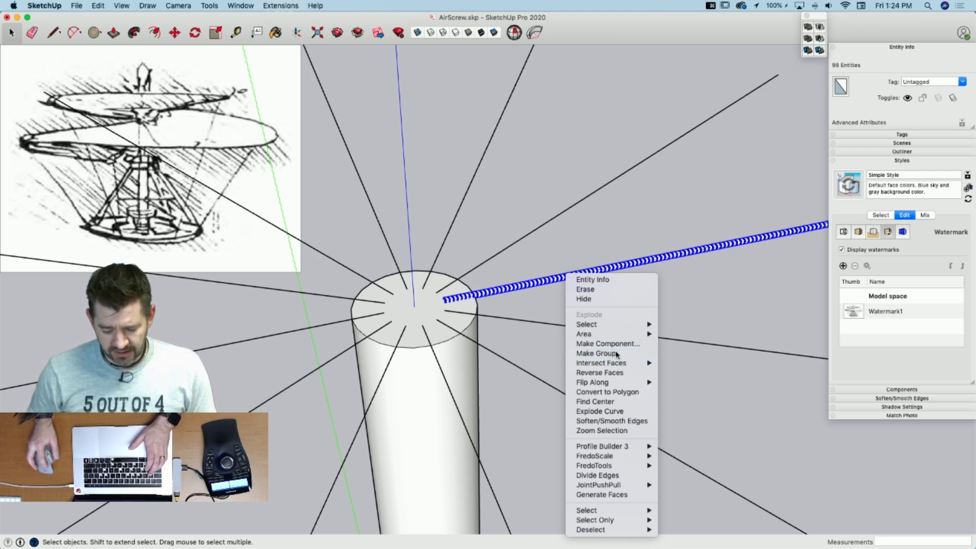
left_click(617, 355)
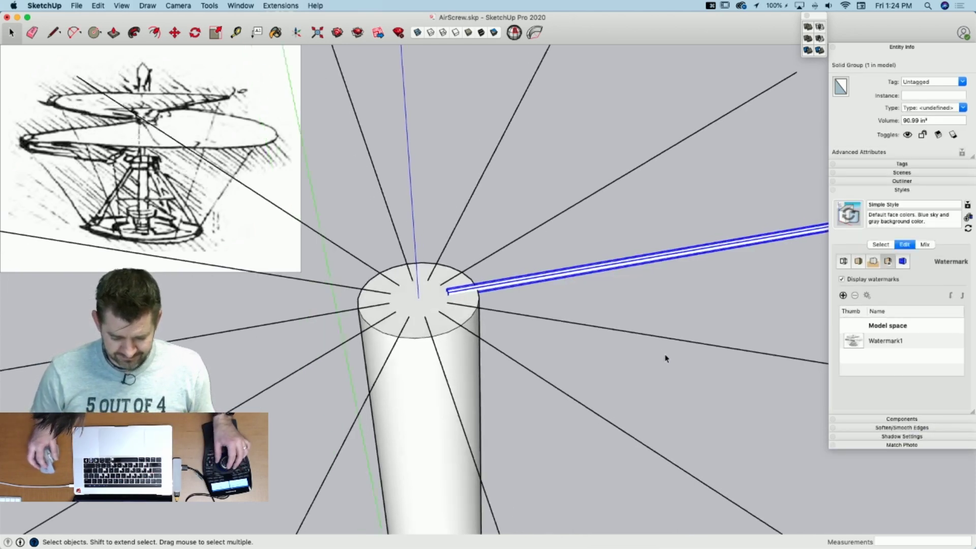
Step: Try to array copies of the grouped rod at 30° around the shaft's centre with the entry xx1, and undo it
key("q")
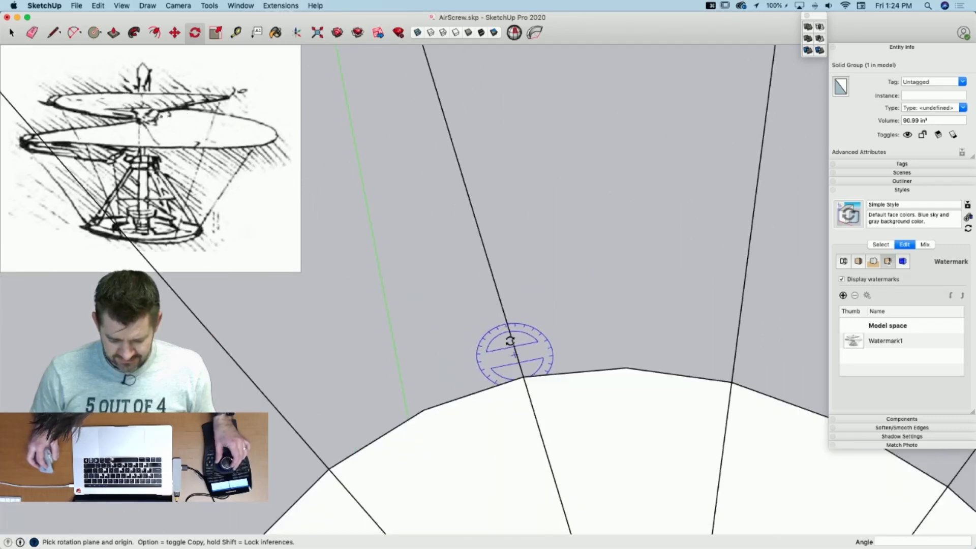
left_click(575, 426)
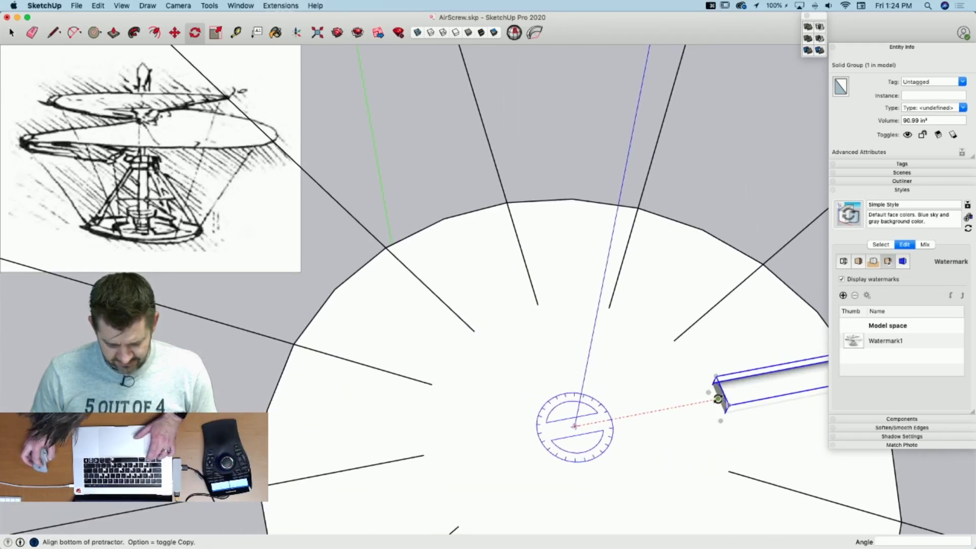
left_click(719, 399)
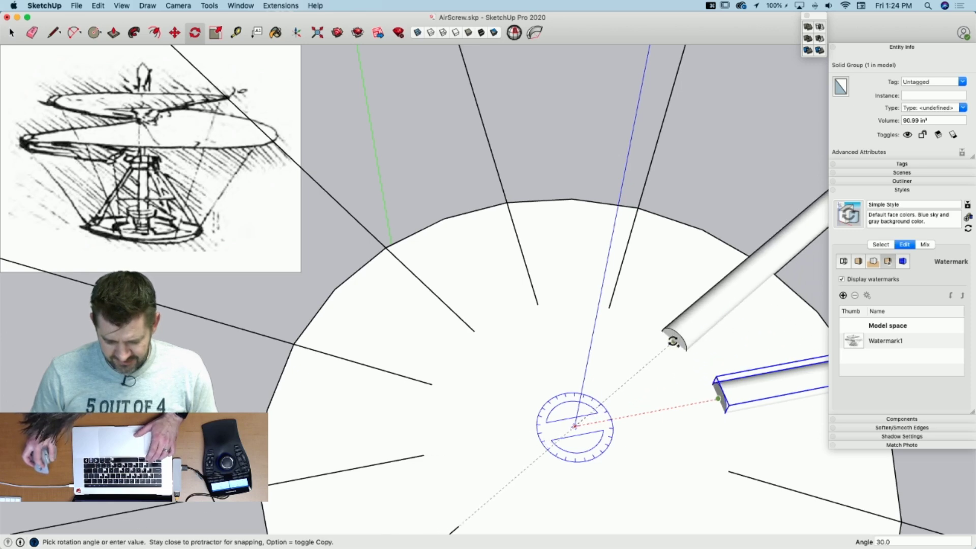
left_click(672, 342)
type("xx1")
key("Return")
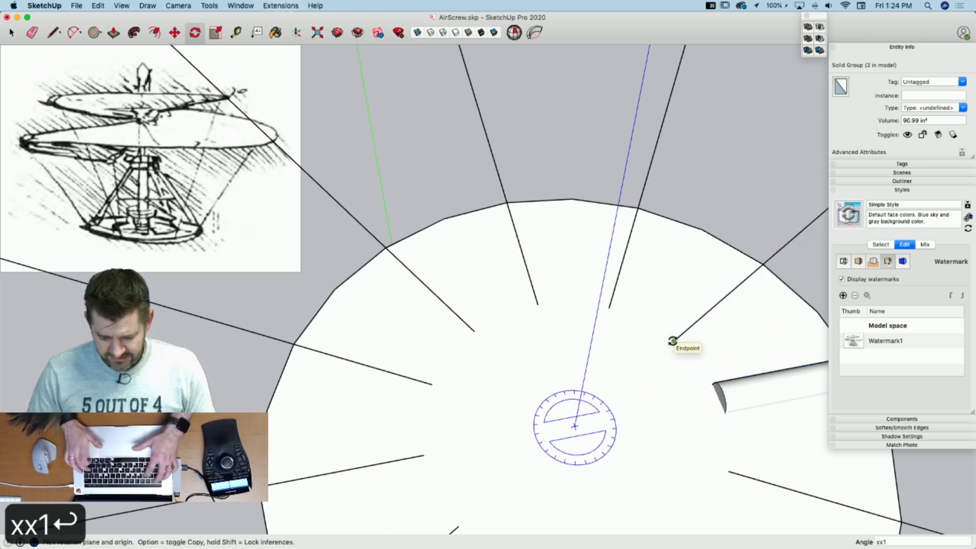
scroll(673, 342, "down", 10)
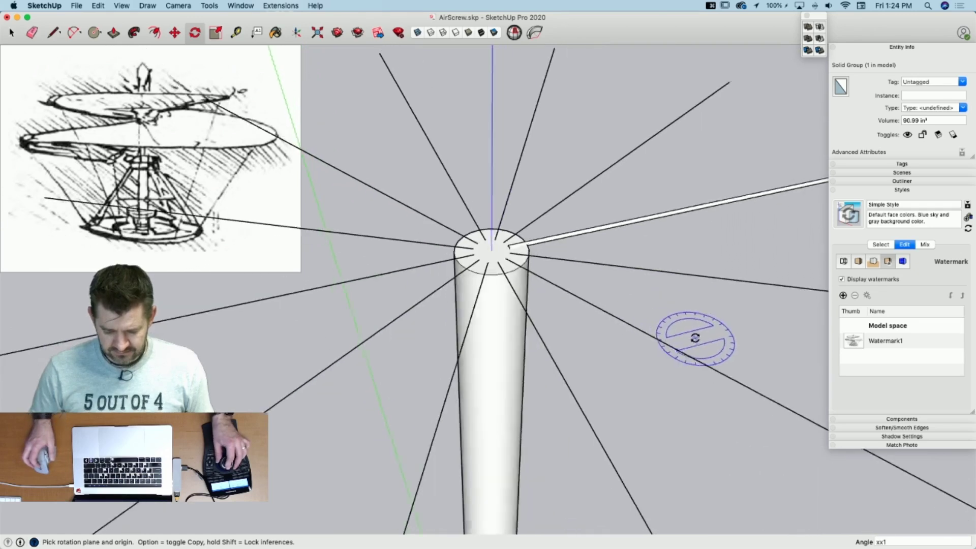
scroll(595, 313, "up", 10)
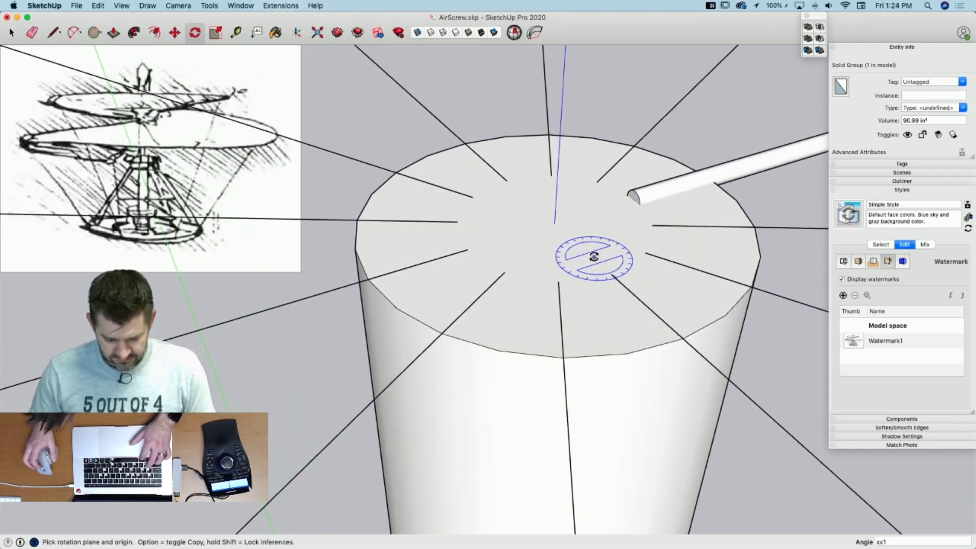
key("super+z")
Step: Try the 30° rotated copy of the rod around the centre of the shaft's top face again with the multiplier xx1
key("q")
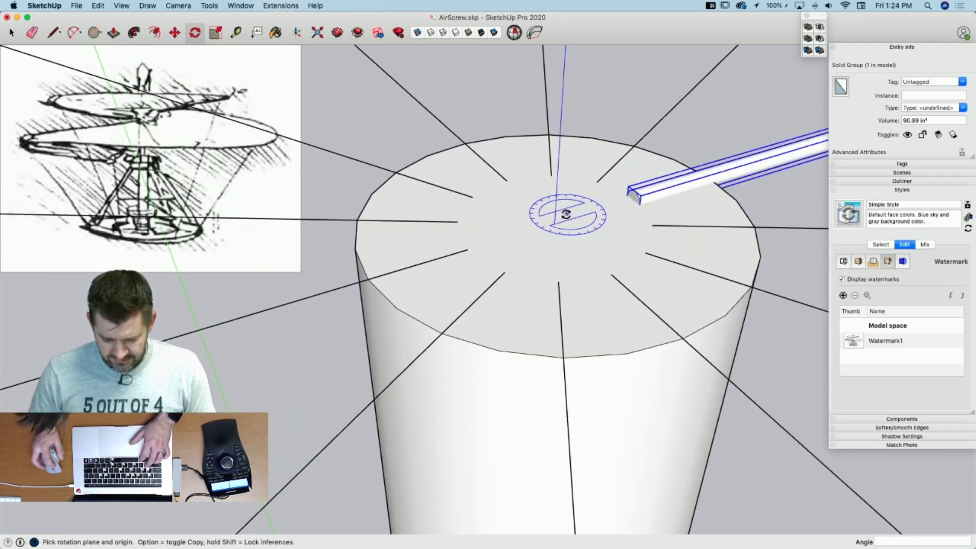
left_click(553, 223)
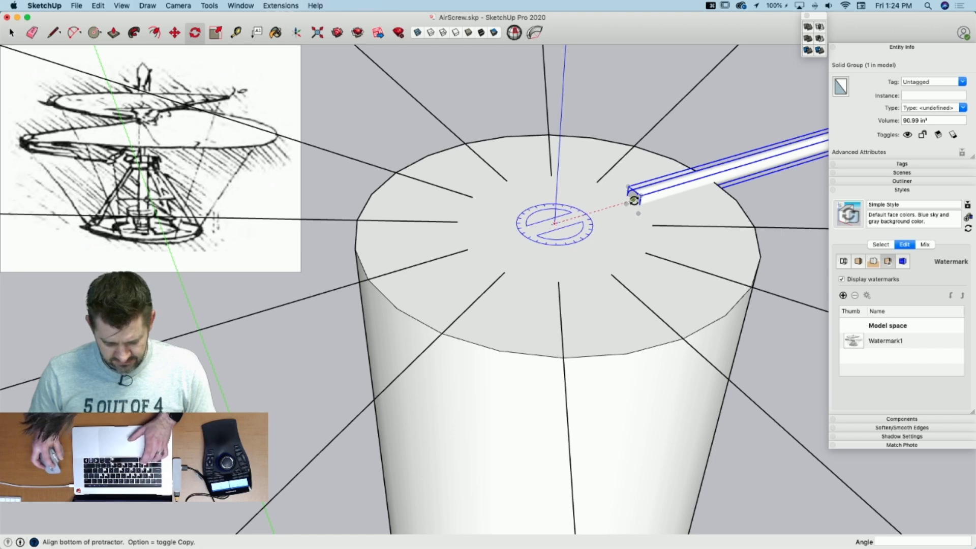
left_click(634, 200)
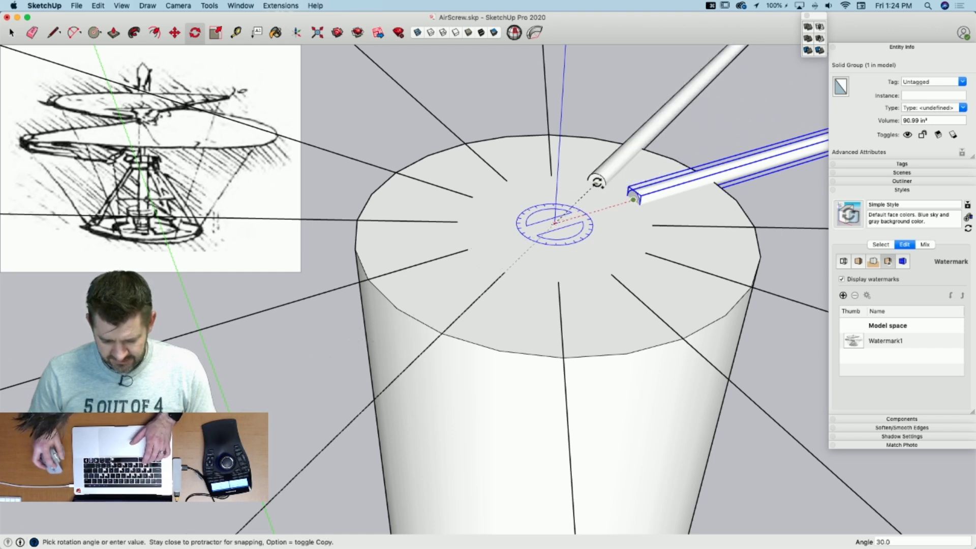
left_click(596, 182)
type("xx1")
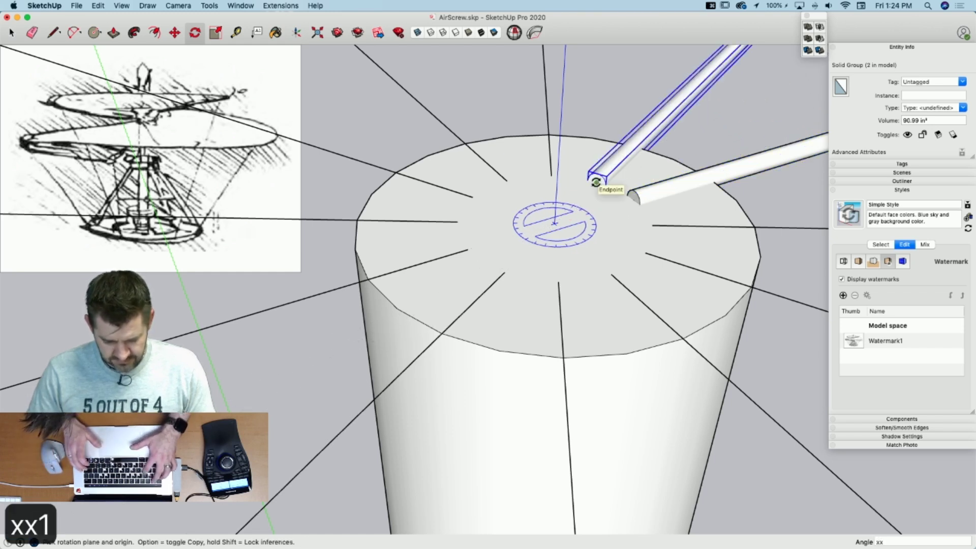
key("Return")
scroll(596, 182, "down", 15)
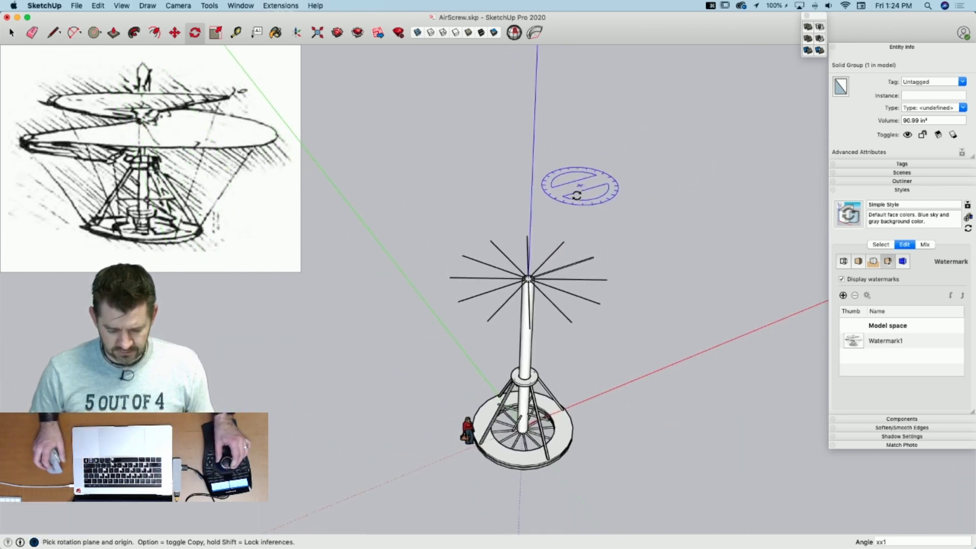
Step: Clear the selection and save the model
key("space")
left_click(584, 185)
scroll(584, 185, "up", 10)
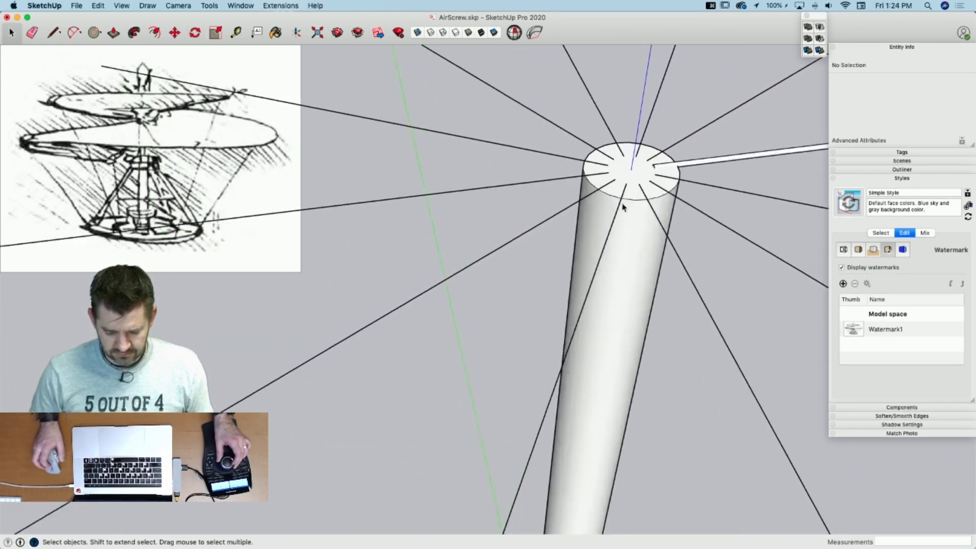
scroll(585, 225, "up", 10)
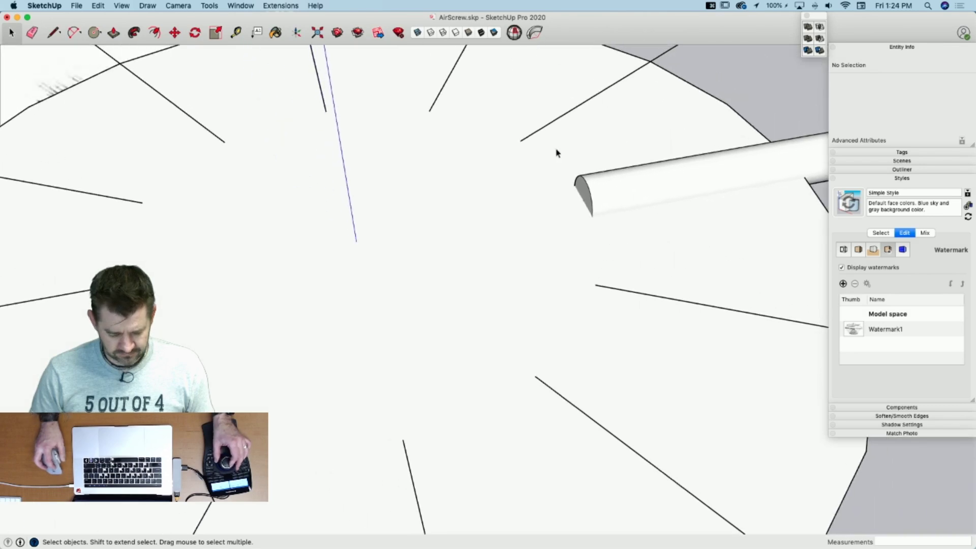
key("super+s")
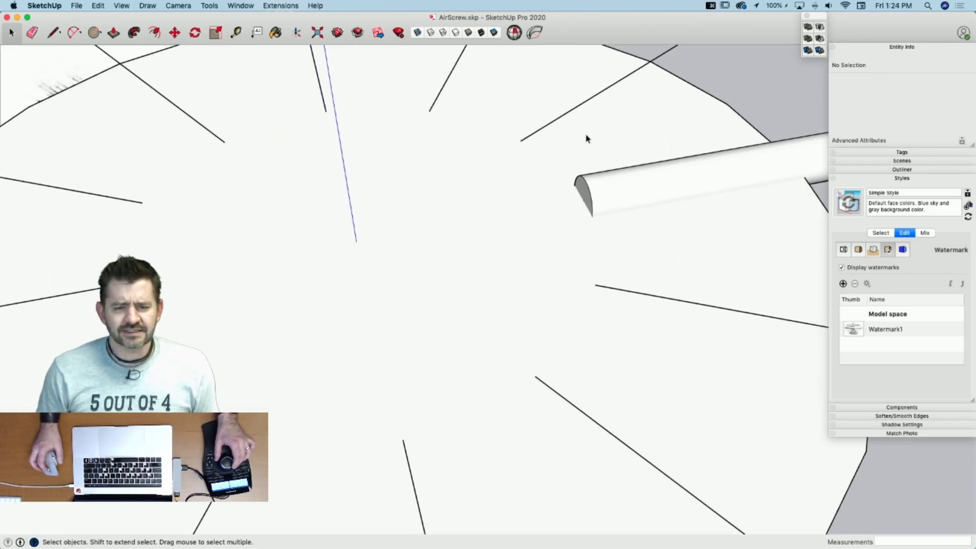
Step: Array the grouped rod with Rotate copies at 30° around the centre of the shaft's top face, using the multiplier 11x
left_click(617, 152)
key("q")
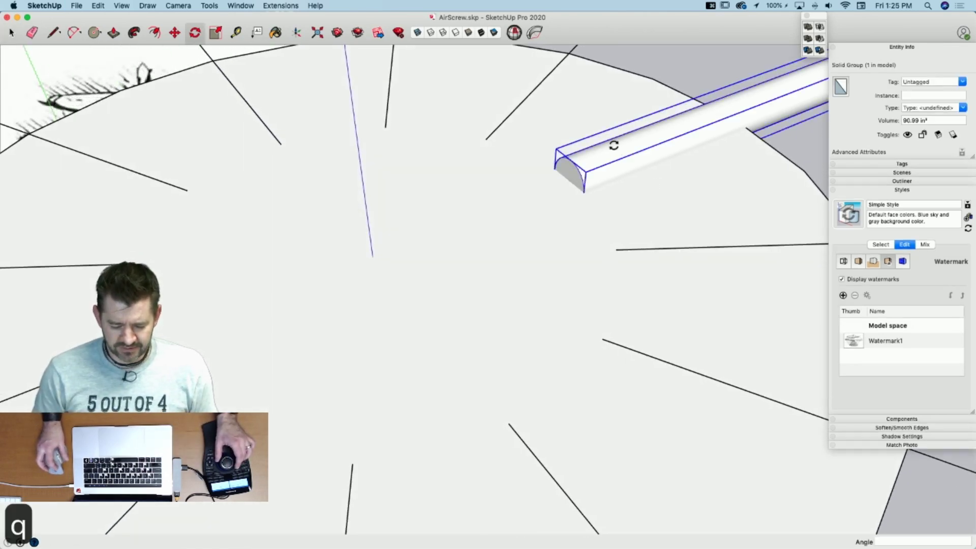
left_click(372, 257)
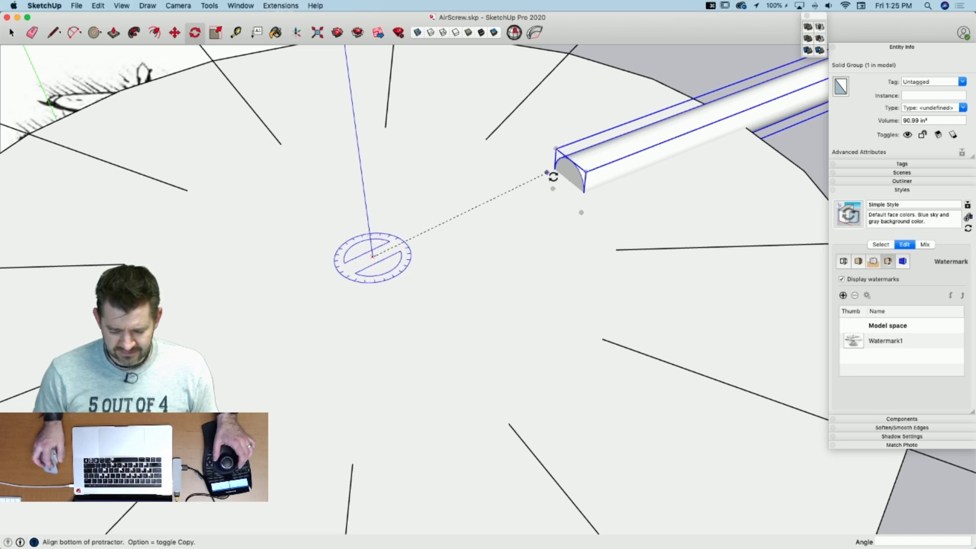
left_click(569, 181)
key("alt")
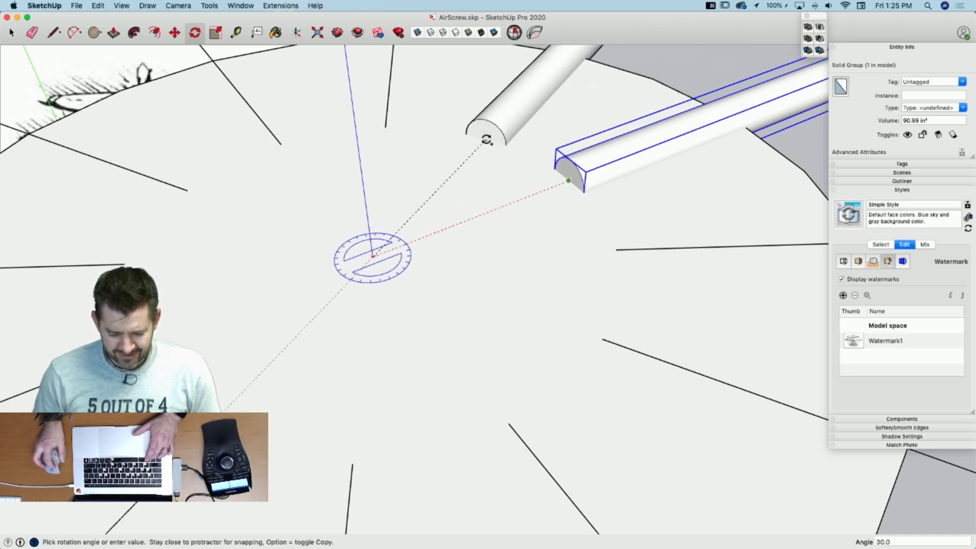
left_click(484, 140)
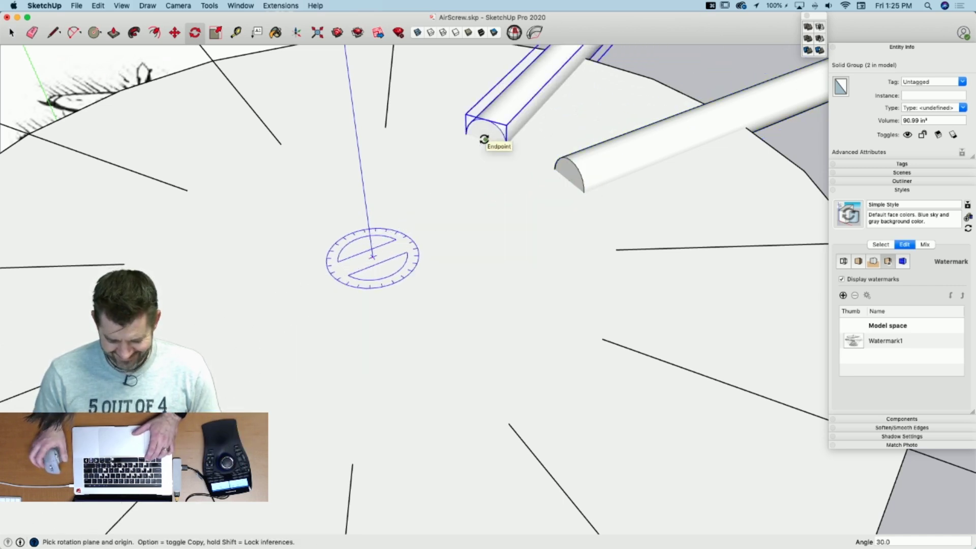
type("11x")
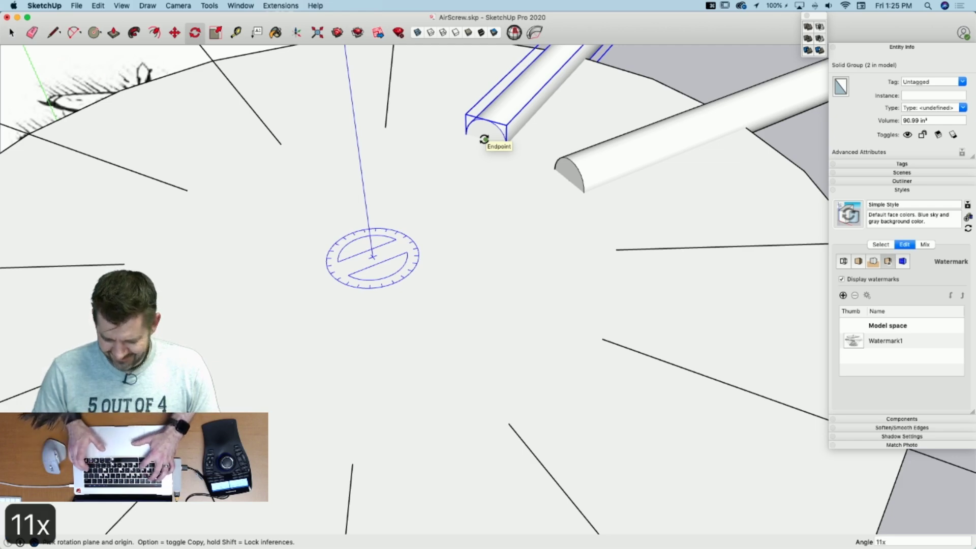
key("Return")
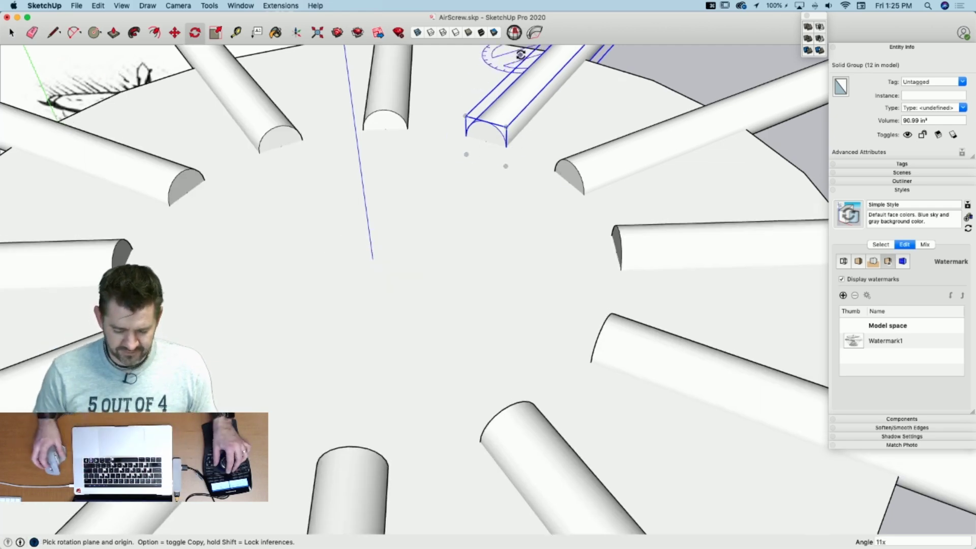
key("space")
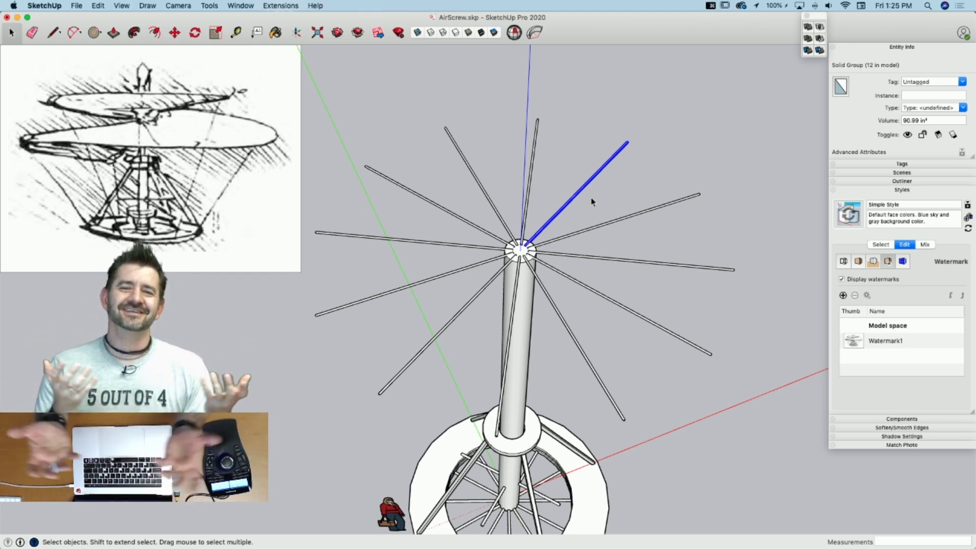
scroll(620, 210, "down", 1)
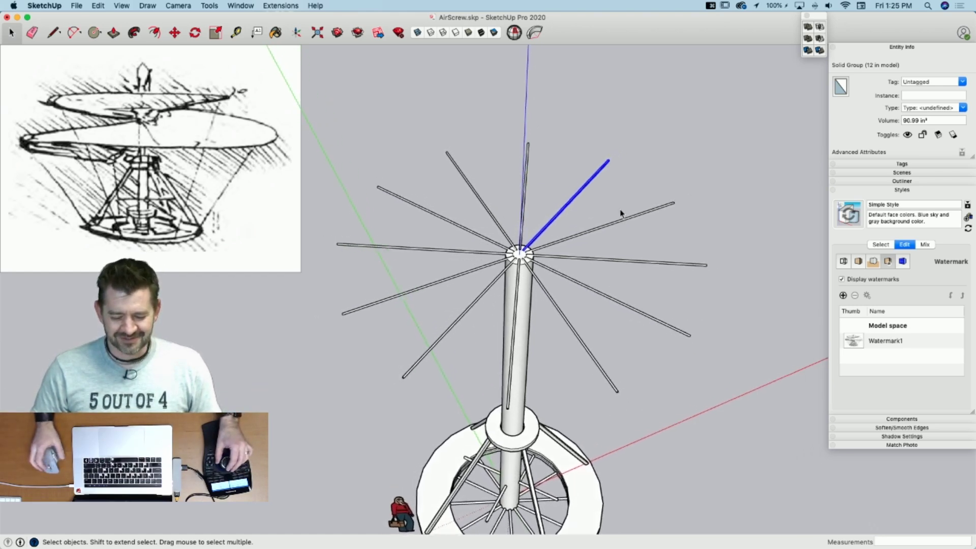
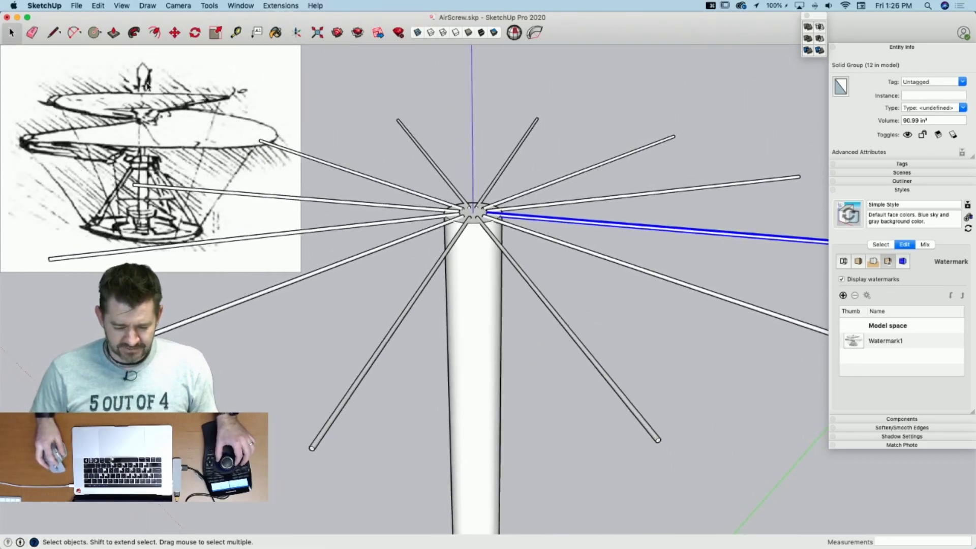
Step: Try to lower all rods and their lines except one rod by 12 inches along the blue axis
left_click_drag(118, 130, 730, 413)
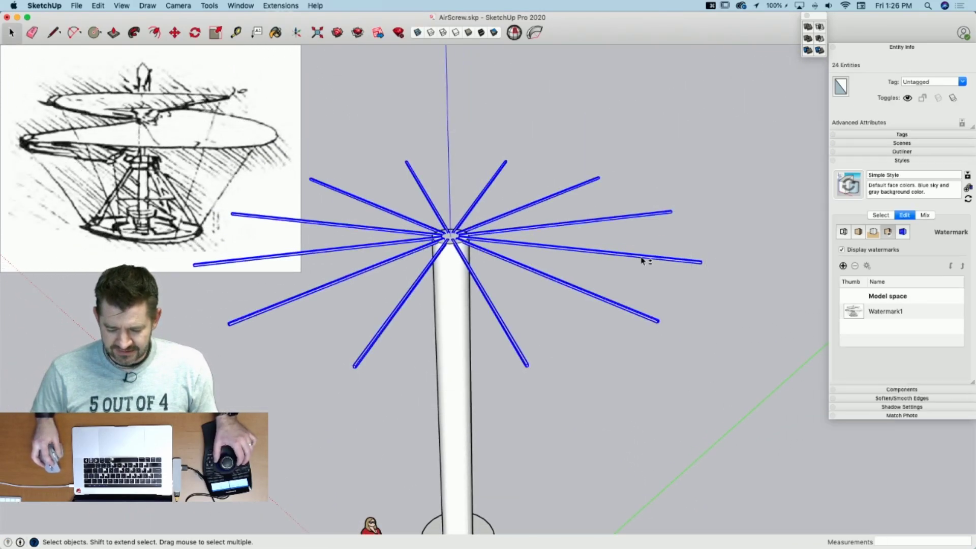
left_click(640, 256, "shift")
key("m")
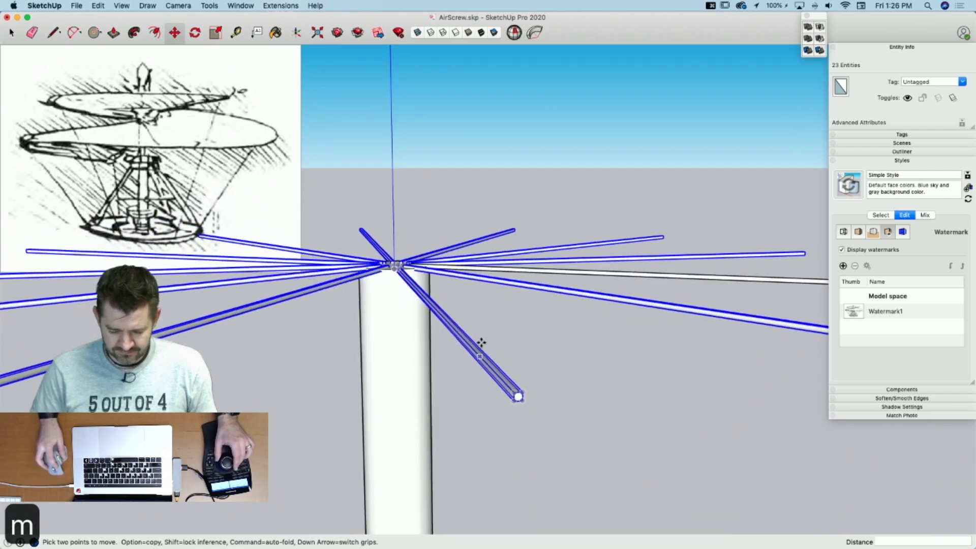
left_click(486, 305)
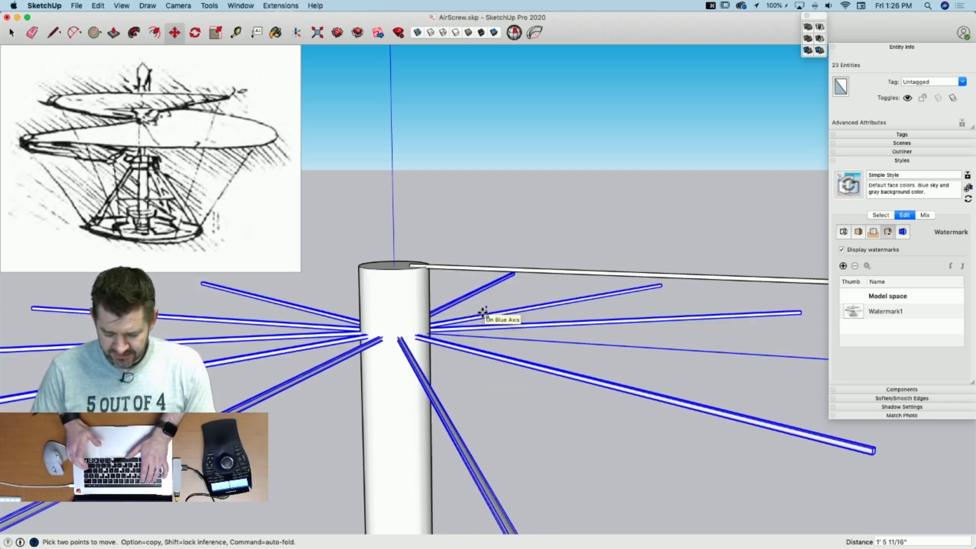
type("12")
key("Return")
key("space")
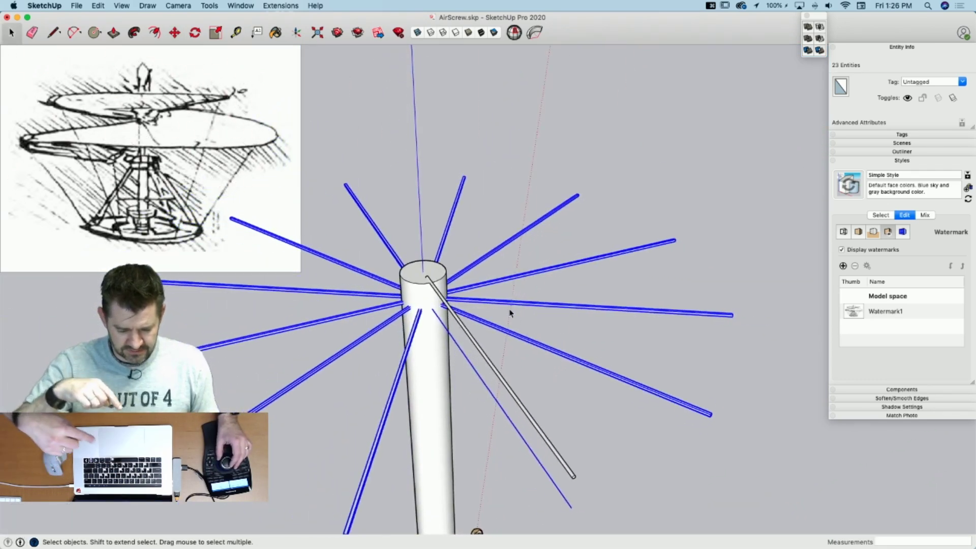
Step: Try lowering the selected rods twice more by 1 foot, leaving the next rod in order out of the selection before each move
left_click(440, 325, "shift")
key("m")
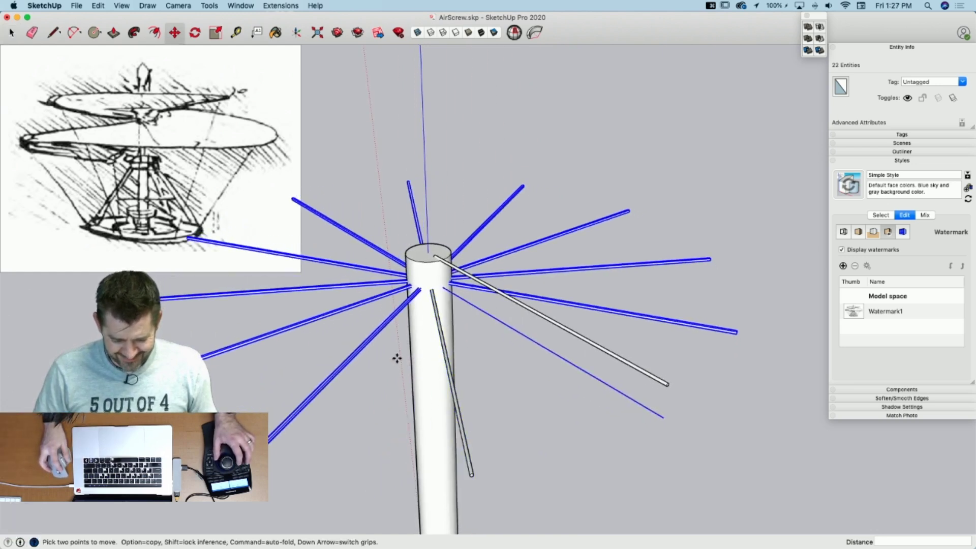
left_click(397, 356)
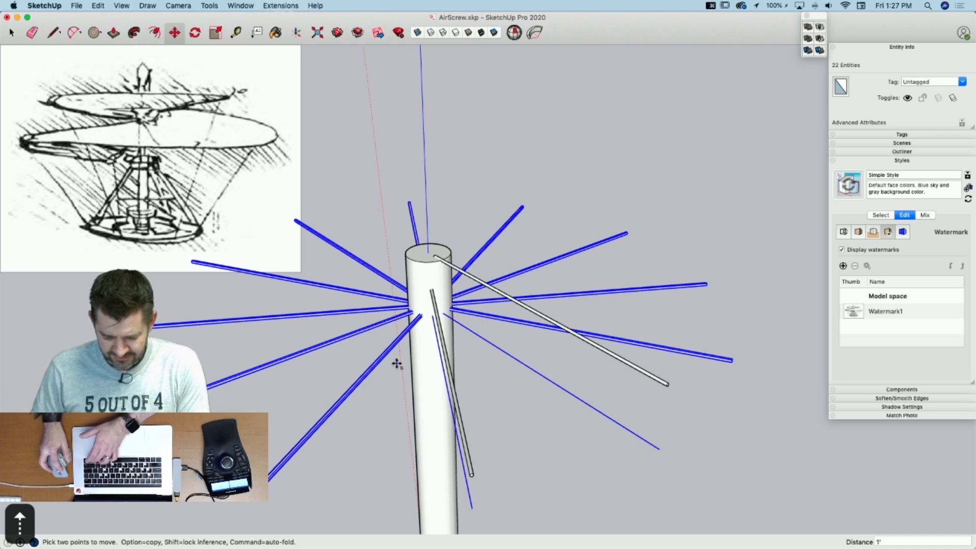
key("space")
left_click(377, 363, "shift")
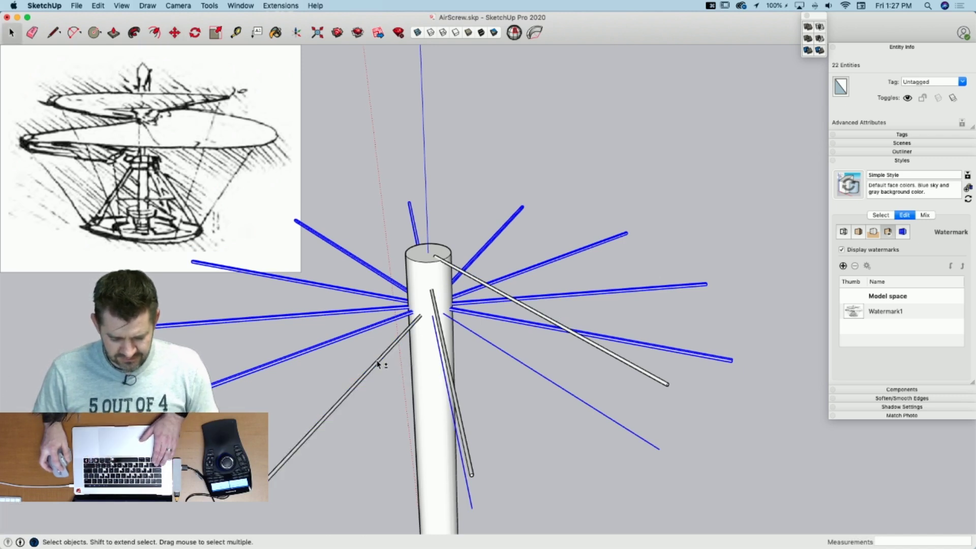
key("m")
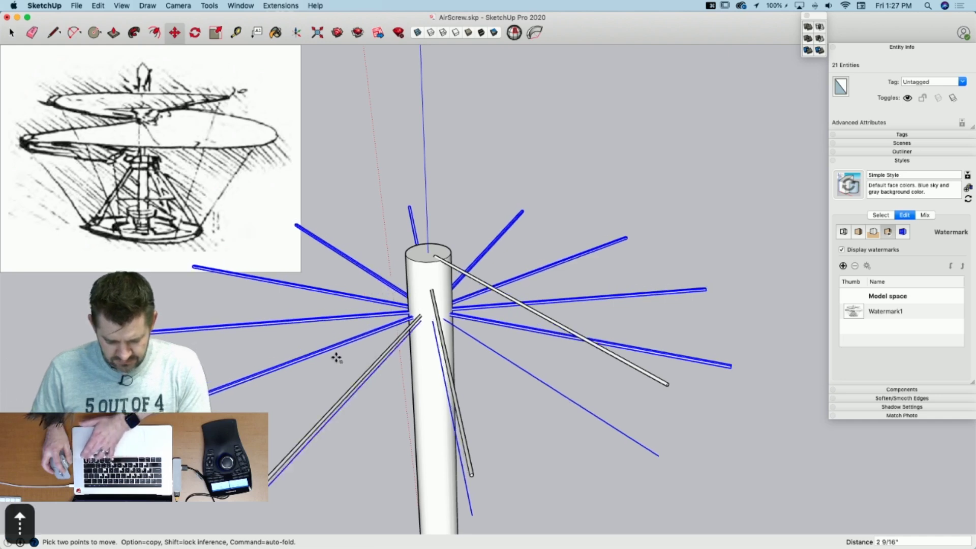
left_click(336, 361)
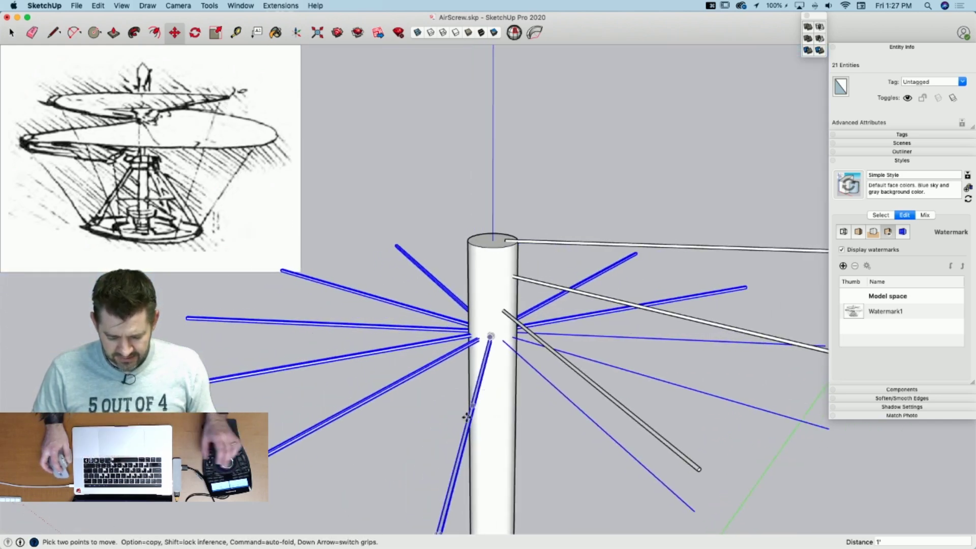
key("space")
Step: Try to continue the staircase of rods down the shaft in 12-inch drops, dropping the fourth and fifth rods from the selection in turn
left_click(461, 459, "shift")
key("m")
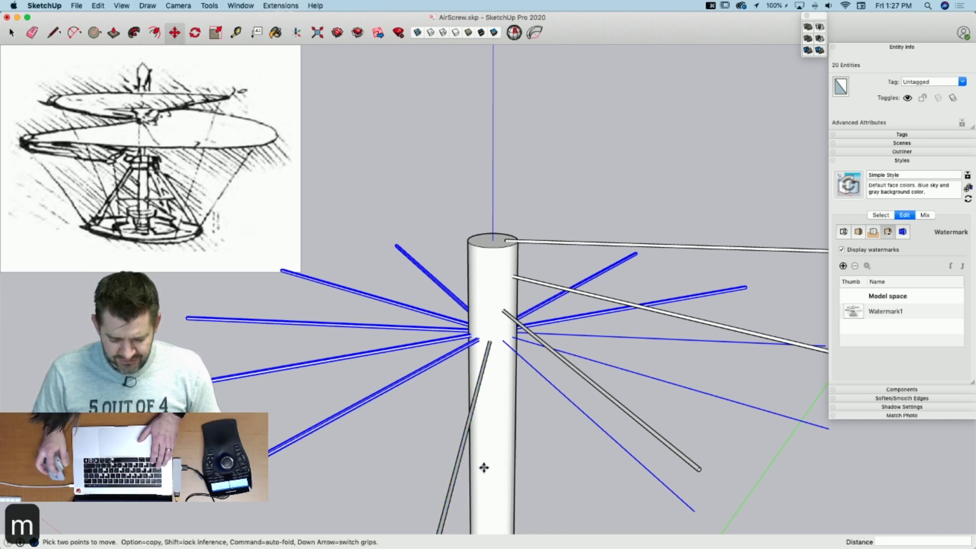
left_click(358, 402)
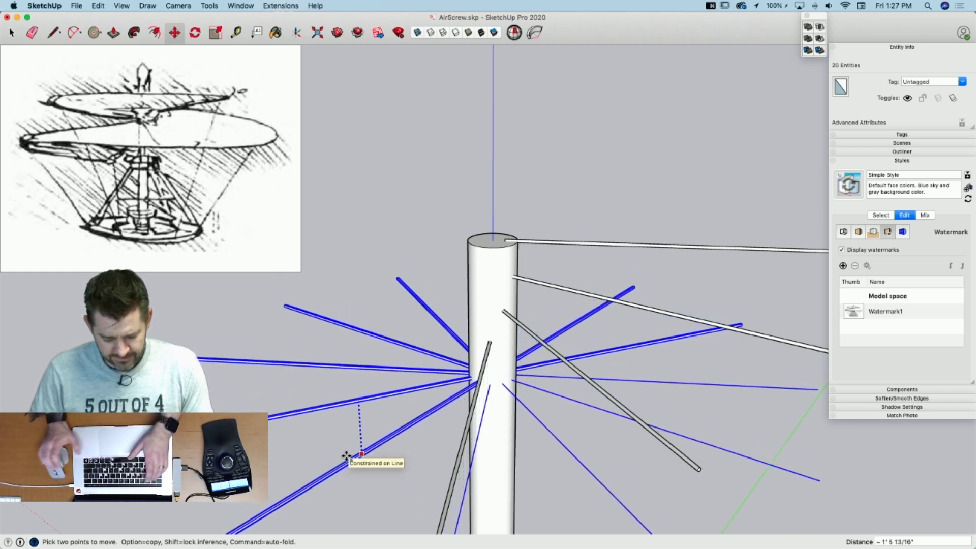
key("Return")
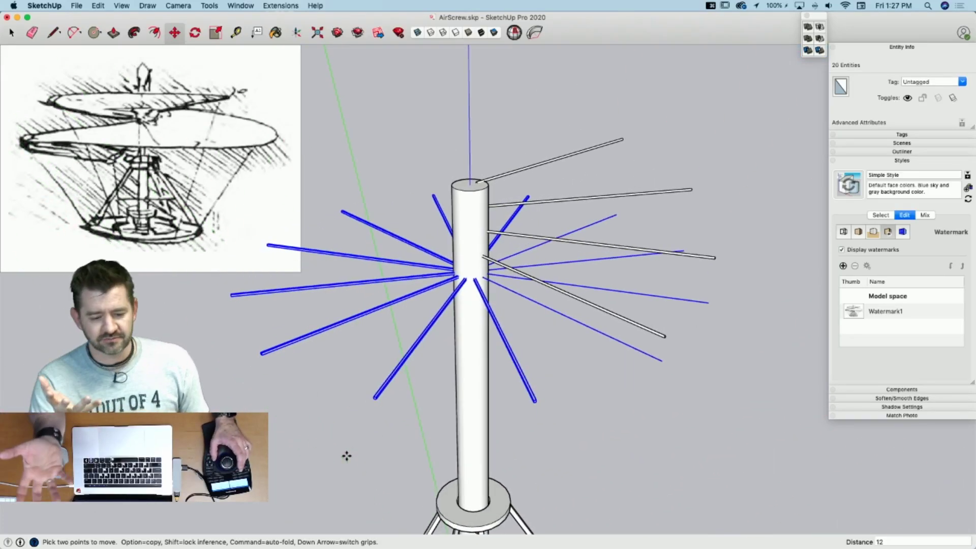
key("space")
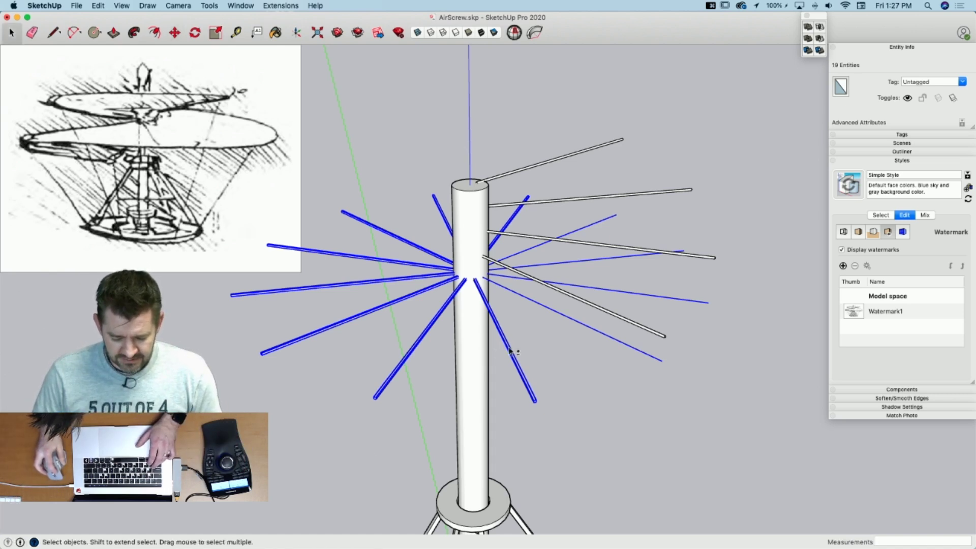
key("m")
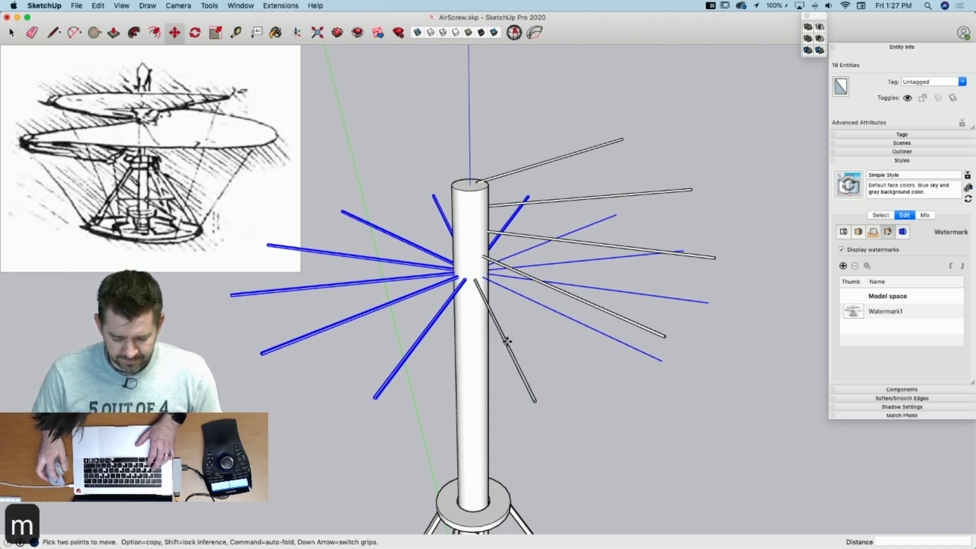
left_click(524, 318)
key("space")
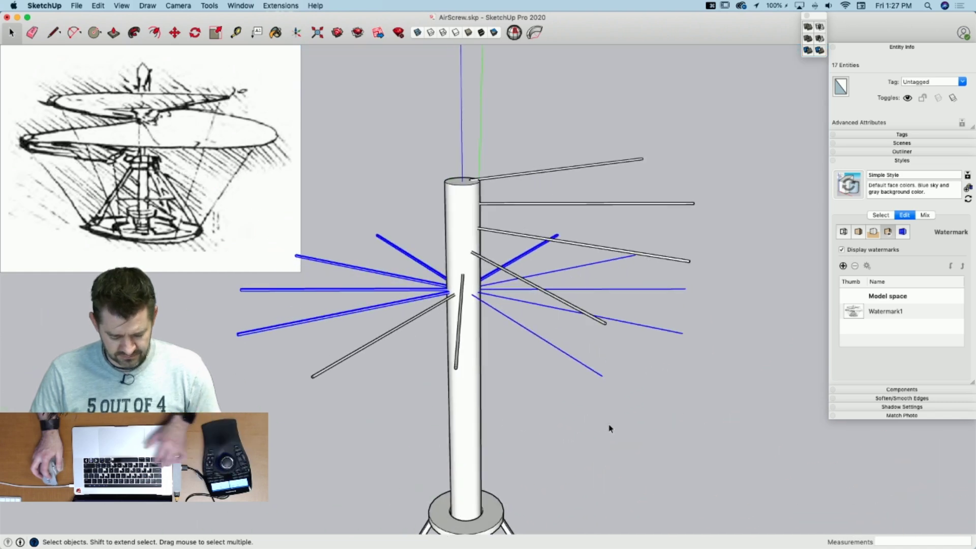
Step: Undo all the 12-inch downward moves of the rods
key("super+z")
key("super+z")
key("super+z")
key("super+z")
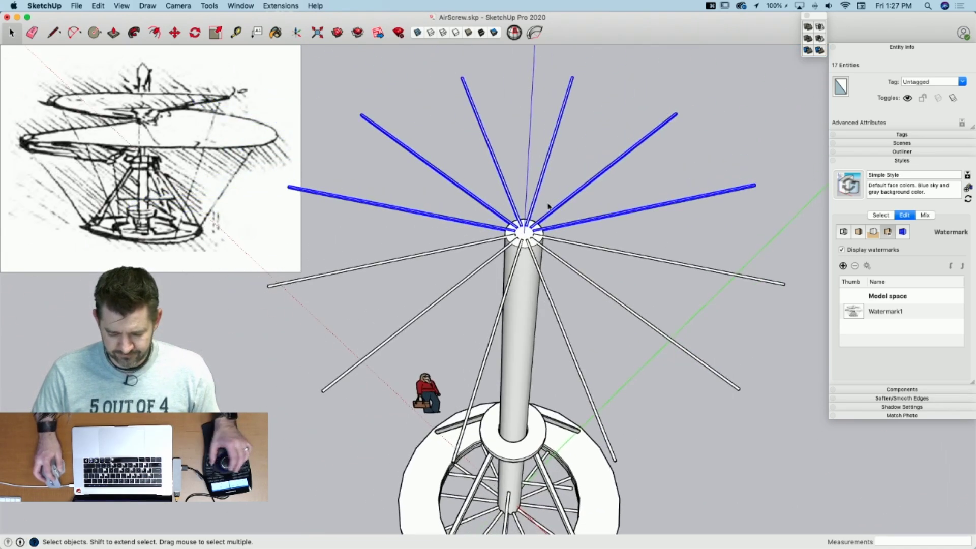
Step: Select all rods and their lines except one rod and move them down 6 inches along the blue axis
left_click_drag(437, 273, 438, 274)
left_click(534, 297, "shift")
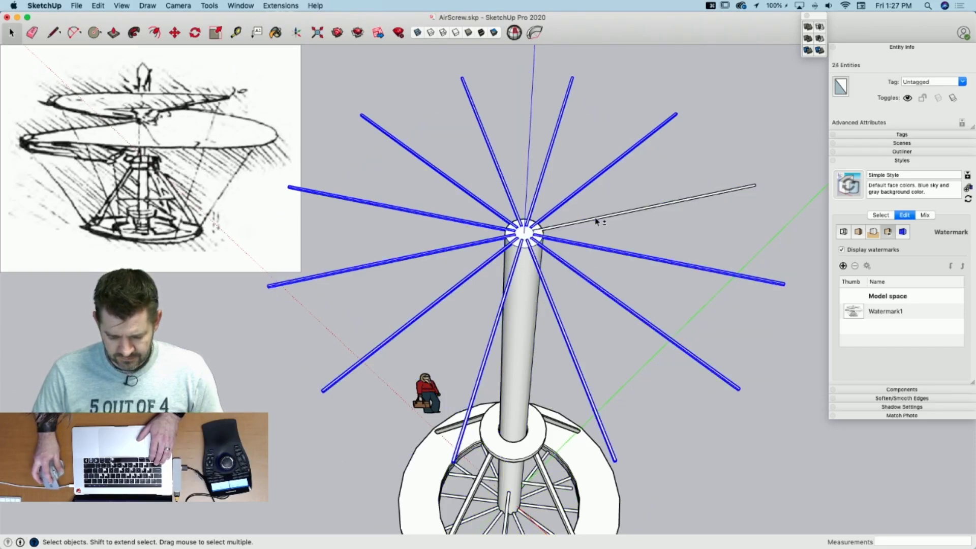
key("m")
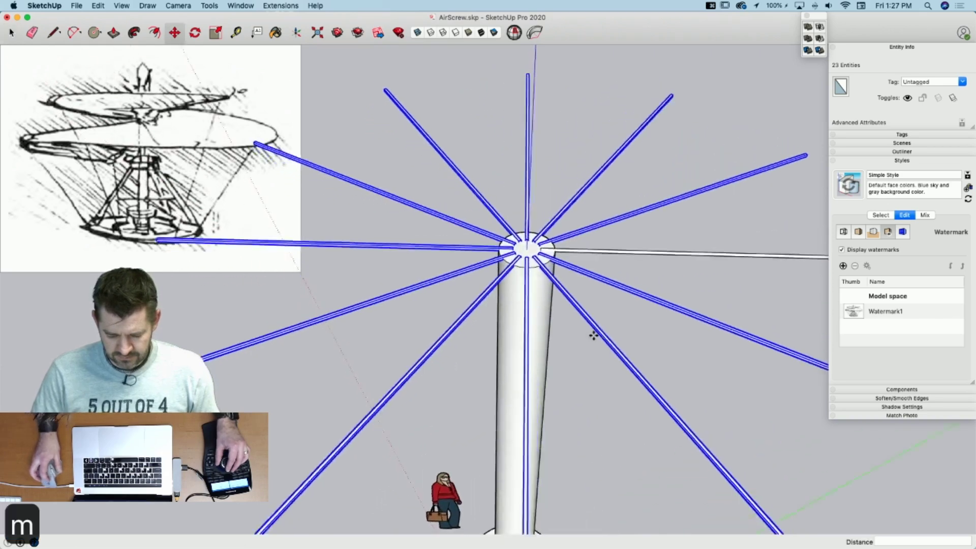
key("Up")
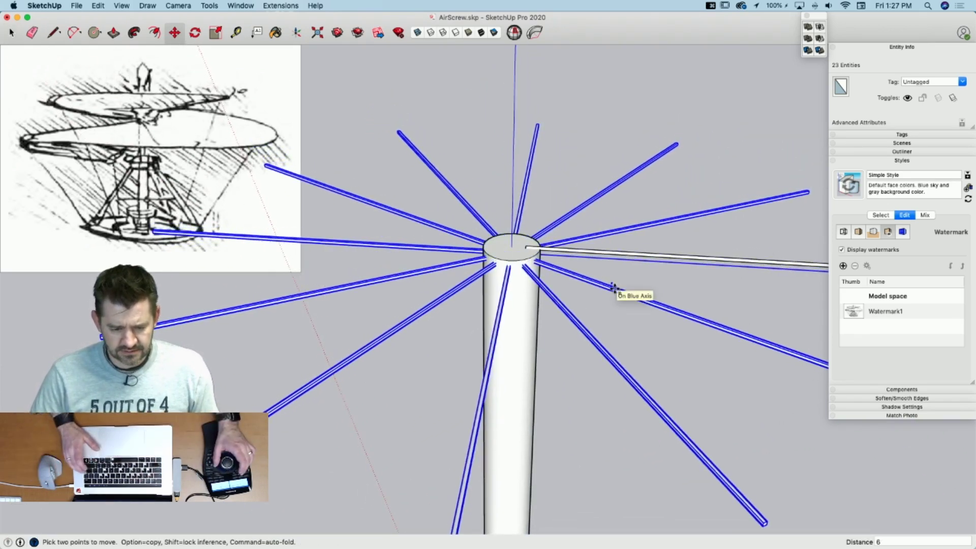
key("Return")
key("space")
Step: Leave the second rod out of the selection and move the remaining rods and lines down another 6 inches
left_click(626, 304, "shift")
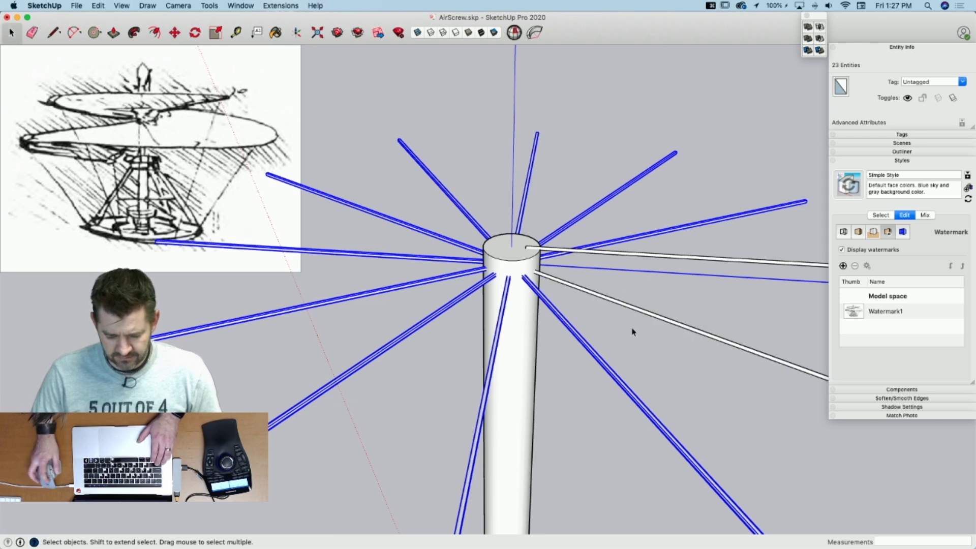
key("m")
left_click(630, 331)
type("6")
key("Return")
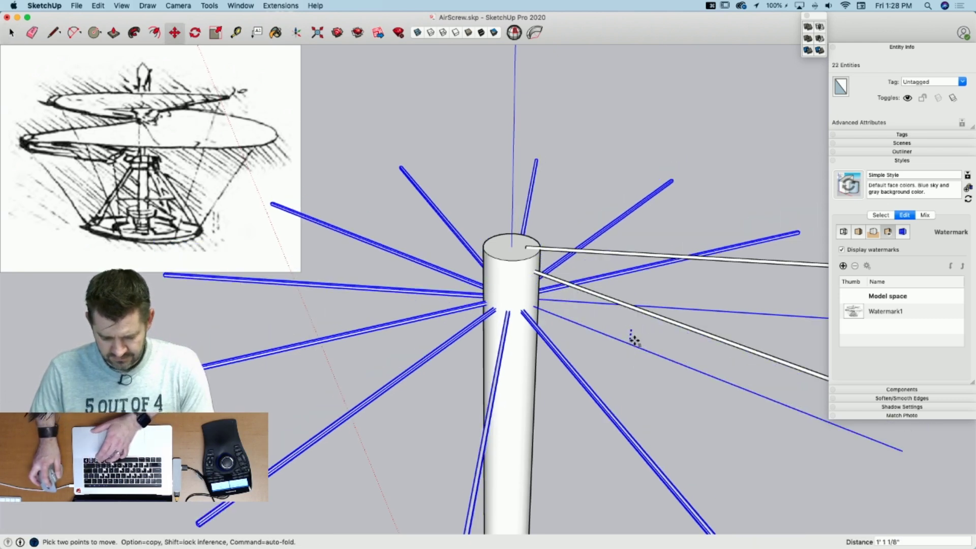
key("space")
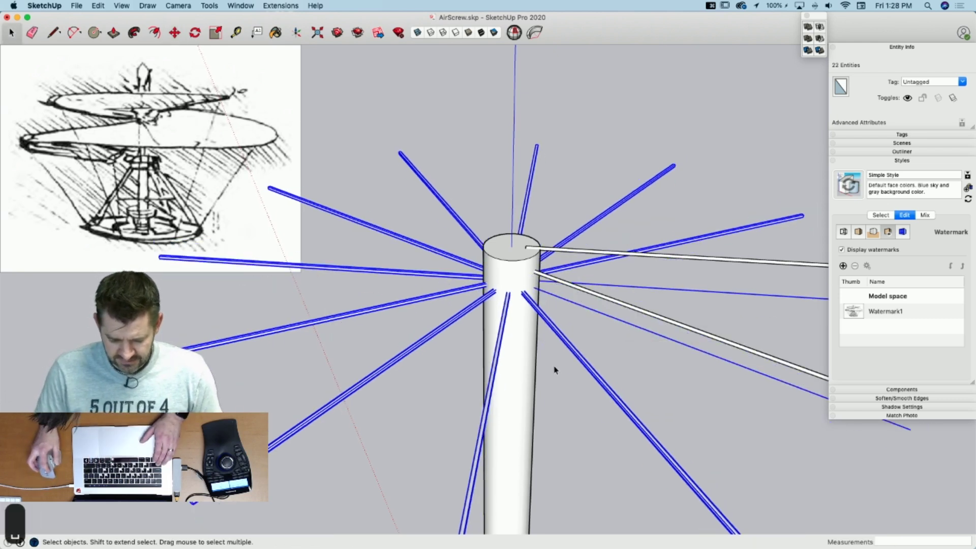
Step: Reselect the rods and lines, exclude the first three rods of the descending sequence, and move the rest down 6 inches
left_click(576, 354)
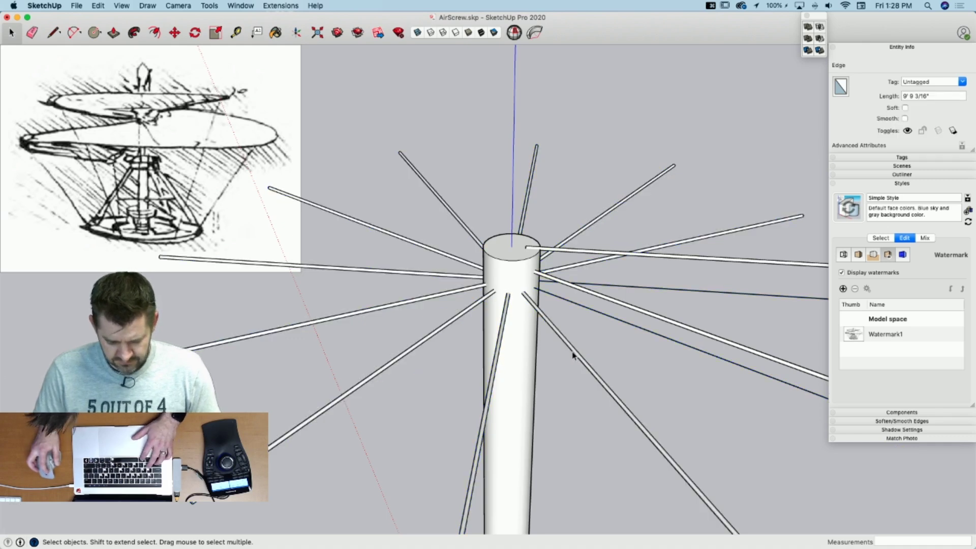
left_click_drag(408, 360, 527, 274)
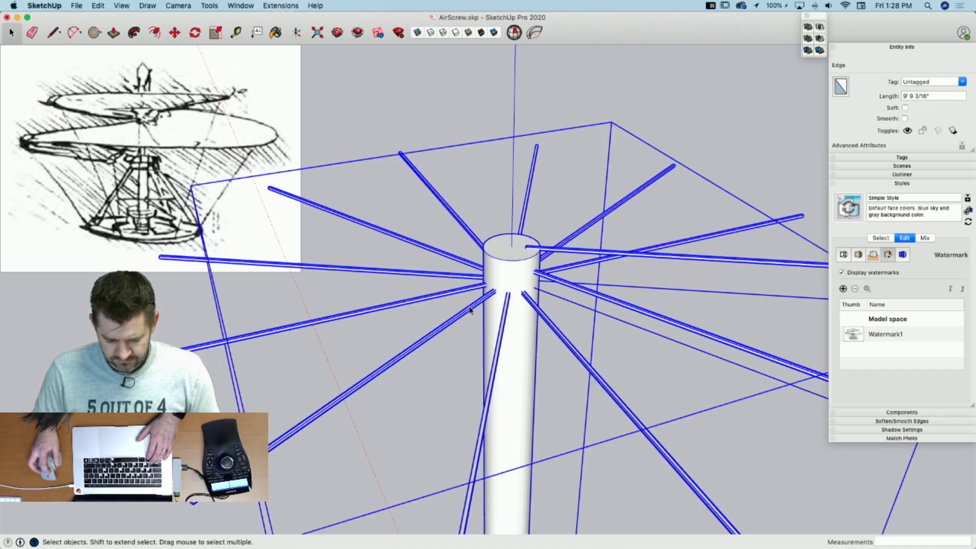
left_click(587, 253, "shift")
left_click(586, 291, "shift")
left_click(563, 343, "shift")
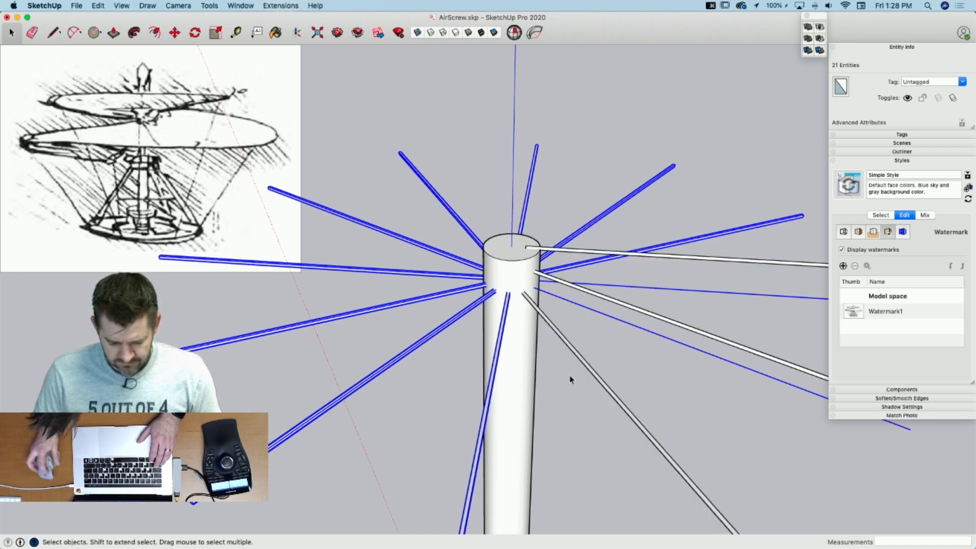
key("m")
left_click(567, 374)
key("Up")
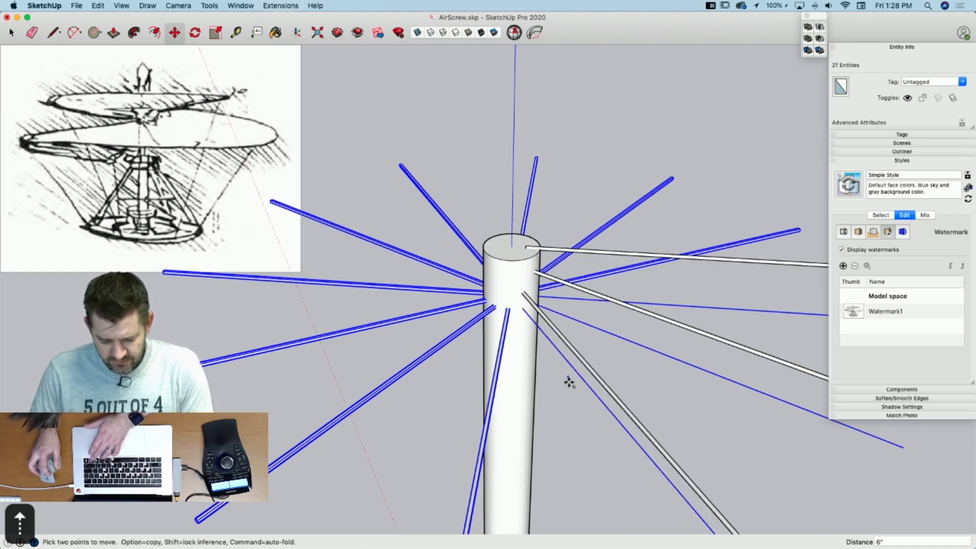
key("space")
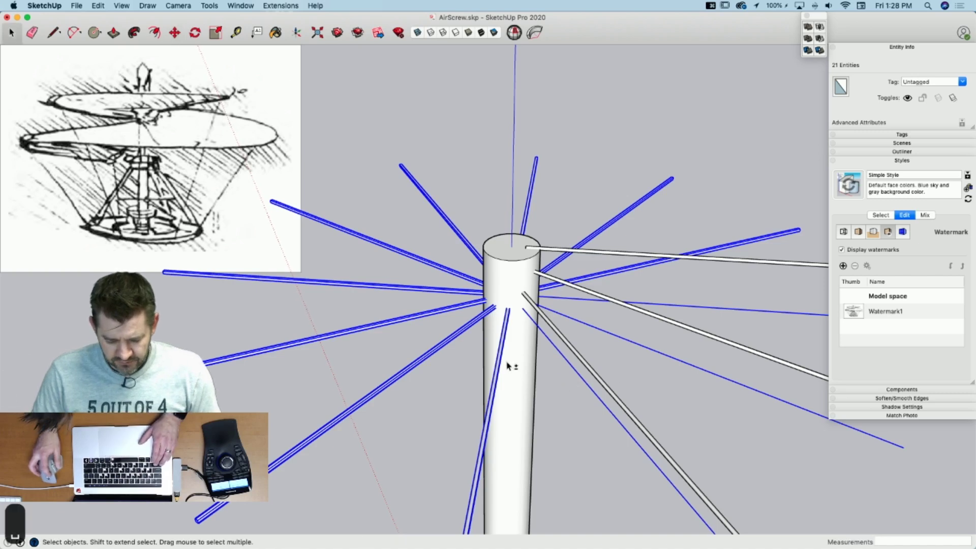
Step: Leave the fourth rod out of the selection and move the remaining rods and lines by 6 inches
left_click(502, 365, "shift")
key("m")
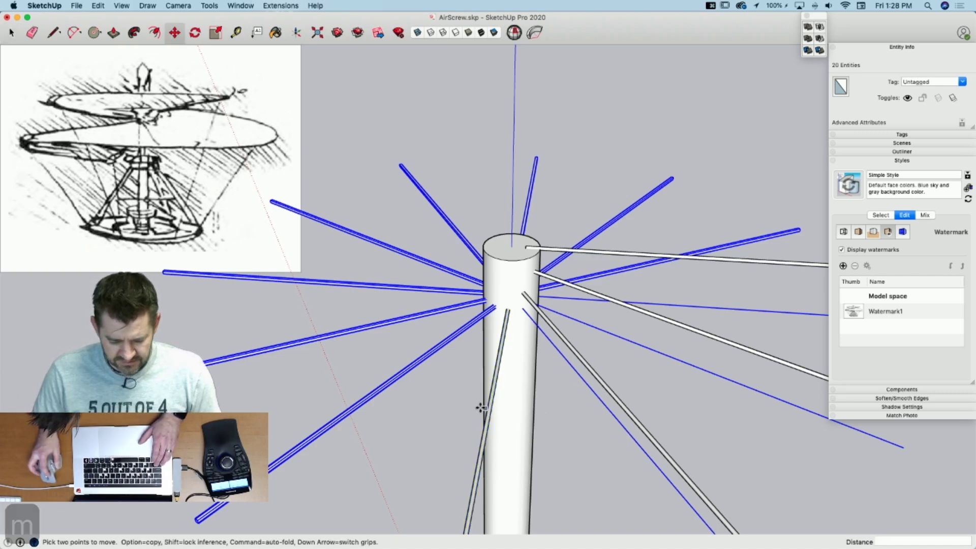
left_click(441, 384)
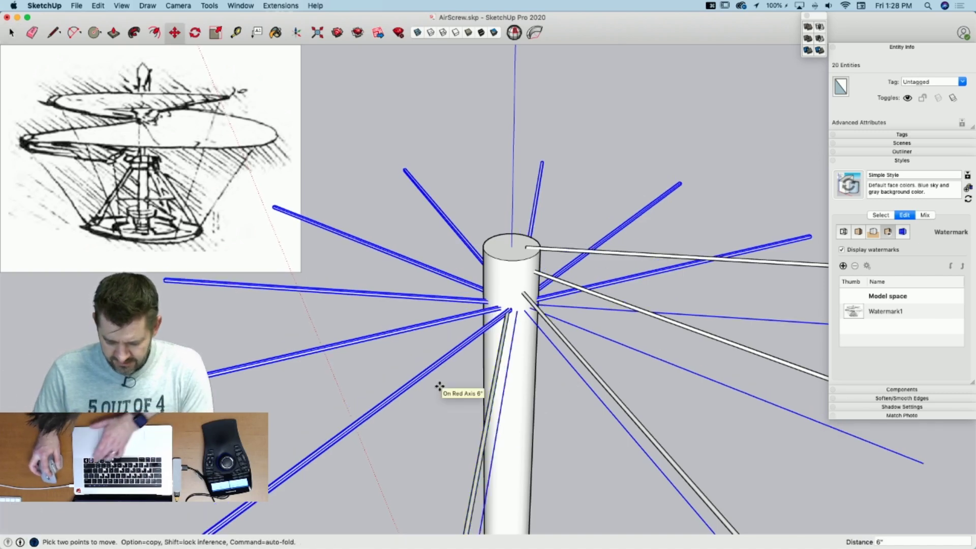
Step: Lower the selected spokes 6" along the blue axis, and lower them another 6" without the front-left spoke
key("Up")
key("space")
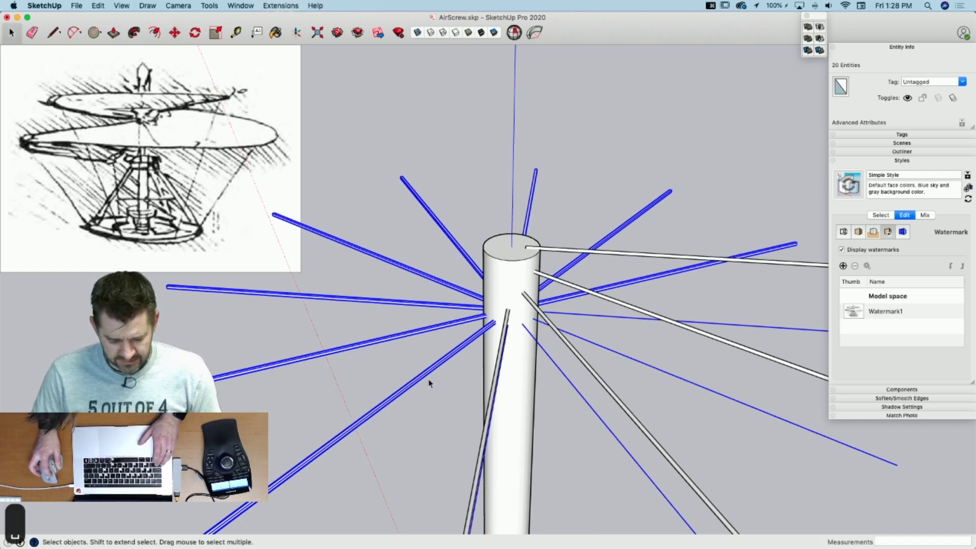
left_click(427, 375, "shift")
key("m")
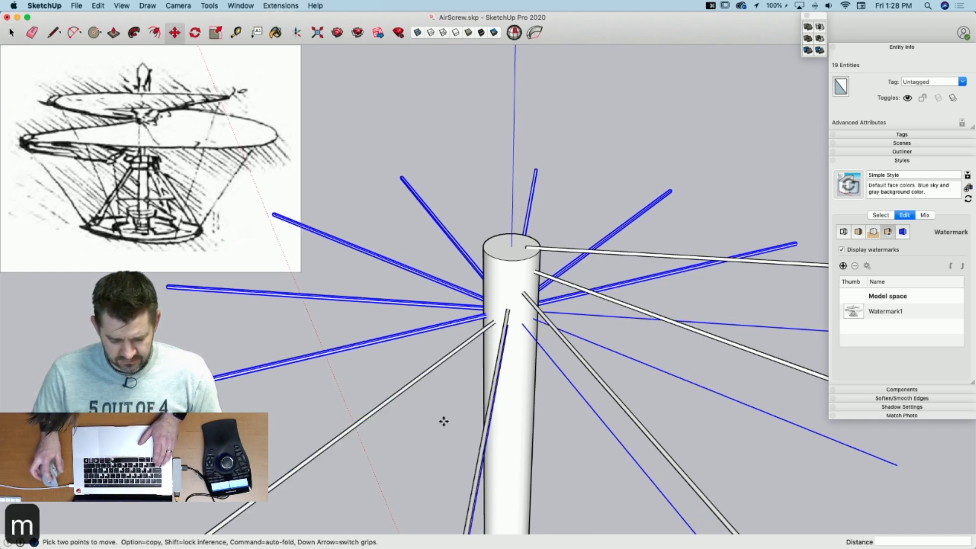
left_click(372, 364)
left_click(371, 366)
key("space")
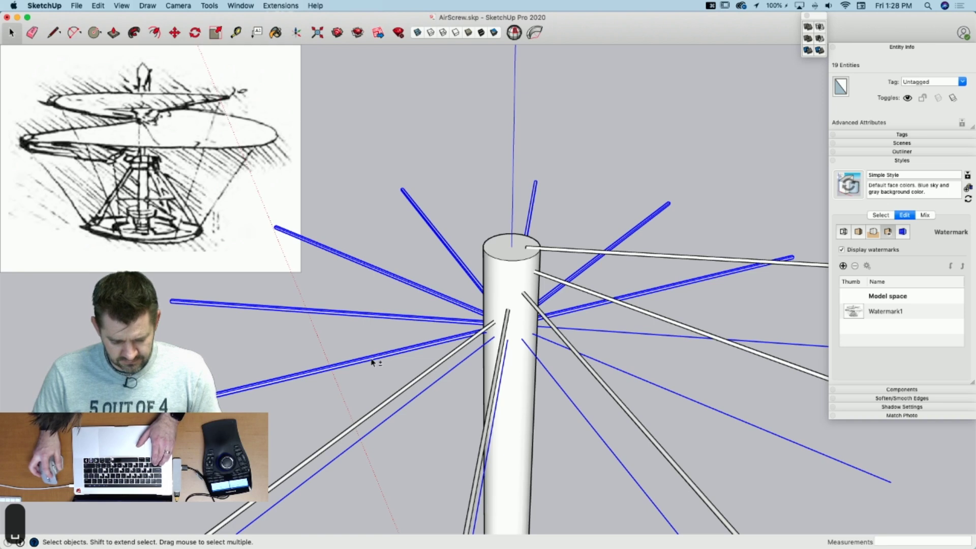
Step: Exclude the next two spokes clockwise one at a time, lowering the remaining selection 6" after each exclusion
left_click(372, 362, "shift")
key("m")
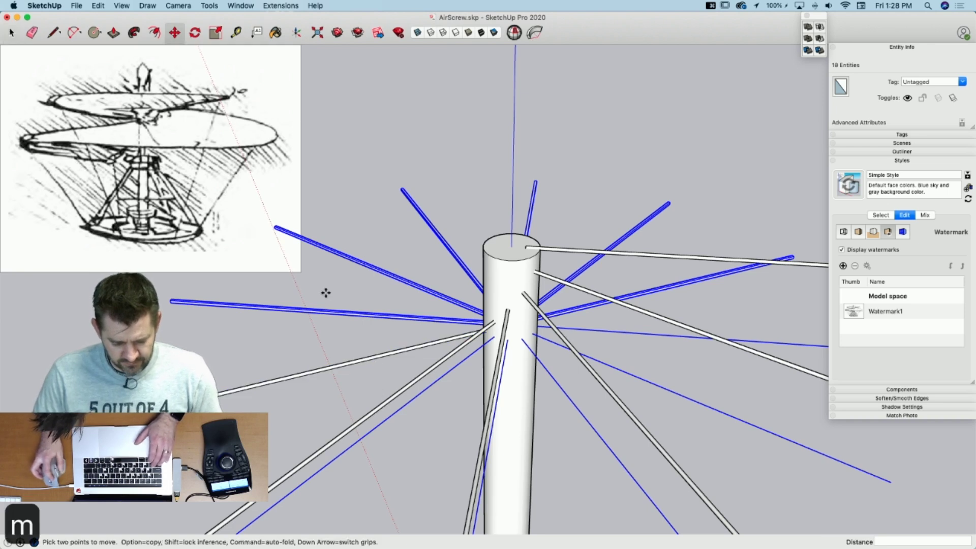
left_click(335, 329)
left_click(335, 332)
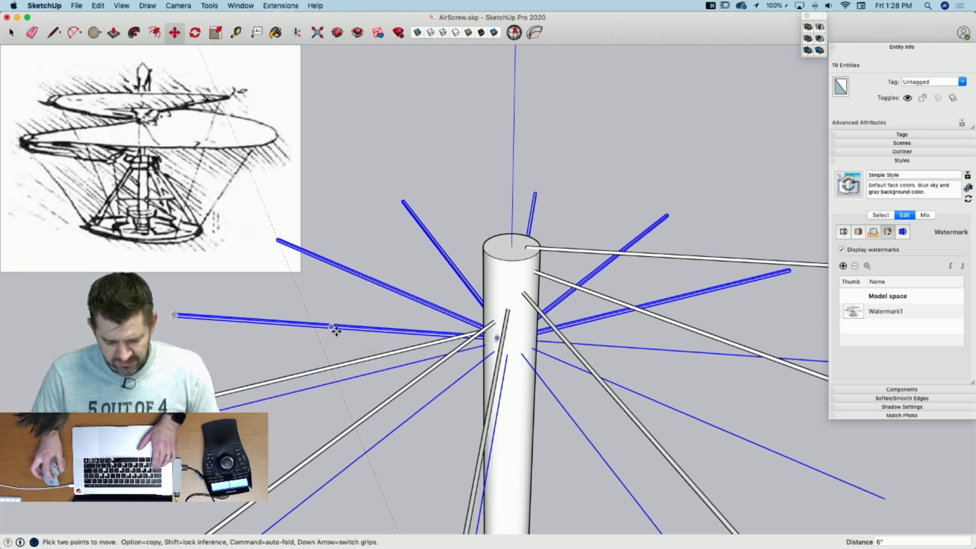
key("space")
left_click(340, 329, "shift")
key("m")
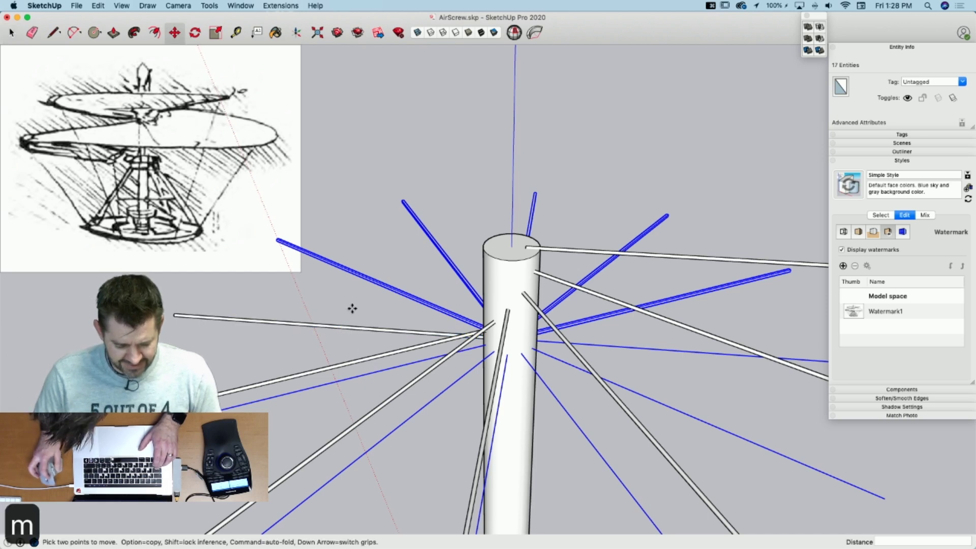
left_click(347, 292)
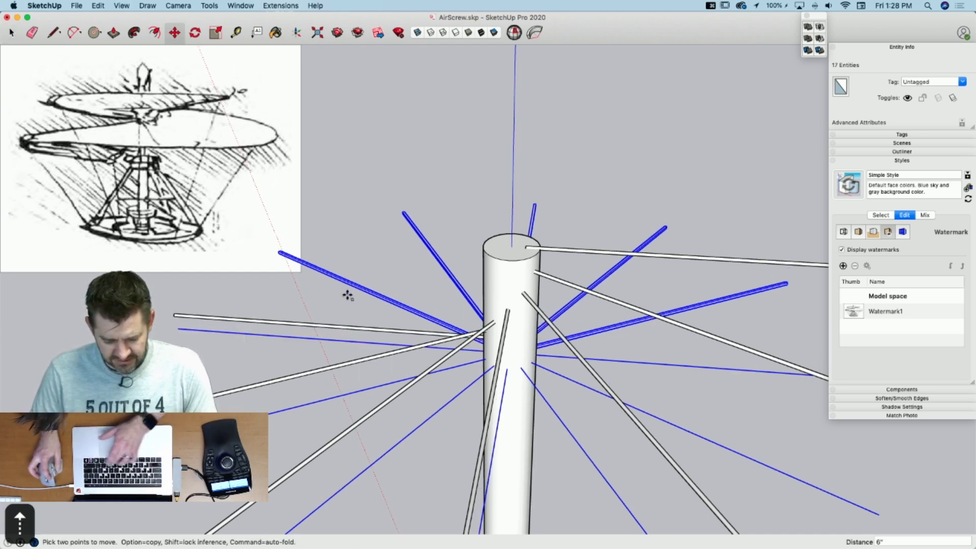
Step: Exclude the rear-left spoke from the selection and move the remaining spokes 6" down the blue axis
key("space")
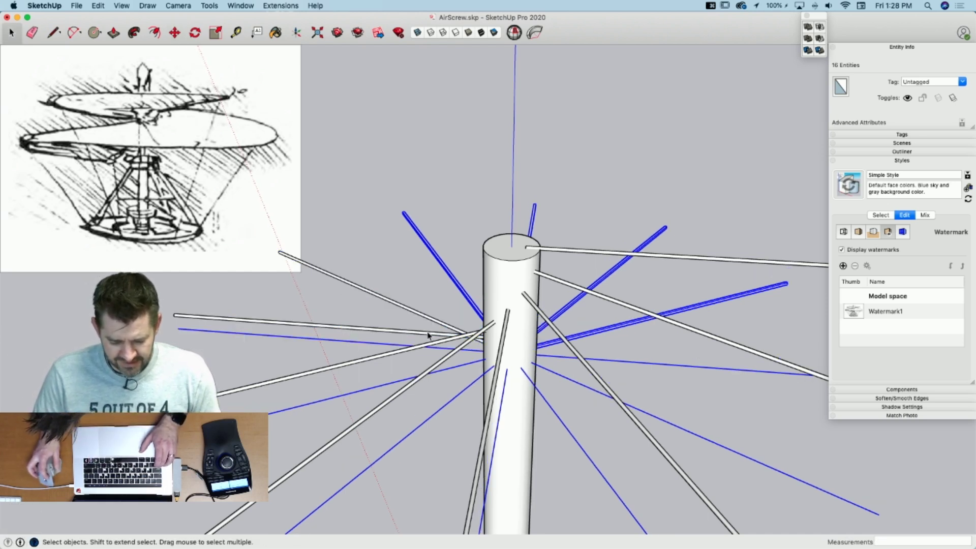
key("m")
left_click(441, 270)
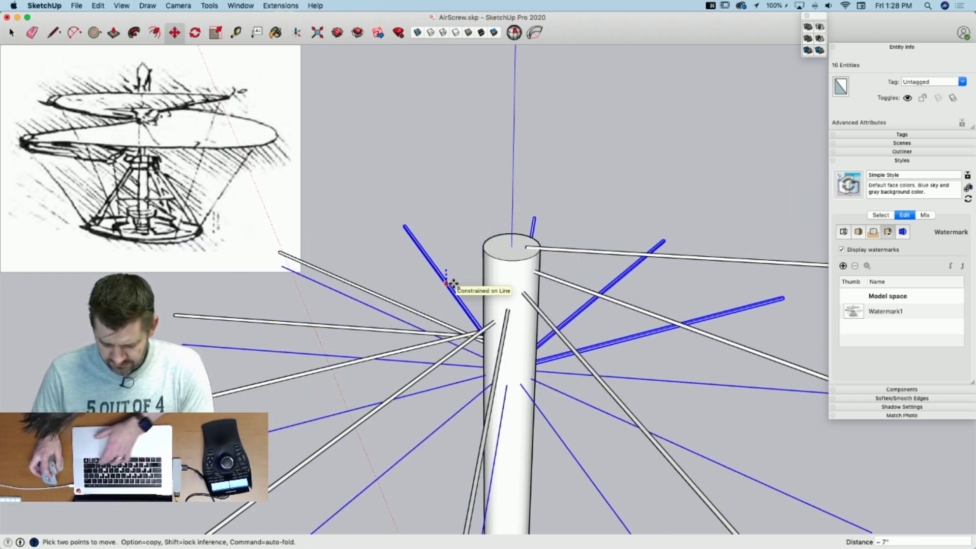
type("6")
key("Return")
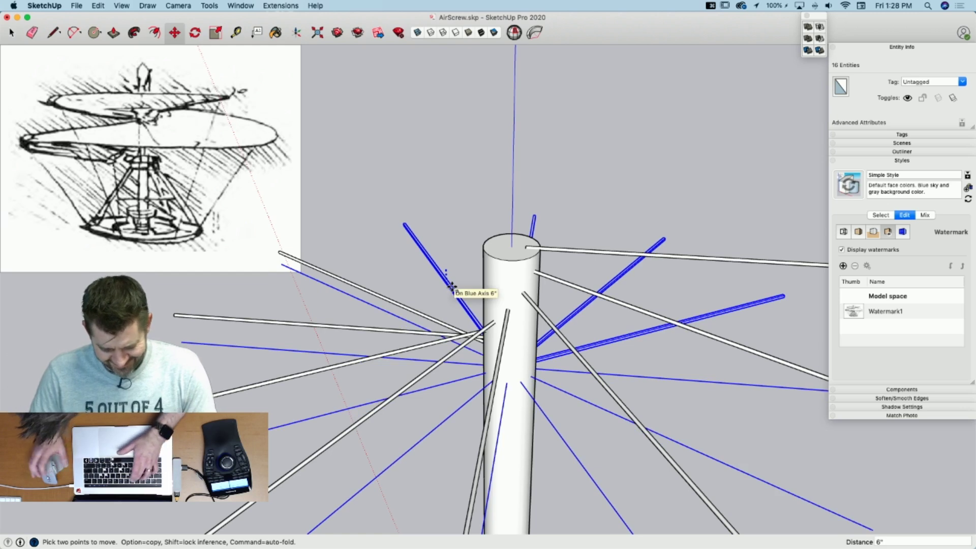
key("Return")
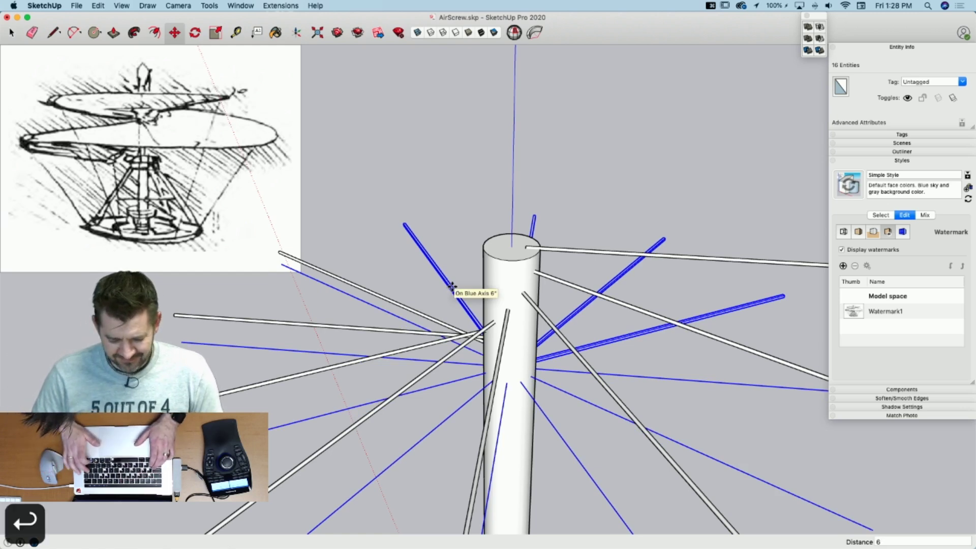
Step: Continue the spiral behind the post, excluding the next two spokes in turn and lowering the remaining ones 6" each time
key("space")
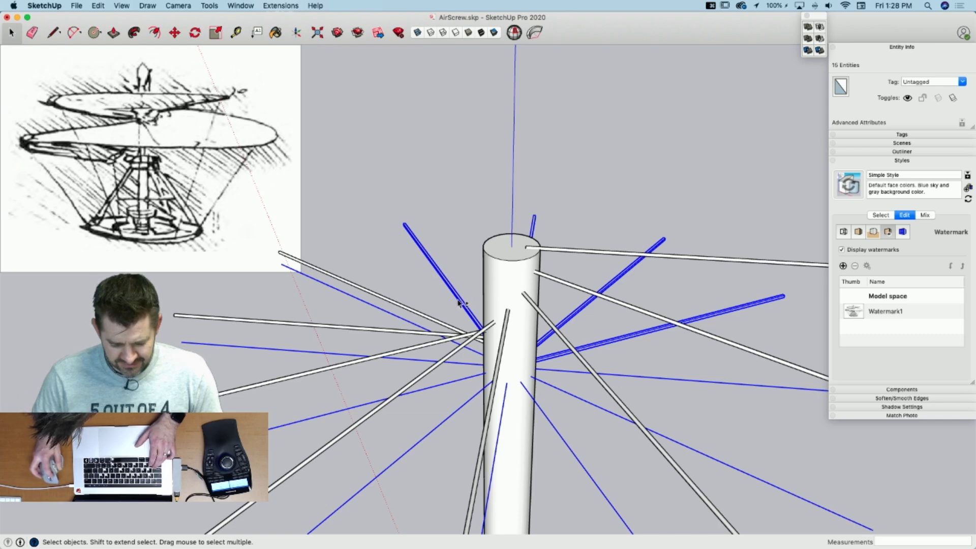
middle_click_drag(374, 290, 404, 342)
key("m")
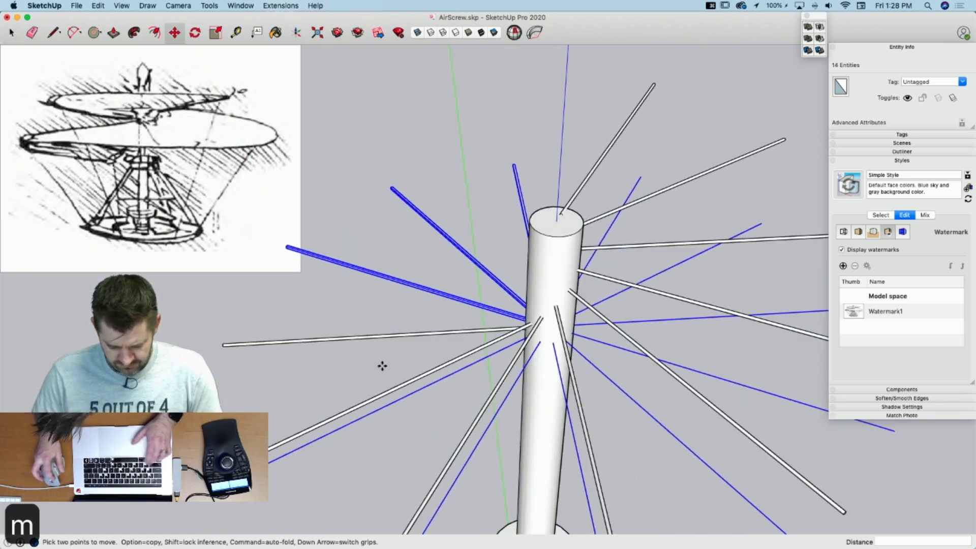
left_click(381, 365)
key("space")
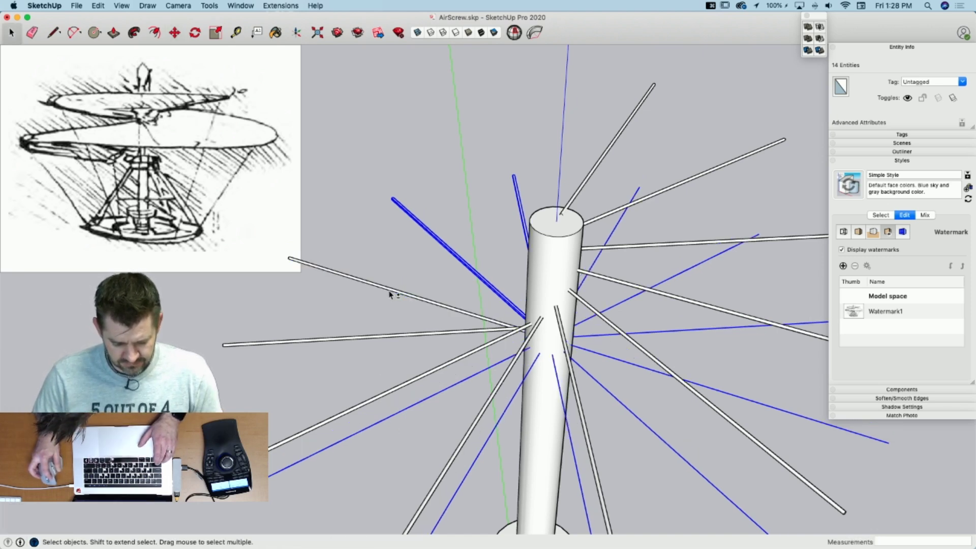
key("m")
left_click(360, 308)
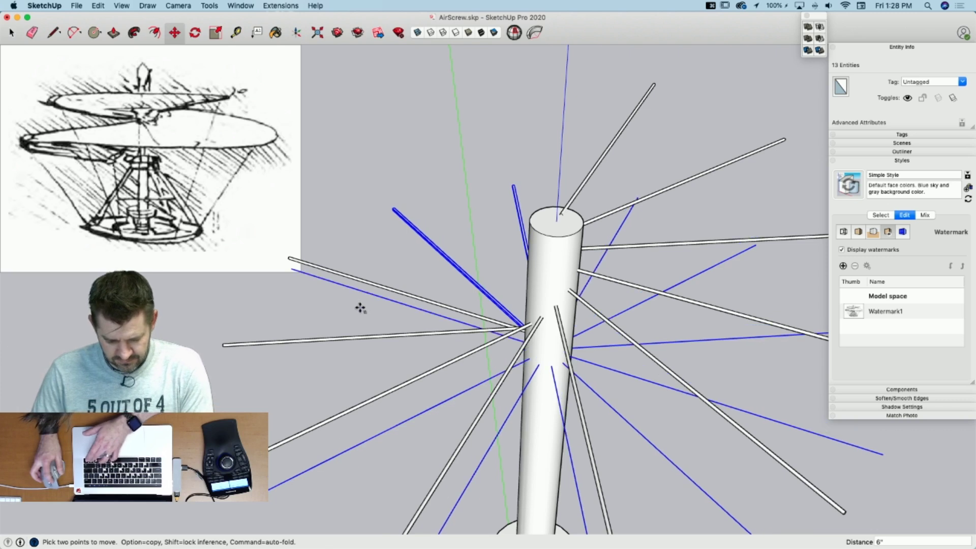
Step: Try to move the last selected spoke and the guide edges 6" along the green axis, and undo the move
key("space")
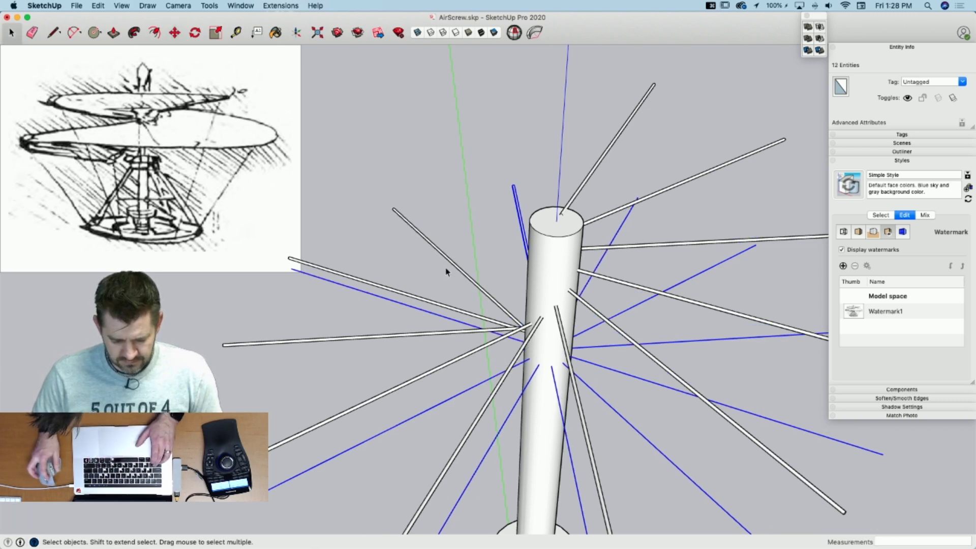
key("m")
left_click(435, 263)
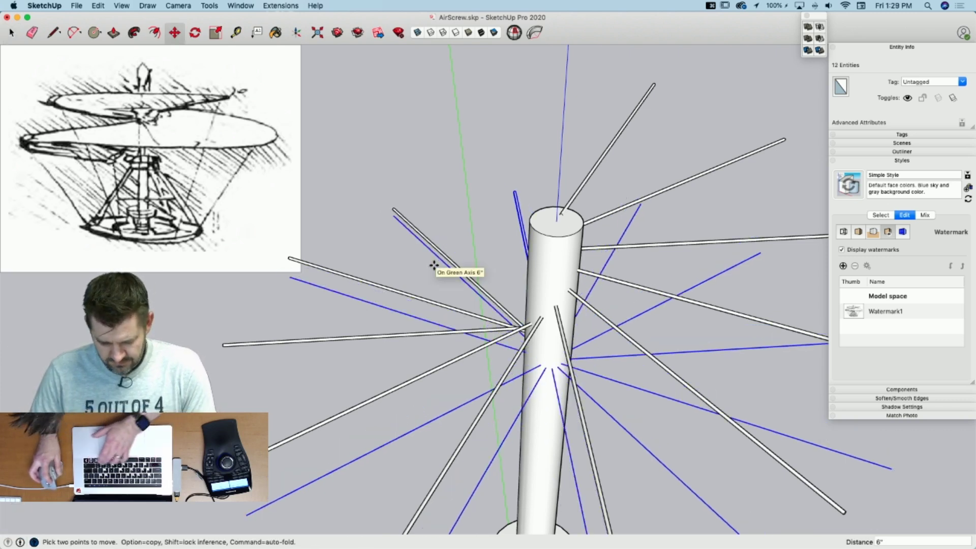
left_click(434, 265)
key("space")
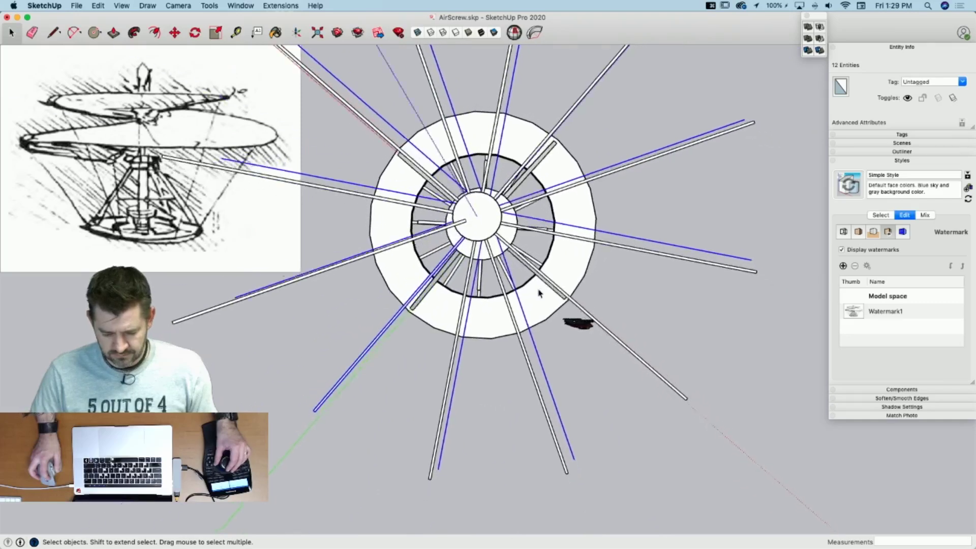
key("super+z")
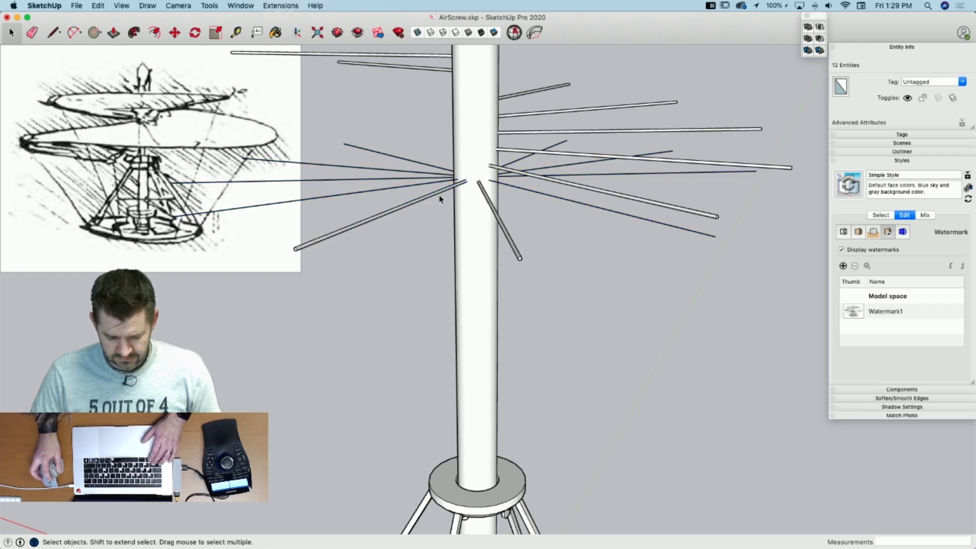
Step: Select only the last spoke of the spiral and move it 6" down the post
left_click(432, 198)
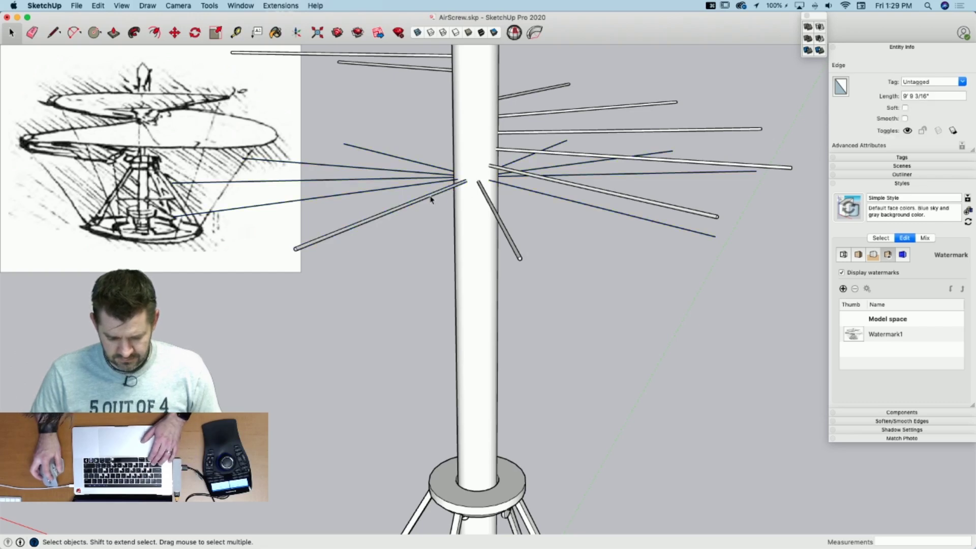
left_click(379, 216)
key("m")
left_click(392, 258)
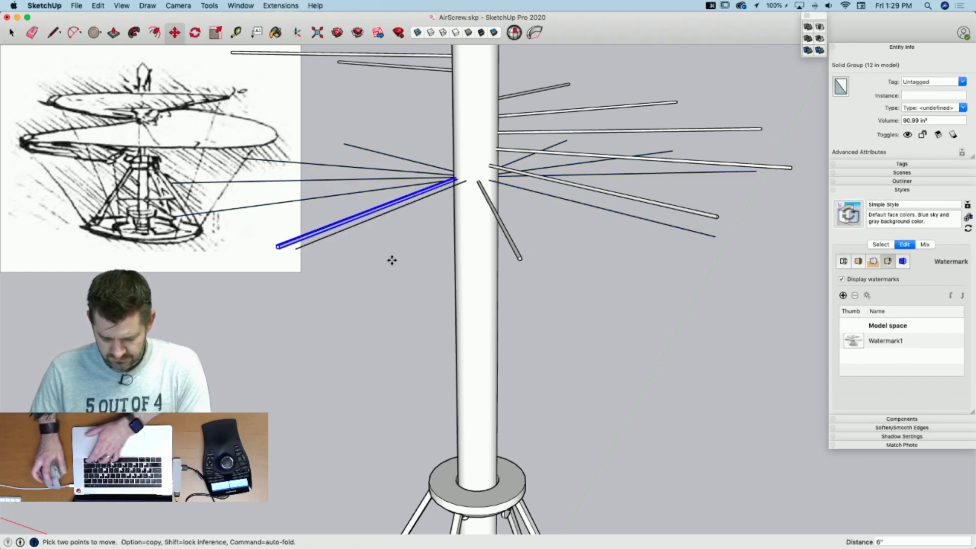
key("space")
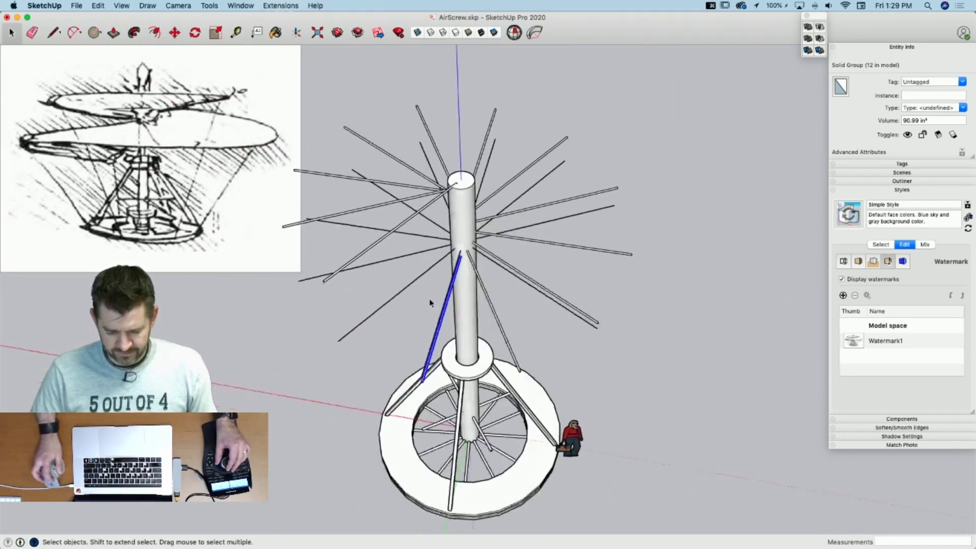
Step: Delete the leftover guide edges radiating from the post beneath the spokes
key("e")
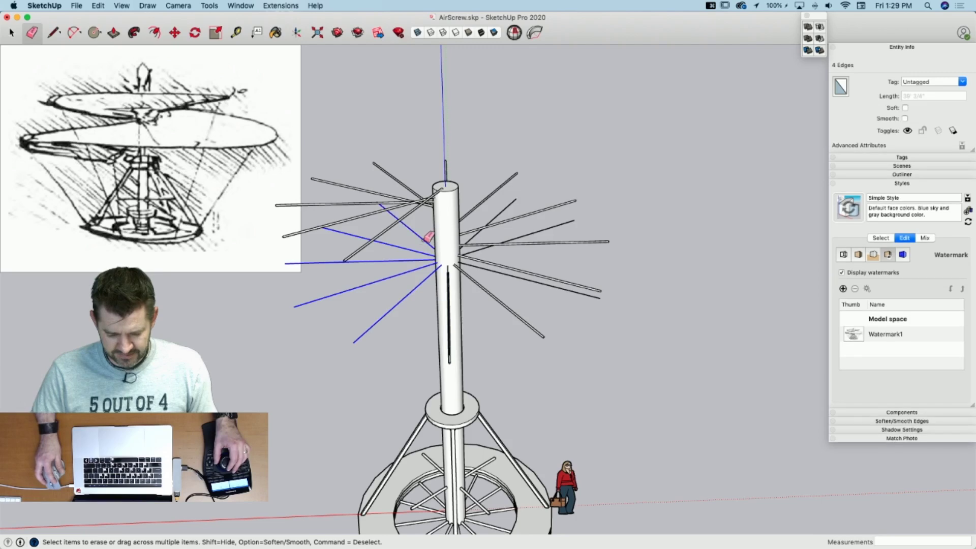
key("Delete")
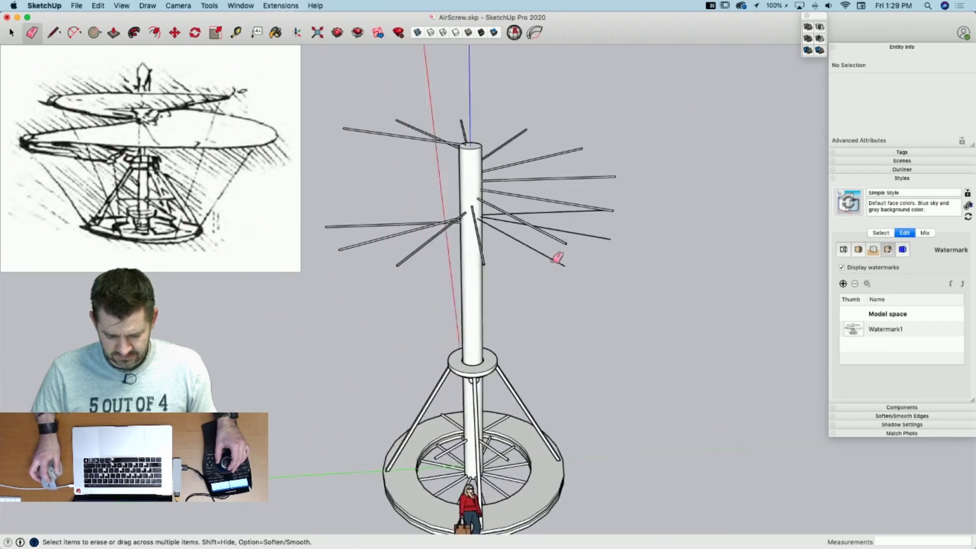
mouse_move(577, 233)
left_mouse_down()
mouse_move(552, 266)
mouse_move(603, 301)
left_mouse_up()
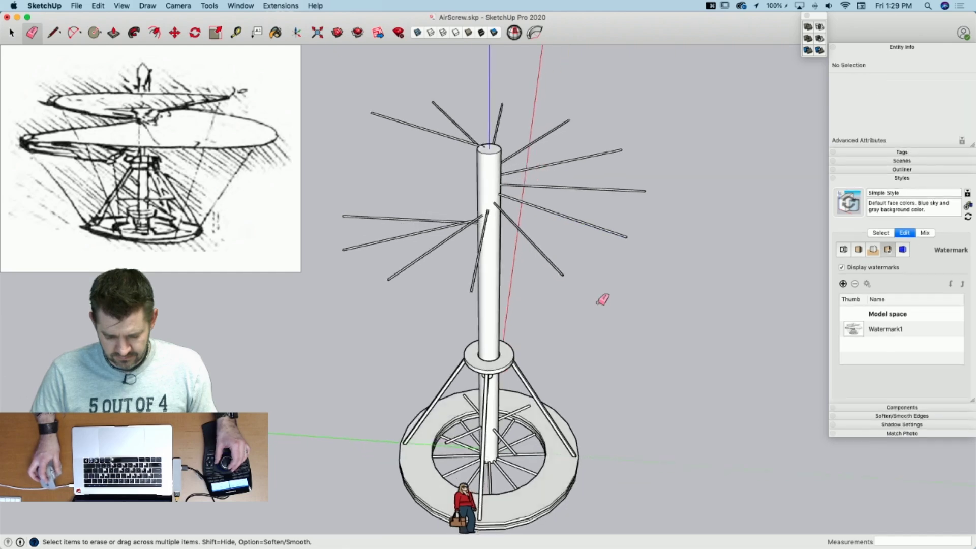
key("space")
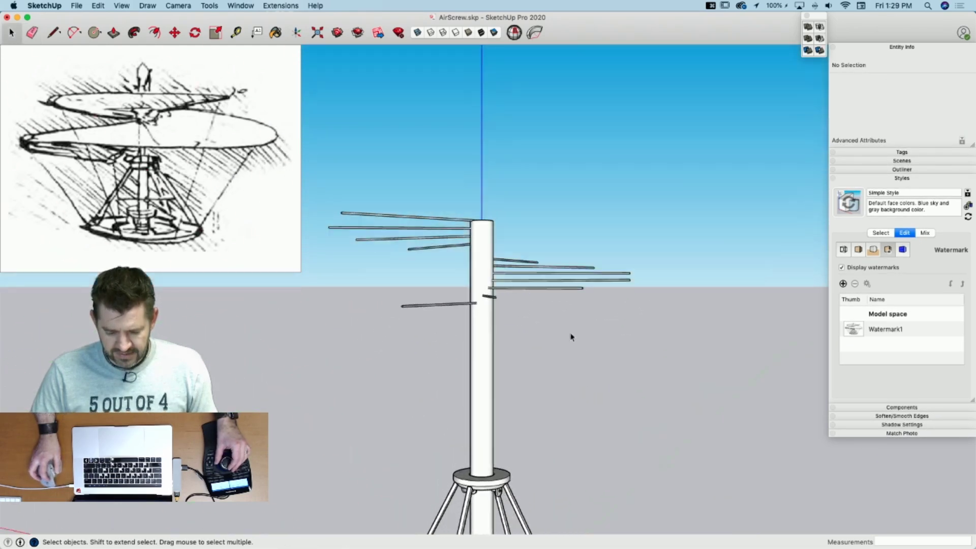
Step: Copy all the spiral spokes 5' 6" straight down the post and move the copies a further 5' down
left_click_drag(385, 201, 555, 303)
left_click_drag(629, 339, 629, 339)
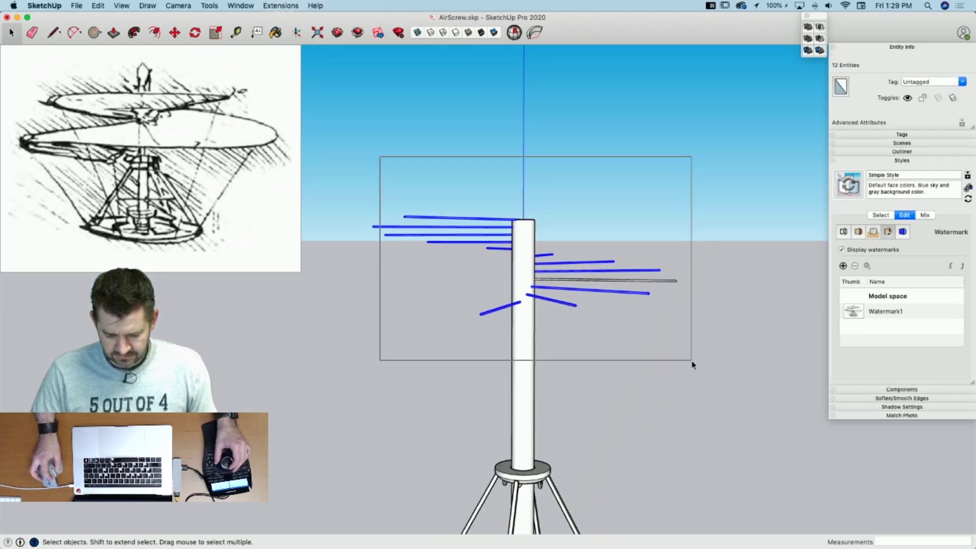
left_click_drag(692, 364, 686, 366)
key("m")
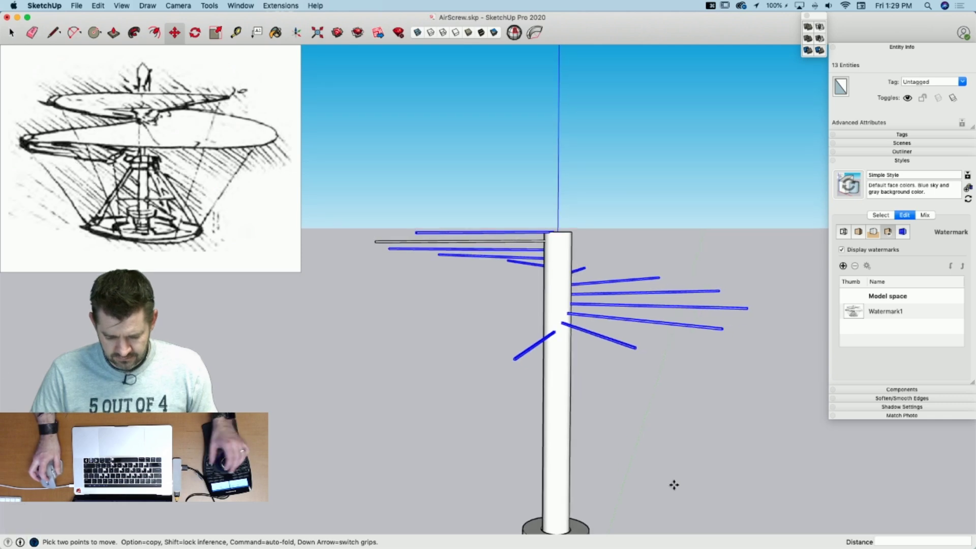
key("space")
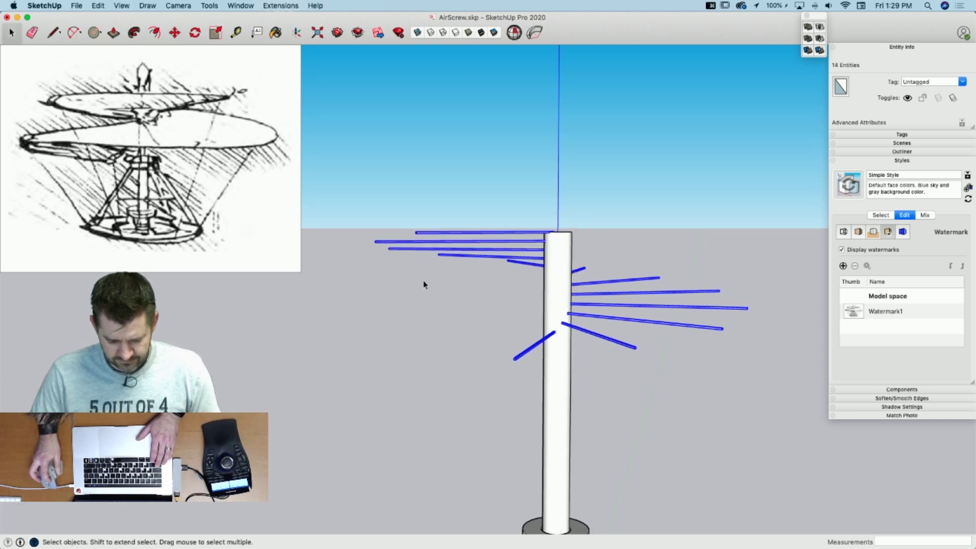
key("m")
scroll(414, 234, "up", 10)
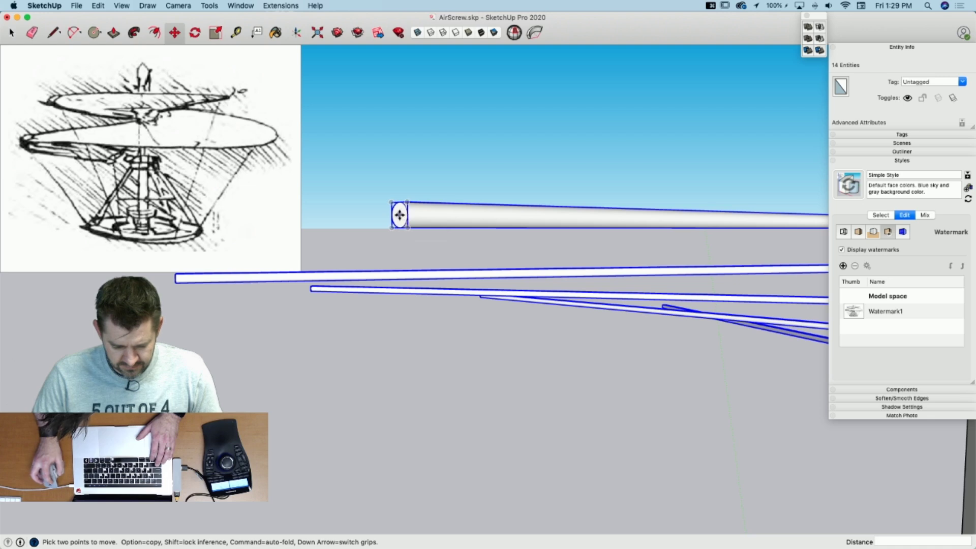
left_click(399, 219)
key("alt")
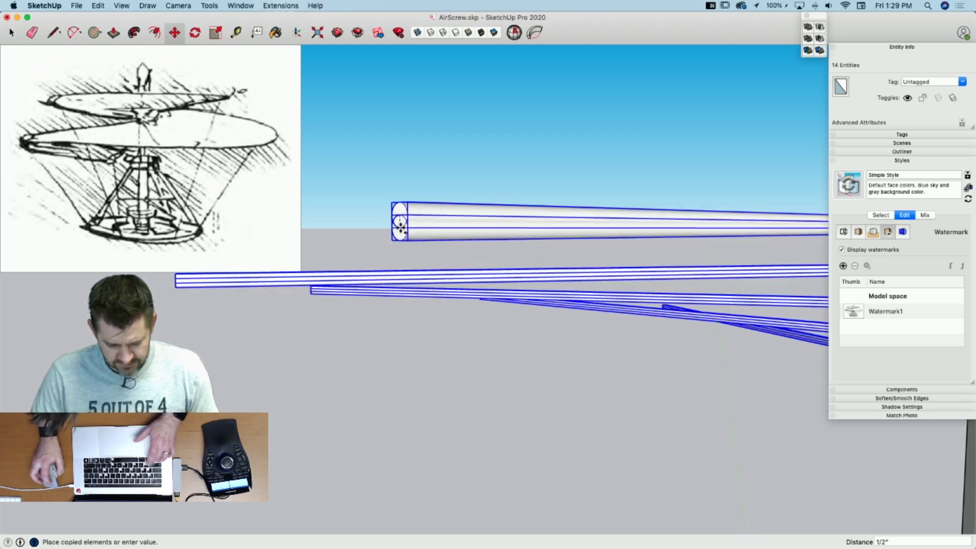
scroll(400, 227, "down", 10)
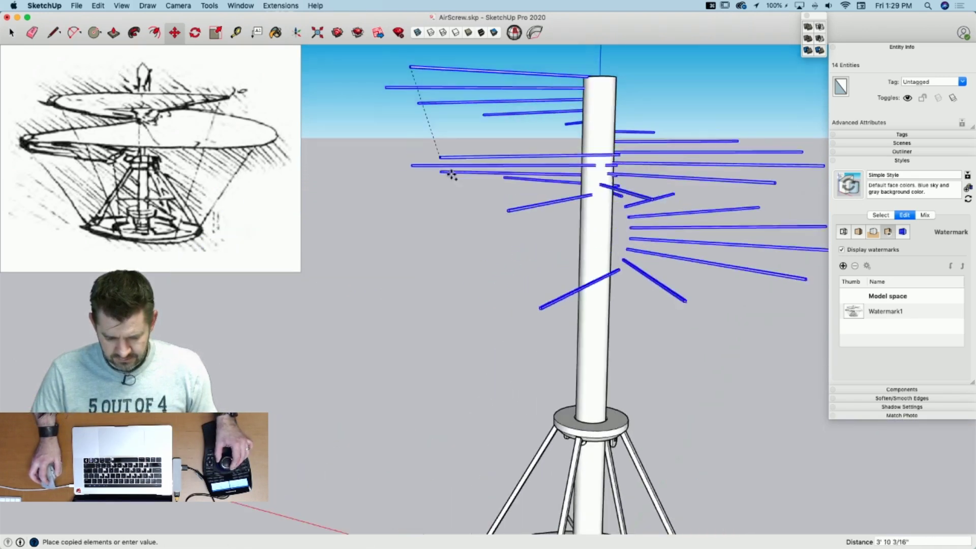
key("Up")
scroll(543, 210, "up", 10)
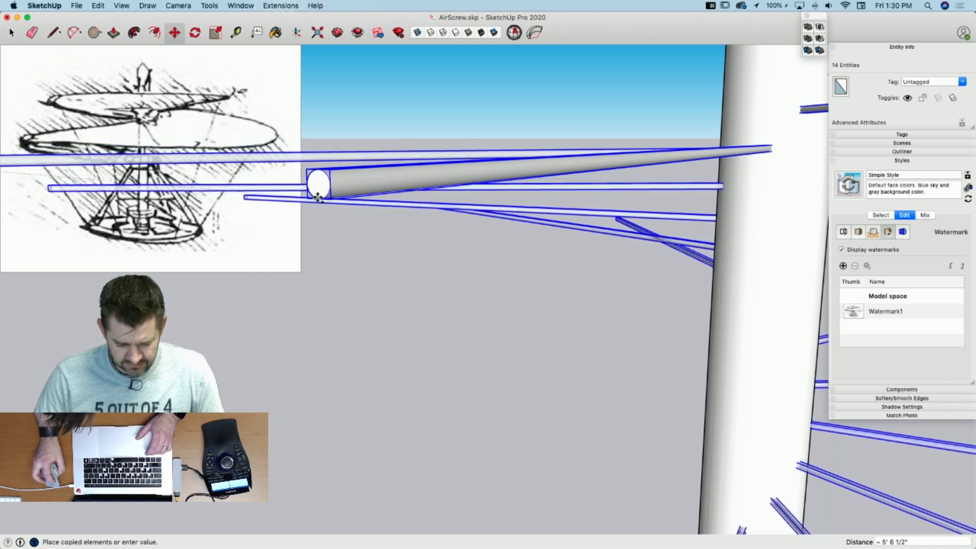
left_click(308, 184)
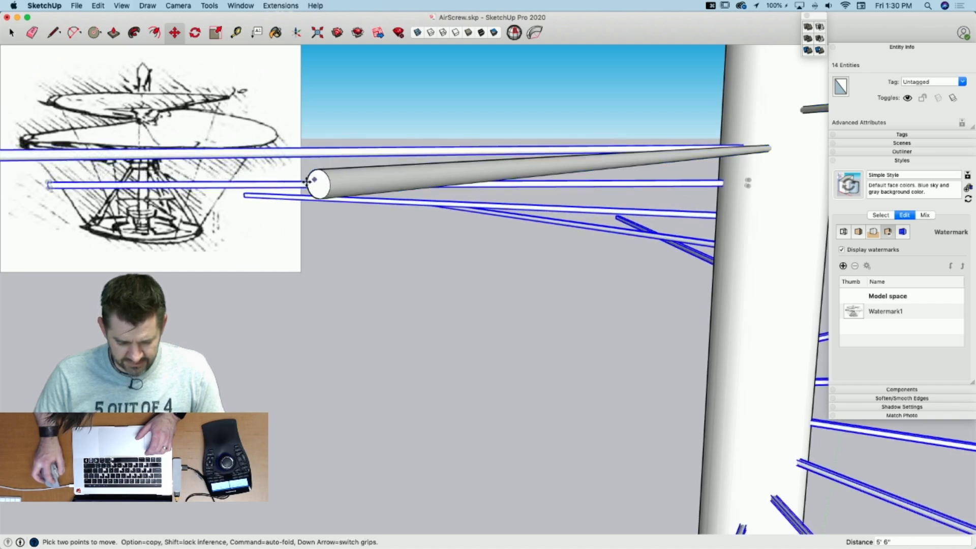
left_click(248, 224)
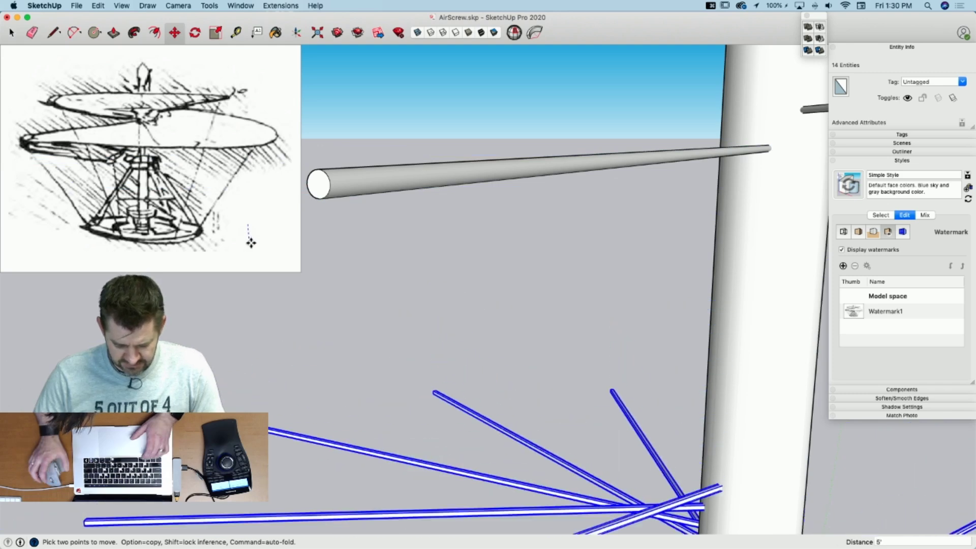
Step: Set the additional downward move of the copied spiral spokes to 6"
type("5'")
key("Return")
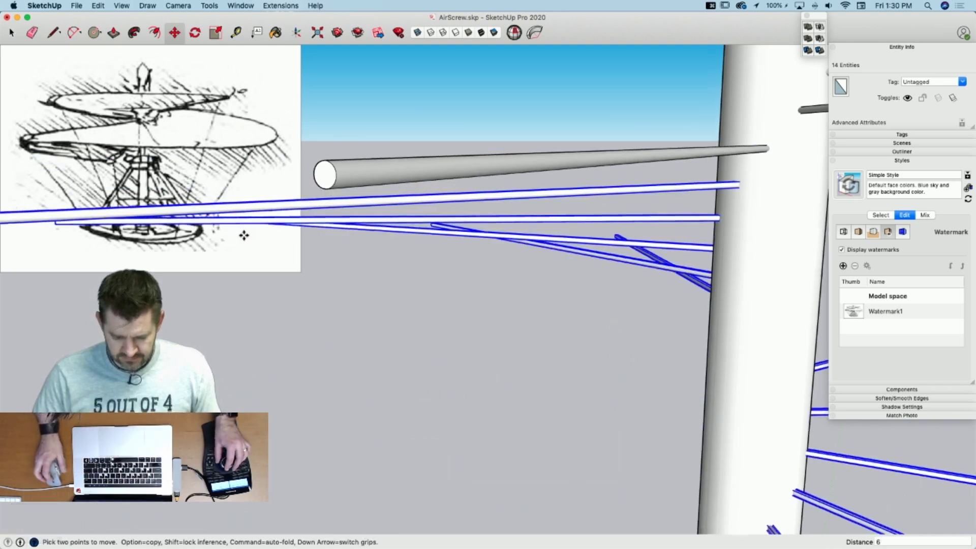
key("space")
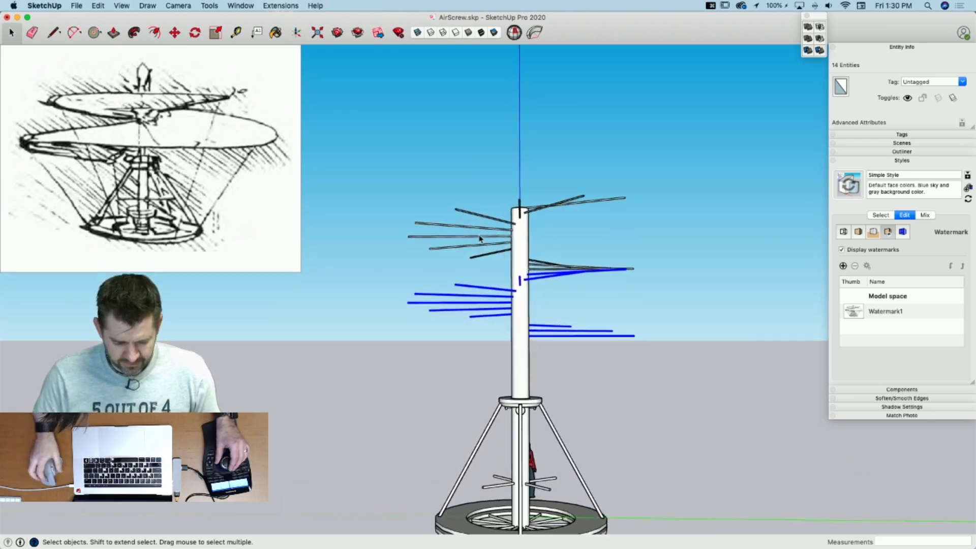
Step: Select all the spokes of both spiral turns and move them about 4' 8 3/4" down the post
key("m")
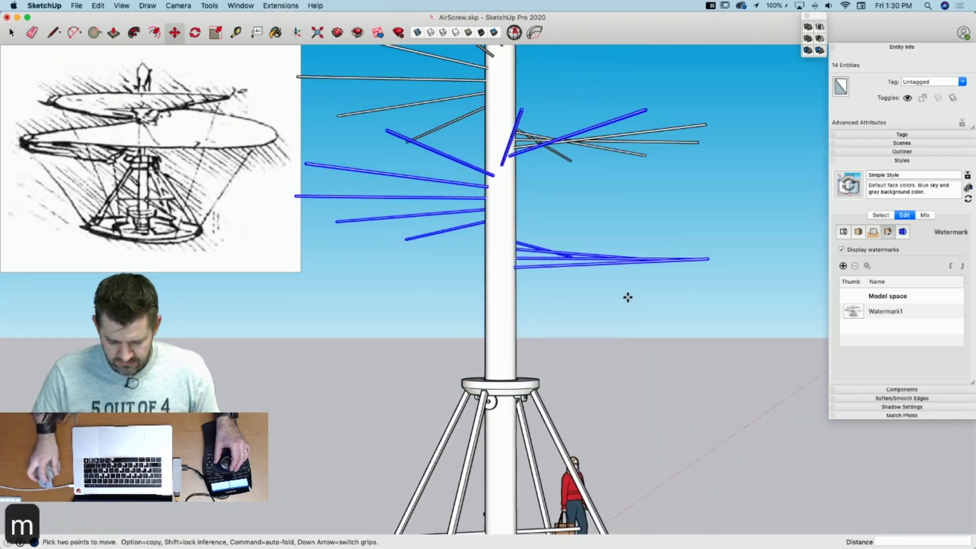
key("space")
left_click_drag(346, 108, 690, 361)
key("m")
left_click(636, 342)
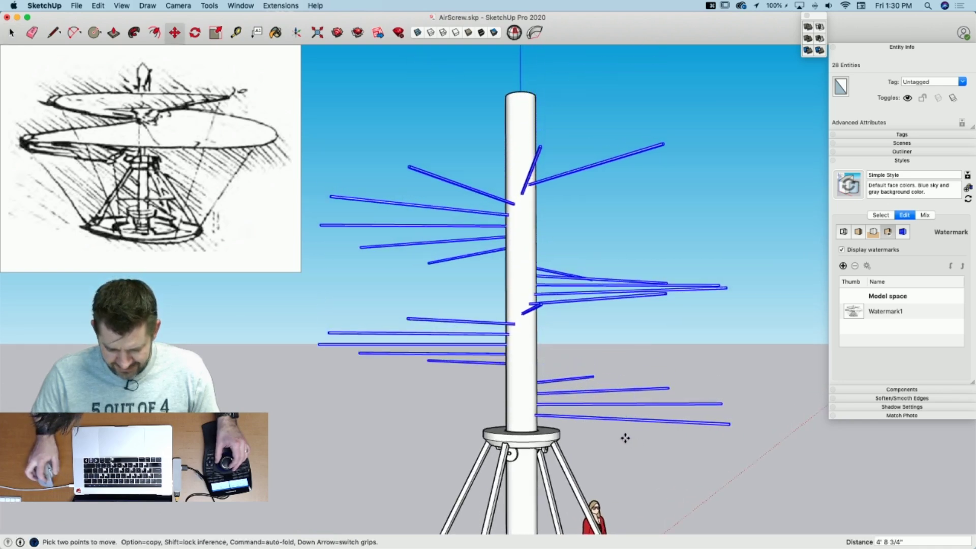
key("space")
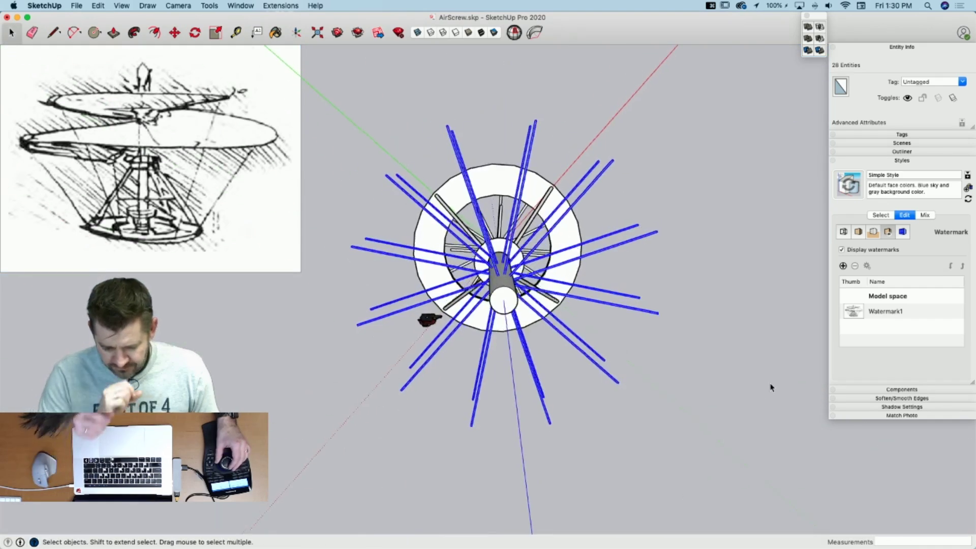
Step: Shorten the central post by pushing its top face down about 4' 2 9/16", just above the highest spoke
key("t")
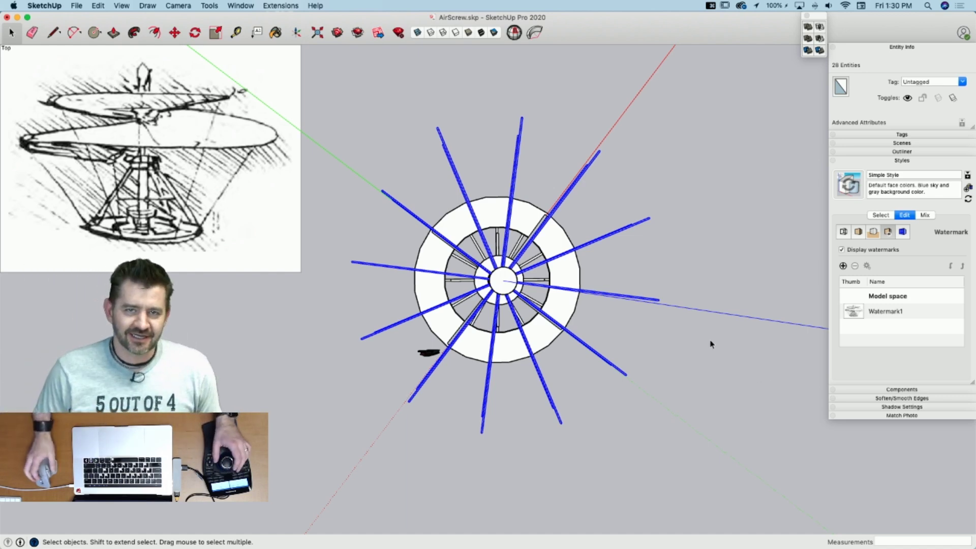
middle_click_drag(714, 390, 646, 349)
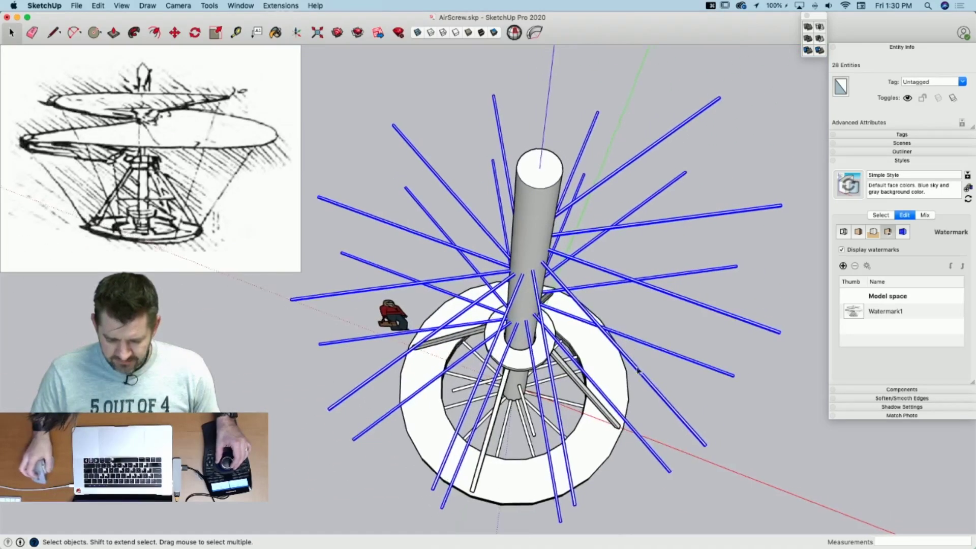
left_click(549, 130)
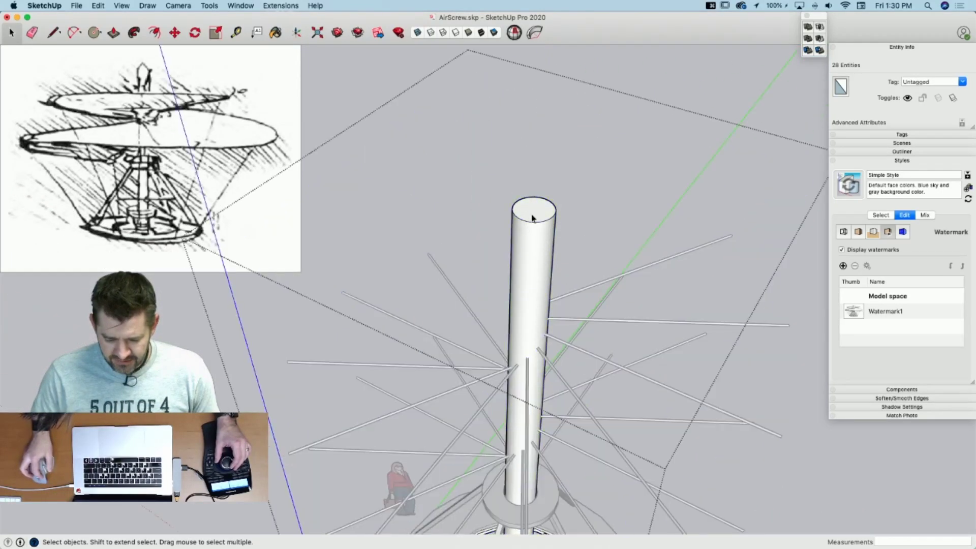
left_click(533, 218)
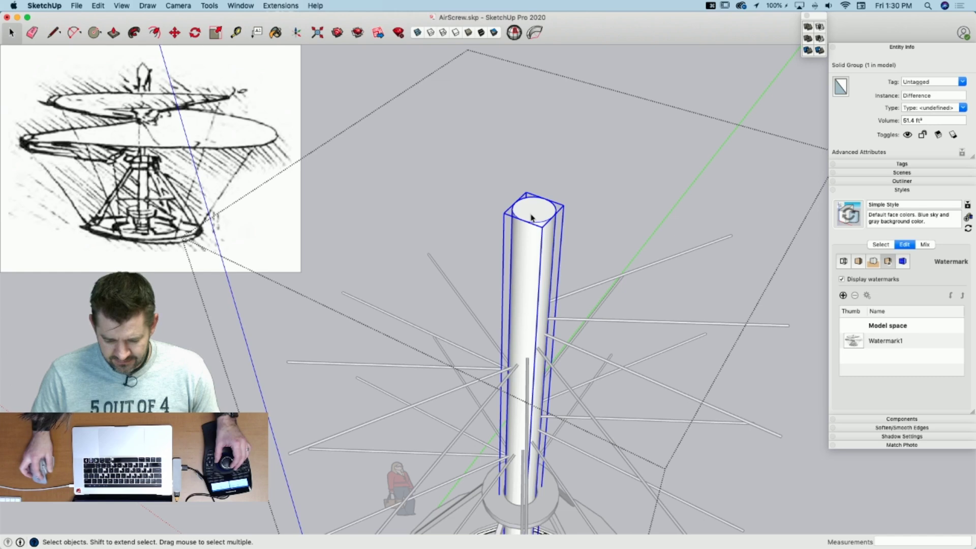
double_click(532, 218)
key("p")
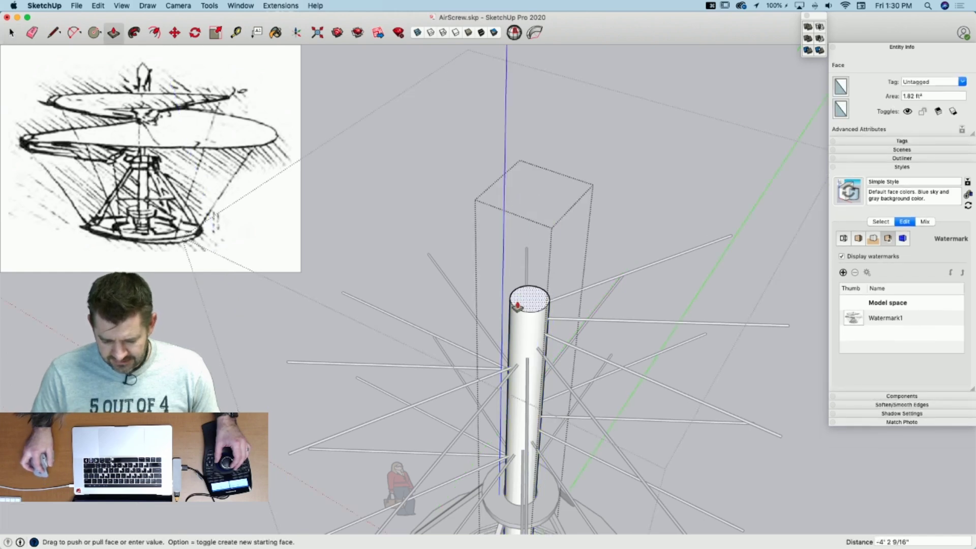
left_click(517, 307)
key("space")
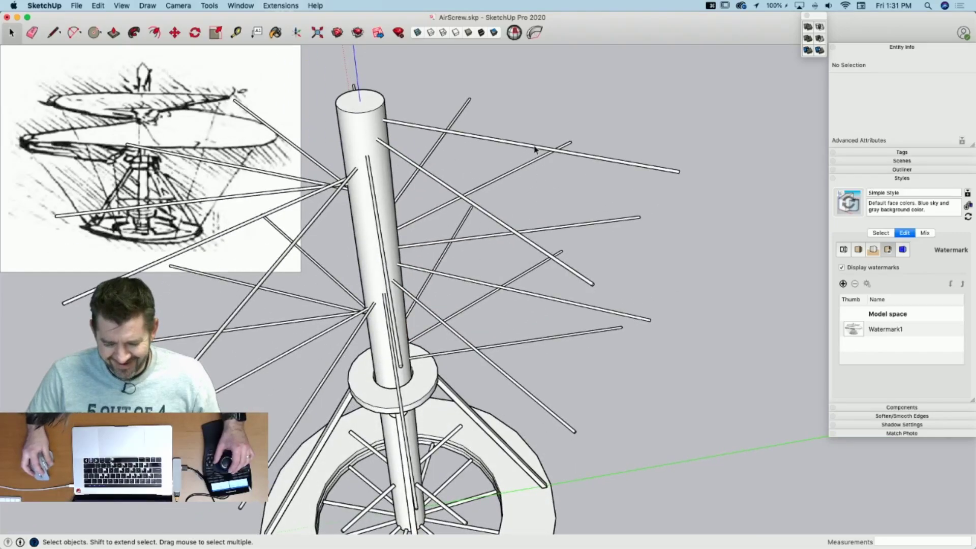
left_click(535, 150)
key("s")
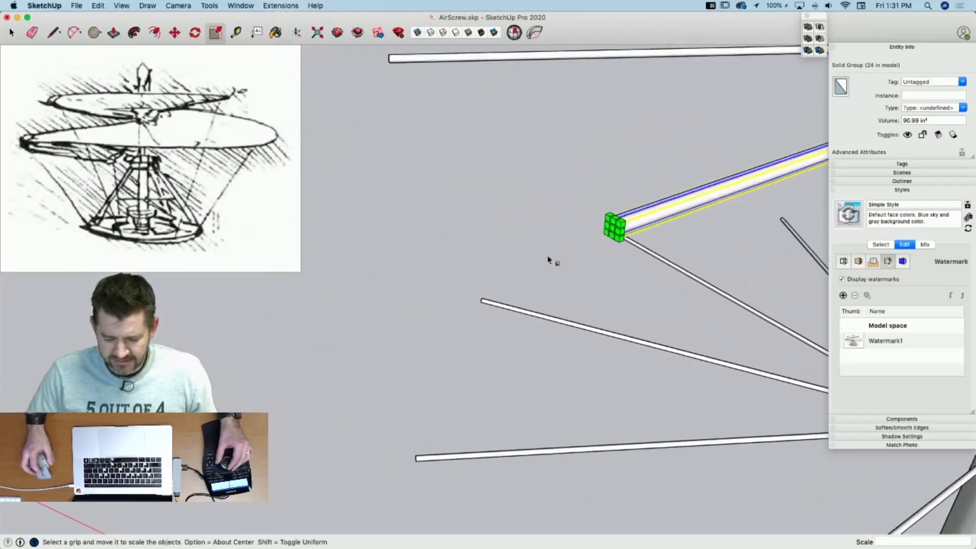
left_click_drag(619, 227, 559, 239)
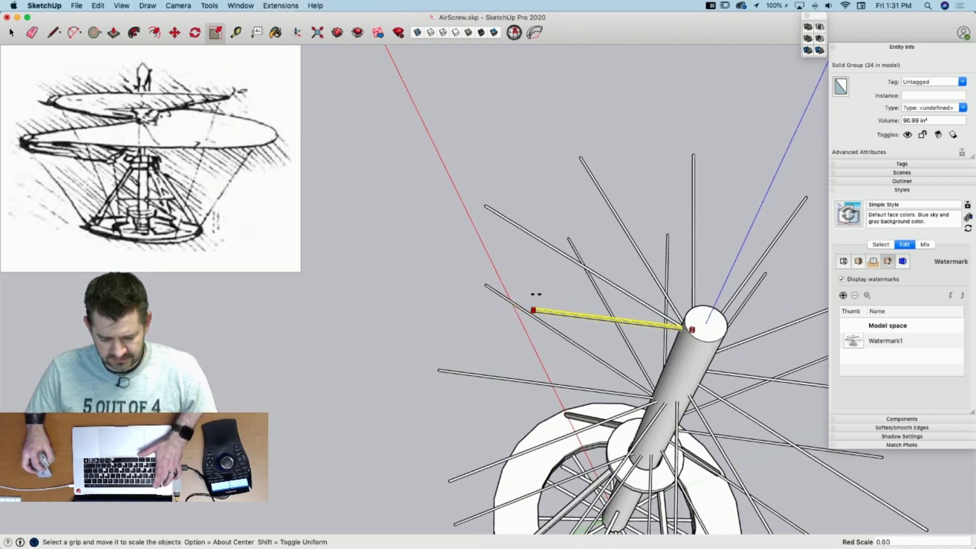
left_click_drag(536, 294, 522, 296)
key("space")
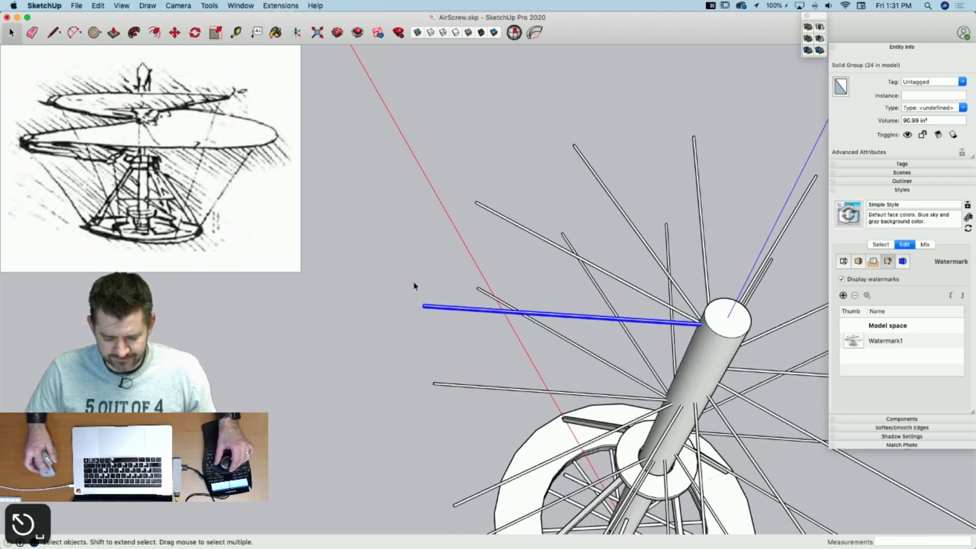
Step: Open the topmost spoke's group and push its outer end face inward by 24"
double_click(417, 374)
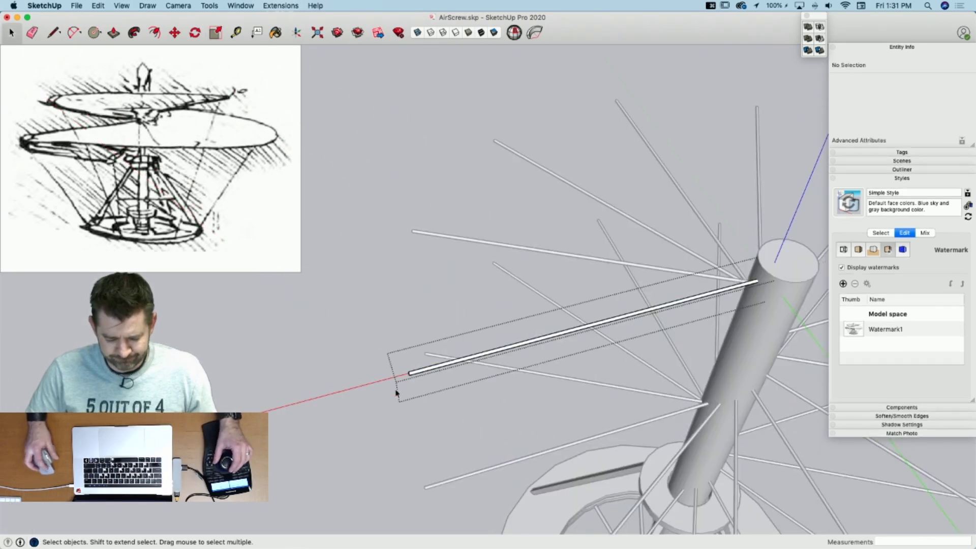
key("p")
left_click(436, 403)
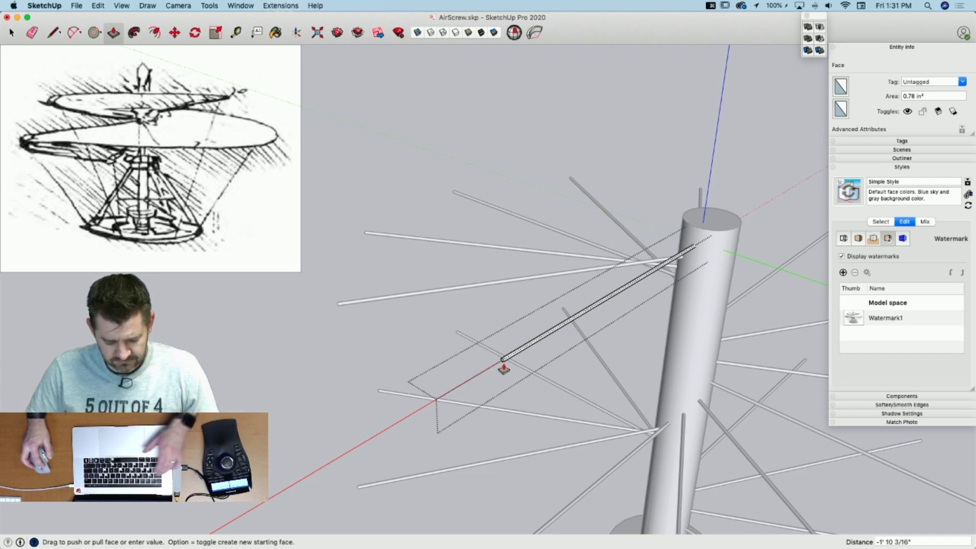
type("24")
key("Return")
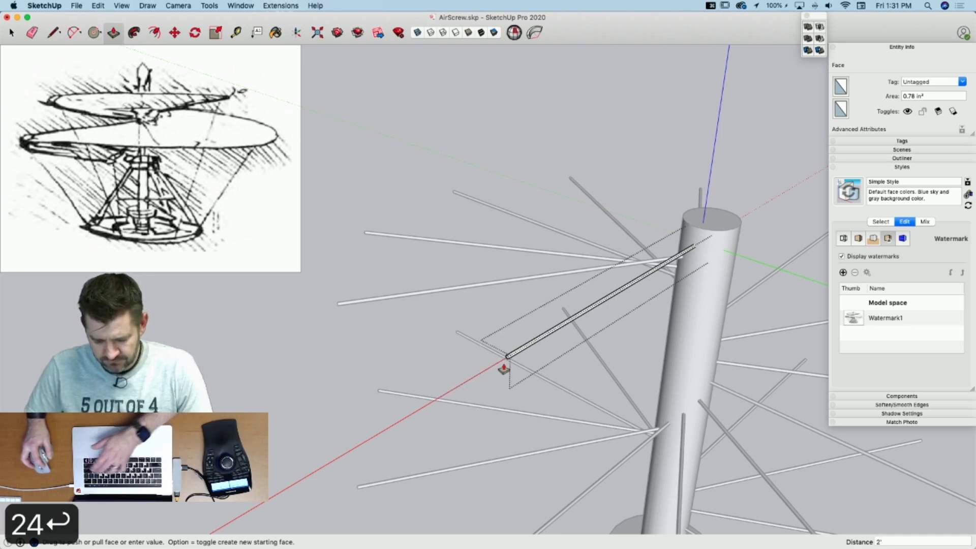
Step: Open the second spoke down the spiral and push its outer end face inward by 20"
key("space")
left_click(594, 319)
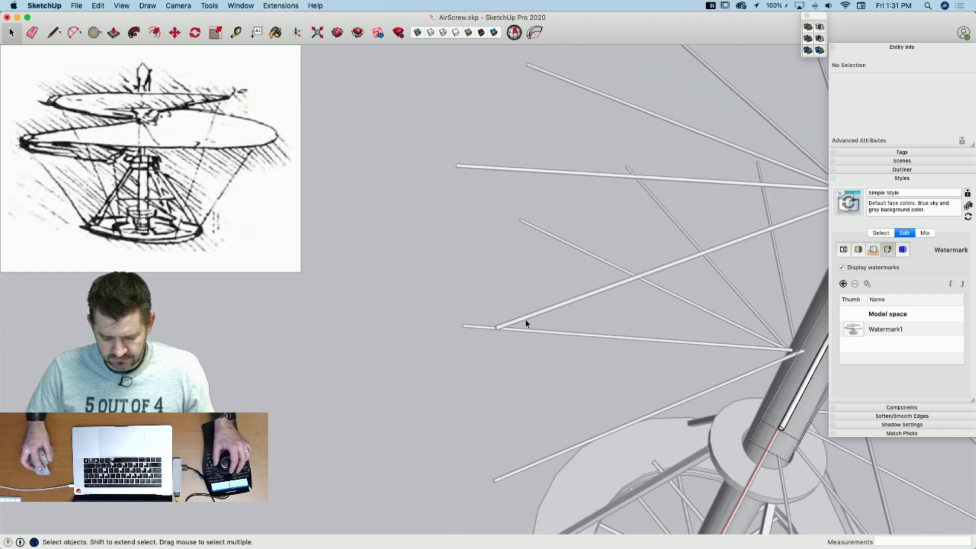
double_click(524, 321)
key("p")
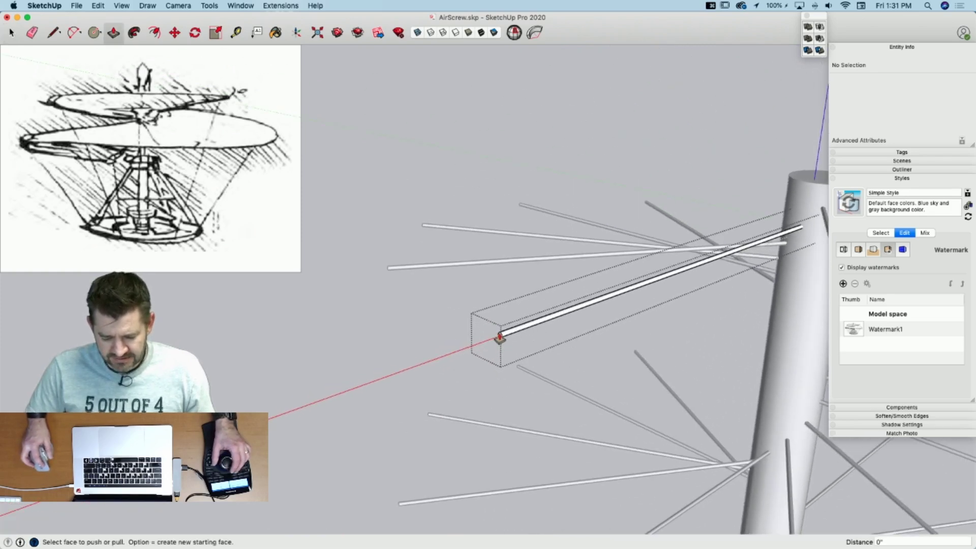
left_click(500, 338)
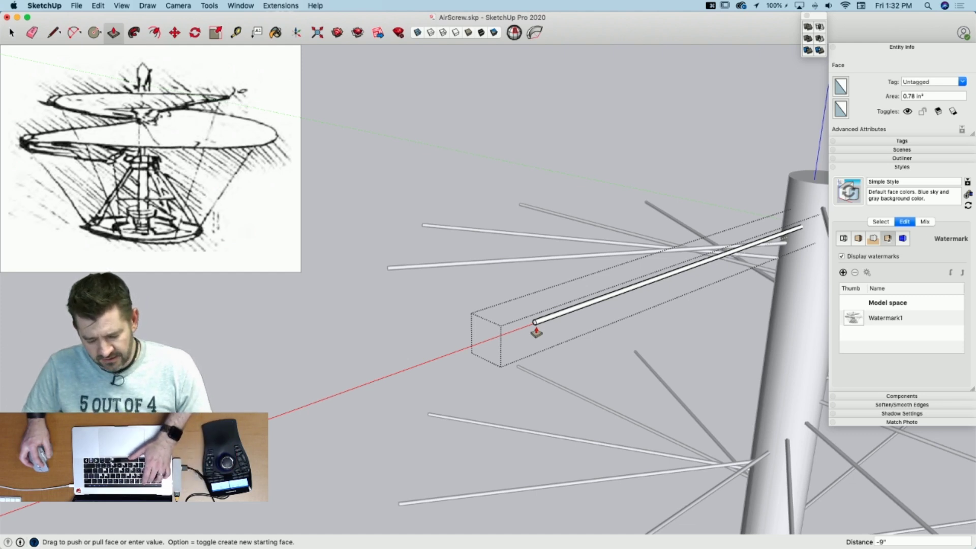
type("21")
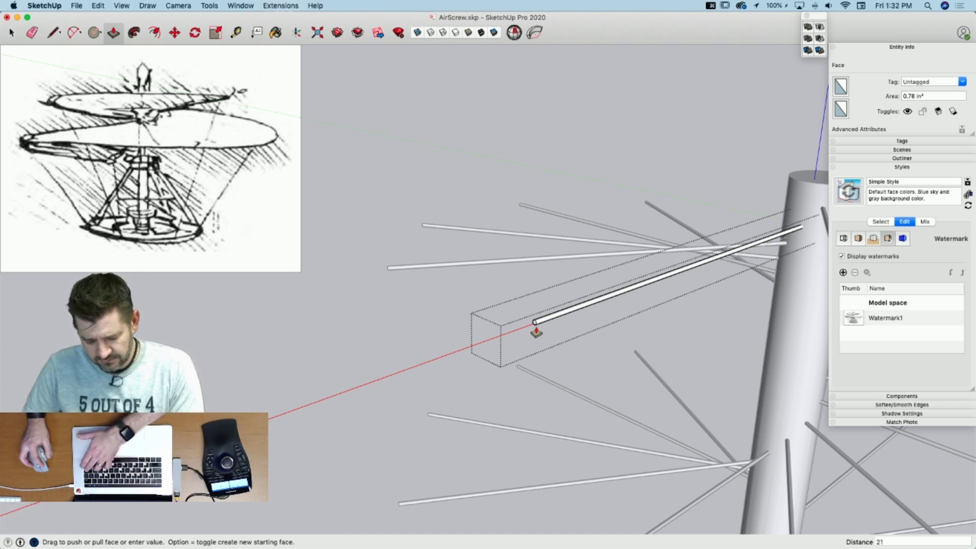
key("BackSpace")
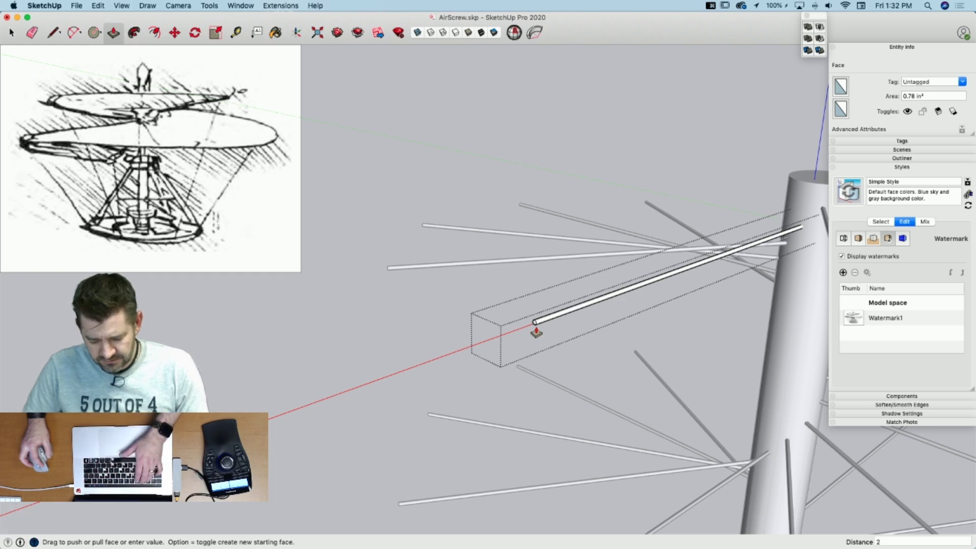
type("0")
key("Return")
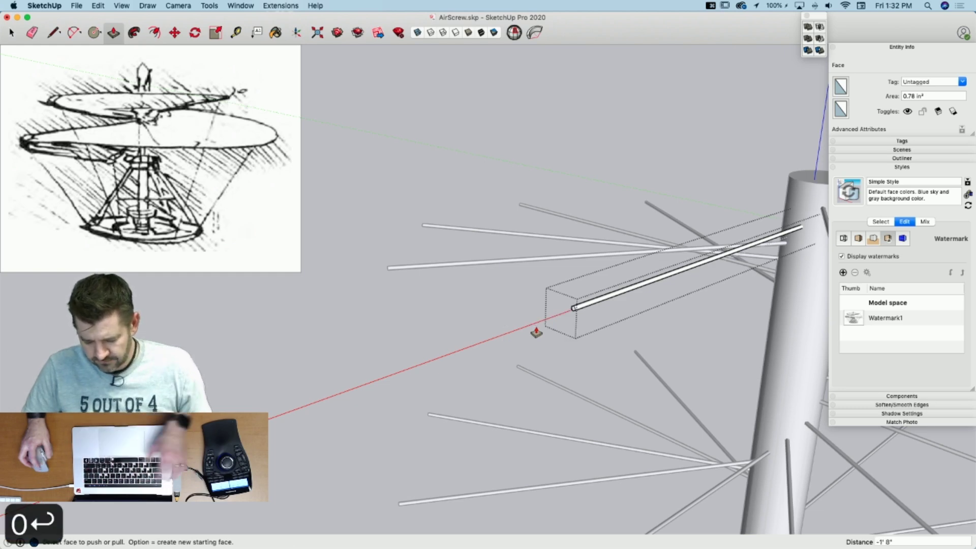
Step: Shorten the third spoke down the spiral by pushing its outer end face inward 16"
key("space")
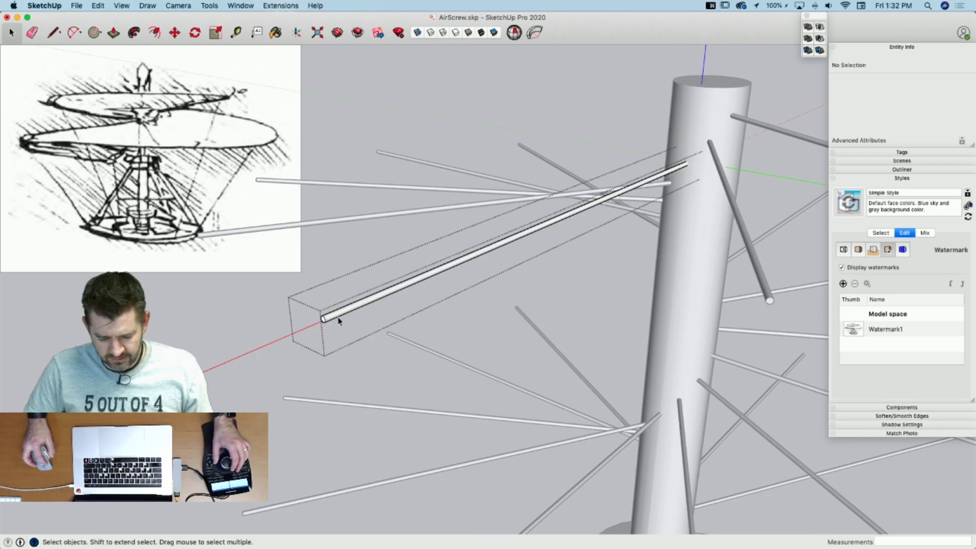
key("p")
left_click(324, 324)
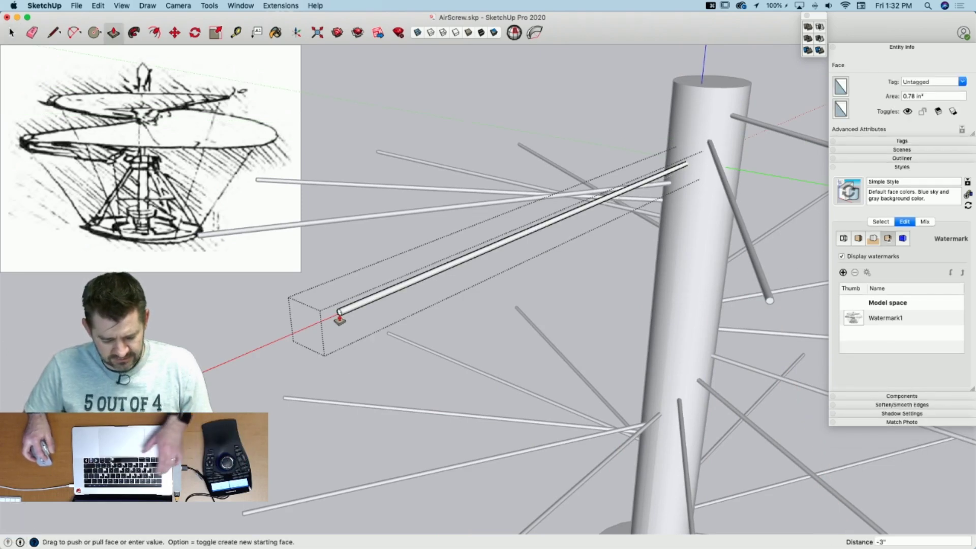
type("14")
key("BackSpace")
type("6")
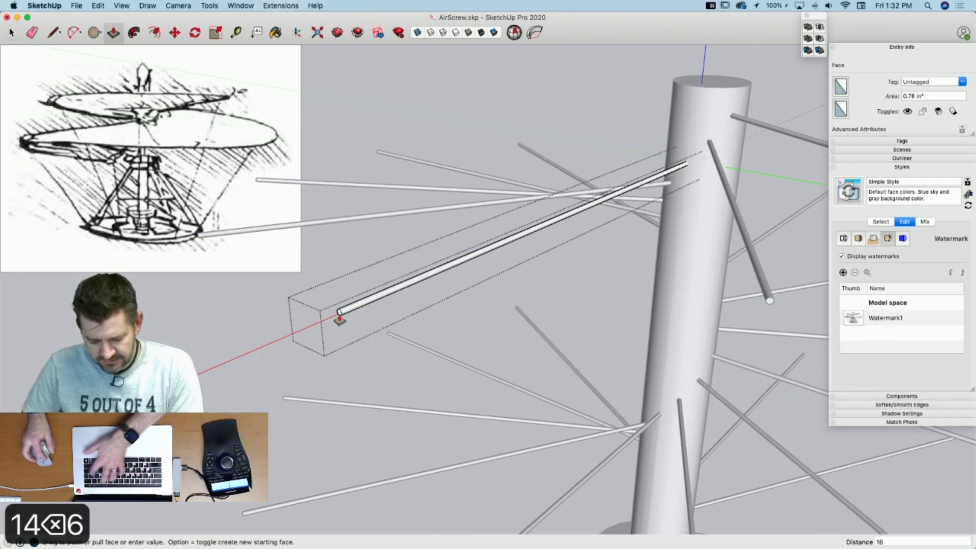
key("Return")
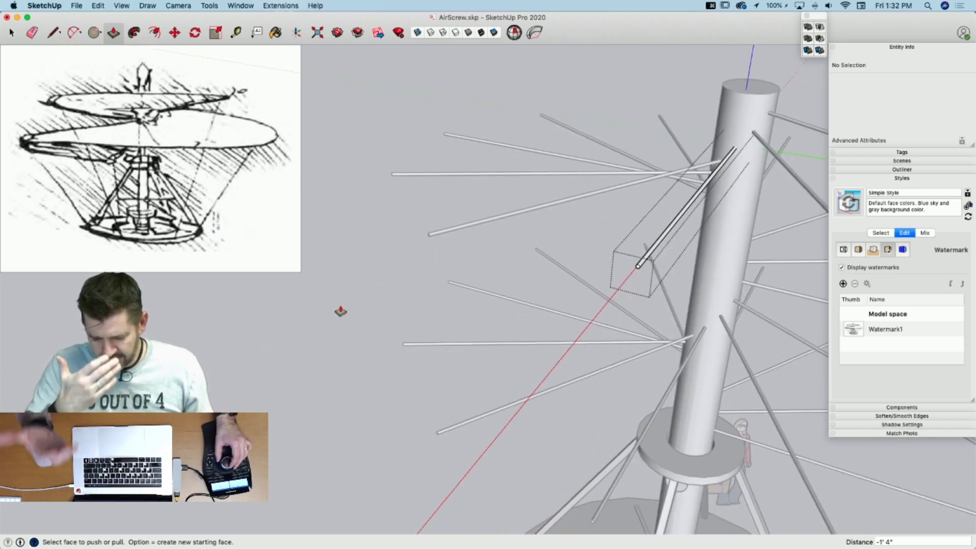
Step: Shorten the fourth spoke down the spiral by pushing its outer end face inward 12"
key("p")
key("space")
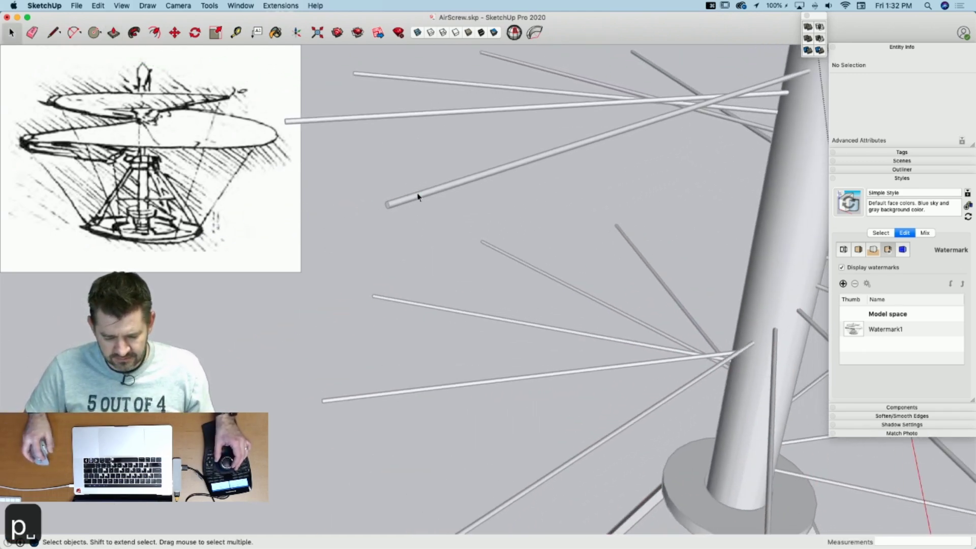
key("p")
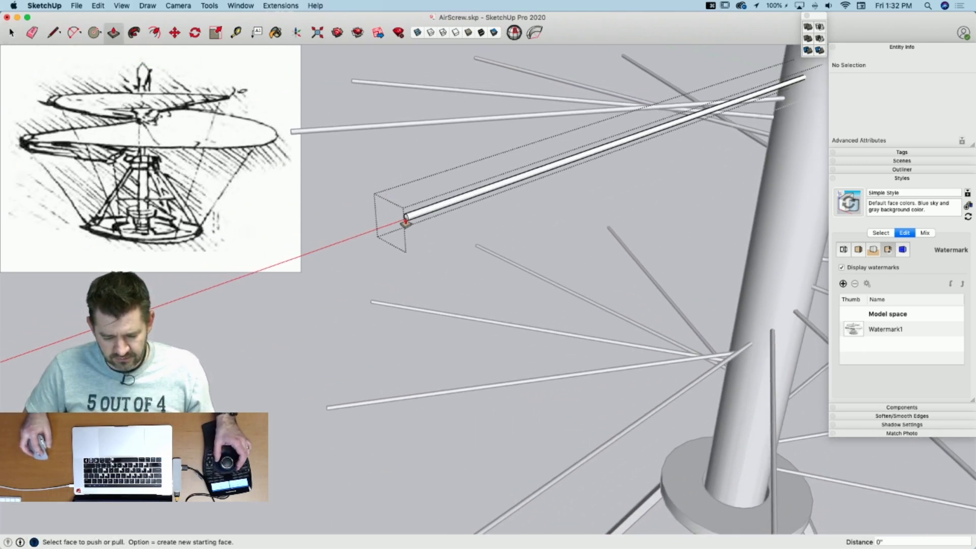
left_click(405, 223)
type("12")
key("Return")
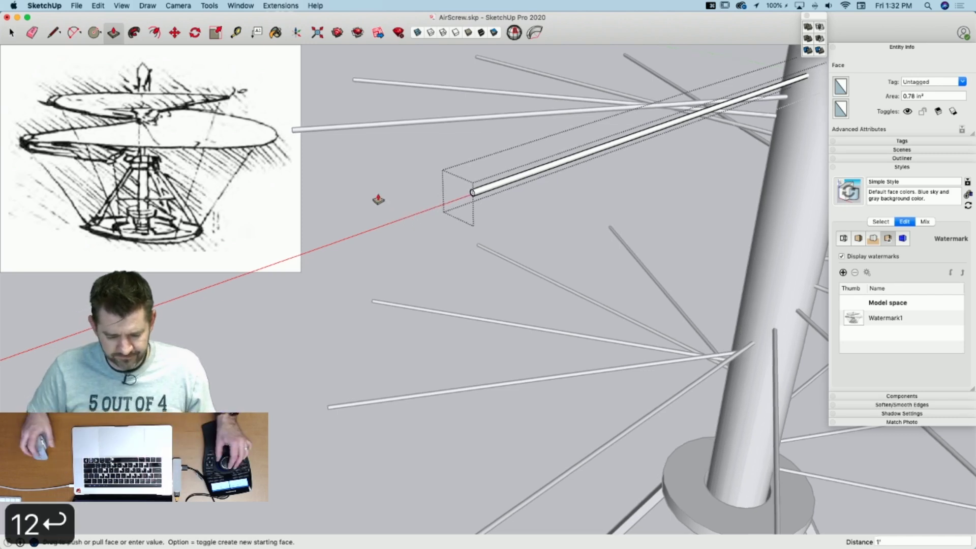
Step: Shorten the fifth spoke down the spiral by pushing its outer end face inward 8"
key("space")
key("p")
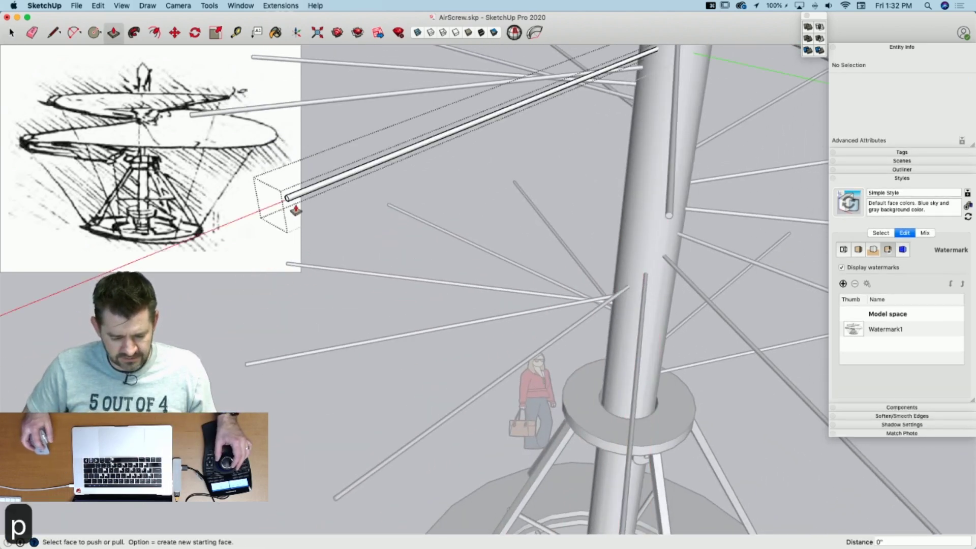
left_click(288, 205)
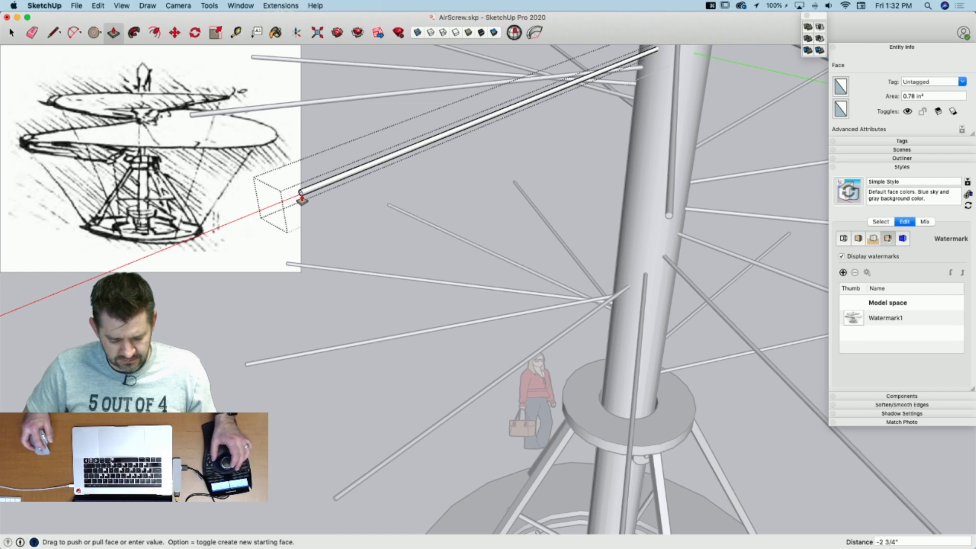
left_click(301, 199)
type("8")
key("Return")
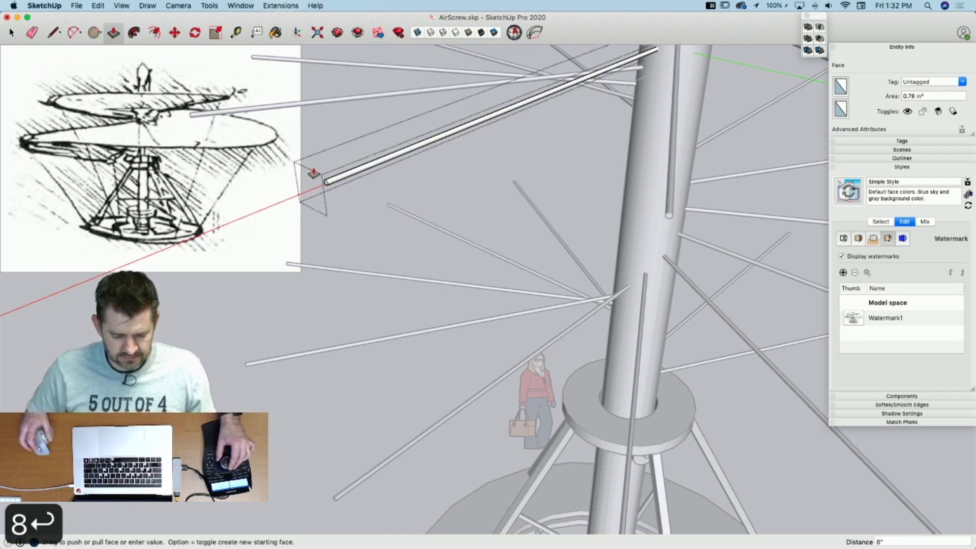
Step: Shorten the sixth spoke down the spiral by pushing its outer end face inward 4"
key("space")
key("p")
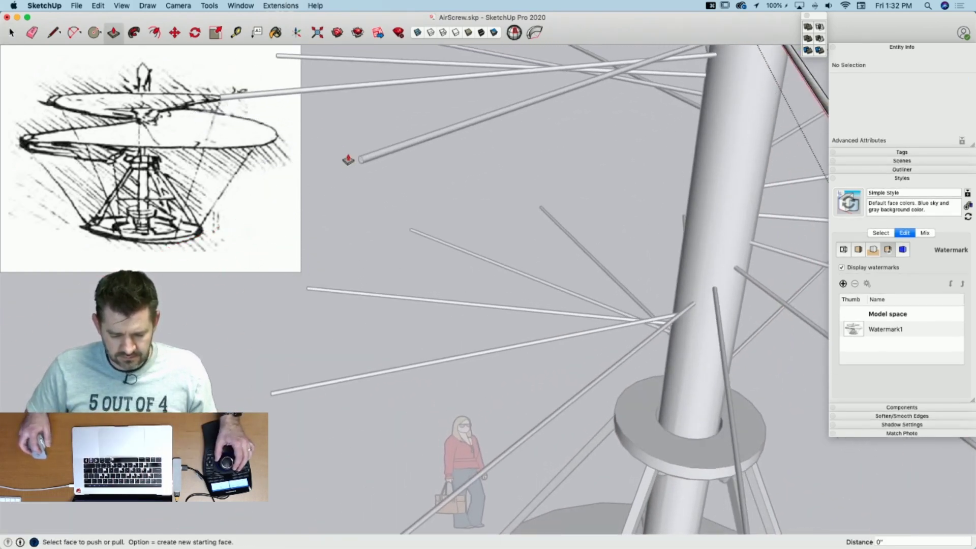
double_click(362, 160)
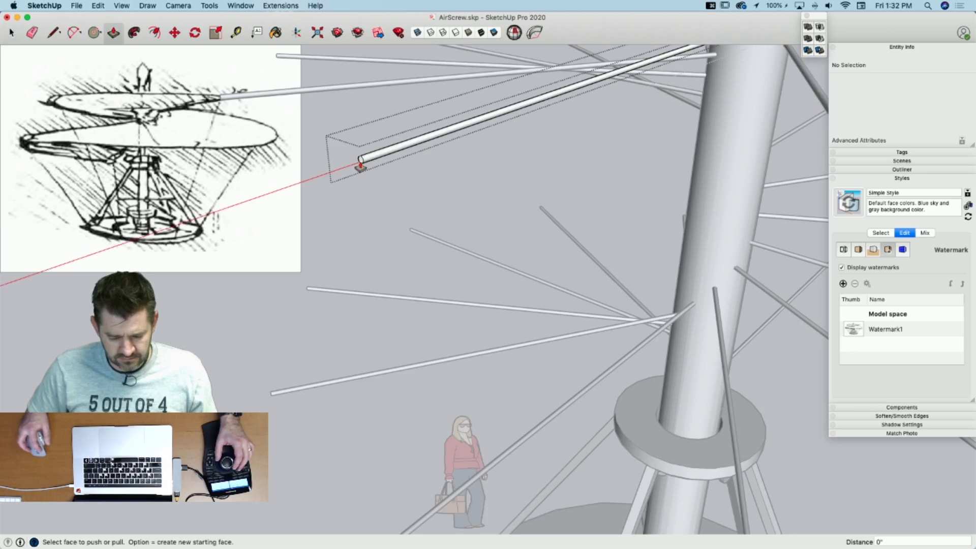
left_click_drag(361, 167, 372, 168)
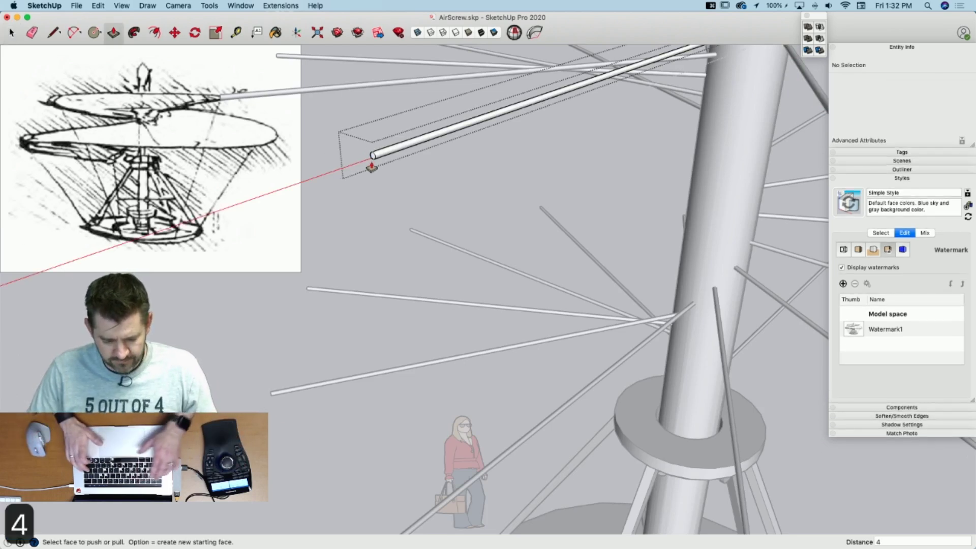
key("Return")
key("space")
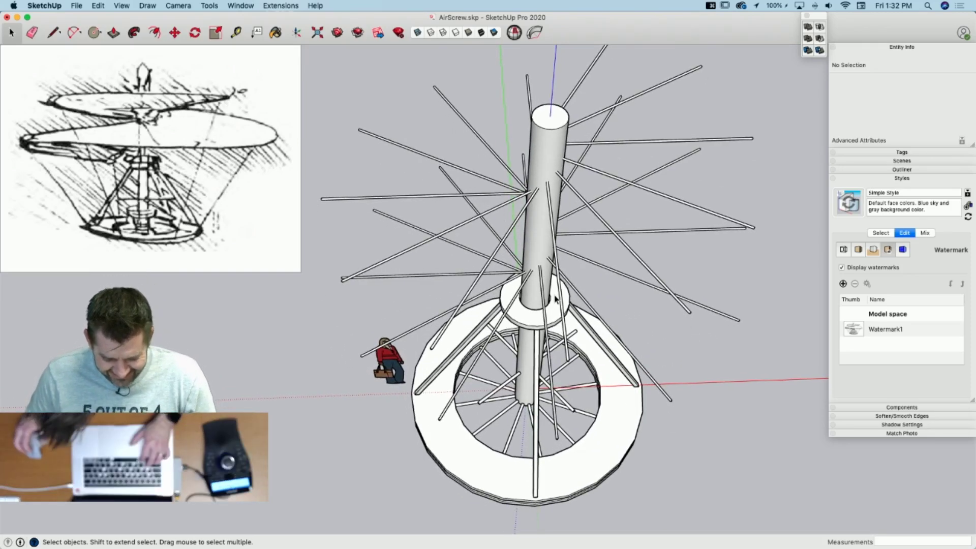
Step: Open a spoke below the shortened ones on the spiral and pull its outer end face outward 4"
middle_click_drag(557, 296, 555, 239)
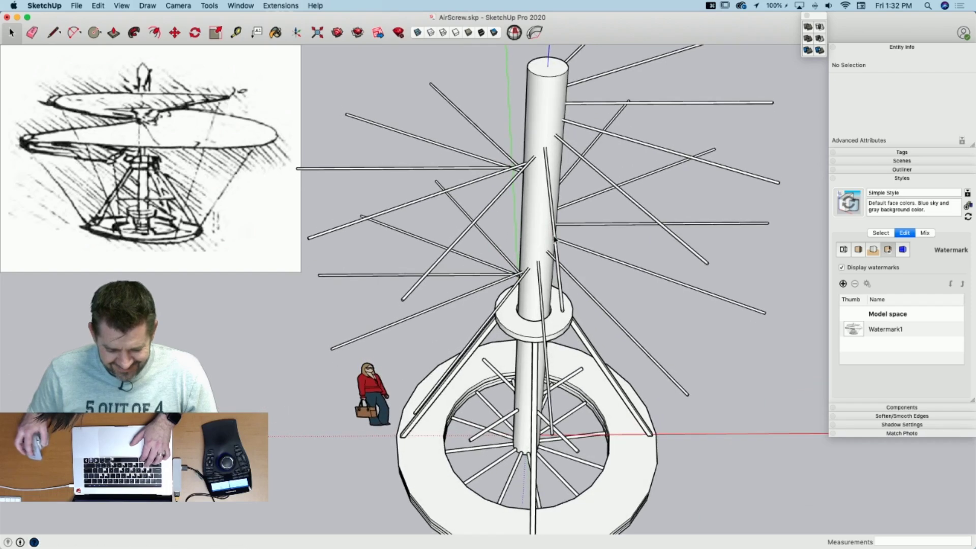
key("super+z")
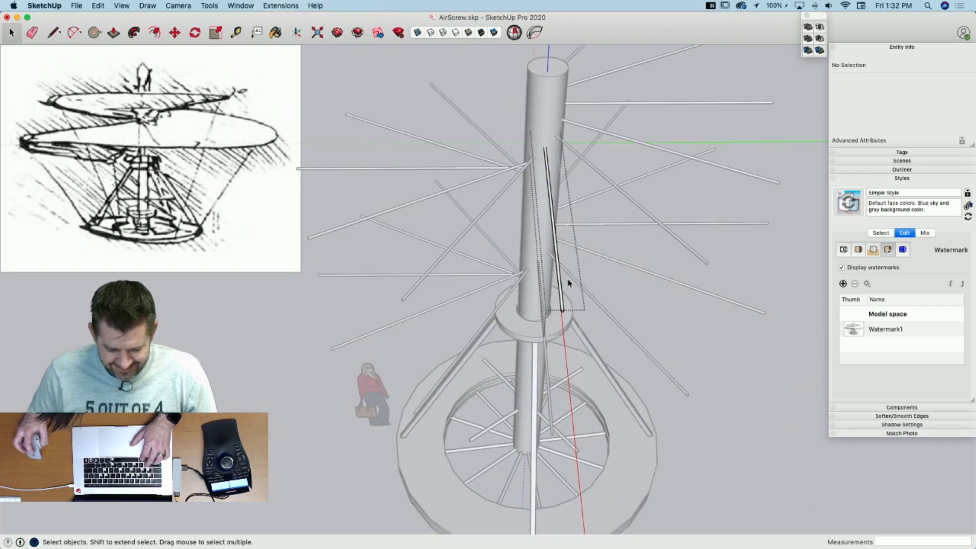
left_click(468, 230)
left_click(469, 229)
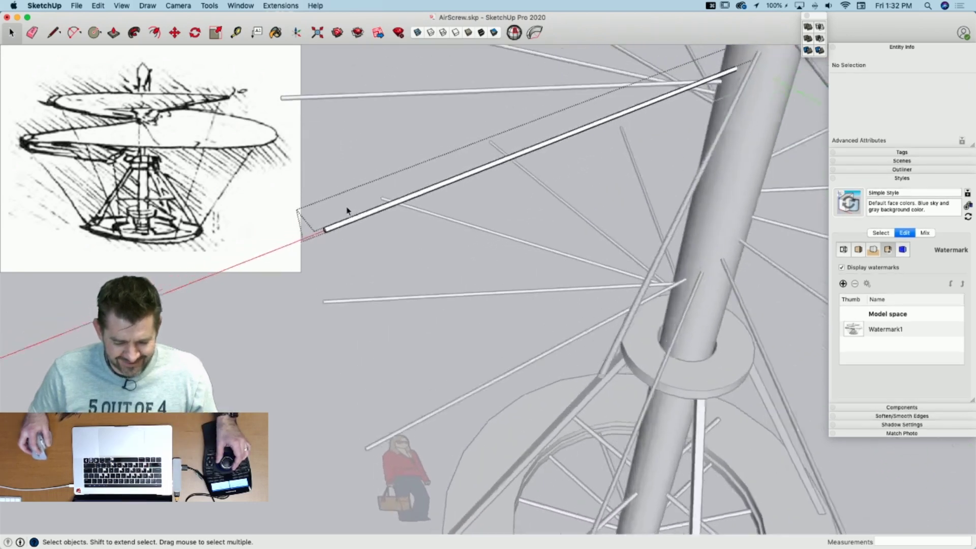
key("p")
left_click(375, 259)
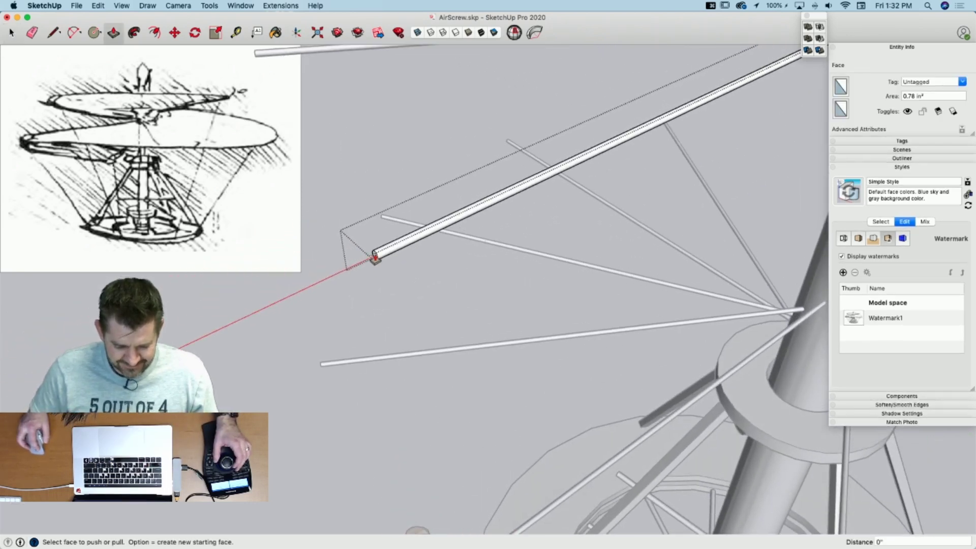
type("4")
key("Return")
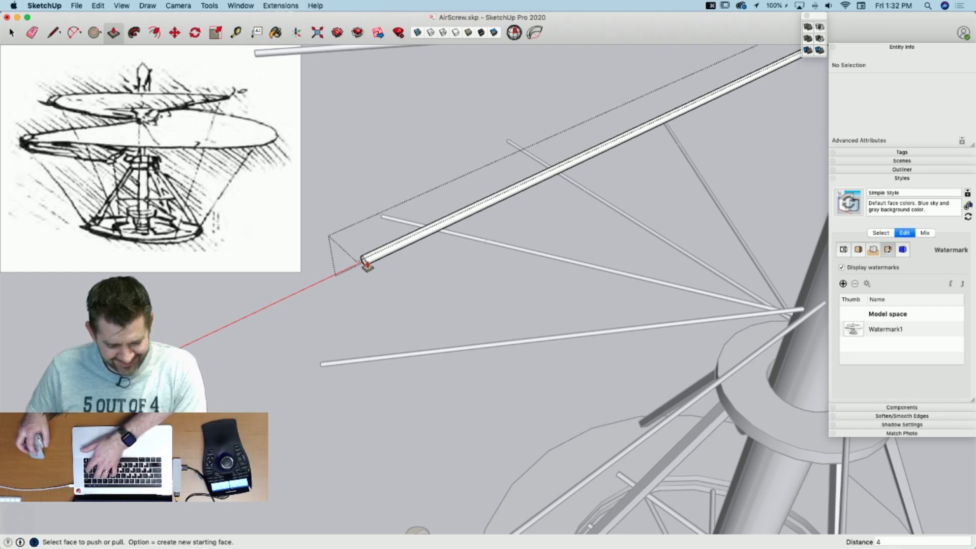
key("space")
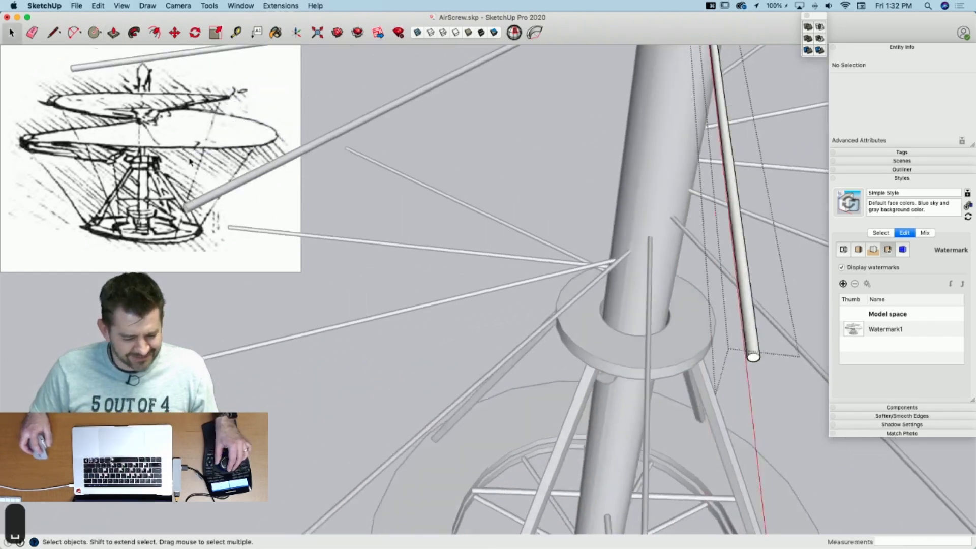
Step: Open the next spoke down the spiral and pull its outer end face outward 8"
double_click(219, 208)
key("p")
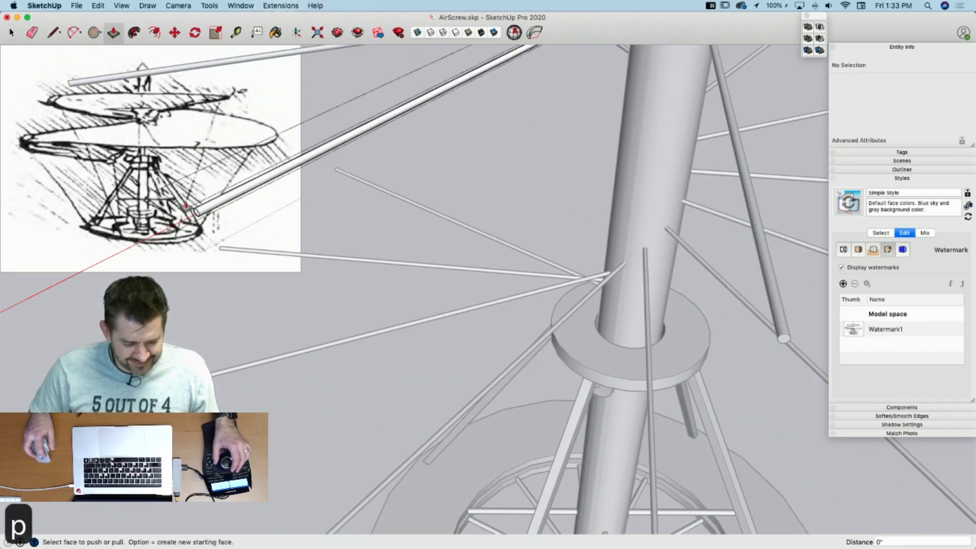
left_click(195, 216)
type("8")
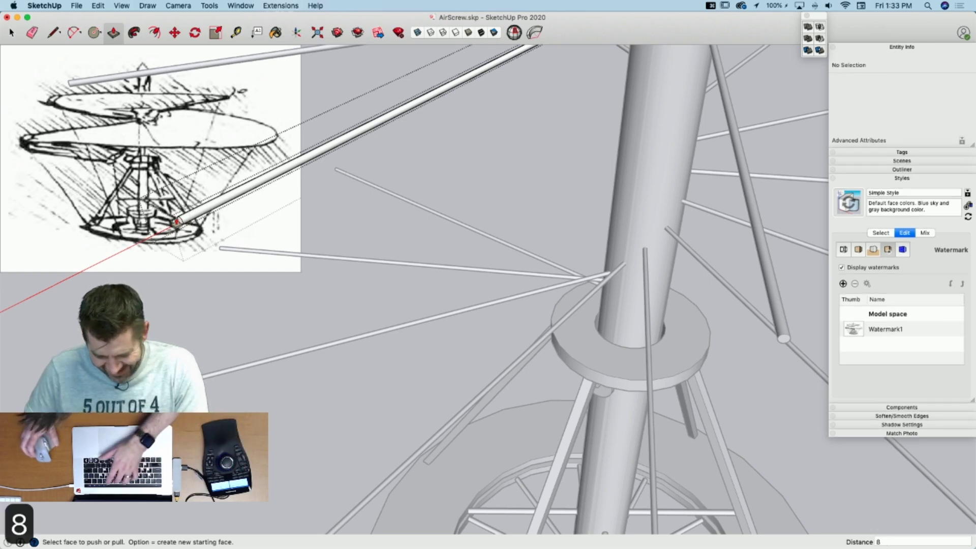
key("Return")
key("space")
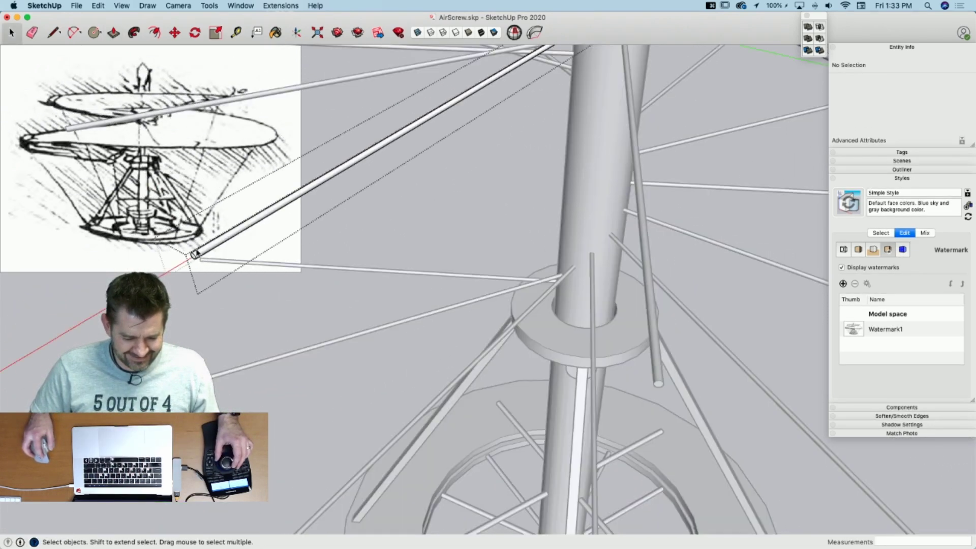
Step: Lengthen the following spoke down the spiral by pulling its outer end face outward 12"
key("p")
left_click(194, 259)
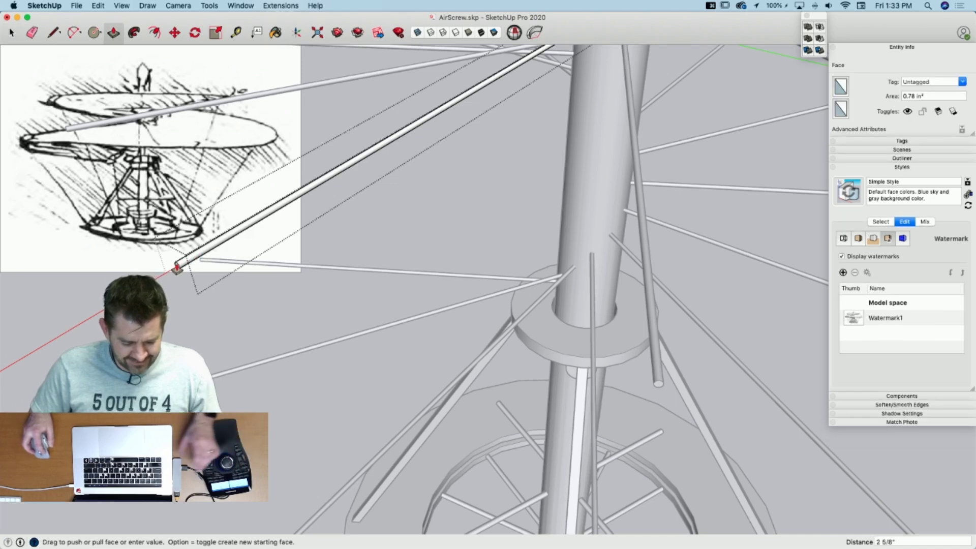
type("12")
key("Return")
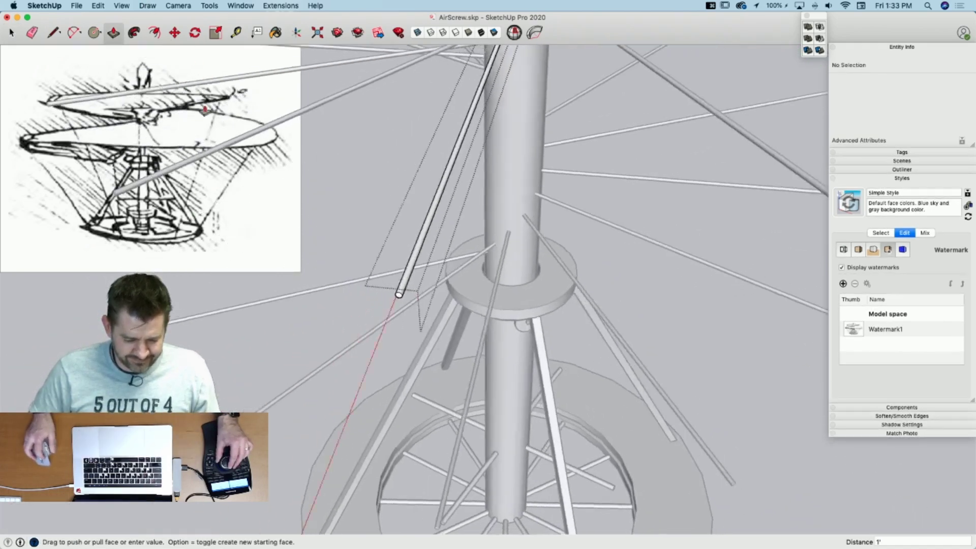
key("space")
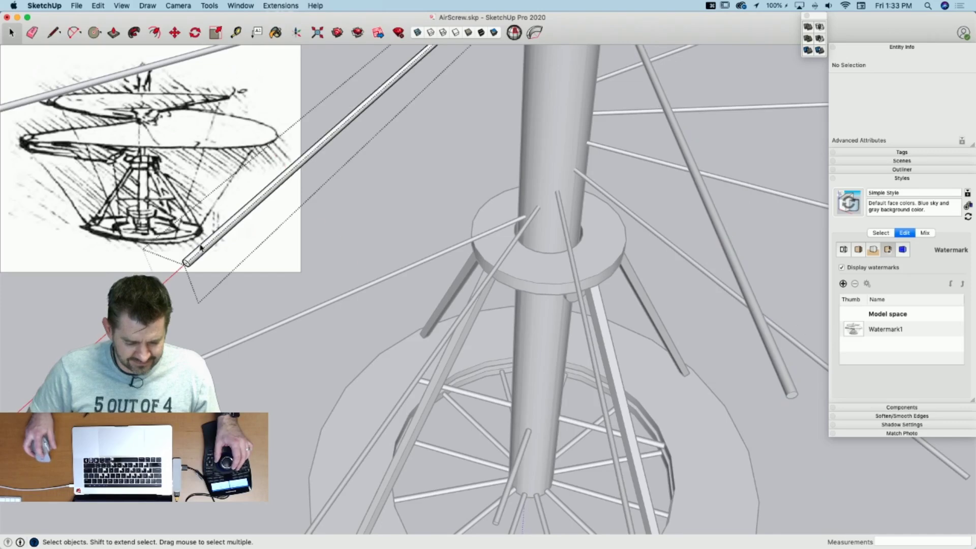
key("p")
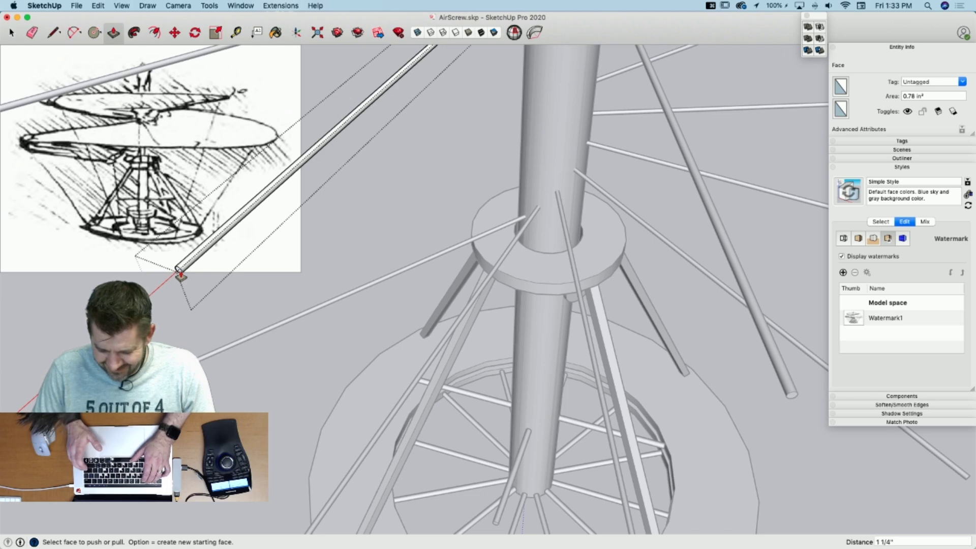
key("super+z")
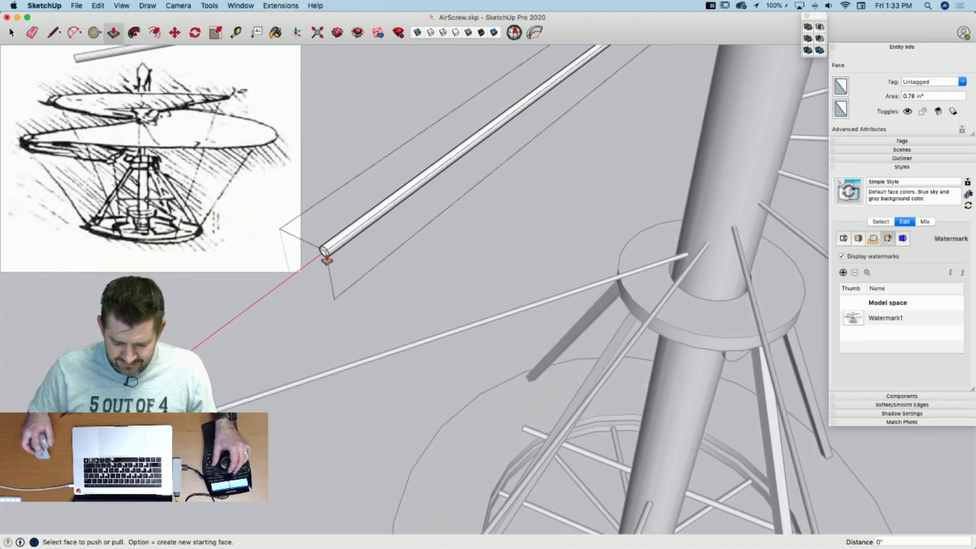
key("super+z")
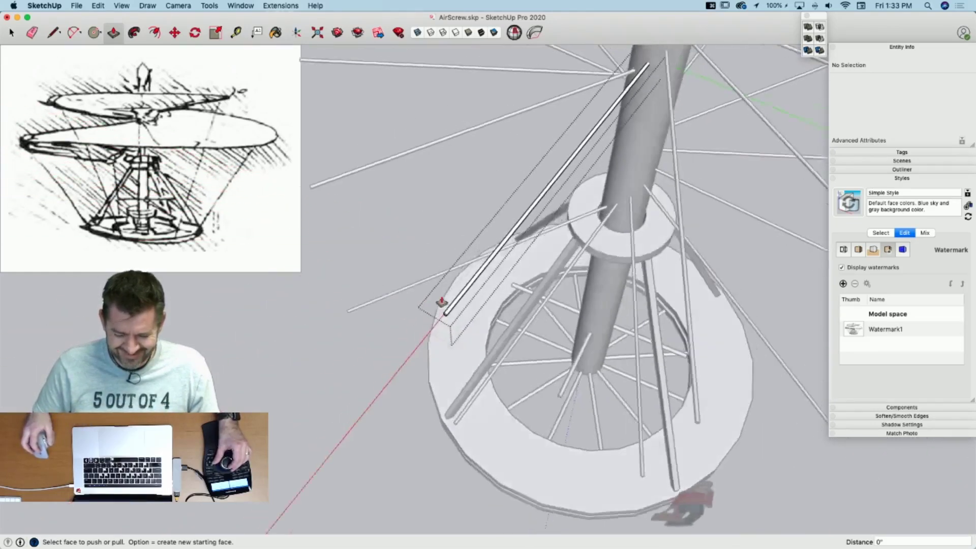
Step: Pull the outer end face of the spoke open for editing outward 12"
left_click(448, 273)
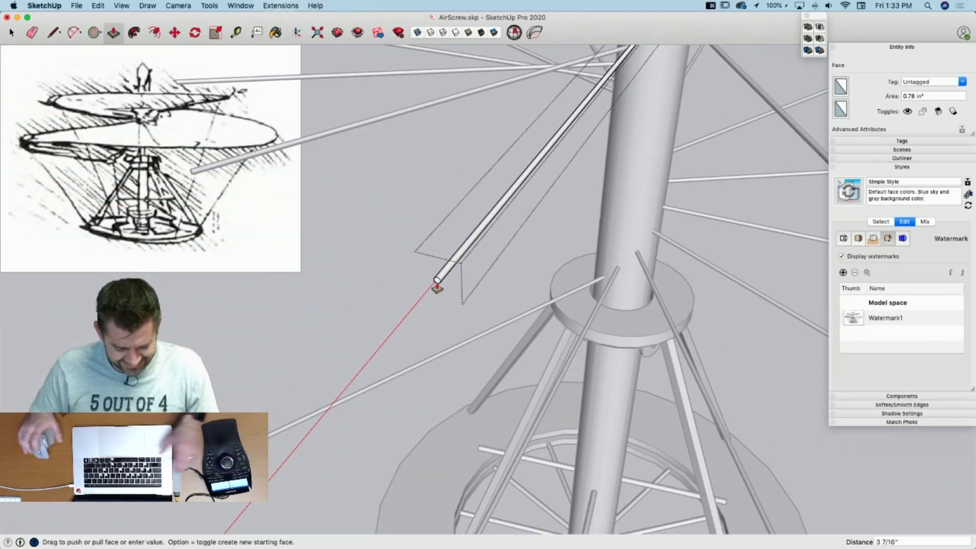
key("Return")
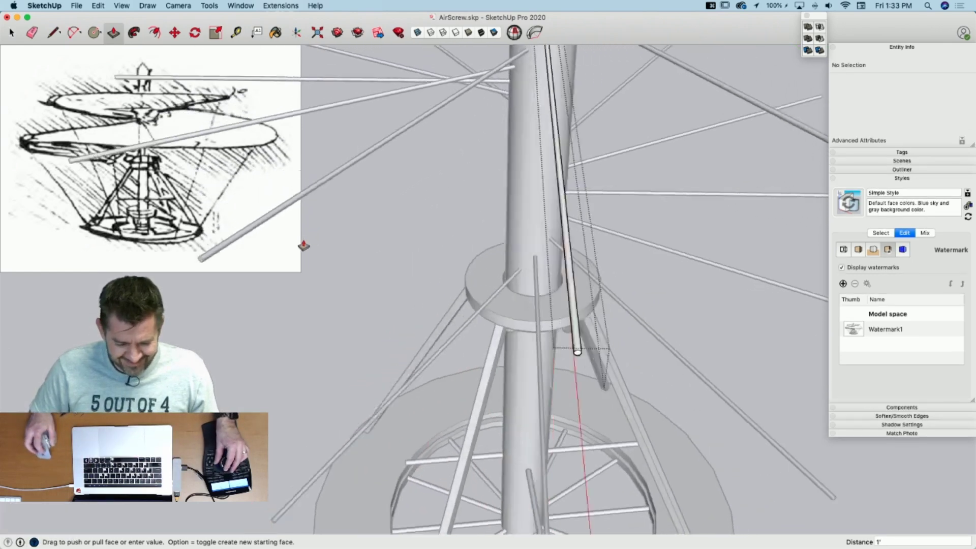
key("space")
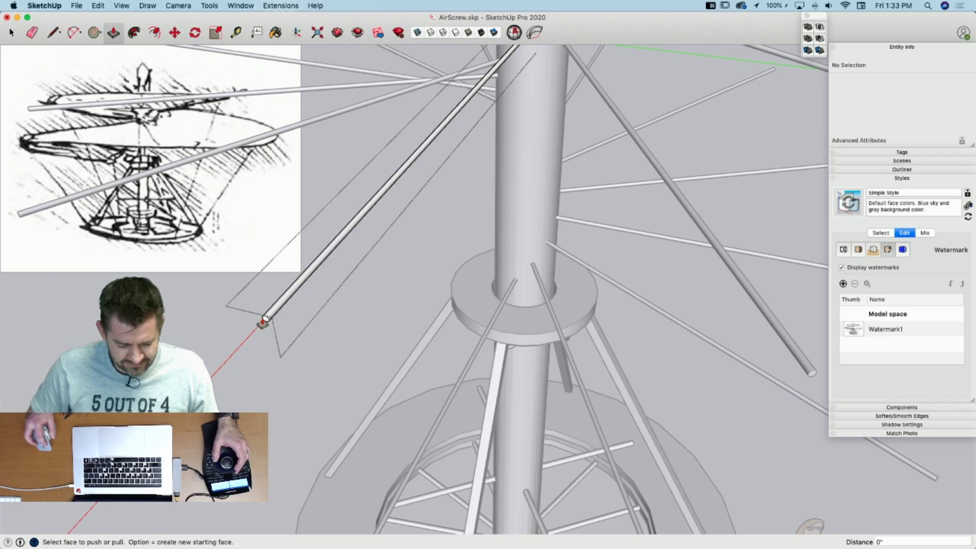
Step: Lengthen the next spoke down the spiral by pulling its outer end face outward 16"
left_click(264, 322)
type("16")
key("Return")
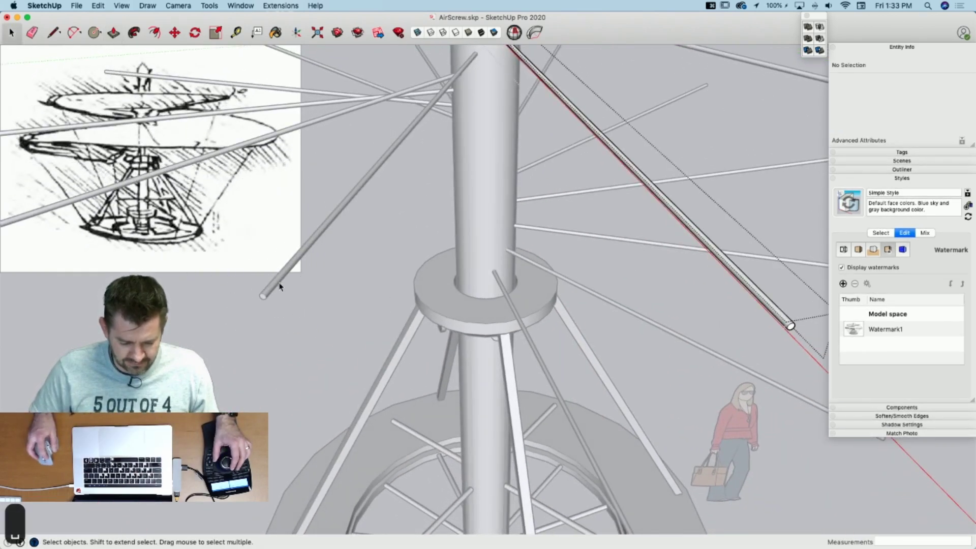
Step: Lengthen the next spoke down the spiral by pulling its outer end face outward 20"
key("p")
left_click(261, 302)
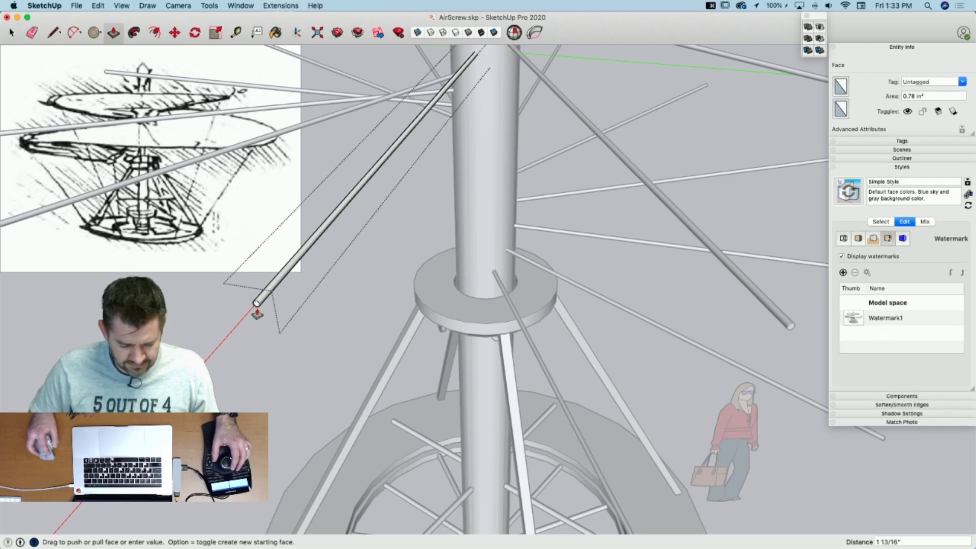
type("20")
key("Return")
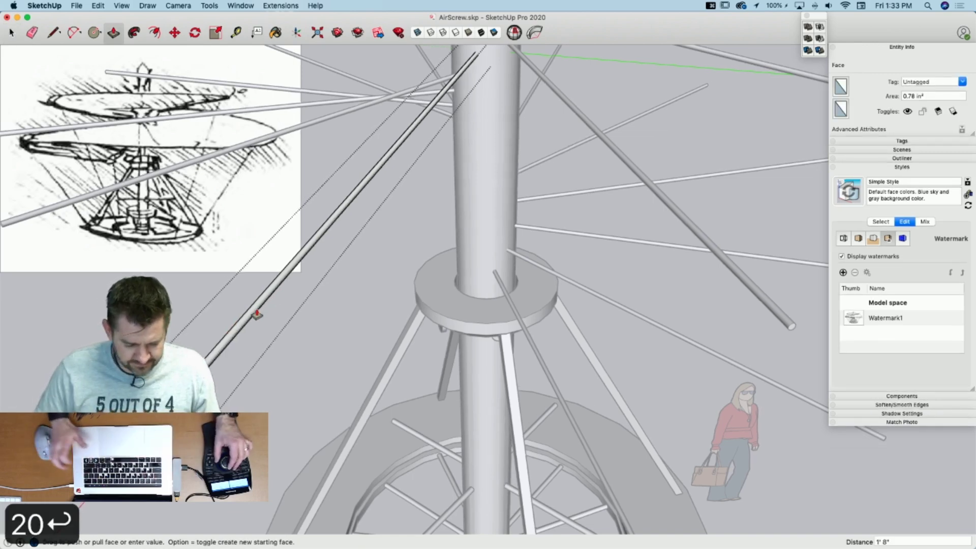
key("space")
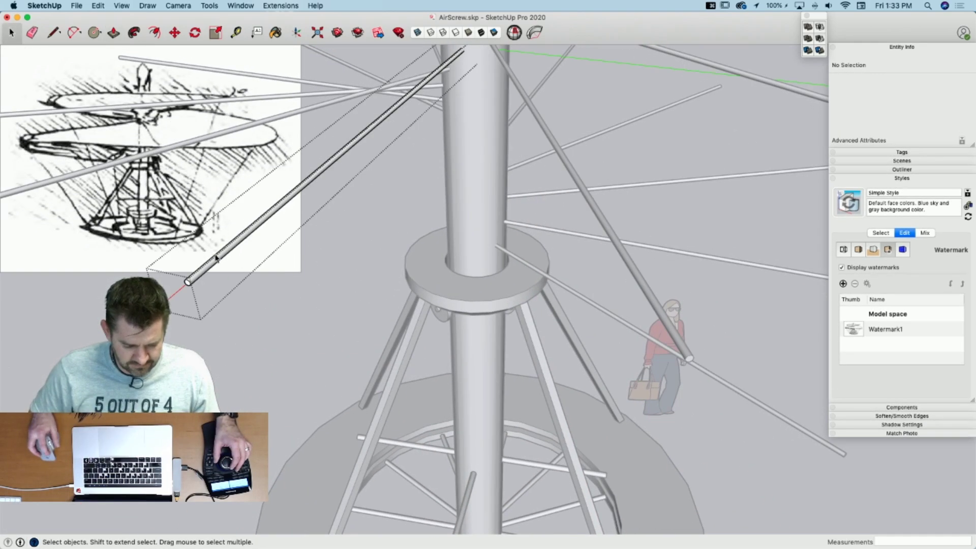
Step: Lengthen the next spoke down the spiral by pulling its outer end face outward 24"
key("p")
left_click(190, 289)
left_click(180, 294)
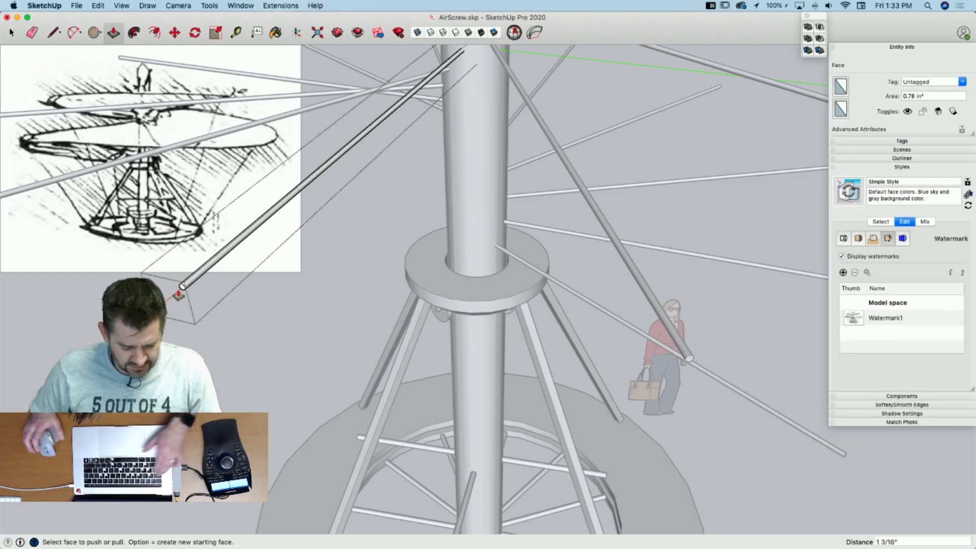
type("24")
key("Return")
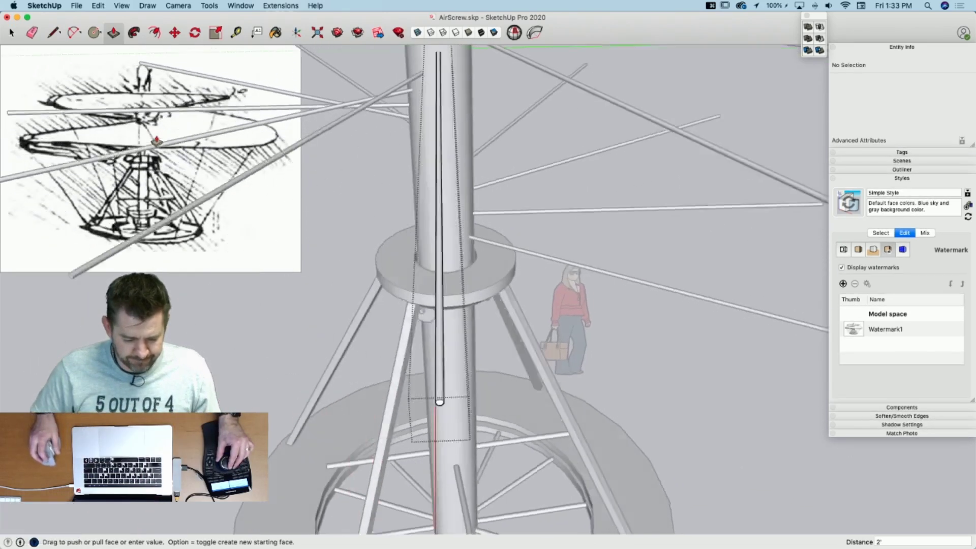
key("space")
Step: Lengthen the next spoke down the spiral by pulling its outer end face outward 28"
key("p")
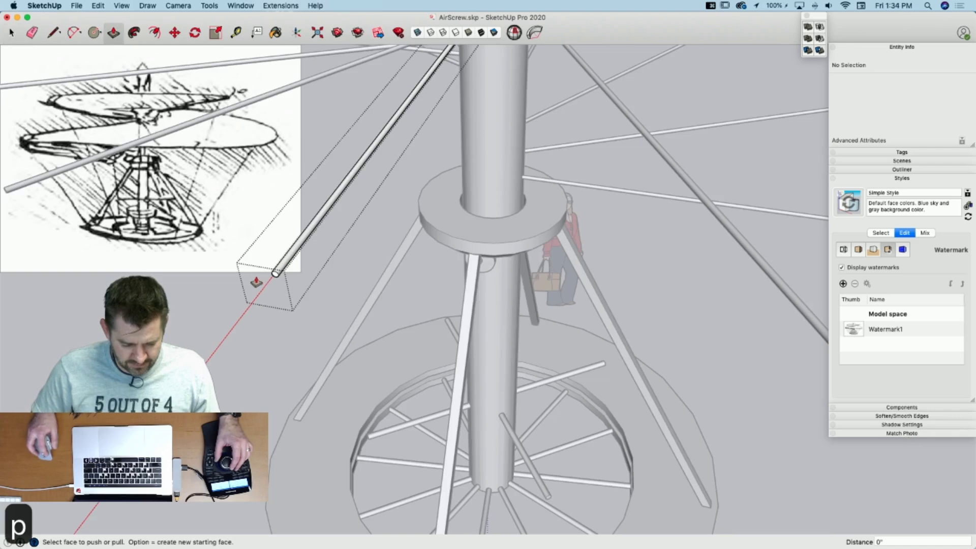
left_click(274, 282)
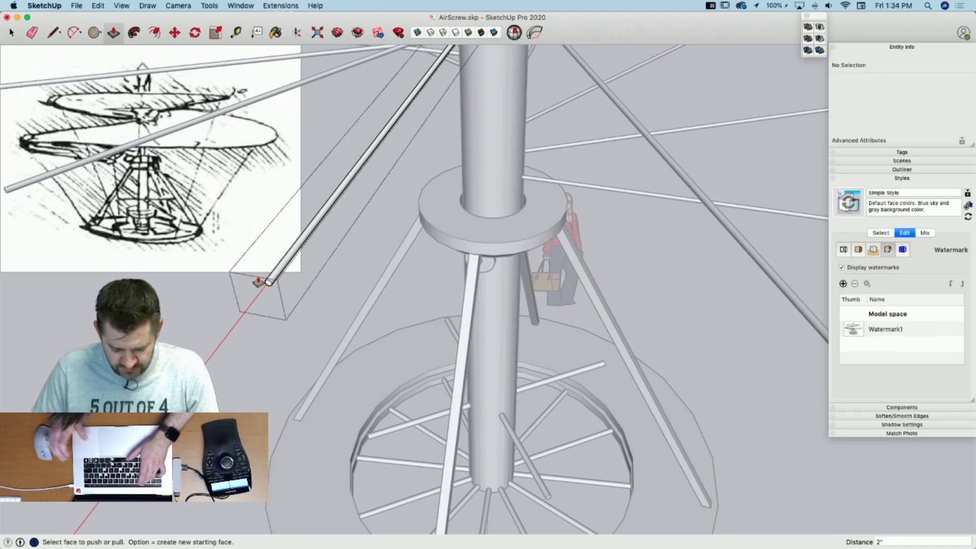
type("28")
key("Return")
key("space")
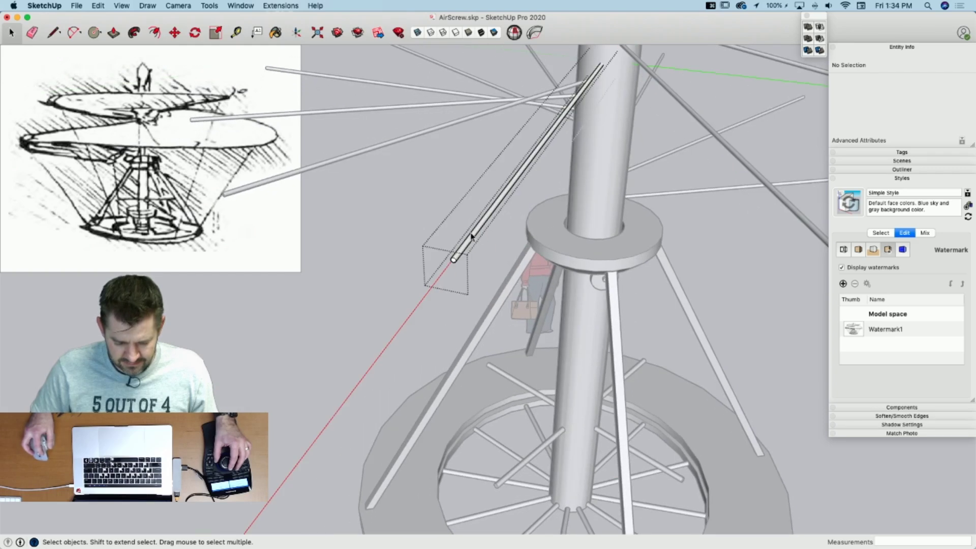
Step: Lengthen the next spoke down the spiral by pulling its outer end face outward 32"
key("p")
left_click(453, 263)
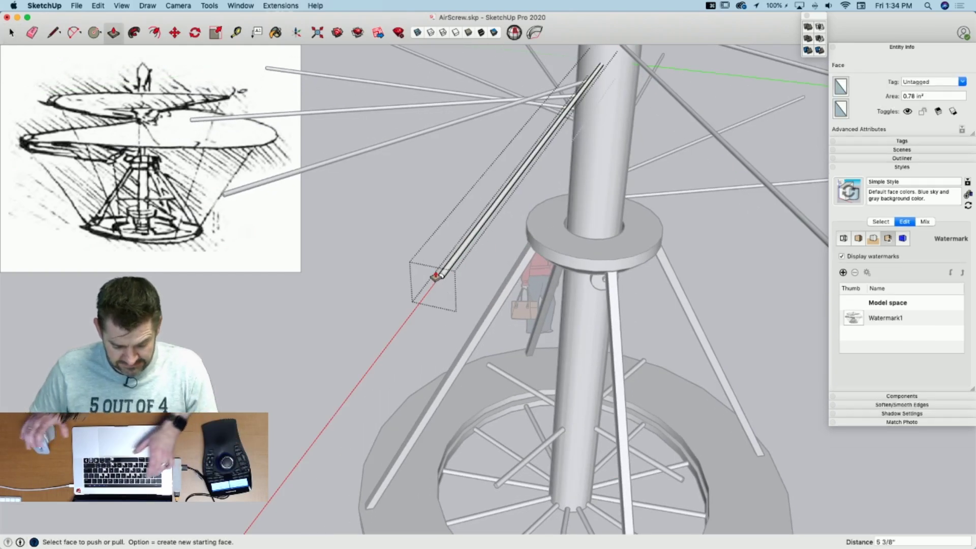
type("32")
key("Return")
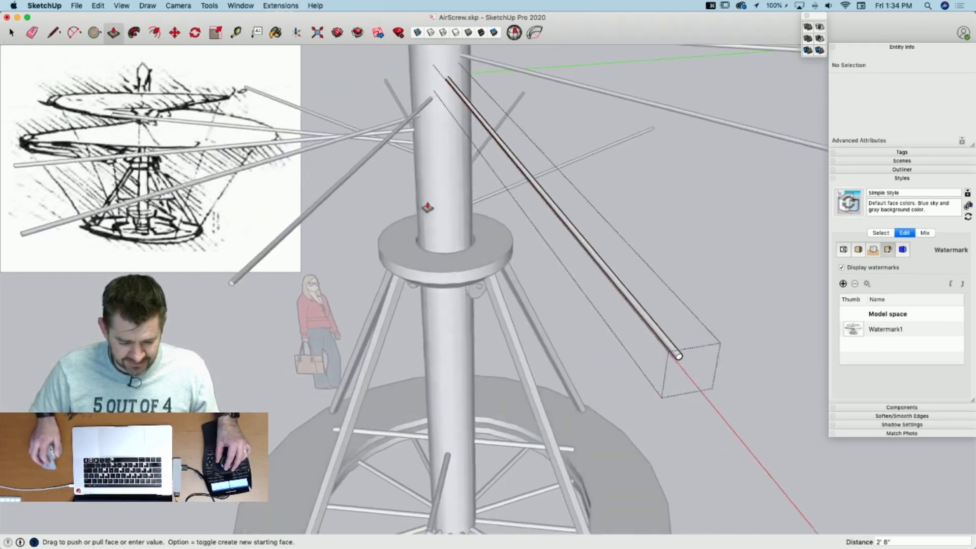
key("space")
Step: Lengthen the next spoke down the spiral by pulling its outer end face outward 36"
double_click(326, 272)
key("p")
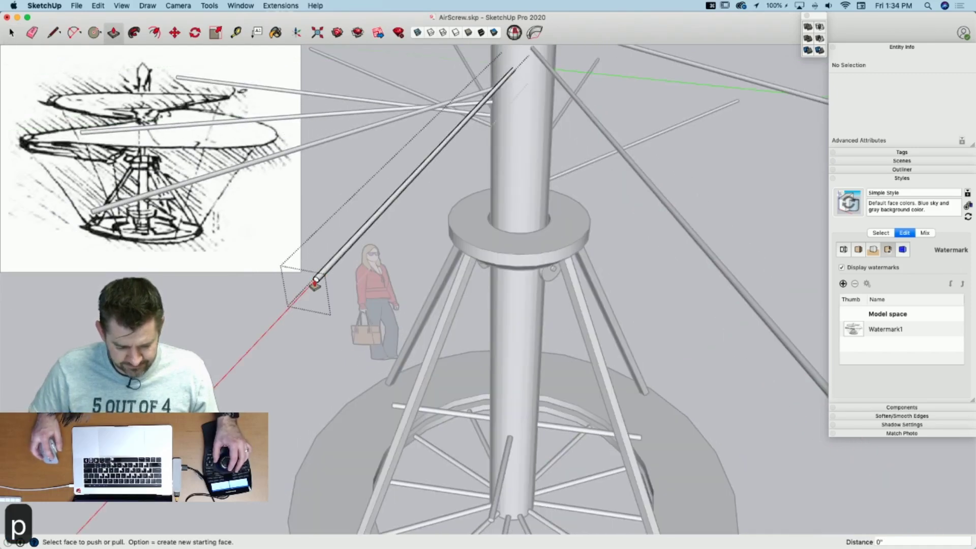
type("36")
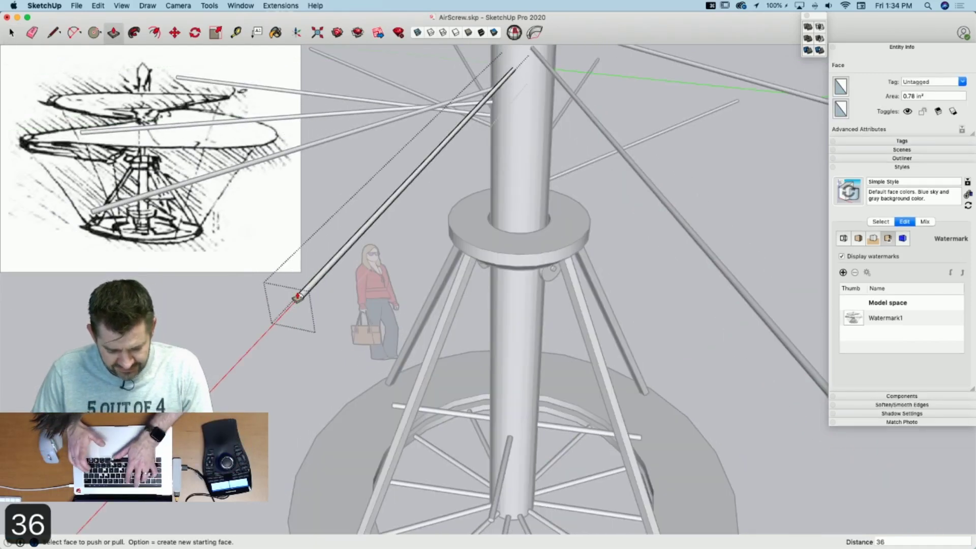
key("Return")
key("space")
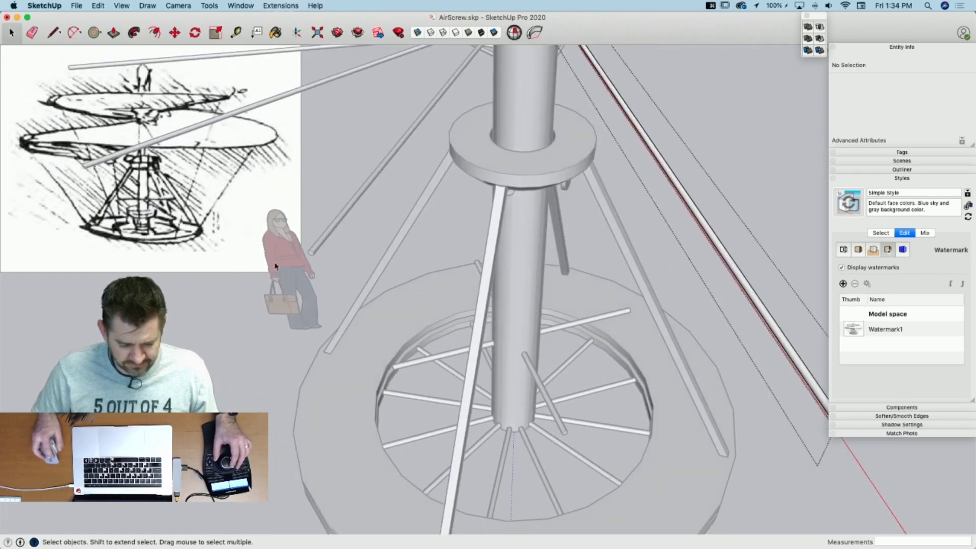
Step: Lengthen the next spoke down the spiral by pulling its outer end face outward 40"
key("p")
left_click(311, 260)
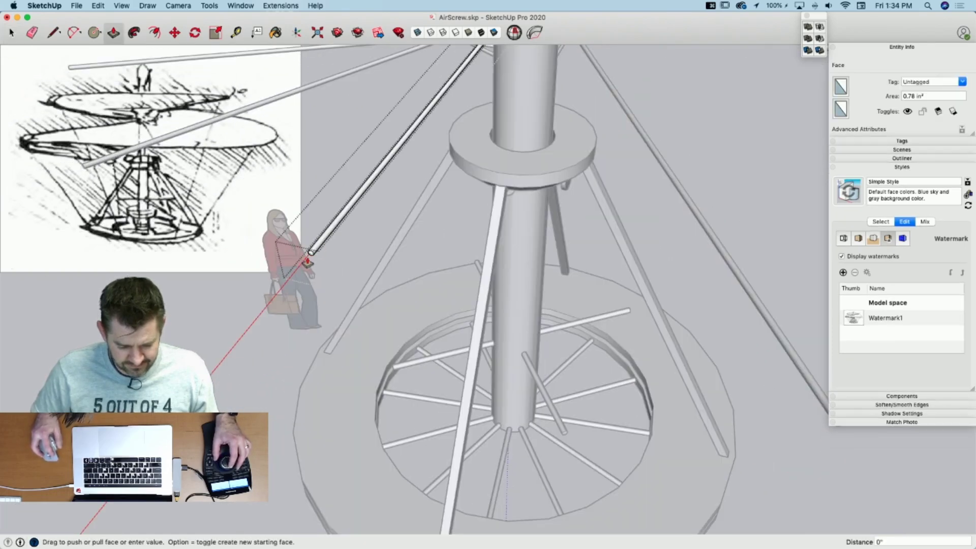
type("40")
key("Return")
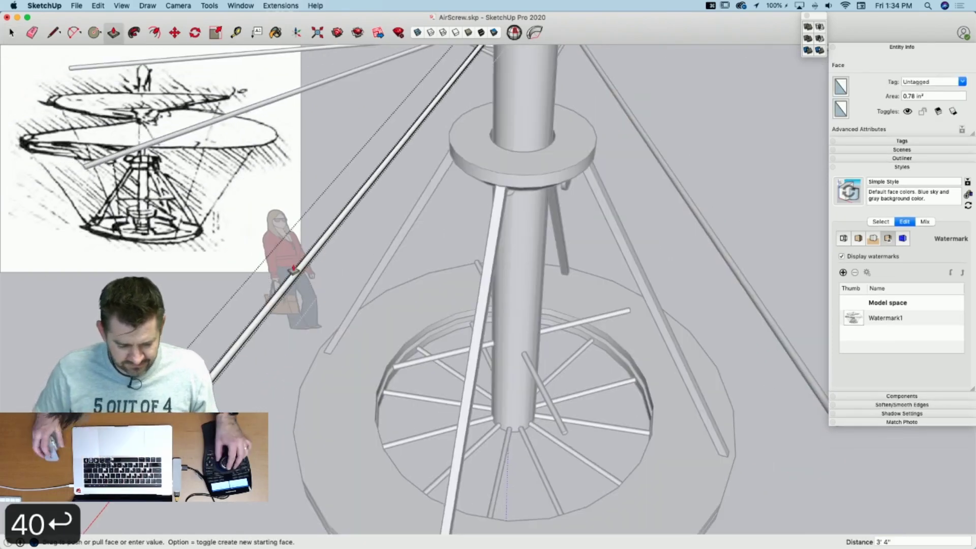
key("space")
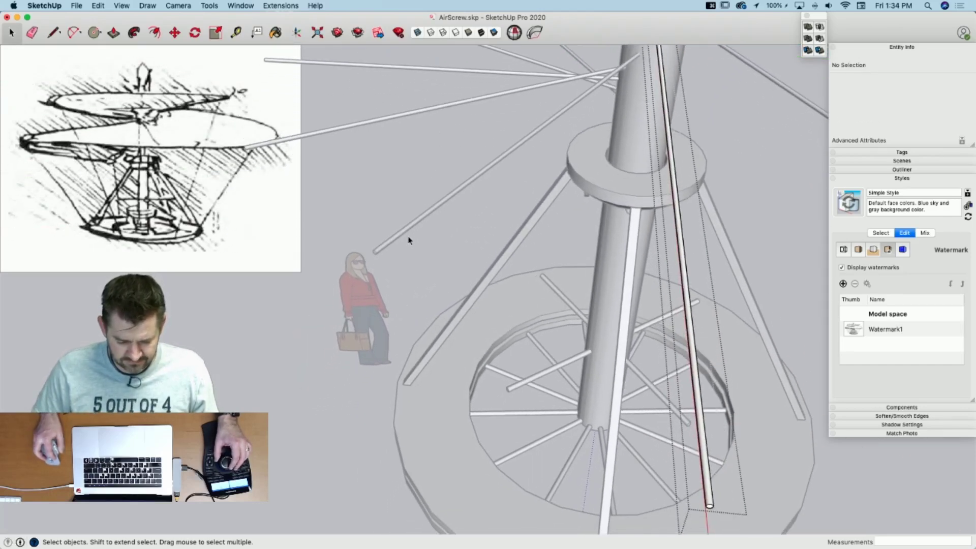
Step: Lengthen the next spoke down the spiral by pulling its outer end face outward 44"
double_click(406, 231)
key("p")
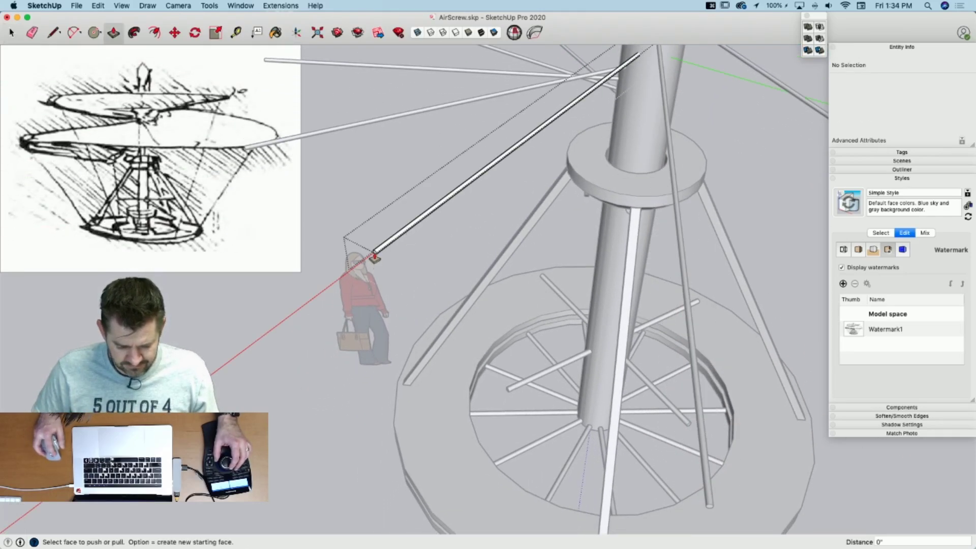
left_click(375, 258)
type("44")
key("Return")
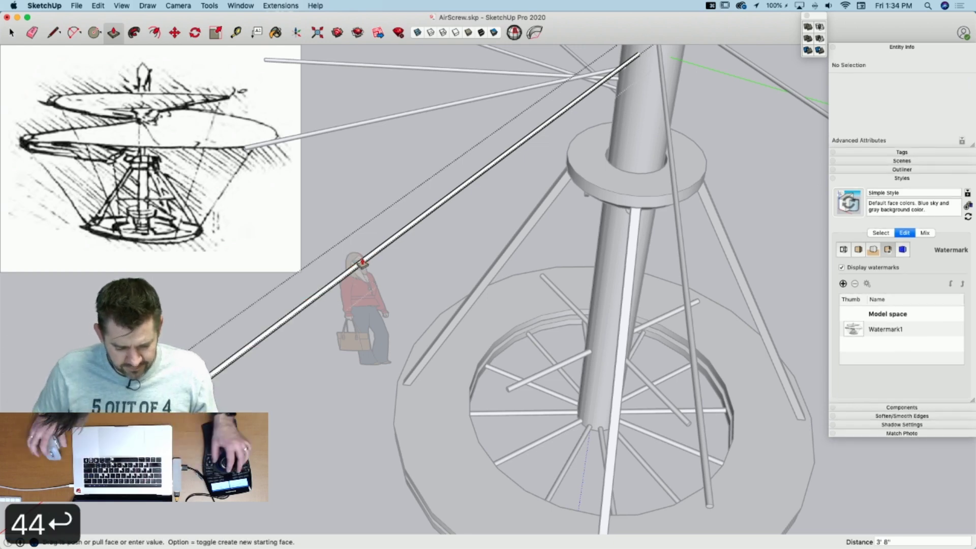
key("space")
Step: Lengthen the next spoke down the spiral by pulling its outer end face outward 48"
key("p")
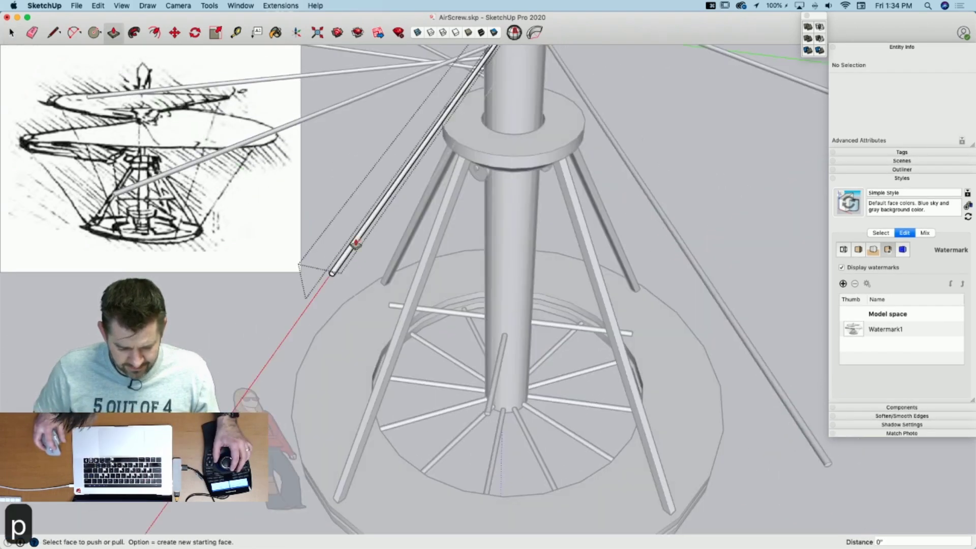
left_click(330, 279)
type("4")
key("Return")
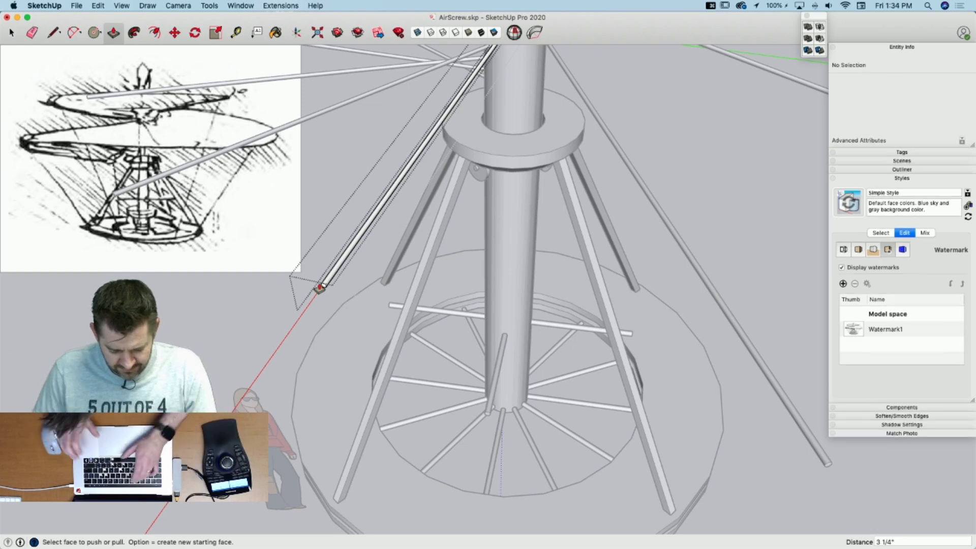
type("8")
key("Return")
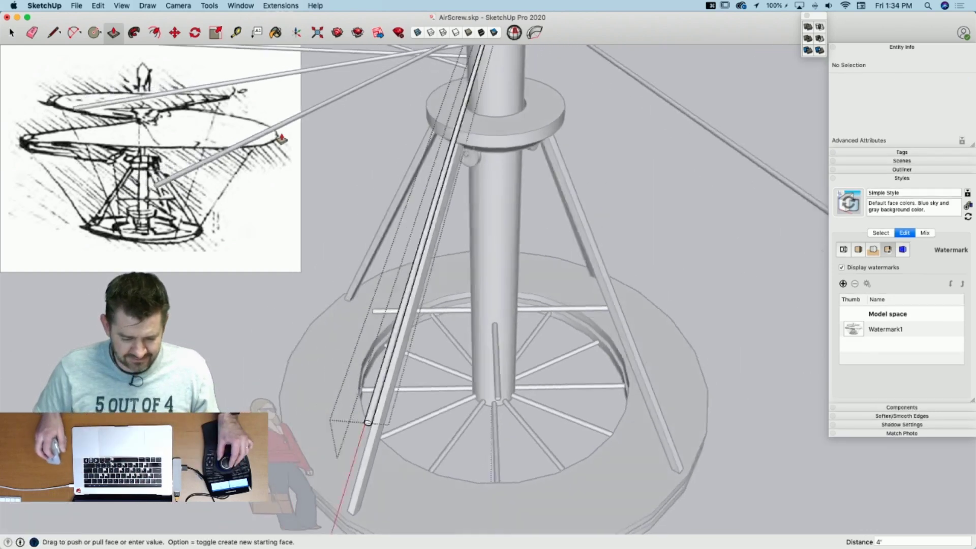
key("space")
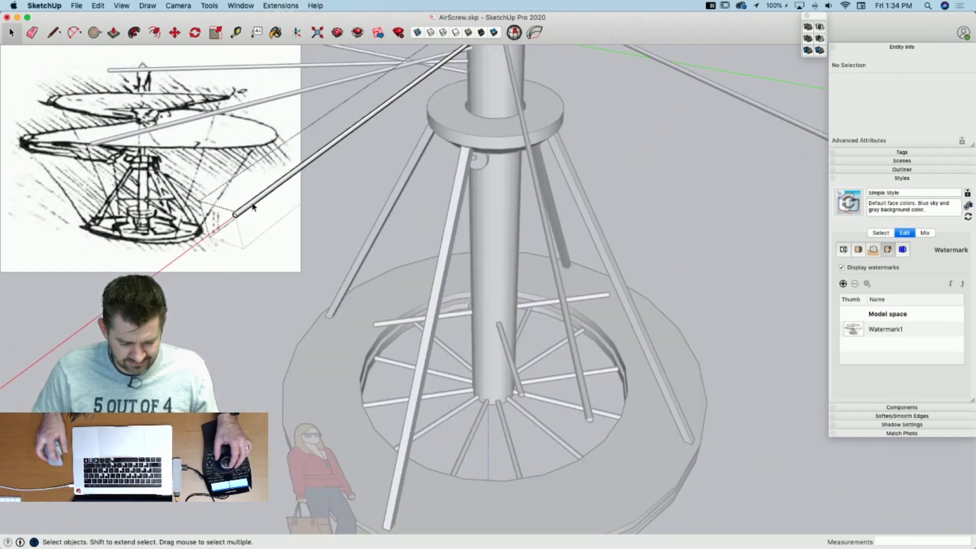
Step: Lengthen the next spoke down the spiral by pulling its outer end face outward 52"
key("p")
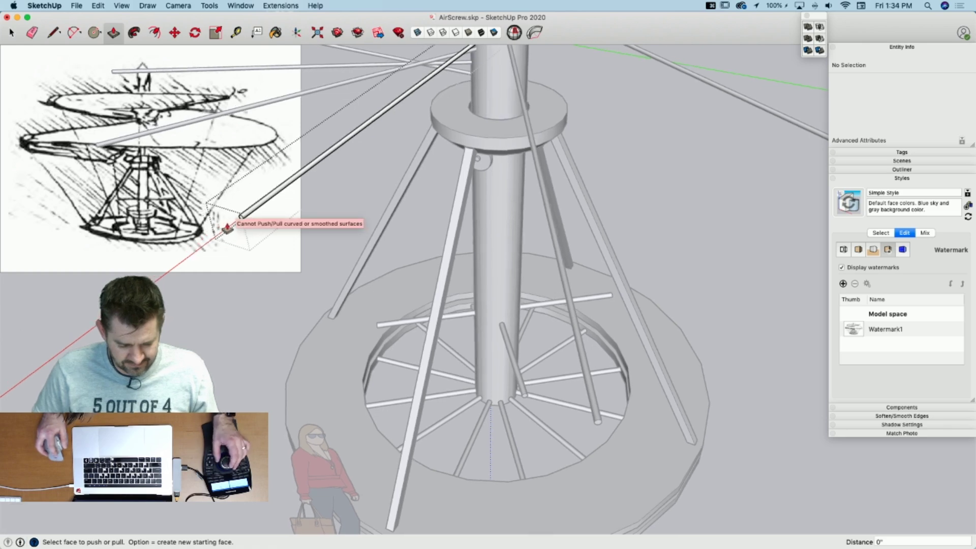
left_click(264, 227)
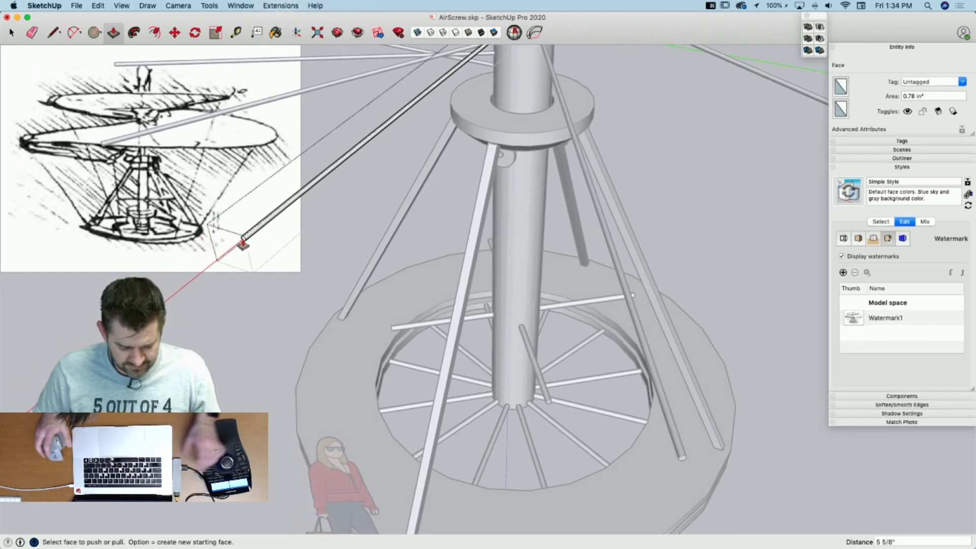
type("52")
key("Return")
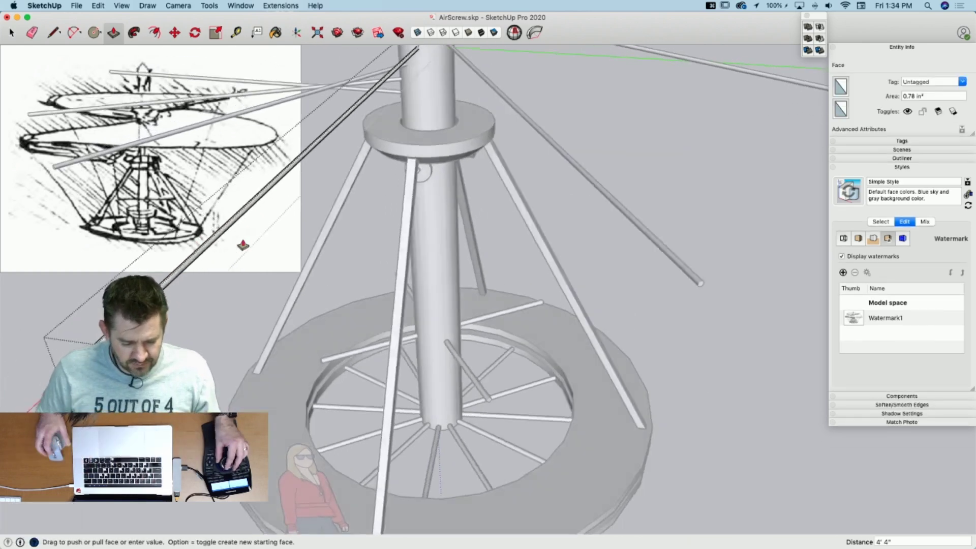
key("space")
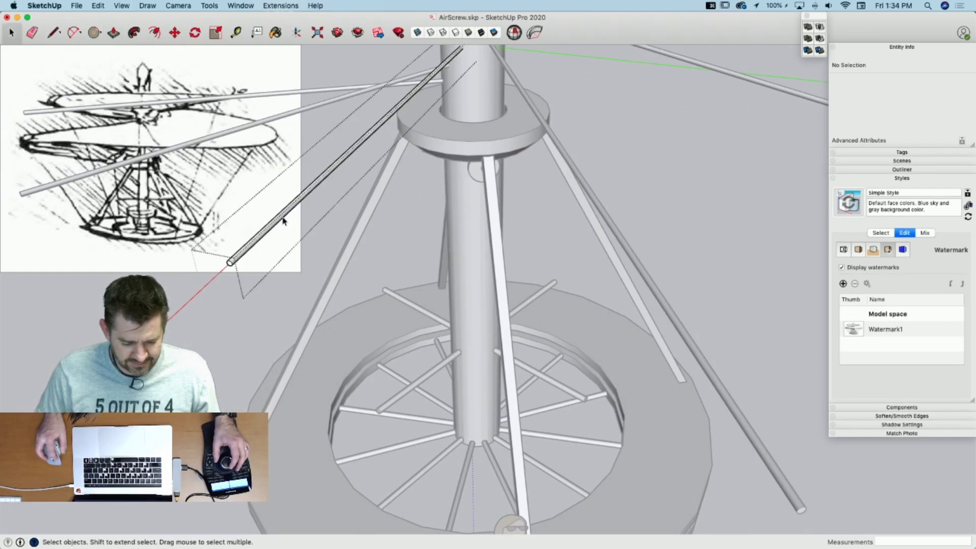
Step: Lengthen the next spoke down the spiral by pulling its outer end face outward 56"
key("p")
left_click(316, 253)
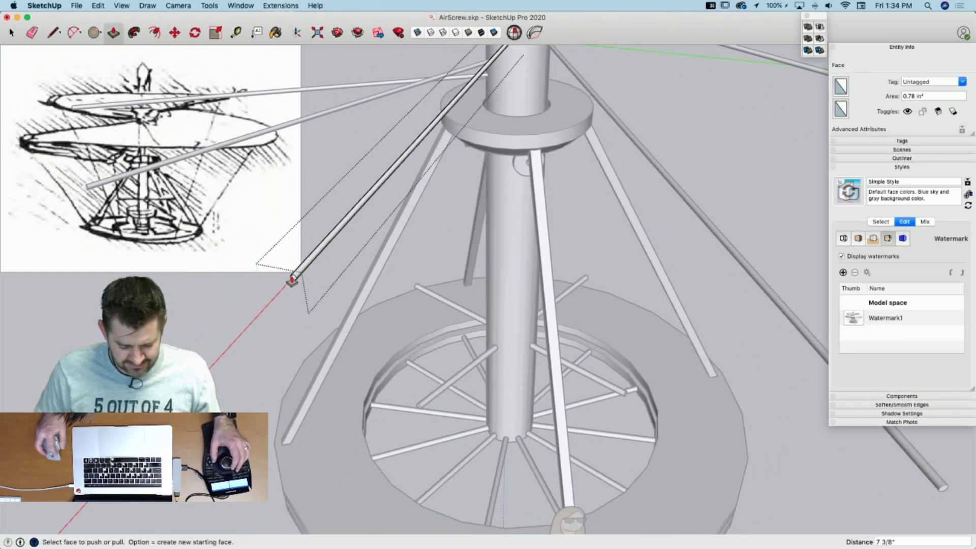
left_click(291, 281)
type("56")
key("Return")
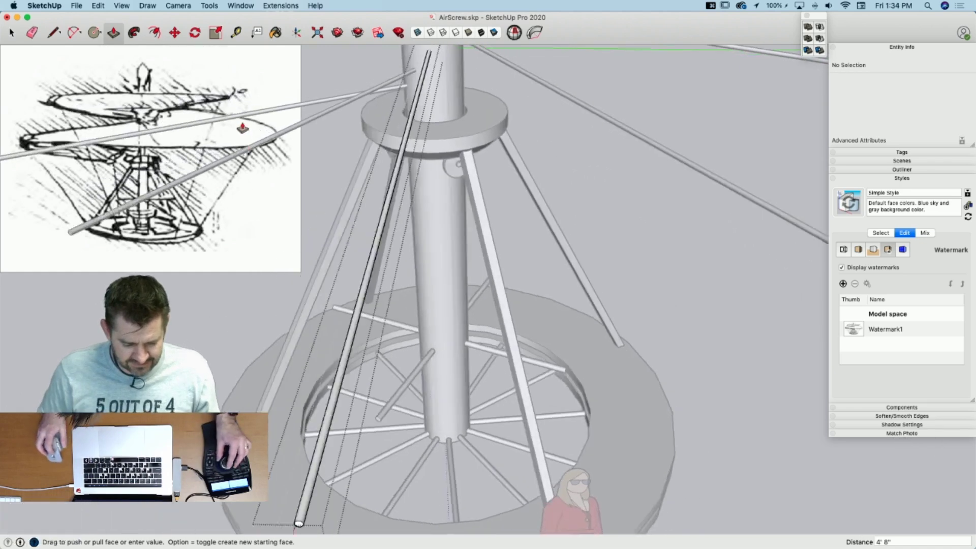
key("space")
Step: Lengthen the next spoke down the spiral by pulling its outer end face outward 60"
double_click(289, 216)
key("p")
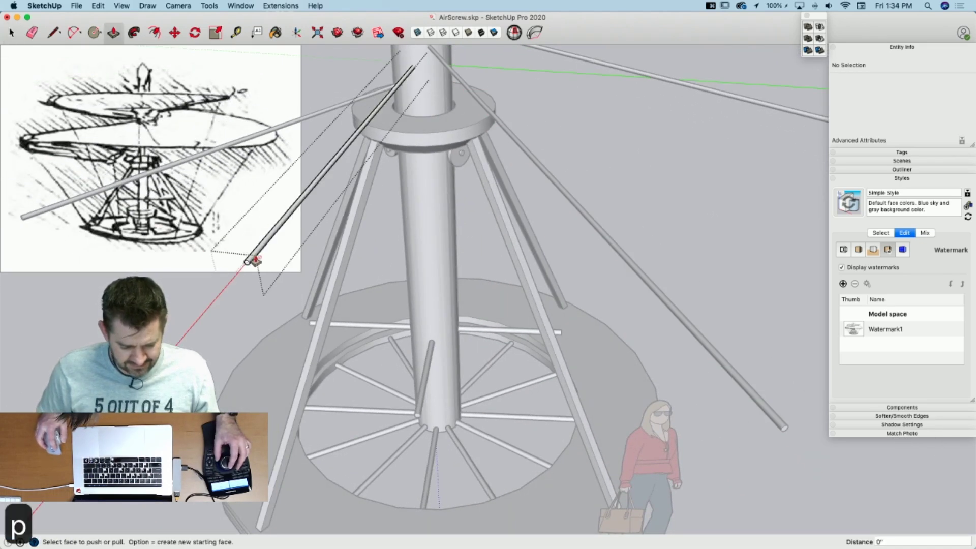
left_click(249, 265)
left_click(219, 288)
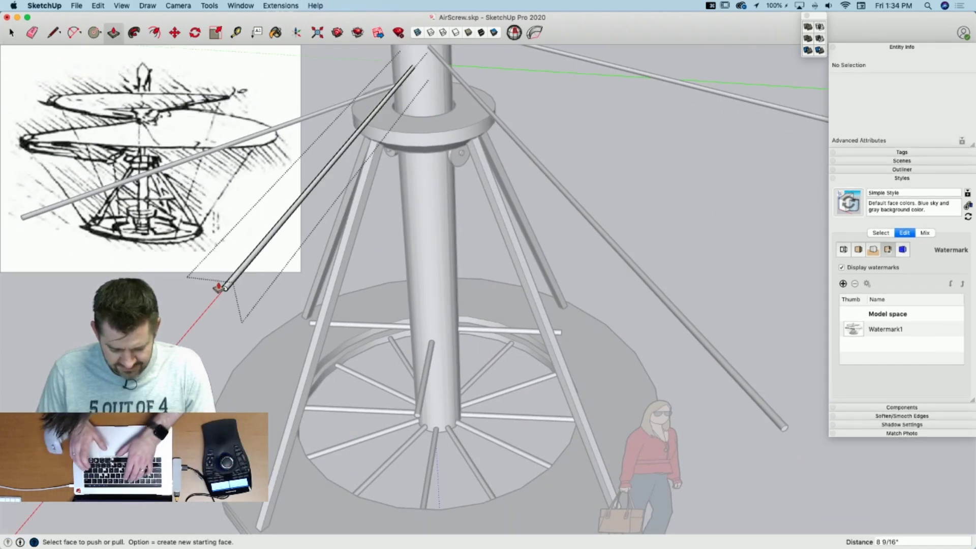
type("60")
key("Return")
key("space")
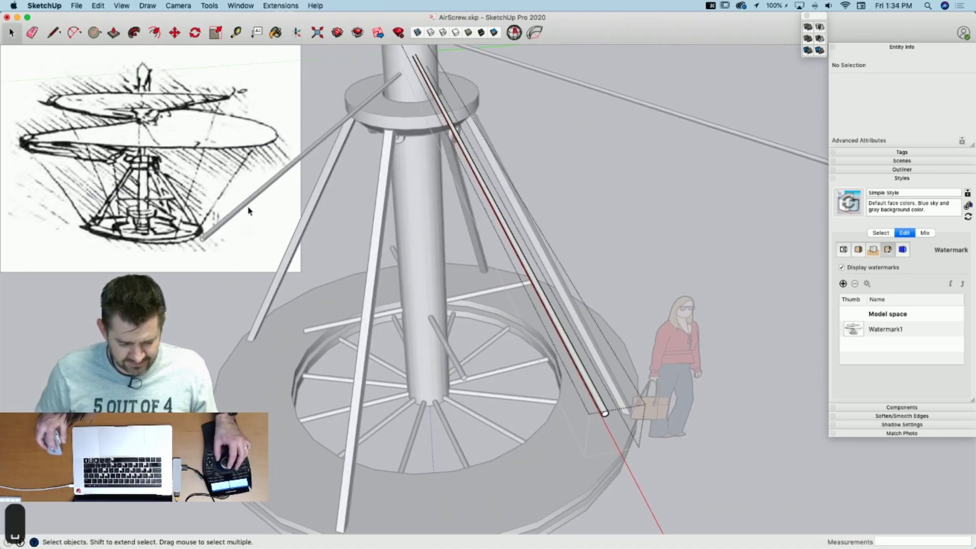
Step: Lengthen the next spoke down the spiral by pulling its outer end face outward 64"
double_click(246, 208)
key("p")
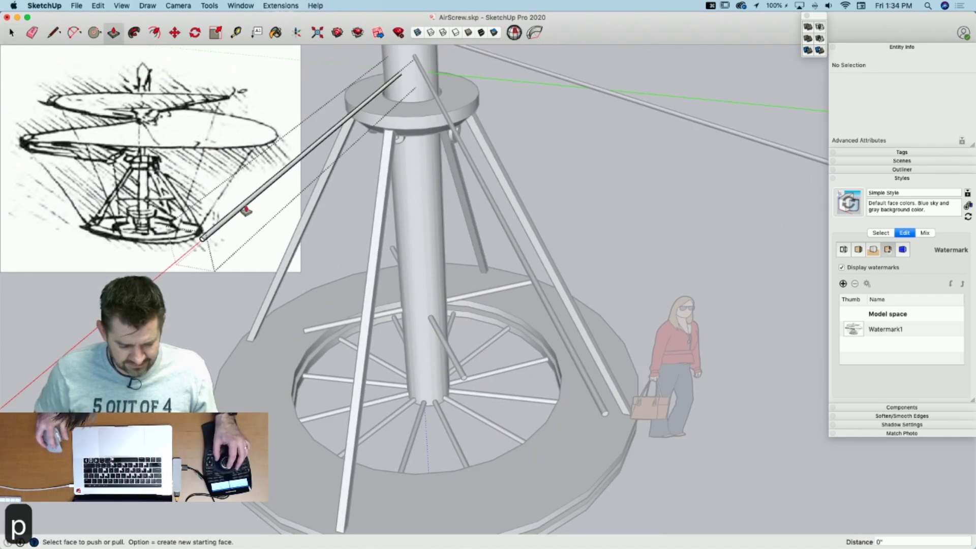
left_click(203, 243)
left_click(187, 257)
type("6")
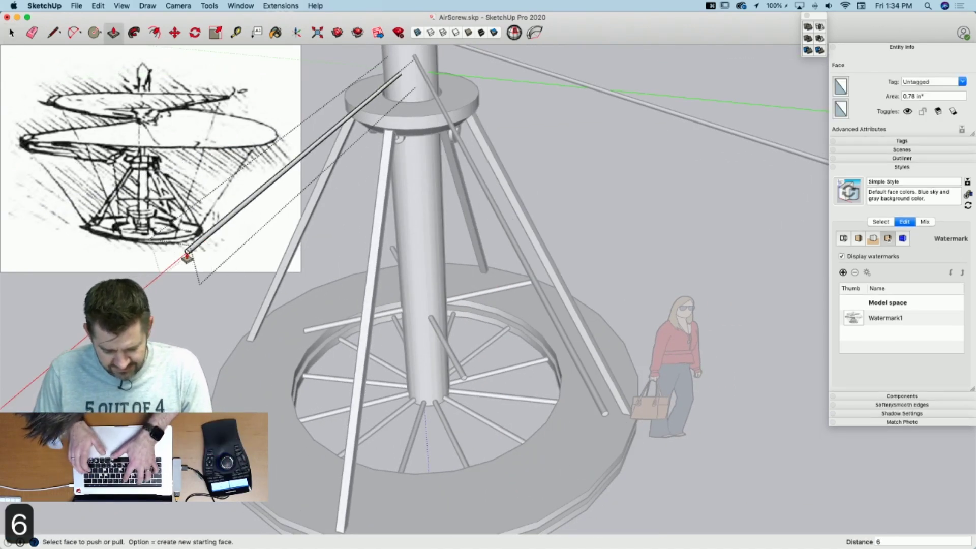
type("4")
key("Return")
key("space")
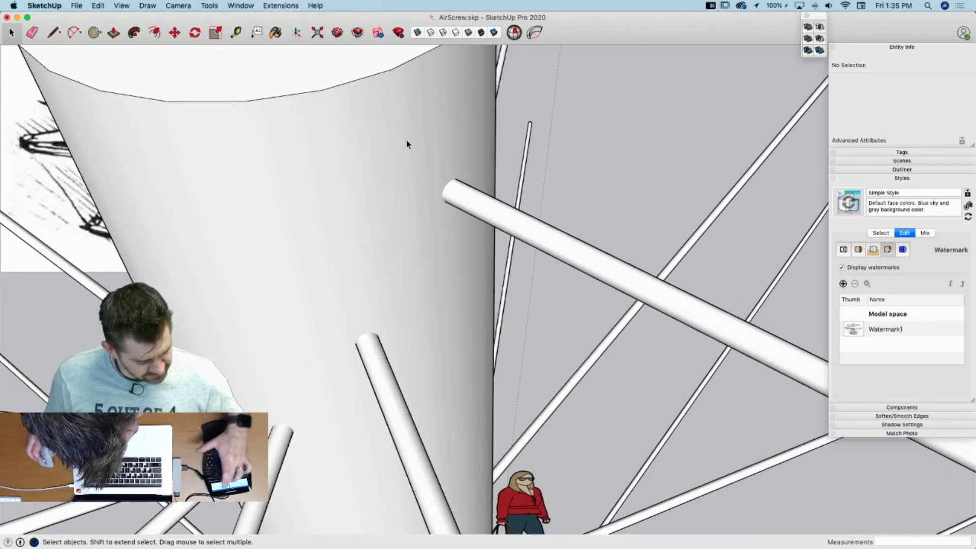
Step: Show the hidden geometry and outline the gap between the top two spokes with four connected edges running along the spokes and joining their ends
key("alt+h")
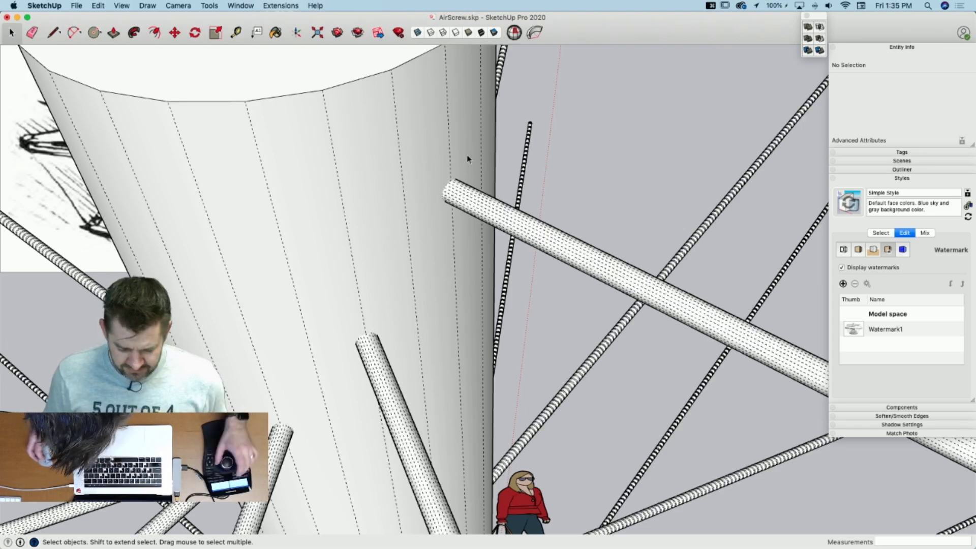
key("l")
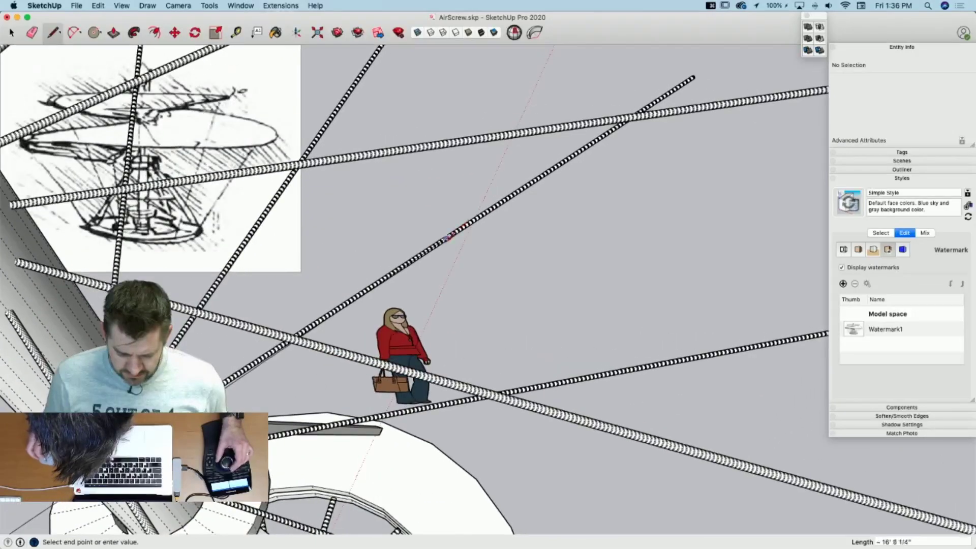
key("Escape")
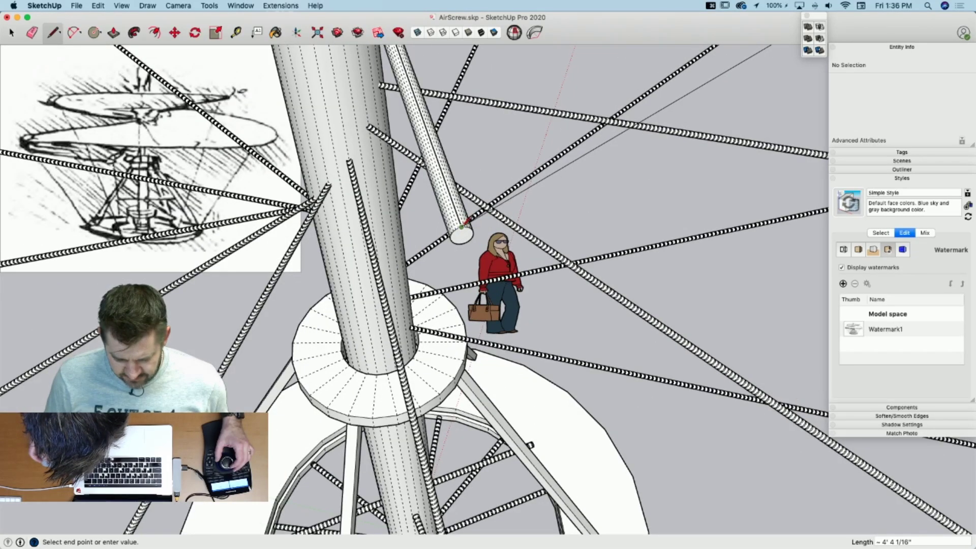
left_click(466, 224)
key("space")
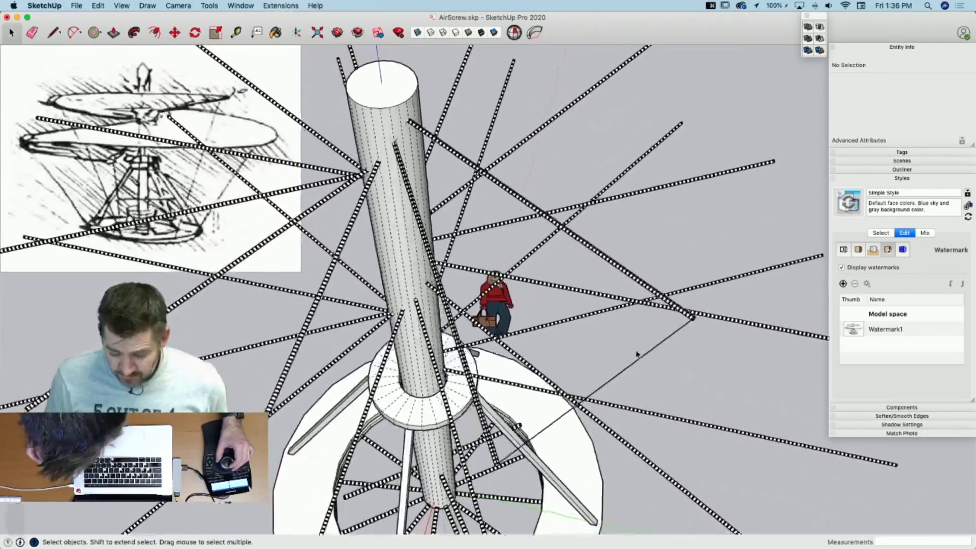
Step: Group the four connected outline edges, open the group for editing and hide the rest of the model
triple_click(648, 317)
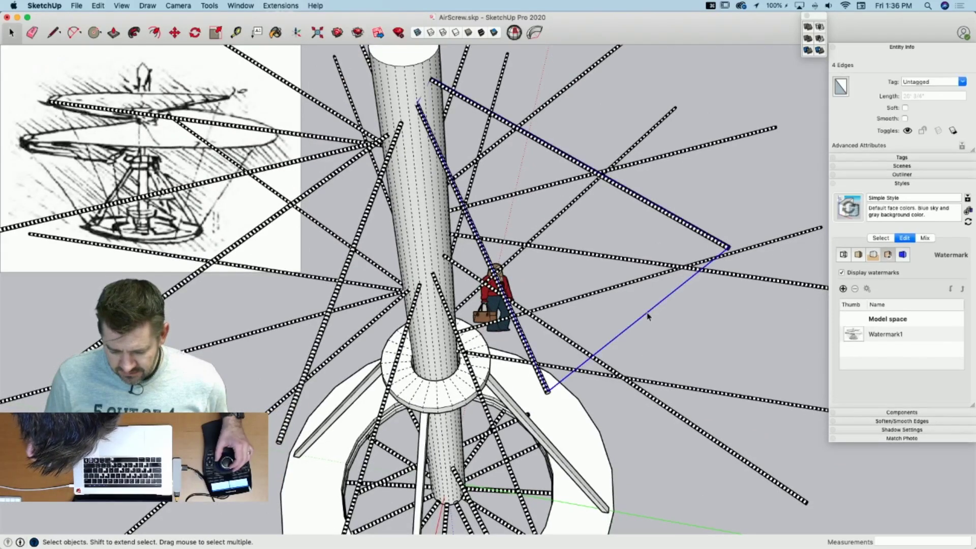
right_click(648, 316)
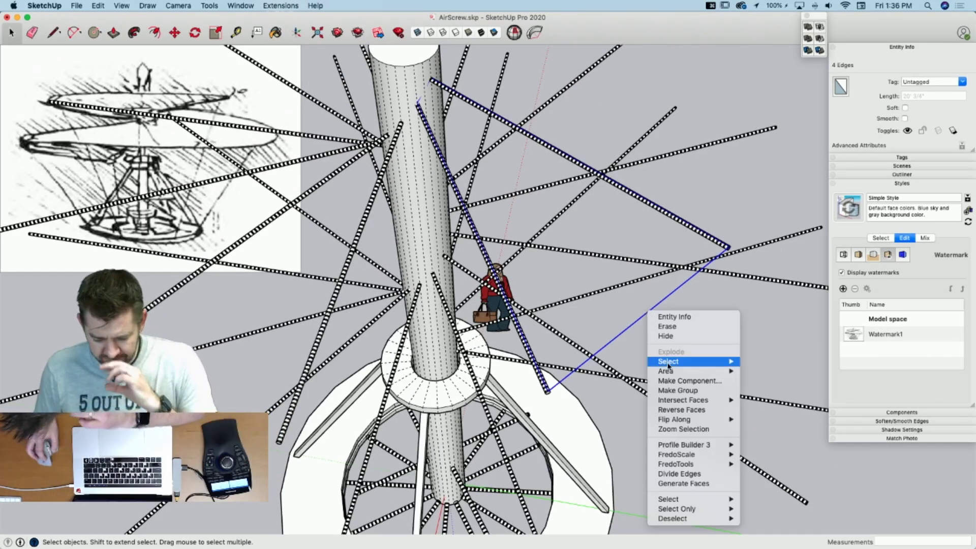
left_click(674, 390)
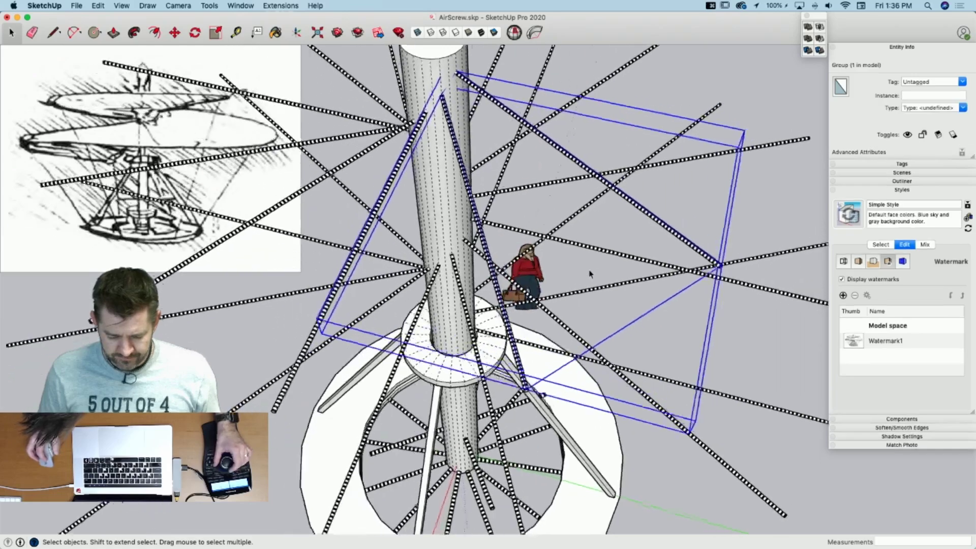
double_click(628, 329)
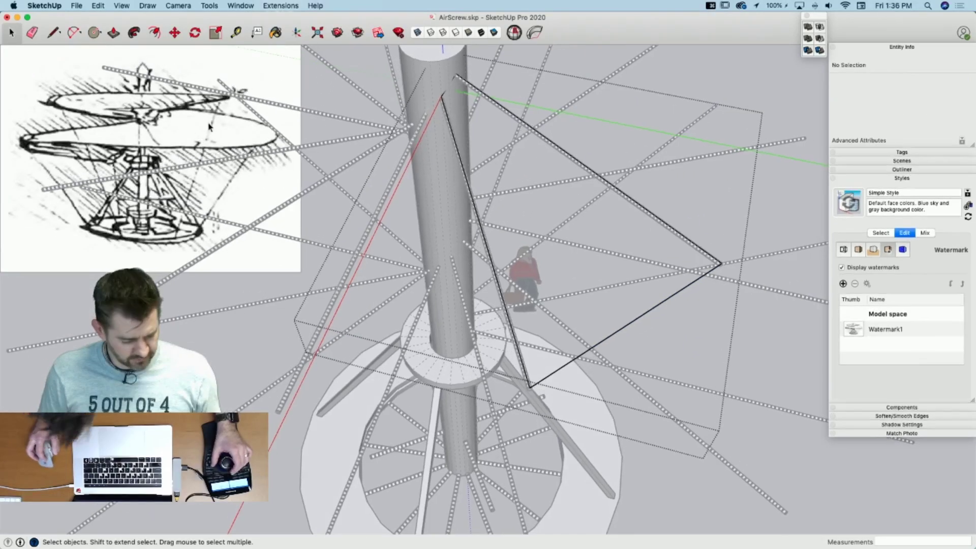
key("q")
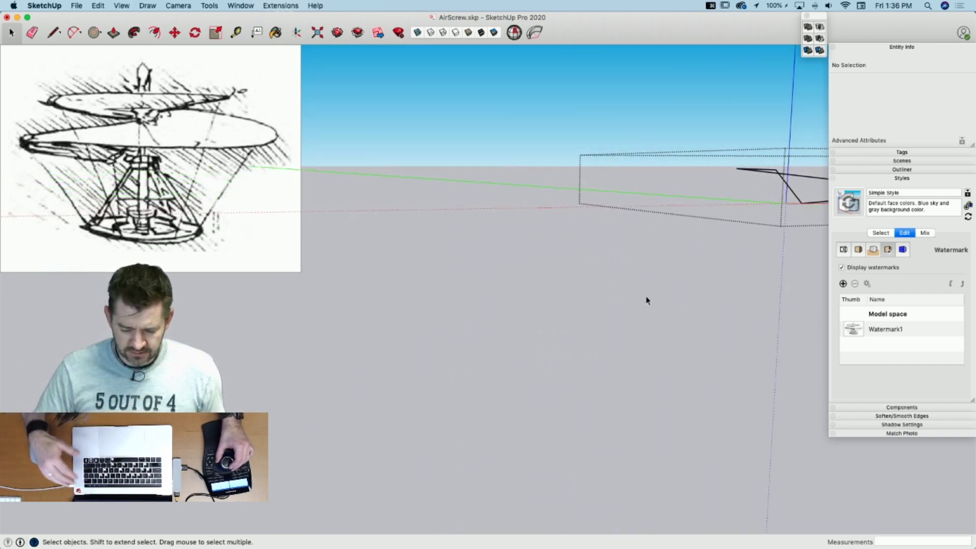
Step: Fill the four-edge outline by adding a diagonal edge between opposite corners, and soften that diagonal
key("l")
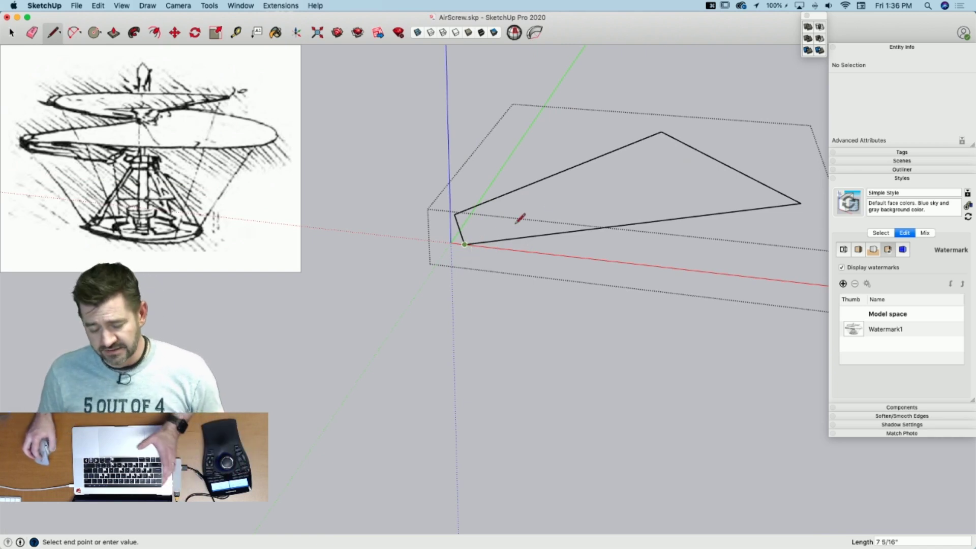
left_click(662, 132)
key("e")
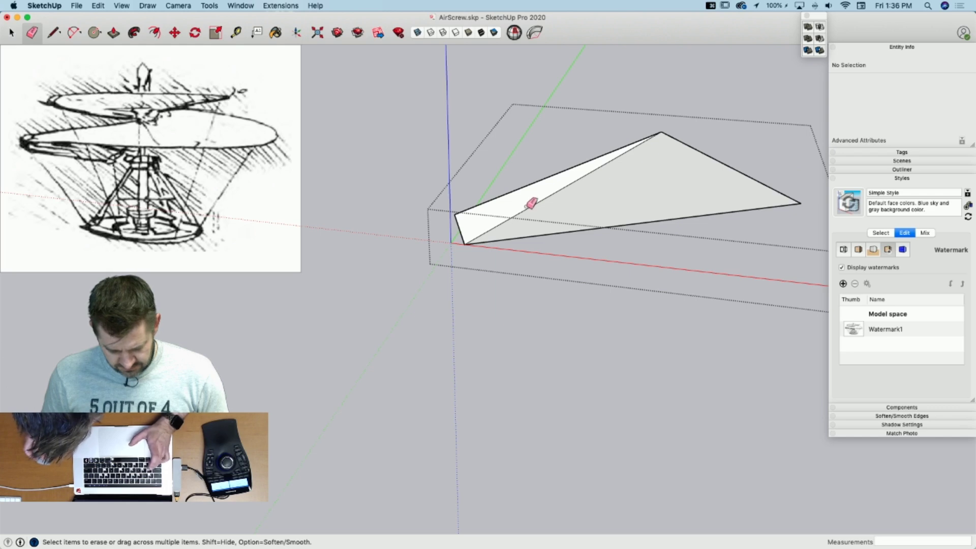
left_click(530, 207, "alt")
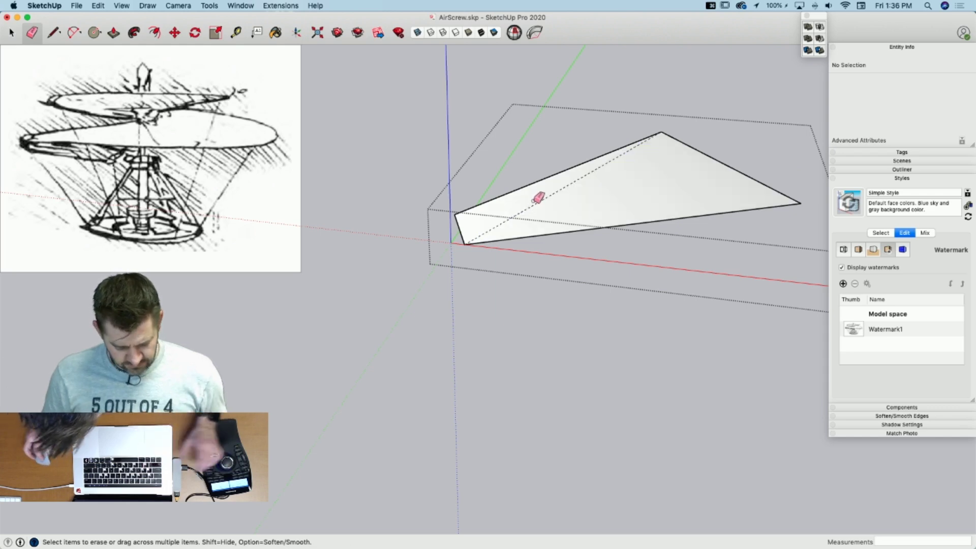
Step: Show the rest of the model, close the sail group and turn off hidden geometry
key("q")
key("space")
left_click(478, 131)
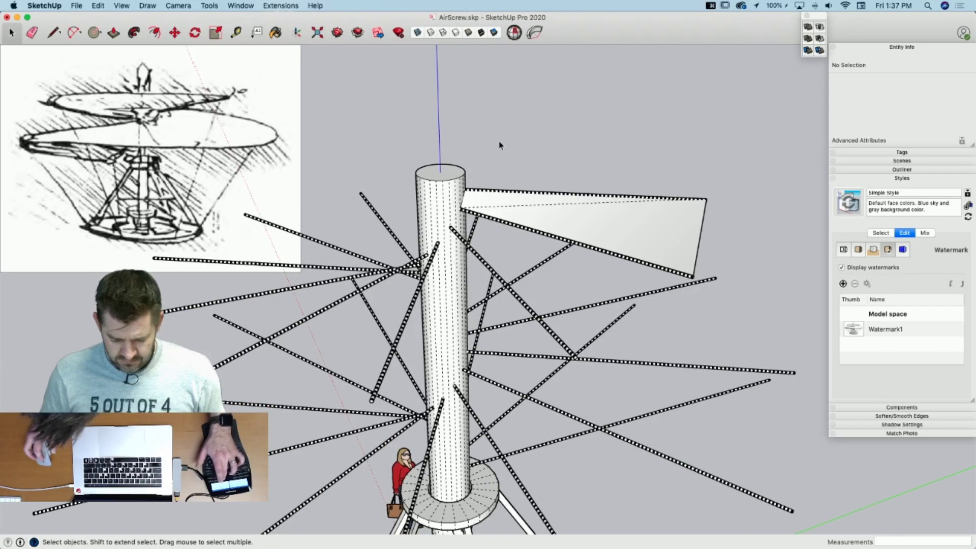
key("alt+h")
middle_click_drag(515, 147, 499, 163)
left_click(525, 158)
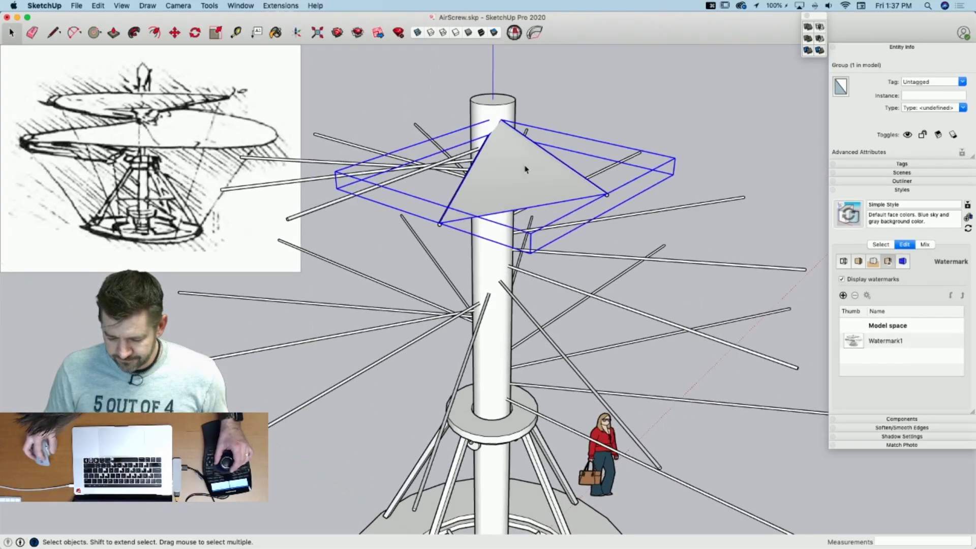
Step: Reopen the sail group, delete its surface while keeping the outline edges, and hide the rest of the model
double_click(525, 160)
left_click(528, 167)
key("BackSpace")
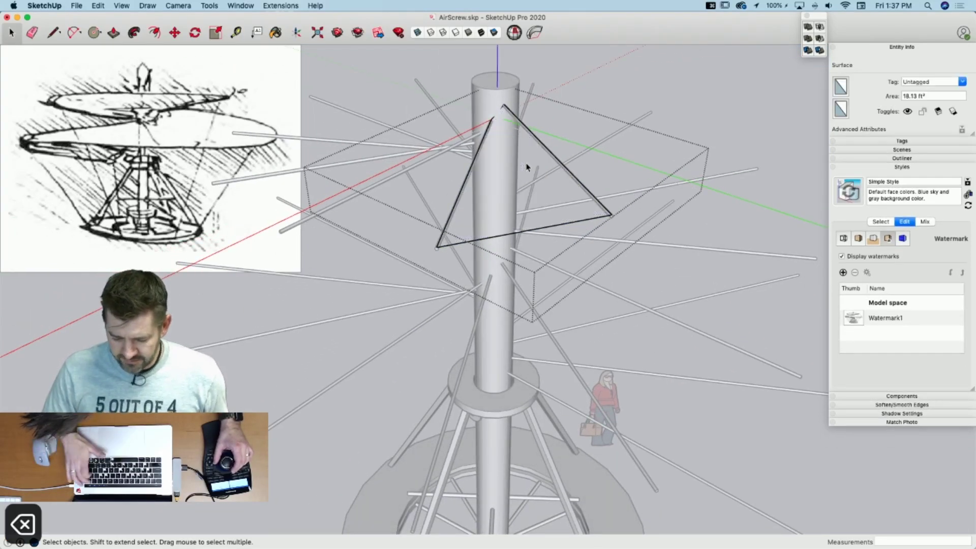
middle_click_drag(525, 164, 463, 79)
key("q")
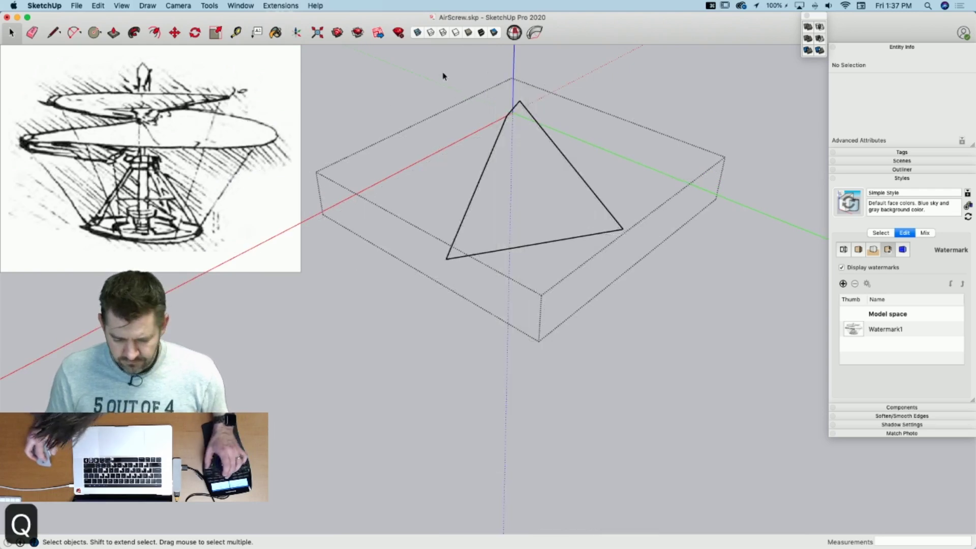
Step: Select the four outline edges, save the model and show the Soap Bubble tool palette
left_click_drag(443, 72, 651, 284)
key("super+s")
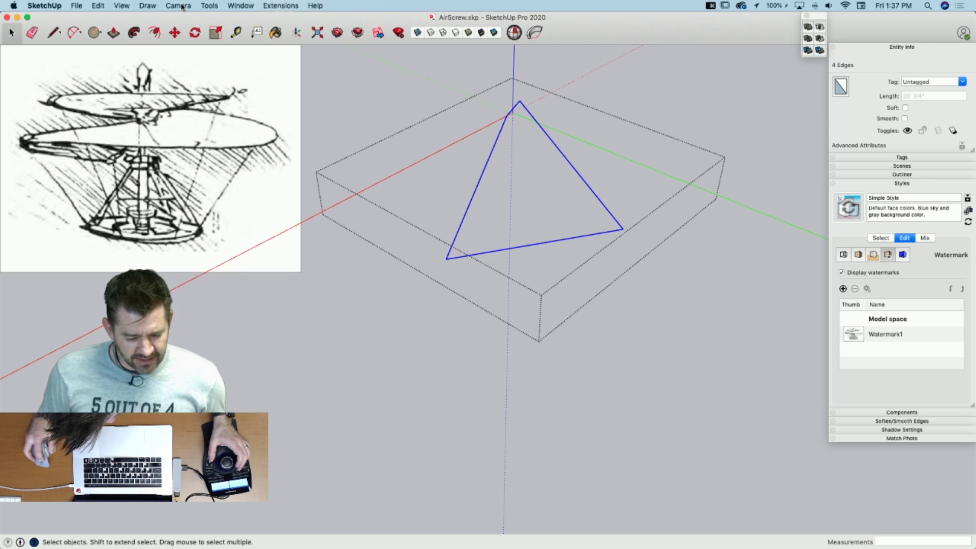
left_click(291, 6)
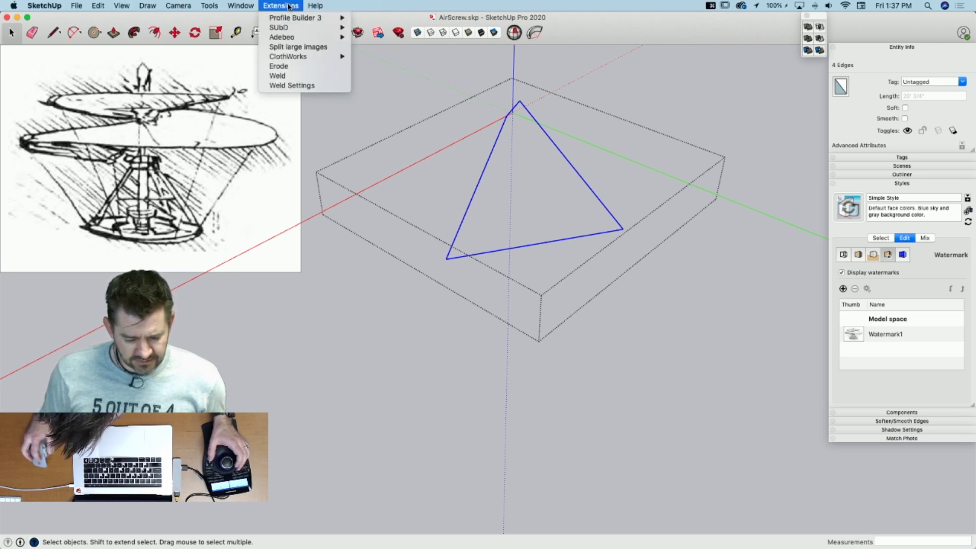
mouse_move(209, 6)
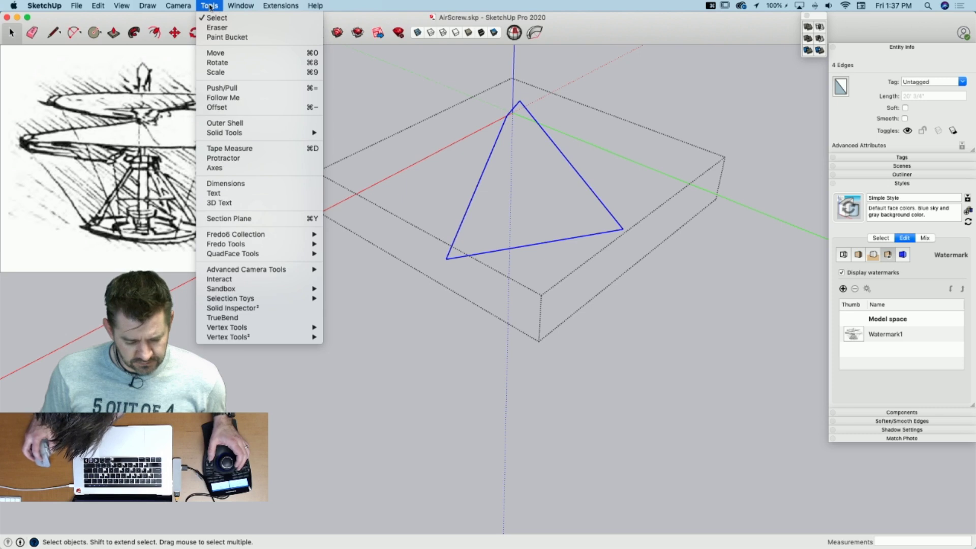
mouse_move(122, 6)
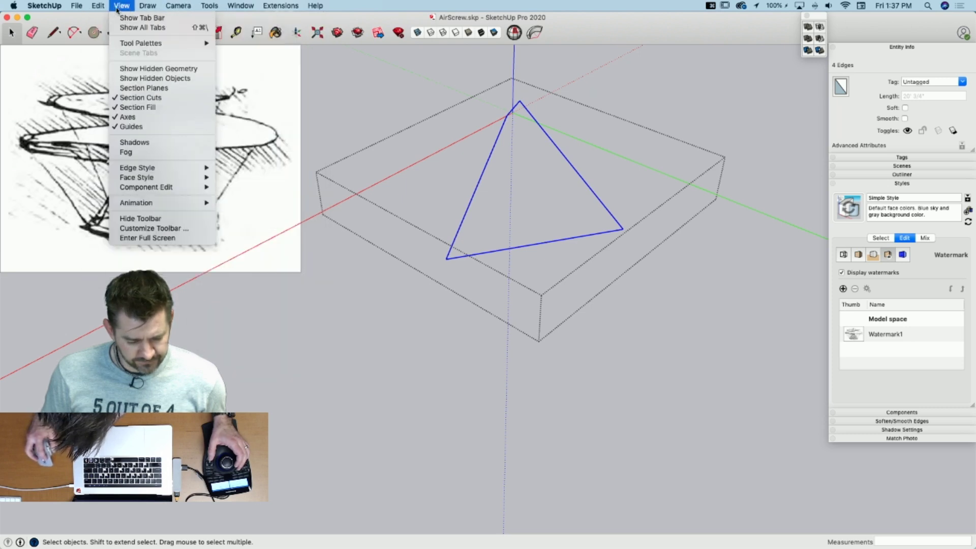
mouse_move(138, 45)
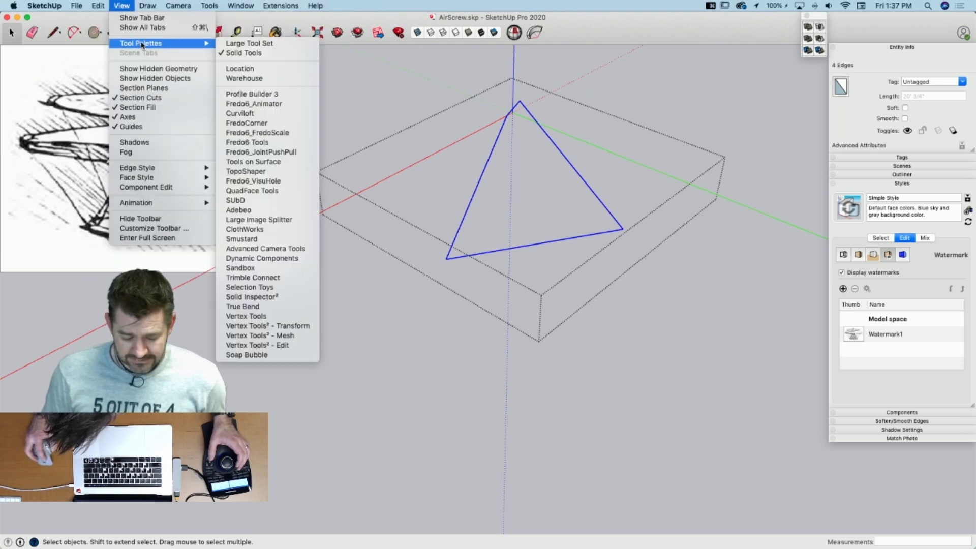
left_click(270, 354)
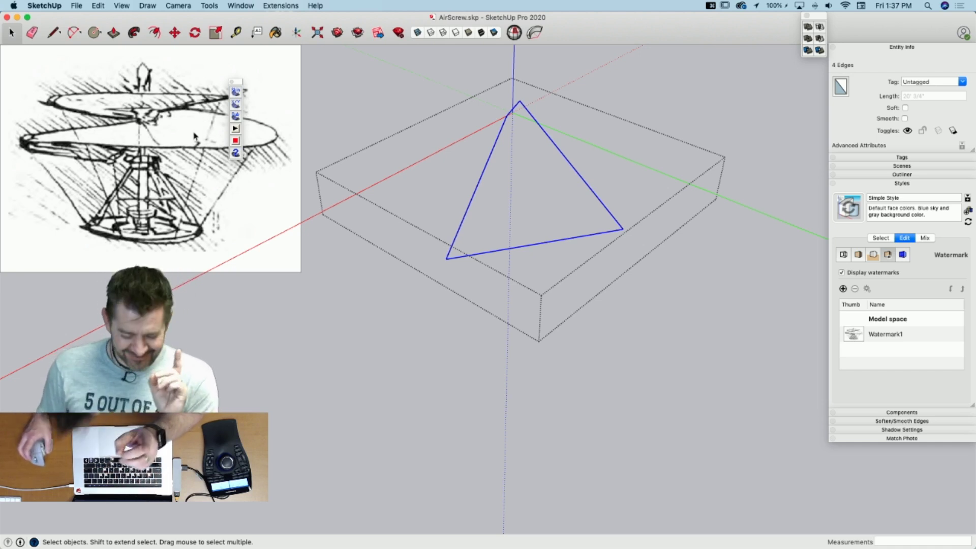
Step: Generate a soap skin across the selected outline with 15 net divisions, hide the Soap Bubble palette and close the group
left_click(235, 93)
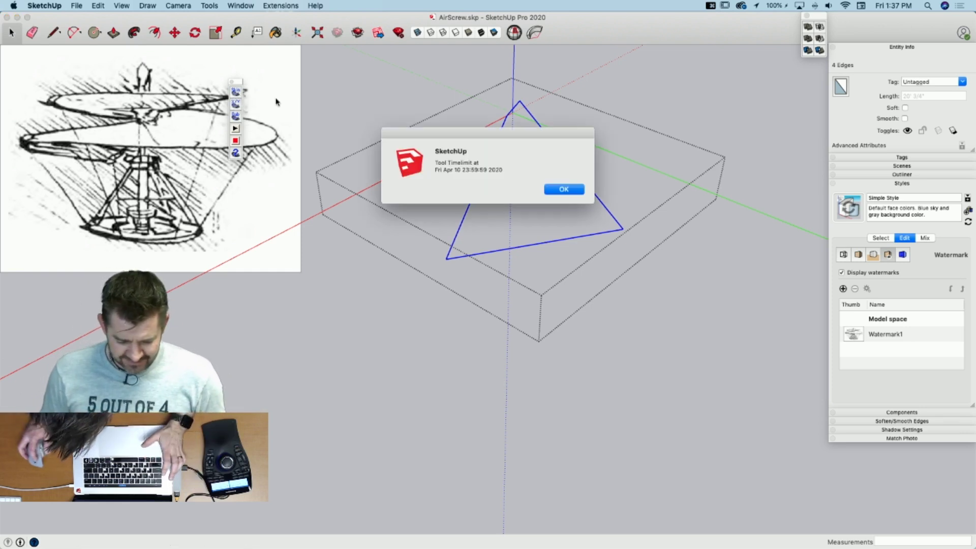
left_click(565, 190)
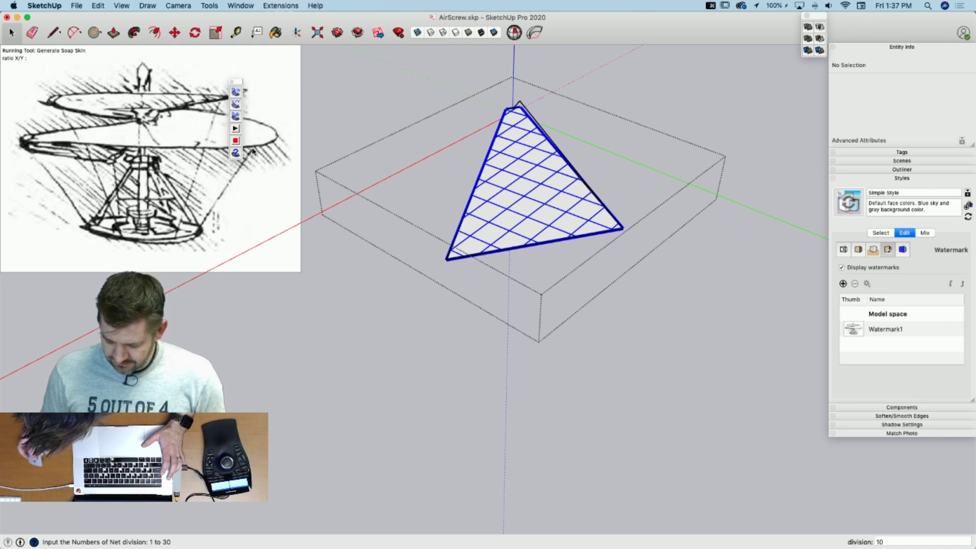
type("20")
key("Return")
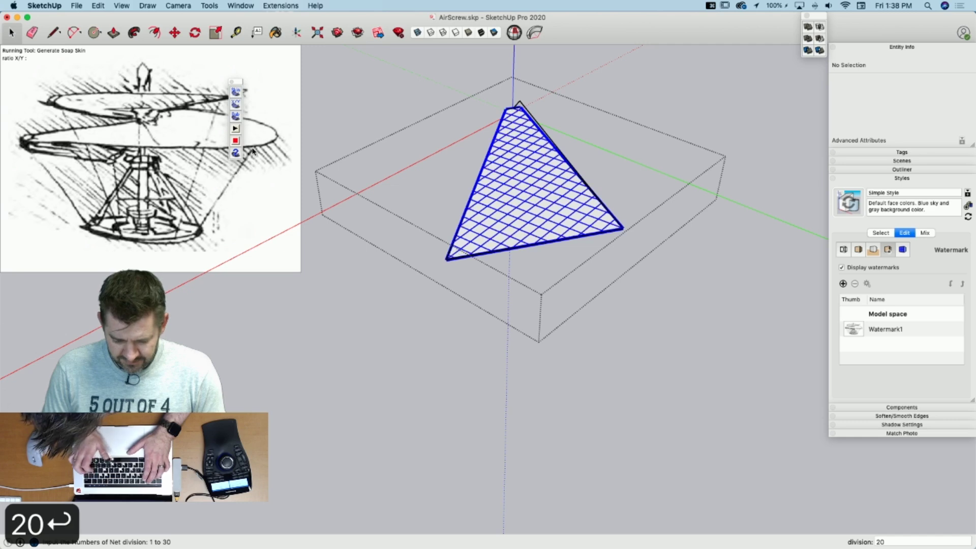
type("15")
key("Return")
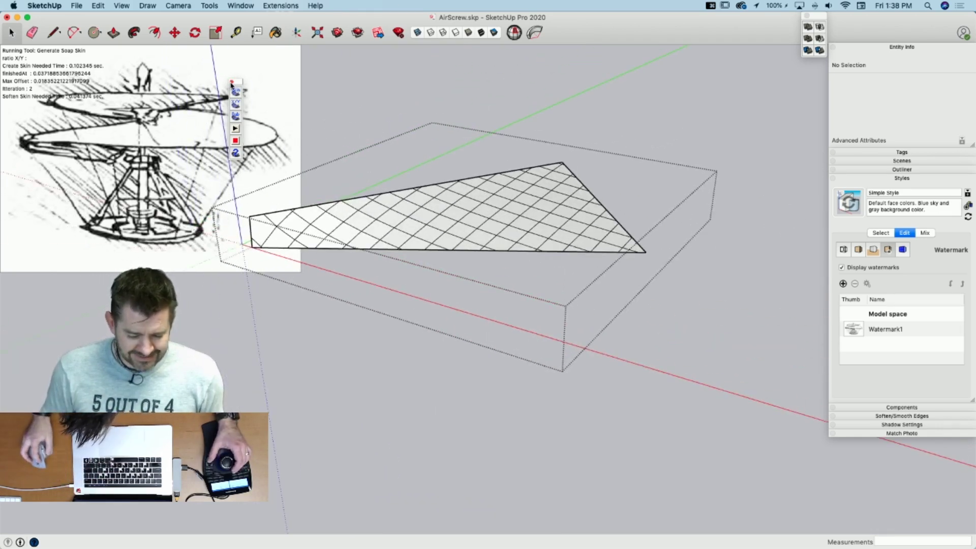
left_click(231, 81)
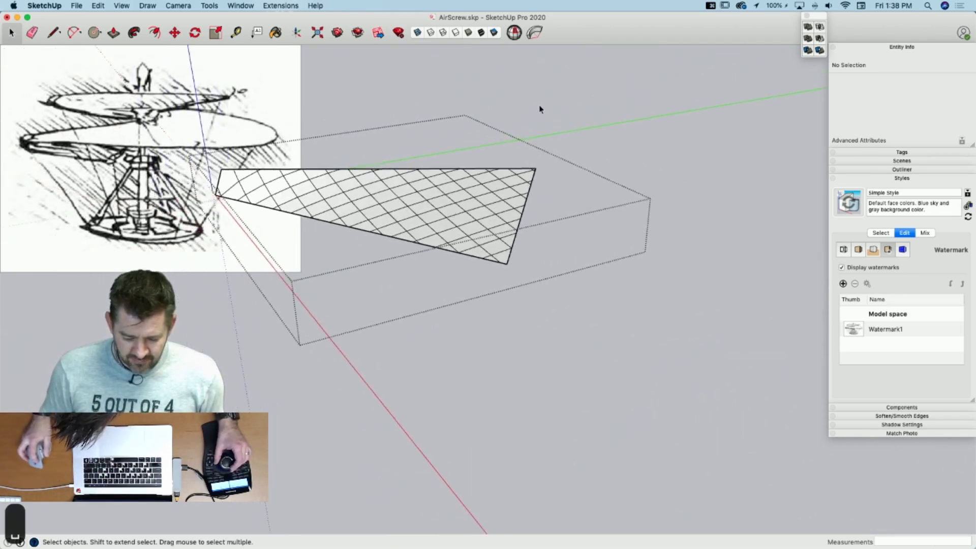
left_click(540, 107)
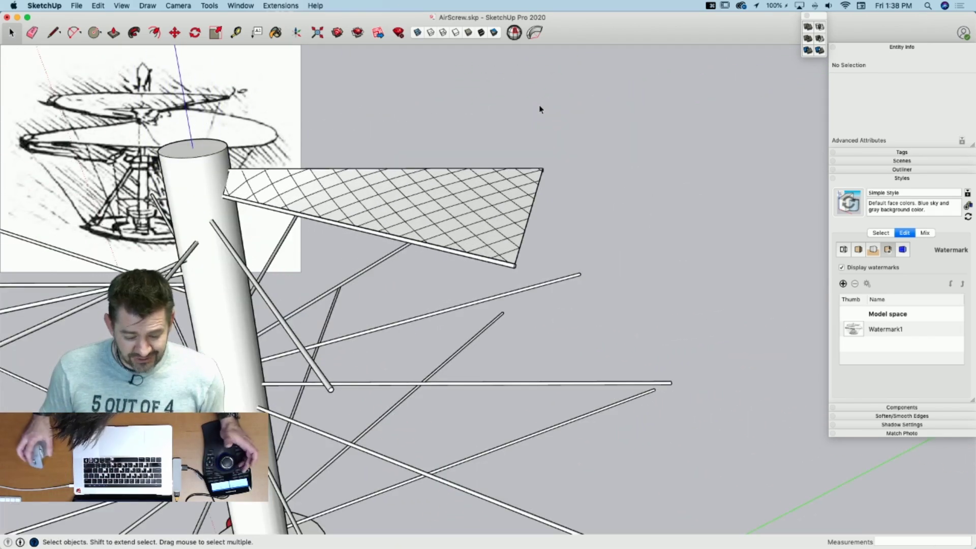
Step: Soften and smooth all edges of the soap skin inside the sail group, including coplanar ones, and leave the group
left_click(477, 207)
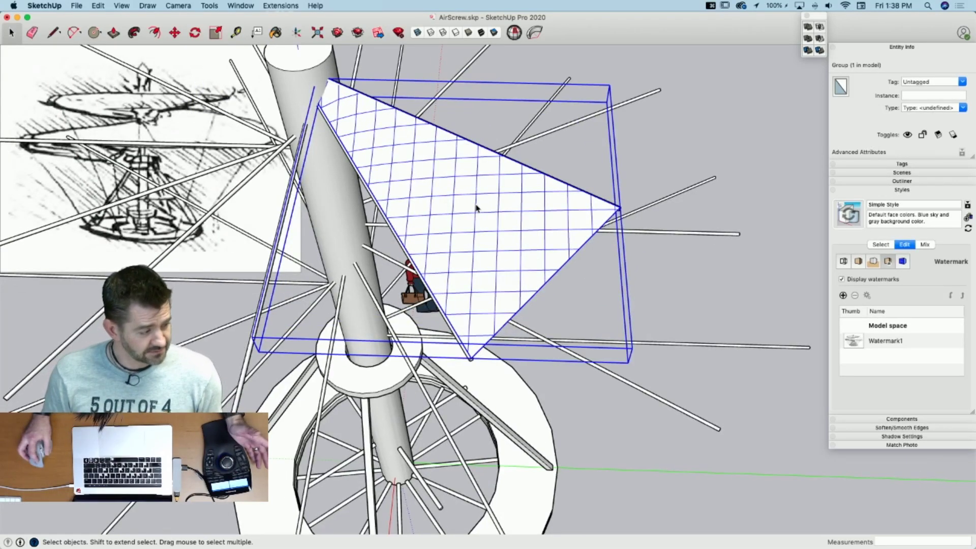
double_click(476, 207)
triple_click(476, 206)
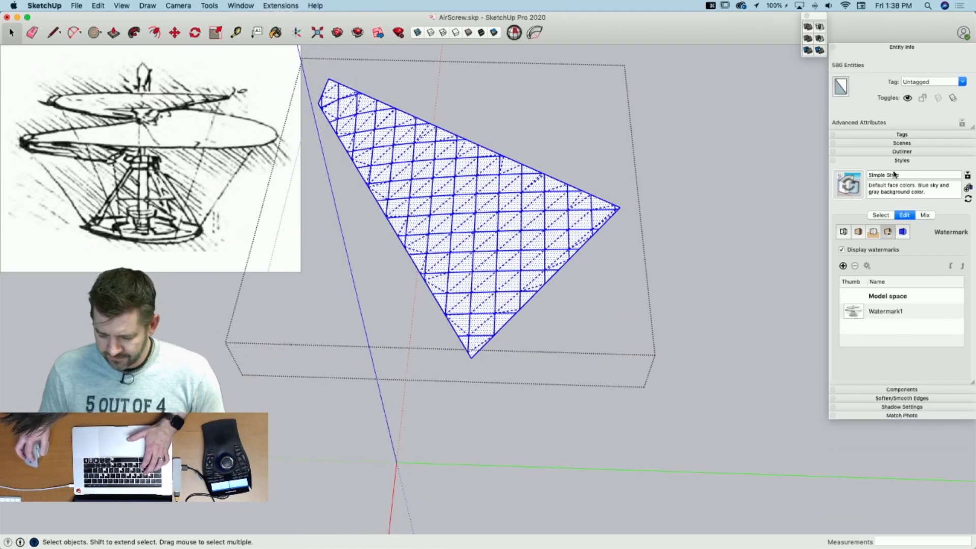
left_click(895, 160)
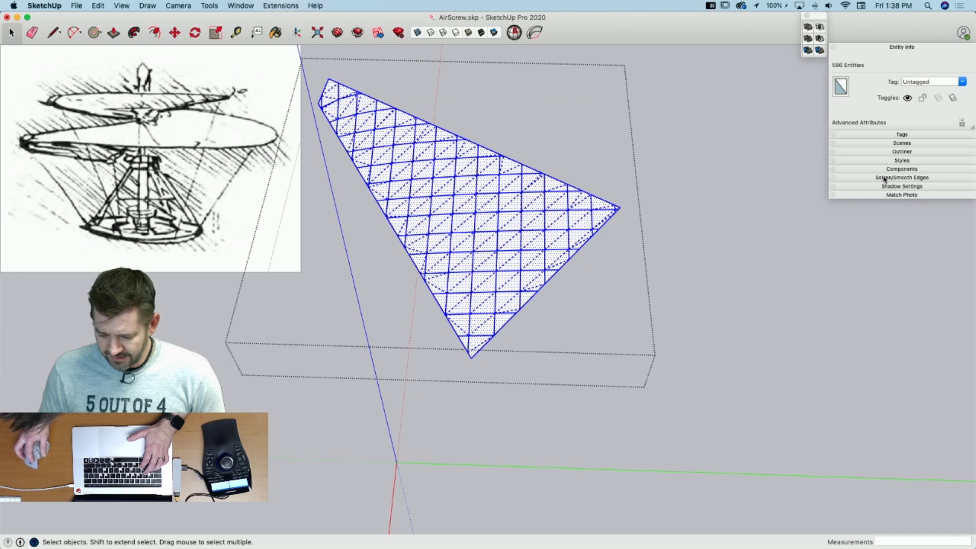
left_click(884, 178)
left_click(841, 226)
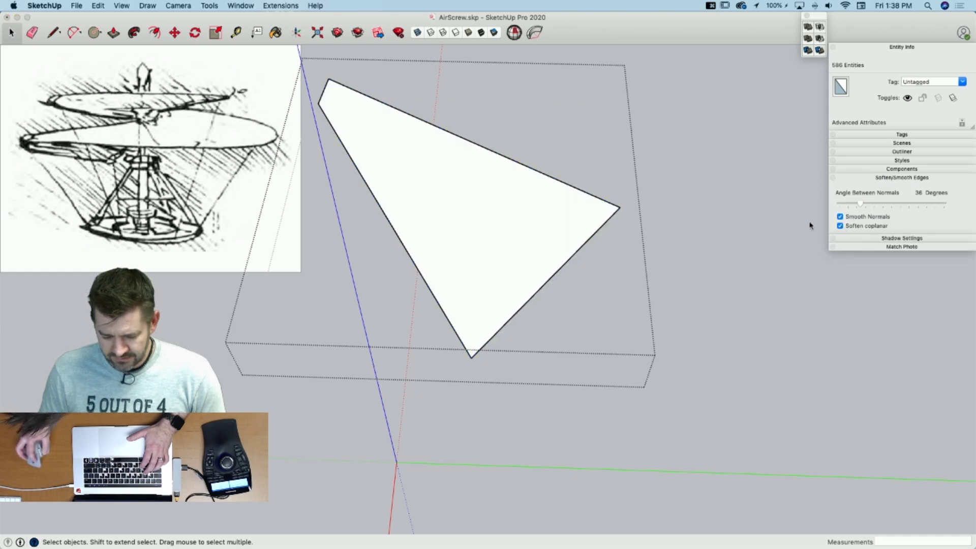
left_click(758, 217)
key("space")
left_click(733, 188)
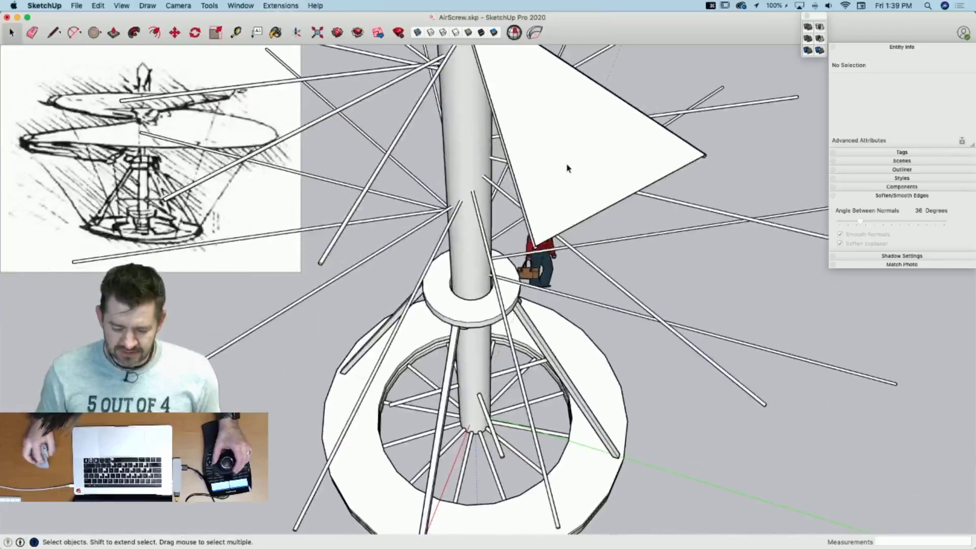
Step: Save the model, open the sail group and delete the soap skin, keeping the outline edges
left_click(568, 169)
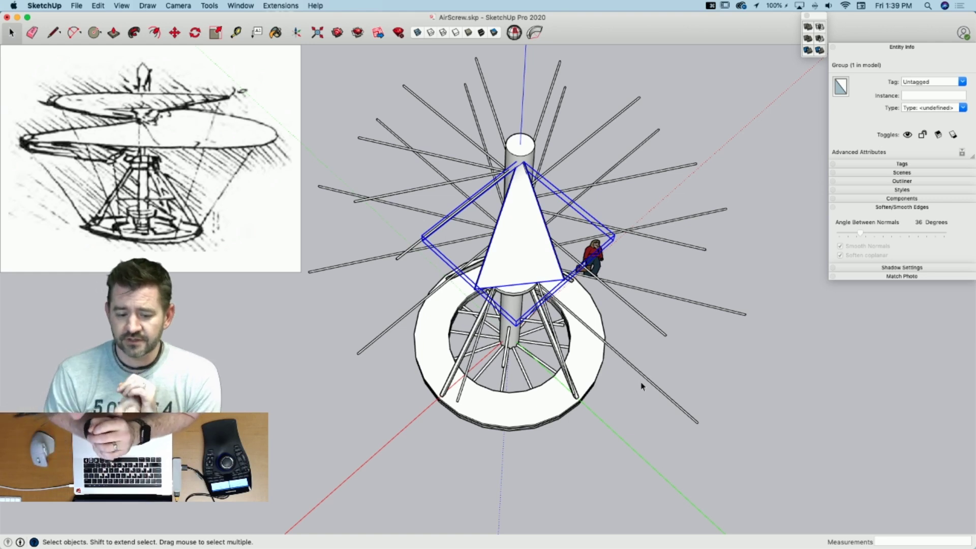
key("super+s")
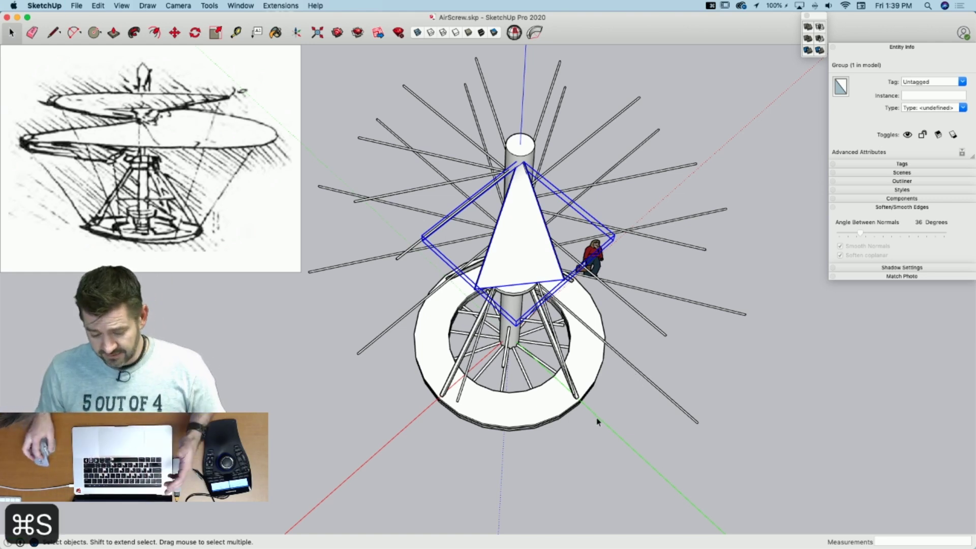
double_click(523, 263)
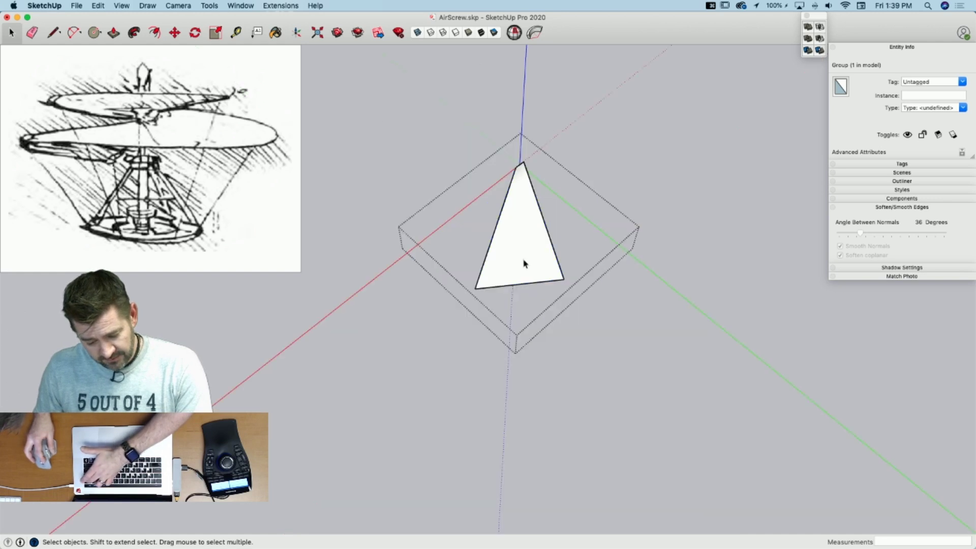
left_click(524, 264)
key("BackSpace")
Step: Erase the outline edge that runs along the lower of the two spokes and show the rest of the model
key("e")
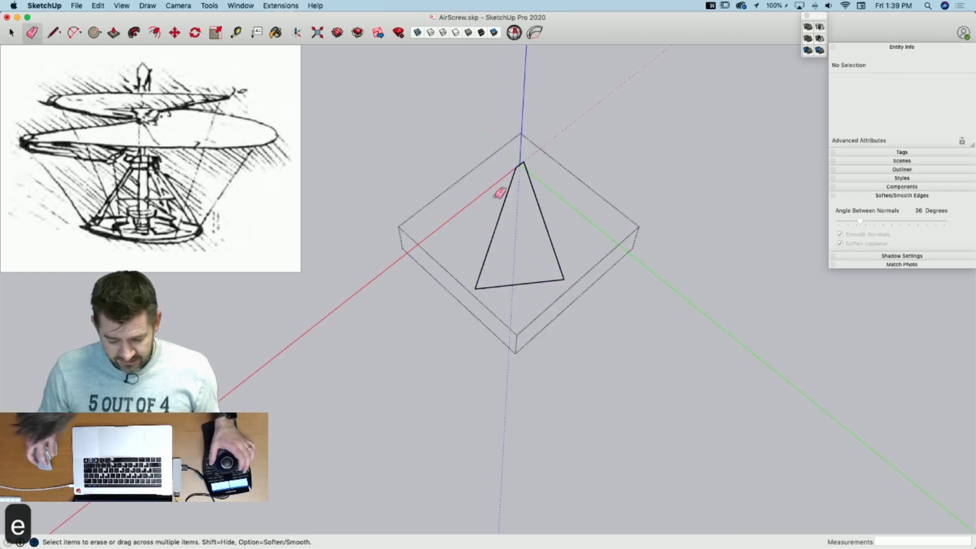
left_click(505, 198)
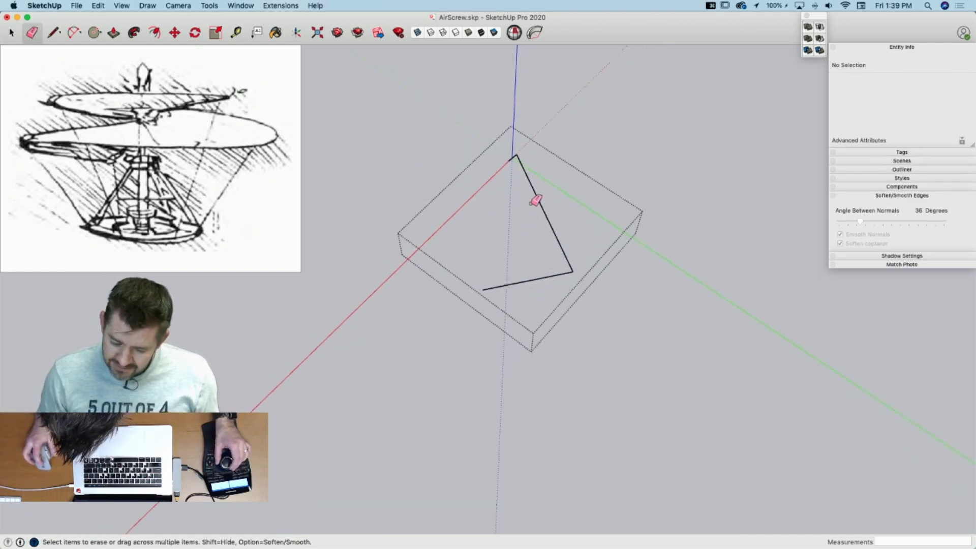
key("space")
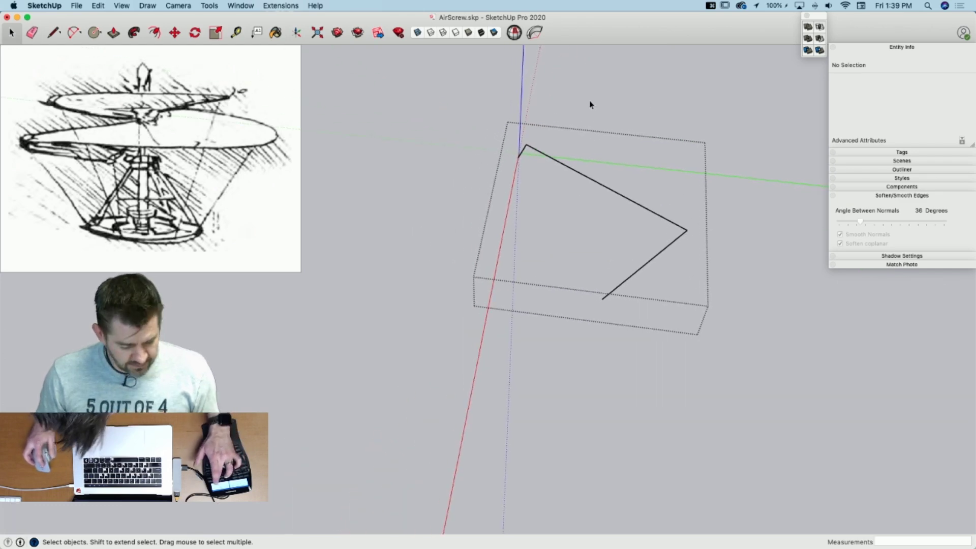
key("q")
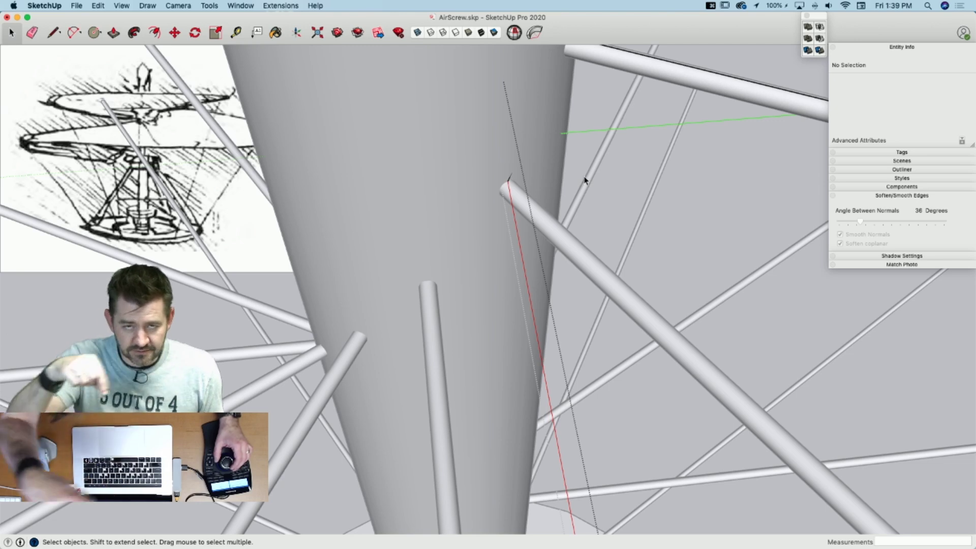
Step: Start an outline edge at the top of the spoke's inner end against the post and show hidden geometry
key("e")
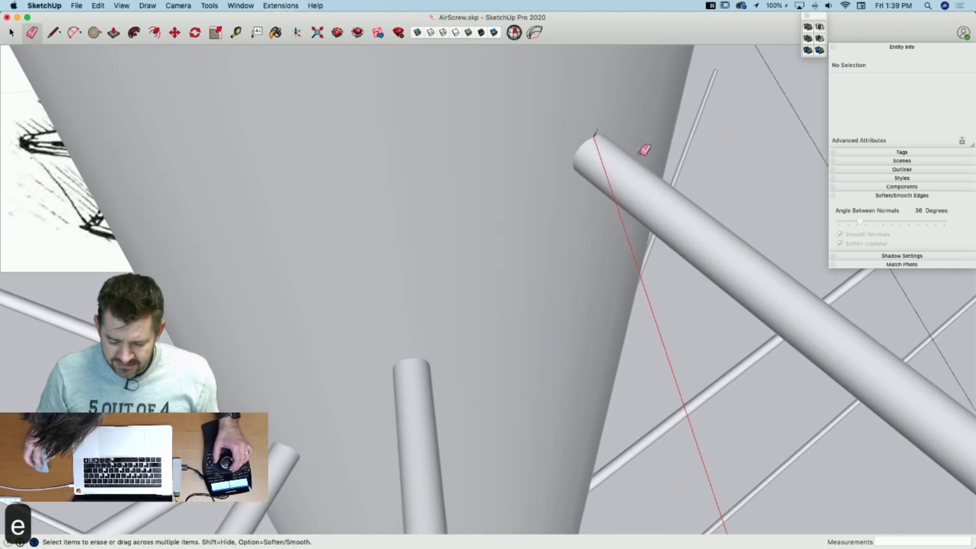
key("l")
left_click(594, 134)
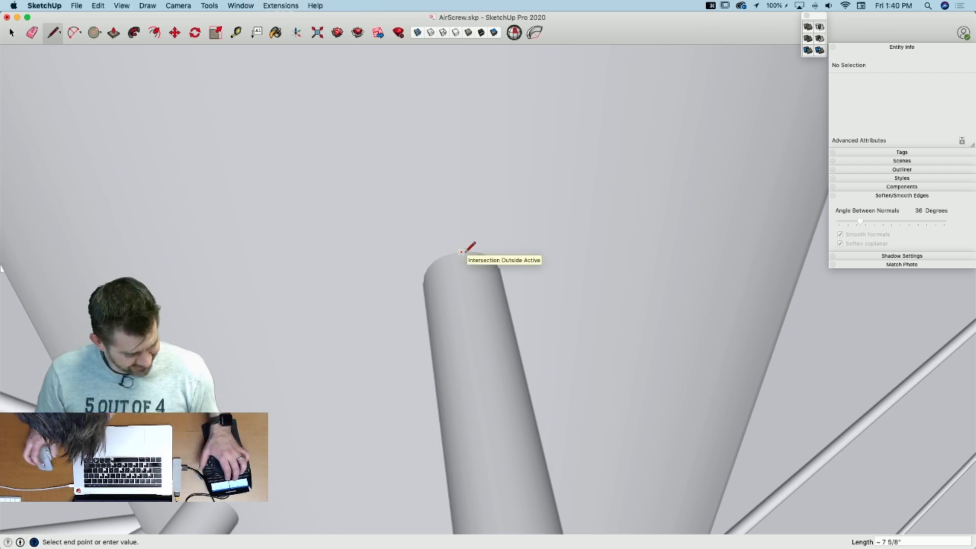
key("alt+h")
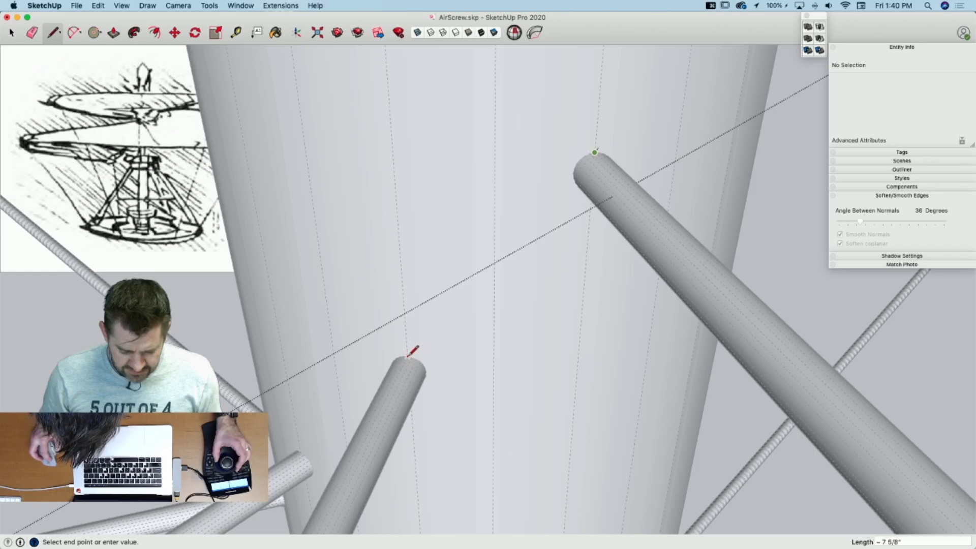
Step: Continue the outline down the post by joining the tops of the successive spokes' inner ends with edges about 7 5/8" long
mouse_move(408, 355)
middle_mouse_down()
mouse_move(396, 349)
mouse_move(407, 368)
mouse_move(413, 356)
mouse_move(382, 331)
mouse_move(416, 322)
mouse_move(345, 305)
mouse_move(356, 327)
mouse_move(390, 347)
mouse_move(356, 386)
mouse_move(337, 448)
middle_mouse_up()
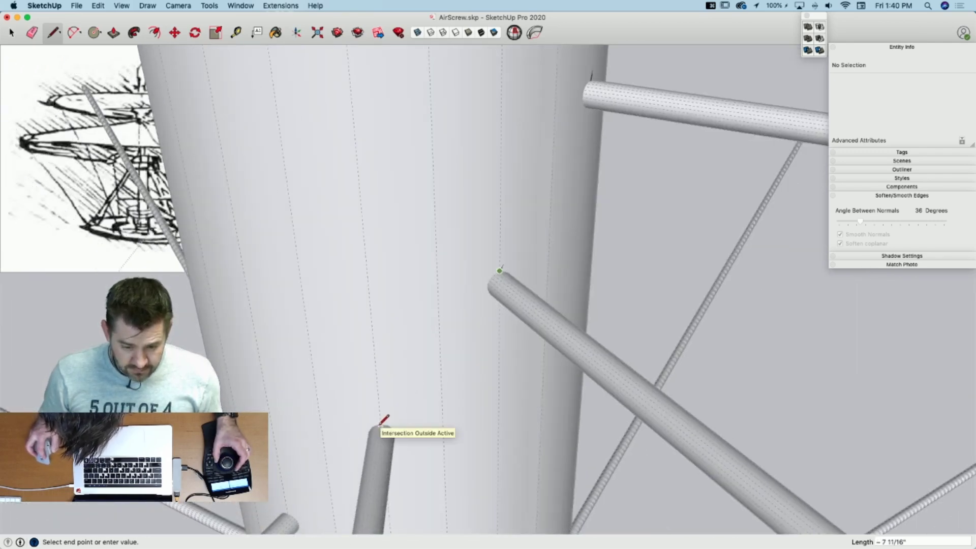
middle_click_drag(277, 405, 445, 324)
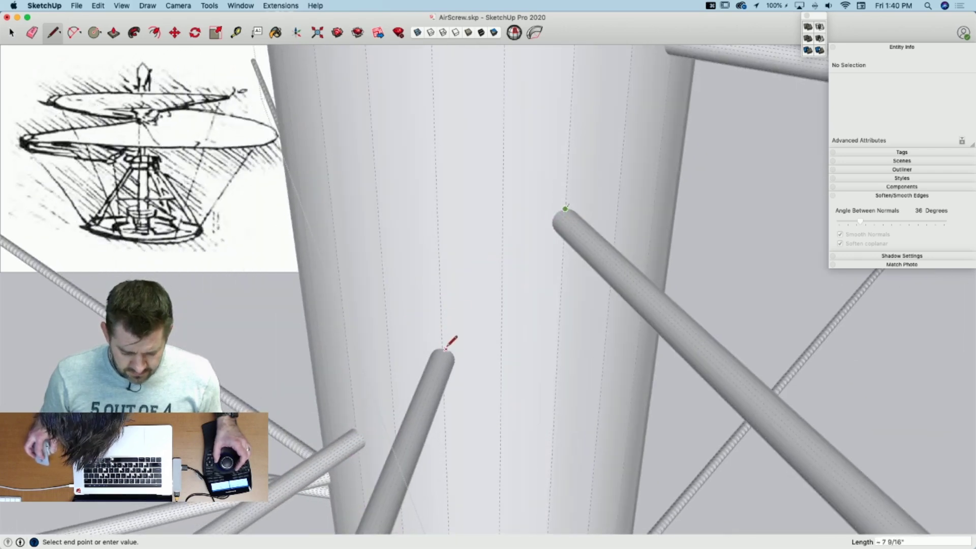
scroll(442, 347, "up", 5)
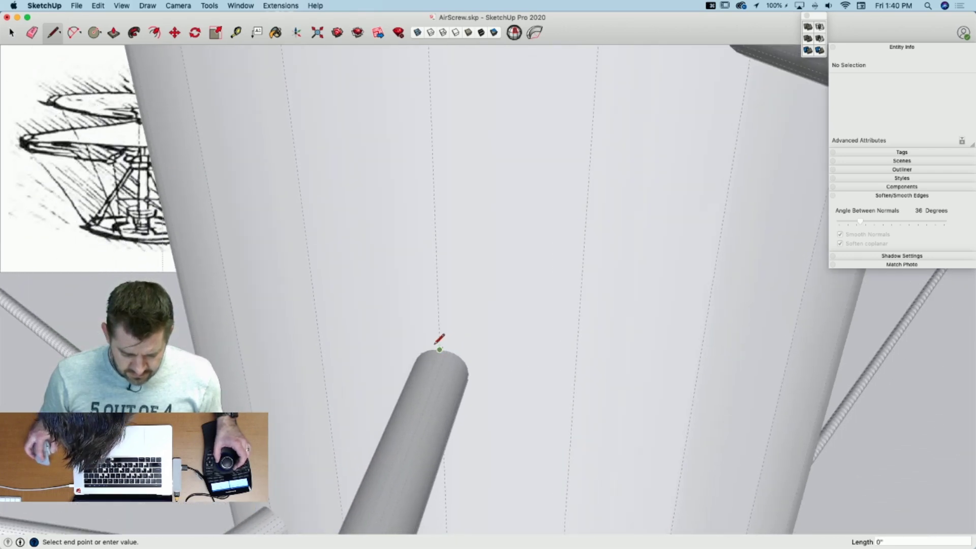
middle_click_drag(439, 339, 426, 366)
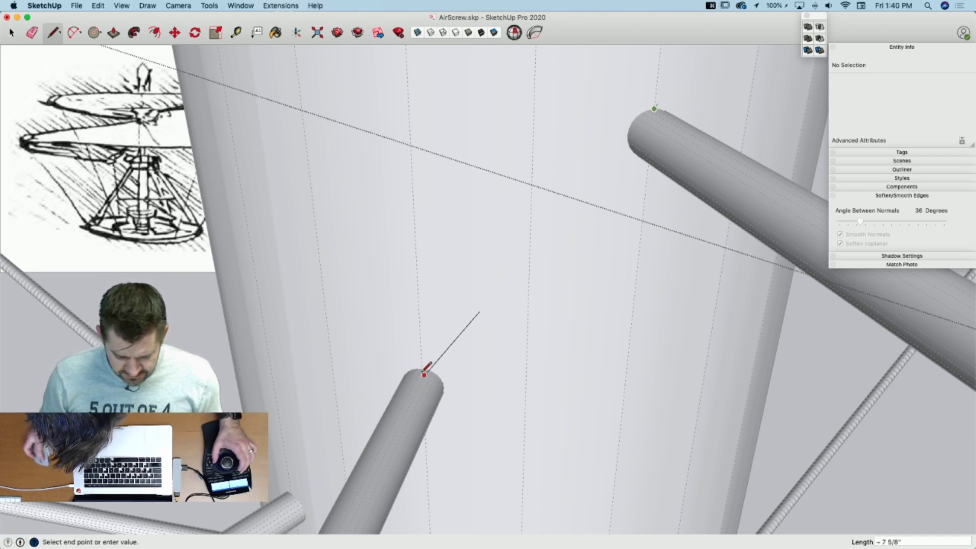
middle_click_drag(422, 366, 355, 339)
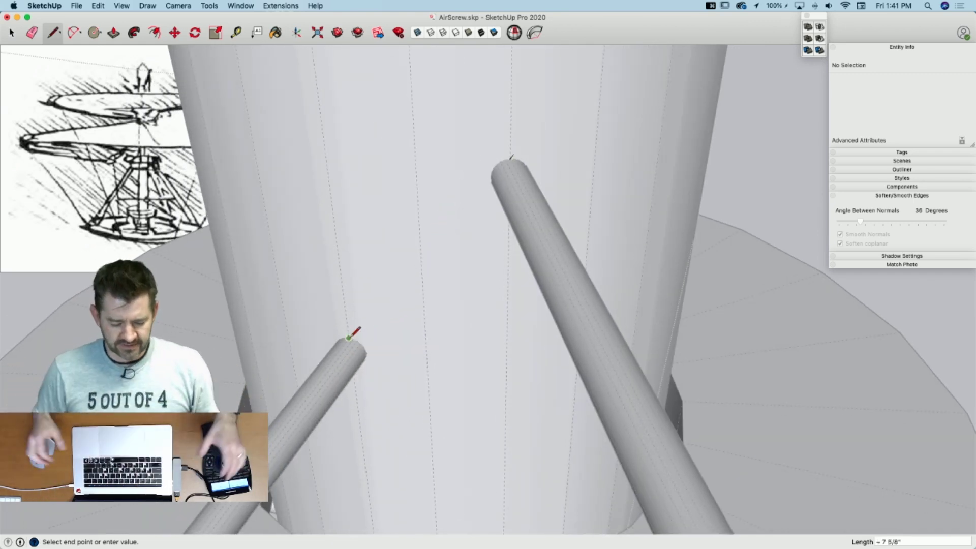
Step: Run the outline 14' 8 1/2" along the last spoke to its outer tip, and join it to the next tip with an edge about 7' 11" long
middle_click_drag(292, 294, 585, 272)
middle_click_drag(538, 337, 534, 342)
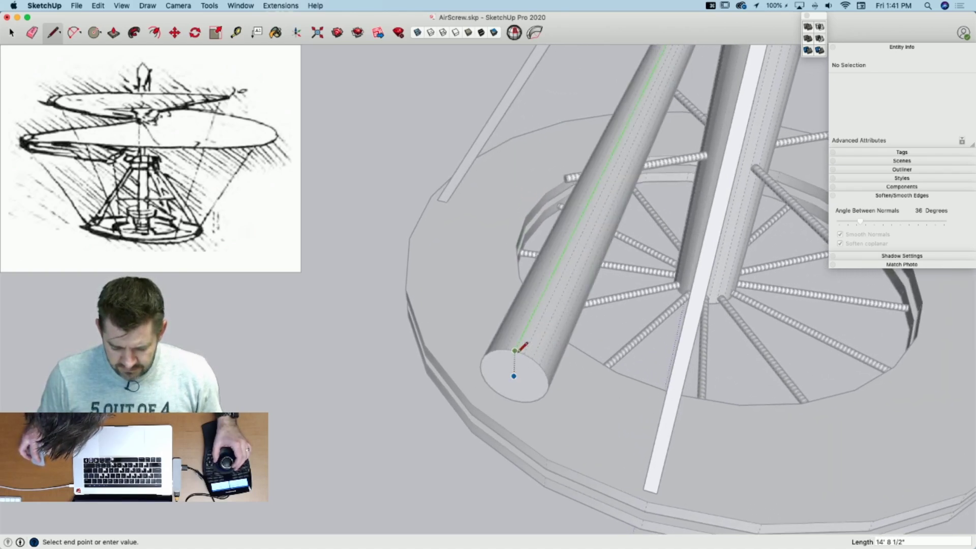
middle_click_drag(619, 367, 358, 255)
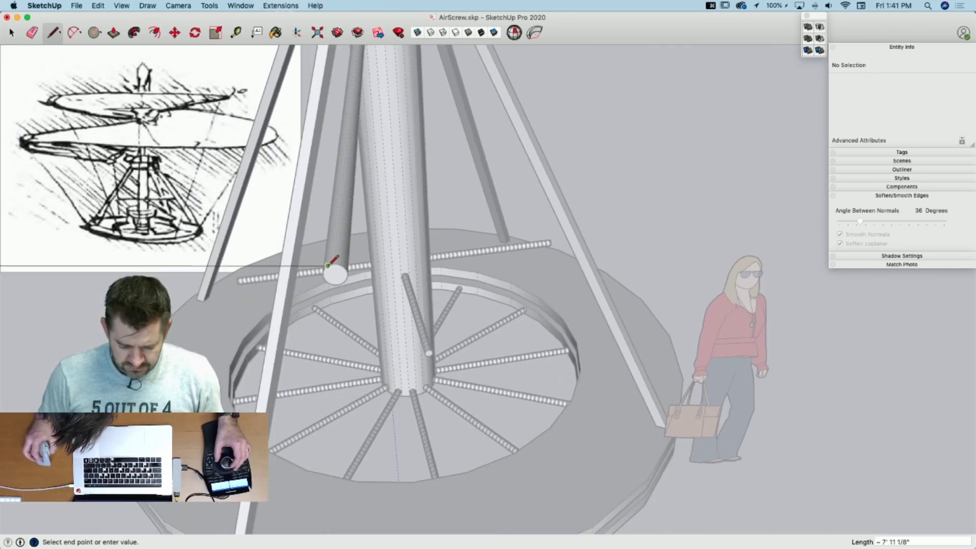
scroll(330, 263, "up", 2)
scroll(332, 261, "down", 5)
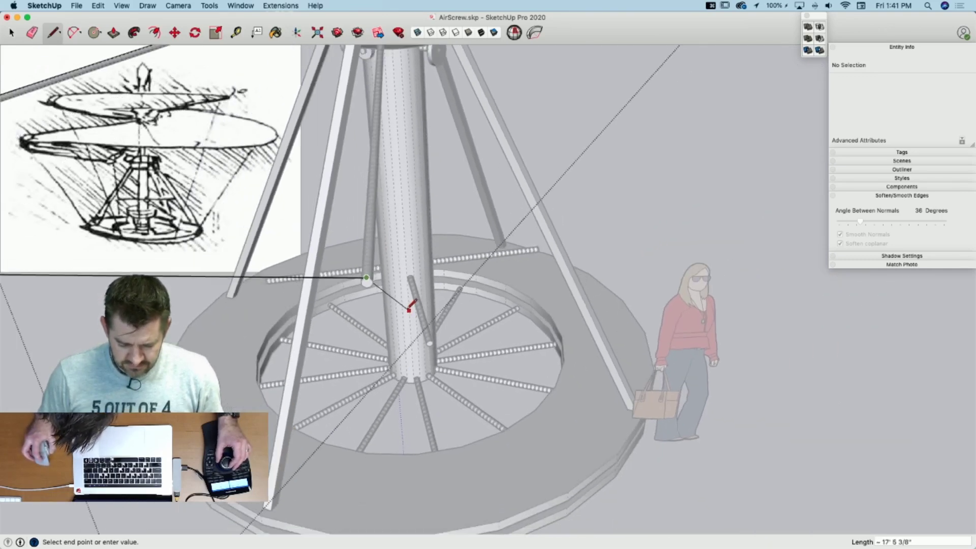
Step: Extend the outer outline across the tops of the next two spoke tips with edges about 7' 9" and 7' 7" long
mouse_move(403, 291)
middle_mouse_down()
mouse_move(417, 289)
mouse_move(401, 305)
middle_mouse_up()
scroll(403, 305, "up", 5)
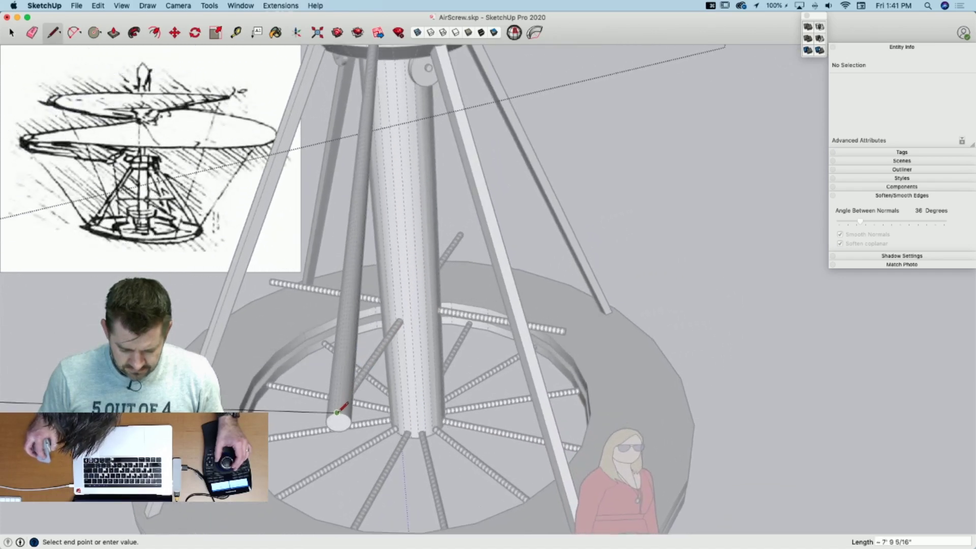
scroll(341, 410, "up", 2)
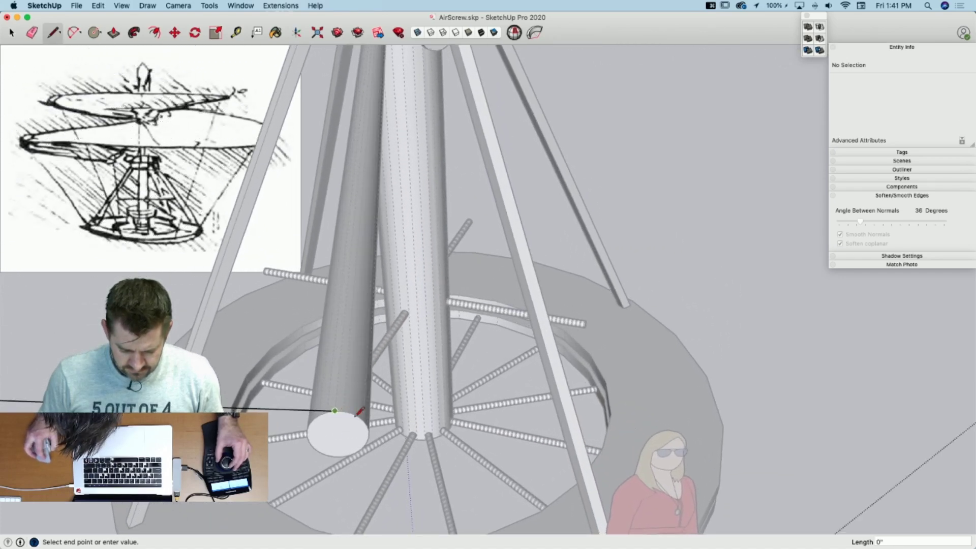
scroll(356, 416, "down", 3)
middle_click_drag(356, 415, 431, 355)
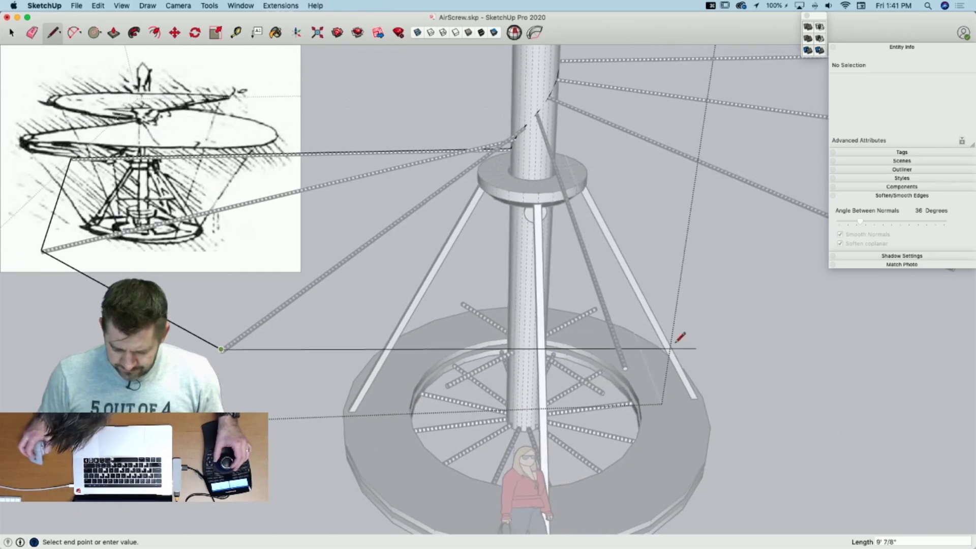
scroll(681, 337, "up", 5)
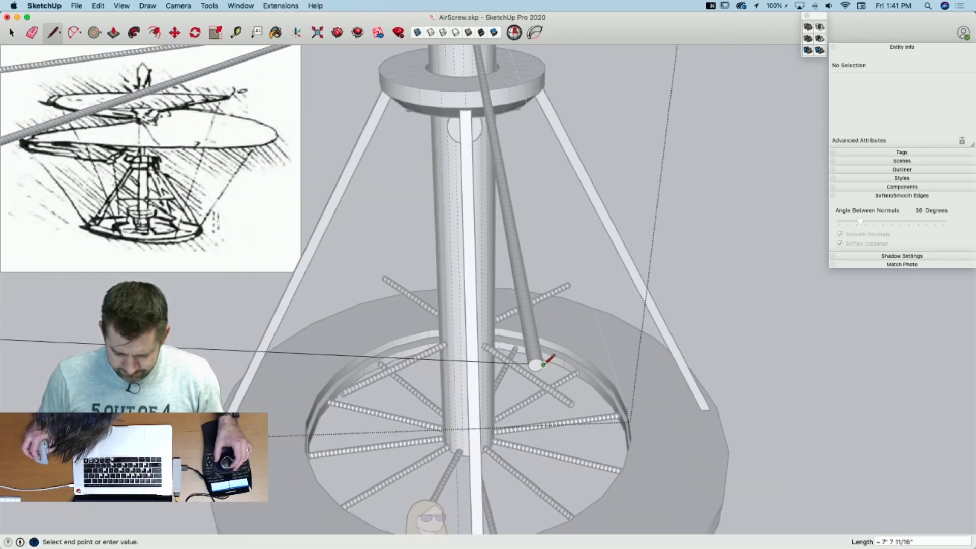
scroll(542, 366, "up", 2)
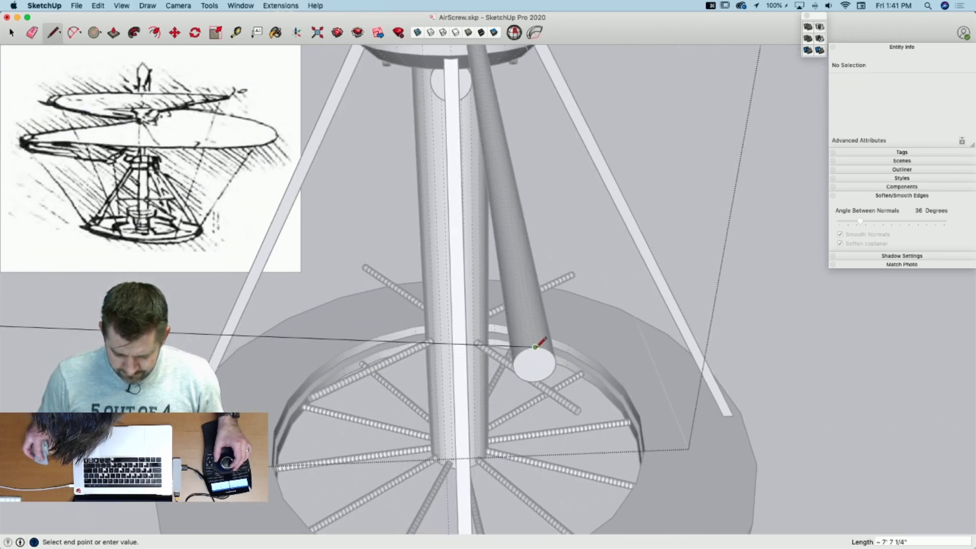
Step: Draw the fourth outer outline edge, about 7' 5" long, to the top point of the following spoke's end circle
scroll(535, 348, "down", 5)
middle_click_drag(579, 360, 493, 346)
scroll(491, 350, "up", 2)
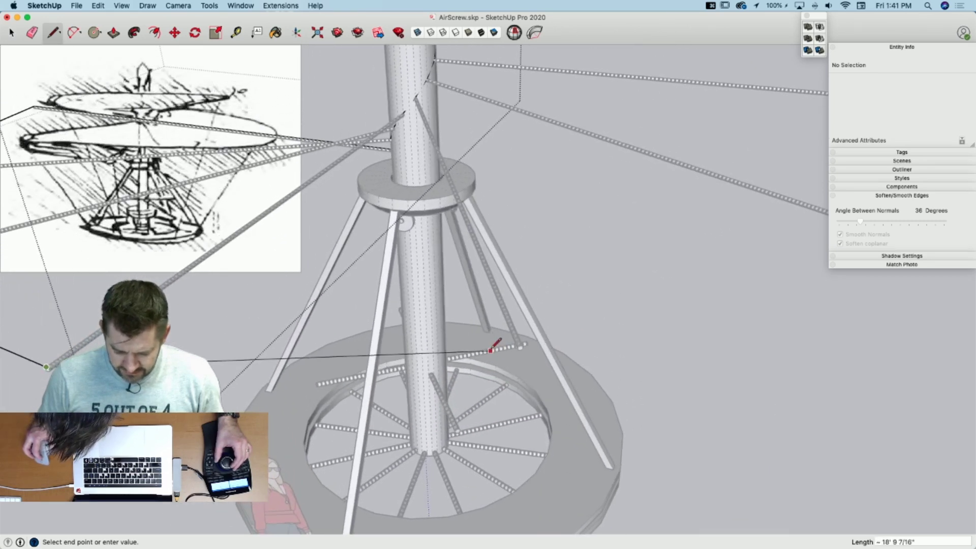
scroll(521, 349, "up", 5)
scroll(523, 348, "down", 5)
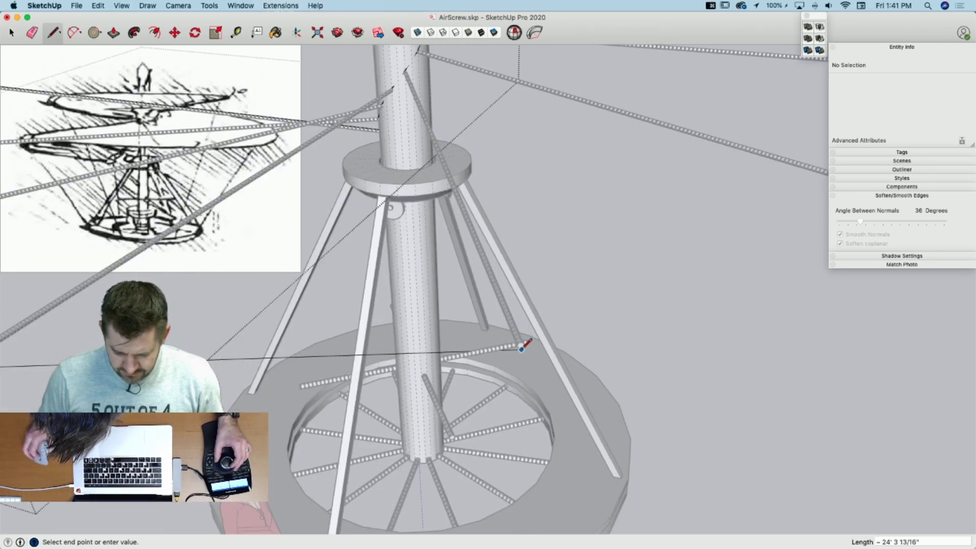
scroll(522, 347, "up", 3)
scroll(524, 343, "down", 3)
scroll(523, 338, "up", 3)
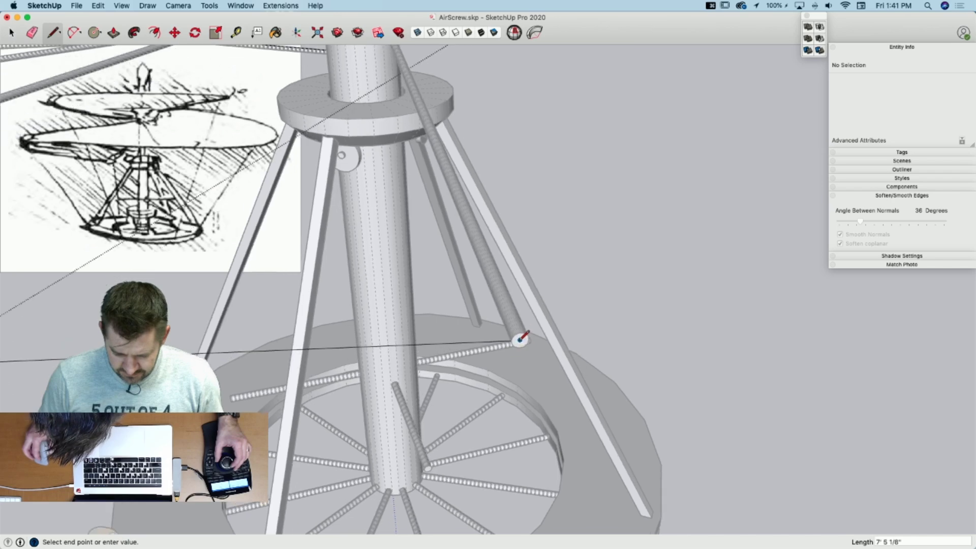
scroll(522, 339, "up", 2)
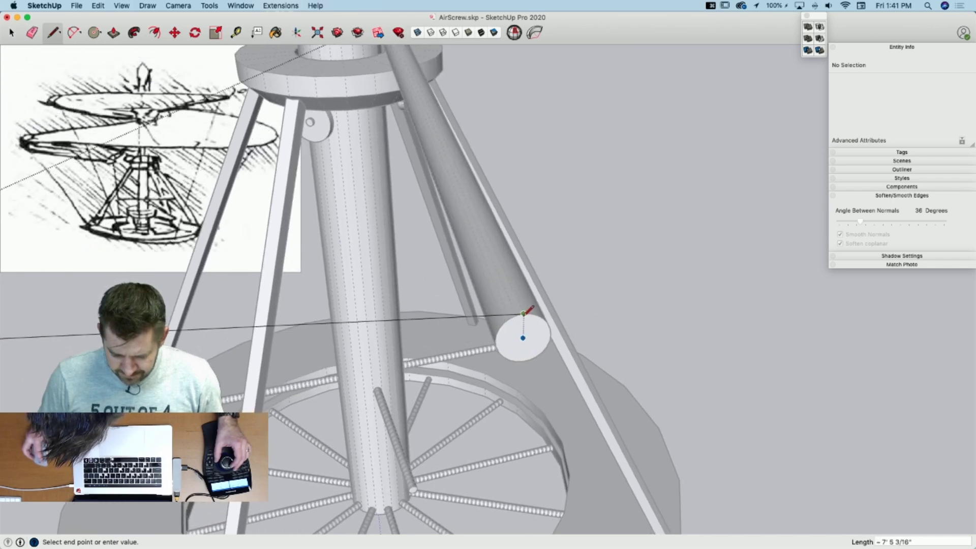
Step: Add the fifth and sixth outer outline edges, ending each at the top of the next spoke's outer end
scroll(525, 312, "down", 10)
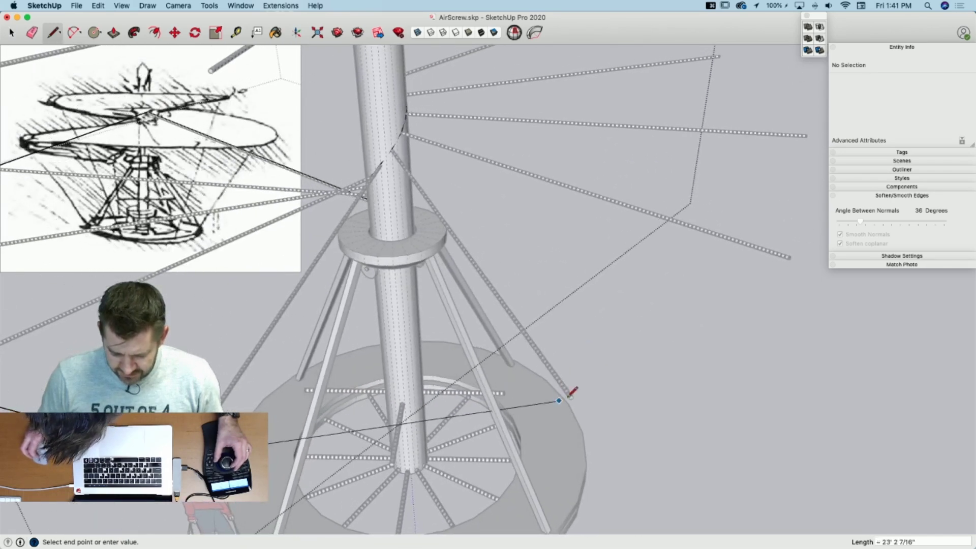
scroll(571, 395, "up", 10)
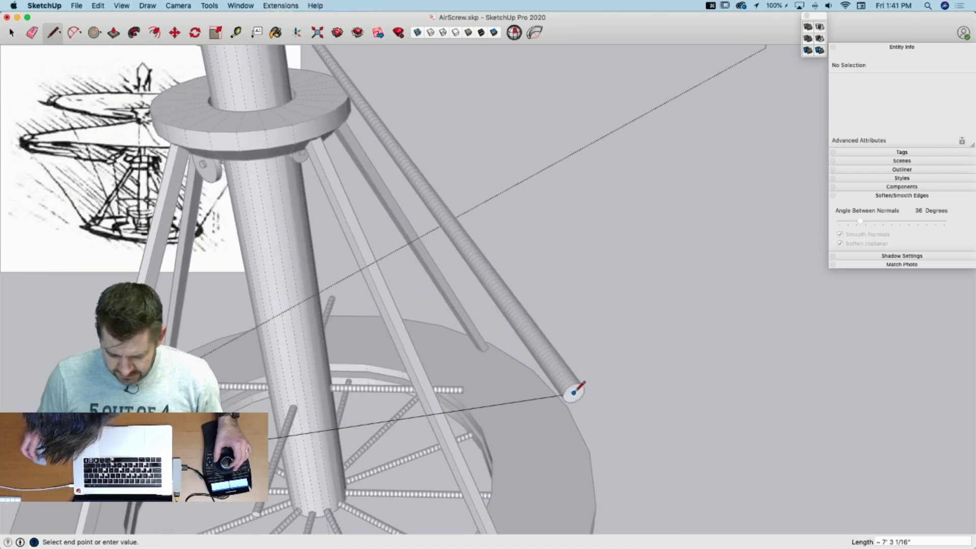
scroll(574, 391, "up", 3)
scroll(576, 370, "down", 8)
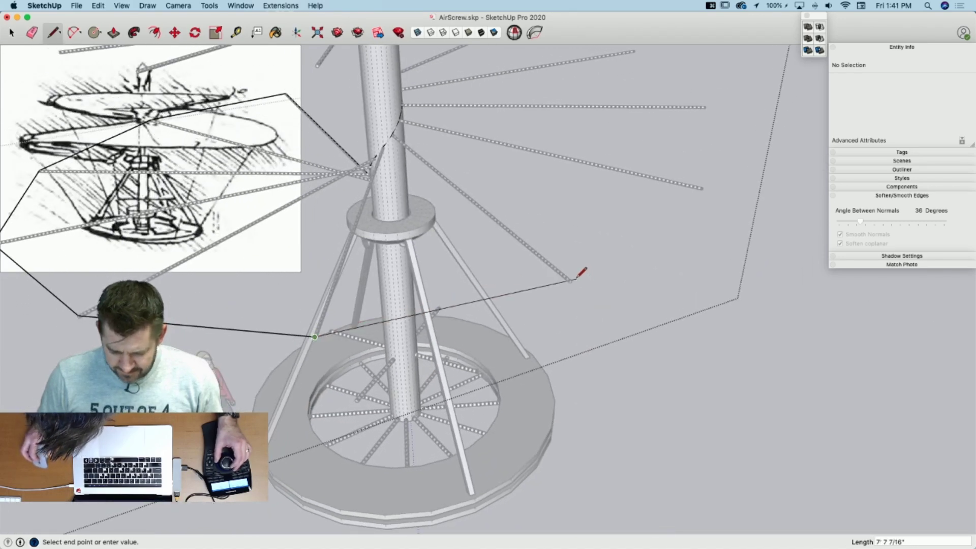
scroll(570, 281, "up", 10)
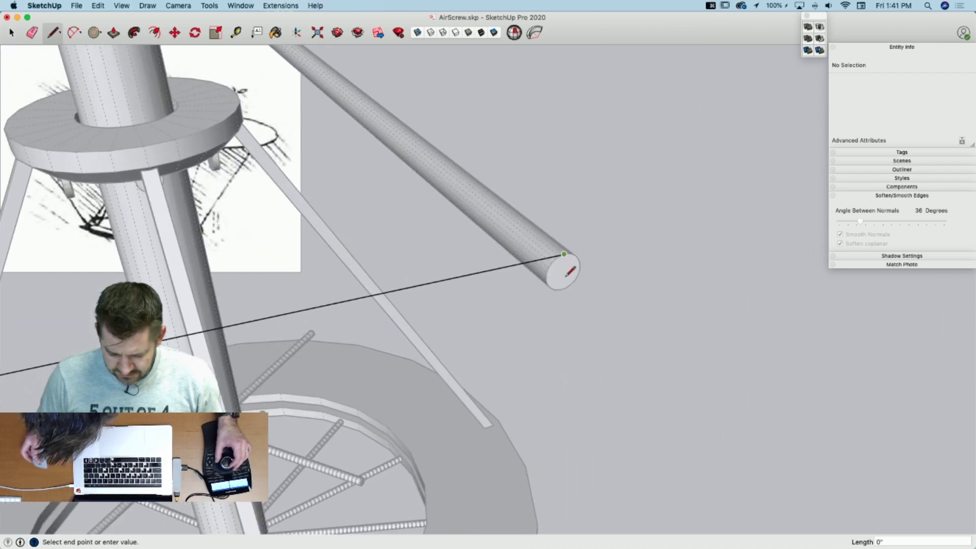
Step: Draw the seventh outer outline edge, about 6' 11" long, to the top of the next spoke's end circle
scroll(567, 276, "down", 10)
scroll(554, 322, "up", 6)
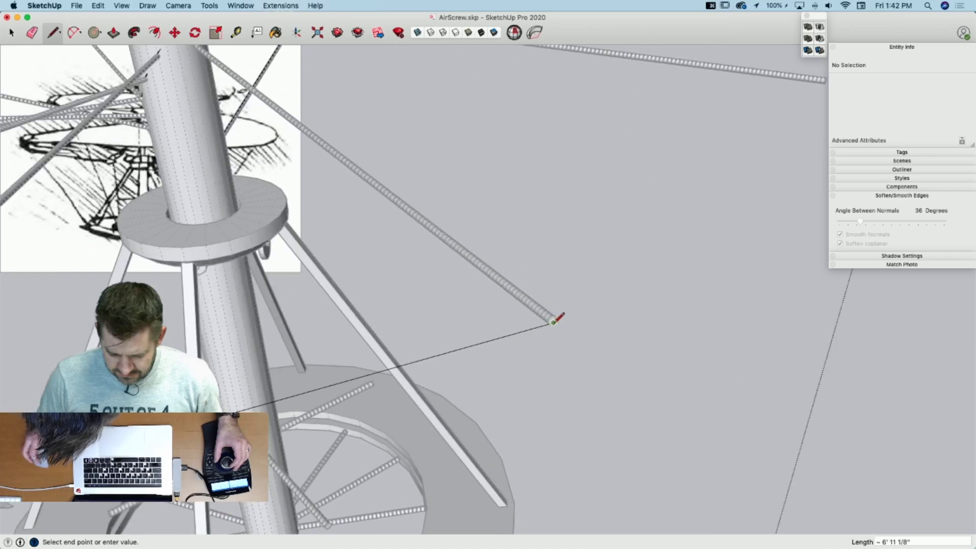
scroll(555, 321, "up", 5)
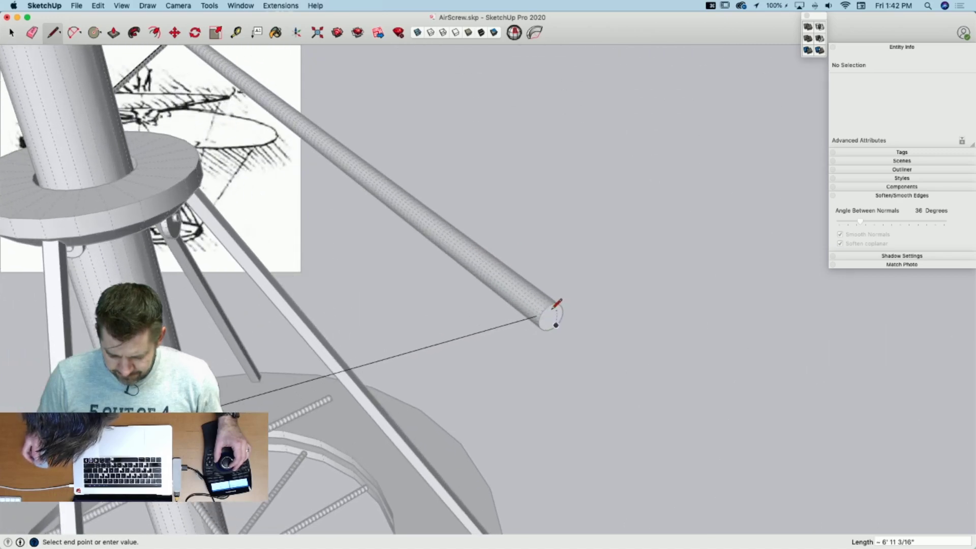
scroll(555, 306, "up", 3)
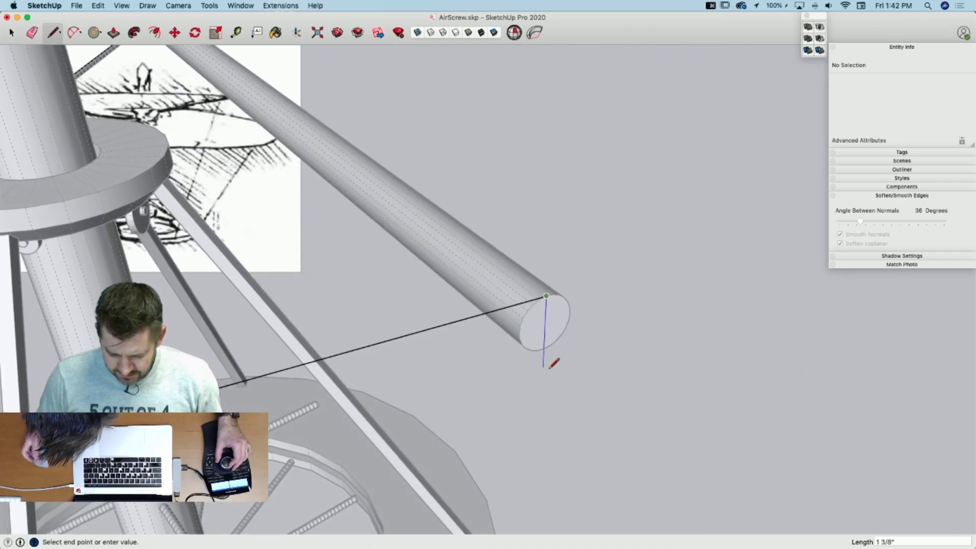
Step: Draw the eighth outer outline edge, about 6' 9" long, to the top of the next spoke's outer end
scroll(543, 367, "down", 10)
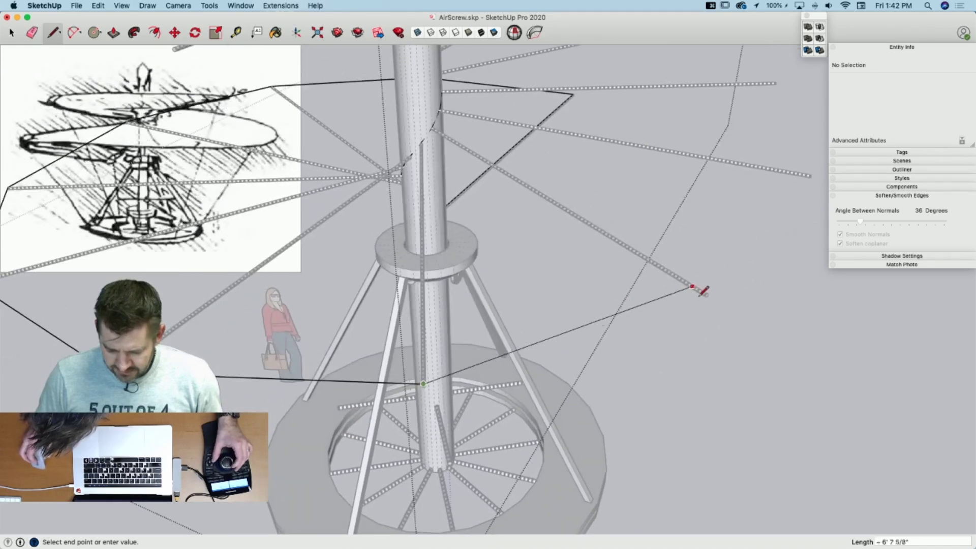
scroll(707, 294, "up", 8)
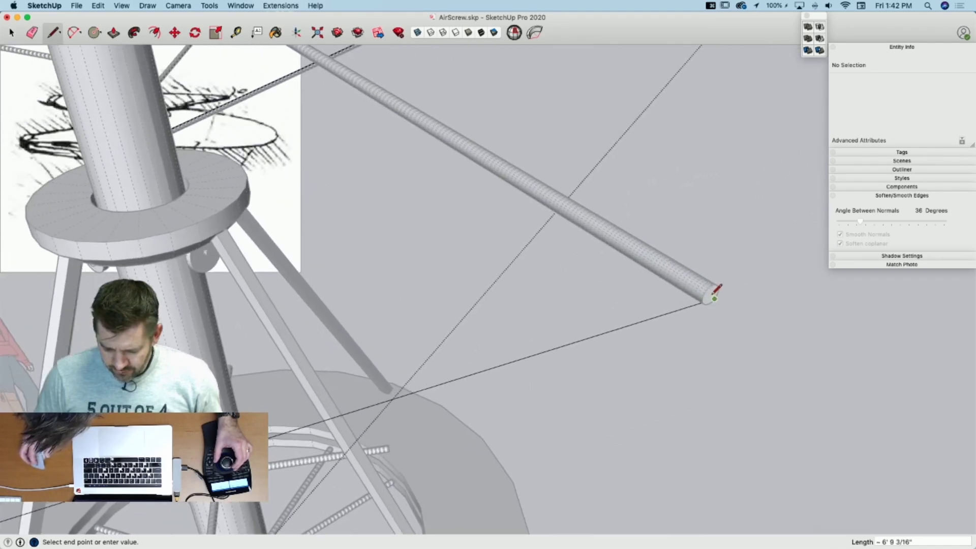
scroll(709, 295, "up", 3)
scroll(708, 295, "down", 6)
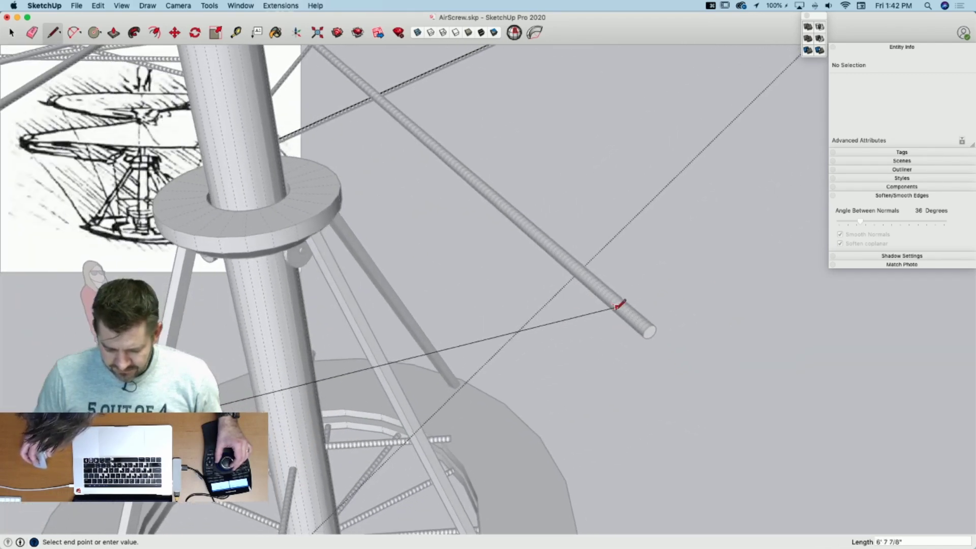
scroll(617, 330, "up", 2)
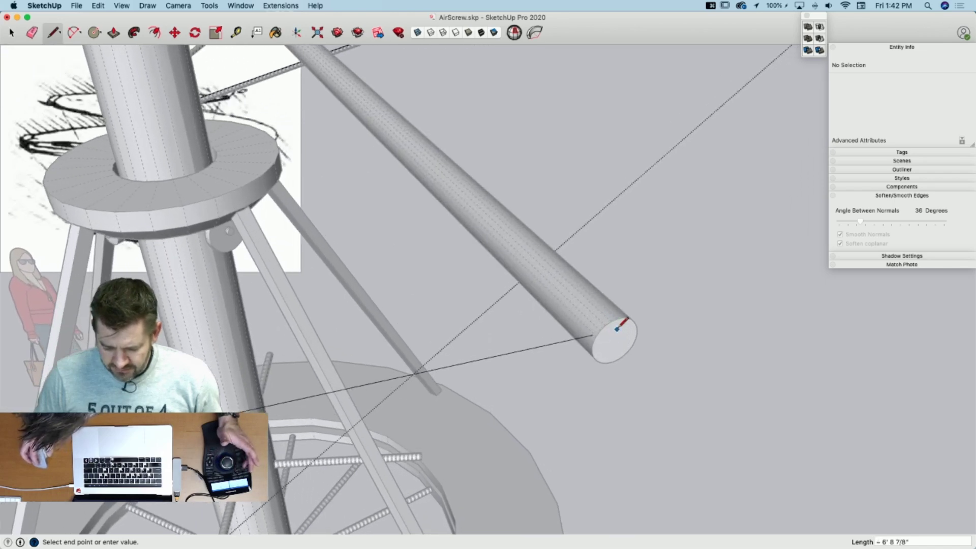
Step: Draw the ninth outer outline edge, about 6' 7" long, to the top of the following spoke tip
scroll(697, 243, "down", 3)
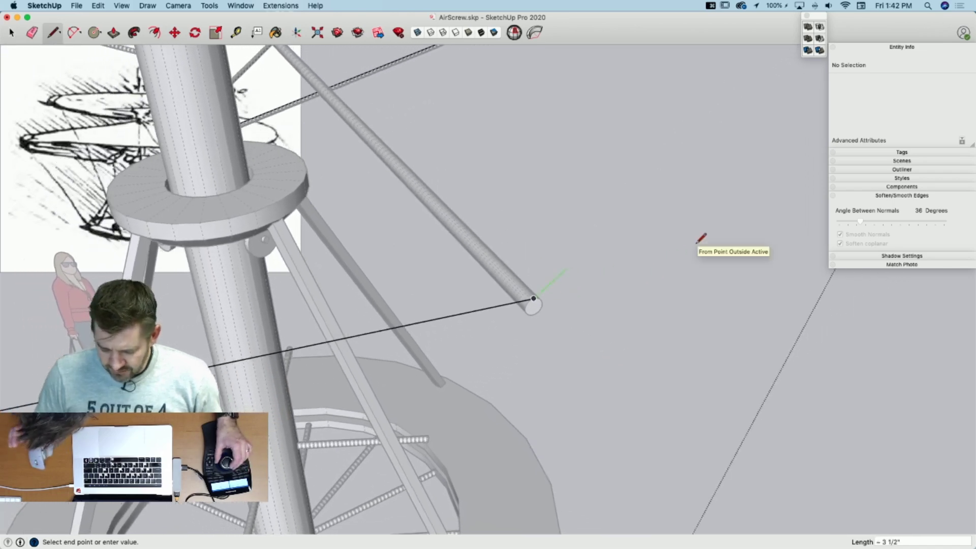
scroll(701, 238, "down", 4)
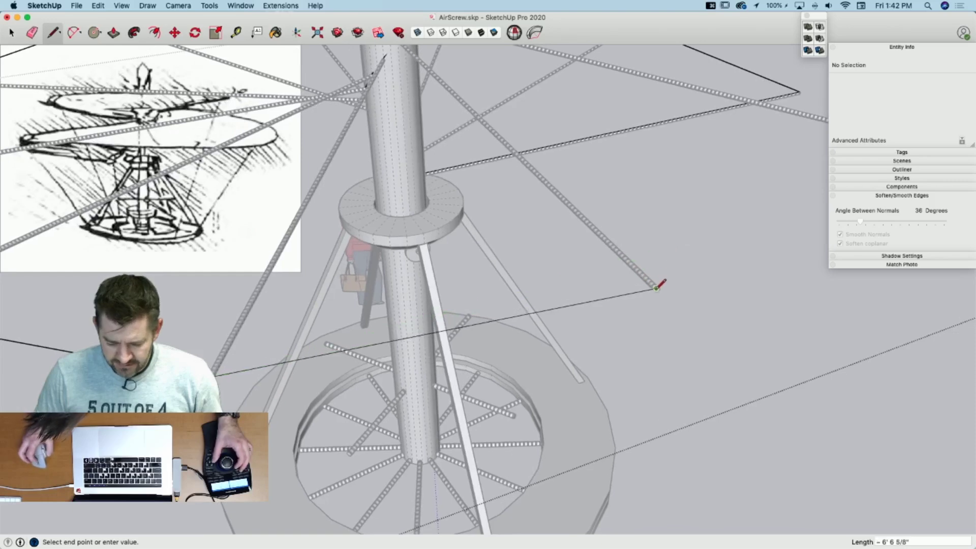
scroll(657, 288, "up", 5)
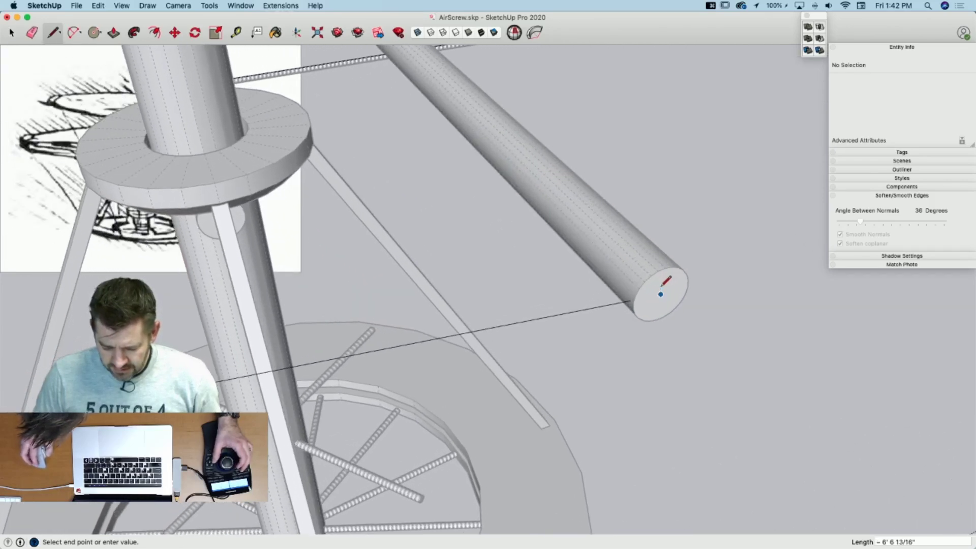
left_click(665, 269)
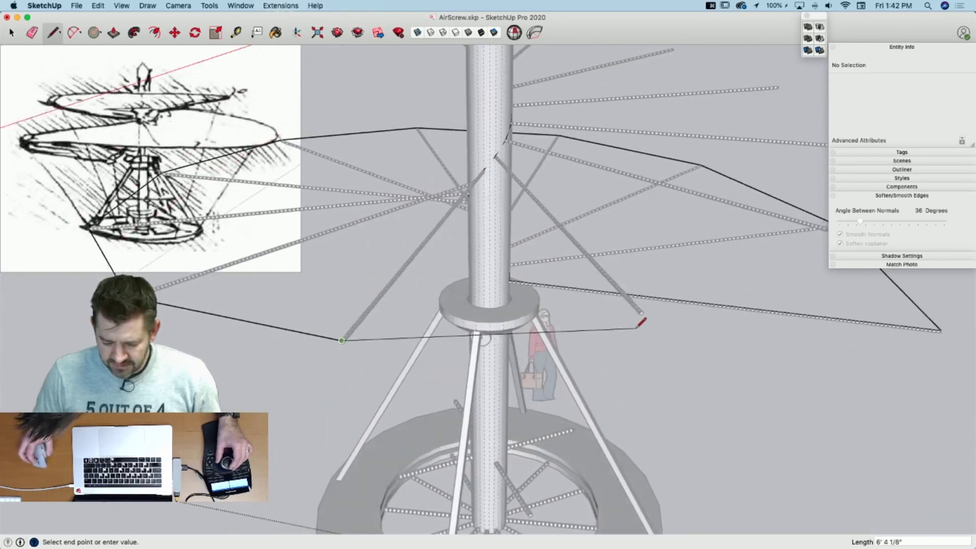
Step: Draw the tenth and eleventh outer outline edges, about 6' 5" and 6' 3" long, to the tops of the next two spoke ends
scroll(658, 311, "up", 5)
scroll(658, 314, "up", 2)
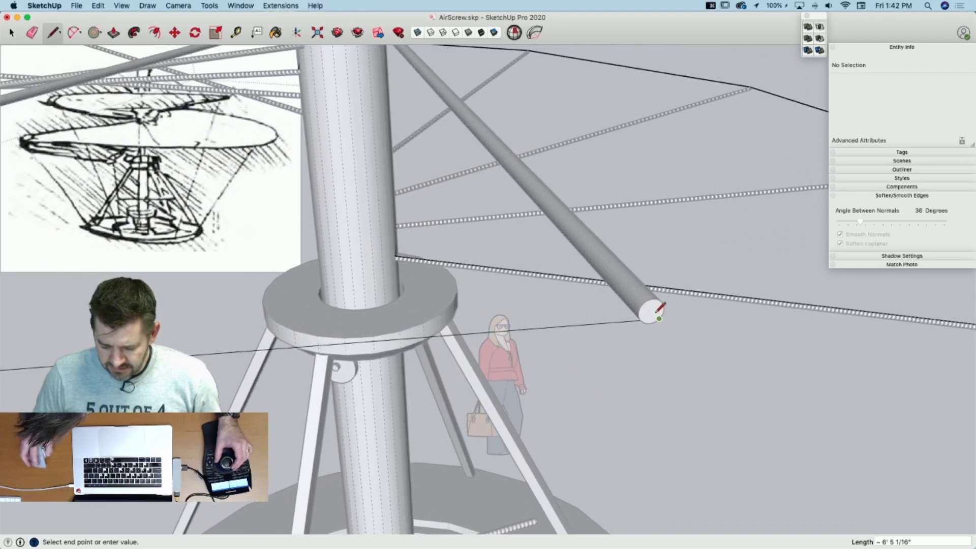
scroll(521, 346, "up", 3)
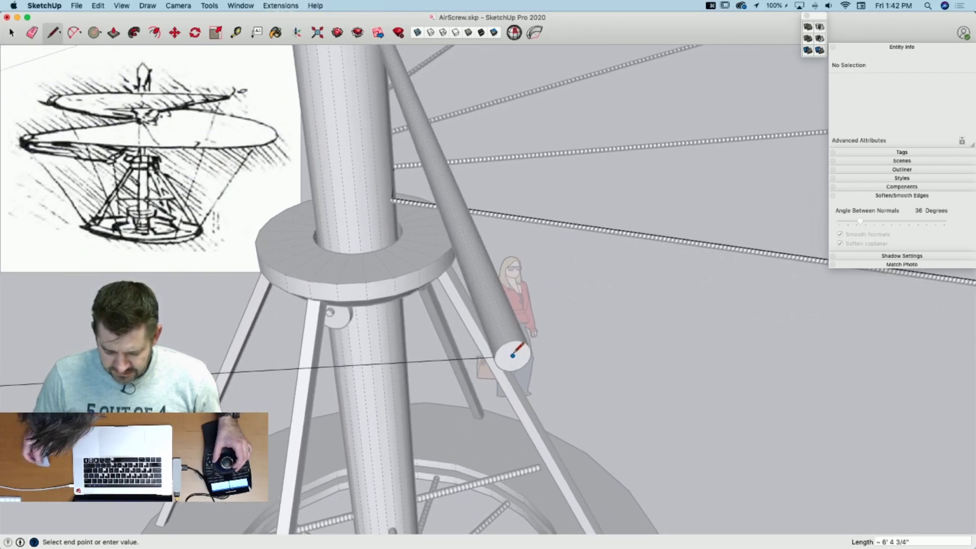
scroll(516, 330, "down", 10)
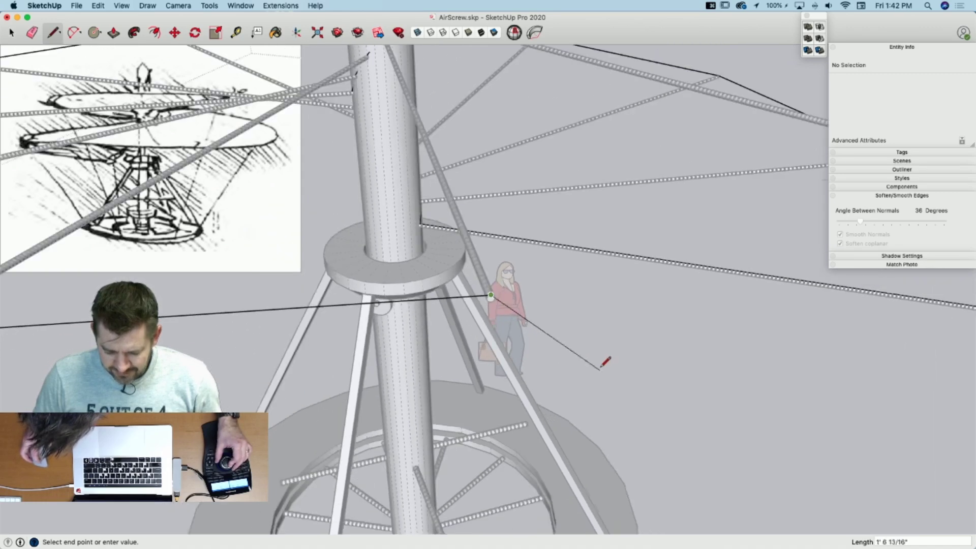
scroll(543, 281, "up", 6)
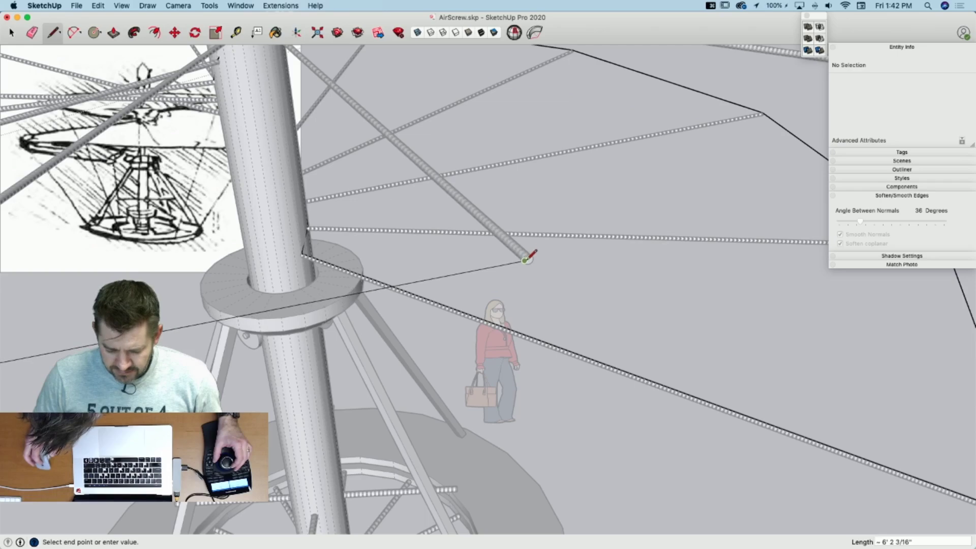
scroll(526, 259, "up", 5)
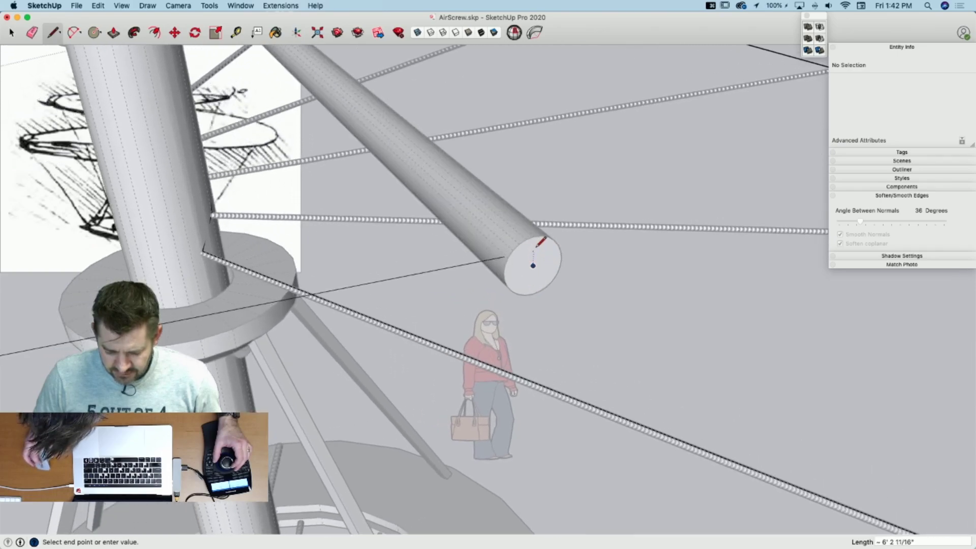
Step: Continue the outer outline with the twelfth and thirteenth edges, about 6' 1" and 5' 11" long, each ending atop the next spoke's end circle
scroll(557, 282, "down", 10)
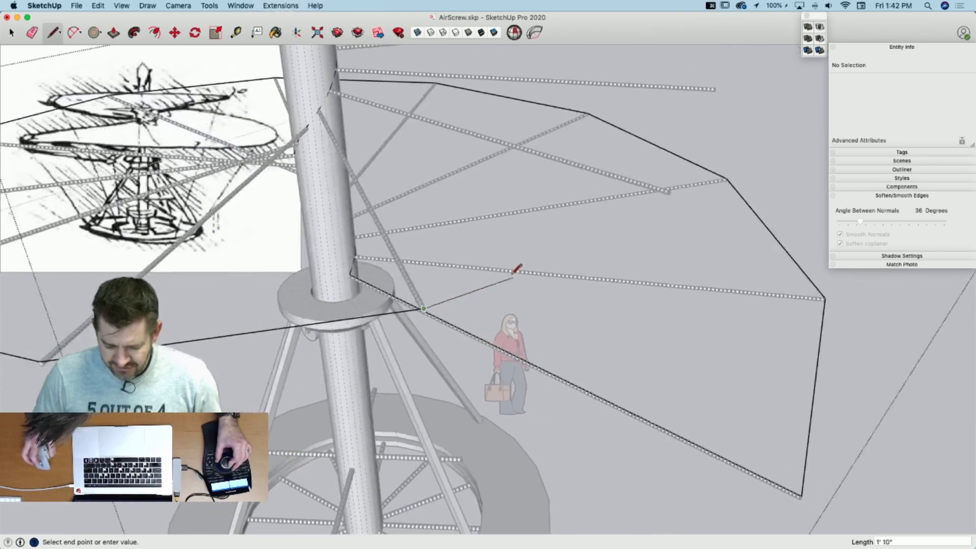
scroll(527, 272, "up", 8)
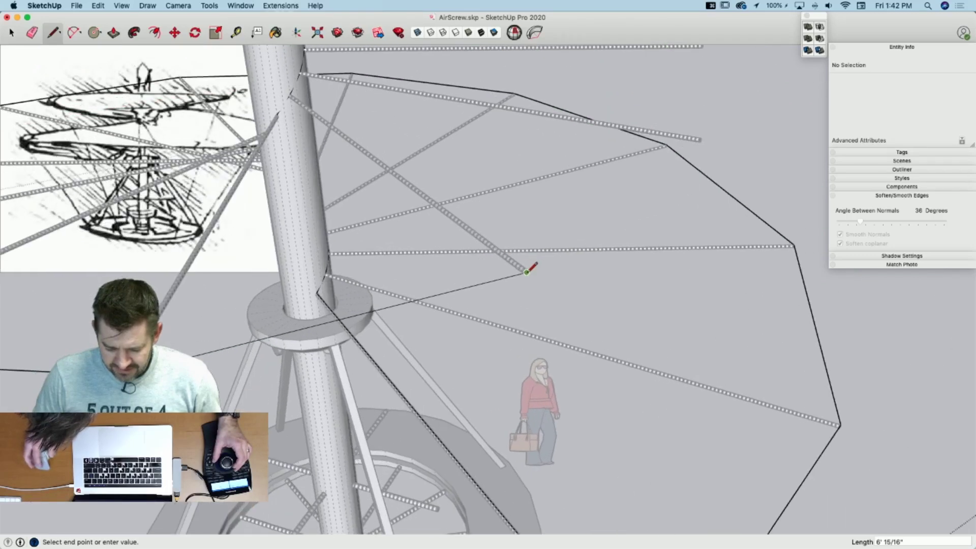
scroll(527, 270, "up", 8)
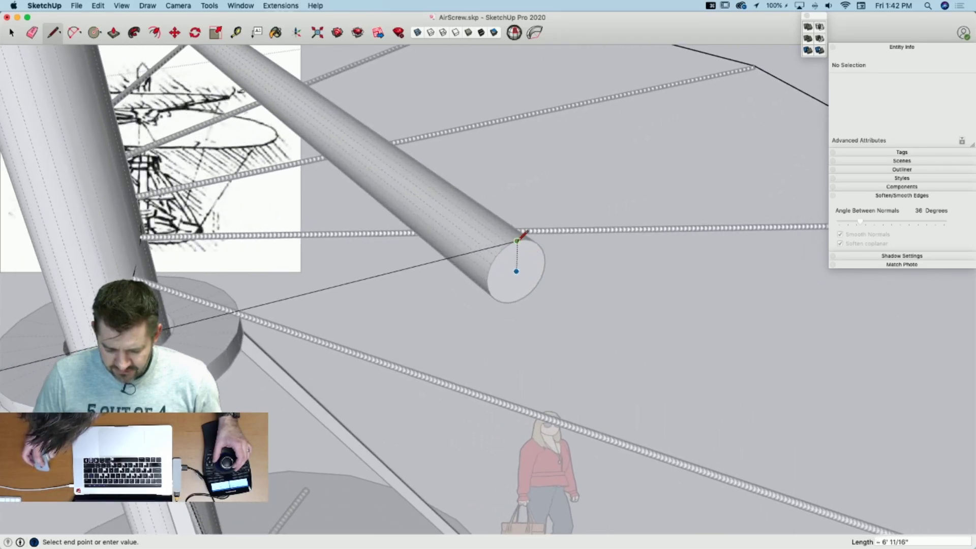
scroll(512, 279, "down", 8)
scroll(502, 295, "up", 5)
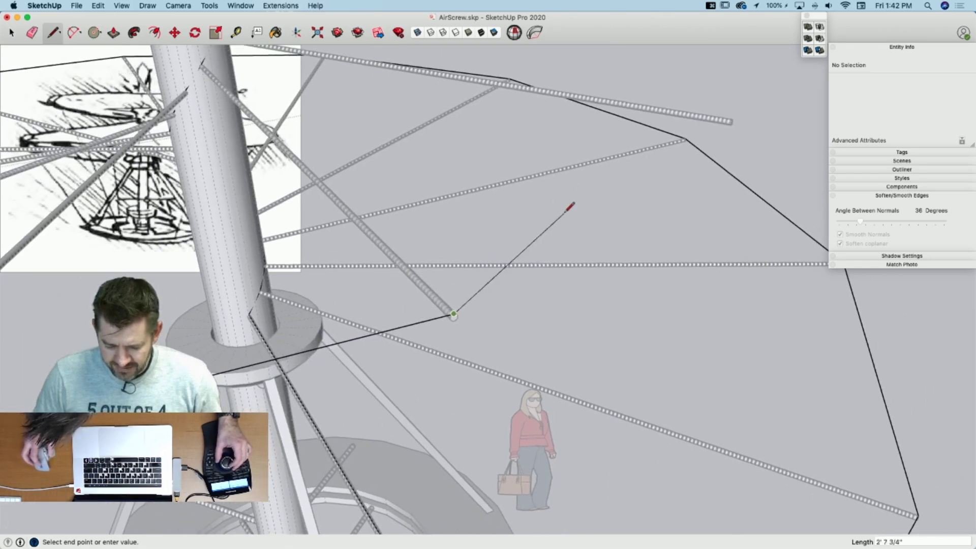
middle_click_drag(567, 212, 540, 263)
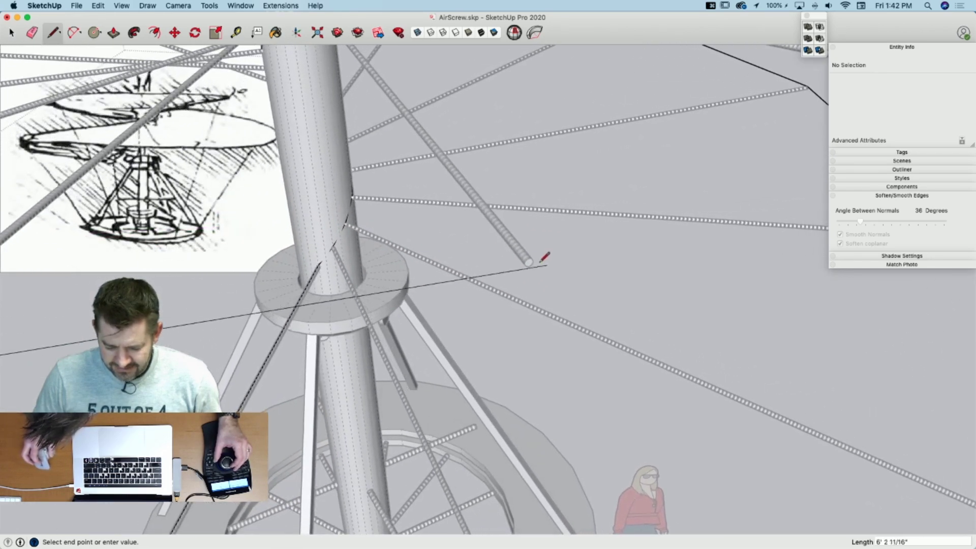
scroll(531, 263, "up", 6)
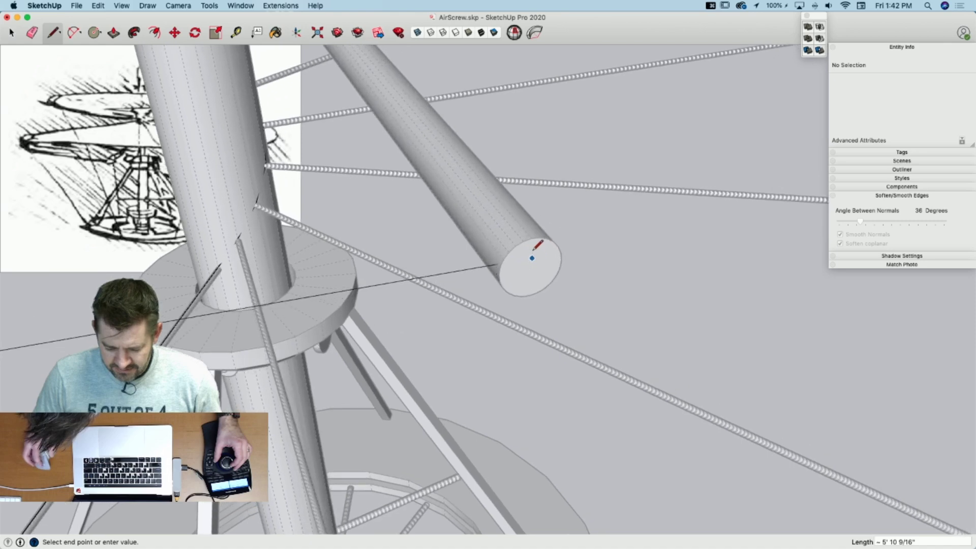
Step: Add the fourteenth and fifteenth outer outline edges, each about 5' 9" long, to the tops of the following two spoke tips
scroll(543, 320, "down", 10)
middle_click_drag(543, 320, 562, 262)
scroll(559, 267, "up", 8)
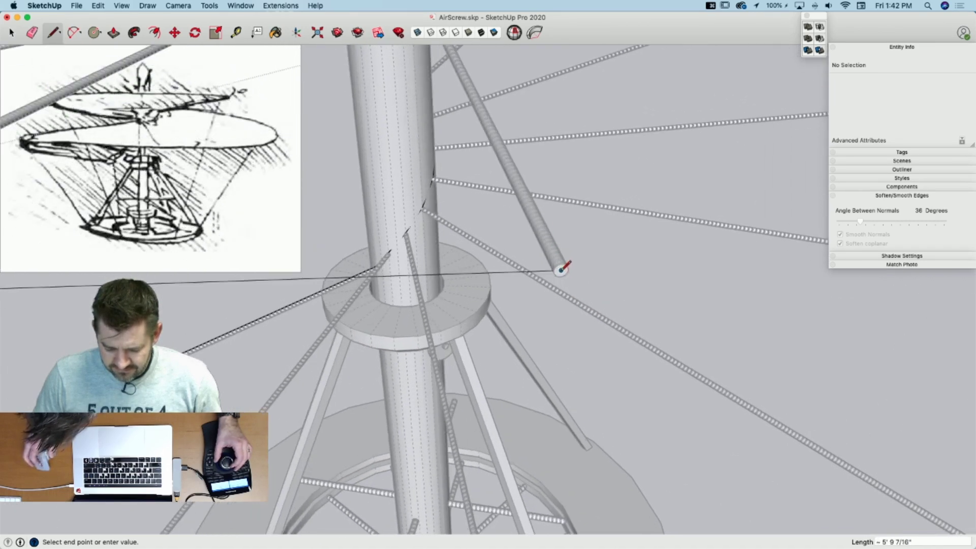
scroll(563, 267, "up", 2)
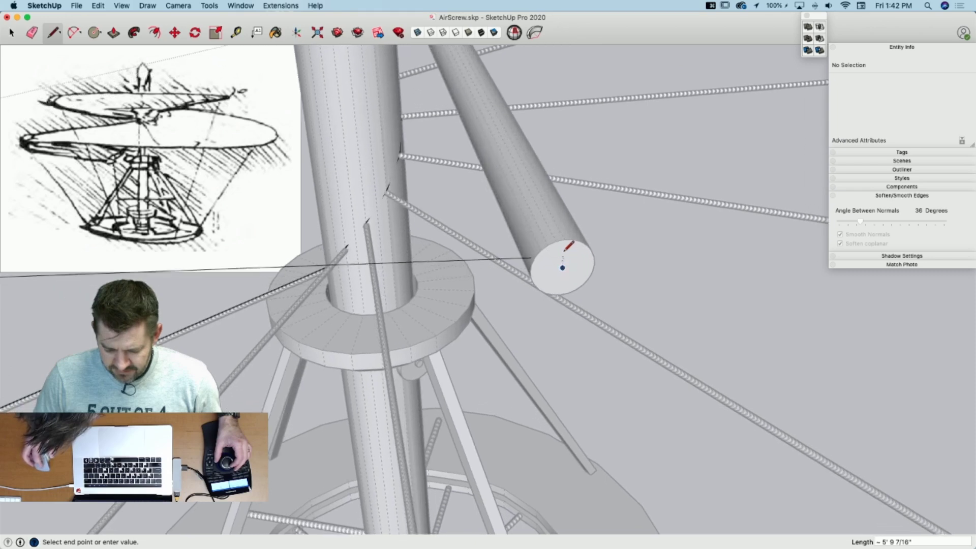
left_click(564, 239)
scroll(564, 239, "down", 10)
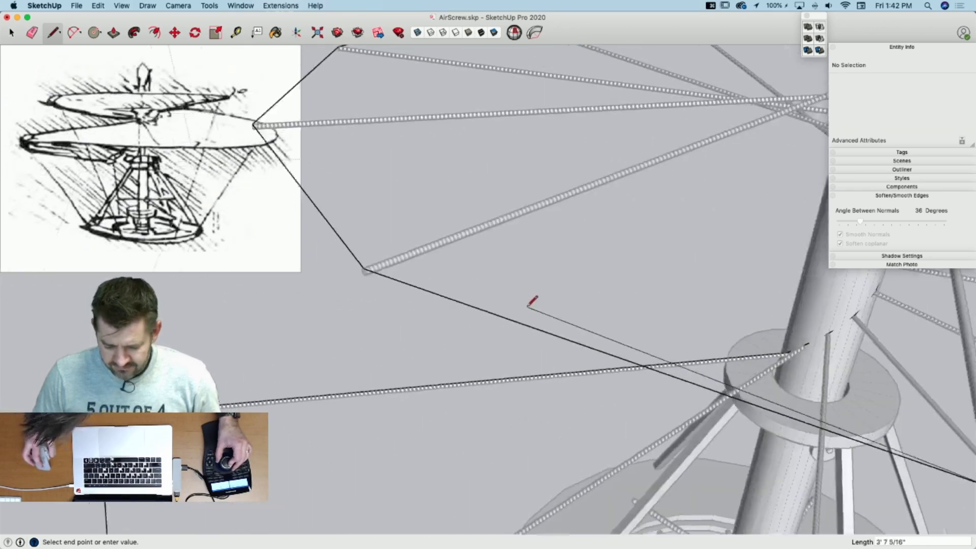
mouse_move(667, 342)
middle_mouse_down()
mouse_move(669, 331)
mouse_move(649, 388)
mouse_move(576, 360)
mouse_move(619, 308)
middle_mouse_up()
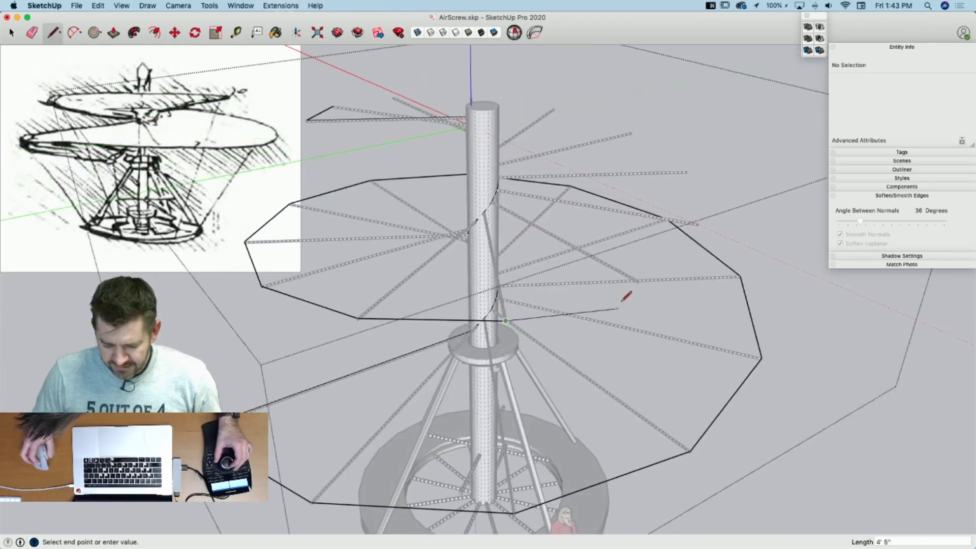
scroll(639, 278, "up", 10)
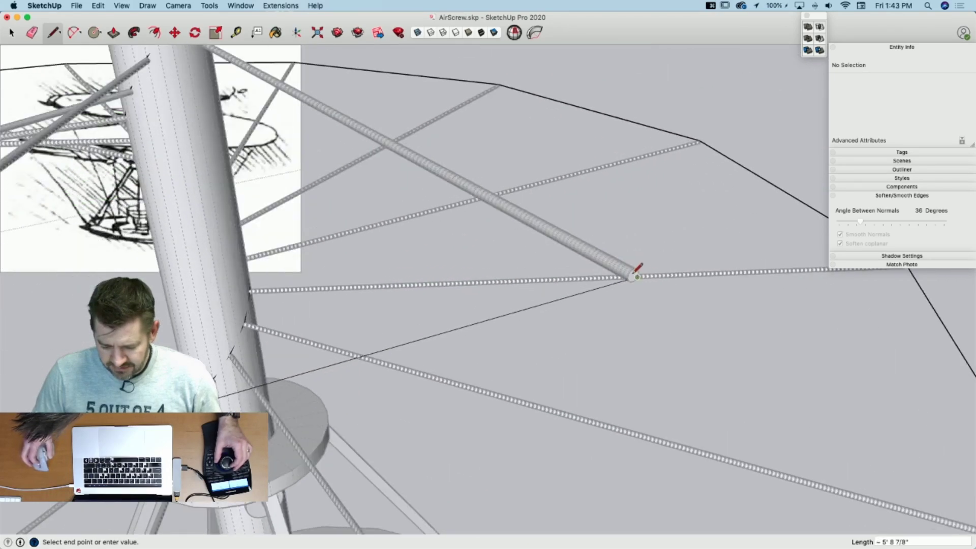
scroll(638, 267, "up", 6)
middle_click_drag(645, 246, 637, 265)
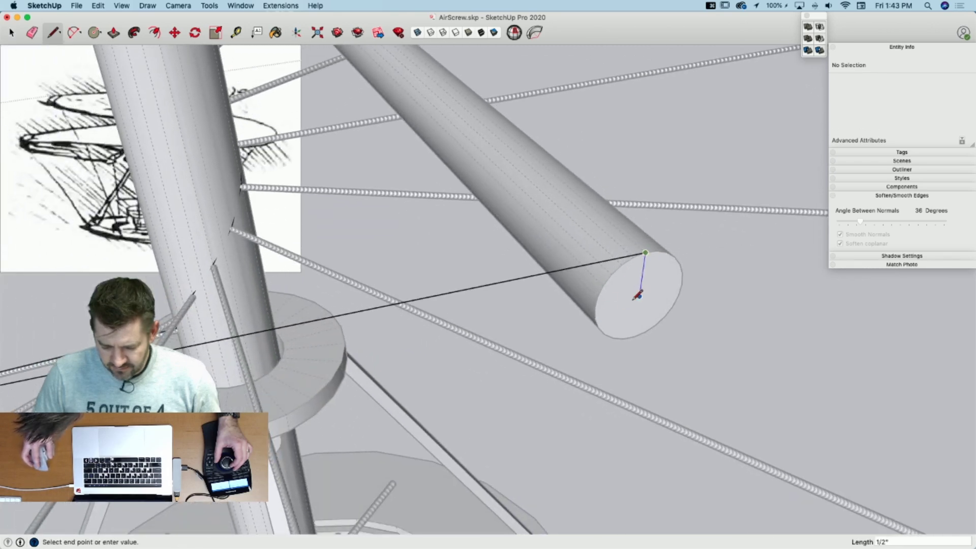
Step: Draw the sixteenth and seventeenth outer outline edges, about 5' 6" and 5' 4" long, to the tops of the next spoke end circles
scroll(600, 305, "down", 8)
middle_click_drag(601, 304, 572, 235)
scroll(597, 206, "up", 10)
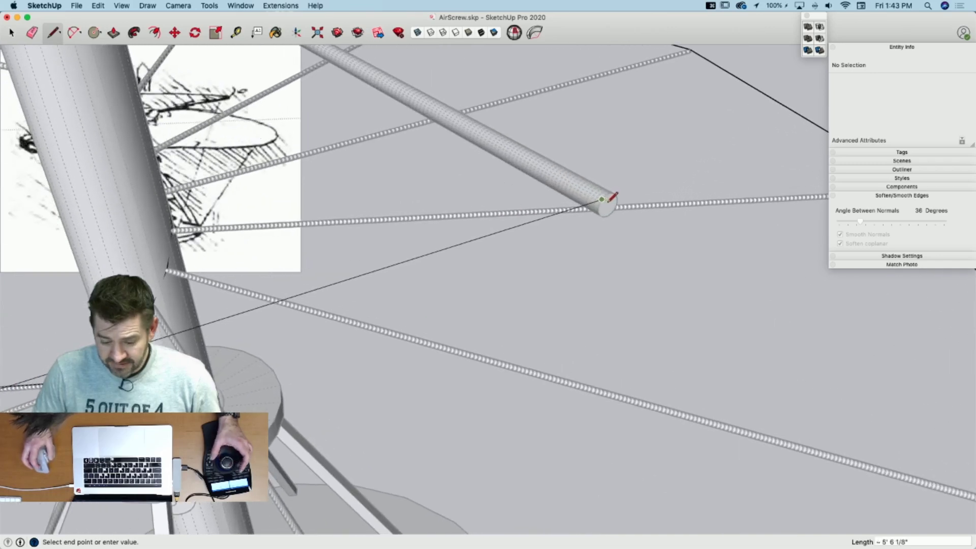
scroll(615, 195, "up", 4)
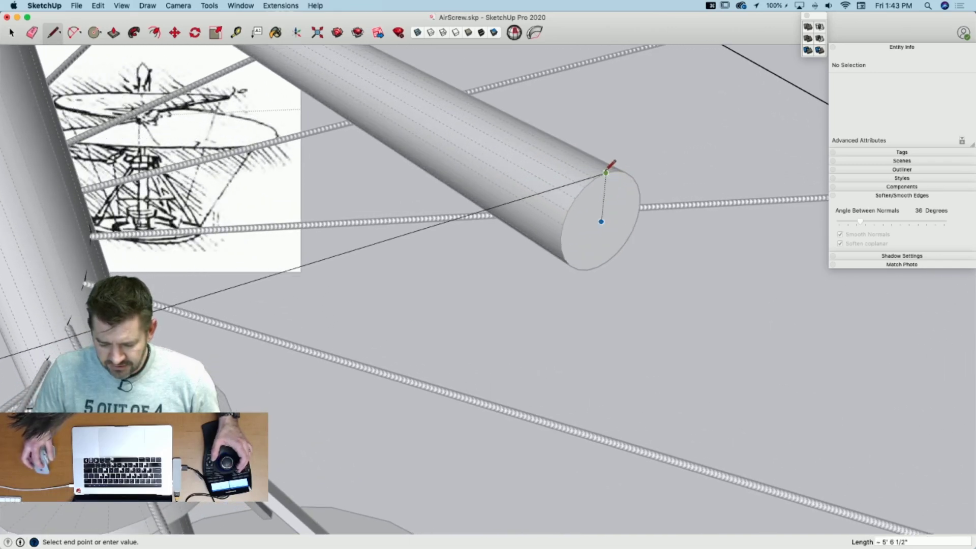
scroll(630, 248, "down", 6)
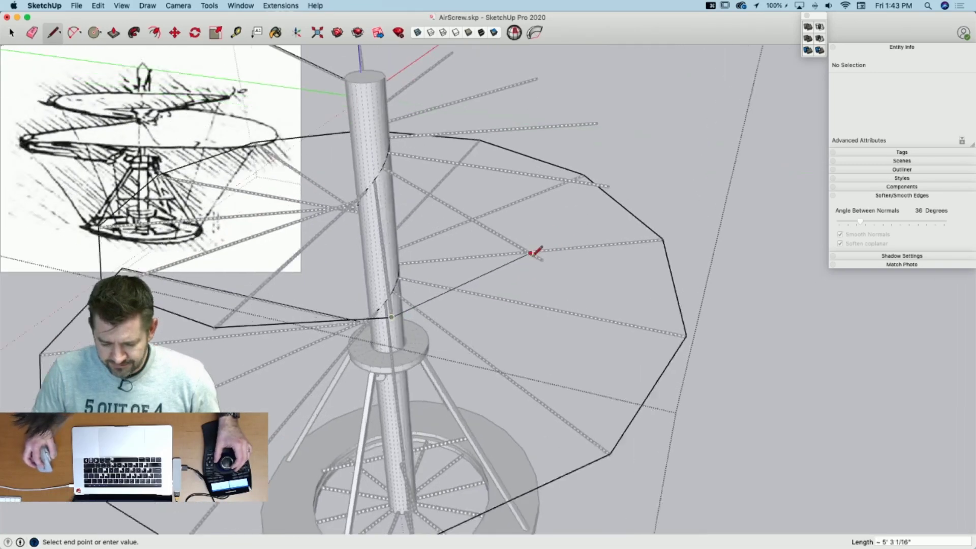
scroll(552, 263, "up", 3)
scroll(563, 263, "up", 4)
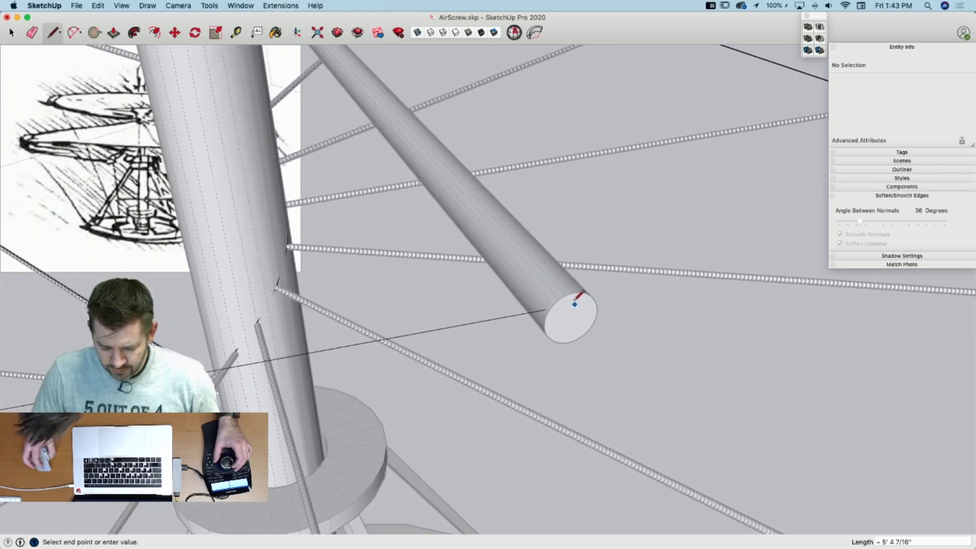
Step: Extend the outer outline by two edges, about 5' 2" and 5' long, snapping each to the top of the next spoke's outer end
scroll(581, 309, "down", 5)
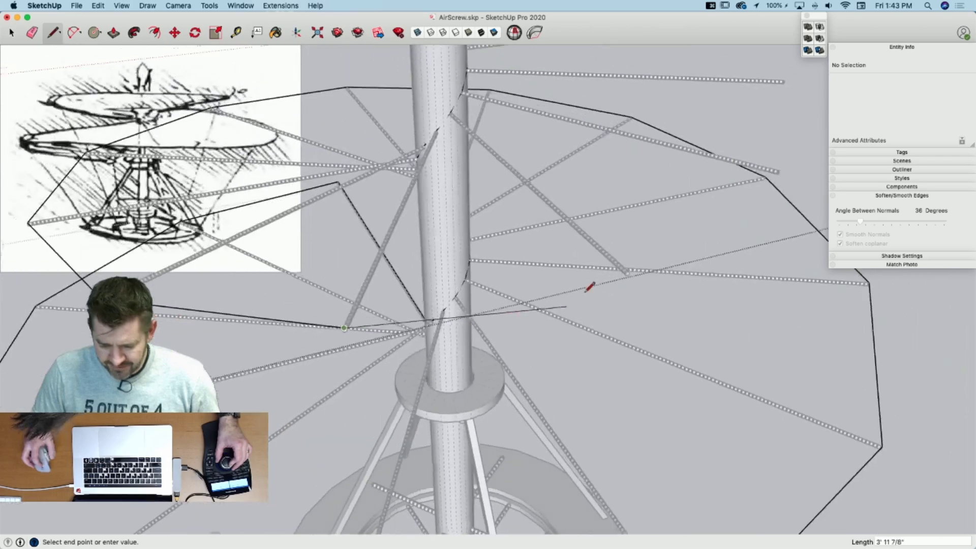
scroll(625, 273, "up", 5)
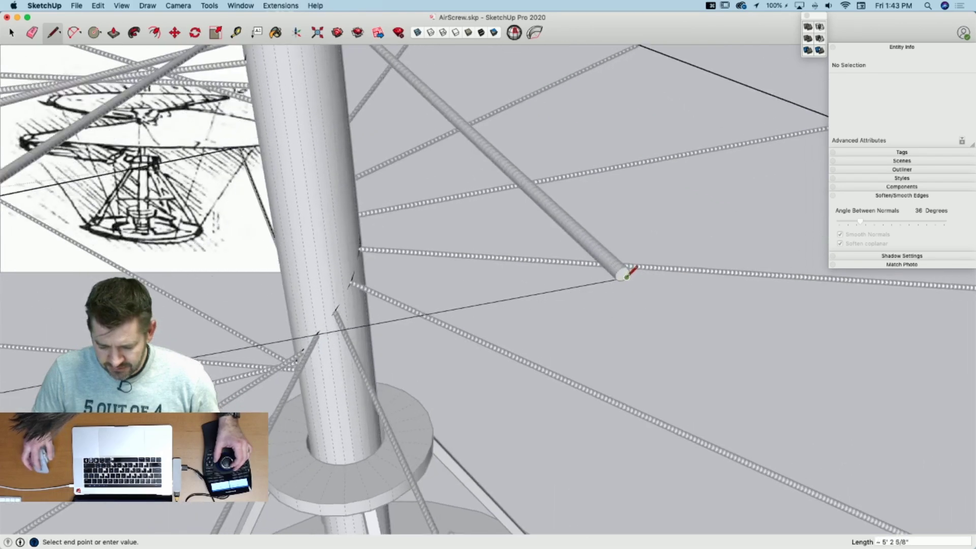
scroll(625, 266, "up", 2)
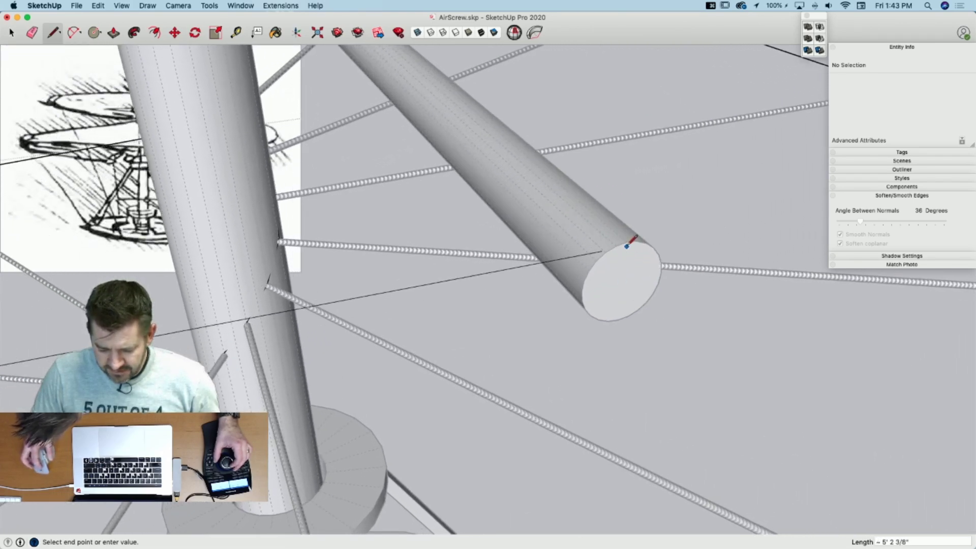
left_click(627, 242)
scroll(606, 307, "down", 10)
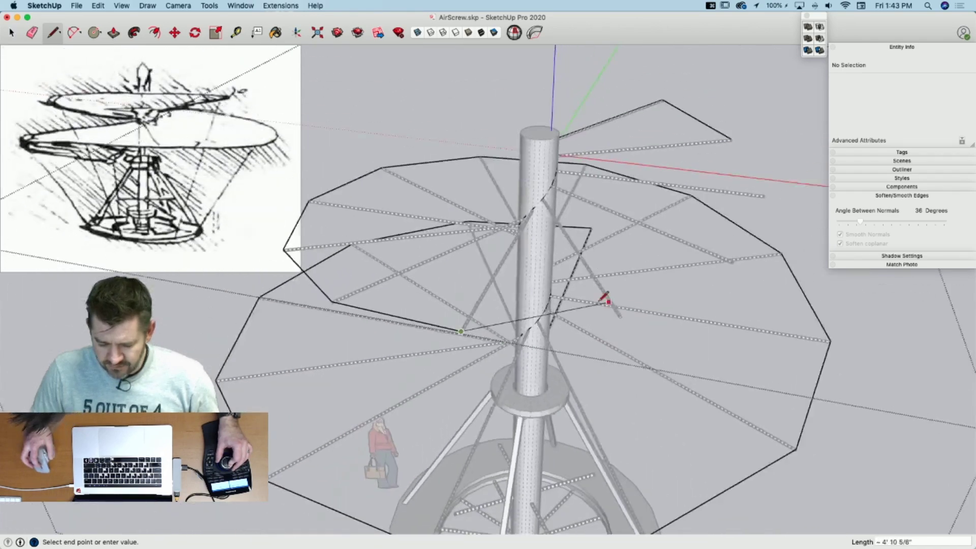
scroll(572, 313, "up", 6)
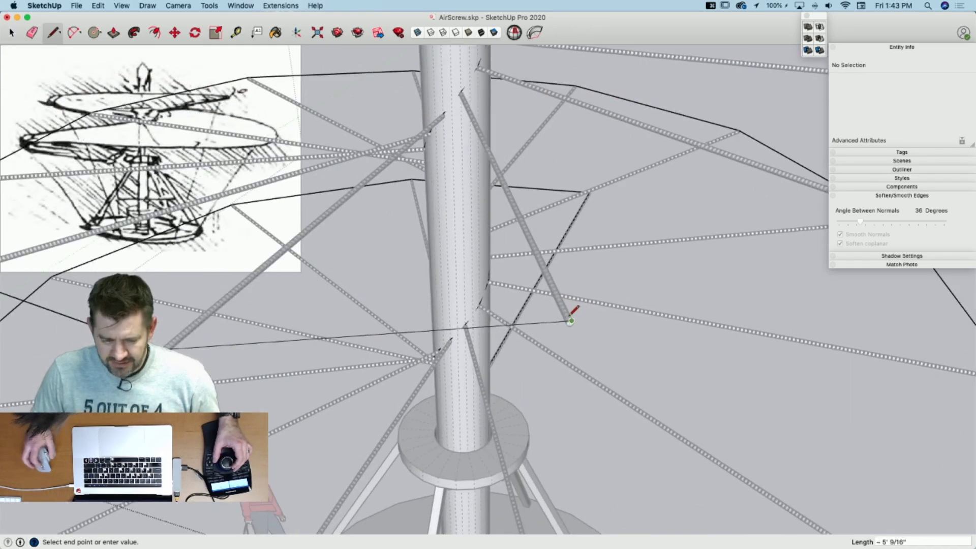
scroll(572, 316, "up", 5)
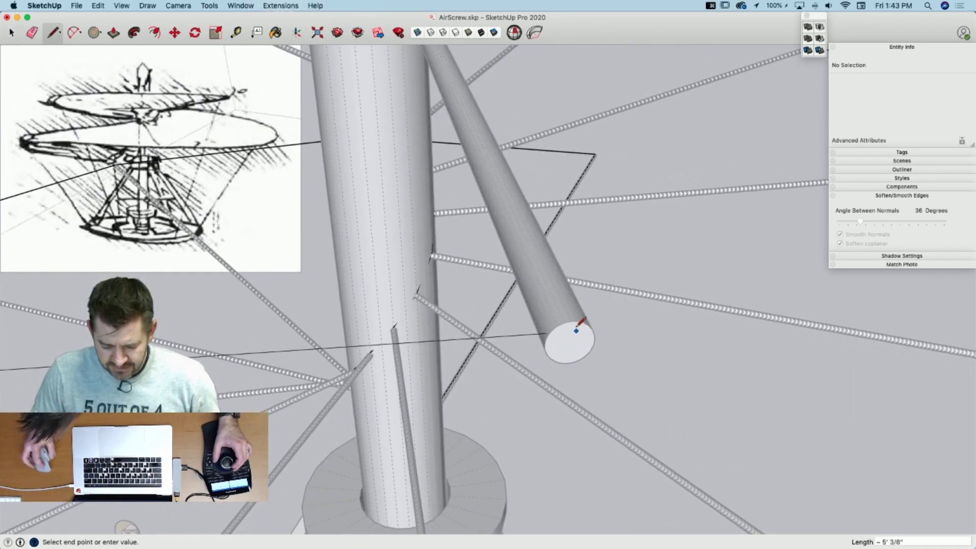
Step: Add two more outer outline edges, about 4' 10" and 4' 8" long, to the tops of the next two spoke tips
scroll(572, 320, "down", 10)
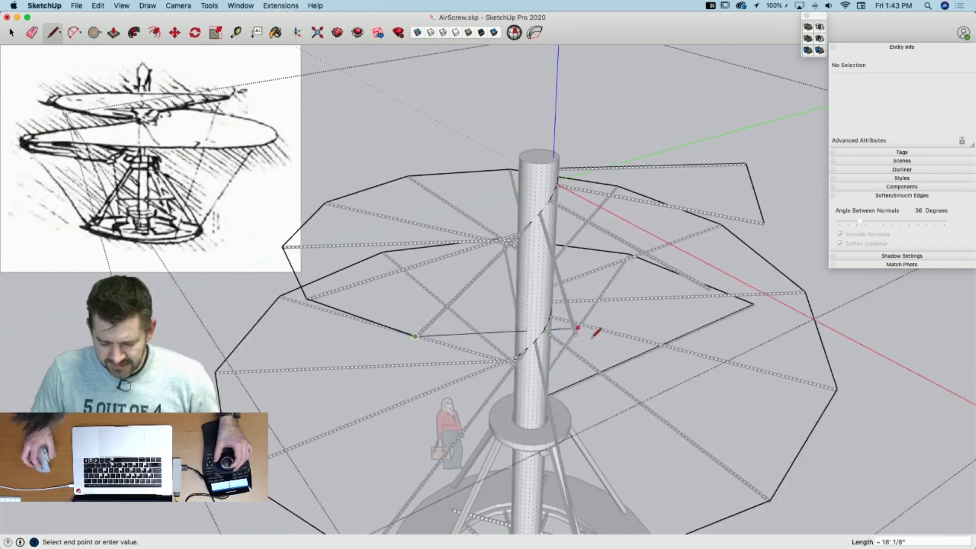
scroll(584, 331, "up", 8)
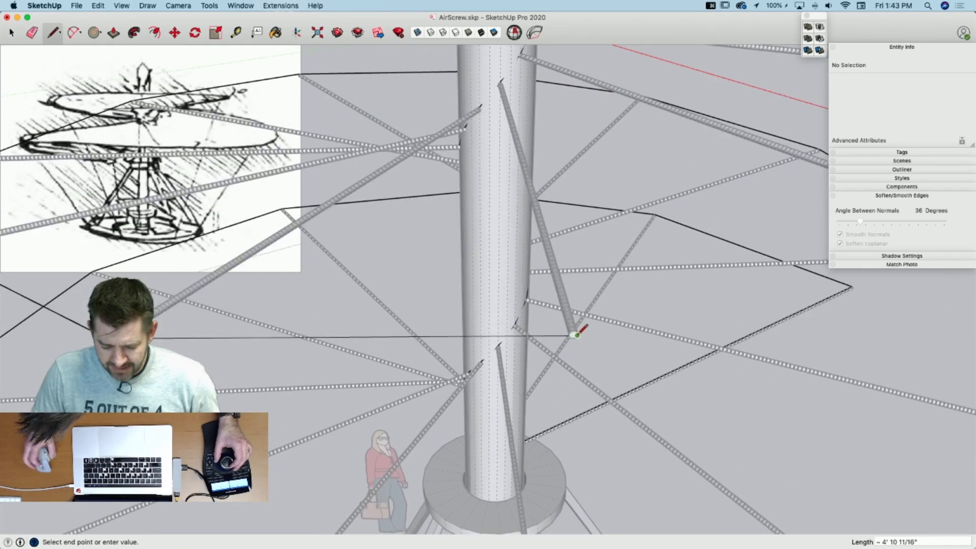
scroll(580, 333, "up", 2)
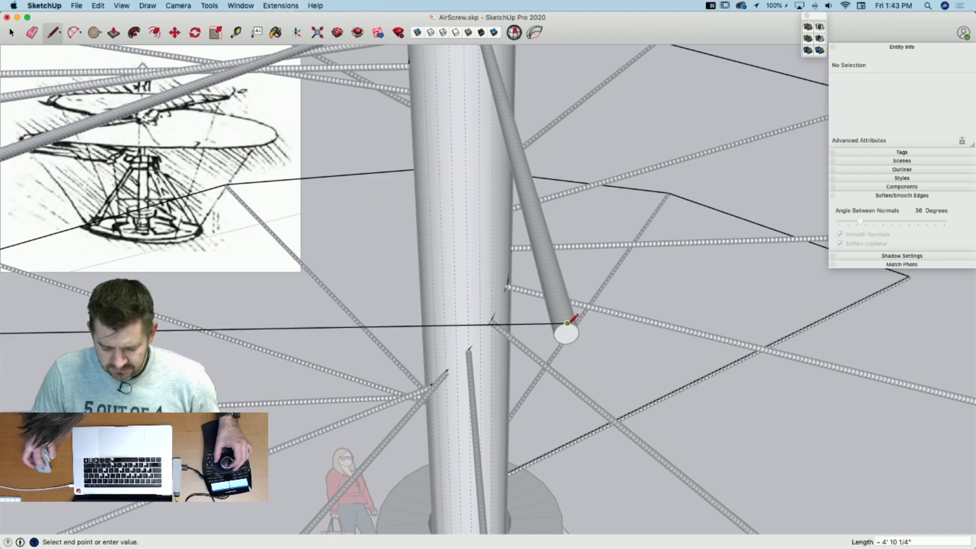
scroll(573, 319, "down", 6)
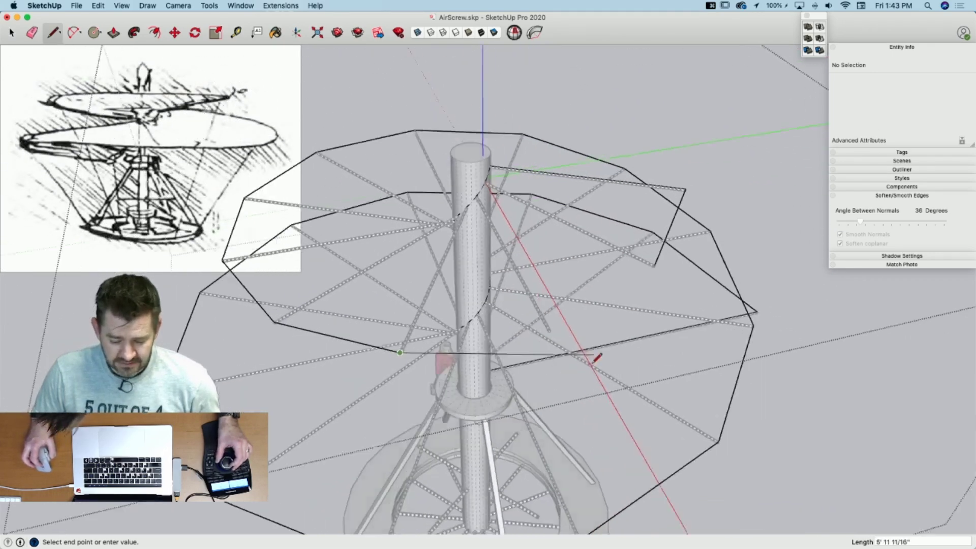
scroll(584, 347, "up", 8)
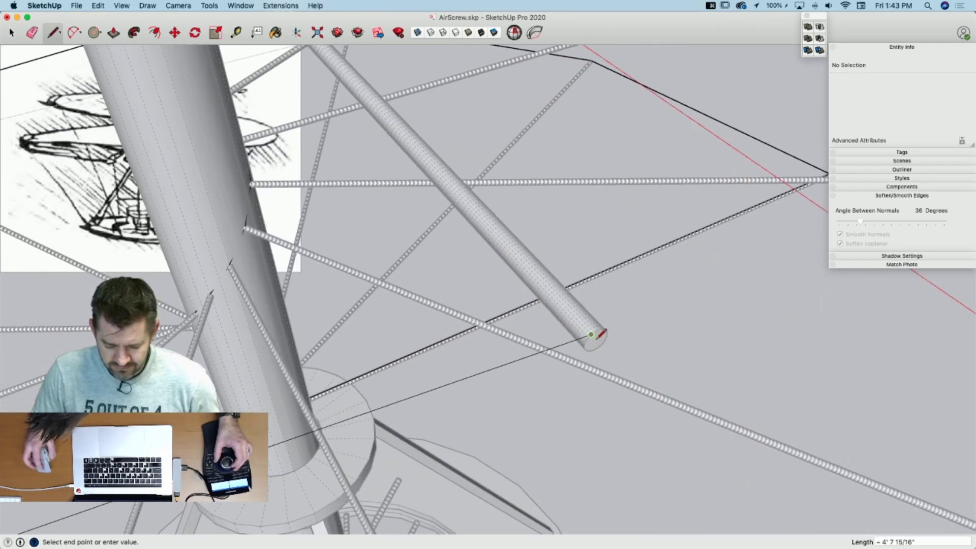
Step: Finish the outer outline with an edge about 4' 6" long that joins the existing edge at the upper spoke tip, and end line drawing
scroll(650, 427, "down", 8)
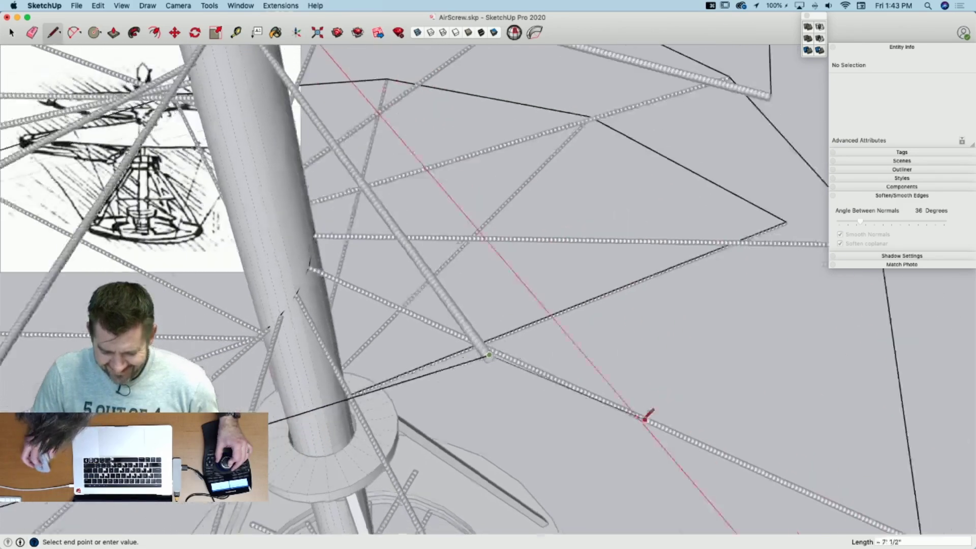
scroll(642, 356, "up", 6)
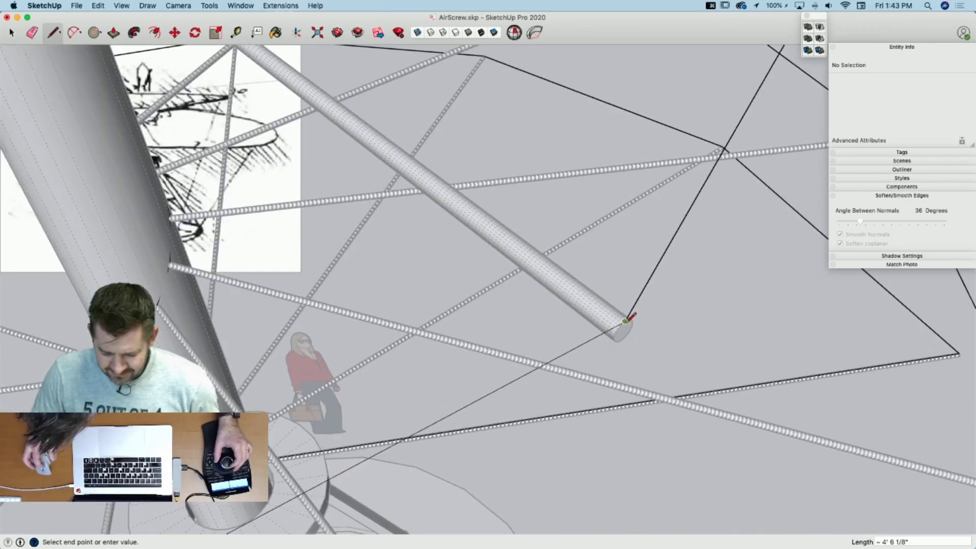
left_click(624, 322)
key("space")
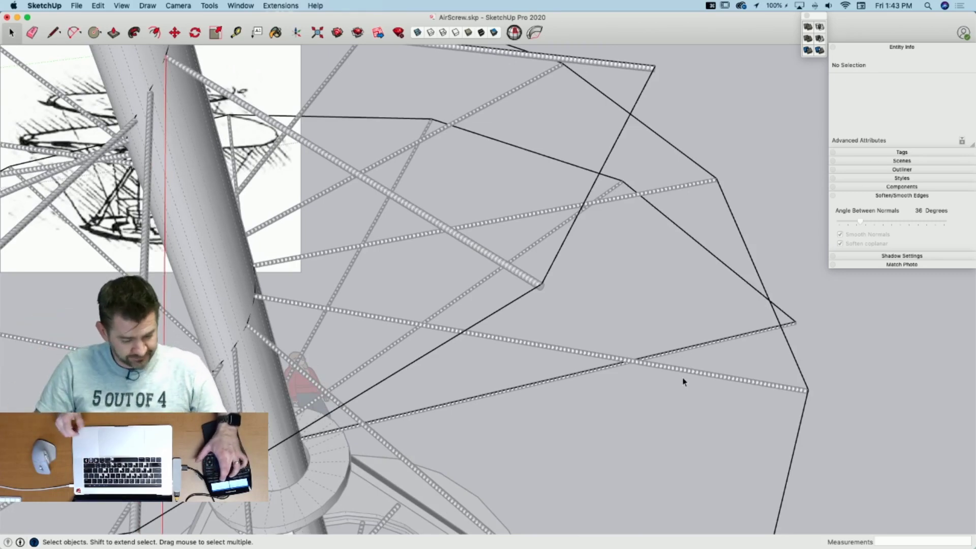
Step: Hide the rest of the model, select all the sail outline's edges, weld them into one curve and save
key("q")
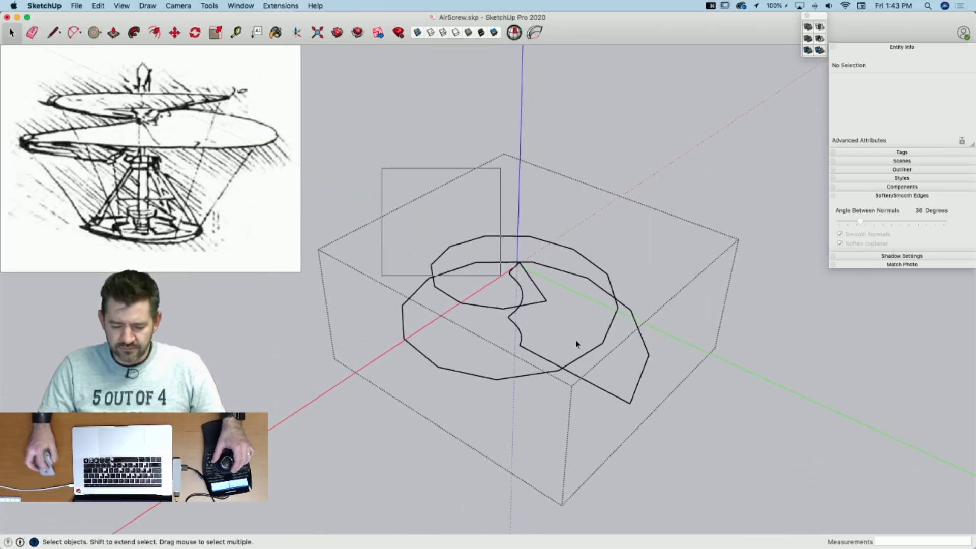
left_click_drag(577, 344, 709, 450)
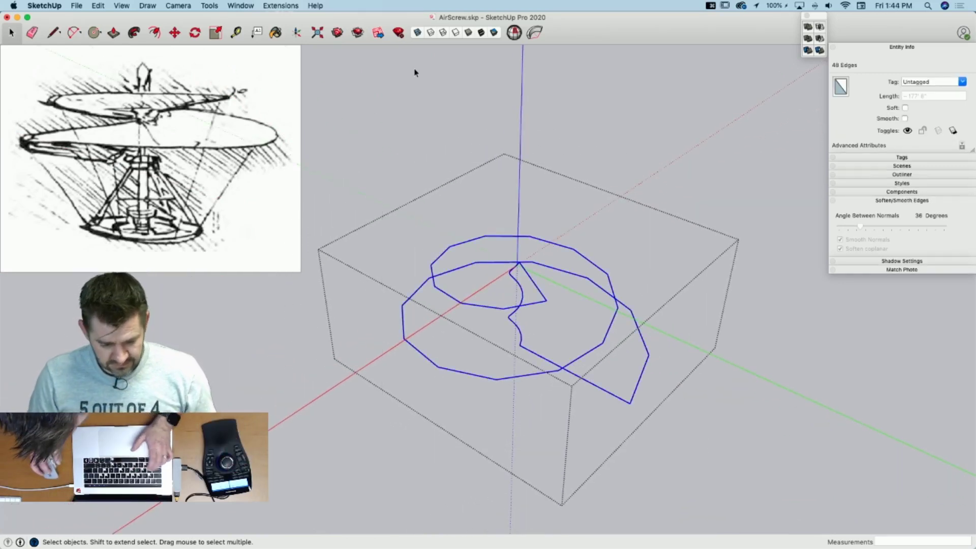
left_click(281, 6)
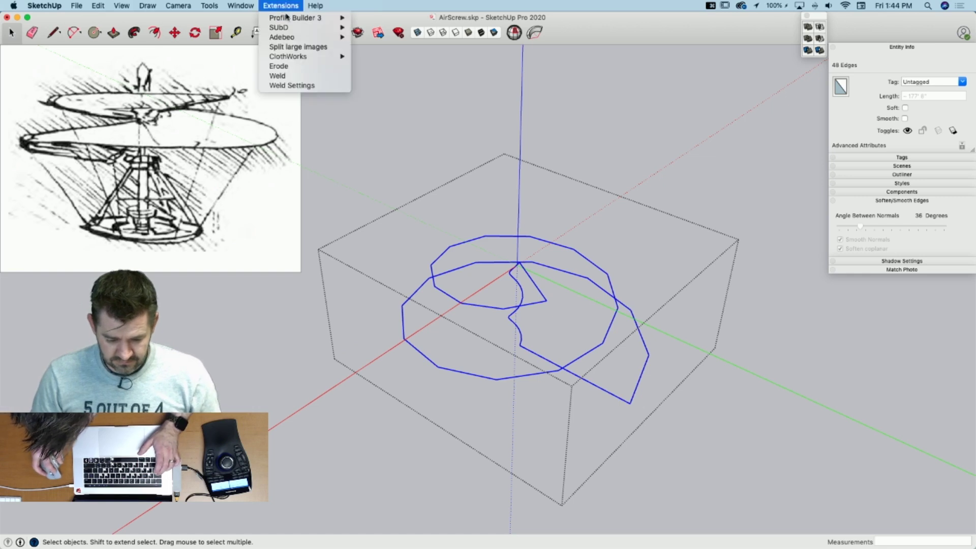
left_click(288, 76)
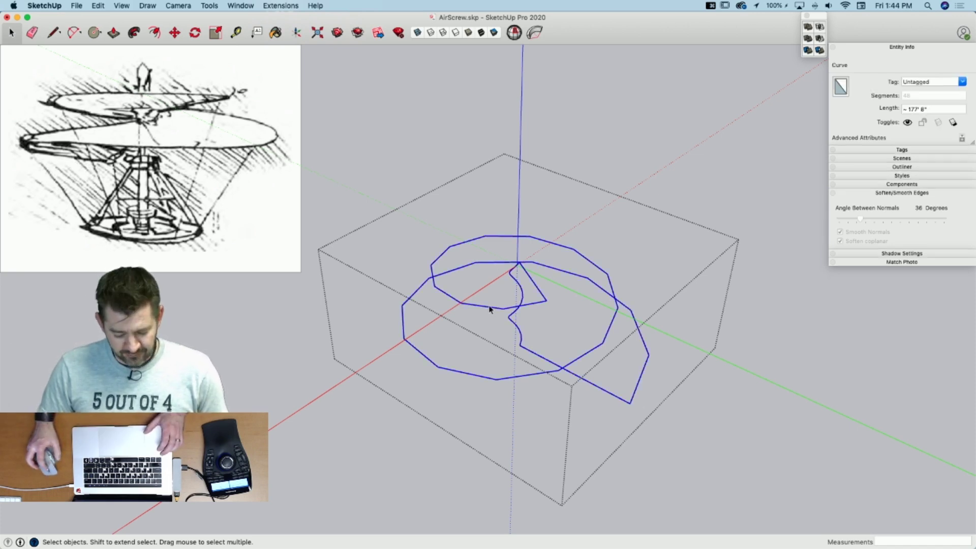
key("super+s")
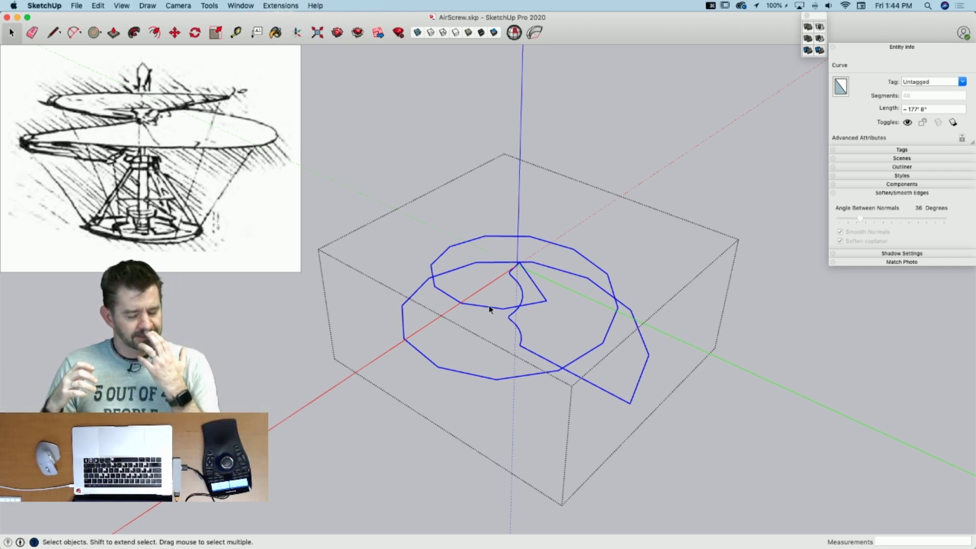
Step: Try to split the welded curve by redrawing its upper straight edge from the inner corner to the outer tip
middle_click_drag(574, 242, 564, 207)
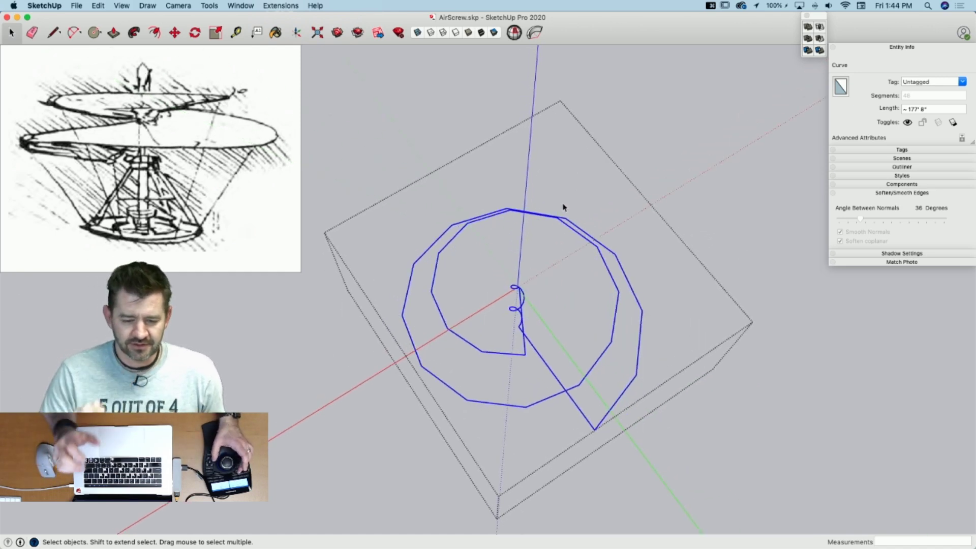
middle_click_drag(563, 207, 455, 196)
middle_click_drag(658, 322, 571, 258)
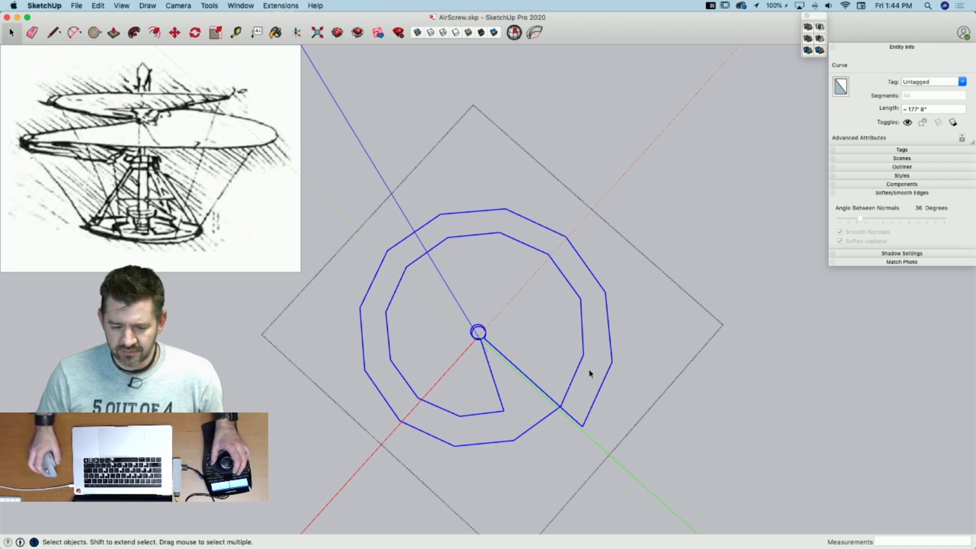
scroll(529, 339, "up", 3)
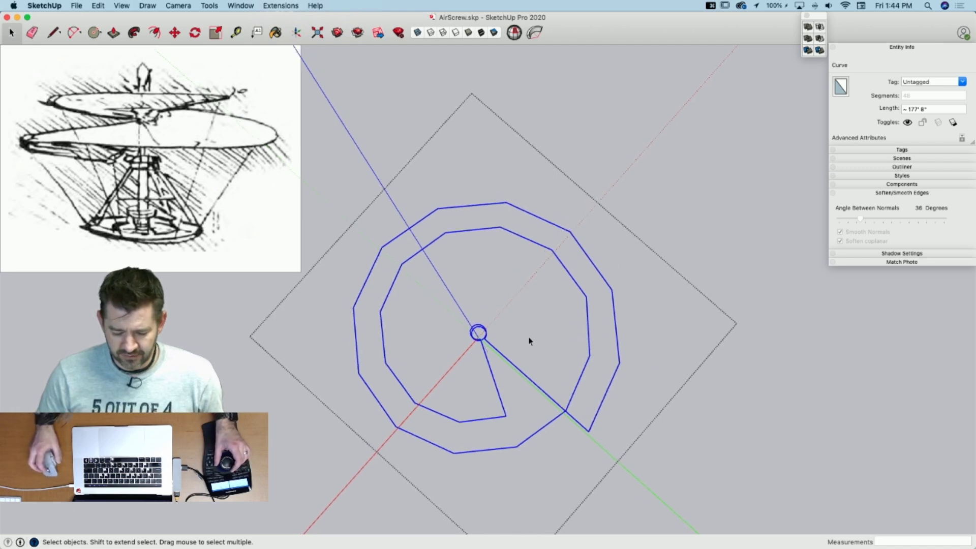
mouse_move(529, 340)
middle_mouse_down()
mouse_move(506, 355)
mouse_move(527, 344)
middle_mouse_up()
key("l")
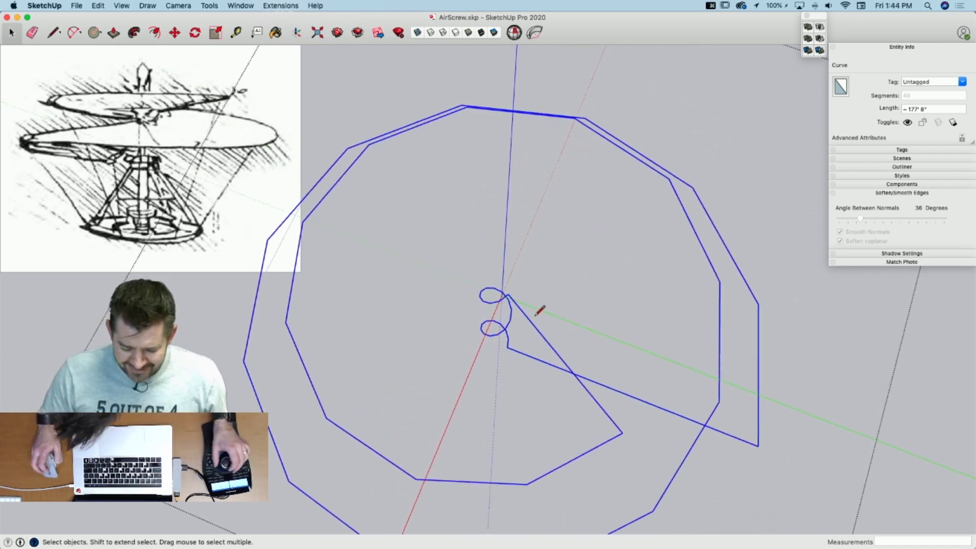
left_click(517, 289)
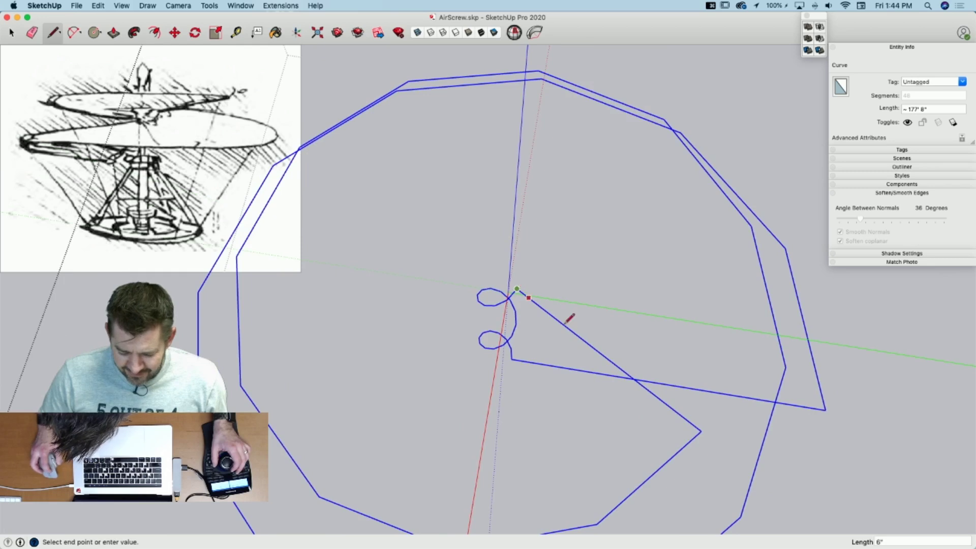
left_click(702, 431)
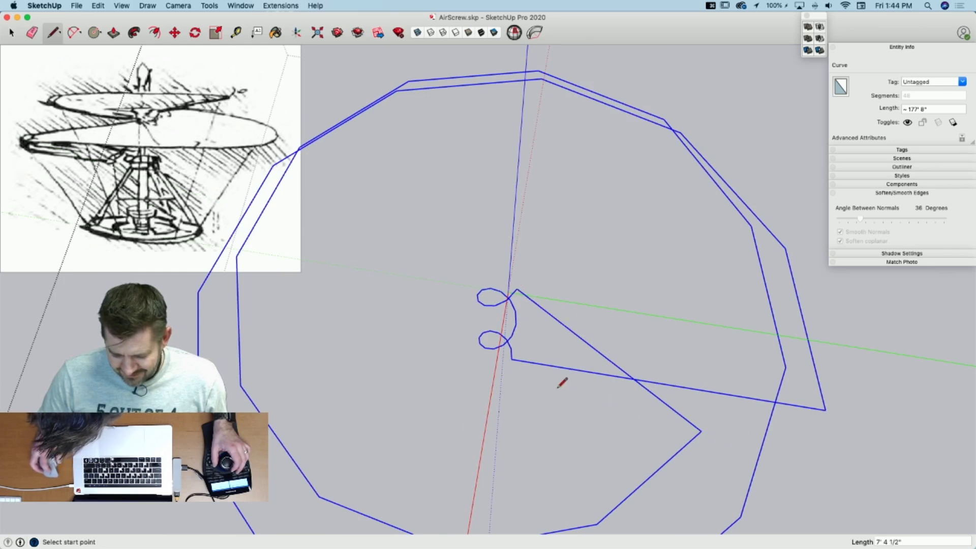
left_click(511, 359)
key("space")
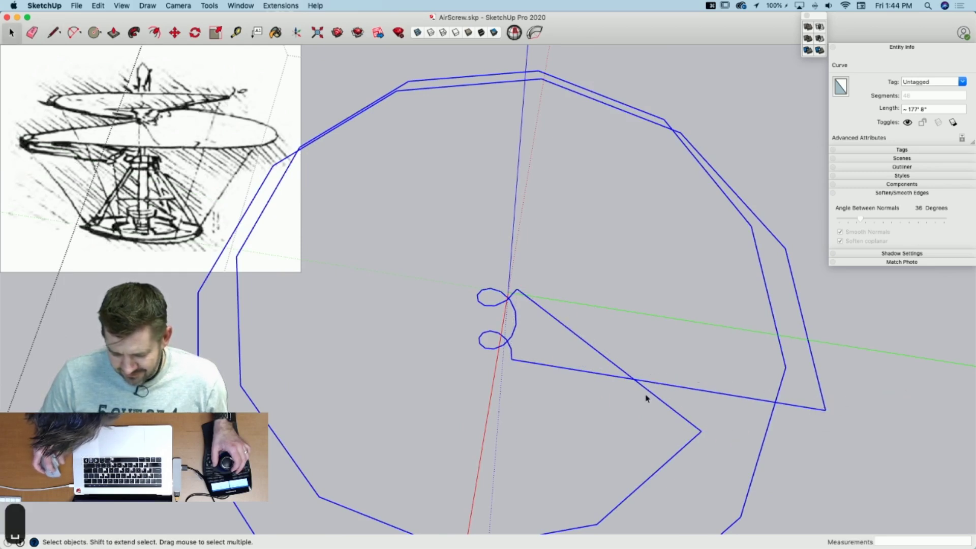
left_click(646, 400)
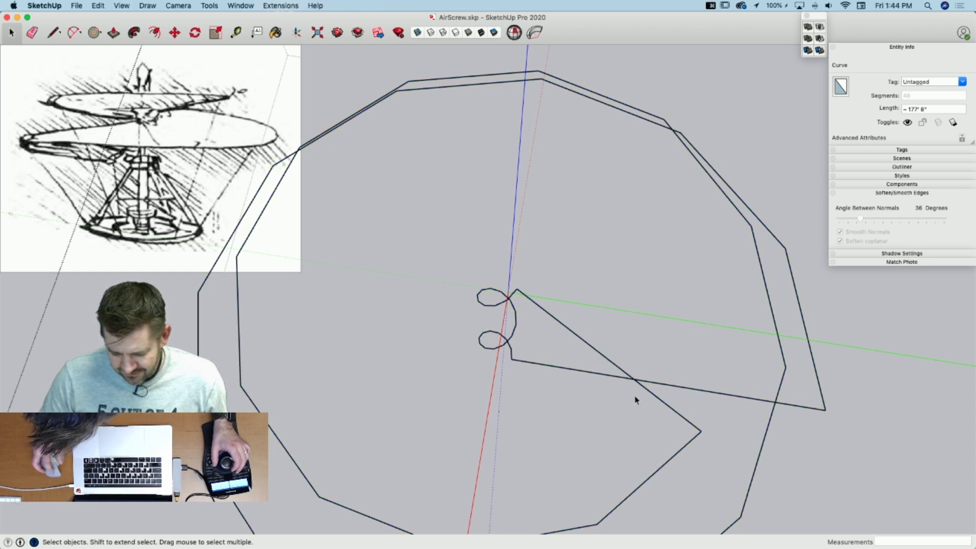
left_click(598, 354)
Step: Break the welded curve at its two inner corners by drawing a short stub line from each
key("l")
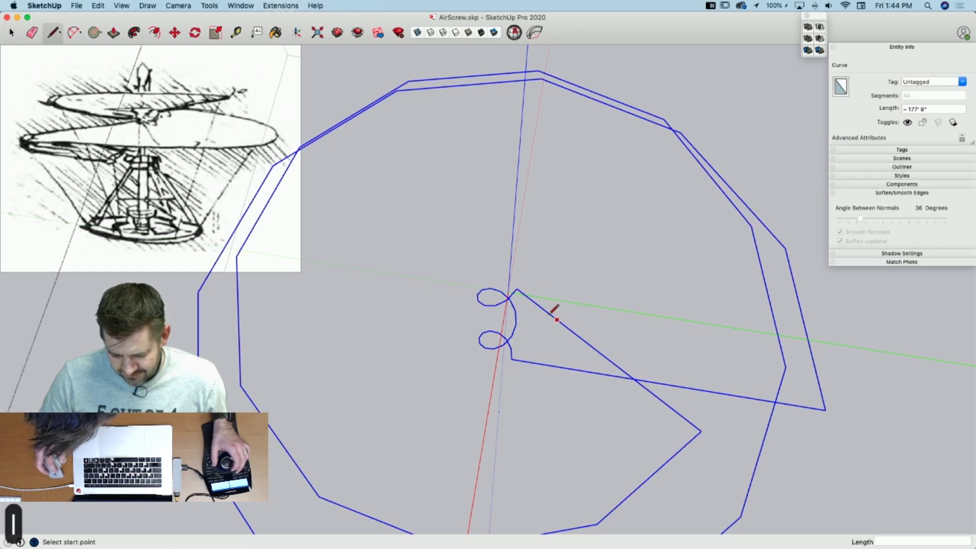
left_click(516, 289)
left_click(583, 262)
key("Escape")
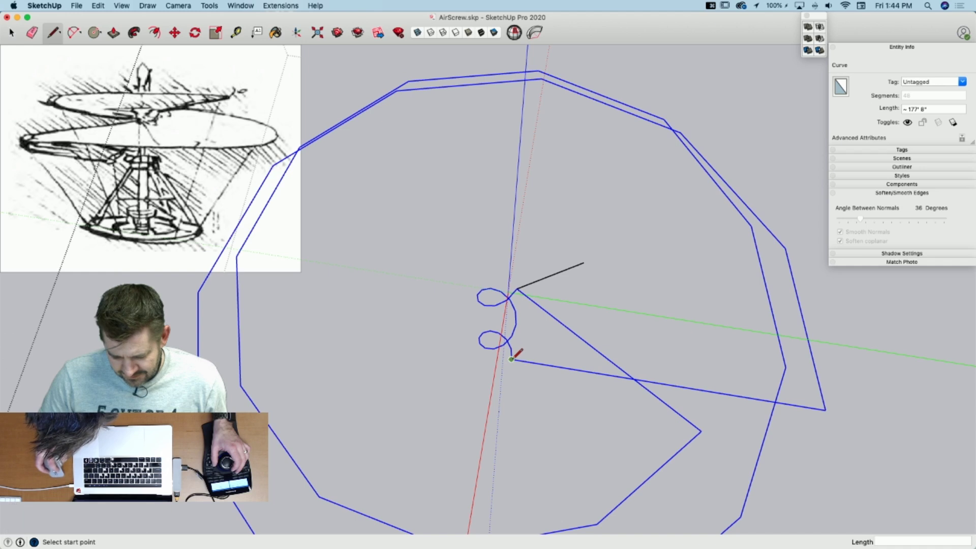
left_click(507, 384)
key("Escape")
Step: Break the curve at its two outer tips by drawing a short stub line from each tip
left_click(702, 431)
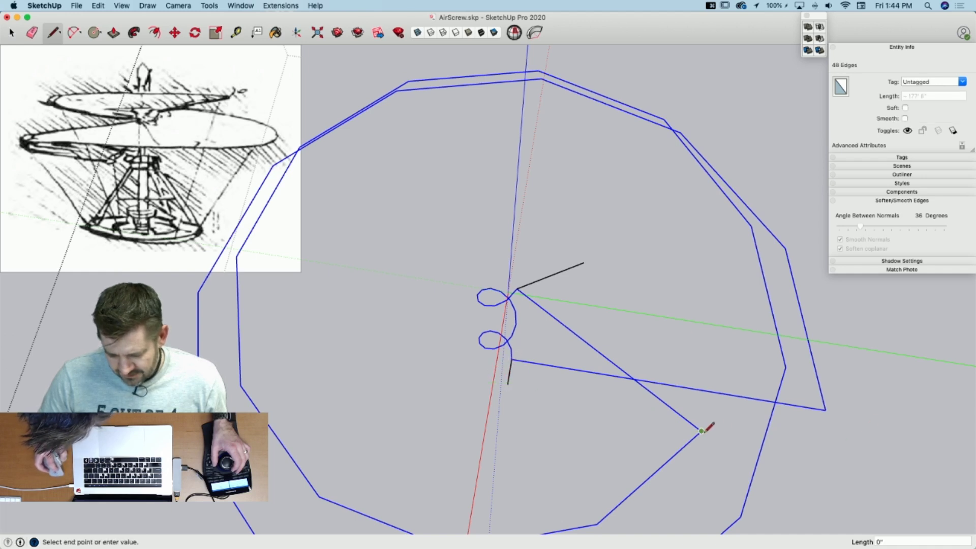
left_click(718, 422)
key("Escape")
left_click(825, 410)
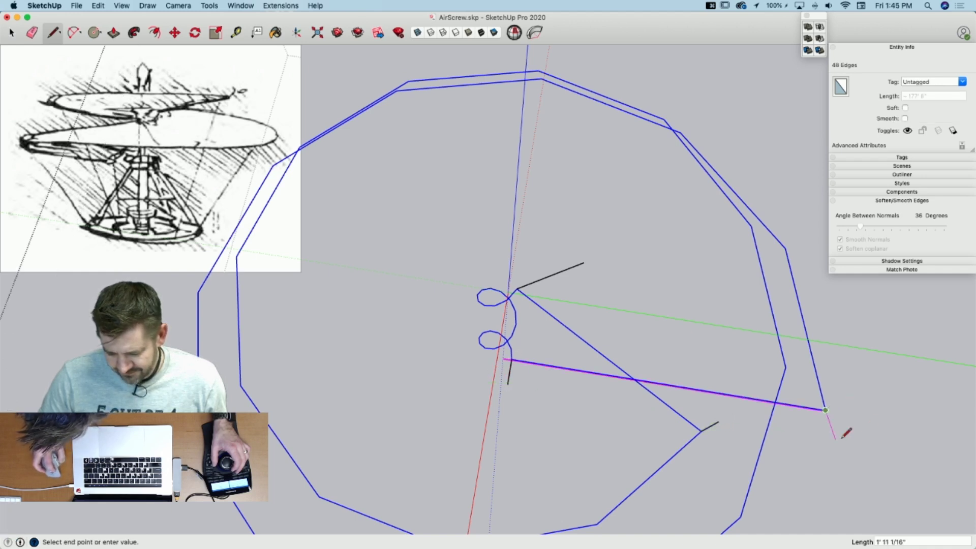
left_click(835, 440)
key("space")
Step: Erase the four stub lines, then select the inner and outer spiral curves without the straight edges and save the model
left_click(744, 400)
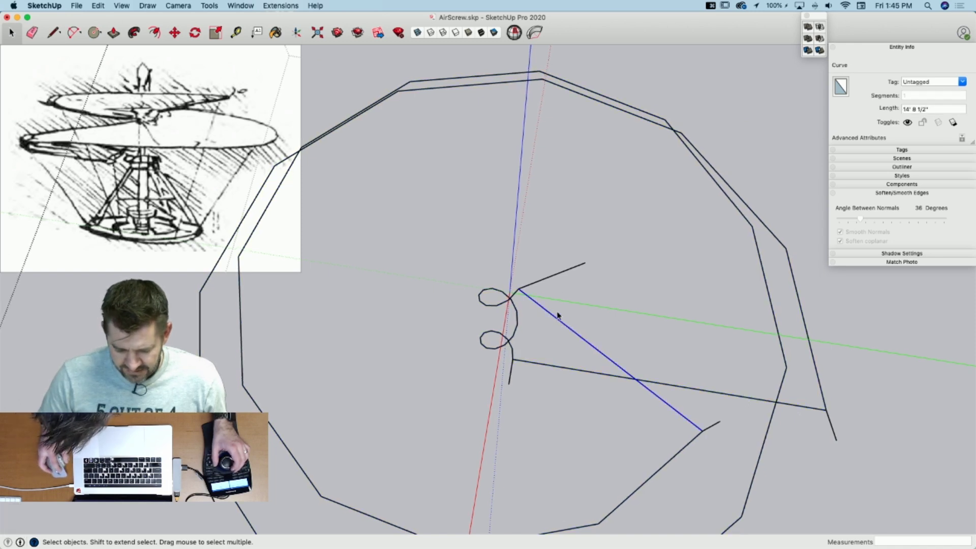
key("e")
left_click(547, 278)
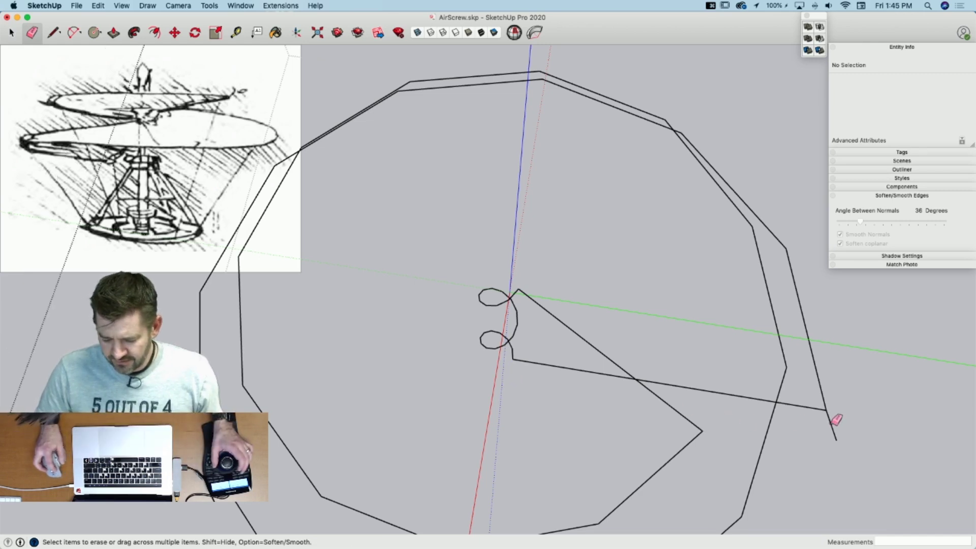
key("space")
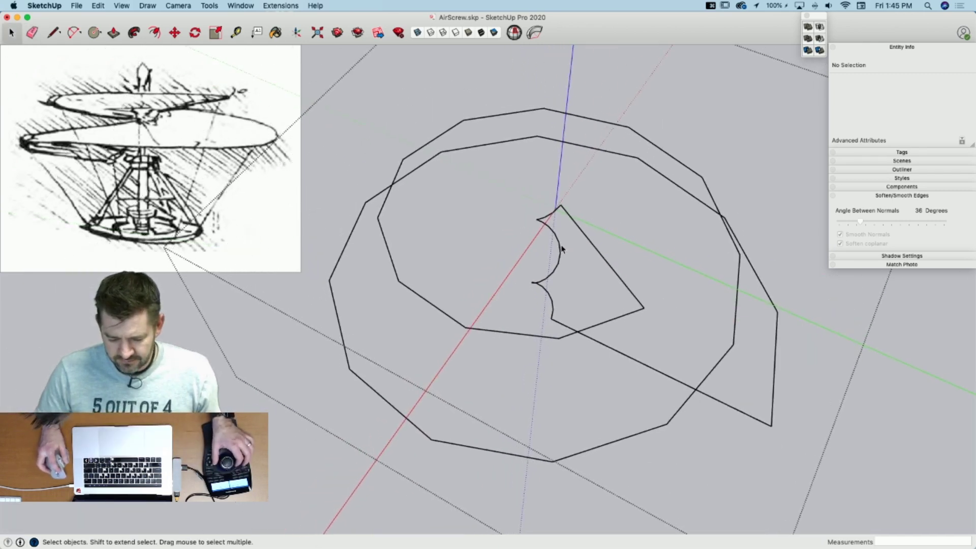
left_click(686, 409, "shift")
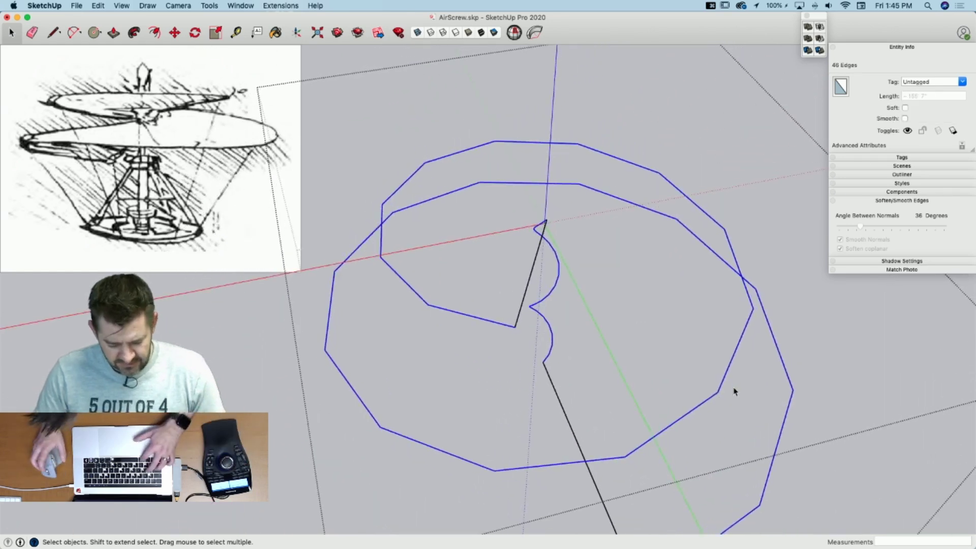
key("super+s")
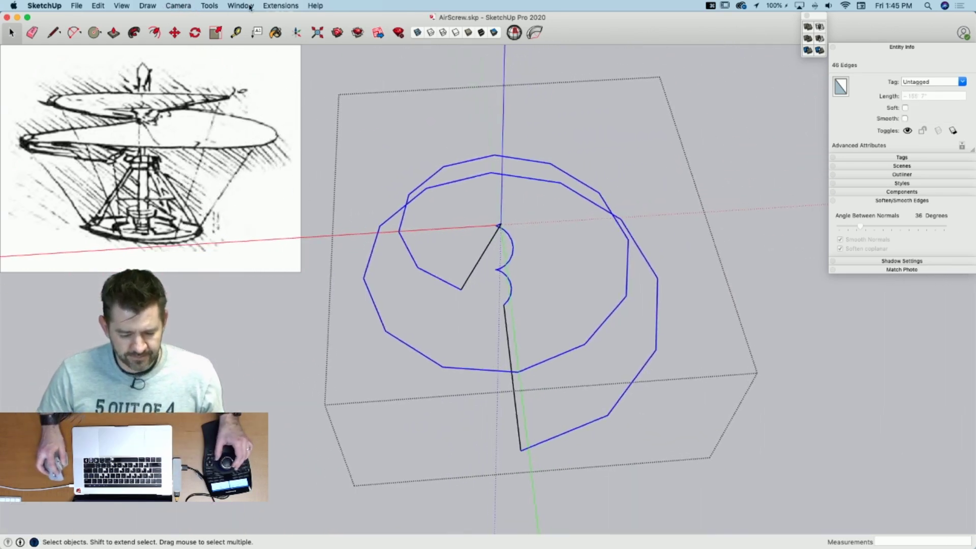
Step: Try to skin the selected inner and outer spirals with Curviloft's Skin Contours
left_click(281, 5)
mouse_move(217, 5)
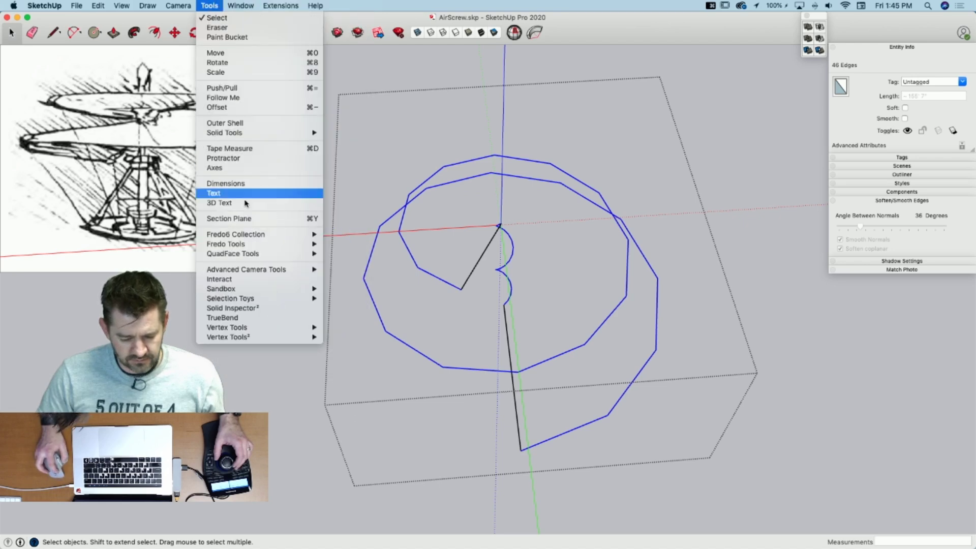
mouse_move(244, 235)
mouse_move(361, 244)
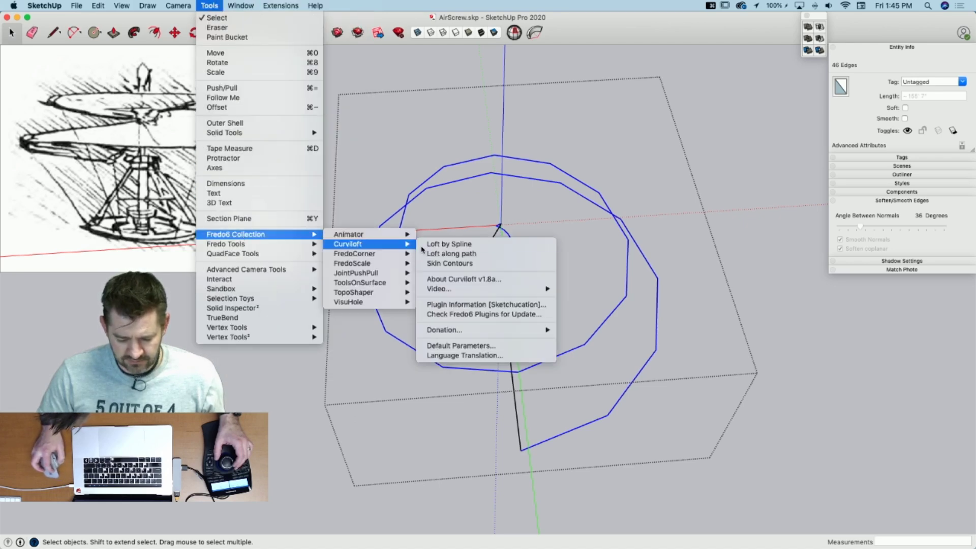
left_click(440, 264)
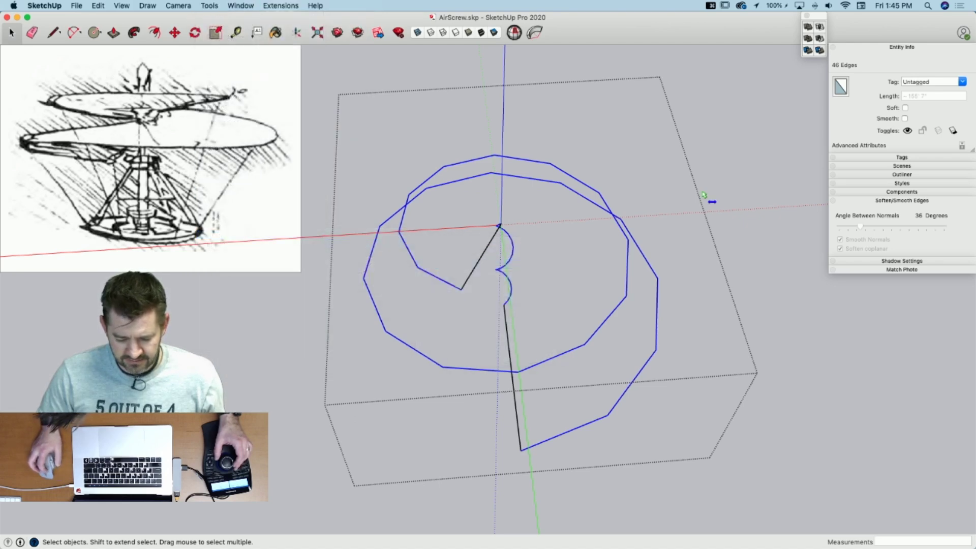
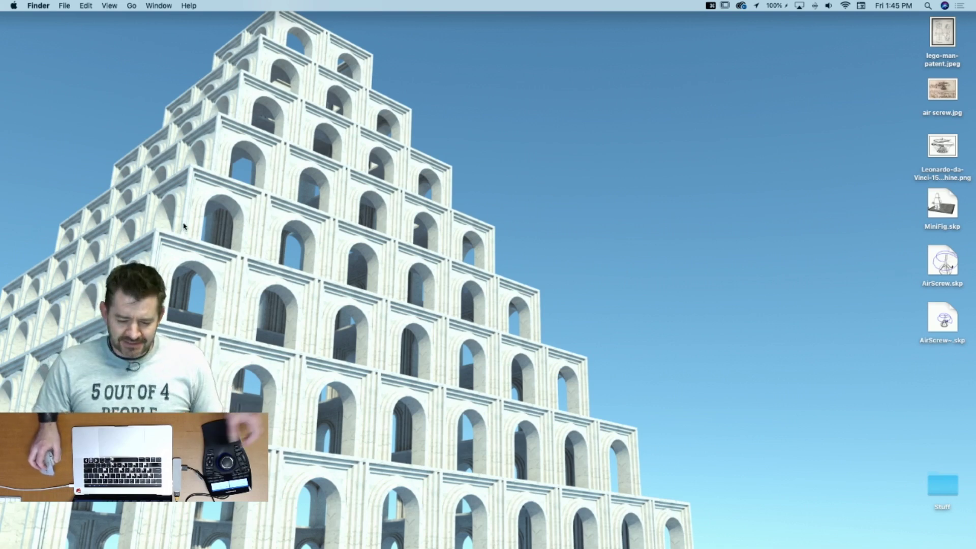
Step: Reopen AirScrew.skp from the desktop without sending the error report, save it, and open the sail outline group for editing
double_click(943, 263)
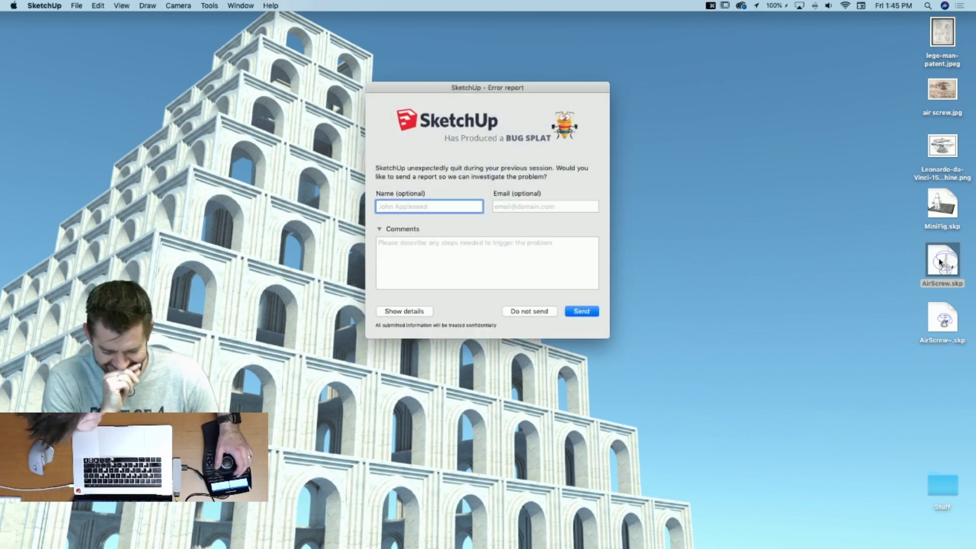
left_click(530, 311)
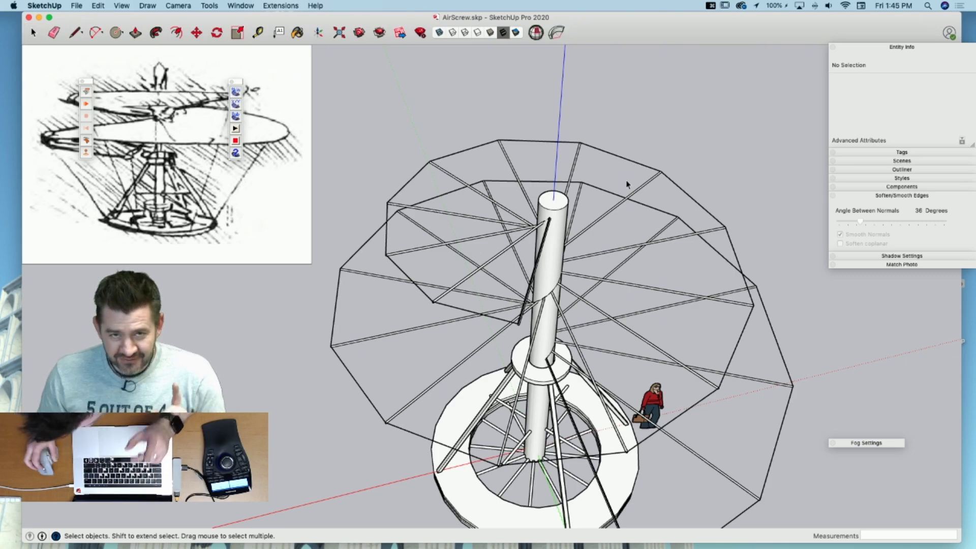
middle_click_drag(719, 185, 612, 195)
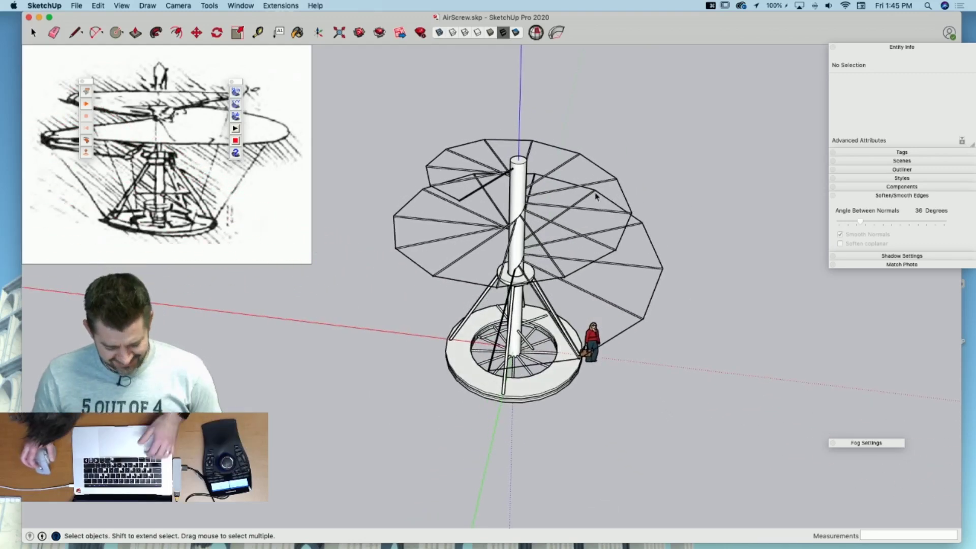
key("super+s")
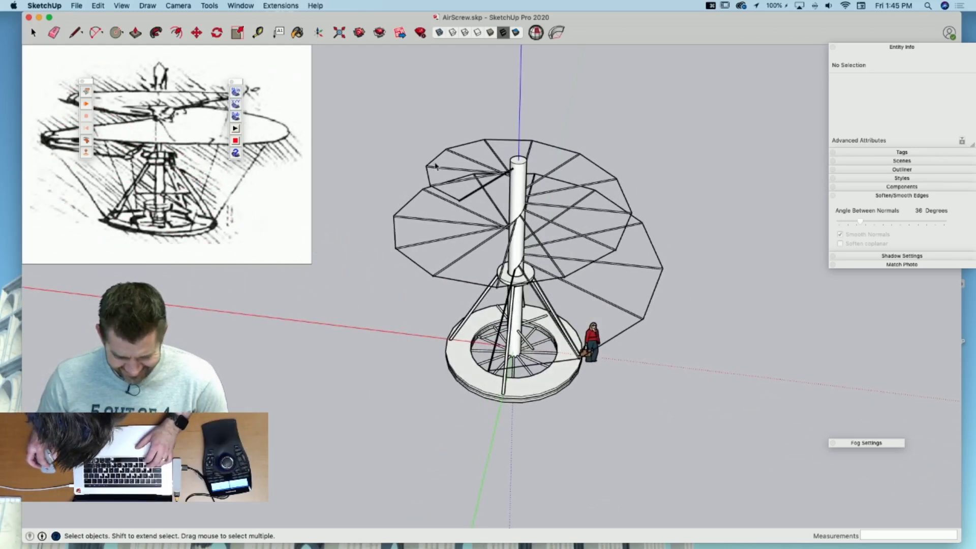
double_click(428, 176)
left_click(429, 179)
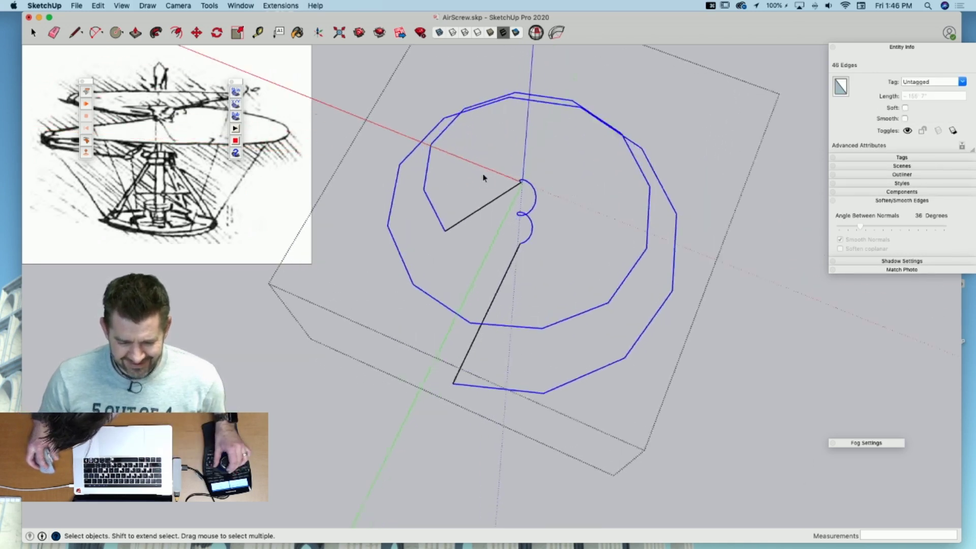
Step: Erase the outline's two straight edges, select the inner helix curve, and undo the erasure
key("e")
key("space")
left_click(502, 213)
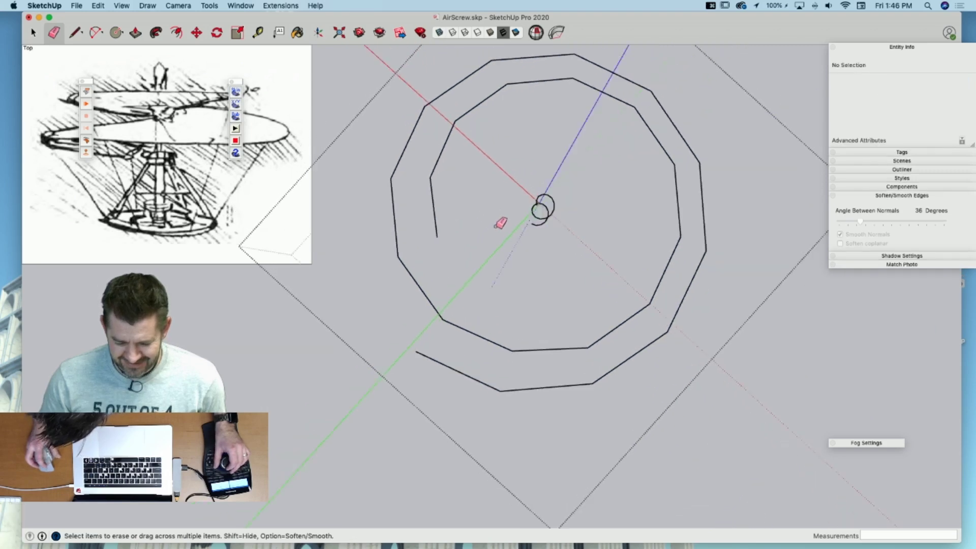
left_click(500, 233)
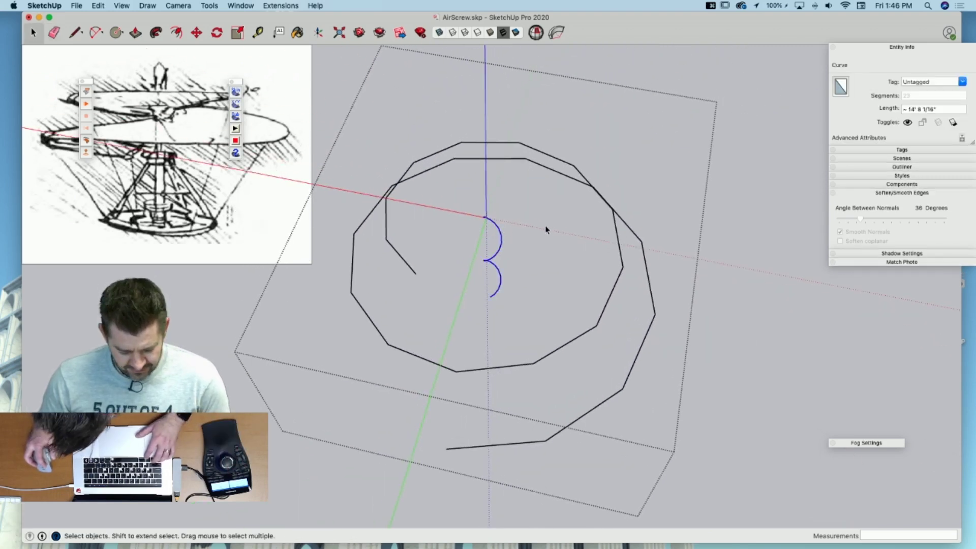
key("super+z")
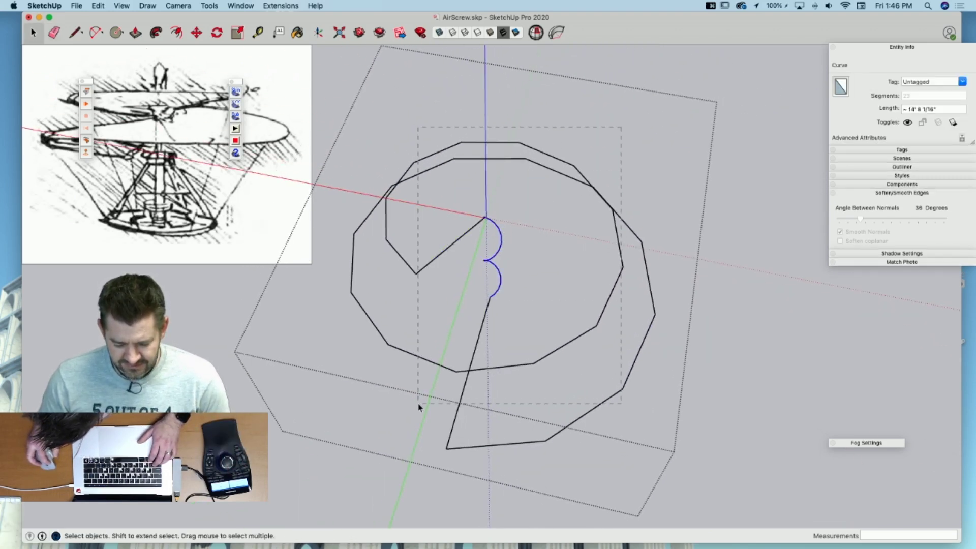
Step: Select the sail outline's complete closed set of edges, closing the two floating extension toolbars and ignoring the crash report
left_click_drag(419, 407, 420, 406)
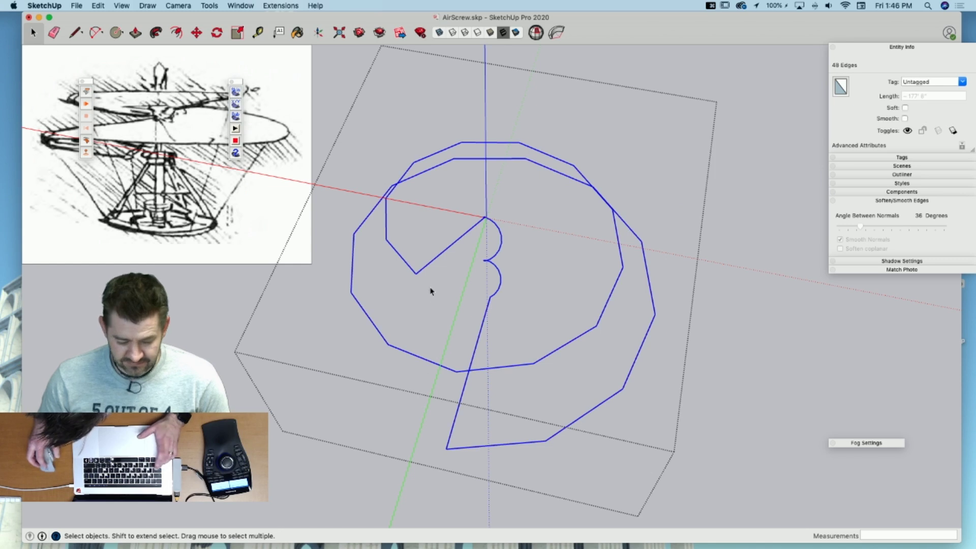
left_click(232, 82)
left_click(83, 82)
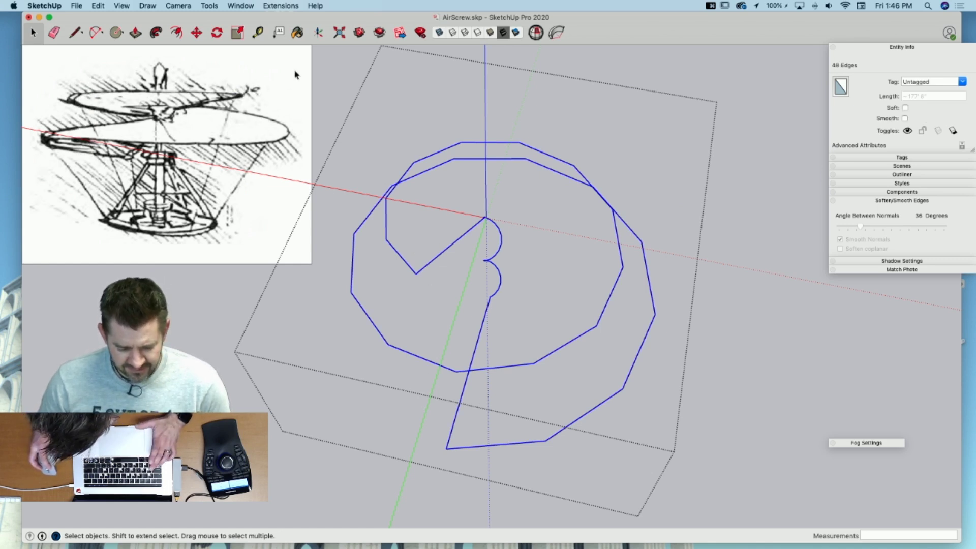
left_click(267, 5)
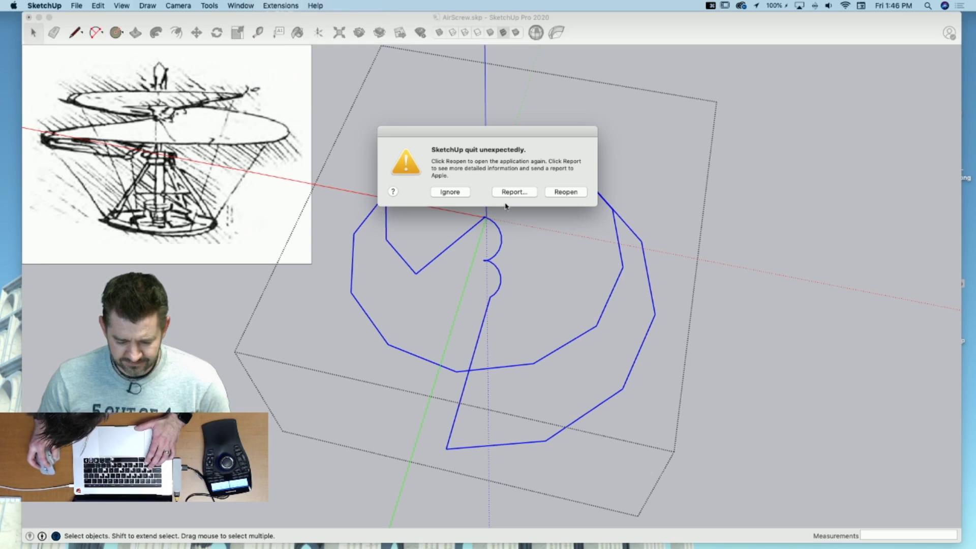
left_click(461, 194)
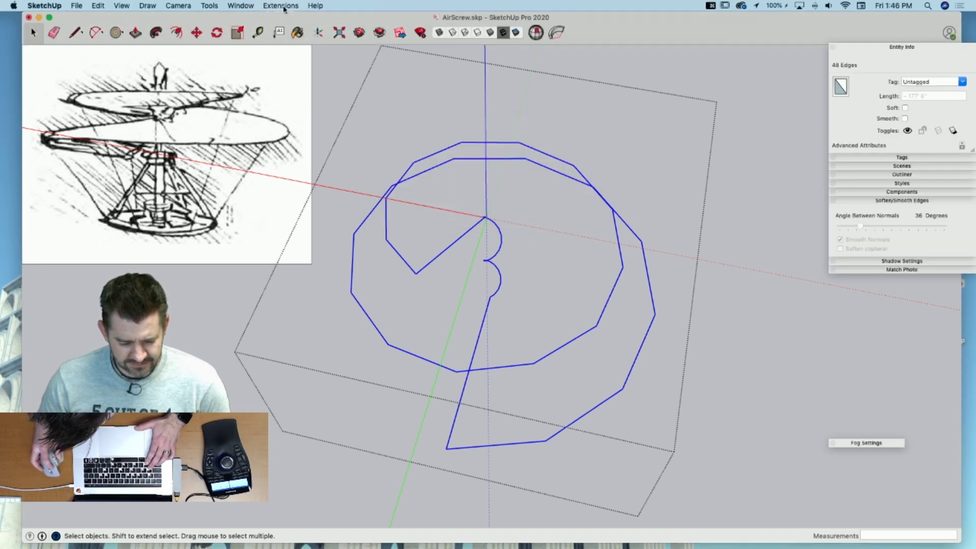
Step: Skin the closed outline with Curviloft's Skin Contours, generate the spiral sail surface, and leave the tool and the outline group
left_click(281, 5)
mouse_move(210, 6)
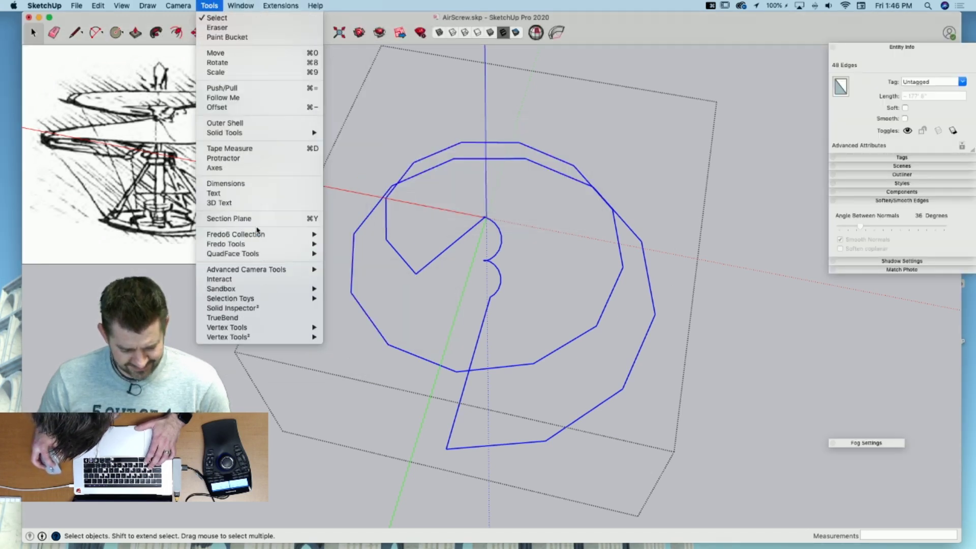
mouse_move(305, 234)
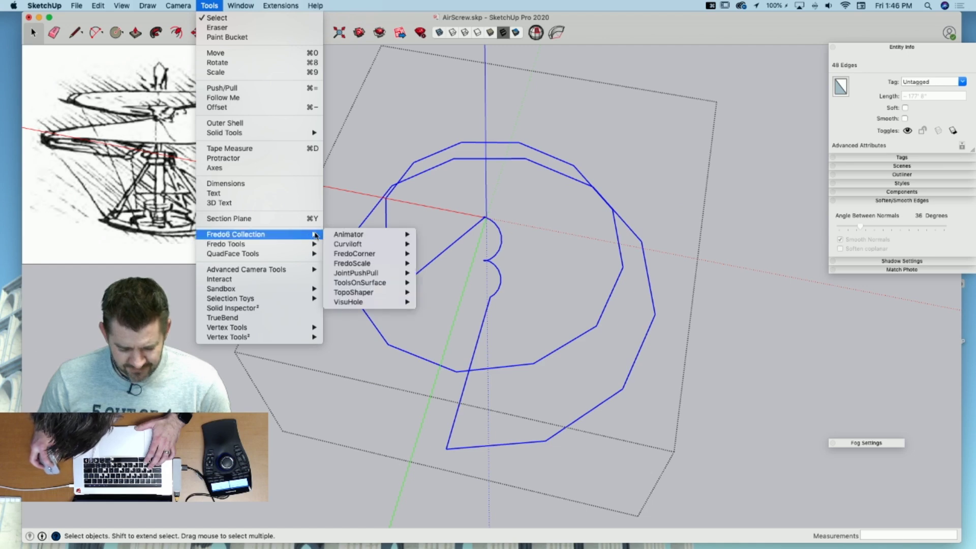
mouse_move(342, 247)
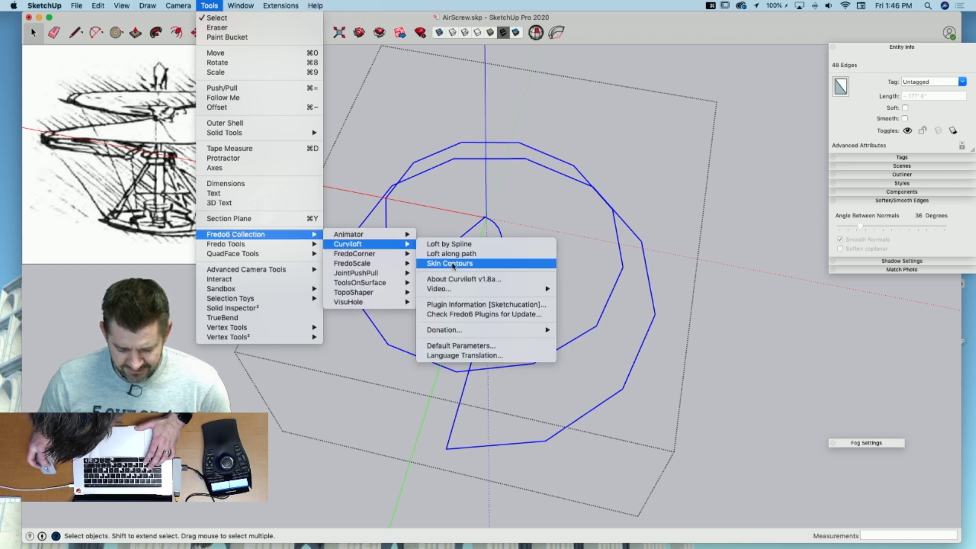
left_click(449, 263)
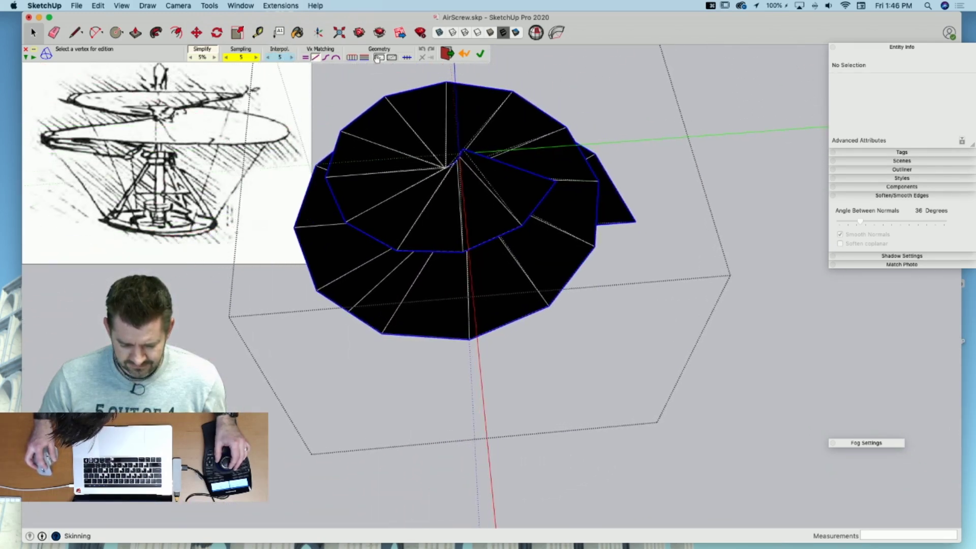
left_click(377, 58)
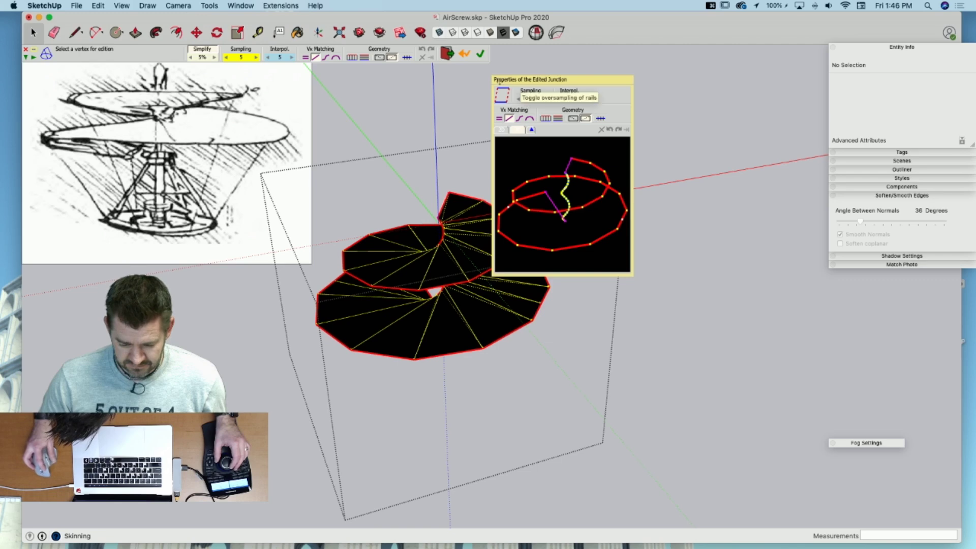
left_click(481, 53)
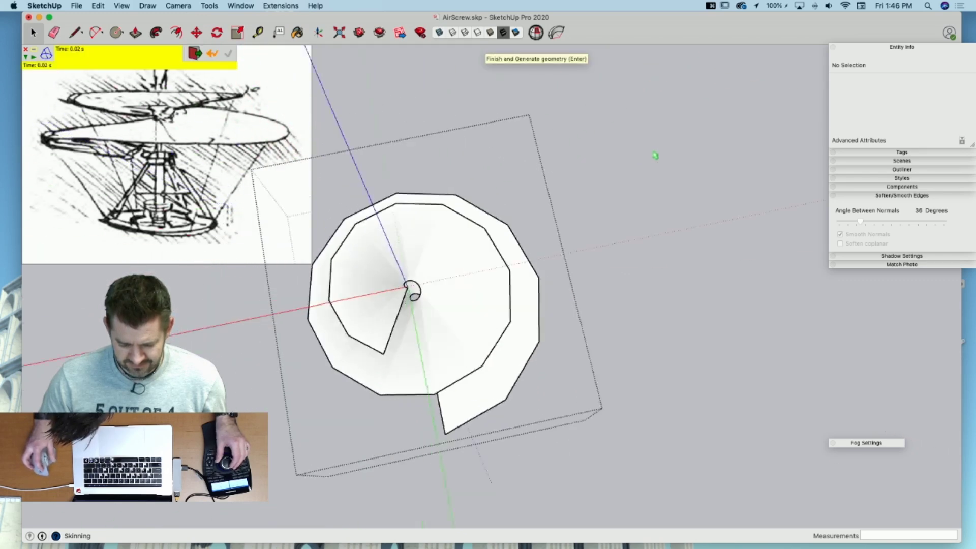
left_click(655, 155)
left_click(648, 163)
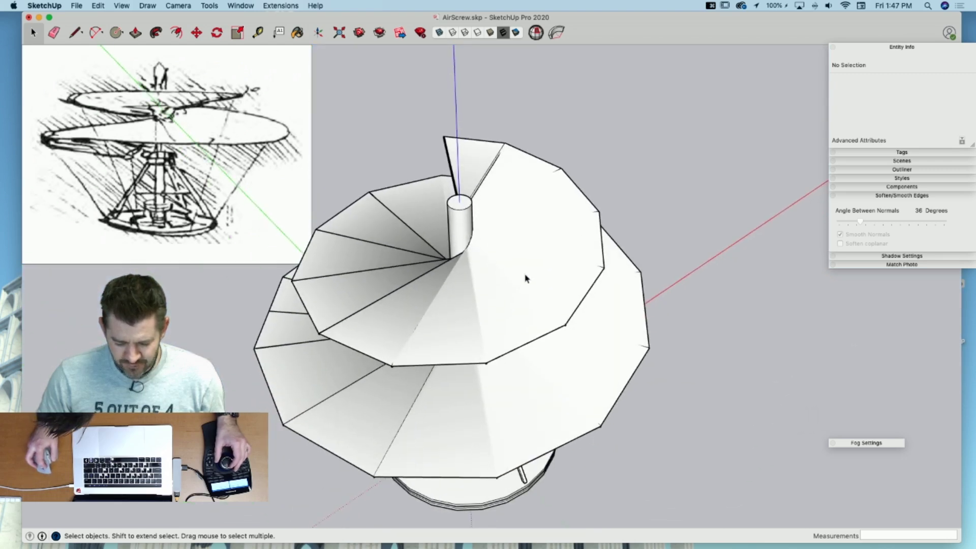
Step: Open the new sail surface group for editing and paint its bluish back faces with the Snow colour
left_click(523, 275)
double_click(525, 264)
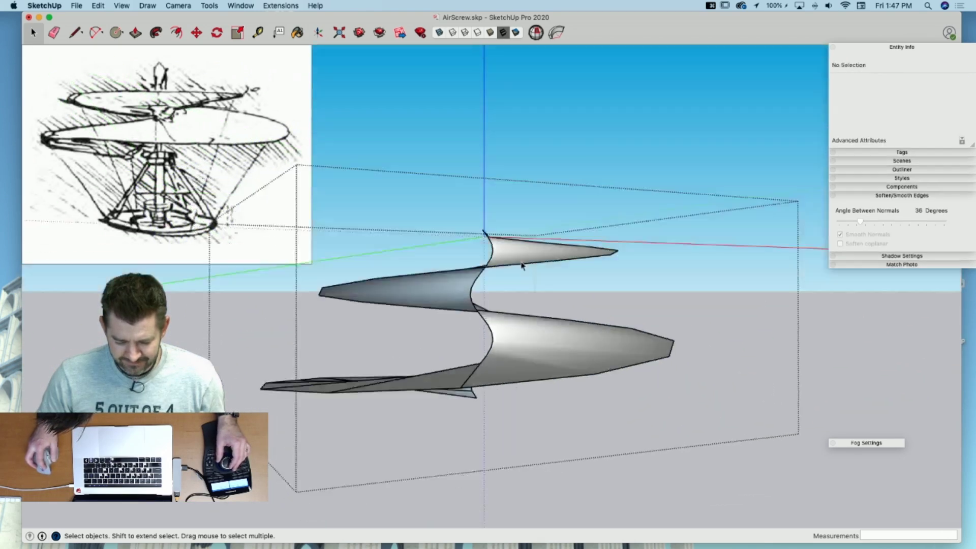
key("b")
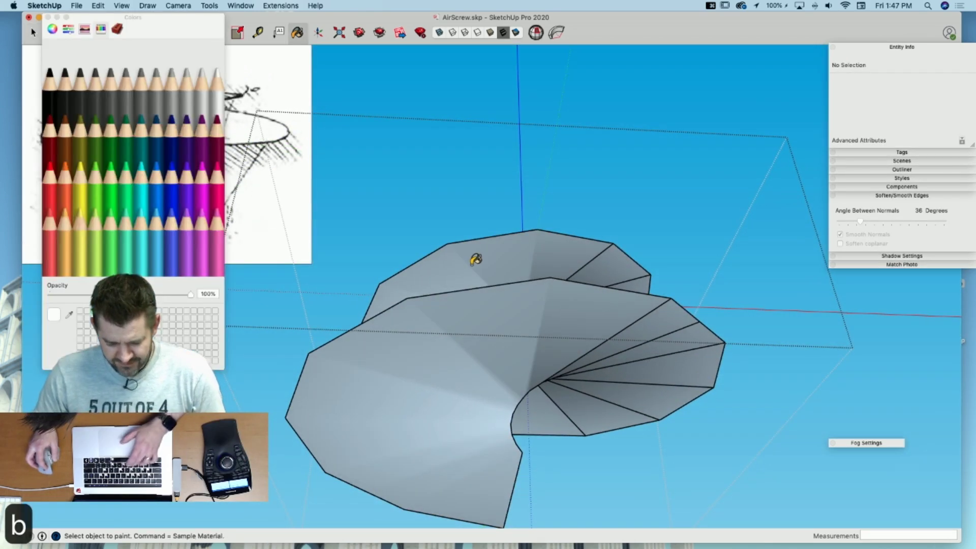
left_click(509, 248)
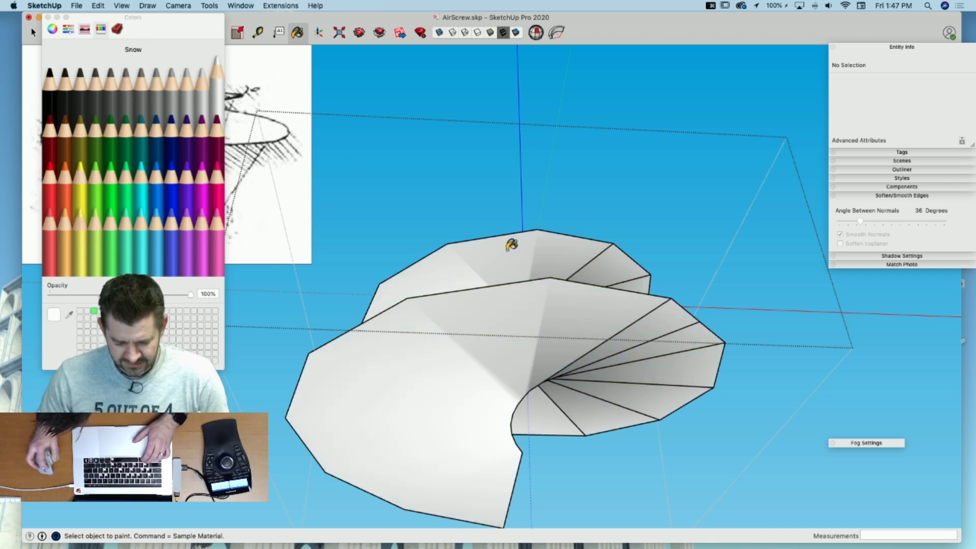
key("space")
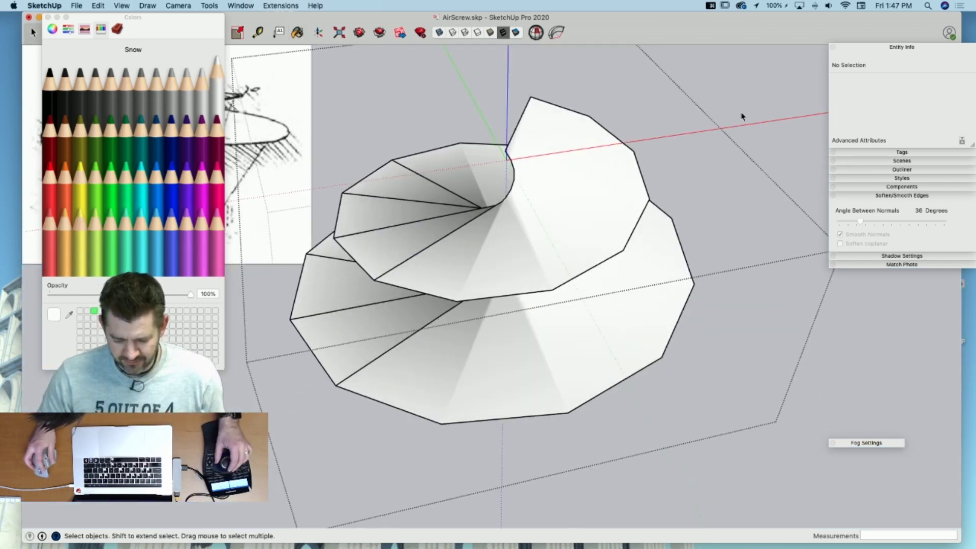
Step: Close the sail group and select the sail together with all the spiral spokes around the shaft
left_click(706, 128)
middle_click_drag(705, 128, 522, 262)
left_click_drag(726, 325, 726, 328)
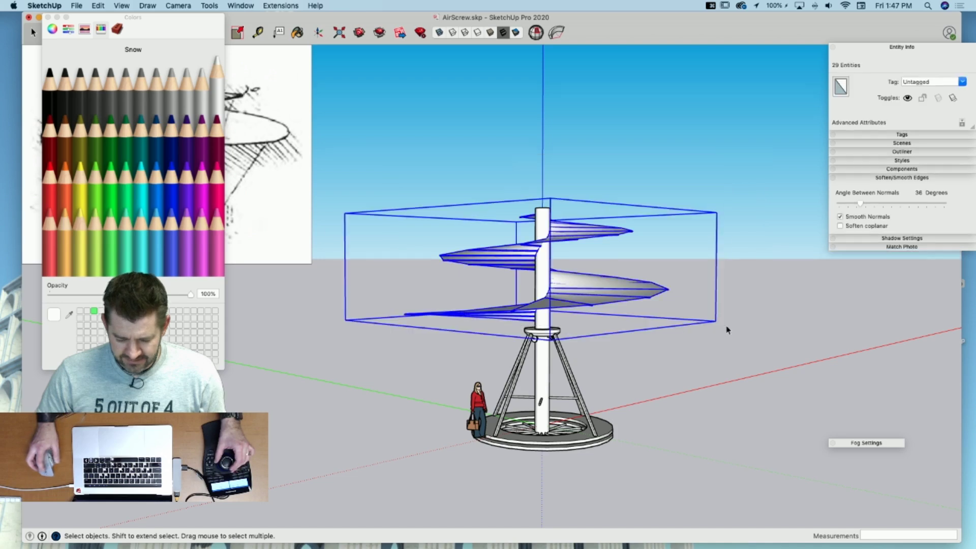
Step: Try grouping the selected sail and spokes, and undo the grouping
middle_click_drag(726, 327, 599, 284)
key("super+g")
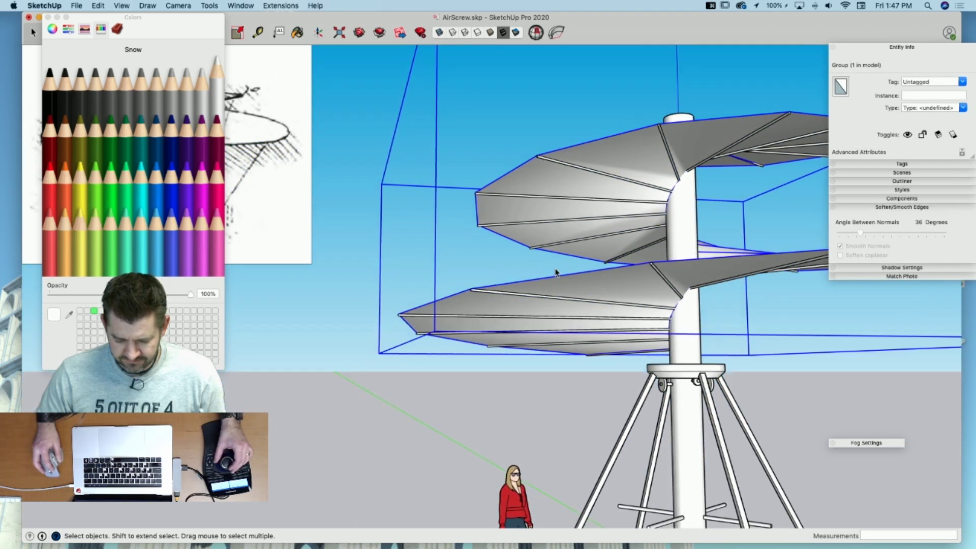
middle_click_drag(387, 169, 397, 163)
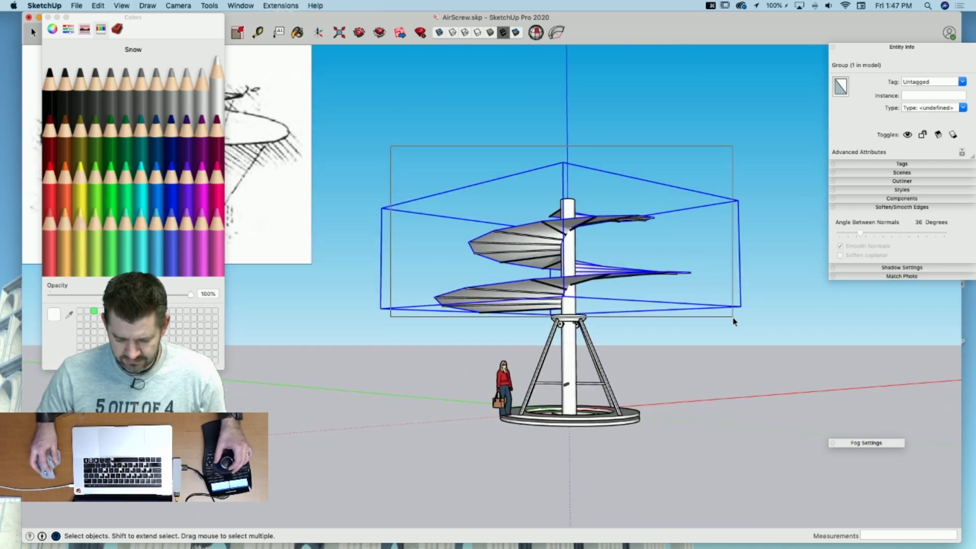
key("super+z")
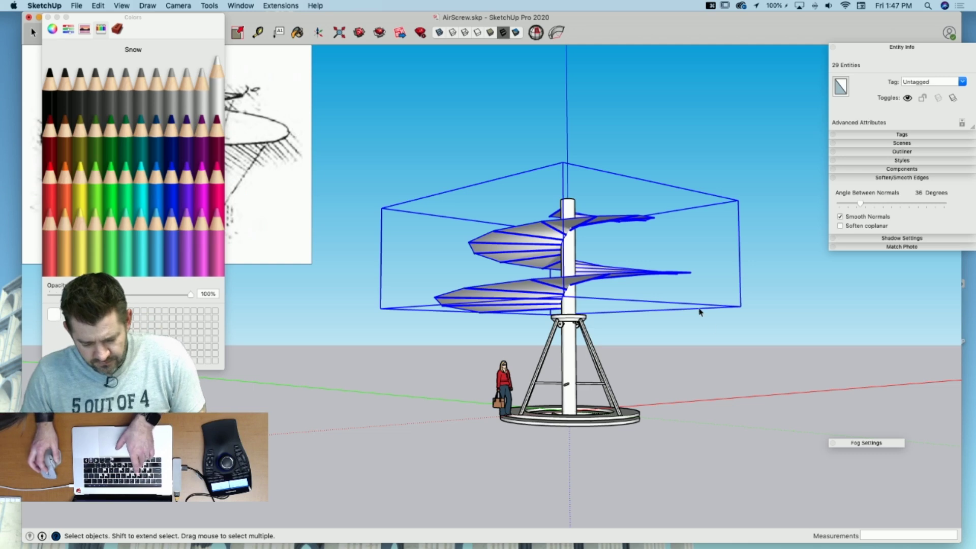
Step: Cut the sail and spokes and paste them in place inside the group that holds the central shaft and wheel
key("super+x")
left_click(570, 288)
double_click(579, 301)
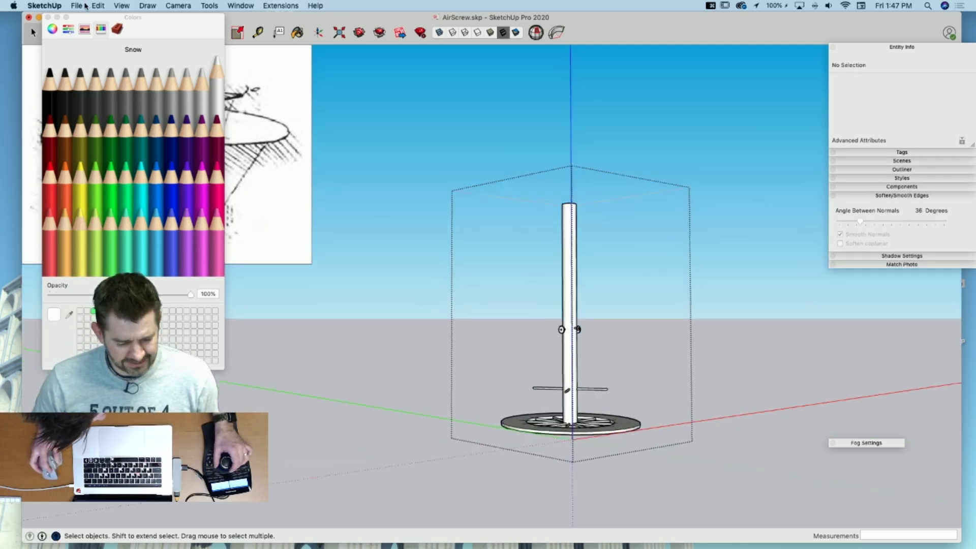
left_click(98, 5)
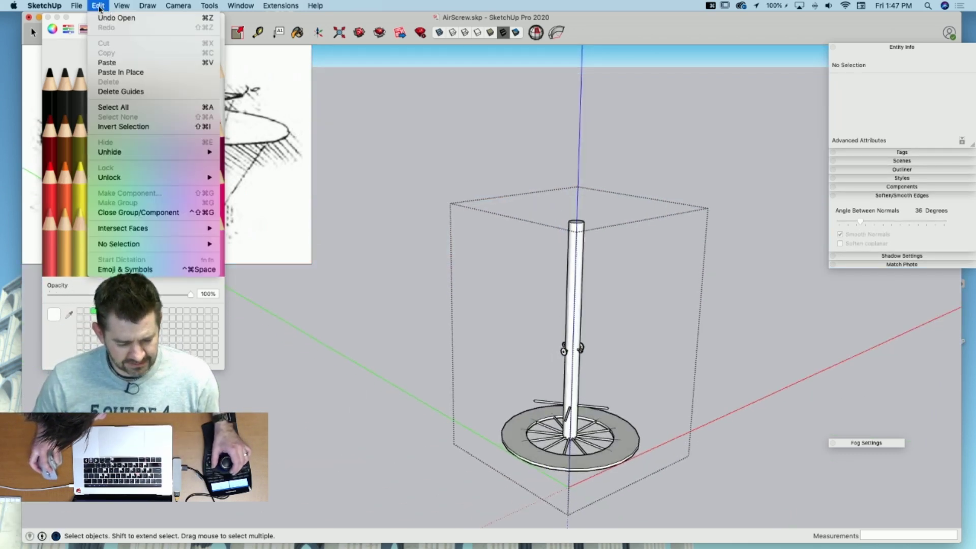
left_click(115, 72)
left_click(710, 349)
scroll(662, 309, "up", 5)
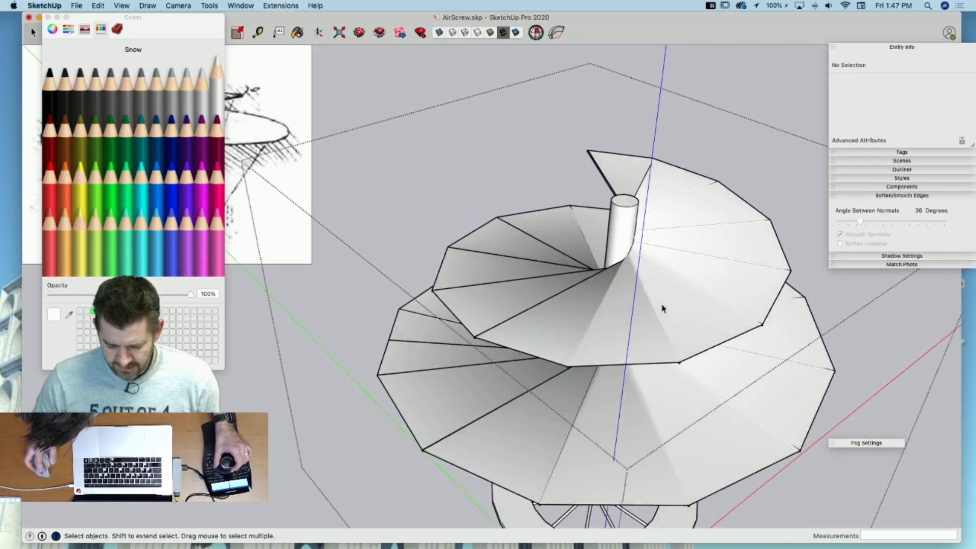
Step: Hide the sail group so that only the spokes remain around the shaft
left_click(662, 308)
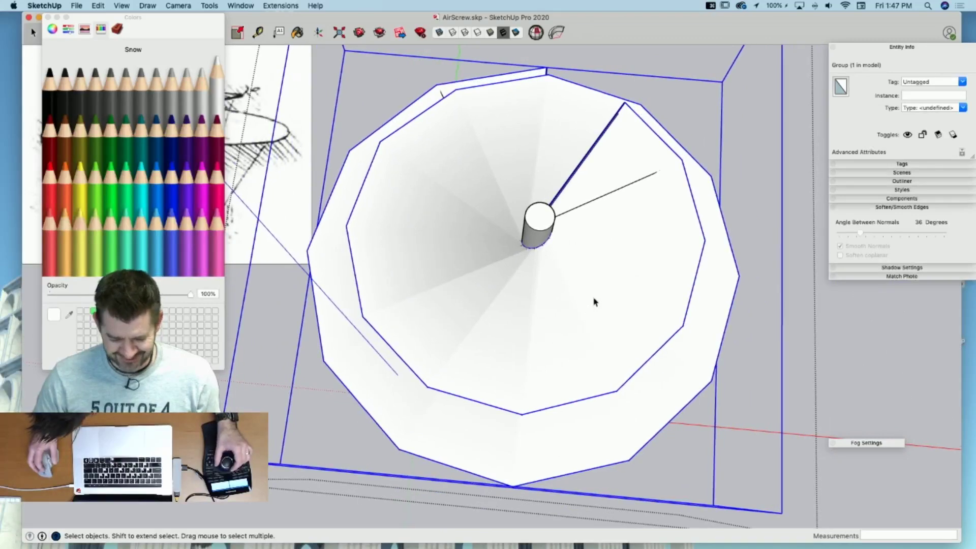
right_click(584, 298)
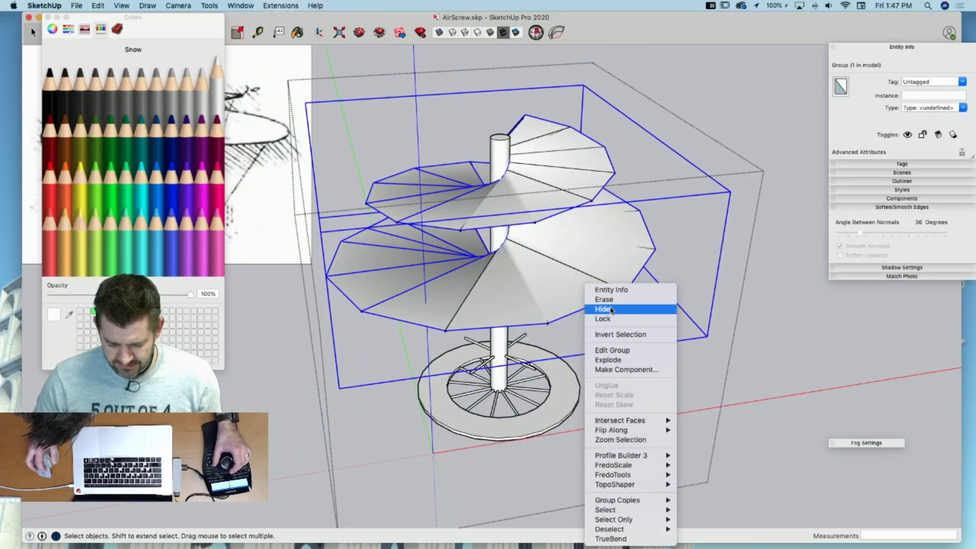
left_click(608, 309)
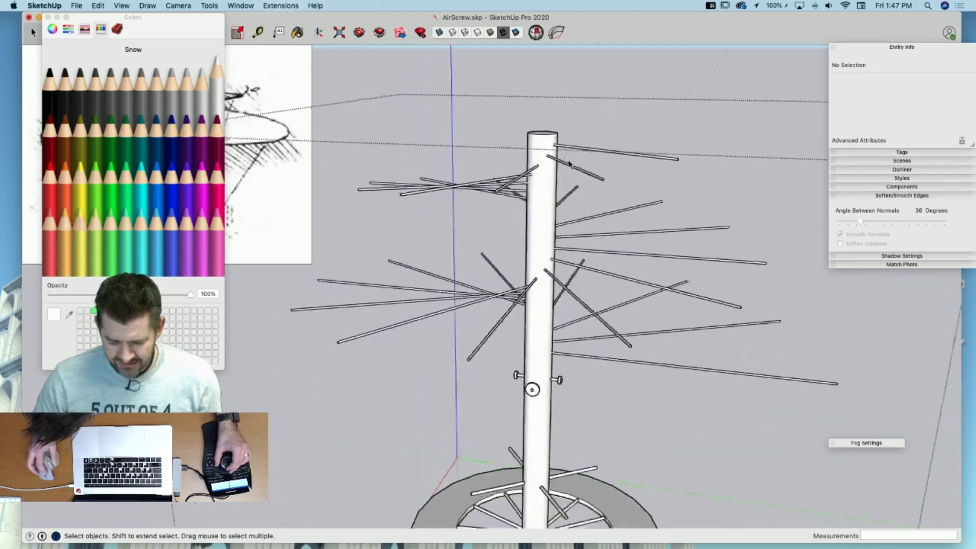
Step: Select the top spoke, close the colour palette, dock the Fog Settings with the other settings, and show the Solid Tools
left_click(525, 220)
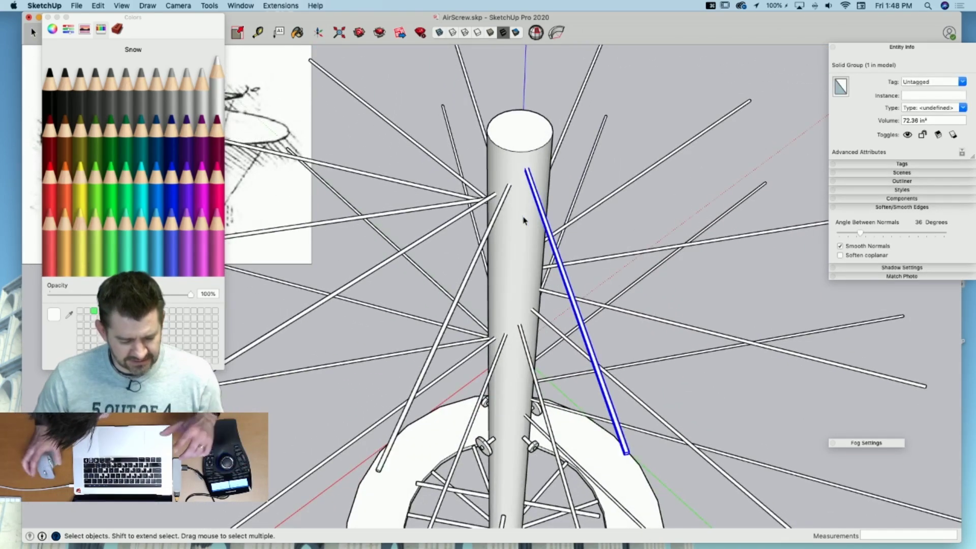
left_click(49, 17)
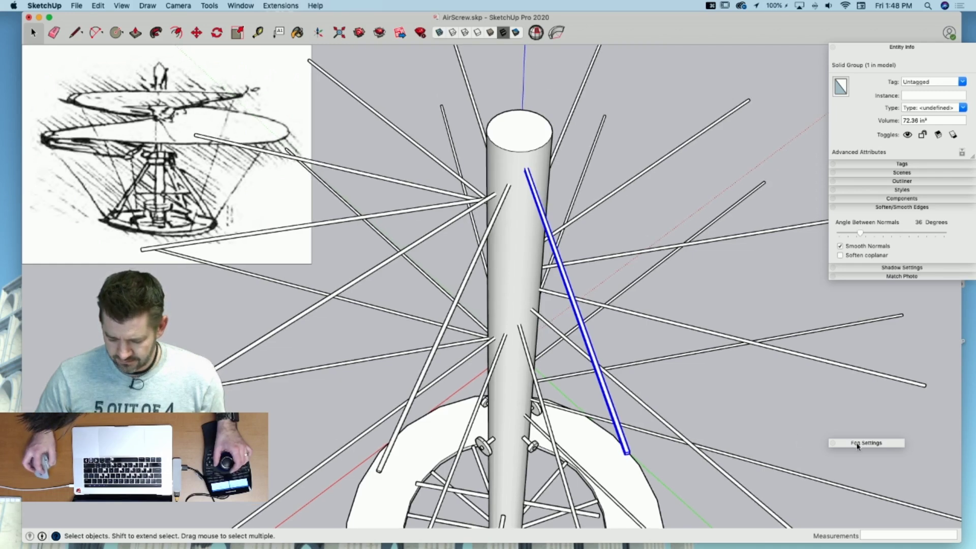
left_click_drag(847, 284, 848, 283)
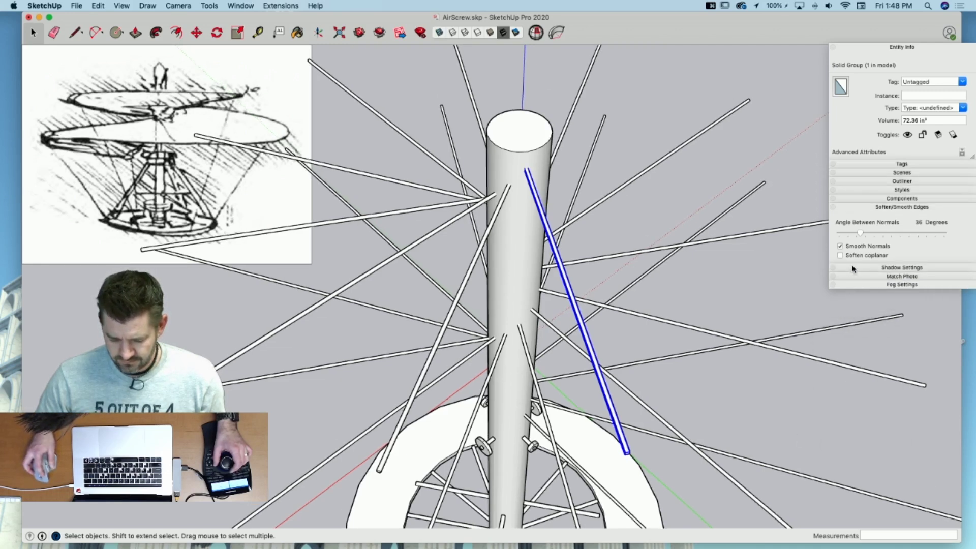
left_click(92, 6)
mouse_move(121, 6)
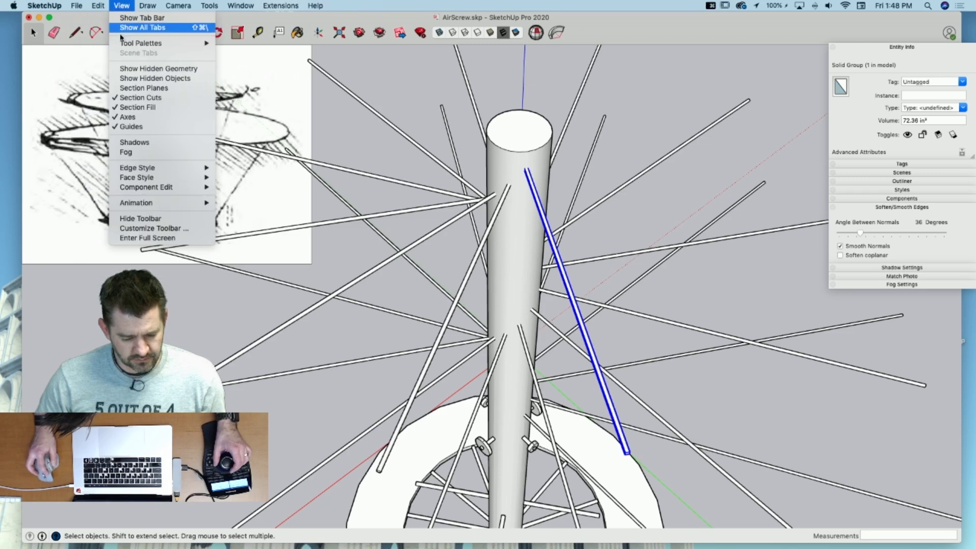
mouse_move(122, 43)
left_click(262, 53)
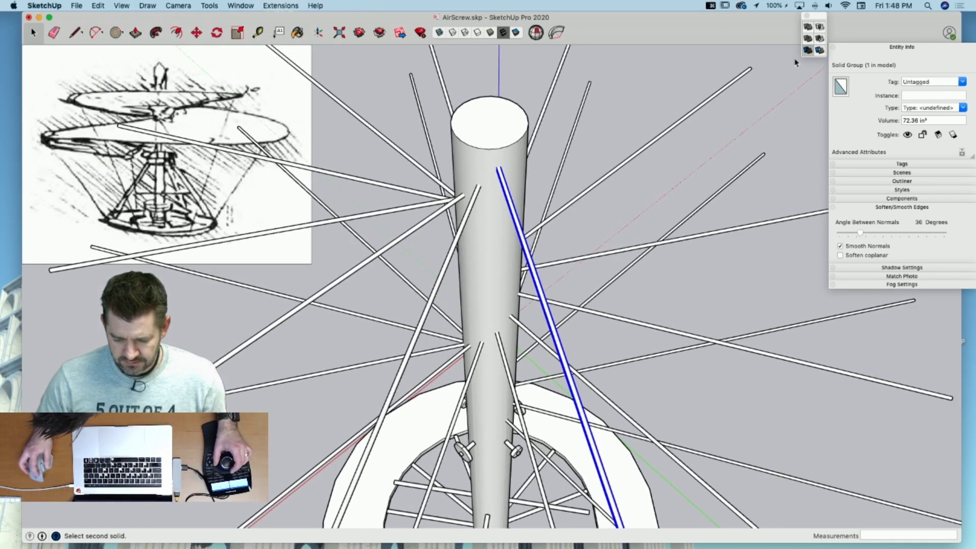
Step: Trim the central shaft with each of the six topmost spokes in turn, using the Trim solid tool
left_click(474, 203)
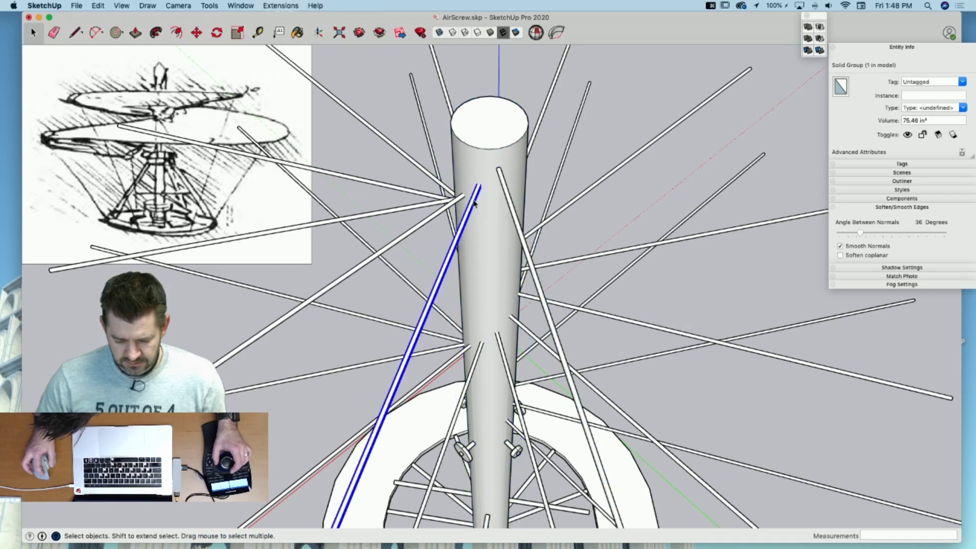
left_click(491, 127)
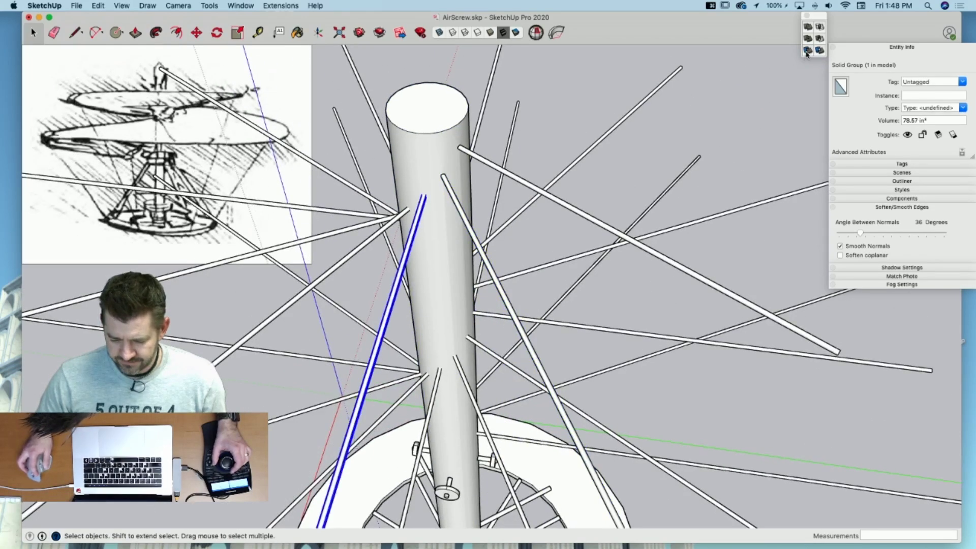
left_click(451, 124)
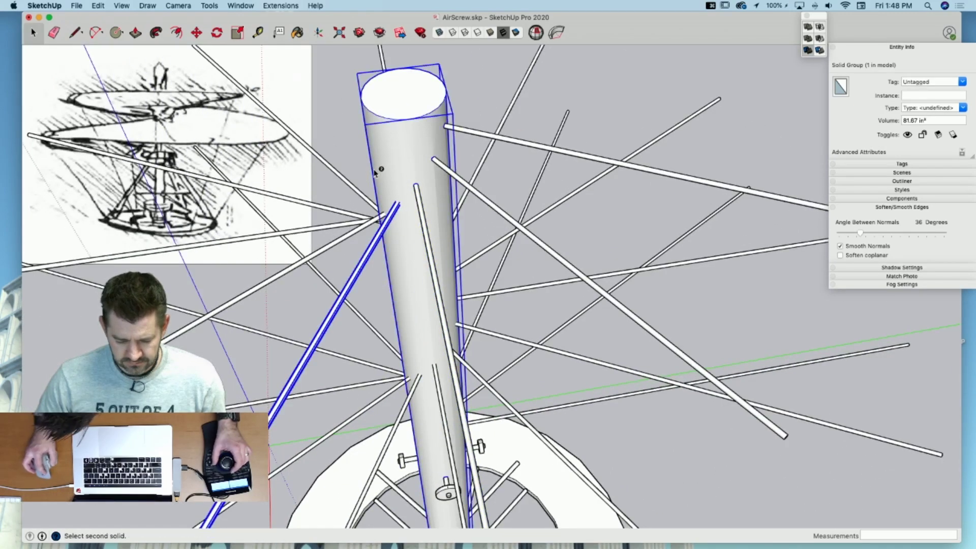
left_click(392, 162)
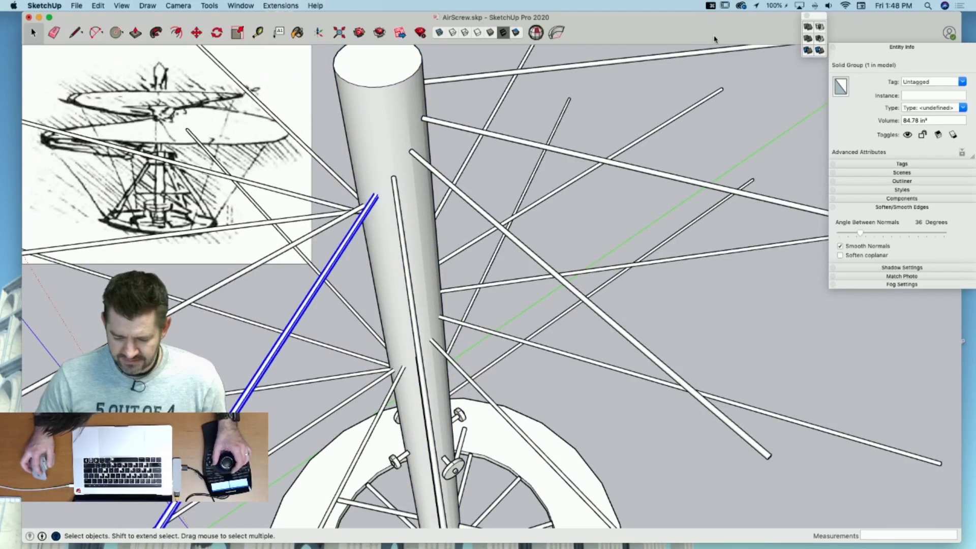
left_click(409, 102)
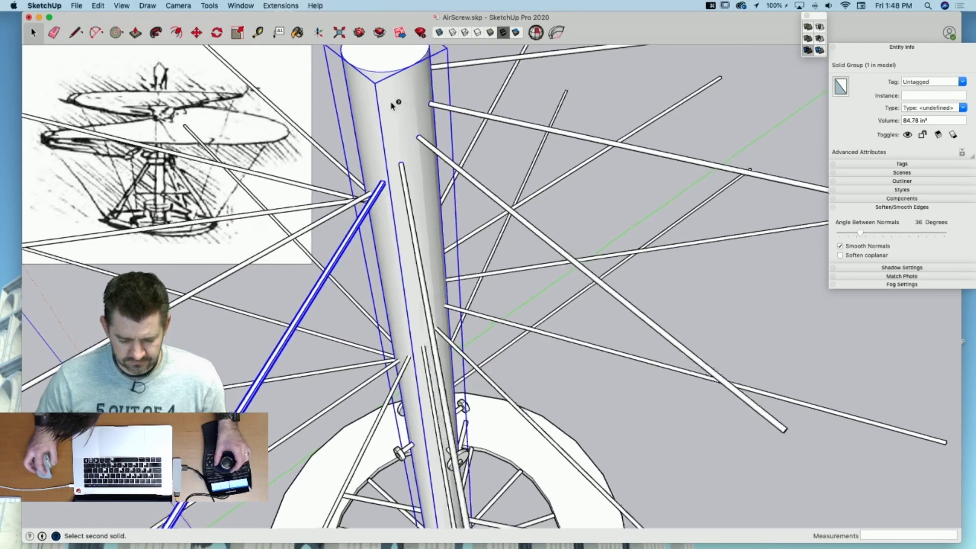
left_click(391, 201)
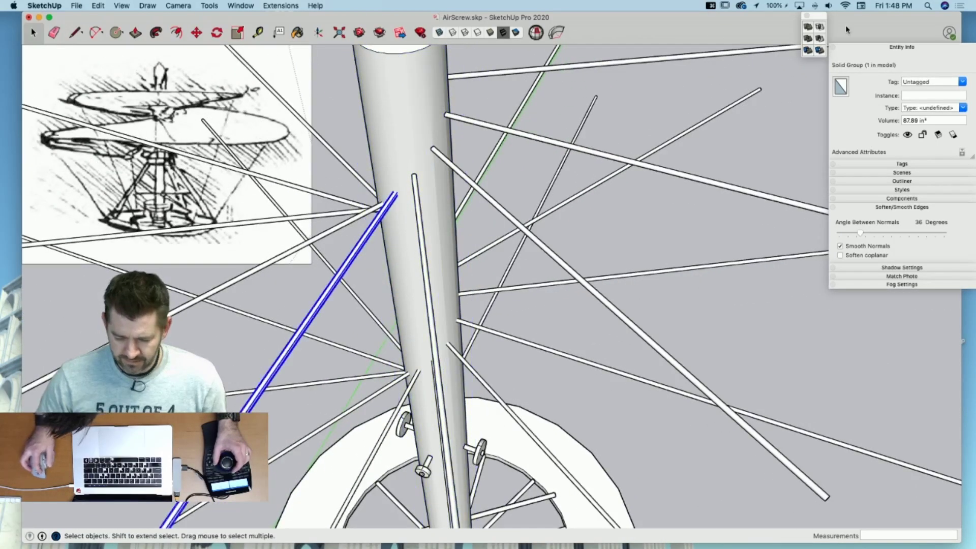
left_click(810, 55)
left_click(436, 126)
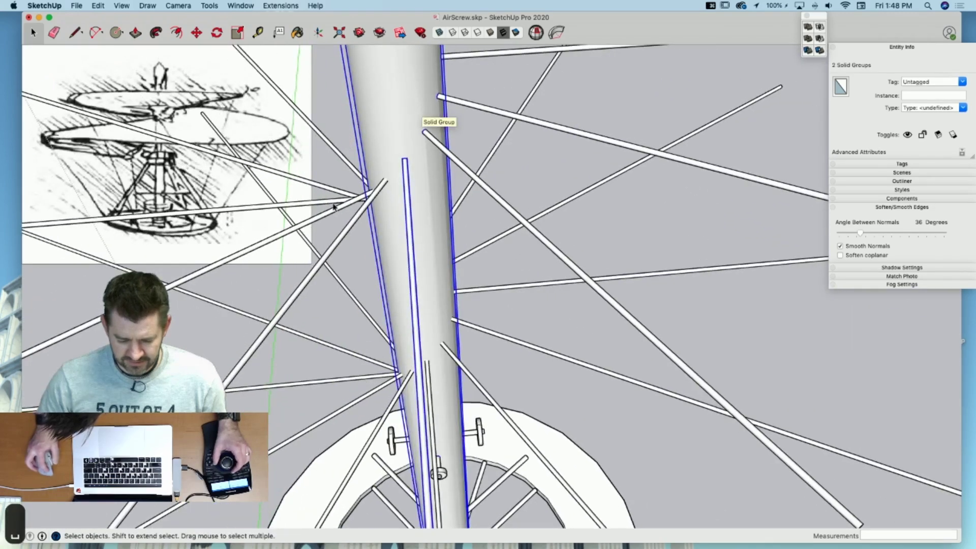
Step: Trim the shaft with each of the next five spokes down the spiral
left_click(390, 188)
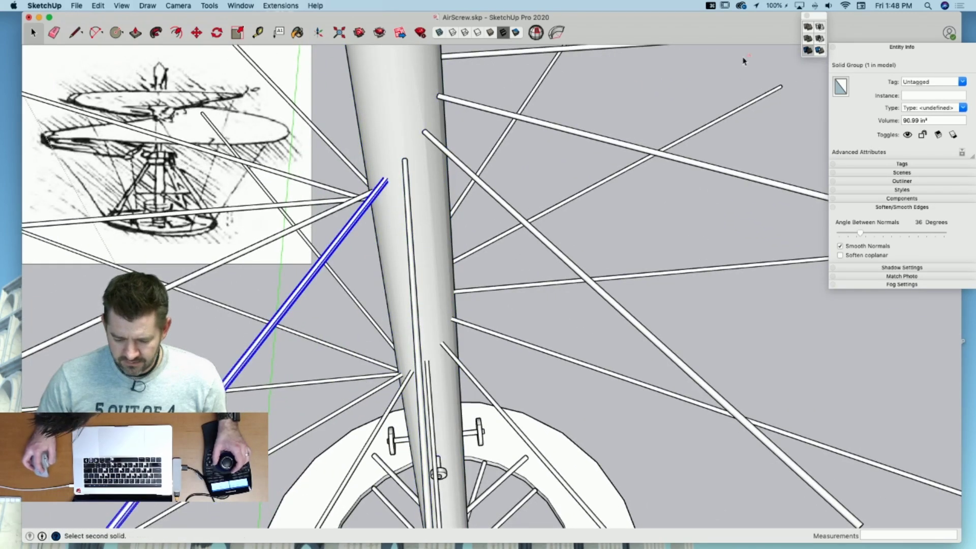
left_click(384, 123)
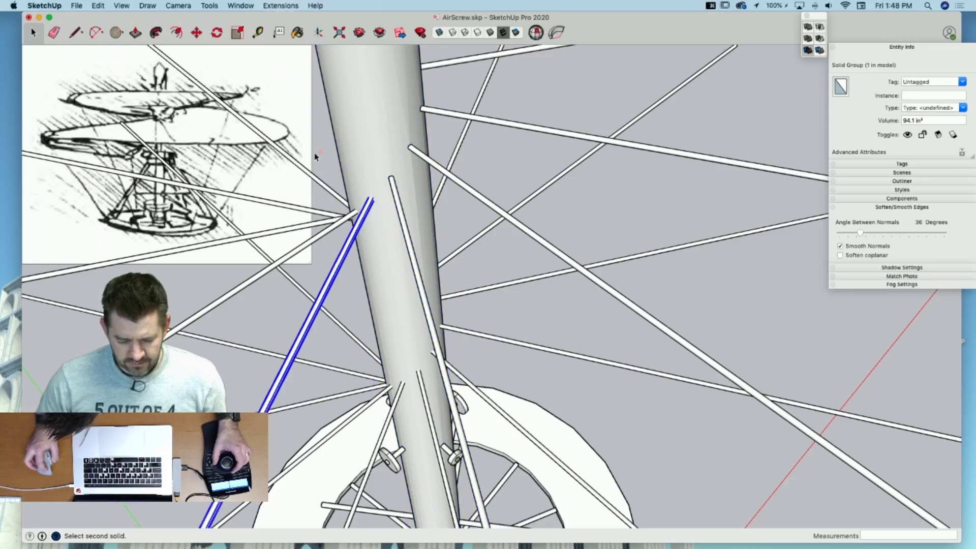
left_click(381, 138)
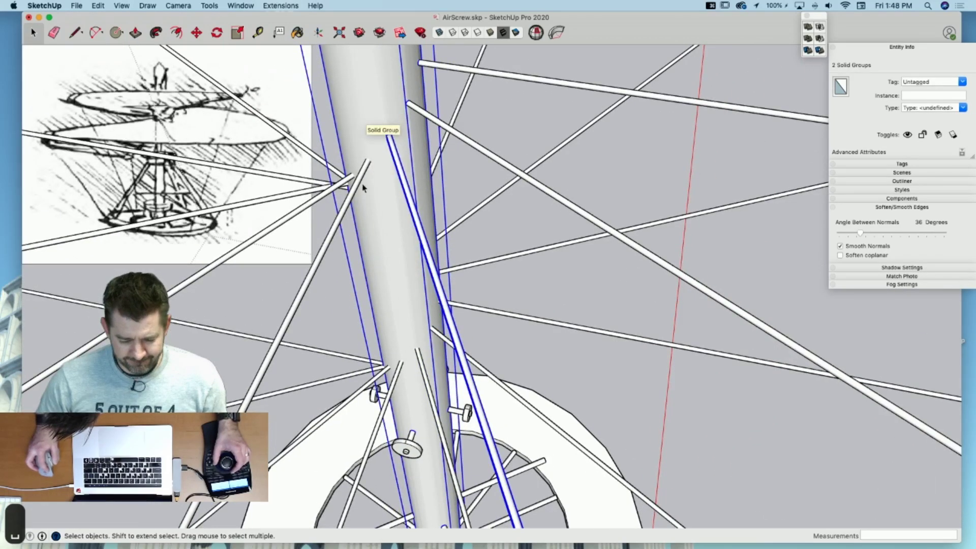
left_click(364, 182)
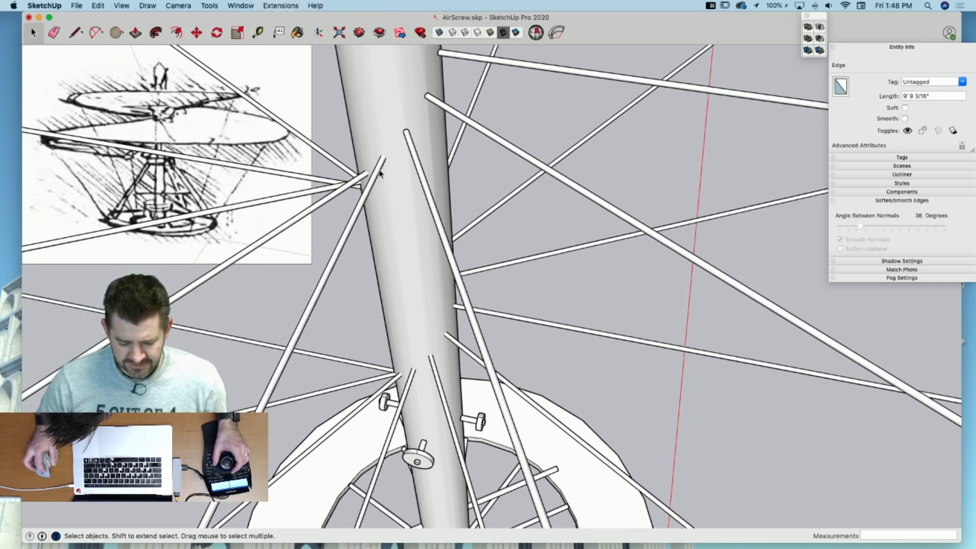
left_click(381, 173)
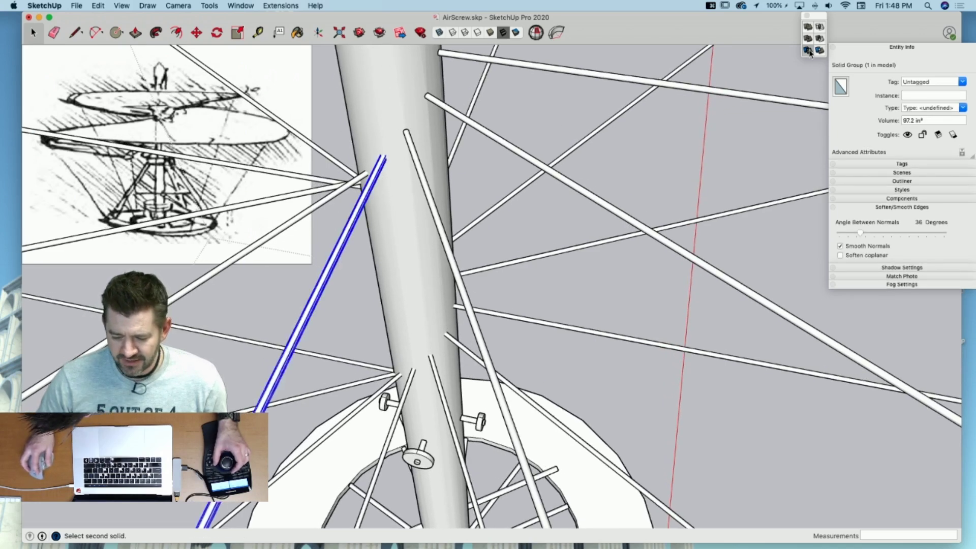
left_click(389, 80)
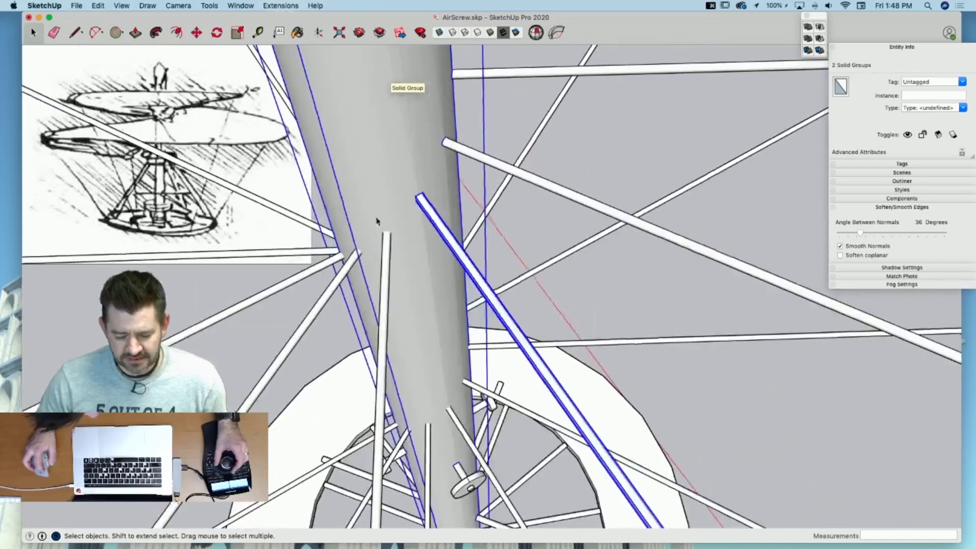
left_click(387, 249)
left_click(364, 163)
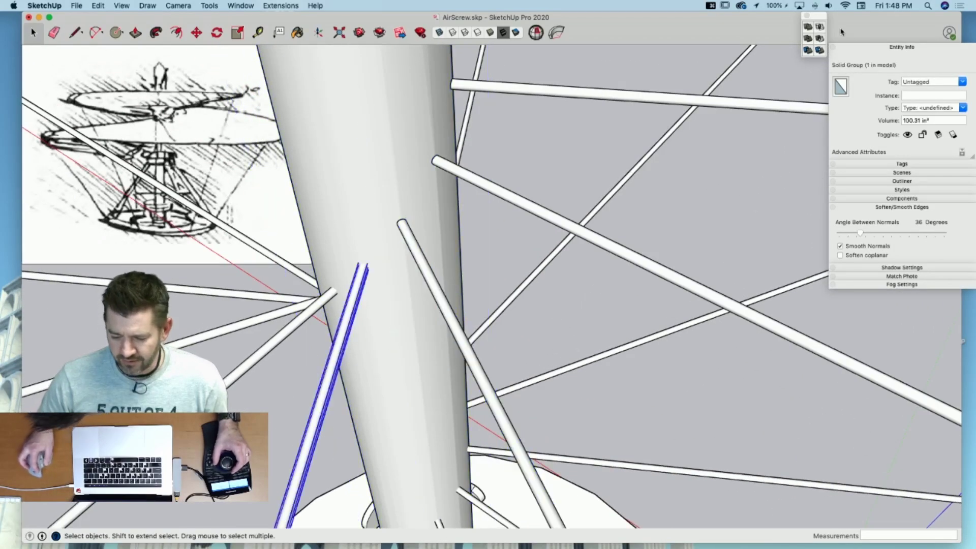
left_click(367, 199)
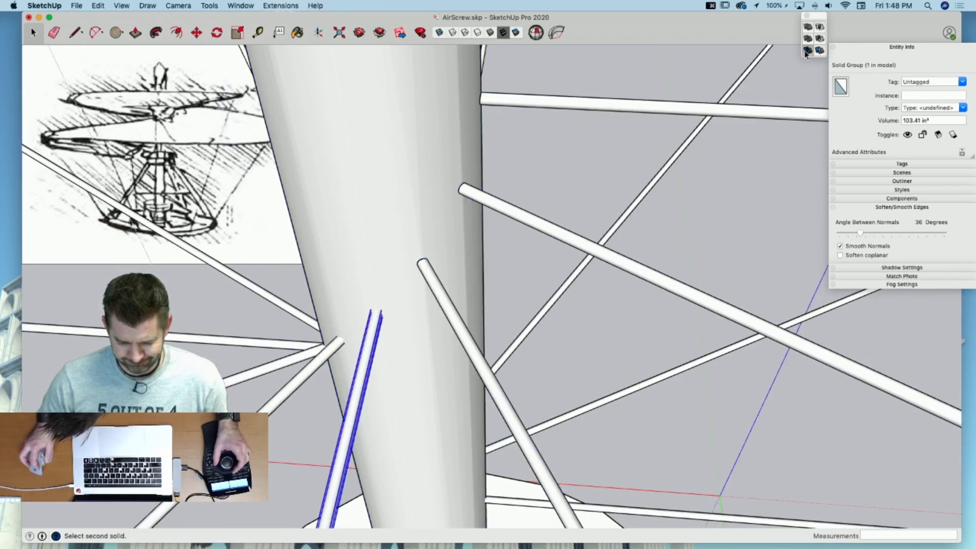
left_click(344, 236)
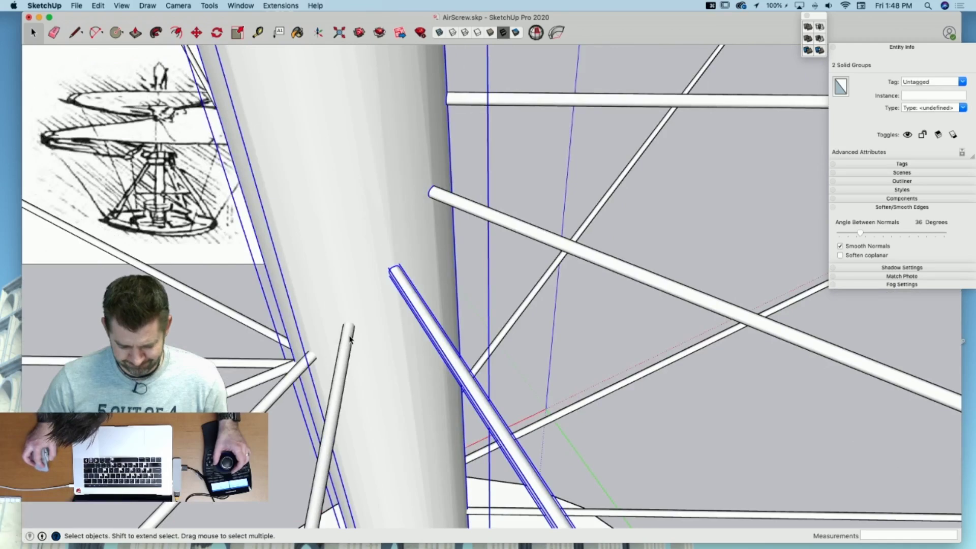
Step: Continue down the middle of the spiral, trimming the shaft with each of the following six spokes
left_click(350, 339)
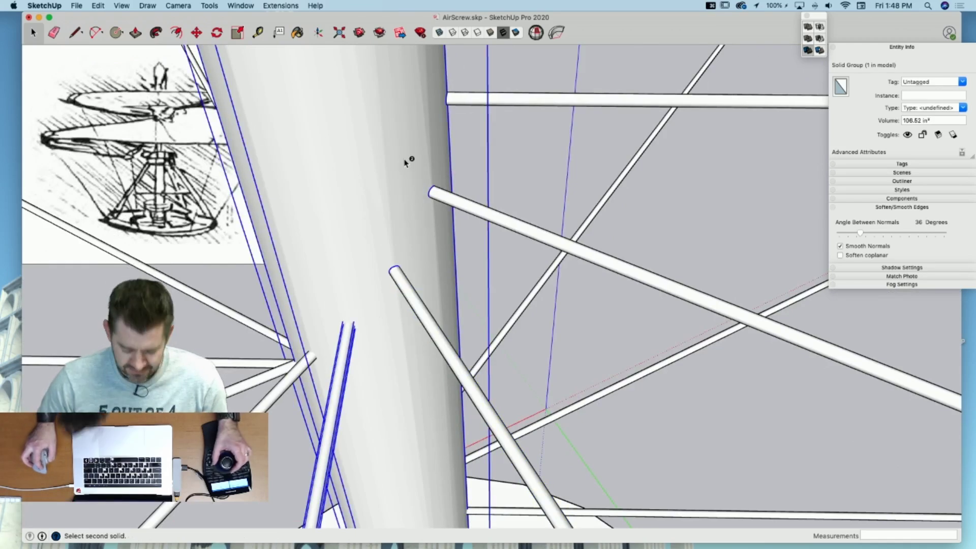
left_click(429, 152)
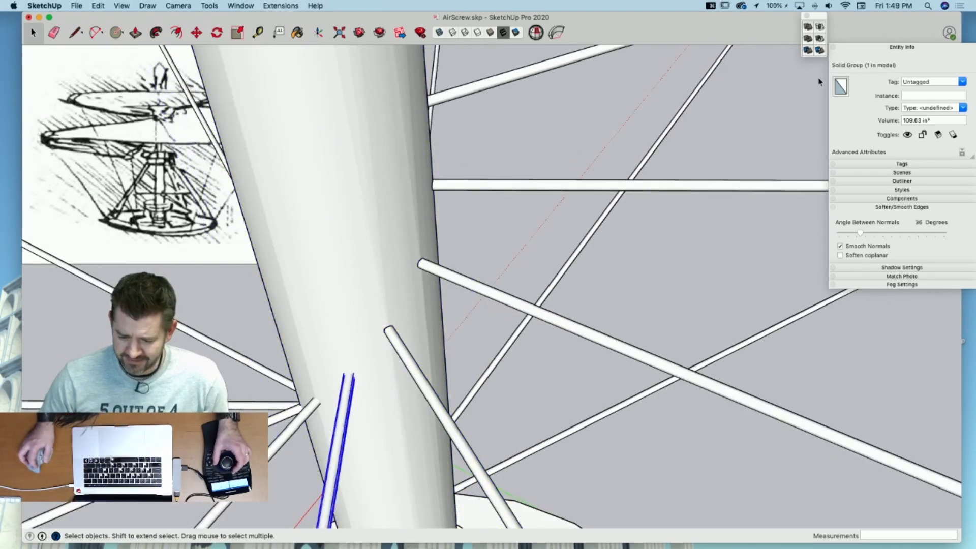
left_click(812, 50)
left_click(344, 207)
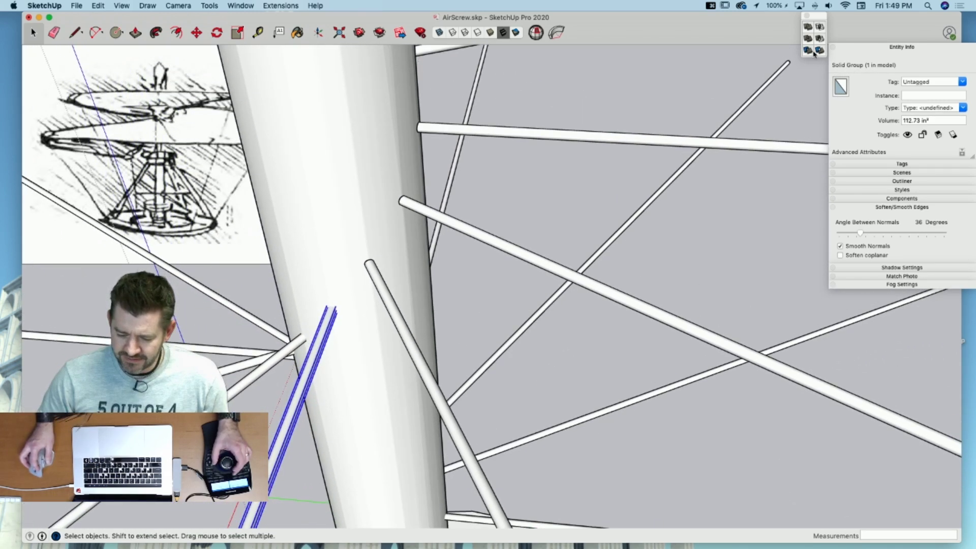
left_click(345, 228)
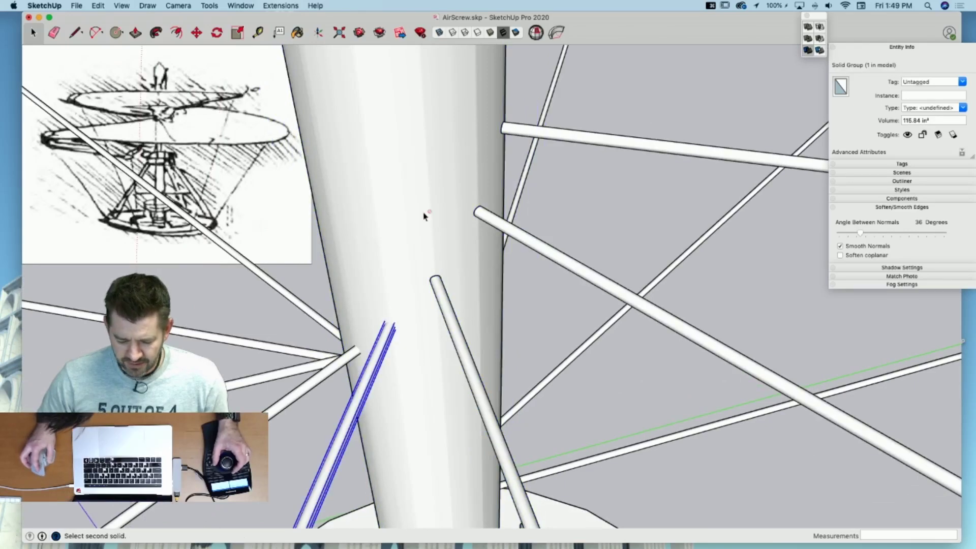
left_click(388, 245)
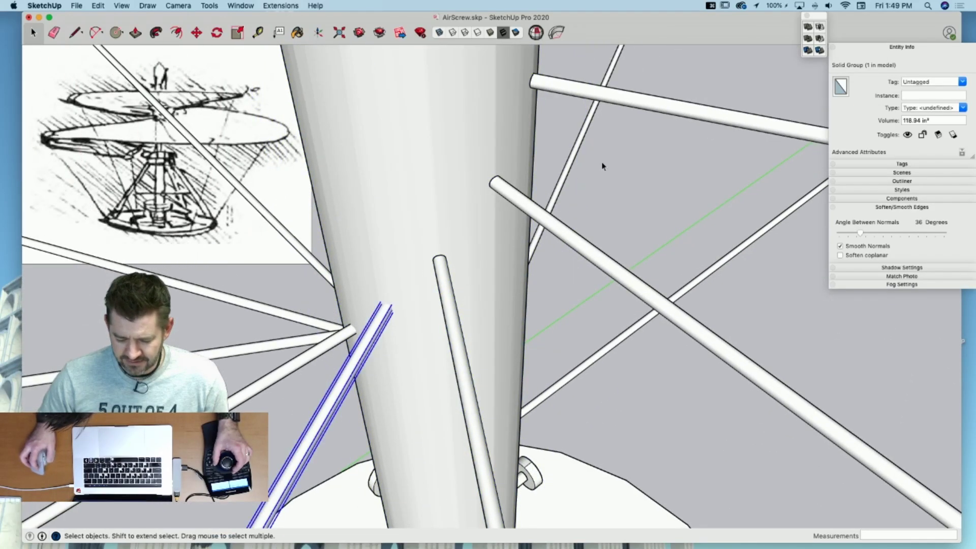
left_click(463, 163)
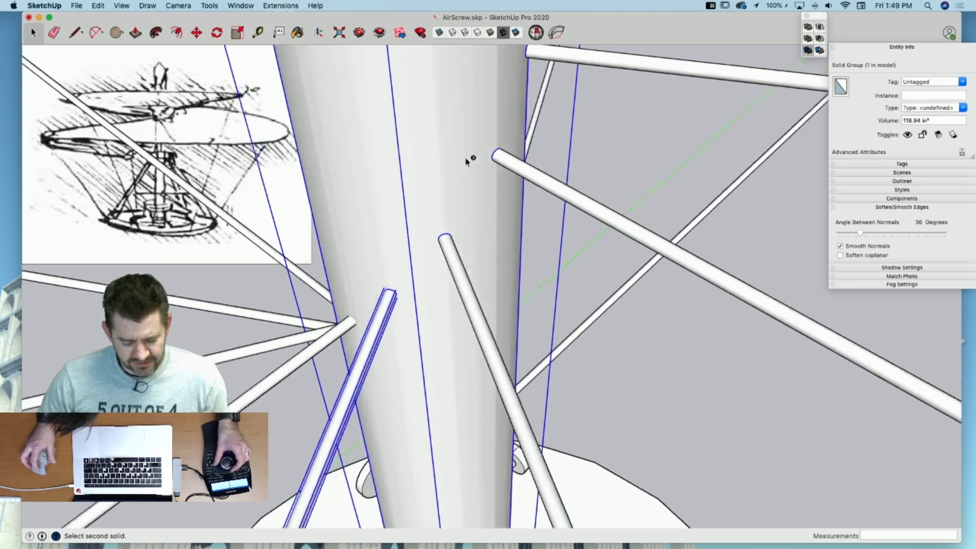
left_click(811, 51)
left_click(412, 203)
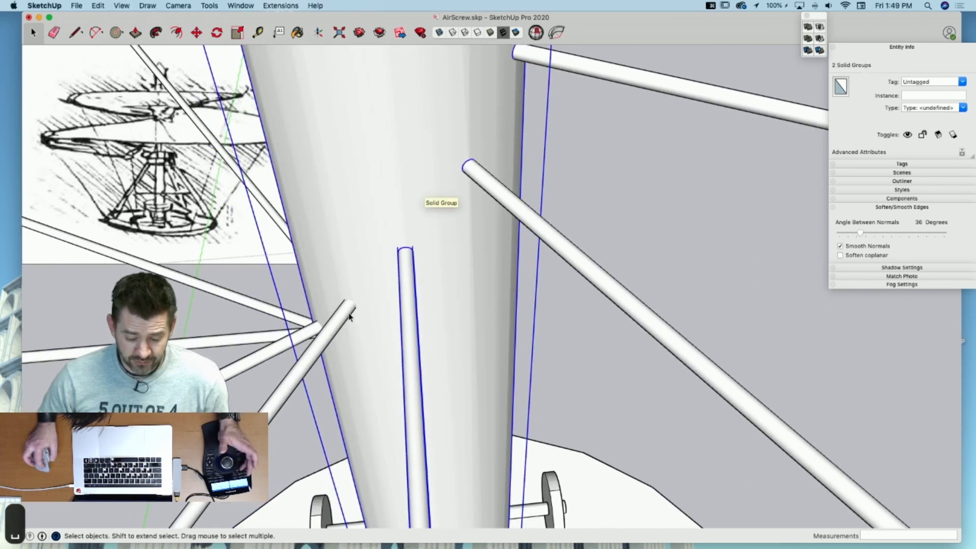
Step: Trim the shaft with three more spokes, working down into the lowest turn of the spiral
left_click(806, 51)
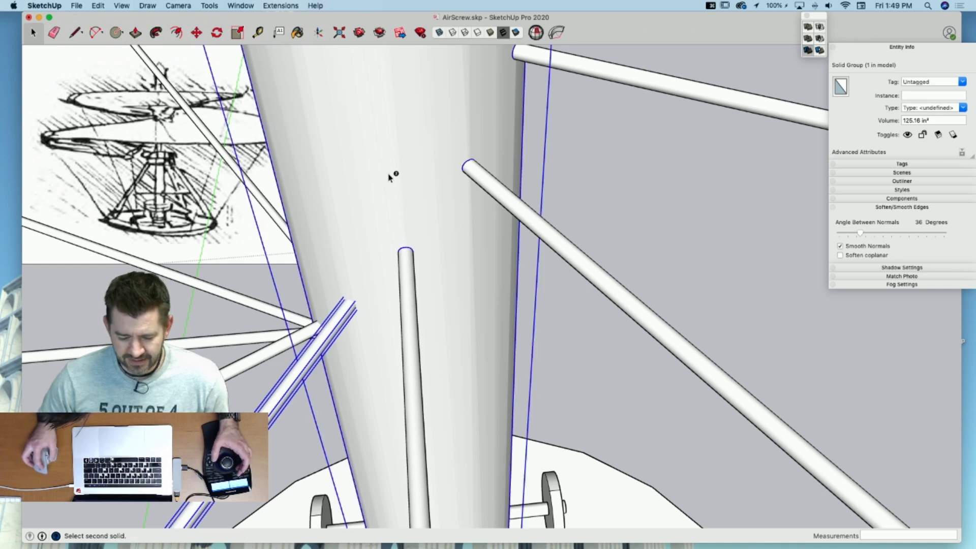
left_click(386, 174)
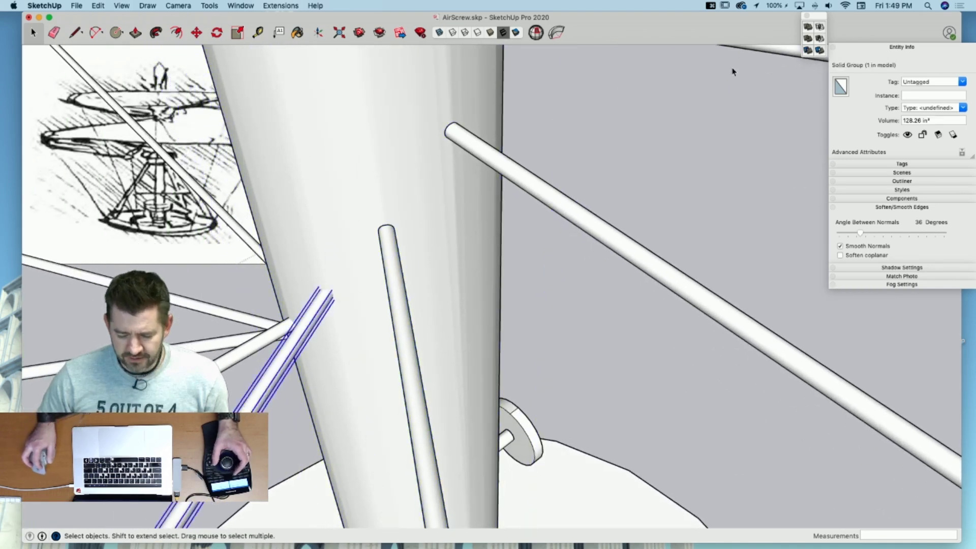
left_click(811, 52)
left_click(381, 161)
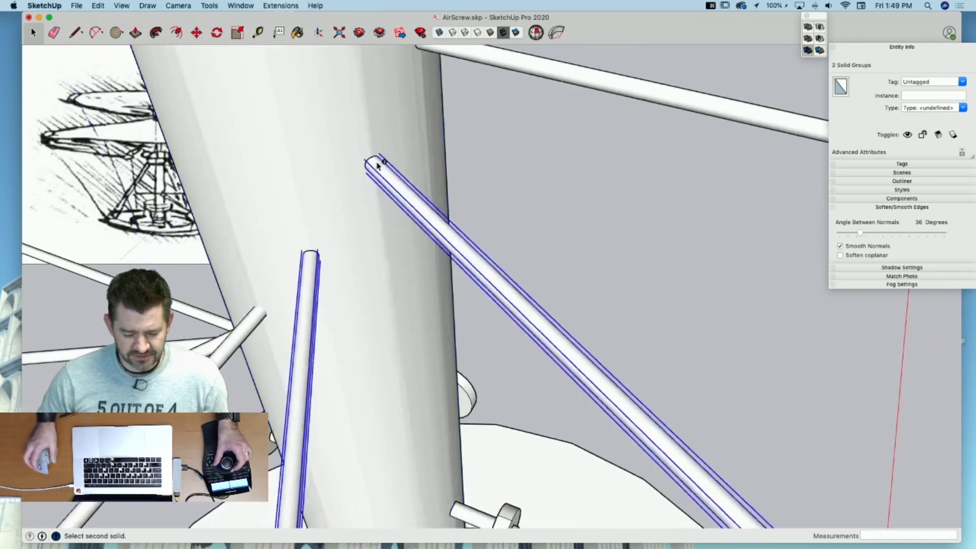
key("space")
left_click(312, 271)
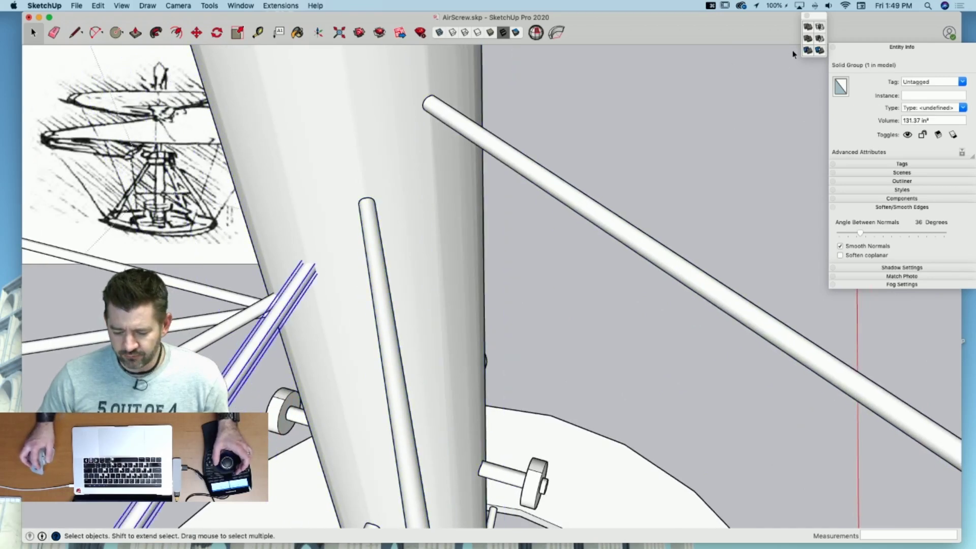
left_click(357, 143)
key("space")
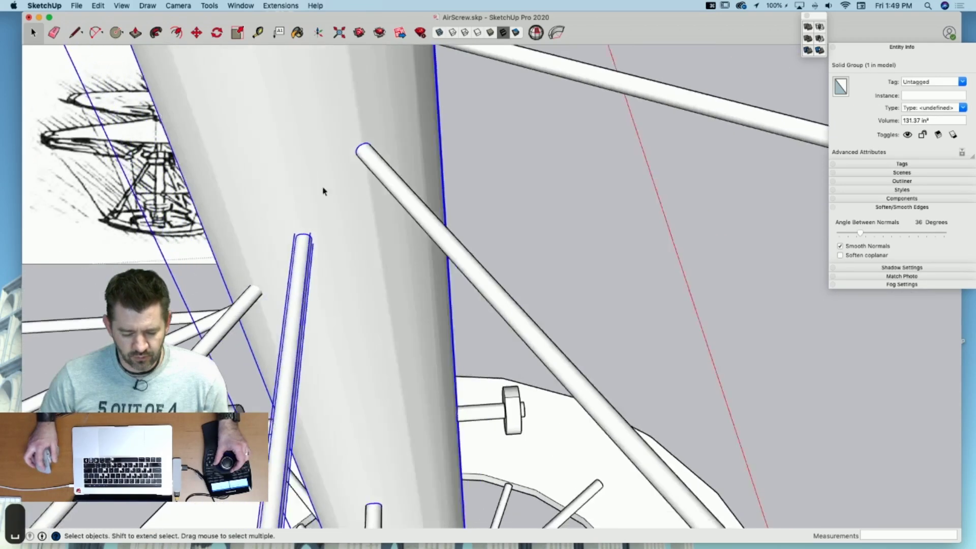
Step: Trim the shaft with the remaining lowest spokes of the spiral, and clear the selection
left_click(275, 257)
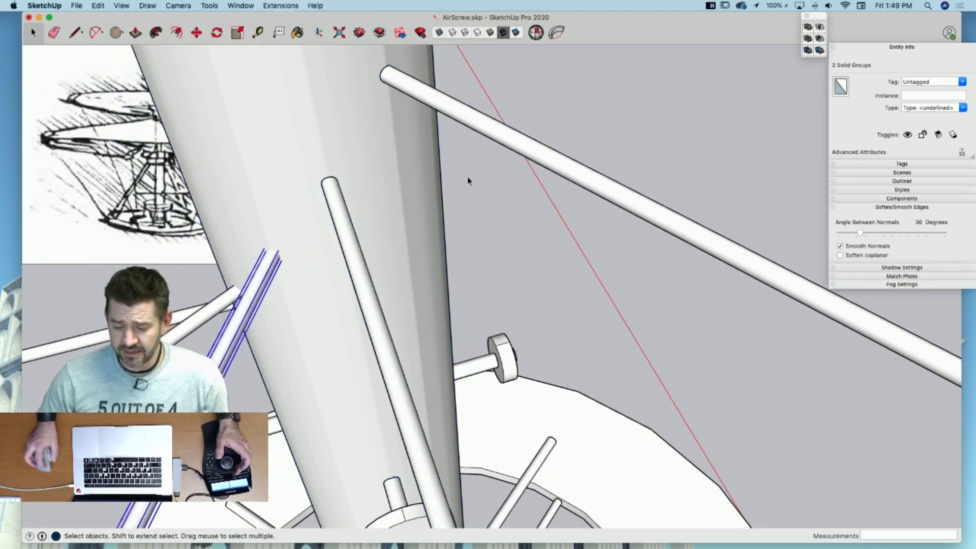
left_click(808, 52)
left_click(315, 99)
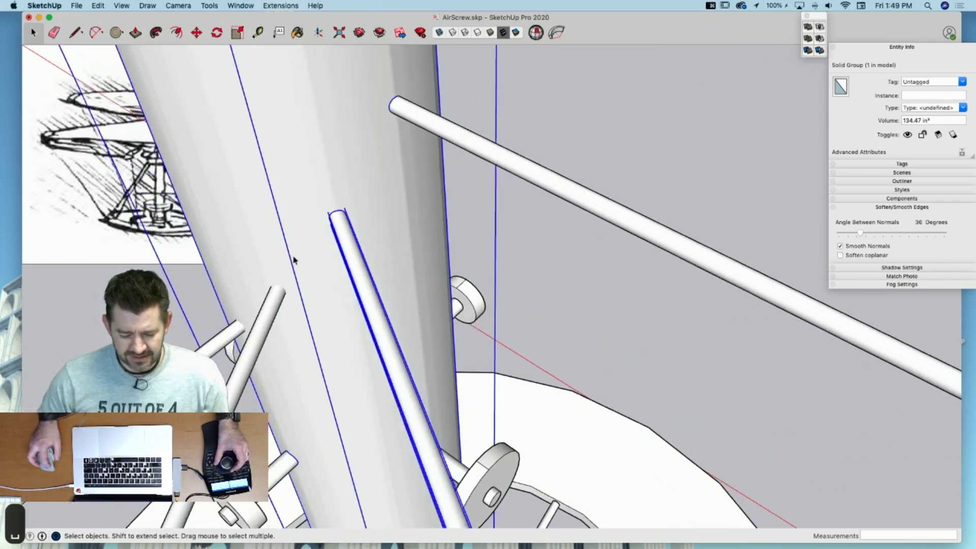
left_click(281, 287, "shift")
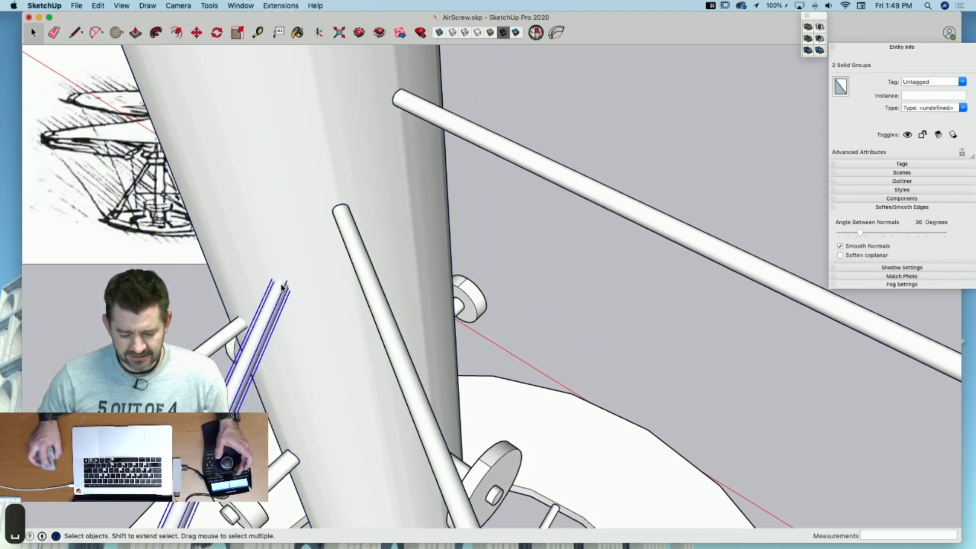
left_click(809, 51)
left_click(285, 121)
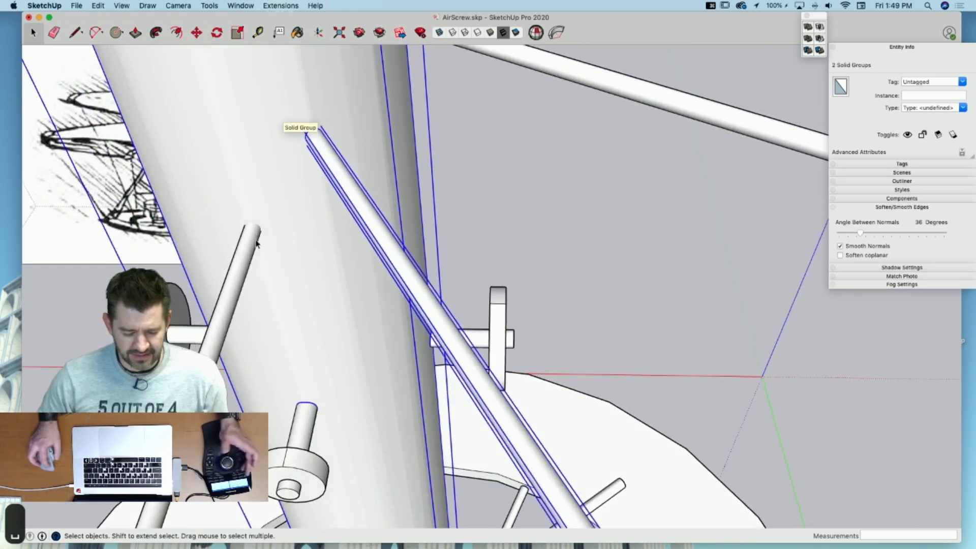
left_click(808, 51)
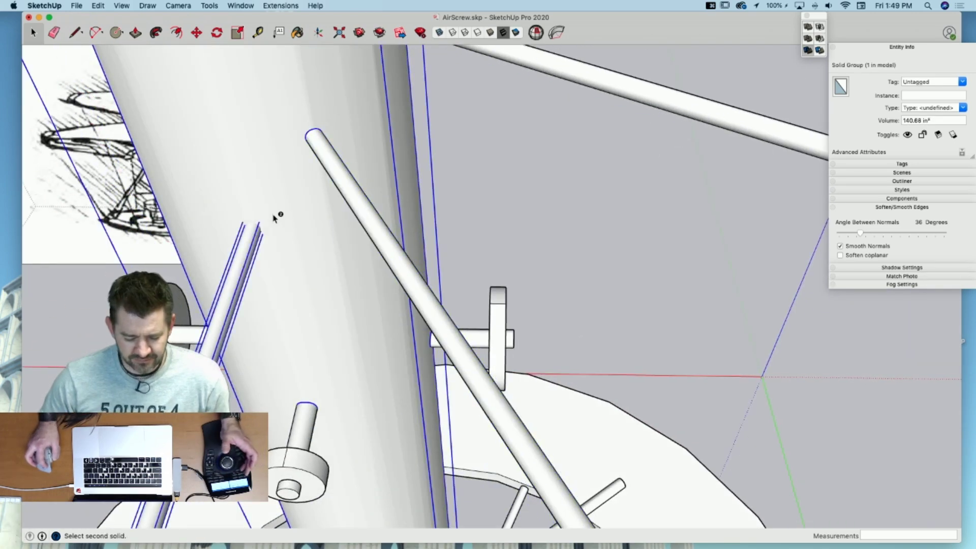
left_click(279, 215)
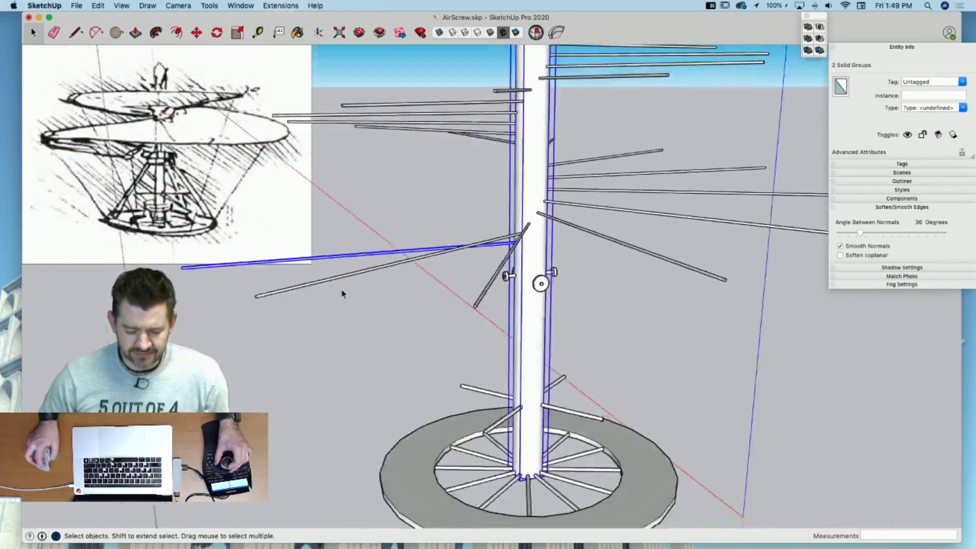
left_click(246, 343)
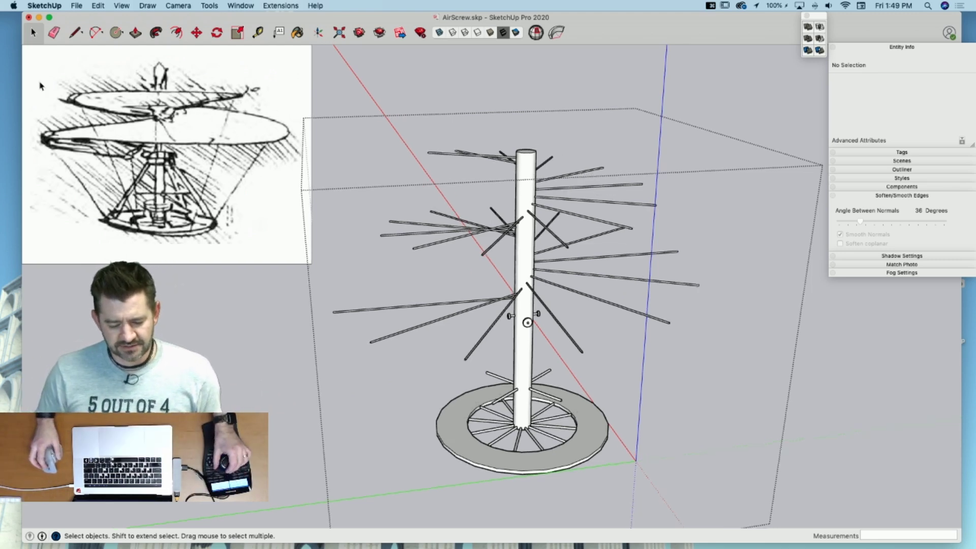
Step: Unhide all hidden geometry, leaving the shaft group, and widen the program window to the screen's edge
left_click(74, 5)
mouse_move(94, 7)
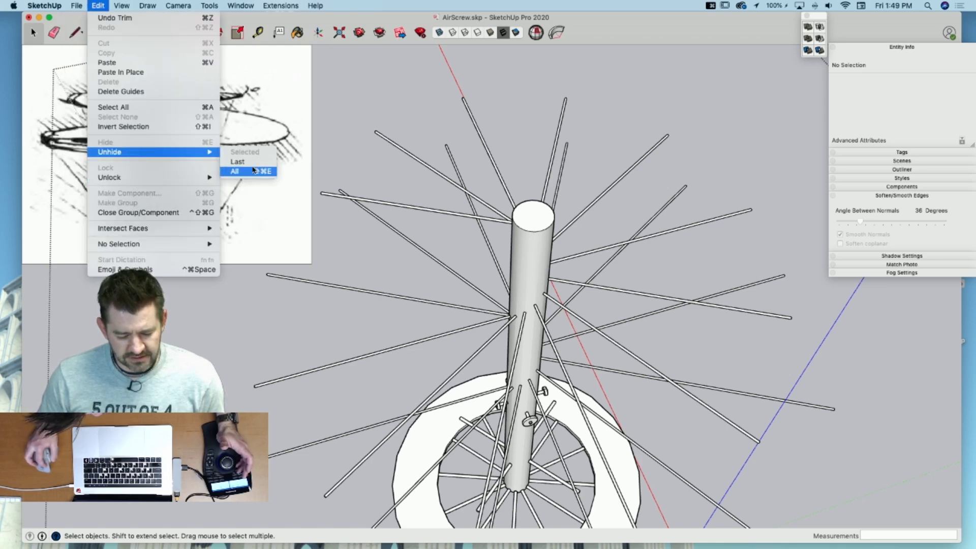
left_click(253, 171)
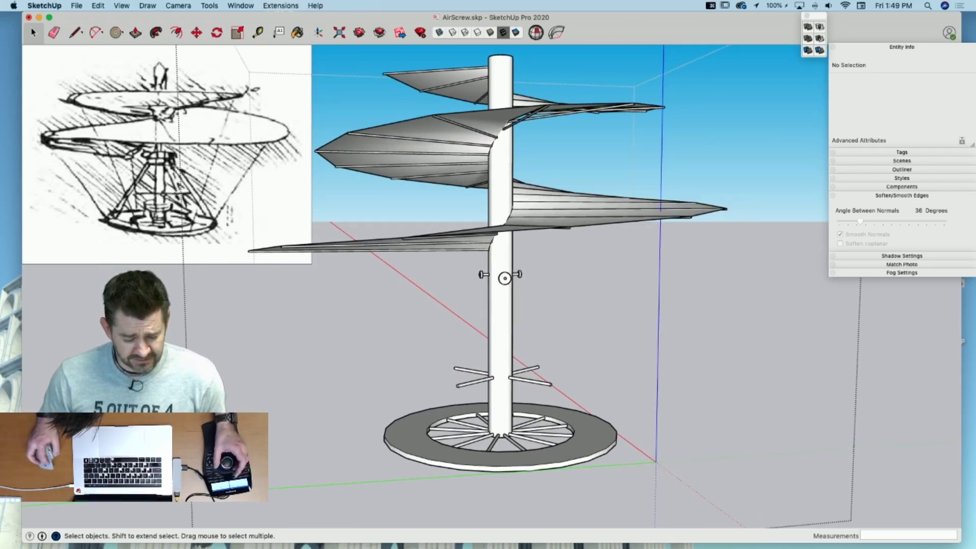
left_click(187, 300)
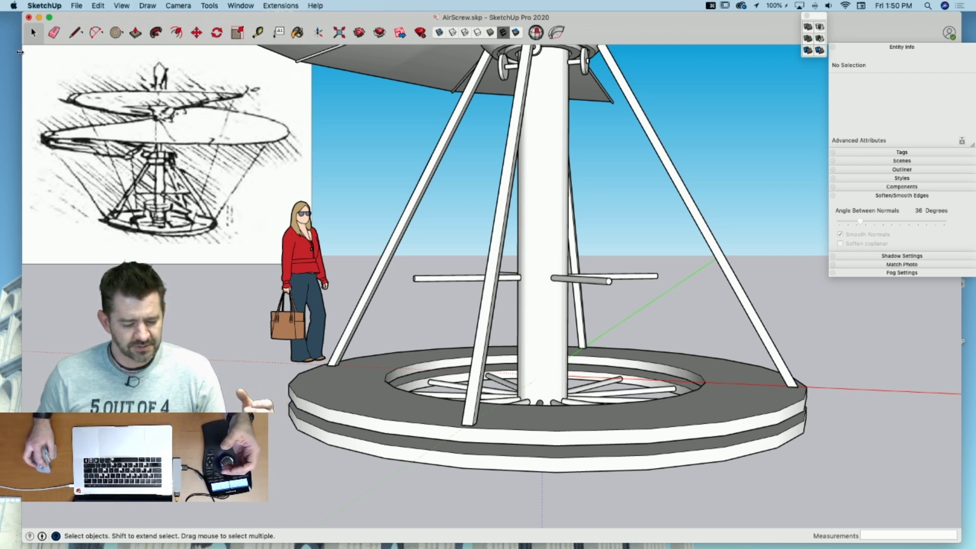
left_click_drag(19, 52, 1, 51)
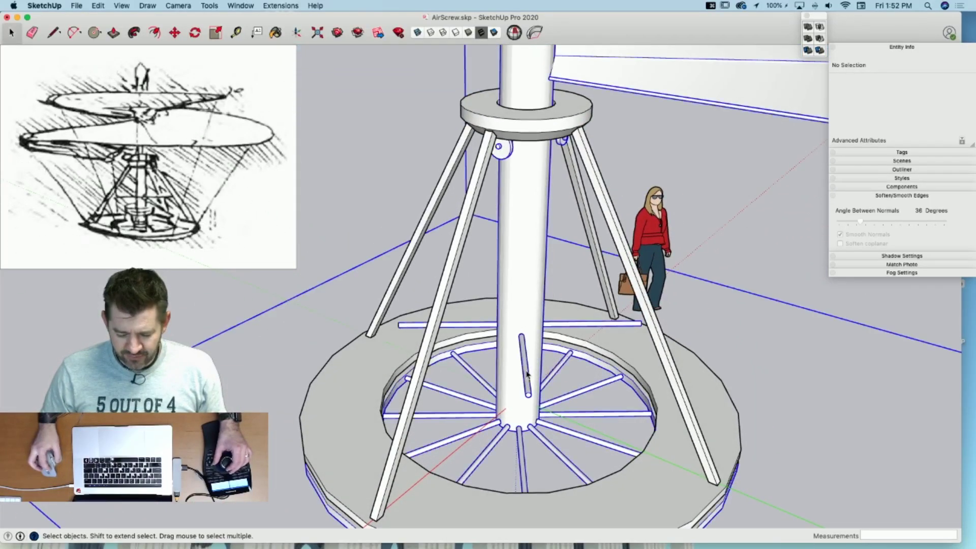
Step: Try rotating the shaft and sail group about the shaft's central axis
left_click(529, 374)
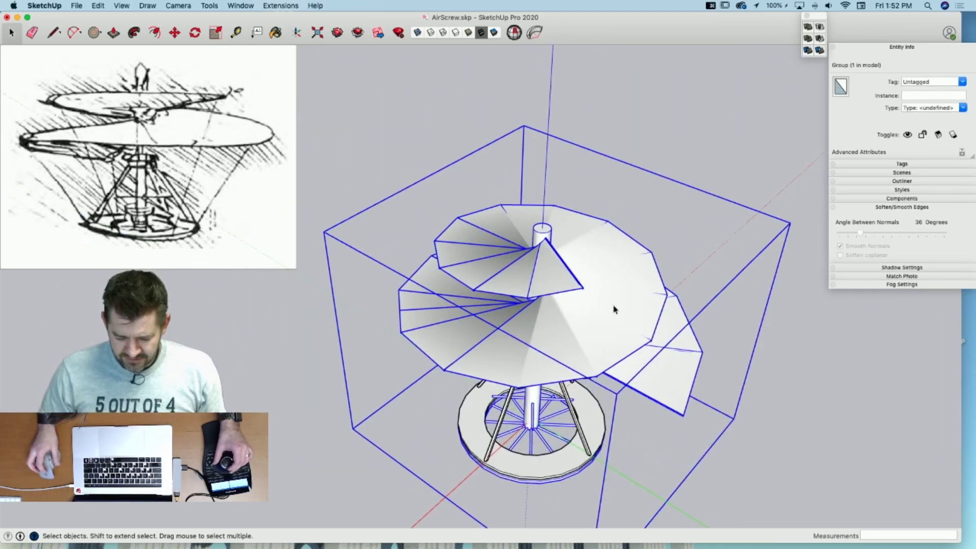
key("q")
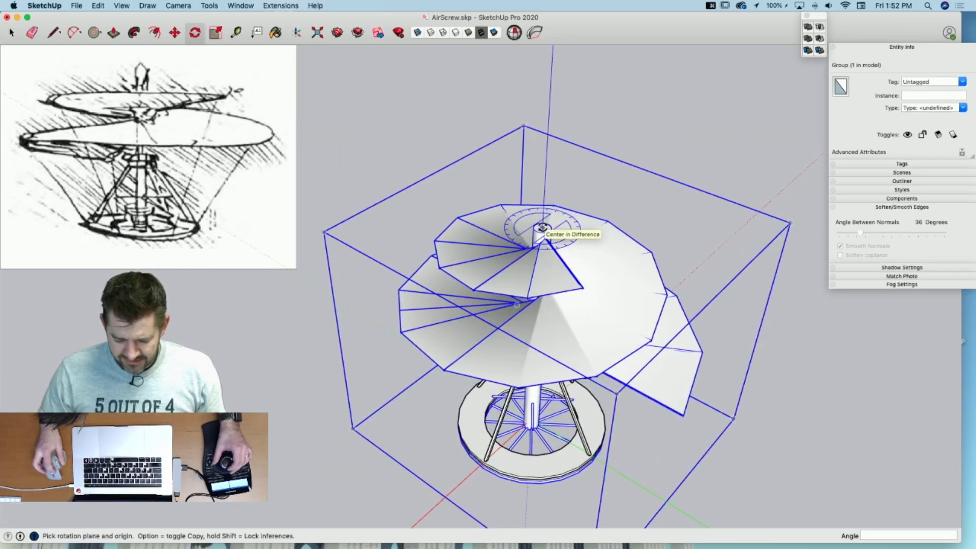
left_click(542, 227)
left_click(475, 411)
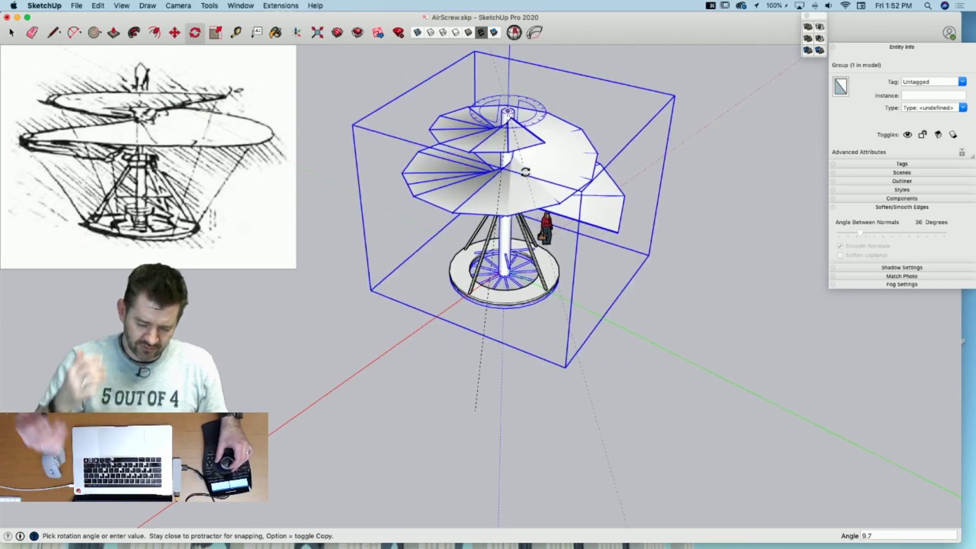
key("space")
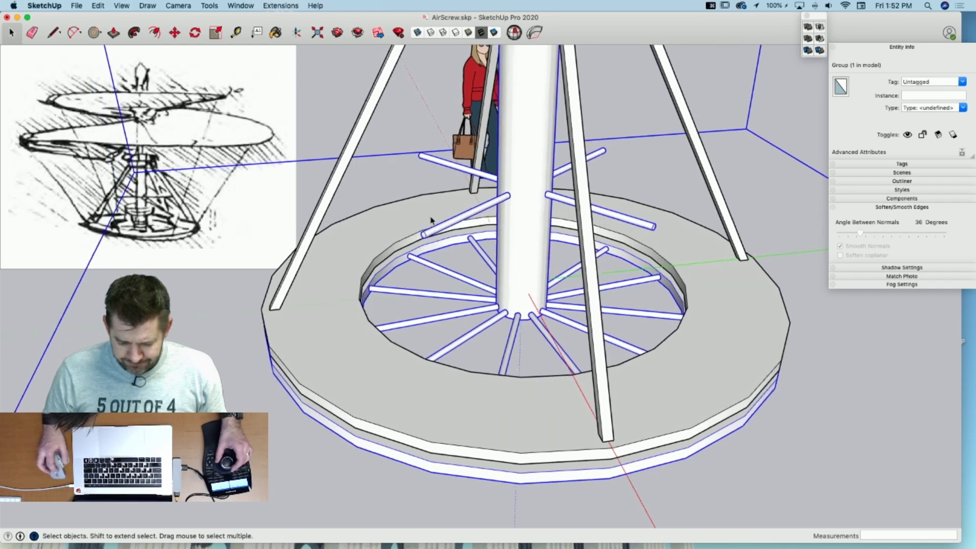
Step: Open the upper base ring component and scale its inner hole surface about the center by 0.50
left_click(356, 285)
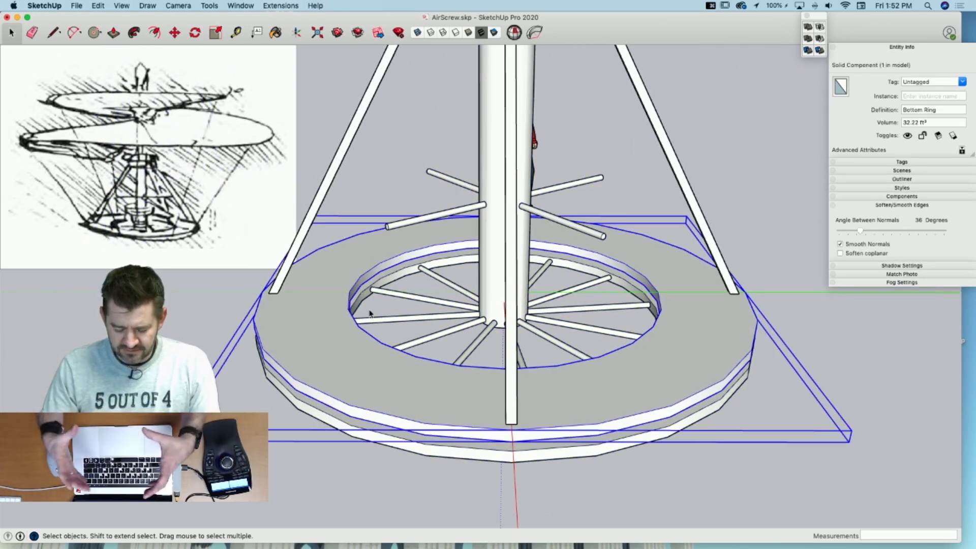
double_click(377, 285)
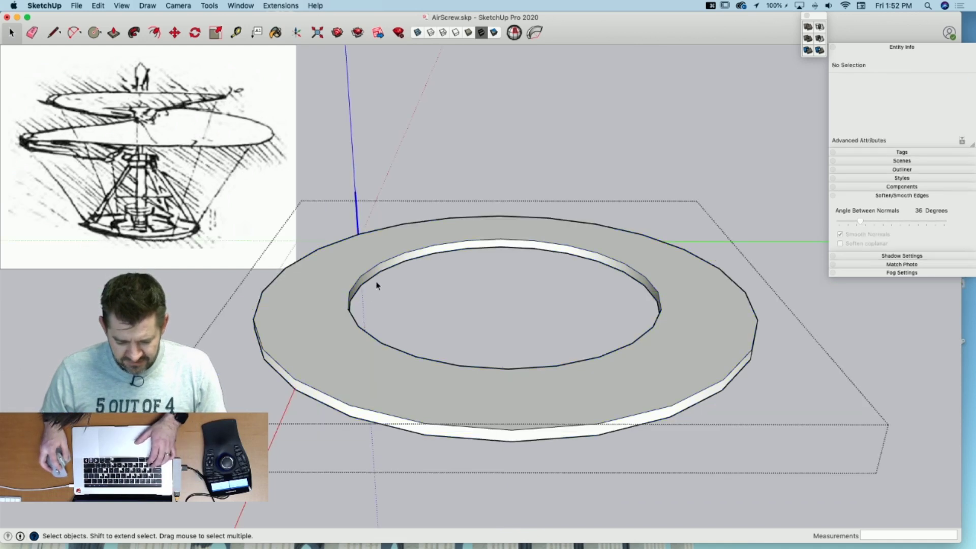
left_click(371, 278)
key("s")
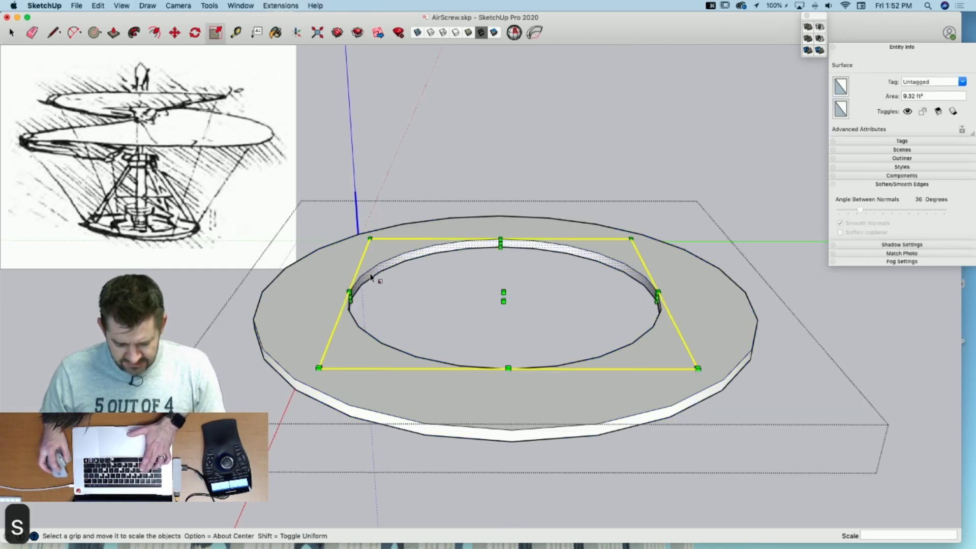
key("alt")
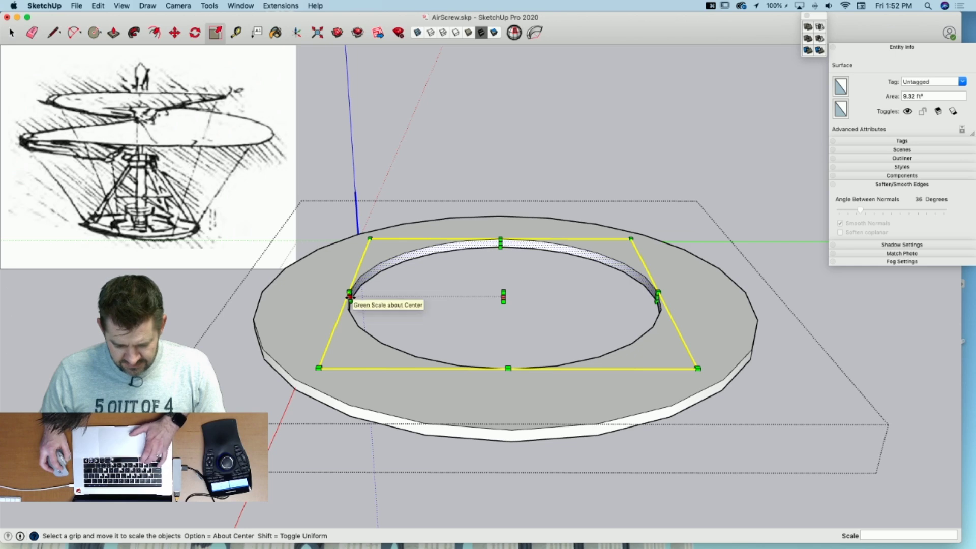
left_click_drag(350, 297, 424, 299)
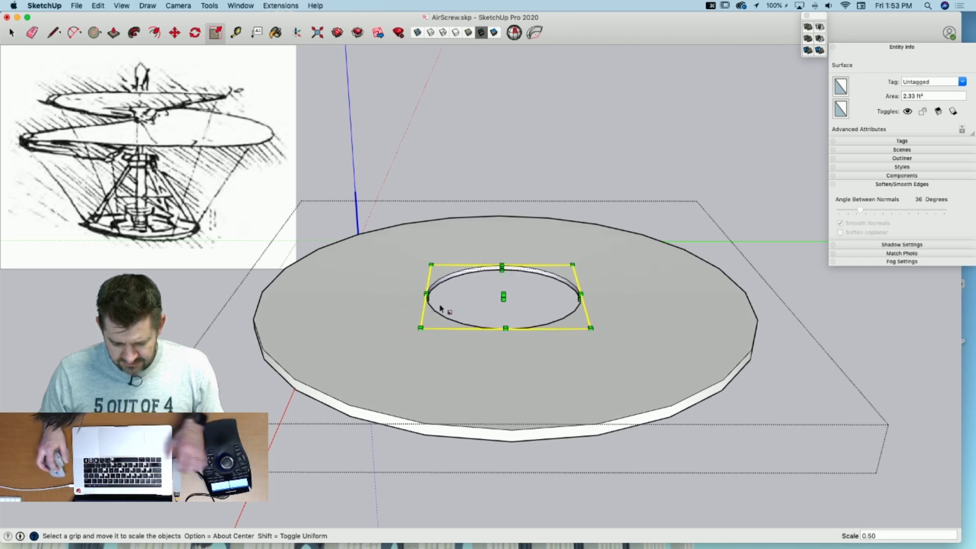
key("space")
left_click(482, 407)
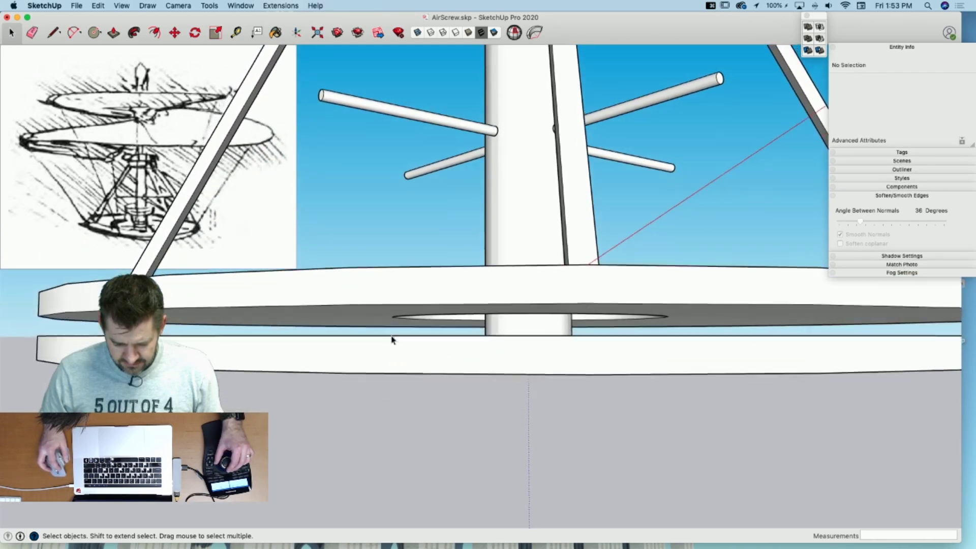
Step: Measure the upper base ring's thickness at its outer edge
key("l")
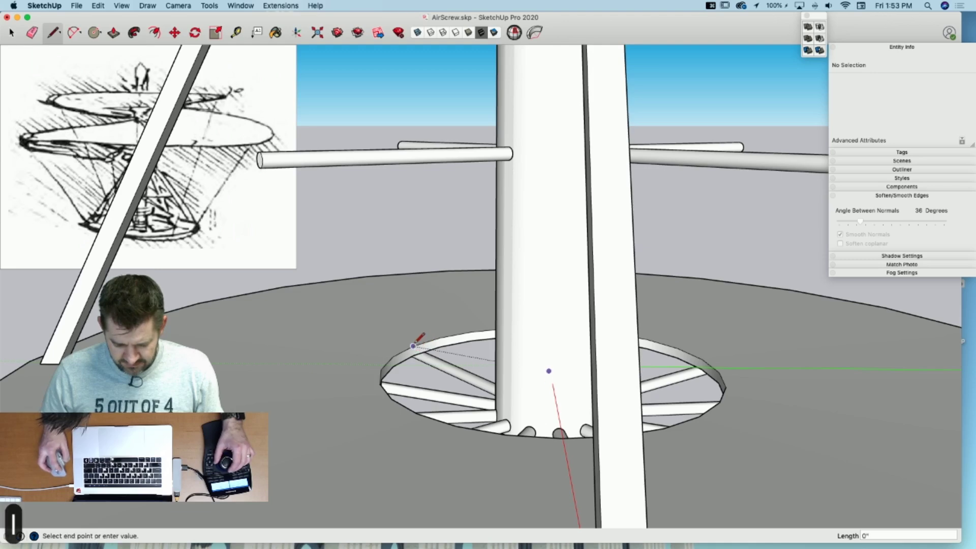
key("space")
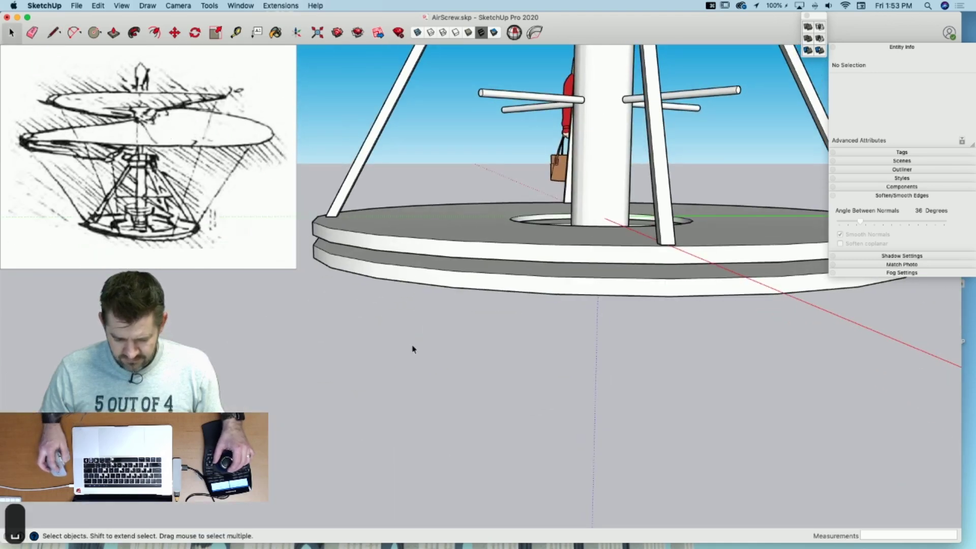
key("l")
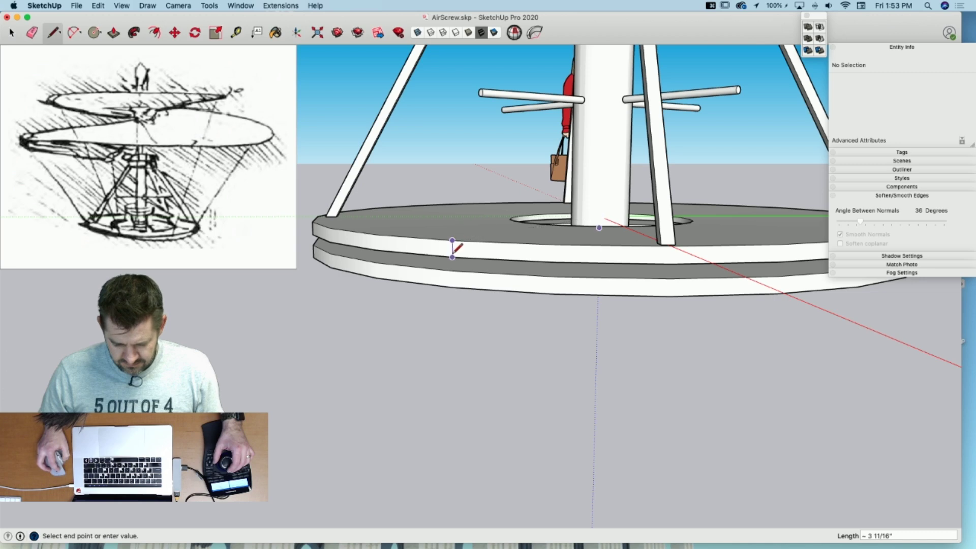
key("space")
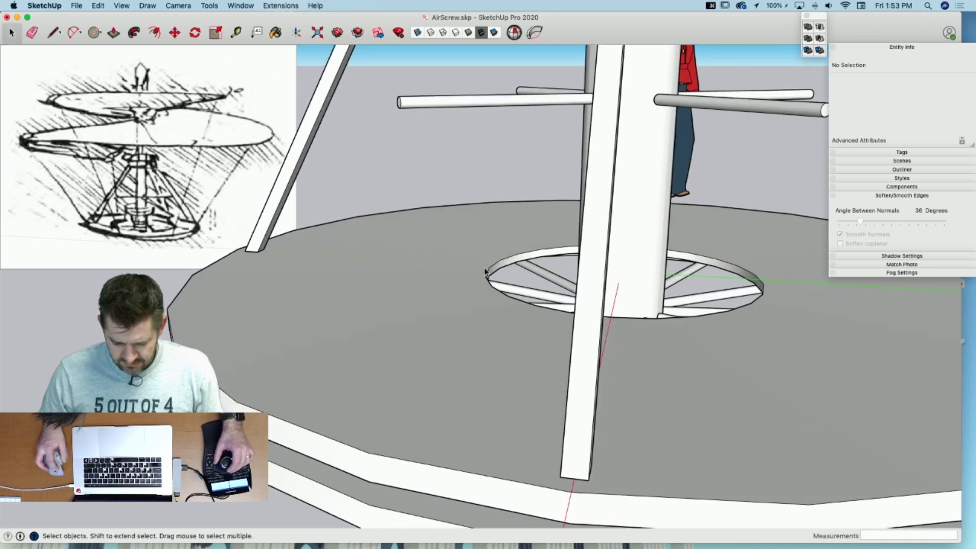
Step: Open the upper base ring for editing and select the top edge circle of its central hole
left_click(488, 273)
key("Delete")
left_click(488, 273)
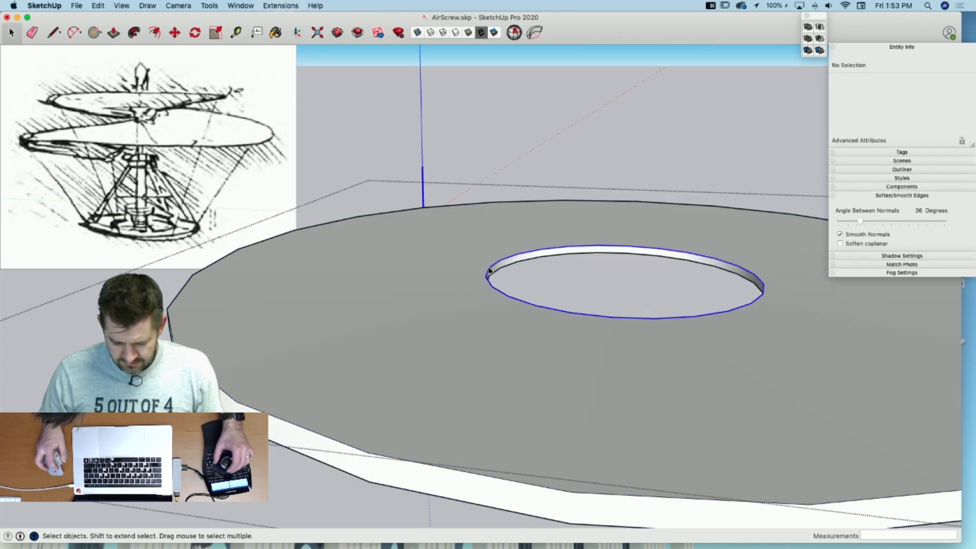
key("m")
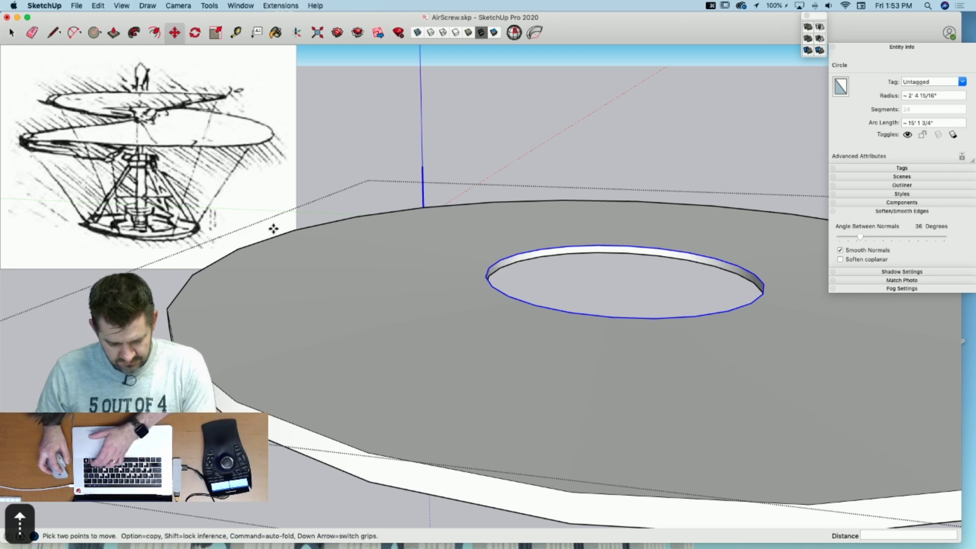
left_click(239, 250)
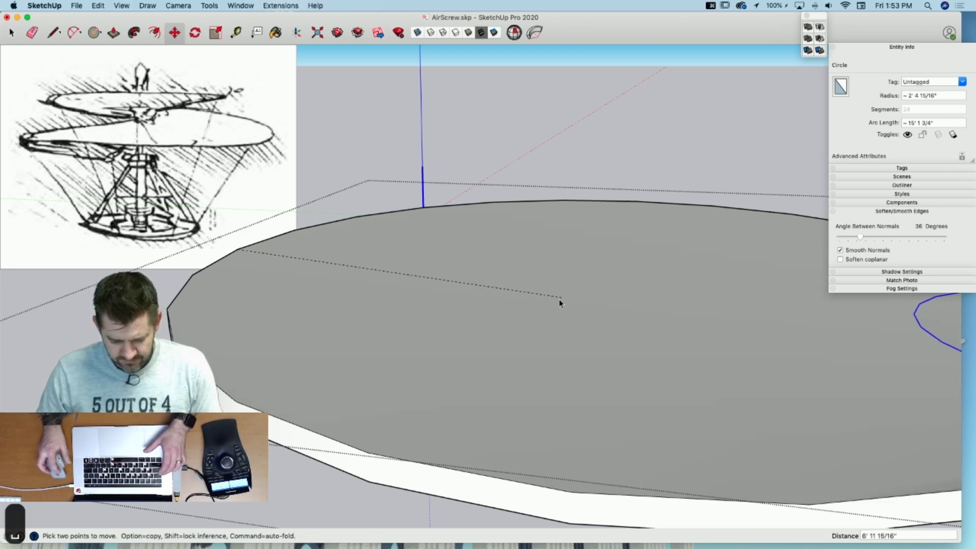
key("space")
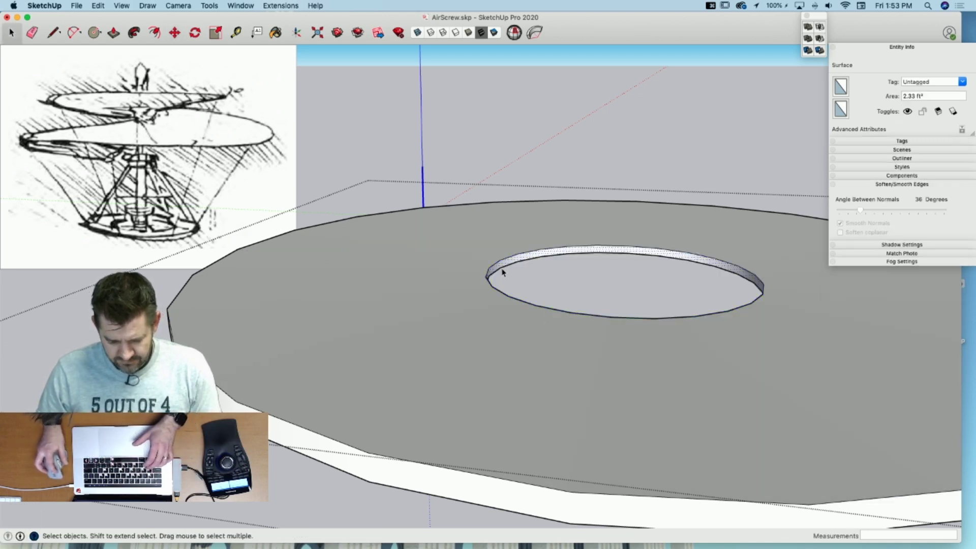
key("m")
key("space")
Step: Move the bottom edge circle of the ring's central hole down about 15/16 inch
left_click(502, 273)
key("m")
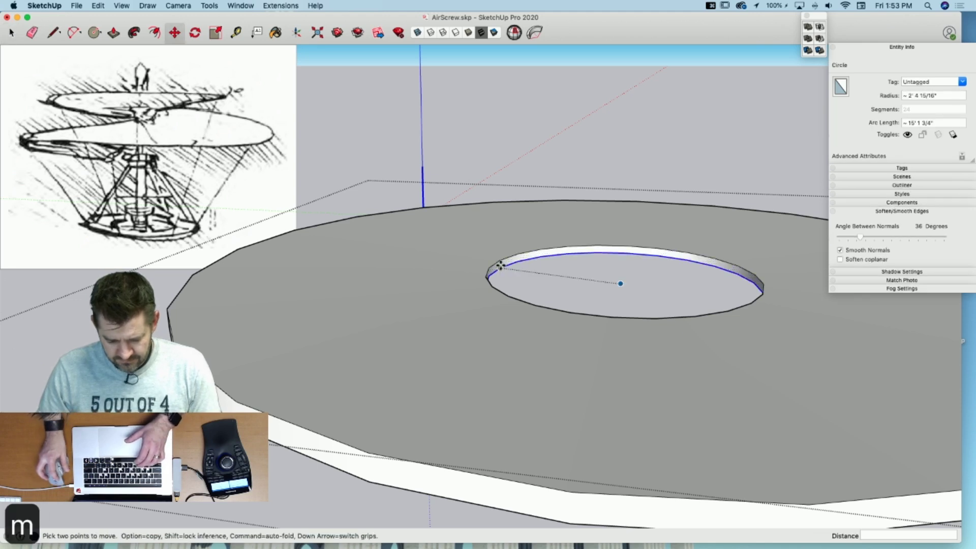
left_click(501, 267)
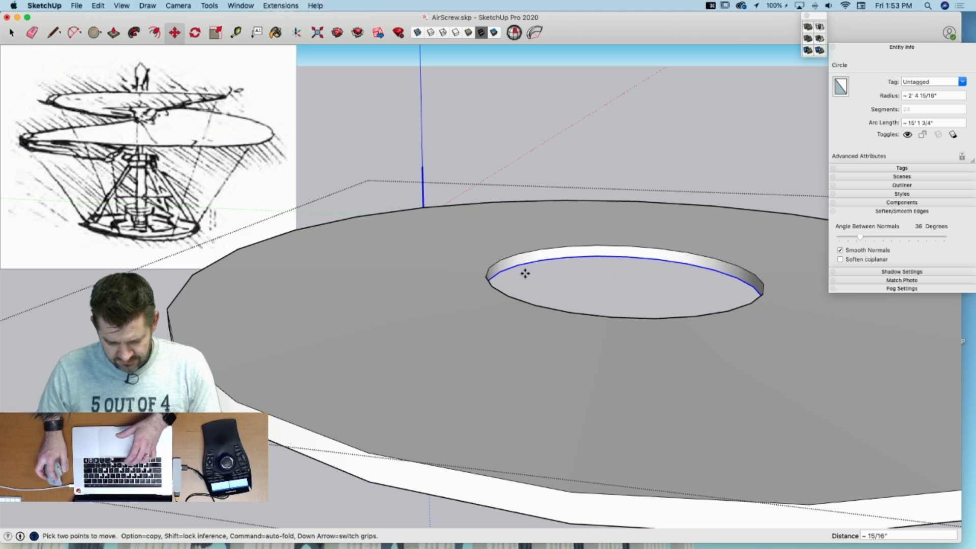
key("space")
Step: Move the top edge circle of the ring's central hole up about 15/16 inch and close the component
key("m")
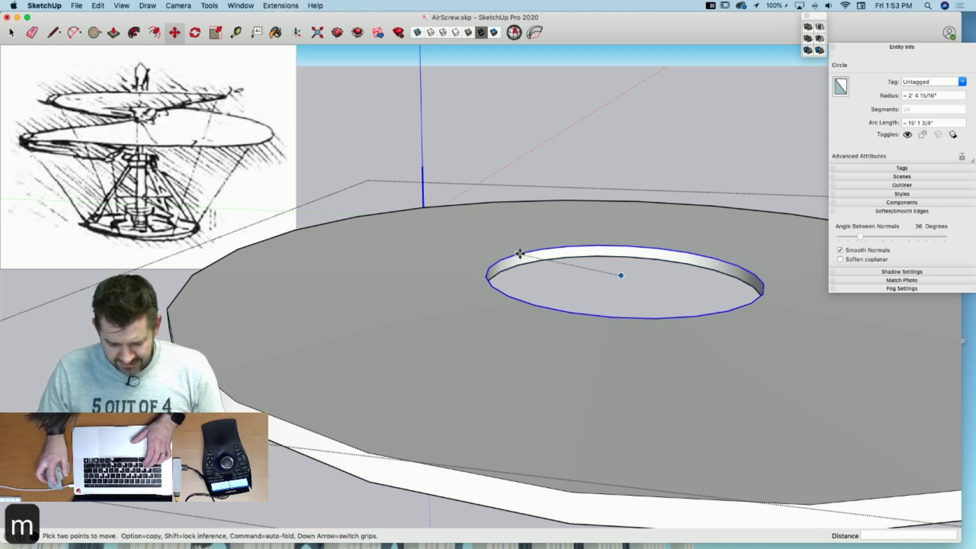
left_click(519, 253)
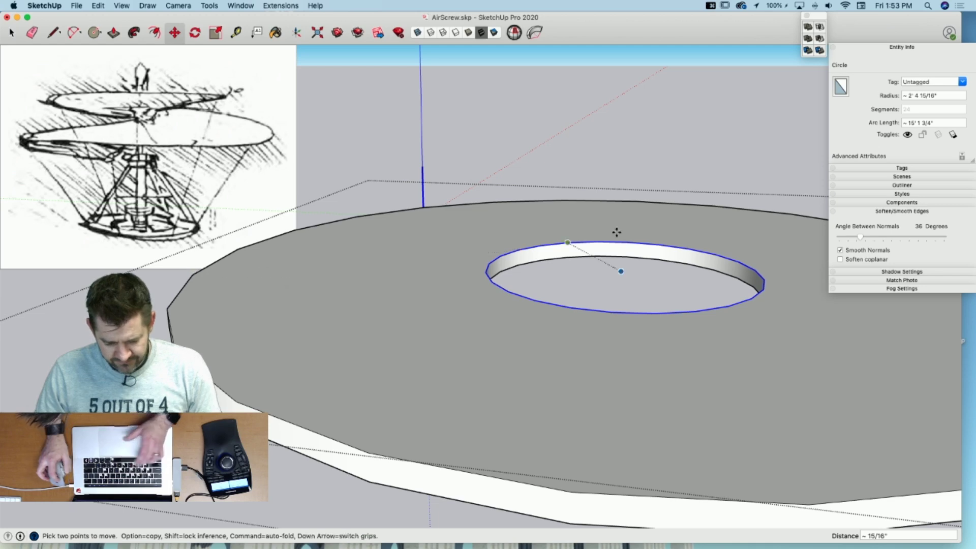
key("space")
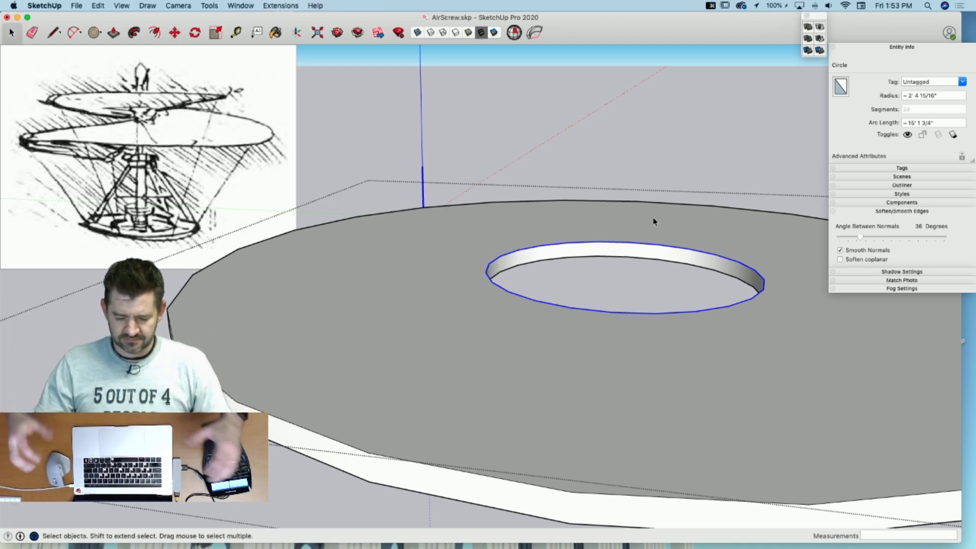
scroll(666, 218, "down", 5)
left_click(677, 400)
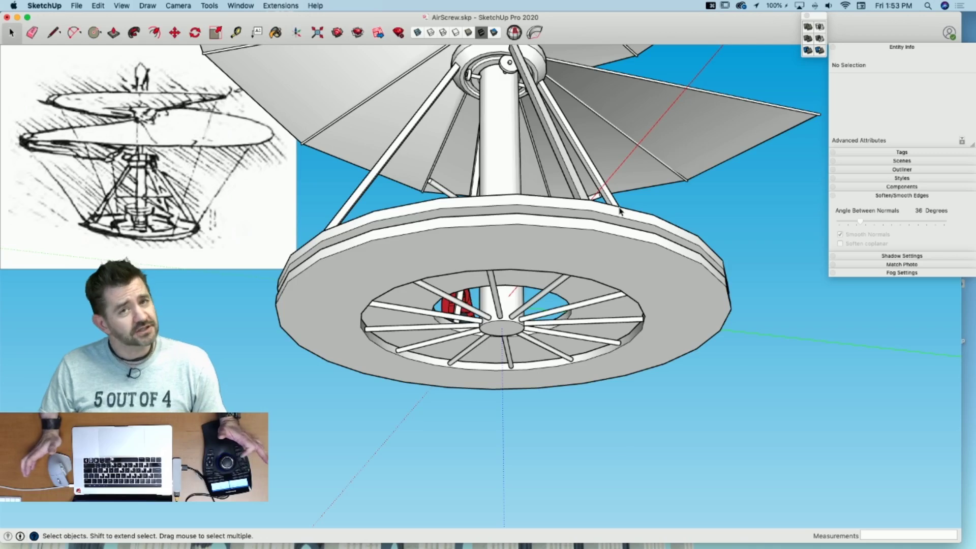
Step: Select the upper base ring component
middle_click_drag(655, 222, 464, 235)
left_click(548, 331)
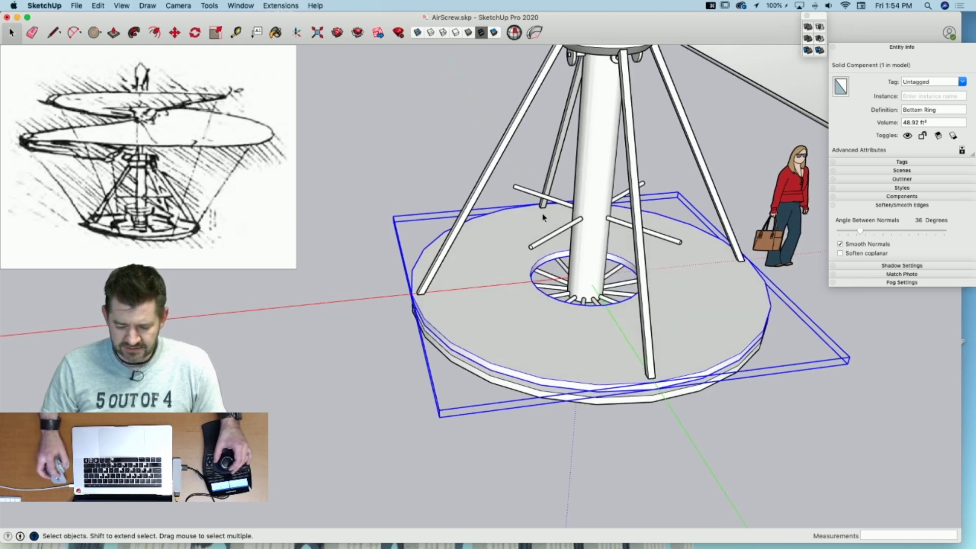
Step: Examine the bottom ring, the spoked opening and the lower wheel from above and below
middle_click_drag(785, 322, 554, 294)
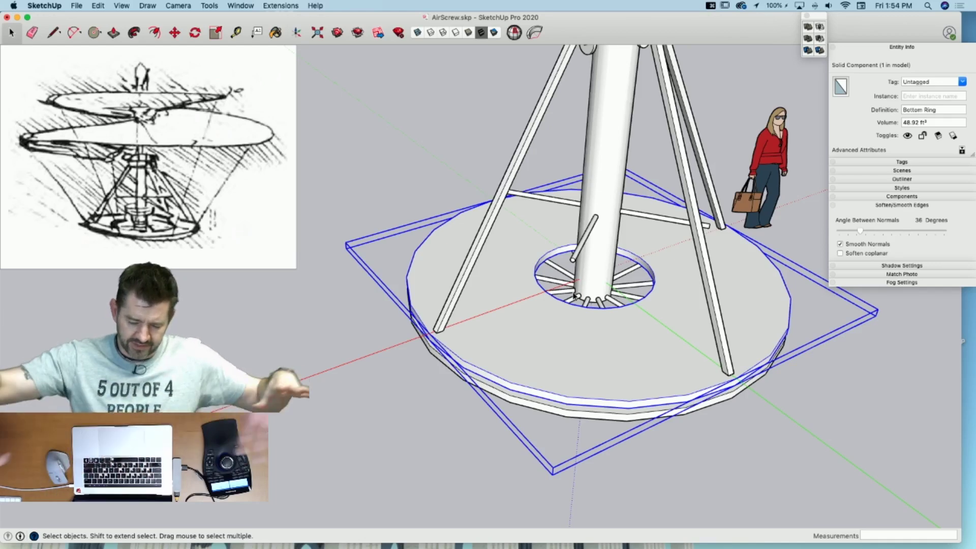
middle_click_drag(569, 289, 578, 245)
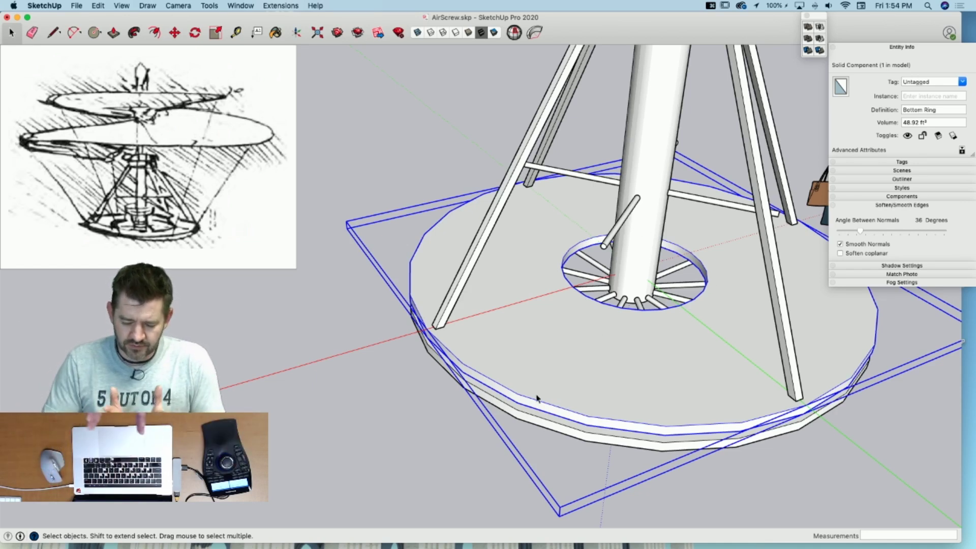
middle_click_drag(584, 327, 615, 346)
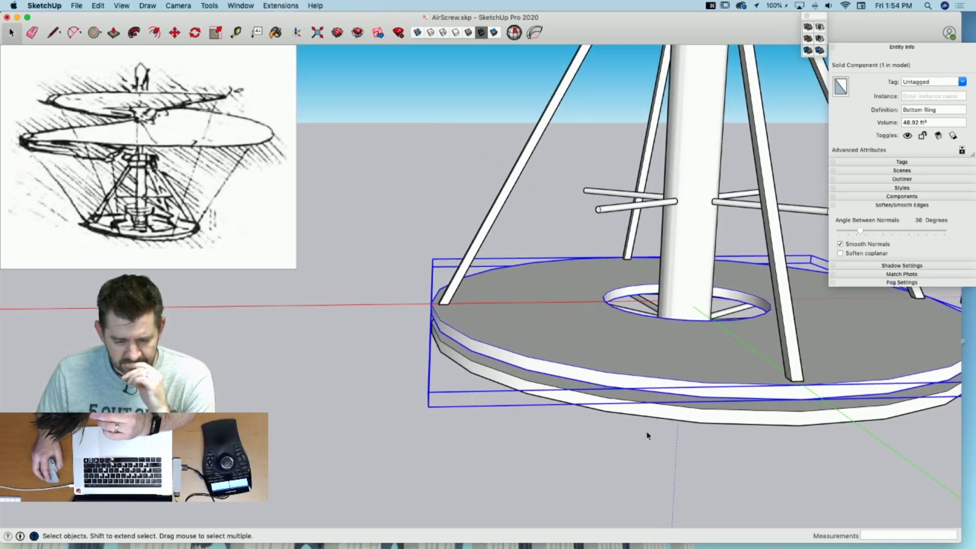
middle_click_drag(651, 444, 433, 332)
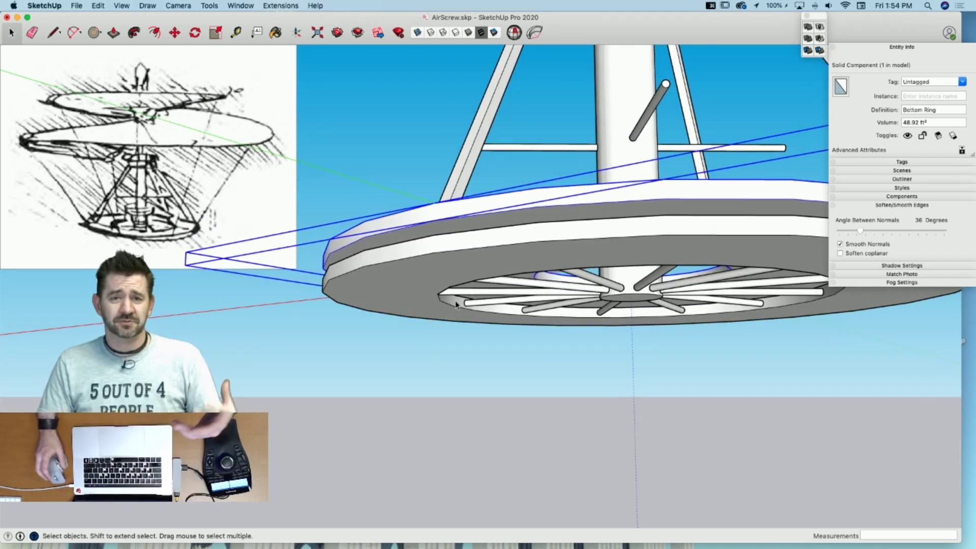
middle_click_drag(398, 98, 533, 272)
scroll(533, 272, "up", 10)
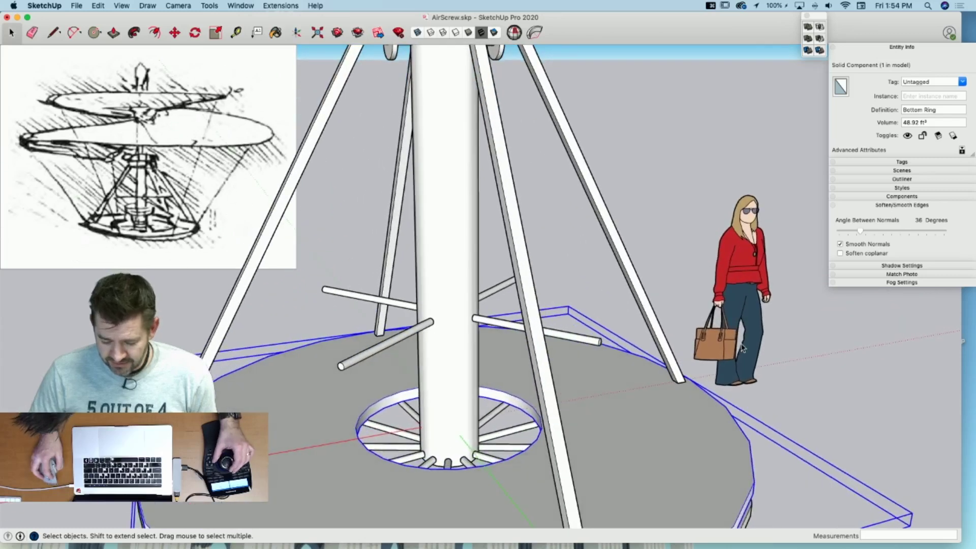
Step: Move the human scale figure about 6' 2 7/8" onto the round platform, beside the central mast
left_click(743, 349)
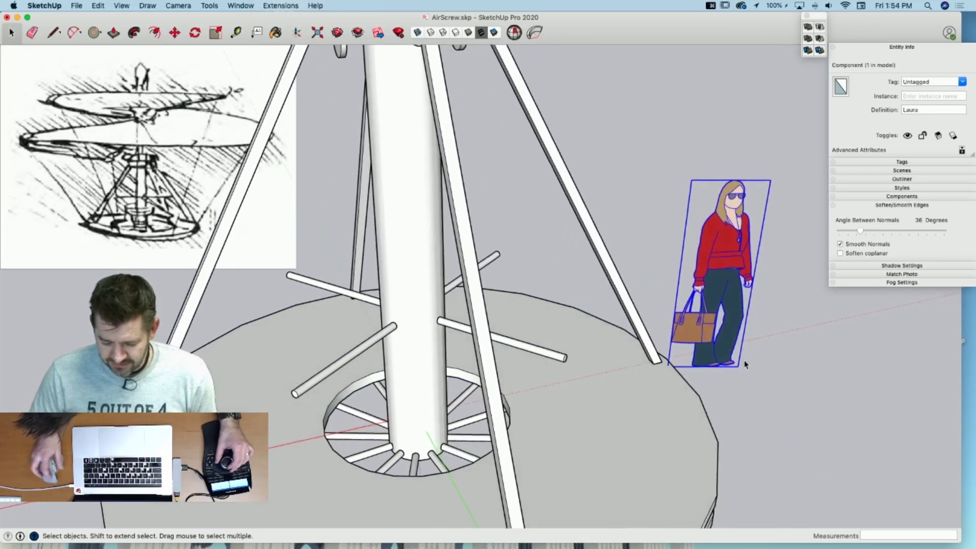
key("m")
left_click(708, 369)
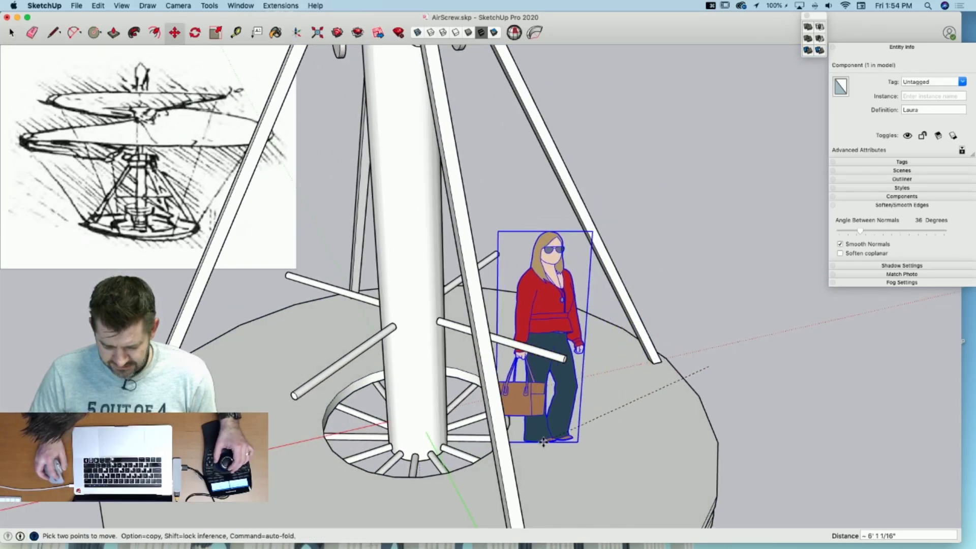
left_click(570, 443)
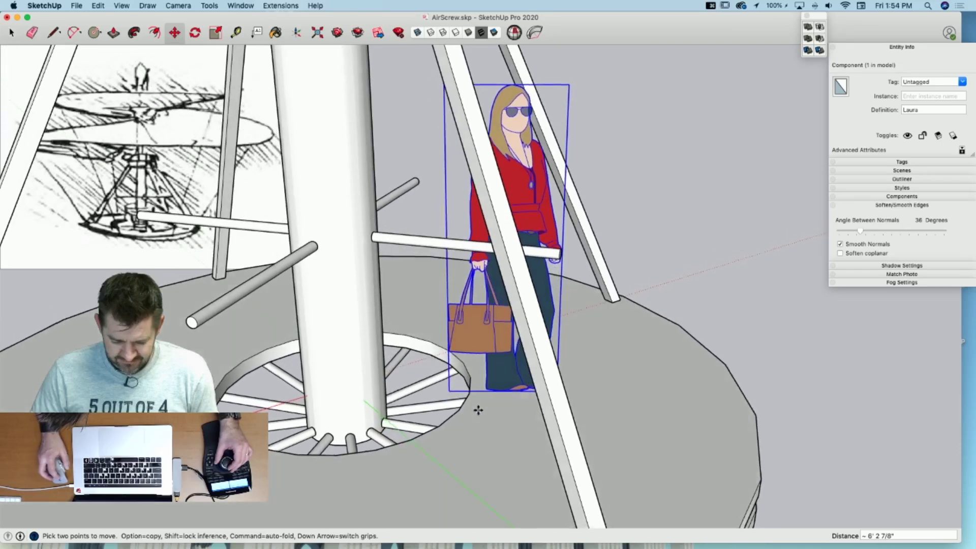
Step: Scale the inner wall of the Bottom Ring's central hole to 0.80 in the red and green directions about its center
key("space")
left_click(473, 383)
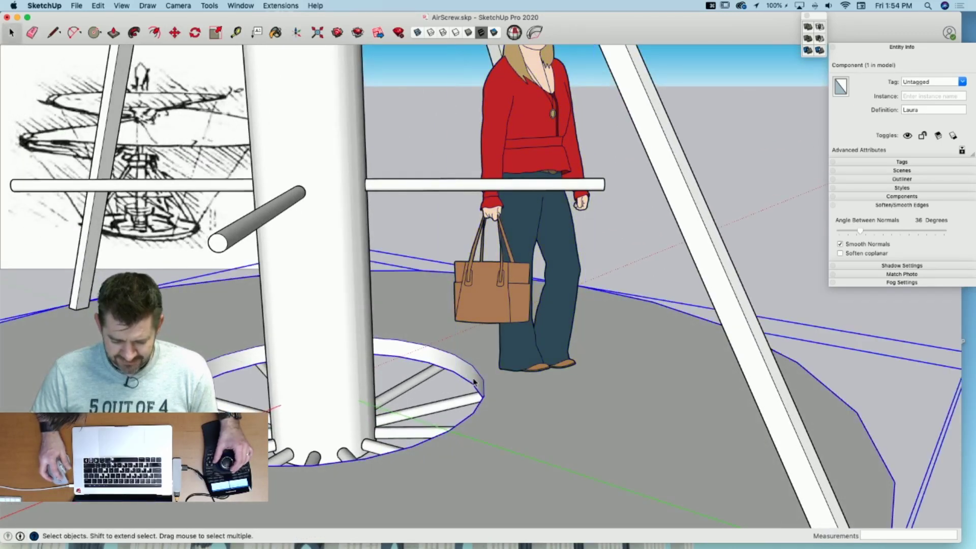
triple_click(473, 384)
left_click(481, 386)
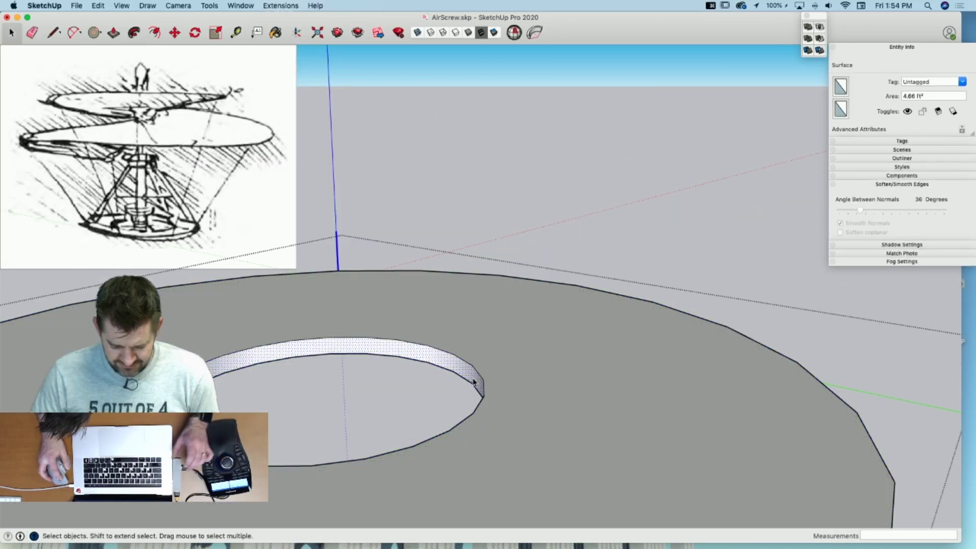
key("s")
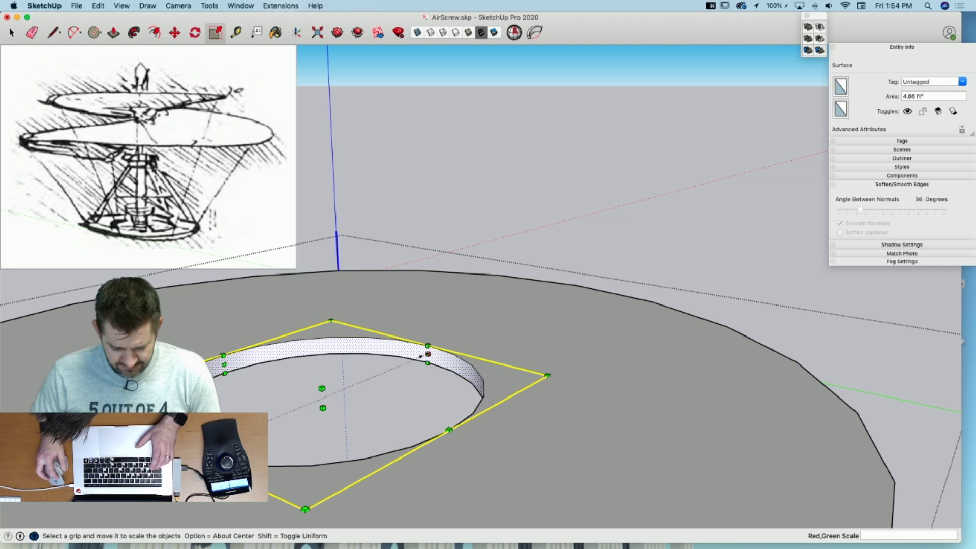
left_click_drag(429, 354, 410, 362)
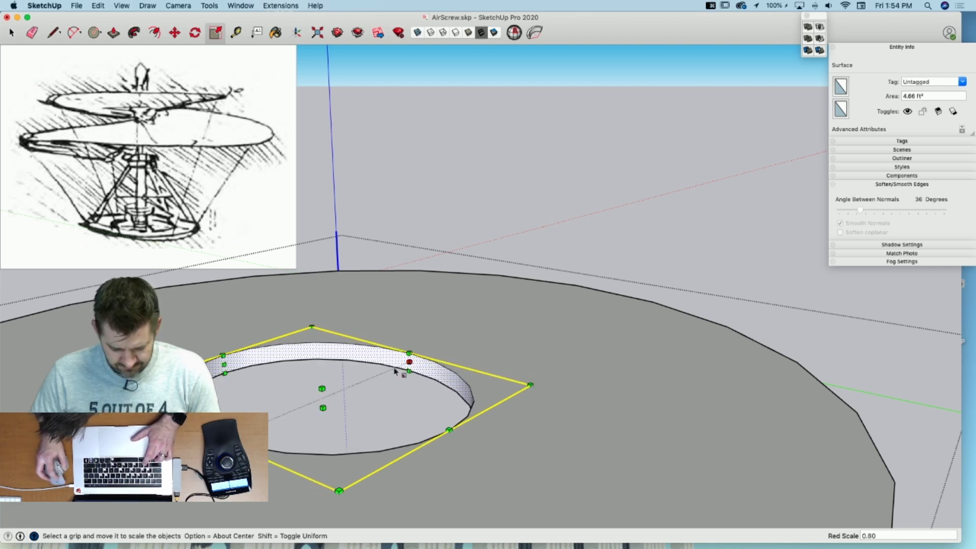
left_click_drag(222, 363, 242, 371)
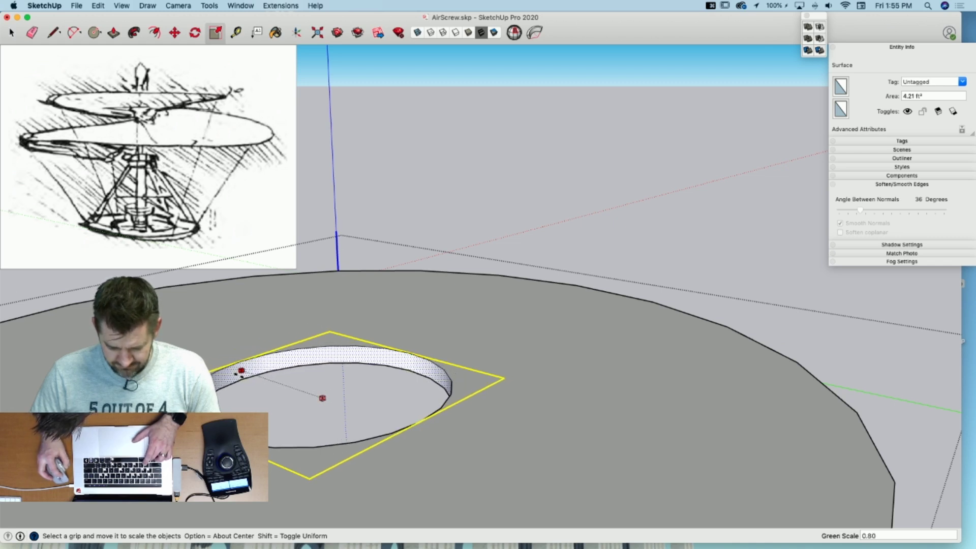
key("space")
left_click(700, 223)
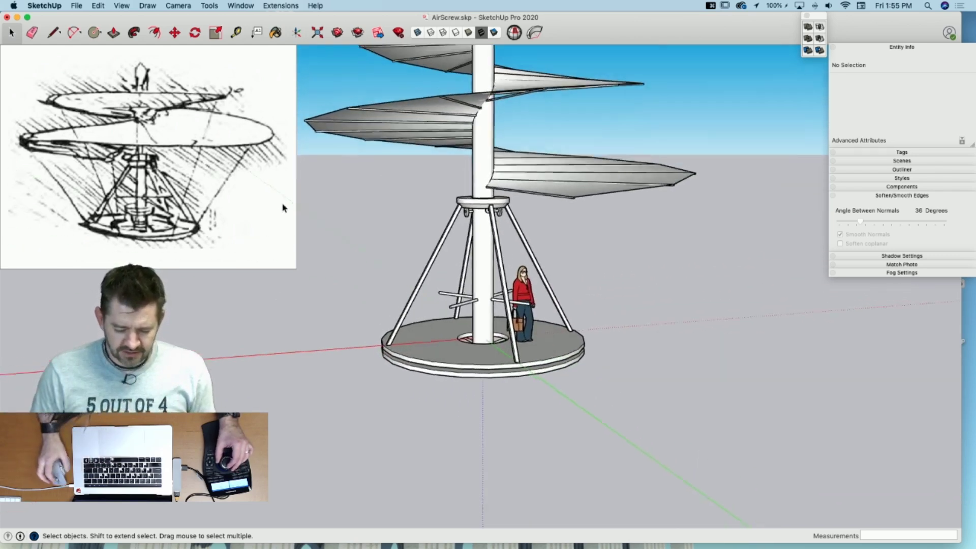
Step: Open the lower ring inside the mast group for editing and start the Offset command
left_click(493, 148)
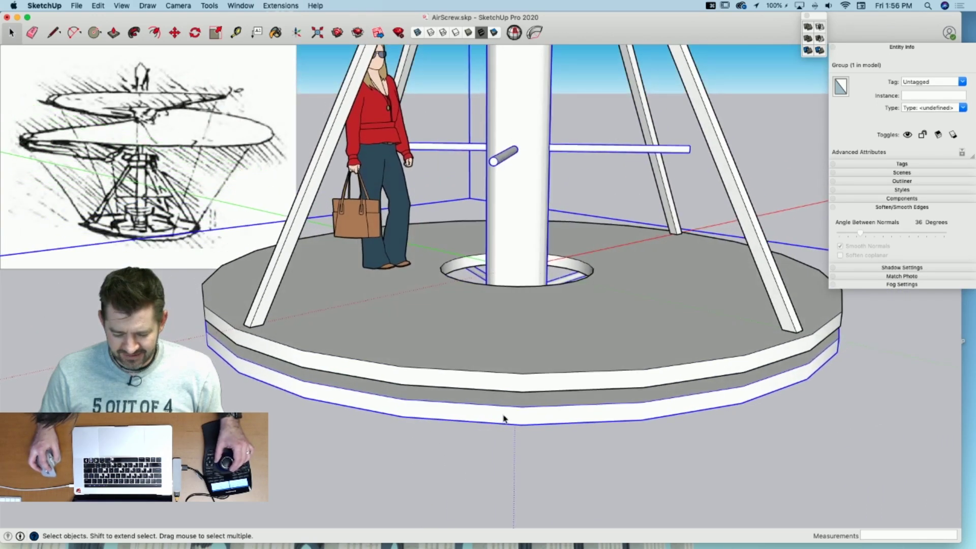
double_click(504, 419)
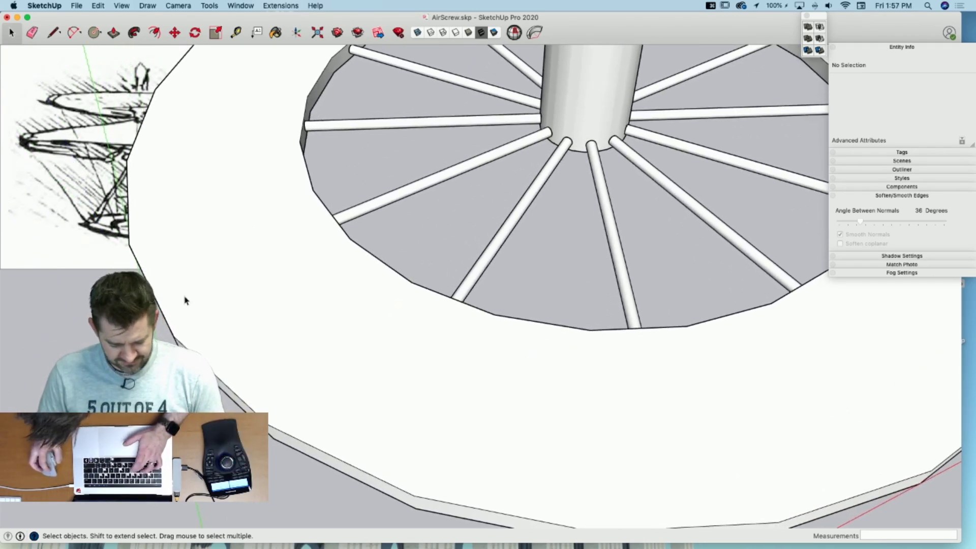
key("f")
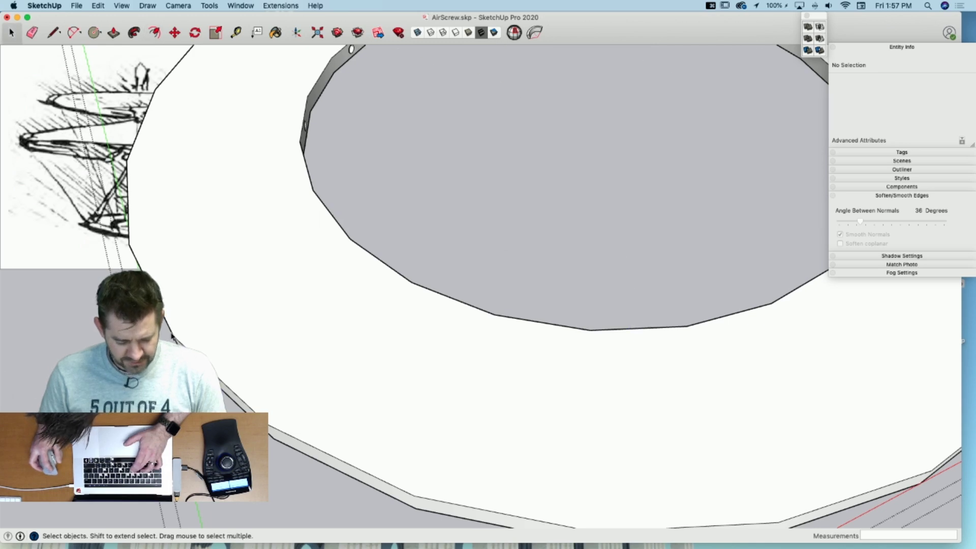
left_click(174, 323)
left_click(167, 322)
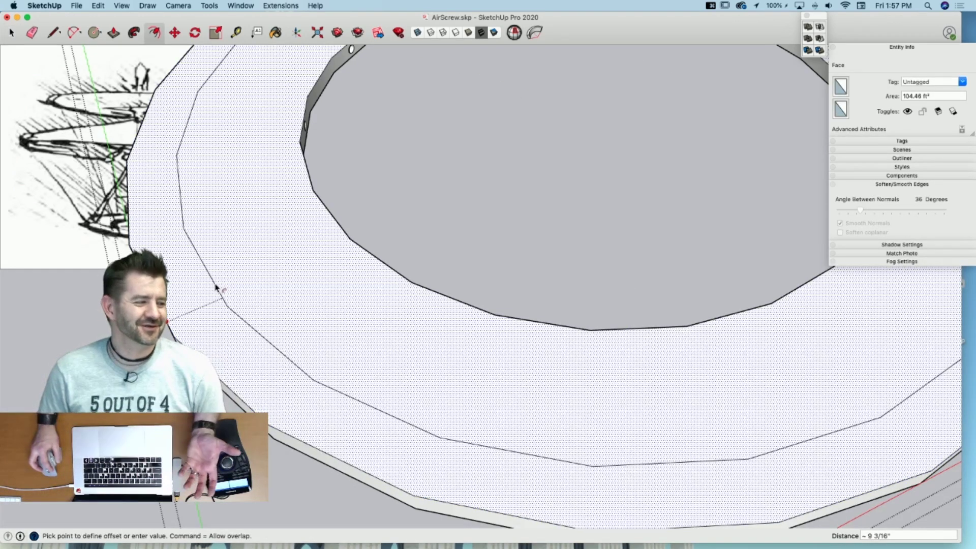
left_click(218, 288)
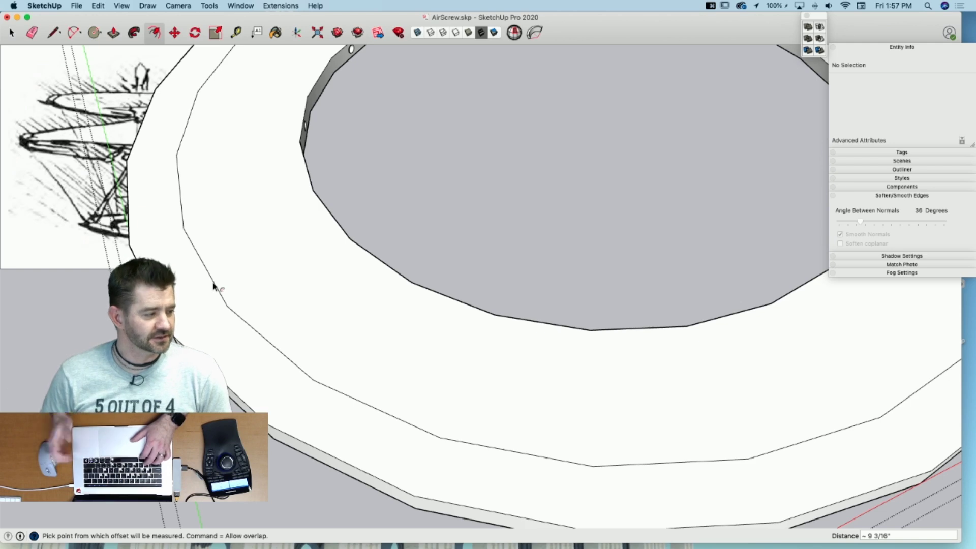
key("super+z")
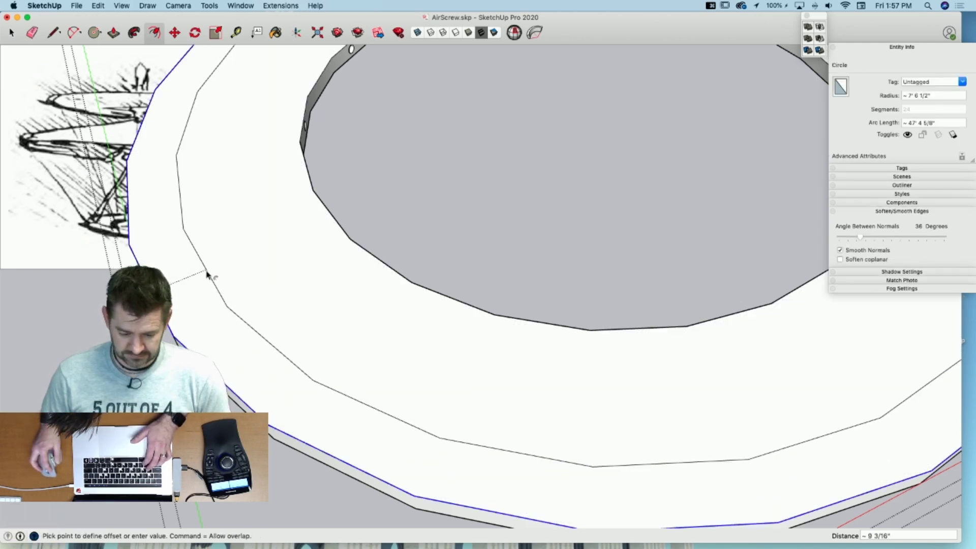
Step: Offset the outer edge of the lower ring's upper face inward by about 7 1/16" and by about 1' 2 7/8"
left_click(200, 282)
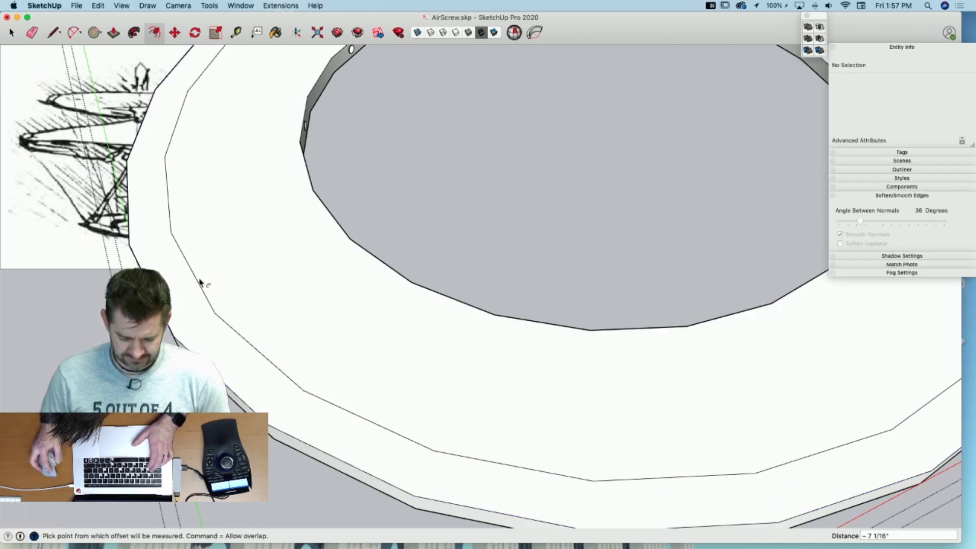
left_click(200, 283)
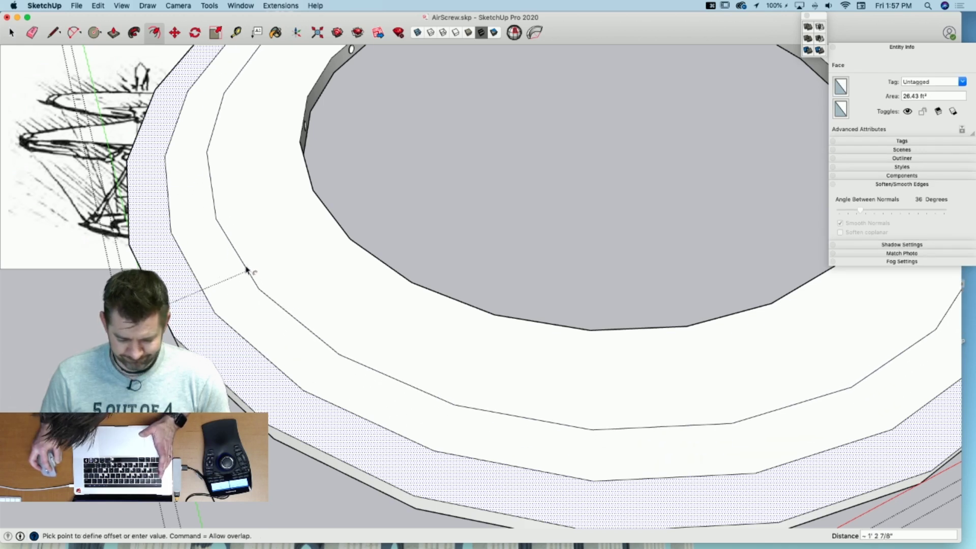
left_click(246, 270)
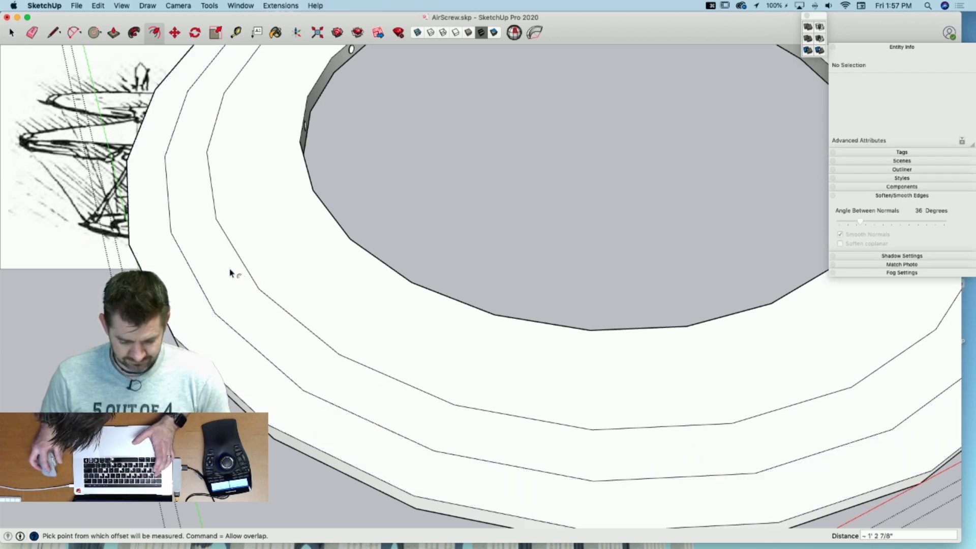
left_click(10, 31)
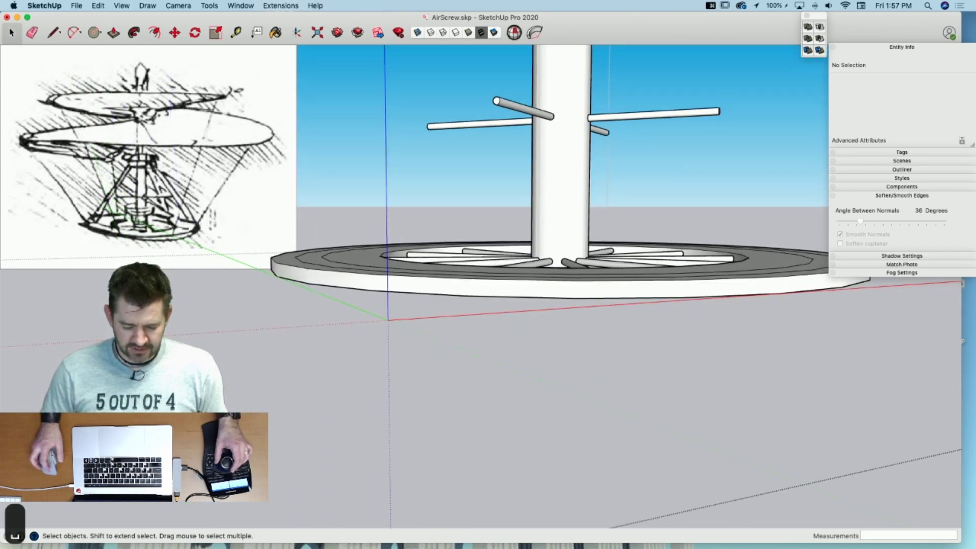
Step: Use the Line tool to measure the gap above the lower ring and the distance between its two offset circles
key("l")
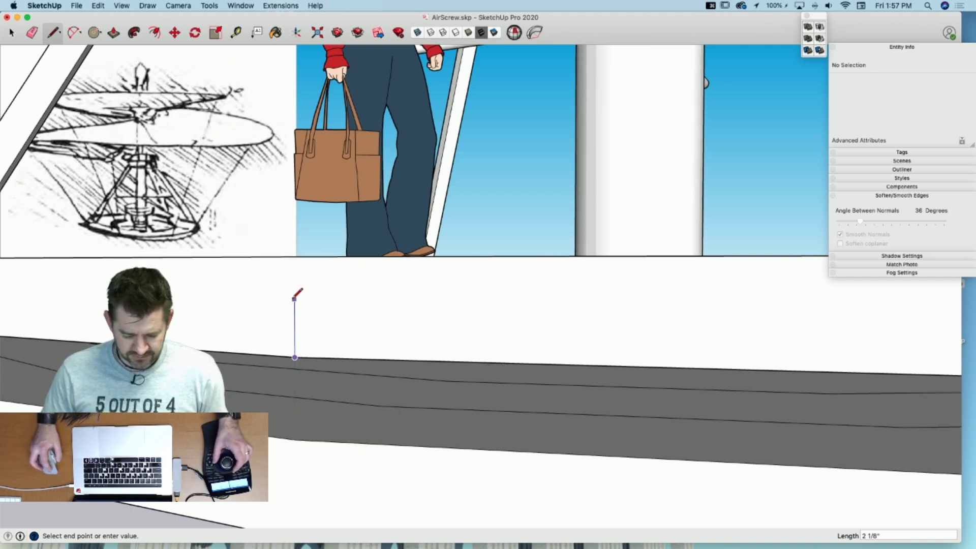
key("space")
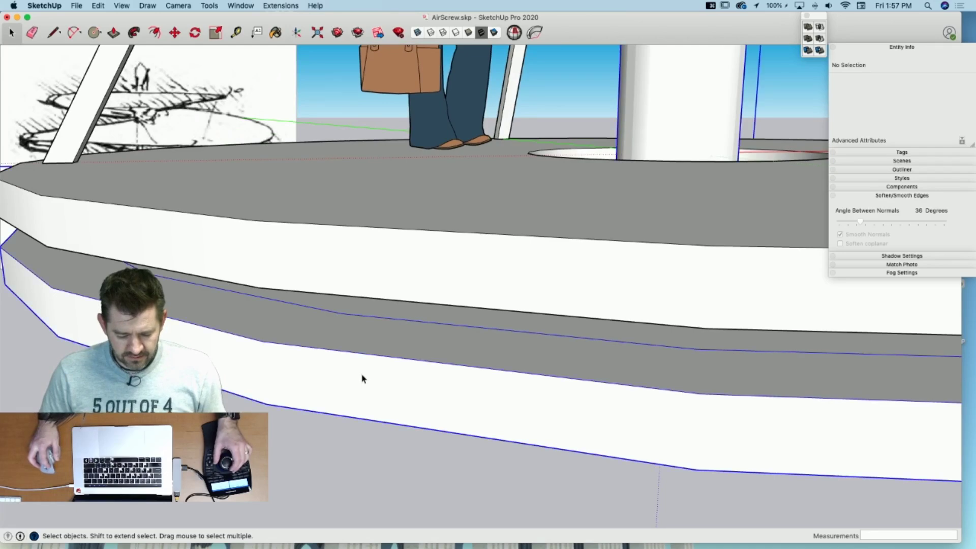
middle_click_drag(355, 342, 242, 374)
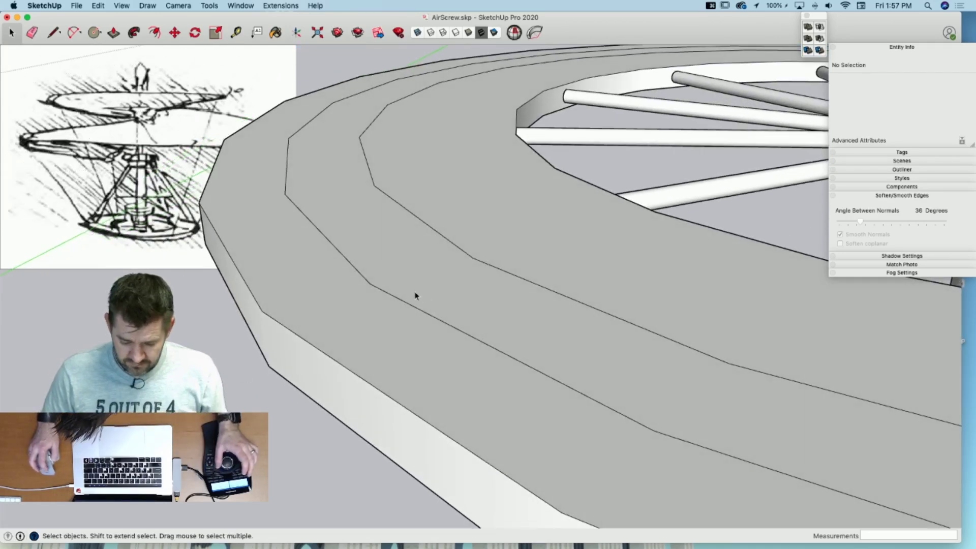
key("l")
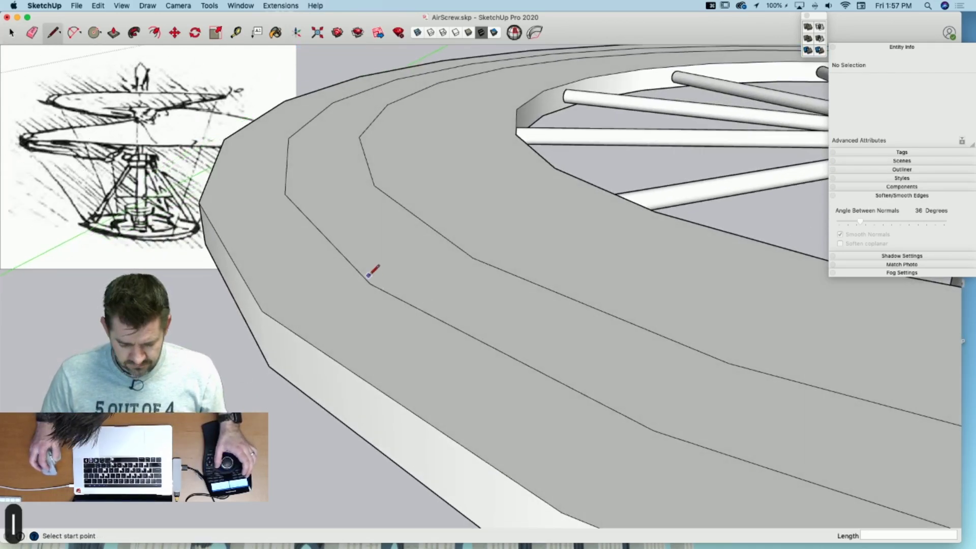
left_click(370, 283)
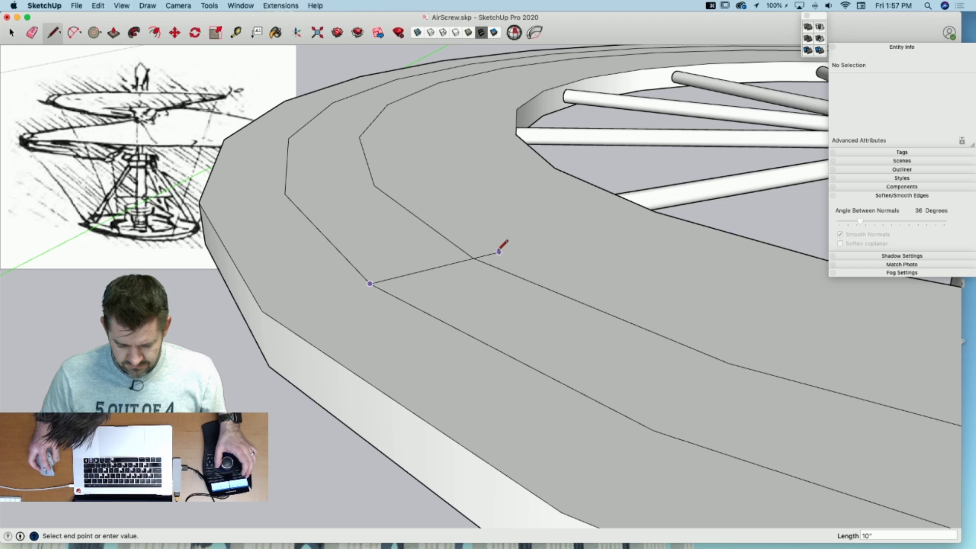
left_click(473, 258)
key("space")
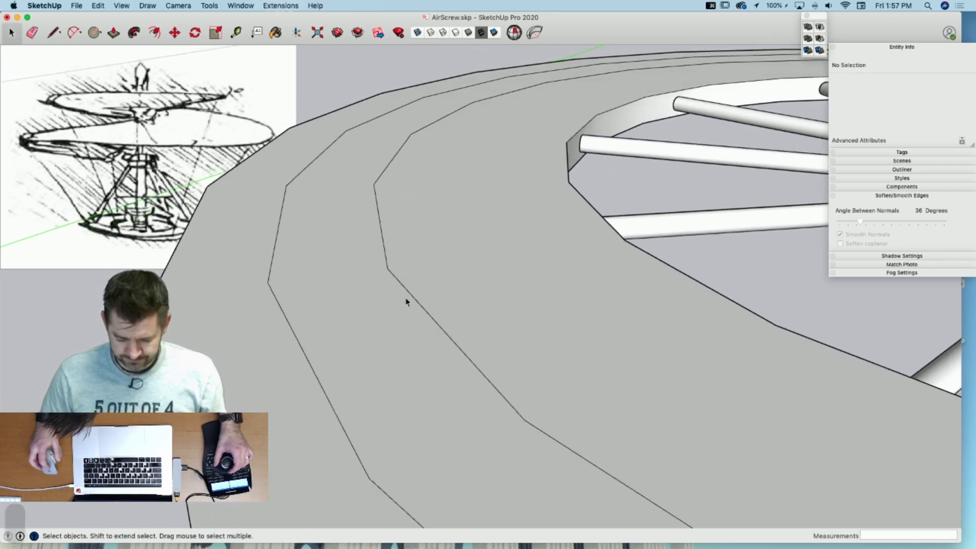
Step: Offset the outer track circle on the lower ring's upper face inward by about 2 3/4" and by about 4 3/8"
left_click(278, 267)
double_click(276, 265)
triple_click(276, 265)
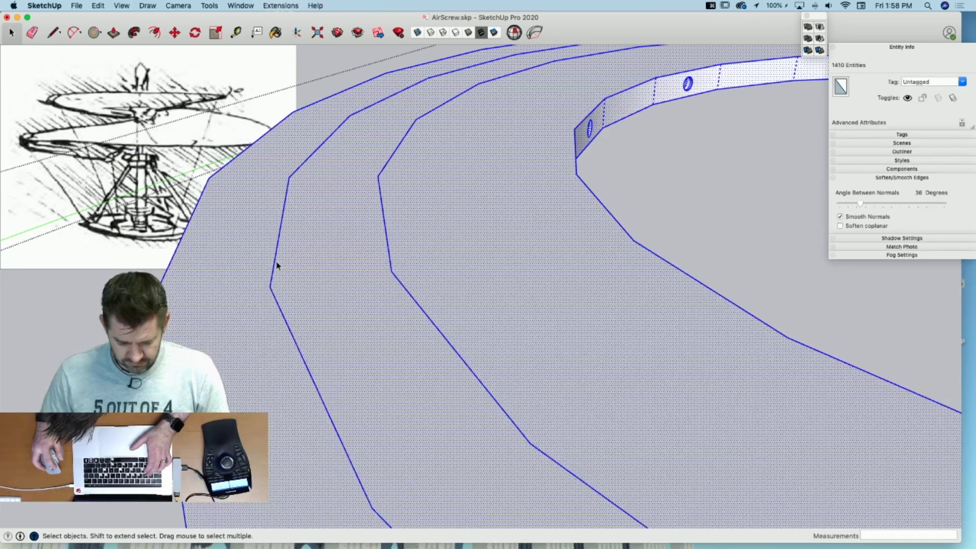
left_click(276, 265)
left_click(275, 264)
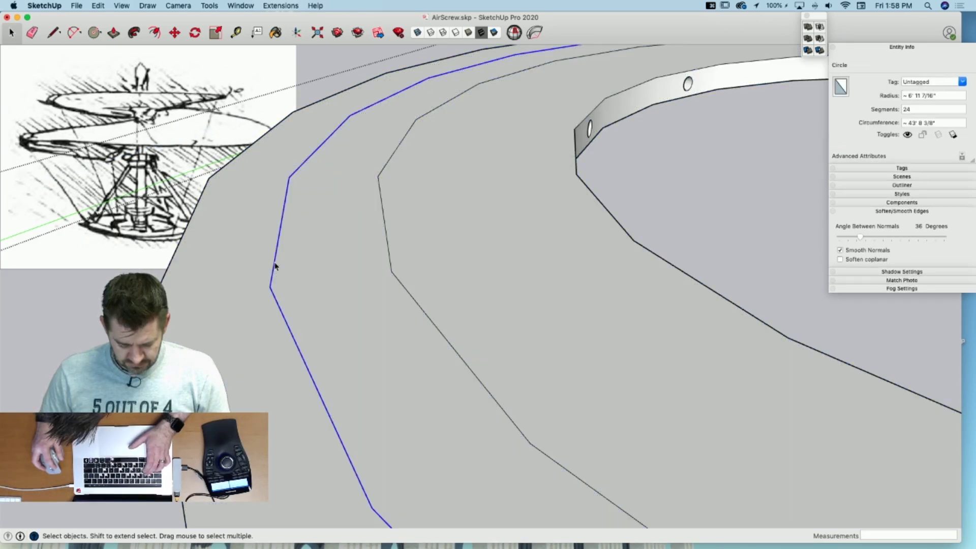
key("f")
left_click(275, 262)
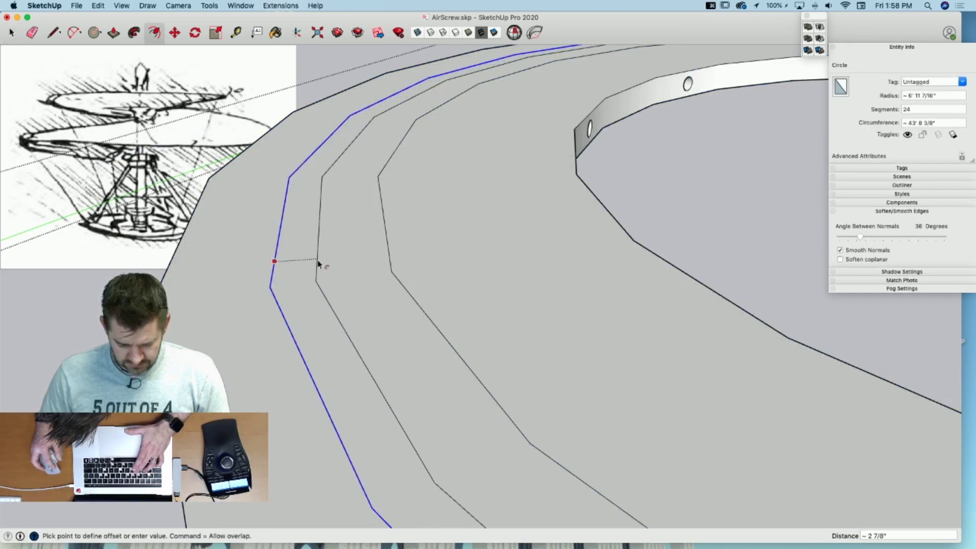
left_click(315, 263)
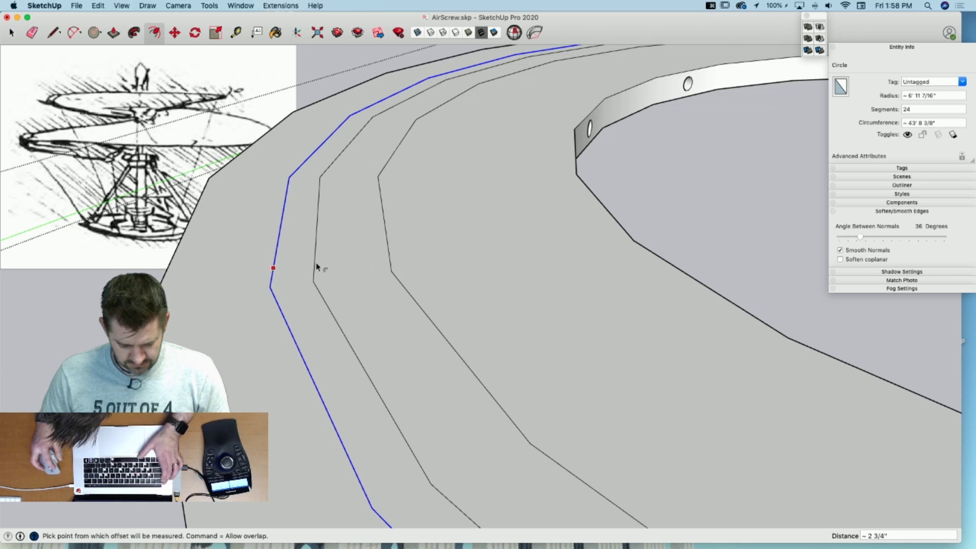
left_click(273, 261)
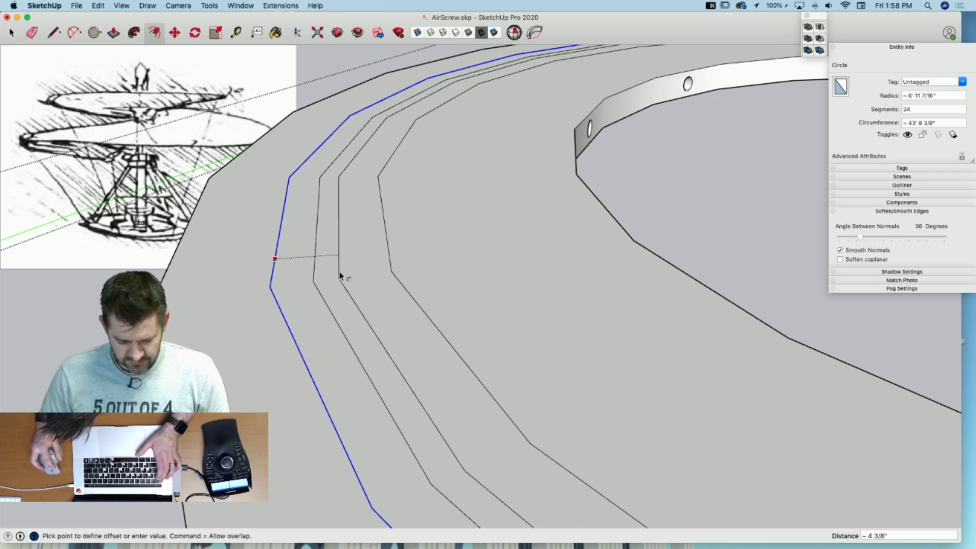
key("space")
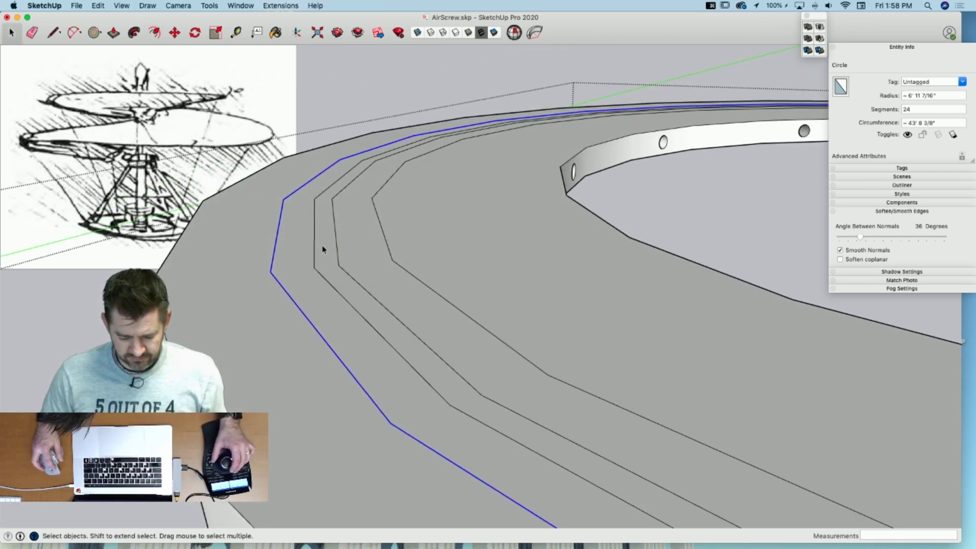
Step: Move the narrow ring face between the two new offset circles 3" down along the blue axis to form a groove
left_click(328, 251)
key("m")
key("Up")
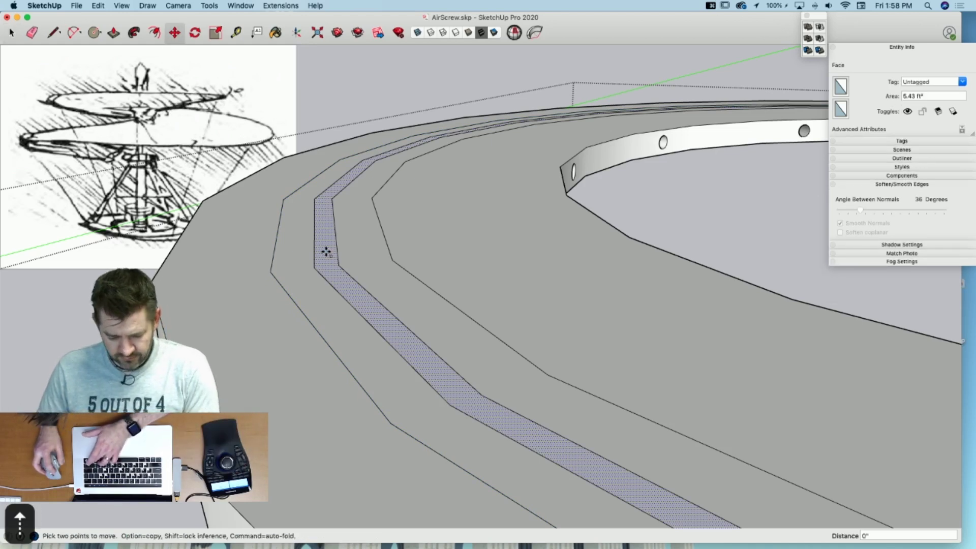
left_click(325, 253)
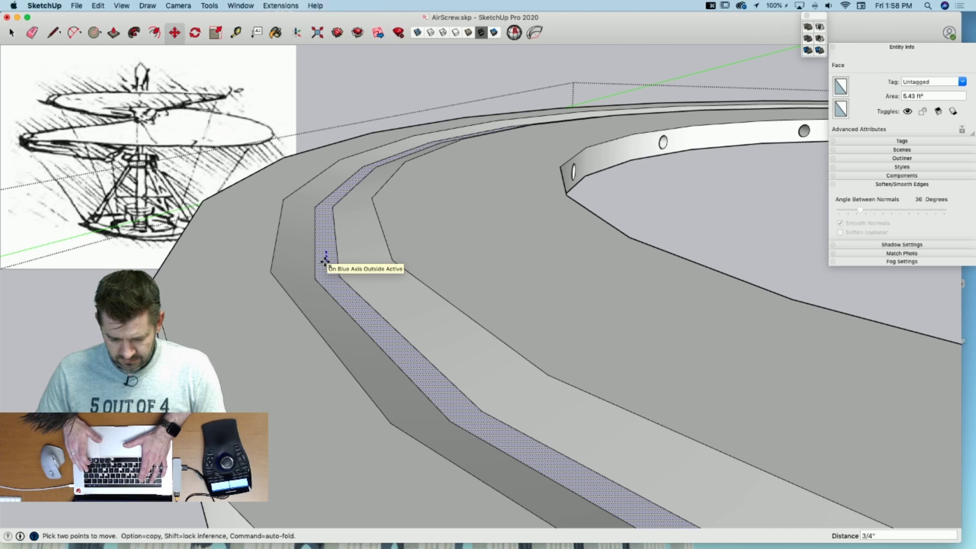
type("3")
key("Return")
key("space")
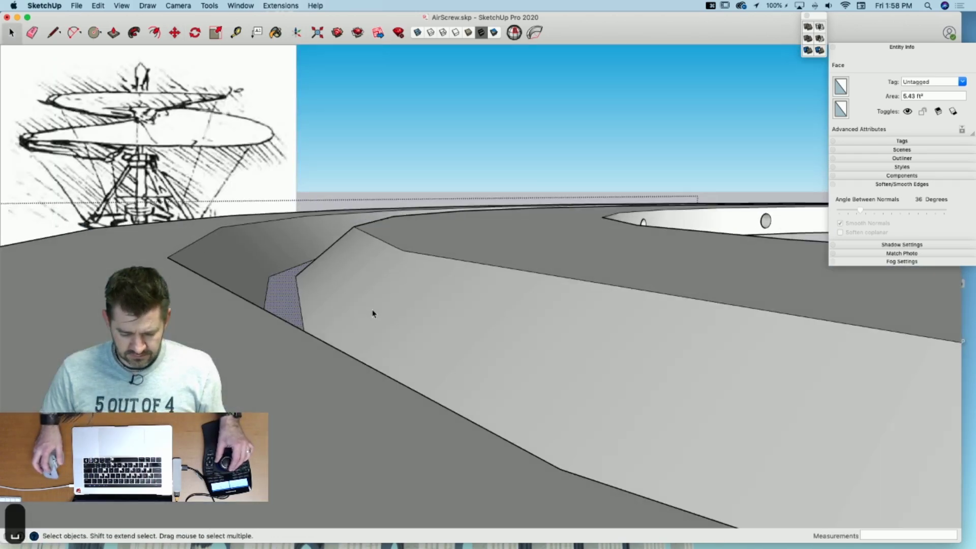
Step: Draw a flat 12-sided circle of 3" radius beside the ring and a vertical circle of 3" radius centered above it
key("l")
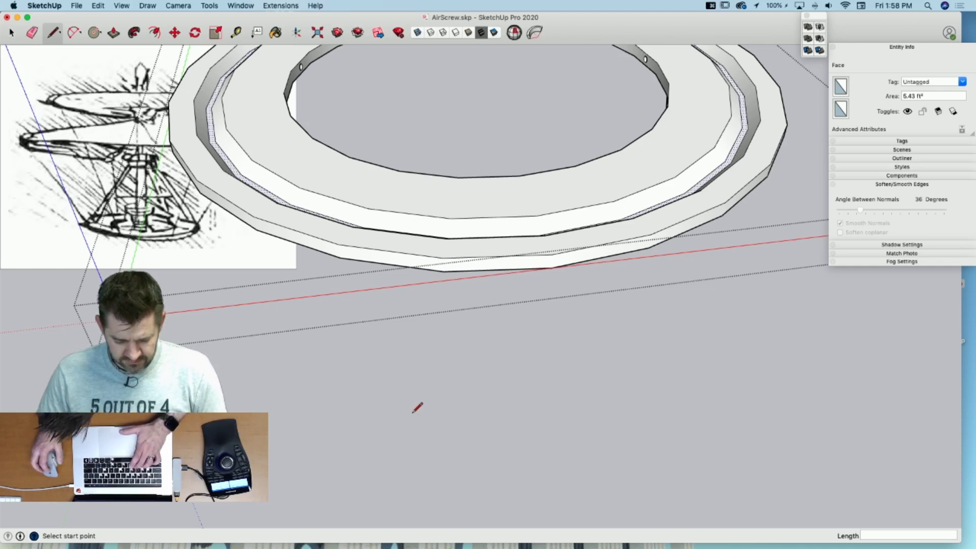
key("c")
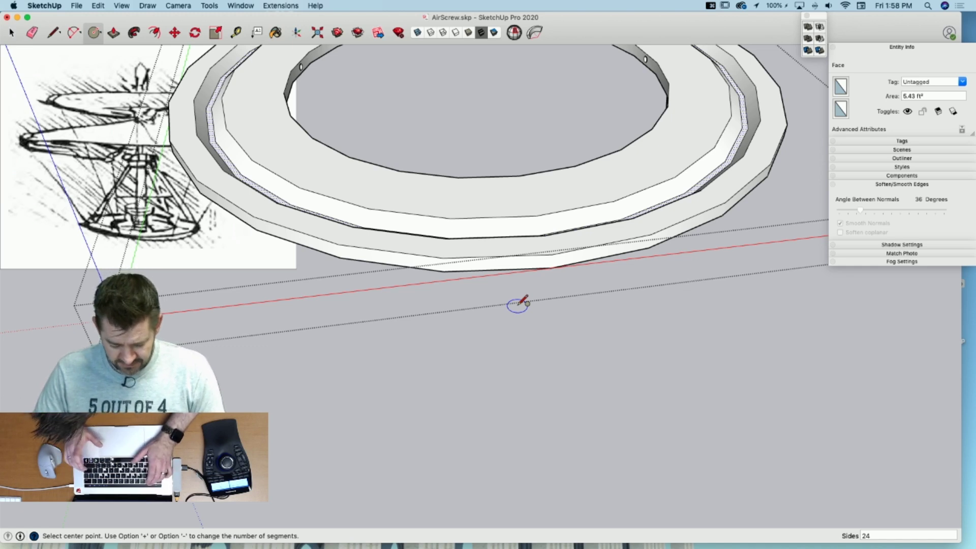
type("12")
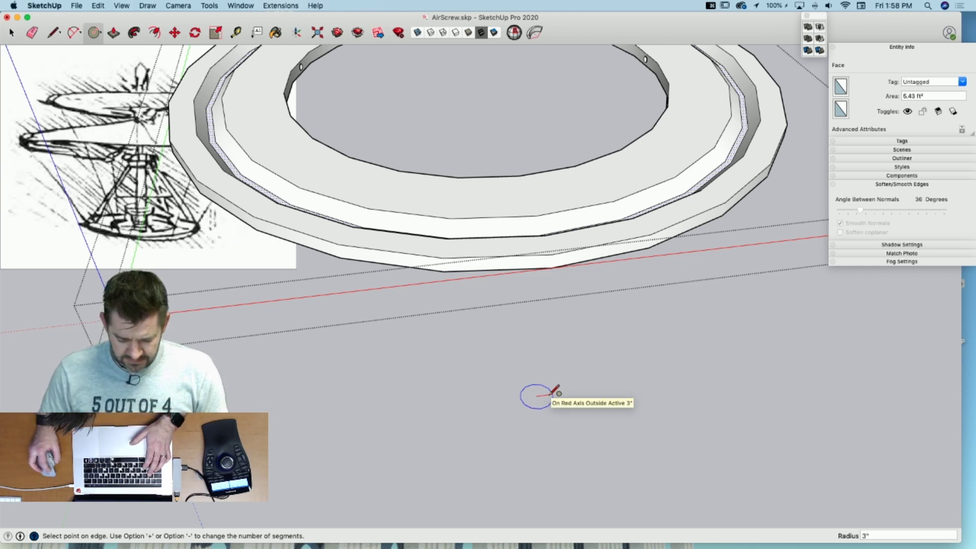
left_click(559, 394)
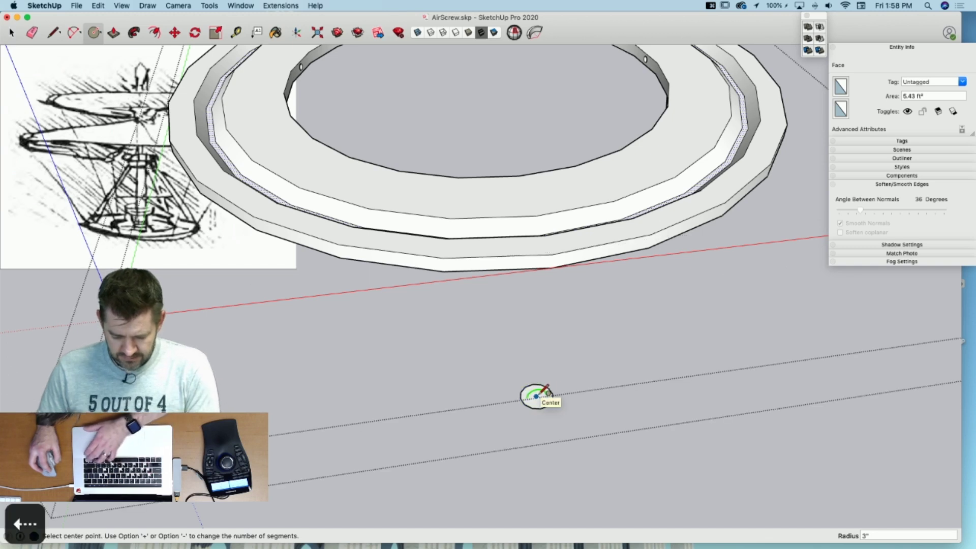
left_click(539, 350)
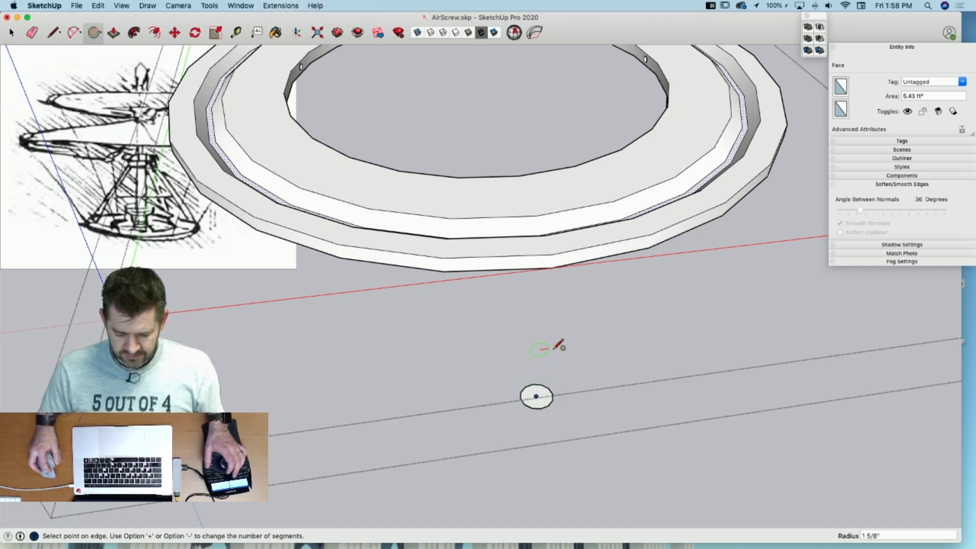
type("3")
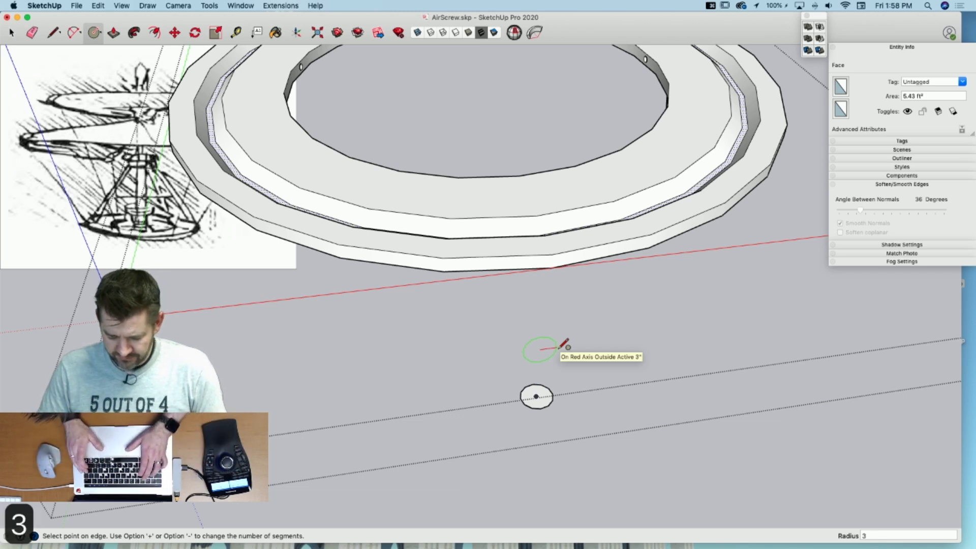
key("Return")
key("space")
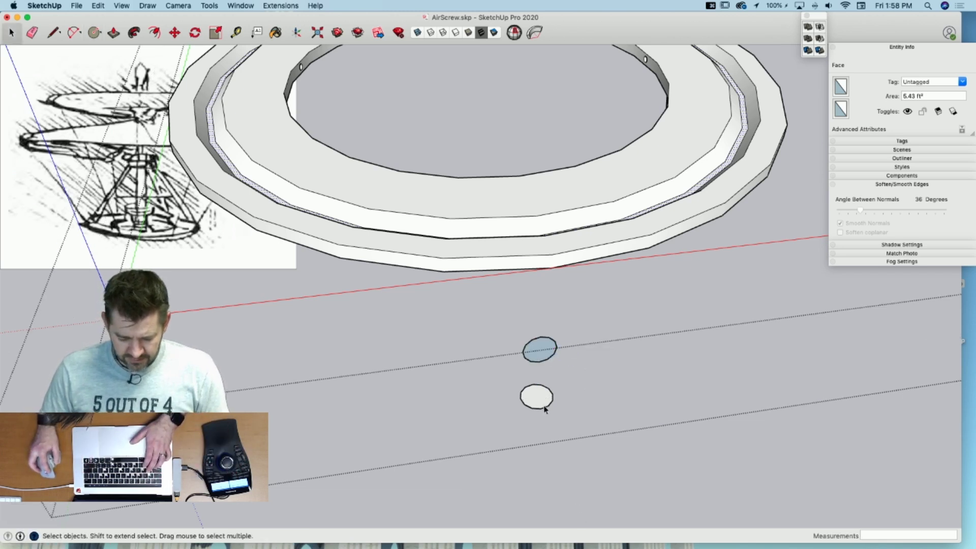
Step: Sweep the vertical circle's face around the flat circle with Follow Me to form a sphere
left_click(134, 34)
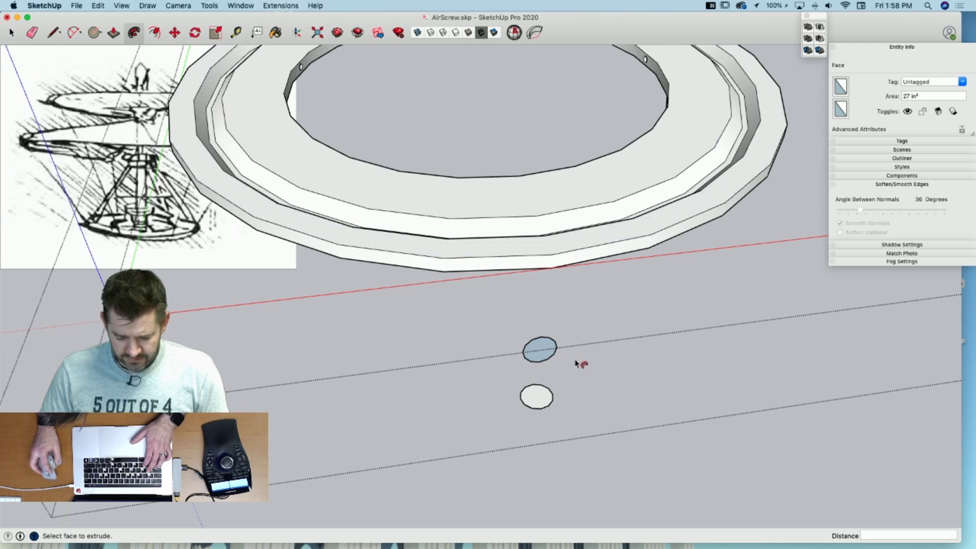
left_click(540, 351)
key("space")
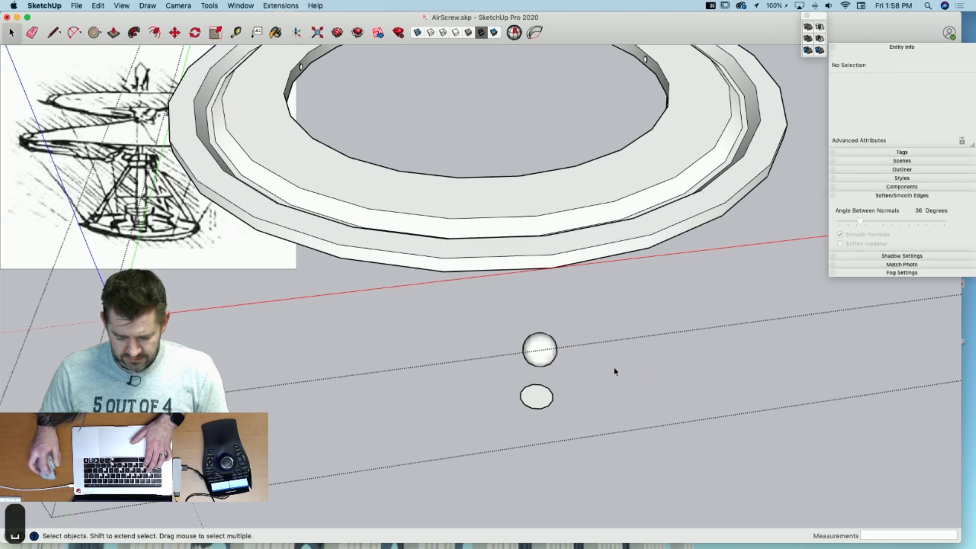
Step: Make the whole sphere a component with the definition name Ball
triple_click(540, 350)
right_click(547, 350)
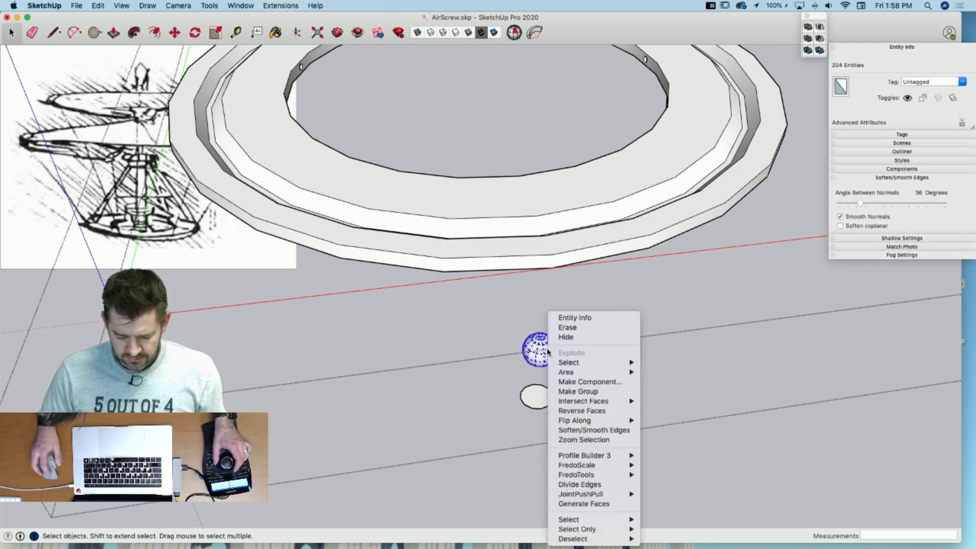
left_click(588, 382)
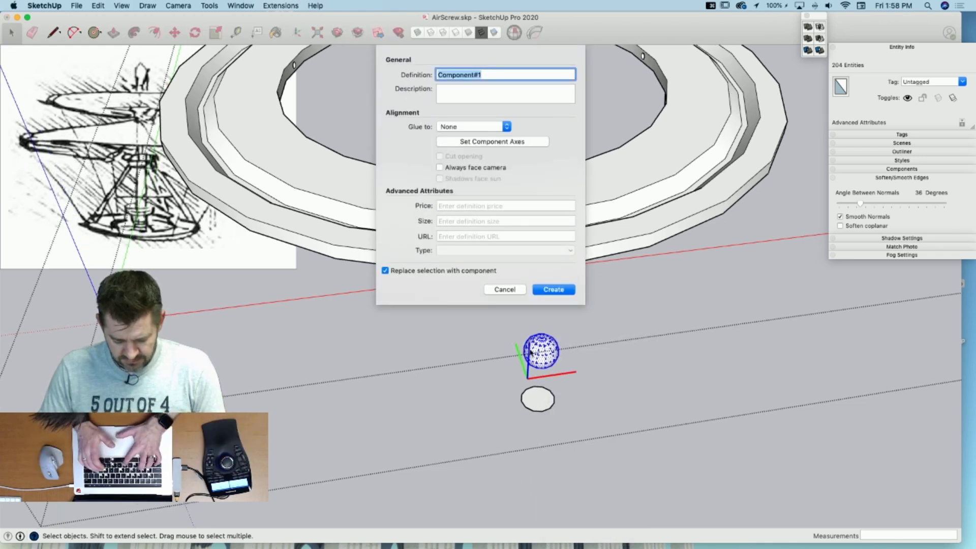
type("Ball")
key("Return")
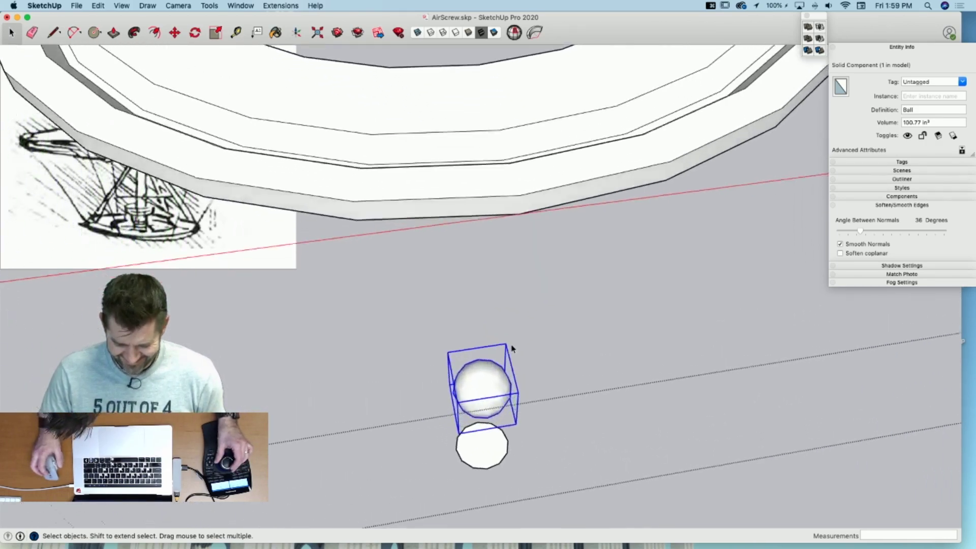
Step: Move the Ball by its lowest point closer to the ring and draw a short reference line across the groove's floor
key("m")
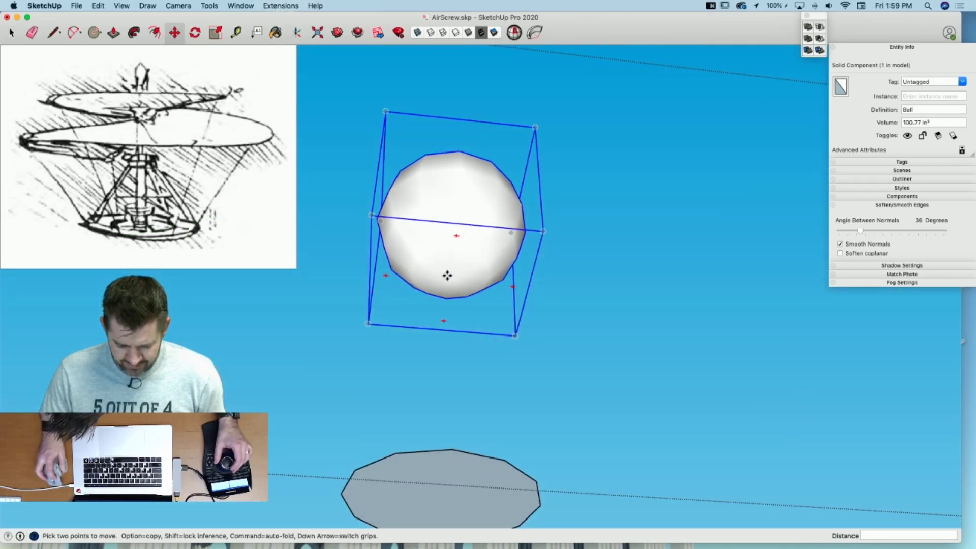
left_click(450, 283)
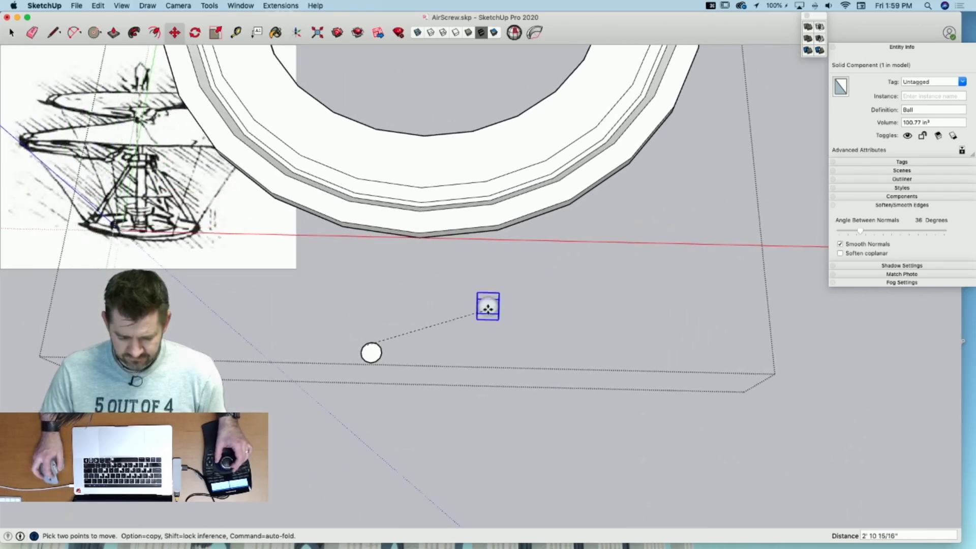
key("l")
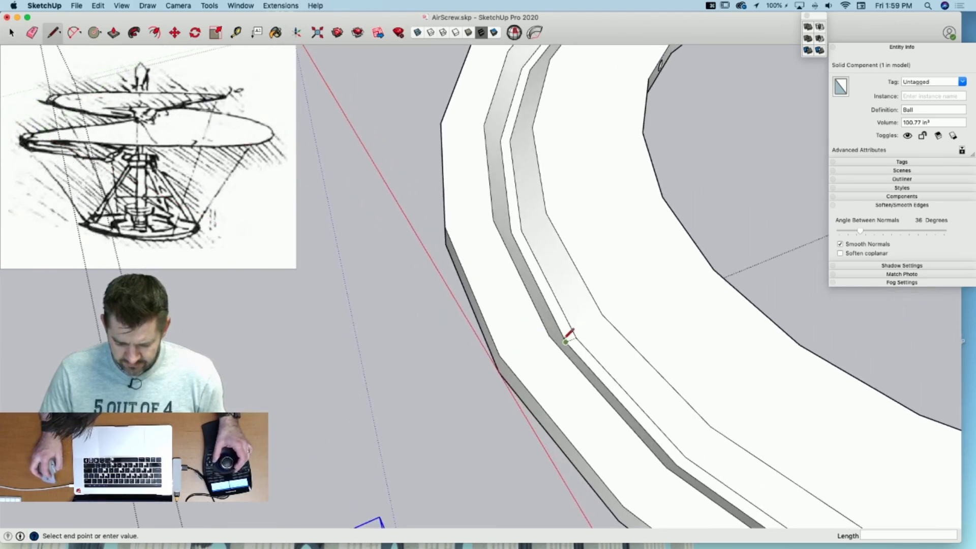
key("space")
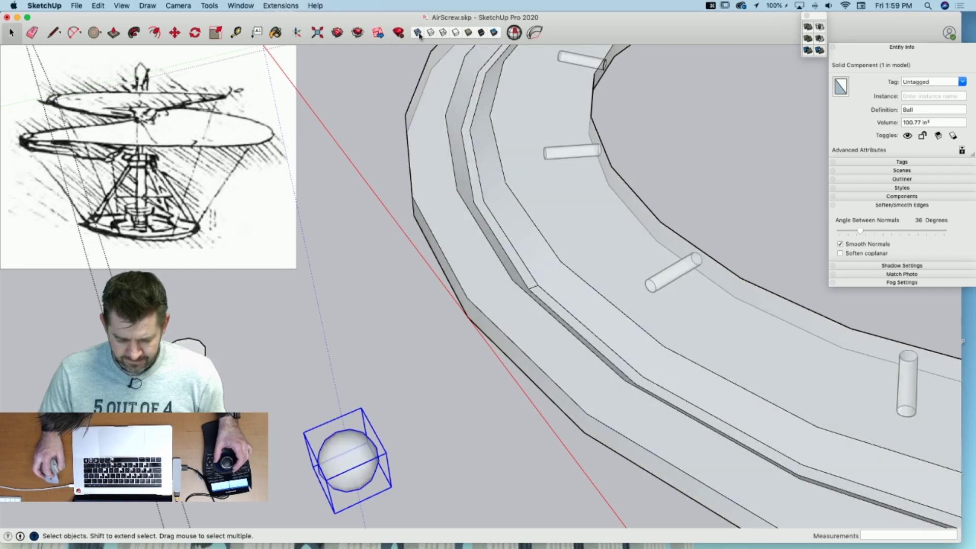
Step: Move the Ball by its lowest point onto the middle of the reference line across the groove's floor
key("m")
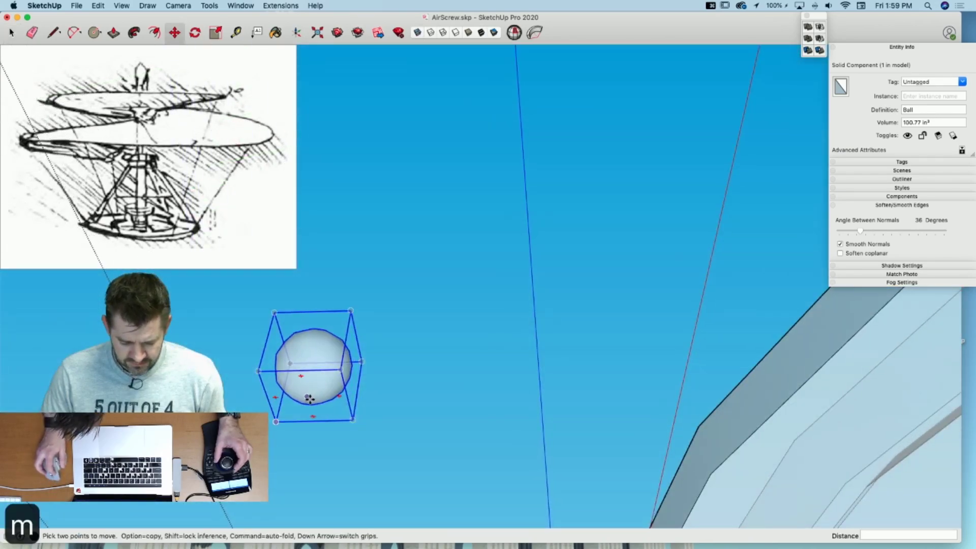
left_click(309, 398)
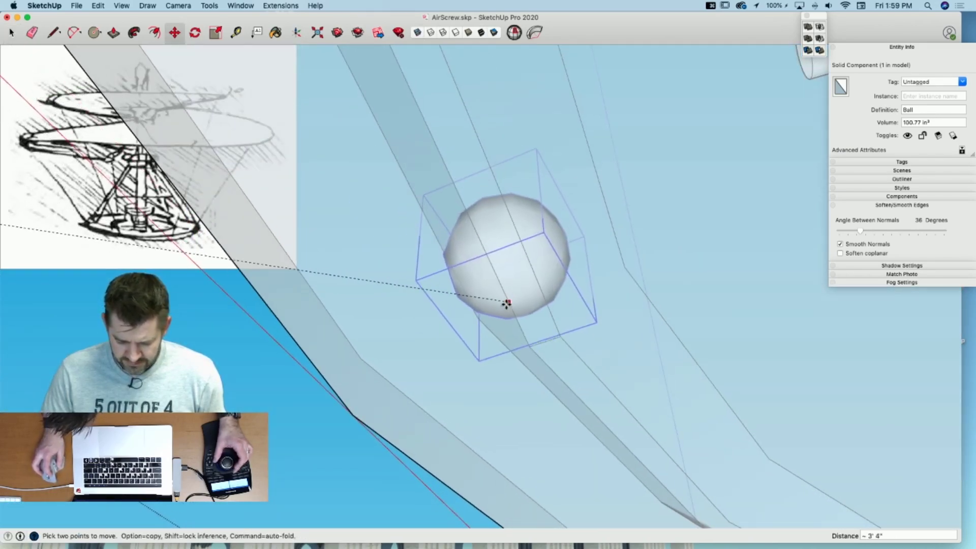
left_click(542, 342)
key("space")
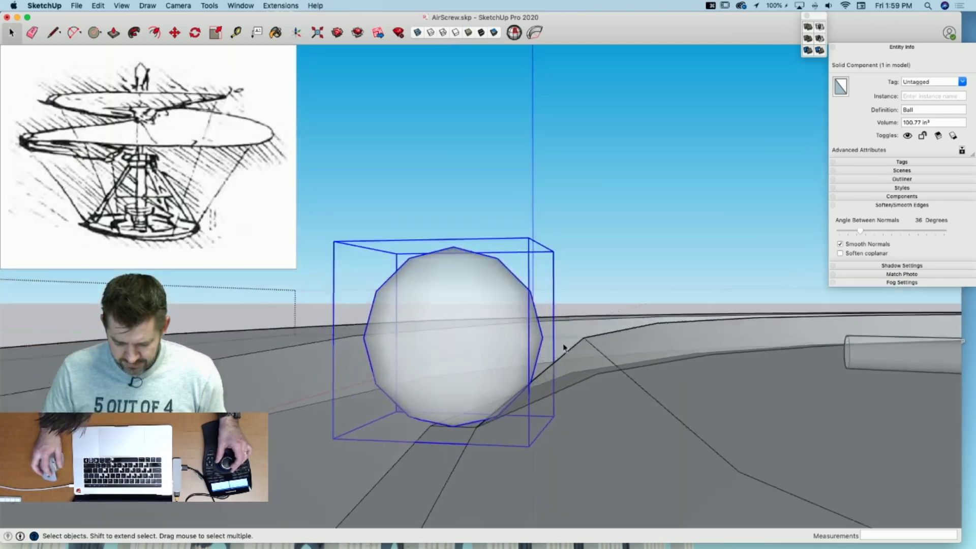
Step: Raise the Ball about 3/16" along the blue axis so its lower side meets the groove's sloped wall
key("m")
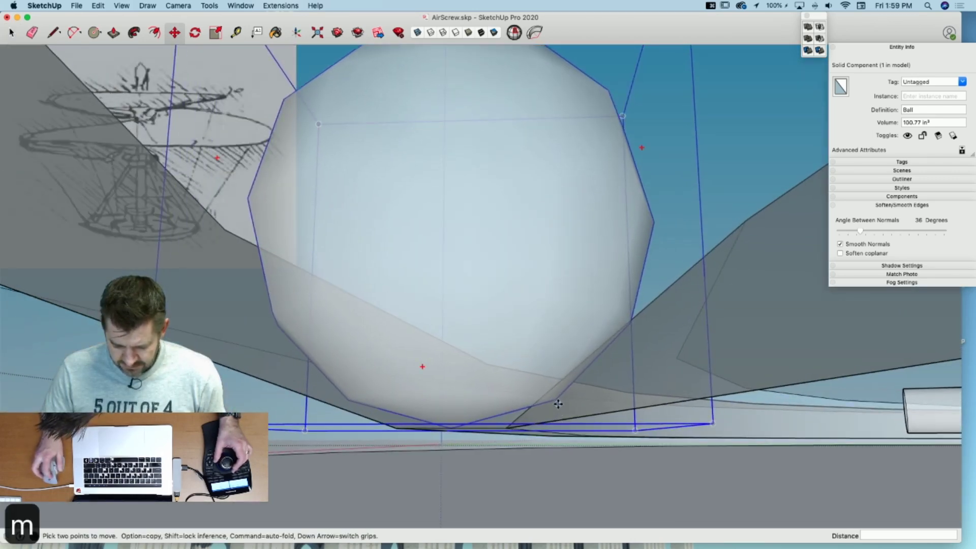
left_click(559, 404)
key("shift")
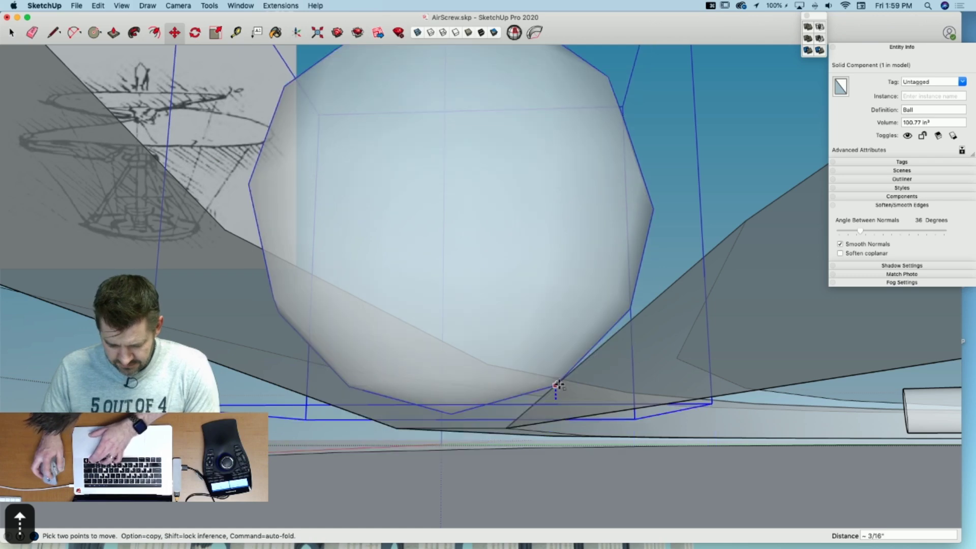
key("space")
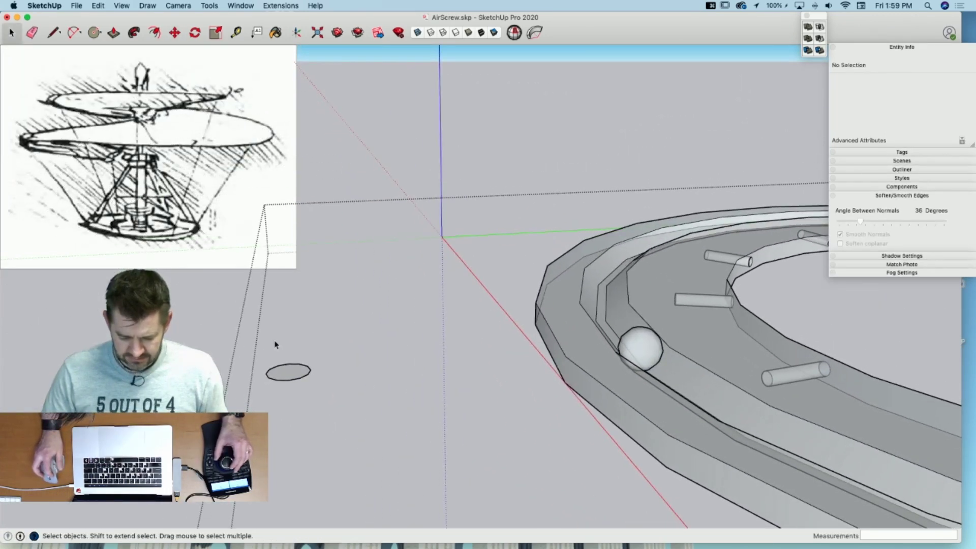
Step: Erase the leftover flat circle and draw a line from the ring's inner edge to the ring's center
key("e")
key("space")
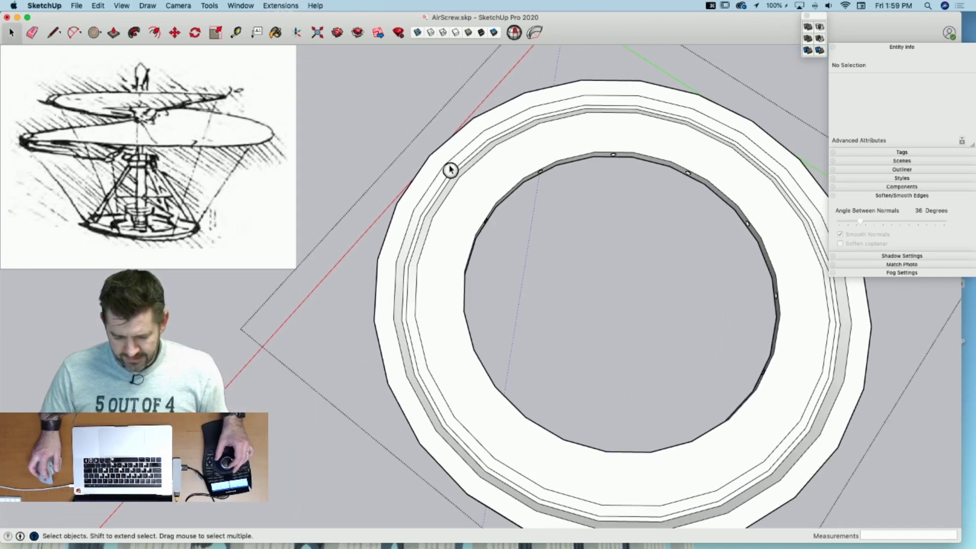
key("l")
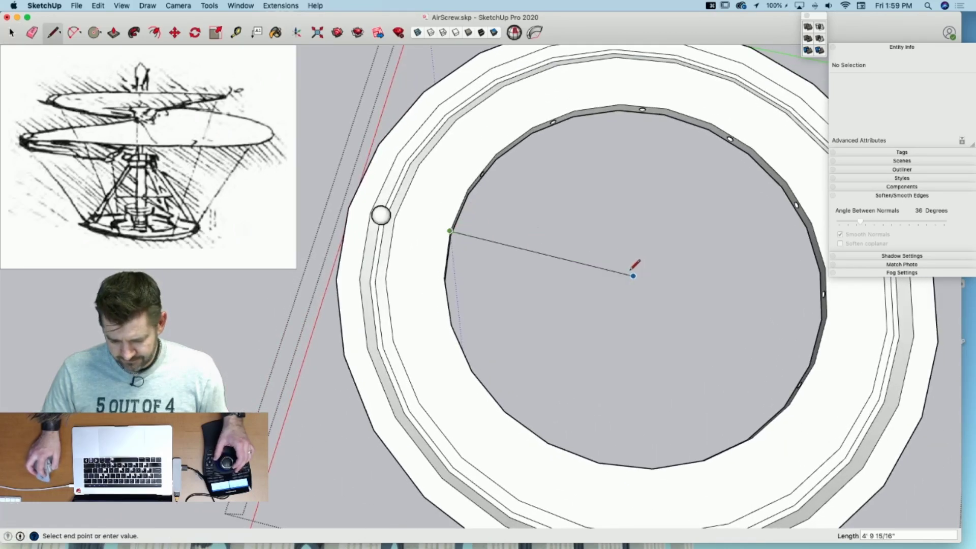
key("space")
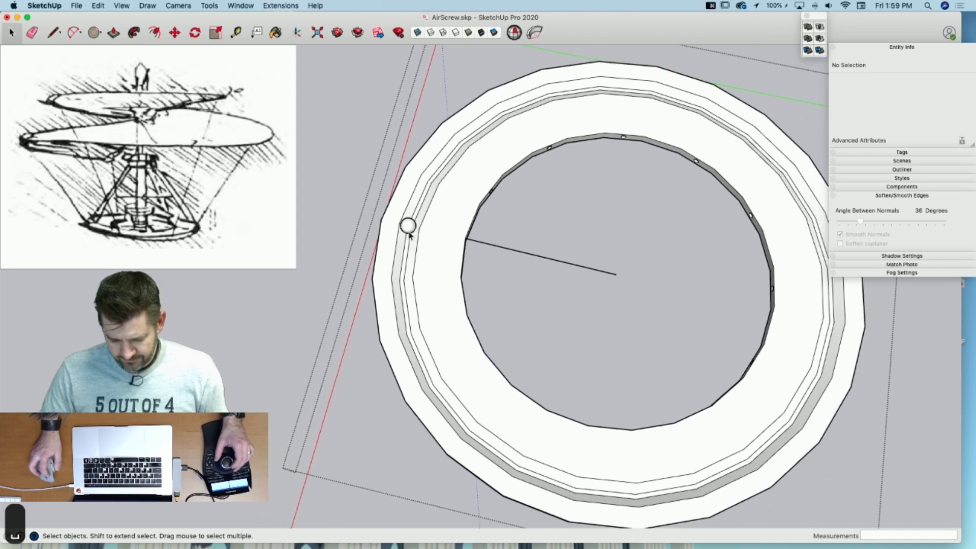
Step: Rotate a copy of the Ball 5° along the groove about the end of the line at the ring's center
left_click(410, 228)
key("q")
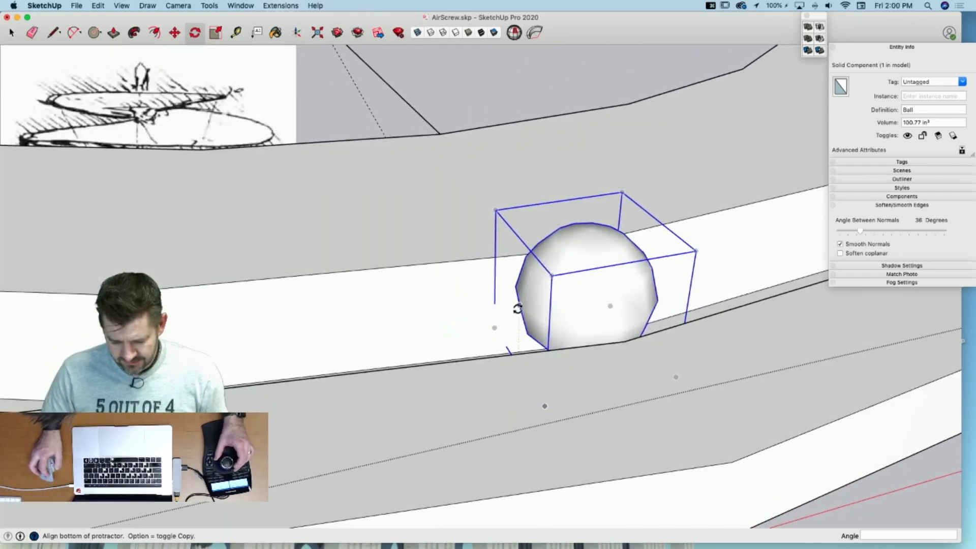
left_click(518, 308)
key("alt")
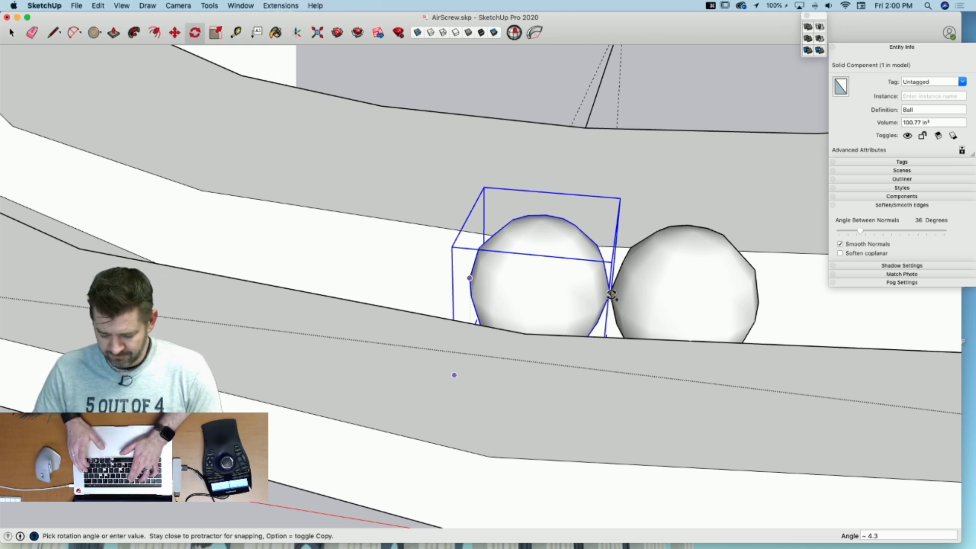
type("5")
key("Return")
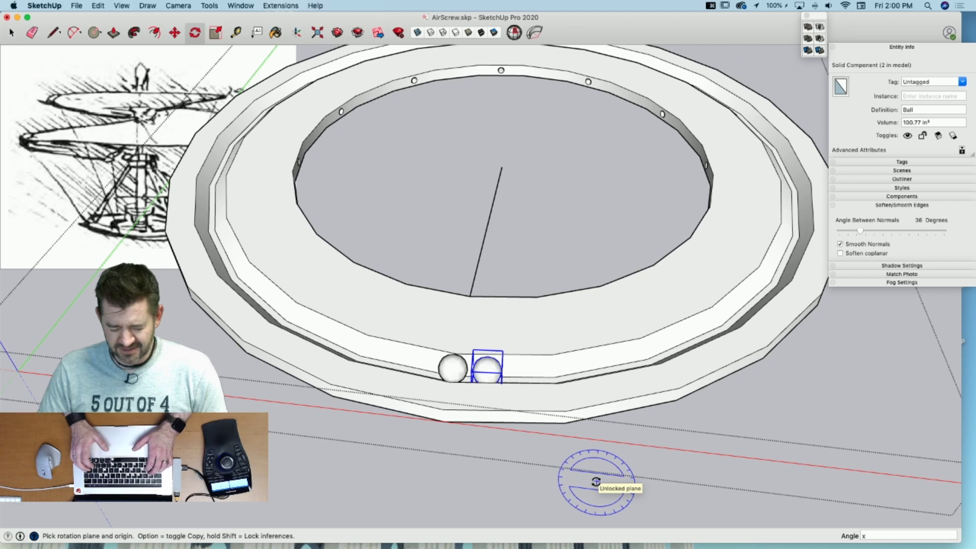
Step: Array the rotated Ball with 71 copies so the balls fill the whole groove
key("Return")
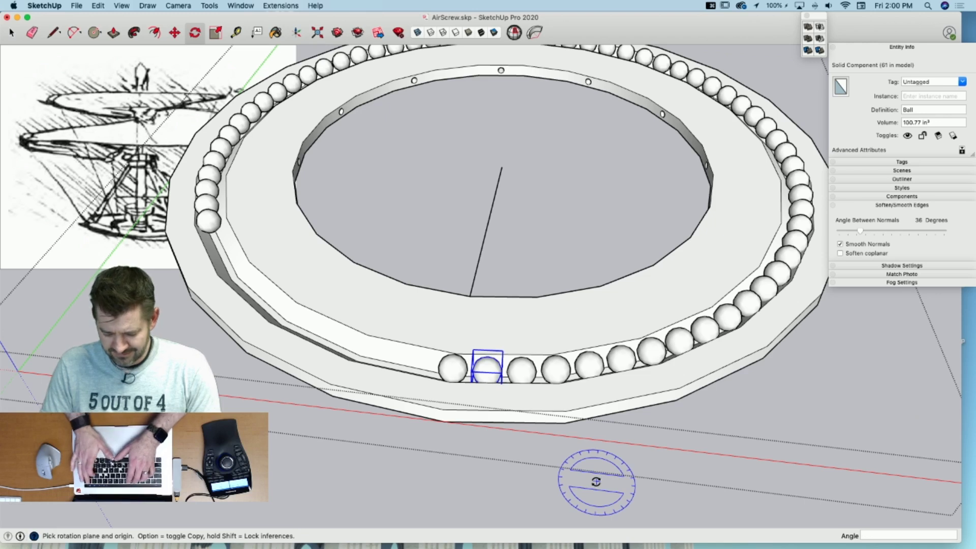
type("65")
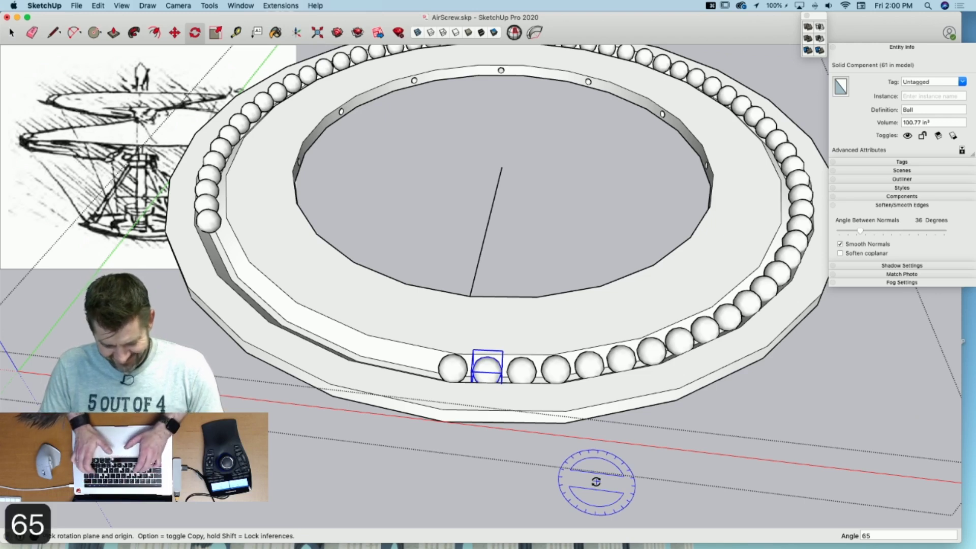
type("x")
key("Return")
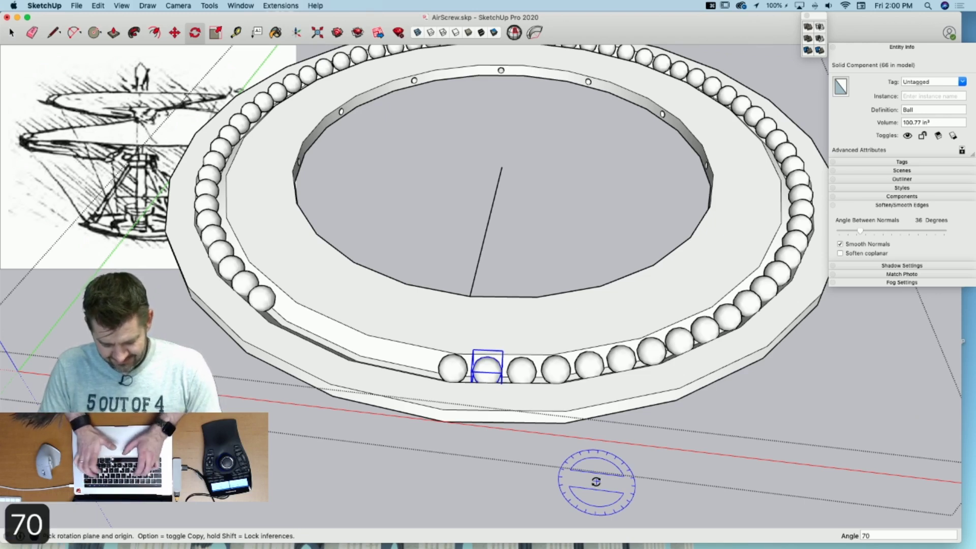
key("Return")
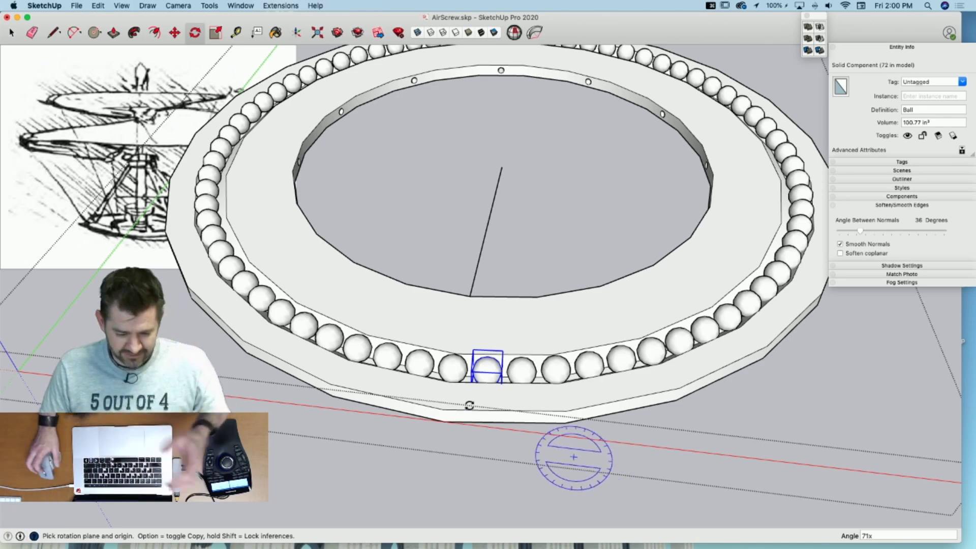
Step: Reopen the lower ring for editing and erase the reference line running from its inner edge to its center
key("space")
middle_click_drag(468, 403, 452, 343)
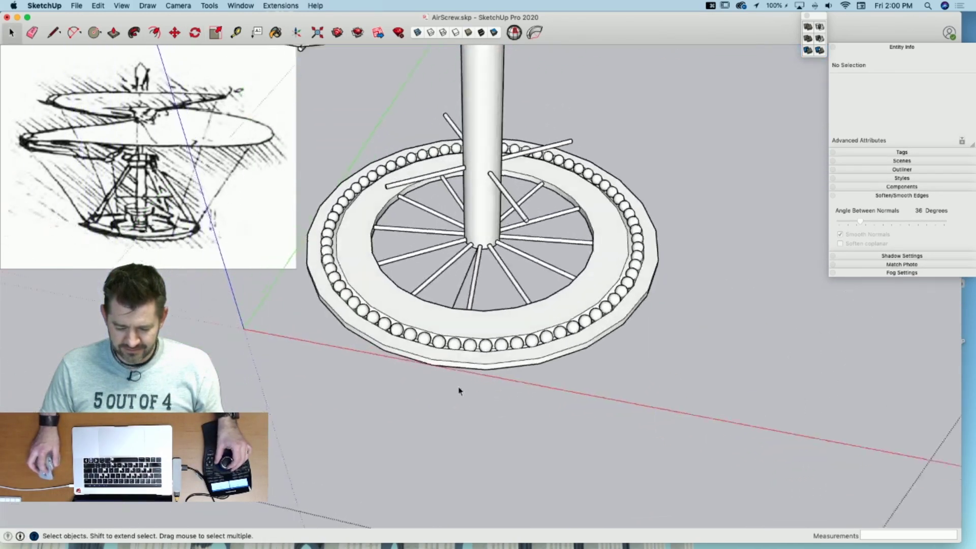
left_click(451, 343)
left_click(434, 450)
mouse_move(434, 450)
middle_mouse_down()
mouse_move(313, 417)
mouse_move(273, 385)
mouse_move(285, 390)
mouse_move(257, 284)
mouse_move(292, 183)
mouse_move(326, 260)
mouse_move(492, 388)
mouse_move(462, 316)
mouse_move(447, 388)
mouse_move(463, 325)
mouse_move(421, 297)
mouse_move(461, 283)
mouse_move(459, 273)
middle_mouse_up()
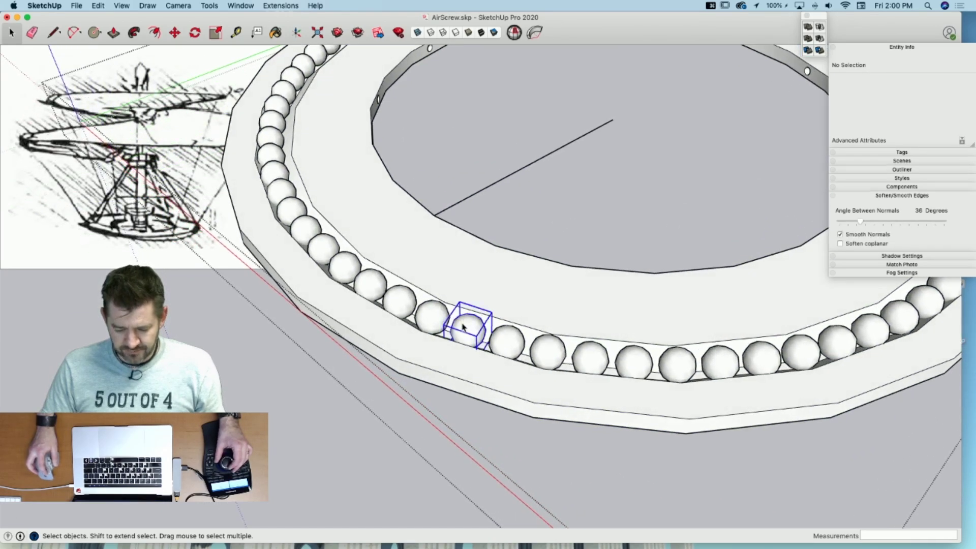
scroll(463, 327, "down", 5)
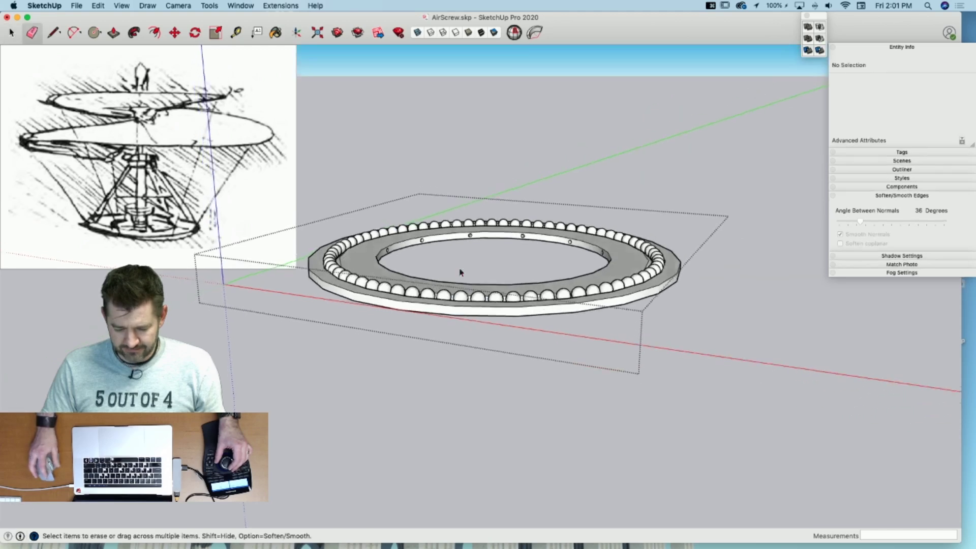
key("space")
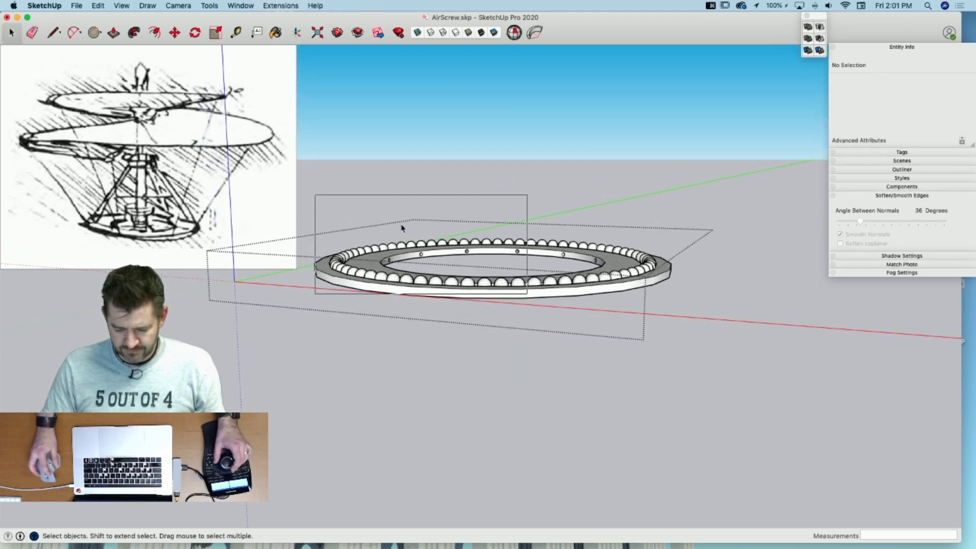
Step: Select all instances of the Ball component in the groove and make them one group
middle_click_drag(402, 229, 359, 344)
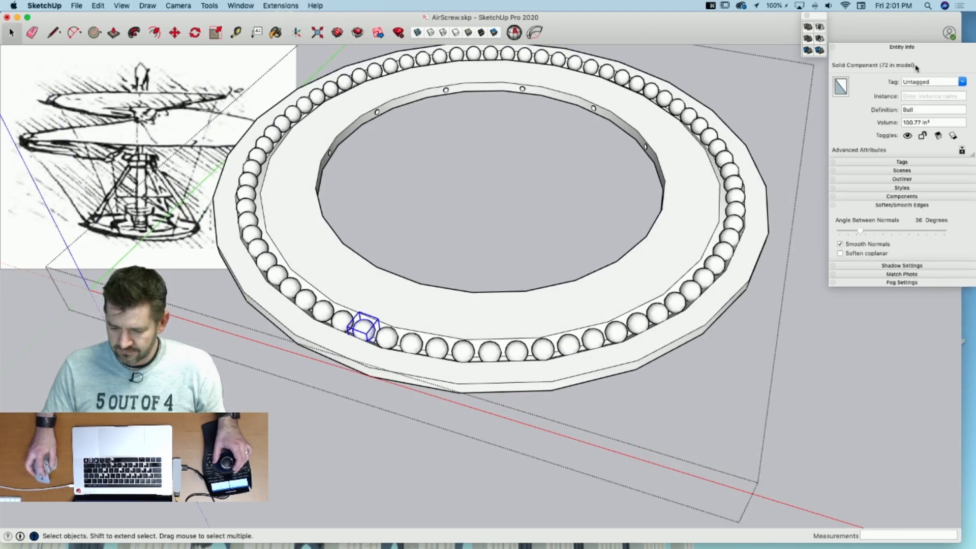
right_click(362, 329)
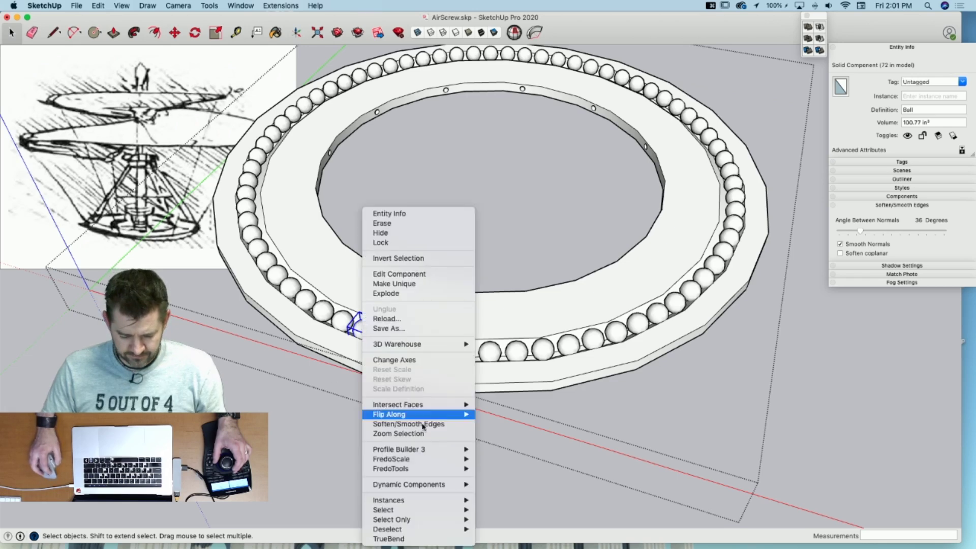
mouse_move(432, 505)
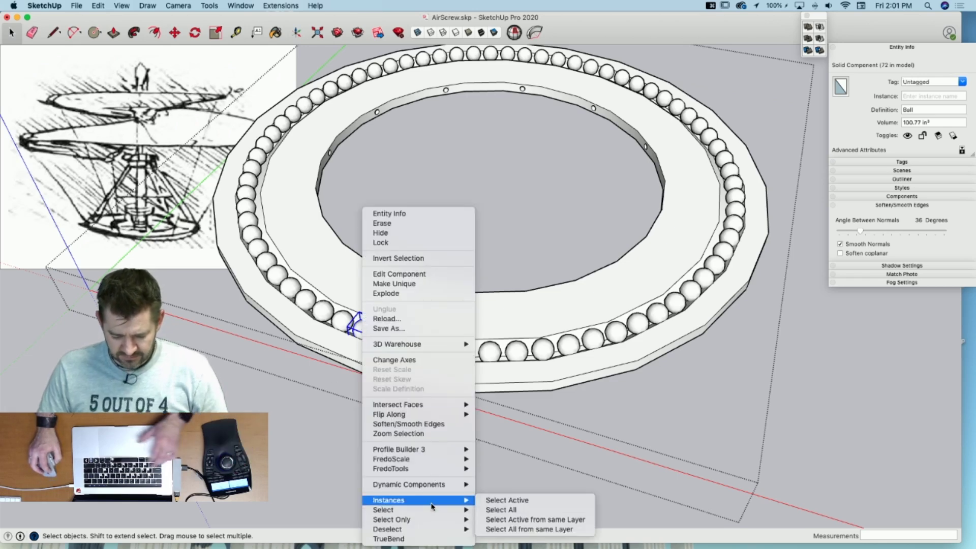
left_click(506, 510)
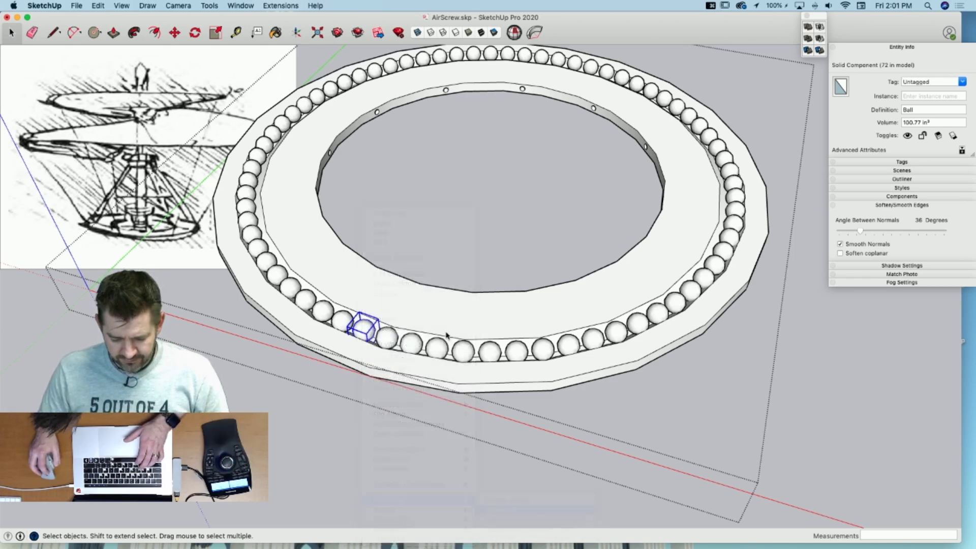
right_click(389, 343)
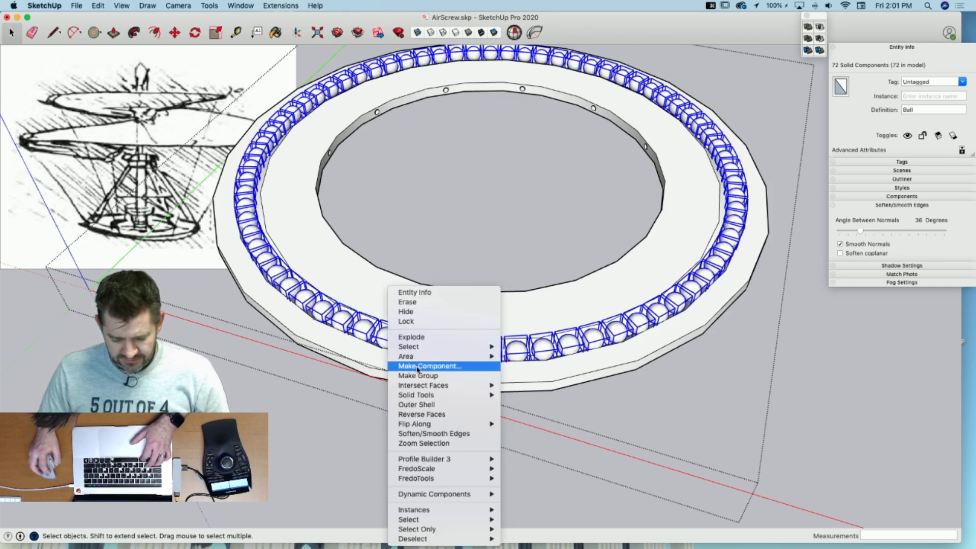
left_click(421, 378)
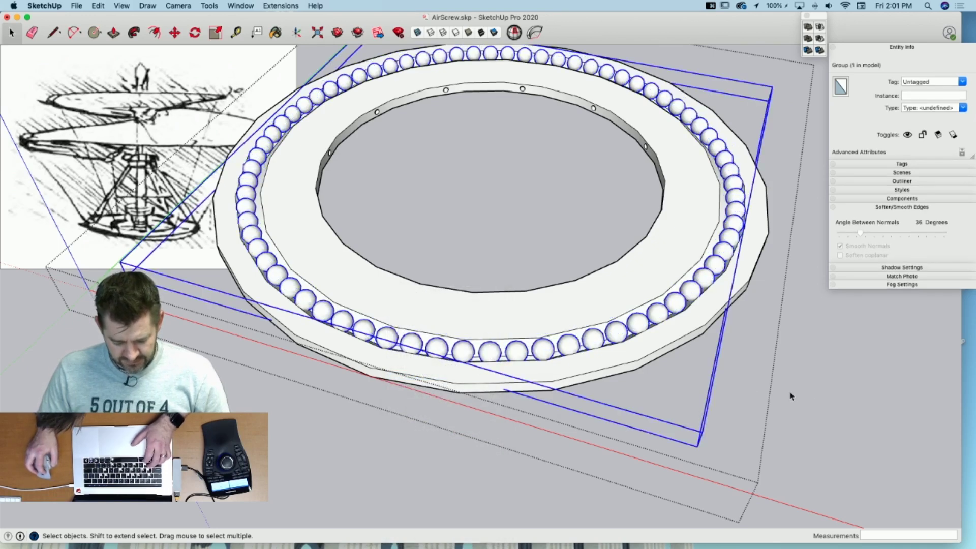
Step: Cut the group of balls out of the lower ring and paste it in place at the model's top level
key("super+x")
left_click(806, 384)
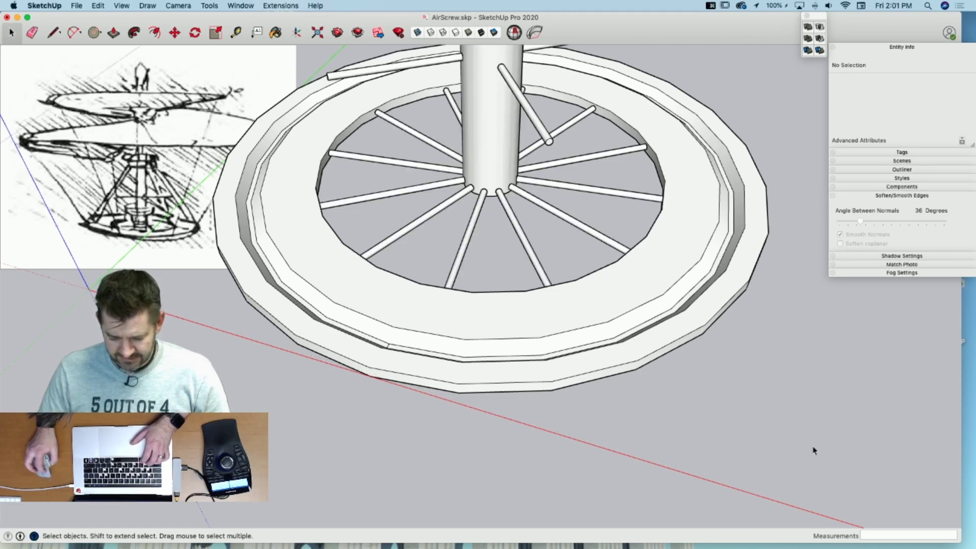
left_click(760, 361)
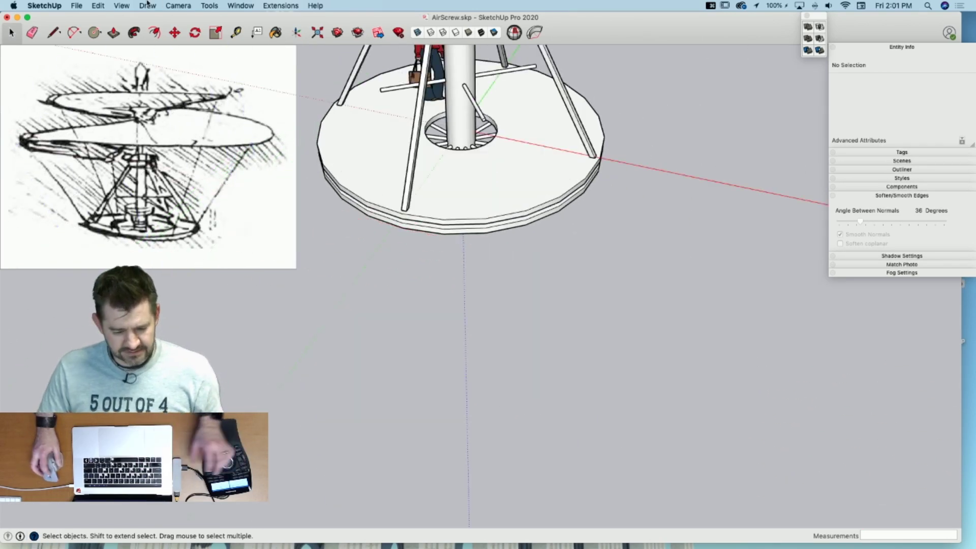
left_click(98, 6)
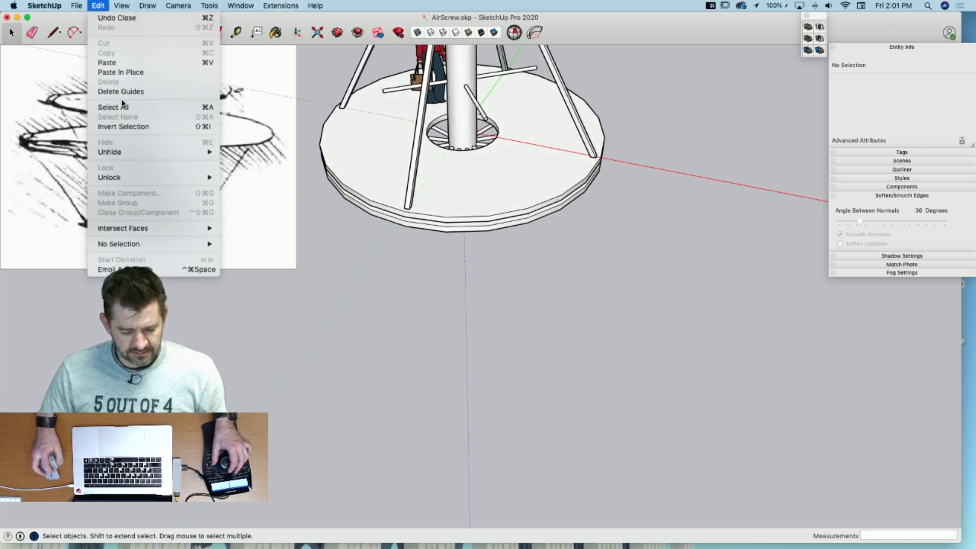
left_click(127, 73)
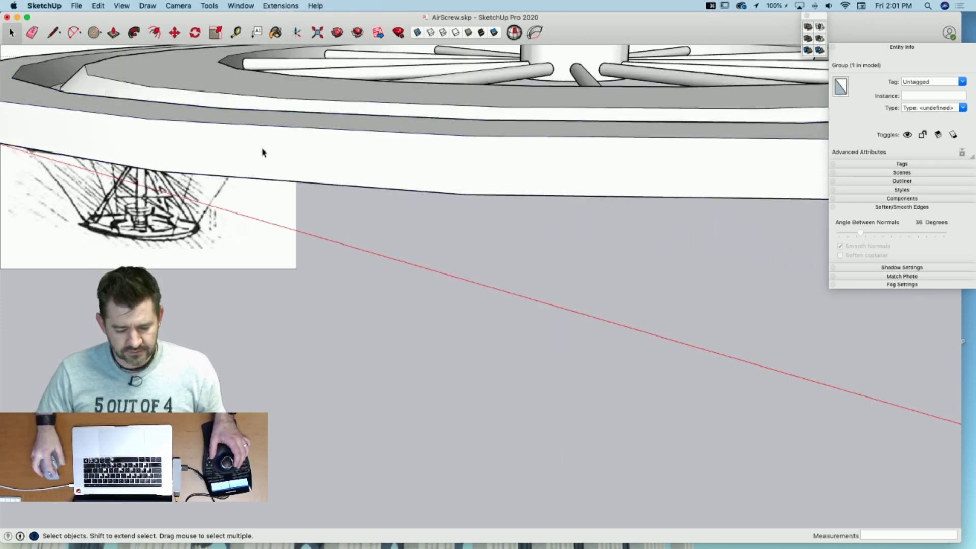
left_click(264, 152)
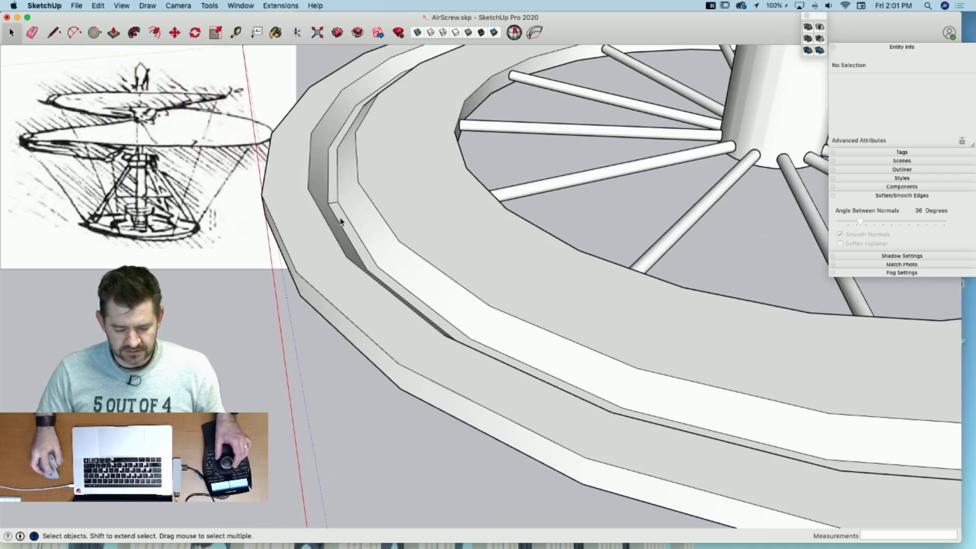
key("e")
left_click(337, 203)
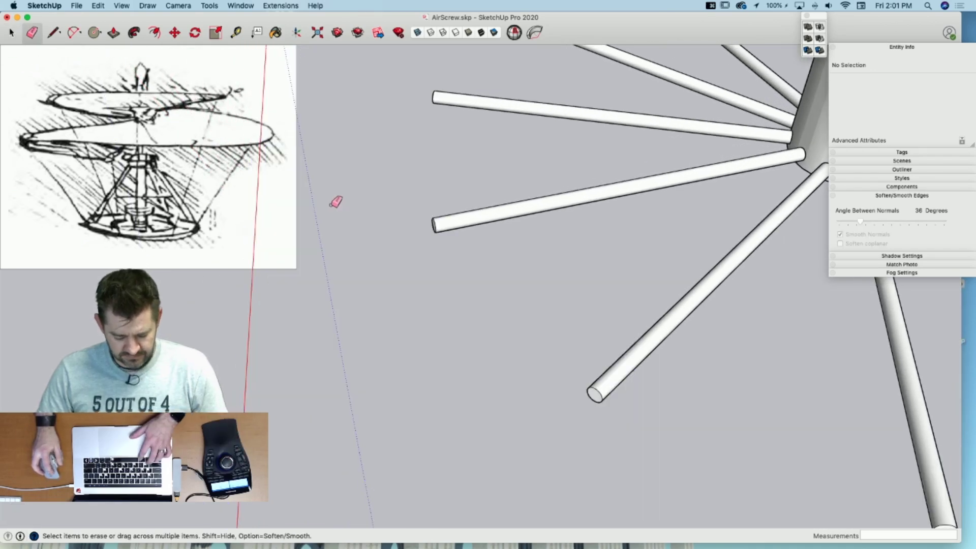
key("super+z")
Step: Copy the groove's floor face together with its outer and inner rim circles, and close the lower ring
key("space")
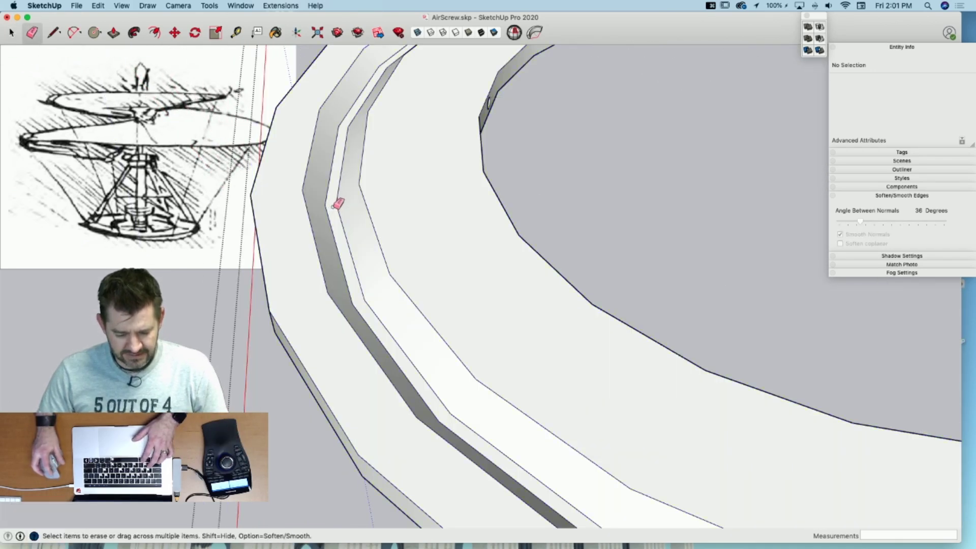
left_click(334, 213)
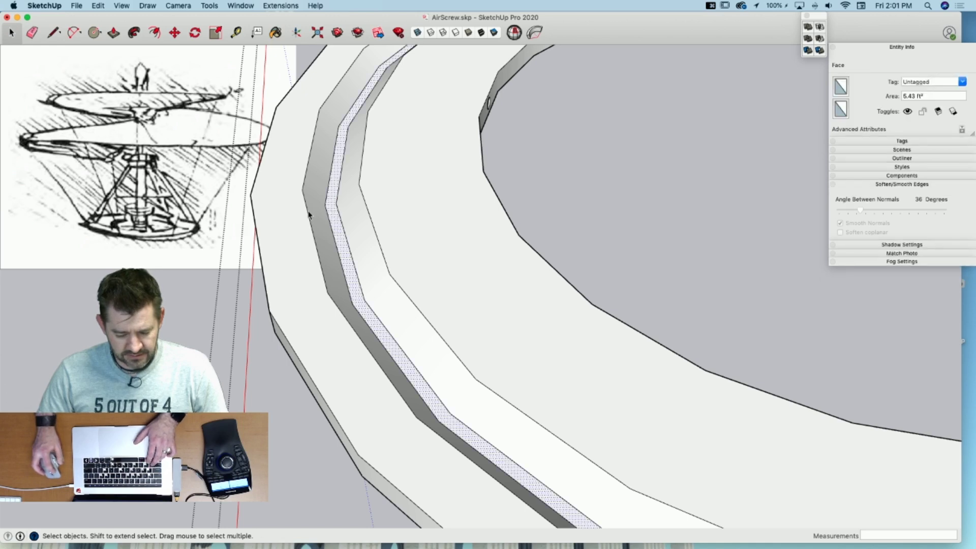
left_click(308, 215)
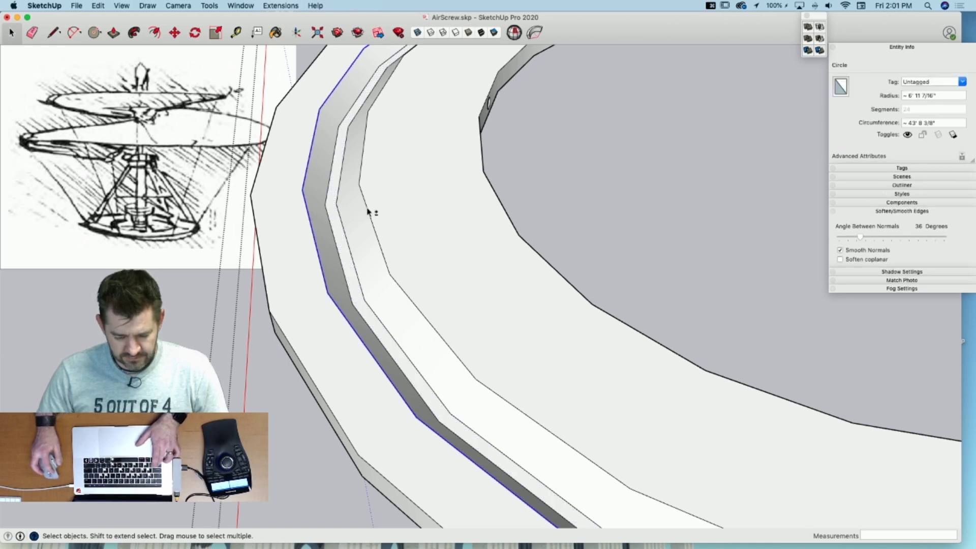
left_click(341, 227, "shift")
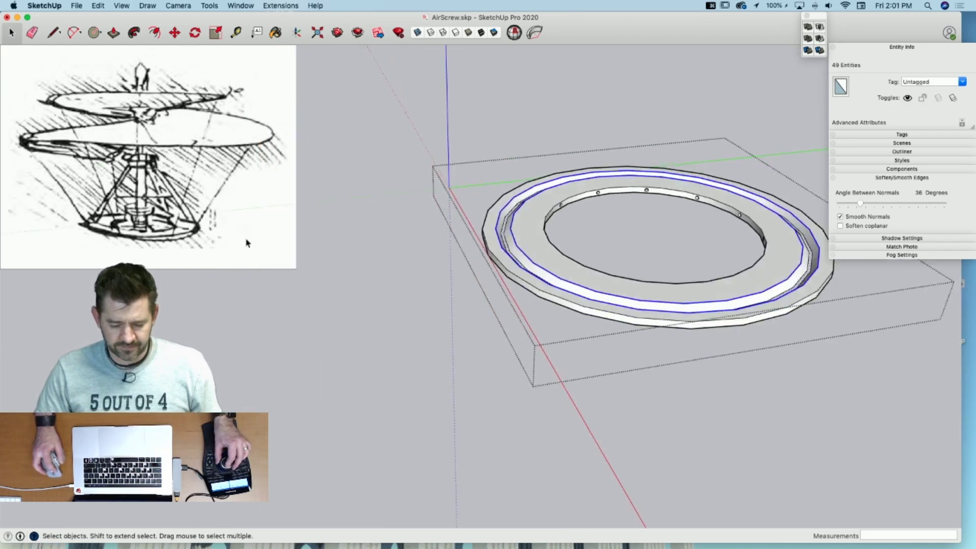
left_click(258, 244)
left_click(260, 245)
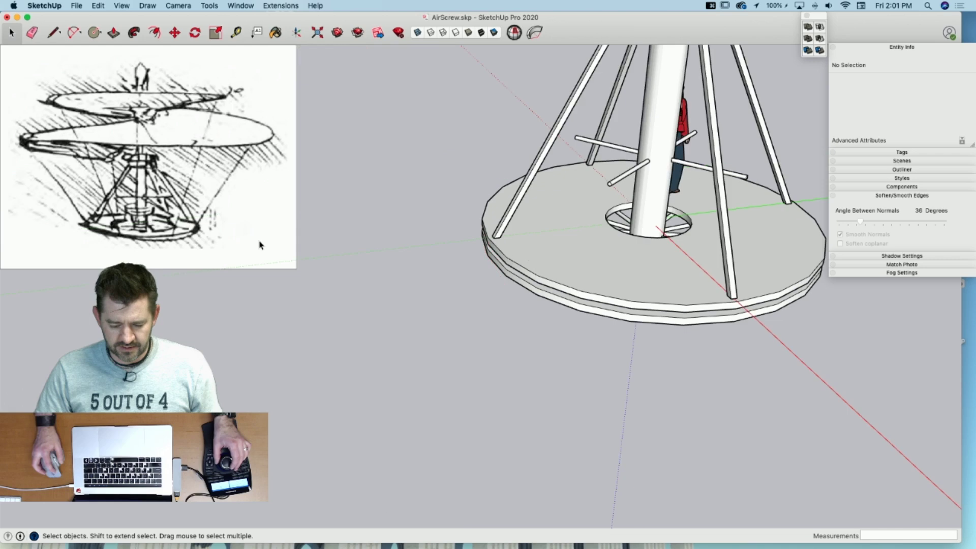
Step: Open the upper disc for editing and paste the copied groove face and circles in place
double_click(549, 249)
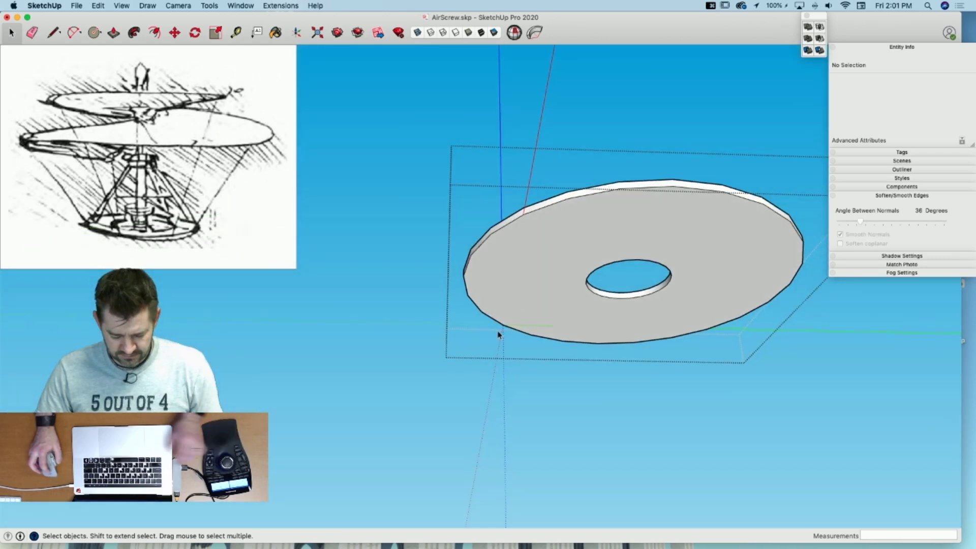
key("super+v")
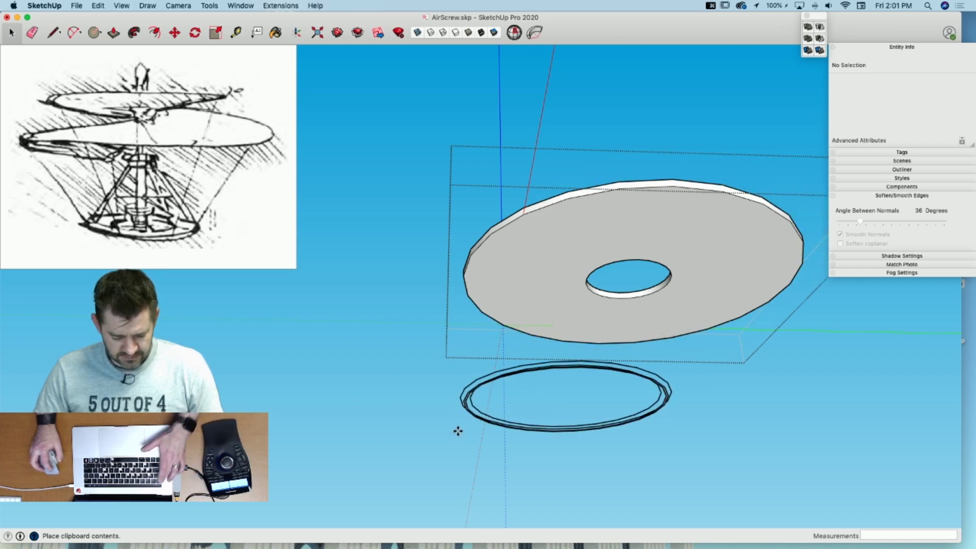
key("Escape")
left_click(98, 6)
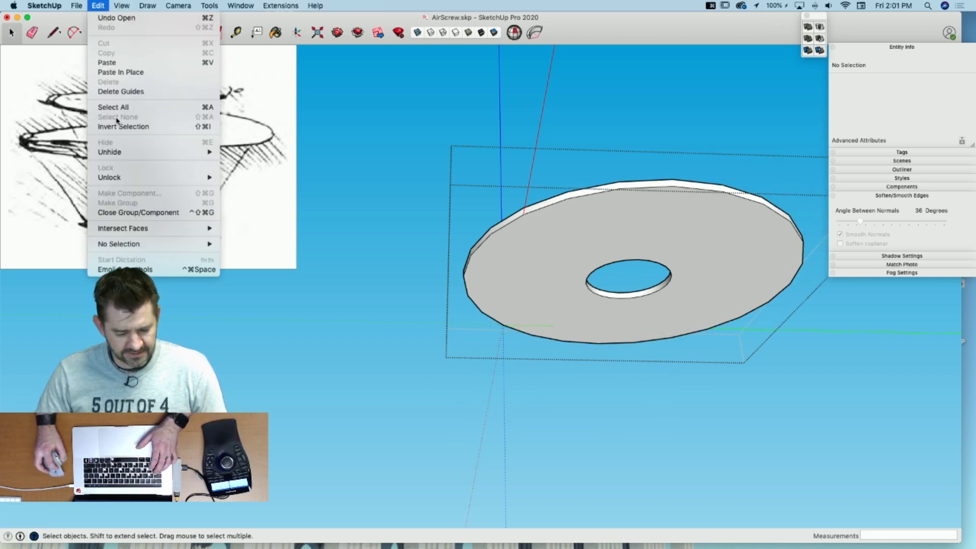
left_click(116, 72)
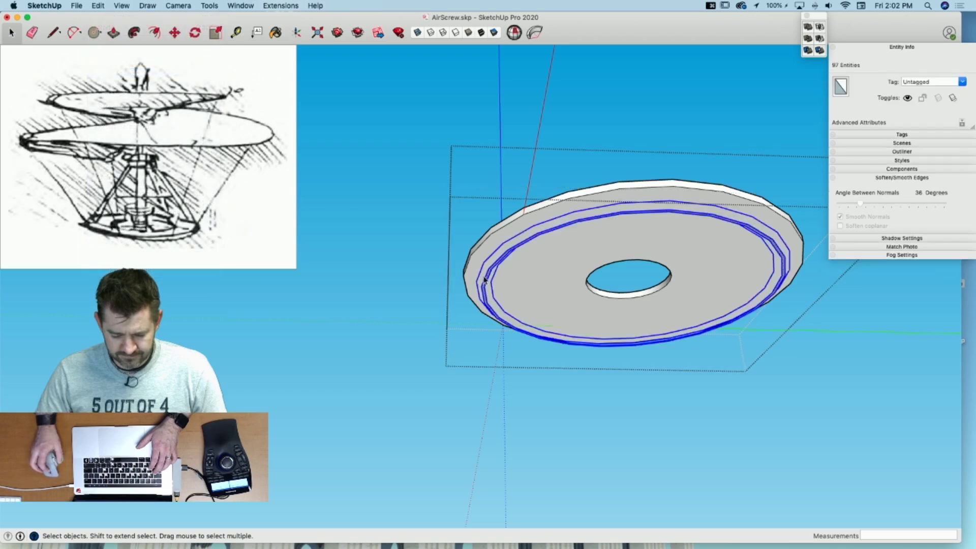
Step: Move the pasted groove floor face 6 1/16" straight up onto the underside of the upper disc
scroll(490, 278, "up", 5)
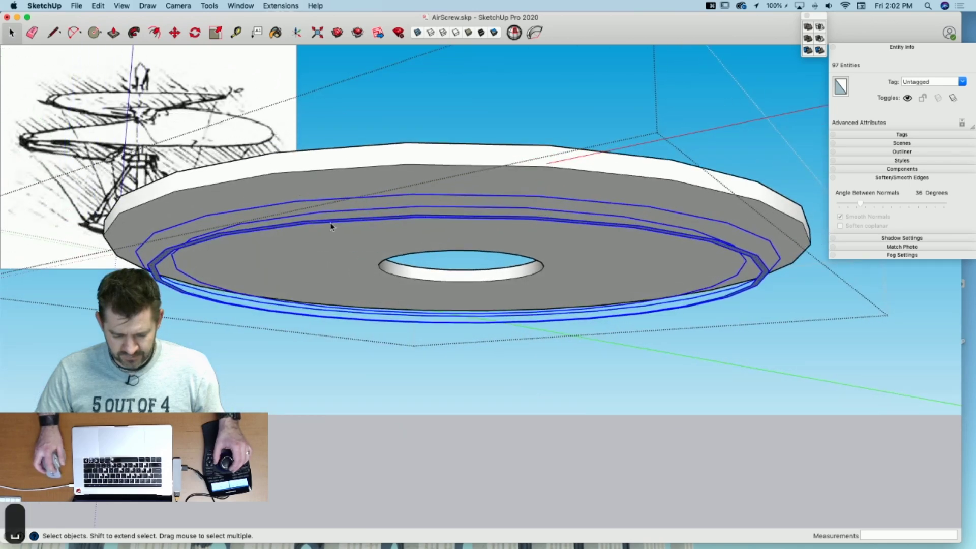
left_click(330, 221)
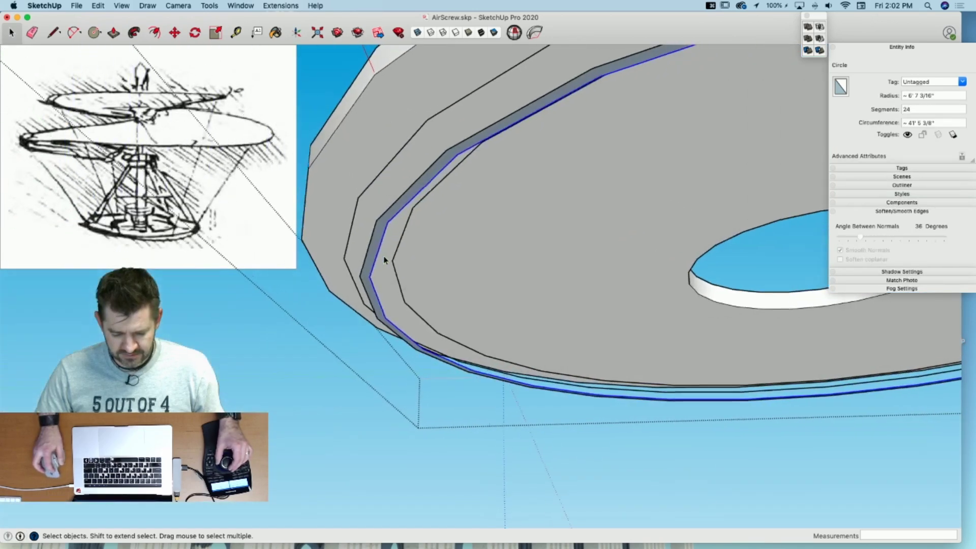
left_click(375, 258)
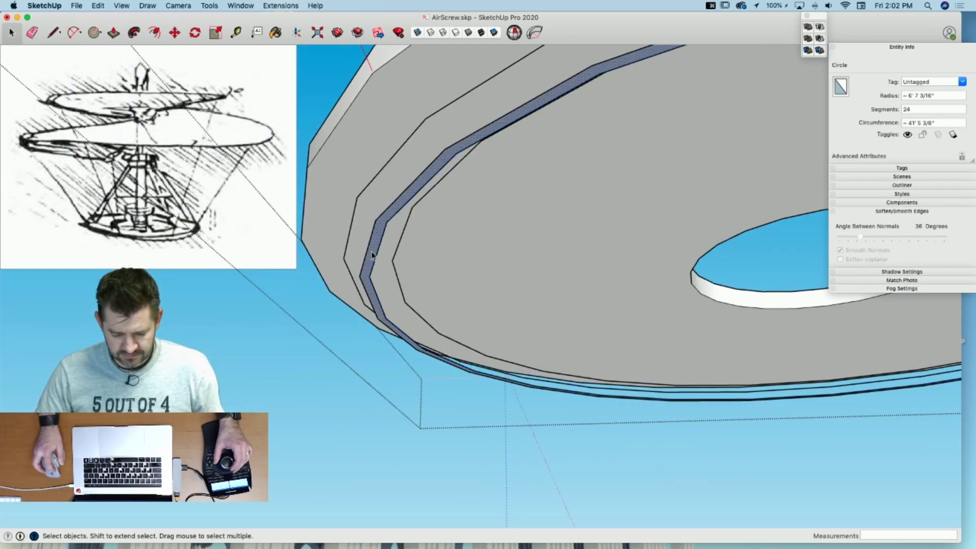
key("m")
left_click(376, 220)
key("Up")
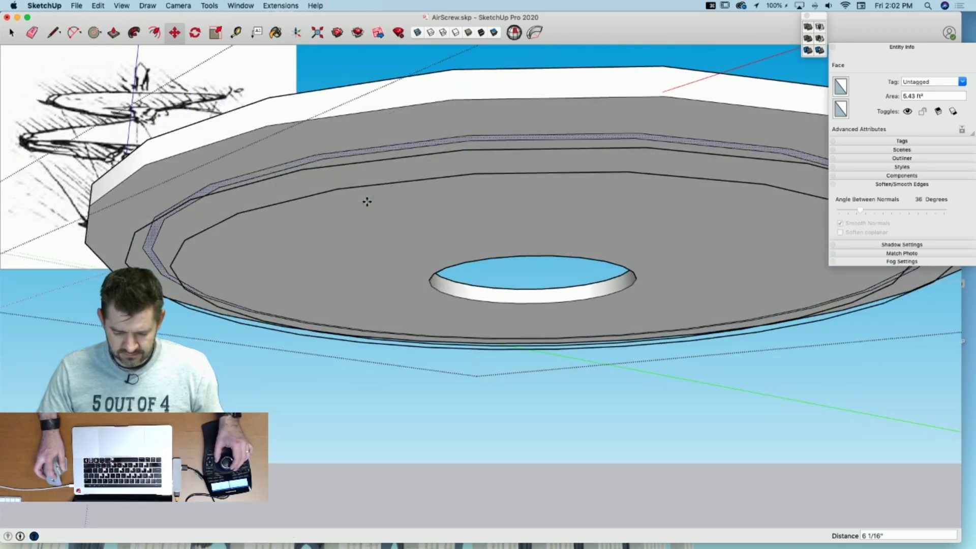
left_click(368, 209)
key("space")
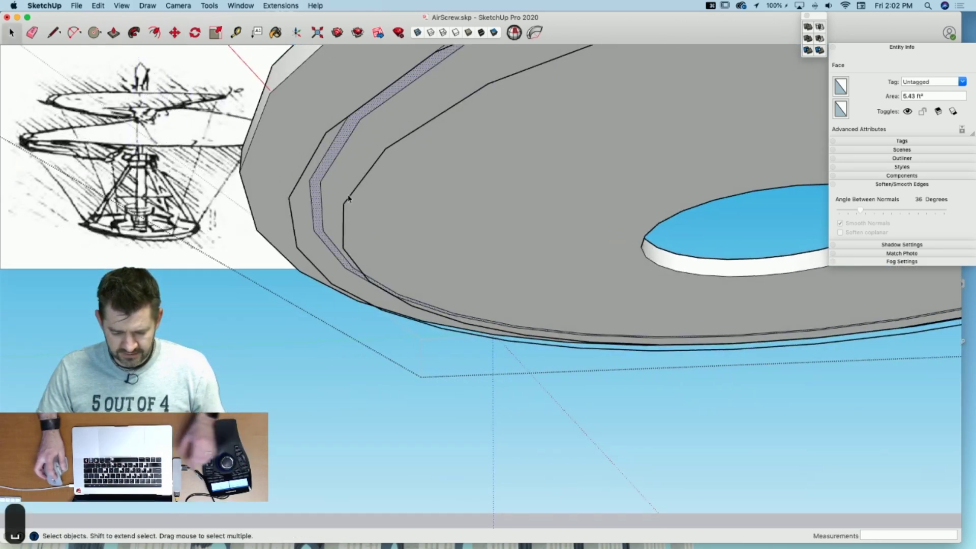
Step: Move the groove's inner and outer rim circles 3 1/16" straight up onto the underside of the upper disc
left_click(347, 200)
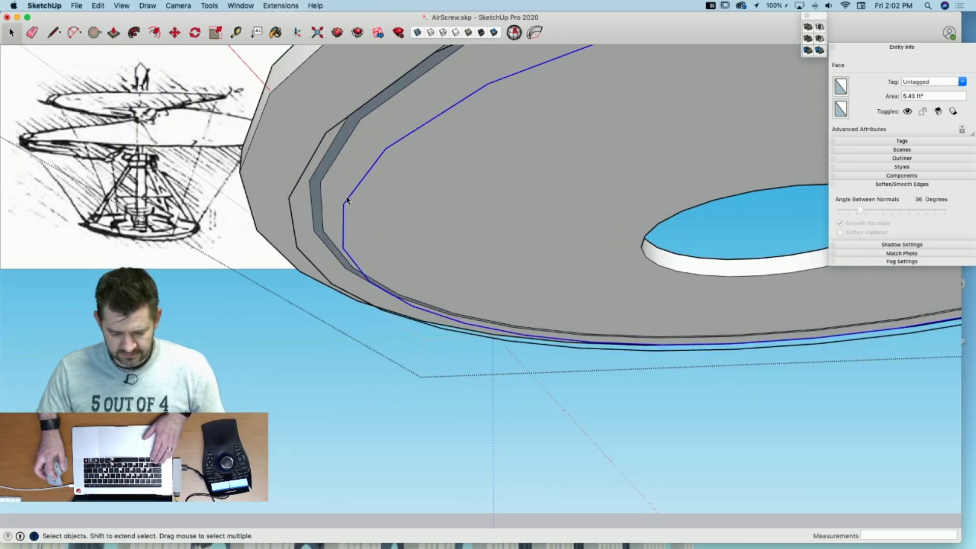
left_click(302, 175, "shift")
key("m")
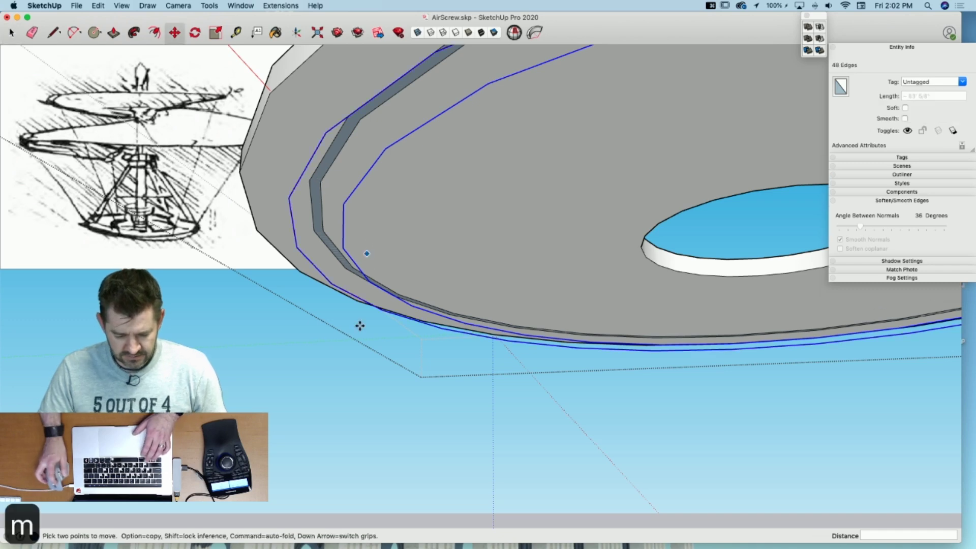
left_click(384, 148)
key("Up")
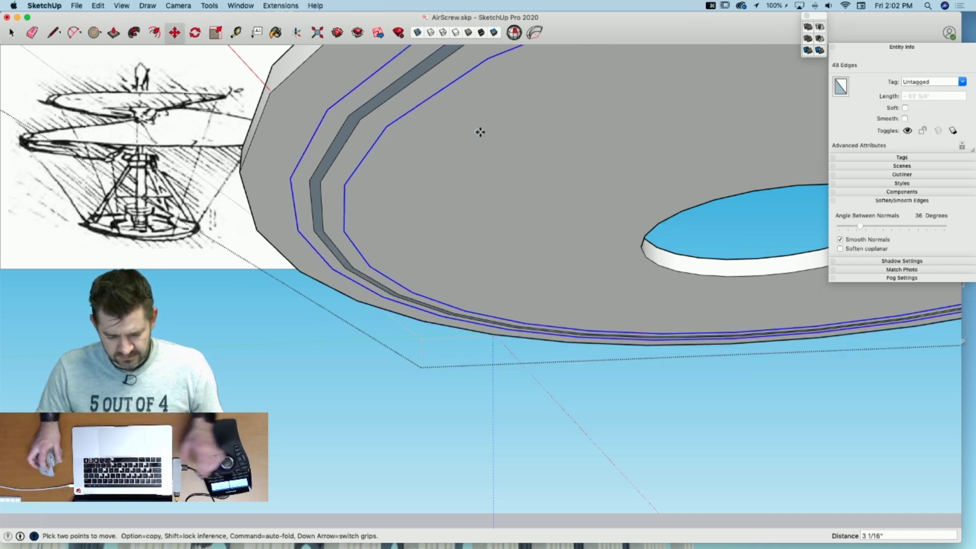
key("space")
left_click(469, 157)
key("space")
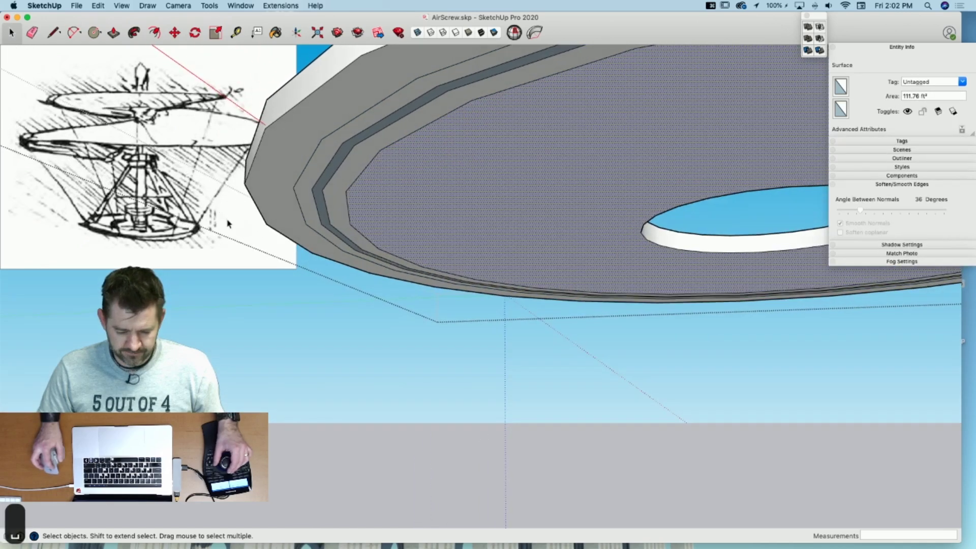
left_click(226, 221)
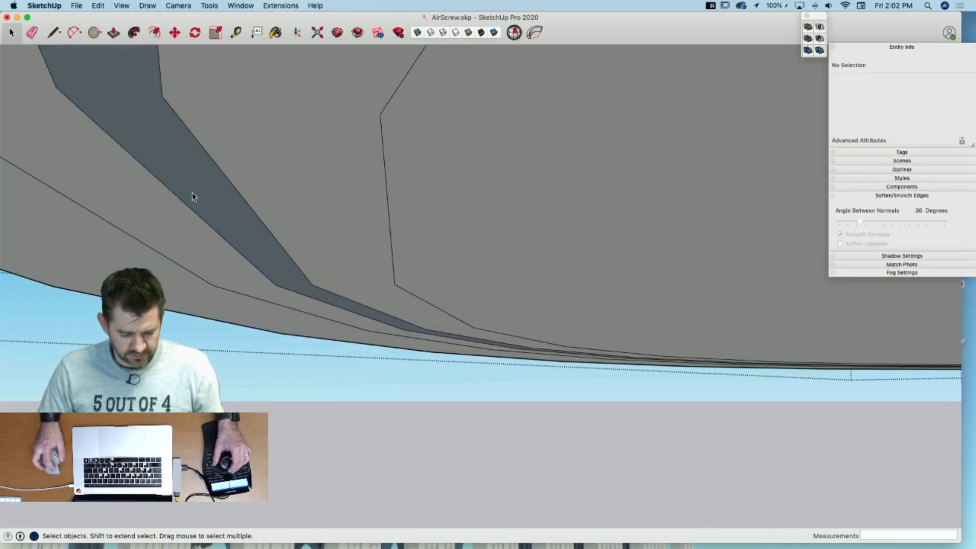
Step: Try deleting the narrow groove face between the two rim circles, and undo the deletion
left_click(194, 192)
key("BackSpace")
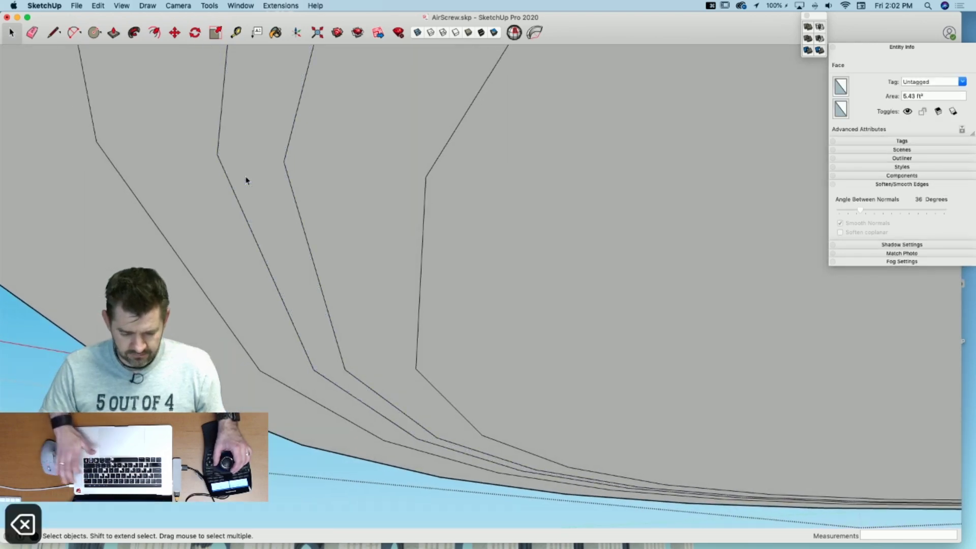
key("super+z")
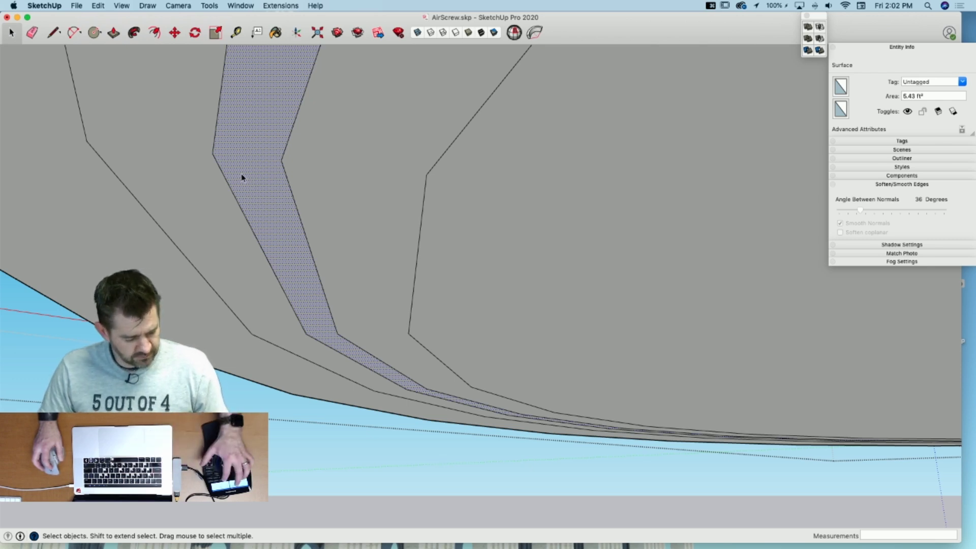
Step: Move the narrow groove face about 1 3/16" up into the disc to form the sloped groove, and close the disc
key("q")
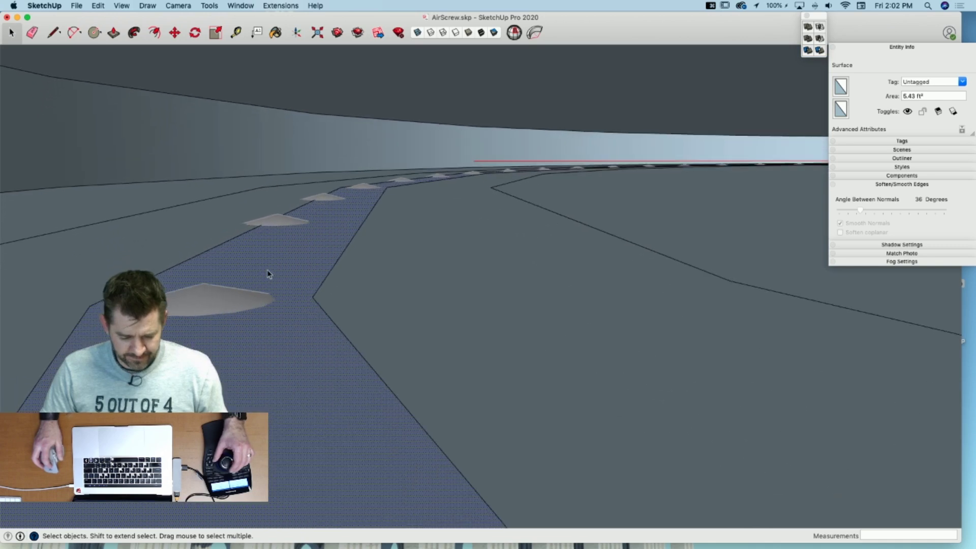
key("m")
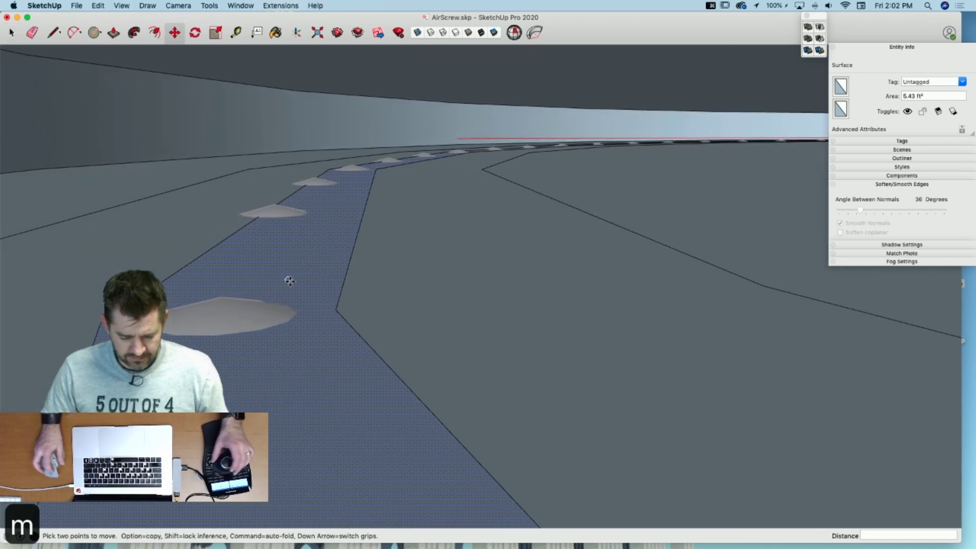
left_click(288, 278)
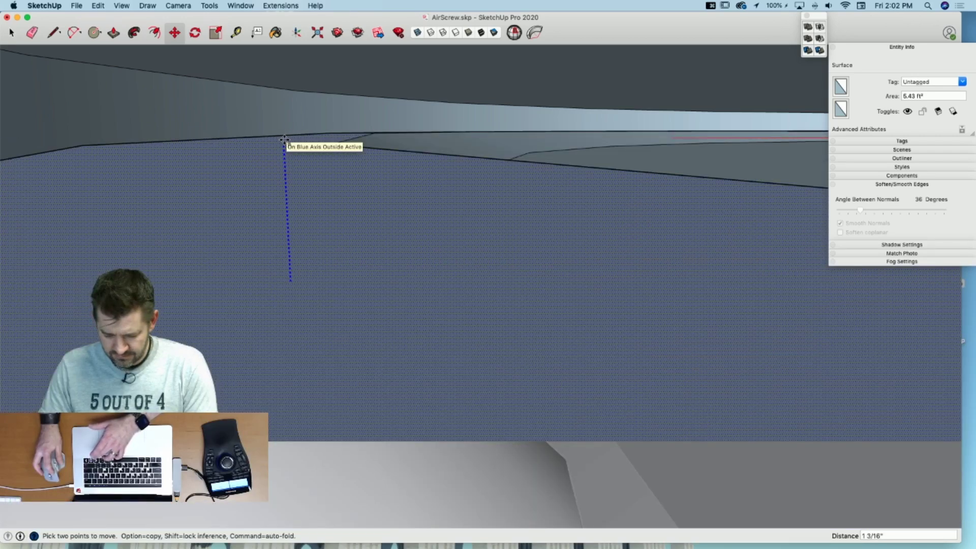
key("space")
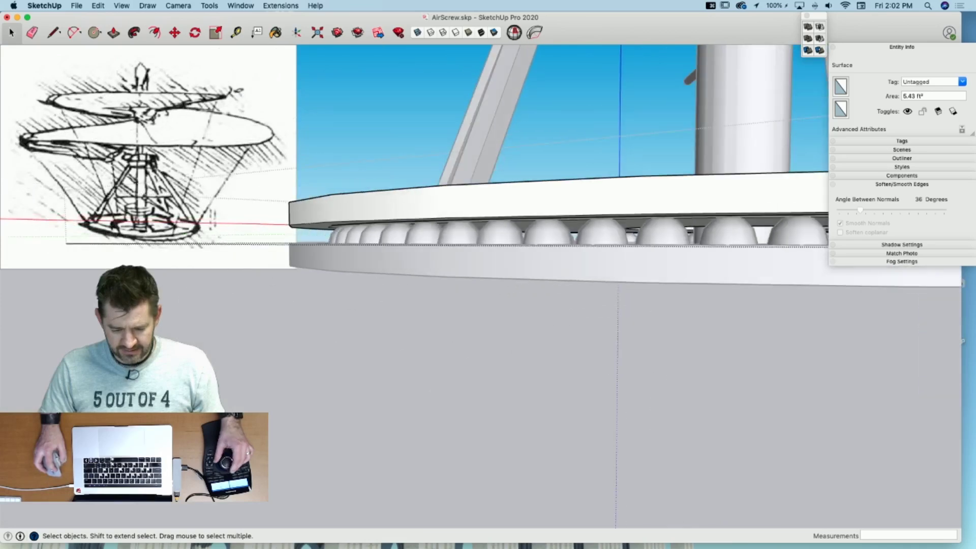
left_click(189, 326)
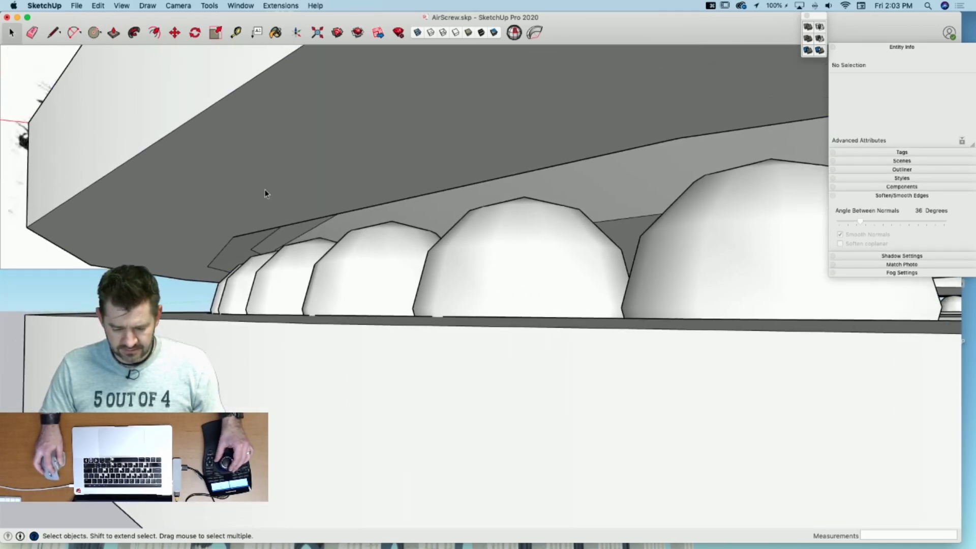
Step: Move the grooved upper disc about 7/8" straight down along the blue axis so its groove sits over the balls
left_click(265, 215)
key("m")
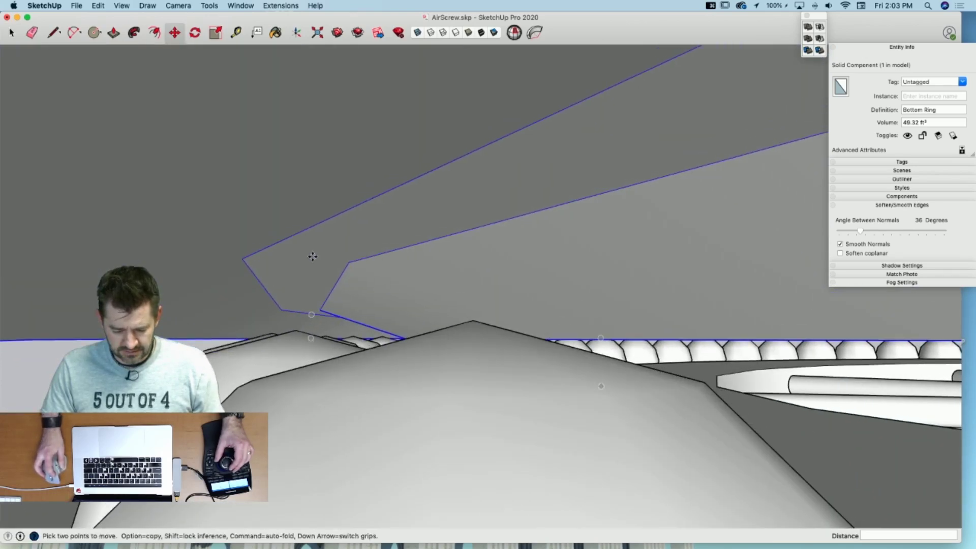
left_click(312, 256)
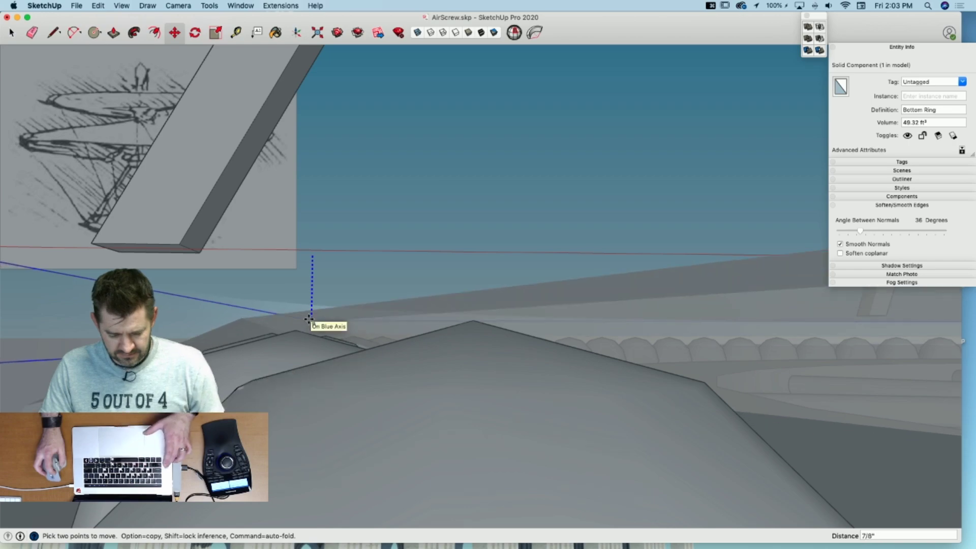
key("space")
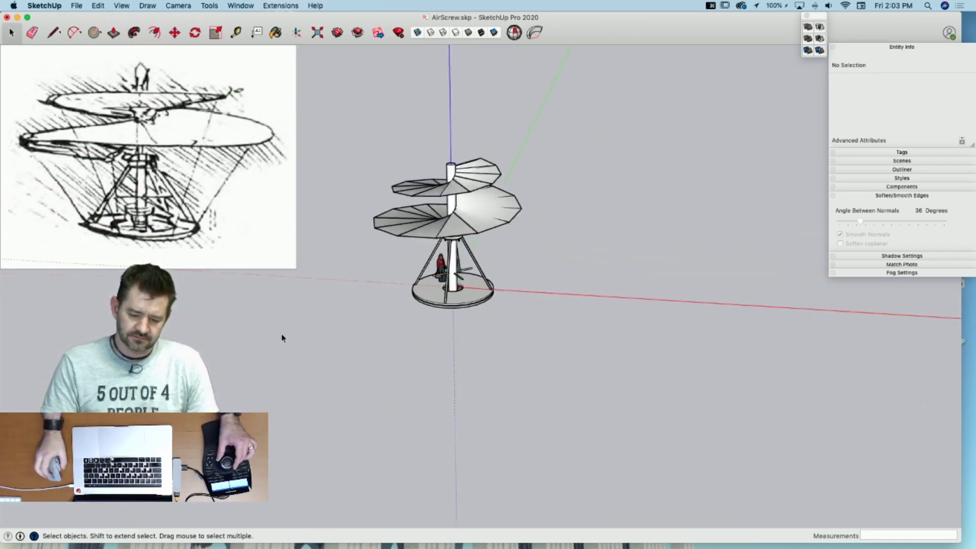
Step: Rotate the group containing the screw, mast and handles about the center of the mast's top, and clear the selection
left_click(438, 165)
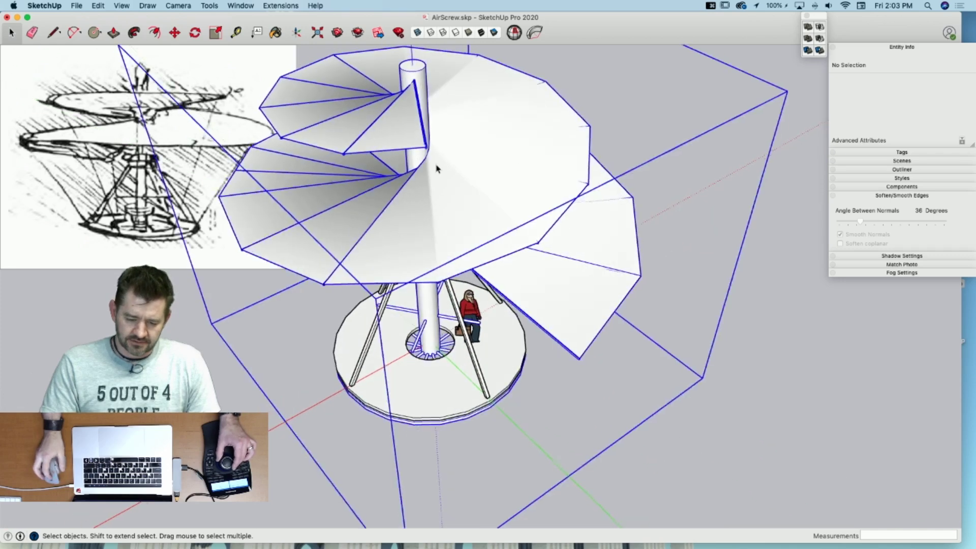
key("q")
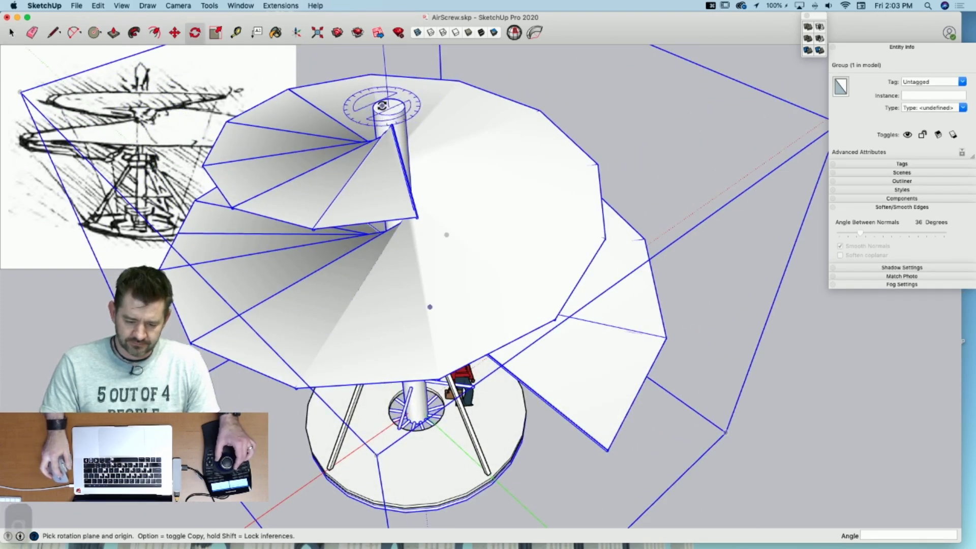
key("space")
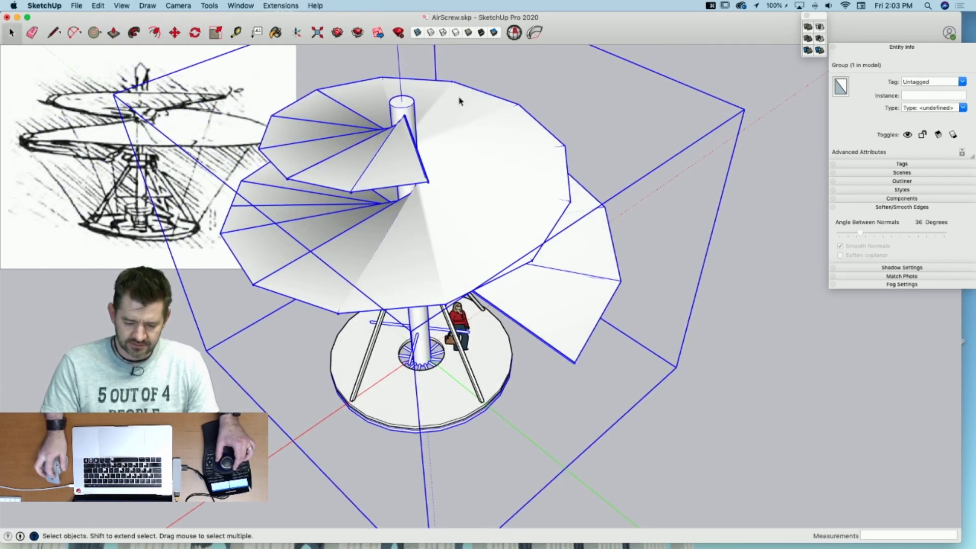
key("q")
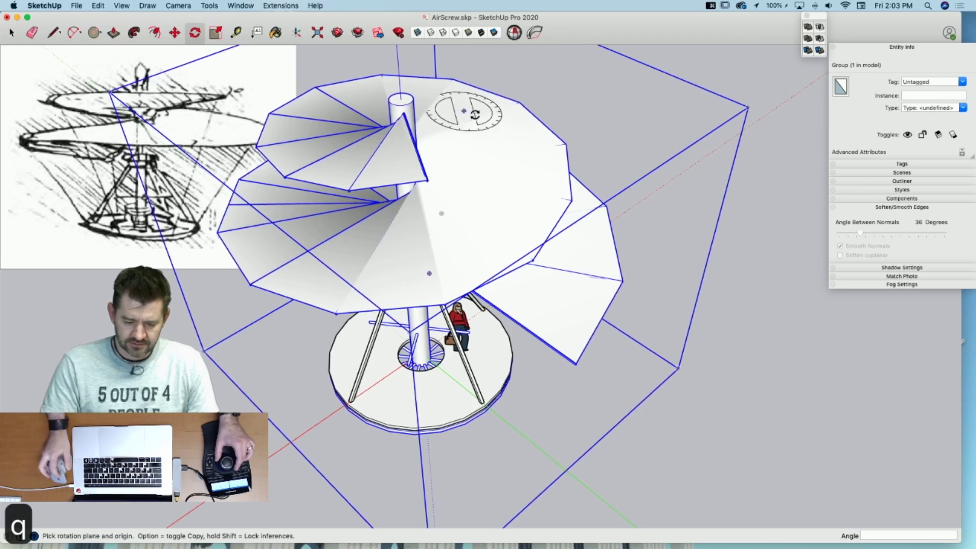
left_click(403, 98)
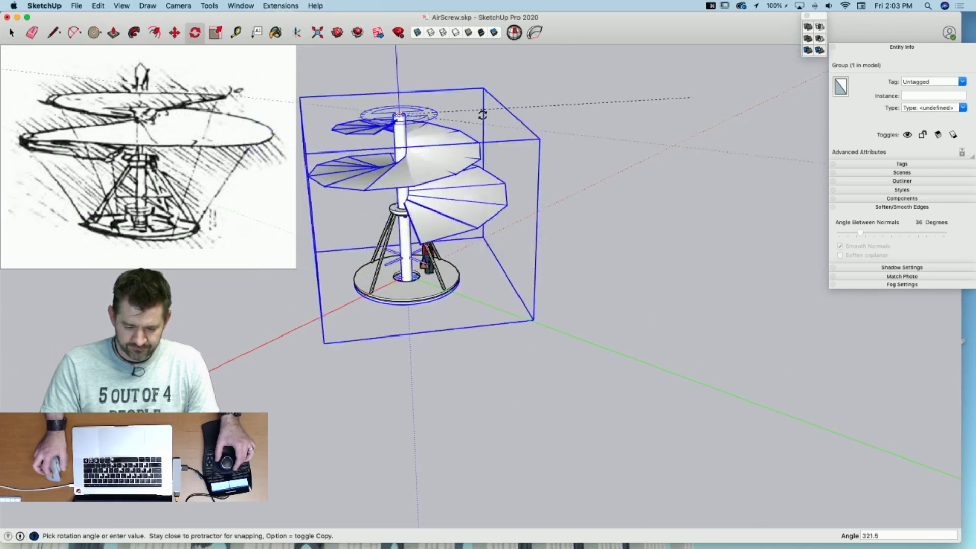
left_click(496, 127)
key("space")
left_click(618, 181)
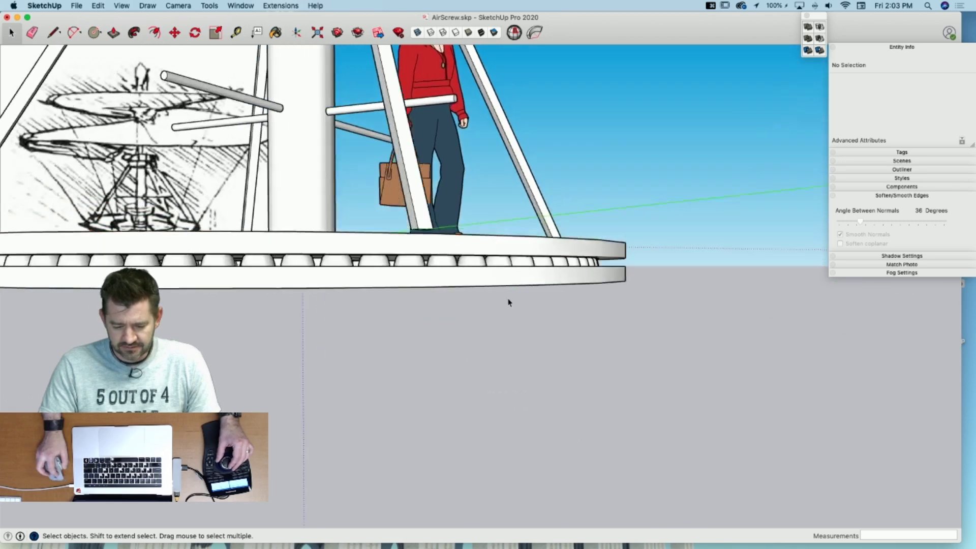
Step: Open one Brace for editing and extend its foot down to the disc's upper surface by drawing the edges of the new side faces
left_click(452, 255)
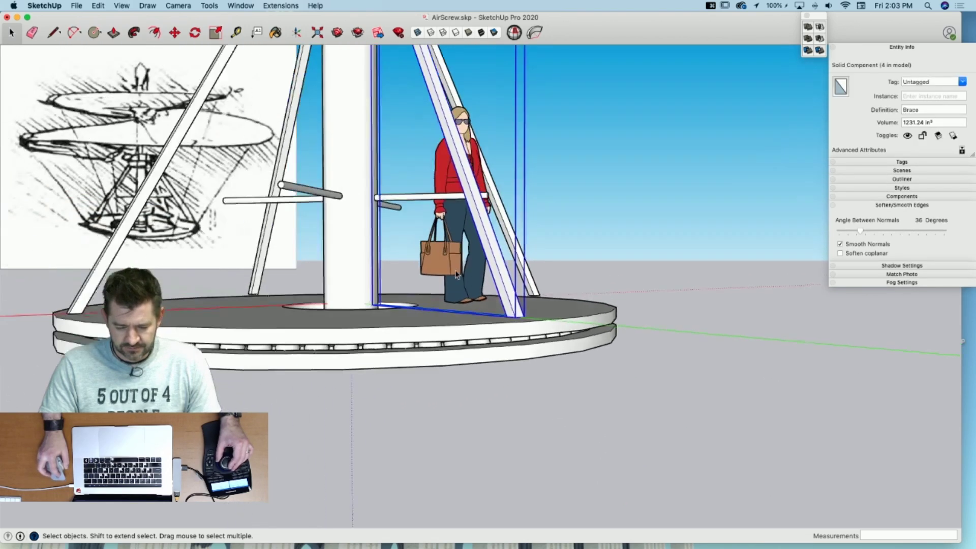
left_click(426, 316)
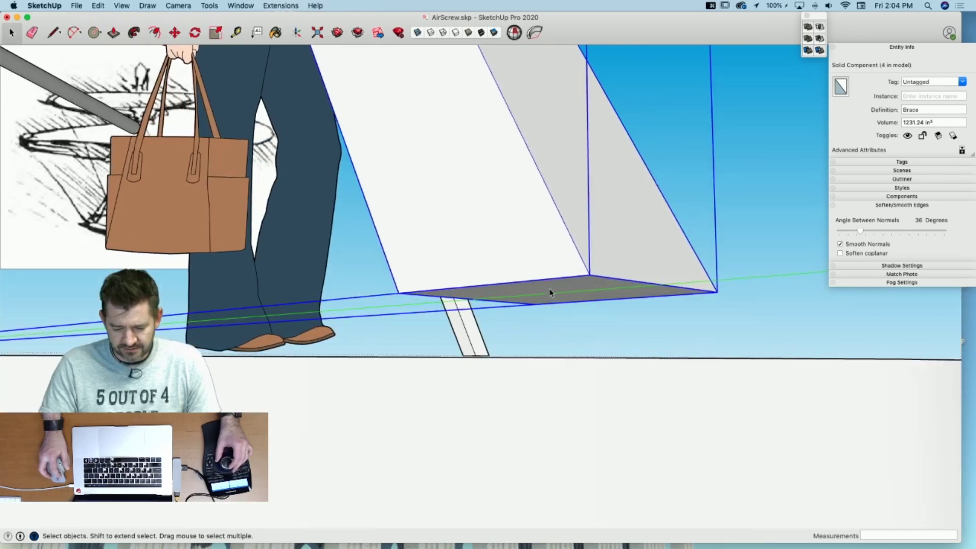
key("l")
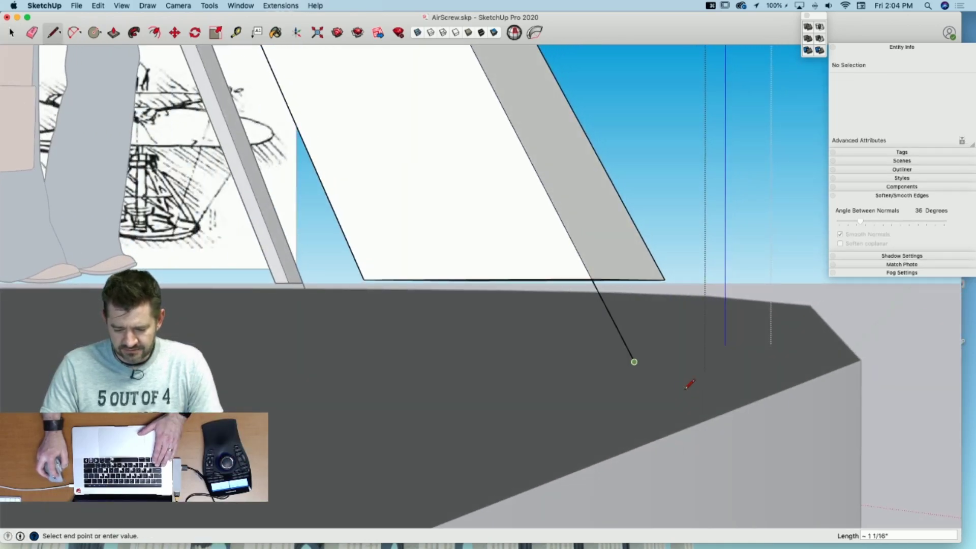
middle_click_drag(755, 316, 462, 415)
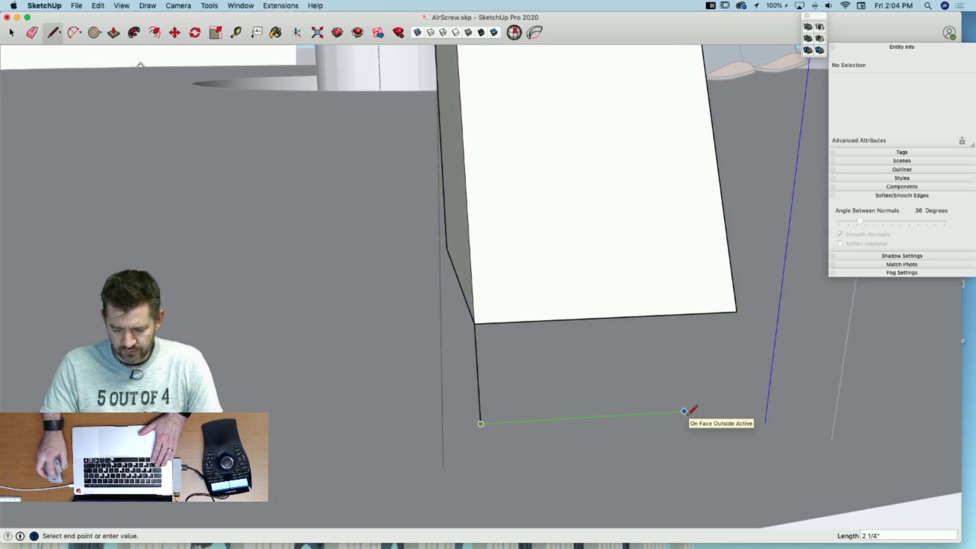
left_click(736, 311)
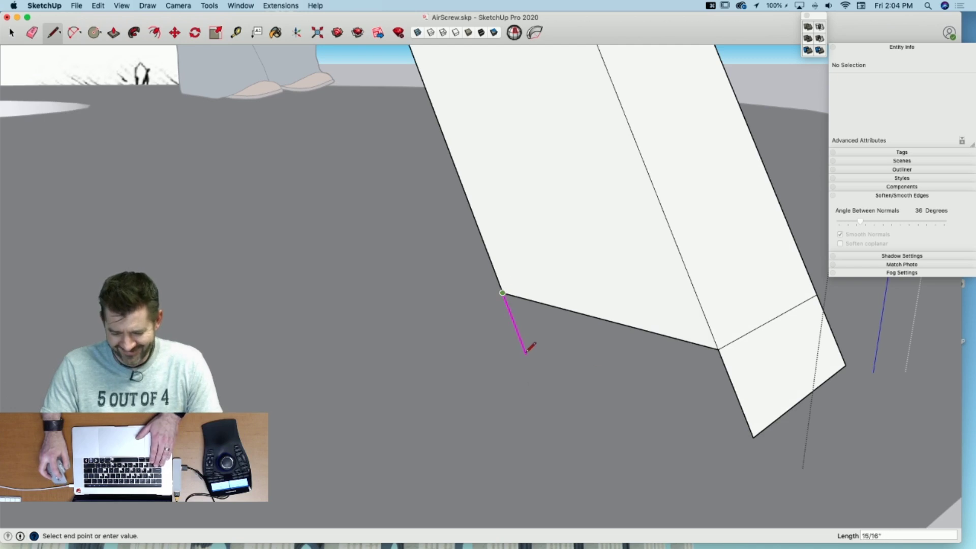
left_click(754, 437)
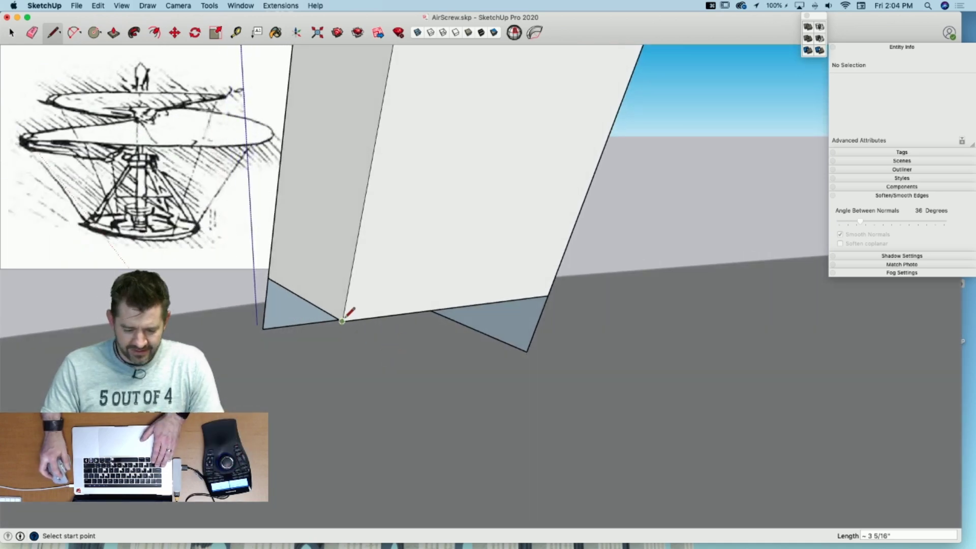
left_click(527, 351)
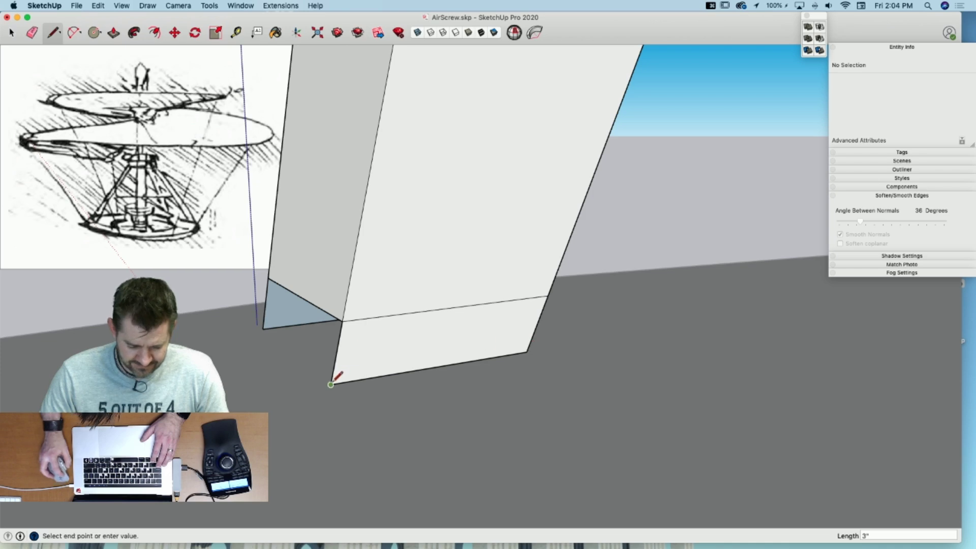
left_click(262, 329)
Step: Erase the leftover seam edges of the old foot from the extended brace
key("e")
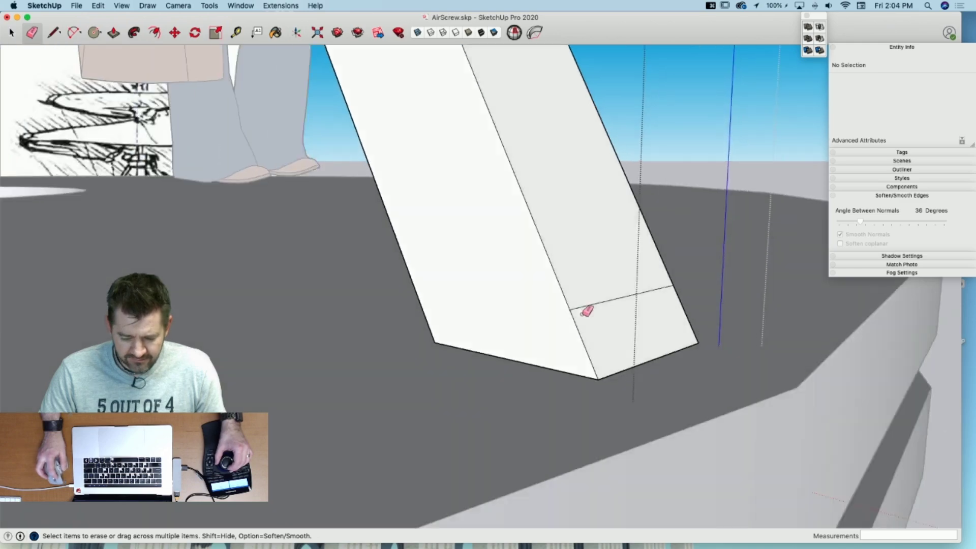
left_click(584, 305)
key("space")
left_click(754, 452)
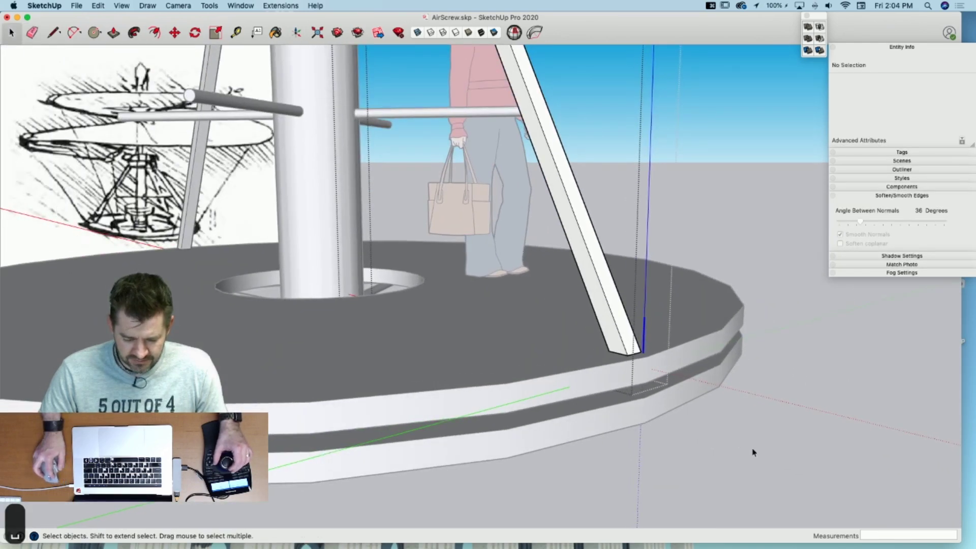
Step: Finish editing the Brace component and widen the modeling window slightly toward the edge of the screen
left_click(754, 452)
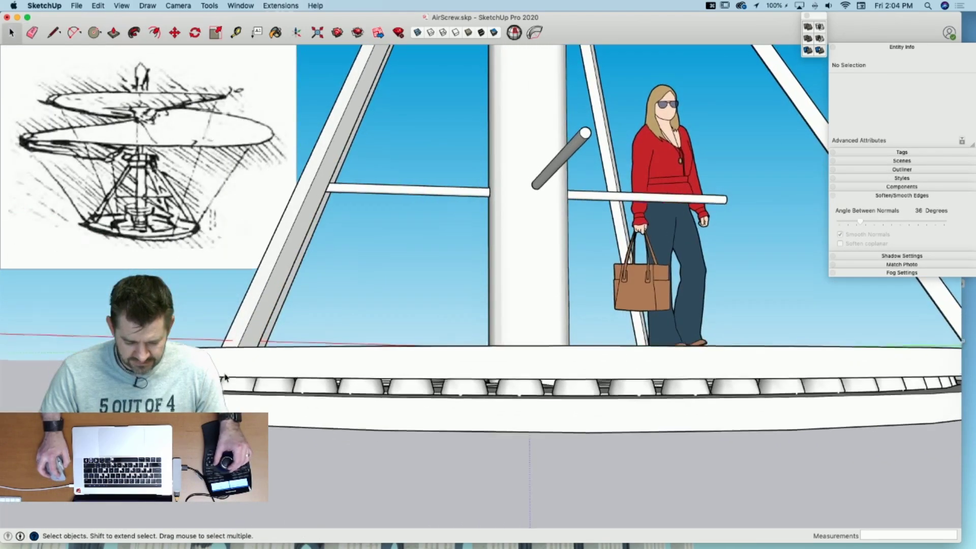
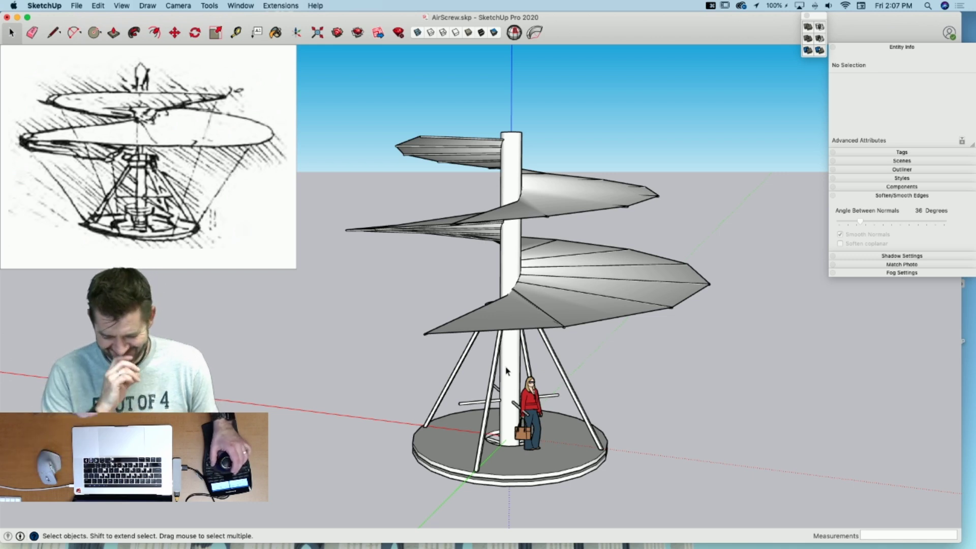
middle_click_drag(506, 371, 506, 368)
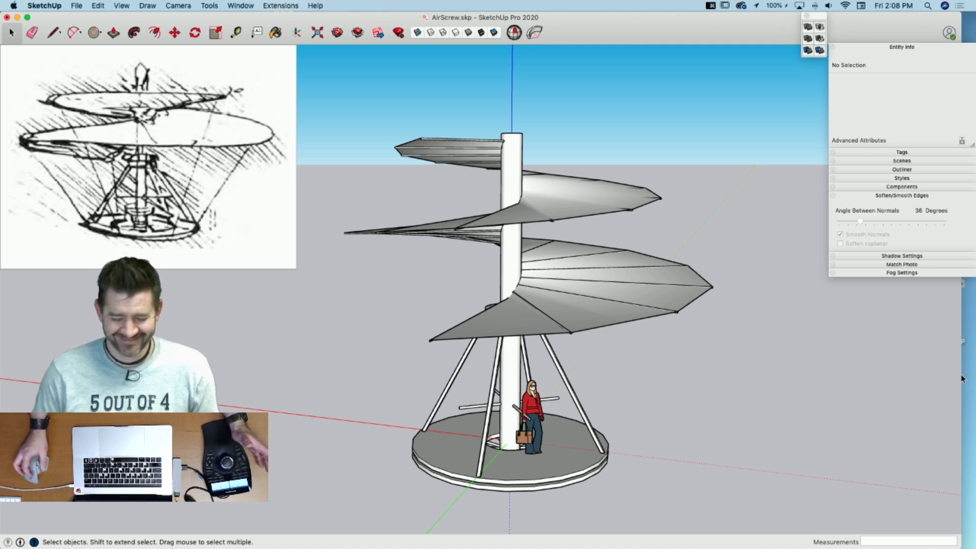
left_click_drag(960, 364, 973, 363)
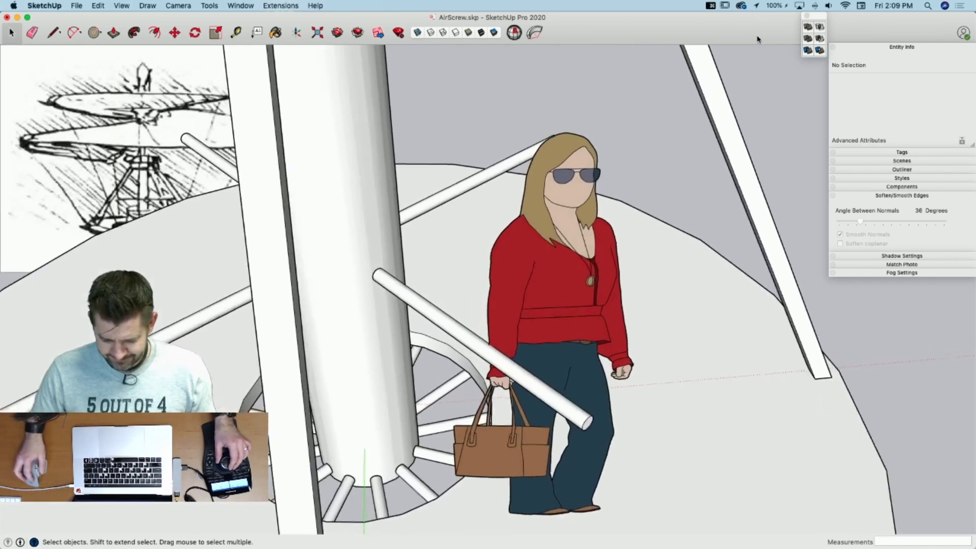
Step: Explode the scale figure component of the woman and combine its loose geometry into a group
left_click(586, 277)
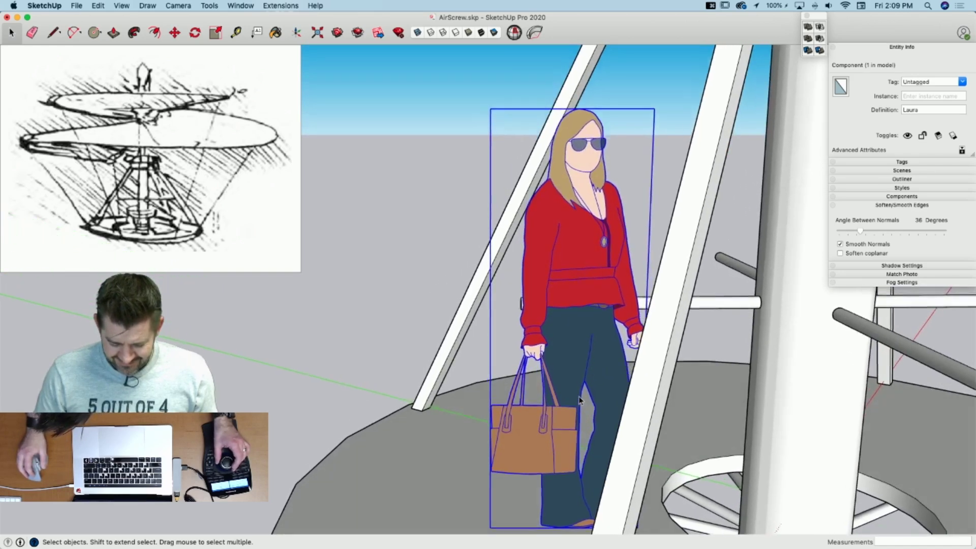
right_click(580, 400)
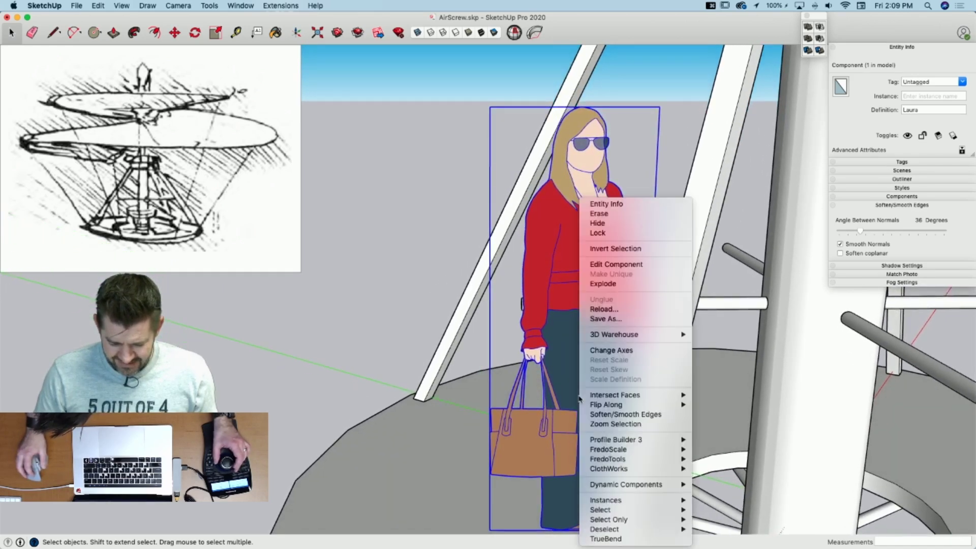
left_click(606, 284)
right_click(591, 254)
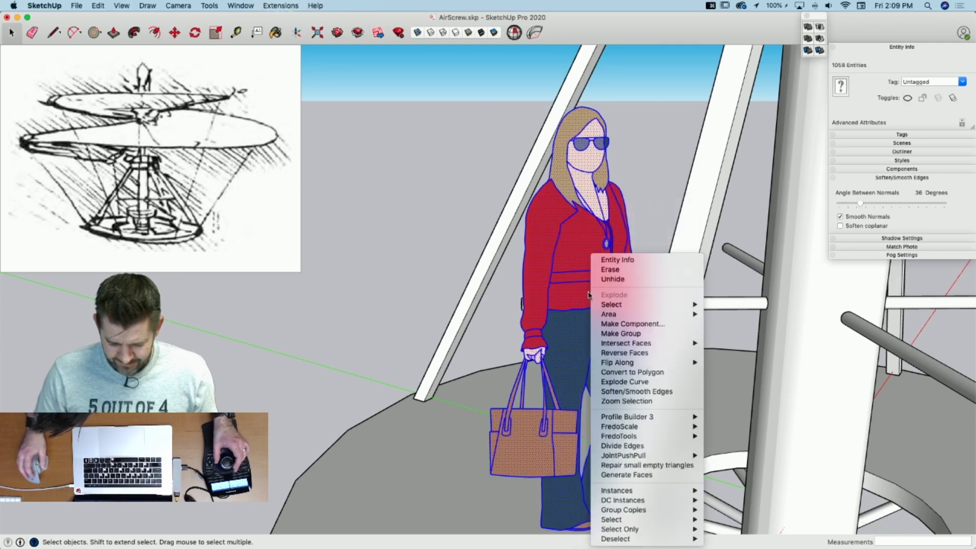
left_click(613, 333)
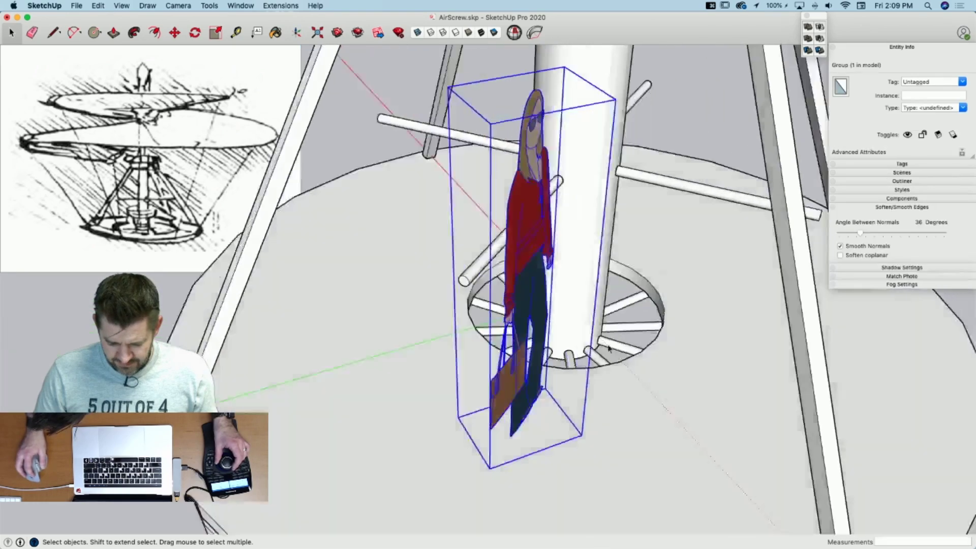
Step: Move the scale figure group about 10 5/16" so the woman stands at one of the mast's handles
key("m")
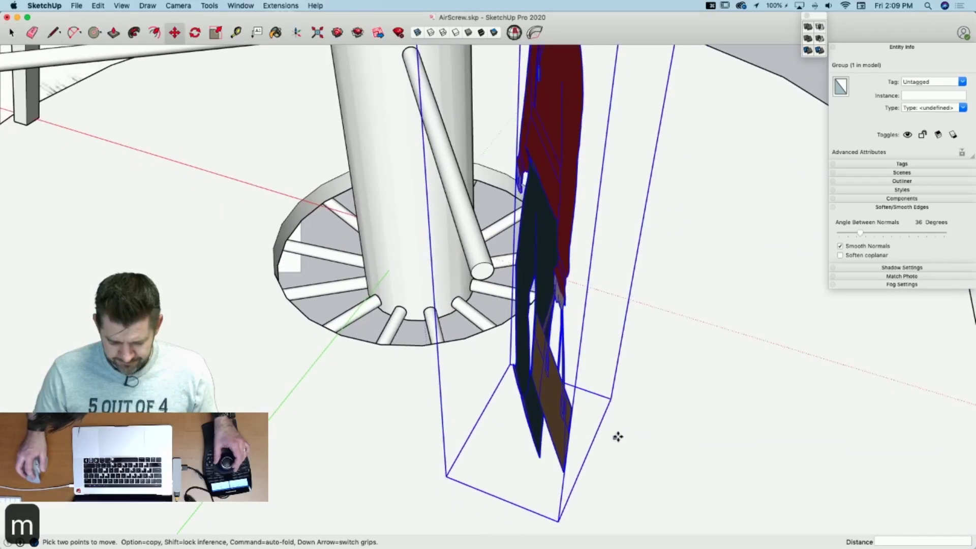
left_click(538, 449)
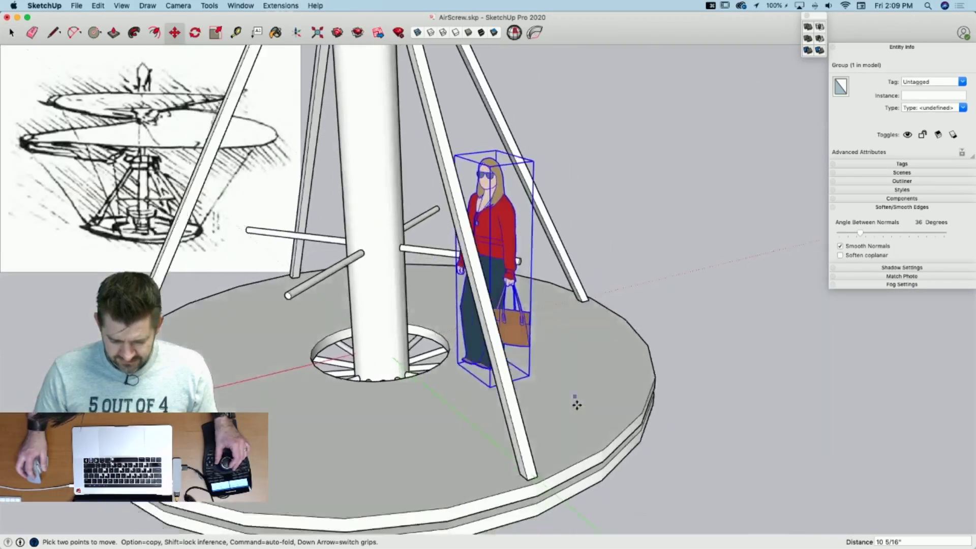
scroll(578, 405, "down", 8)
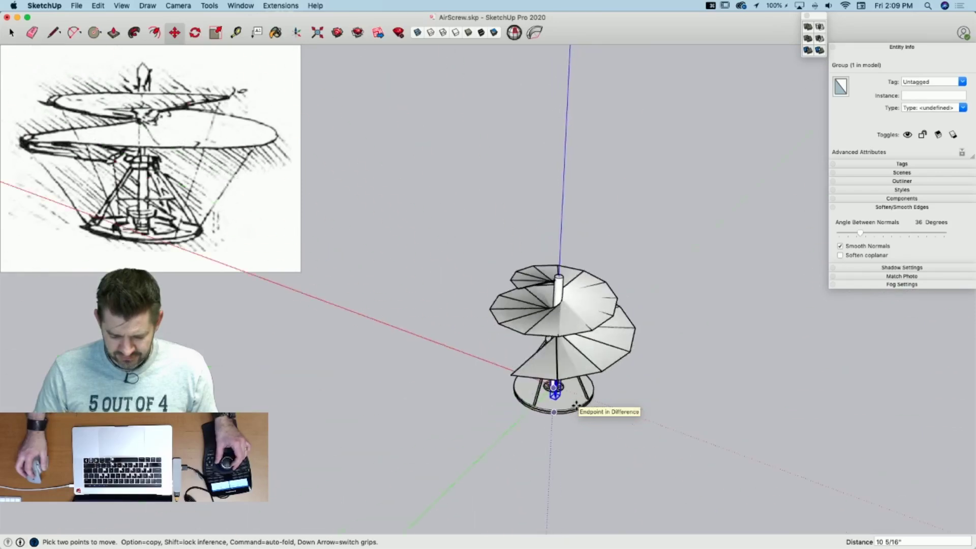
Step: Create three rotated copies of the figure group at 90° intervals around the center of the mast's bottom end
key("q")
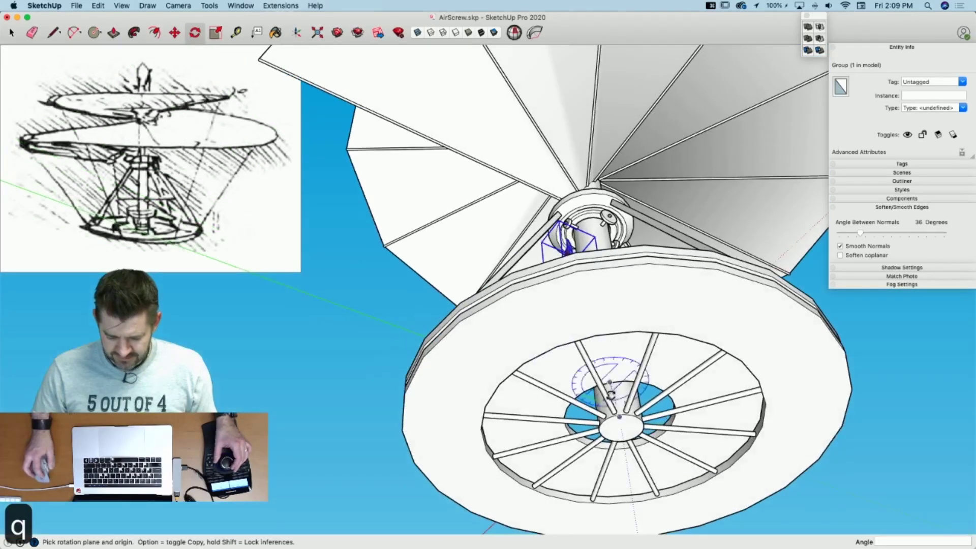
left_click(622, 416)
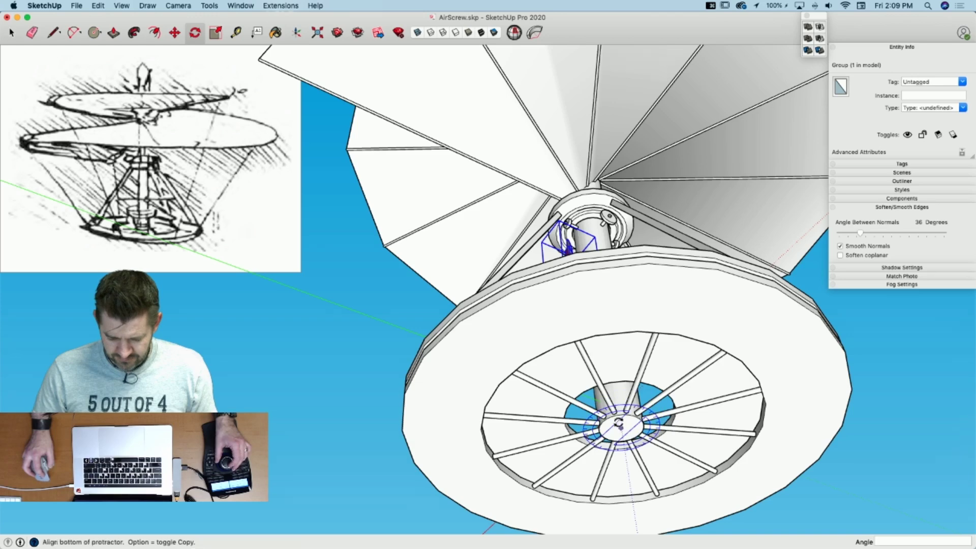
left_click(539, 434)
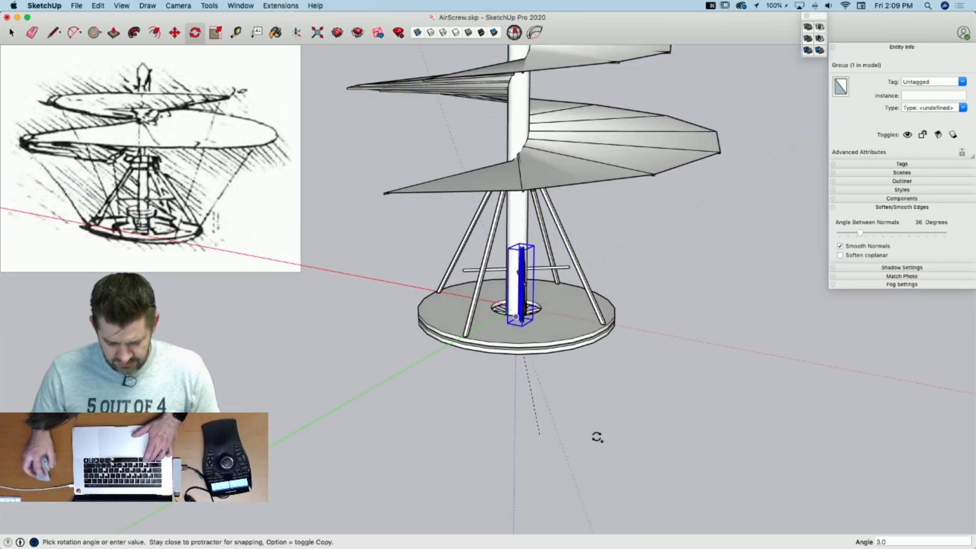
type("90")
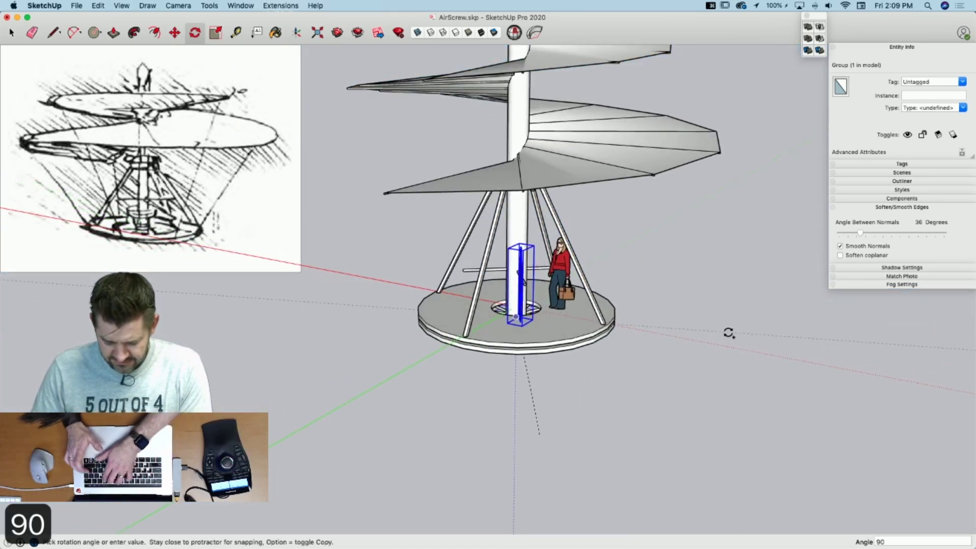
key("Return")
type("3x")
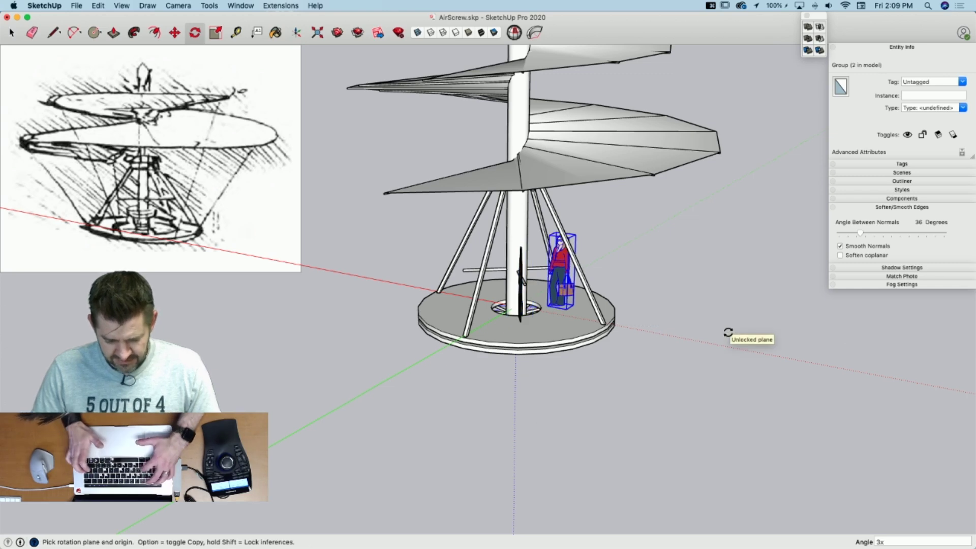
key("Return")
Step: Transfer all four figures into the group containing the screw, mast and handles by cutting them and pasting them in place
key("space")
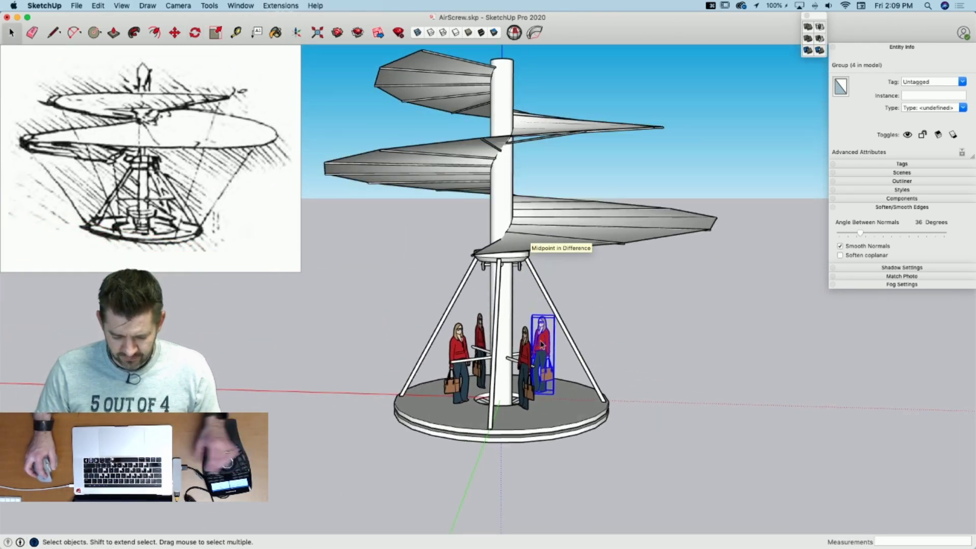
left_click(529, 345, "shift")
left_click(481, 333, "shift")
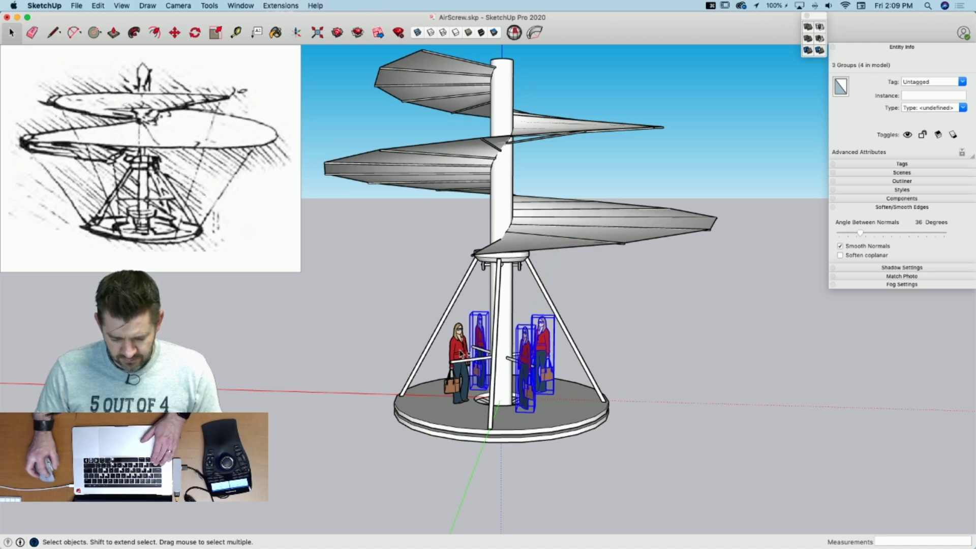
left_click(460, 353, "shift")
key("super+x")
double_click(502, 321)
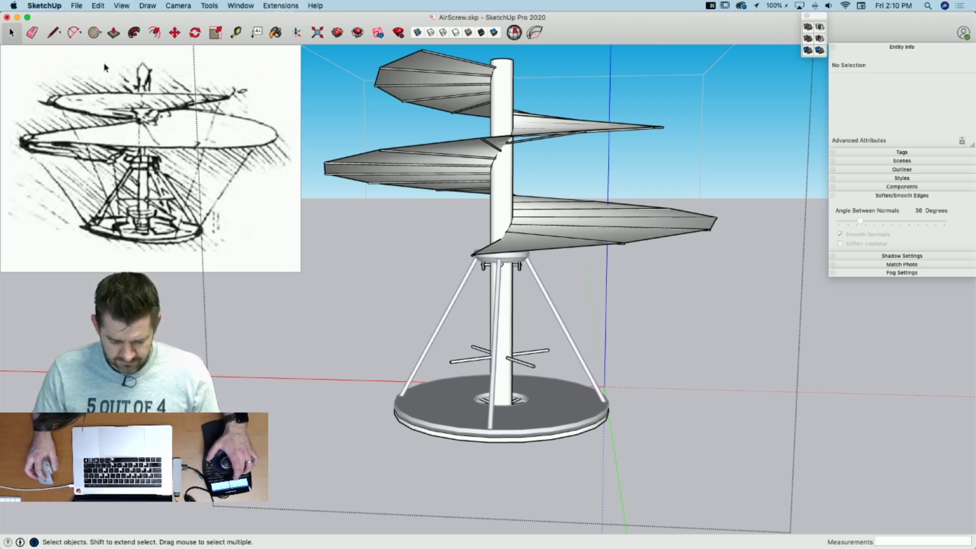
key("alt+v")
left_click(643, 361)
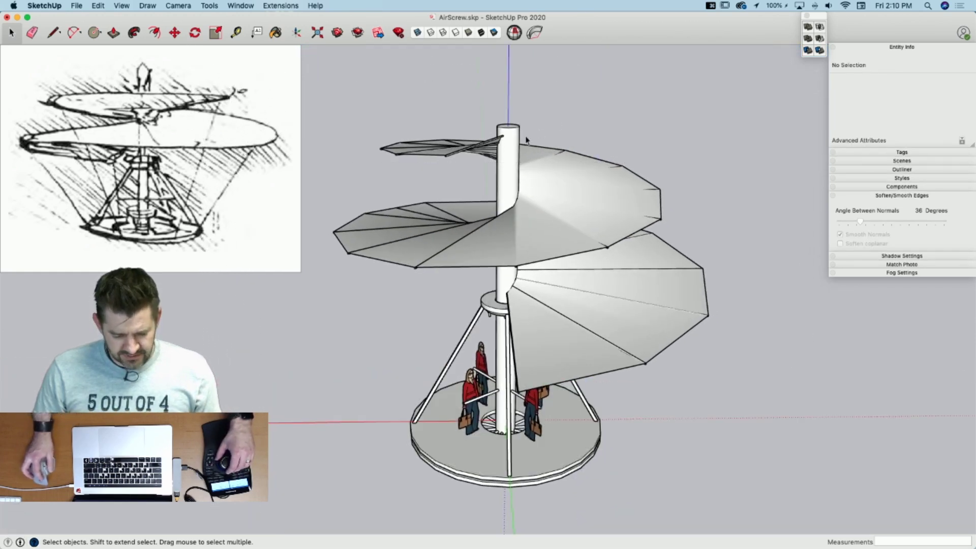
Step: Try rotating the group of screw, mast and figures about the center of the mast's top
left_click(511, 141)
key("q")
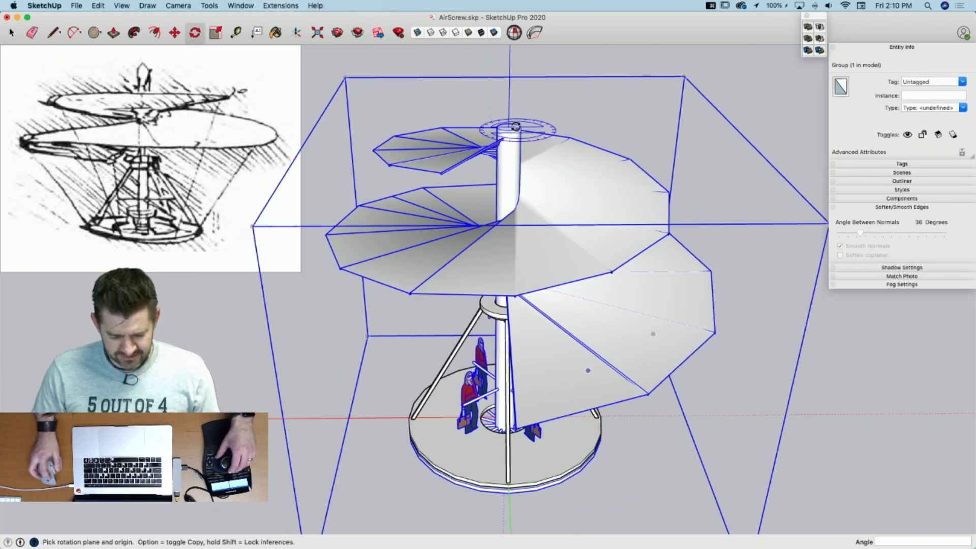
left_click(509, 127)
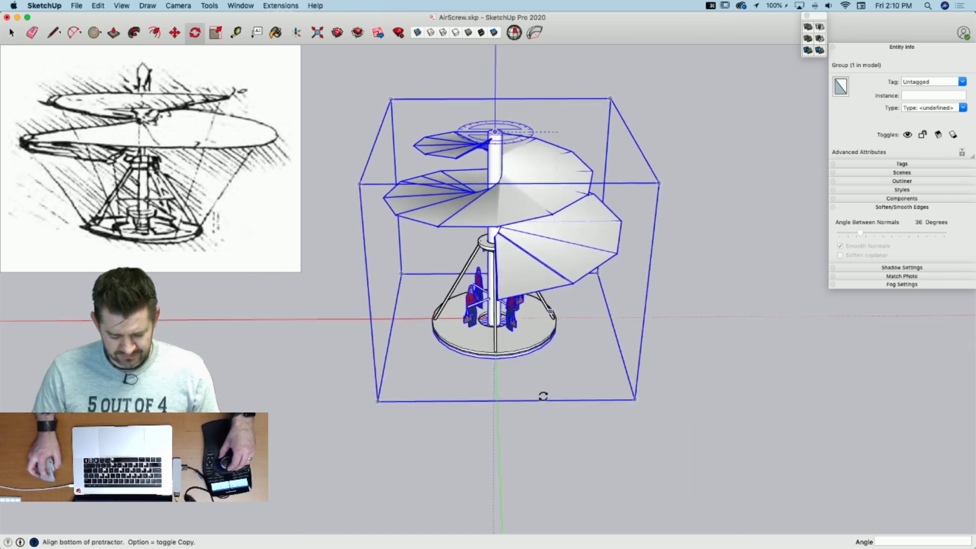
left_click(516, 421)
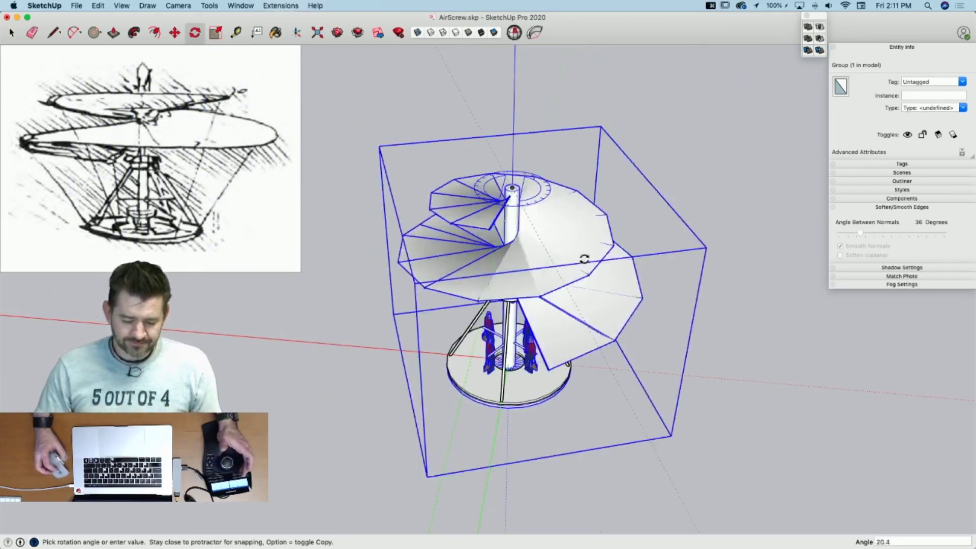
key("space")
left_click(724, 334)
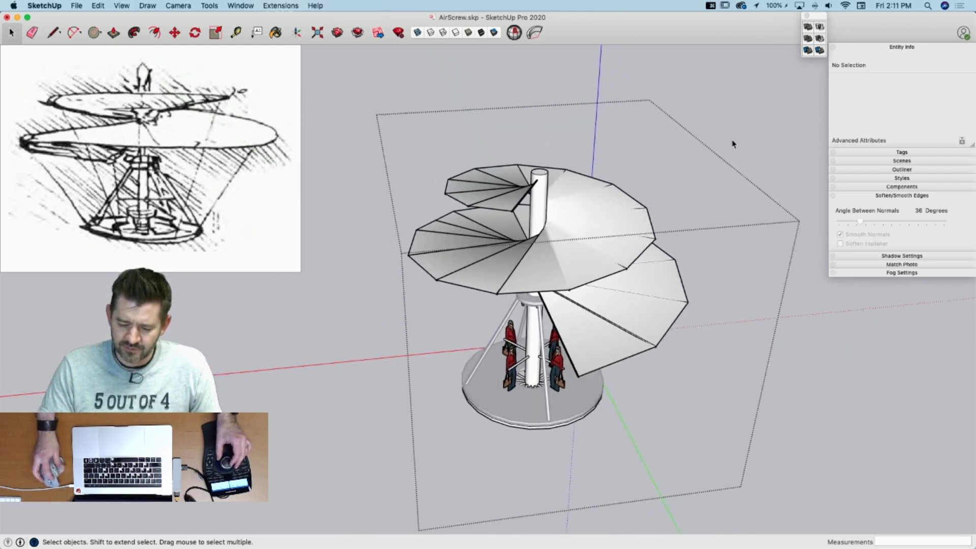
left_click(620, 203)
key("q")
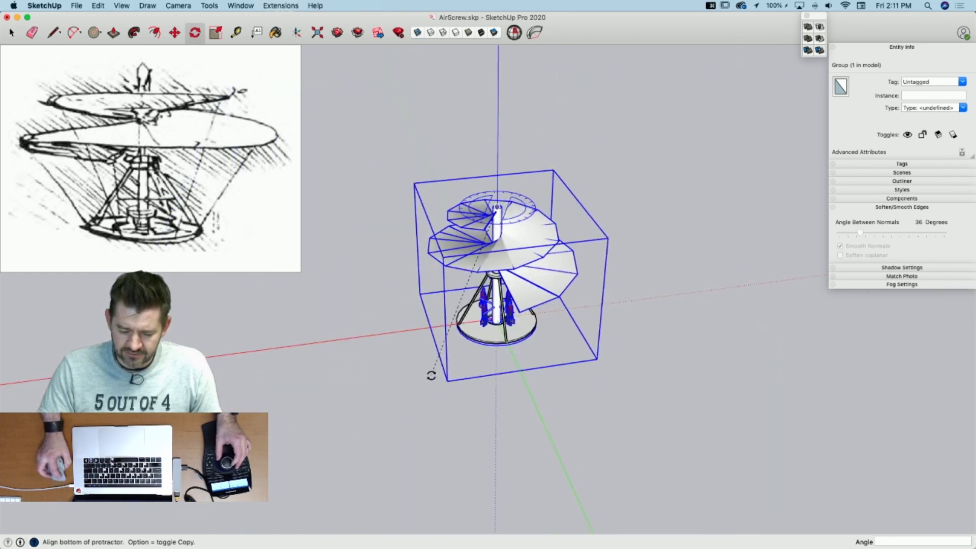
left_click(431, 375)
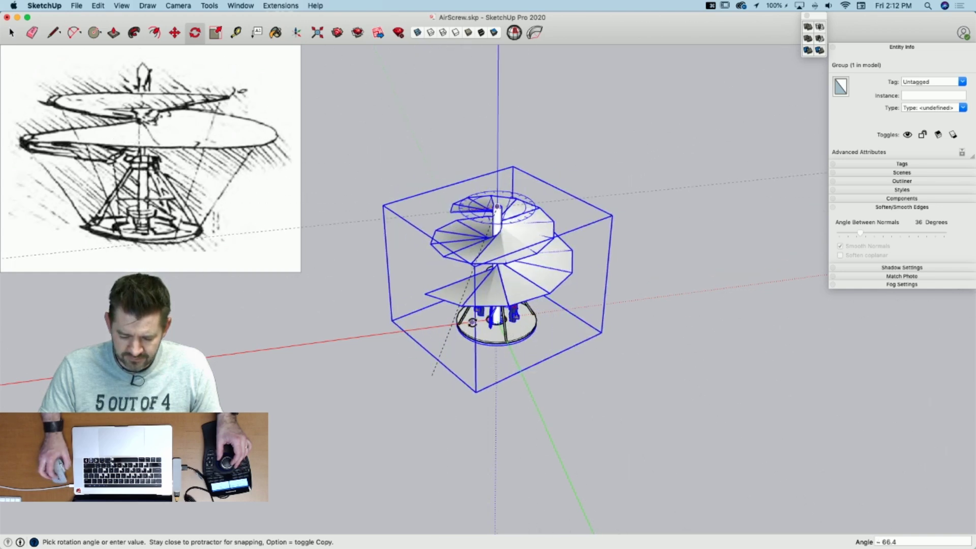
scroll(473, 322, "up", 6)
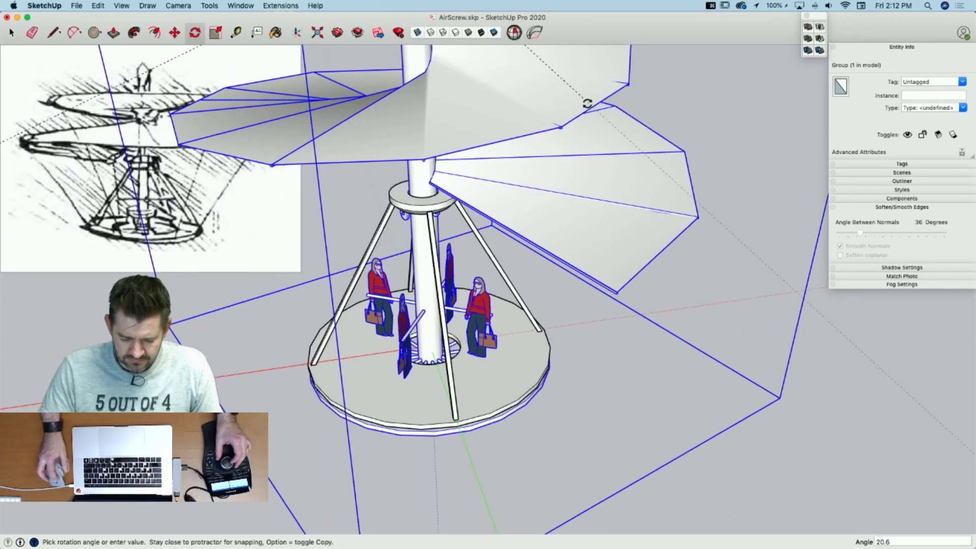
key("space")
Step: Inside the screw group, draw a rope line about 14' 6" long from the lowest blade's outer tip to the lower disc's edge
scroll(689, 207, "down", 5)
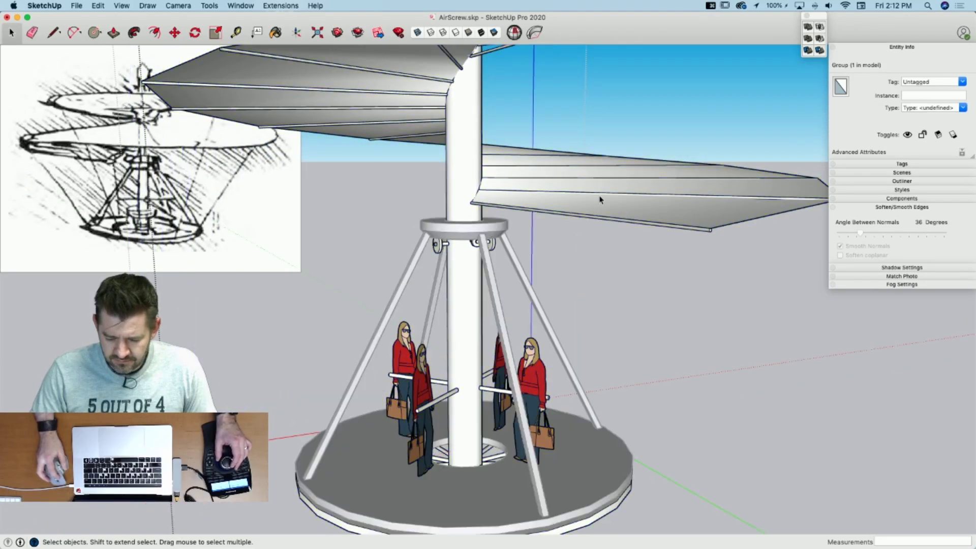
key("l")
left_click(712, 230)
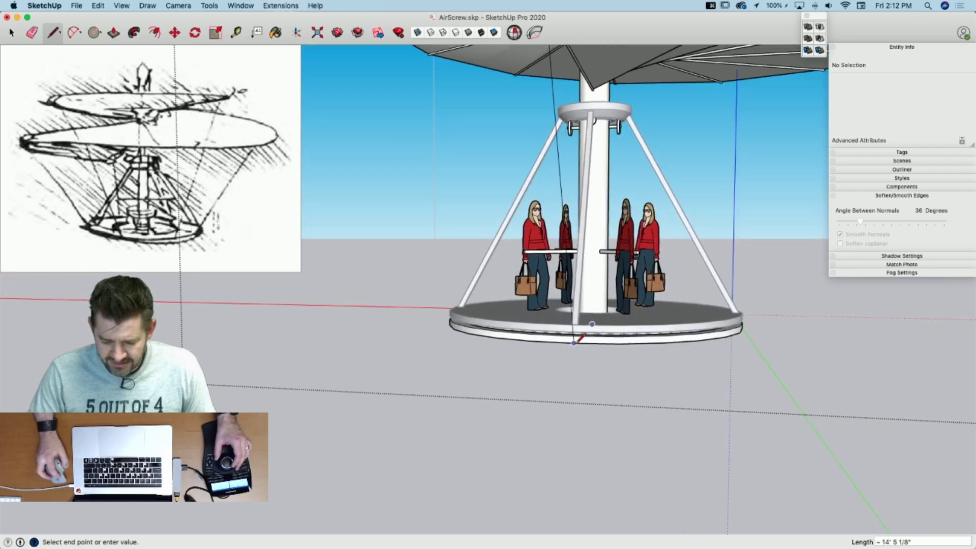
key("space")
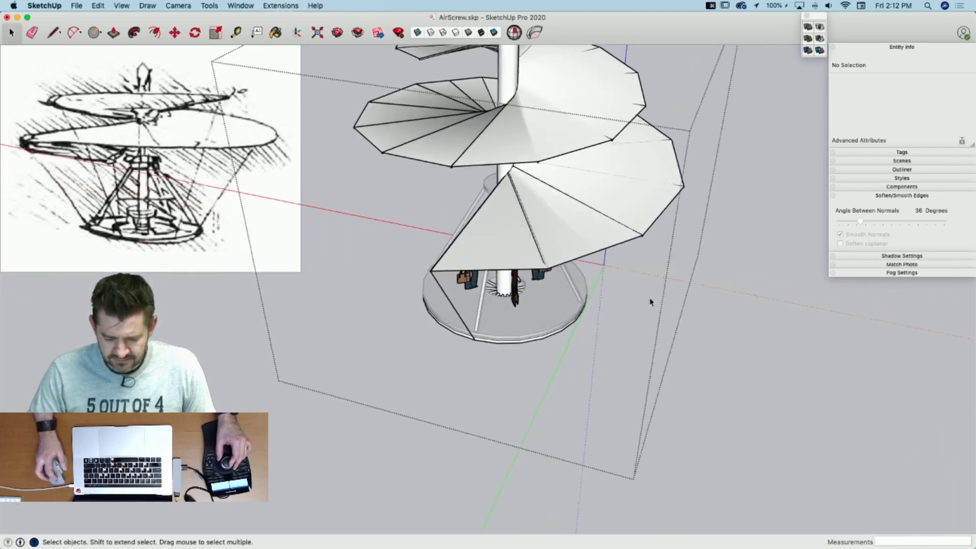
Step: Draw a second rope line about 15' 3" long from a vertex on the lowest blade's rim to the lower disc's edge
key("q")
key("space")
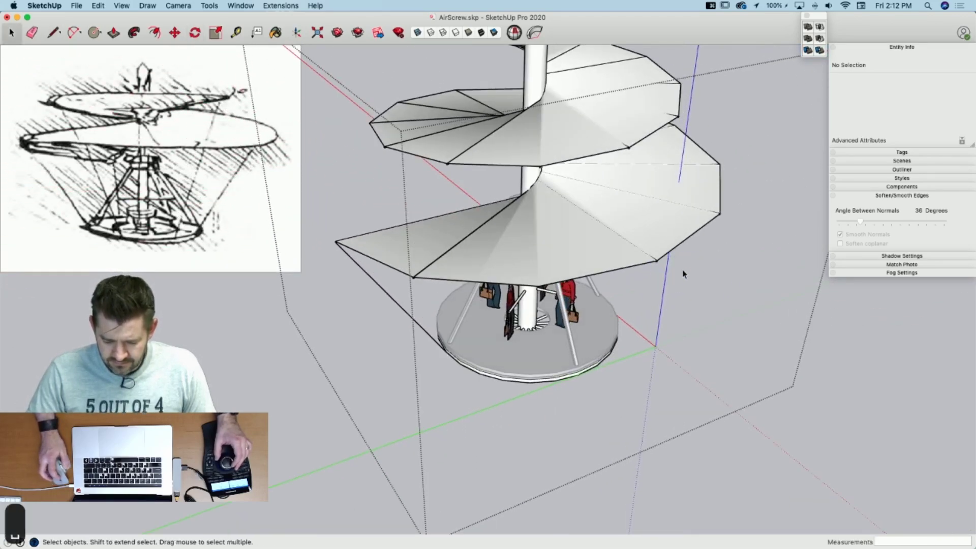
key("l")
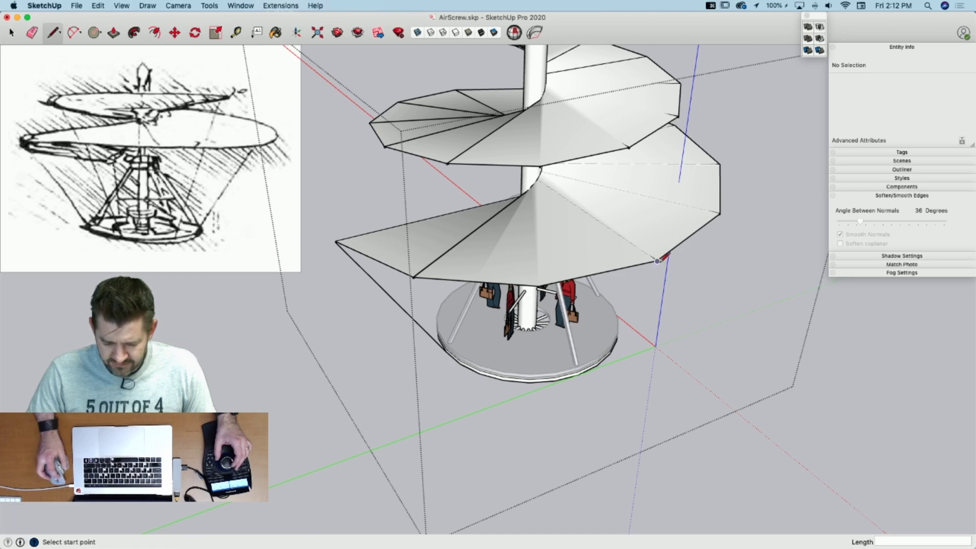
left_click(656, 261)
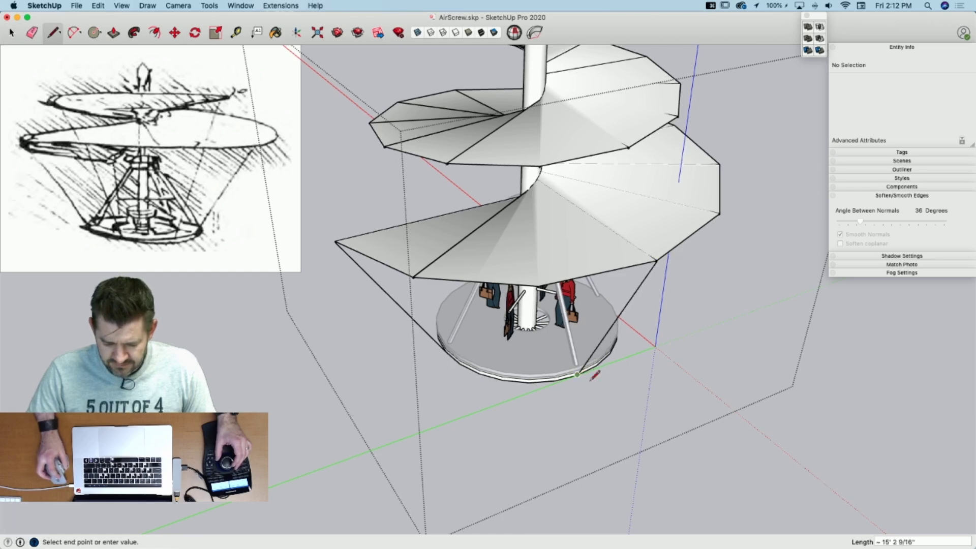
left_click(592, 377)
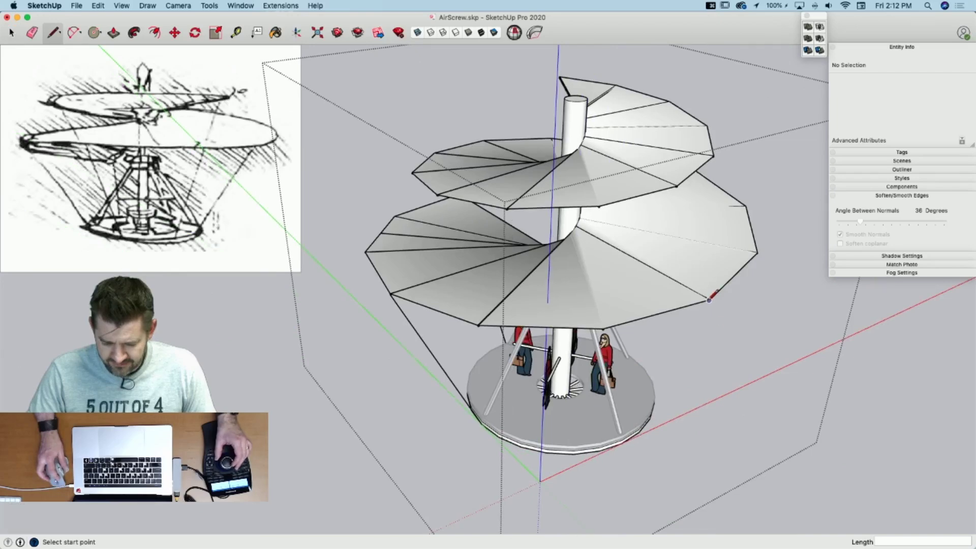
Step: Draw further rope lines from the remaining sides of the screw's lower rim to the lower disc, the last about 17' 2" long
middle_click_drag(710, 300, 641, 395)
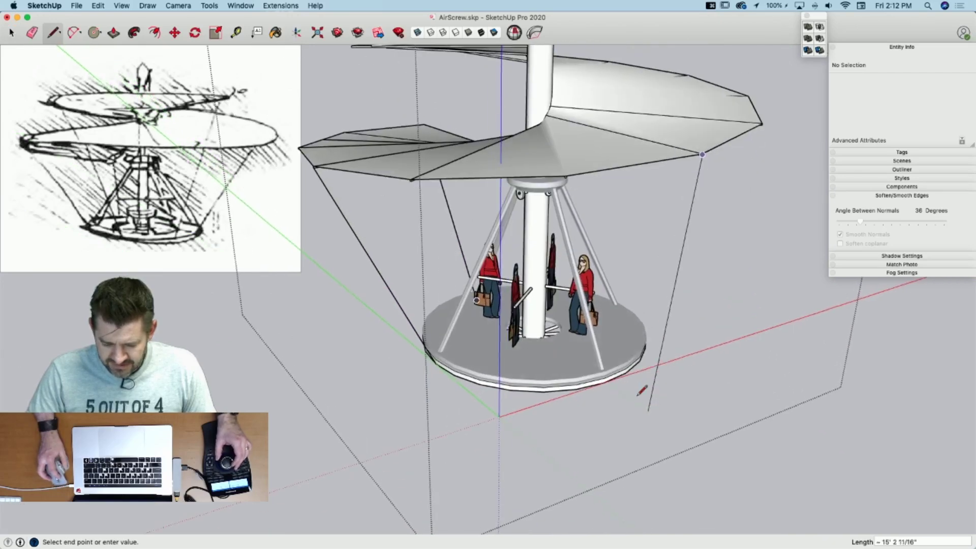
left_click(604, 383)
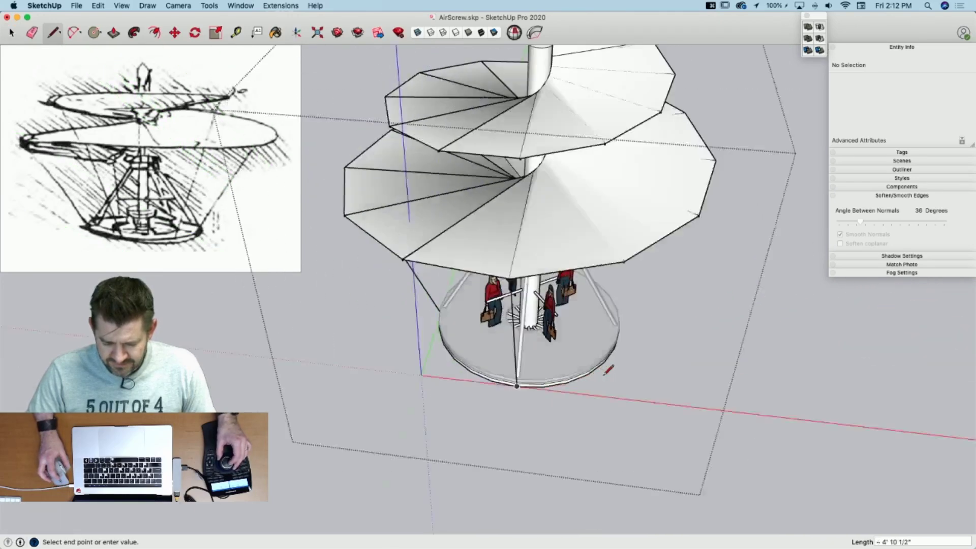
middle_click_drag(600, 339, 553, 301)
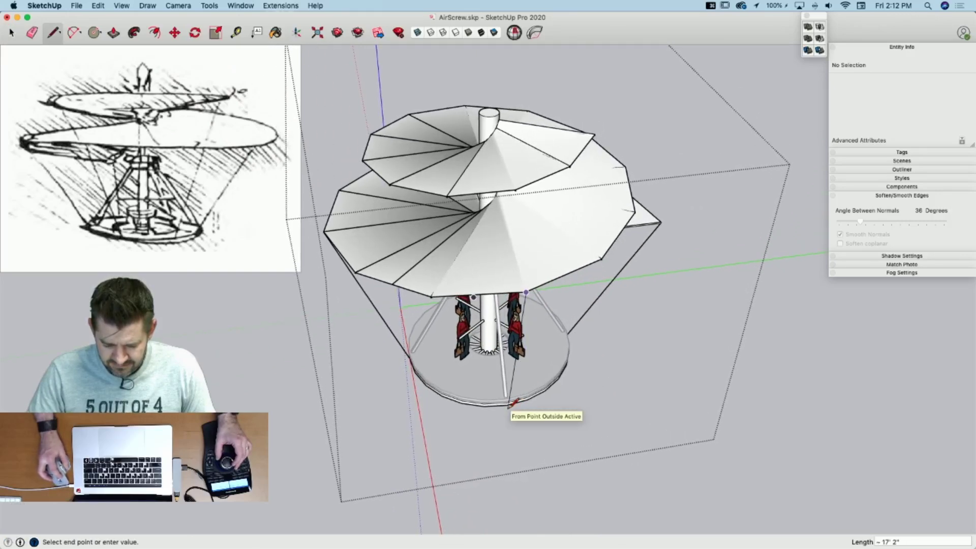
key("space")
mouse_move(515, 408)
middle_mouse_down()
mouse_move(615, 471)
mouse_move(607, 454)
mouse_move(602, 461)
mouse_move(645, 231)
middle_mouse_up()
Step: Draw rope lines joining the rim vertices of the screw's upper turn to those of the turn below it
key("l")
scroll(527, 248, "up", 3)
middle_click_drag(527, 245, 477, 223)
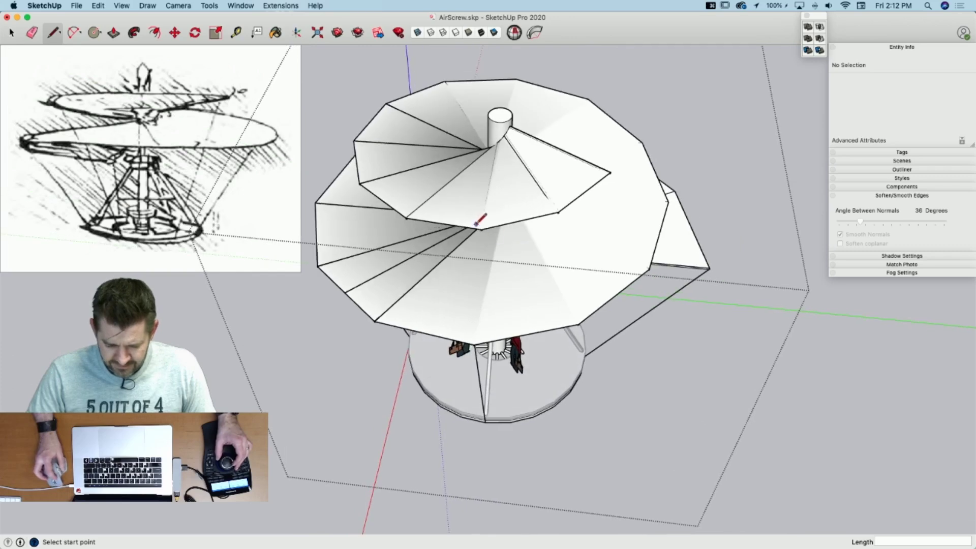
left_click(474, 345)
key("Escape")
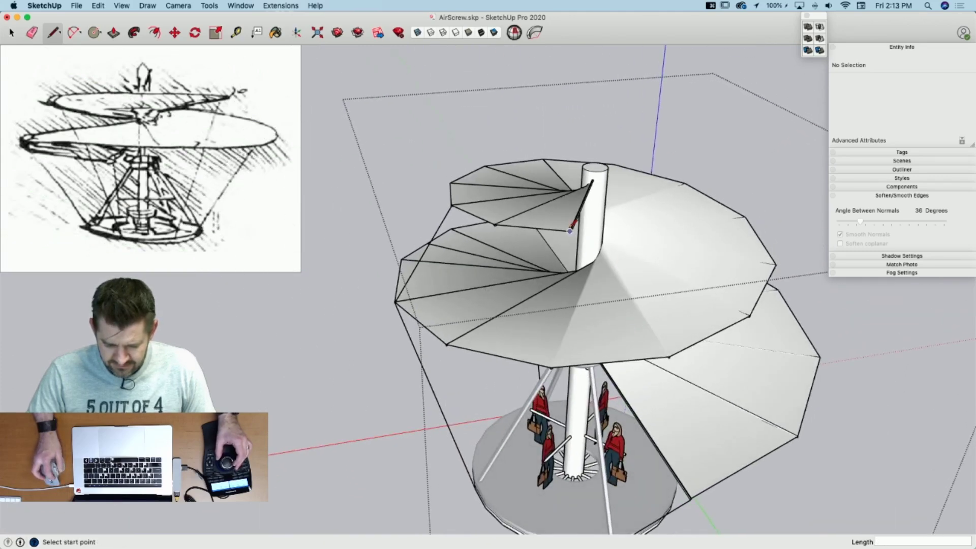
middle_click_drag(569, 231, 591, 332)
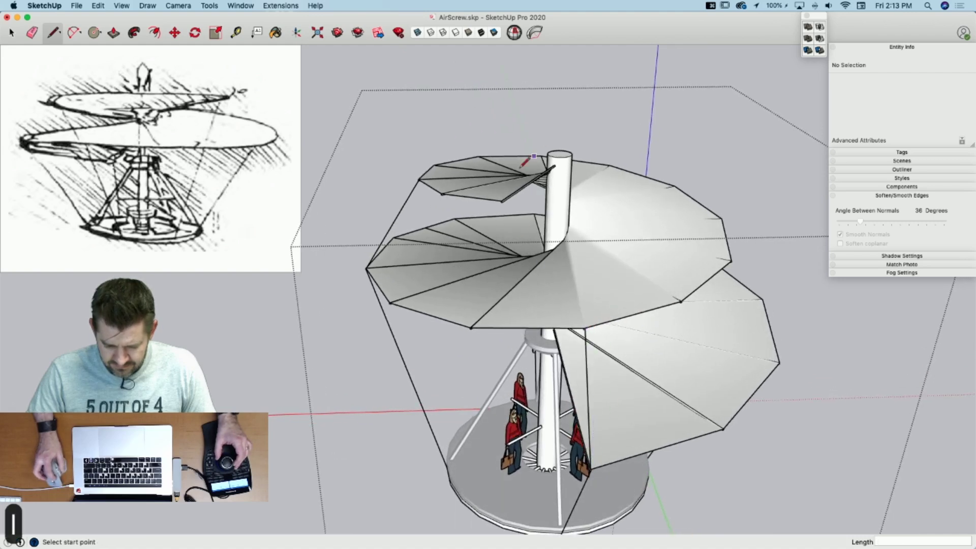
left_click(502, 201)
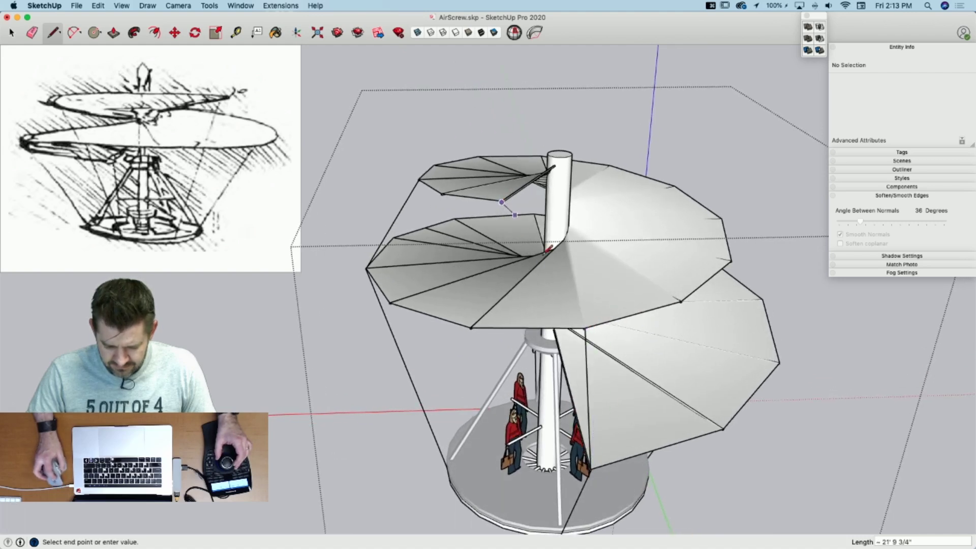
left_click(585, 328)
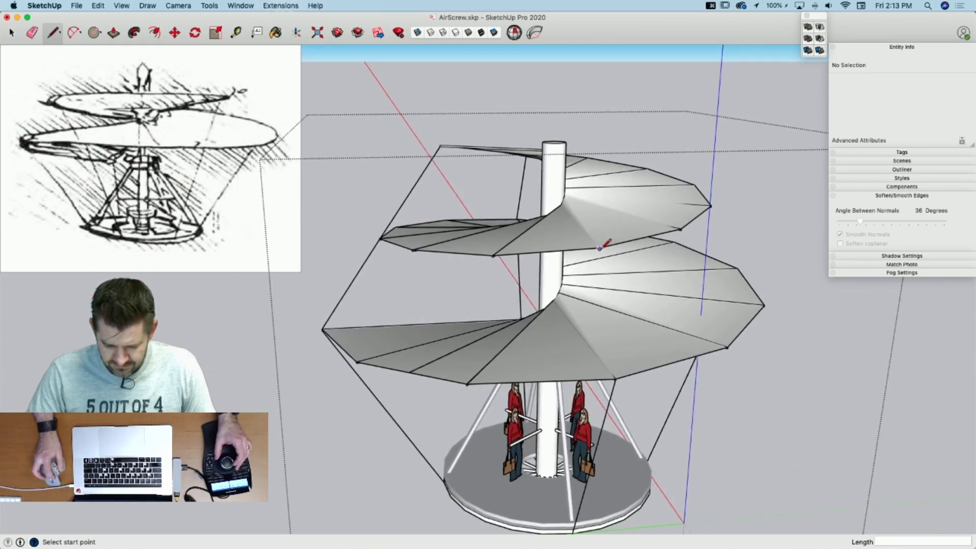
left_click(616, 379)
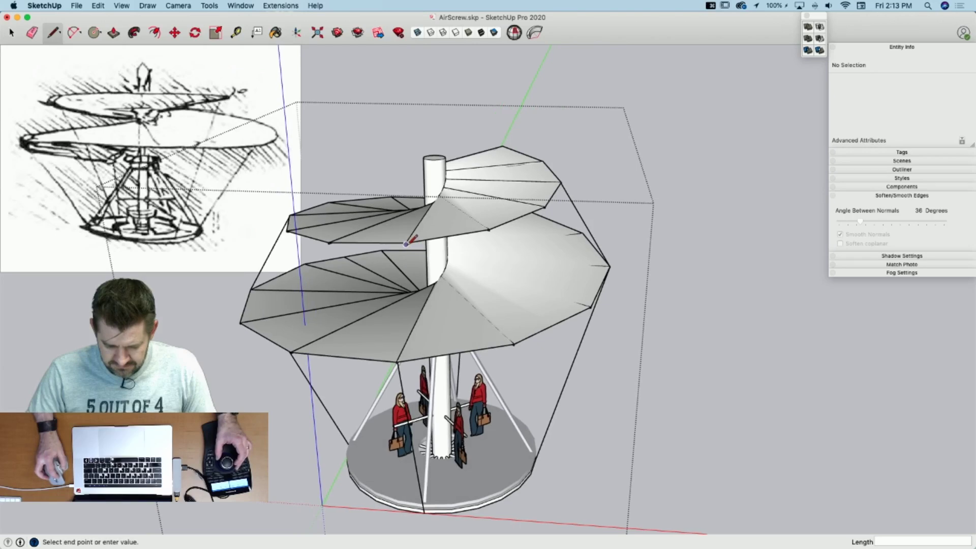
key("space")
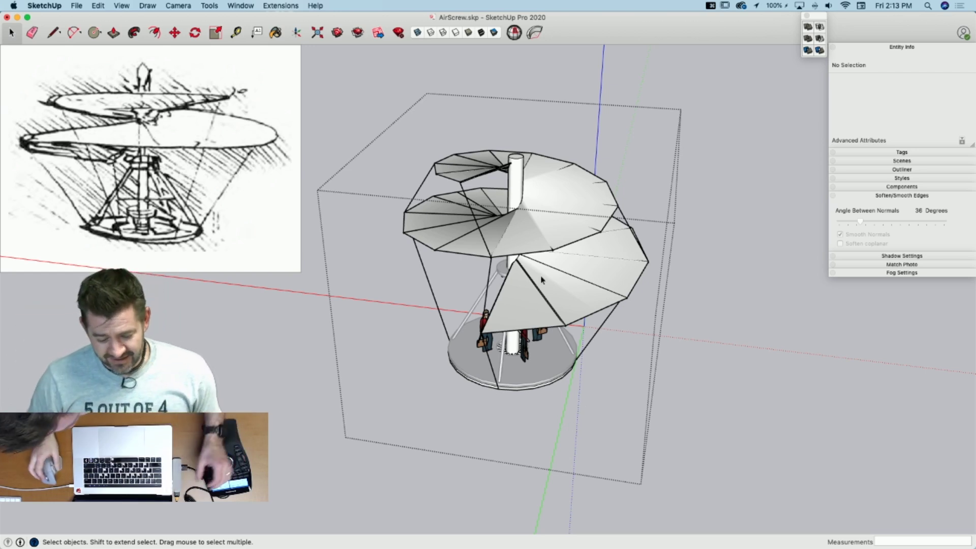
Step: Finish editing inside the screw group and close it
key("space")
left_click(636, 211)
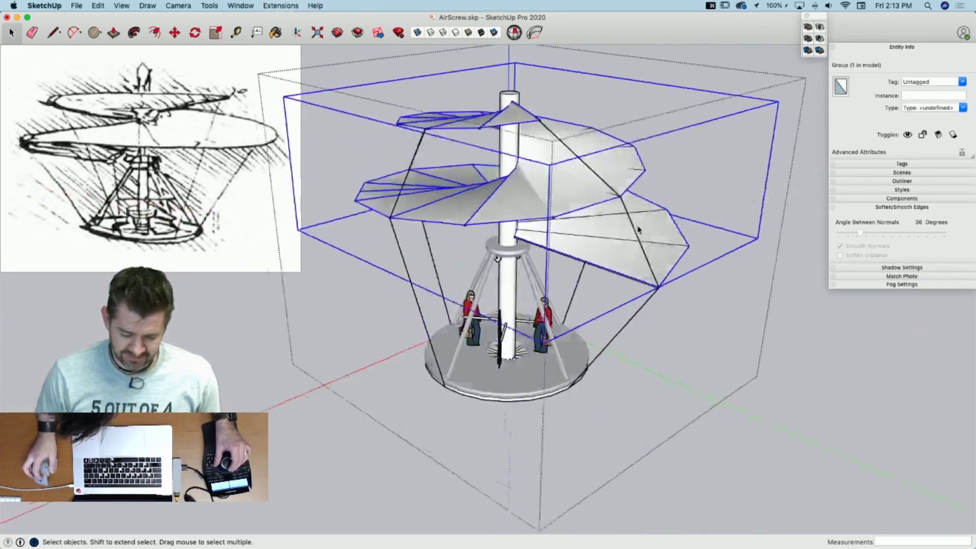
left_click(788, 356)
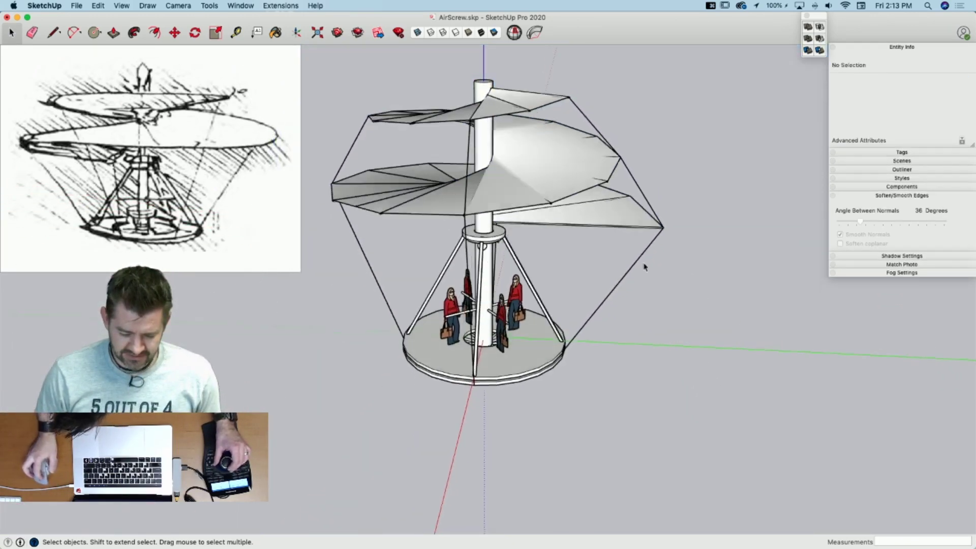
Step: Try rotating the whole screw group with its ropes about the center of the mast's top
left_click(503, 178)
key("q")
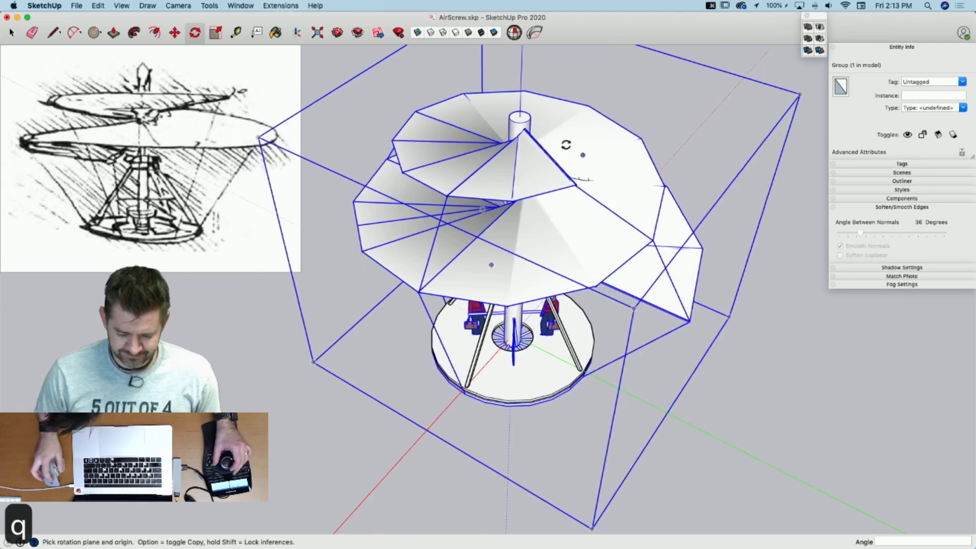
left_click(519, 116)
left_click(397, 405)
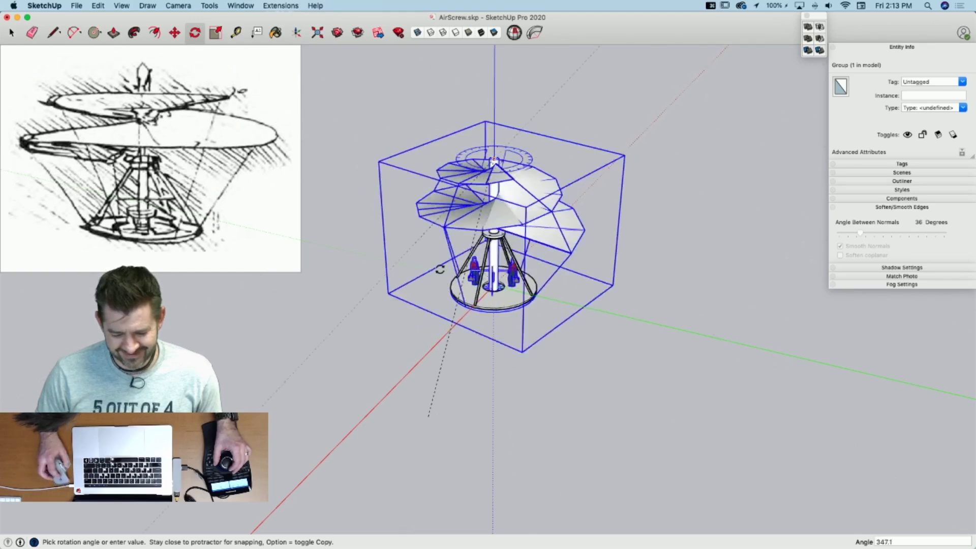
key("space")
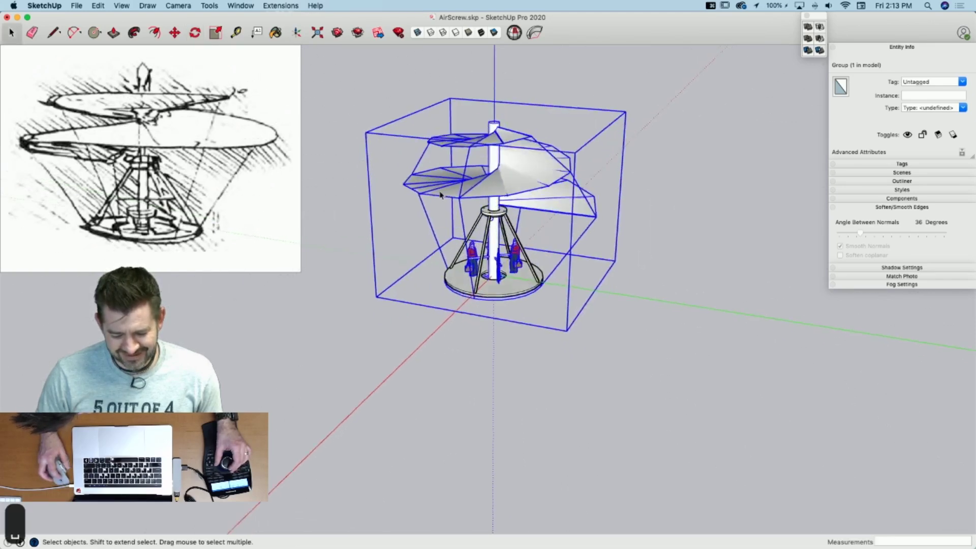
left_click(766, 343)
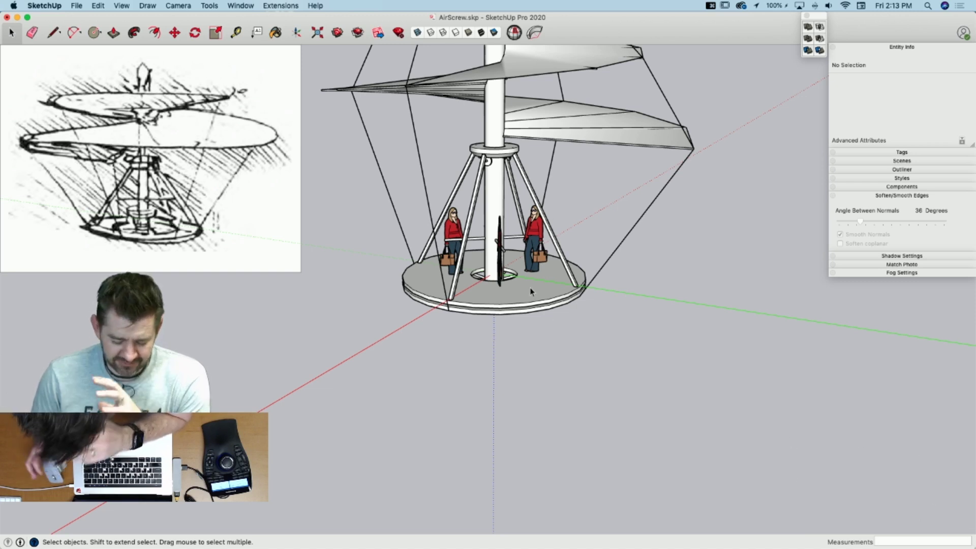
mouse_move(530, 291)
middle_mouse_down()
mouse_move(504, 306)
mouse_move(540, 332)
mouse_move(526, 334)
middle_mouse_up()
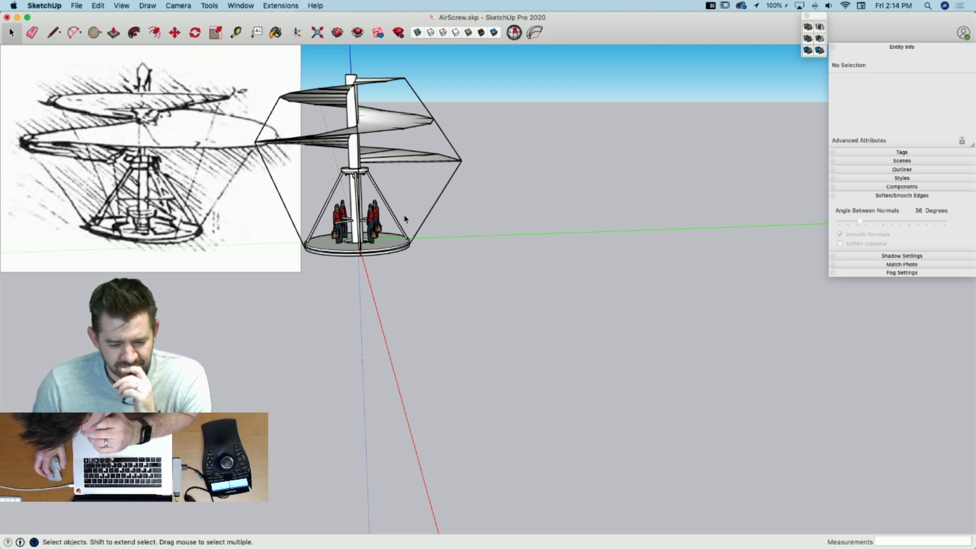
scroll(376, 193, "up", 3)
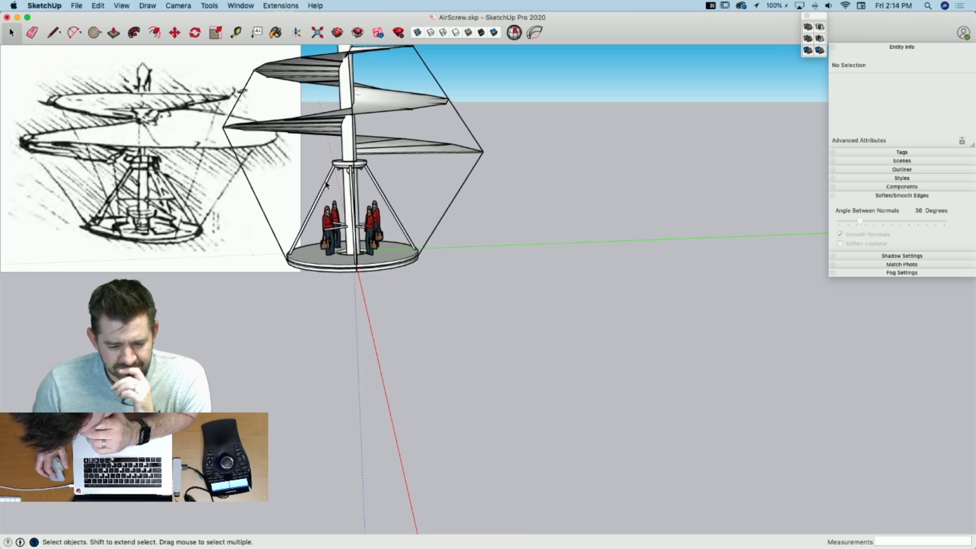
key("e")
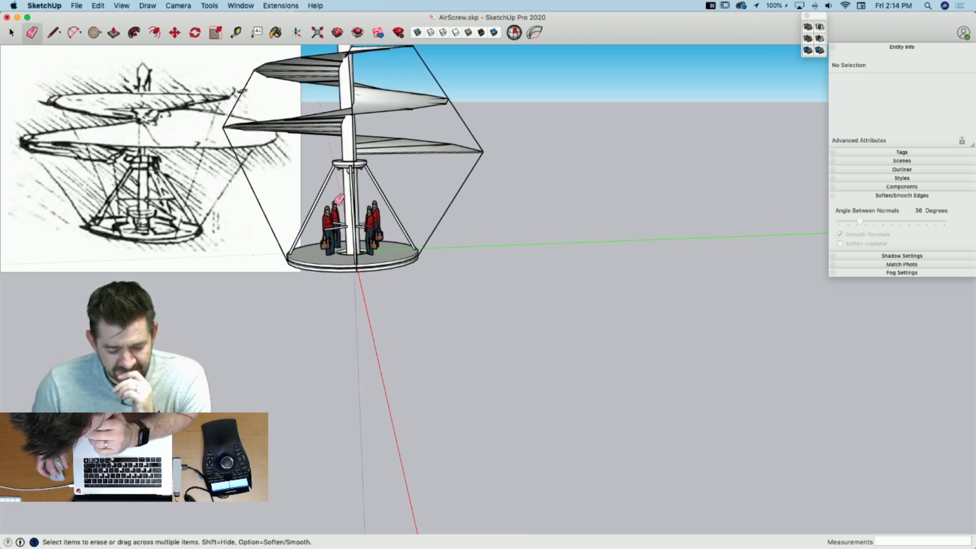
left_click(338, 199)
key("super+z")
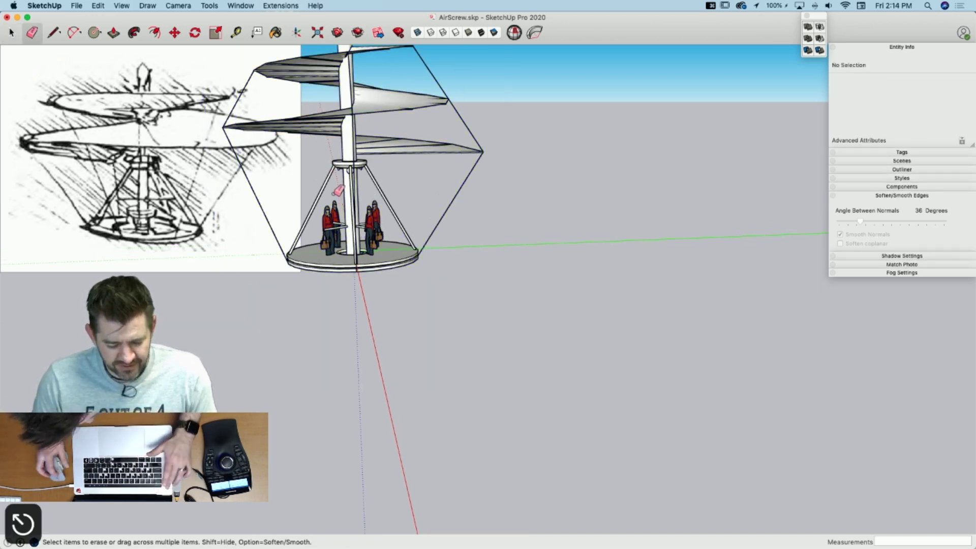
key("space")
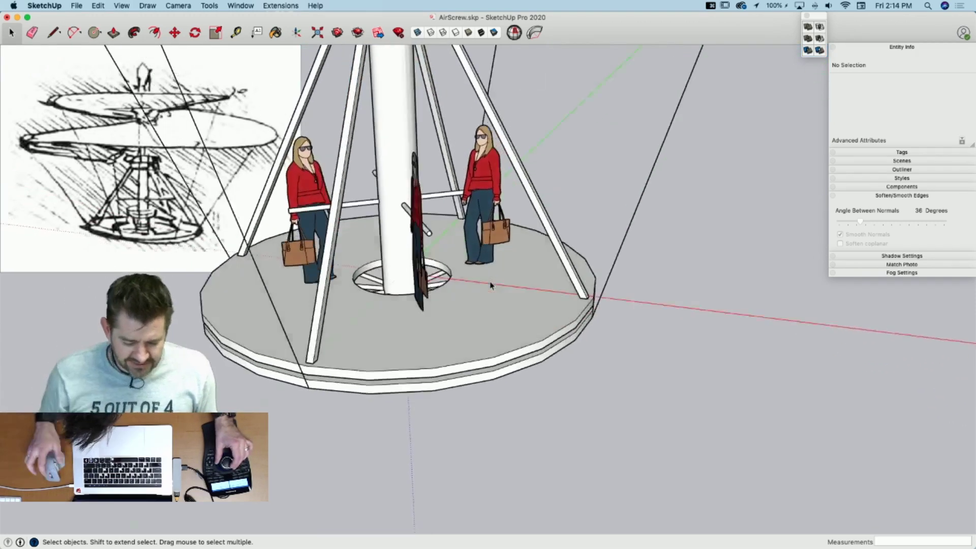
Step: Open the upper disc for editing and draw a line about 5' 7" long from its outer edge's midpoint to the central hole's edge
key("l")
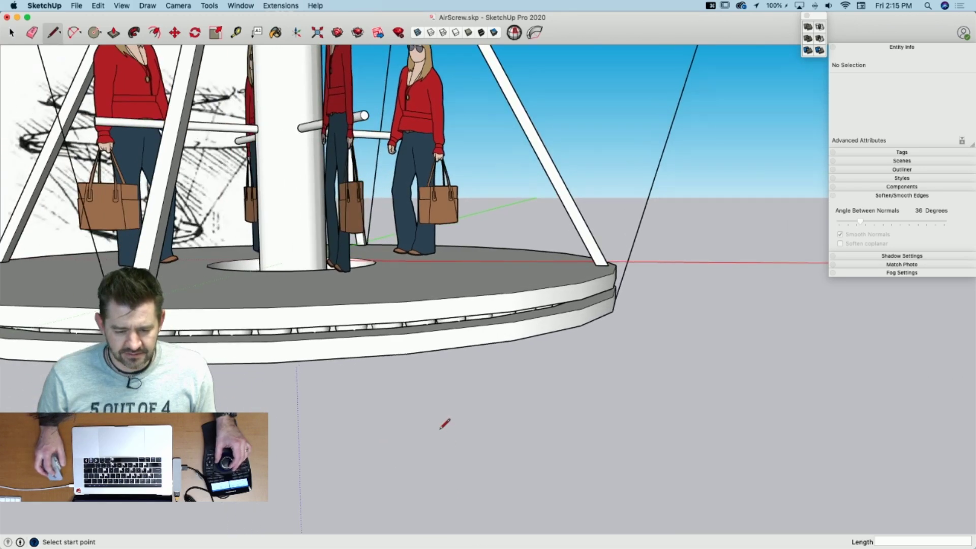
key("space")
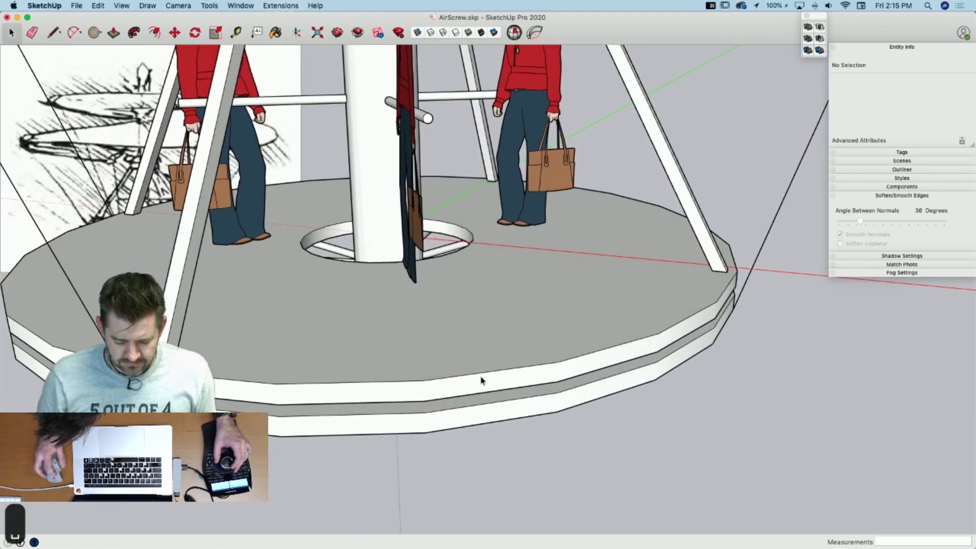
double_click(481, 381)
key("l")
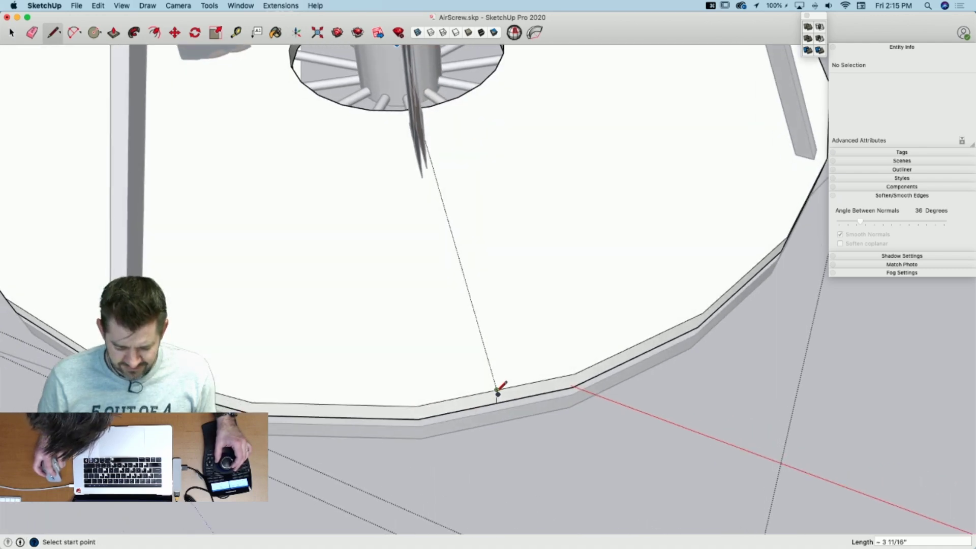
left_click(496, 391)
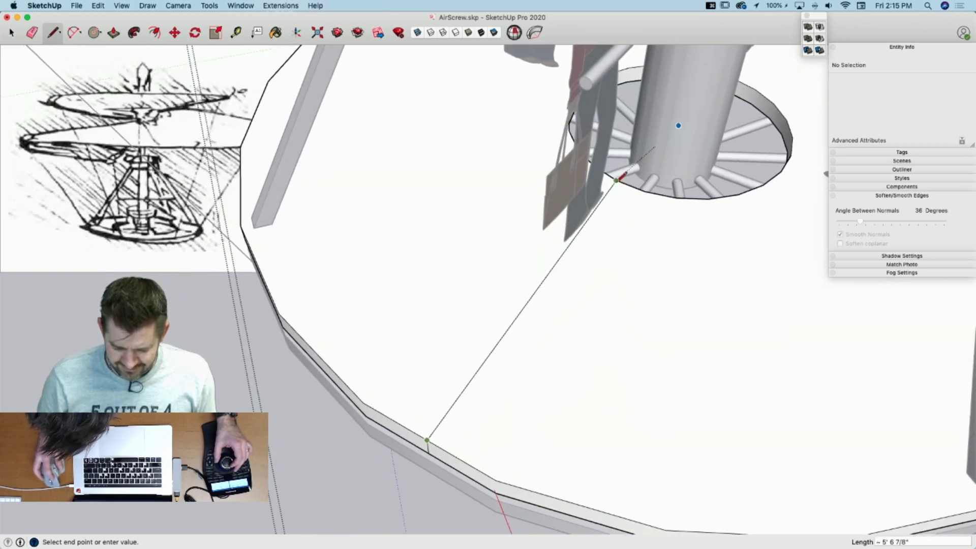
left_click(630, 185)
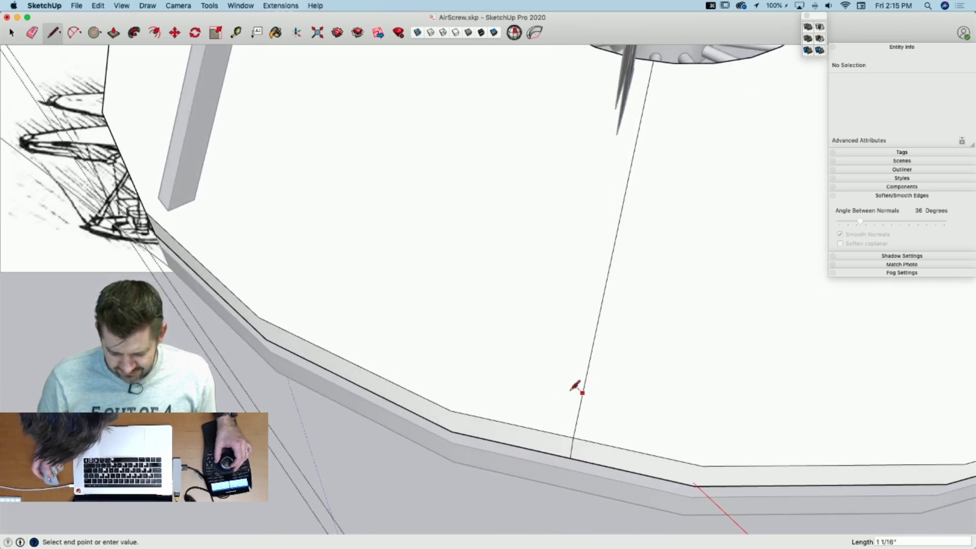
Step: Outline a narrow notch about 5" deep beside that line at the disc's rim, continuing its side down the disc's outer face
left_click(563, 389)
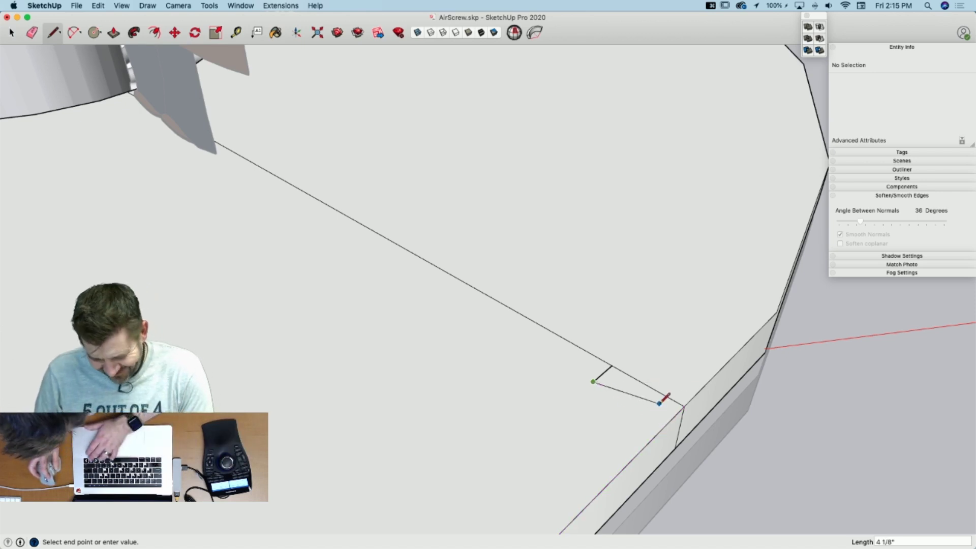
left_click(679, 414)
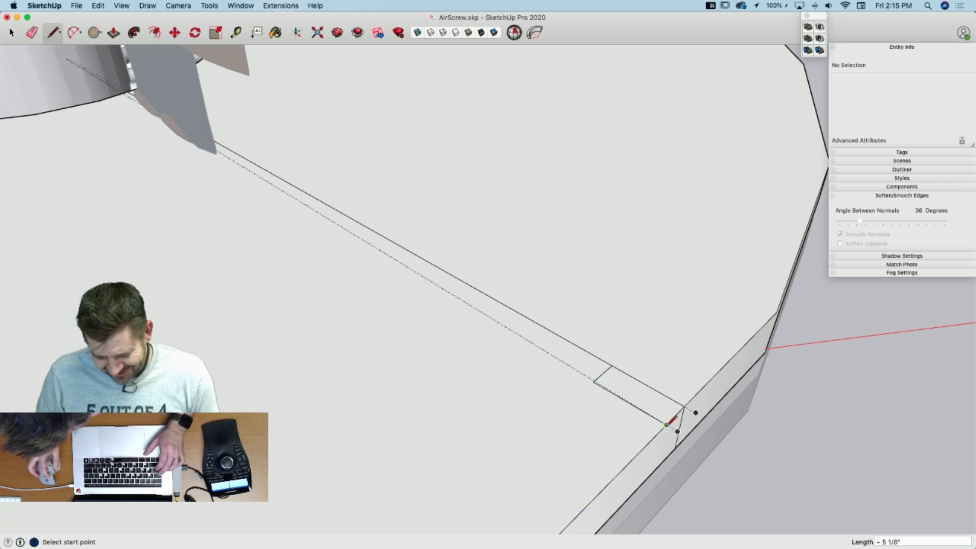
left_click(676, 418)
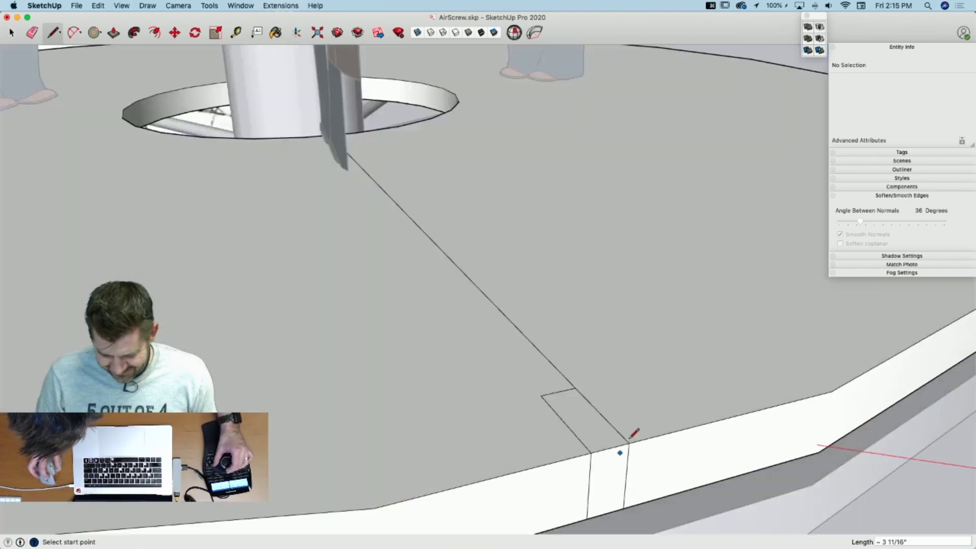
Step: Copy the notch's top and front faces to the other side of the radial line, directly beside the originals
key("space")
left_click(586, 472)
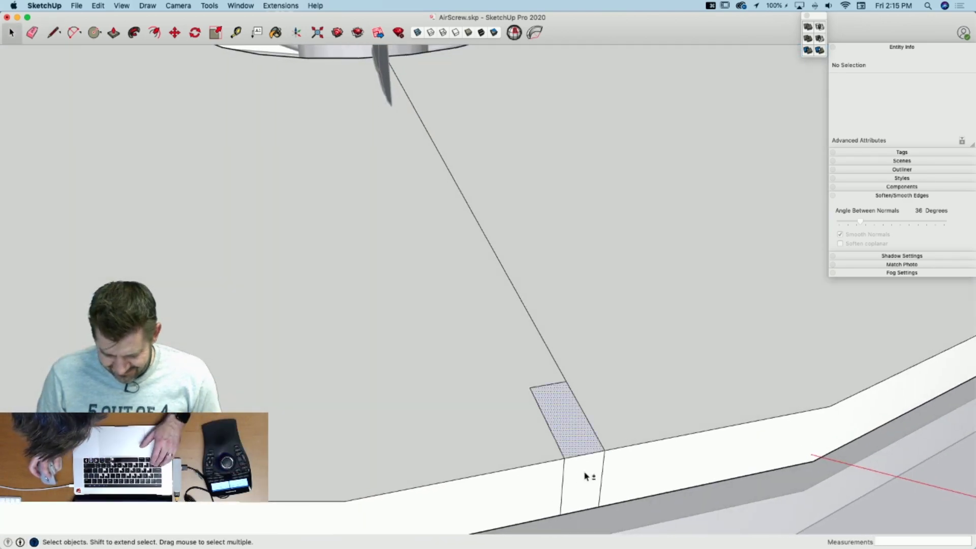
key("m")
left_click(564, 460)
key("alt")
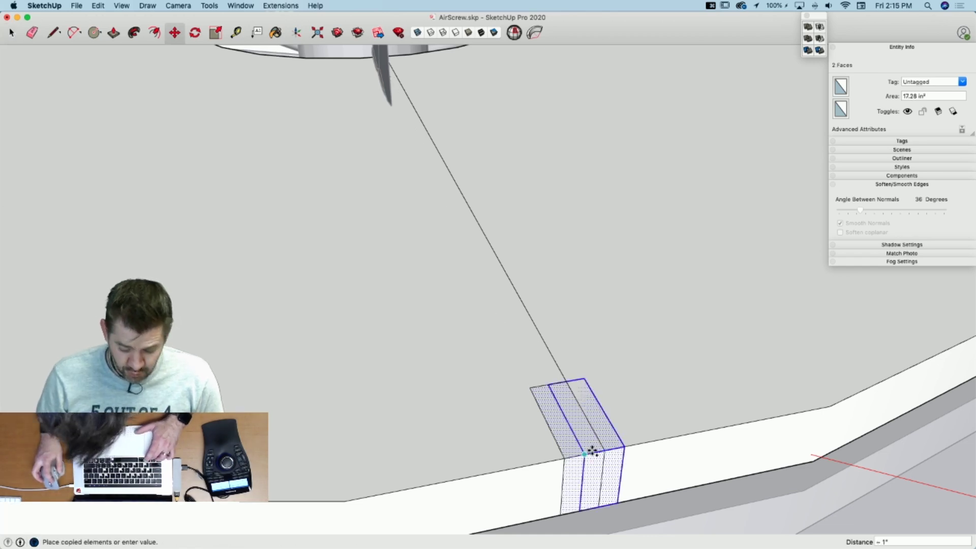
left_click(610, 451)
Step: Erase the long radial line and the dividing edge on the disc's top so both notch halves form one rectangle
key("e")
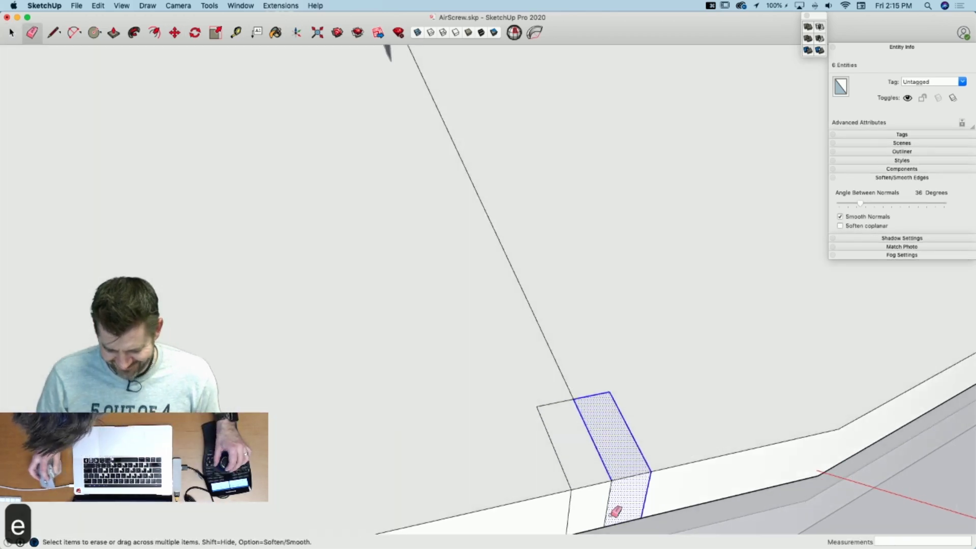
left_click_drag(569, 373, 558, 375)
left_click_drag(603, 418, 571, 434)
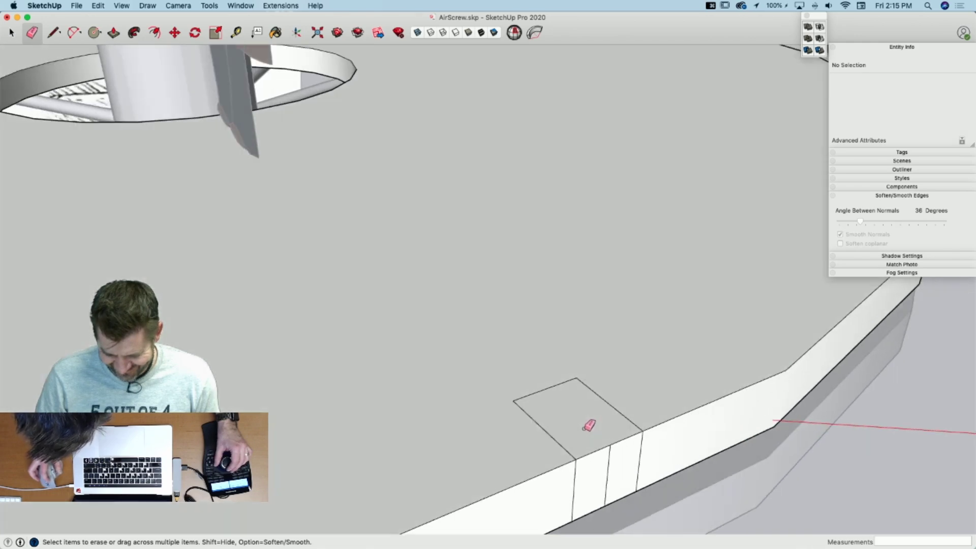
Step: Push/Pull the rectangle's top and front faces outward into an L-shaped bracket hooked over the disc's rim, erasing leftover edges
key("p")
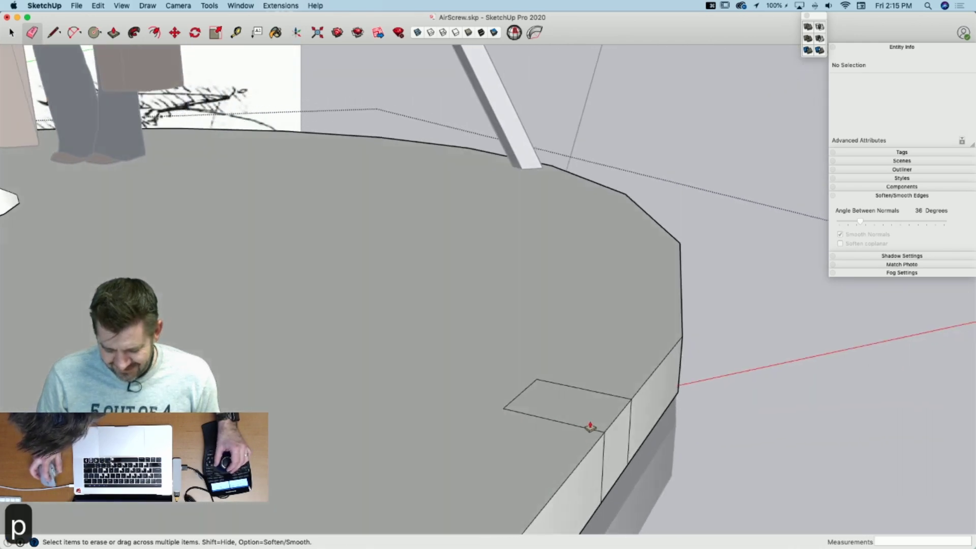
mouse_move(586, 420)
left_mouse_down()
mouse_move(582, 392)
mouse_move(667, 399)
left_mouse_up()
key("e")
key("p")
key("e")
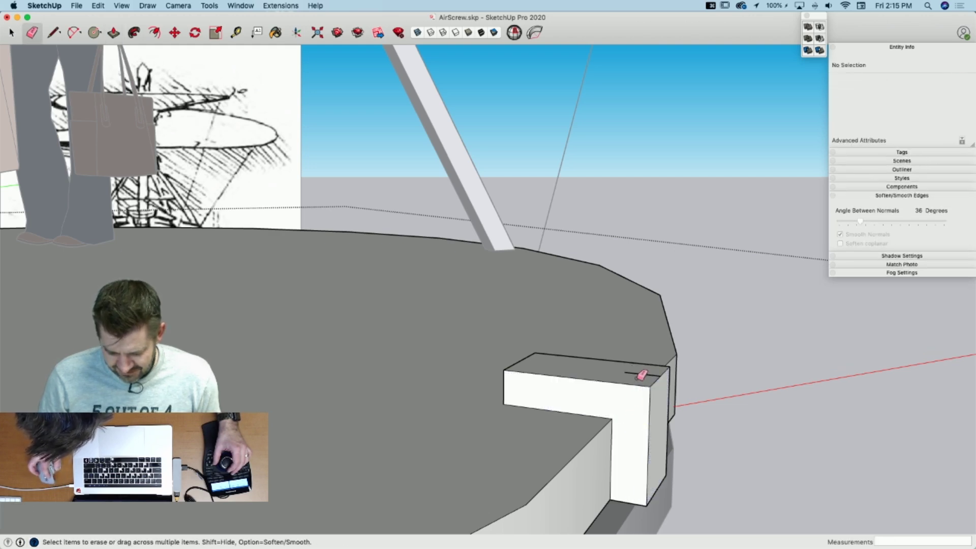
Step: Move the bracket's inner top edge straight down so its upper arm tapers toward the disc's center
key("space")
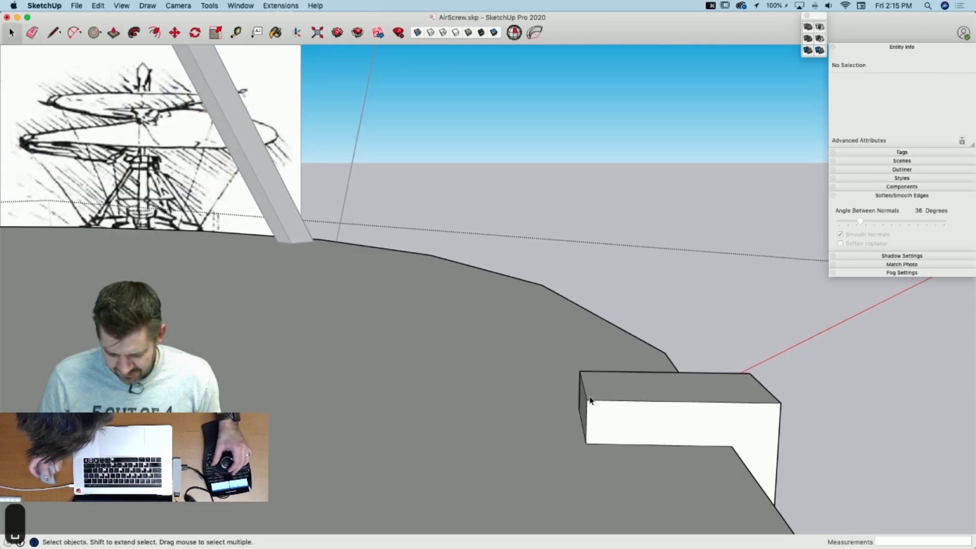
left_click(588, 396)
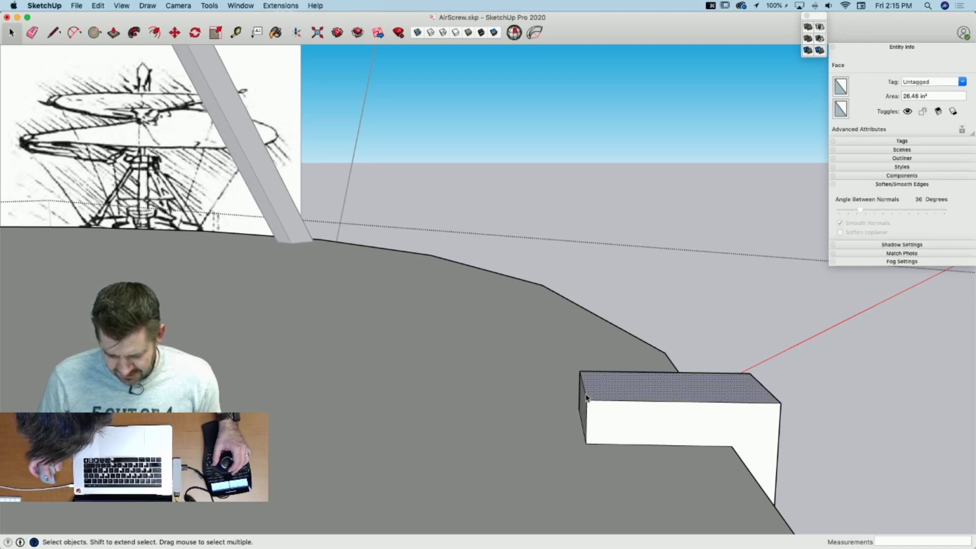
left_click(586, 398)
key("m")
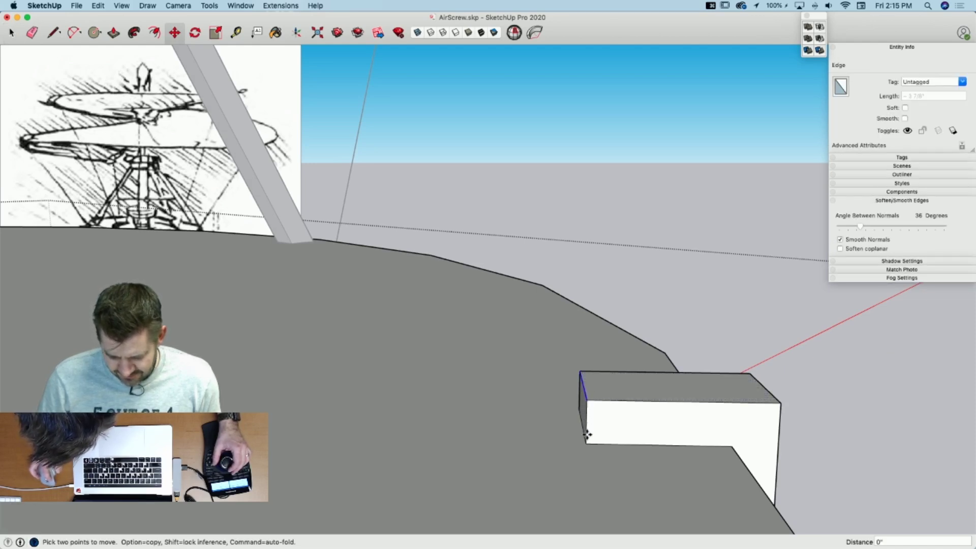
key("shift")
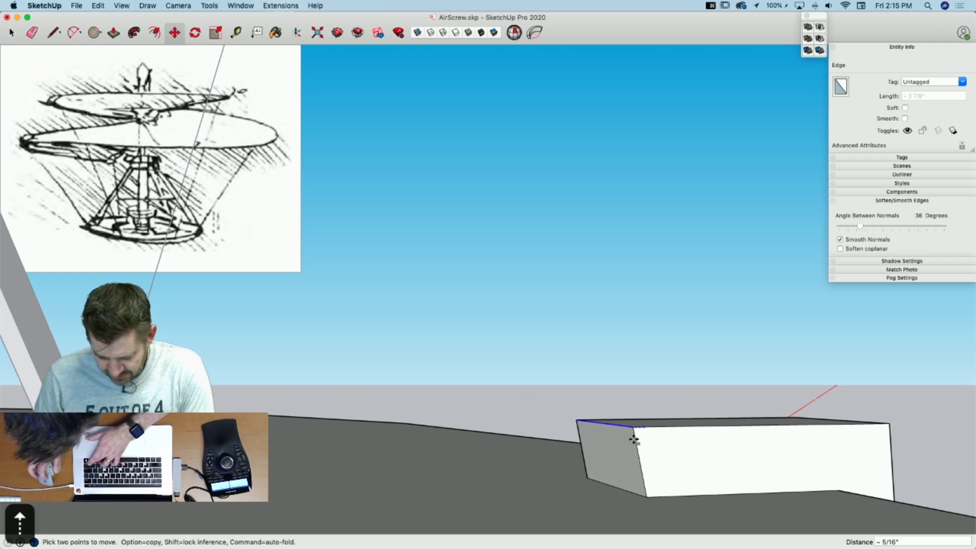
left_click(619, 438)
Step: Close the bracket's underside with a line along the disc's lower rim and erase the stray edges there
key("space")
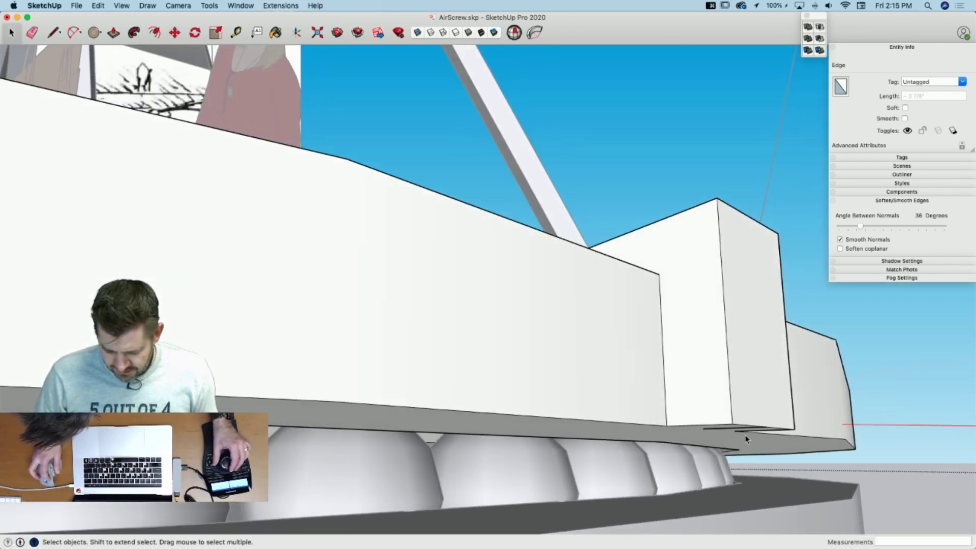
key("l")
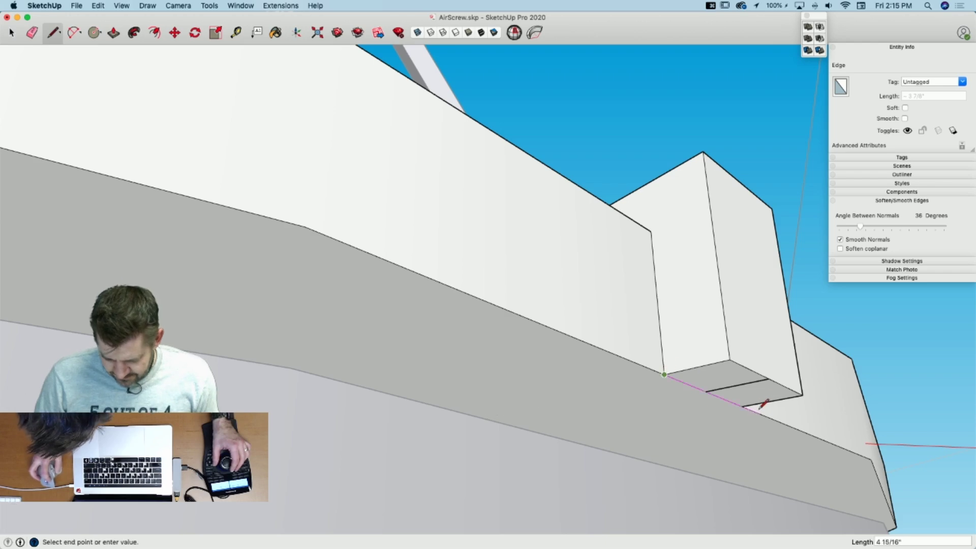
key("space")
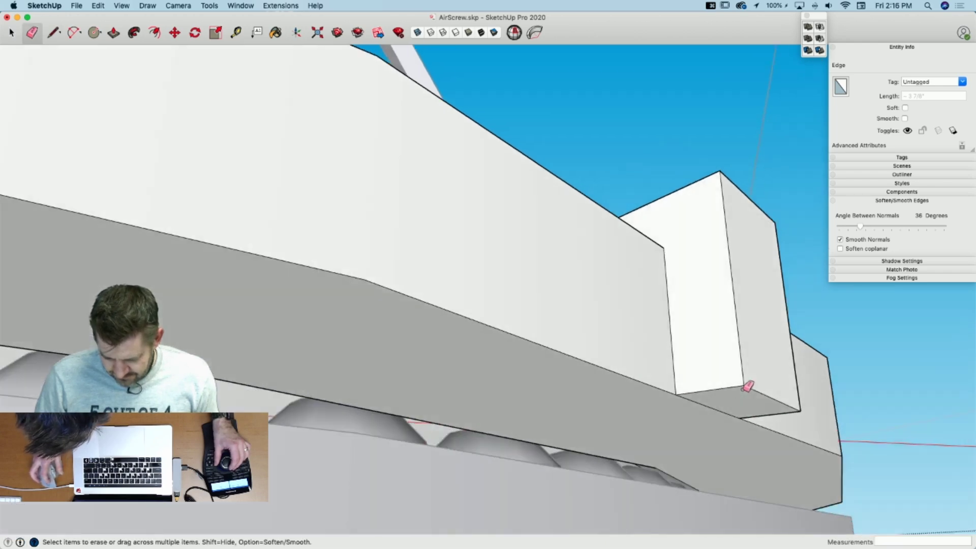
Step: Move the bracket's lower outer edge vertically until it is level with the disc's underside
key("m")
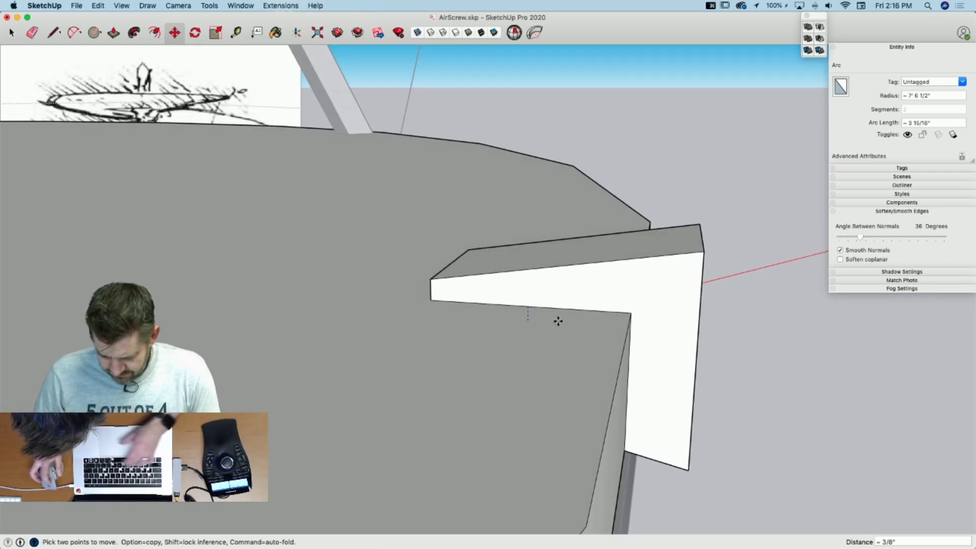
key("space")
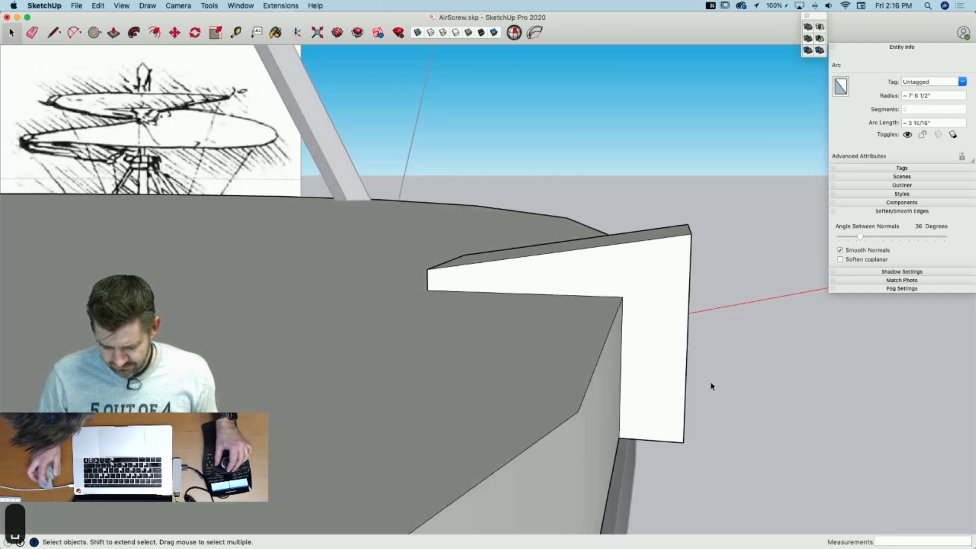
left_click(661, 421)
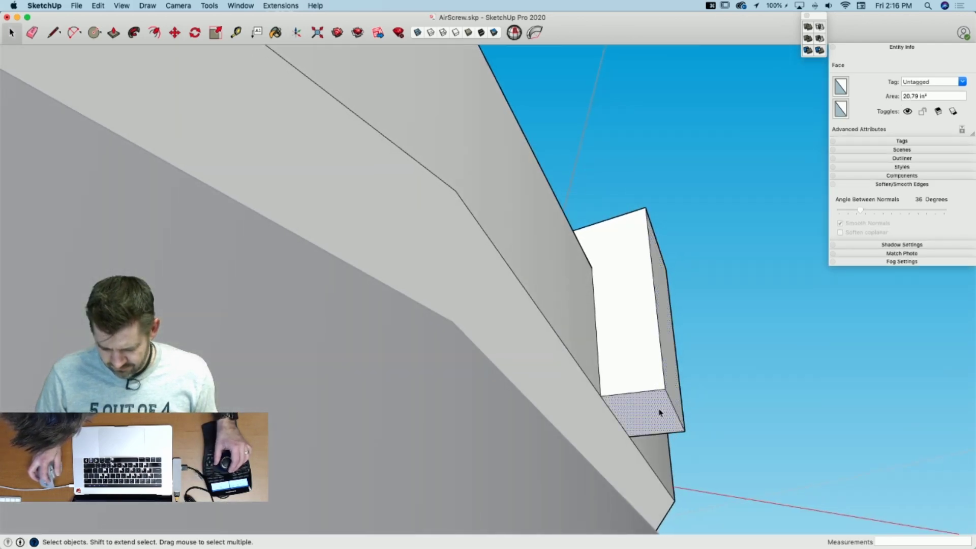
key("s")
key("s")
key("space")
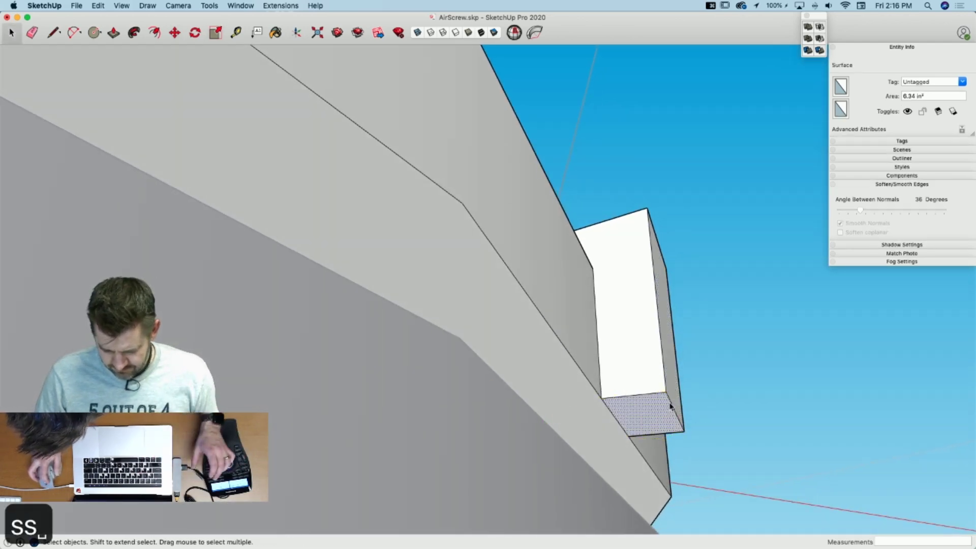
left_click(672, 406)
key("m")
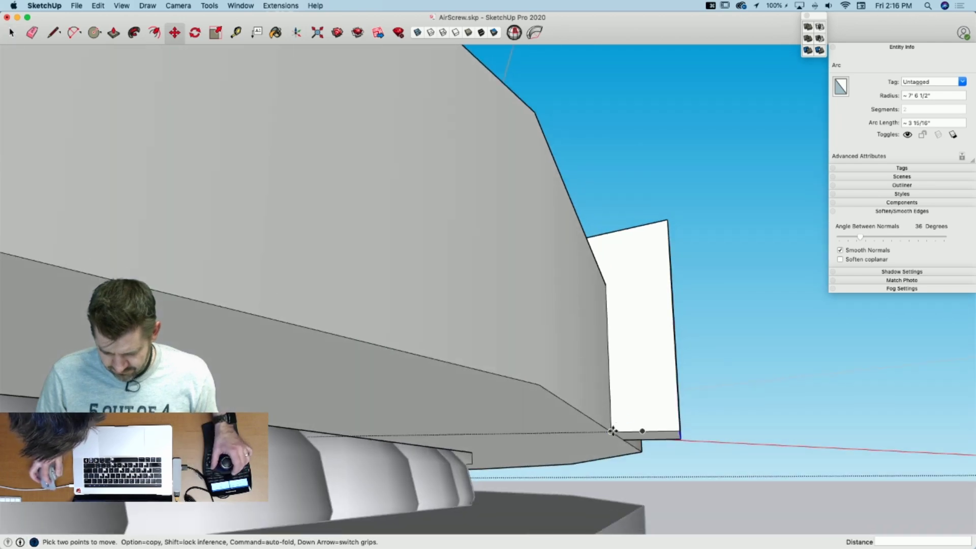
key("space")
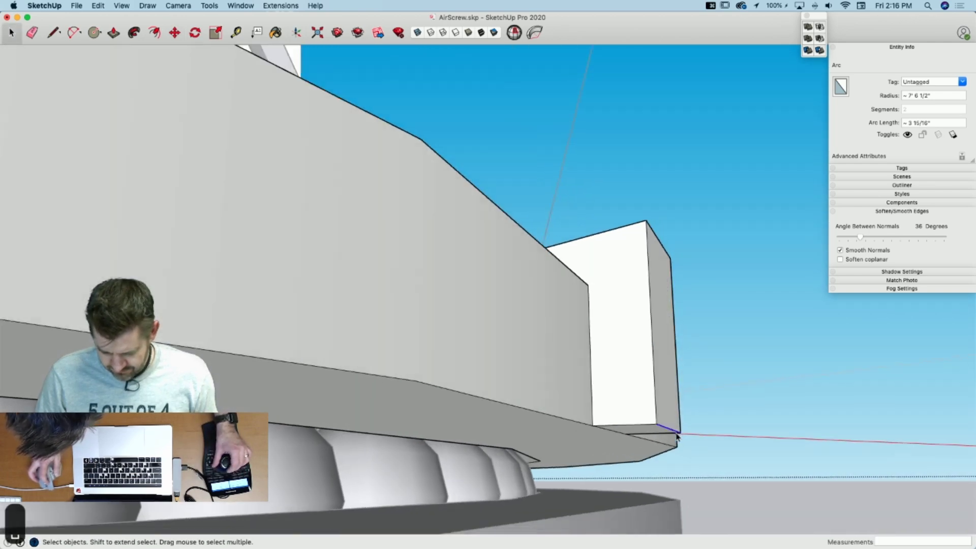
Step: Push/Pull the bracket's outer face farther out from the disc's rim
key("p")
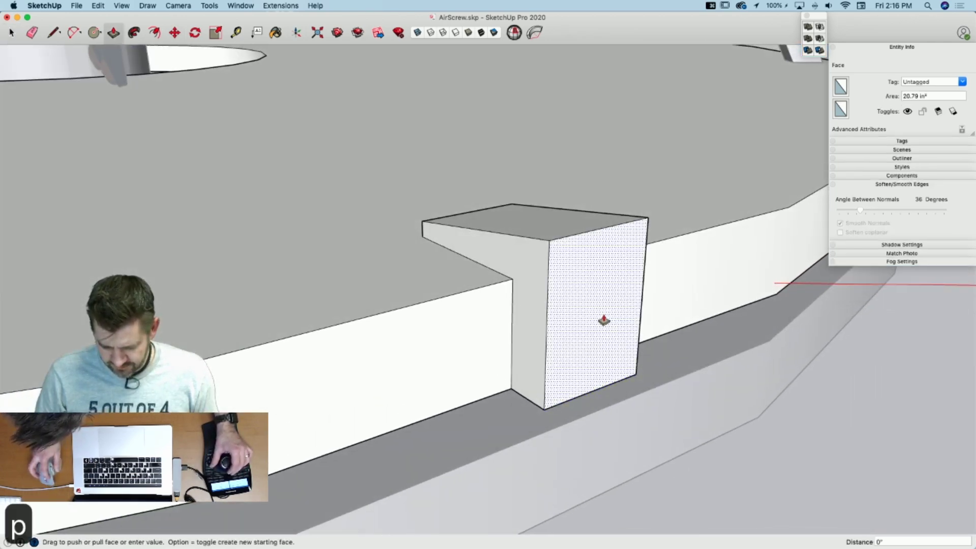
left_click(604, 321)
left_click(681, 356)
key("e")
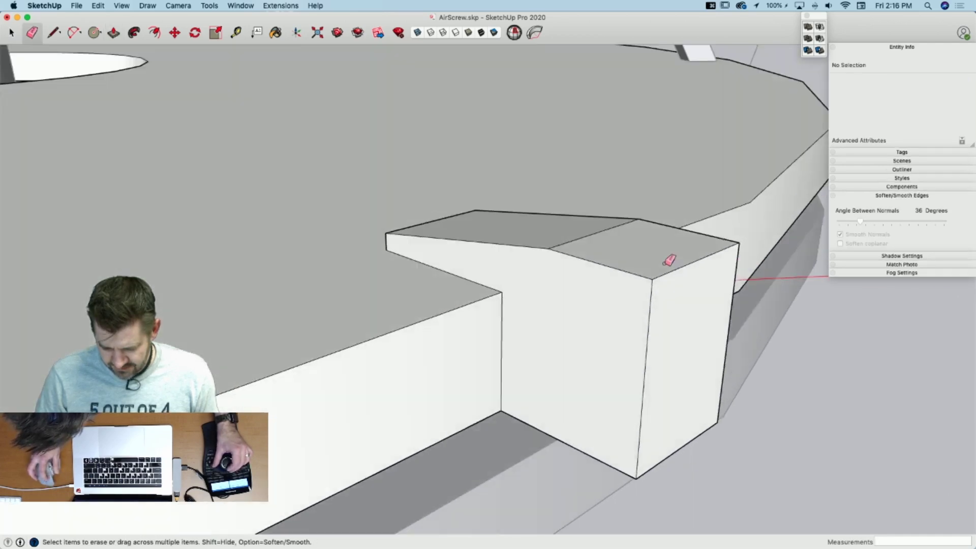
Step: Split the bracket's underside with a line about 3 7/8" long and erase the hidden edges crossing the two faces
key("l")
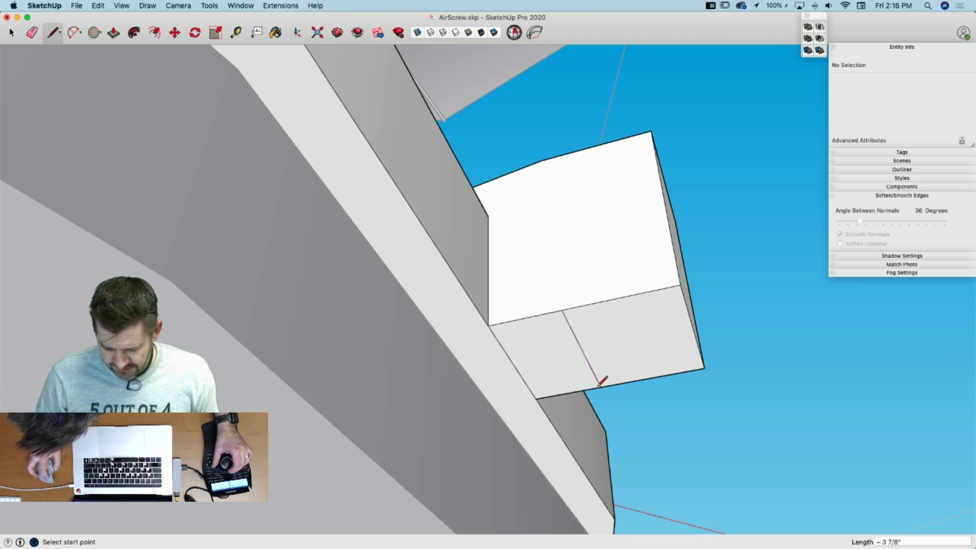
left_click(601, 385)
key("p")
key("space")
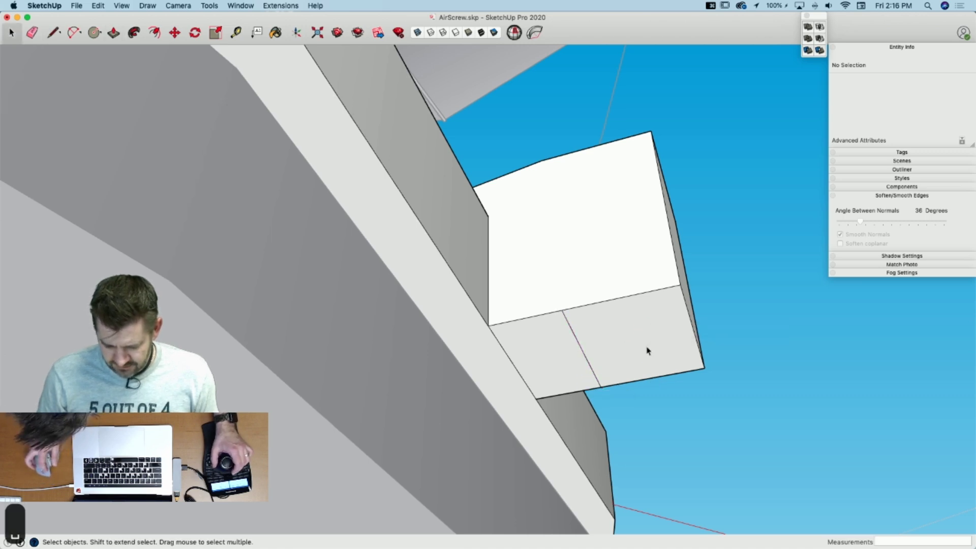
left_click(648, 351)
key("p")
key("space")
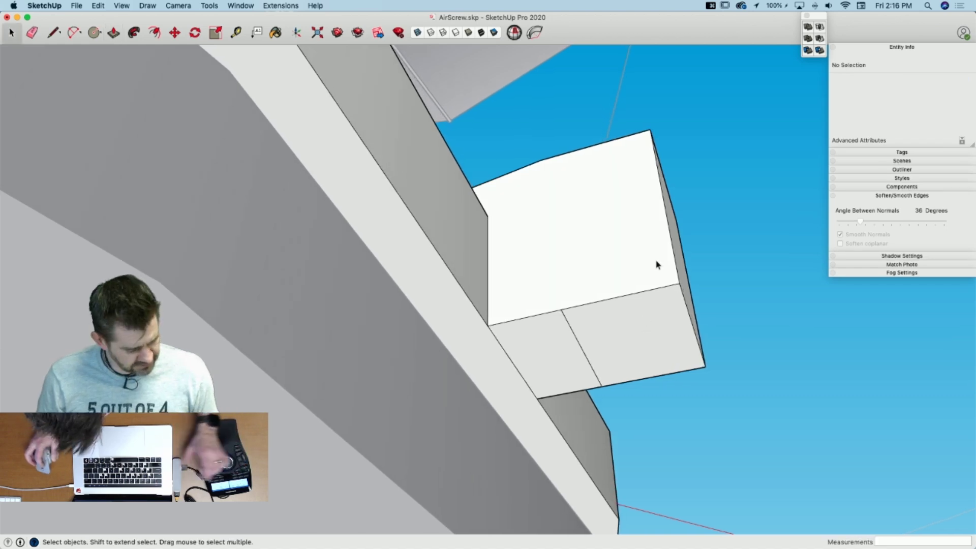
key("e")
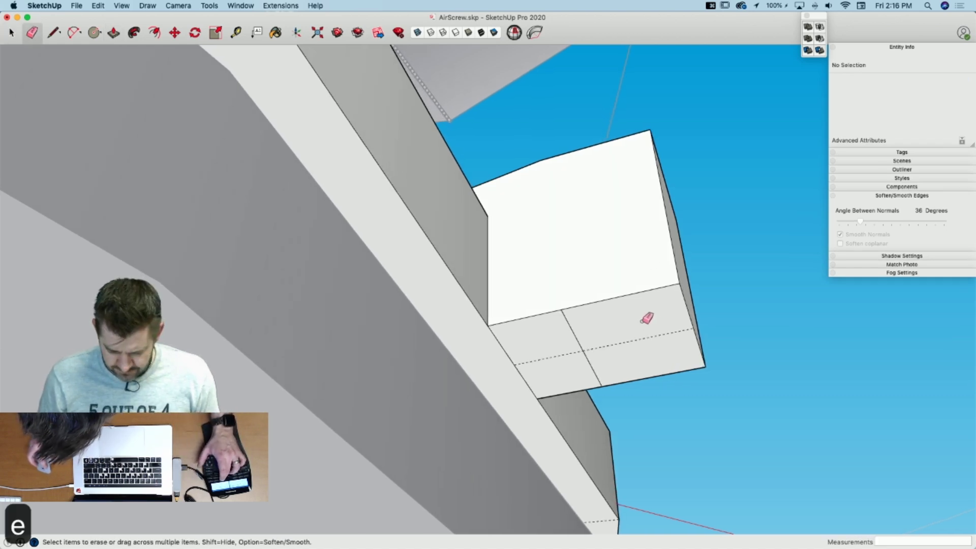
left_click(636, 342)
left_click(558, 359)
Step: Pull the outer part of the bracket's underside down about 5 13/16" into a leg, then extend it another 1 9/16"
key("p")
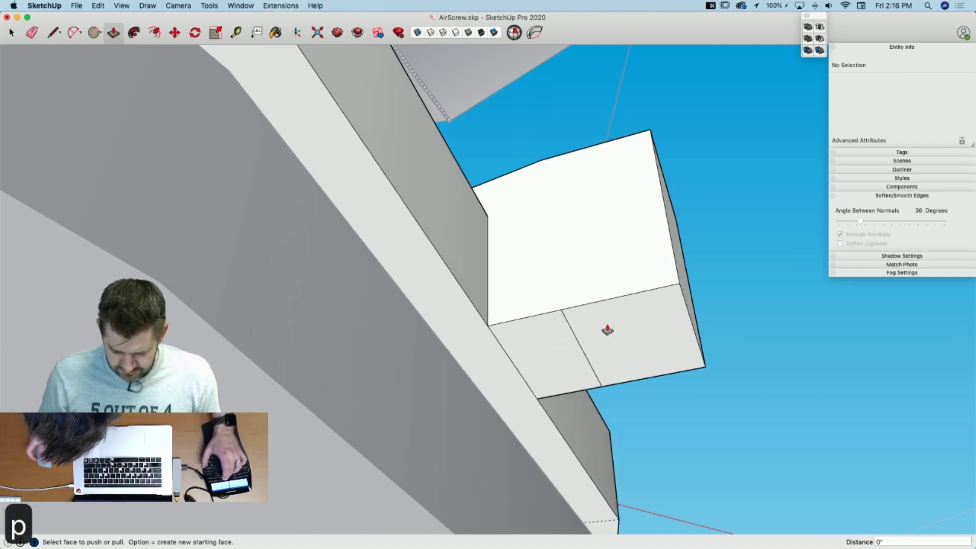
left_click(606, 327)
left_click(370, 464)
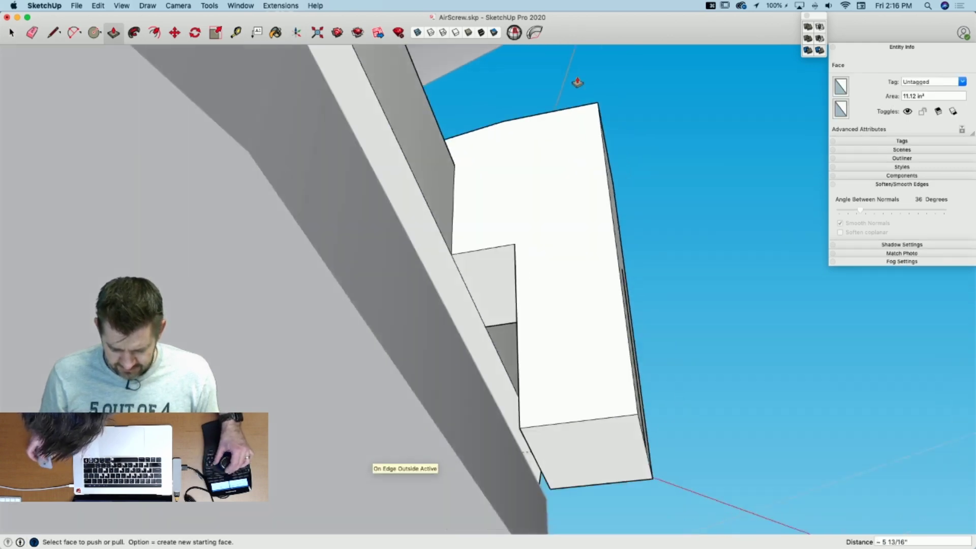
left_click(526, 346)
left_click(504, 379)
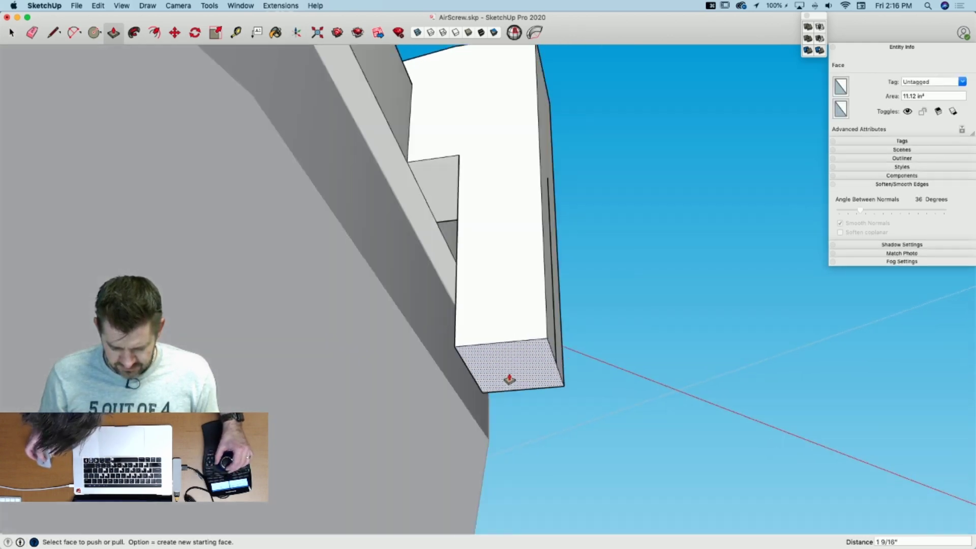
Step: Move the outer bottom edge of the bracket's leg vertically to level the leg's underside
key("e")
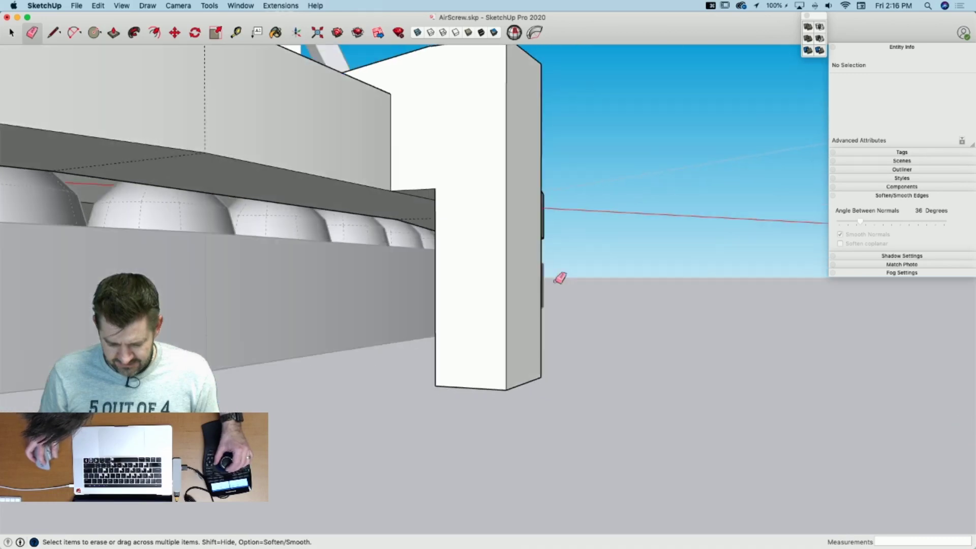
key("l")
key("space")
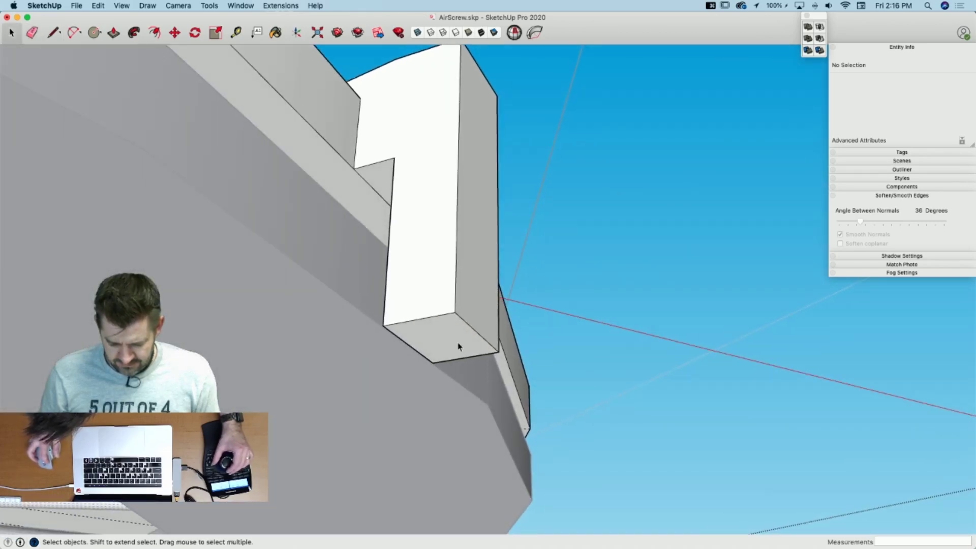
left_click(457, 343)
left_click(469, 328)
key("m")
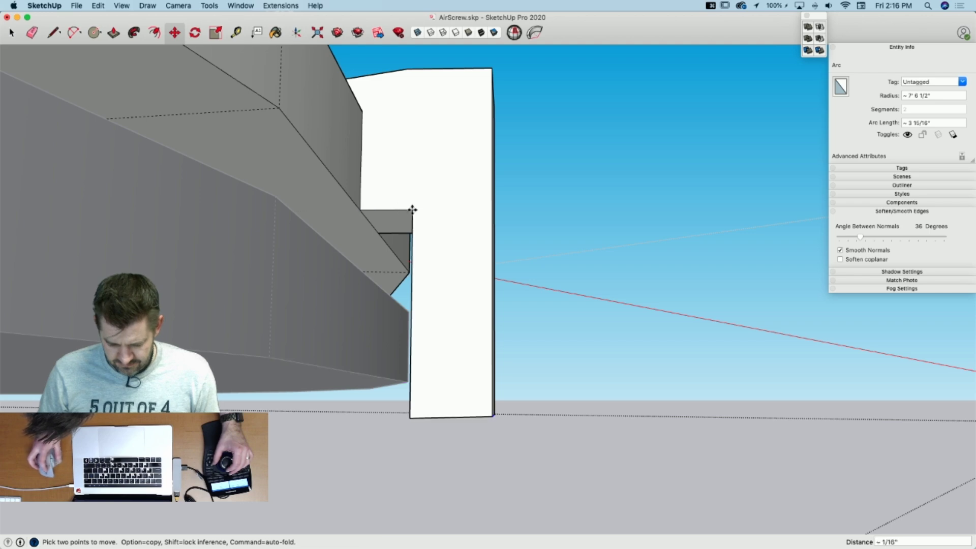
key("space")
Step: Rotate the bracket's outer face outward about its top edge so the leg widens toward the bottom
left_click(471, 254)
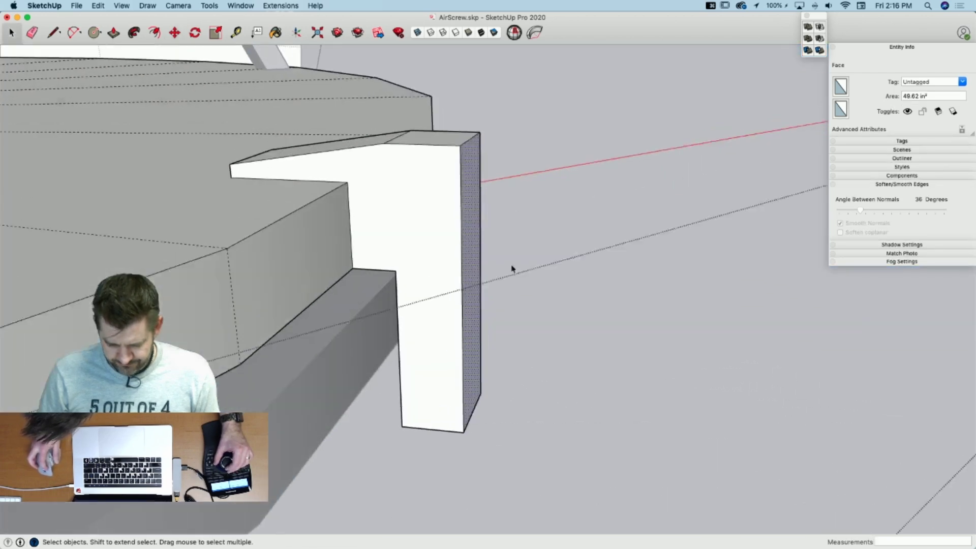
key("q")
left_click(461, 138)
left_click(462, 207)
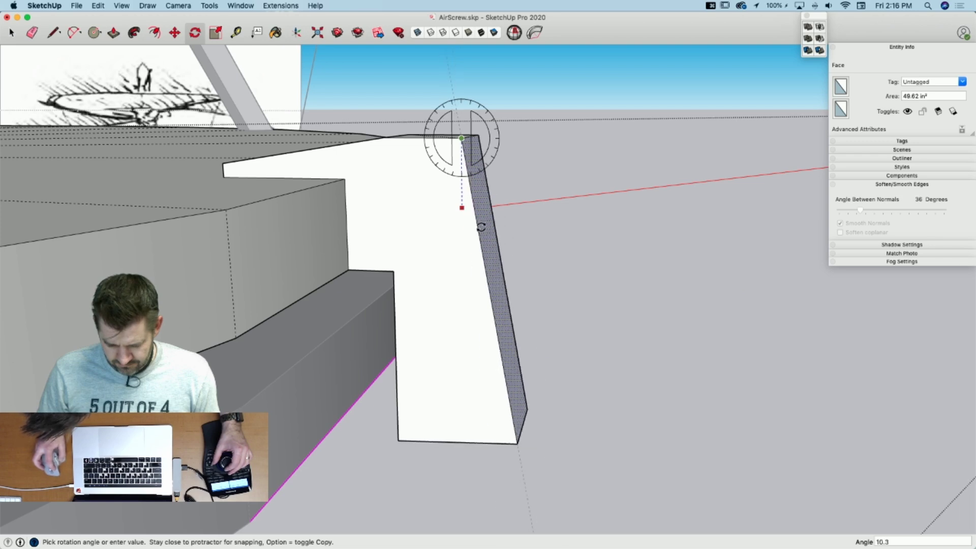
left_click(491, 227)
key("space")
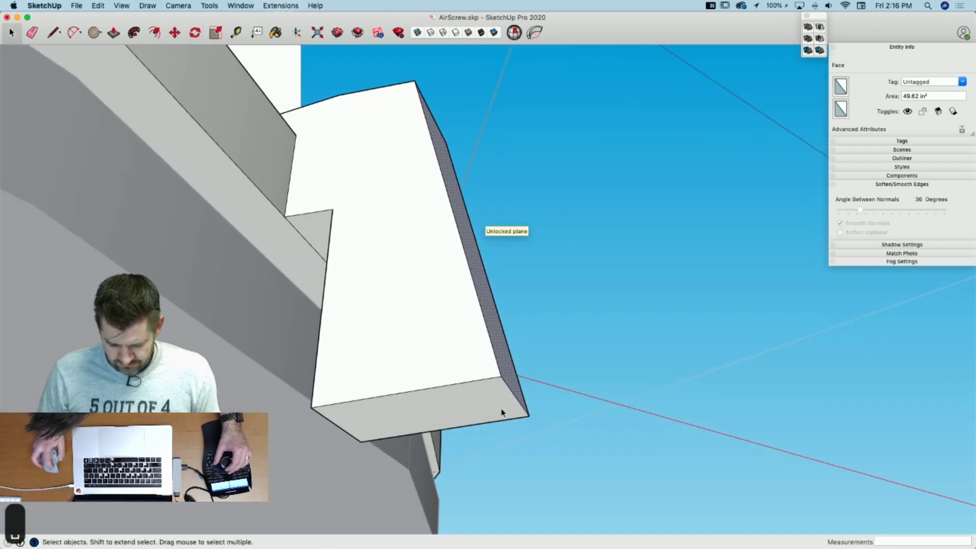
Step: Draw a line about 6 1/8" long across the leg's lower side and push the sliver beneath it away through the 3 7/8" thickness
key("l")
left_click(498, 388)
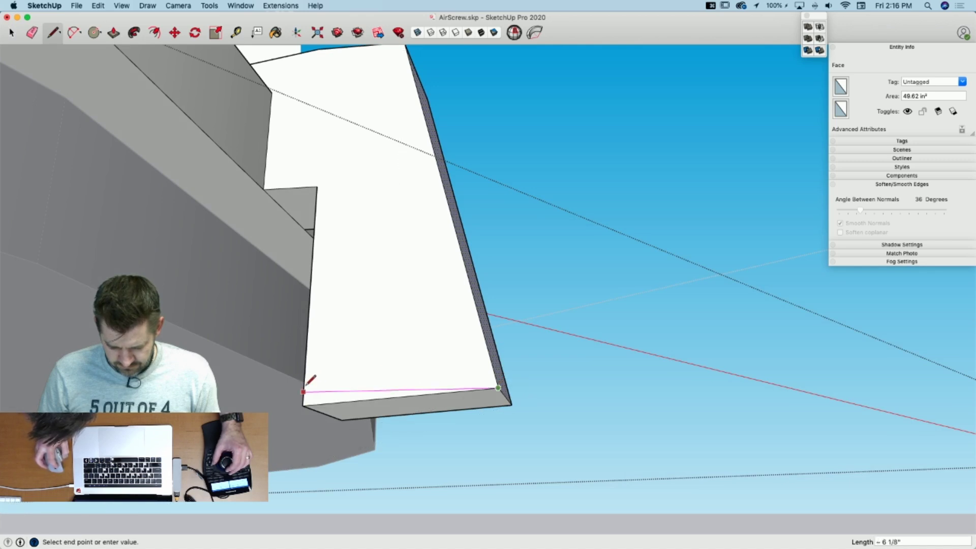
key("p")
left_click(319, 404)
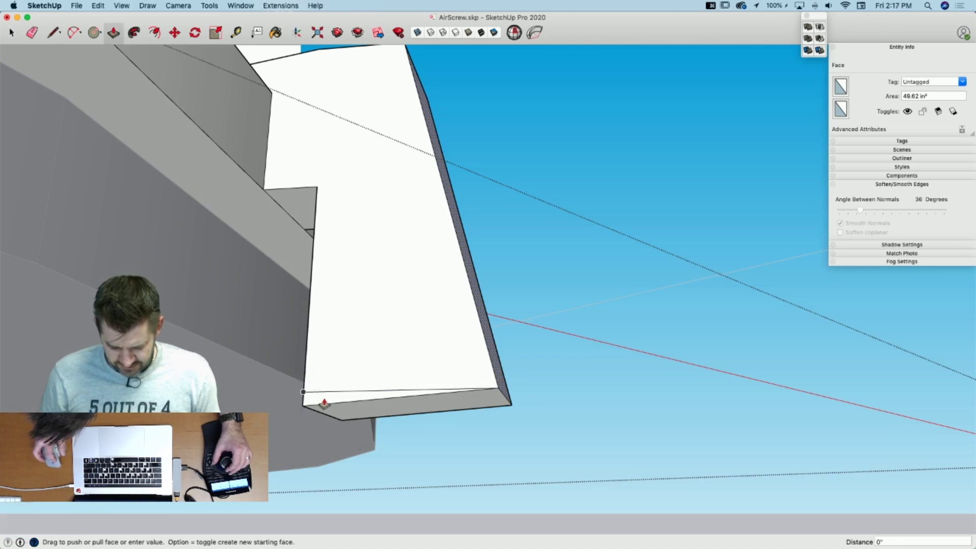
key("Escape")
left_click(319, 404)
left_click(375, 408)
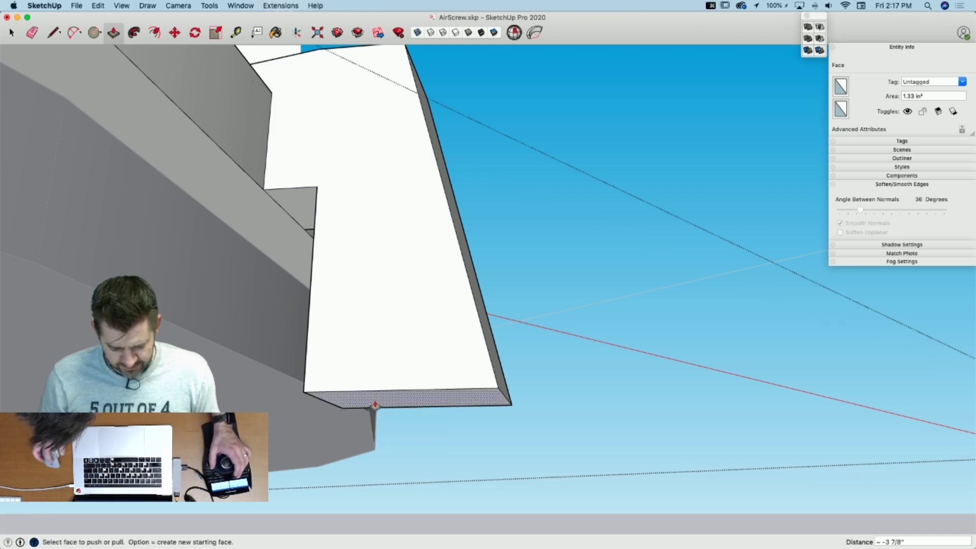
Step: Cut away the leg's inner wedge along a line about 7 5/8" long from the inner notch corner to the bottom edge
key("space")
key("l")
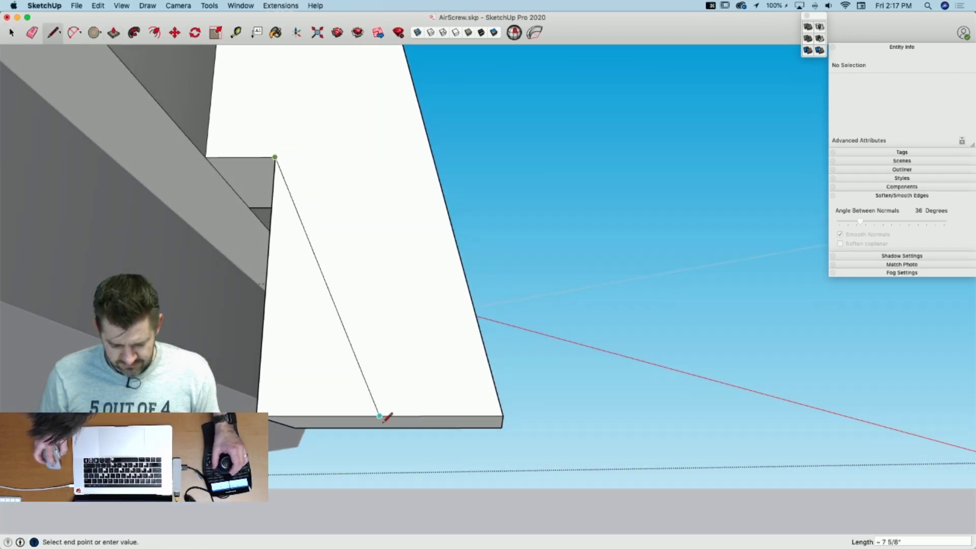
left_click_drag(288, 385, 342, 419)
key("space")
Step: Draw a diagonal across the bracket's upper outer corner and push the triangle through to chamfer the corner
middle_click_drag(454, 285, 446, 229)
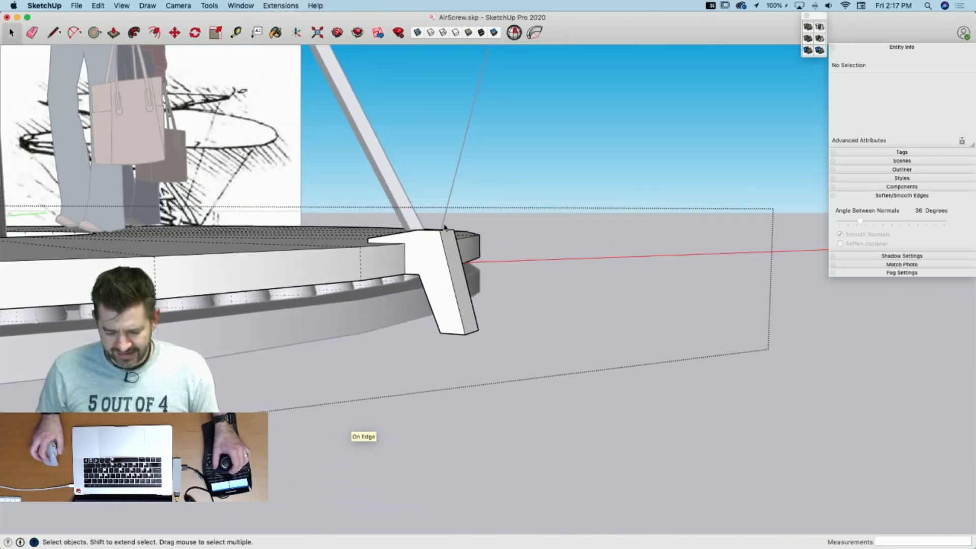
scroll(419, 239, "up", 5)
key("l")
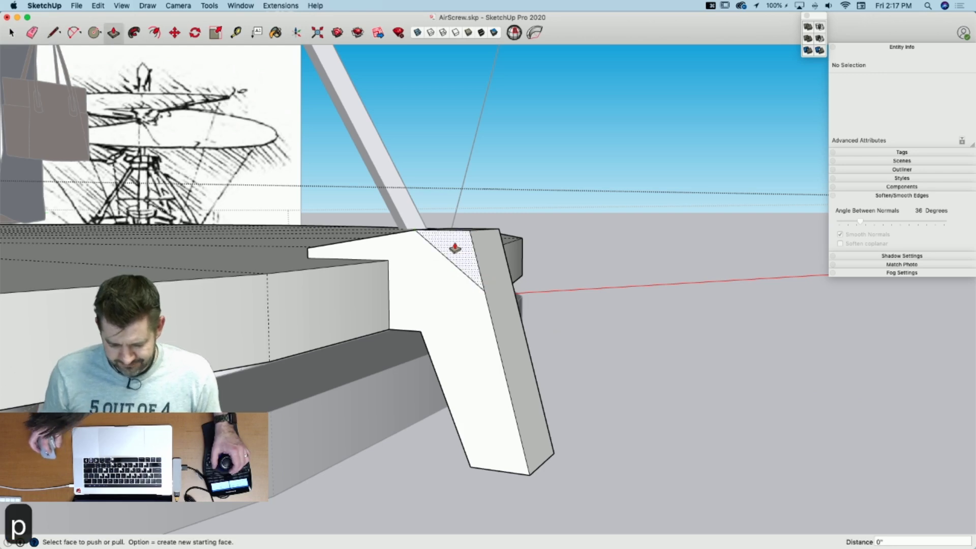
left_click_drag(455, 249, 601, 231)
Step: Erase the leftover edges around the bracket's chamfered corner and the seam across its side face
key("e")
mouse_move(601, 231)
middle_mouse_down()
mouse_move(490, 192)
mouse_move(399, 235)
mouse_move(448, 192)
mouse_move(397, 151)
middle_mouse_up()
left_click(379, 142)
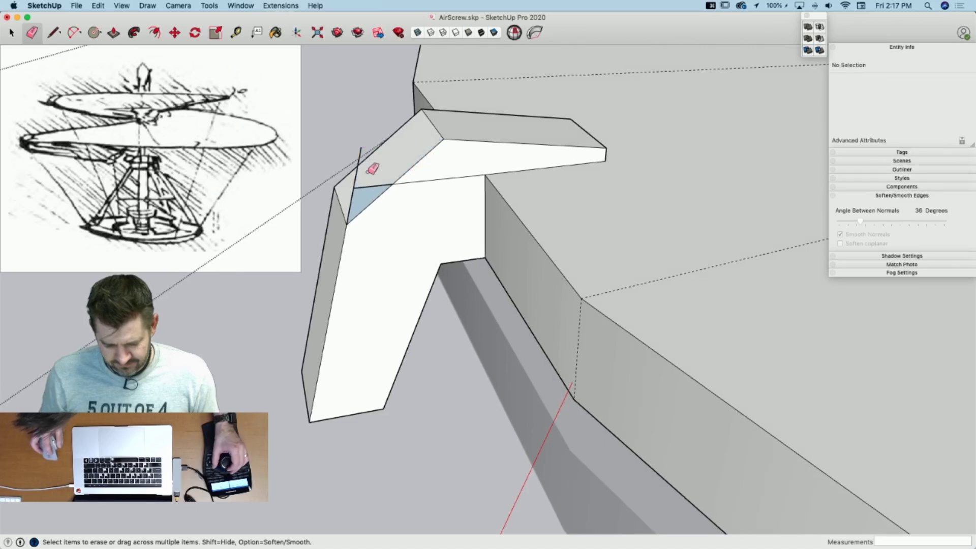
left_click_drag(357, 189, 381, 178)
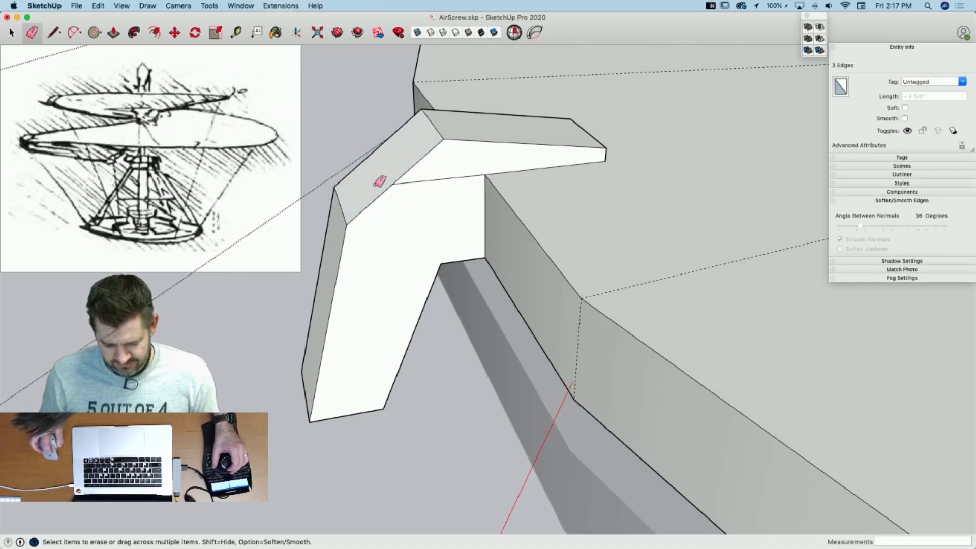
key("e")
left_click(443, 175)
Step: Select the whole bracket and rotate-copy it around the column's center at 90 degrees to make three copies
key("space")
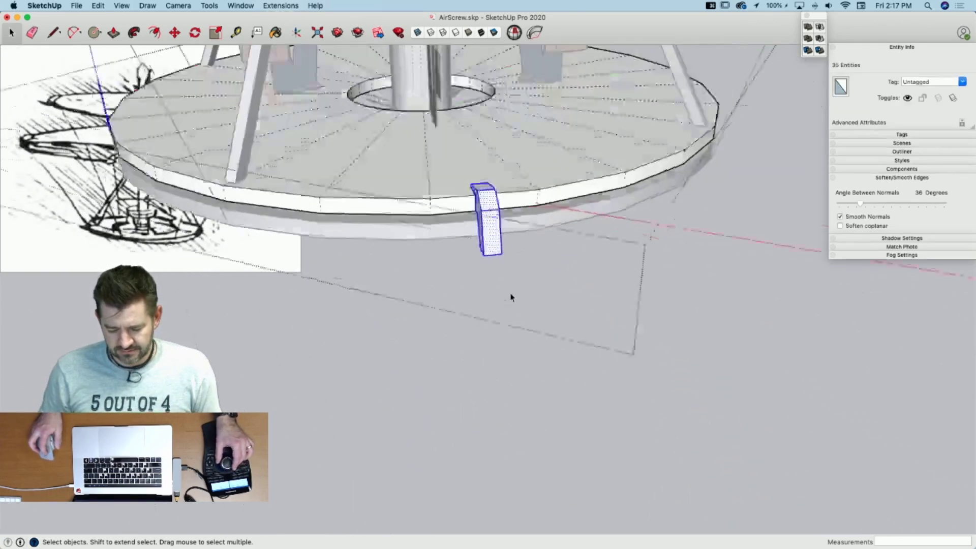
key("q")
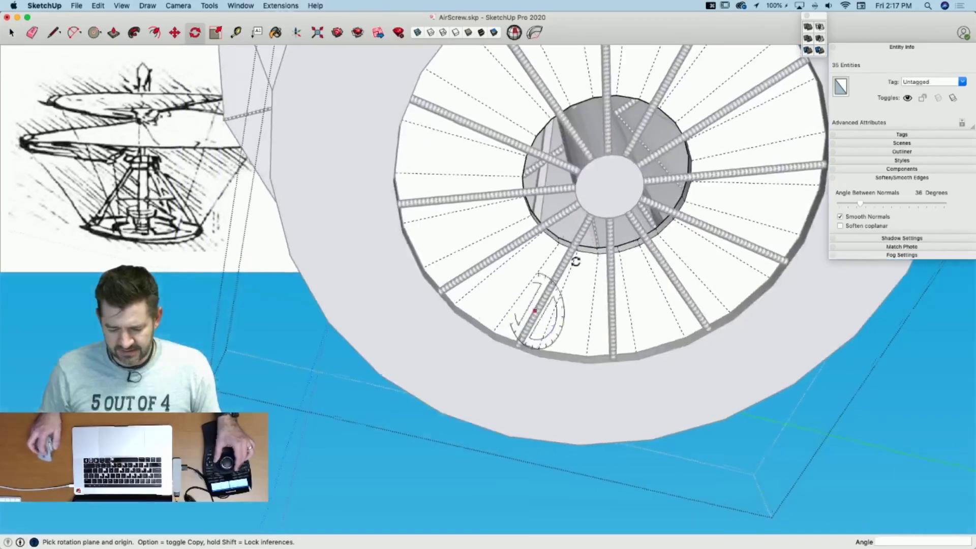
left_click(610, 186)
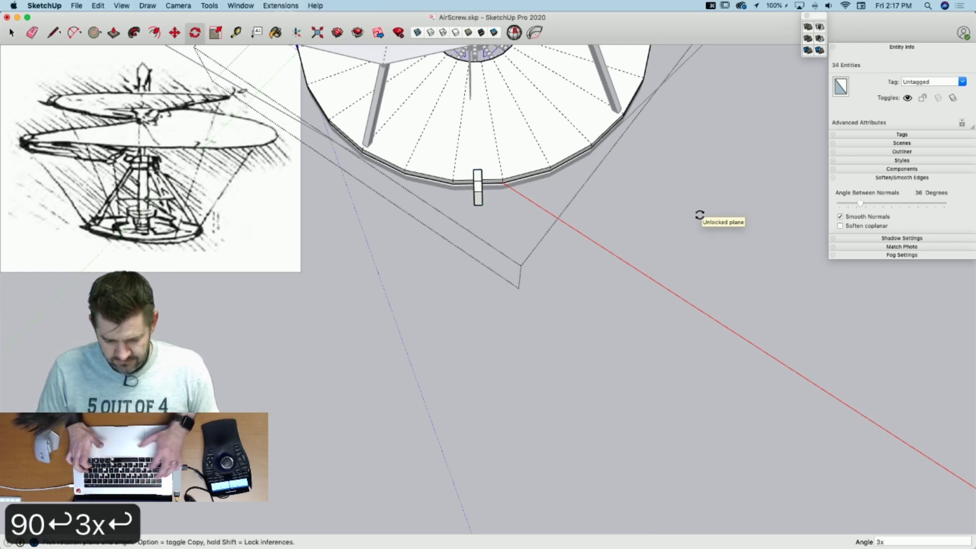
key("space")
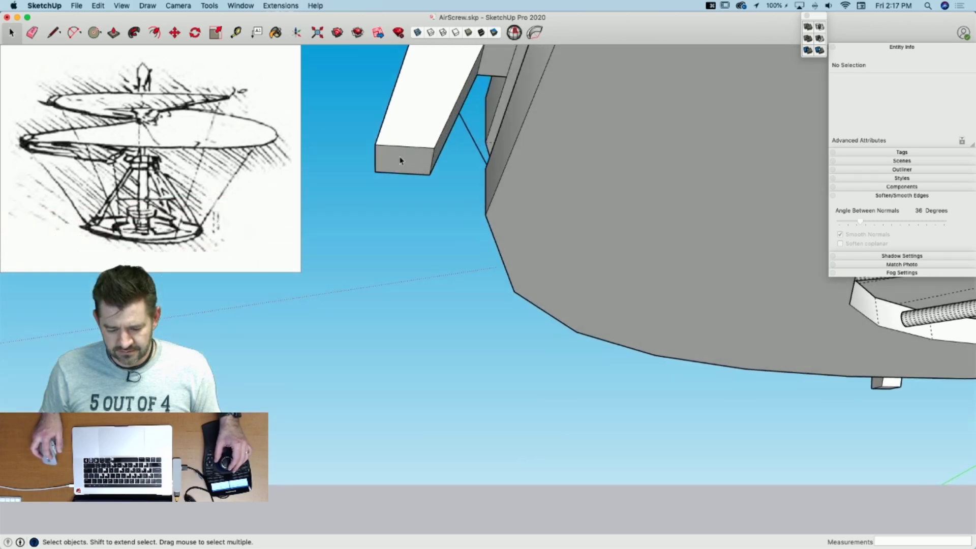
Step: Select the bottom faces of all four bracket legs and move them down 4 1/4" to lengthen the legs
left_click(399, 159)
key("p")
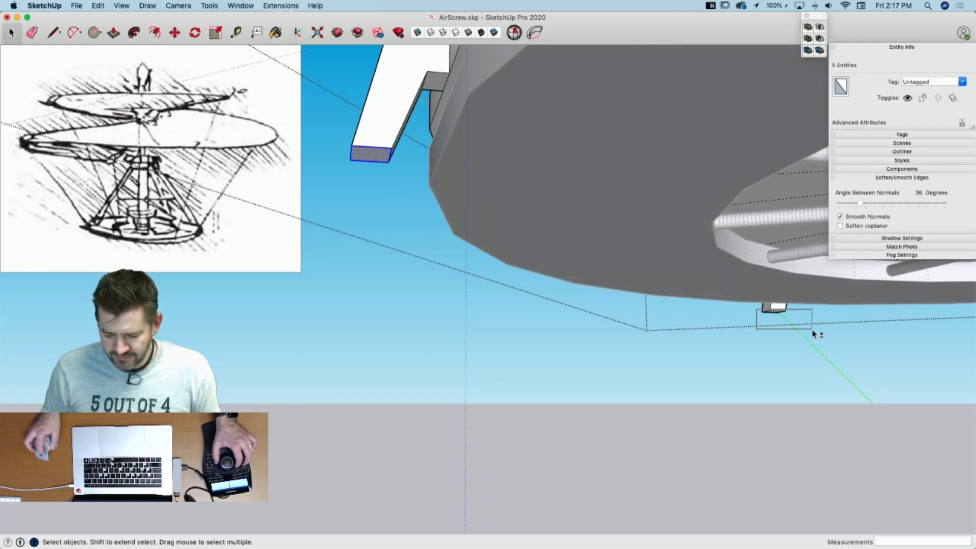
left_click_drag(756, 309, 813, 330, "shift")
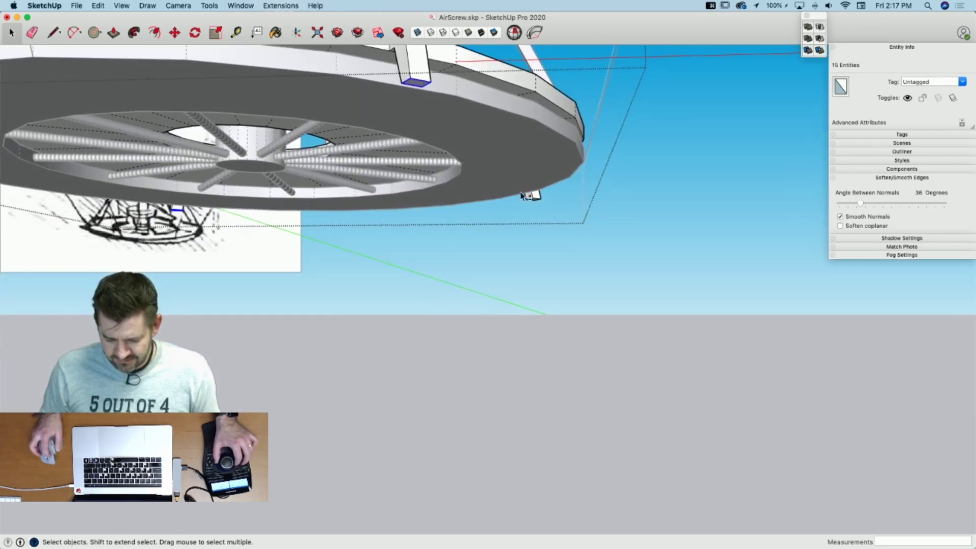
key("m")
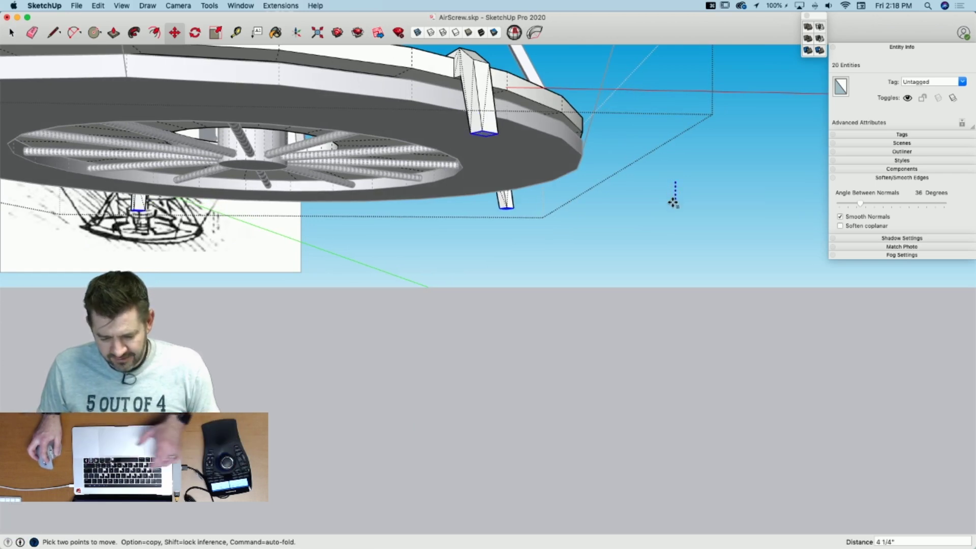
left_click(672, 203)
key("space")
left_click(613, 292)
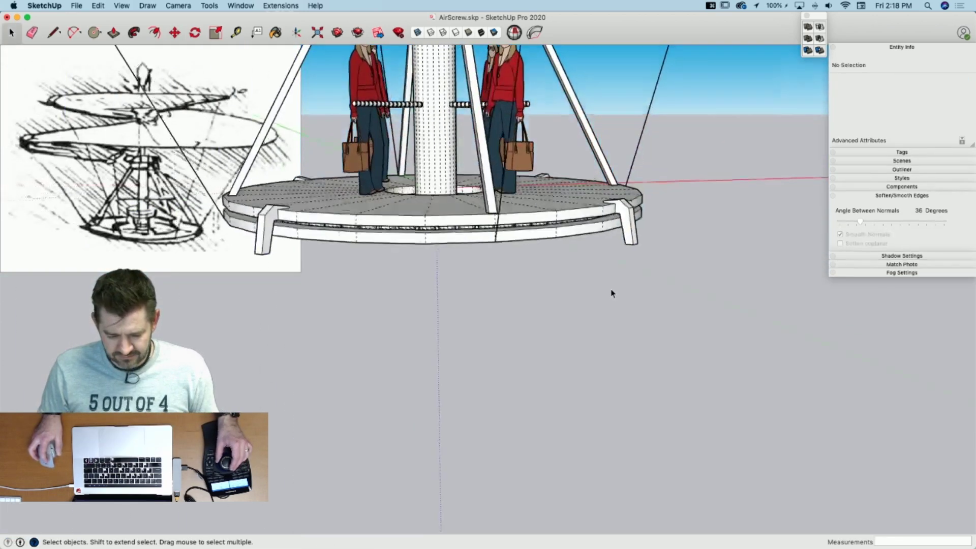
key("l")
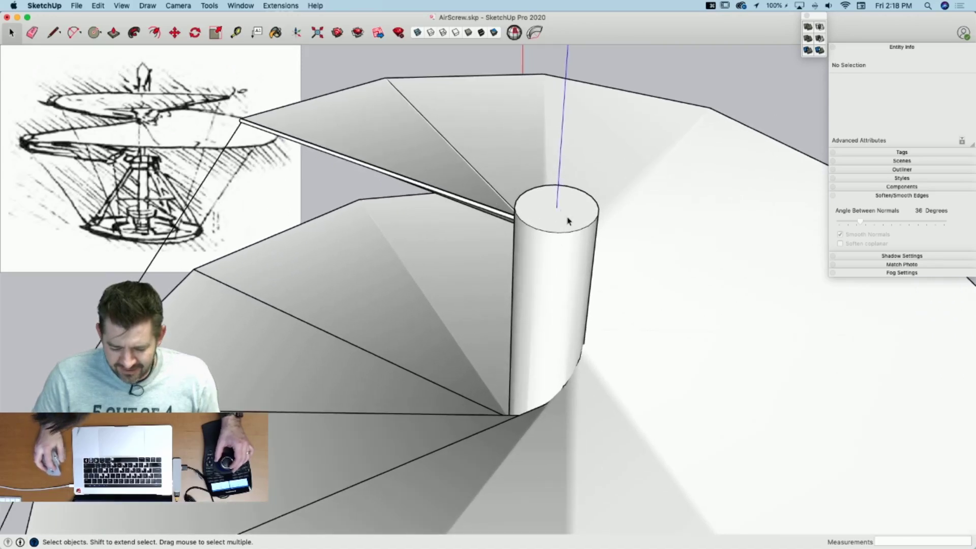
key("l")
key("space")
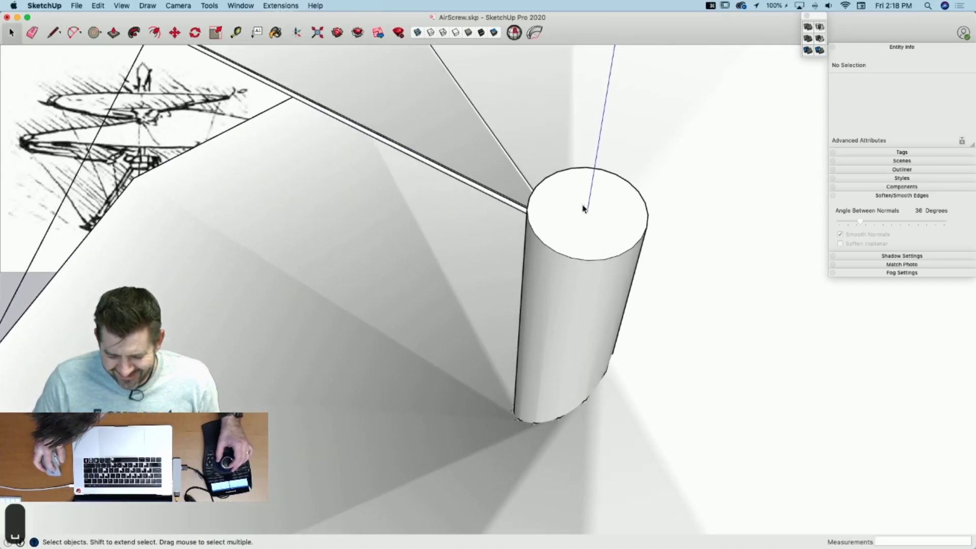
key("l")
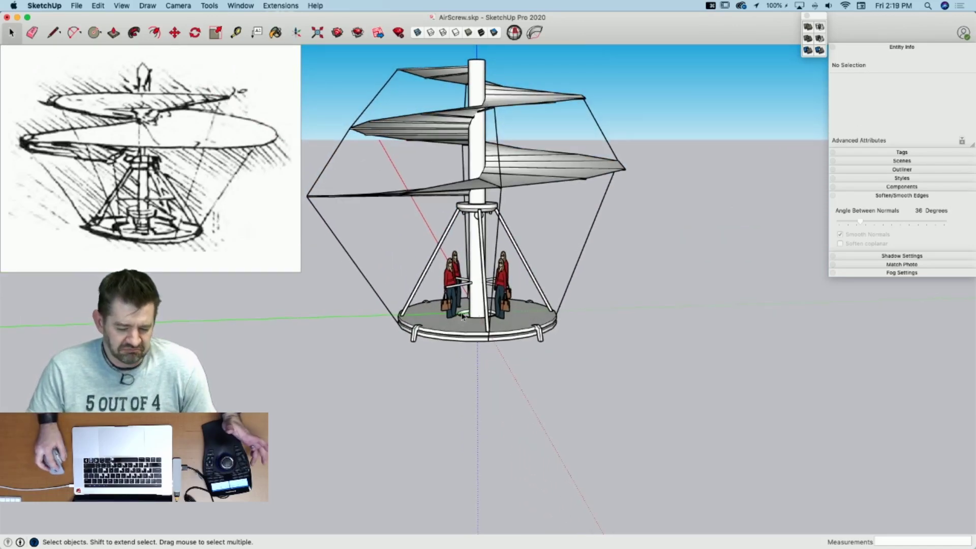
Step: Try rotating the screw group around the central column's axis
left_click(464, 312)
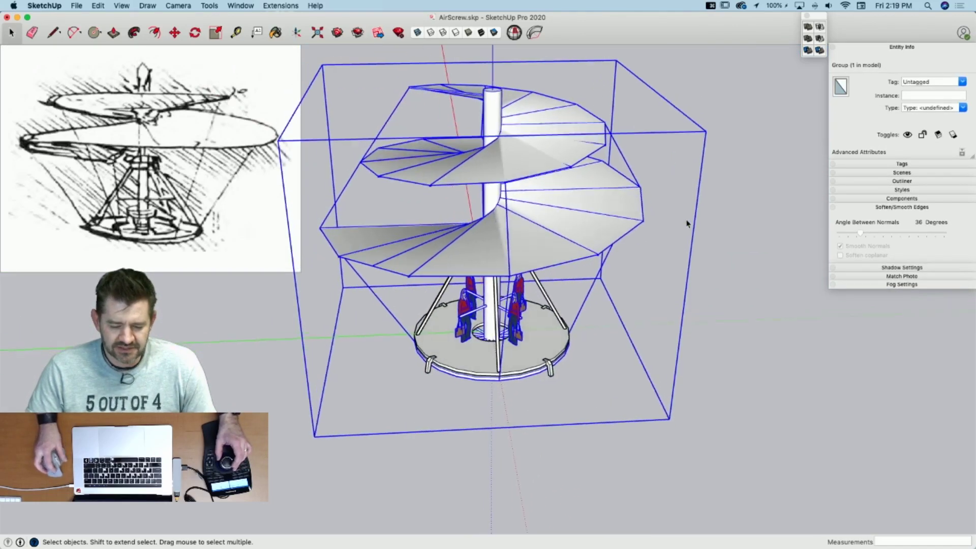
key("q")
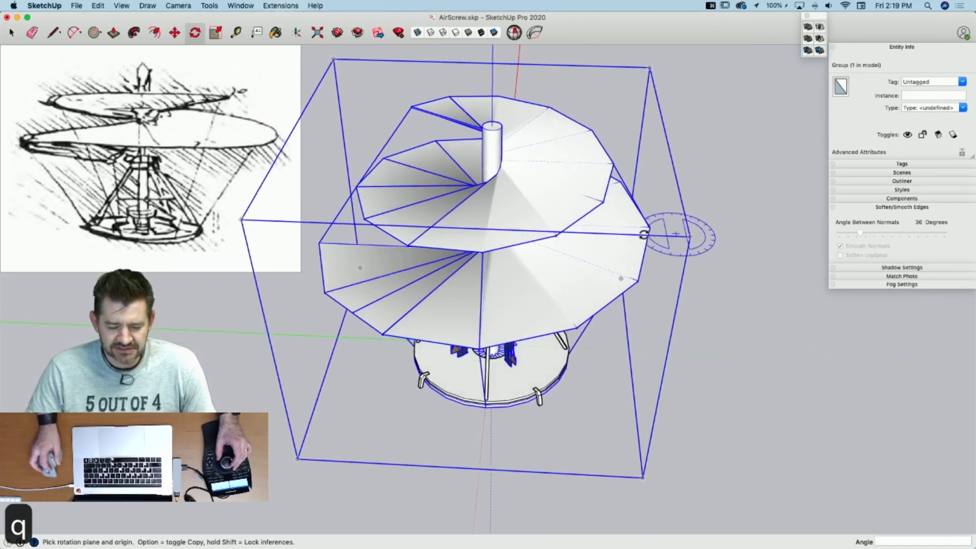
left_click(491, 127)
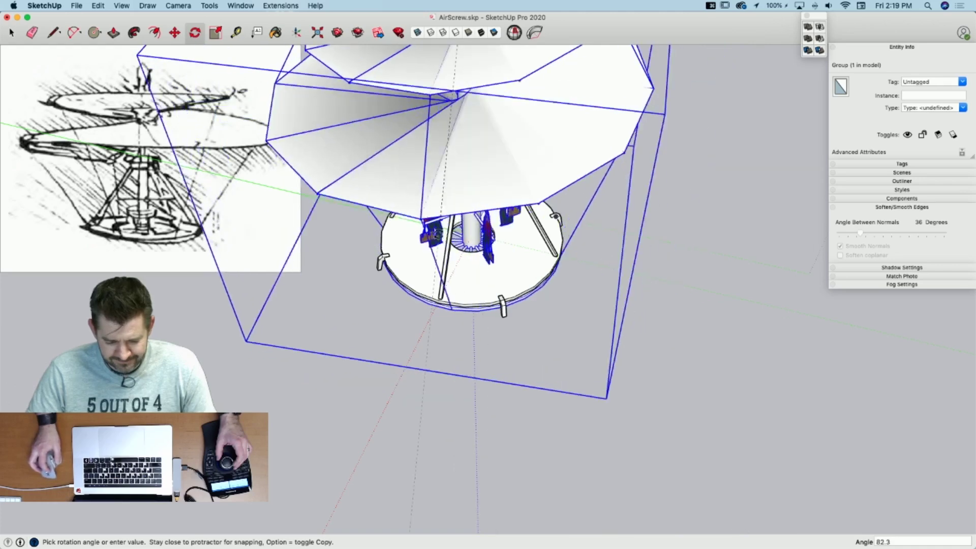
key("space")
left_click(704, 294)
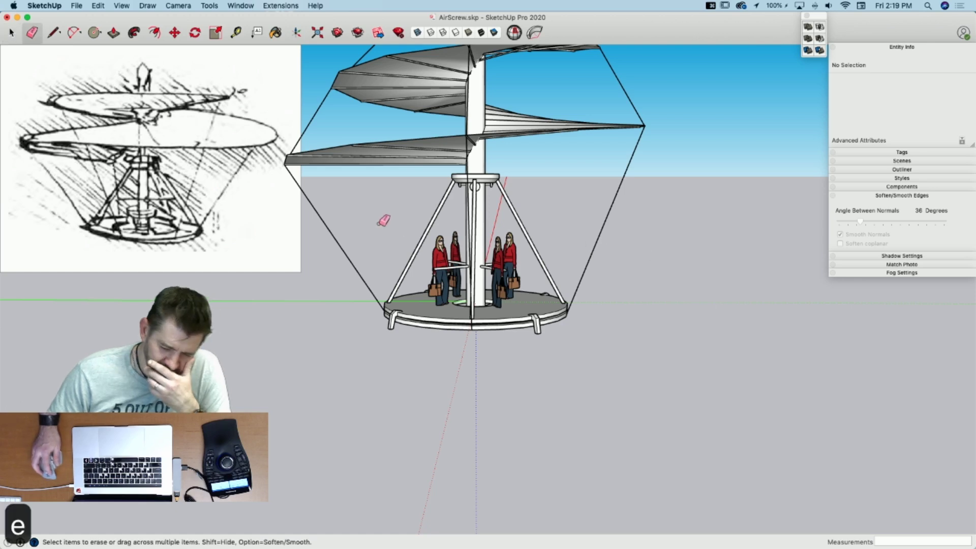
Step: Open the screw group, erase the ropes running from the lowest blade down to the base disc, and close the group
double_click(340, 245)
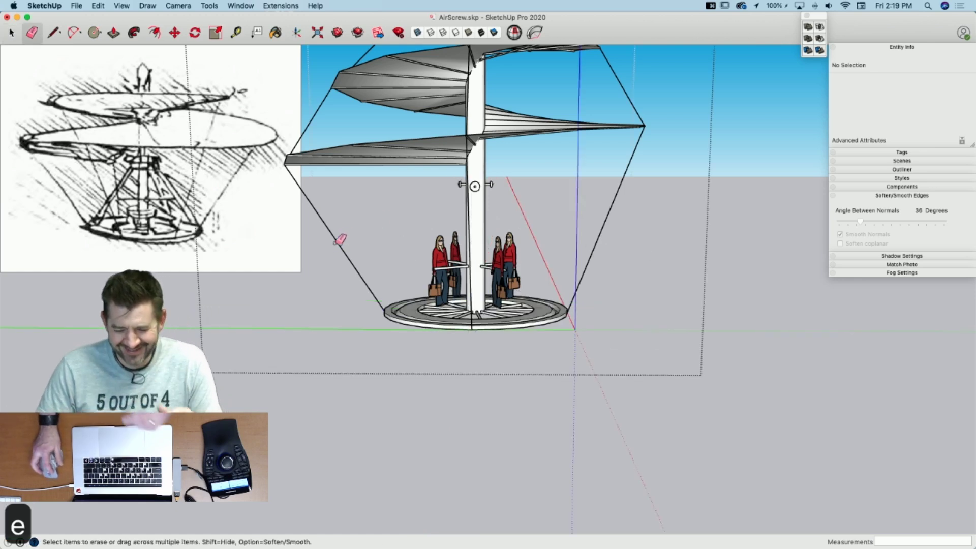
middle_click_drag(336, 237, 498, 234)
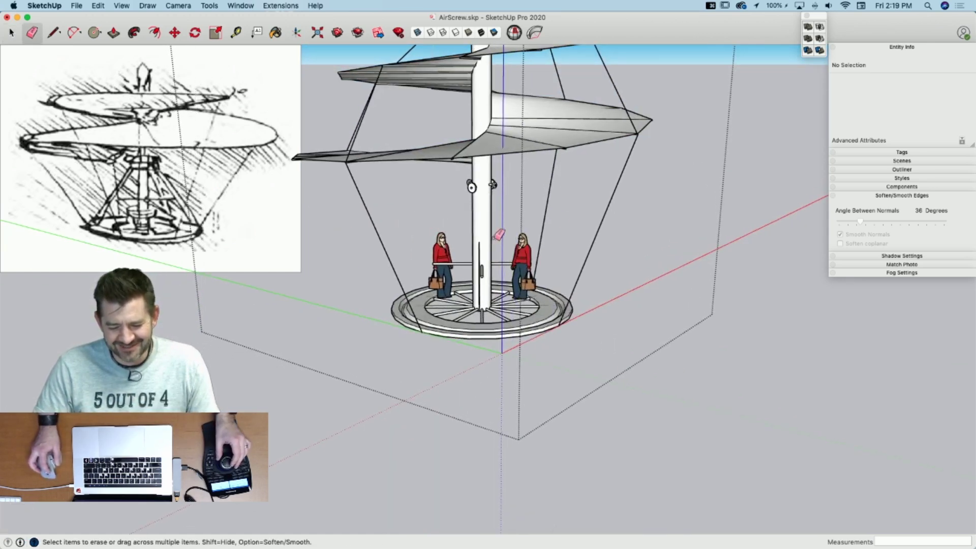
left_click_drag(603, 225, 553, 201)
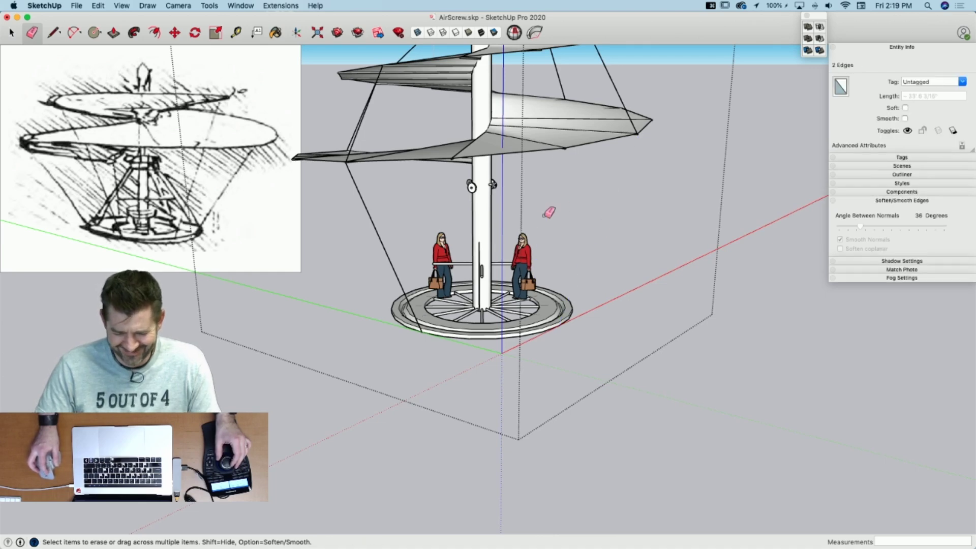
left_click_drag(351, 229, 384, 216)
key("space")
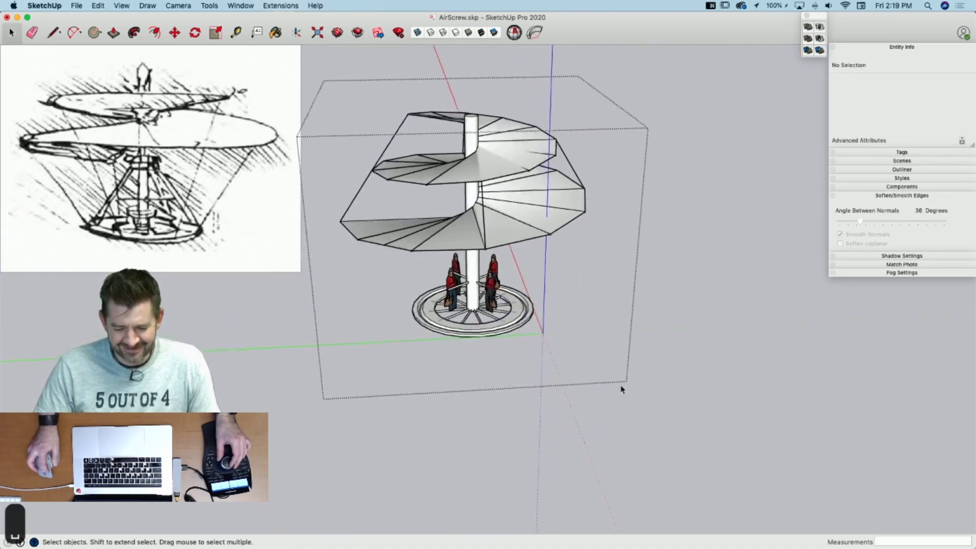
left_click(621, 389)
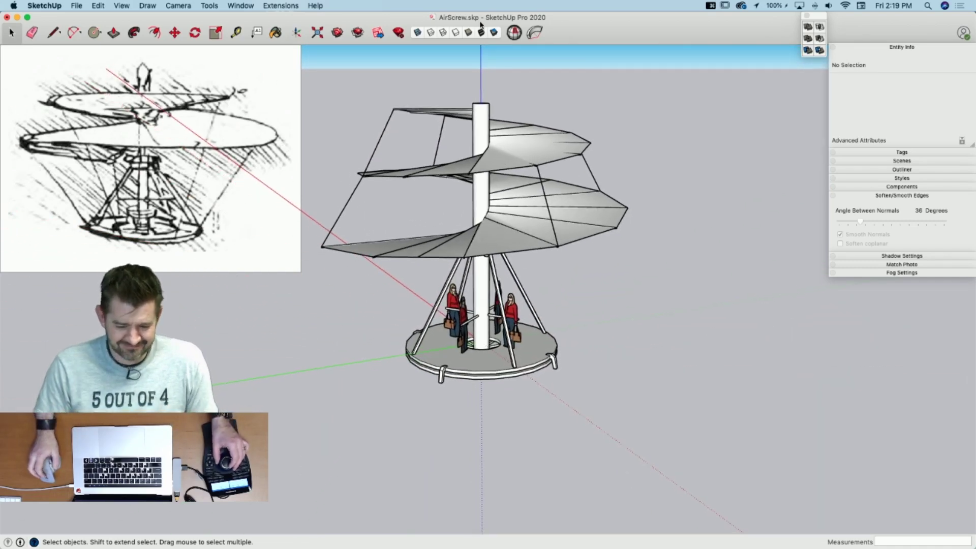
Step: Draw rope lines from the top of the central column to successive corners along the upper blade's rim
key("l")
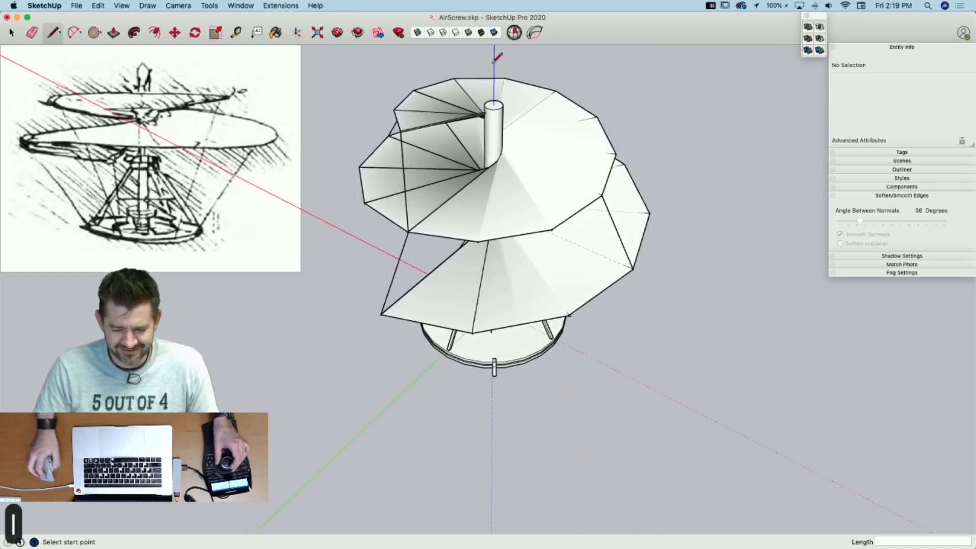
scroll(480, 127, "up", 5)
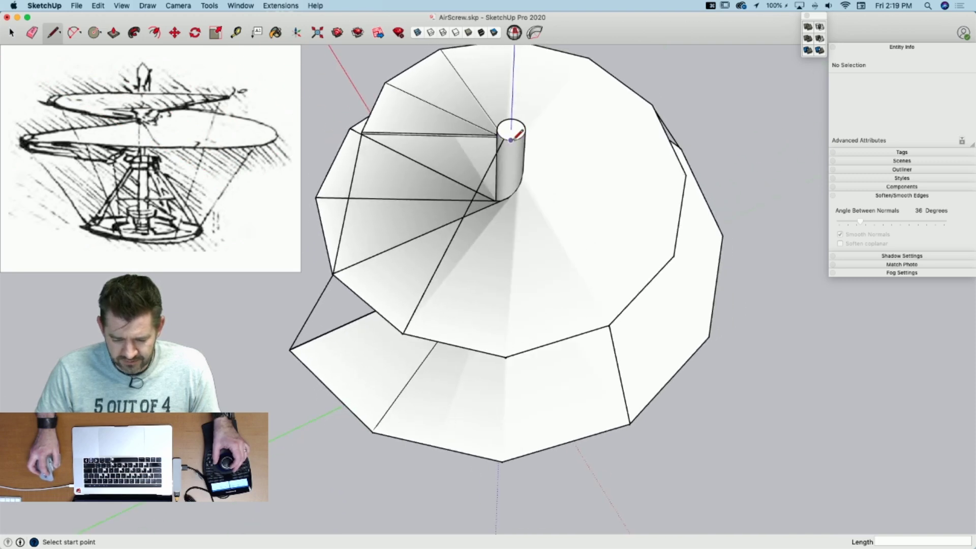
left_click(507, 357)
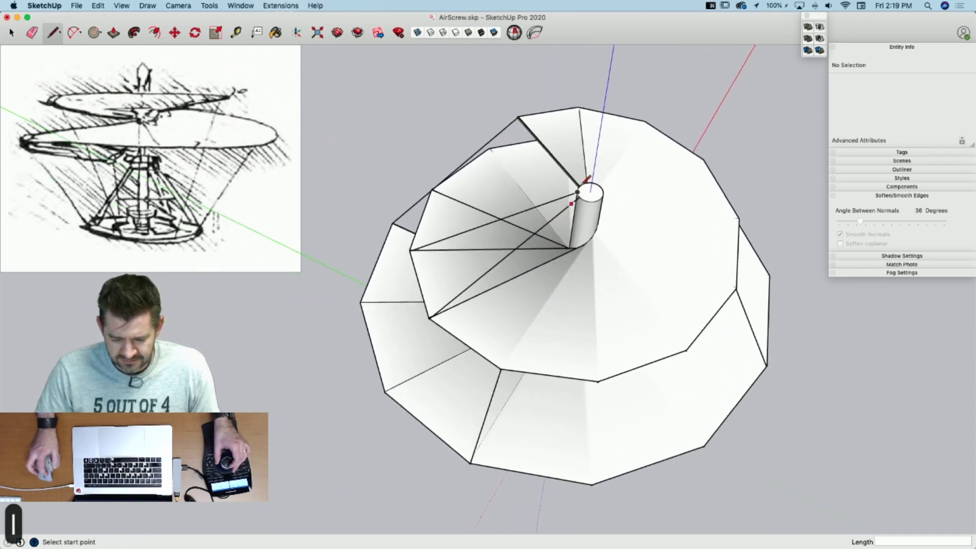
left_click(501, 369)
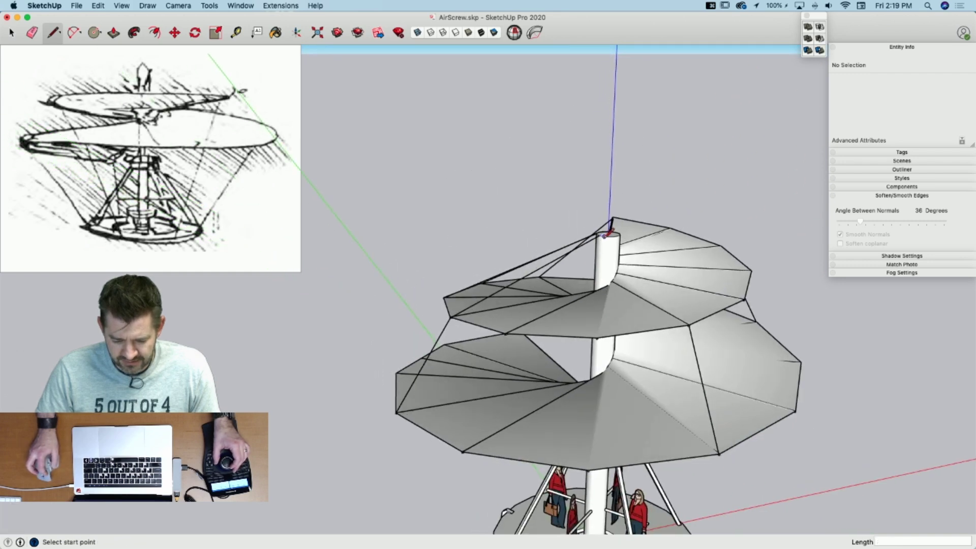
left_click(605, 235)
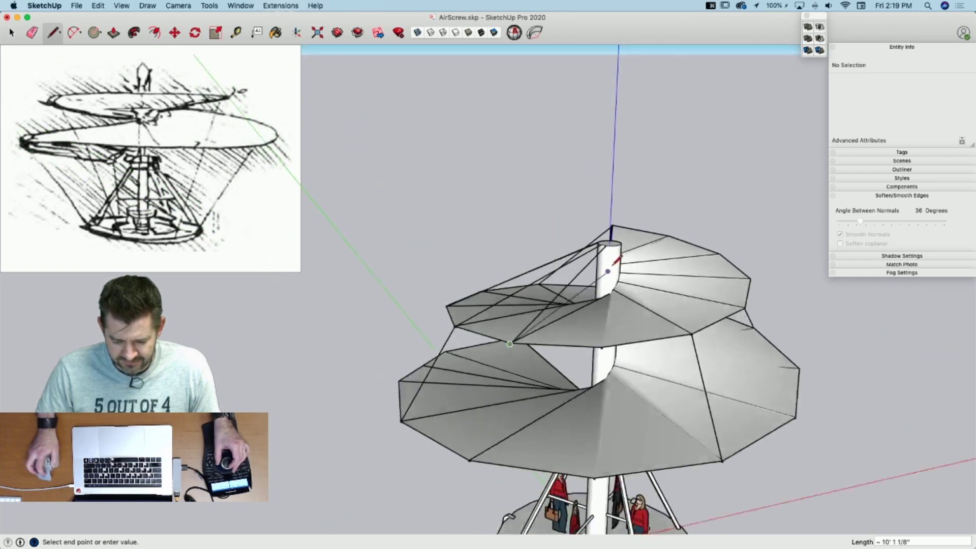
left_click(521, 378)
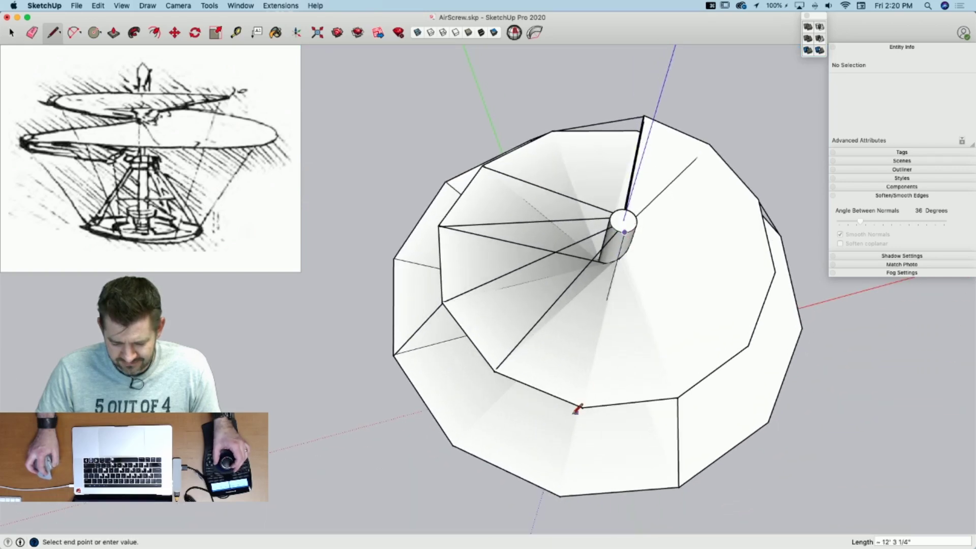
left_click(583, 406)
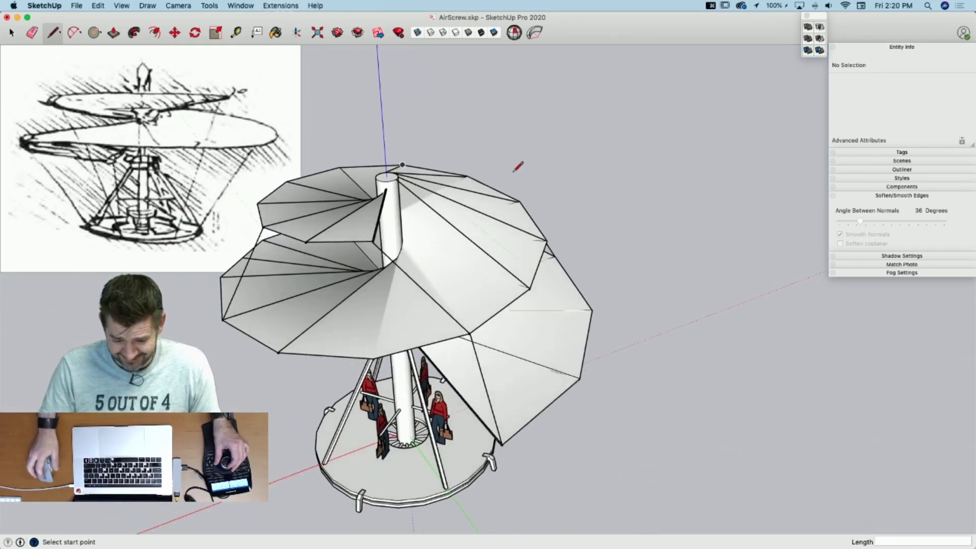
key("e")
left_click(414, 342)
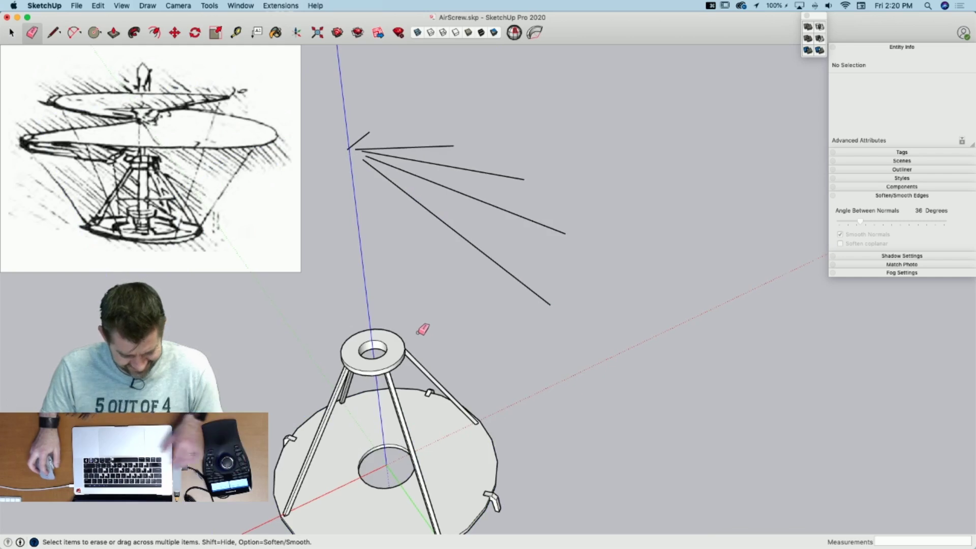
key("super+z")
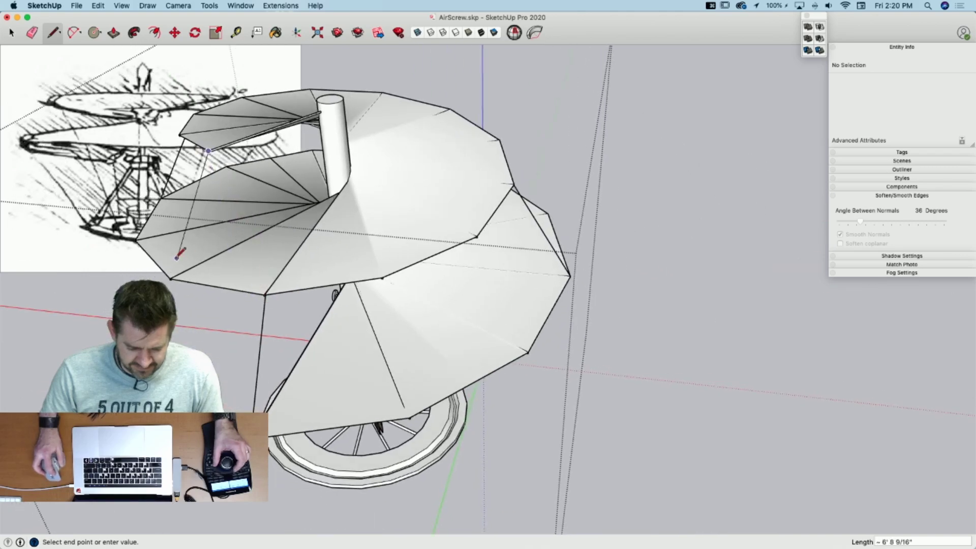
Step: Draw rope lines inside the screw group connecting the upper blade's rim corners to the rim corners of the blade below
left_click(170, 278)
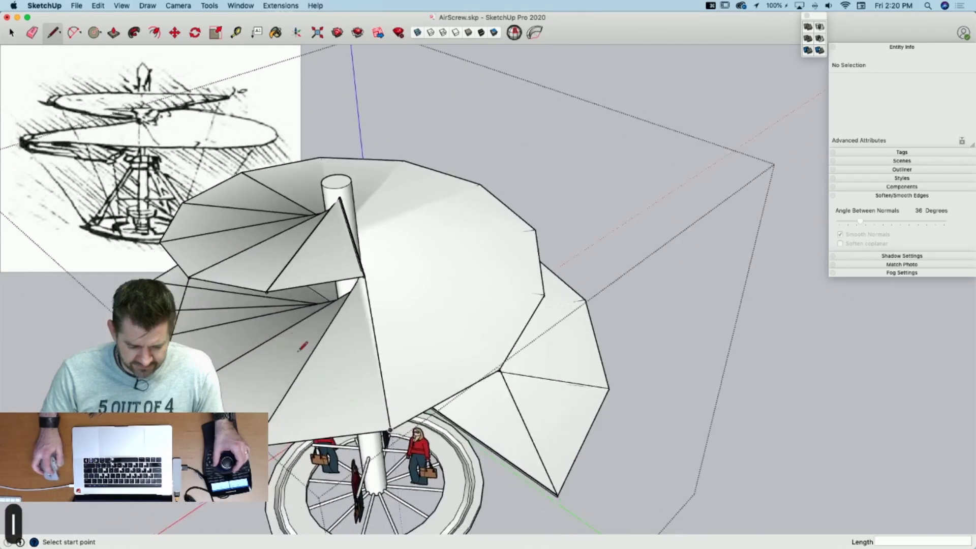
left_click(267, 287)
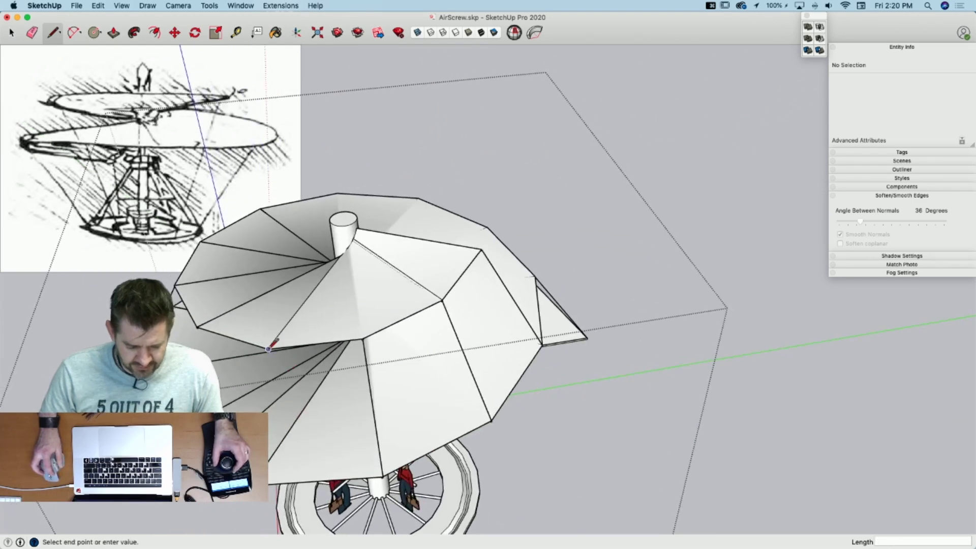
left_click(540, 346)
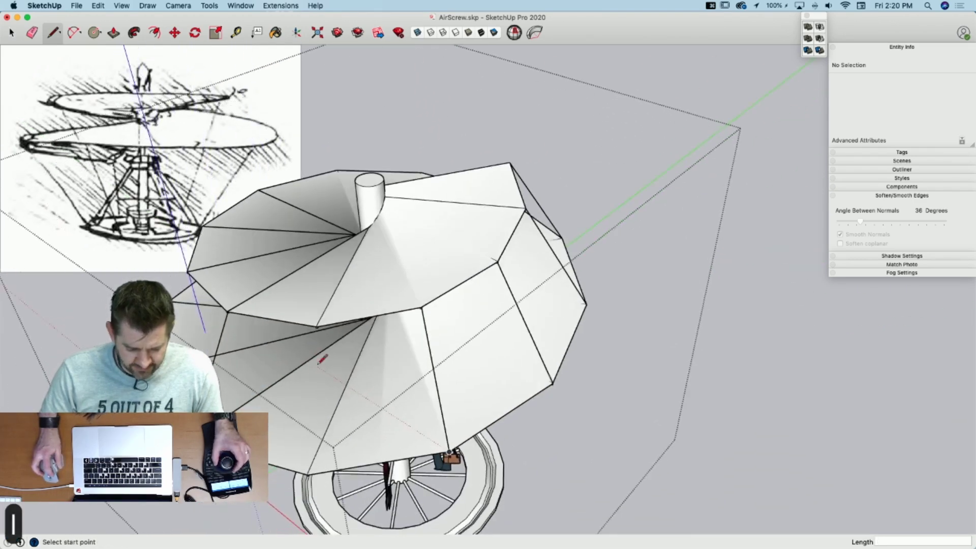
left_click(308, 473)
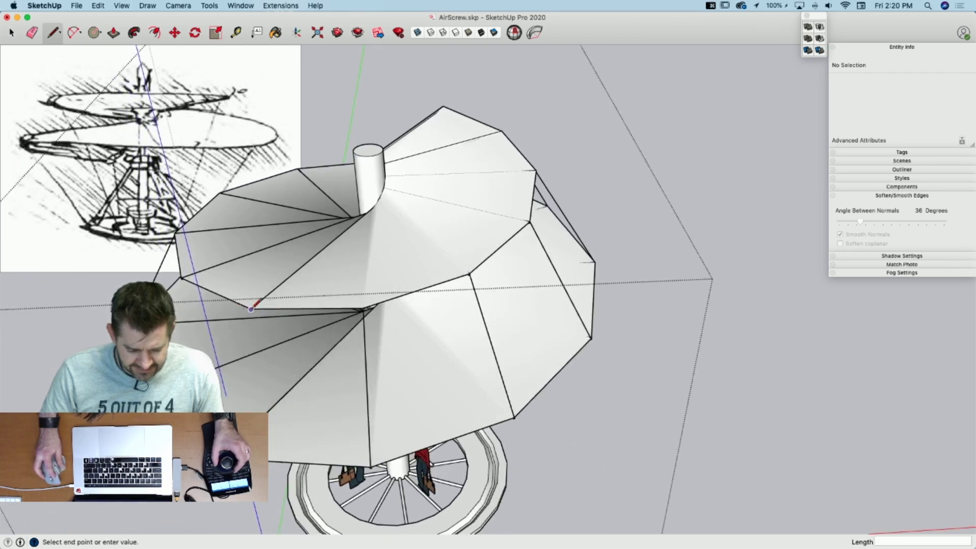
left_click(251, 309)
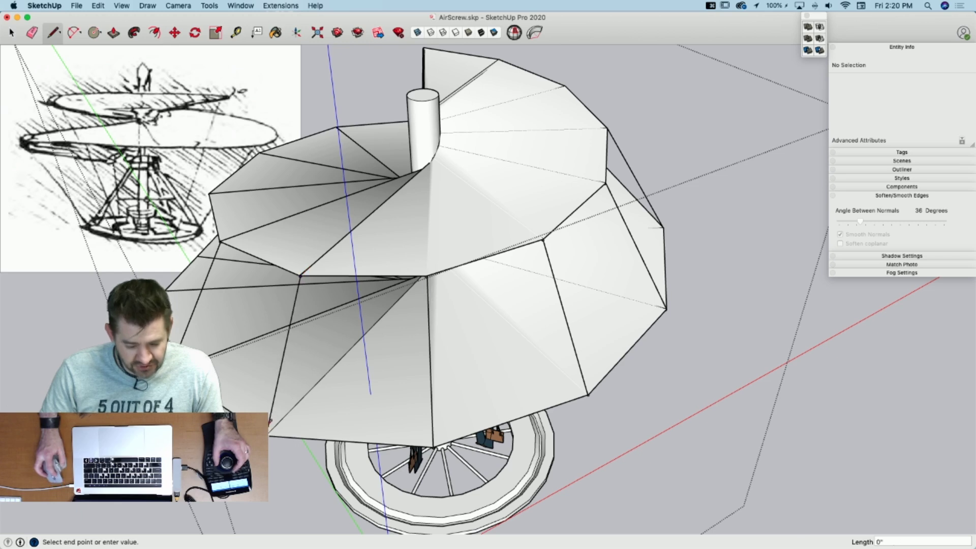
left_click(269, 421)
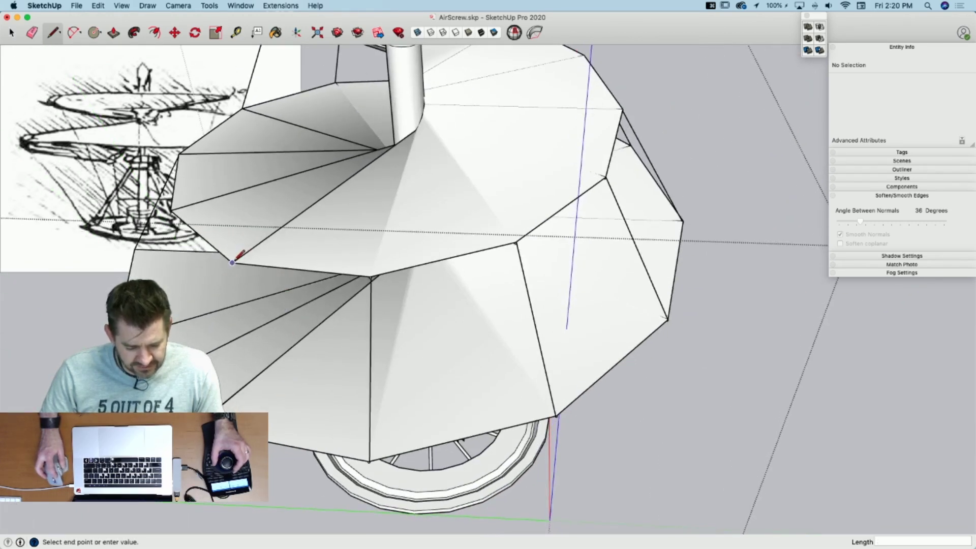
left_click(232, 263)
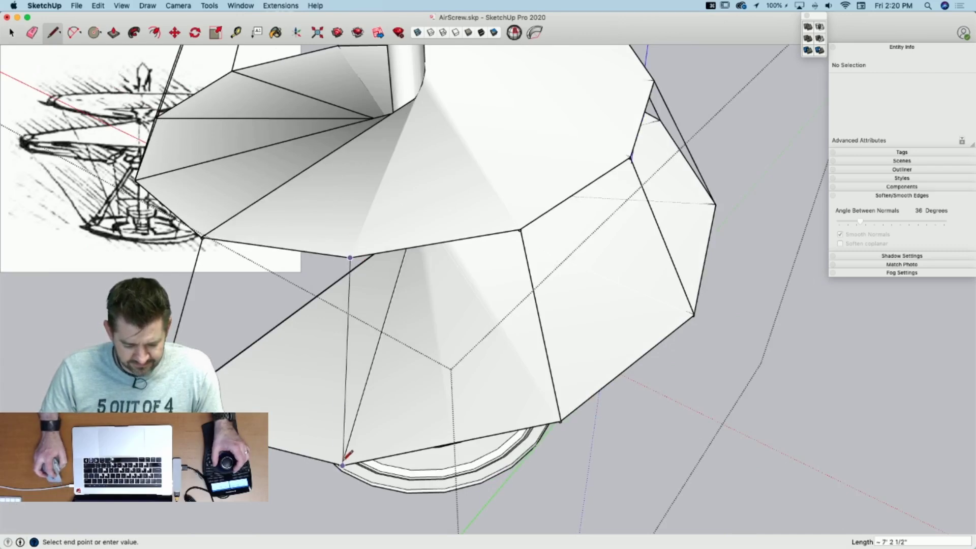
key("space")
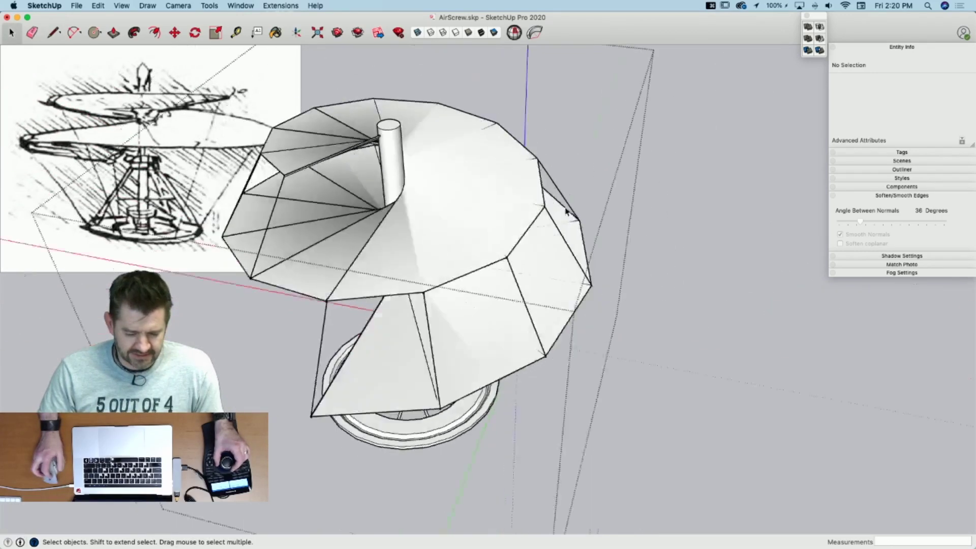
Step: Cut the five rope lines at the top of the column and paste them in place inside the screw group
middle_click_drag(687, 152, 496, 85)
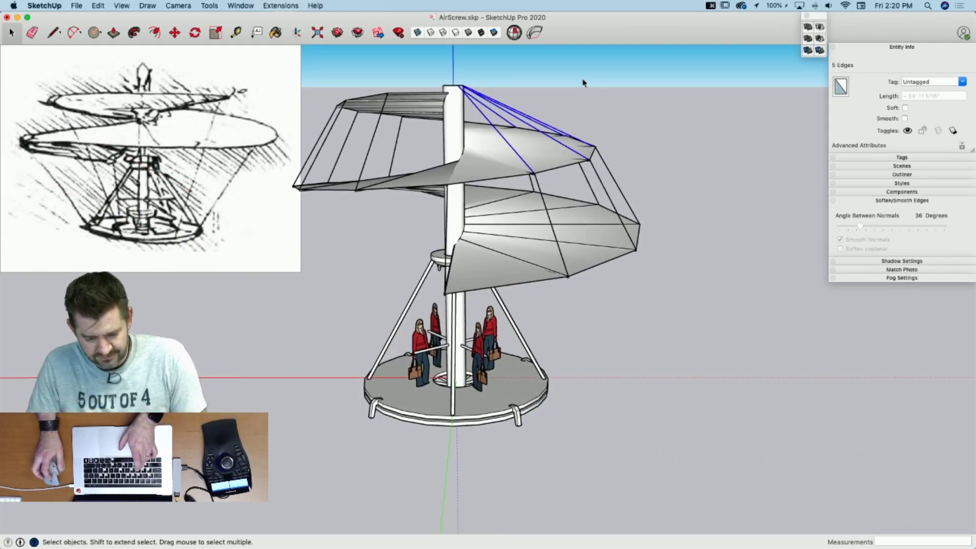
key("super+x")
double_click(547, 151)
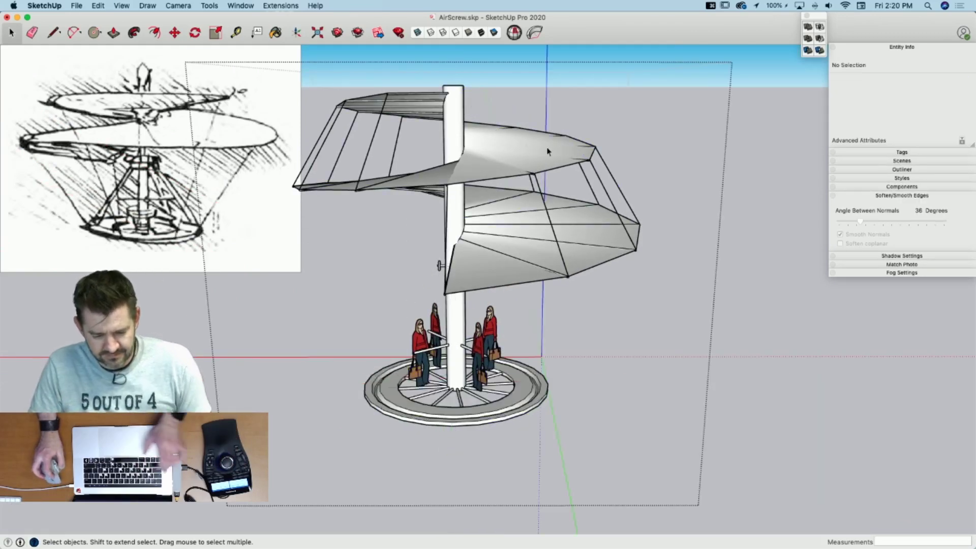
left_click(123, 6)
mouse_move(101, 6)
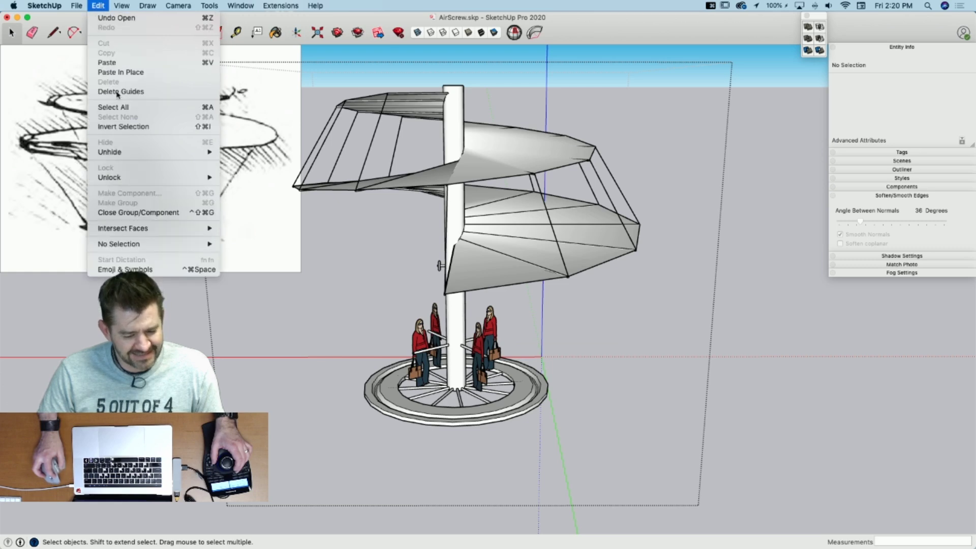
left_click(129, 73)
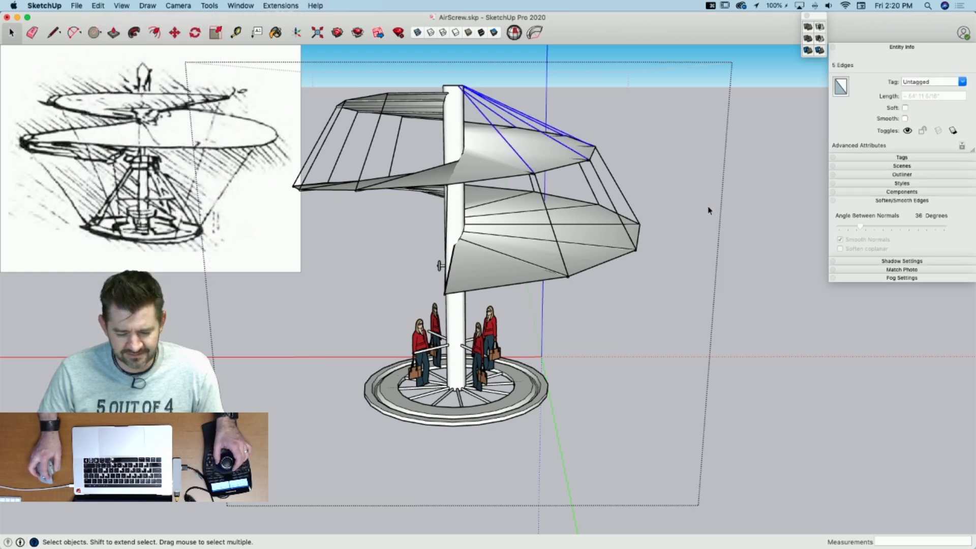
left_click(708, 207)
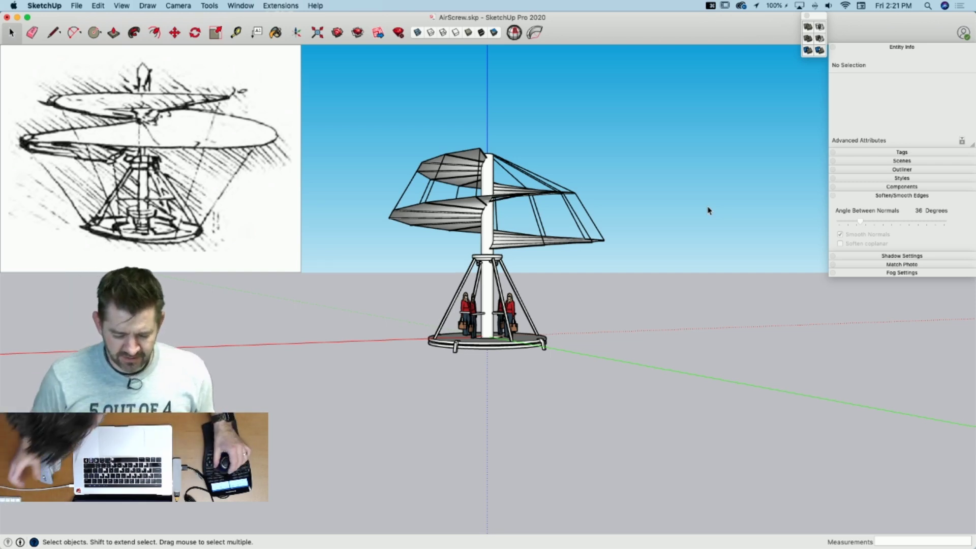
middle_click_drag(708, 210, 682, 186)
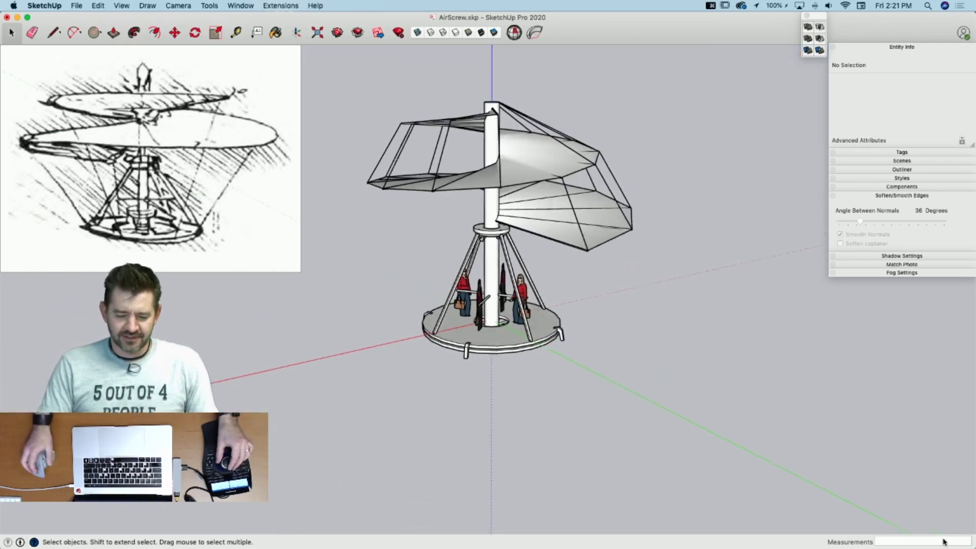
key("e")
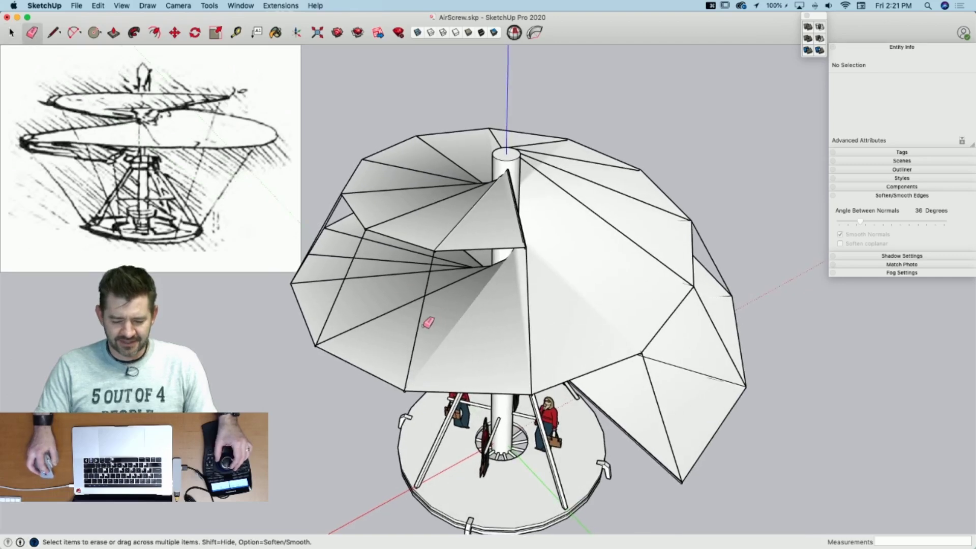
key("super+a")
key("Escape")
key("space")
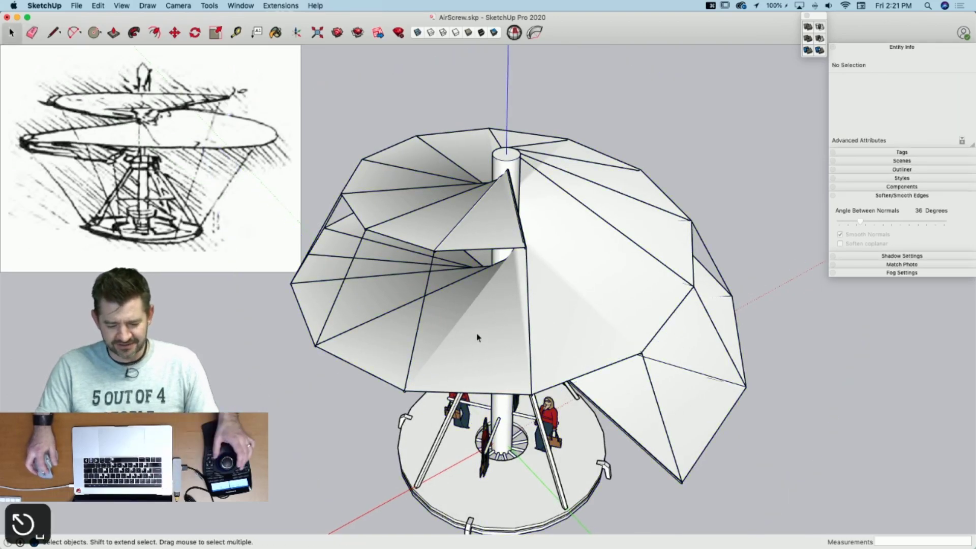
left_click(478, 335)
key("e")
key("space")
Step: Open the screw group, soften the radial edges across the spiral blade with the Eraser, and close the group
double_click(440, 326)
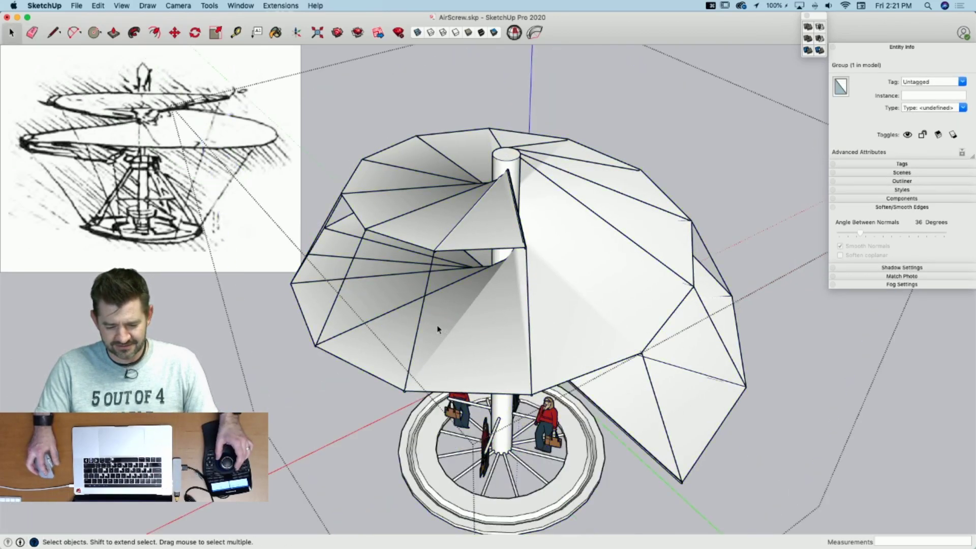
key("e")
middle_click_drag(422, 316, 376, 247)
left_click(365, 250)
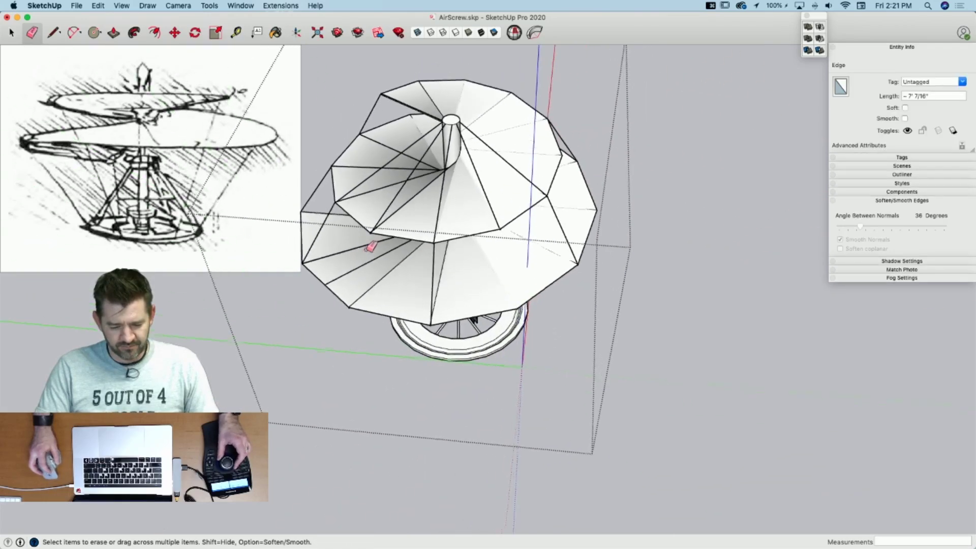
left_click_drag(417, 253, 415, 222, "alt")
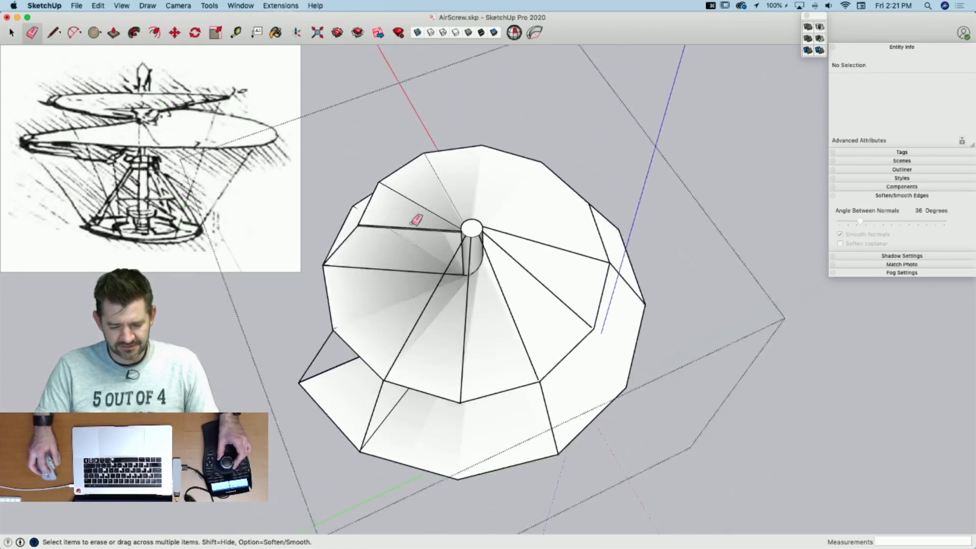
left_click(469, 371, "alt")
left_click(511, 345, "alt")
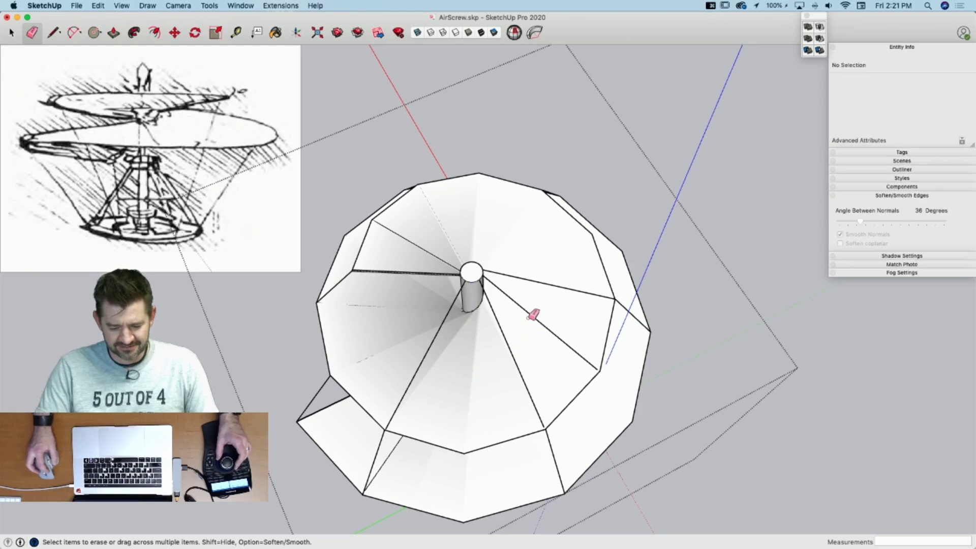
left_click(530, 315, "alt")
key("space")
left_click(718, 418)
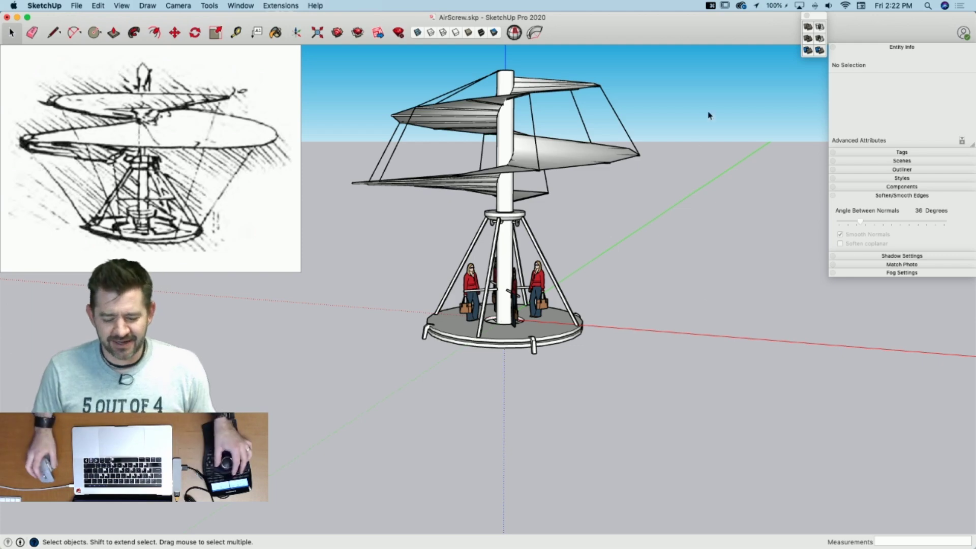
Step: Try lowering the screw group along the blue axis relative to the base disc and support frame
left_click(540, 122)
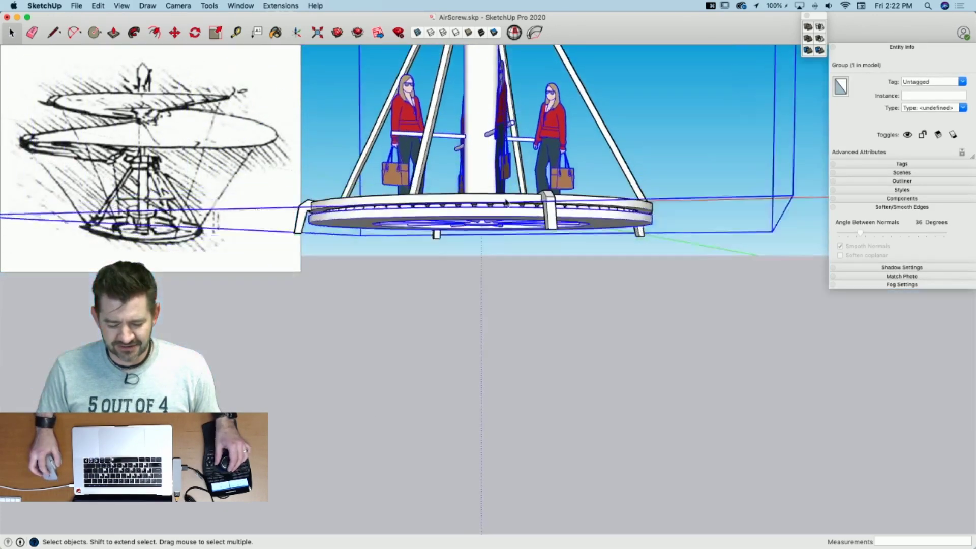
double_click(454, 195)
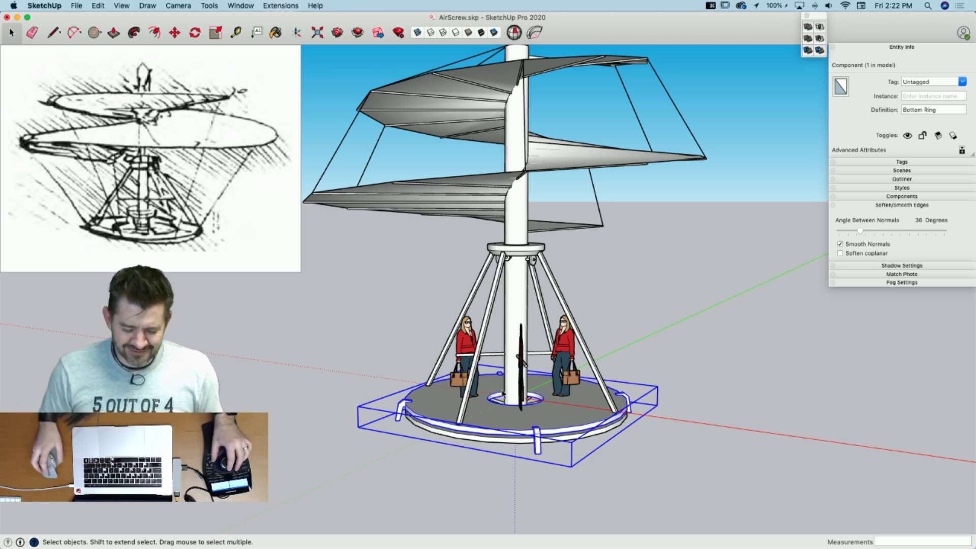
middle_click_drag(559, 411, 532, 184)
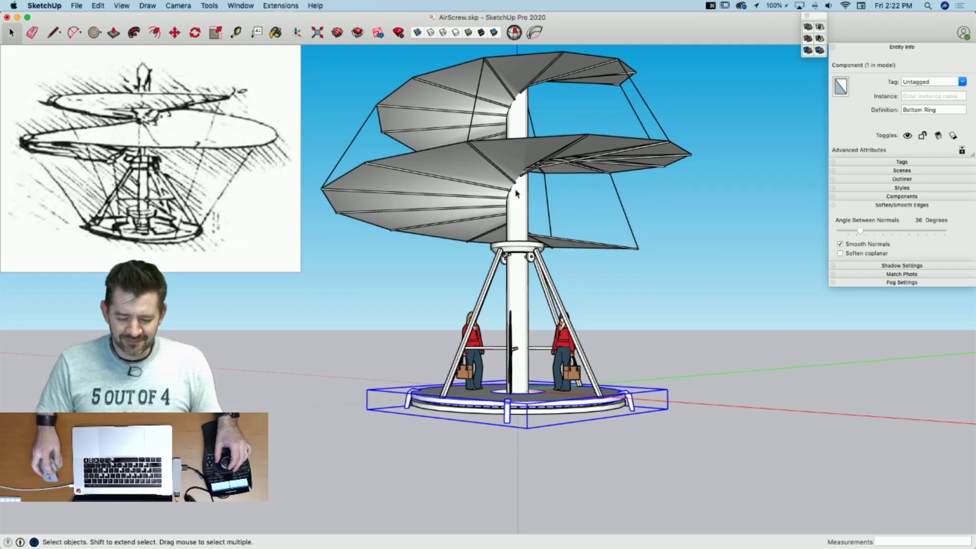
left_click(516, 184)
key("m")
left_click(516, 184)
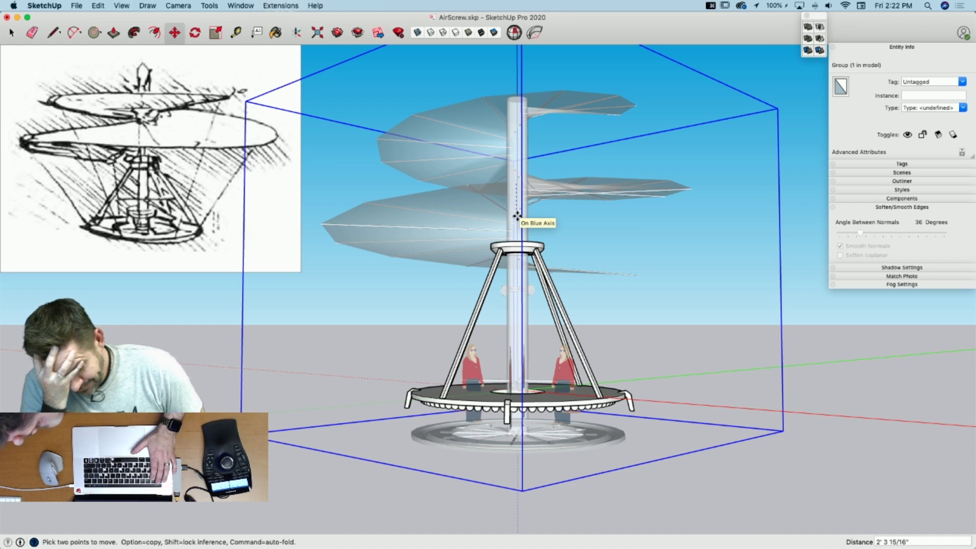
key("Escape")
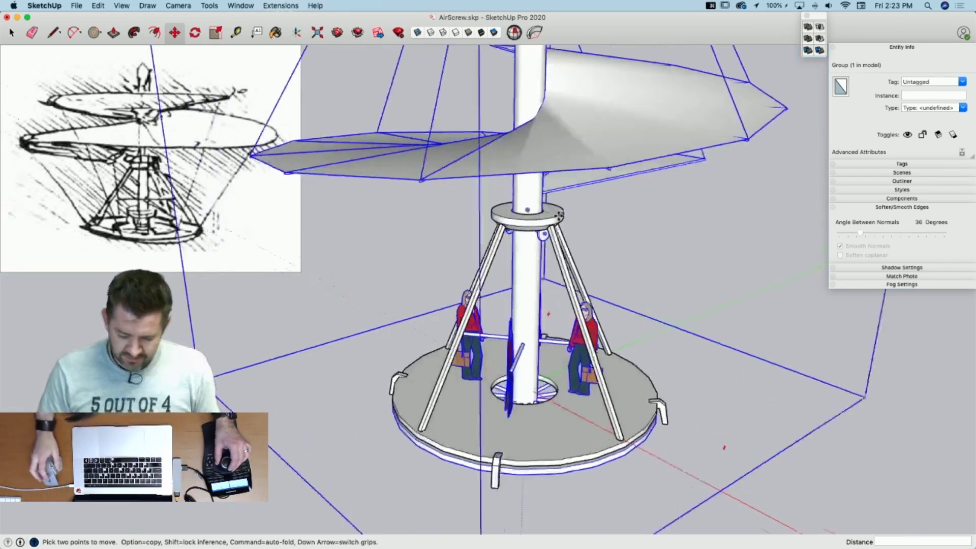
Step: Select the roller wheels around the central column and copy them 11 1/16" straight up the column
key("space")
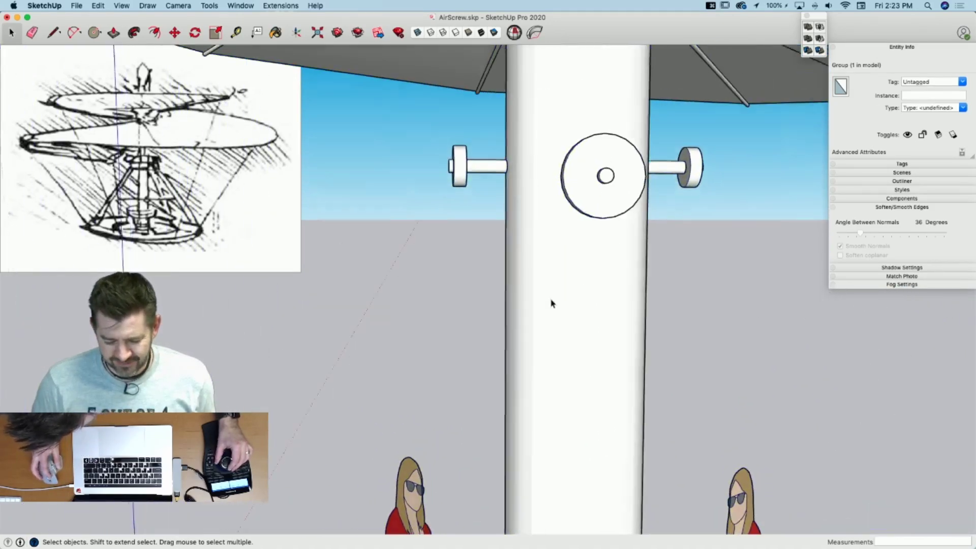
left_click(447, 164)
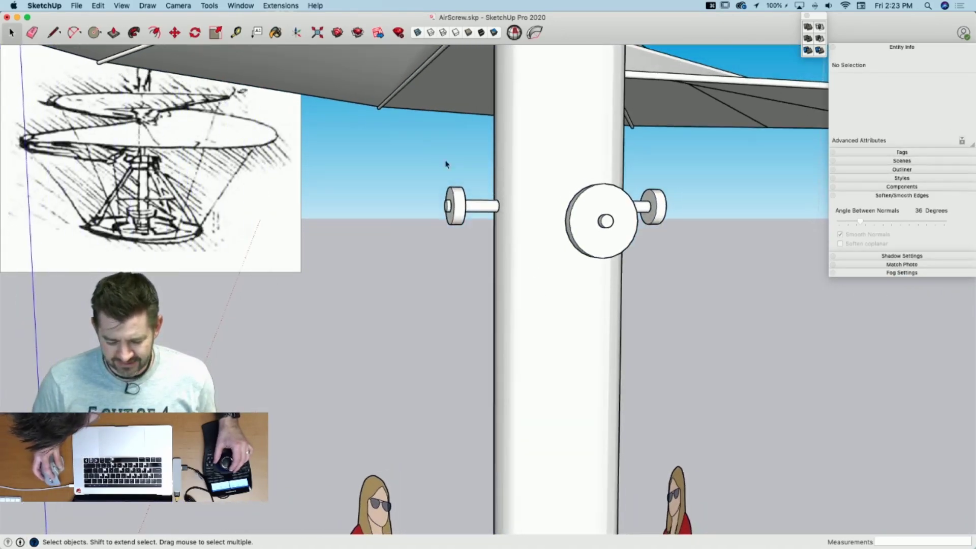
left_click_drag(692, 283, 692, 284)
key("m")
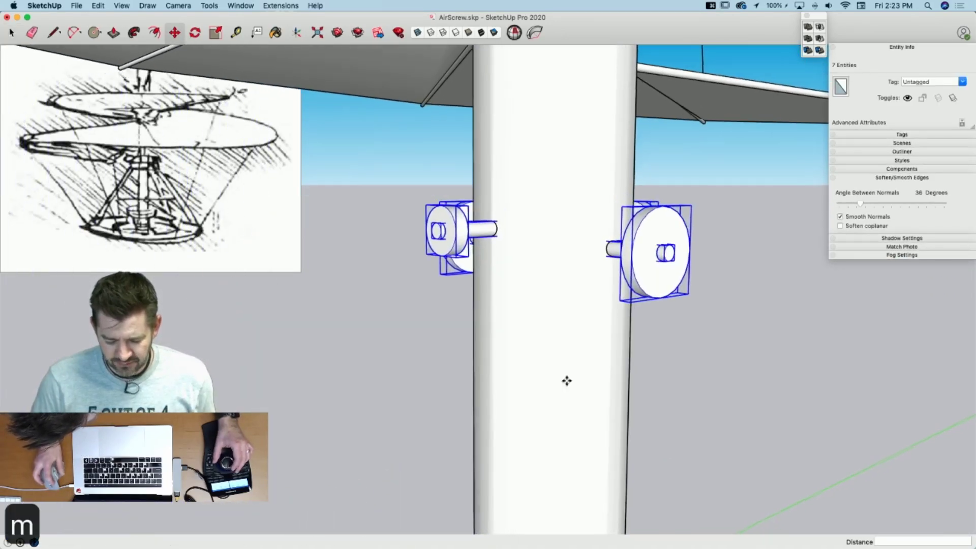
left_click(562, 416)
key("alt")
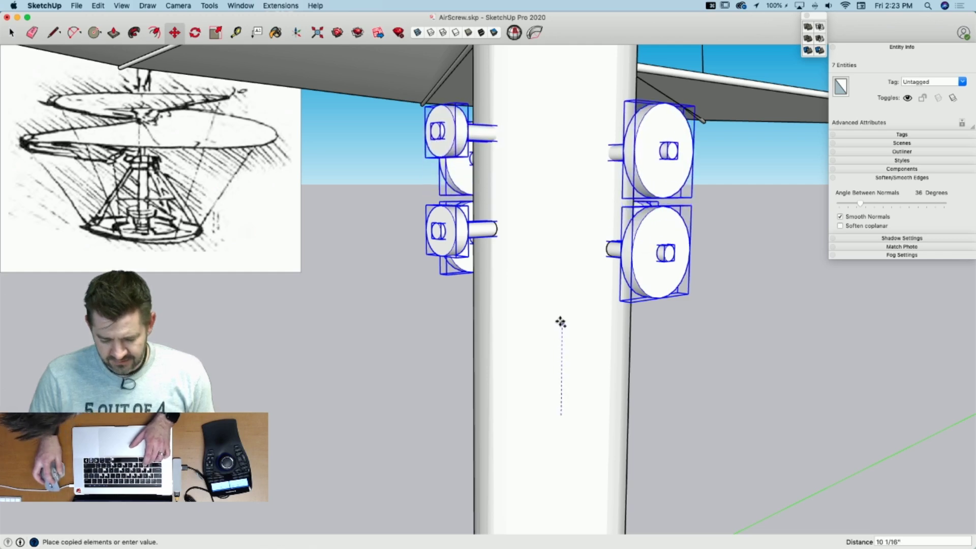
left_click(563, 313)
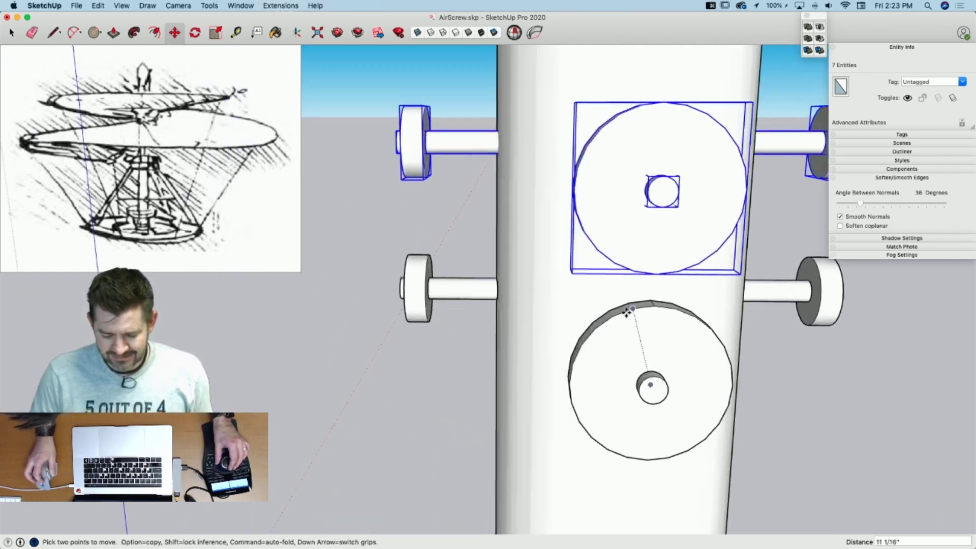
Step: Rotate the copied upper set of roller wheels 180° about the front wheel's axle centre and clear the selection
key("q")
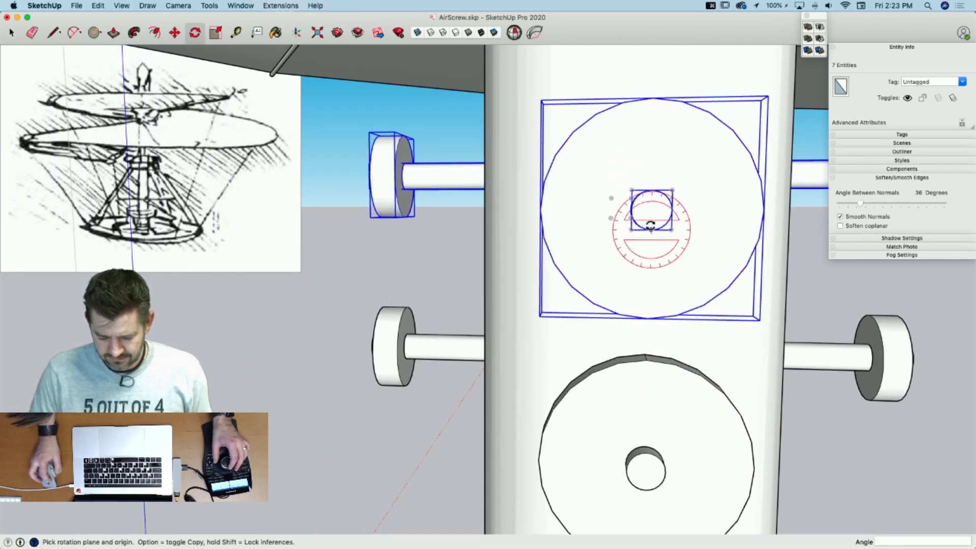
left_click(604, 209)
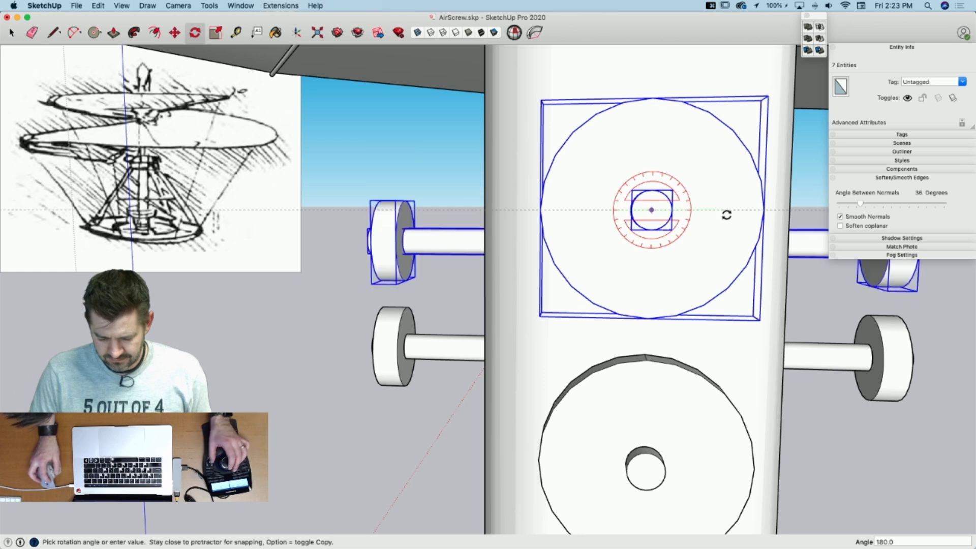
left_click(728, 215)
key("space")
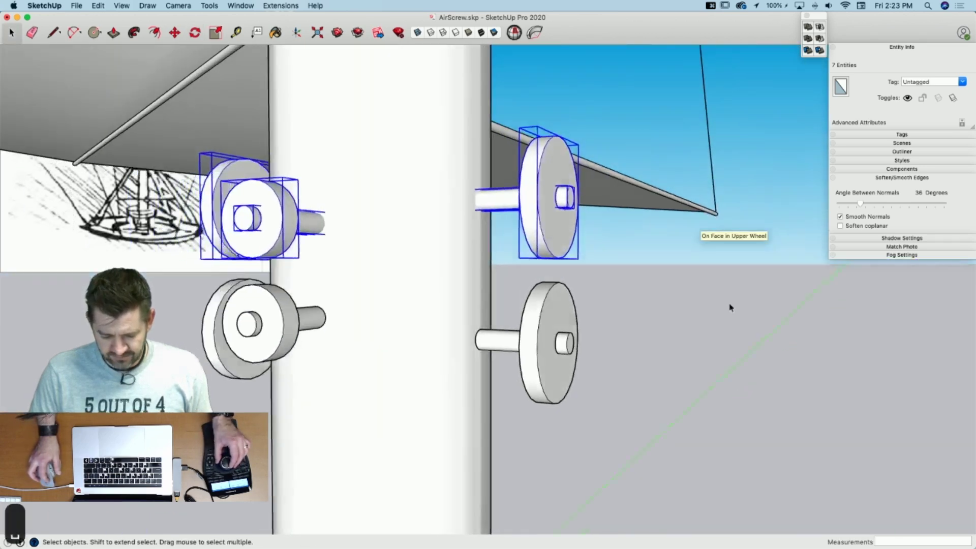
left_click(730, 351)
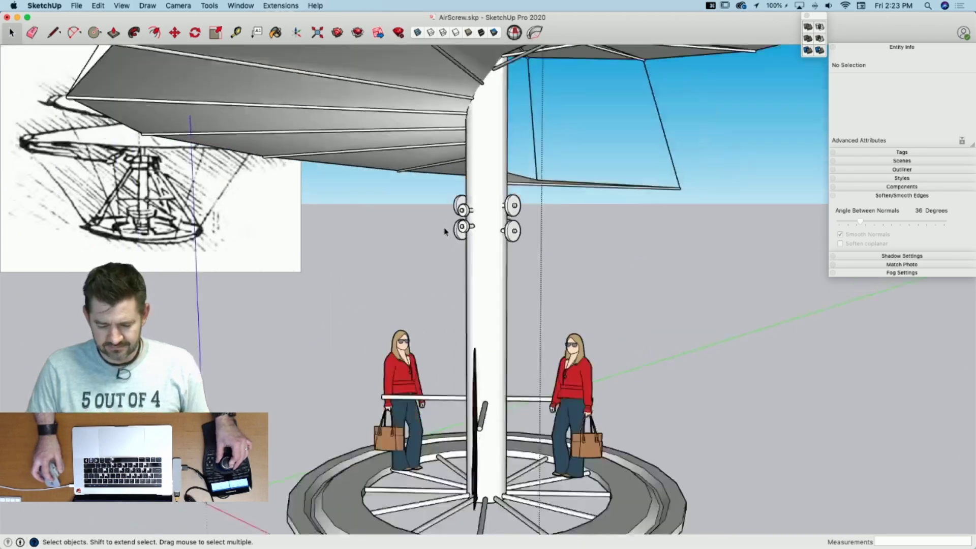
left_click(735, 311)
scroll(392, 233, "up", 10)
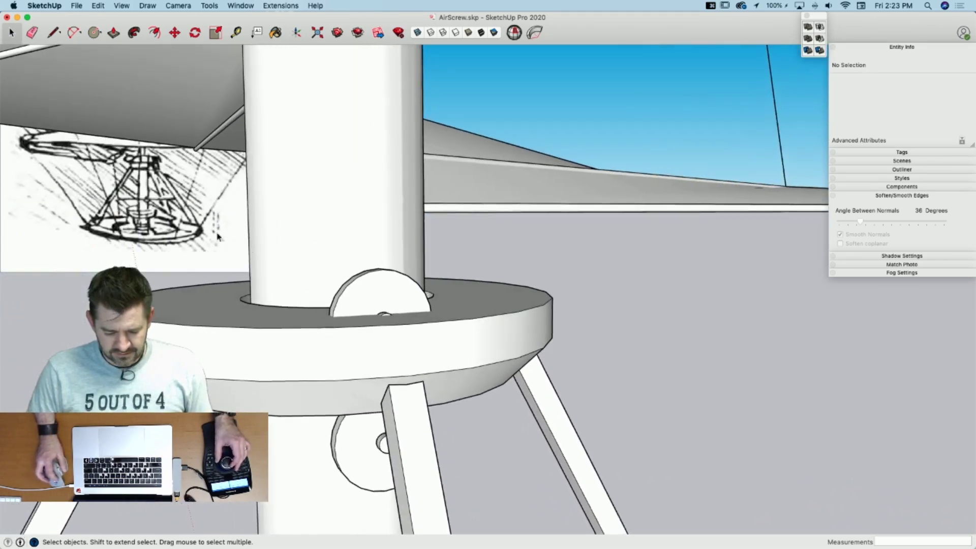
Step: Try rotating the upper set of roller wheels 90° around the central column from its base centre, undoing each attempt
middle_click_drag(217, 237, 174, 248)
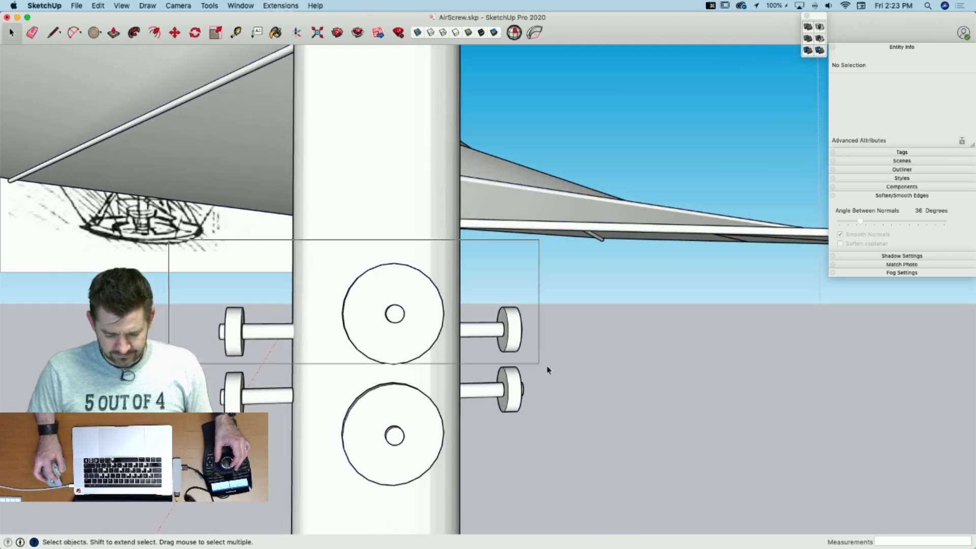
left_click_drag(560, 364, 561, 365)
scroll(569, 386, "down", 10)
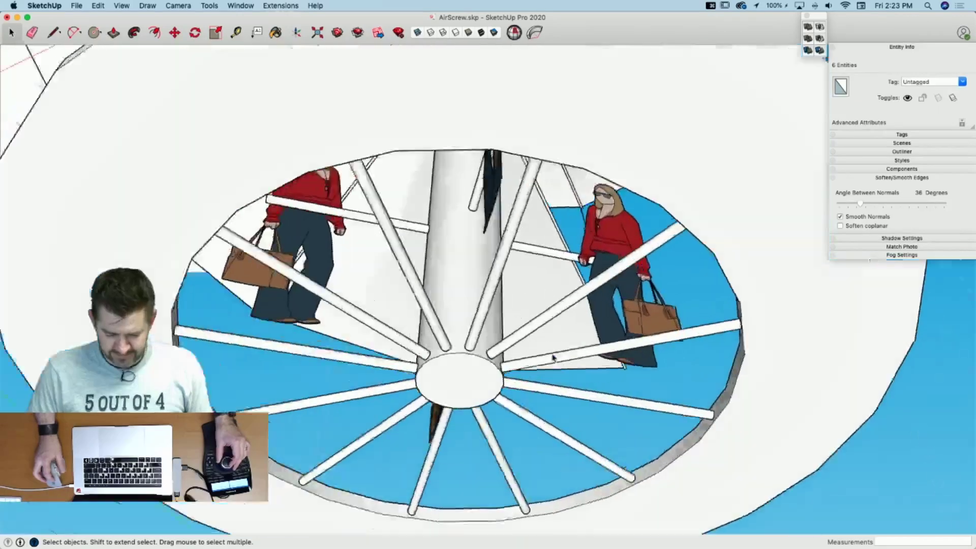
key("q")
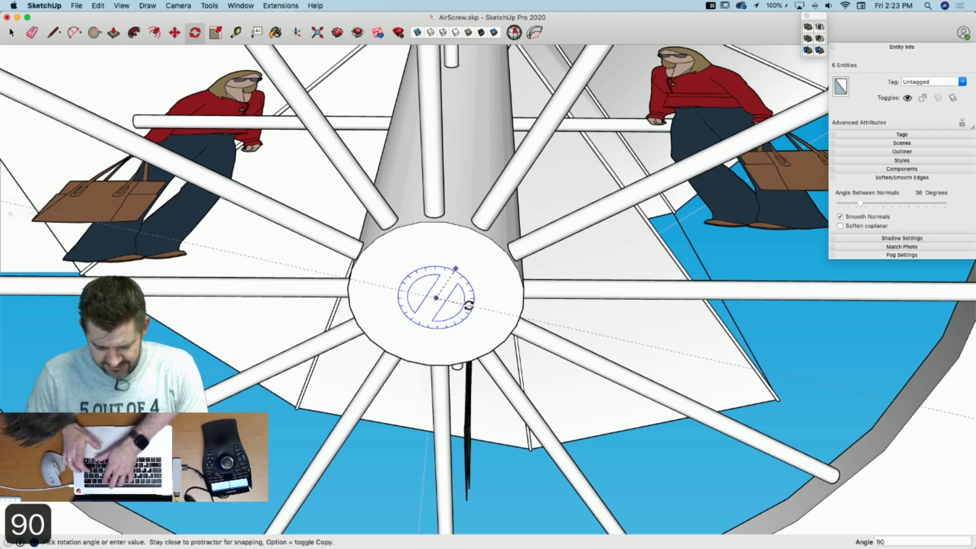
key("Return")
key("space")
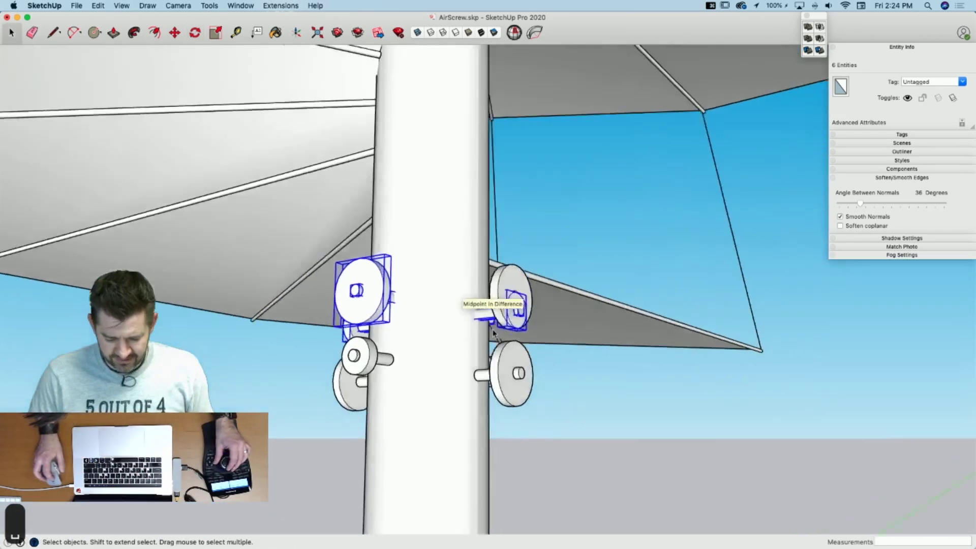
key("super+z")
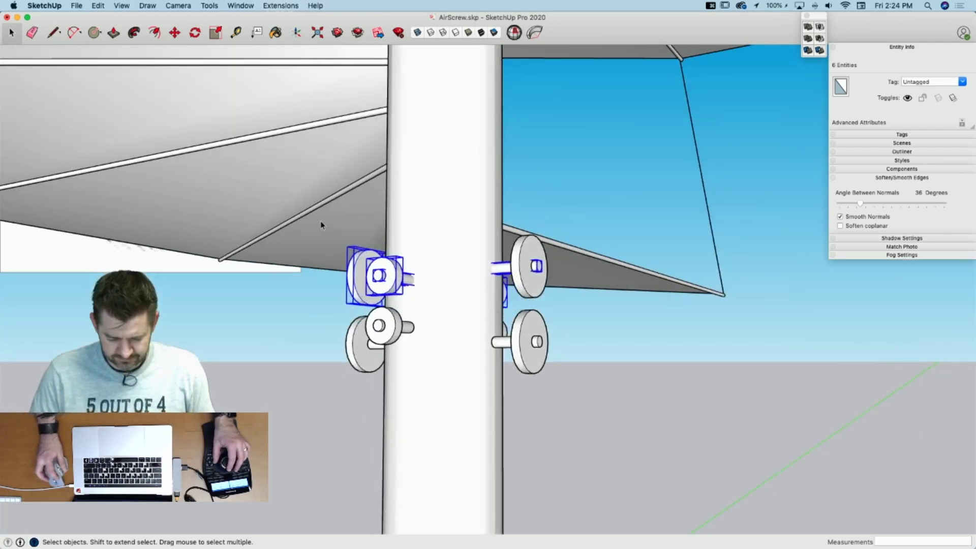
left_click_drag(310, 214, 573, 311)
key("q")
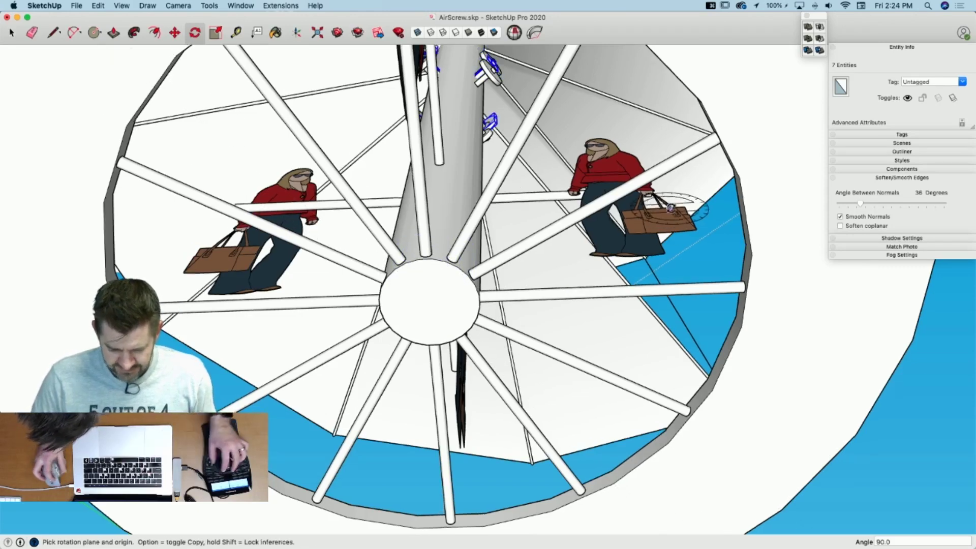
key("space")
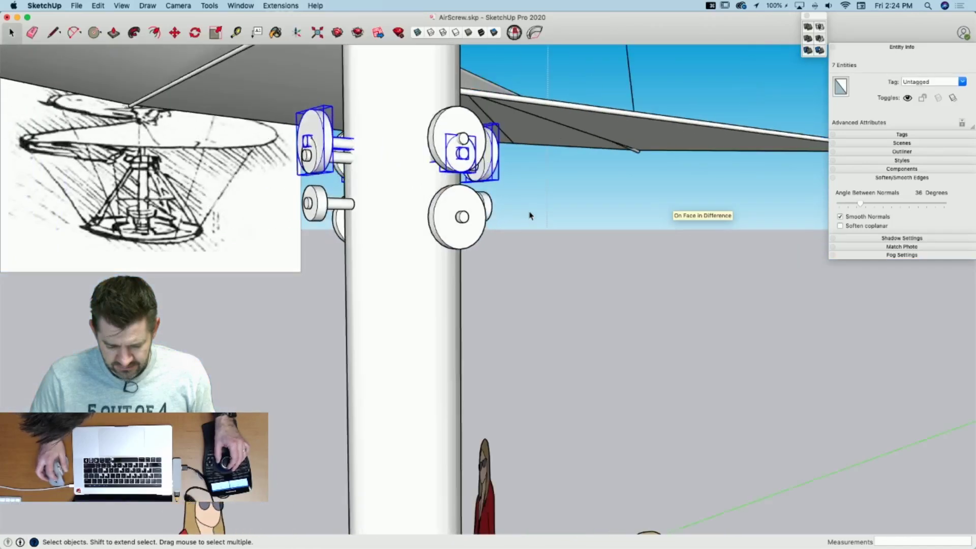
key("super+z")
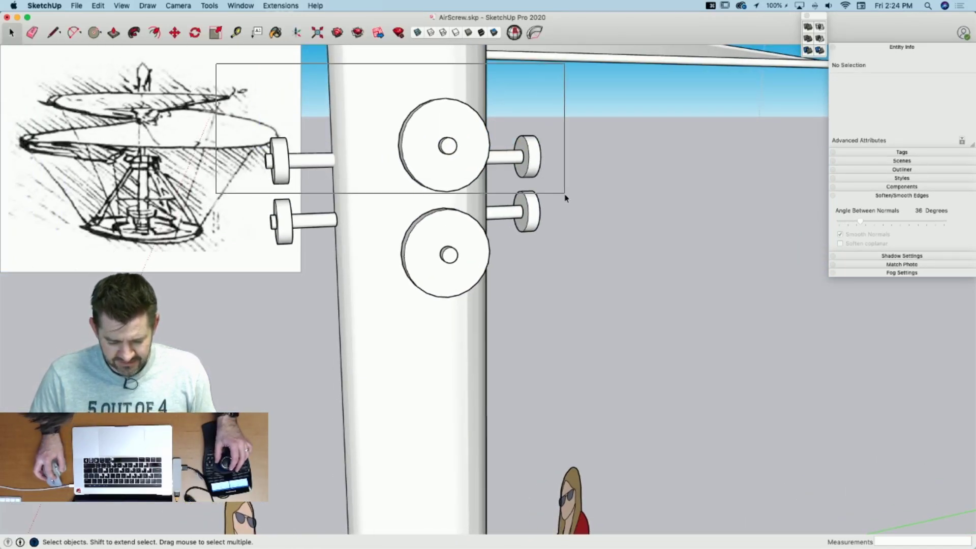
Step: Rotate all upper roller wheels and axles 90° around the column's centre and move them up the column, away from the lower set
left_click_drag(566, 196, 564, 194)
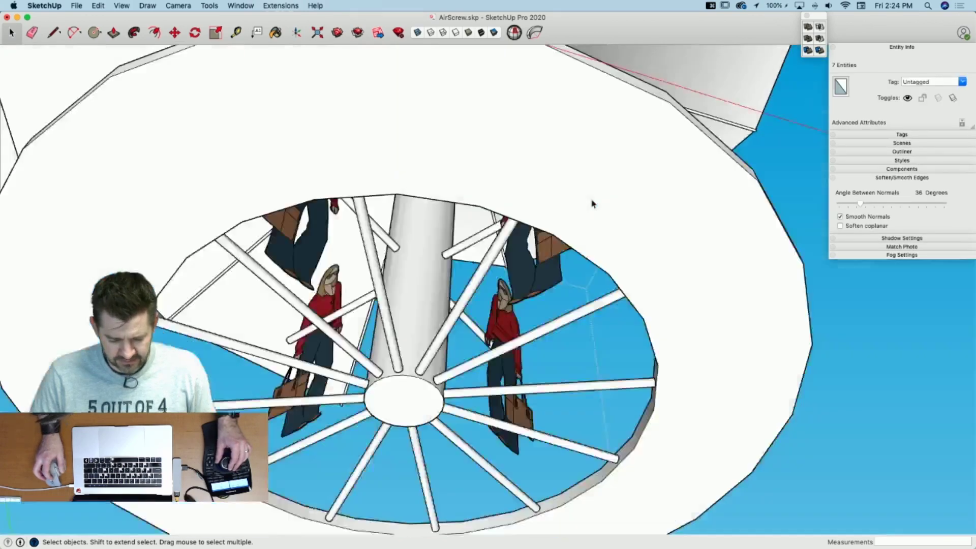
key("q")
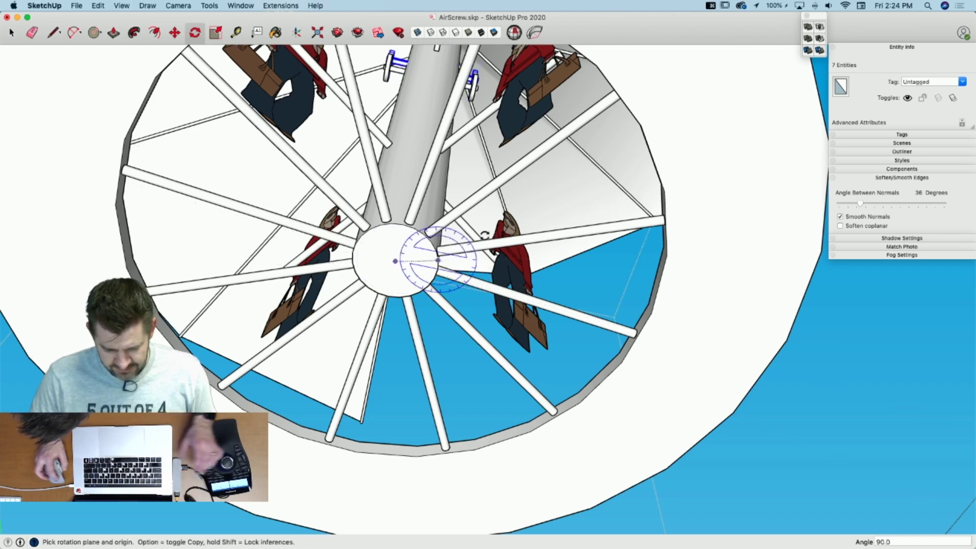
key("m")
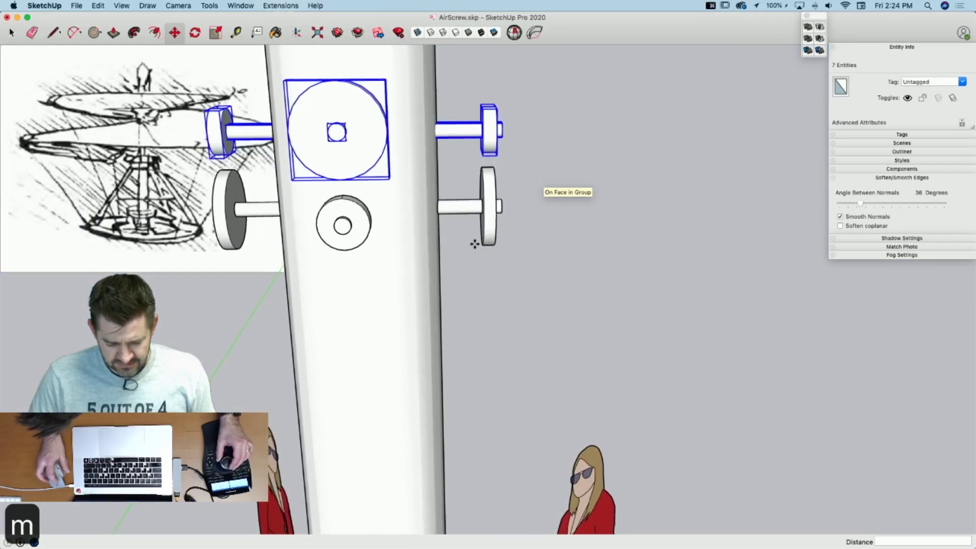
left_click(408, 419)
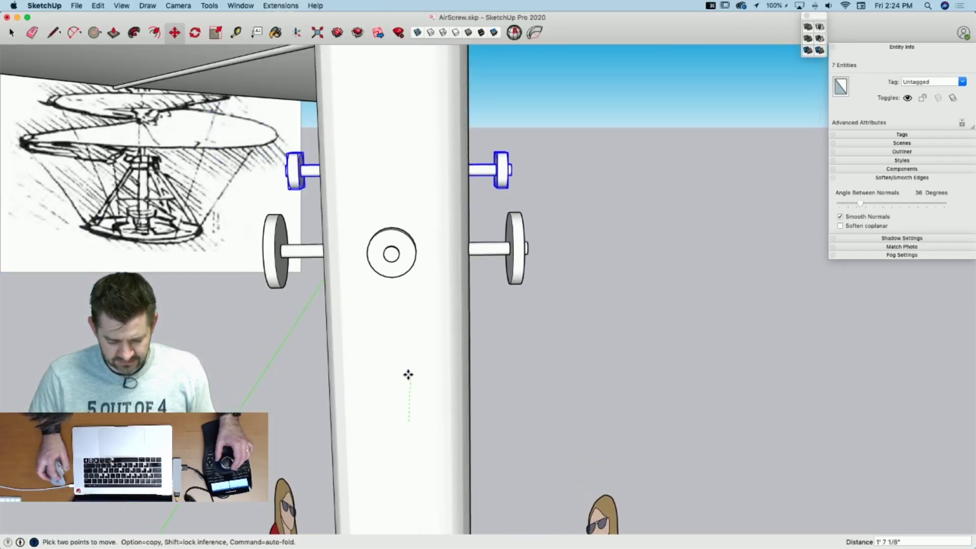
left_click(408, 348)
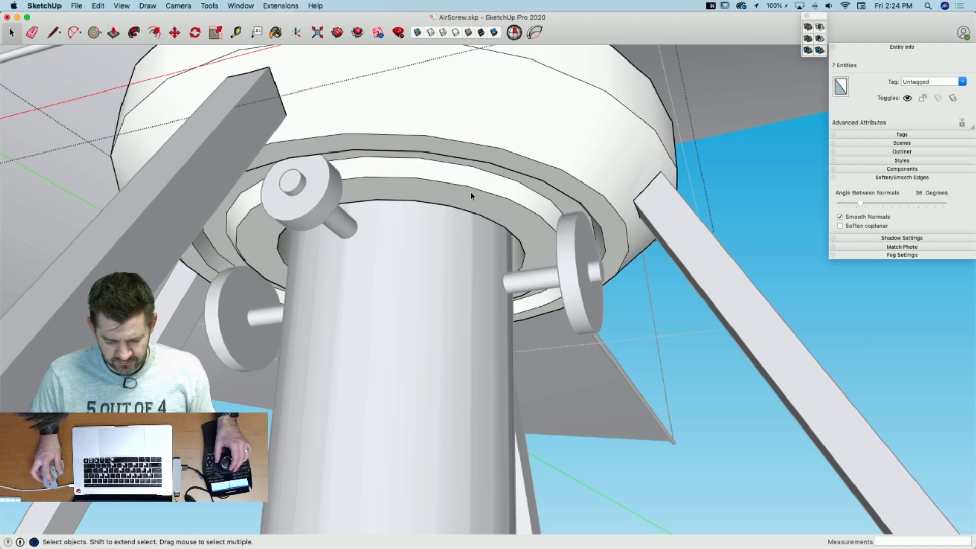
Step: Open the support disc group and draw reference lines from its top edge outward and down beside the rim
left_click(473, 192)
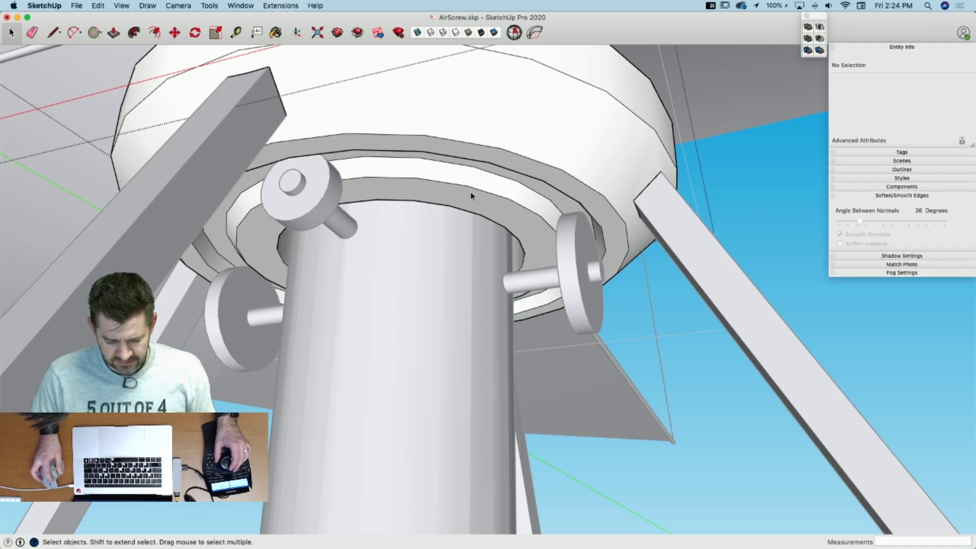
double_click(472, 191)
key("l")
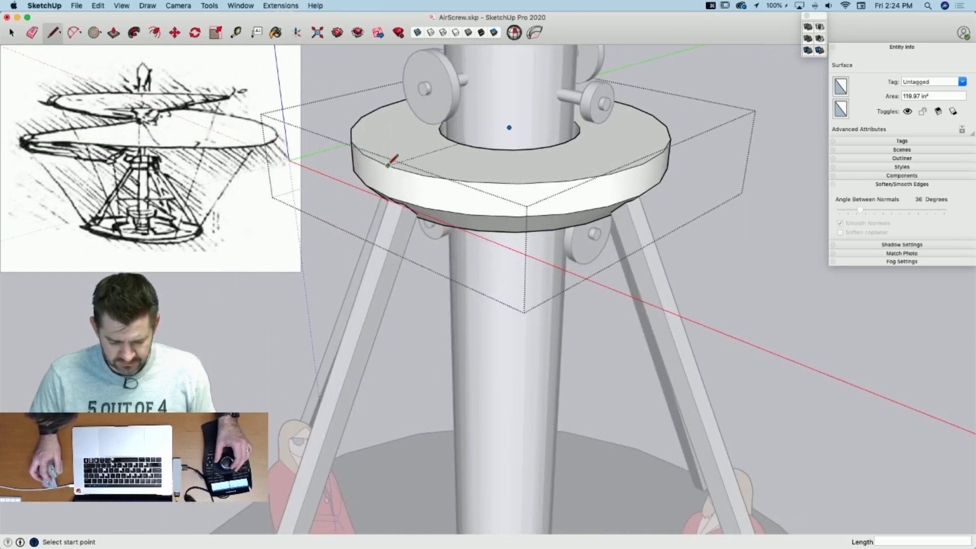
left_click(388, 165)
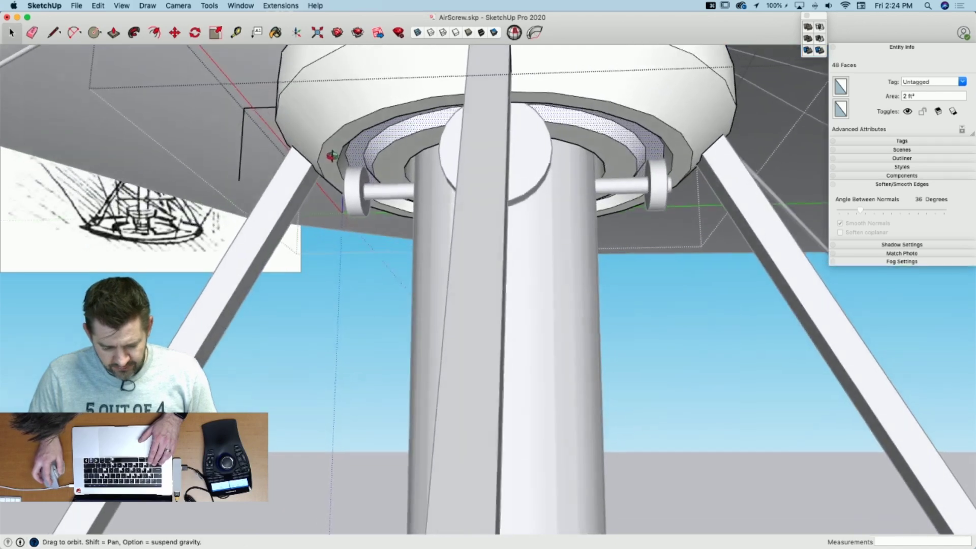
Step: Try copying the groove faces beneath the support disc by rotating them 180° about the reference line, and undo the copy
left_click(351, 173, "shift")
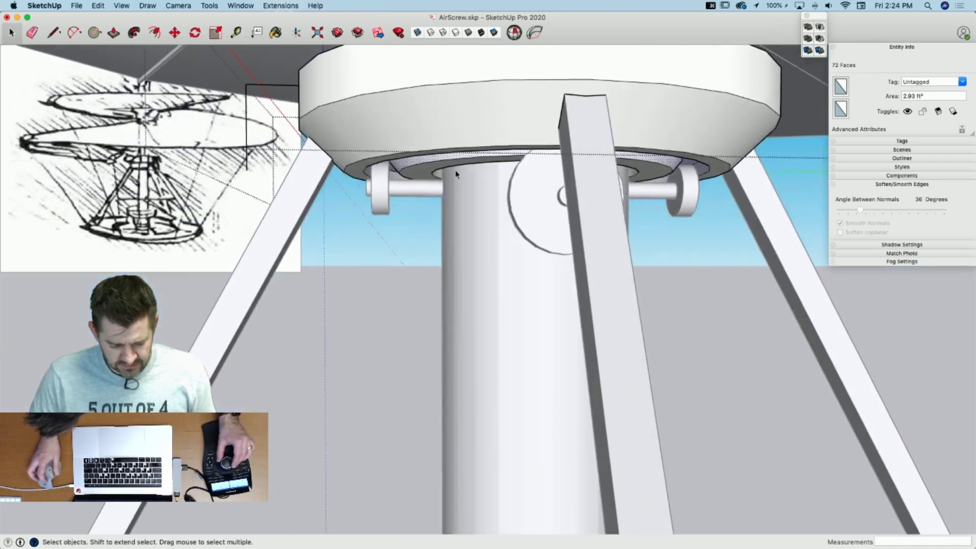
key("q")
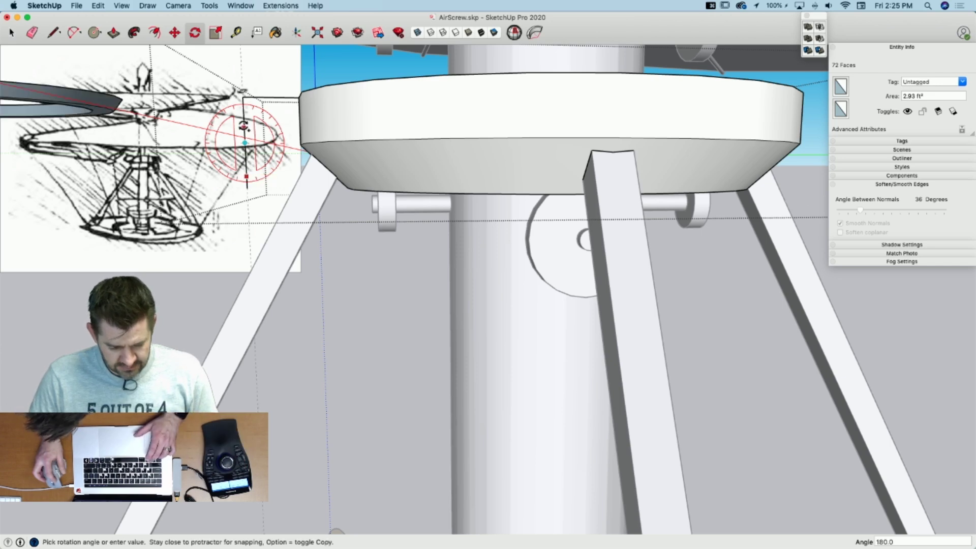
left_click(246, 176)
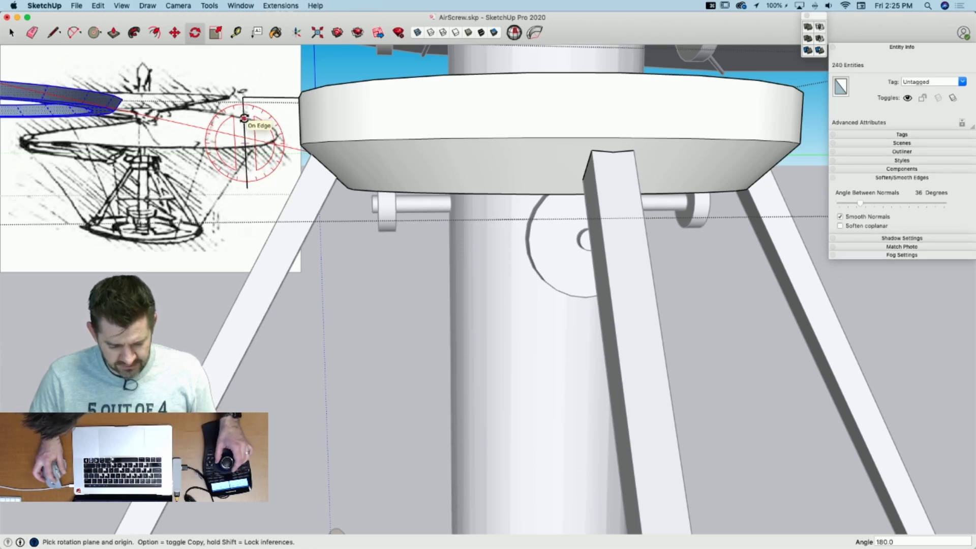
key("super+z")
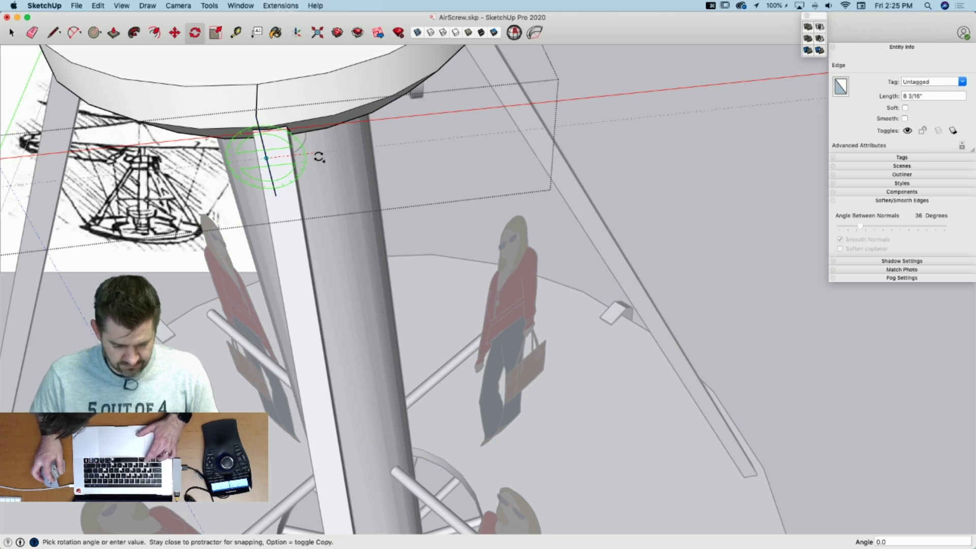
key("space")
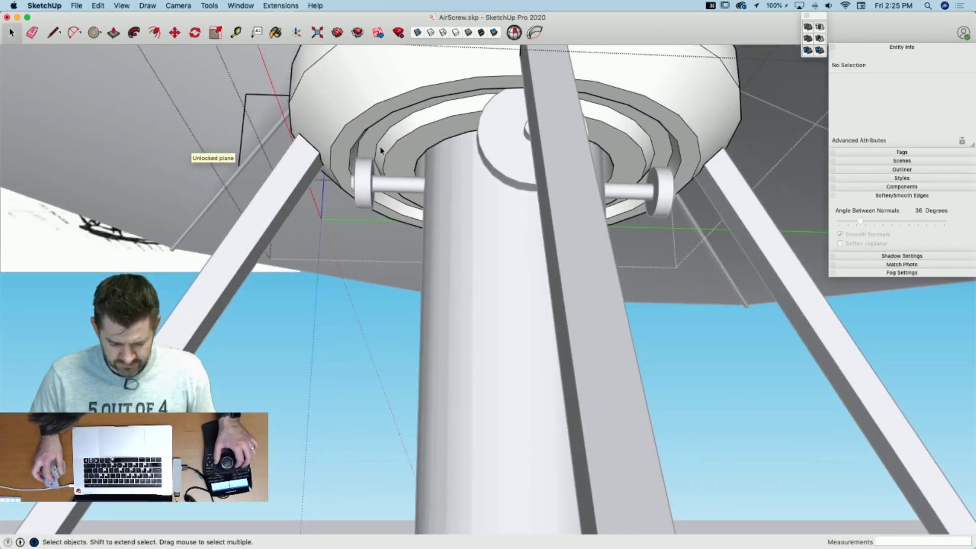
Step: Rotate-copy the disc's underside groove faces 180° about the vertical reference line onto its top side and delete the face covering the groove
left_click(349, 154)
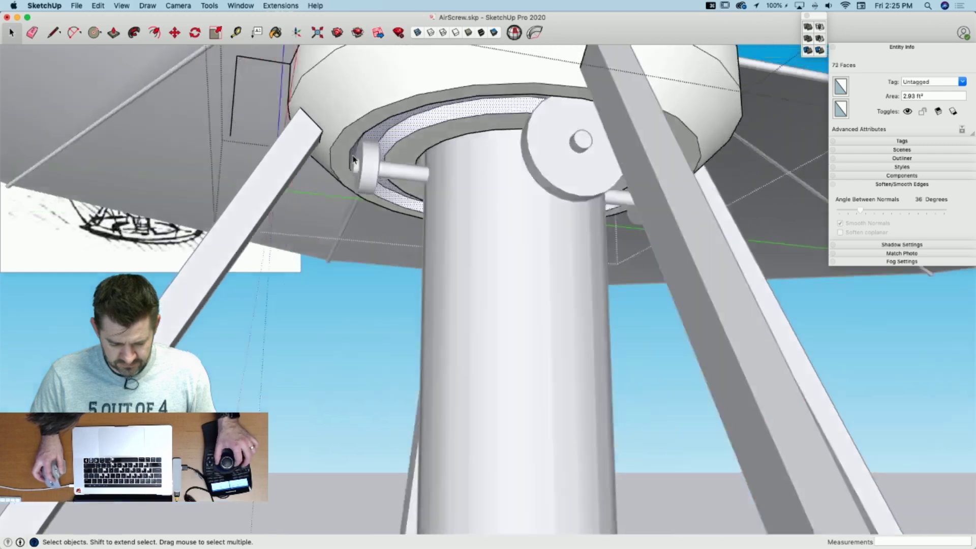
key("q")
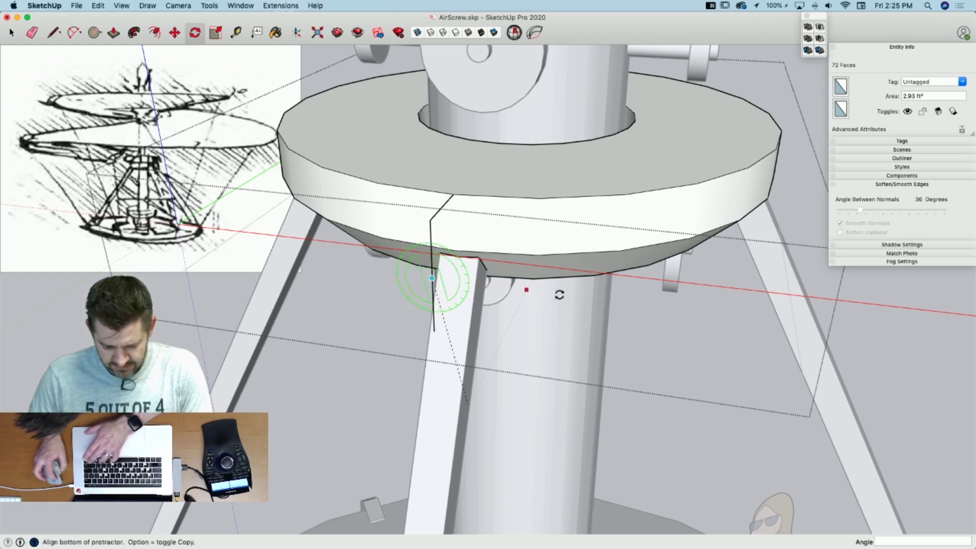
left_click(686, 297)
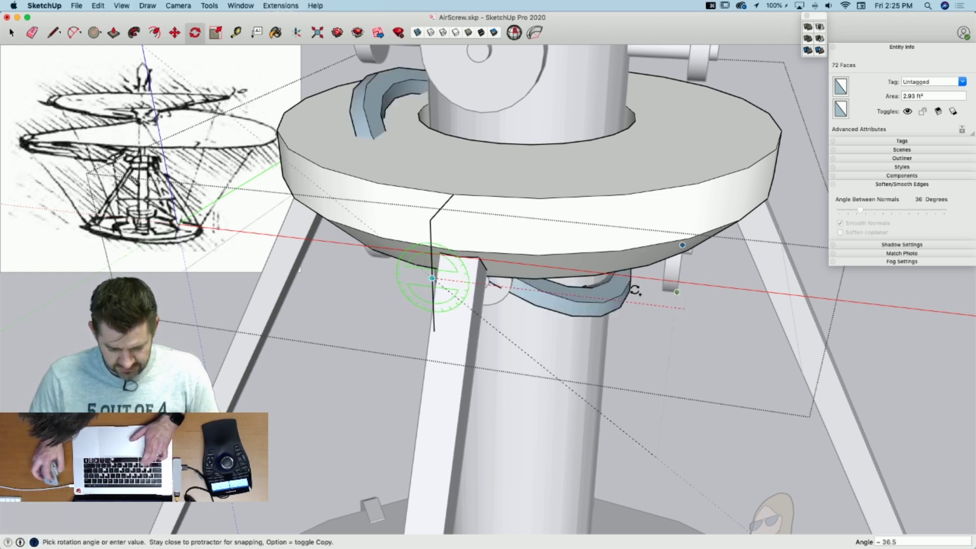
left_click(329, 260)
key("space")
left_click(380, 136)
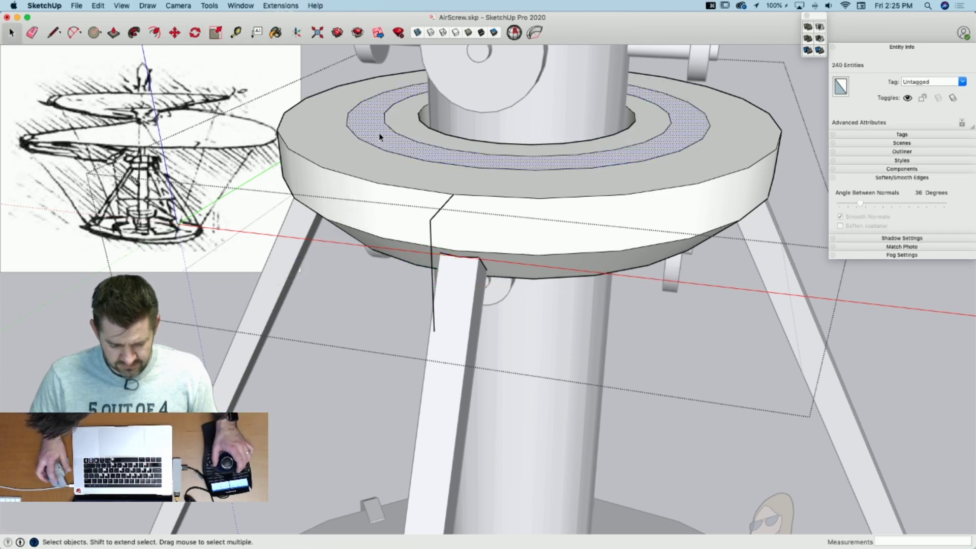
key("BackSpace")
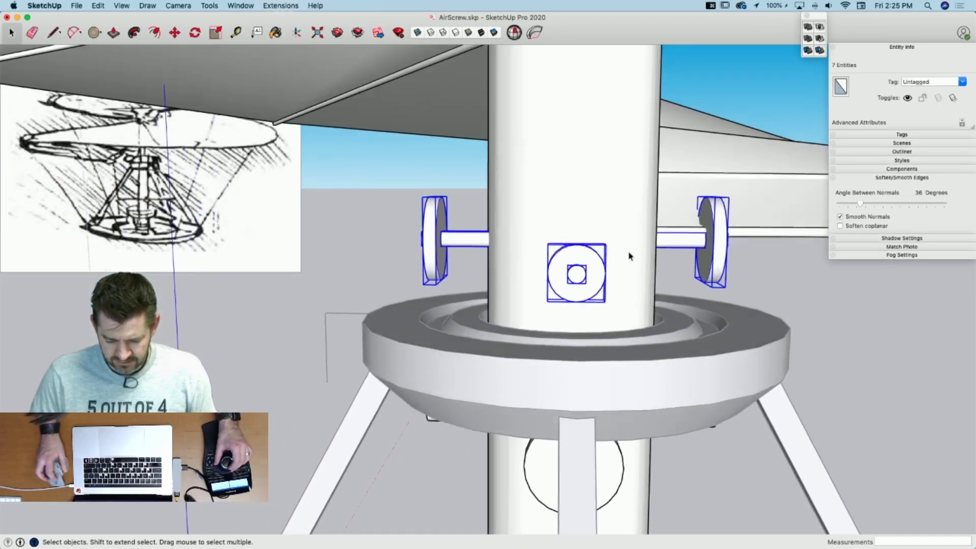
Step: Lower the upper set of roller wheels 5" straight down into the groove on top of the support disc and deselect them
key("m")
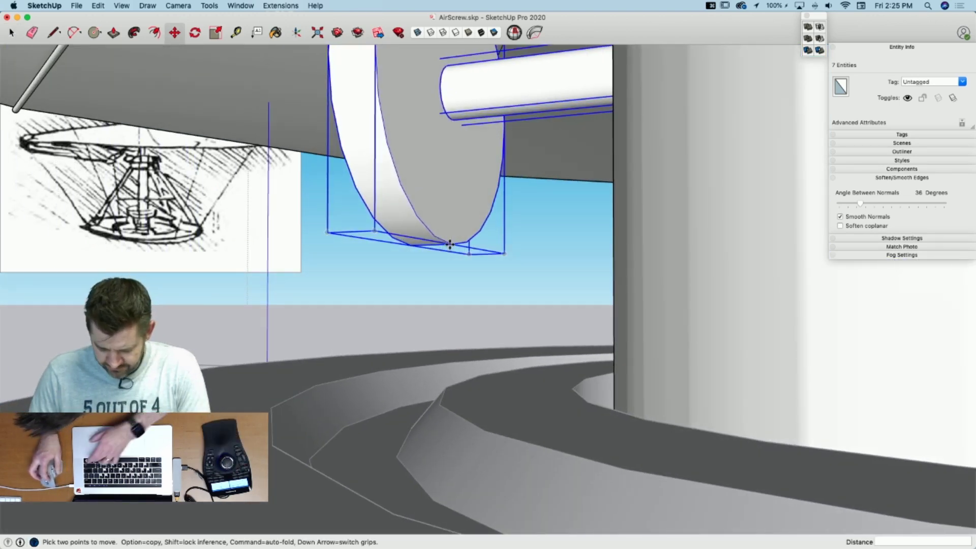
left_click(450, 245)
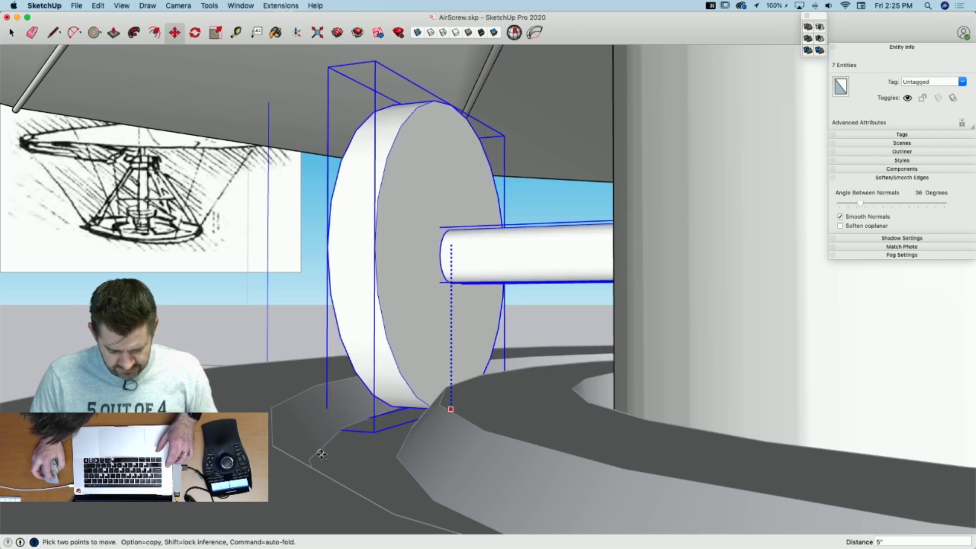
left_click(316, 457)
key("space")
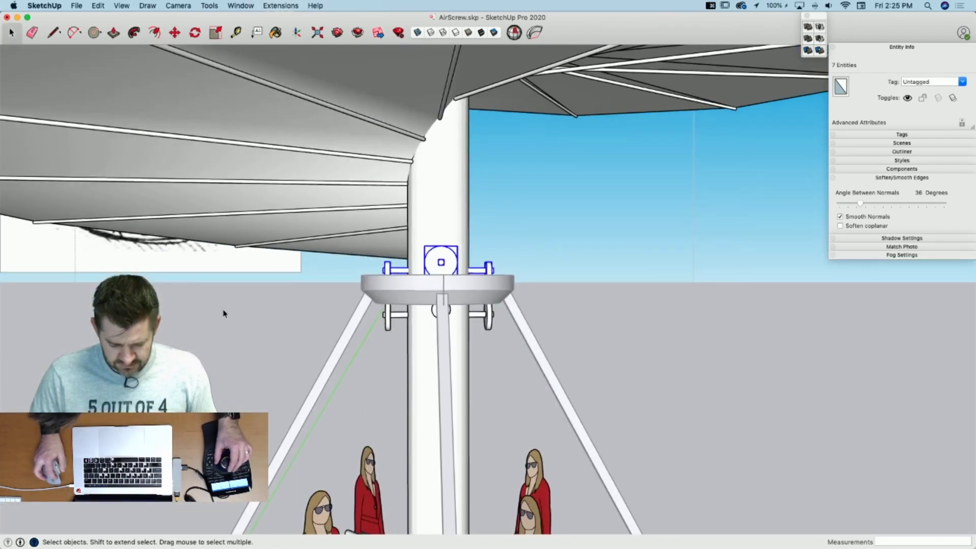
left_click(224, 314)
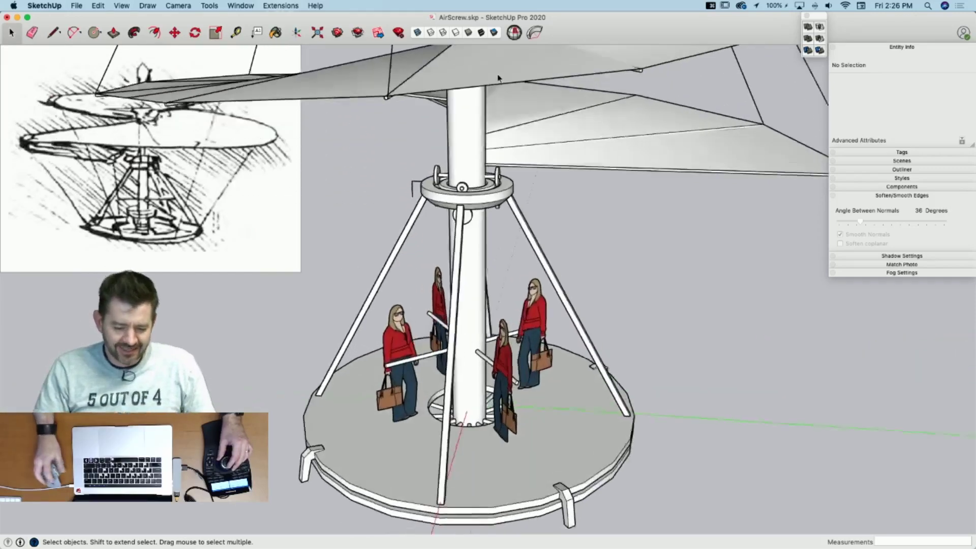
Step: Erase the leftover reference lines beside the support disc's rim and close its group
key("e")
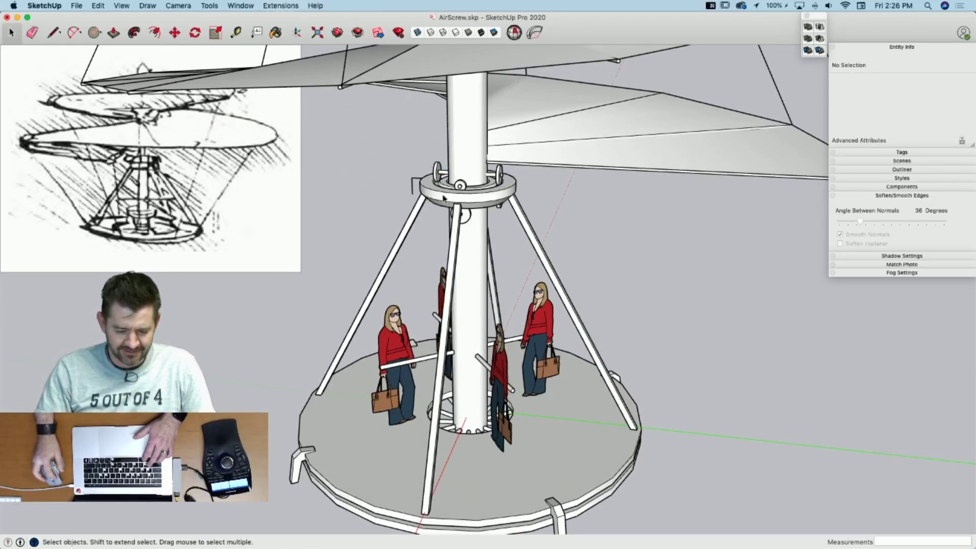
double_click(443, 198)
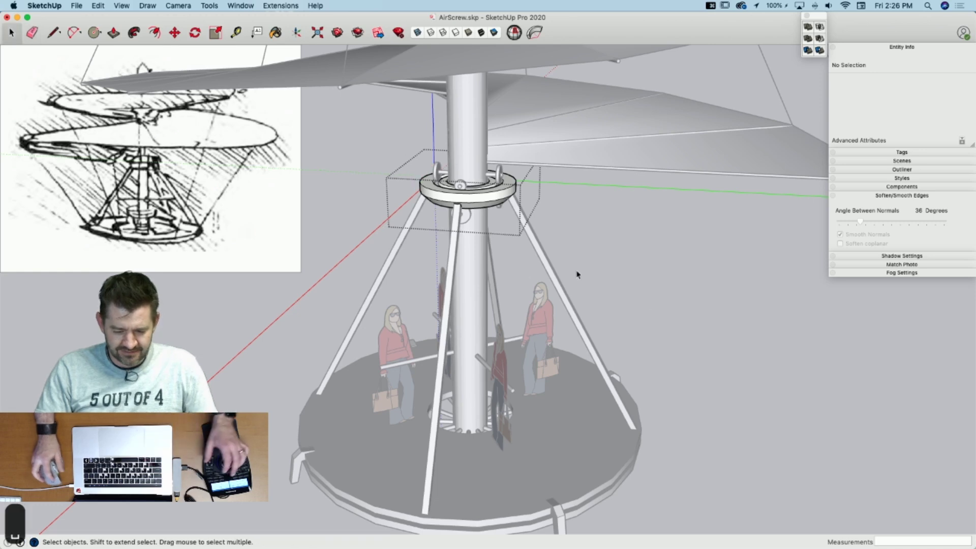
left_click(663, 307)
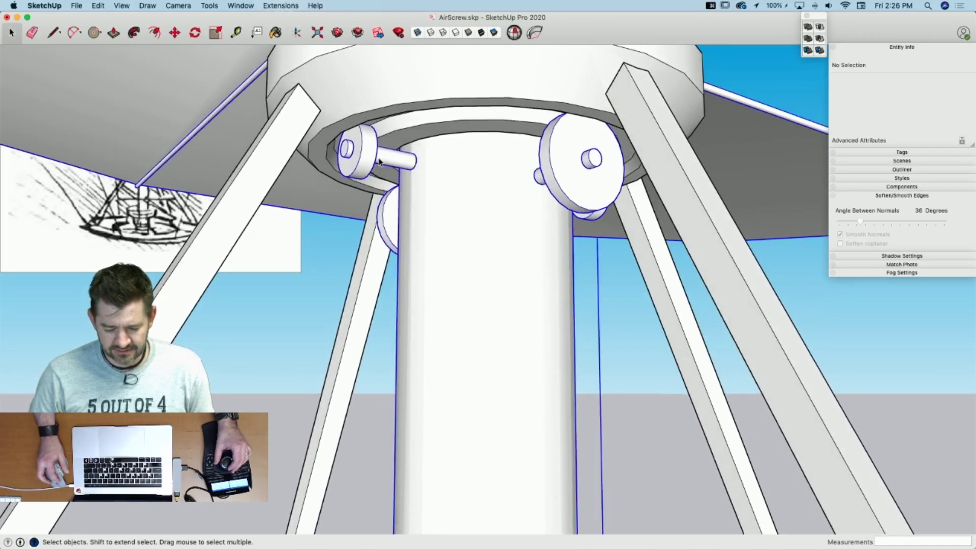
Step: Open the aerial screw group and delete the lower set of roller wheels and axles beneath the support disc
left_click(378, 162)
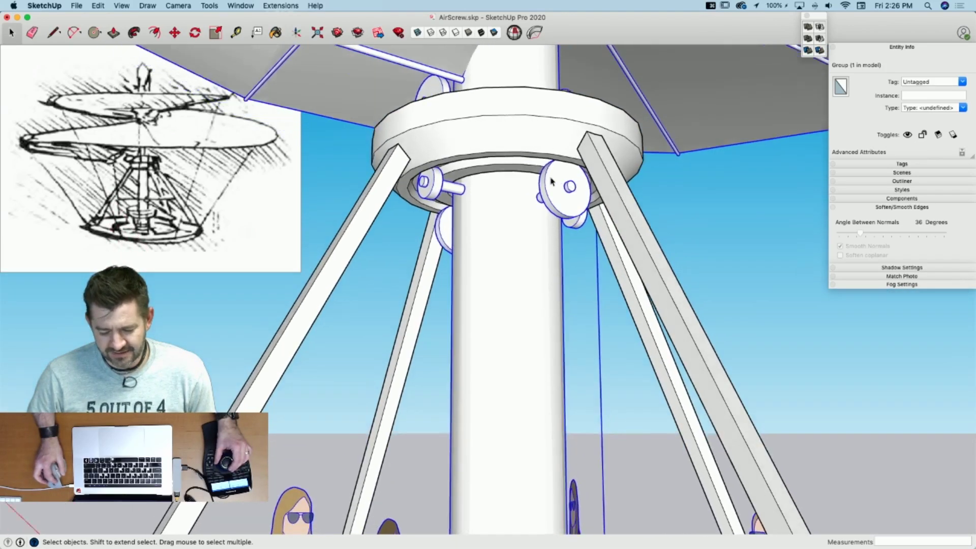
double_click(552, 181)
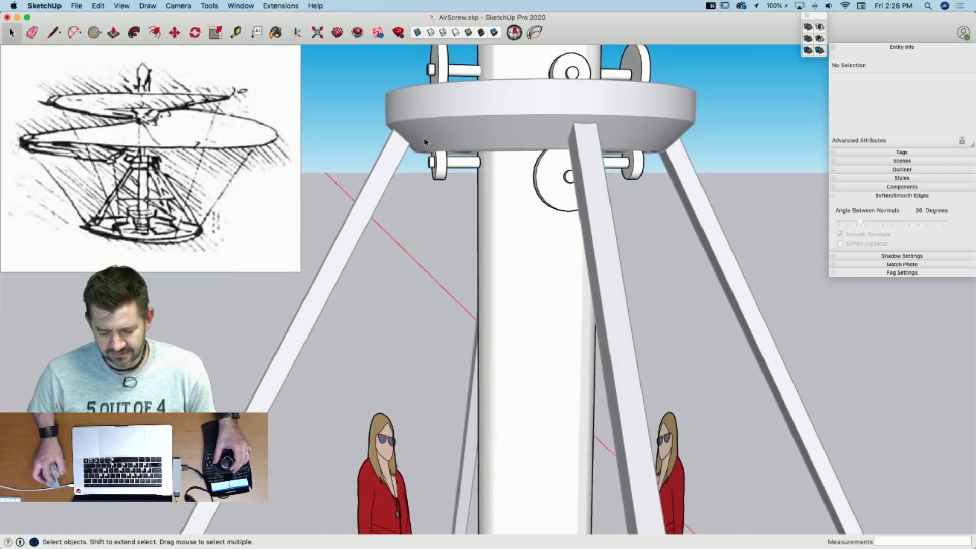
left_click_drag(411, 131, 676, 242)
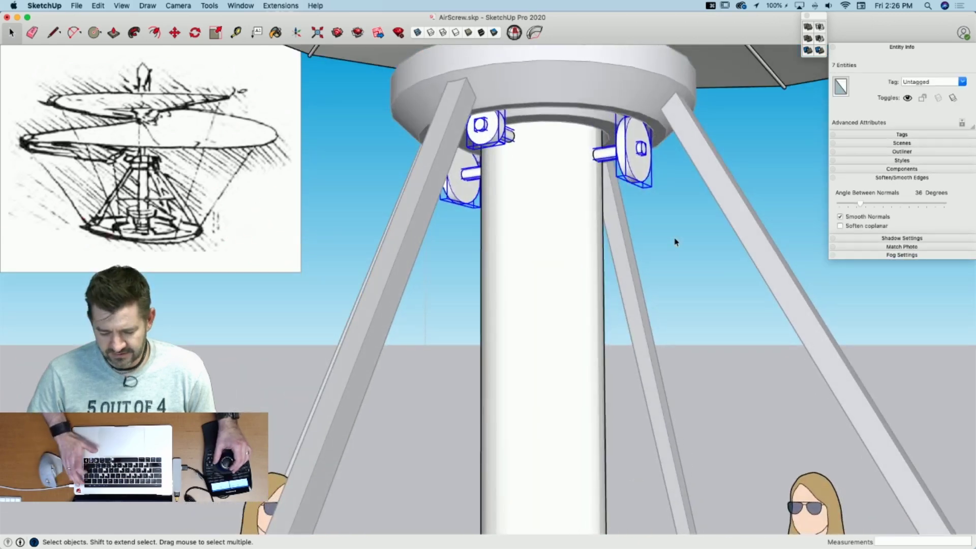
key("Delete")
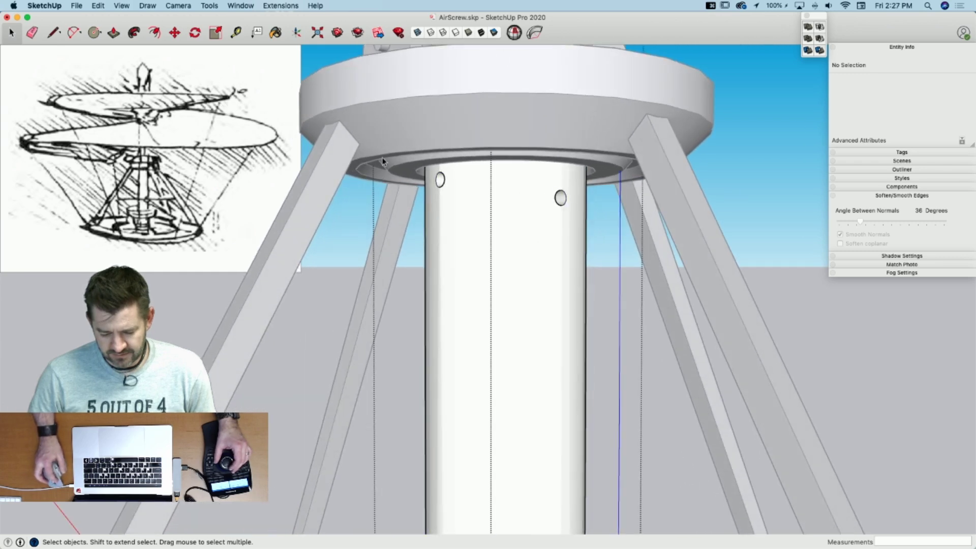
Step: Move the leftover axle holes in the central mast straight up about 1' 1 1/4" to the upper roller axles
key("m")
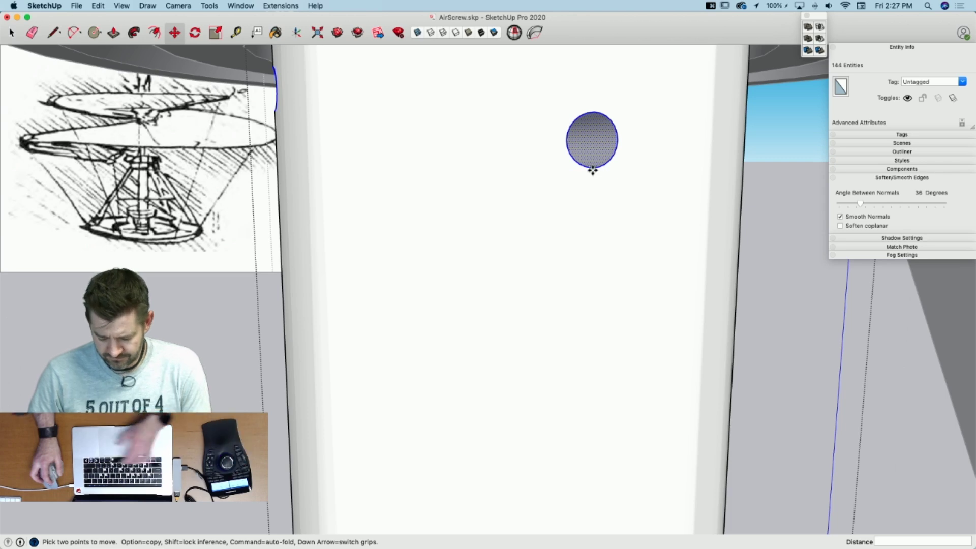
left_click(593, 170)
scroll(621, 105, "down", 5)
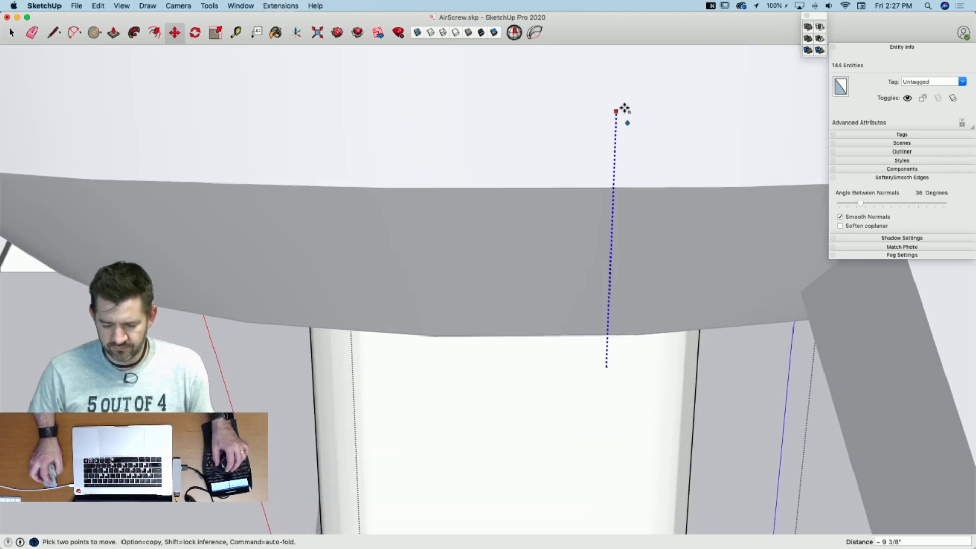
scroll(610, 188, "up", 10)
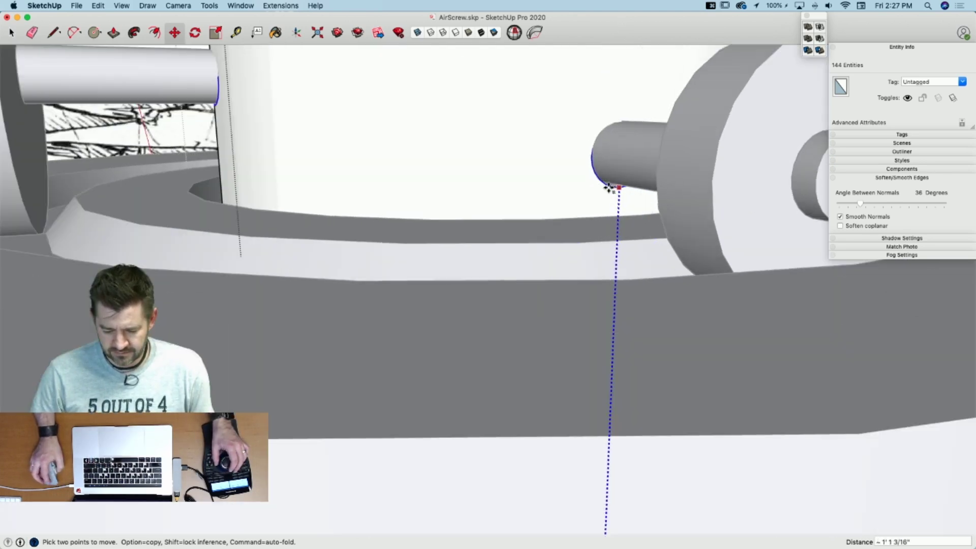
scroll(614, 186, "down", 5)
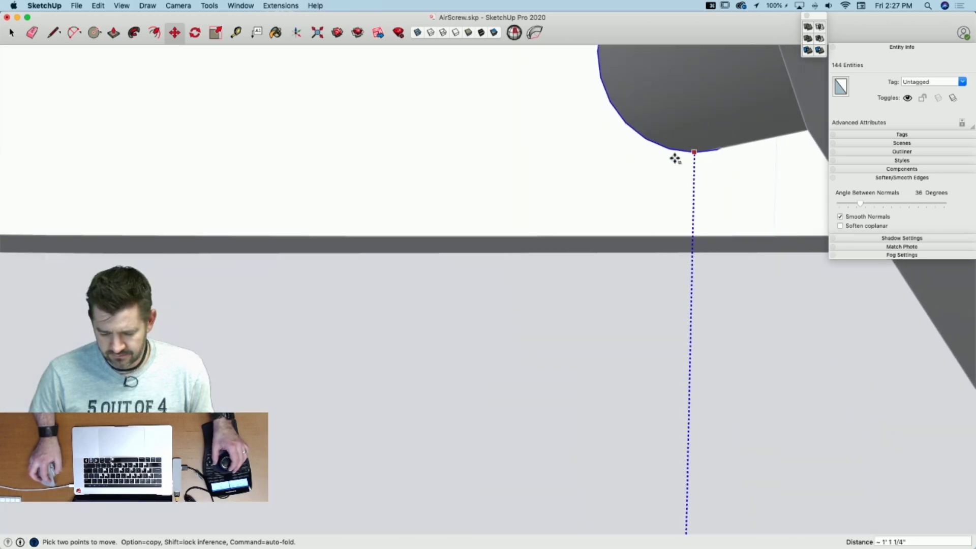
left_click(688, 149)
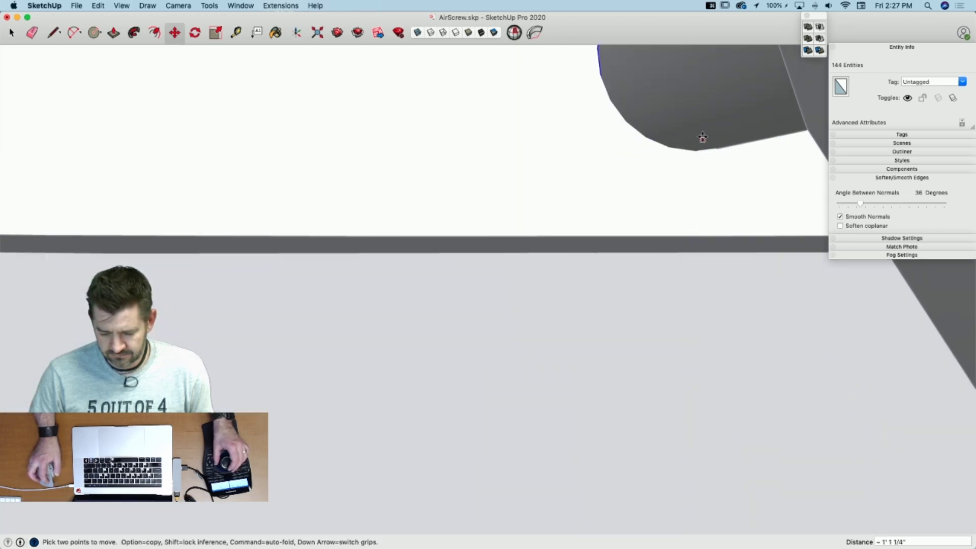
Step: Fine-adjust the moved mast holes against the top of the upper roller axle, deselect them and leave the group
scroll(697, 138, "down", 5)
scroll(611, 173, "up", 4)
middle_click_drag(607, 188, 644, 216)
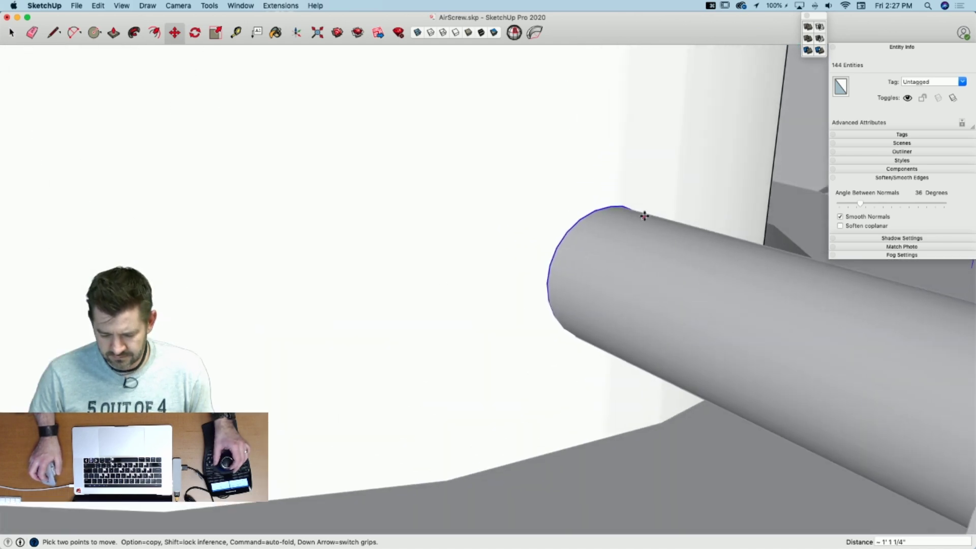
left_click(612, 207)
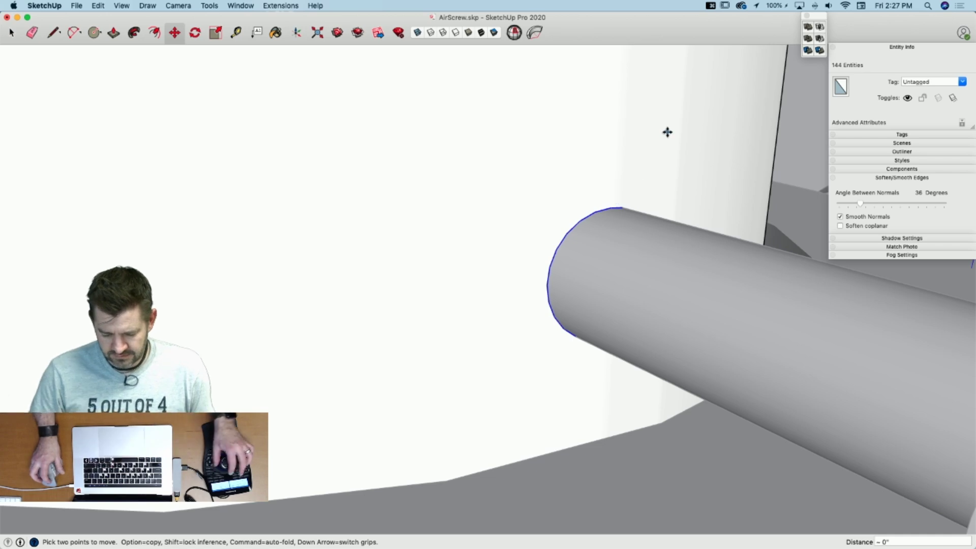
key("space")
scroll(649, 146, "down", 5)
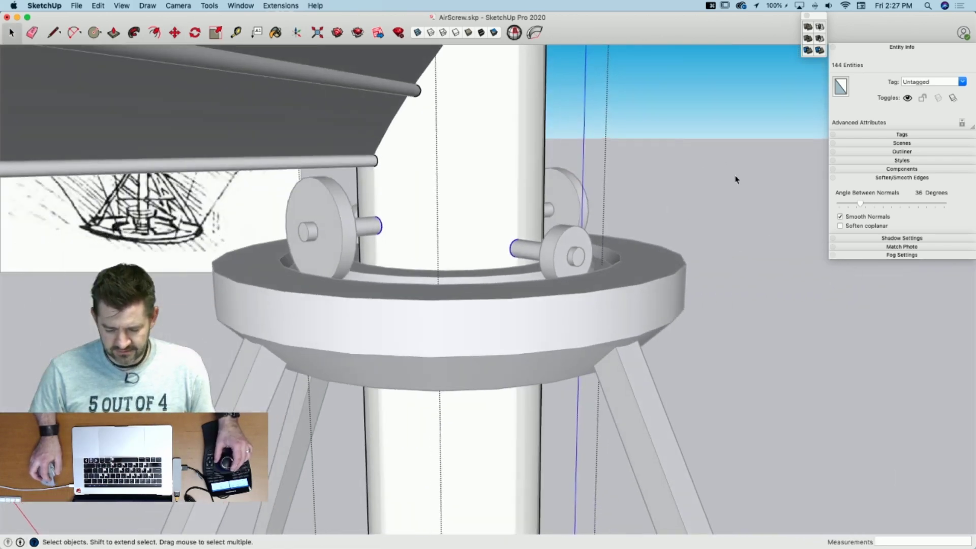
left_click(710, 148)
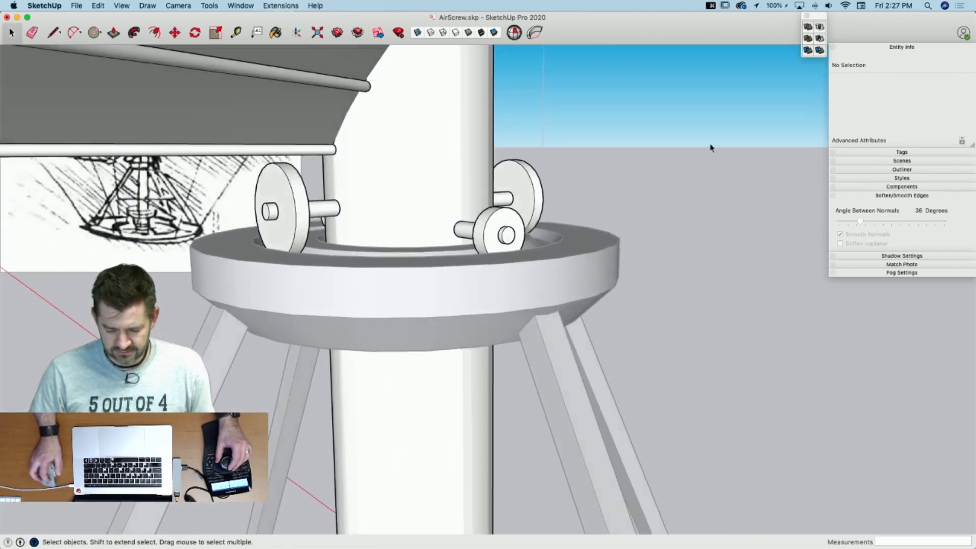
scroll(383, 220, "down", 10)
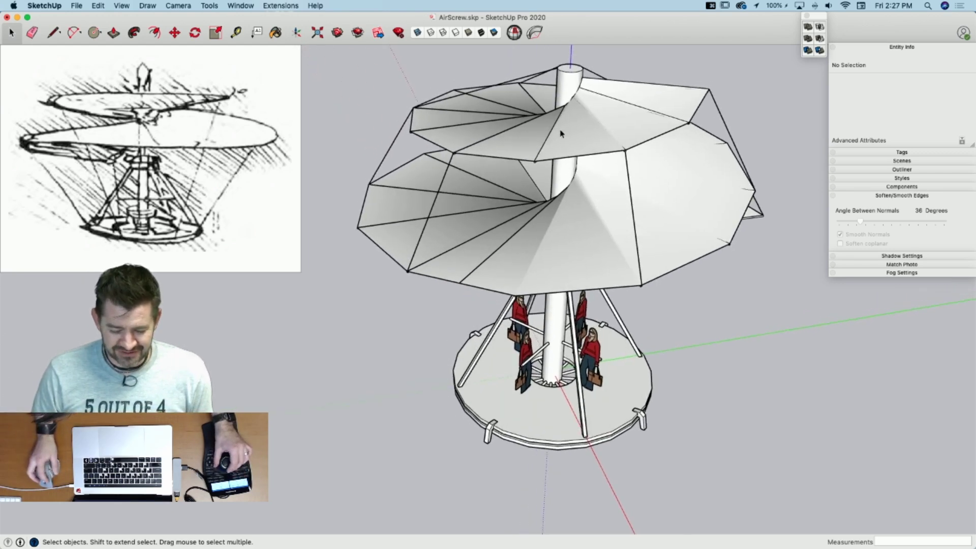
left_click(570, 139)
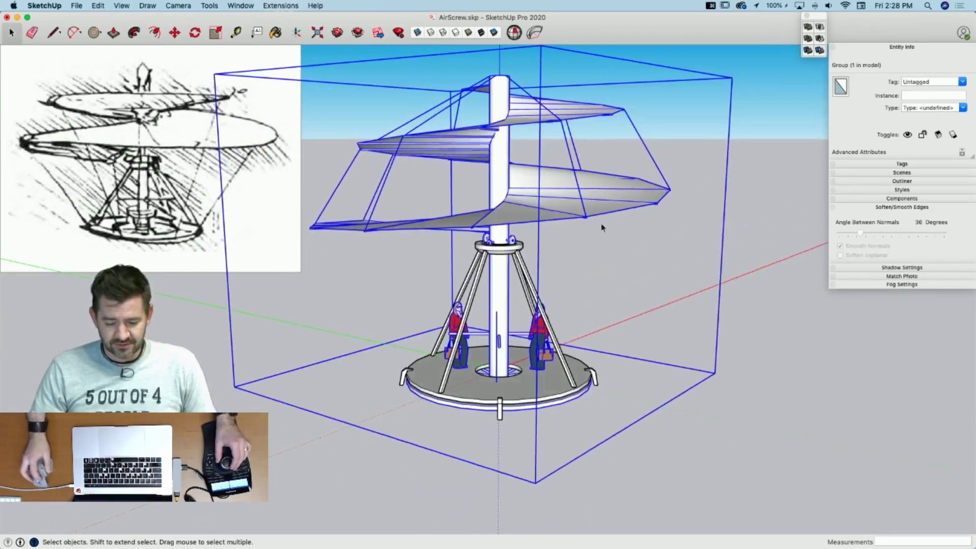
left_click(740, 323)
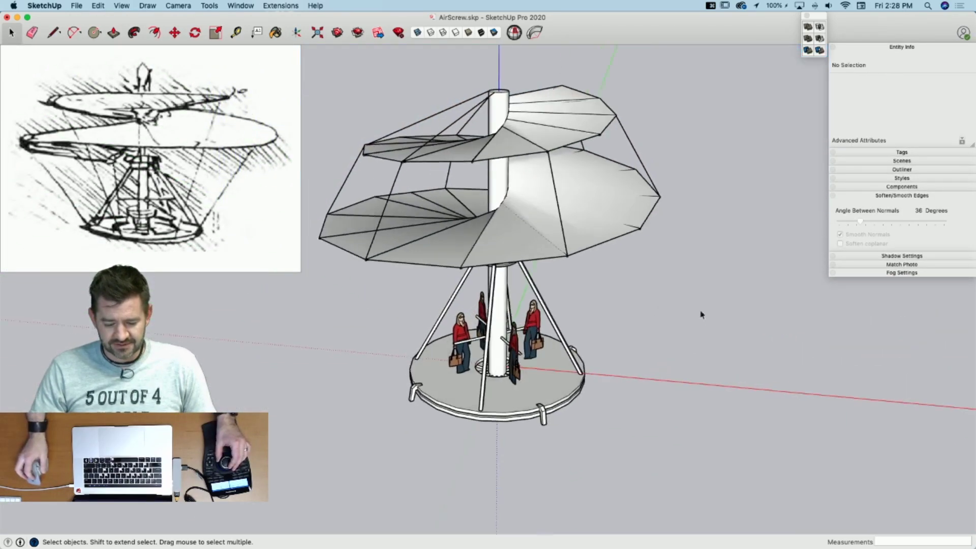
left_click(552, 136)
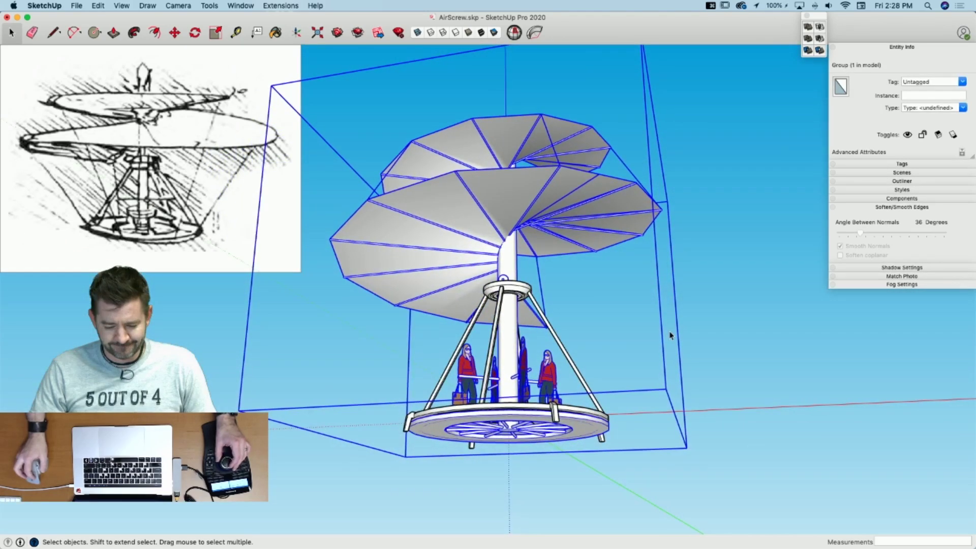
left_click(669, 334)
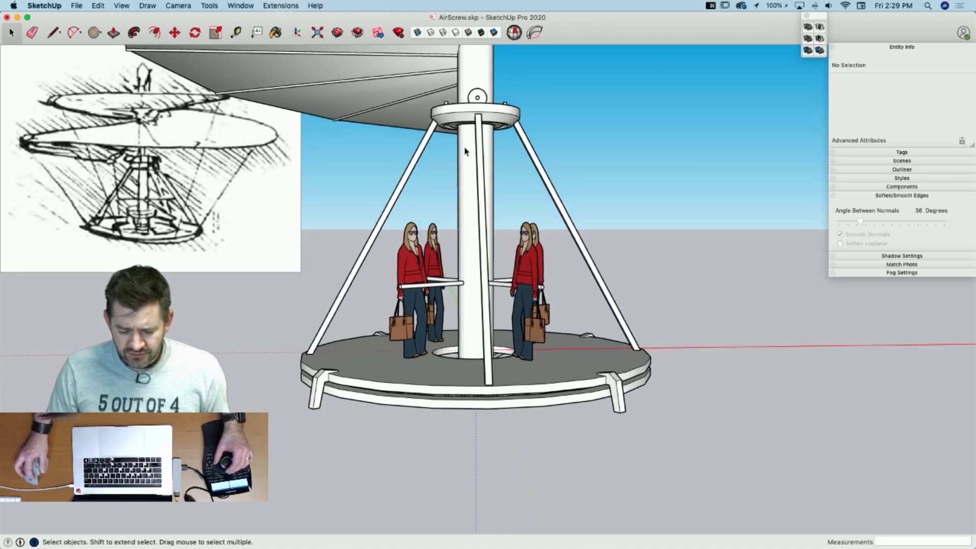
Step: Try rotating the aerial screw group about the central mast's vertical axis, cancel the rotation and deselect the group
left_click(464, 150)
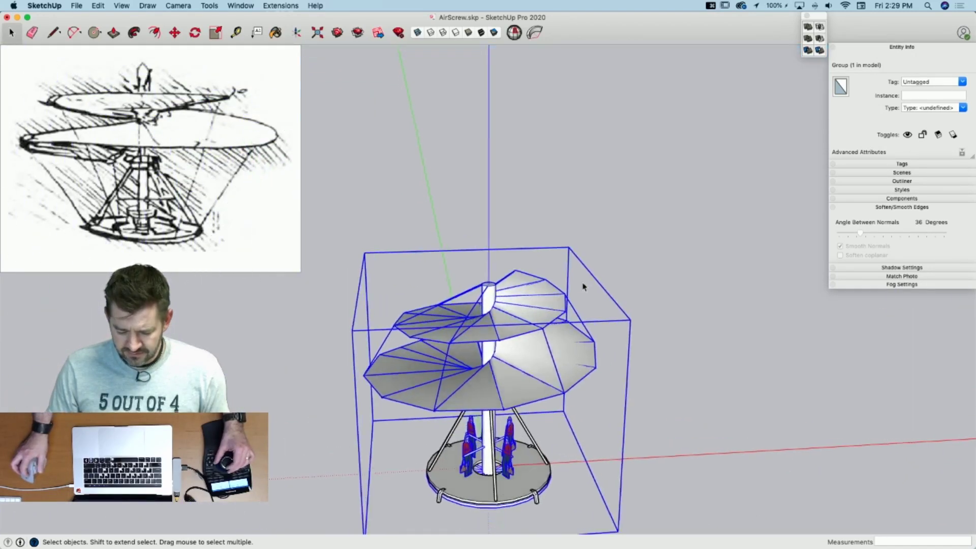
key("q")
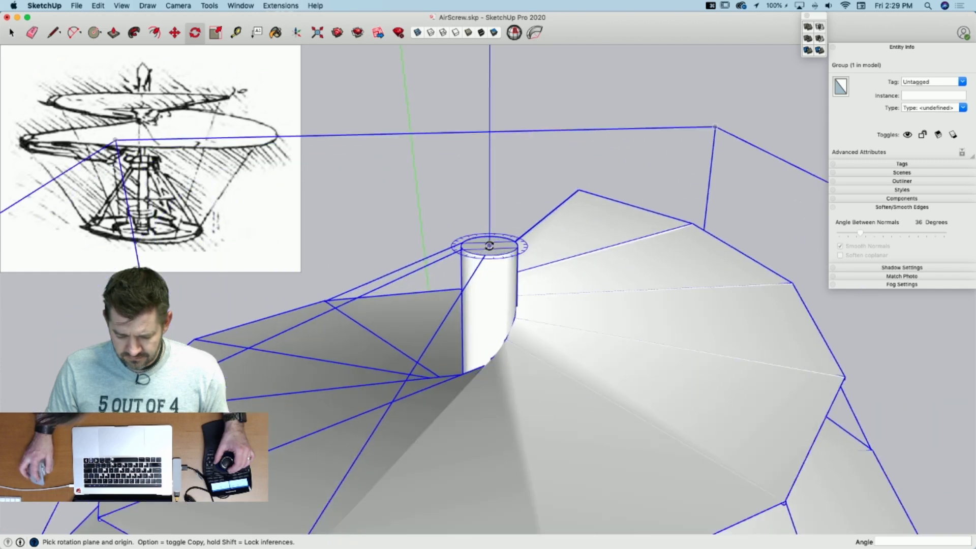
left_click(489, 246)
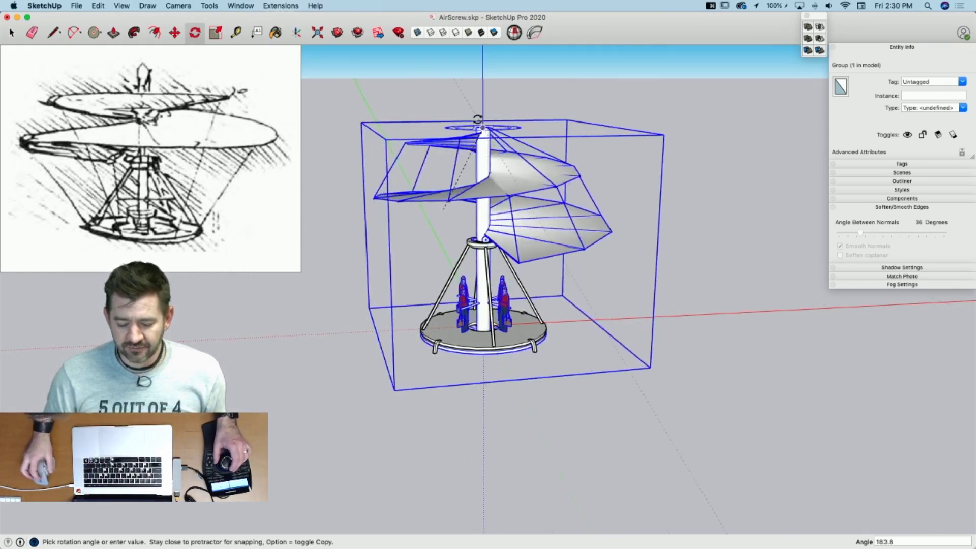
key("space")
left_click(605, 121)
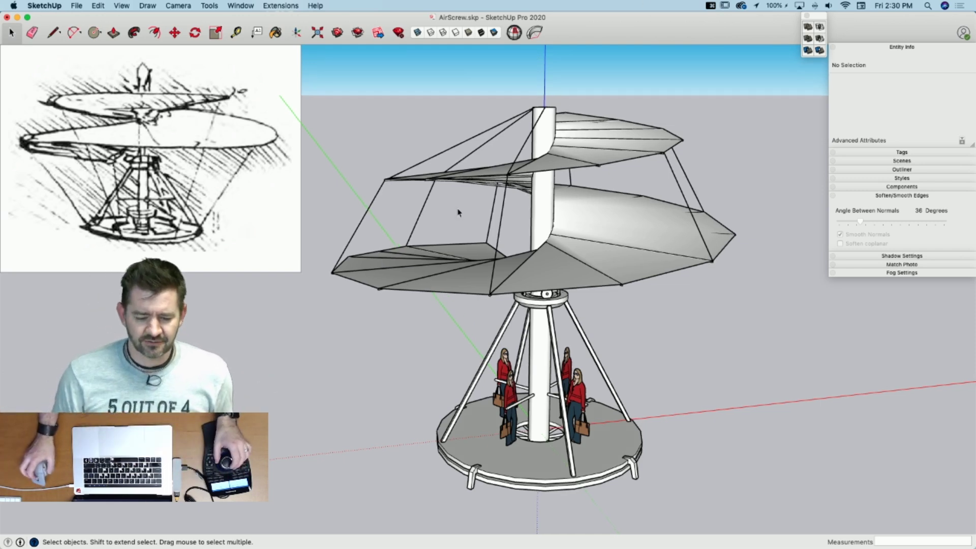
middle_click_drag(458, 211, 436, 200)
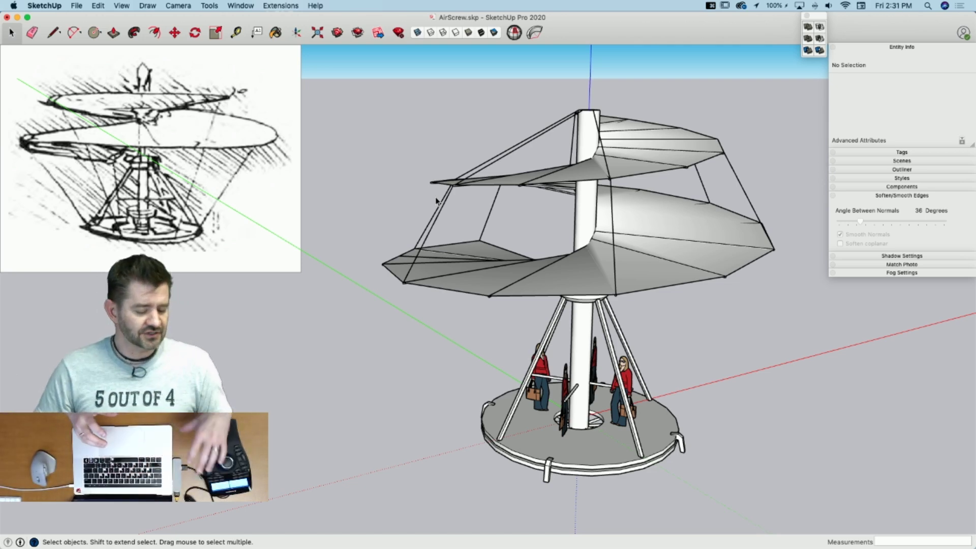
middle_click_drag(436, 201, 436, 201)
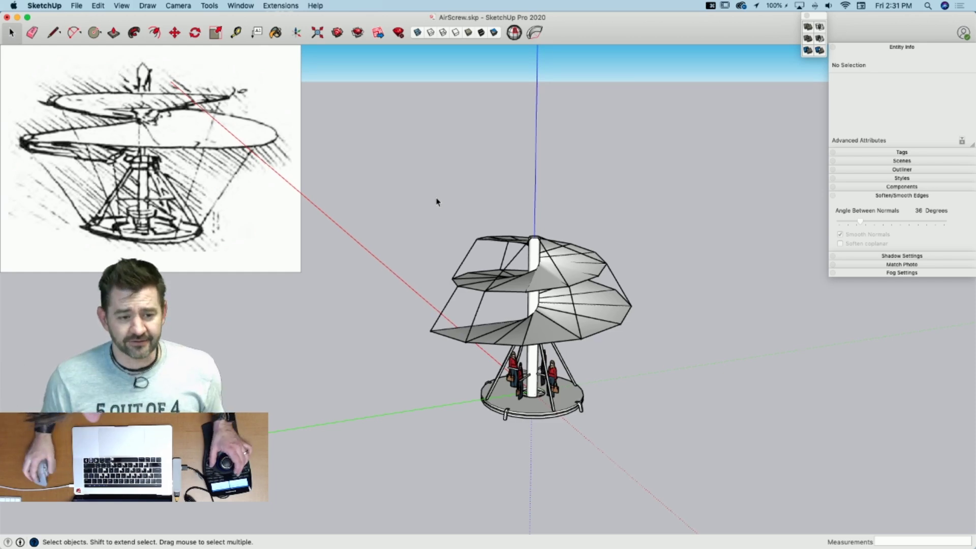
middle_click_drag(436, 200, 430, 199)
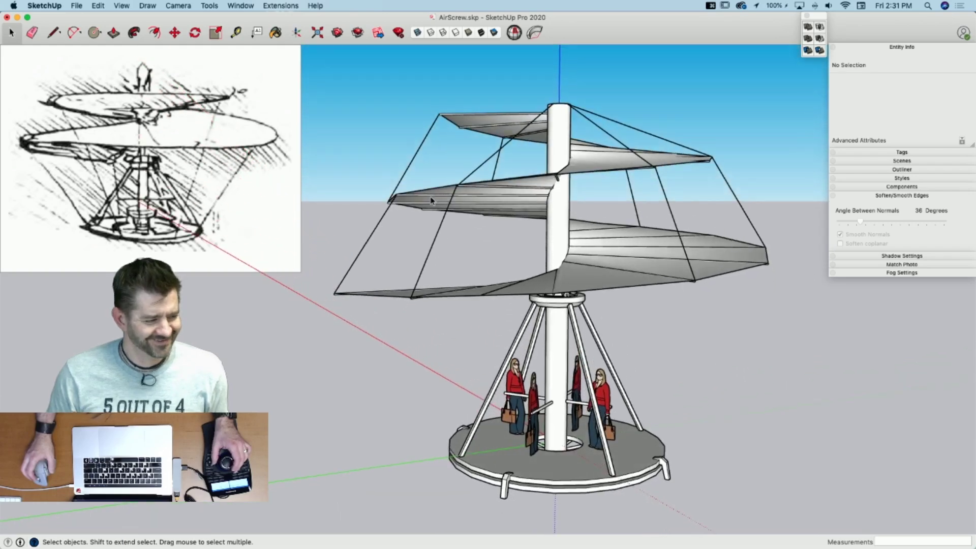
Step: Close the floating tool palette and turn off Profiles in the edge settings of the Simple Style
left_click(807, 17)
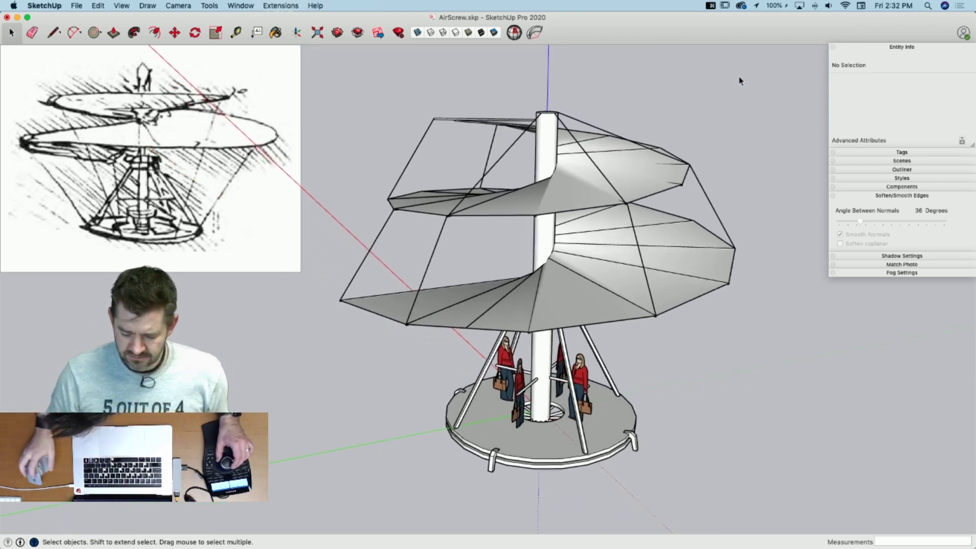
left_click(870, 178)
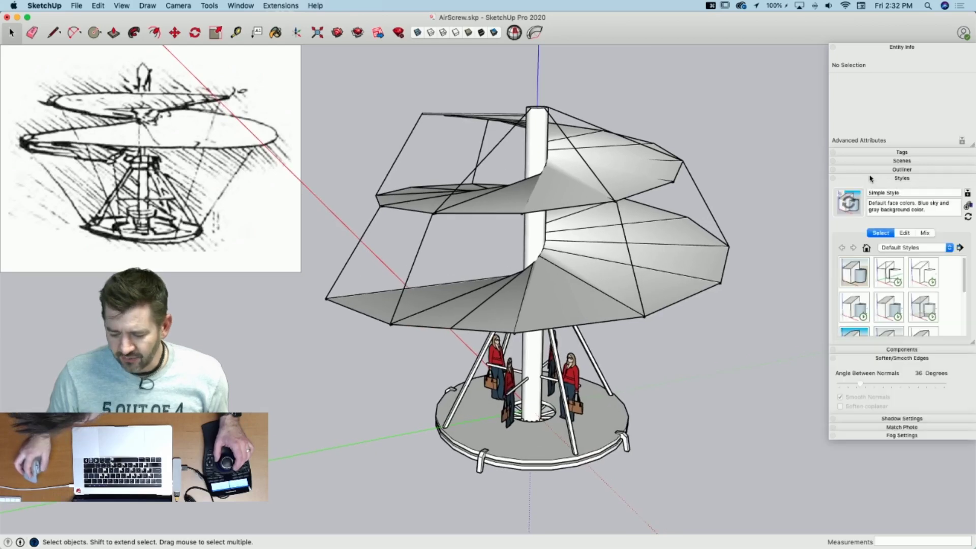
left_click(905, 234)
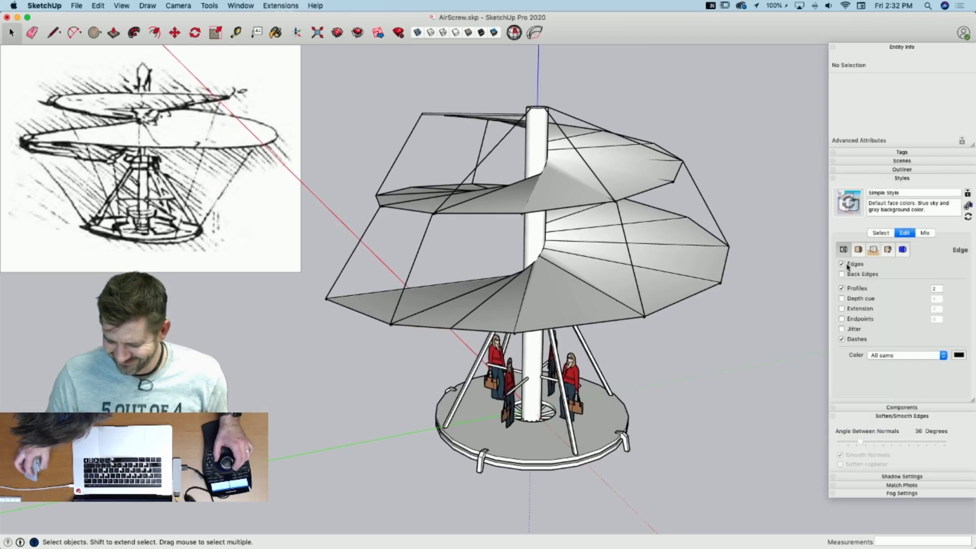
left_click(841, 289)
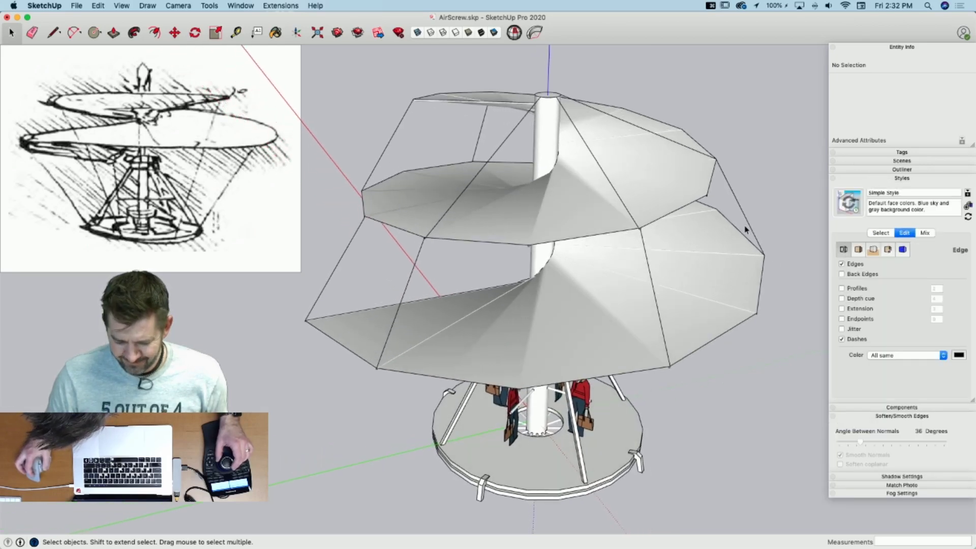